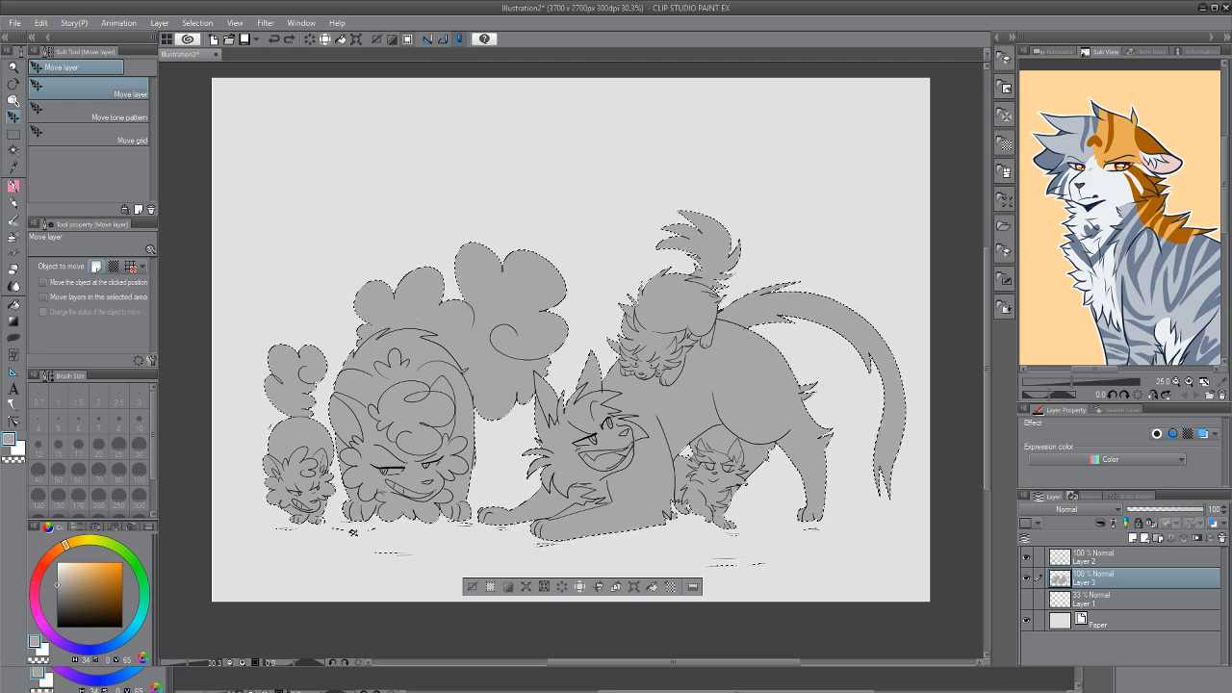
Add a new raster layer directly above the grey base layer, Layer 3
{"action": "scroll", "coordinate": [571, 340], "scroll_direction": "up", "scroll_amount": 1}
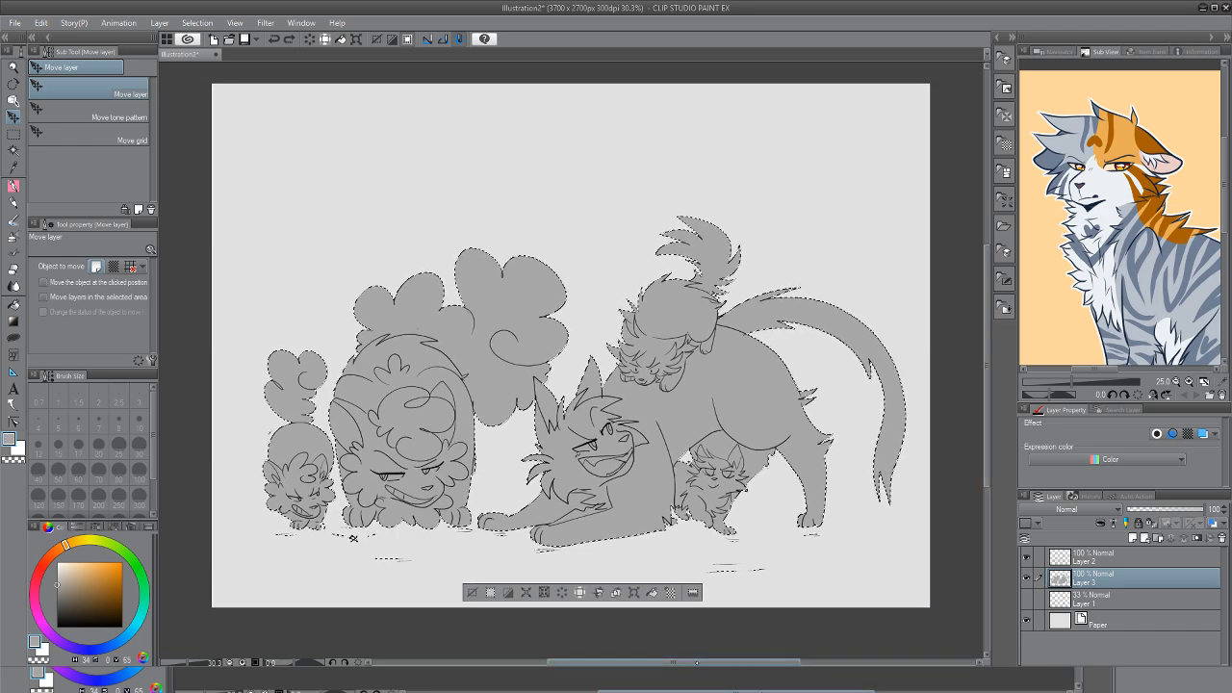
{"action": "scroll", "coordinate": [711, 664], "scroll_direction": "right", "scroll_amount": 1}
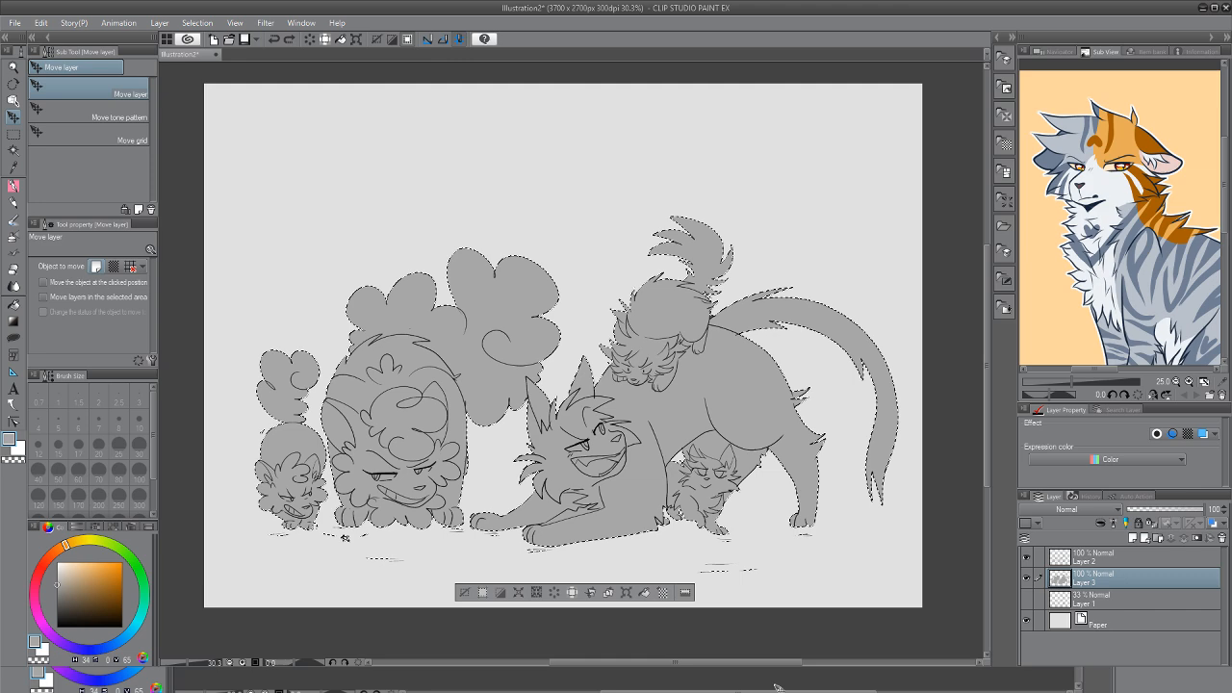
{"action": "key", "text": "Delete"}
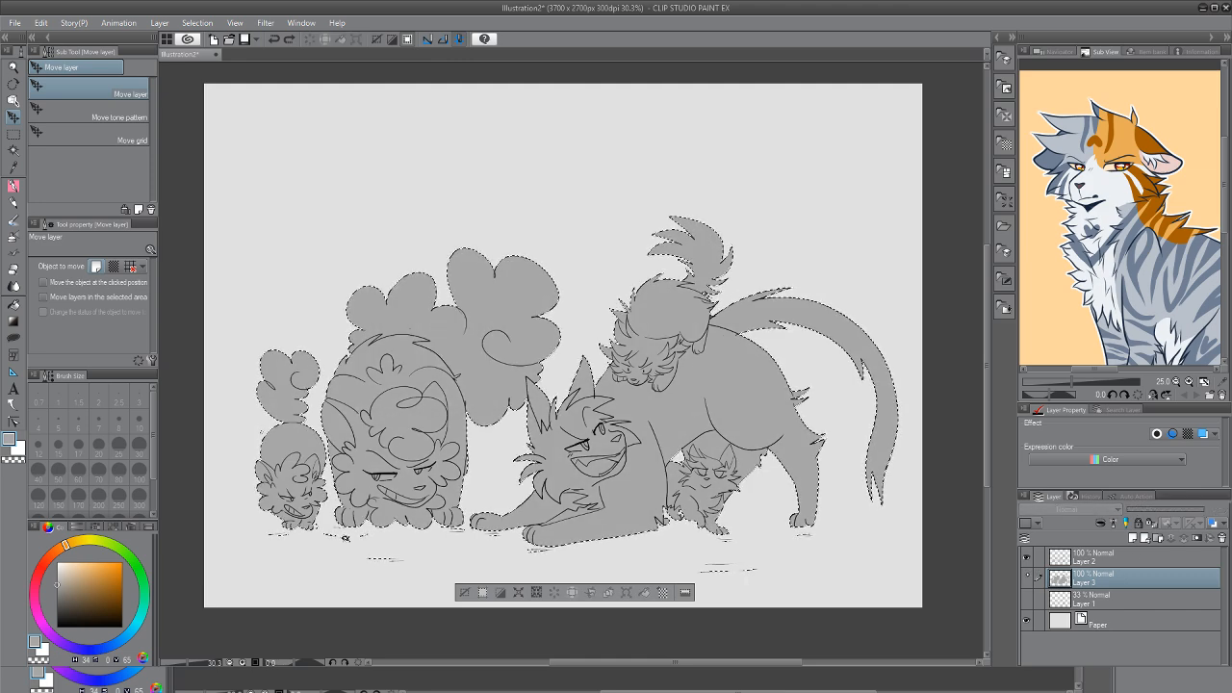
{"action": "left_click", "coordinate": [1132, 537]}
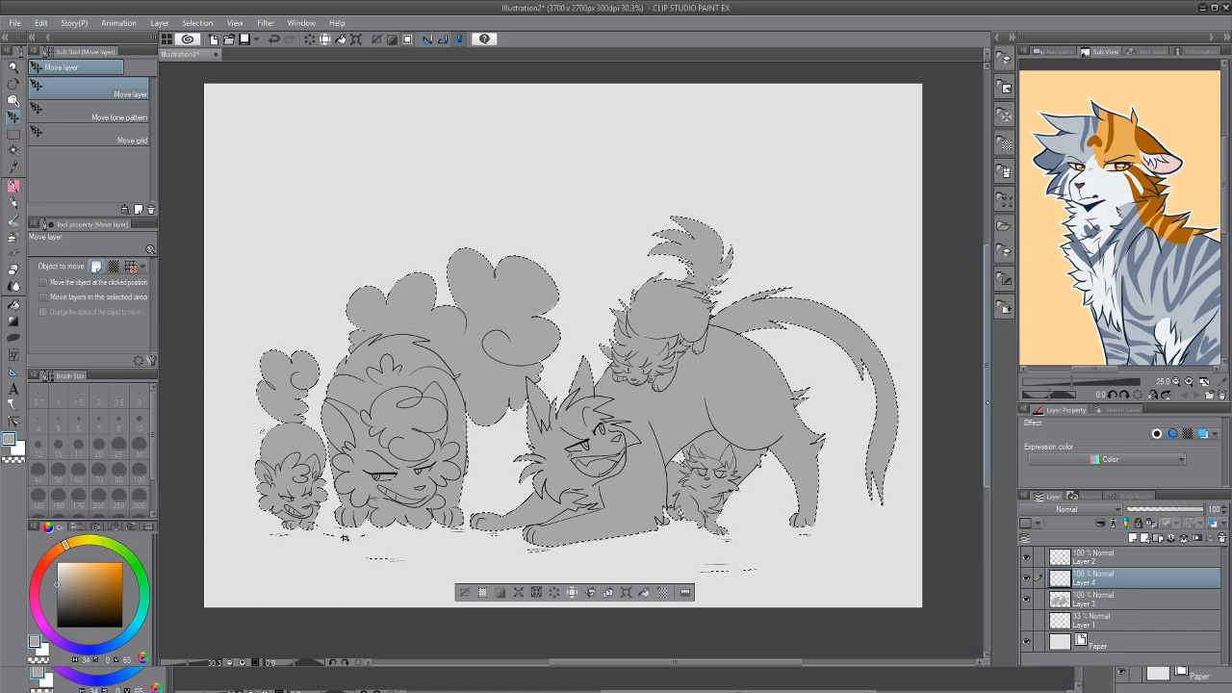
{"action": "scroll", "coordinate": [986, 402], "scroll_direction": "up", "scroll_amount": 1}
{"action": "scroll", "coordinate": [988, 404], "scroll_direction": "down", "scroll_amount": 2}
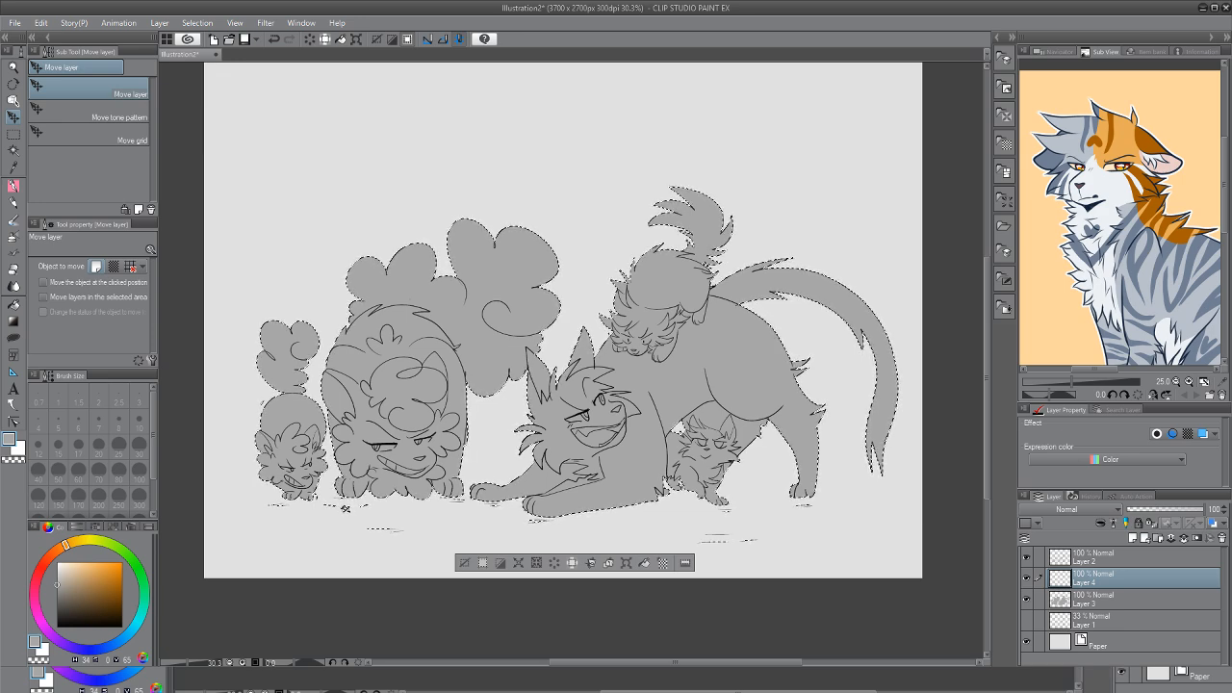
{"action": "key", "text": "m"}
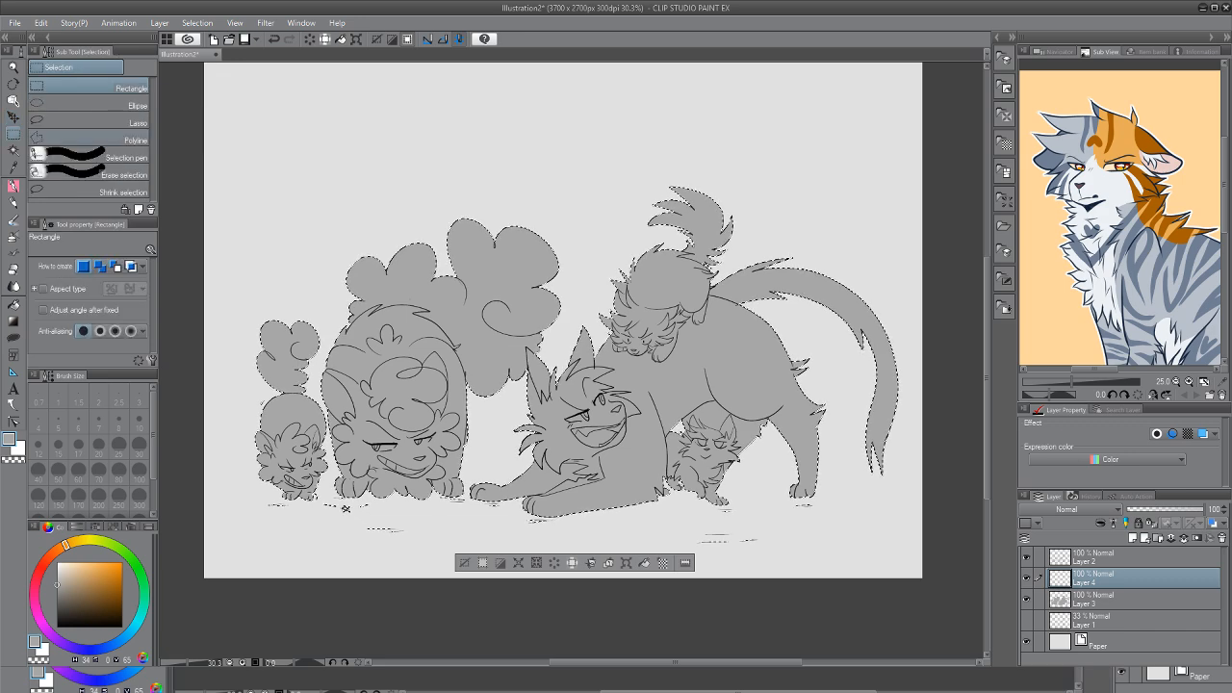
{"action": "key", "text": "ctrl+d"}
{"action": "key", "text": "w"}
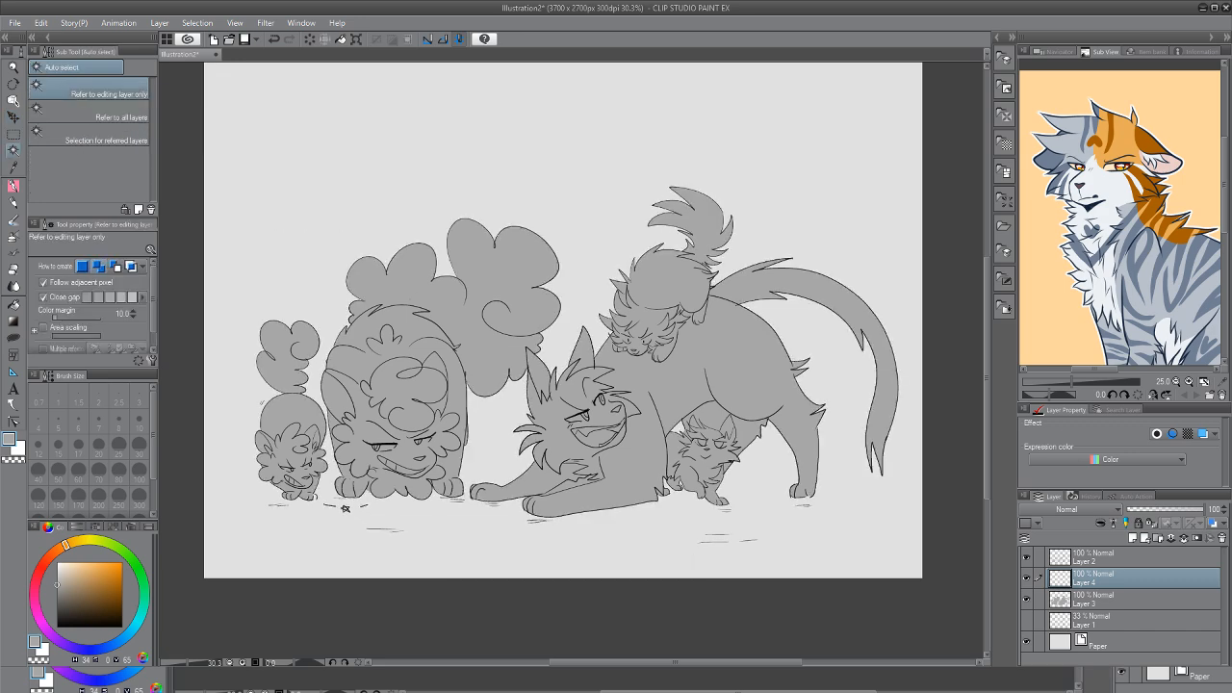
{"action": "left_click", "coordinate": [580, 485]}
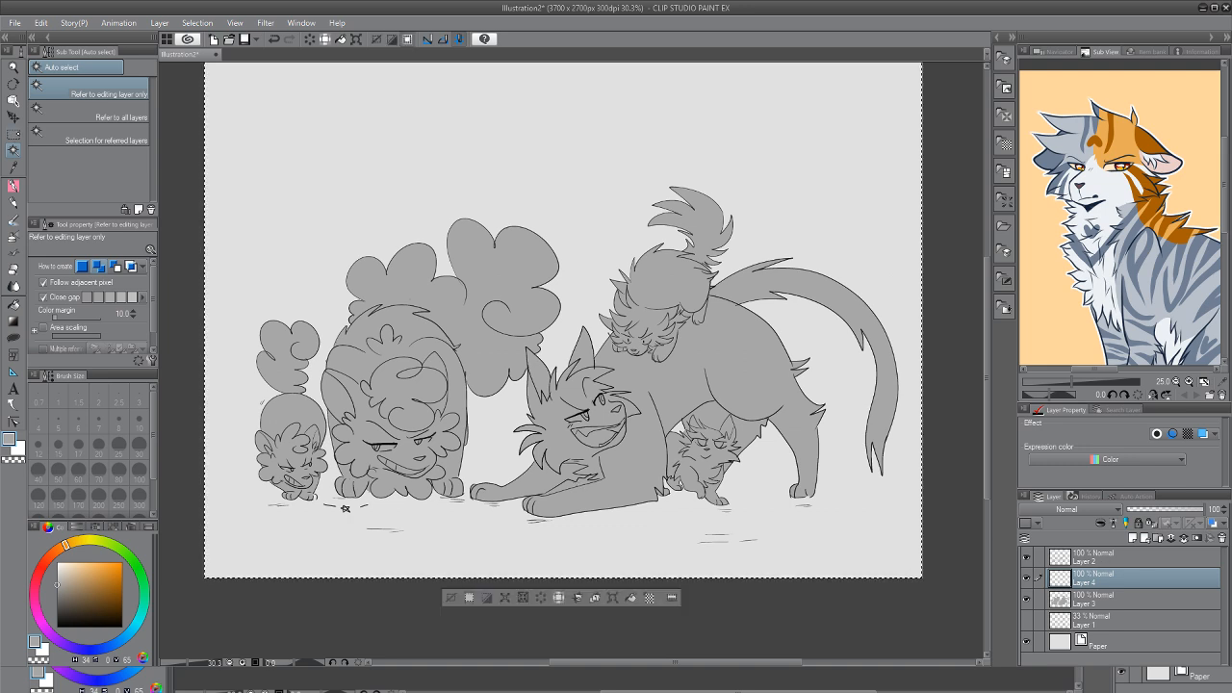
{"action": "key", "text": "m"}
{"action": "key", "text": "ctrl+d"}
{"action": "key", "text": "w"}
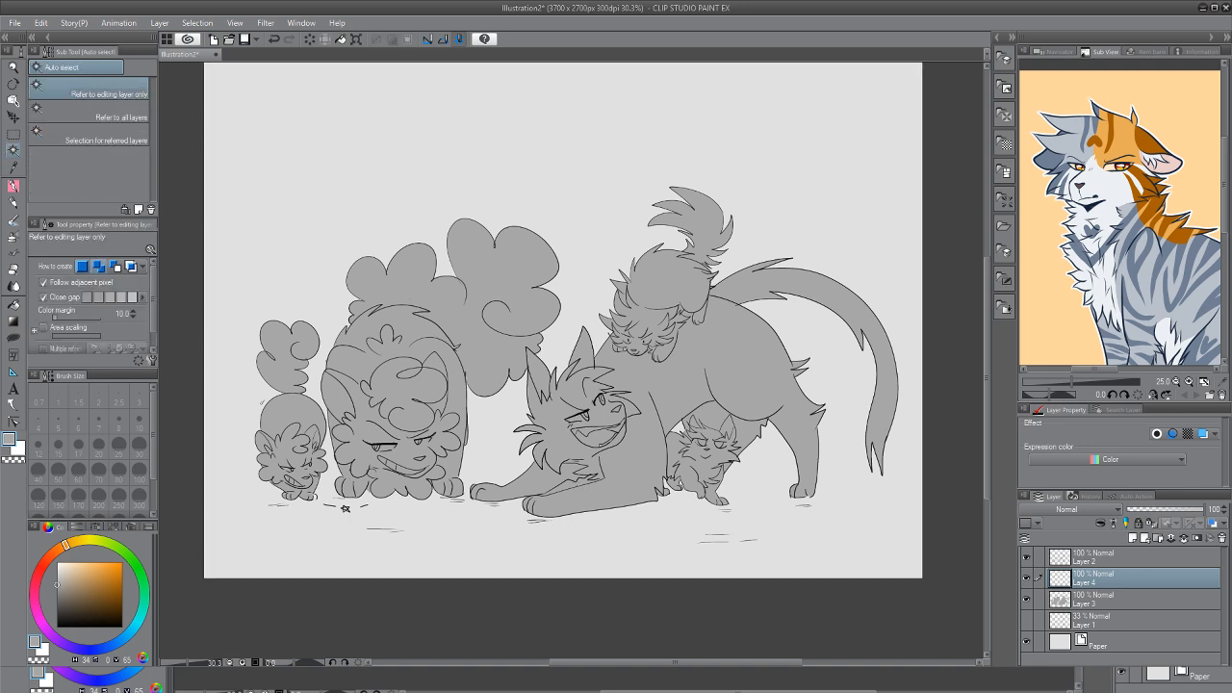
Make the grey base layer, Layer 3, active and auto-select the grey silhouette of the large connected cat group
{"action": "left_click", "coordinate": [1102, 604]}
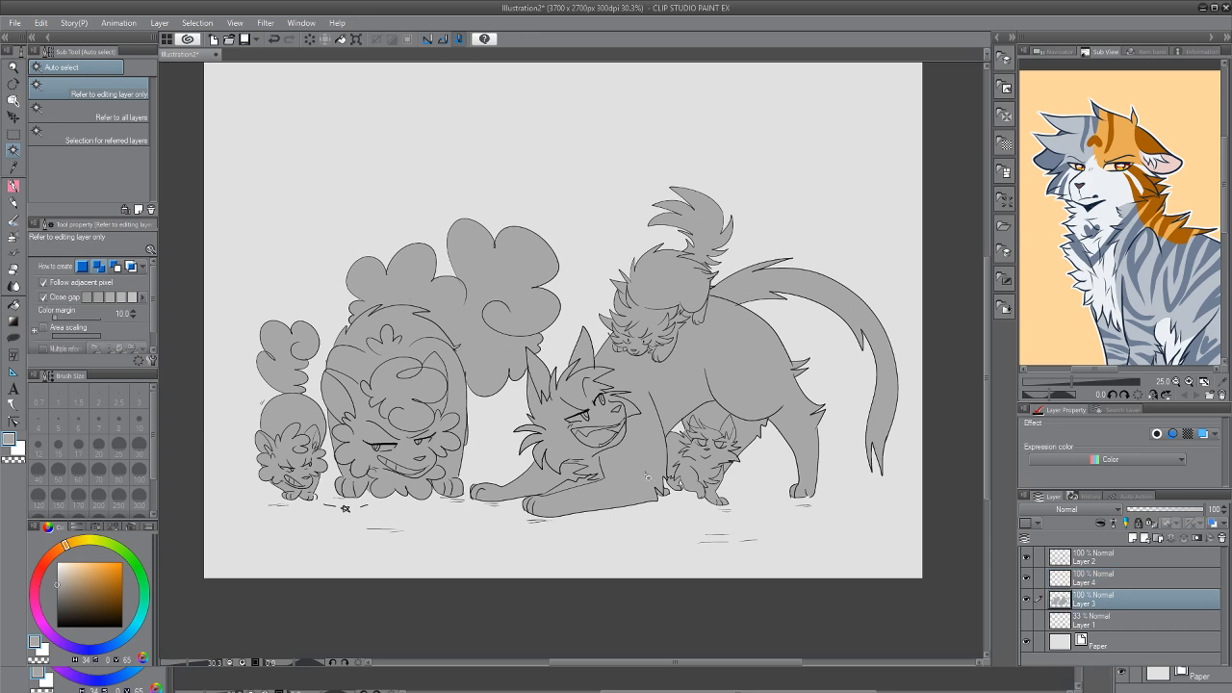
{"action": "left_click", "coordinate": [582, 483]}
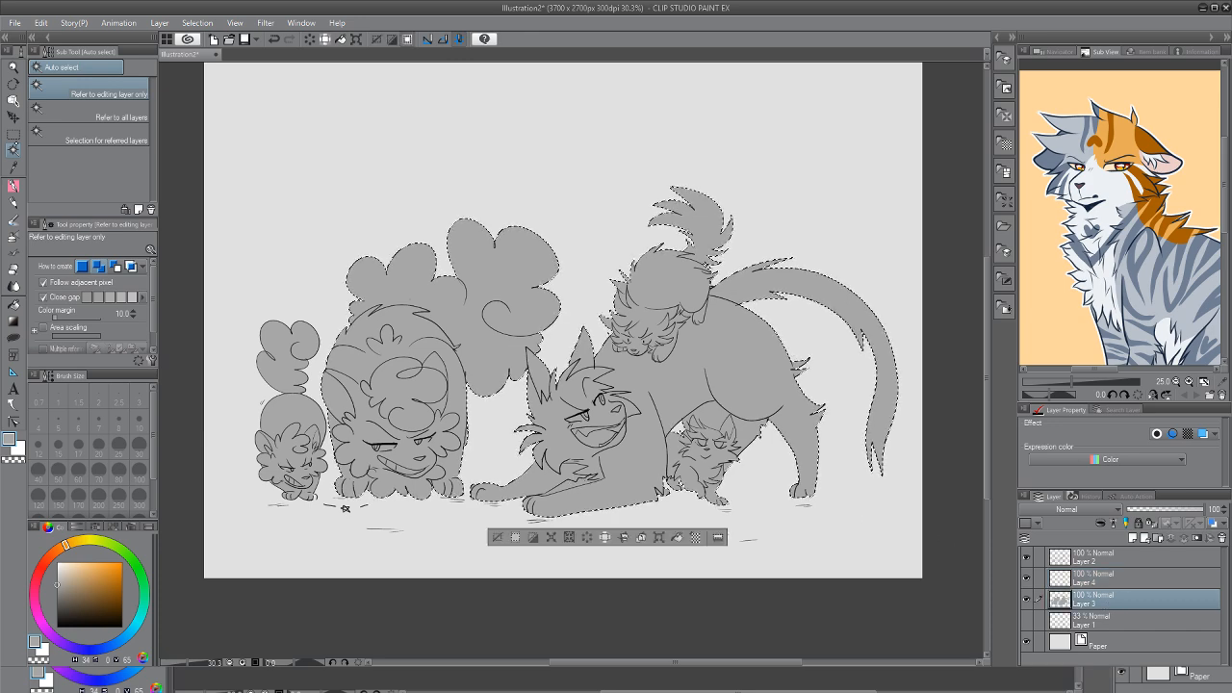
{"action": "key", "text": "m"}
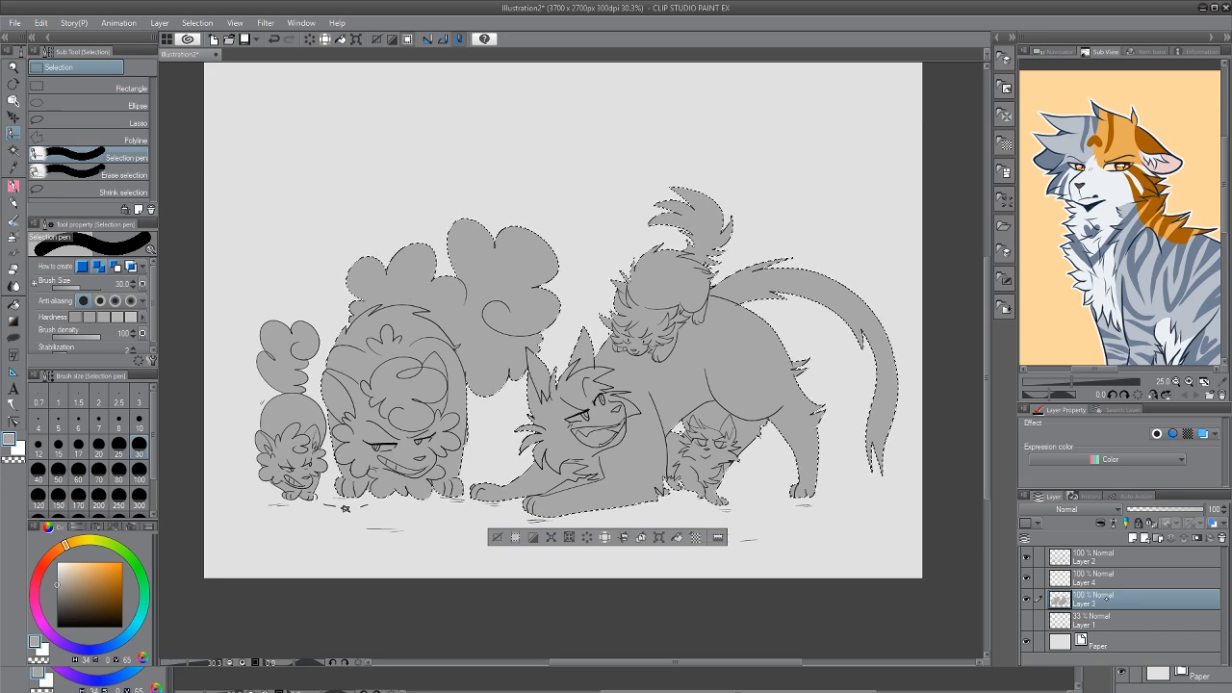
{"action": "key", "text": "w"}
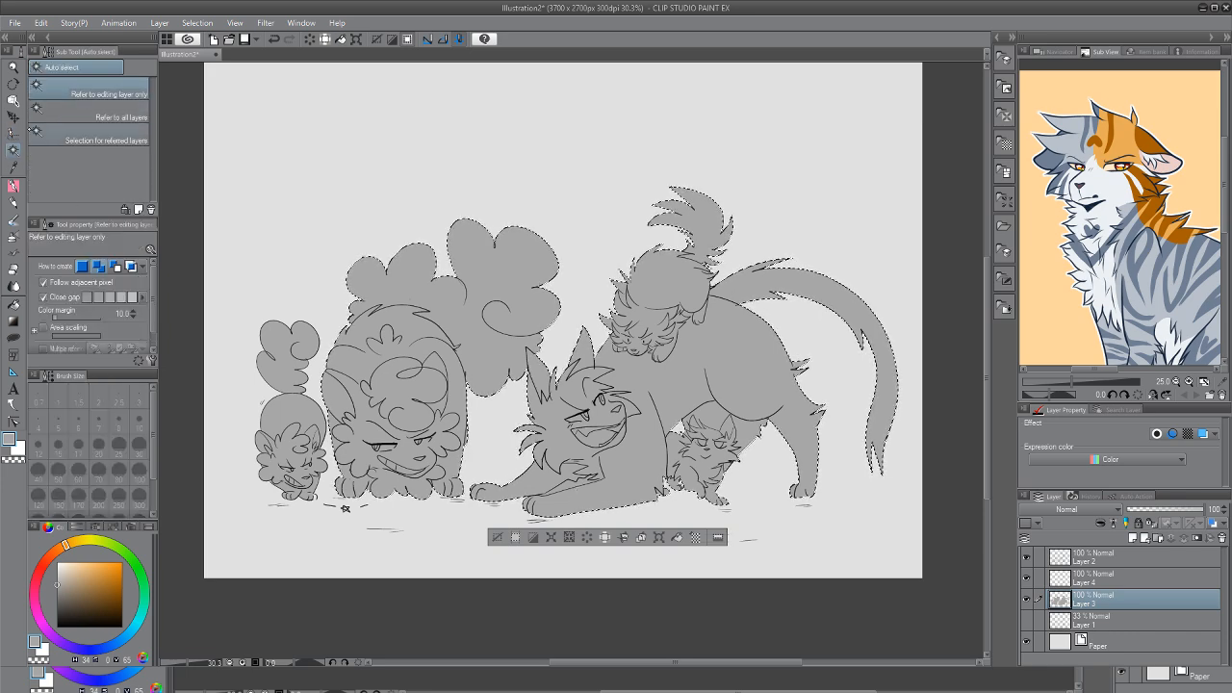
{"action": "key", "text": "ctrl+d"}
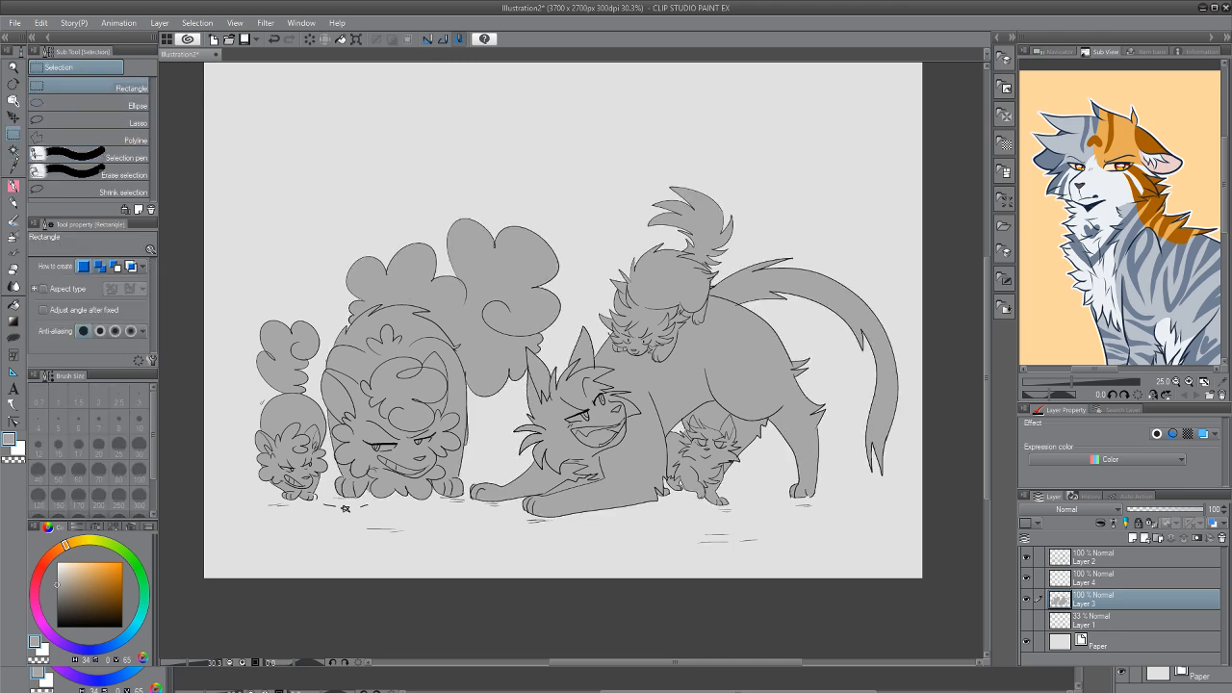
{"action": "left_click", "coordinate": [579, 485]}
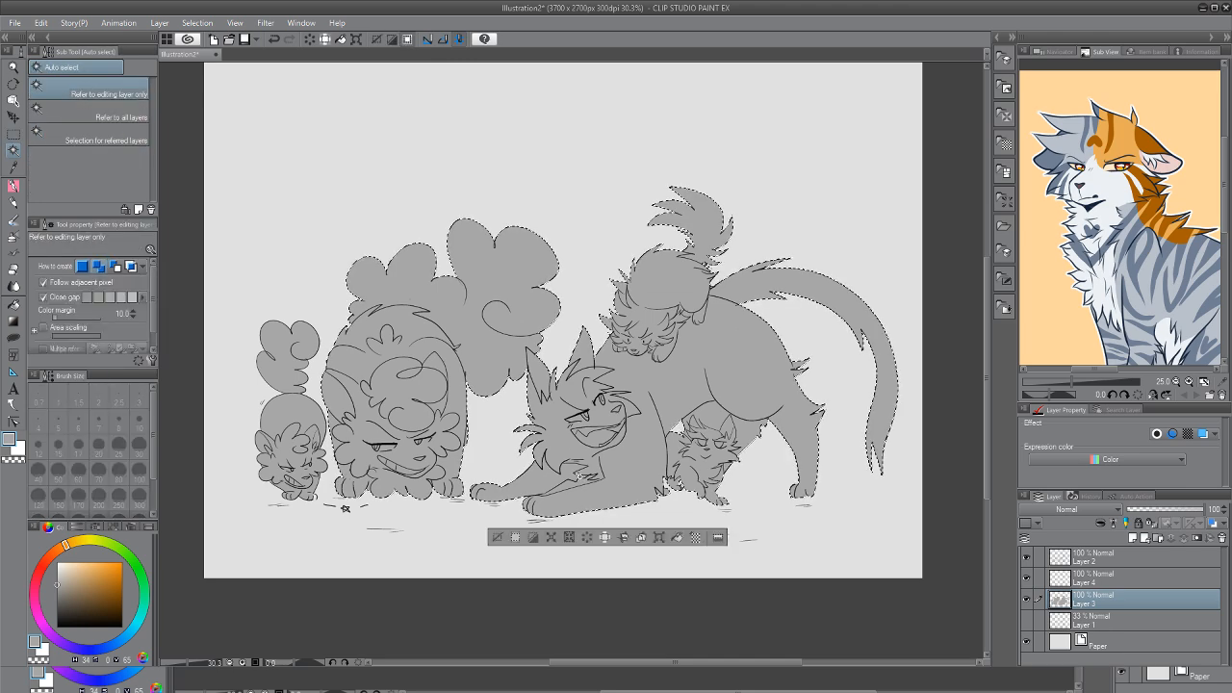
{"action": "left_click", "coordinate": [116, 114]}
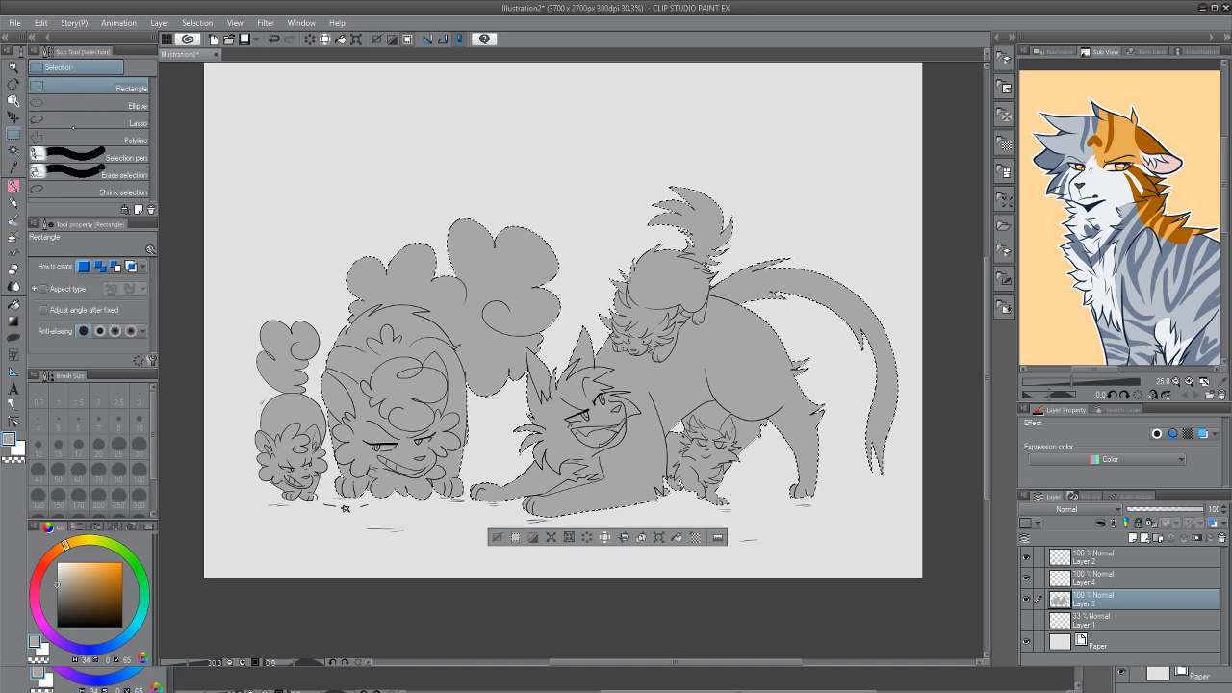
{"action": "key", "text": "ctrl+d"}
{"action": "left_click", "coordinate": [582, 485]}
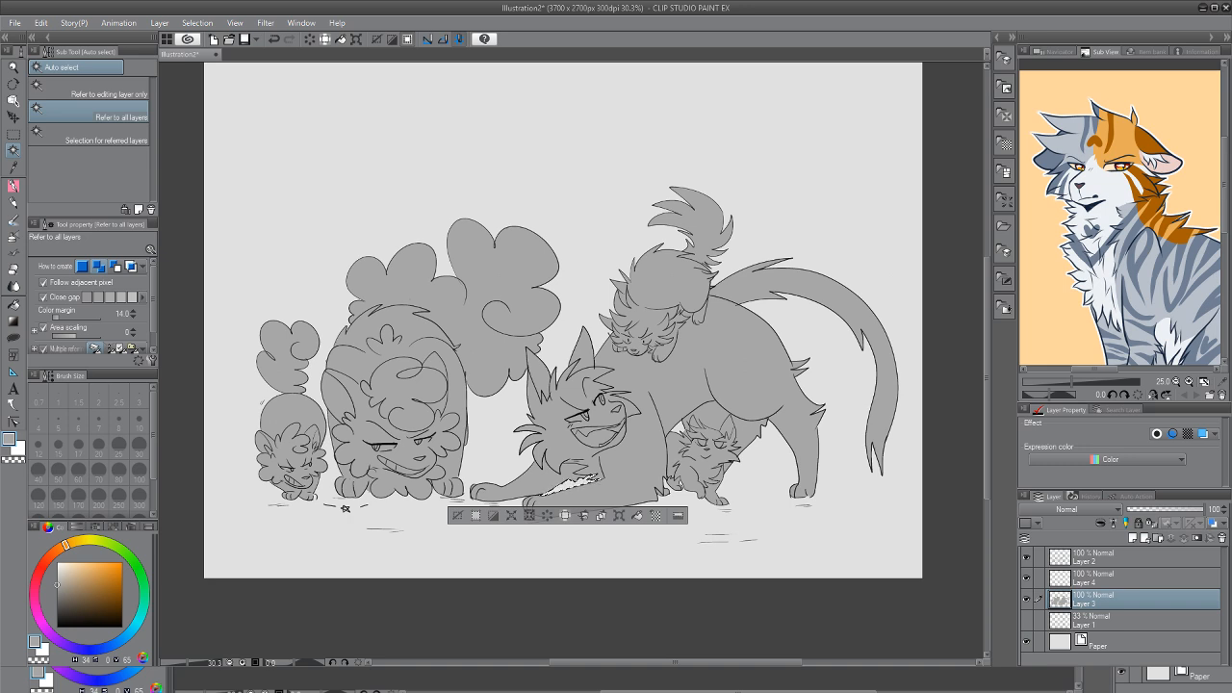
{"action": "key", "text": "ctrl+d"}
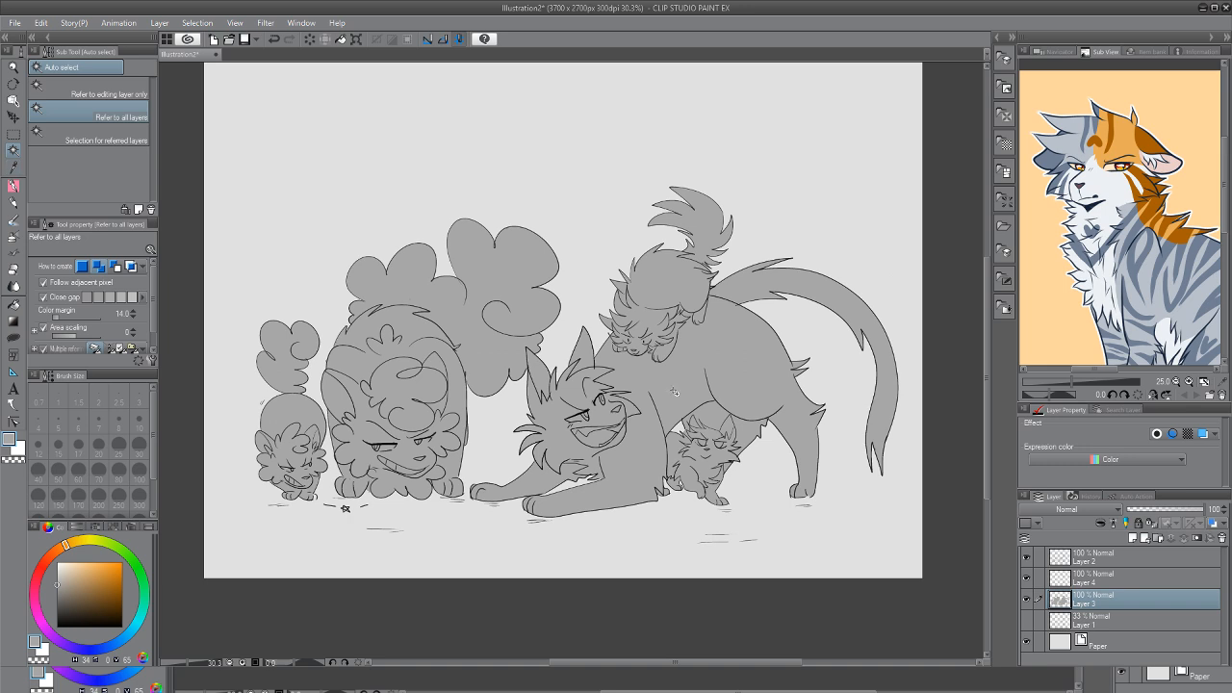
Auto-select the connected cats' grey base with Refer to editing layer only, and add the separate small curly cat to the selection
{"action": "key", "text": "comma"}
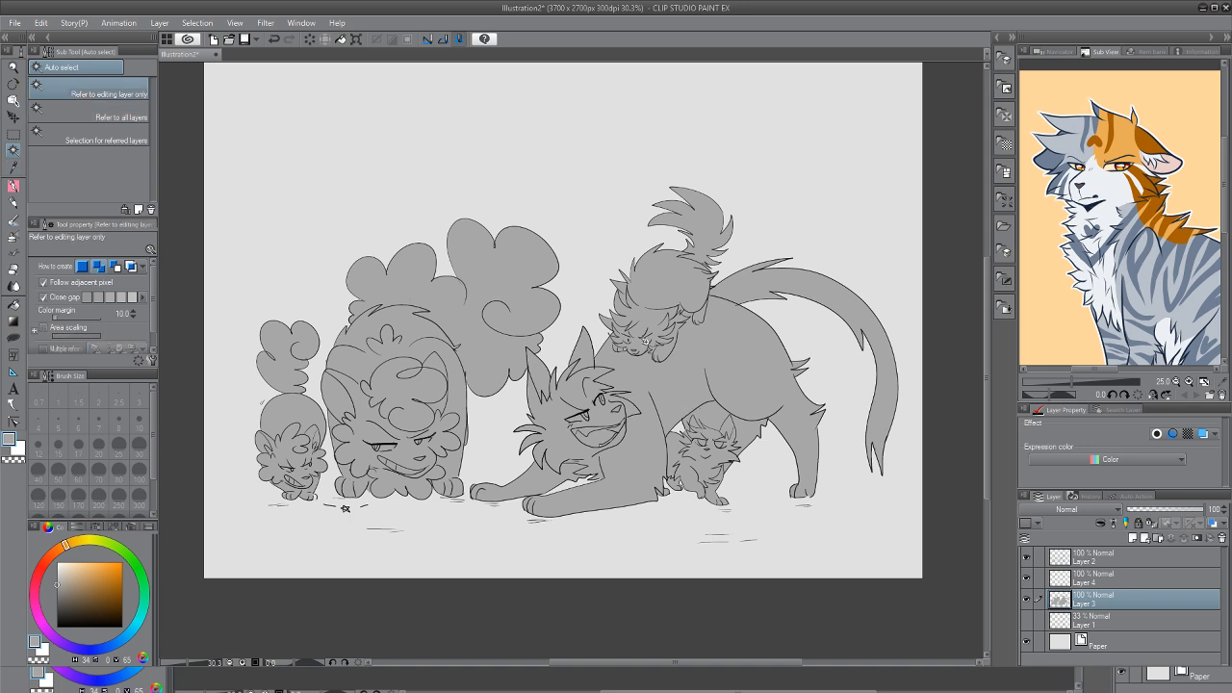
{"action": "left_click", "coordinate": [655, 352]}
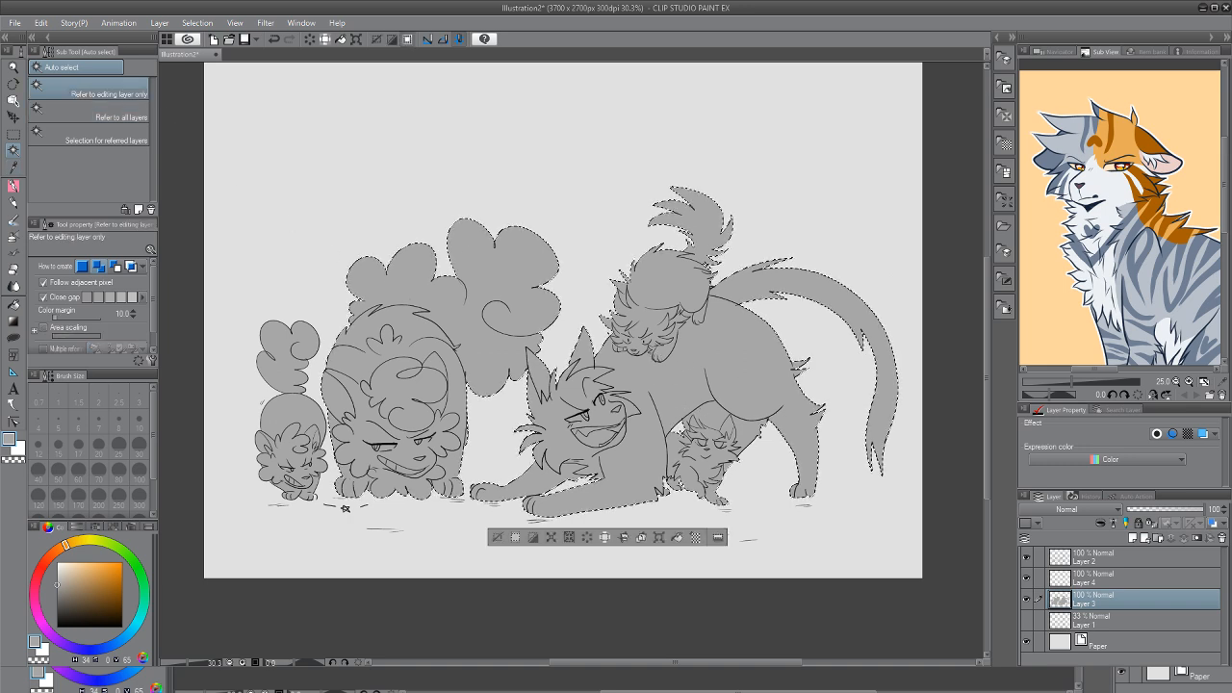
{"action": "left_click", "coordinate": [310, 433], "text": "shift"}
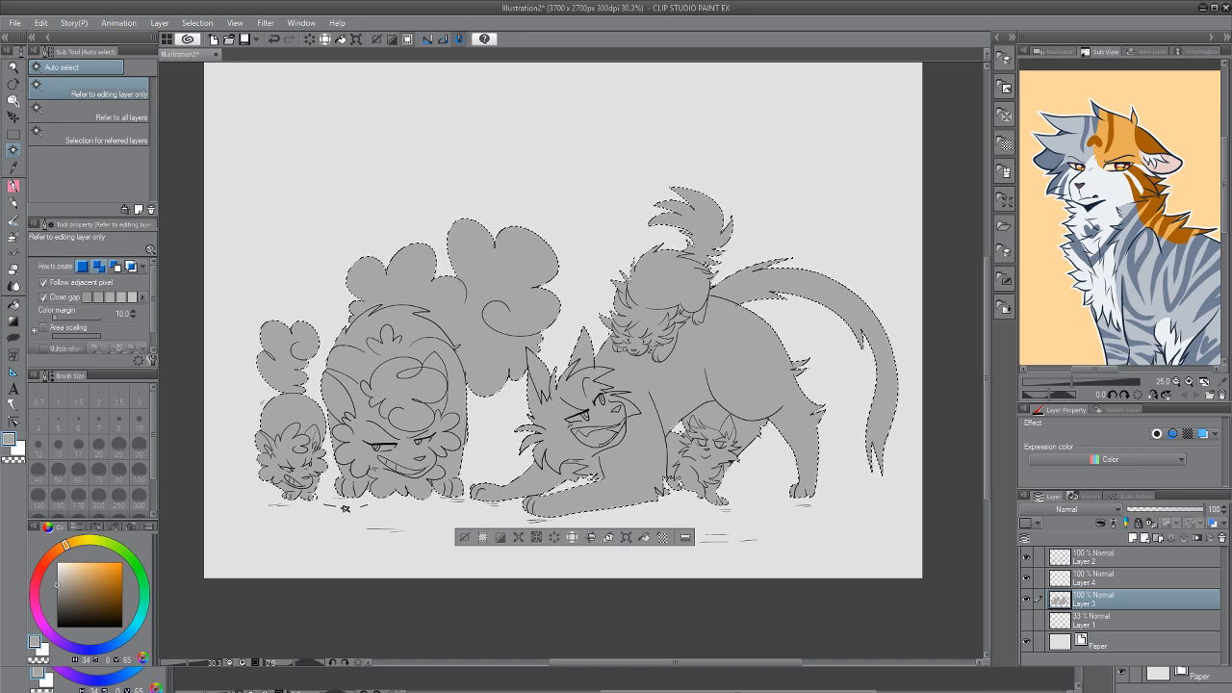
Sample the orange fur colour from the large curly-haired cat in ShrewSquirrelText.png, and return to Illustration2
{"action": "key", "text": "alt"}
{"action": "key", "text": "alt"}
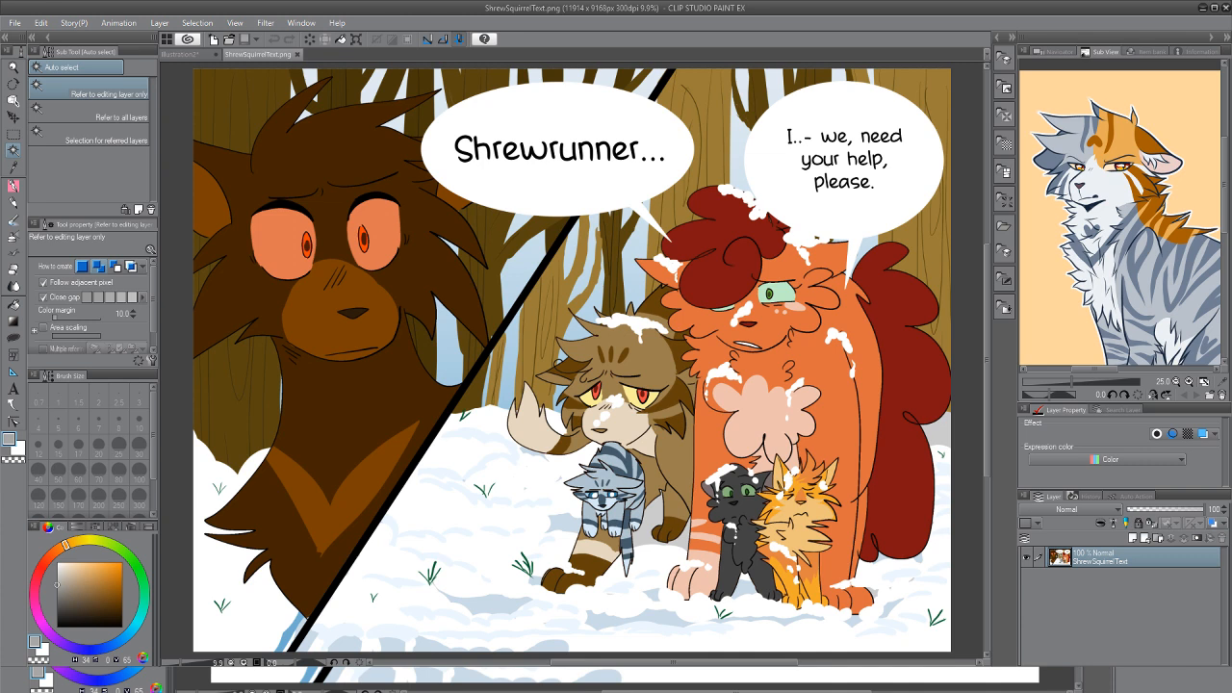
{"action": "key", "text": "i"}
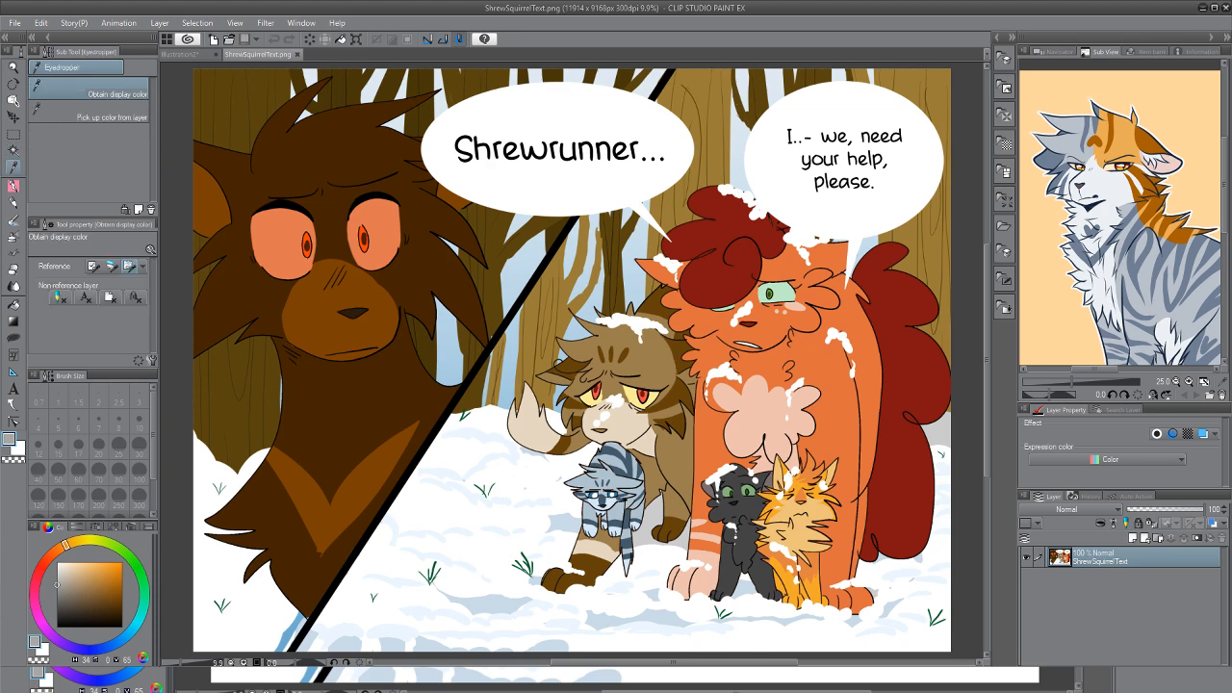
{"action": "left_click", "coordinate": [836, 380]}
{"action": "left_click", "coordinate": [202, 56]}
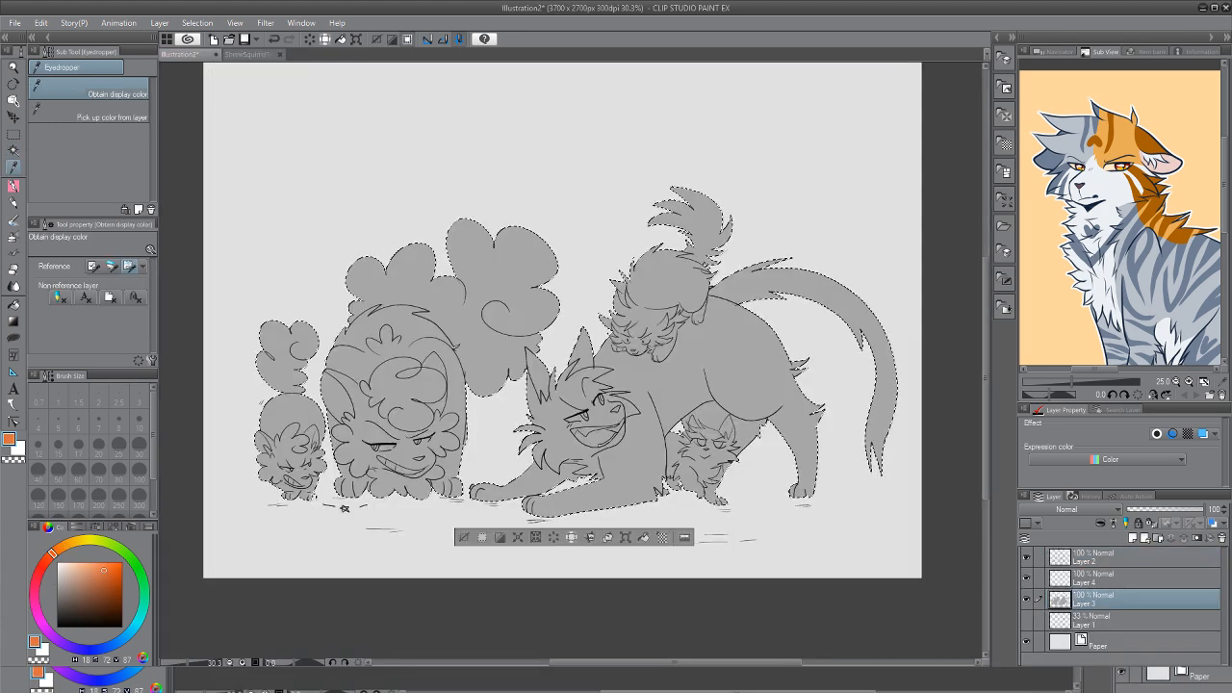
Add a layer above the grey base layer and fill the large connected cat group on it with the sampled orange
{"action": "key", "text": "g"}
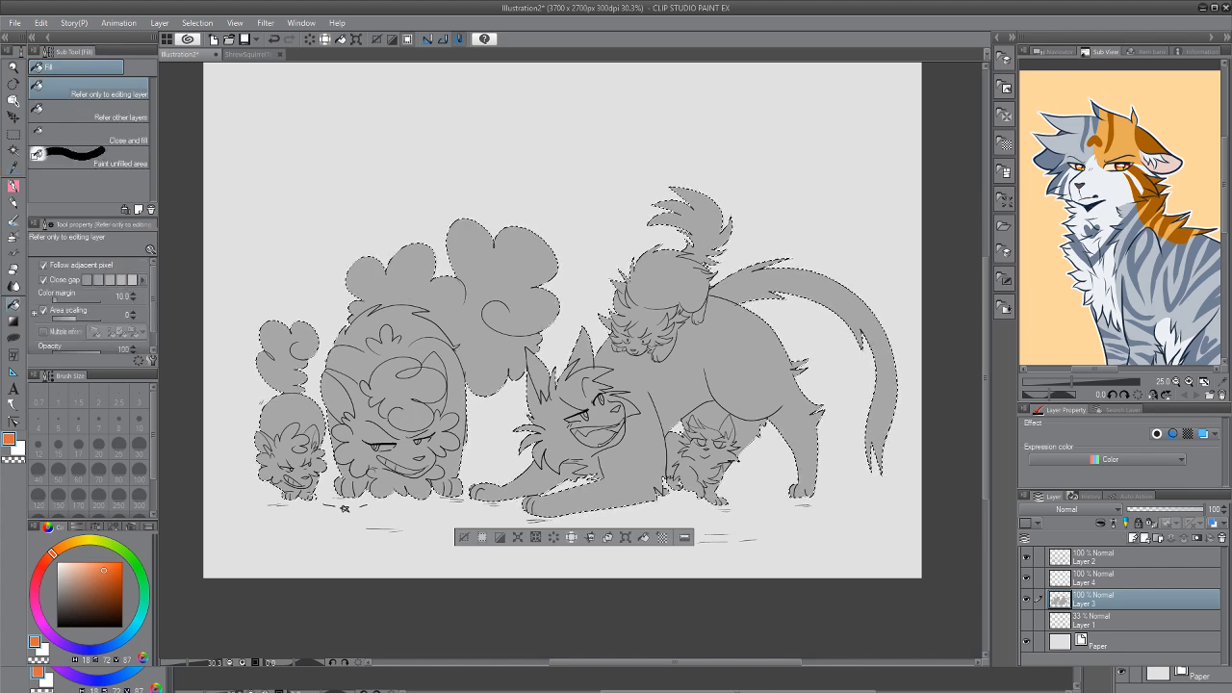
{"action": "left_click", "coordinate": [1133, 537]}
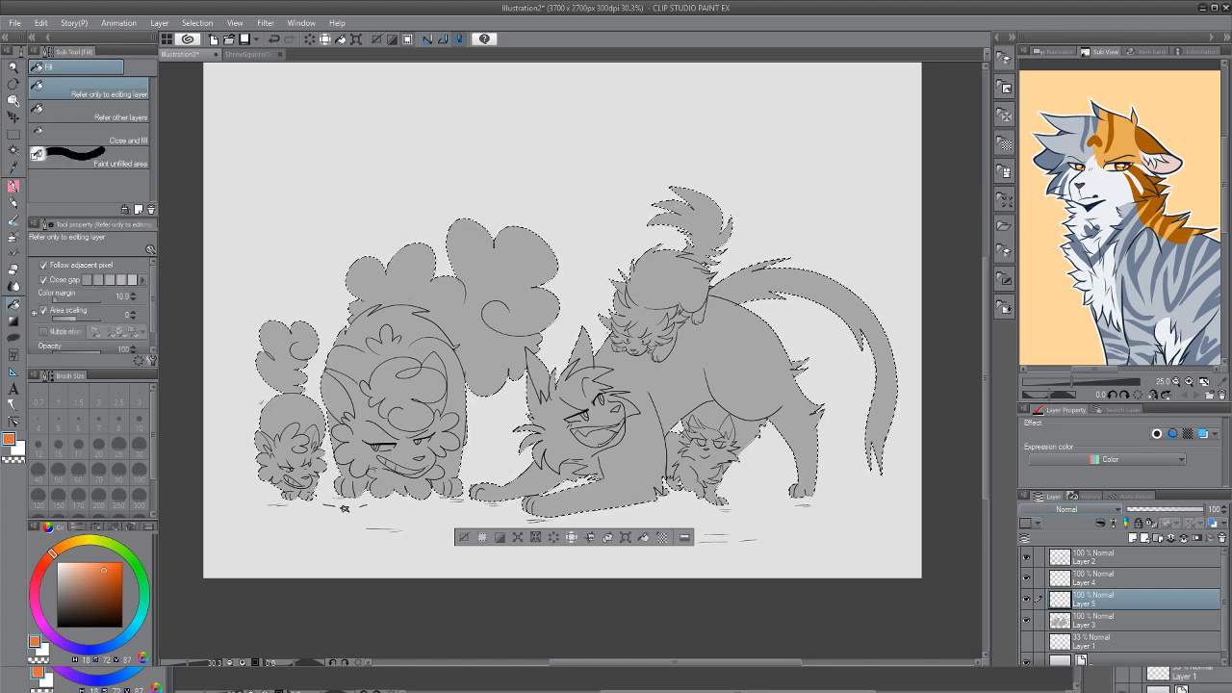
{"action": "left_click", "coordinate": [465, 380]}
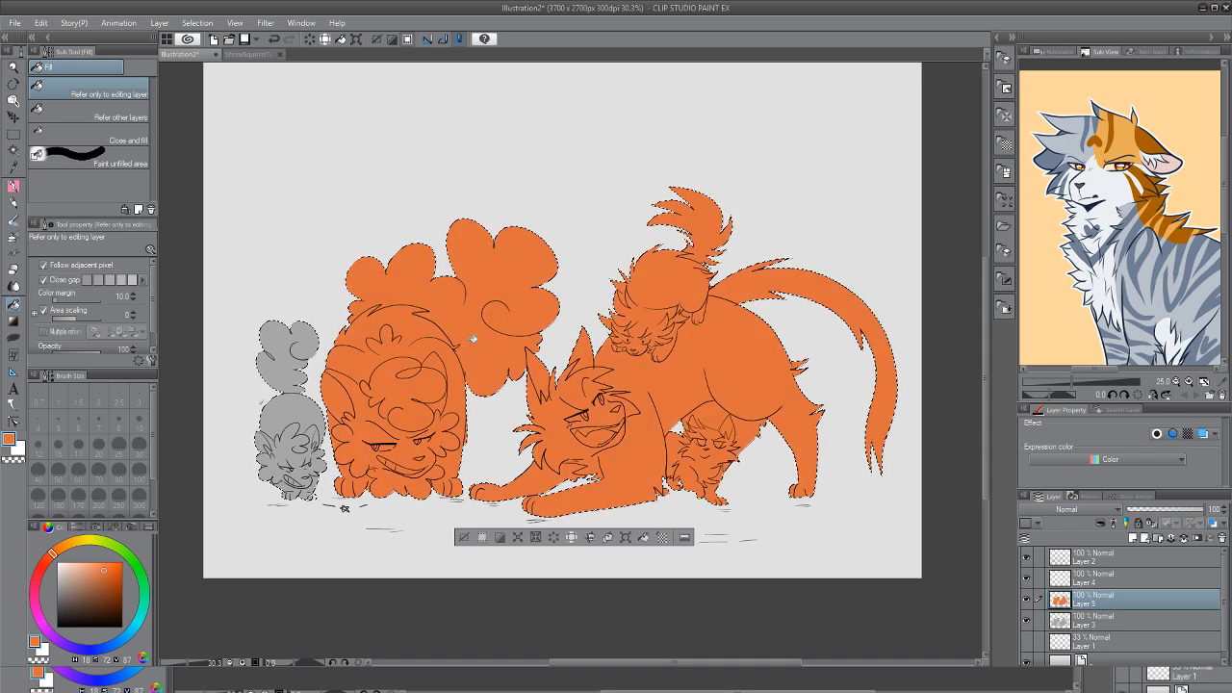
{"action": "key", "text": "ctrl+z"}
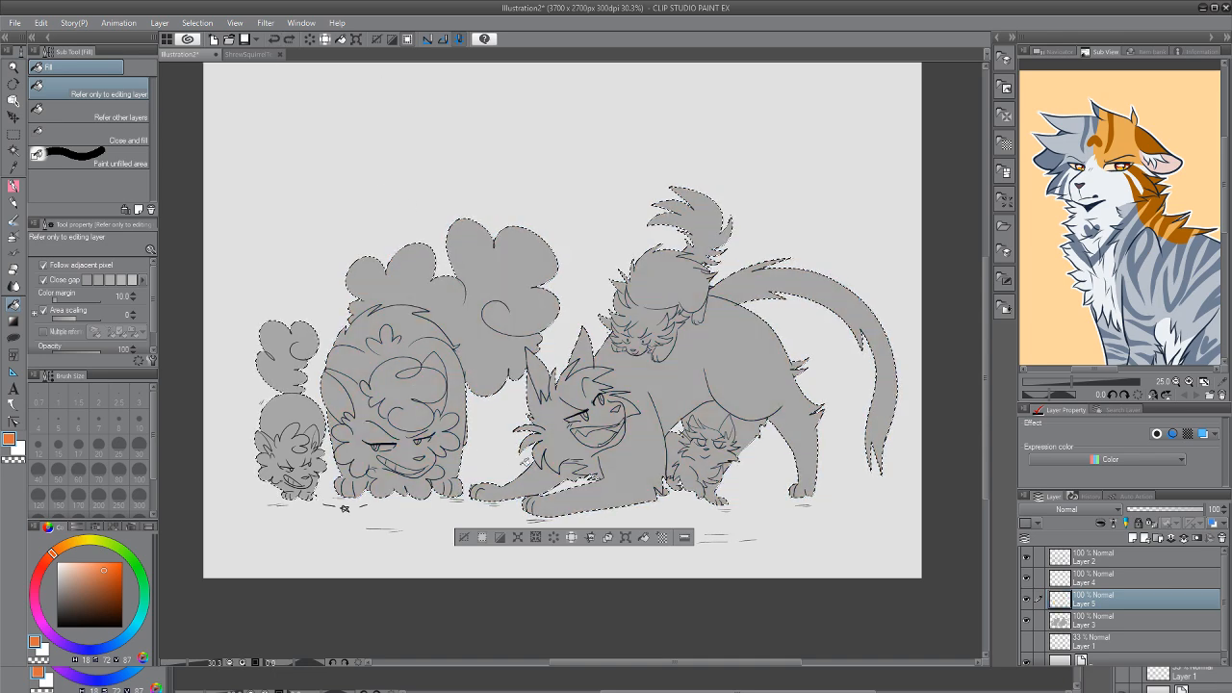
{"action": "left_click", "coordinate": [468, 385]}
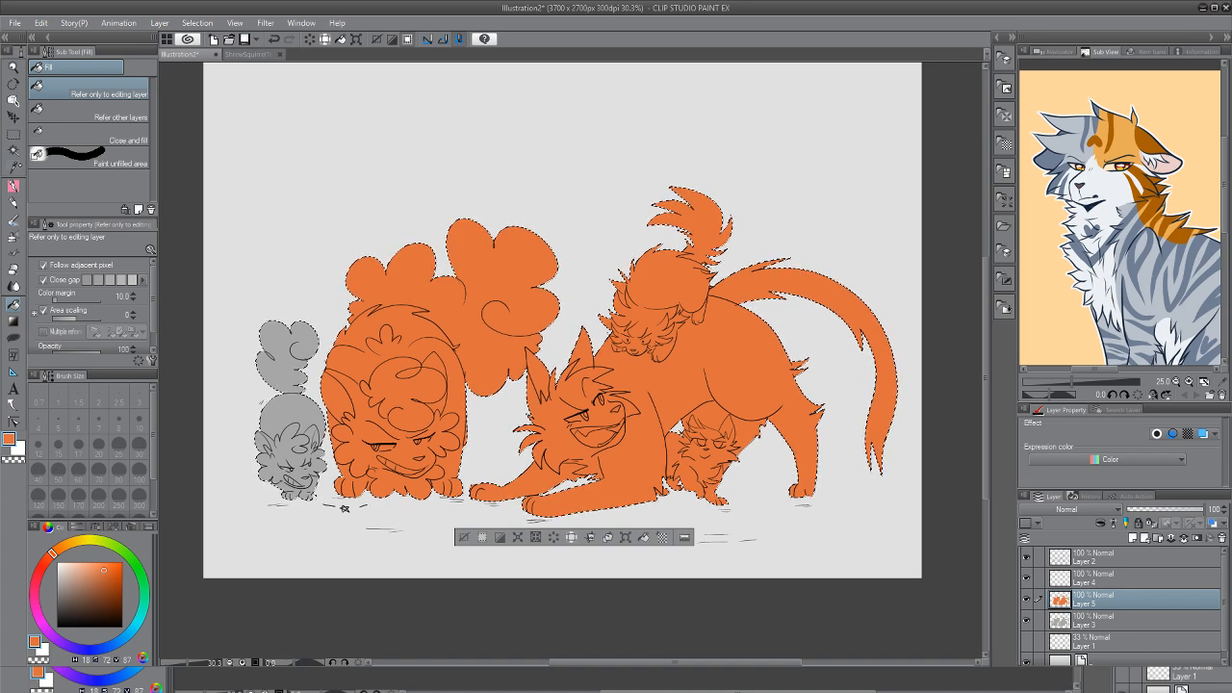
Erase the orange from the crouching cat and its two kittens with the Hard eraser, leaving only the large curly cat orange
{"action": "key", "text": "e"}
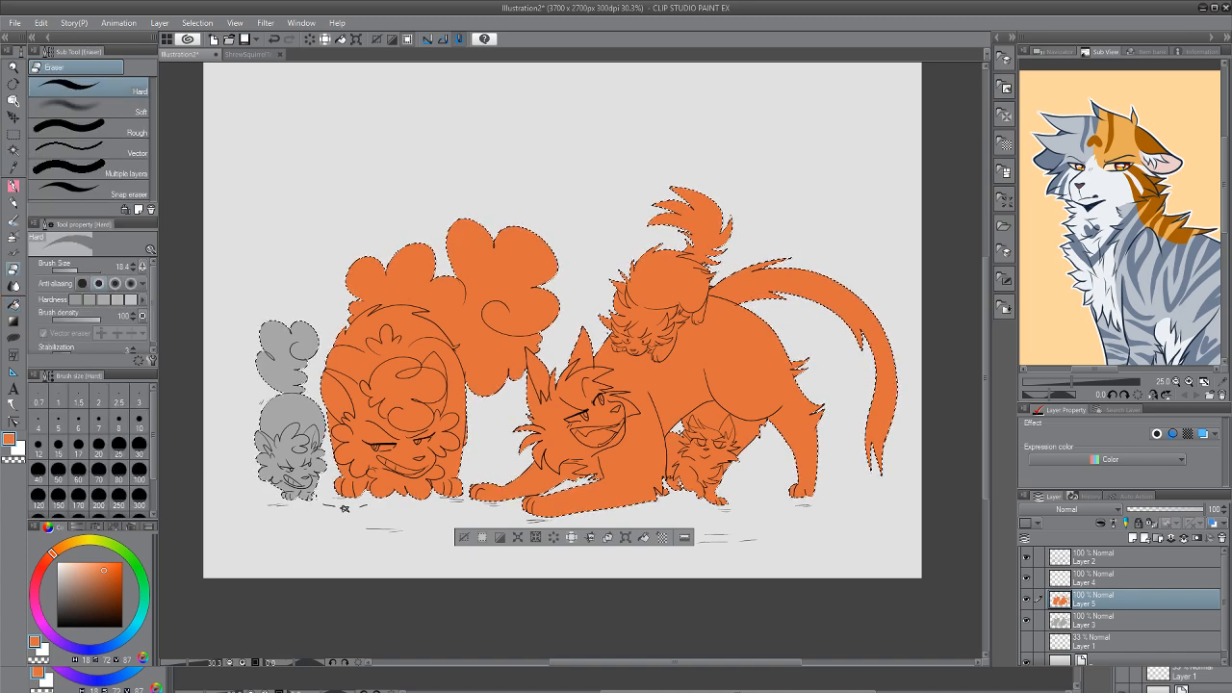
{"action": "left_click_drag", "start_coordinate": [110, 274], "coordinate": [90, 269]}
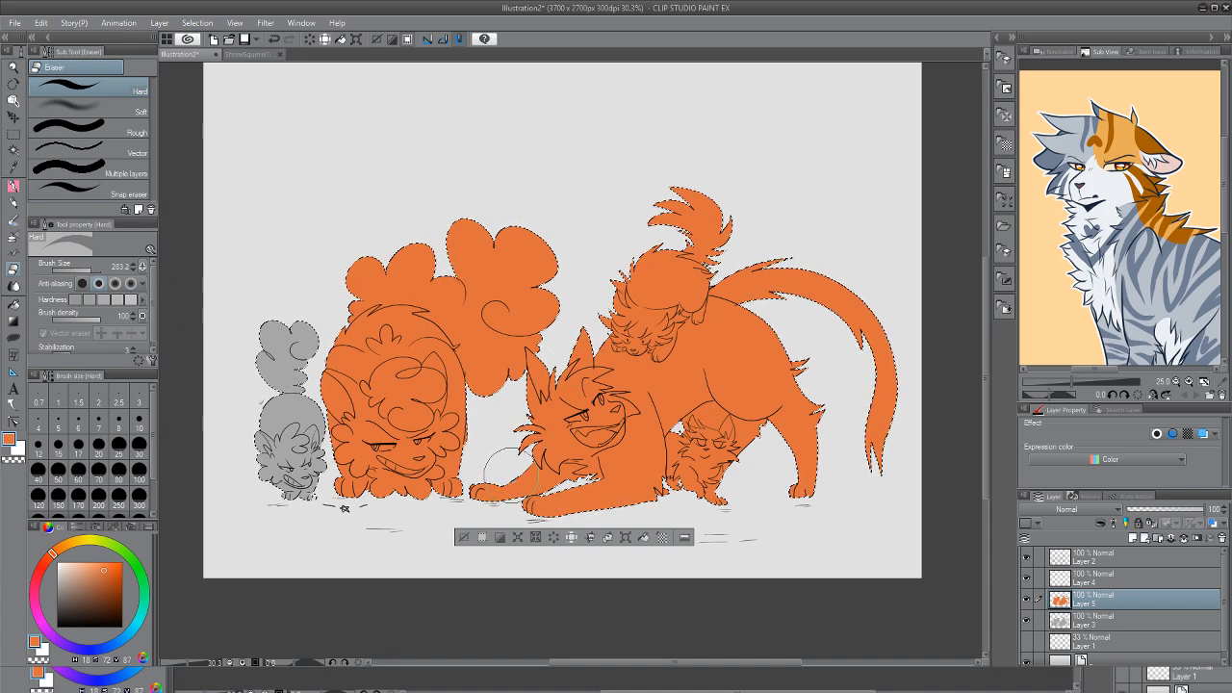
{"action": "mouse_move", "coordinate": [510, 438]}
{"action": "left_mouse_down"}
{"action": "mouse_move", "coordinate": [544, 476]}
{"action": "mouse_move", "coordinate": [577, 476]}
{"action": "mouse_move", "coordinate": [537, 469]}
{"action": "left_mouse_up"}
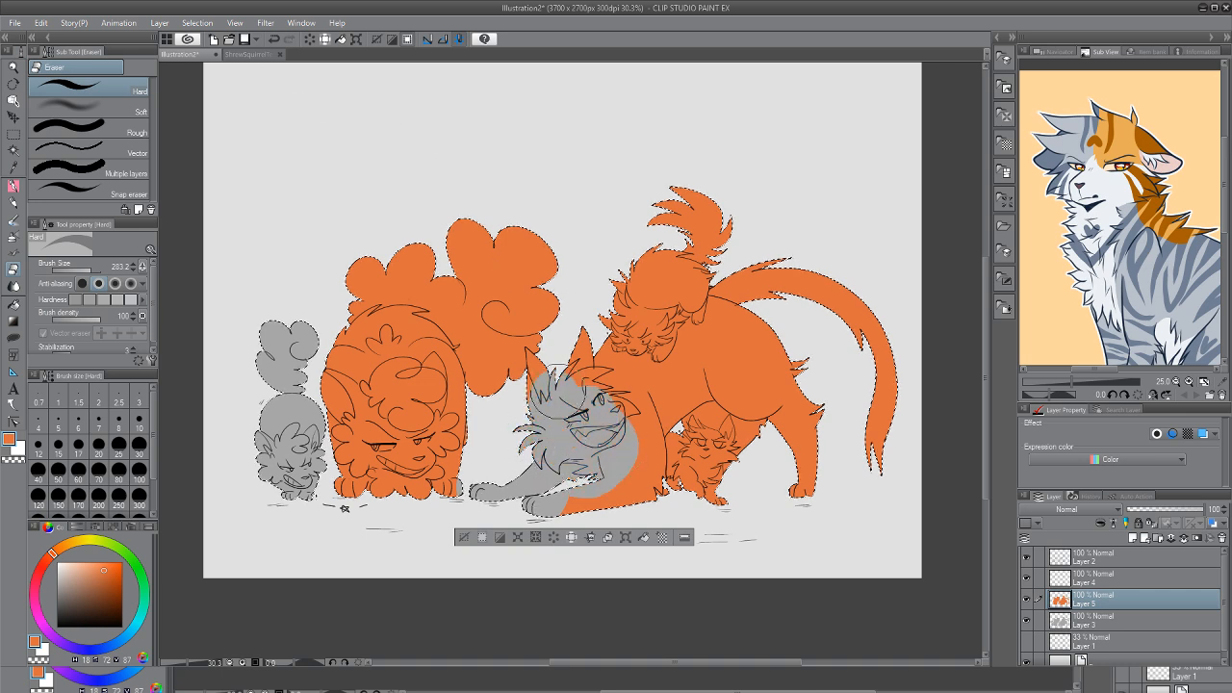
{"action": "mouse_move", "coordinate": [623, 429]}
{"action": "left_mouse_down"}
{"action": "mouse_move", "coordinate": [628, 527]}
{"action": "mouse_move", "coordinate": [787, 503]}
{"action": "mouse_move", "coordinate": [832, 467]}
{"action": "mouse_move", "coordinate": [760, 414]}
{"action": "mouse_move", "coordinate": [741, 356]}
{"action": "mouse_move", "coordinate": [847, 410]}
{"action": "mouse_move", "coordinate": [850, 334]}
{"action": "mouse_move", "coordinate": [697, 376]}
{"action": "mouse_move", "coordinate": [832, 308]}
{"action": "mouse_move", "coordinate": [660, 363]}
{"action": "mouse_move", "coordinate": [713, 289]}
{"action": "mouse_move", "coordinate": [674, 241]}
{"action": "mouse_move", "coordinate": [687, 192]}
{"action": "mouse_move", "coordinate": [662, 259]}
{"action": "left_mouse_up"}
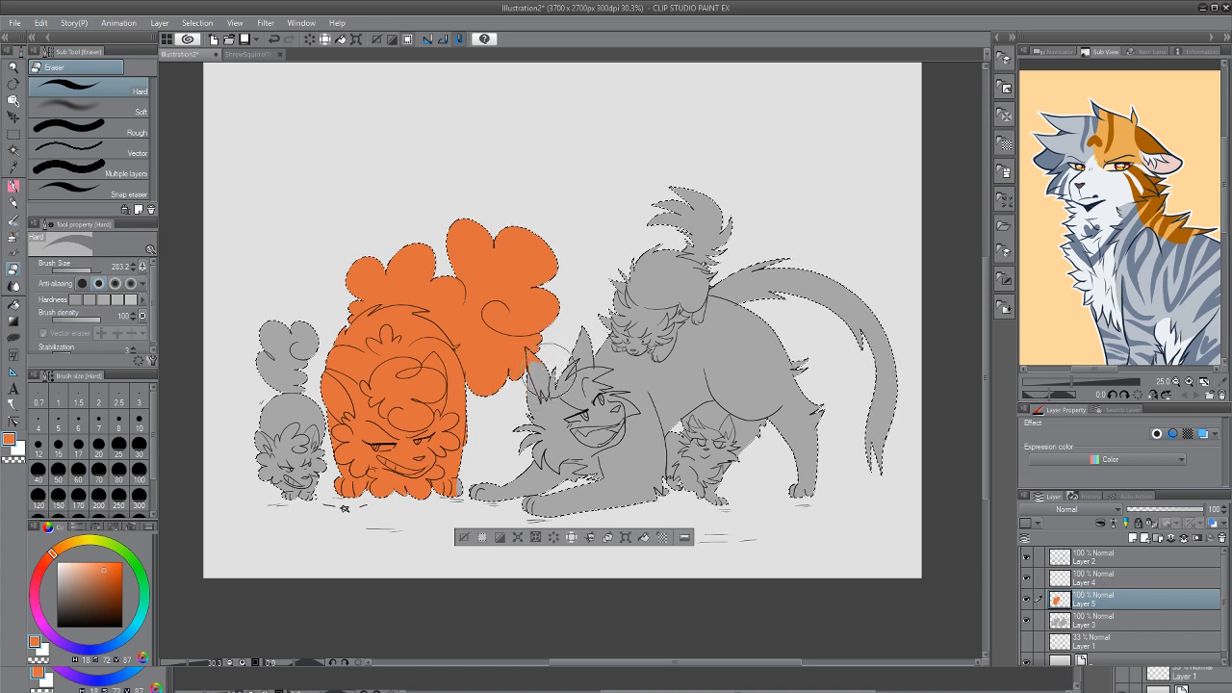
{"action": "left_click", "coordinate": [77, 270]}
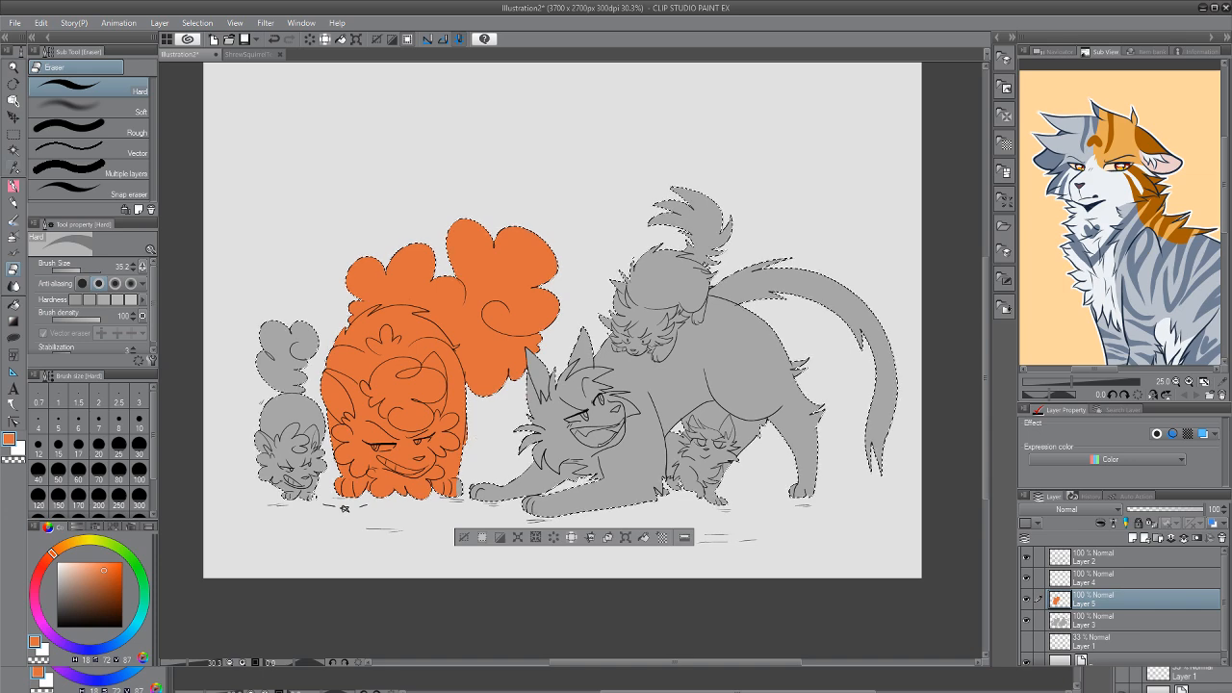
Sample the dark red colour from the reference picture ShrewSquirrelText.png, and return to Illustration2 with the Fill tool
{"action": "key", "text": "i"}
{"action": "key", "text": "g"}
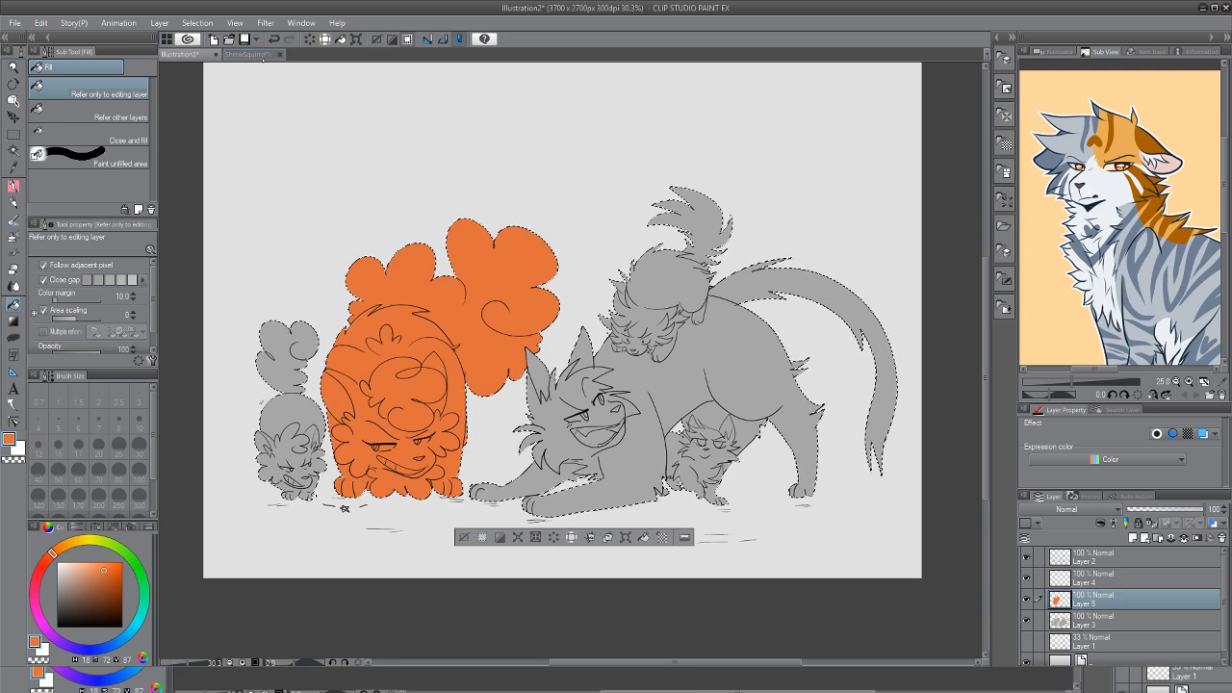
{"action": "left_click", "coordinate": [248, 54]}
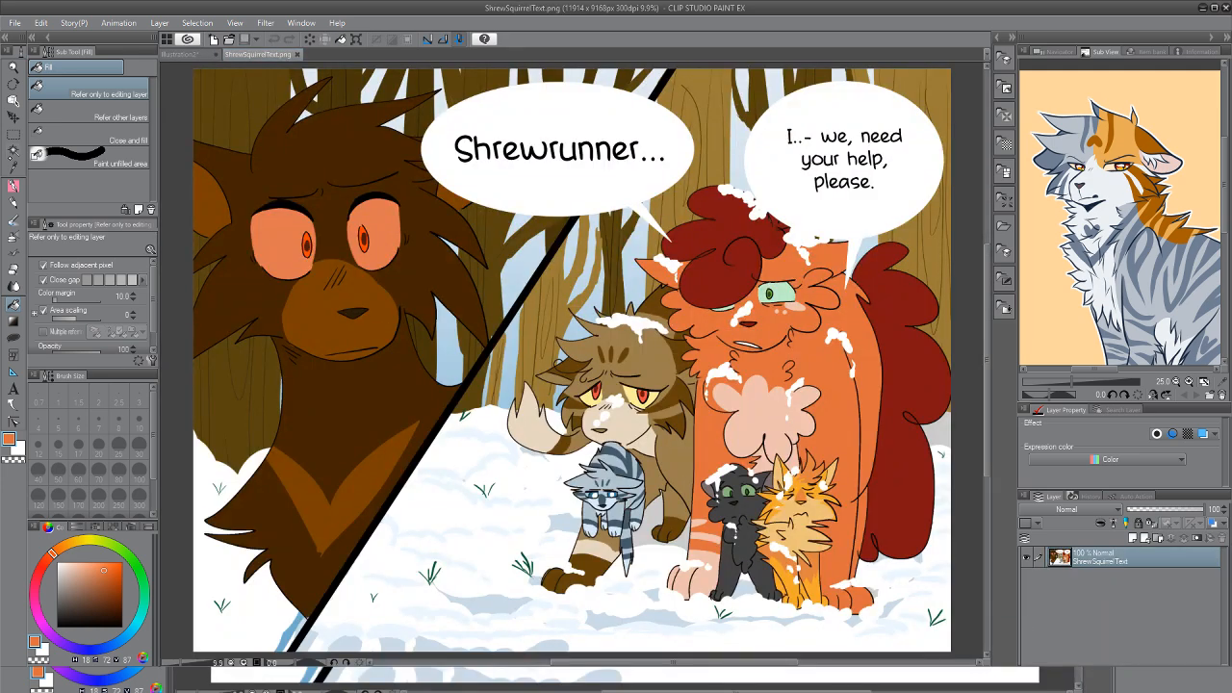
{"action": "left_click", "coordinate": [13, 167]}
{"action": "left_click", "coordinate": [364, 239]}
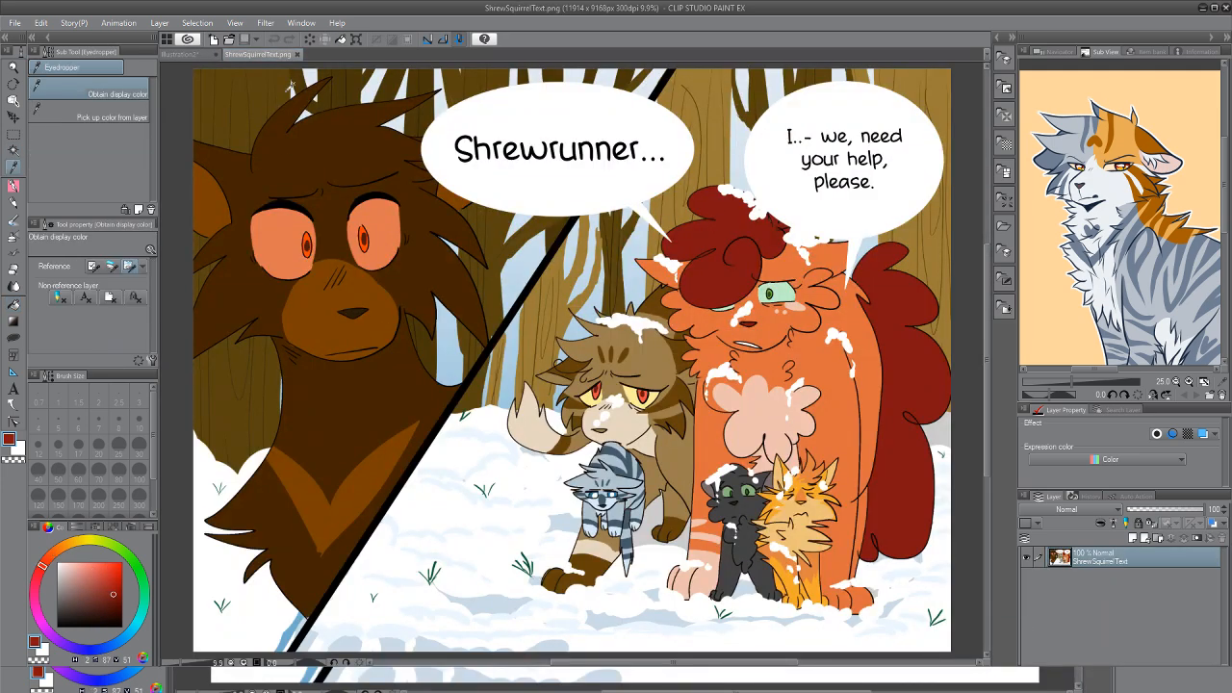
{"action": "left_click", "coordinate": [193, 55]}
{"action": "key", "text": "g"}
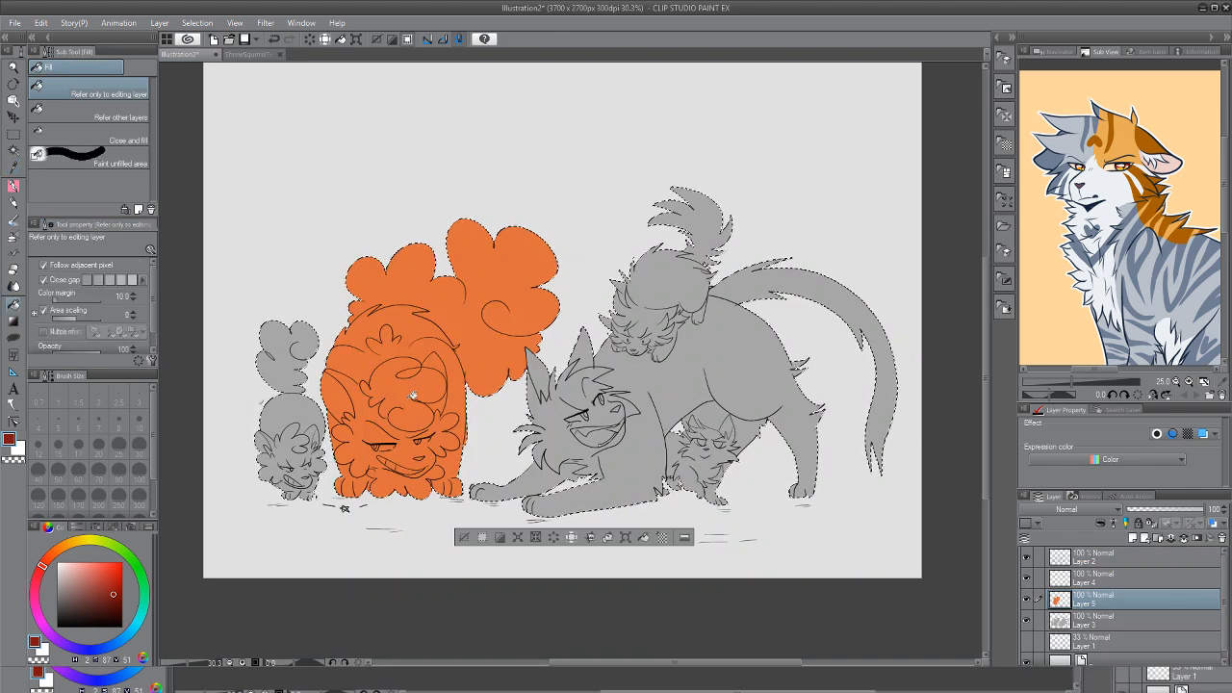
Fill the large curly cat's head tuft with the dark red using the Refer other layers fill
{"action": "left_click", "coordinate": [413, 394]}
{"action": "left_click", "coordinate": [273, 39]}
{"action": "left_click", "coordinate": [92, 111]}
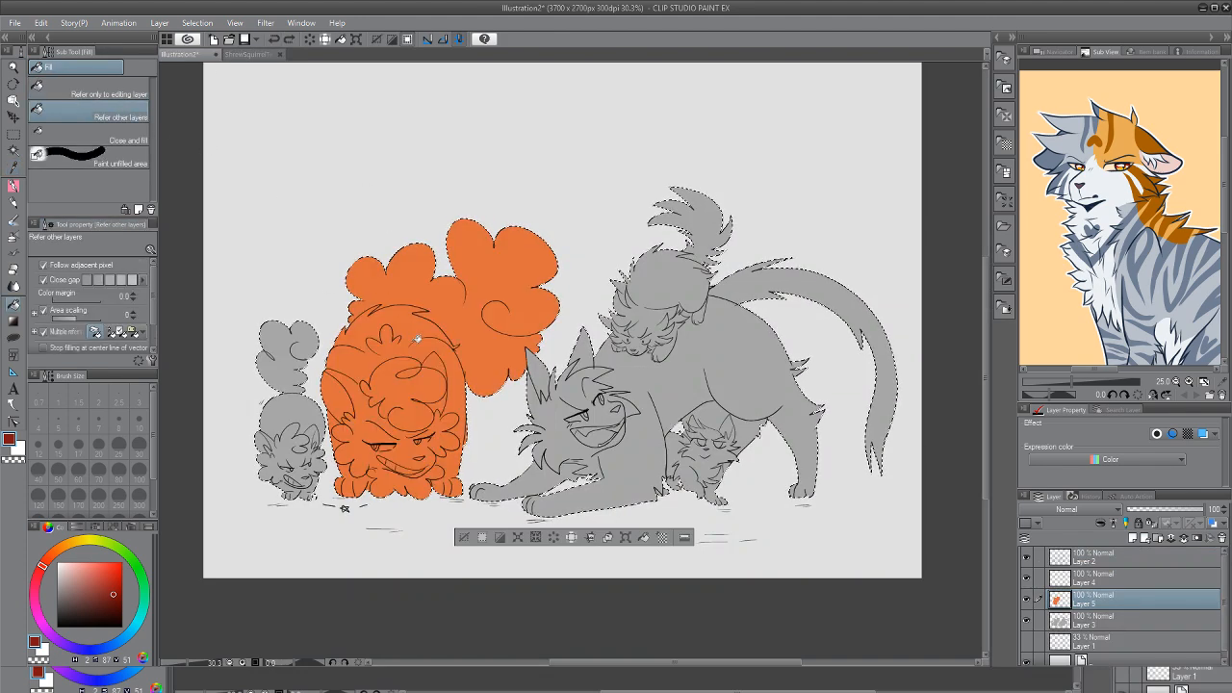
{"action": "left_click", "coordinate": [414, 395]}
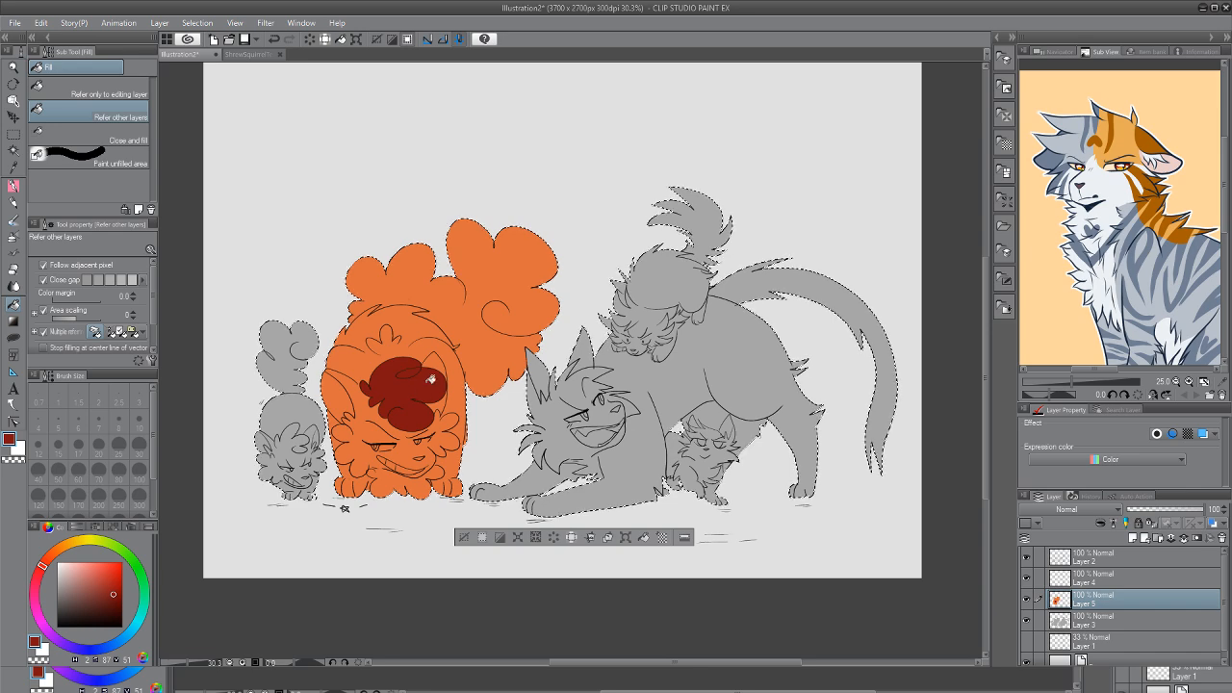
Colour the large curly cat's whole fluffy tail dark red with the G-pen and the Refer other layers fill
{"action": "key", "text": "p"}
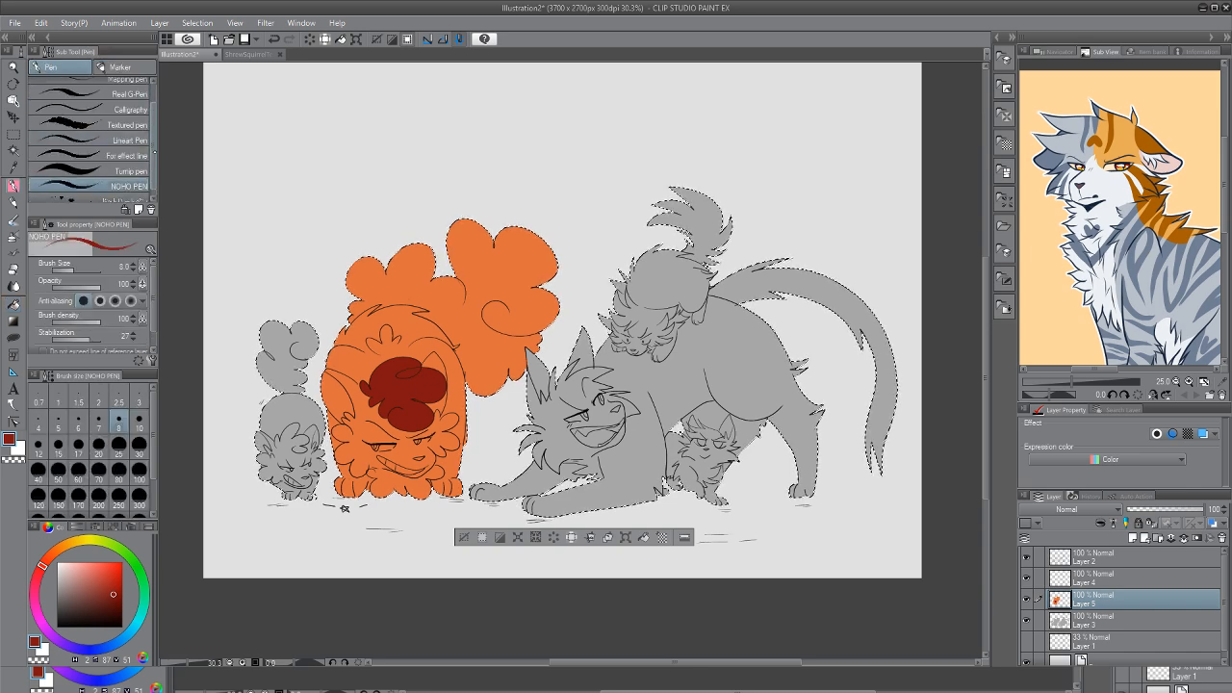
{"action": "scroll", "coordinate": [91, 134], "scroll_direction": "up", "scroll_amount": 2}
{"action": "left_click", "coordinate": [91, 86]}
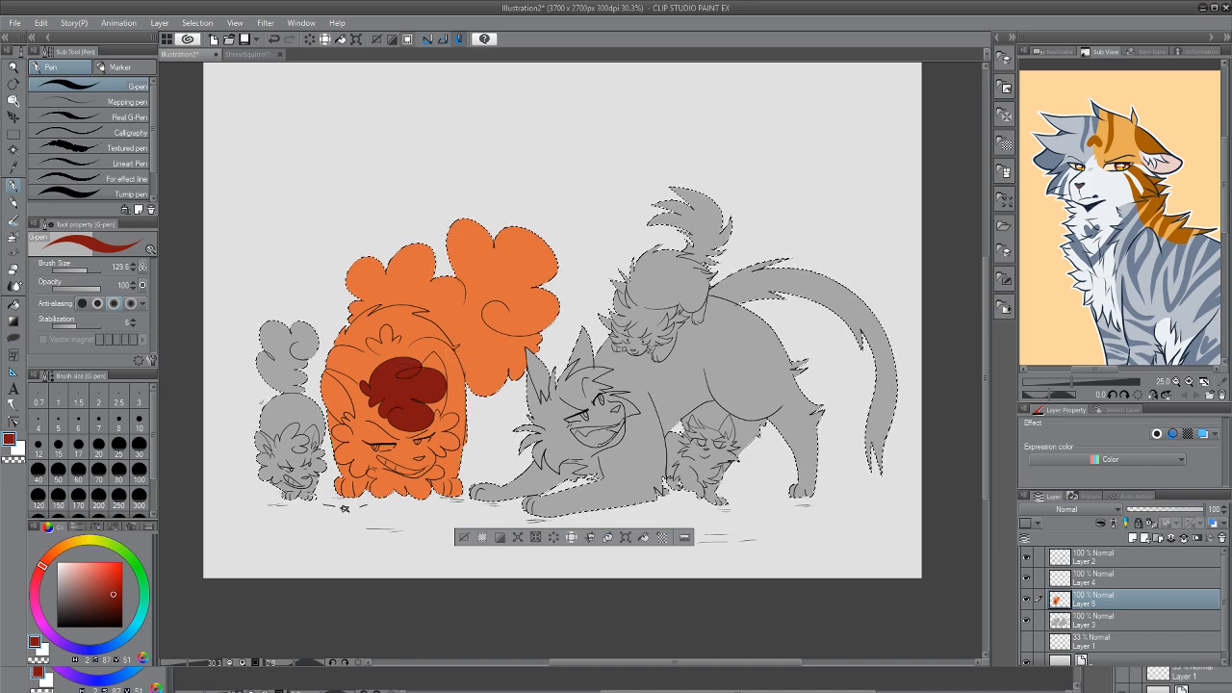
{"action": "key", "text": "g"}
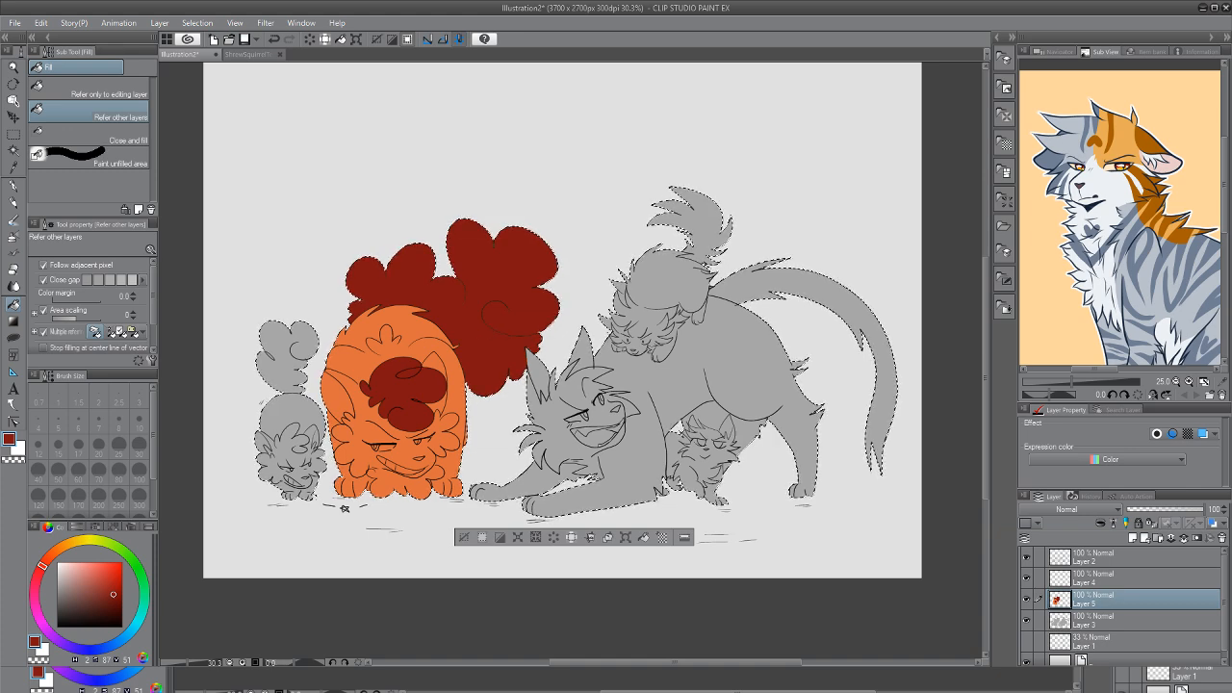
{"action": "key", "text": "p"}
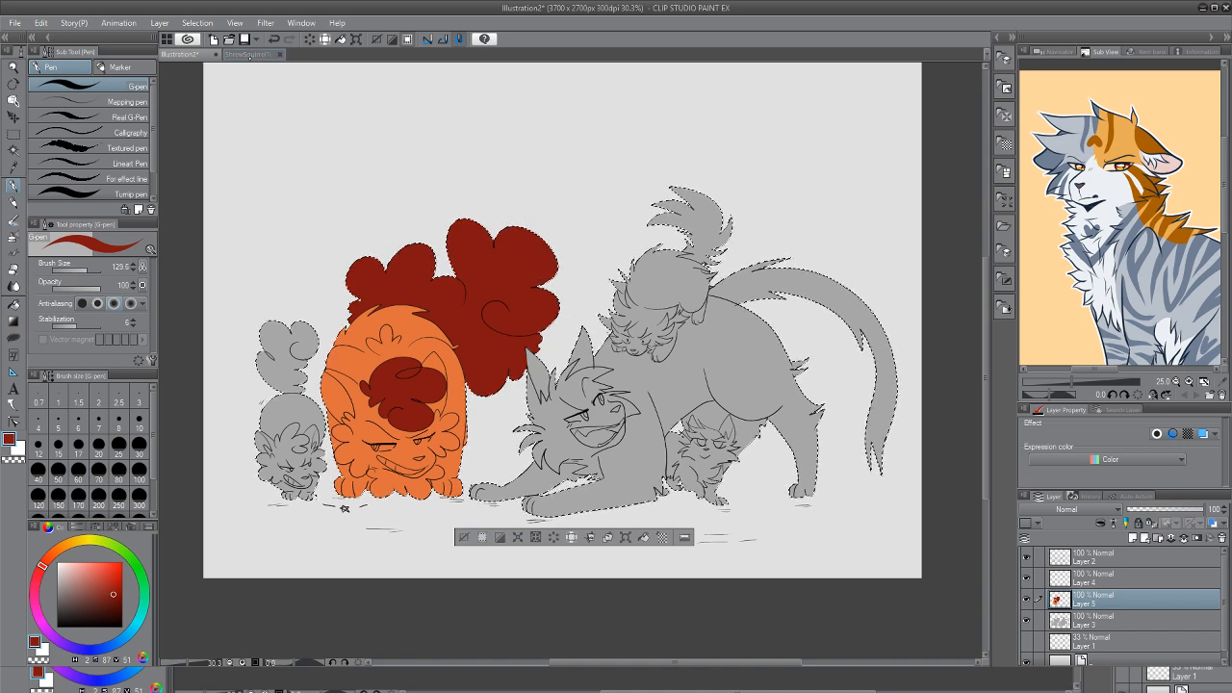
Sample the pale mint eye colour from the large curly cat in ShrewSquirrelText.png, and paint both of its eyes in Illustration2 with the G-pen
{"action": "left_click", "coordinate": [248, 54]}
{"action": "left_click", "coordinate": [13, 165]}
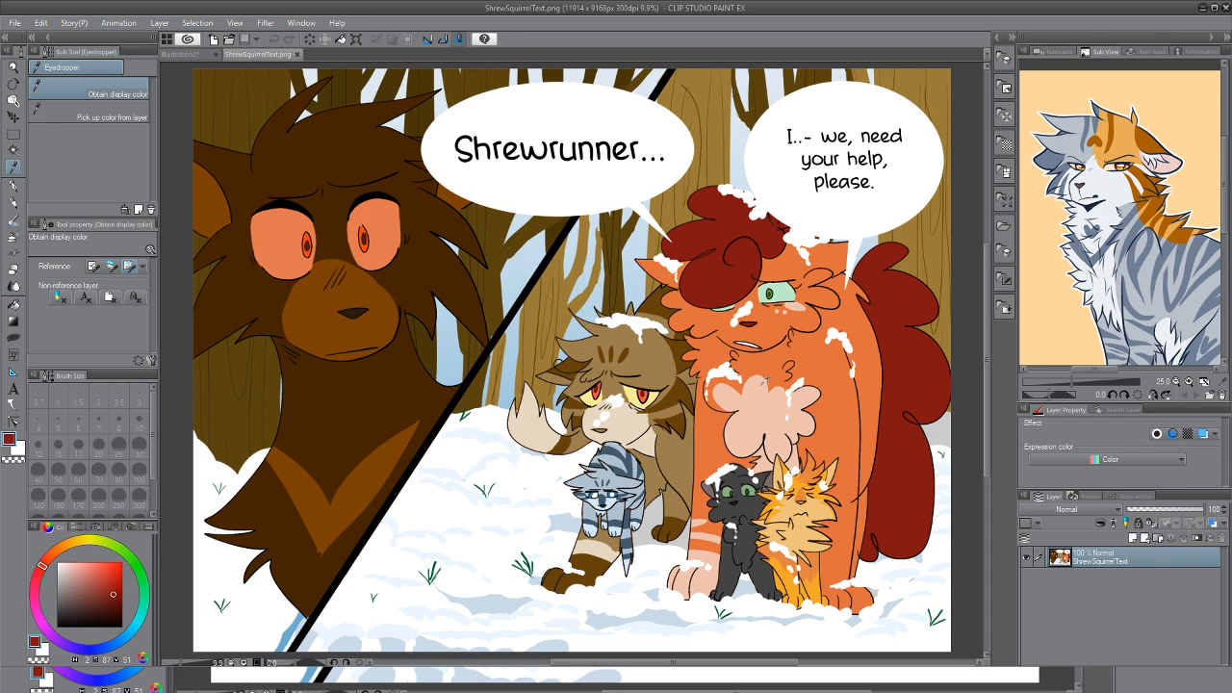
{"action": "left_click", "coordinate": [784, 293]}
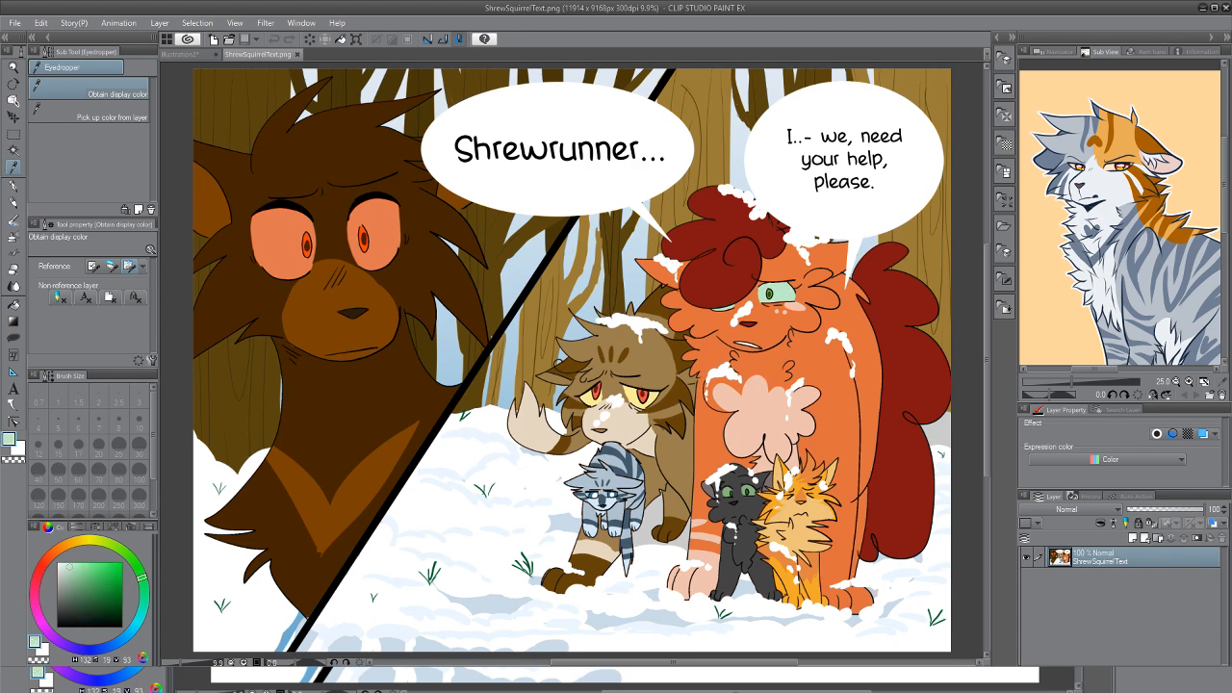
{"action": "left_click", "coordinate": [189, 53]}
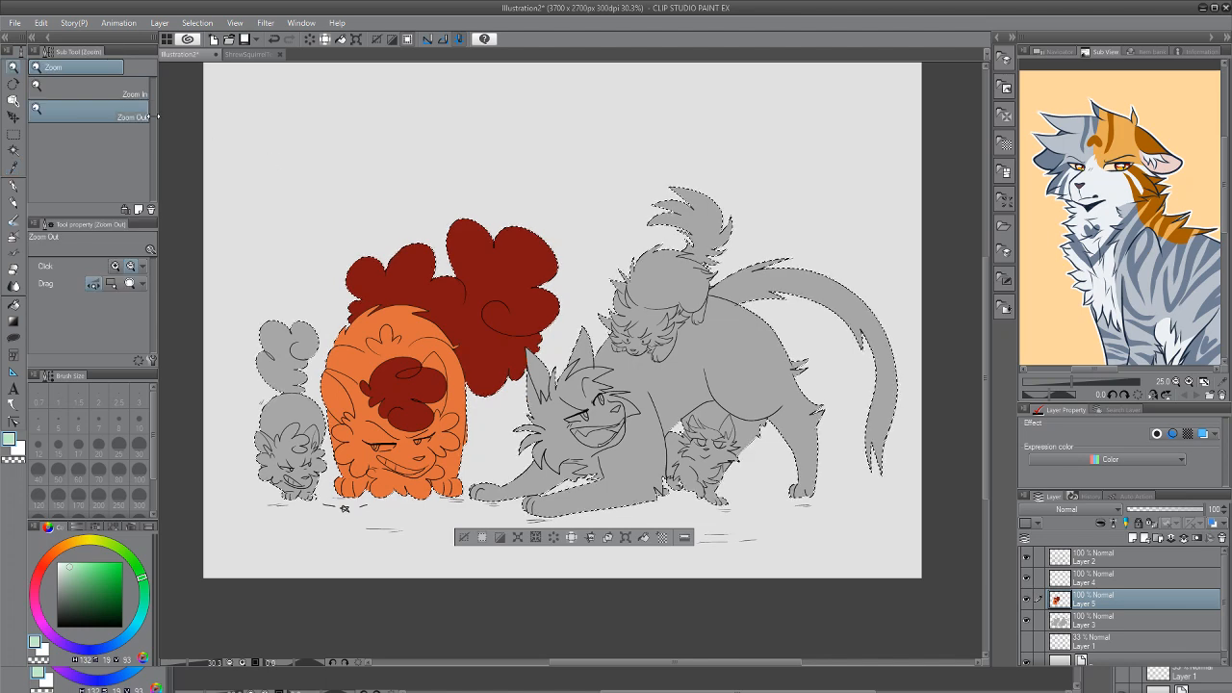
{"action": "left_click", "coordinate": [393, 450], "text": "ctrl"}
{"action": "mouse_move", "coordinate": [394, 450]}
{"action": "left_mouse_down"}
{"action": "mouse_move", "coordinate": [419, 448]}
{"action": "mouse_move", "coordinate": [376, 443]}
{"action": "mouse_move", "coordinate": [545, 415]}
{"action": "left_mouse_up"}
{"action": "key", "text": "p"}
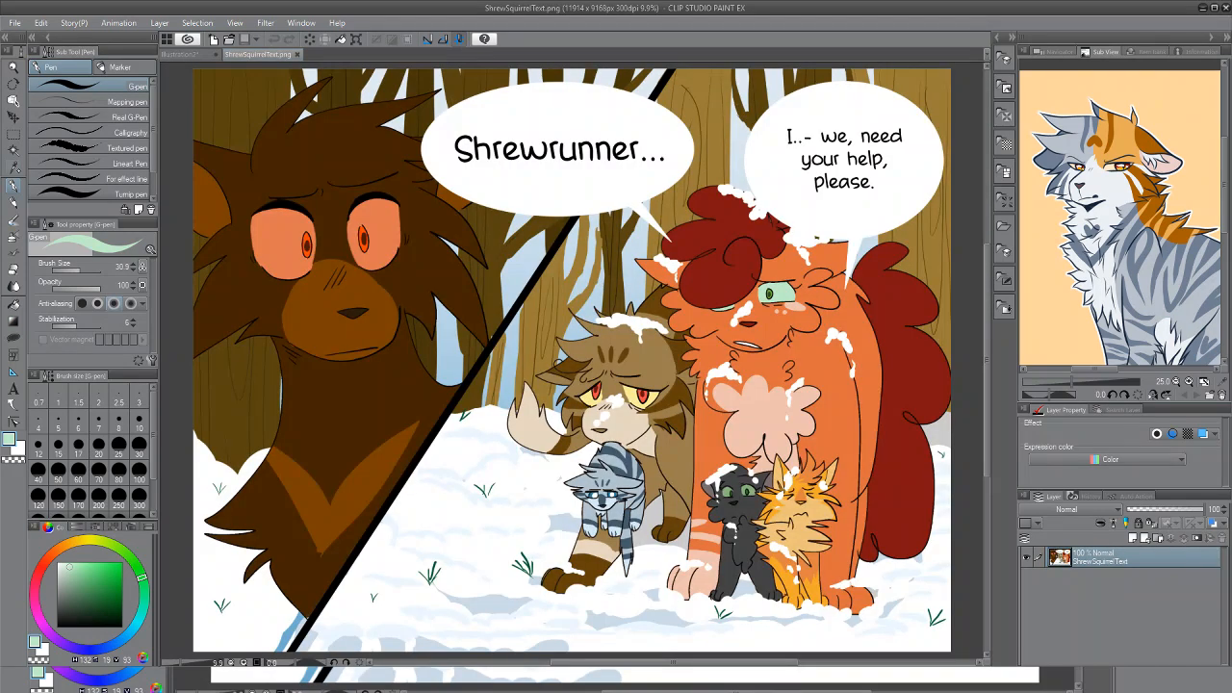
Sample the green iris colour from the reference cat's eye, and paint both irises of the large curly cat with the G-pen
{"action": "key", "text": "i"}
{"action": "left_click", "coordinate": [772, 286]}
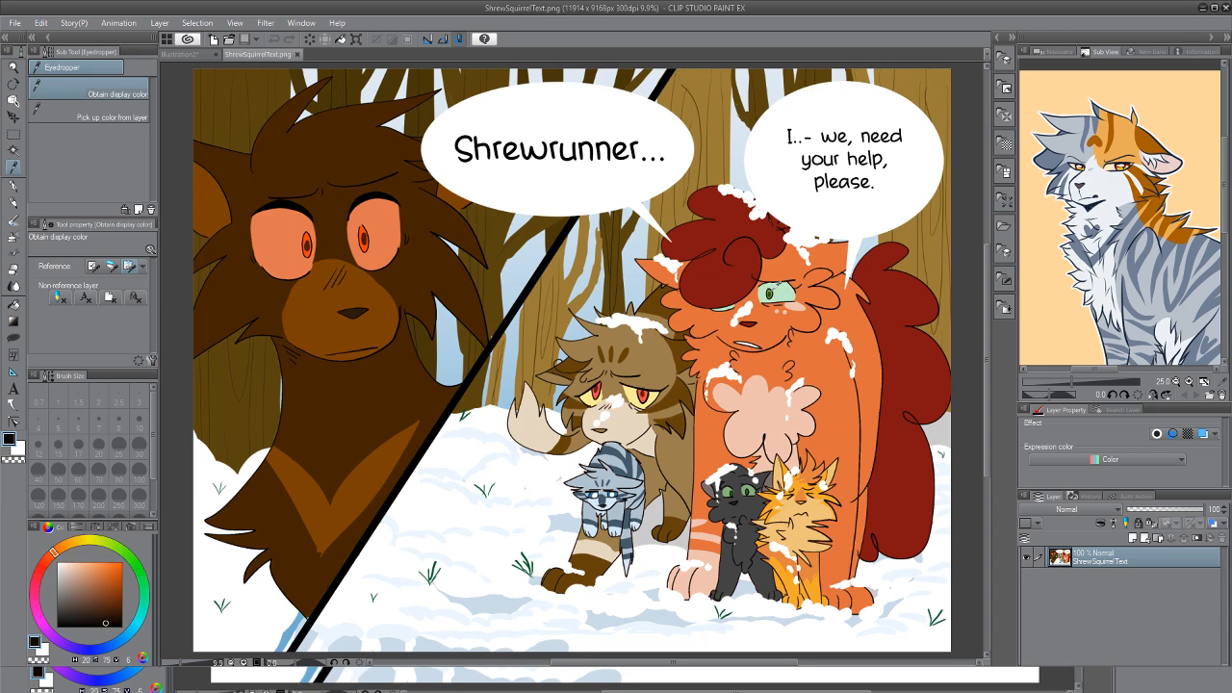
{"action": "left_click", "coordinate": [771, 289]}
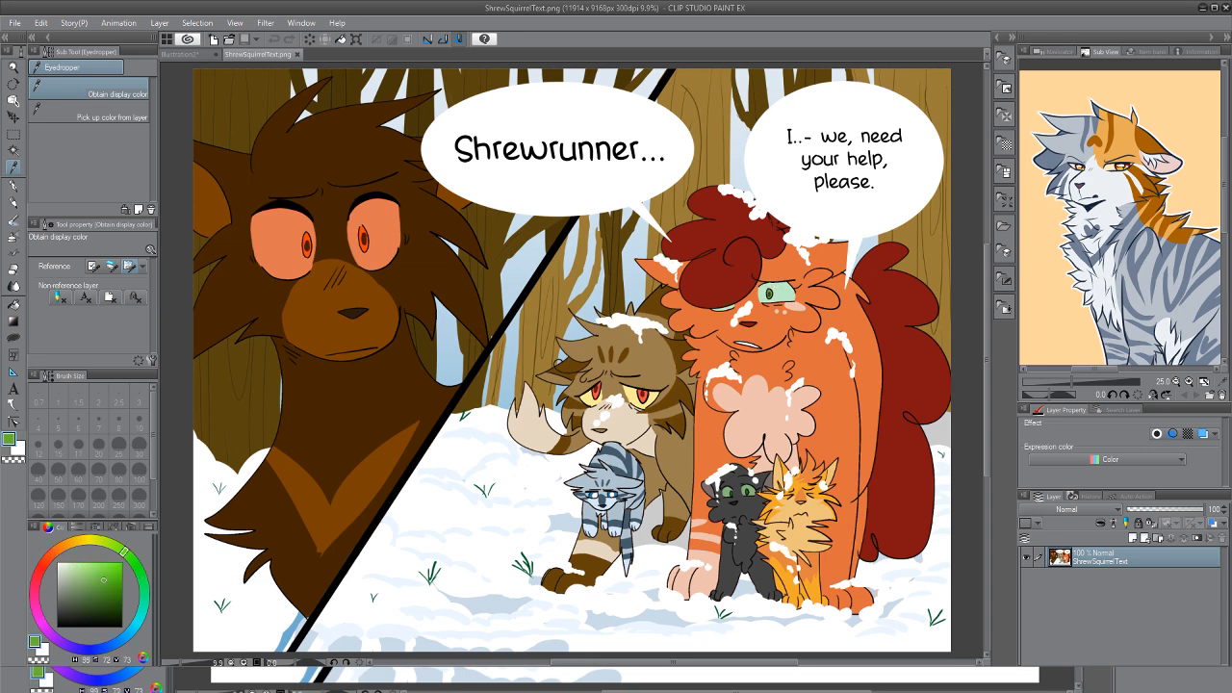
{"action": "left_click", "coordinate": [192, 55]}
{"action": "key", "text": "p"}
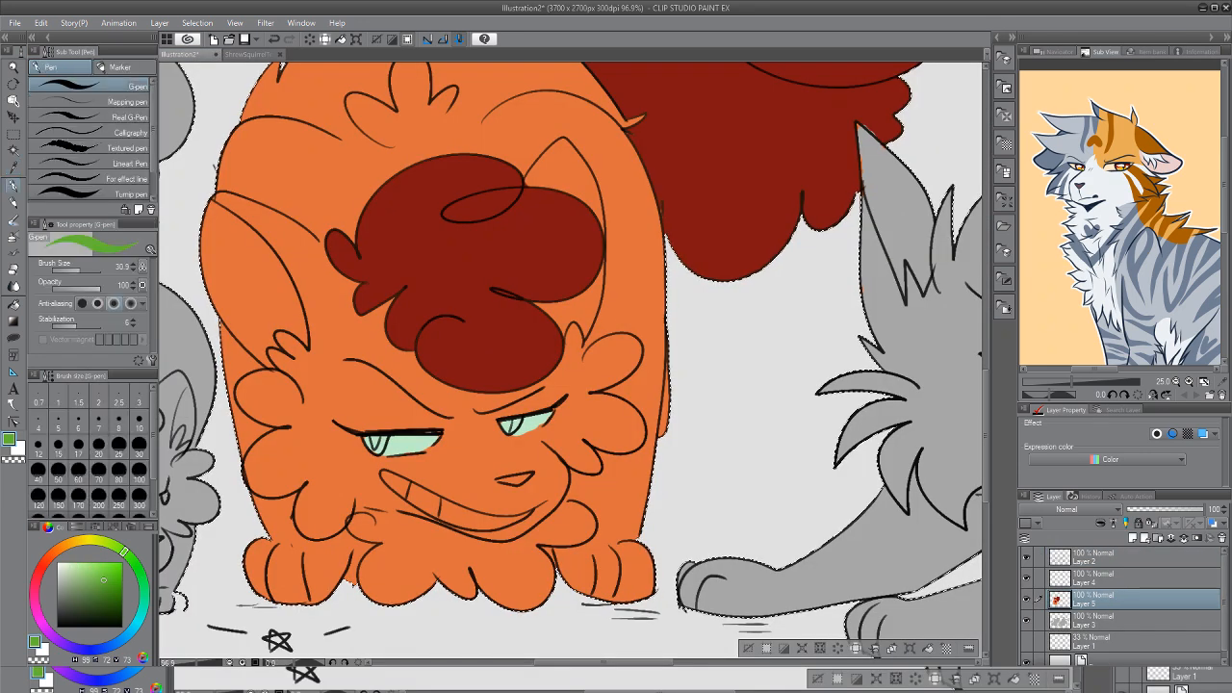
{"action": "left_click_drag", "start_coordinate": [373, 440], "coordinate": [378, 438]}
{"action": "left_click_drag", "start_coordinate": [512, 424], "coordinate": [515, 427]}
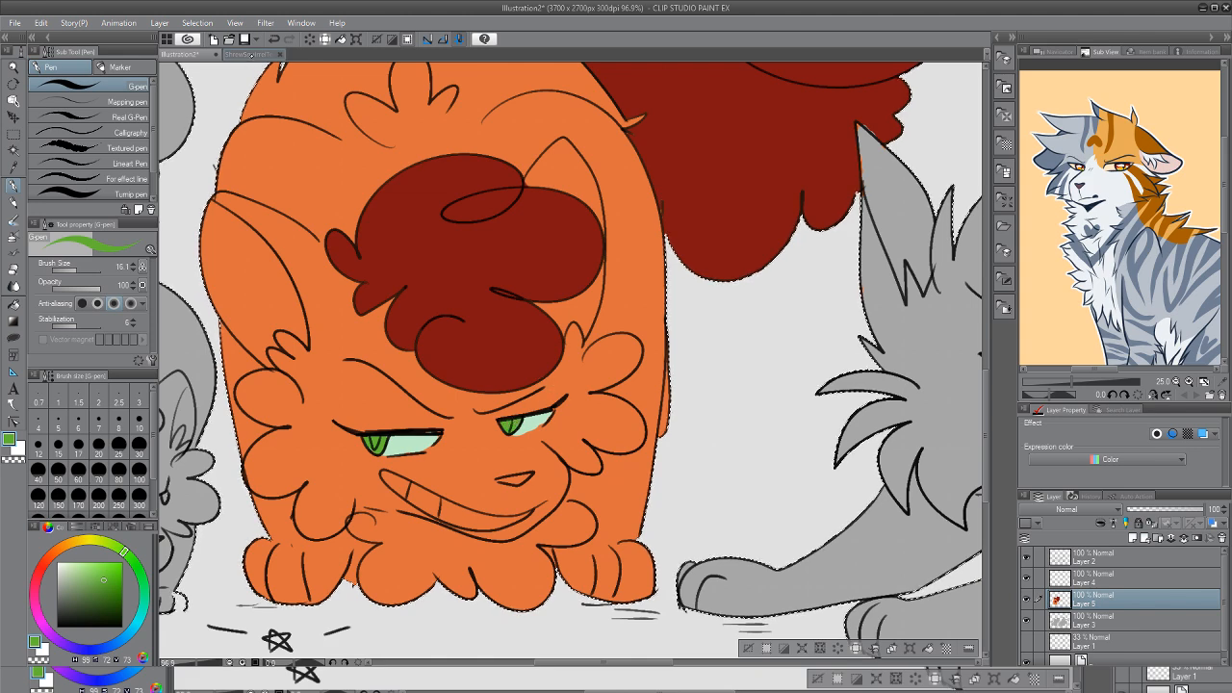
Sample the dark green pupil colour from the reference cat's eye, and fill the large curly cat's pupils with it
{"action": "left_click", "coordinate": [252, 54]}
{"action": "key", "text": "i"}
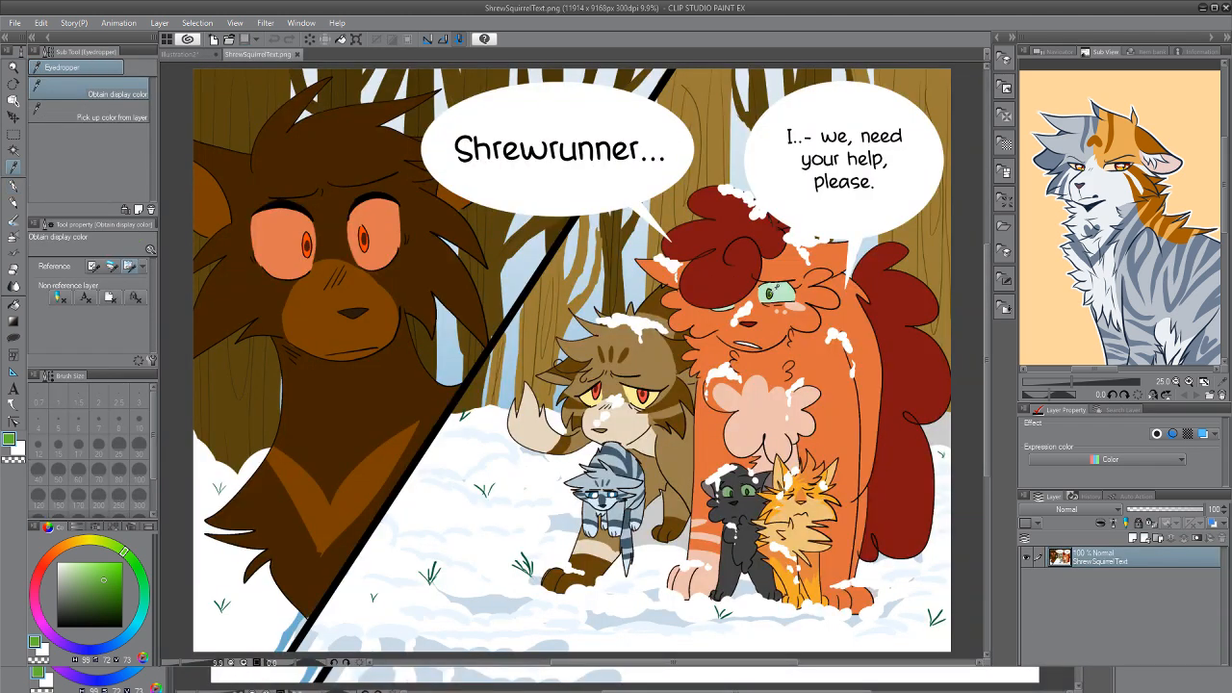
{"action": "left_click", "coordinate": [773, 287]}
{"action": "left_click", "coordinate": [179, 54]}
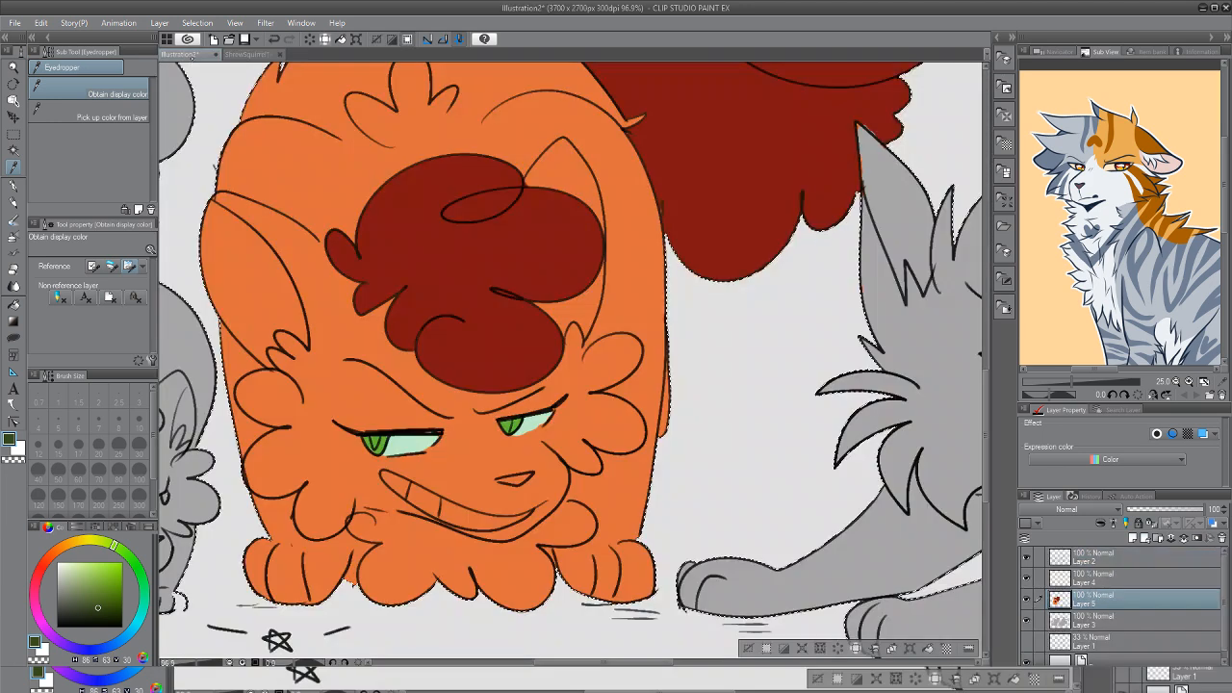
{"action": "key", "text": "g"}
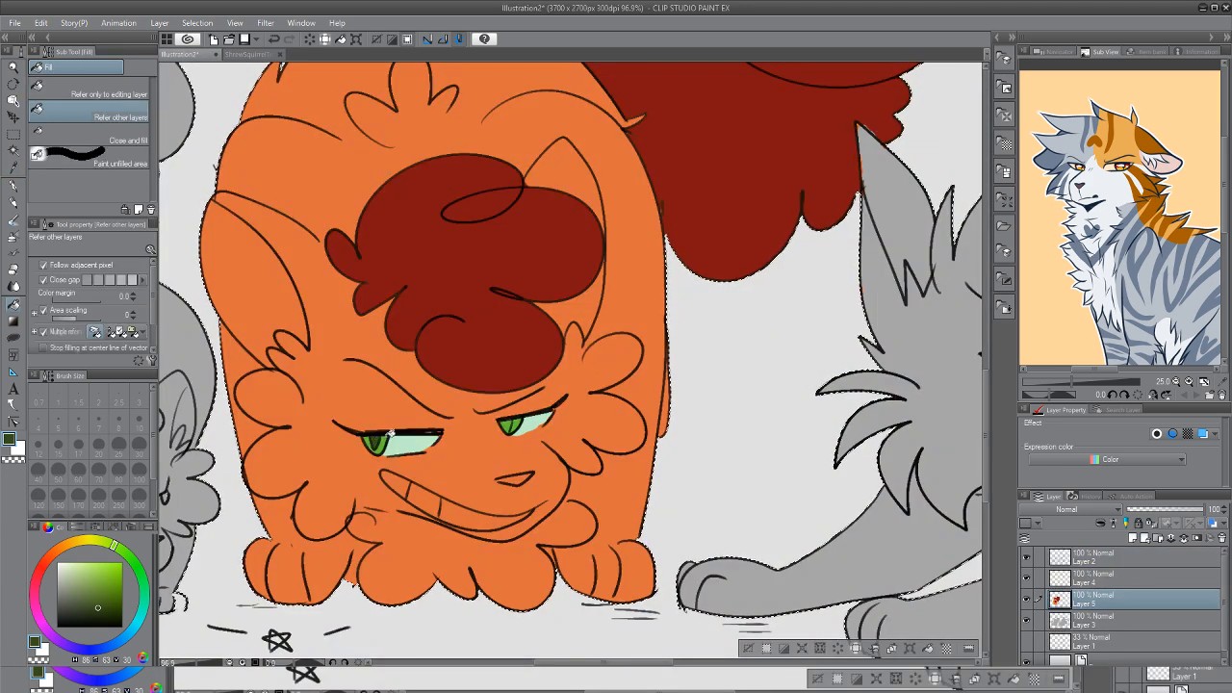
{"action": "left_click", "coordinate": [513, 422]}
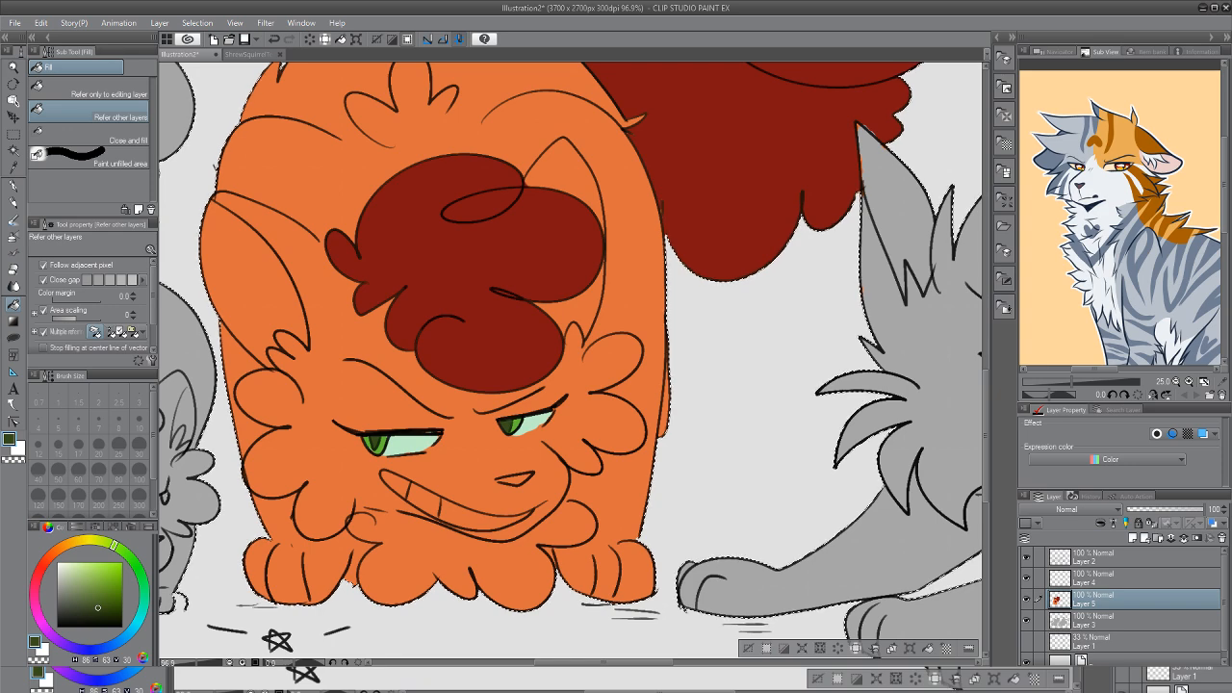
Swap to white and fill all the teeth in the large curly cat's grin
{"action": "key", "text": "x"}
{"action": "left_click", "coordinate": [485, 517]}
{"action": "left_click", "coordinate": [439, 501]}
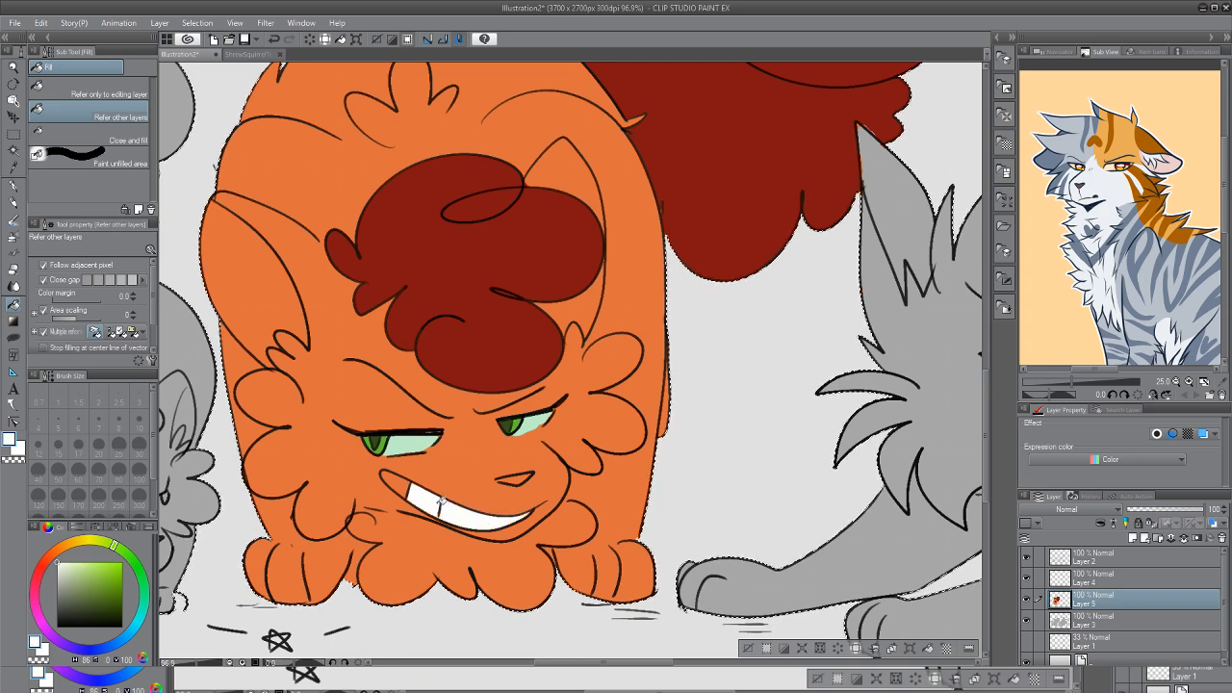
{"action": "left_click", "coordinate": [404, 481]}
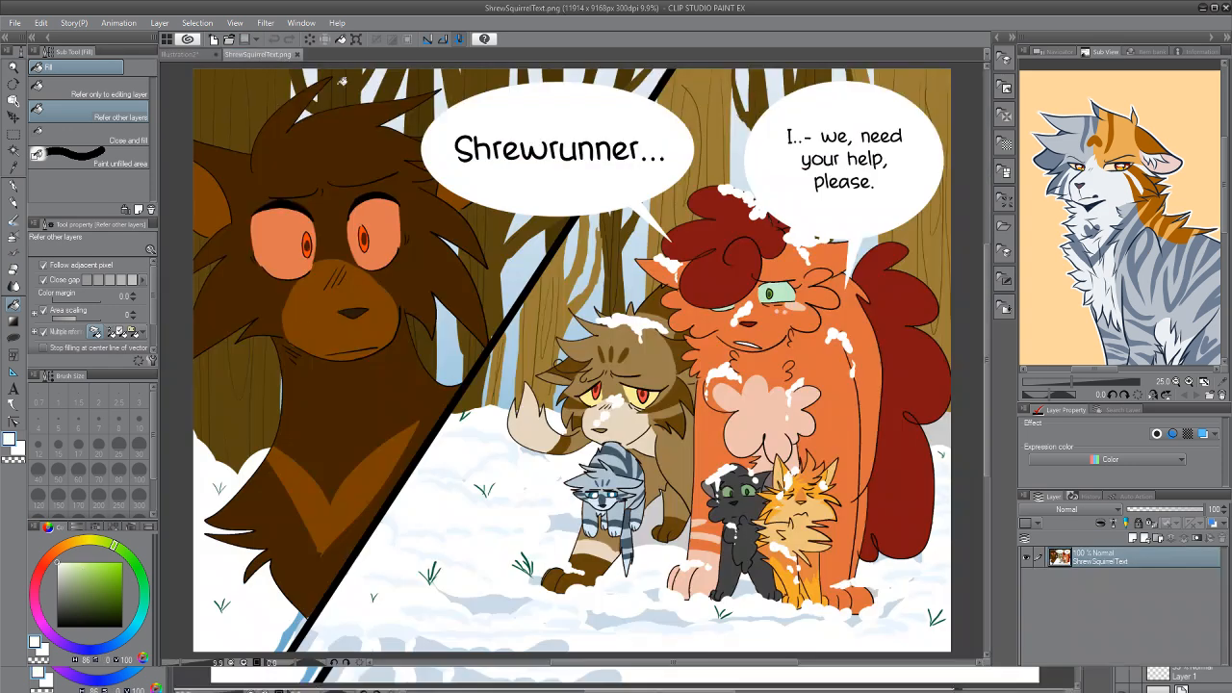
Sample the dark red nose colour from the reference cat, and fill the large curly cat's nose with it
{"action": "left_click", "coordinate": [258, 54]}
{"action": "key", "text": "i"}
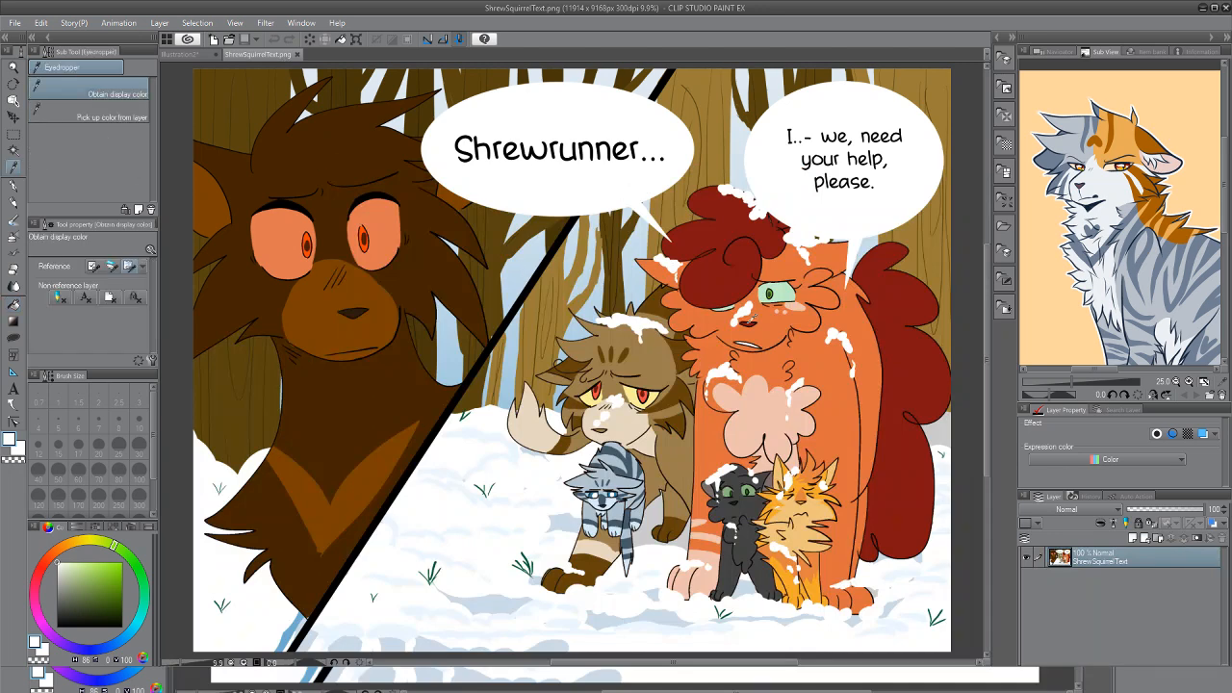
{"action": "left_click", "coordinate": [755, 313]}
{"action": "left_click", "coordinate": [183, 54]}
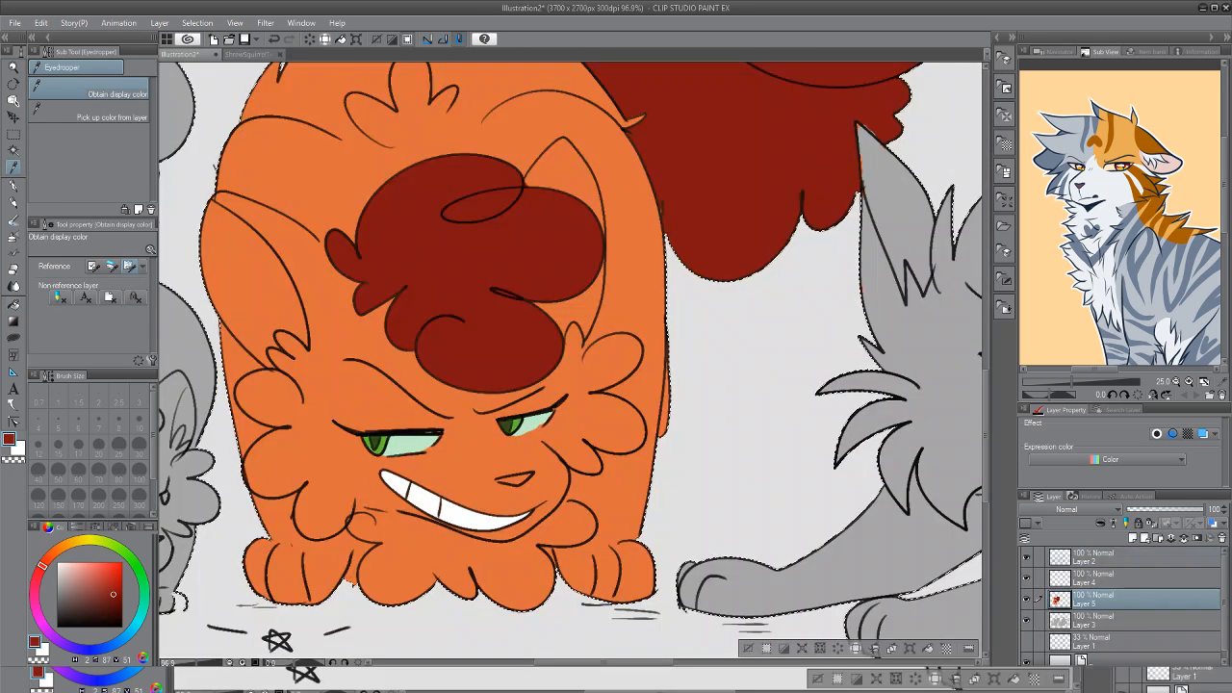
{"action": "key", "text": "g"}
{"action": "left_click", "coordinate": [520, 477]}
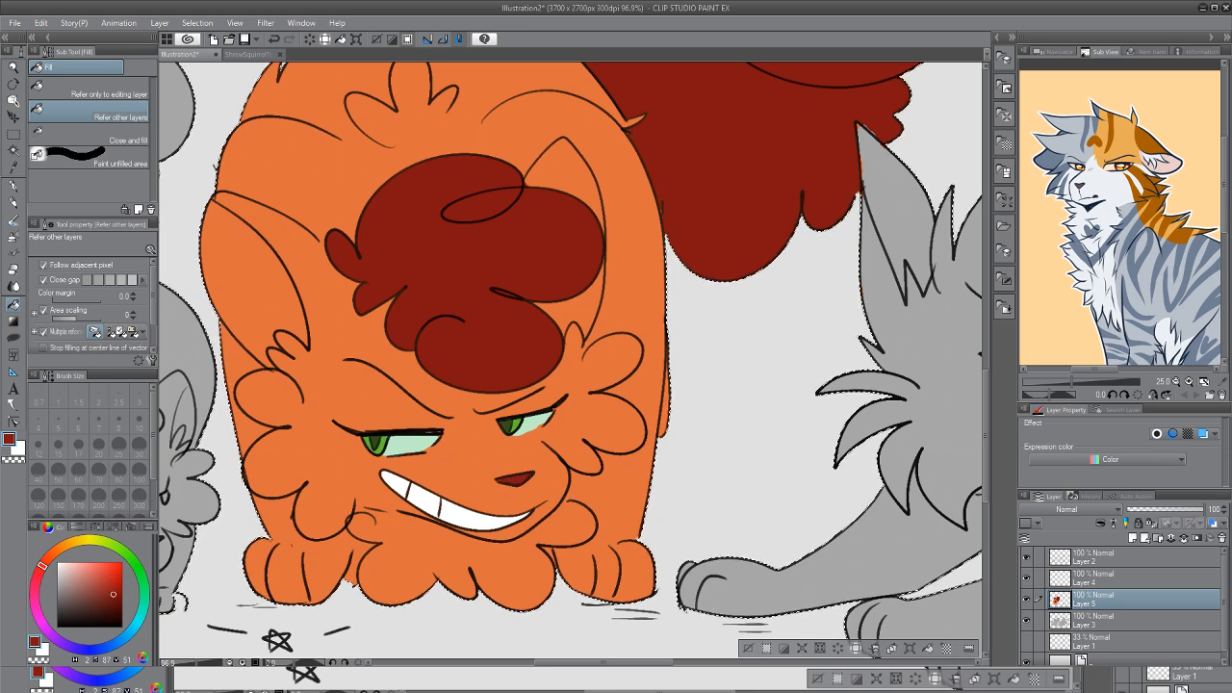
Sample the pale peach chest colour from the reference cat, and fill the inside of the large curly cat's open ear
{"action": "left_click", "coordinate": [251, 55]}
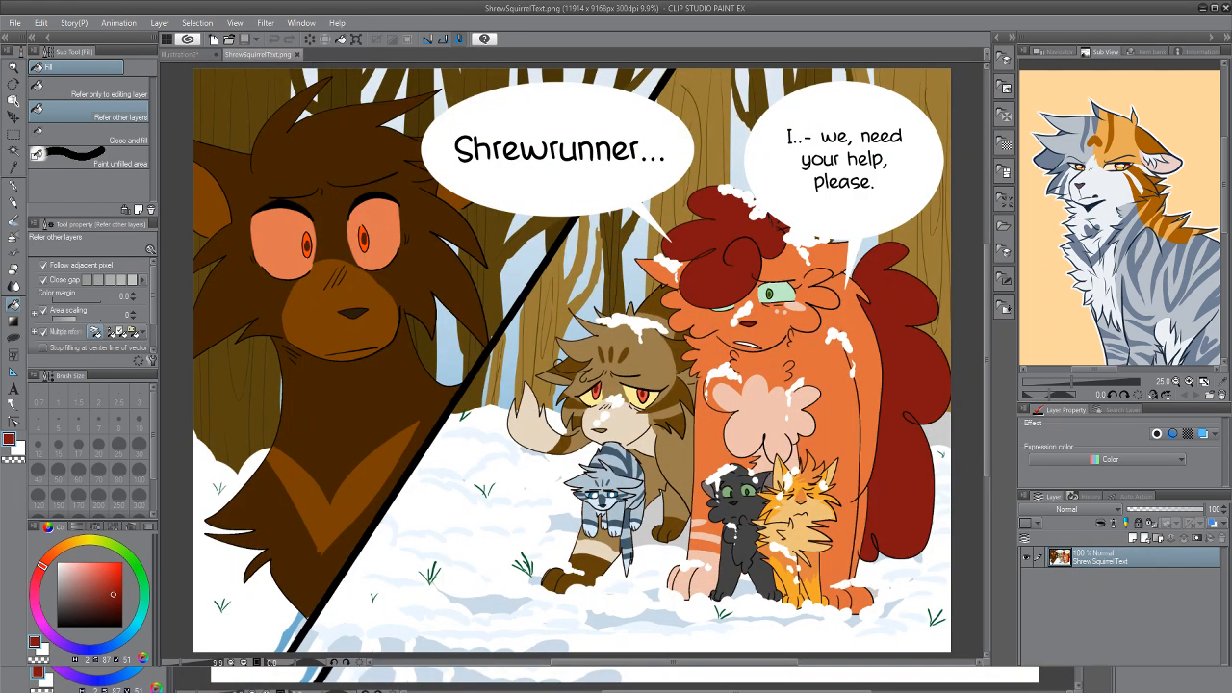
{"action": "key", "text": "i"}
{"action": "left_click", "coordinate": [753, 395]}
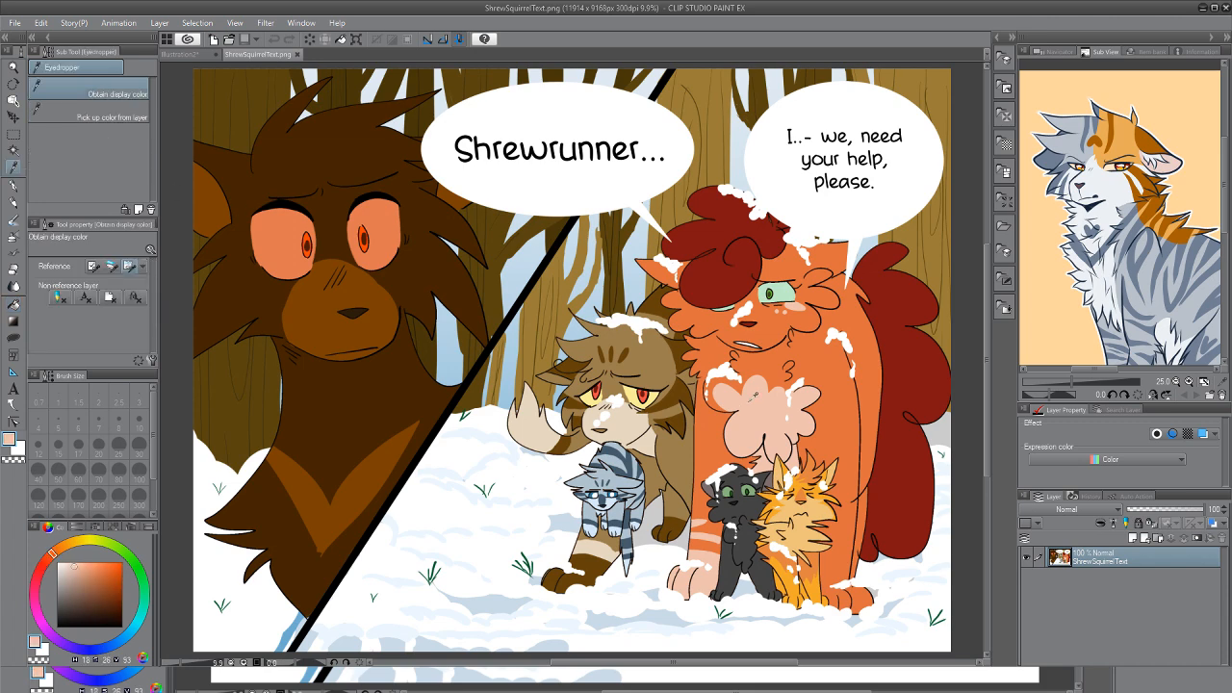
{"action": "key", "text": "ctrl+Tab"}
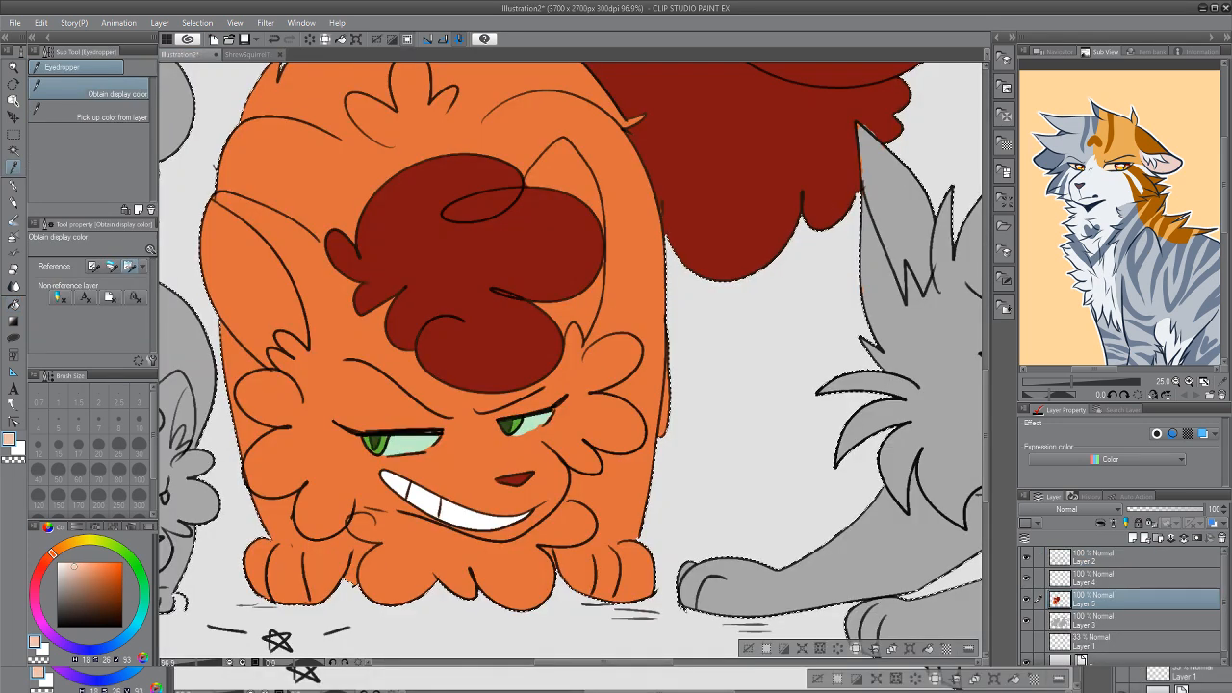
{"action": "key", "text": "g"}
{"action": "left_click", "coordinate": [265, 287]}
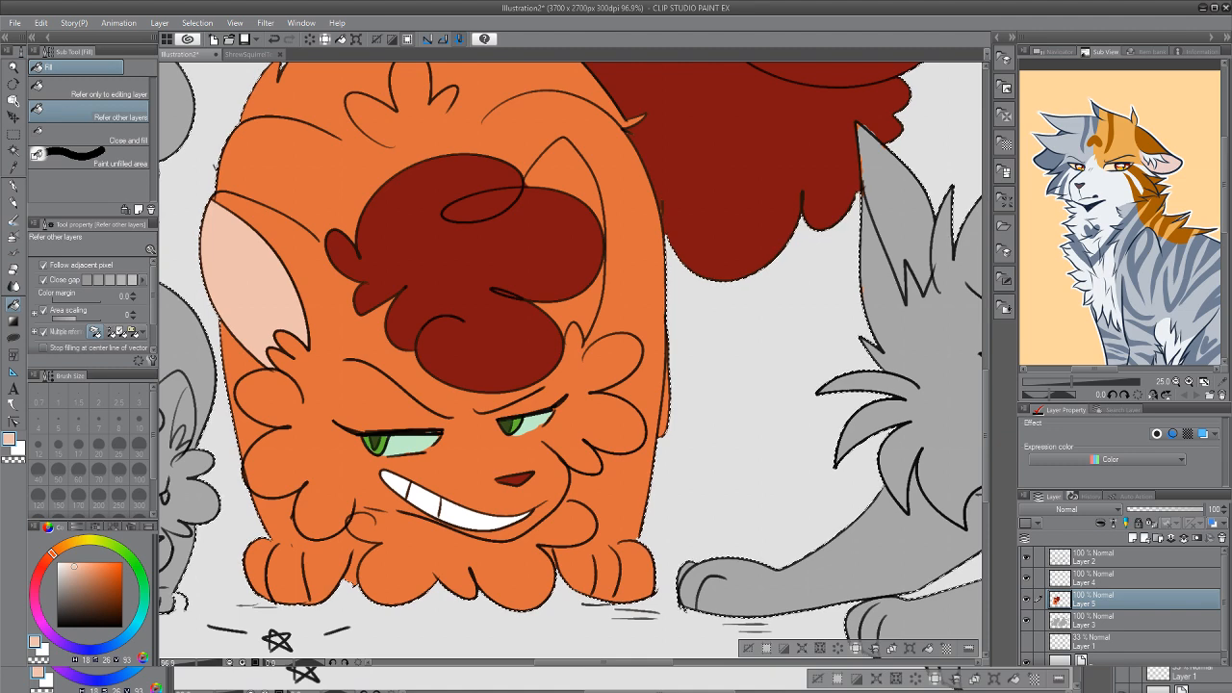
Outline a scalloped chest-fluff marking below the large curly cat's chin in pale peach with the G-pen, and fill it
{"action": "key", "text": "p"}
{"action": "left_click_drag", "start_coordinate": [408, 540], "coordinate": [388, 551]}
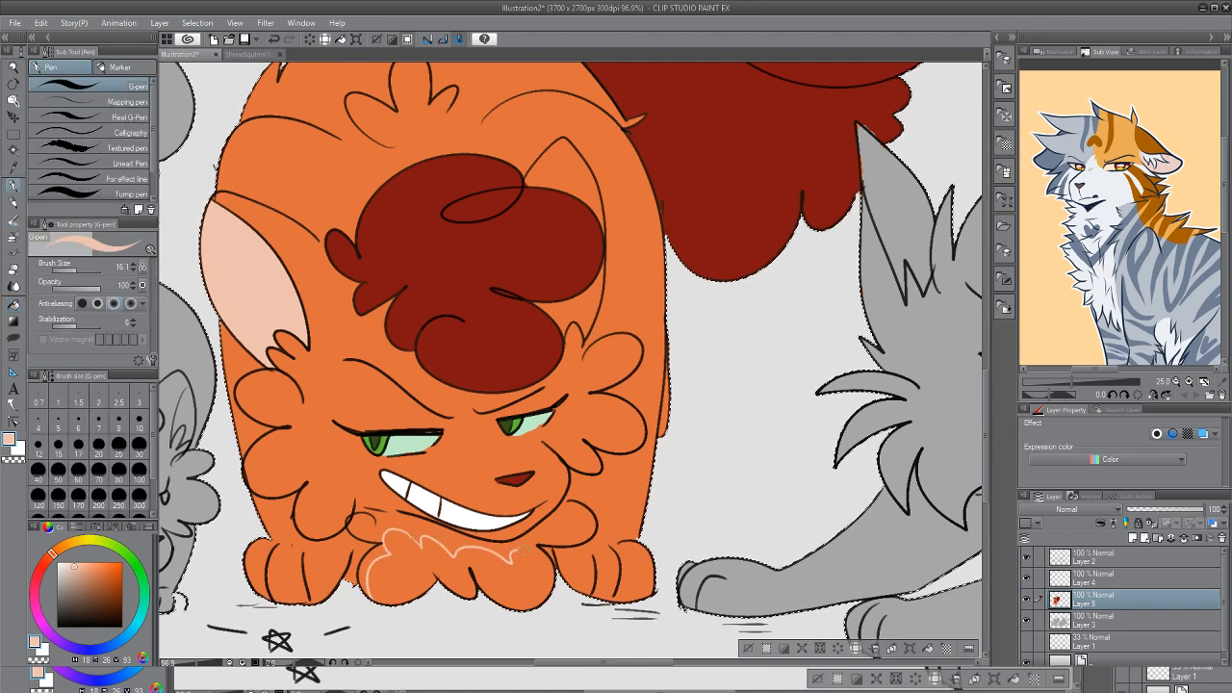
{"action": "key", "text": "g"}
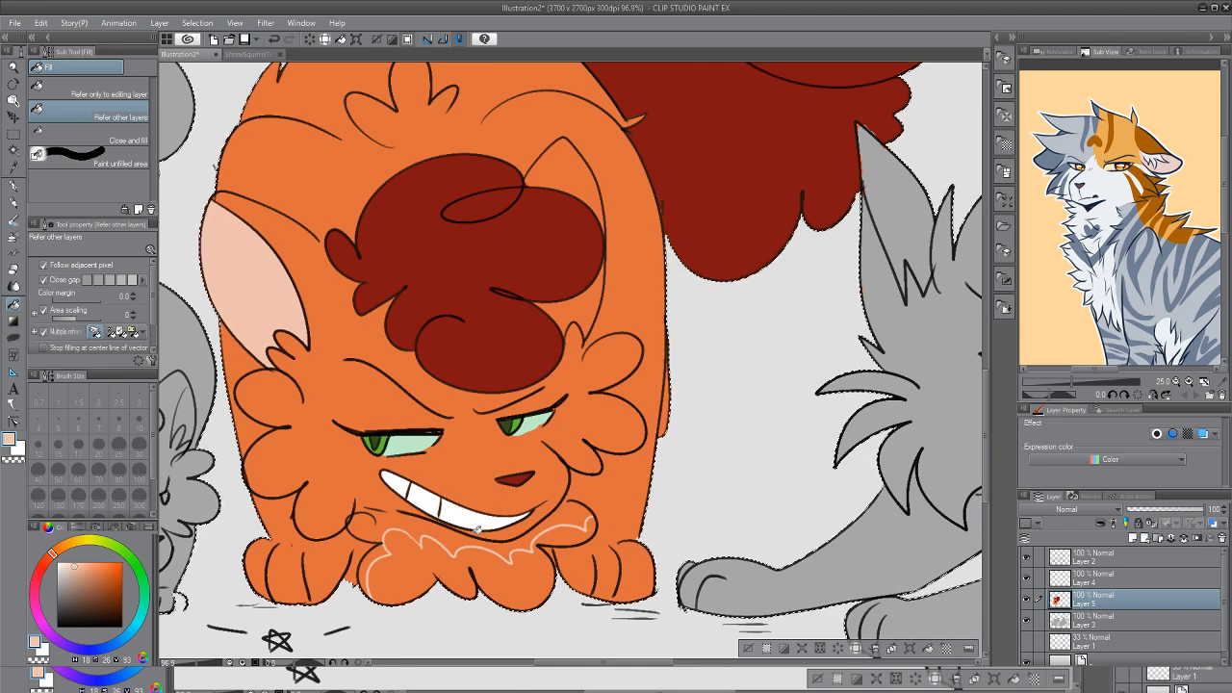
{"action": "left_click", "coordinate": [522, 570]}
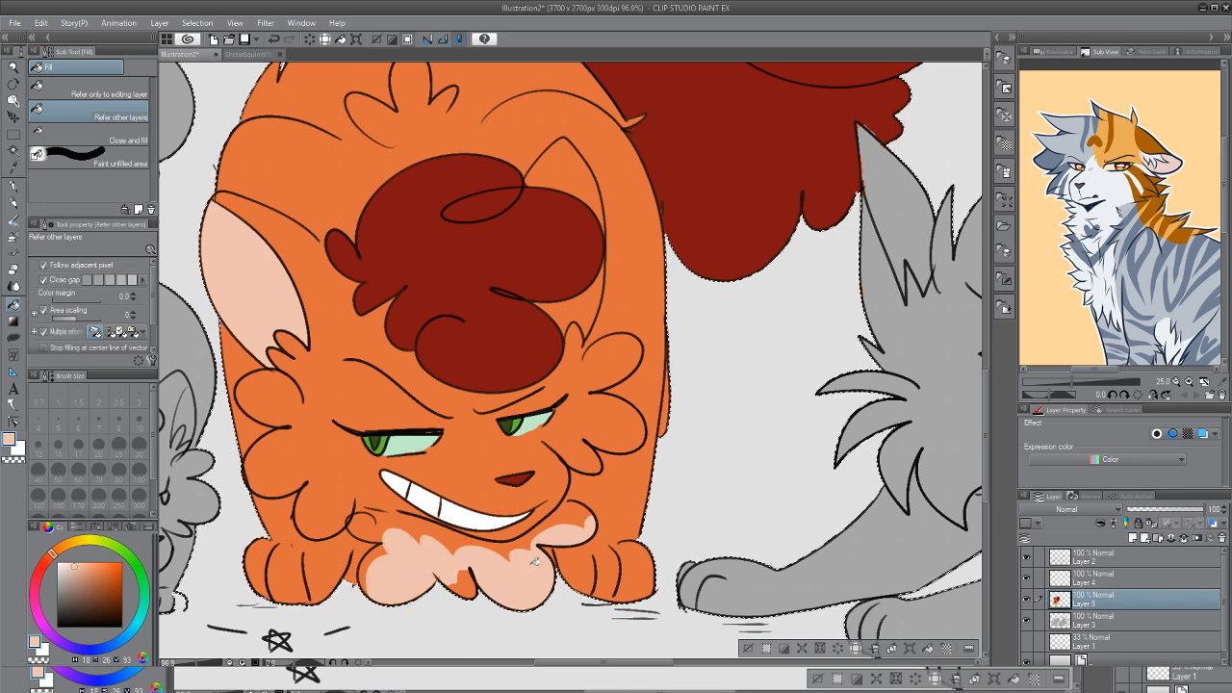
{"action": "key", "text": "i"}
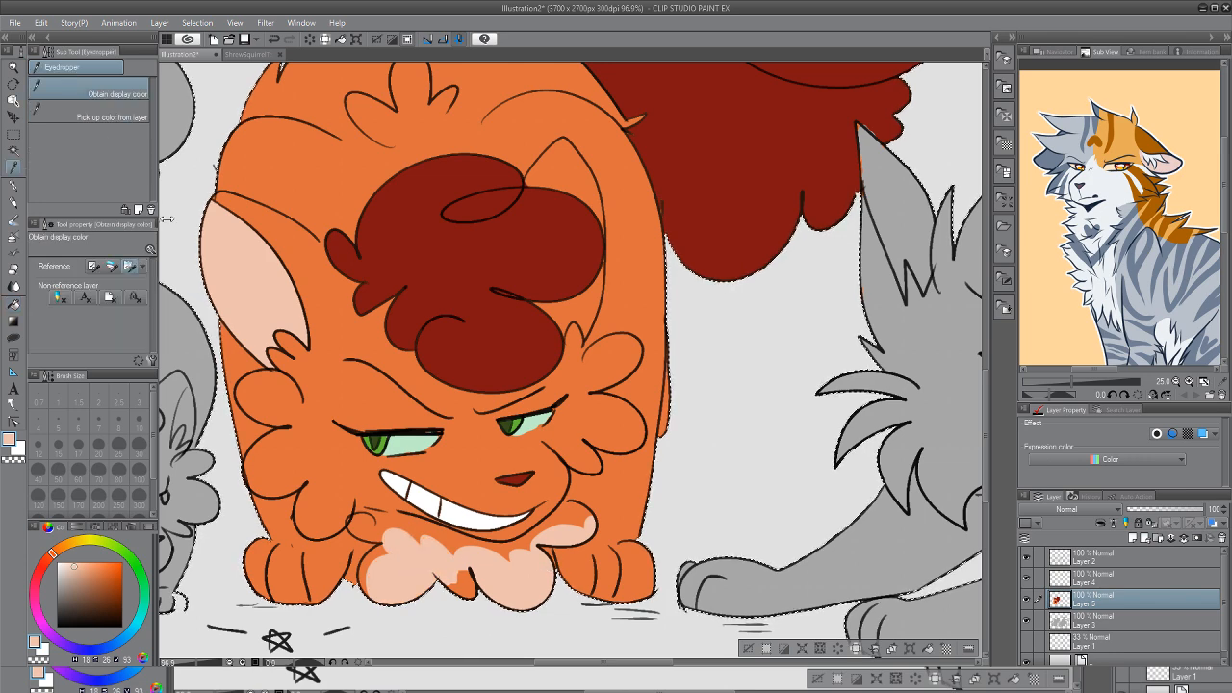
Sample the large curly cat's pale peach marking colour, and colour its front paw on the open-ear side with it using the G-pen and Fill
{"action": "left_click", "coordinate": [533, 421]}
{"action": "key", "text": "p"}
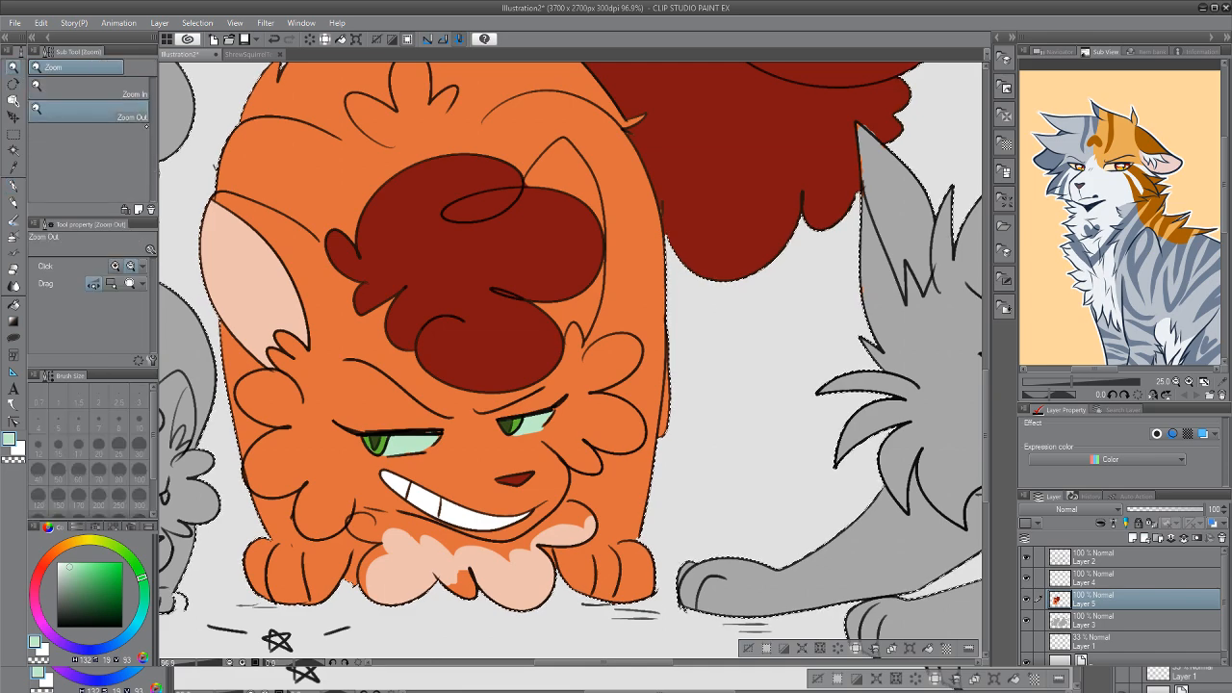
{"action": "left_click", "coordinate": [534, 216], "text": "ctrl+alt"}
{"action": "left_click", "coordinate": [505, 327], "text": "ctrl+alt"}
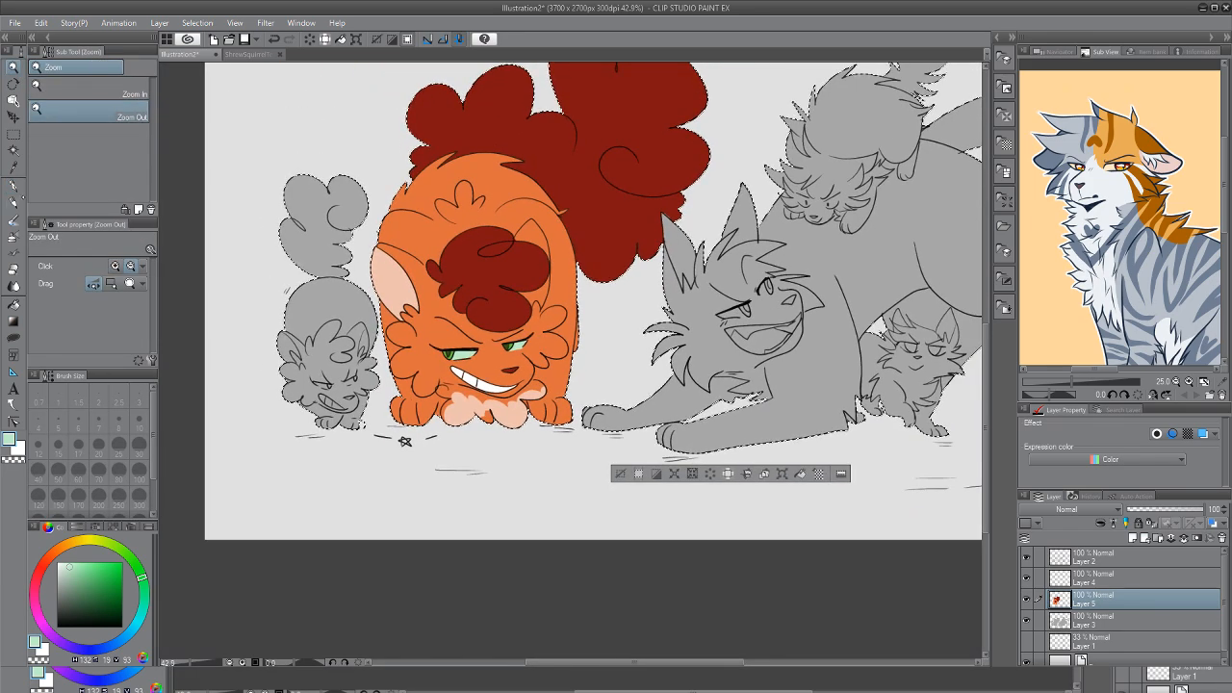
{"action": "key", "text": "alt"}
{"action": "left_click", "coordinate": [411, 364]}
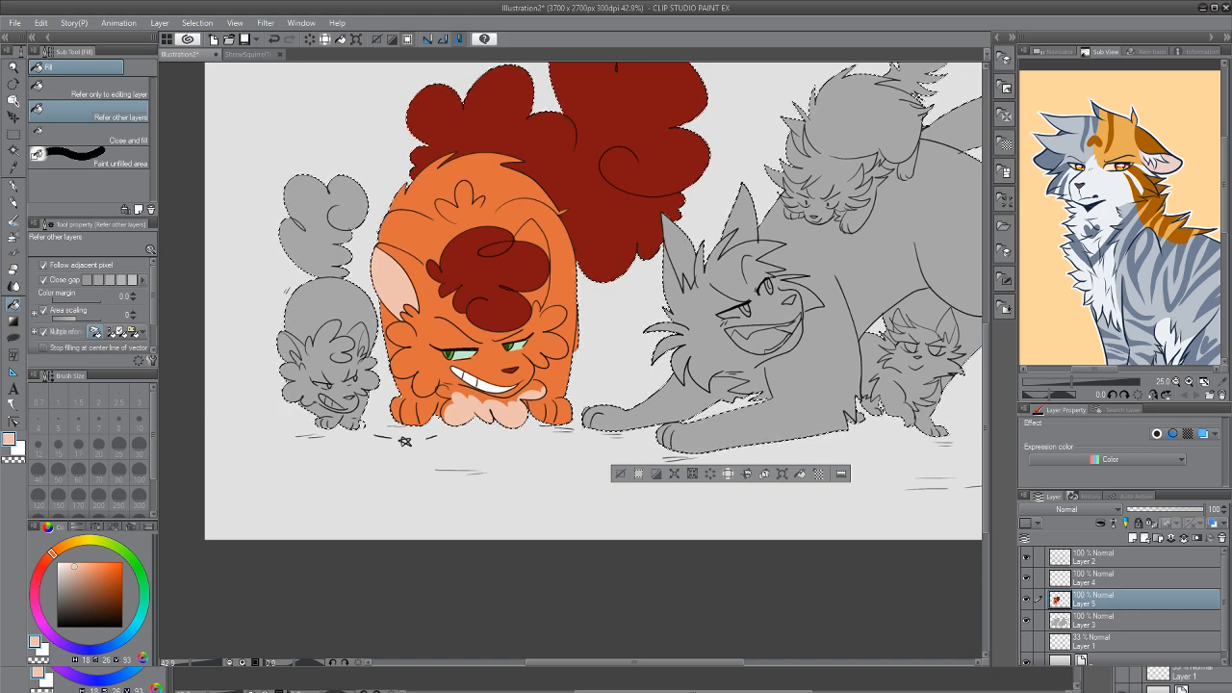
{"action": "key", "text": "p"}
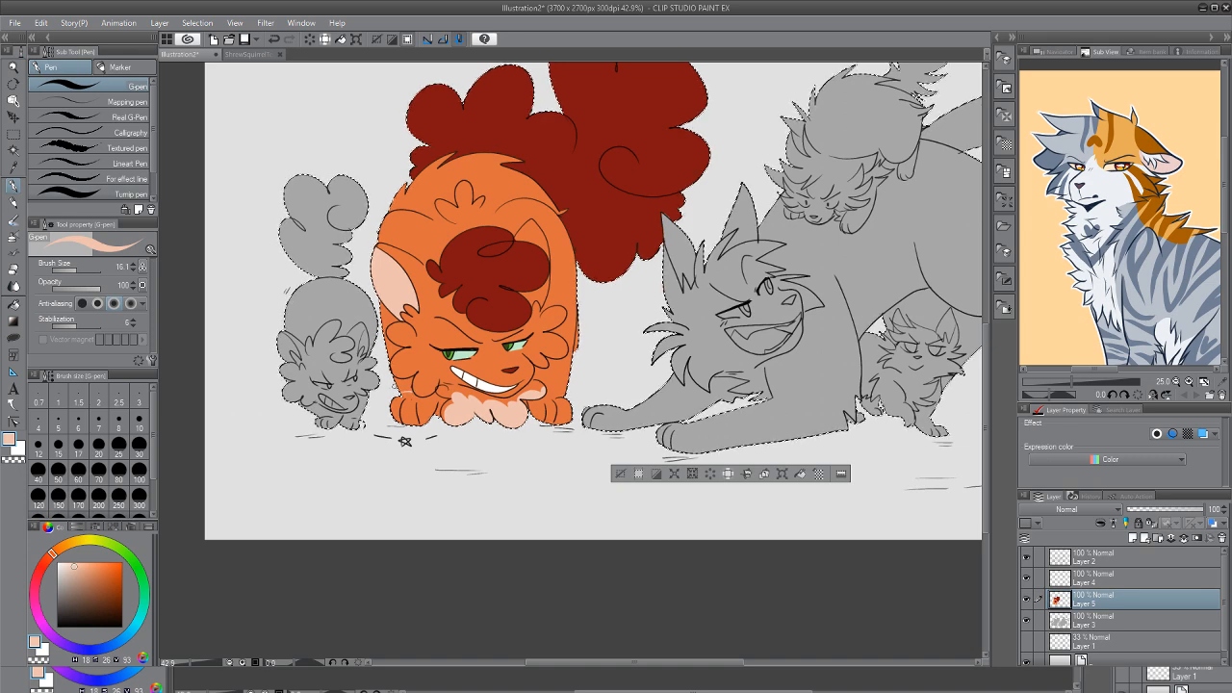
{"action": "key", "text": "g"}
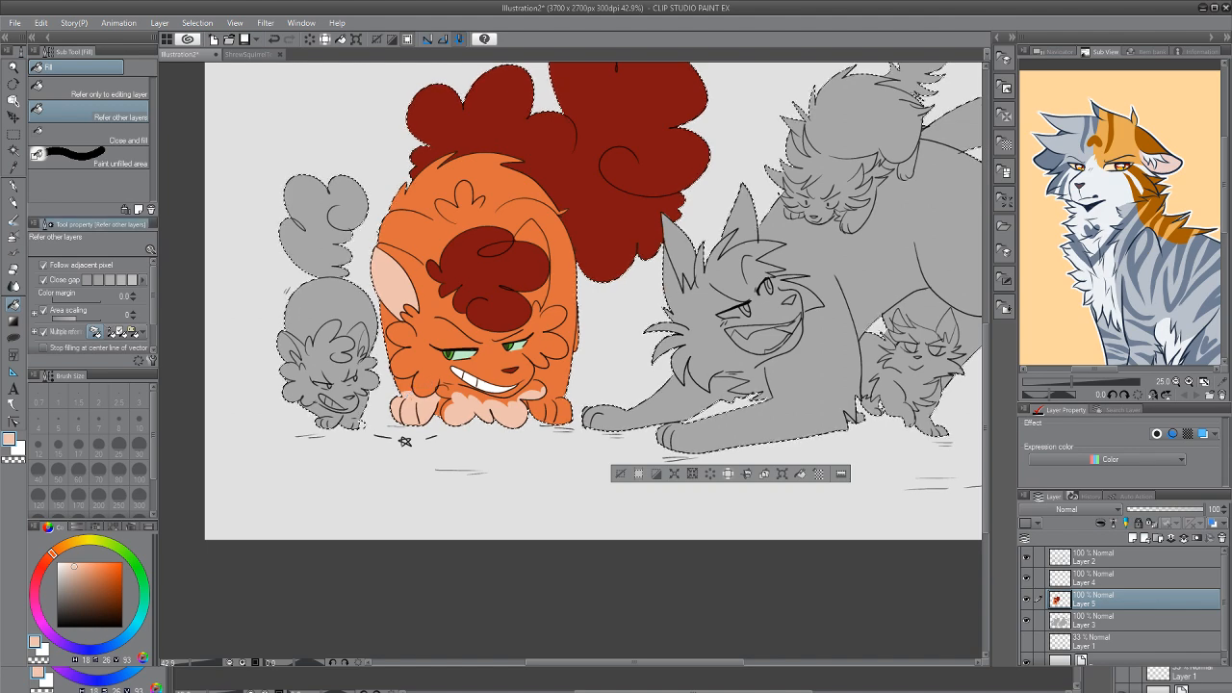
Add pale peach stripes above the large curly cat's peach paw, and touch up its markings with sampled orange and dark red
{"action": "key", "text": "p"}
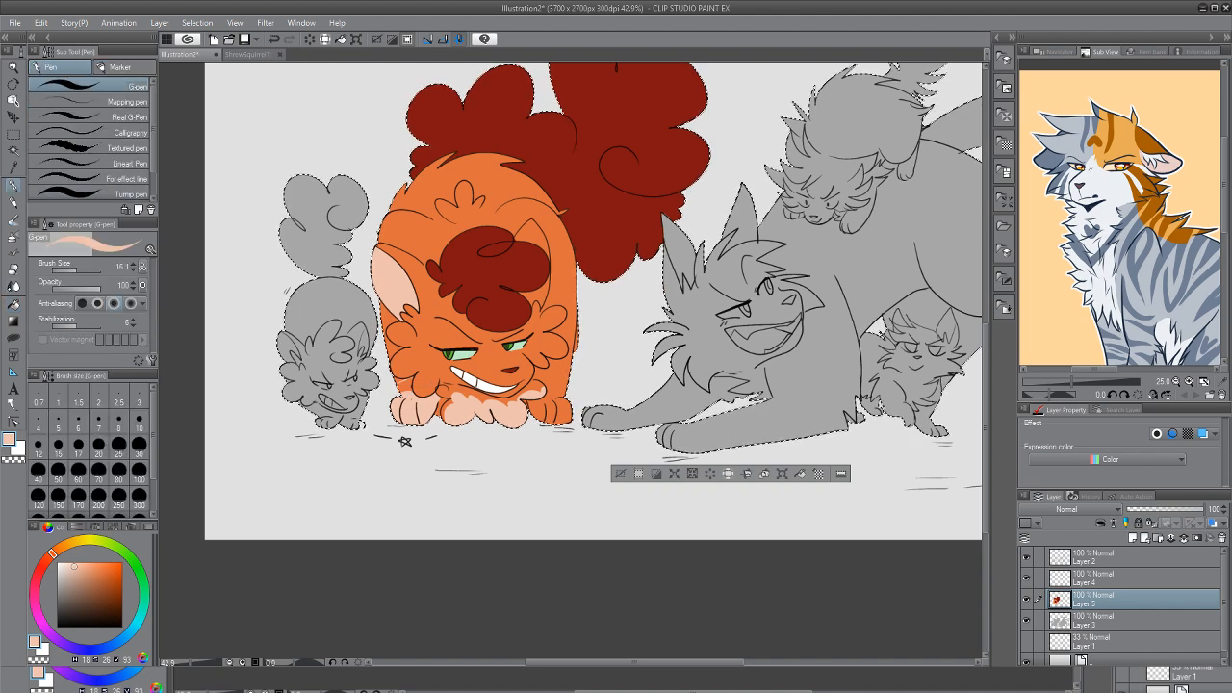
{"action": "key", "text": "g"}
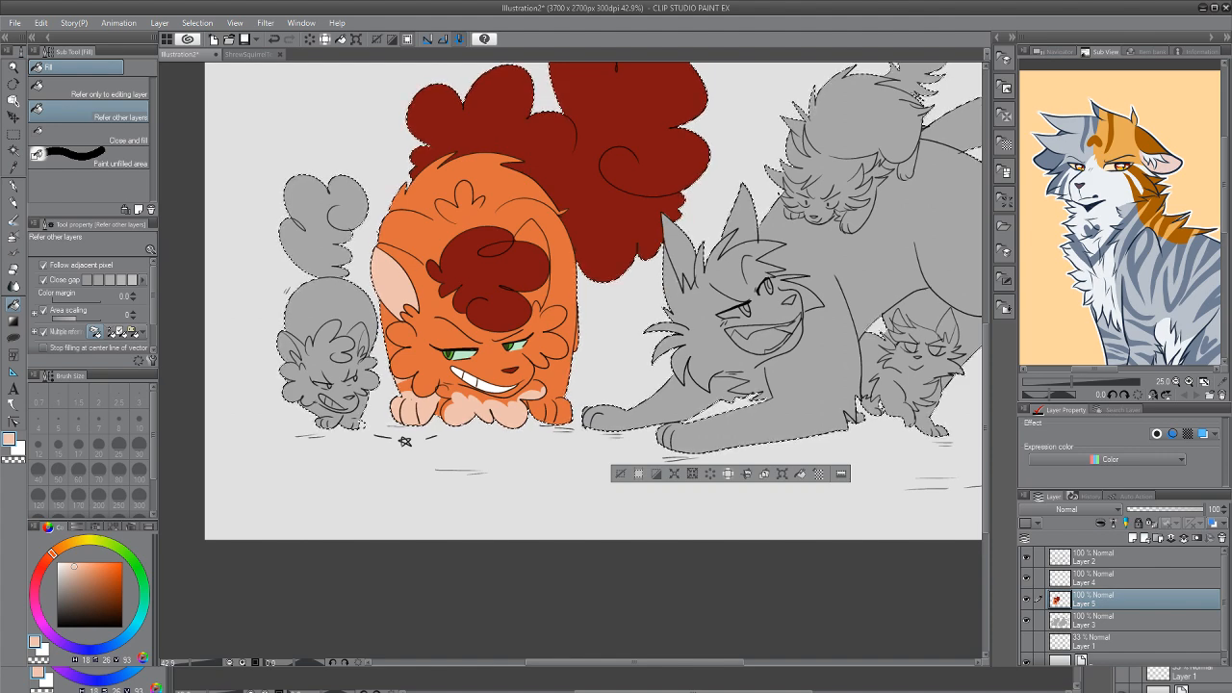
{"action": "key", "text": "p"}
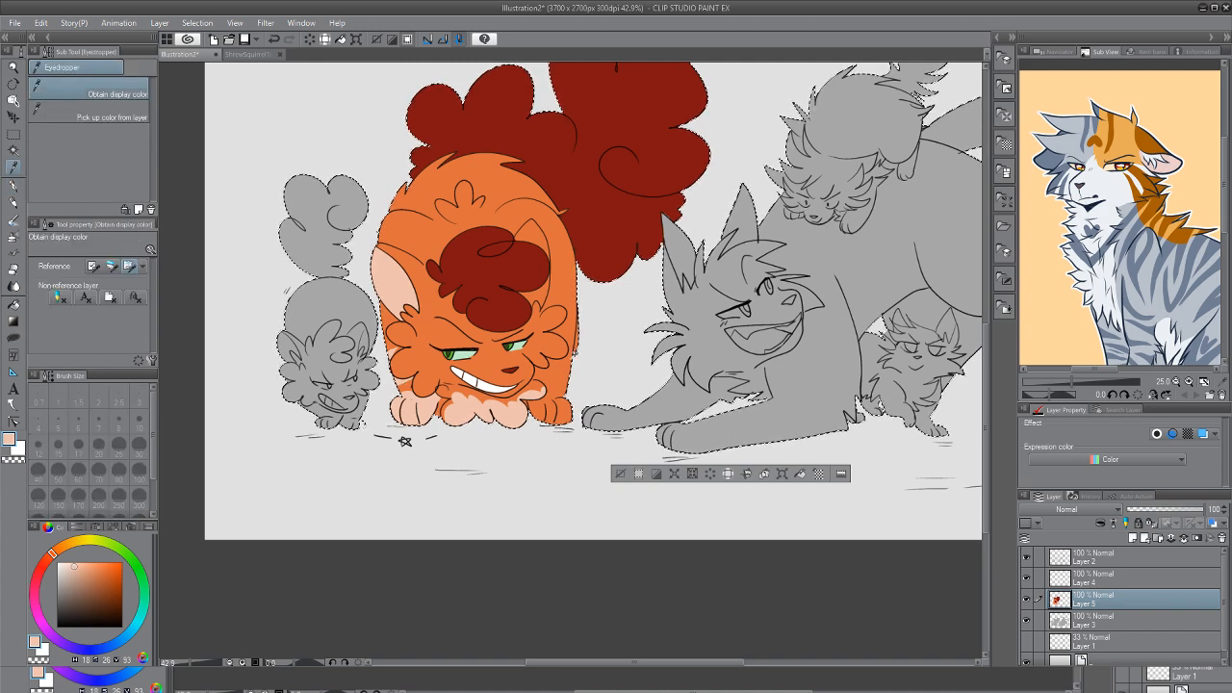
{"action": "left_click", "coordinate": [550, 381], "text": "alt"}
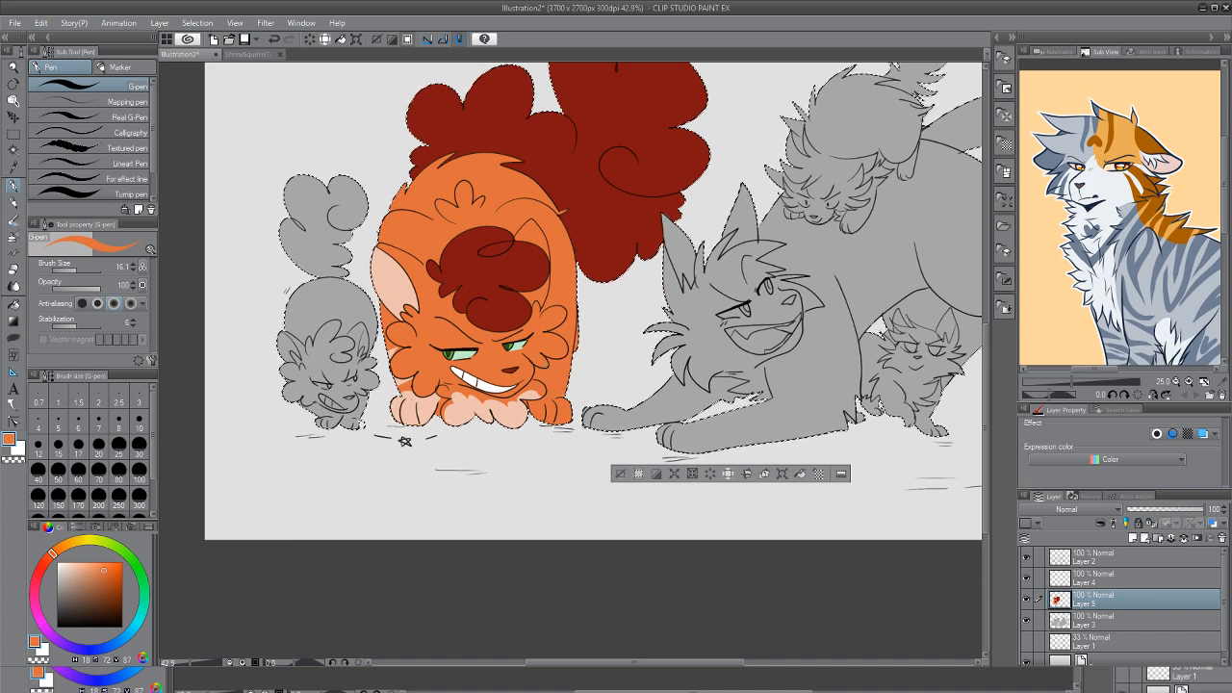
{"action": "key", "text": "i"}
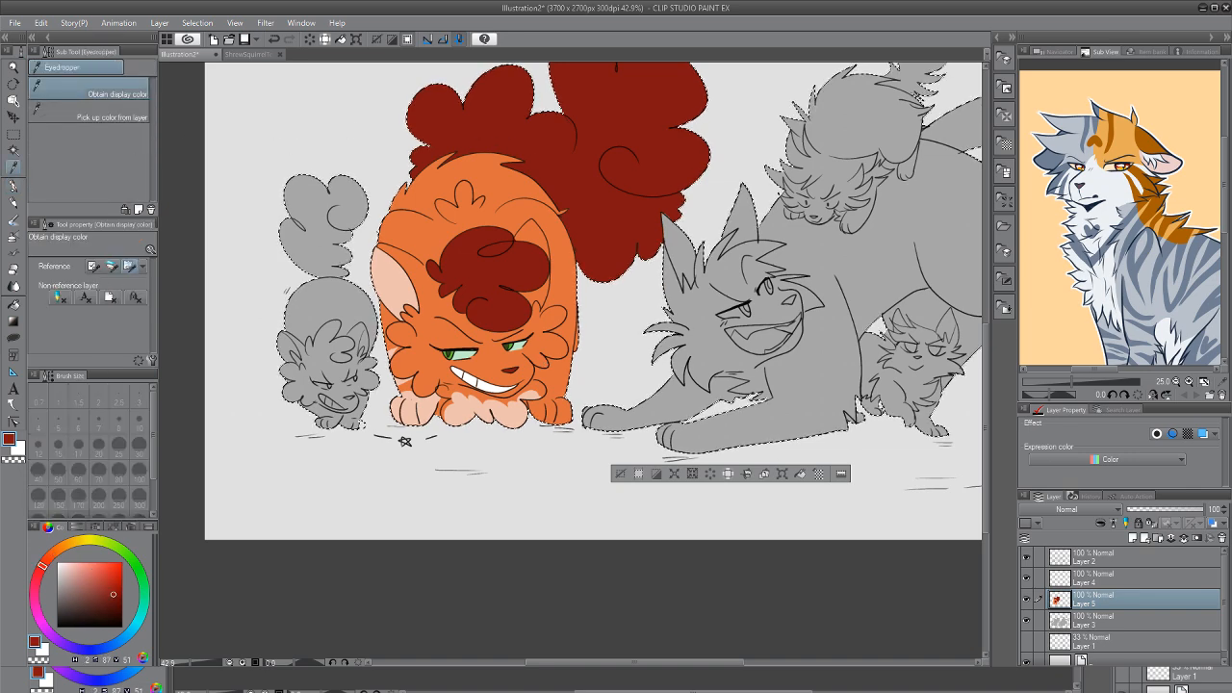
{"action": "key", "text": "p"}
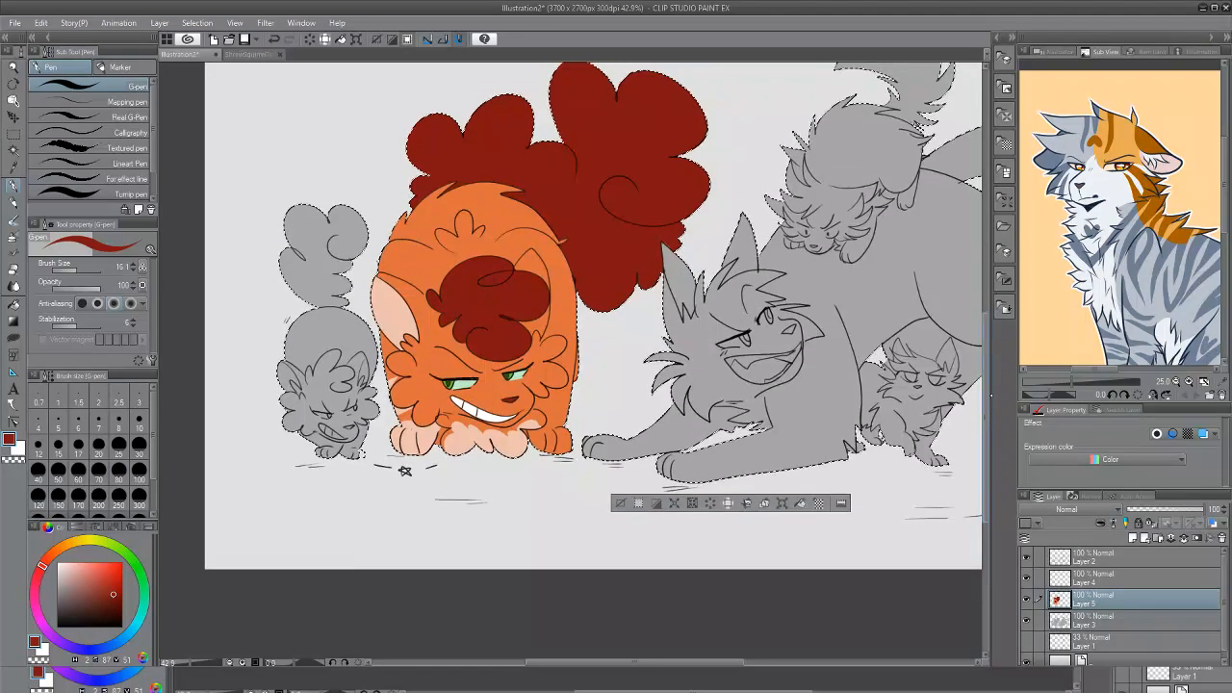
Sample the dark grey fur of the small dark kitten in ShrewSquirrelText.png, and colour the whole small curly cat and its tail with it
{"action": "key", "text": "i"}
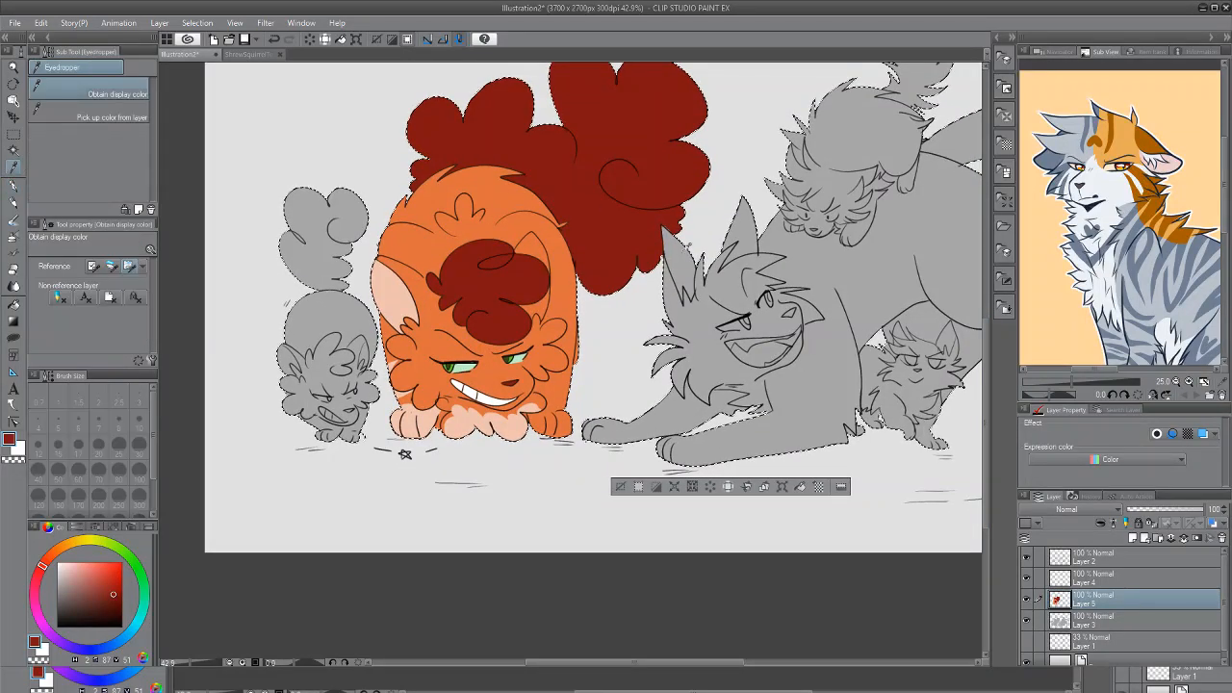
{"action": "left_click", "coordinate": [405, 454]}
{"action": "key", "text": "p"}
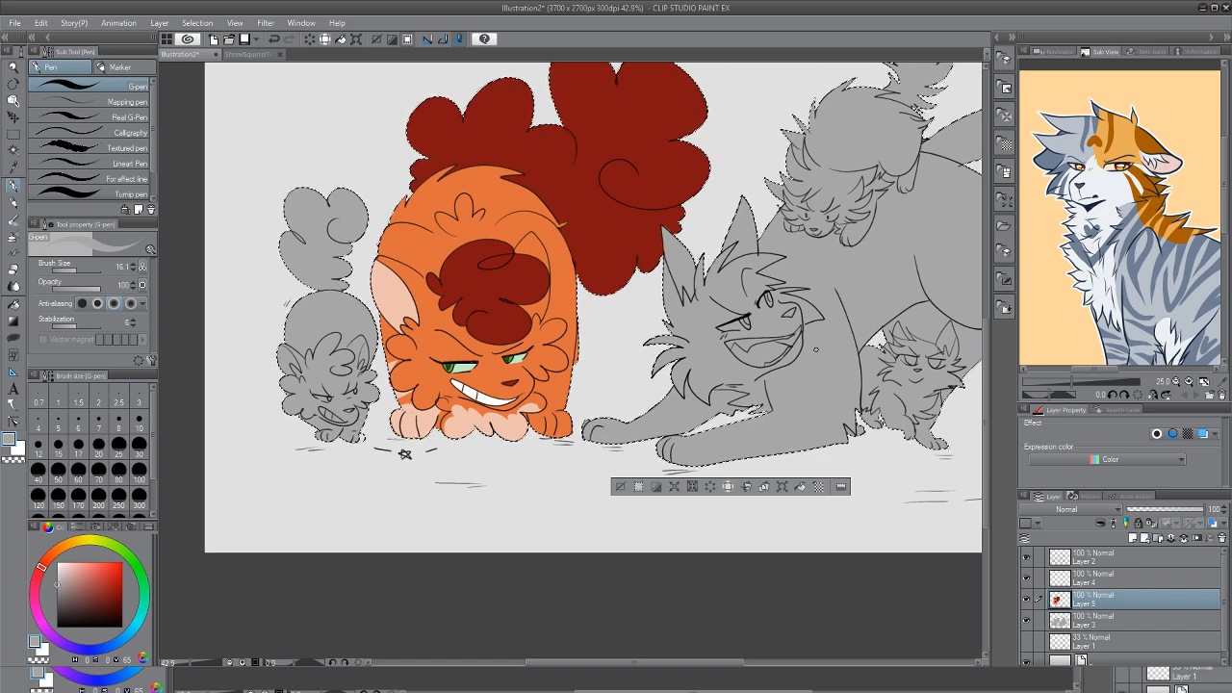
{"action": "left_click", "coordinate": [248, 54]}
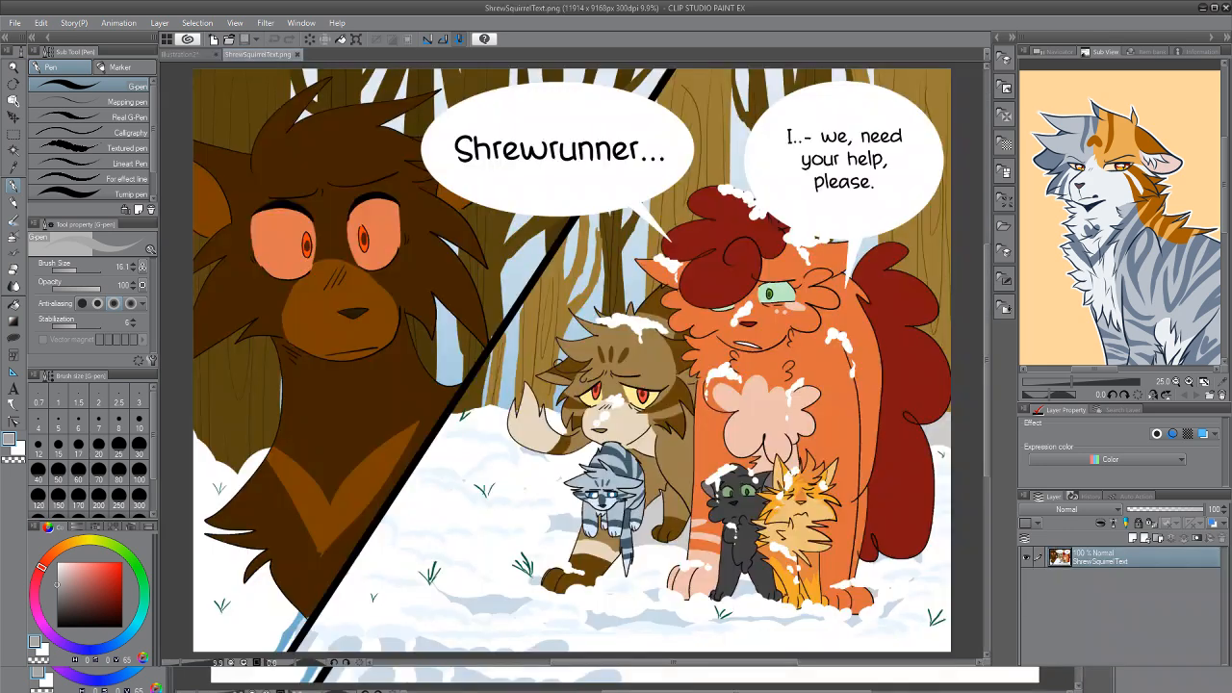
{"action": "key", "text": "i"}
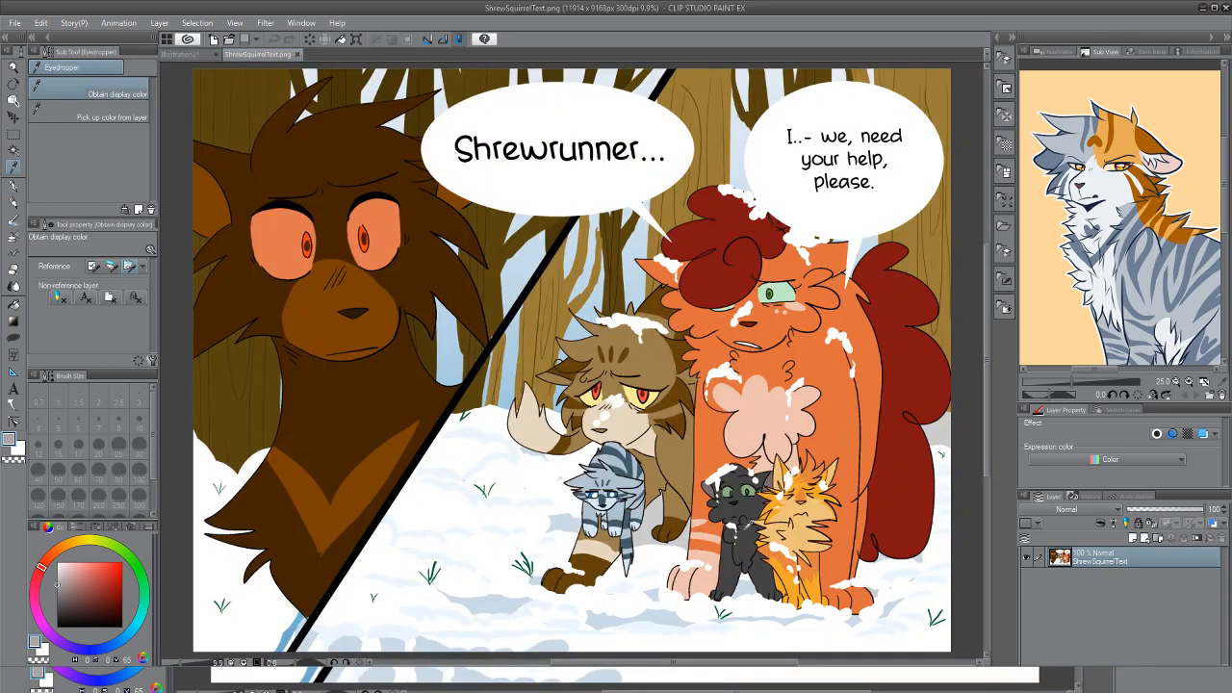
{"action": "left_click", "coordinate": [191, 54]}
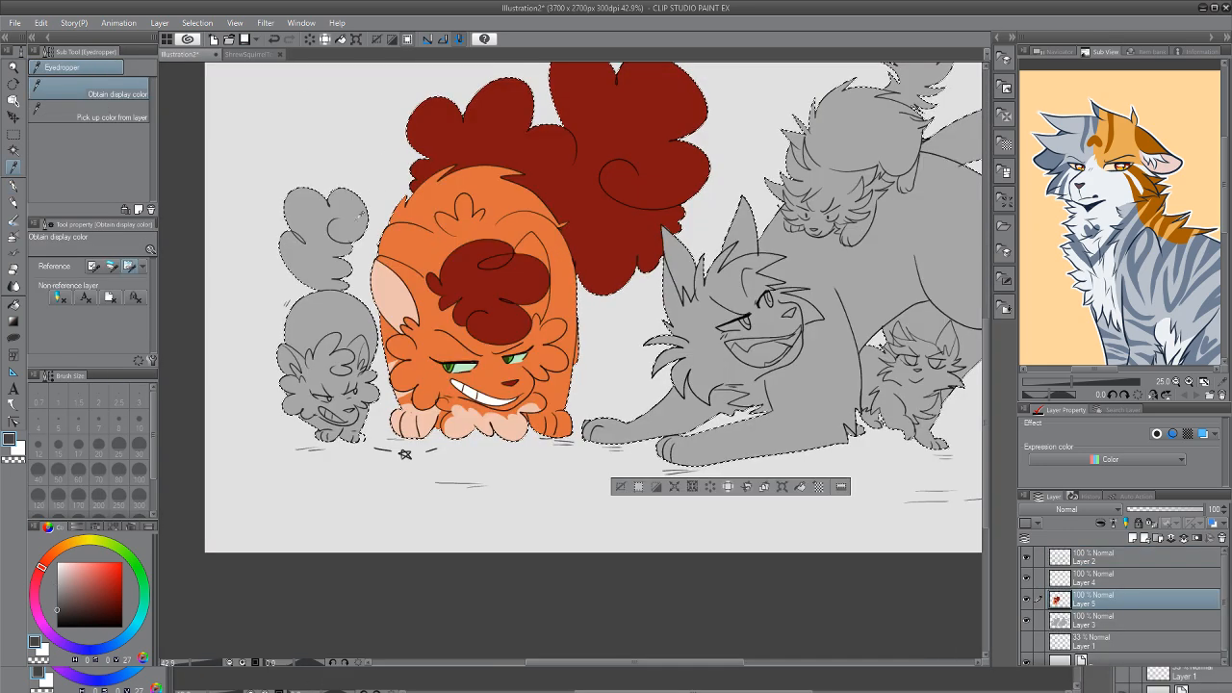
{"action": "key", "text": "g"}
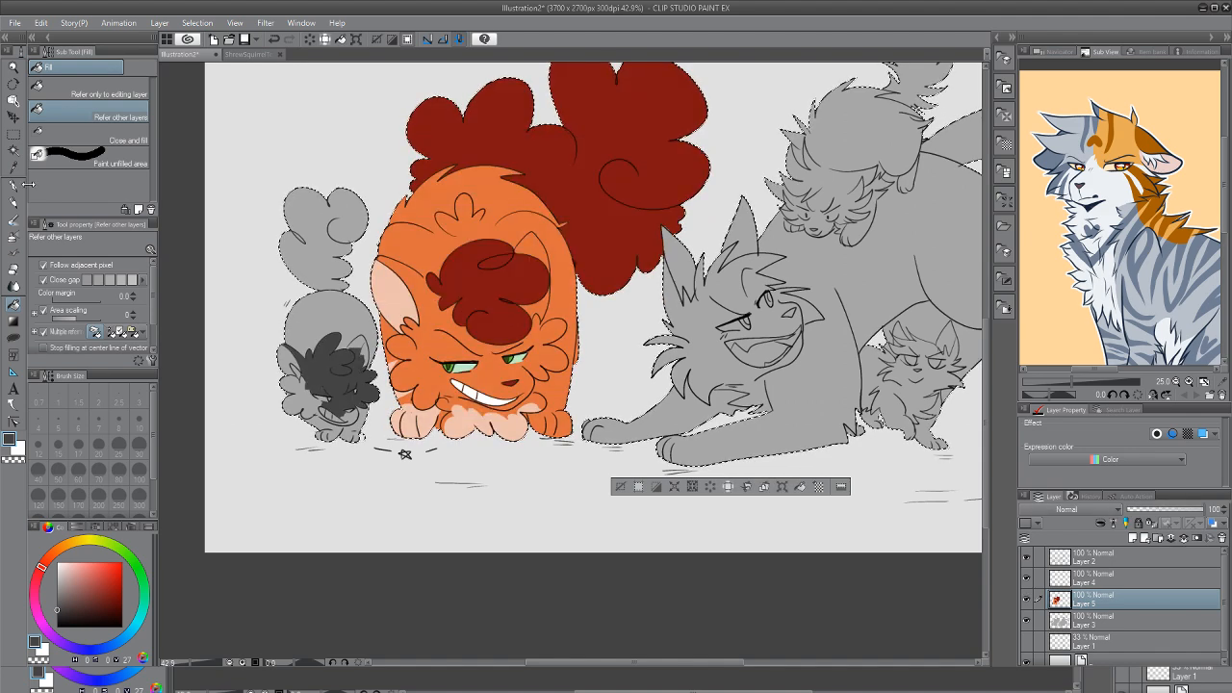
{"action": "key", "text": "p"}
{"action": "mouse_move", "coordinate": [300, 385]}
{"action": "left_mouse_down"}
{"action": "mouse_move", "coordinate": [309, 416]}
{"action": "mouse_move", "coordinate": [301, 394]}
{"action": "mouse_move", "coordinate": [303, 419]}
{"action": "mouse_move", "coordinate": [320, 383]}
{"action": "mouse_move", "coordinate": [352, 420]}
{"action": "mouse_move", "coordinate": [368, 334]}
{"action": "mouse_move", "coordinate": [353, 316]}
{"action": "mouse_move", "coordinate": [327, 330]}
{"action": "left_mouse_up"}
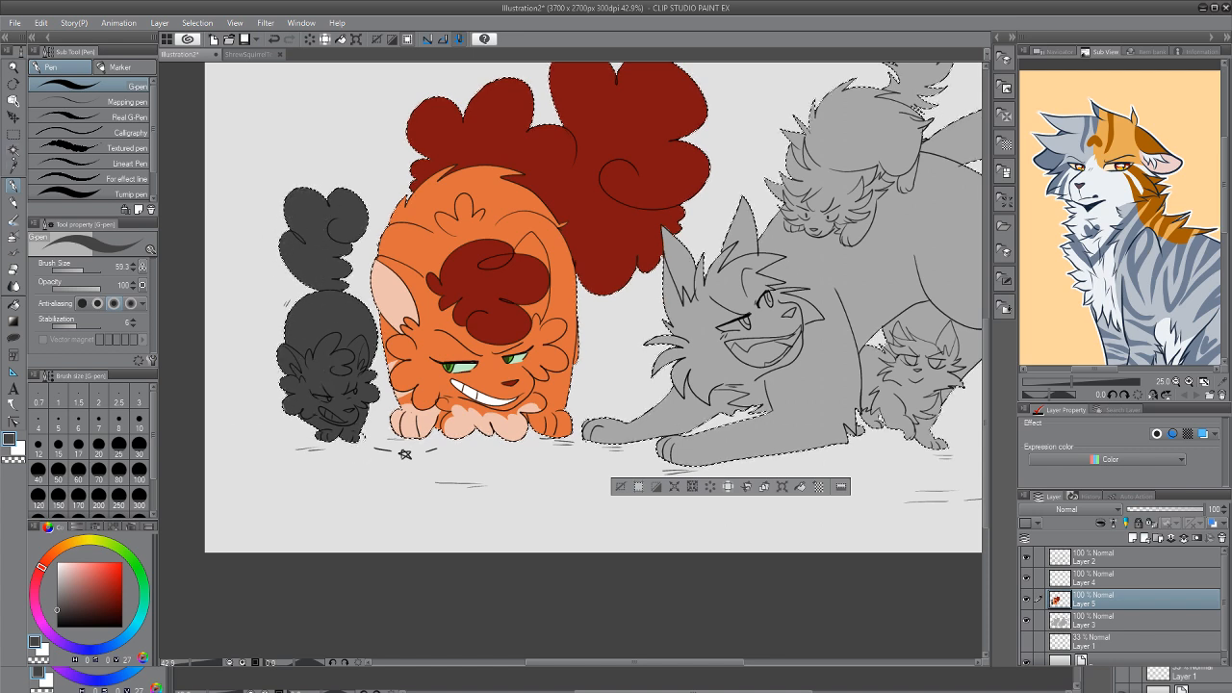
Sample the pale green eye colour from the dark grey kitten in ShrewSquirrelText.png, and return to the group illustration
{"action": "key", "text": "m"}
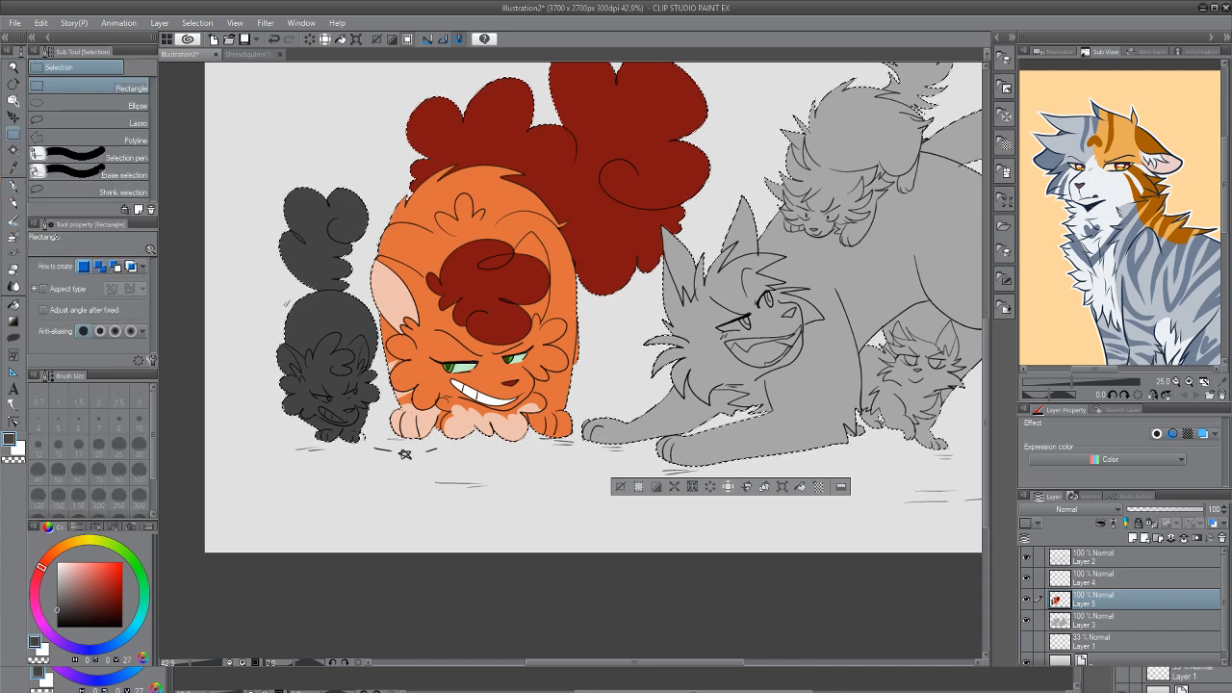
{"action": "key", "text": "w"}
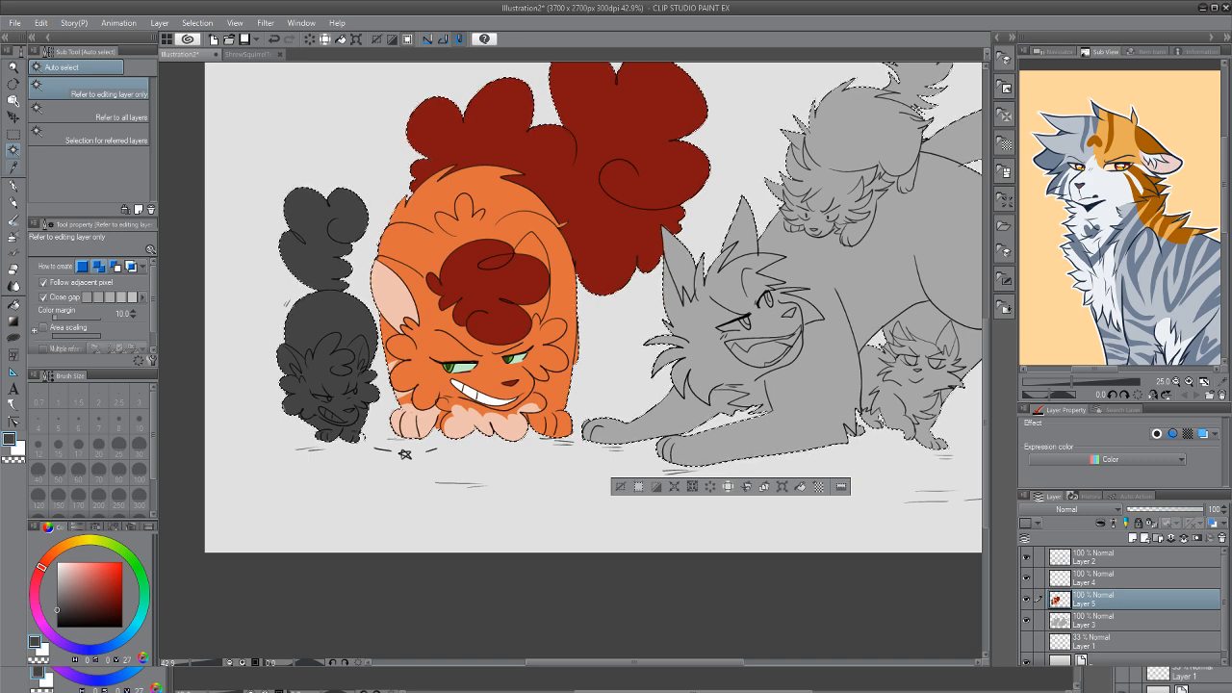
{"action": "key", "text": "i"}
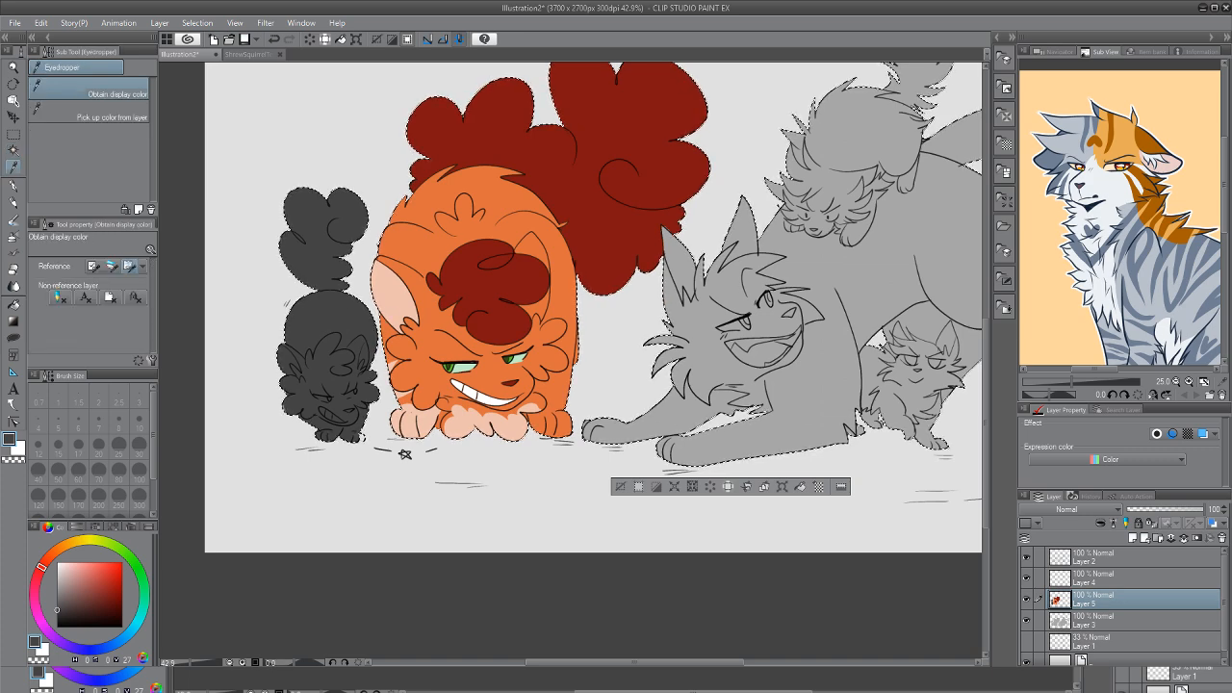
{"action": "left_click", "coordinate": [247, 54]}
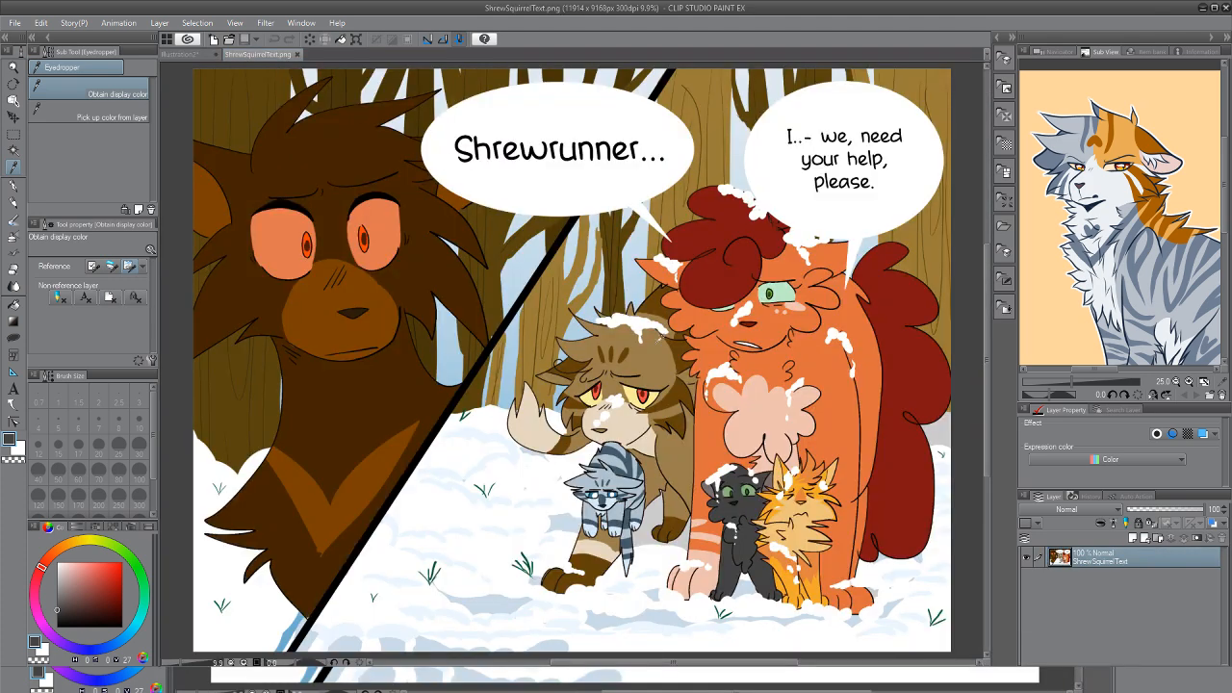
{"action": "left_click", "coordinate": [747, 491]}
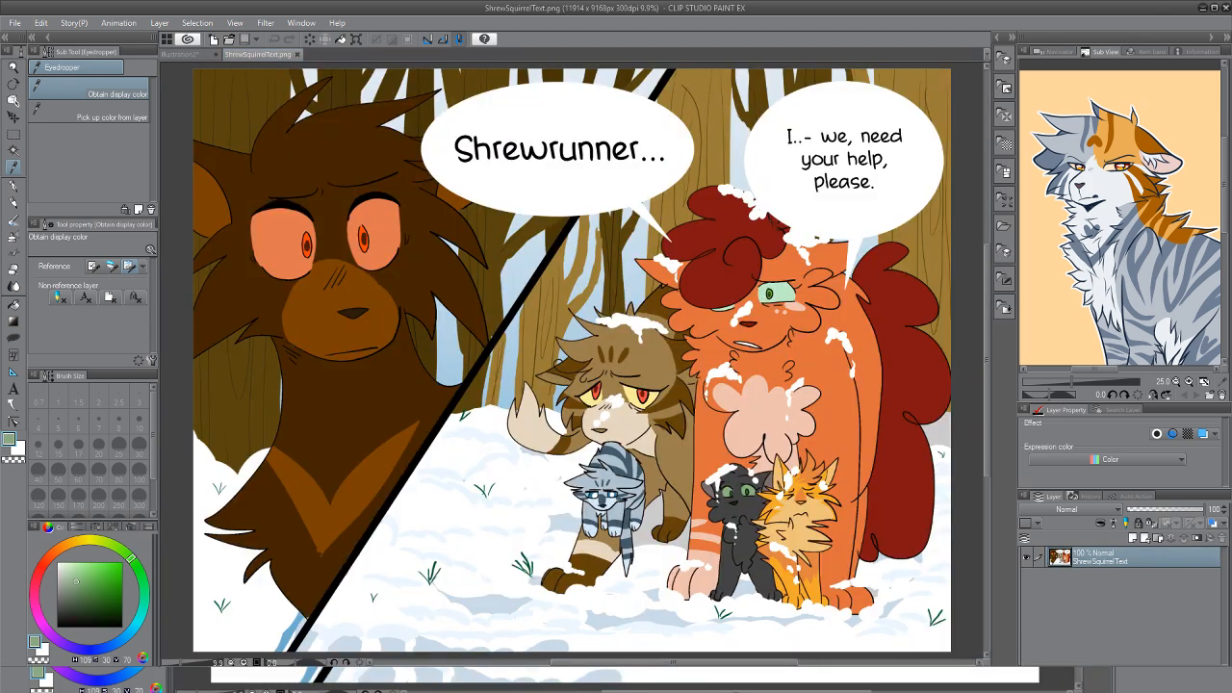
{"action": "left_click", "coordinate": [179, 54]}
Paint both eyes of the small dark grey curly cat pale green with the G-pen at brush size 14.1
{"action": "key", "text": "ctrl+space"}
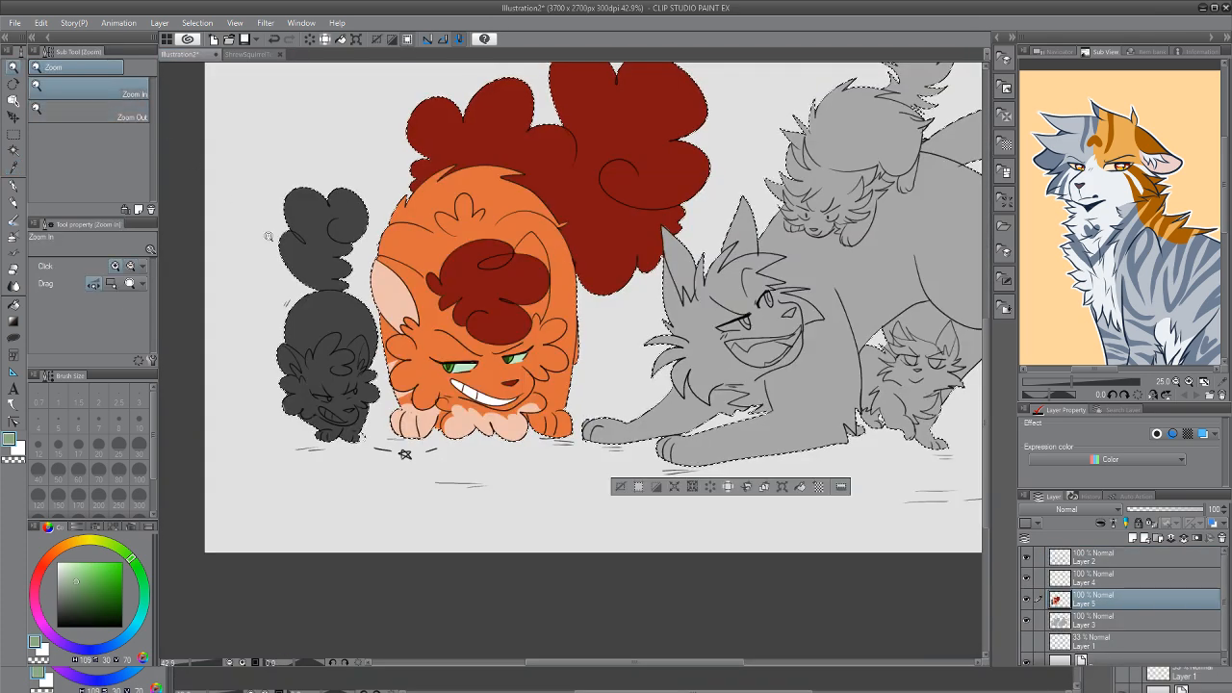
{"action": "left_click_drag", "start_coordinate": [329, 406], "coordinate": [366, 393]}
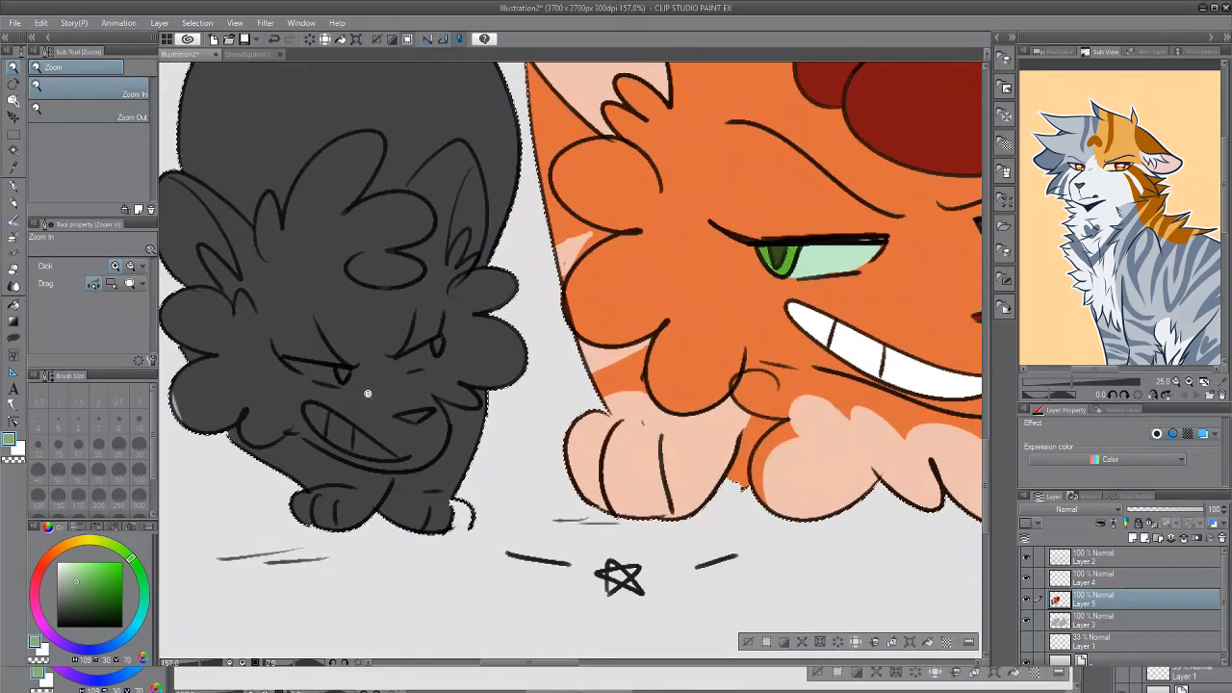
{"action": "key", "text": "i"}
{"action": "left_click", "coordinate": [183, 369]}
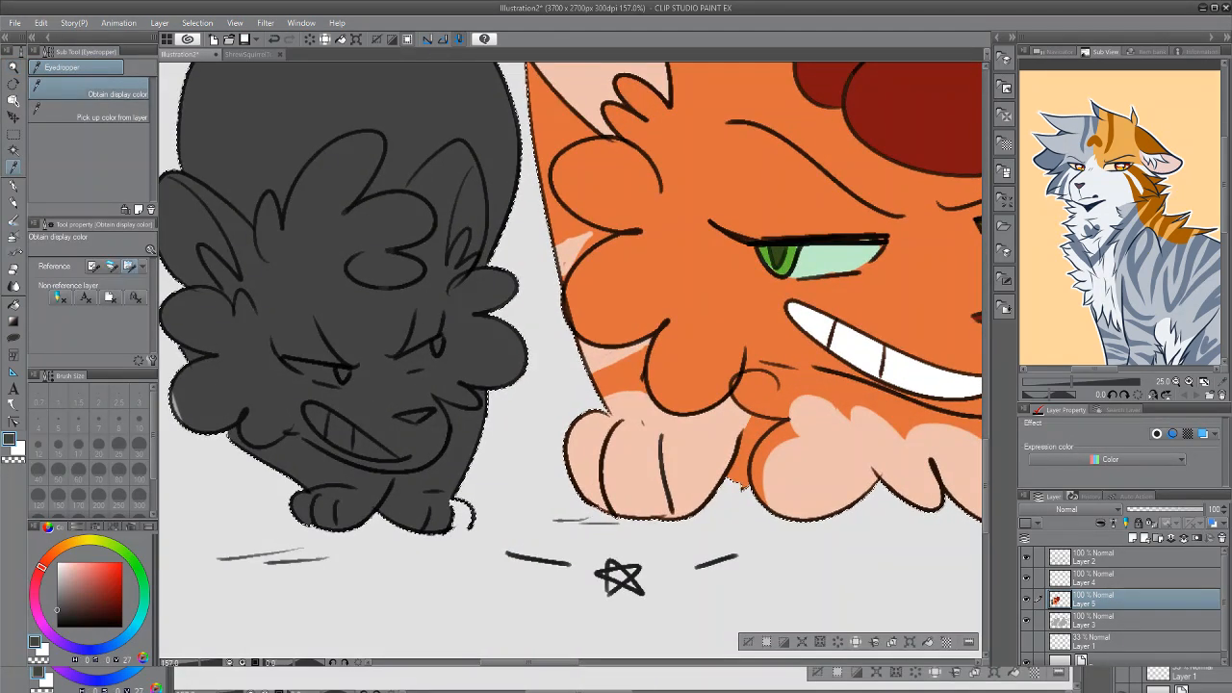
{"action": "key", "text": "p"}
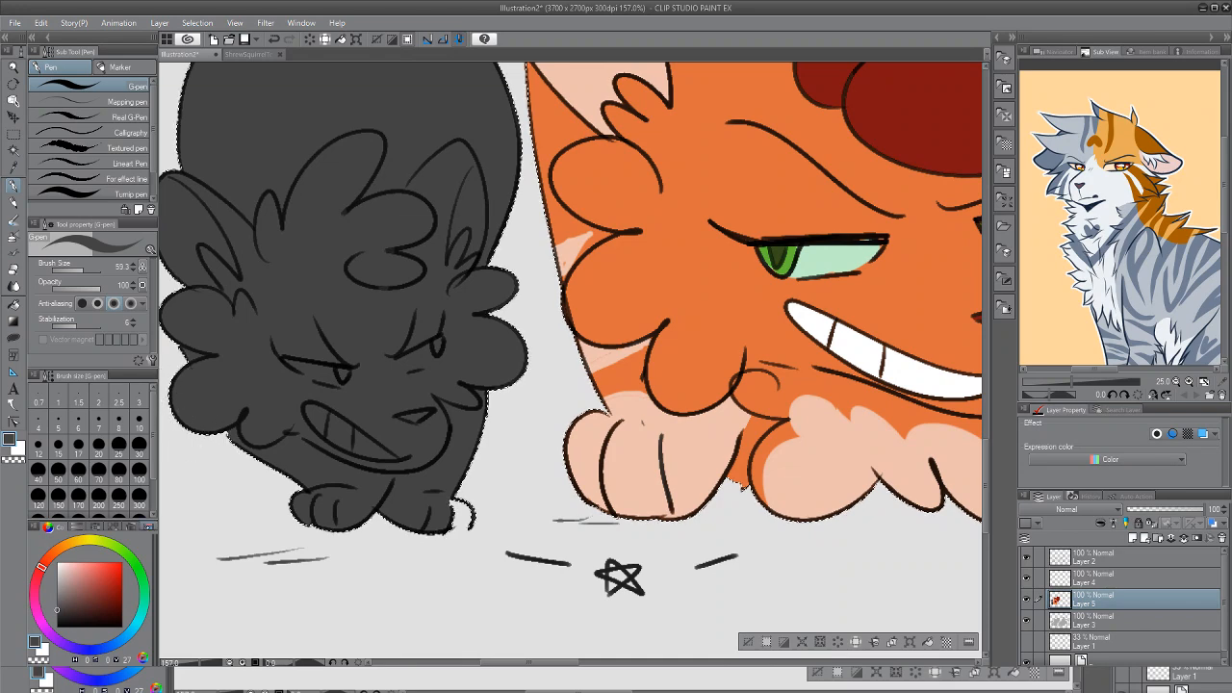
{"action": "left_click", "coordinate": [57, 526]}
{"action": "left_click", "coordinate": [45, 542]}
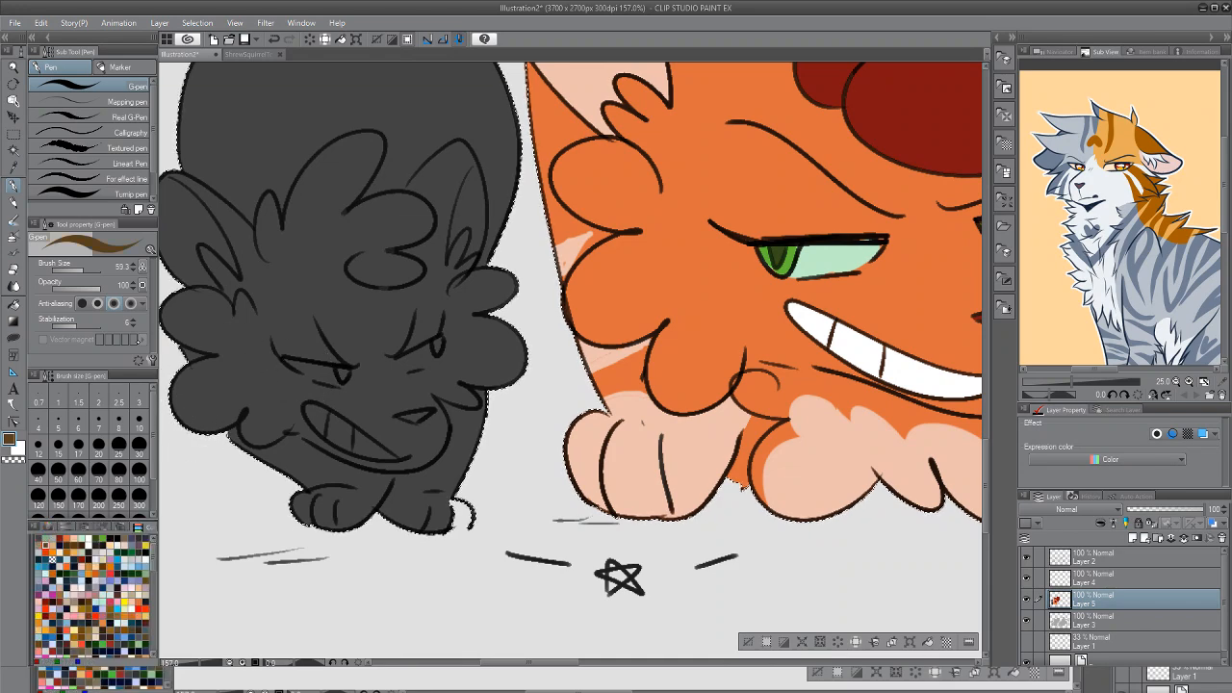
{"action": "left_click", "coordinate": [46, 538]}
{"action": "left_click", "coordinate": [76, 270]}
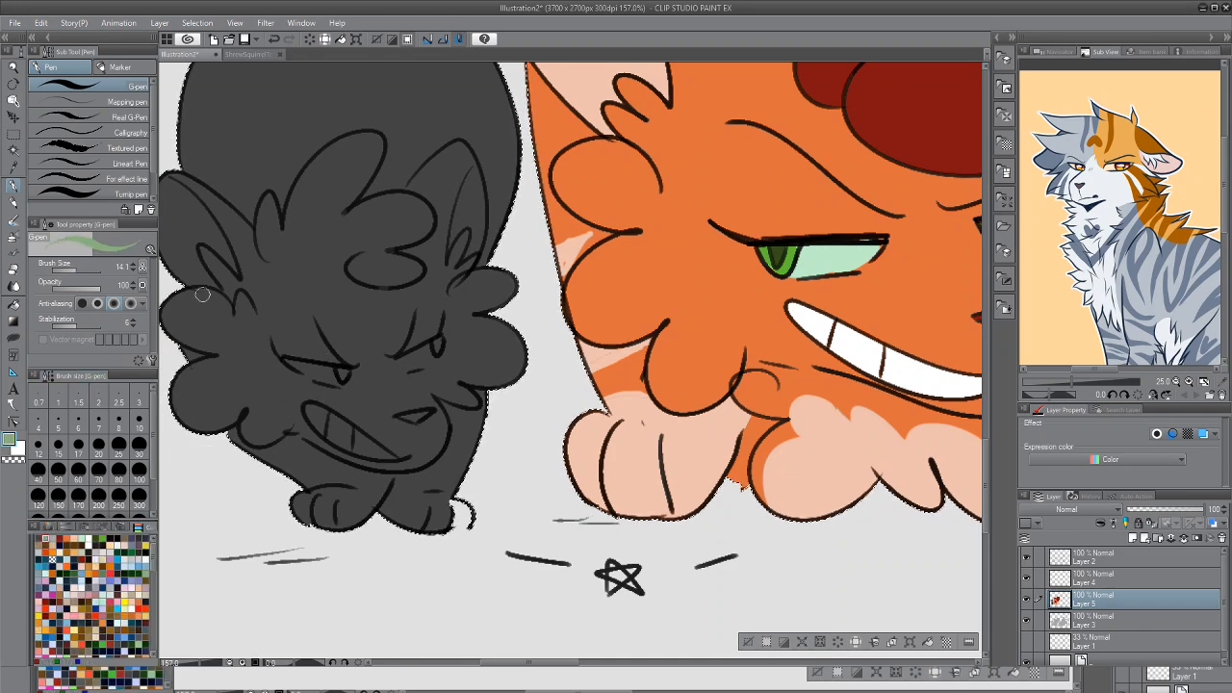
{"action": "mouse_move", "coordinate": [317, 374]}
{"action": "left_mouse_down"}
{"action": "mouse_move", "coordinate": [289, 361]}
{"action": "mouse_move", "coordinate": [337, 377]}
{"action": "mouse_move", "coordinate": [414, 364]}
{"action": "mouse_move", "coordinate": [432, 345]}
{"action": "left_mouse_up"}
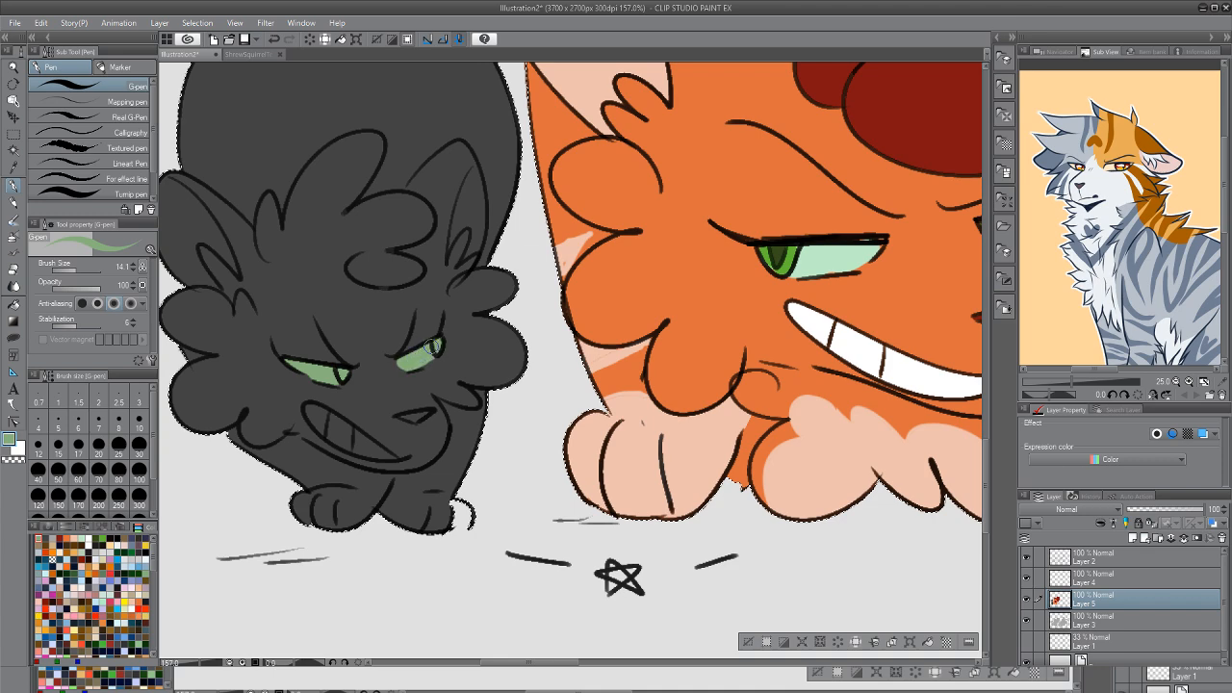
Sample the deeper green from the dark grey kitten's eye in ShrewSquirrelText.png, and paint the small curly cat's irises with it
{"action": "left_click", "coordinate": [248, 54]}
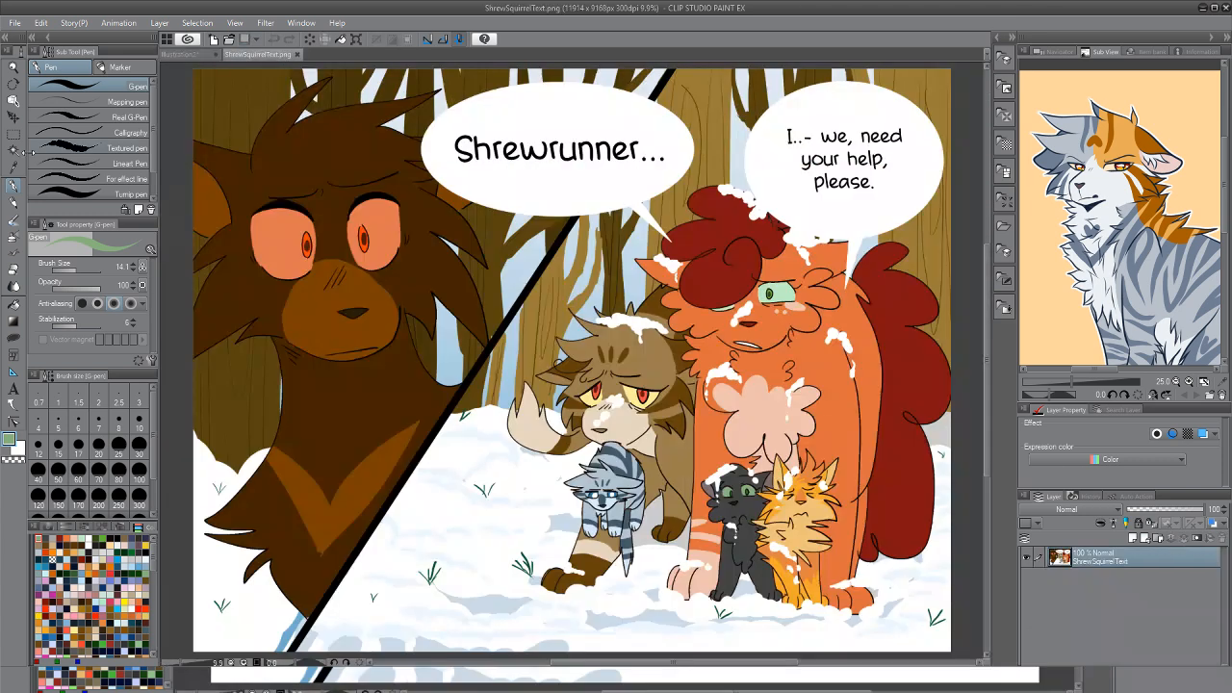
{"action": "left_click", "coordinate": [12, 166]}
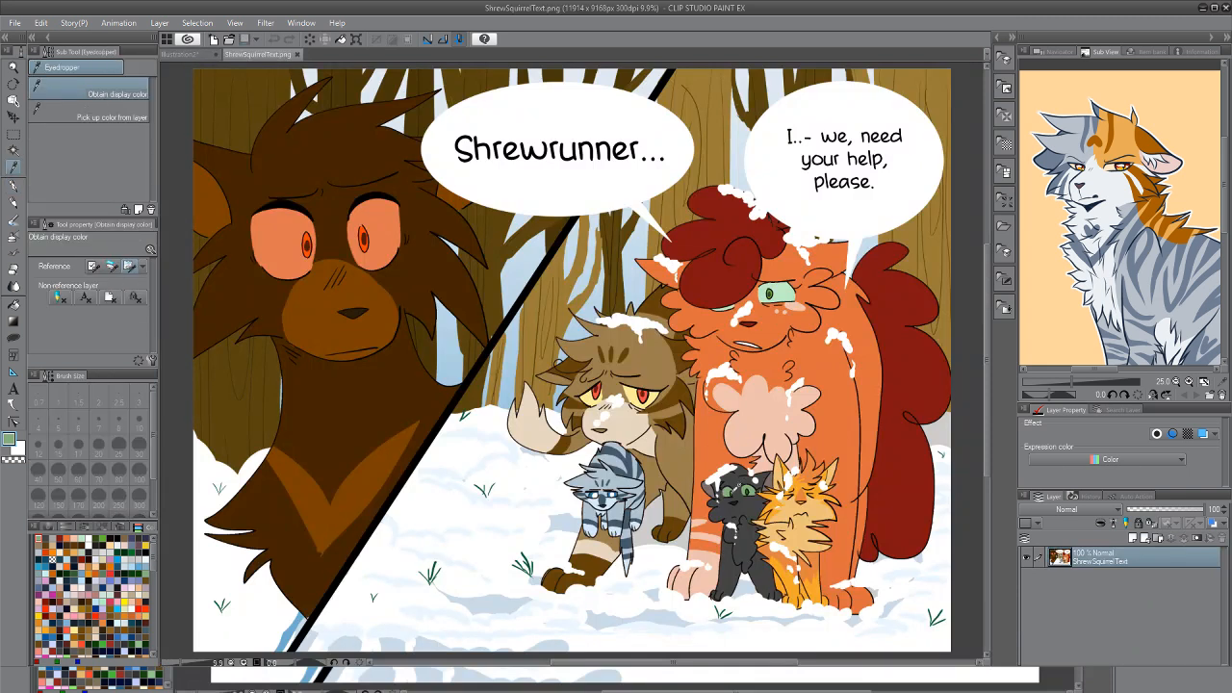
{"action": "left_click", "coordinate": [747, 492]}
{"action": "left_click", "coordinate": [187, 55]}
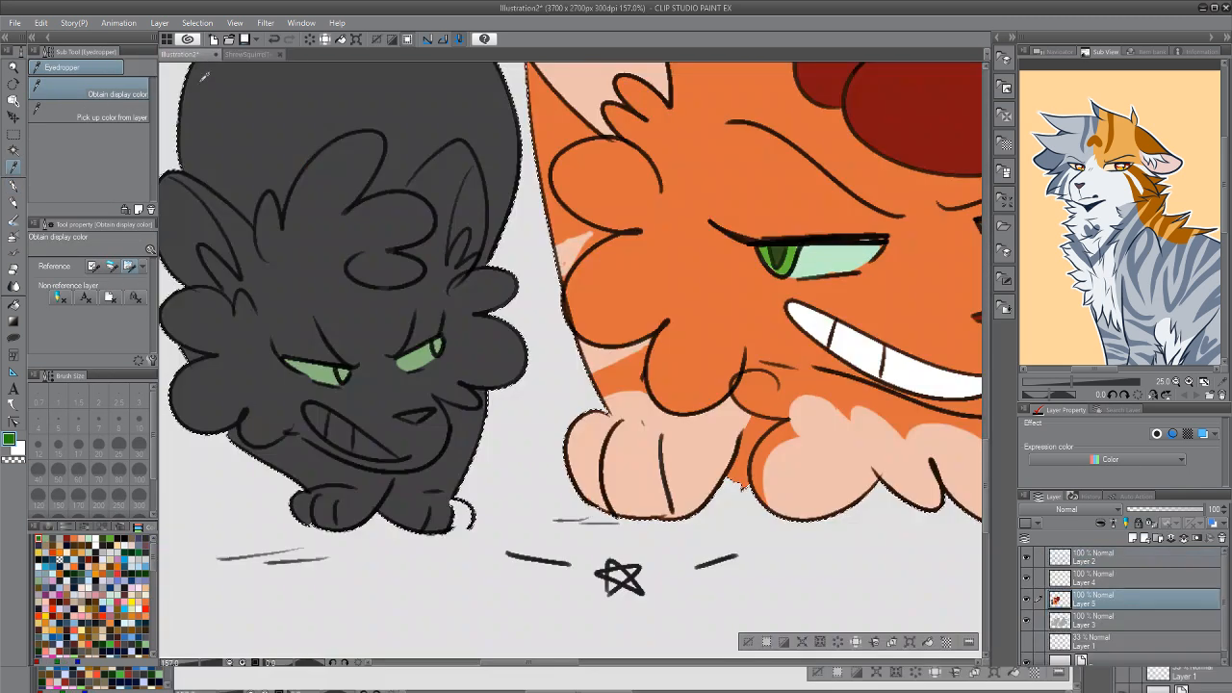
{"action": "key", "text": "p"}
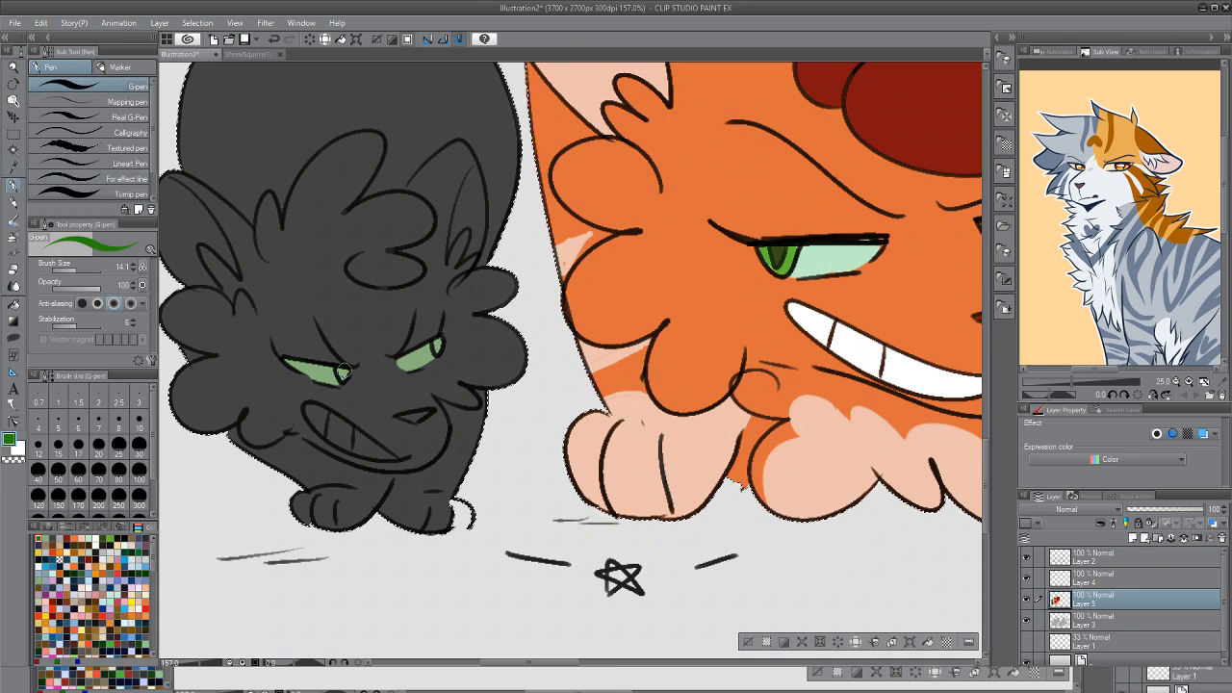
{"action": "left_click_drag", "start_coordinate": [339, 369], "coordinate": [344, 383]}
{"action": "left_click_drag", "start_coordinate": [438, 345], "coordinate": [437, 348]}
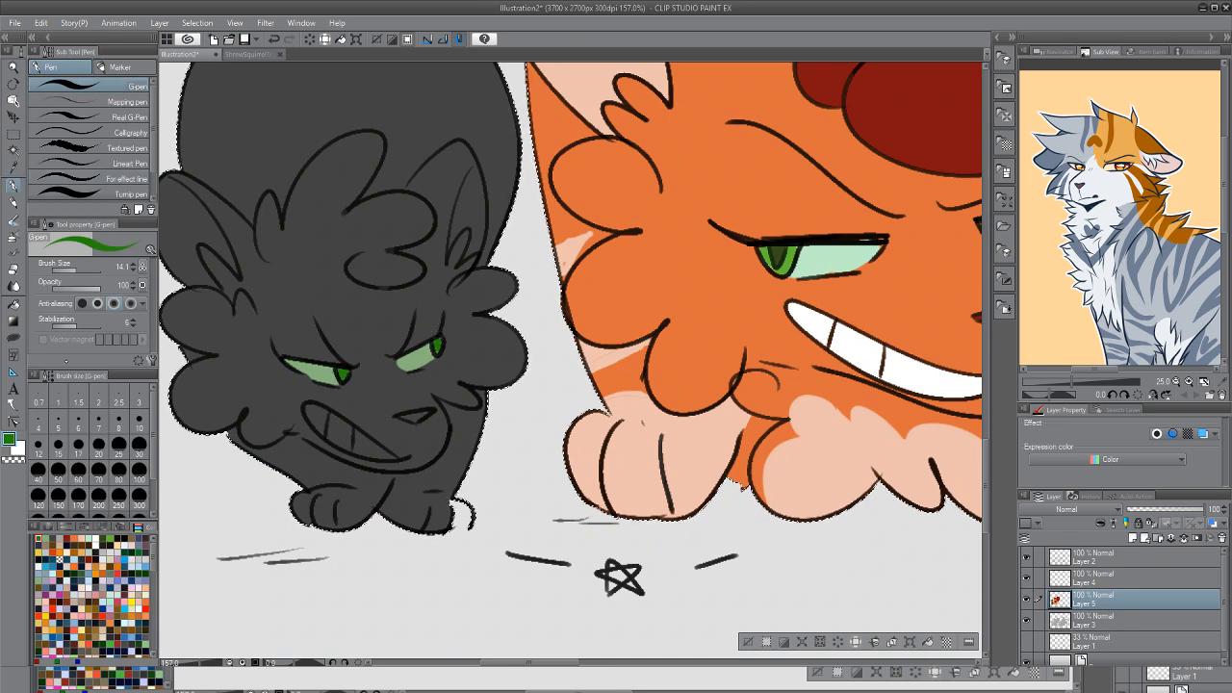
Choose white on the colour wheel and fill the small dark curly cat's teeth with it
{"action": "left_click", "coordinate": [47, 527]}
{"action": "left_click", "coordinate": [57, 551]}
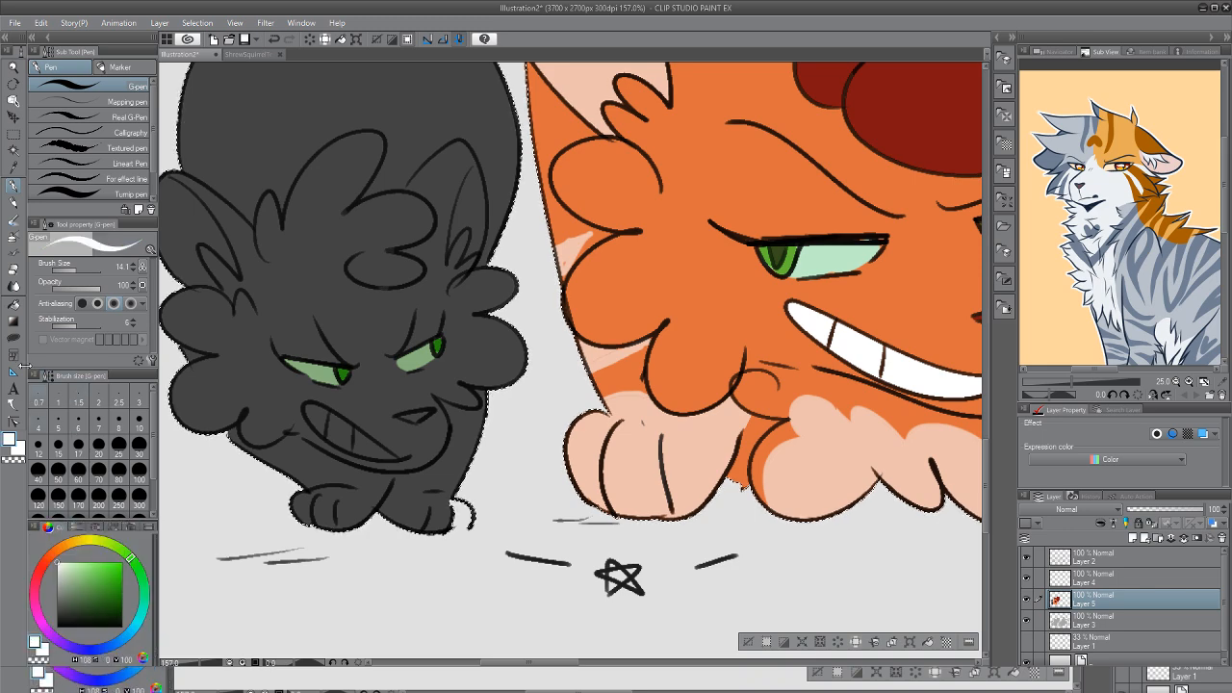
{"action": "key", "text": "g"}
{"action": "left_click", "coordinate": [375, 448]}
{"action": "left_click", "coordinate": [346, 433]}
{"action": "left_click", "coordinate": [319, 418]}
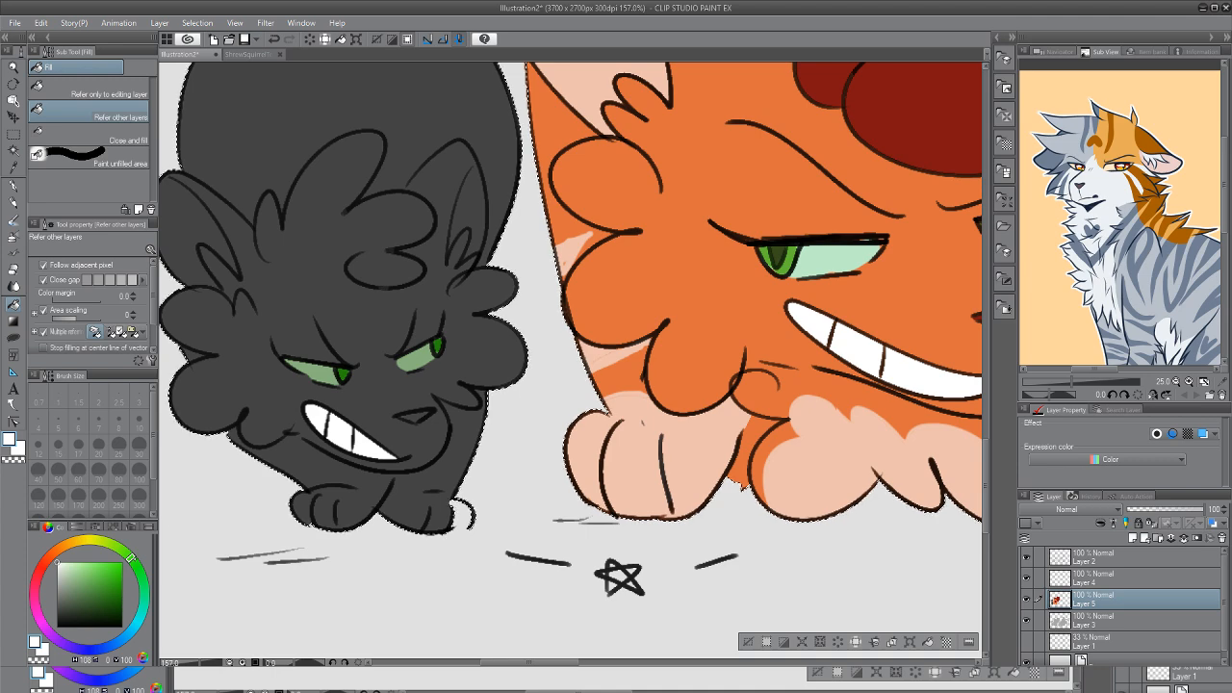
Sample the greyish-pink inner-ear colour in ShrewSquirrelText.png, and fill both inner ears of the small dark curly cat with it
{"action": "left_click", "coordinate": [237, 58]}
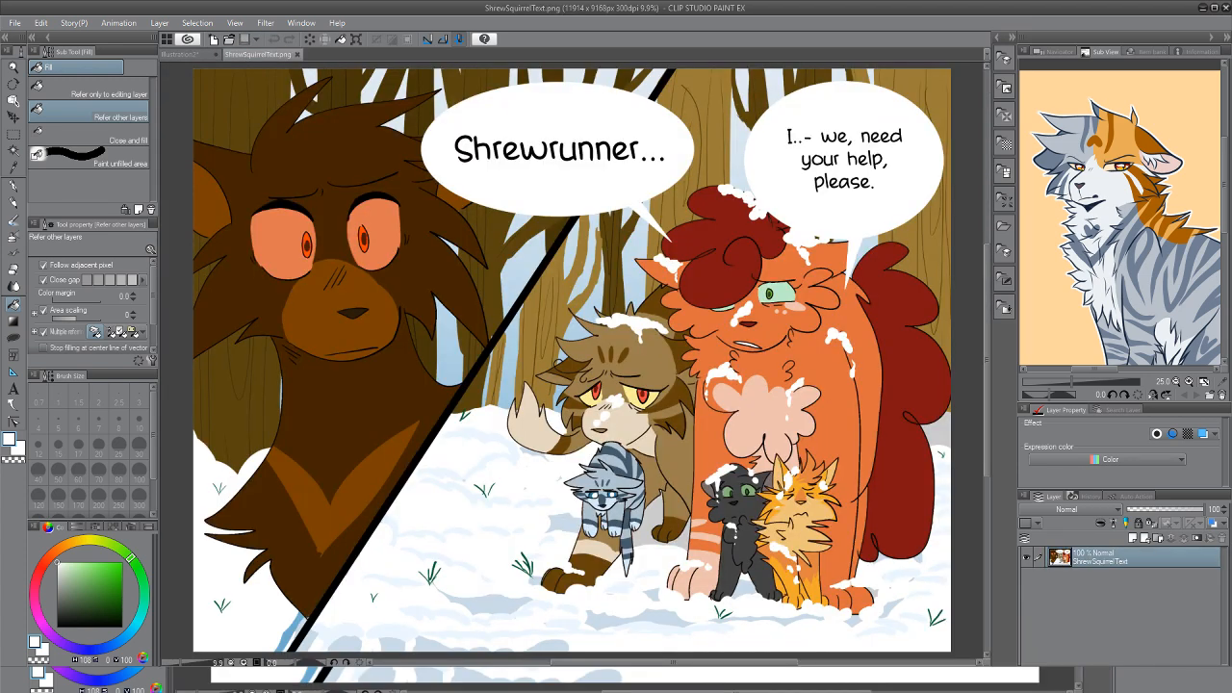
{"action": "key", "text": "i"}
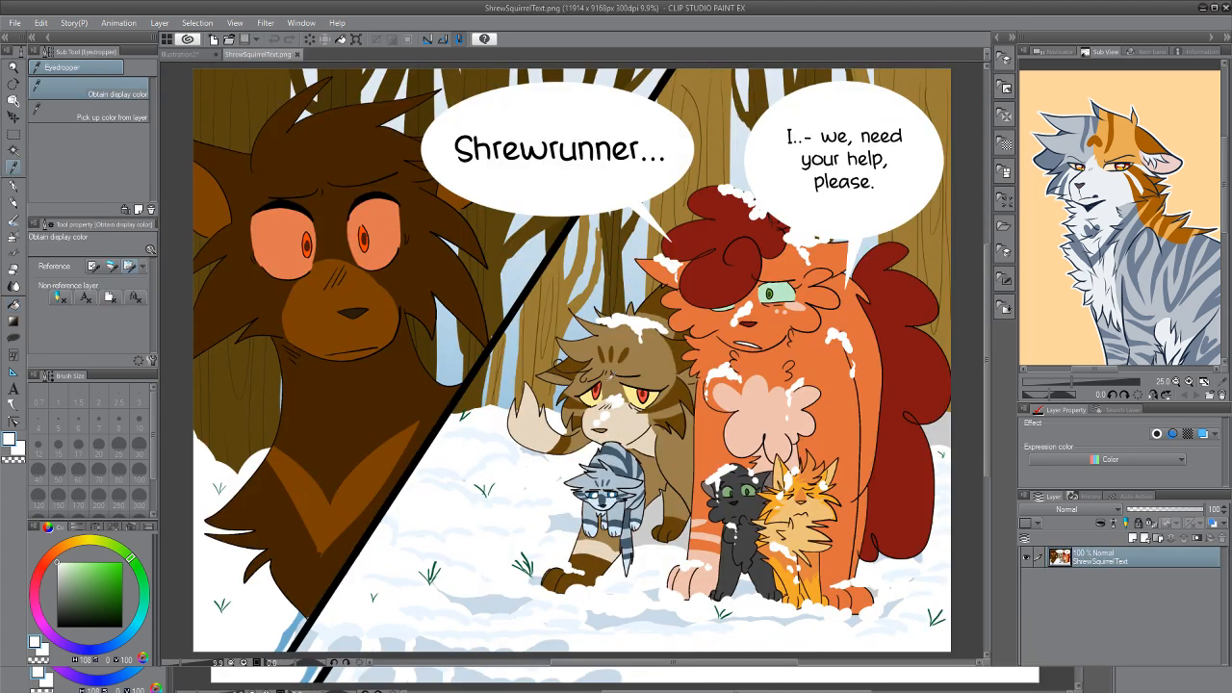
{"action": "key", "text": "ctrl+Tab"}
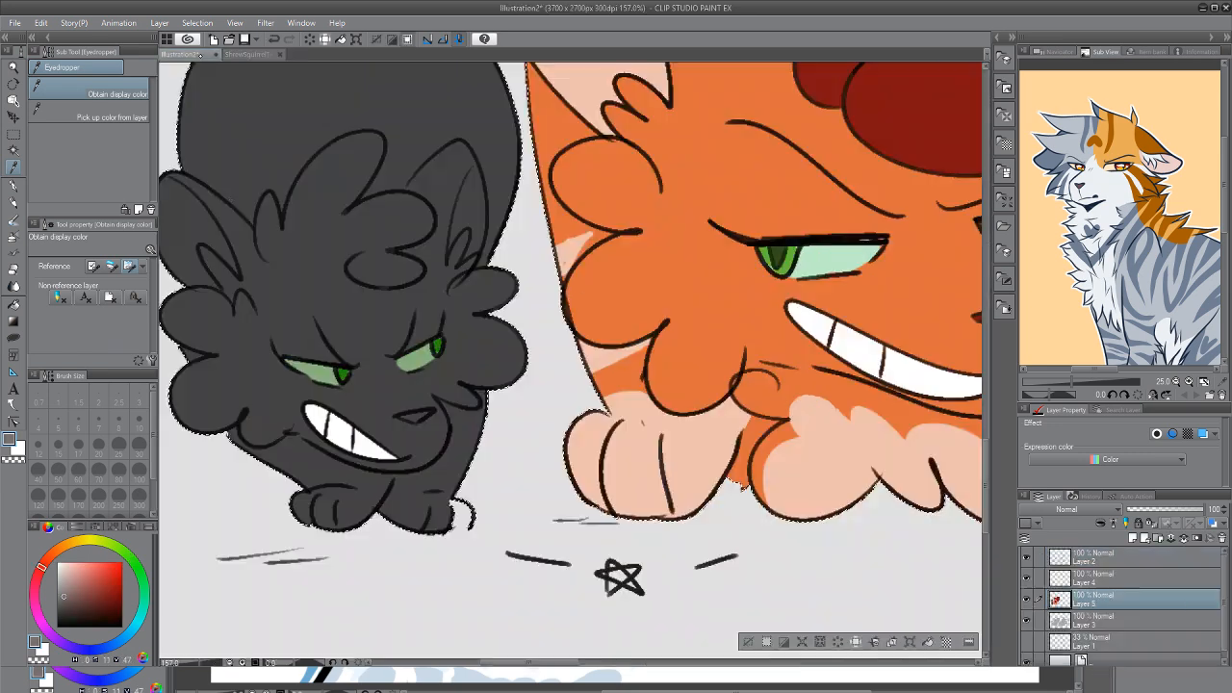
{"action": "key", "text": "g"}
{"action": "left_click", "coordinate": [197, 231]}
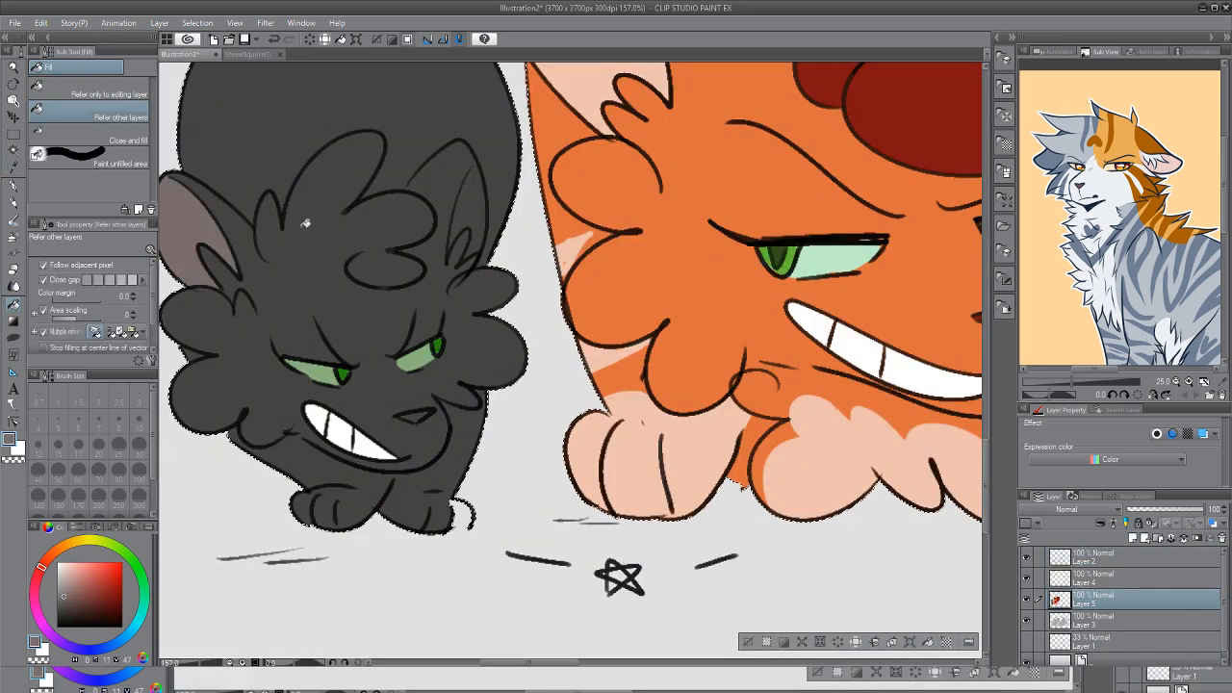
{"action": "key", "text": "p"}
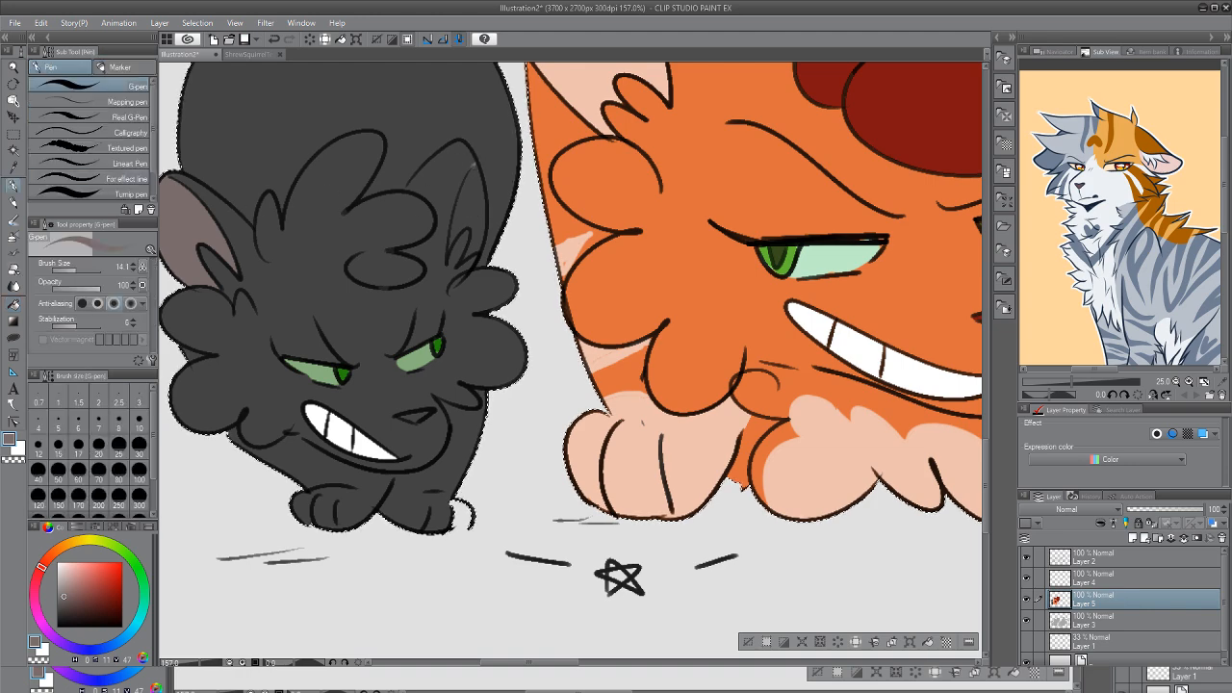
{"action": "key", "text": "g"}
{"action": "left_click", "coordinate": [478, 211]}
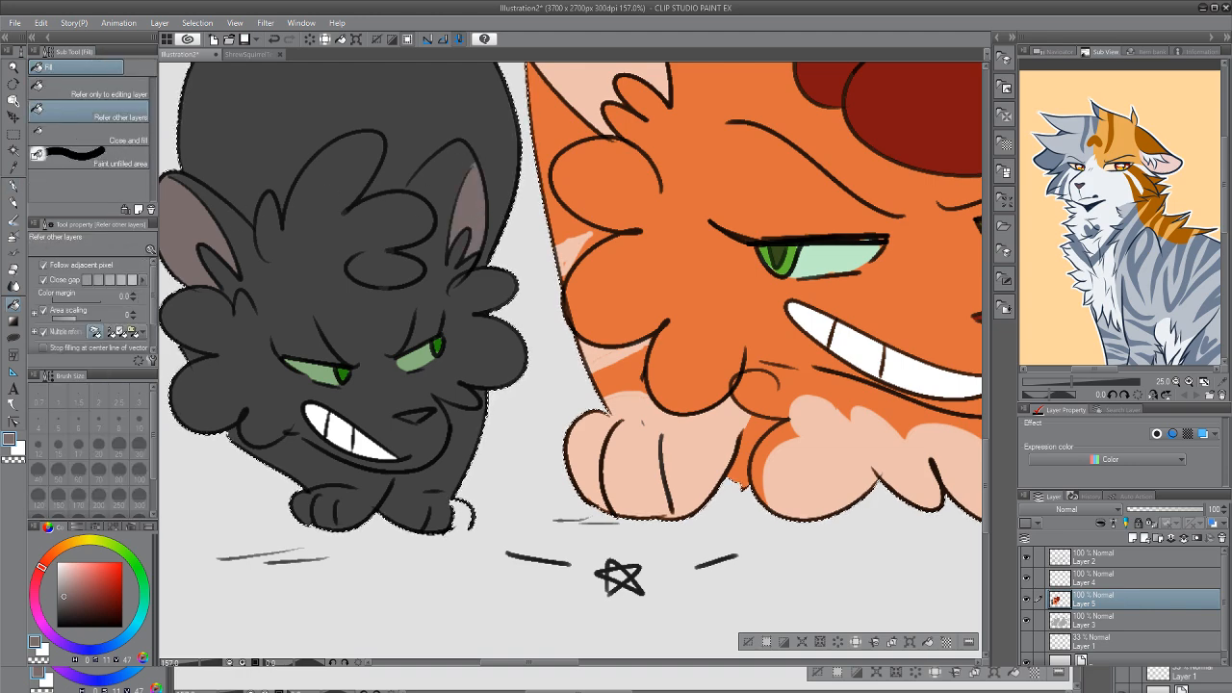
Fill the small curly cat's nose with black, and paint the unfilled edge of its front paw in its dark grey fur colour without a selection
{"action": "left_click", "coordinate": [119, 626]}
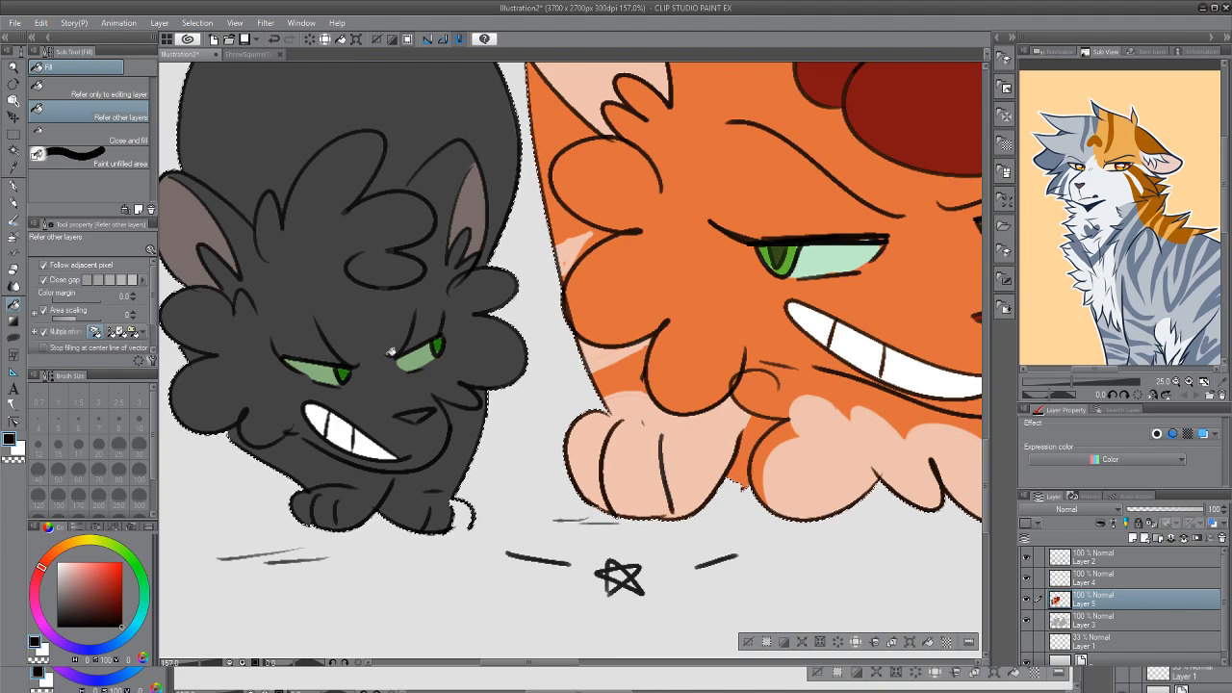
{"action": "left_click", "coordinate": [417, 414]}
{"action": "key", "text": "i"}
{"action": "left_click", "coordinate": [406, 461]}
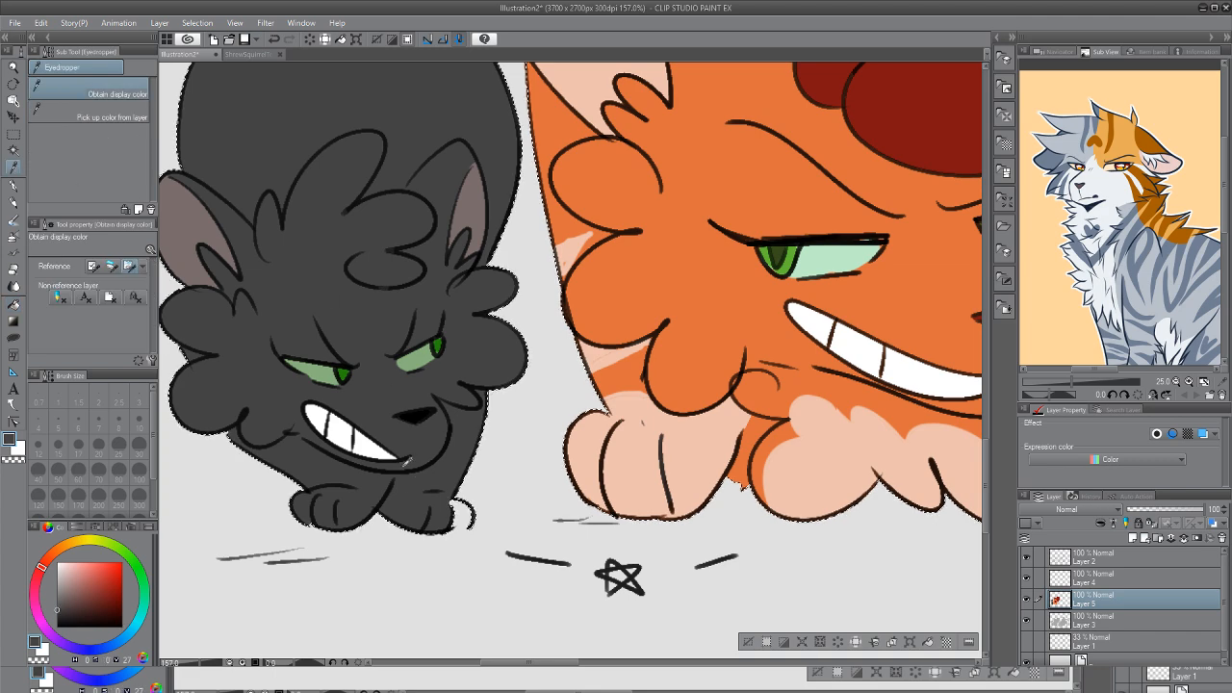
{"action": "key", "text": "m"}
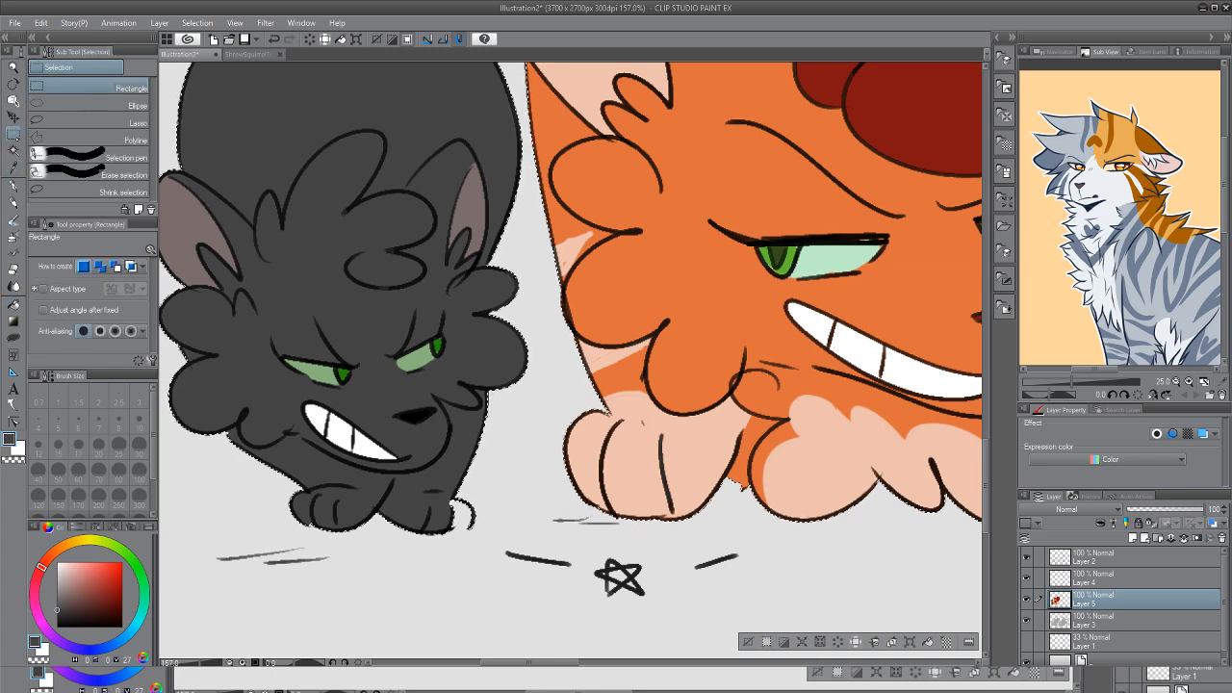
{"action": "key", "text": "ctrl+d"}
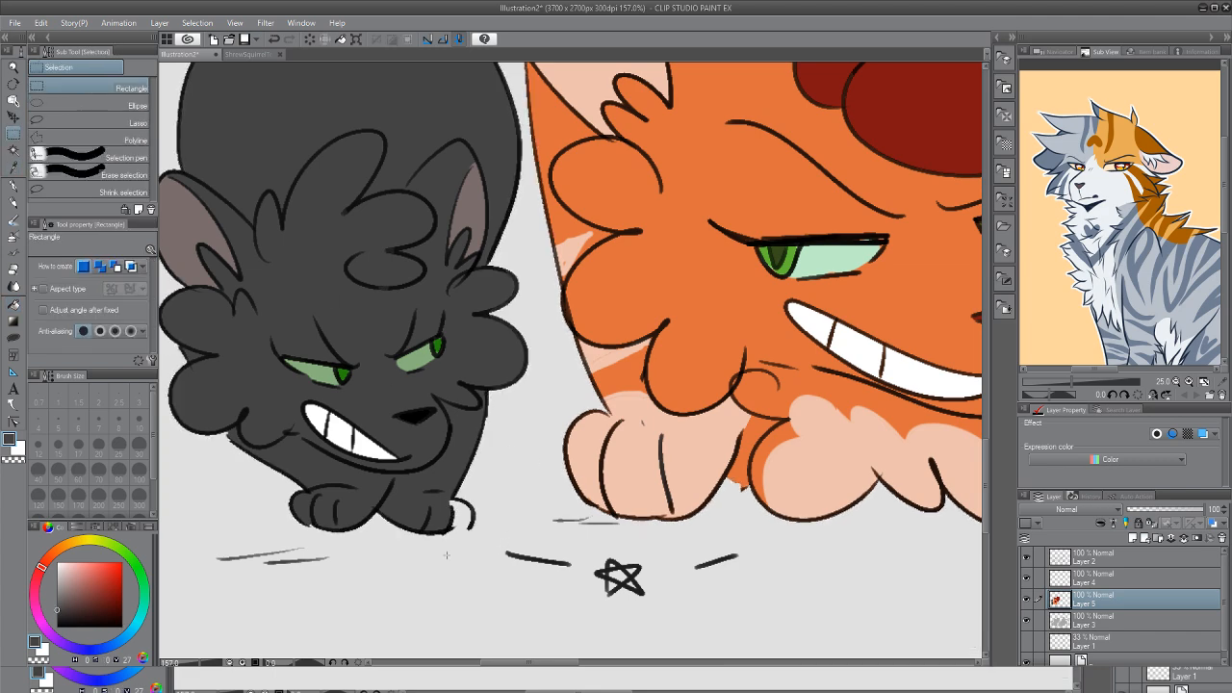
{"action": "key", "text": "p"}
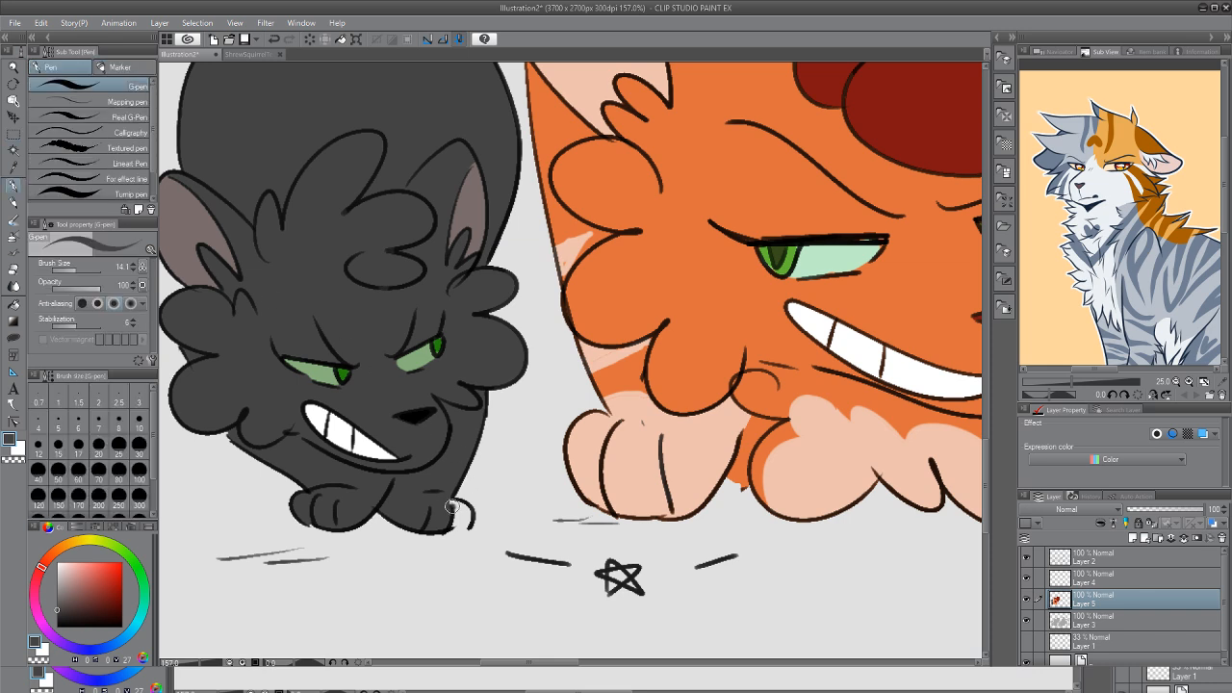
{"action": "left_click_drag", "start_coordinate": [449, 508], "coordinate": [467, 524]}
Examine the colouring of the small dark curly cat at several magnifications for missed spots
{"action": "left_click", "coordinate": [13, 68]}
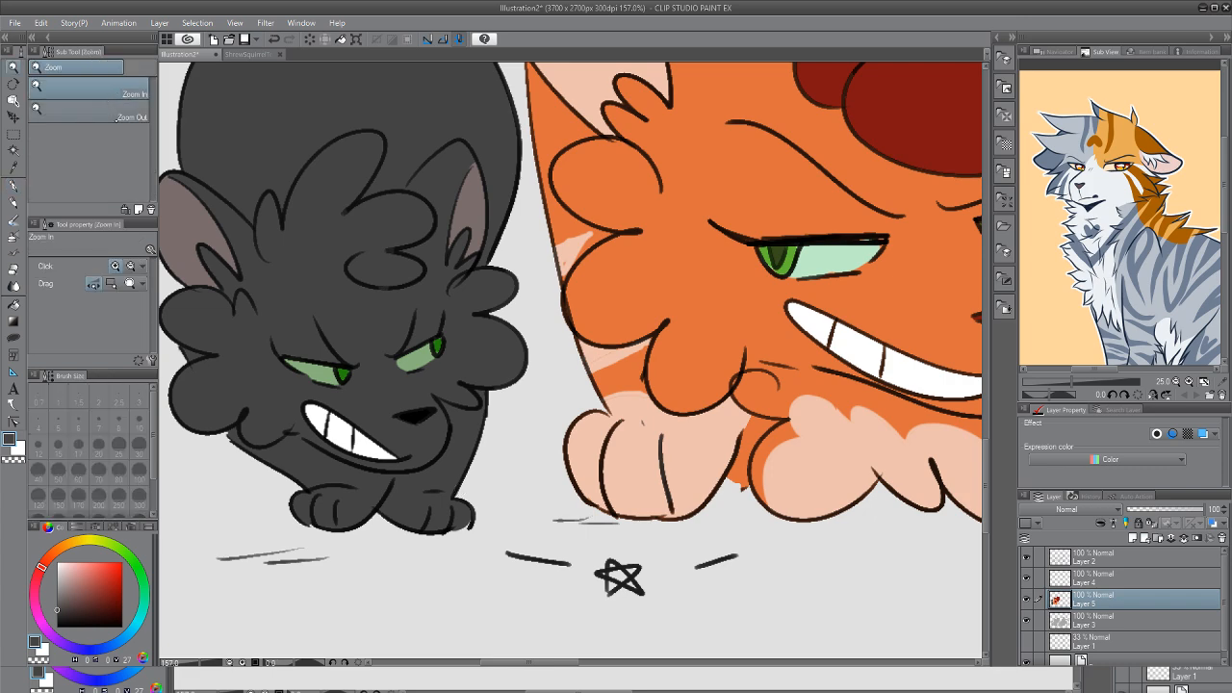
{"action": "left_click", "coordinate": [88, 111]}
{"action": "left_click", "coordinate": [466, 212]}
{"action": "left_click", "coordinate": [466, 212]}
{"action": "left_click", "coordinate": [479, 242]}
{"action": "left_click", "coordinate": [490, 252]}
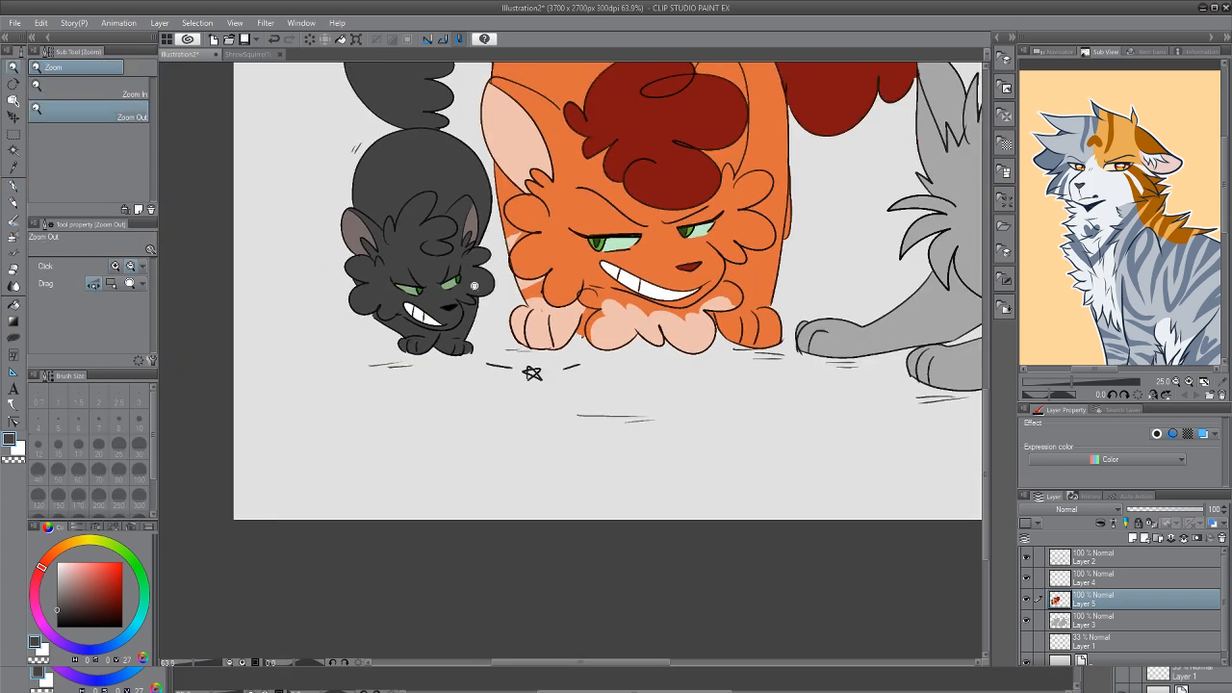
{"action": "scroll", "coordinate": [476, 286], "scroll_direction": "up", "scroll_amount": 2}
{"action": "key", "text": "p"}
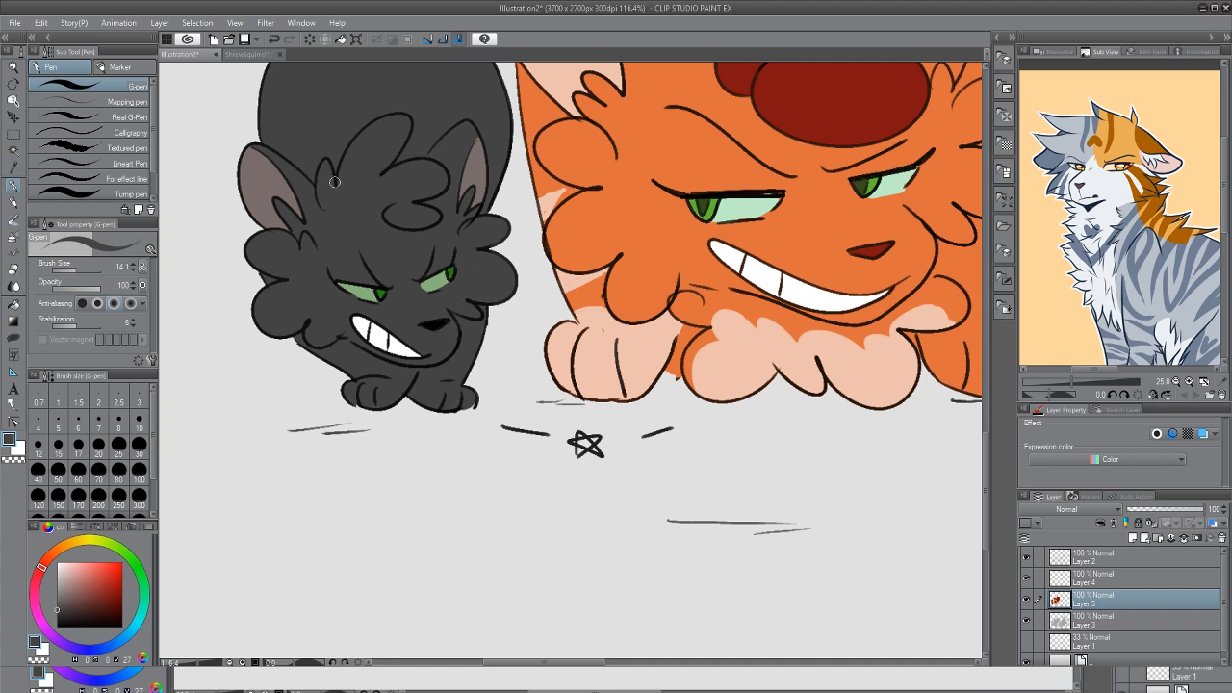
{"action": "key", "text": "alt+space"}
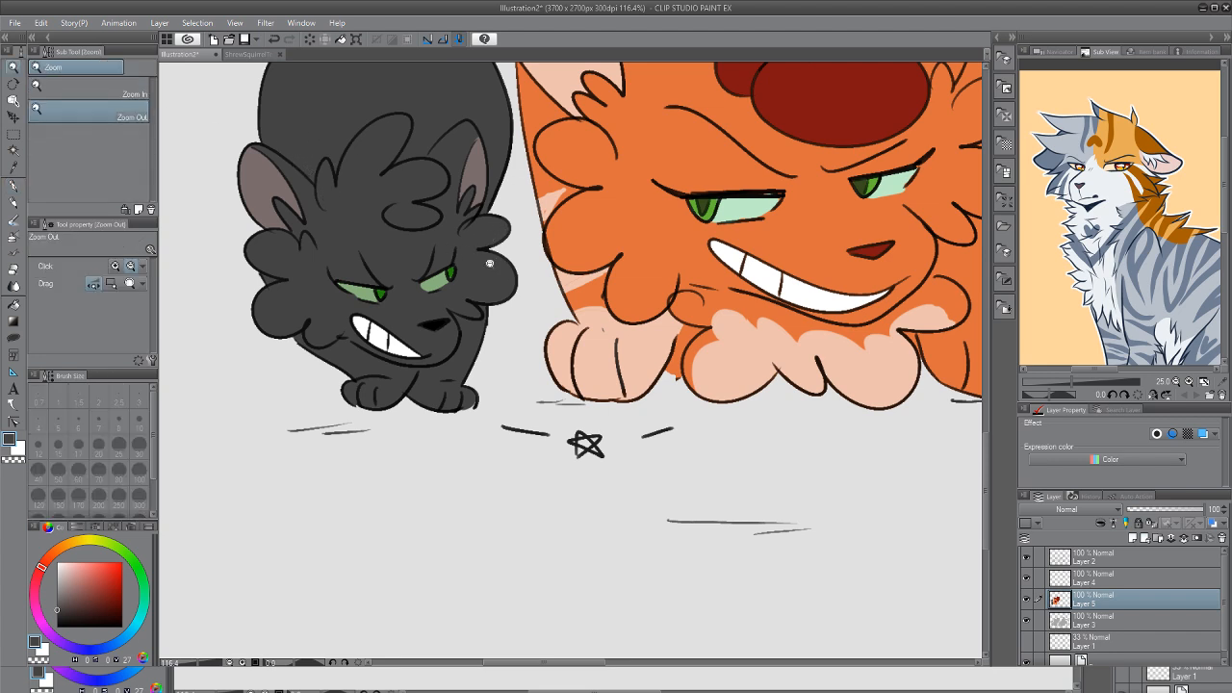
{"action": "left_click", "coordinate": [424, 260]}
{"action": "left_click", "coordinate": [473, 257]}
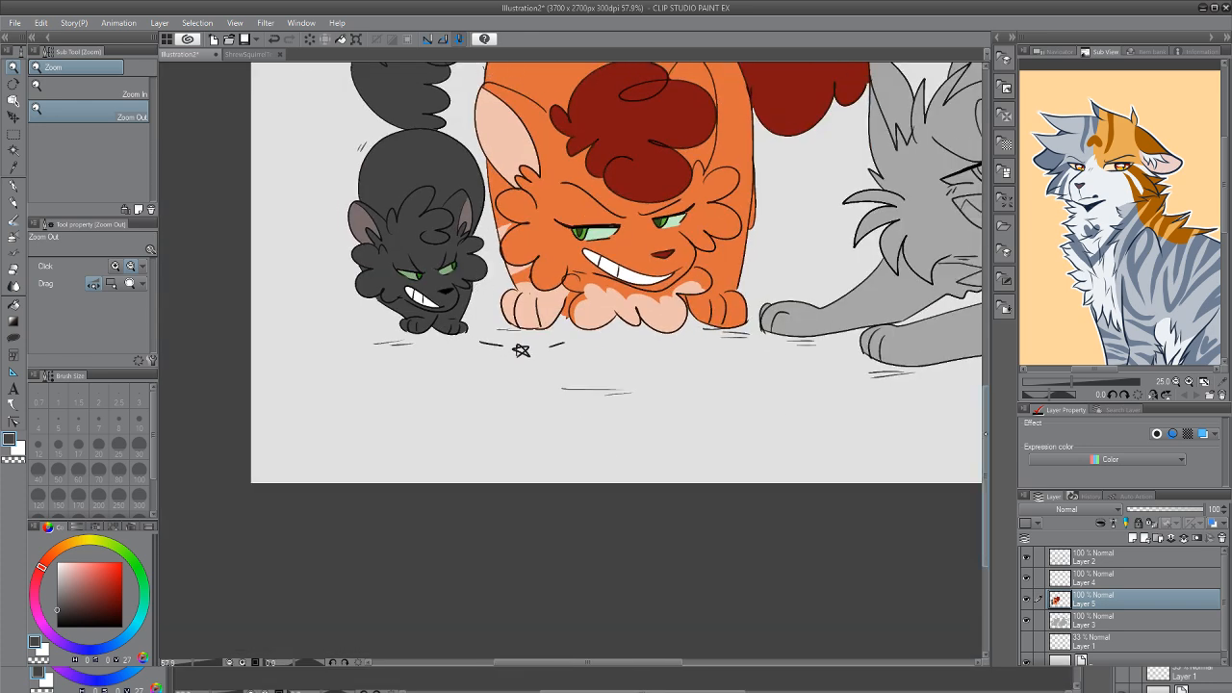
Sample the dark brown fur of the large brown cat in ShrewSquirrelText.png, and fill the big crouching cat's body and head with it
{"action": "left_click", "coordinate": [520, 351]}
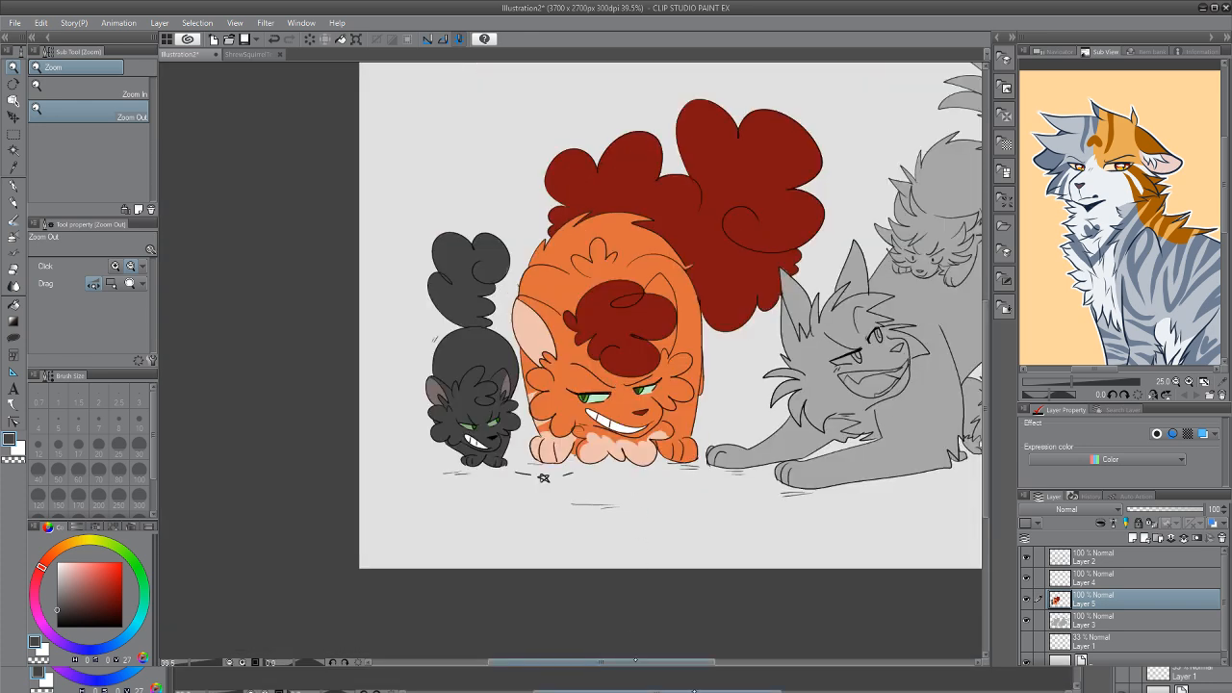
{"action": "left_click_drag", "start_coordinate": [542, 481], "coordinate": [245, 478]}
{"action": "left_click", "coordinate": [248, 55]}
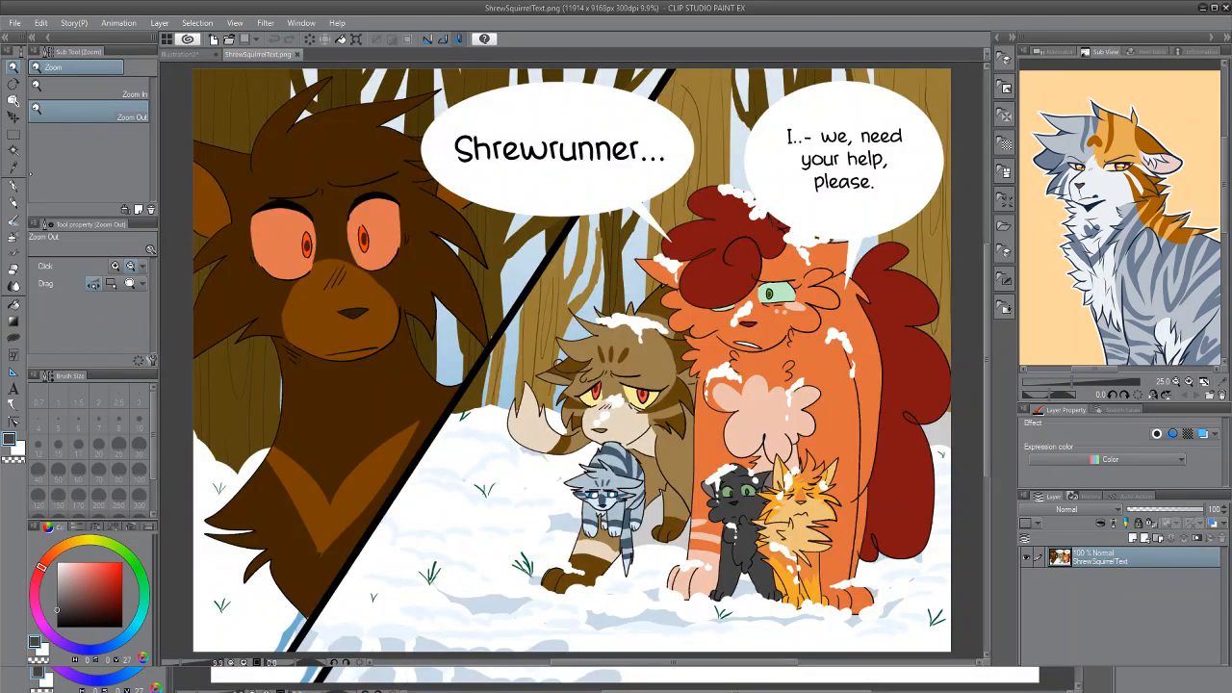
{"action": "key", "text": "i"}
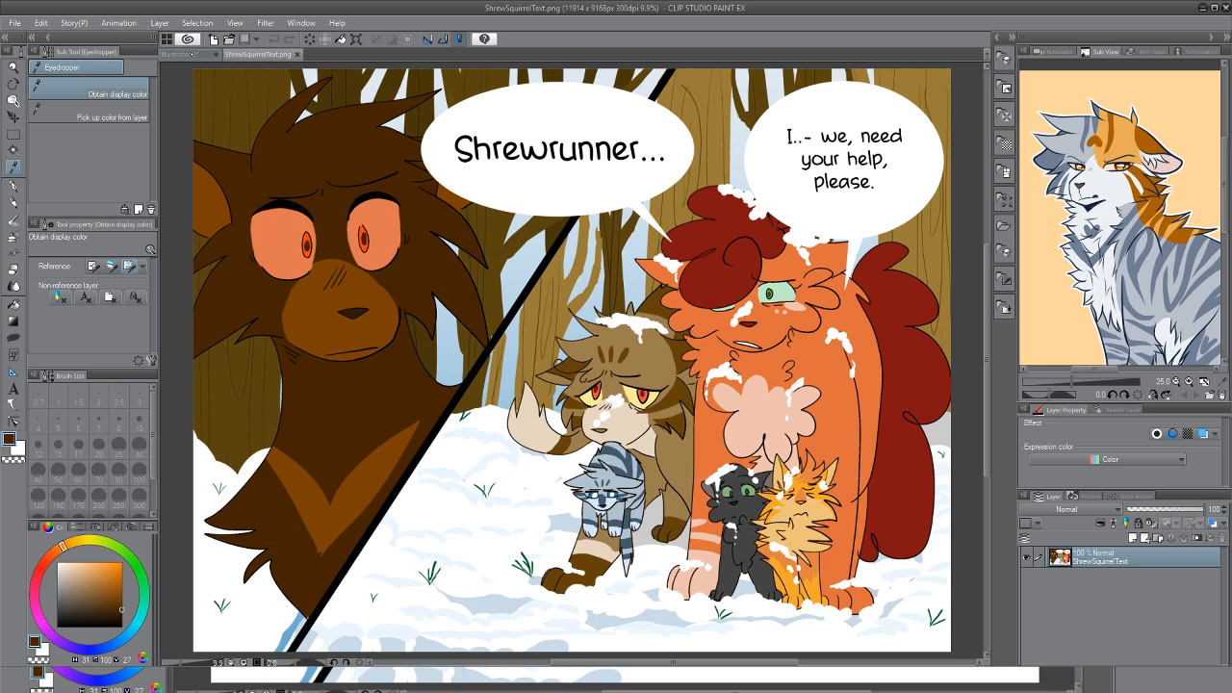
{"action": "left_click", "coordinate": [183, 55]}
{"action": "left_click", "coordinate": [18, 303]}
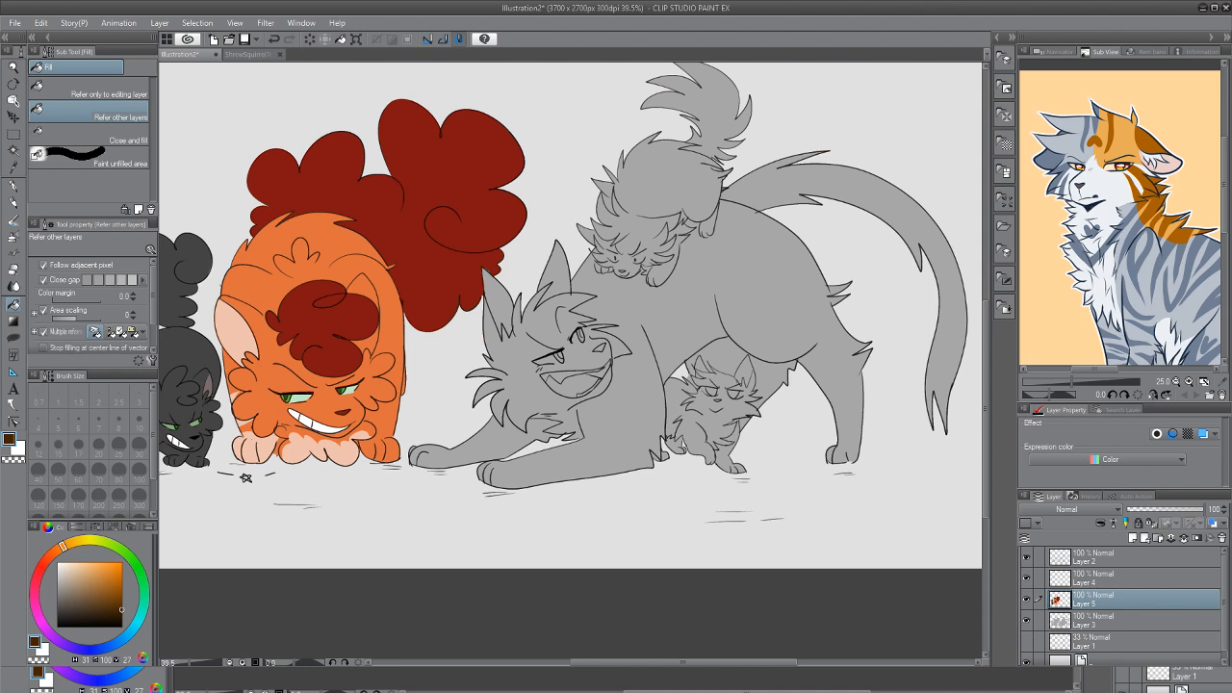
{"action": "left_click", "coordinate": [621, 420]}
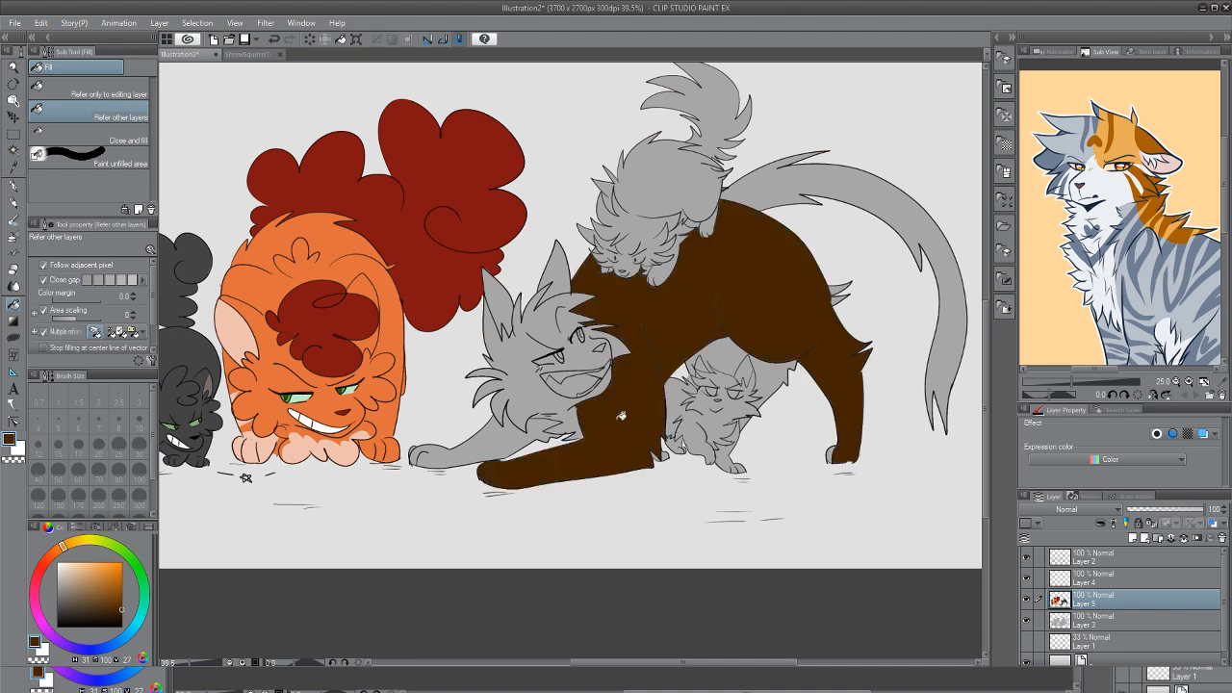
{"action": "left_click", "coordinate": [545, 392]}
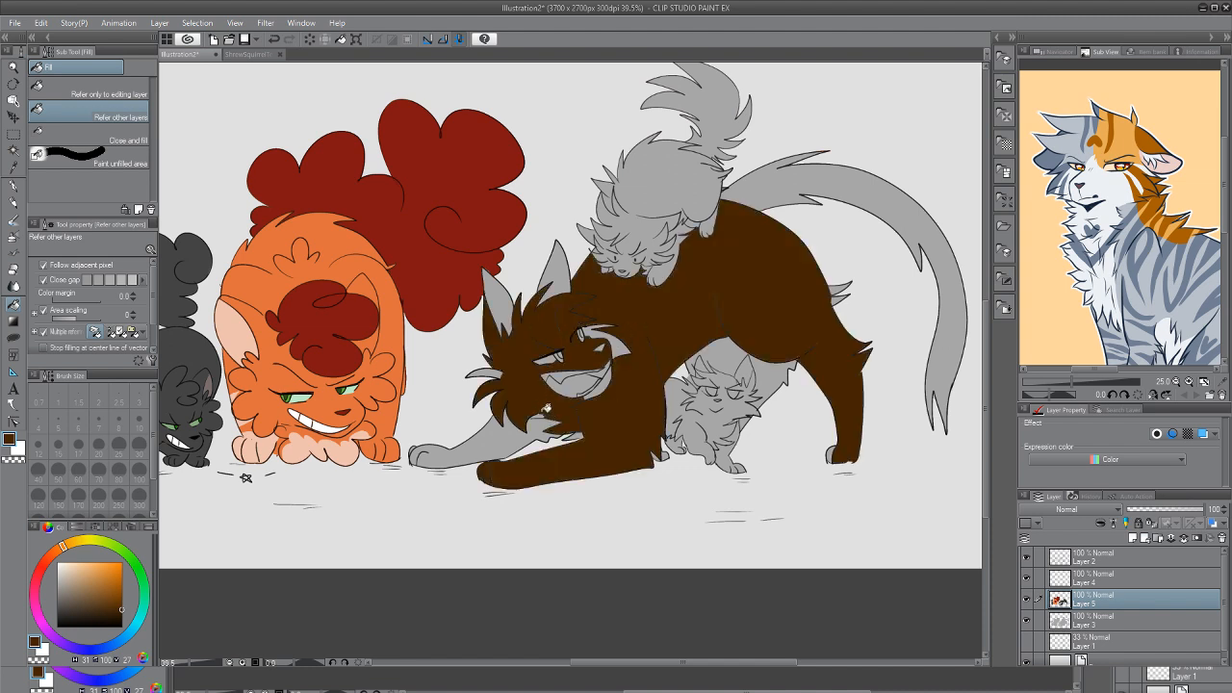
Paint over the crouching cat's unfilled face and chin fur in dark brown with the G-pen at brush size 77.0
{"action": "key", "text": "p"}
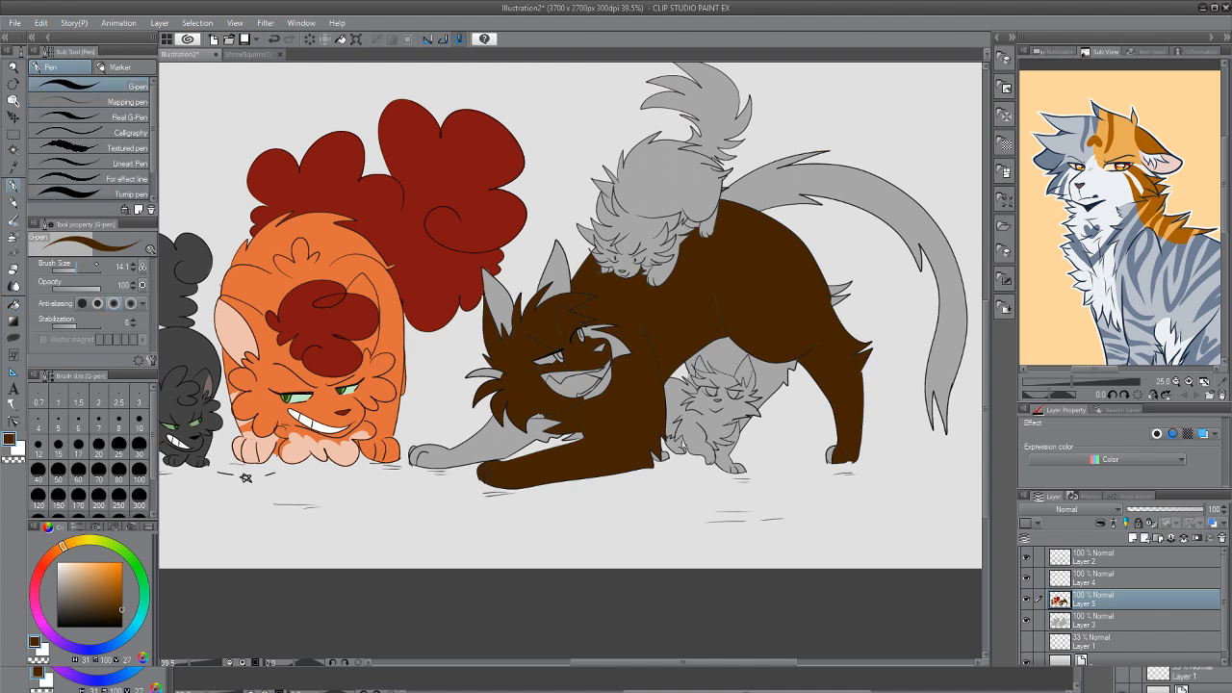
{"action": "mouse_move", "coordinate": [581, 374]}
{"action": "left_mouse_down"}
{"action": "mouse_move", "coordinate": [621, 348]}
{"action": "mouse_move", "coordinate": [568, 383]}
{"action": "mouse_move", "coordinate": [593, 345]}
{"action": "left_mouse_up"}
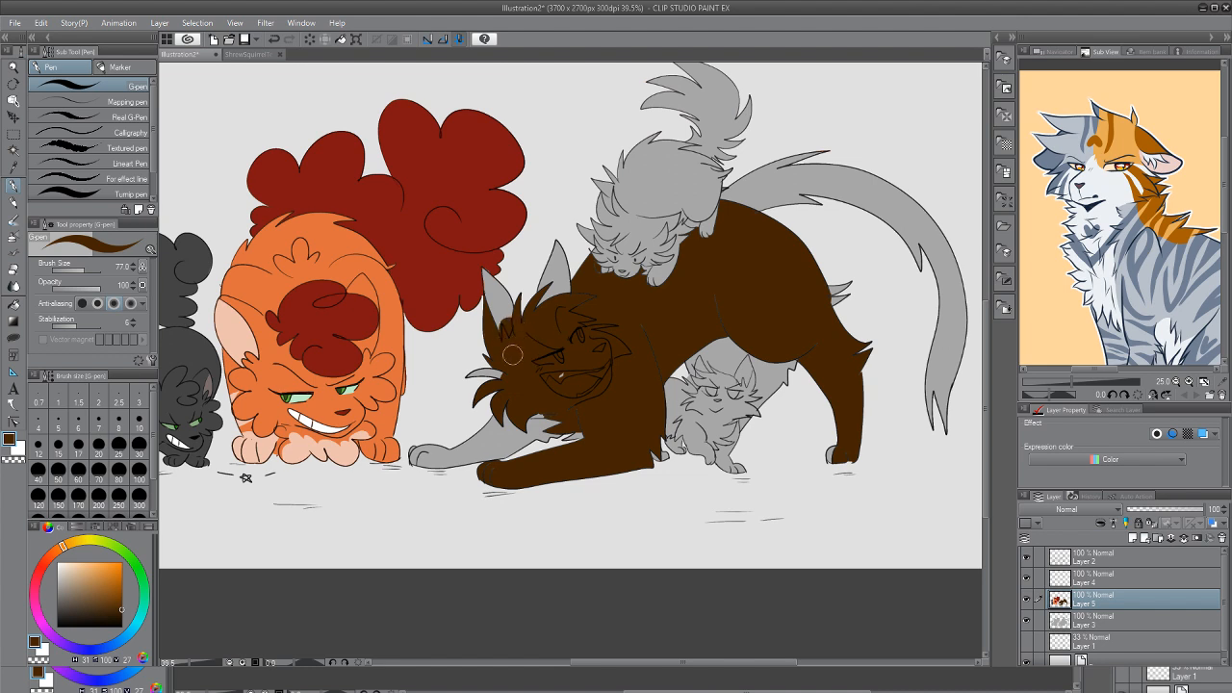
{"action": "left_click_drag", "start_coordinate": [513, 425], "coordinate": [555, 418]}
{"action": "left_click", "coordinate": [13, 303]}
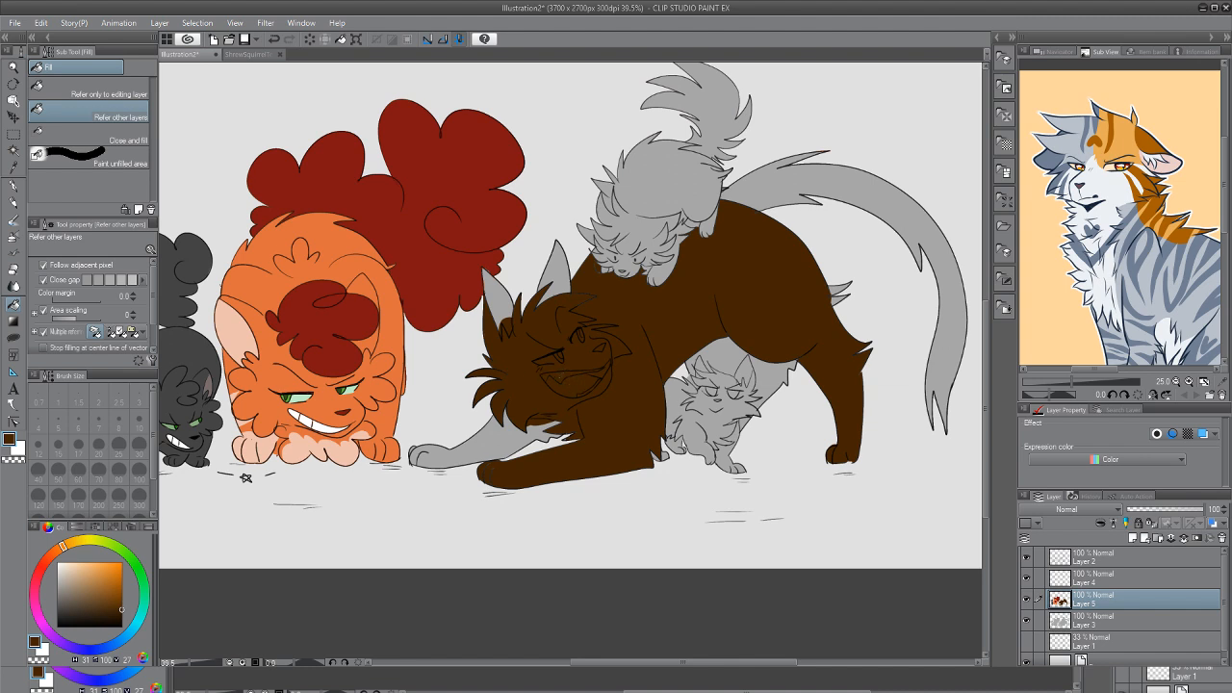
{"action": "key", "text": "p"}
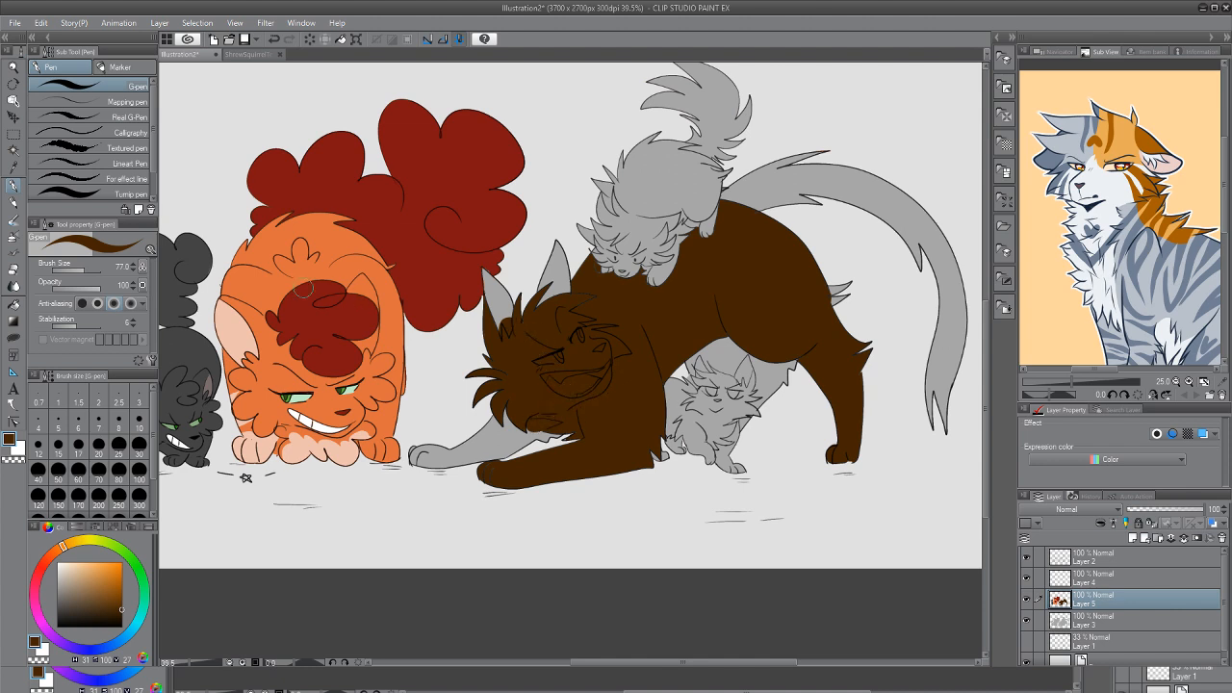
Fill both ears of the crouching cat with dark brown
{"action": "key", "text": "g"}
{"action": "left_click", "coordinate": [500, 313]}
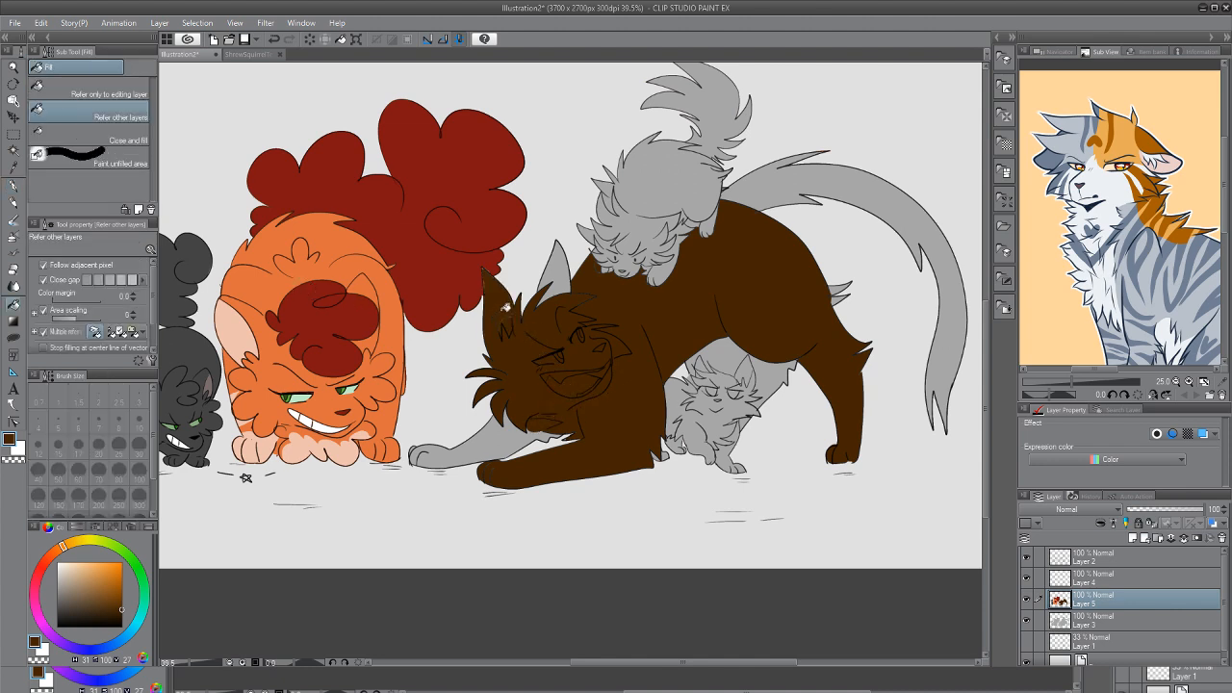
{"action": "left_click", "coordinate": [561, 272]}
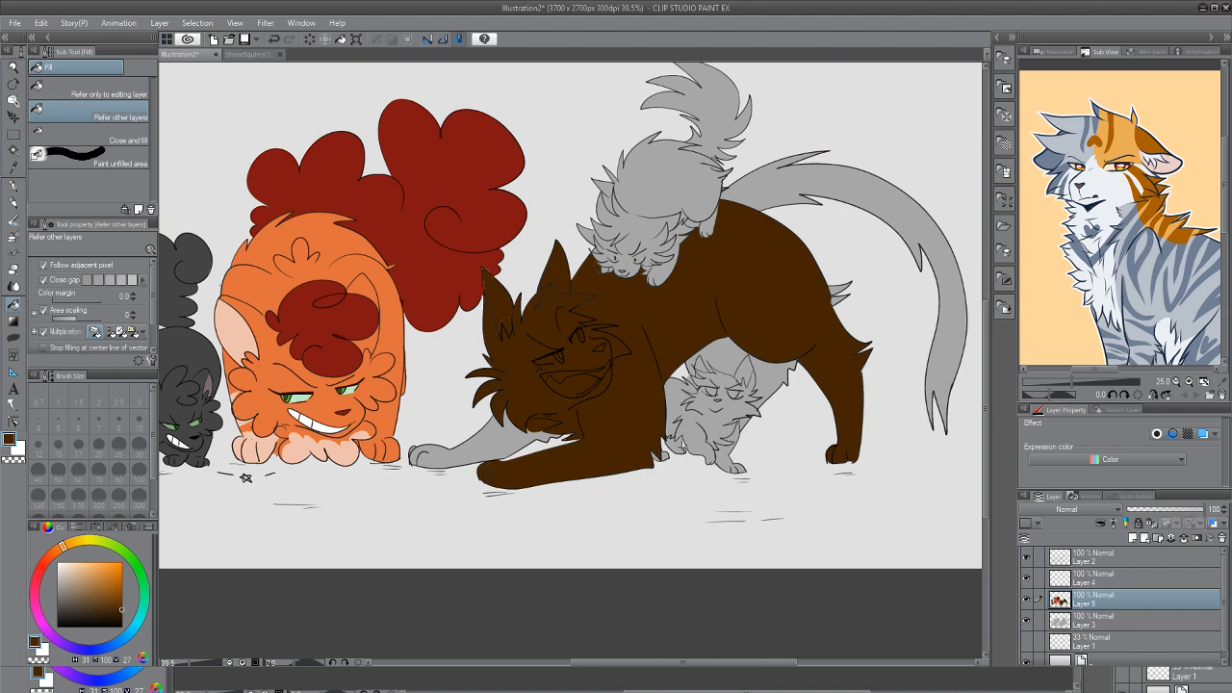
Touch up the crouching cat's cheek fur with a smaller G-pen, and fill its far front leg and toes with dark brown
{"action": "key", "text": "p"}
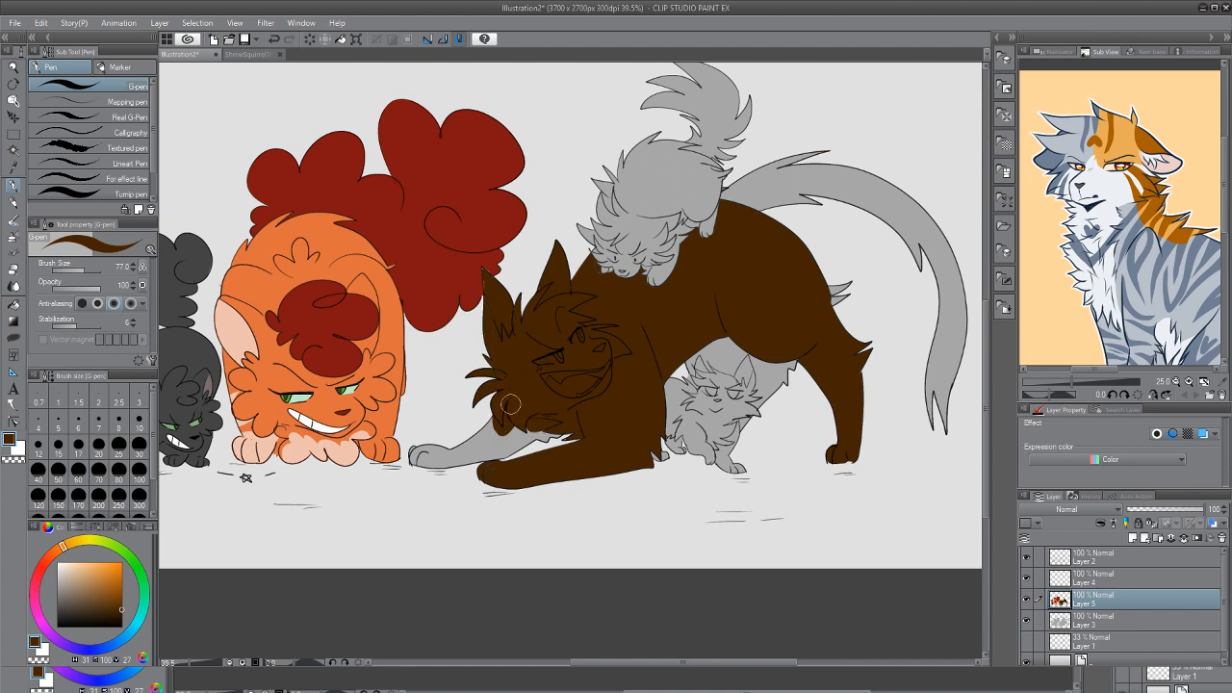
{"action": "left_click", "coordinate": [76, 272]}
{"action": "key", "text": "g"}
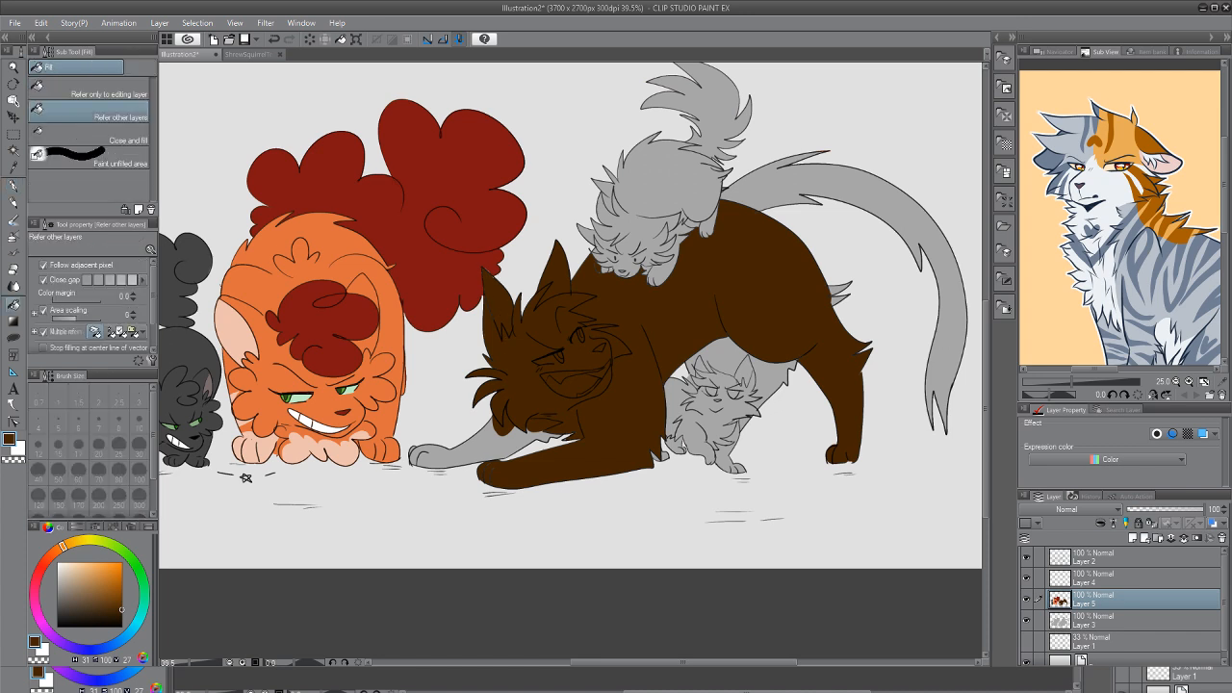
{"action": "left_click", "coordinate": [499, 437]}
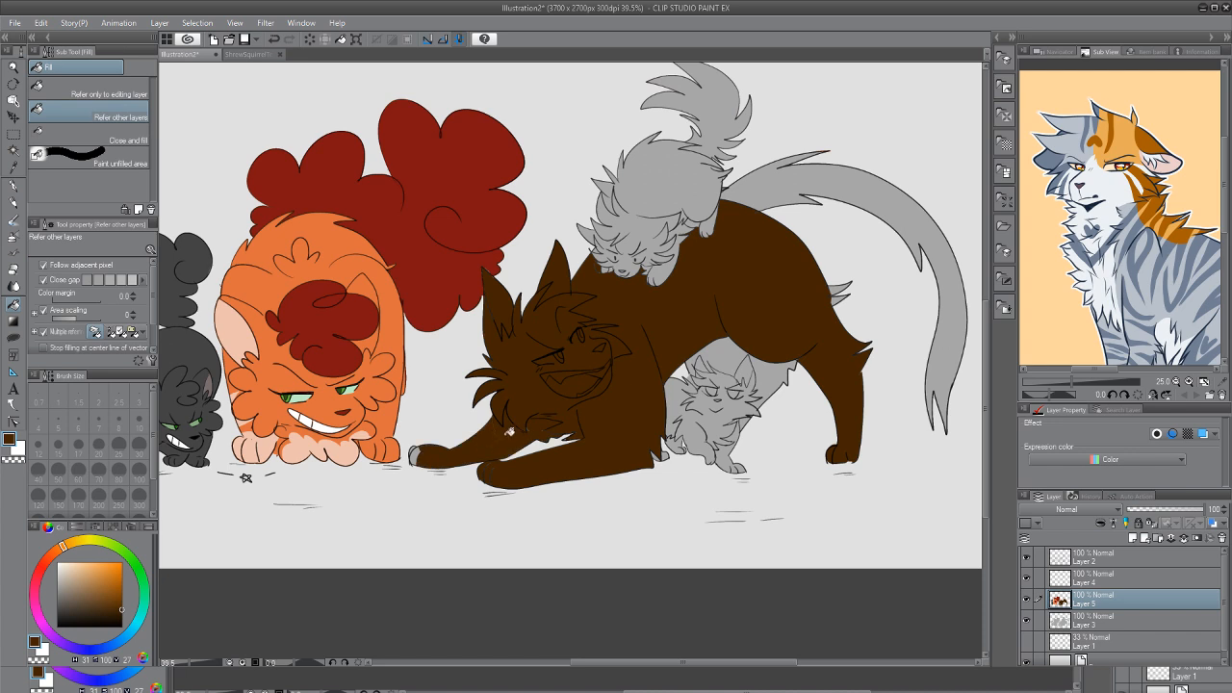
{"action": "left_click", "coordinate": [418, 454]}
Finish colouring the crouching cat's far front toes in dark brown with the G-pen at brush size 35.2
{"action": "key", "text": "p"}
{"action": "key", "text": "bracketright"}
{"action": "key", "text": "bracketright"}
{"action": "key", "text": "bracketright"}
{"action": "key", "text": "bracketright"}
{"action": "key", "text": "bracketright"}
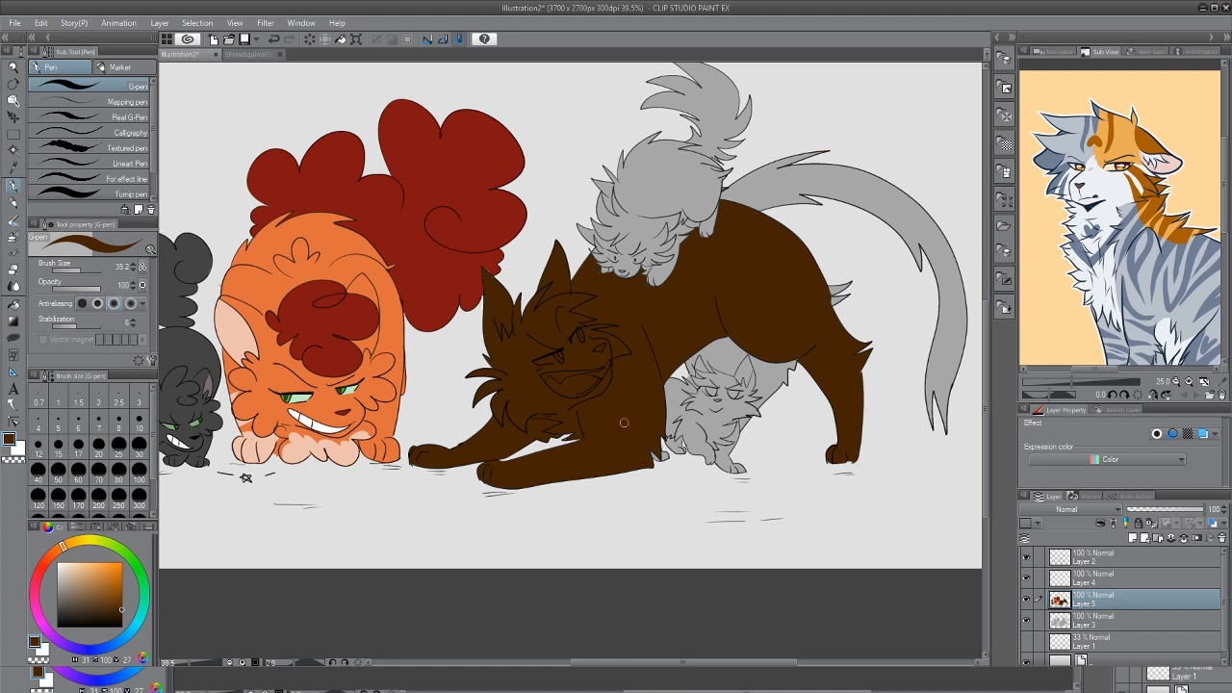
Fill the crouching cat's rump fur tufts, belly fur and far hind leg behind the small kitten with dark brown
{"action": "key", "text": "g"}
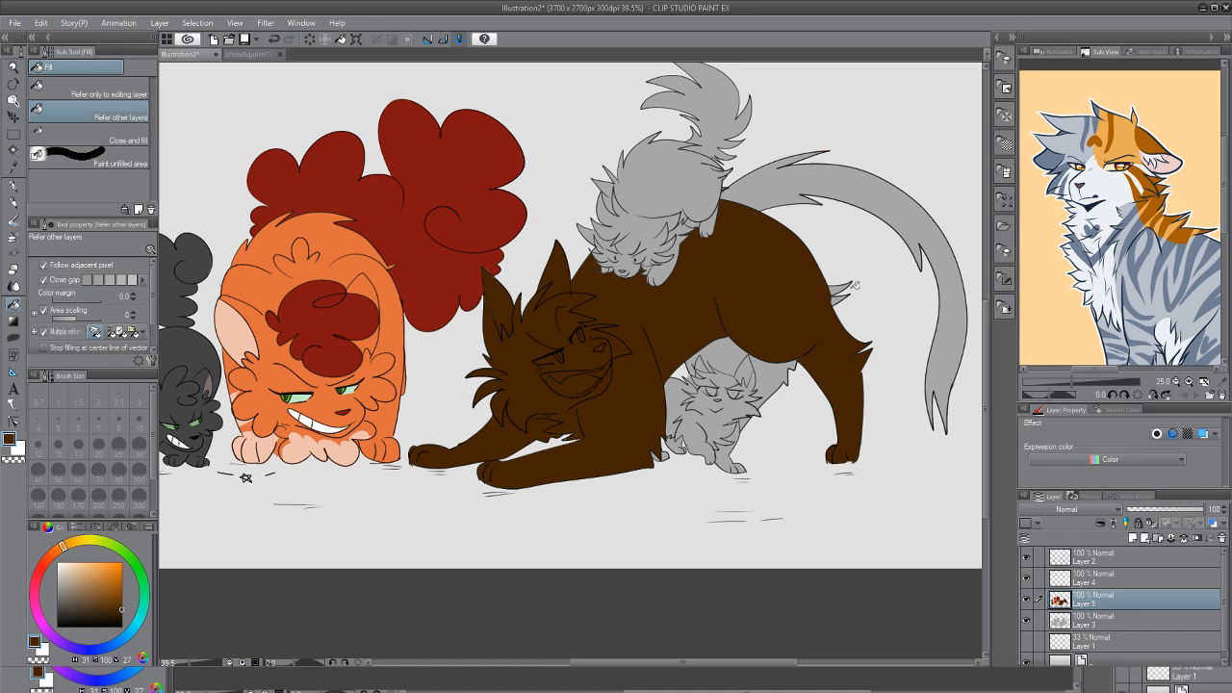
{"action": "left_click", "coordinate": [835, 291]}
{"action": "left_click", "coordinate": [837, 288]}
{"action": "left_click", "coordinate": [726, 347]}
{"action": "left_click", "coordinate": [775, 358]}
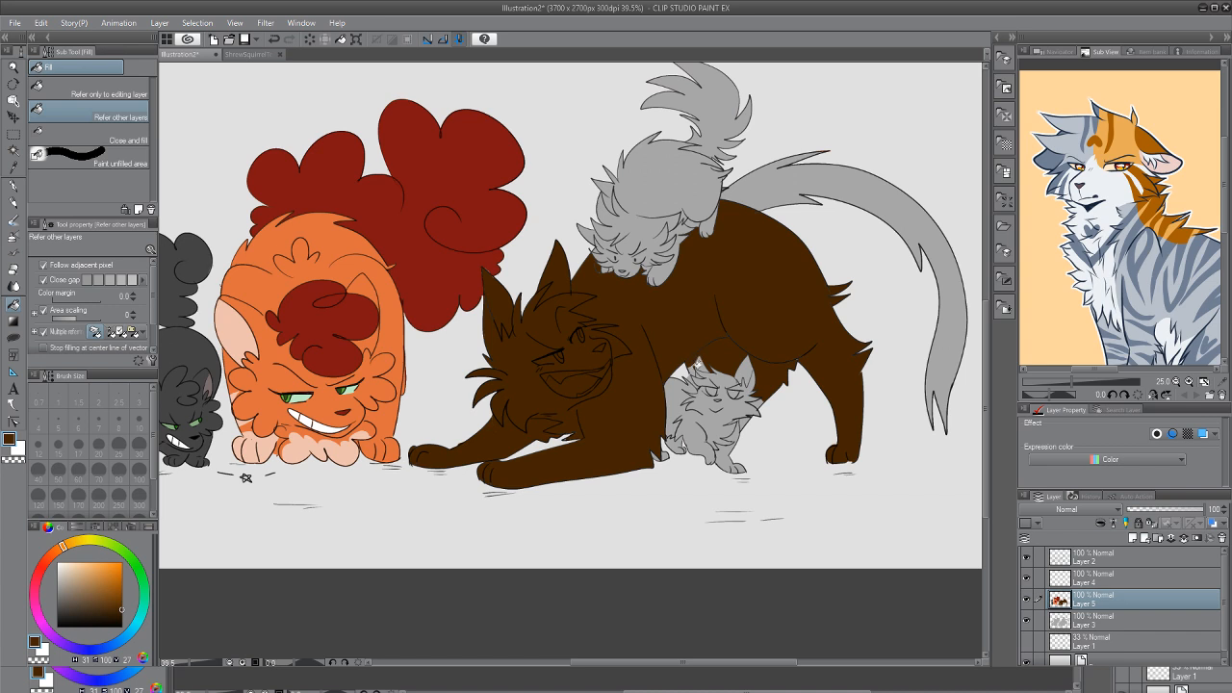
{"action": "left_click", "coordinate": [694, 363]}
Fill the crouching cat's long curved tail and its thin outer section with dark brown
{"action": "key", "text": "p"}
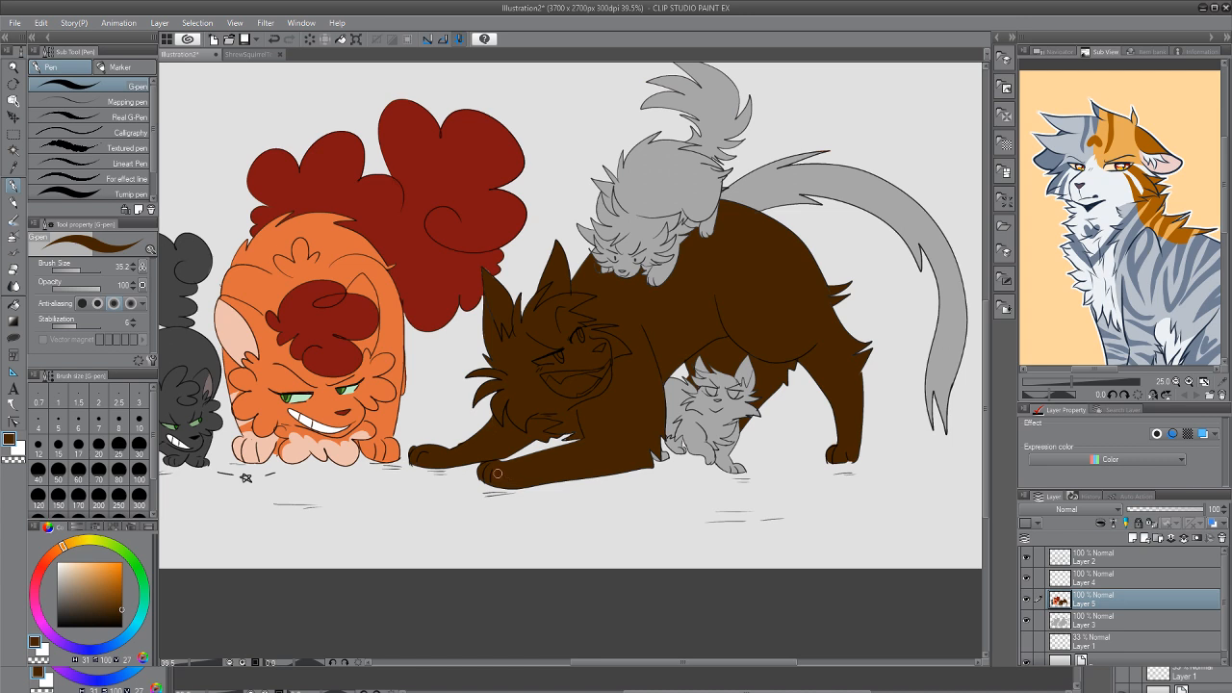
{"action": "key", "text": "g"}
{"action": "left_click", "coordinate": [753, 188]}
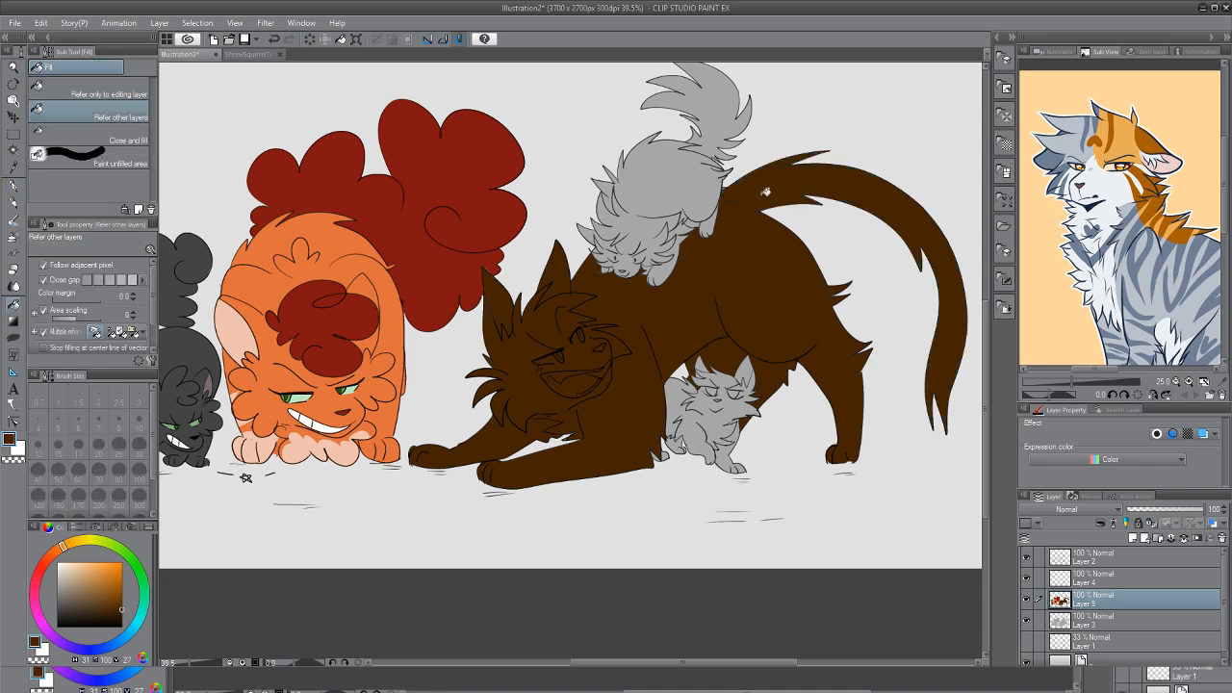
{"action": "left_click", "coordinate": [960, 307]}
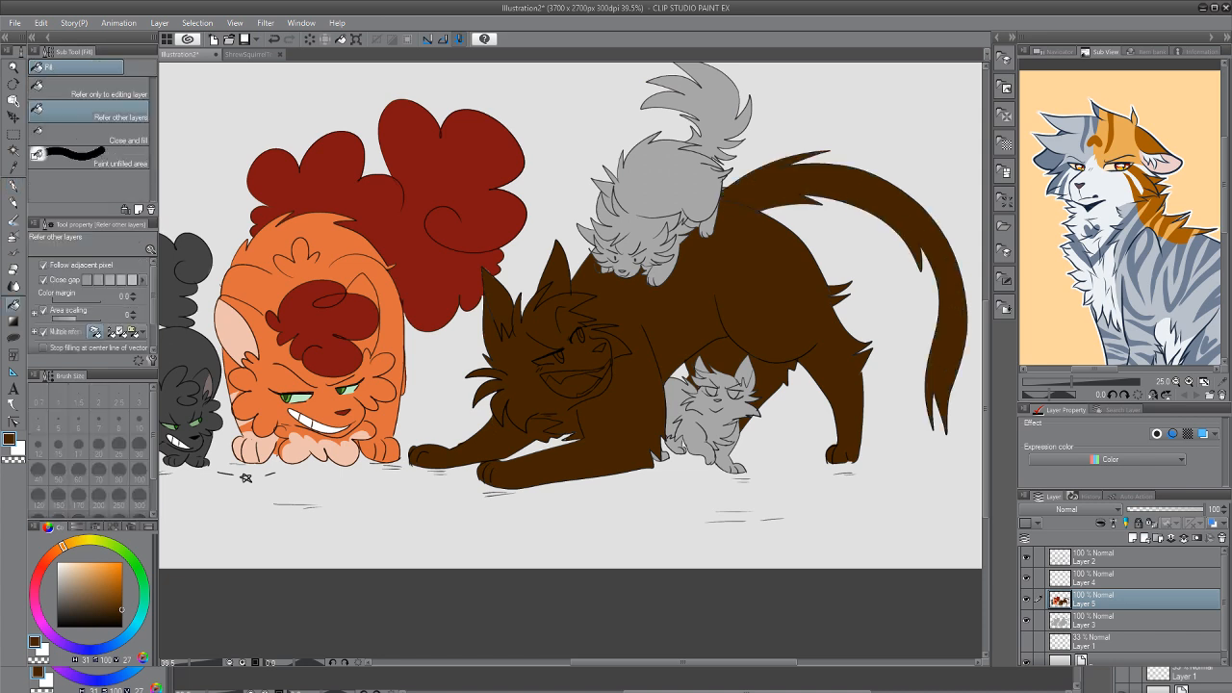
{"action": "left_click", "coordinate": [13, 185]}
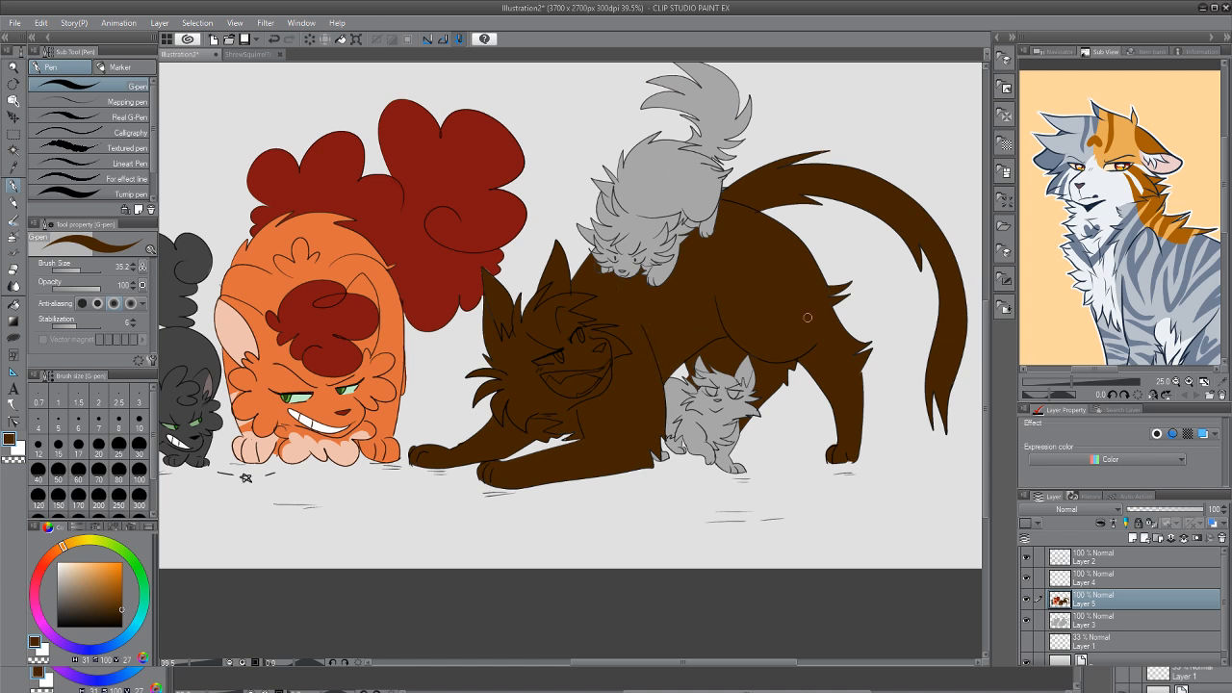
Sample the light blue-grey kitten in ShrewSquirrelText.png, and fill the small kitten under the crouching cat with it, including paws, ears and tail
{"action": "left_click", "coordinate": [248, 55]}
{"action": "key", "text": "i"}
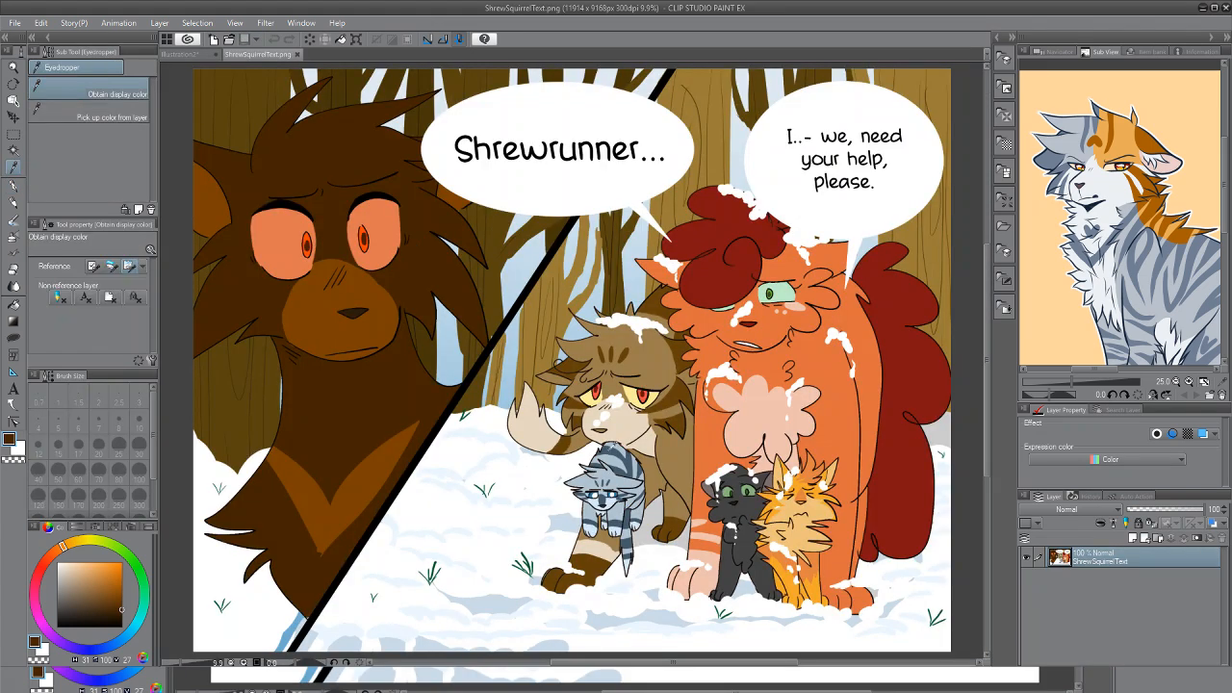
{"action": "left_click", "coordinate": [619, 460]}
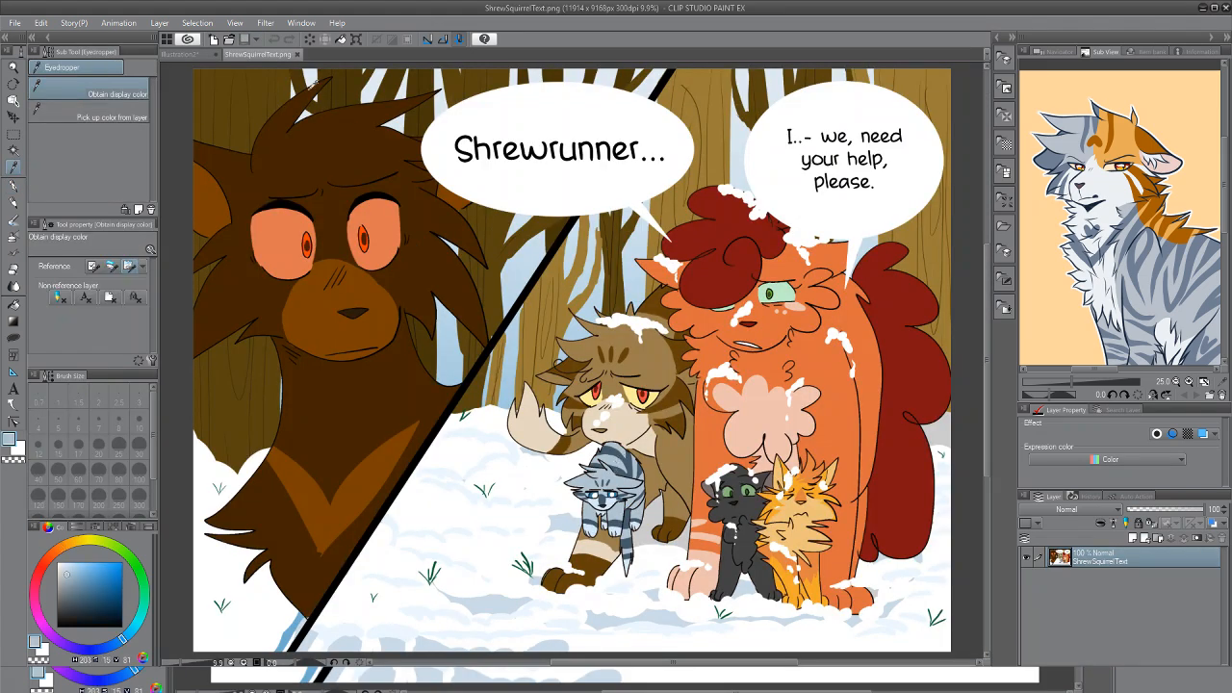
{"action": "left_click", "coordinate": [180, 54]}
{"action": "key", "text": "g"}
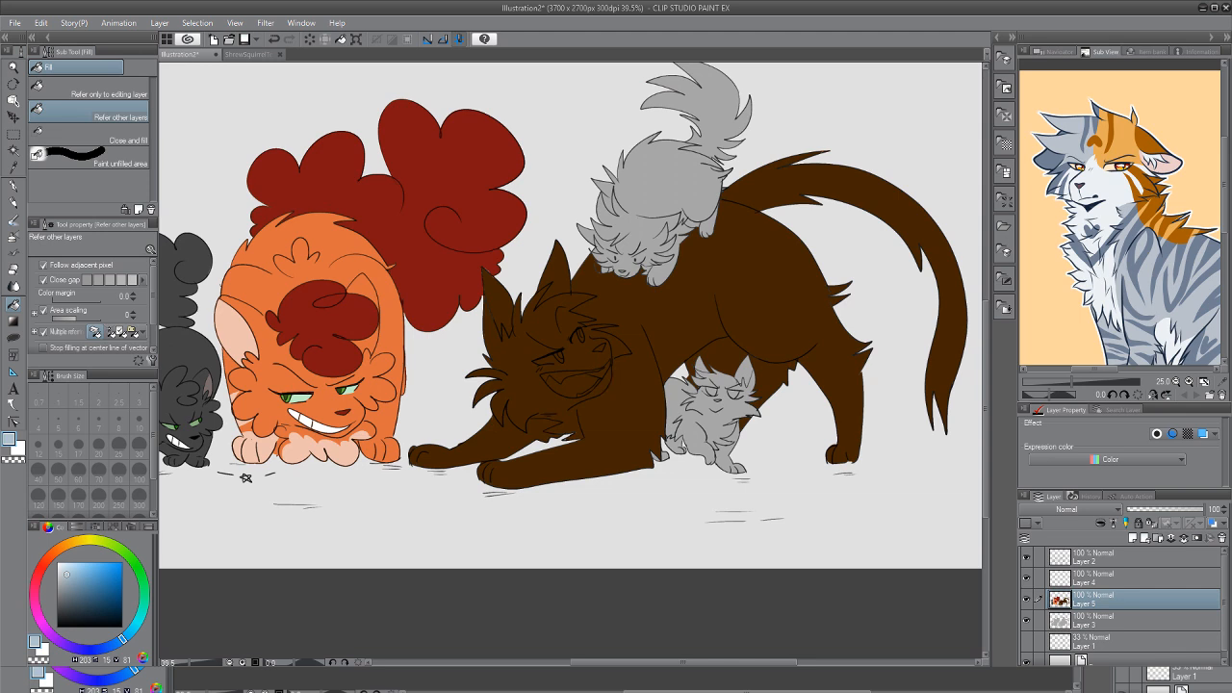
{"action": "left_click", "coordinate": [682, 409]}
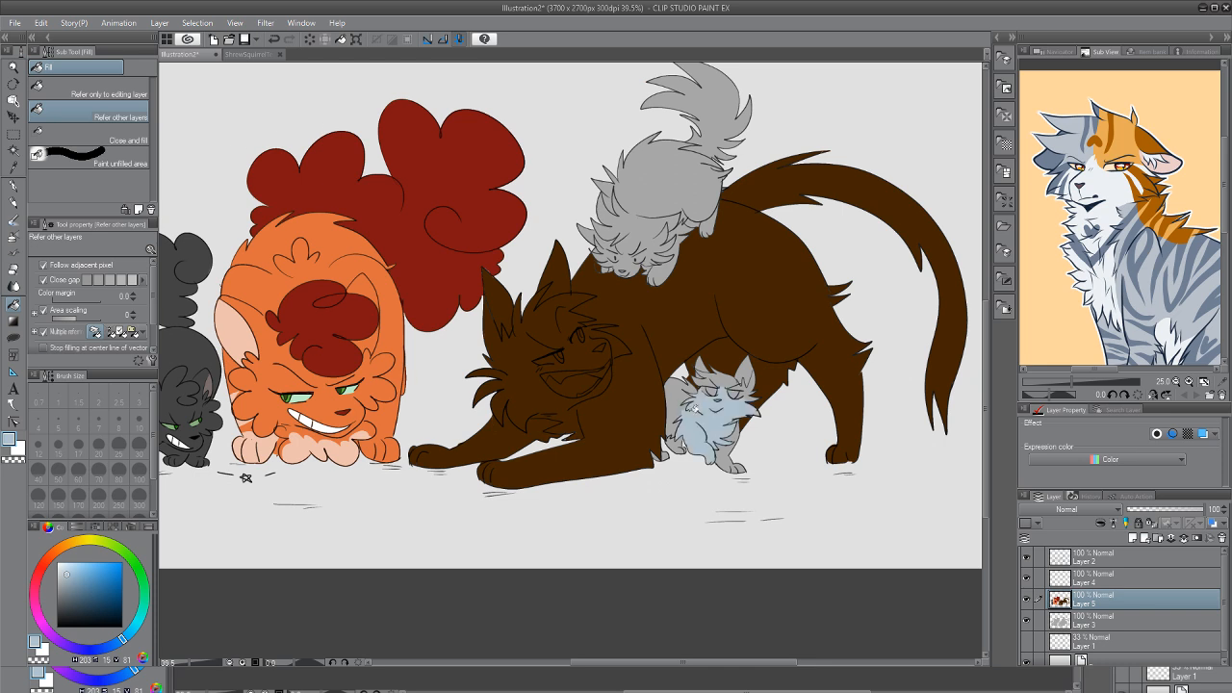
{"action": "left_click", "coordinate": [739, 464]}
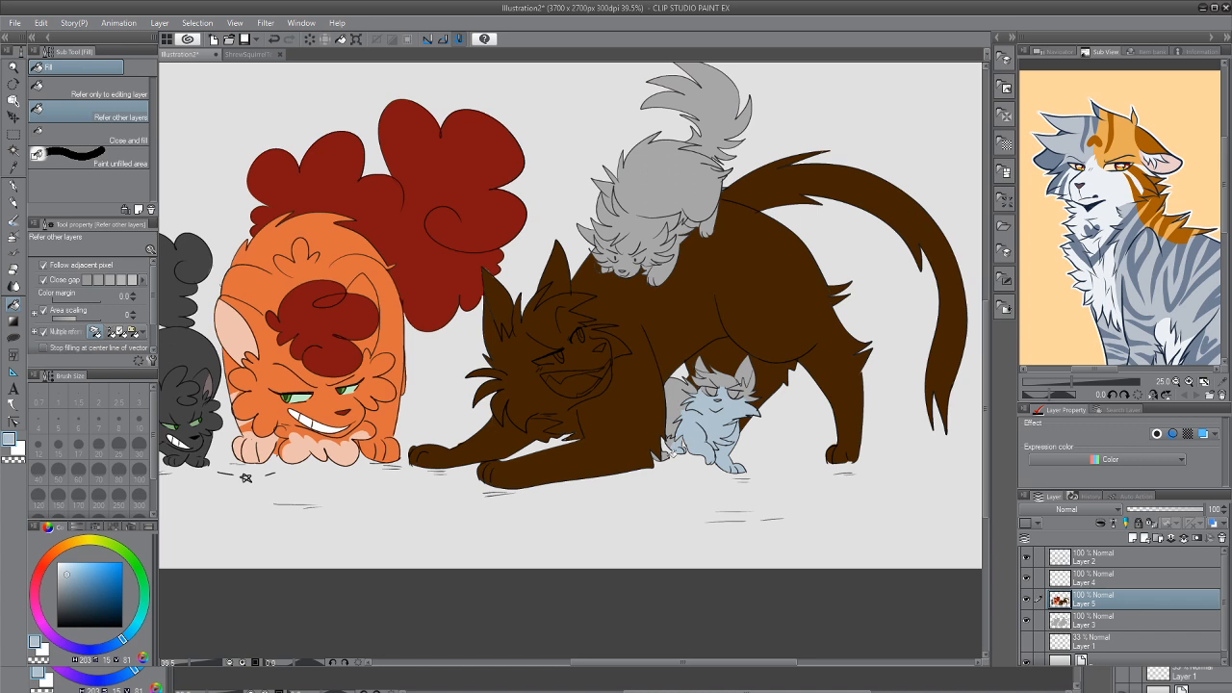
{"action": "left_click", "coordinate": [662, 454]}
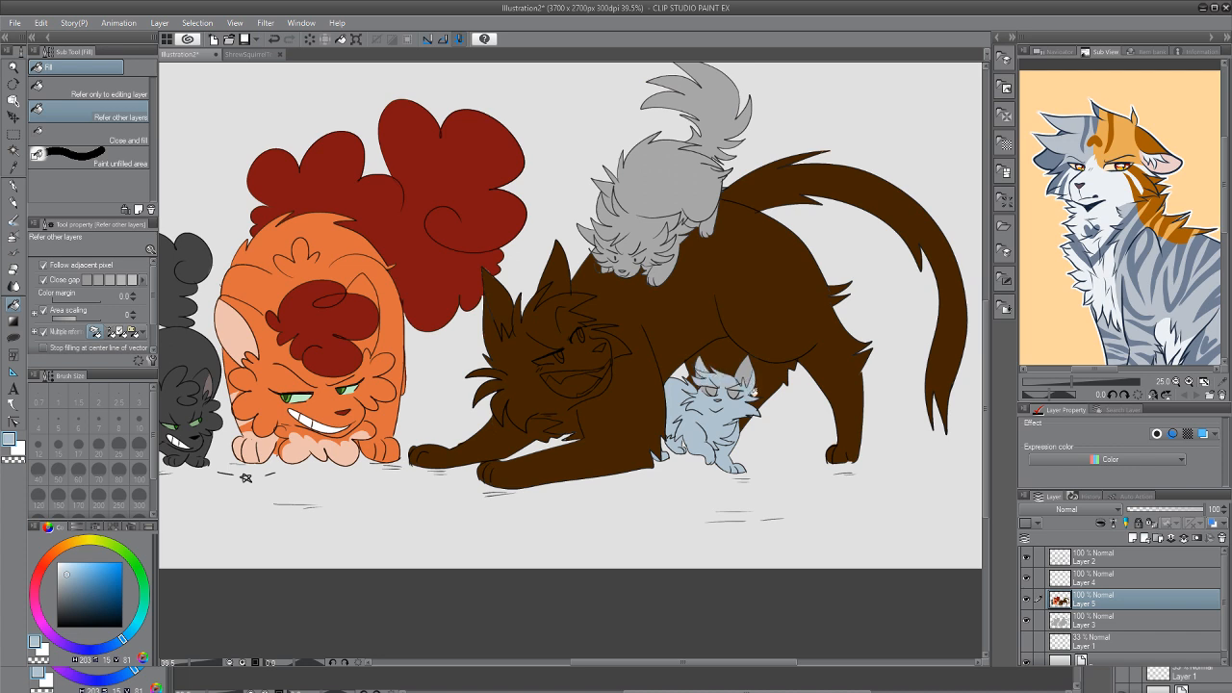
{"action": "left_click", "coordinate": [747, 376]}
{"action": "key", "text": "p"}
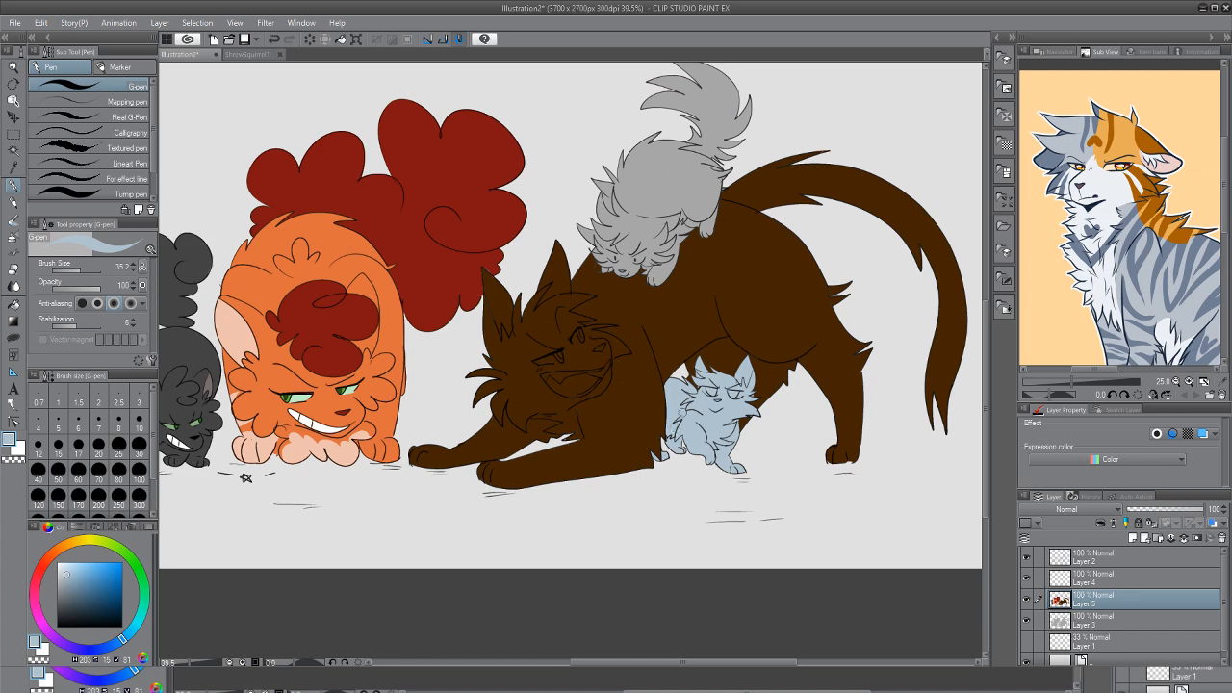
Sample the yellow-orange kitten's fur in ShrewSquirrelText.png, and fill the body, head and paws of the kitten on the crouching cat's back
{"action": "left_click", "coordinate": [258, 54]}
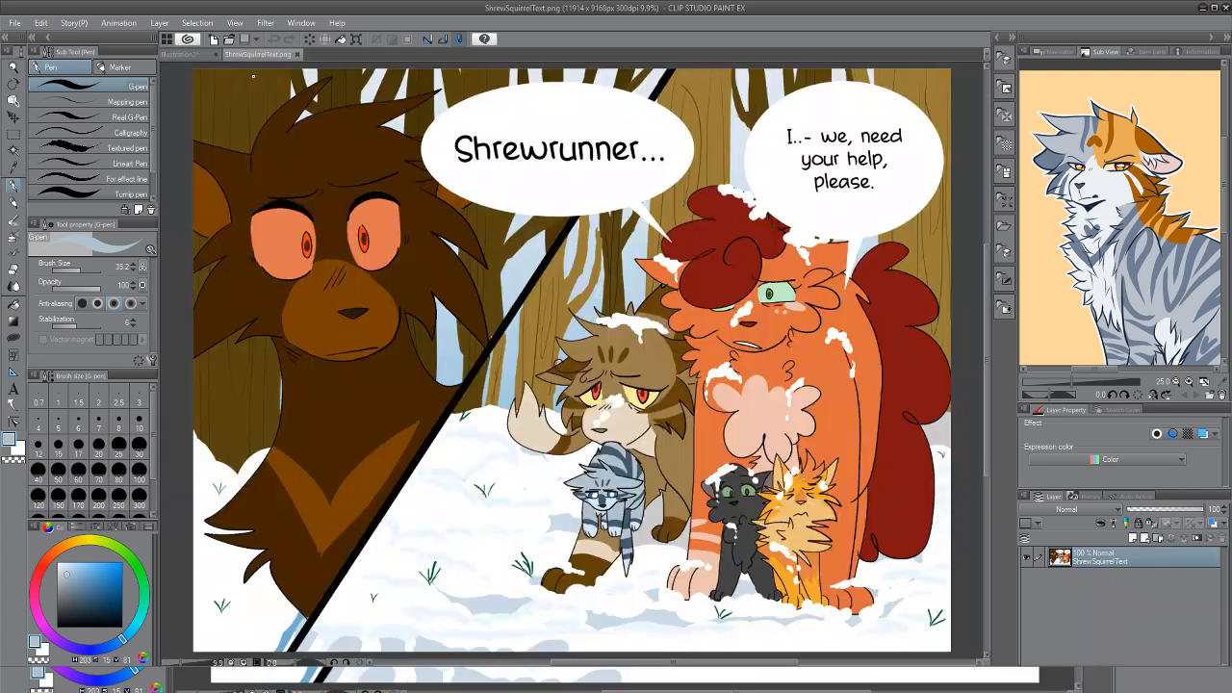
{"action": "key", "text": "i"}
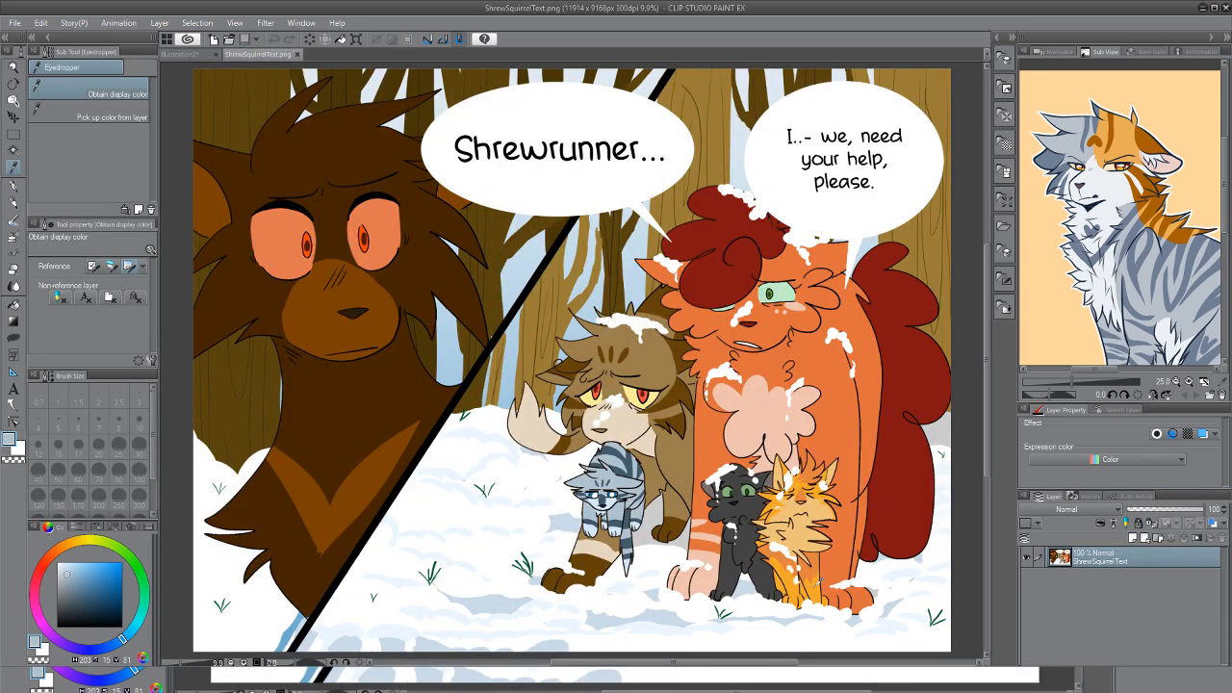
{"action": "left_click", "coordinate": [183, 54]}
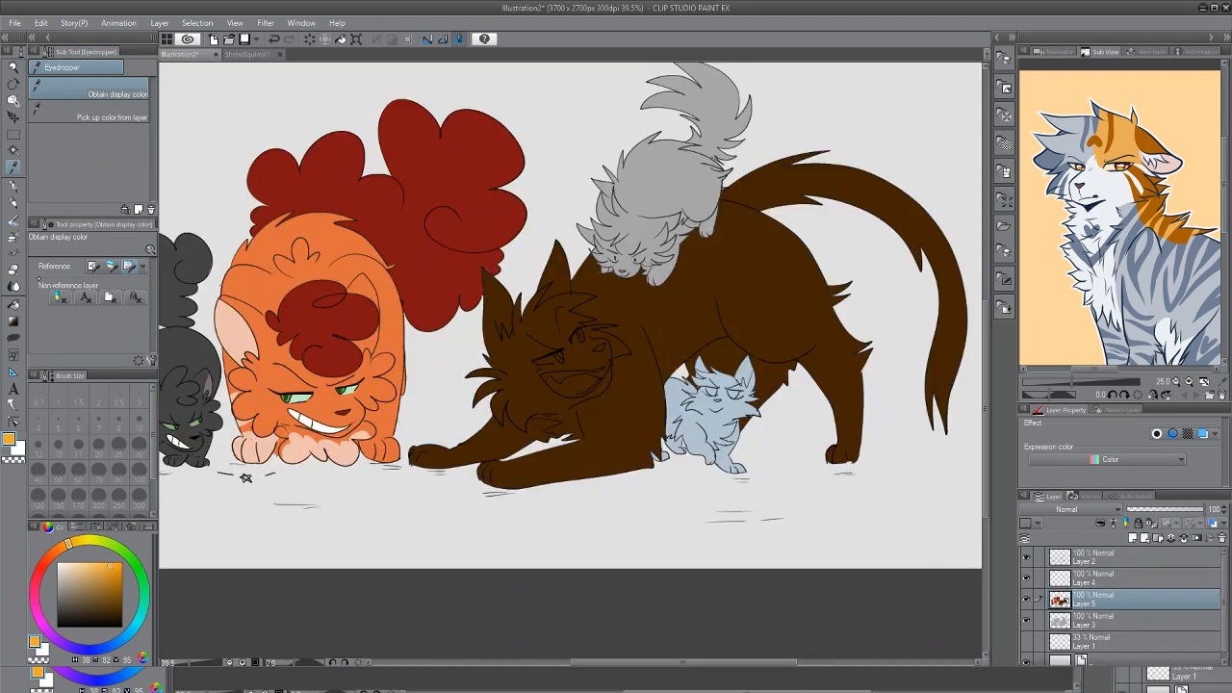
{"action": "key", "text": "g"}
{"action": "left_click", "coordinate": [642, 231]}
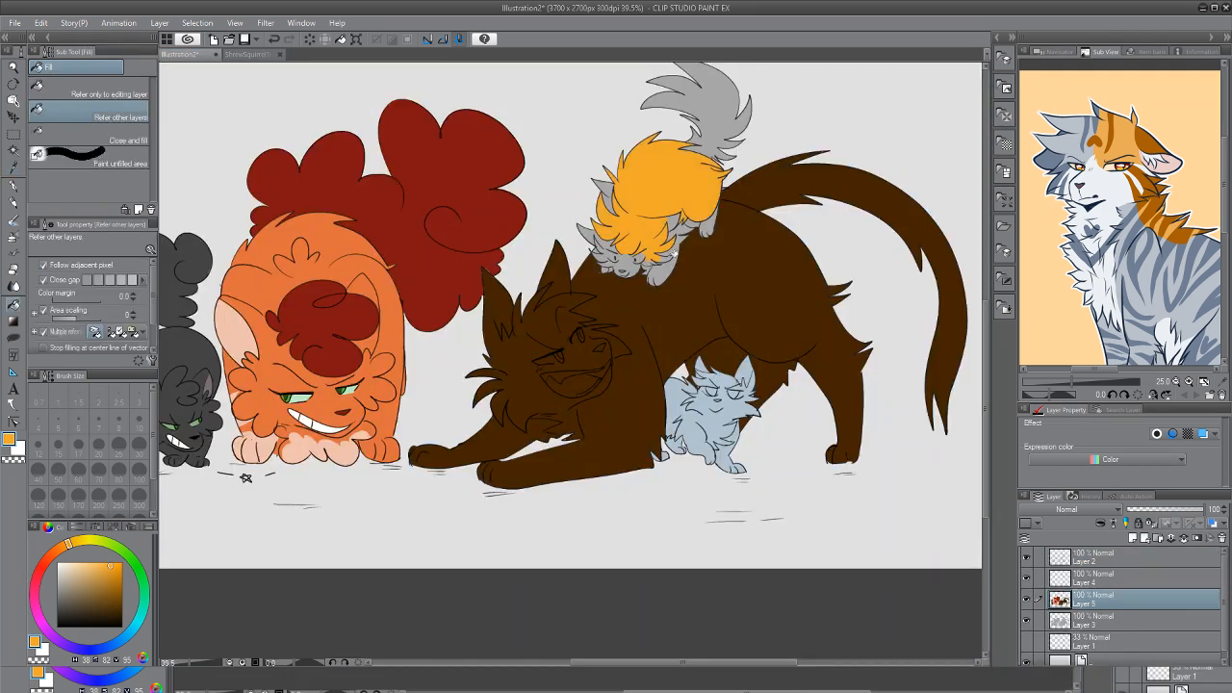
{"action": "left_click", "coordinate": [656, 269]}
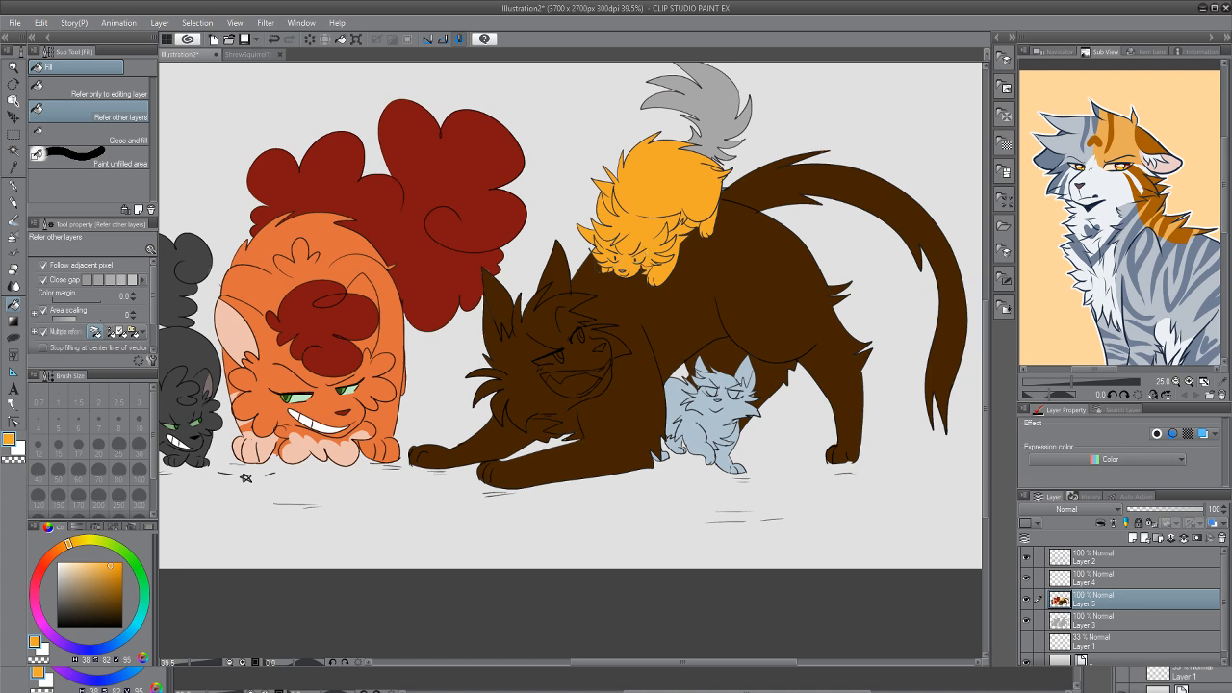
{"action": "key", "text": "p"}
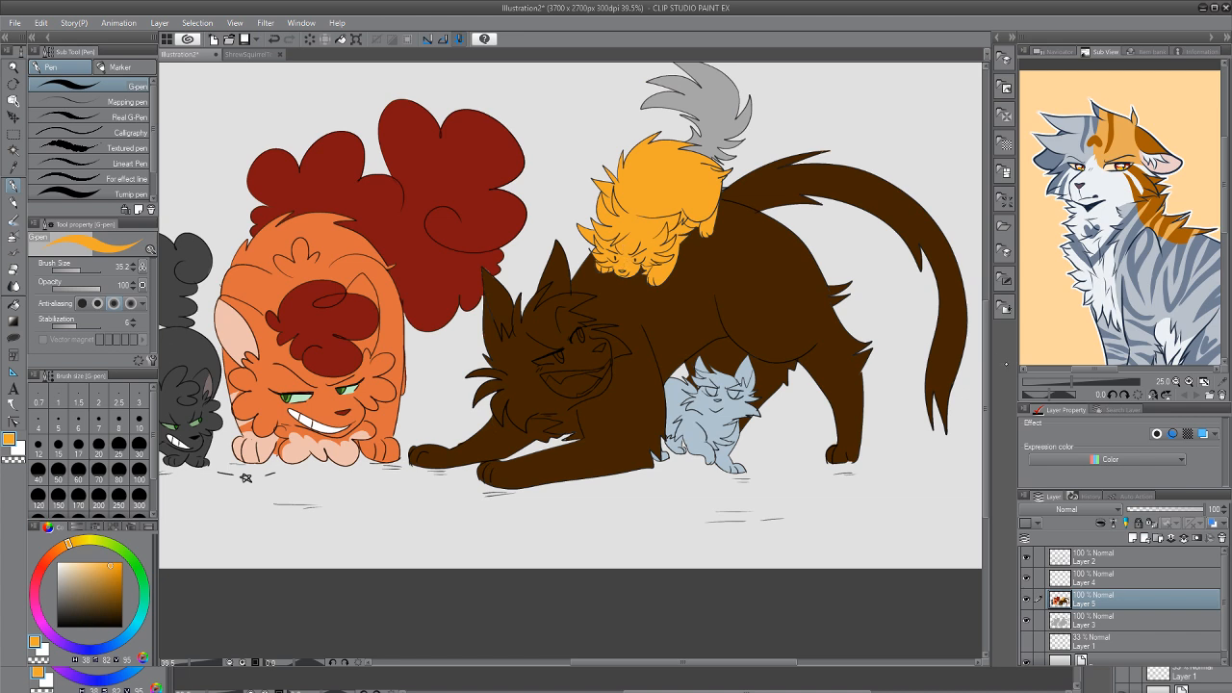
Fill the fluffy tail of the kitten on the crouching cat's back with the same yellow-orange
{"action": "scroll", "coordinate": [942, 289], "scroll_direction": "up", "scroll_amount": 1}
{"action": "scroll", "coordinate": [570, 327], "scroll_direction": "up", "scroll_amount": 2}
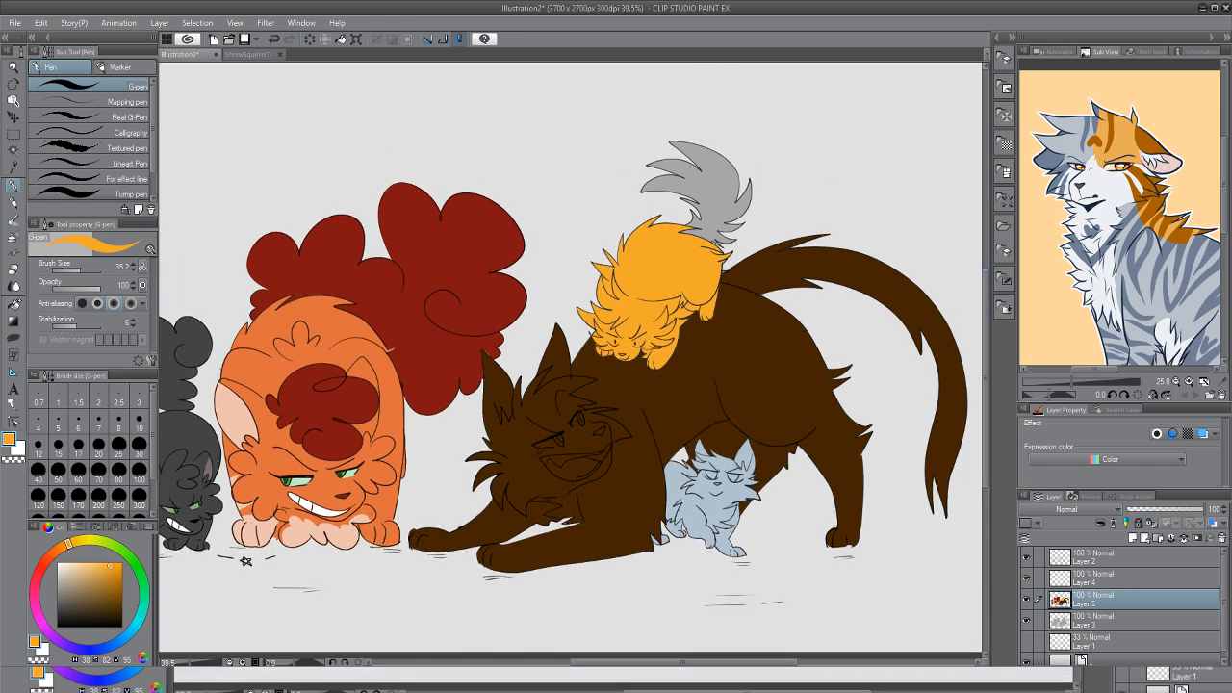
{"action": "left_click", "coordinate": [13, 302]}
{"action": "left_click", "coordinate": [719, 227]}
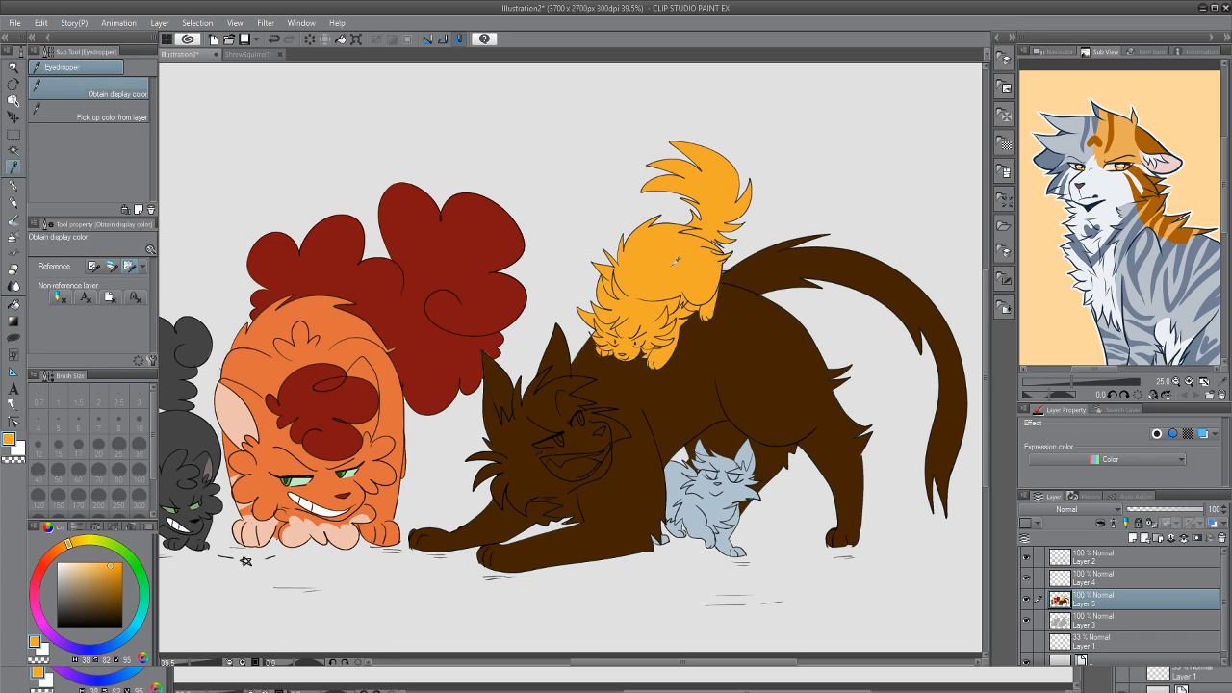
{"action": "key", "text": "p"}
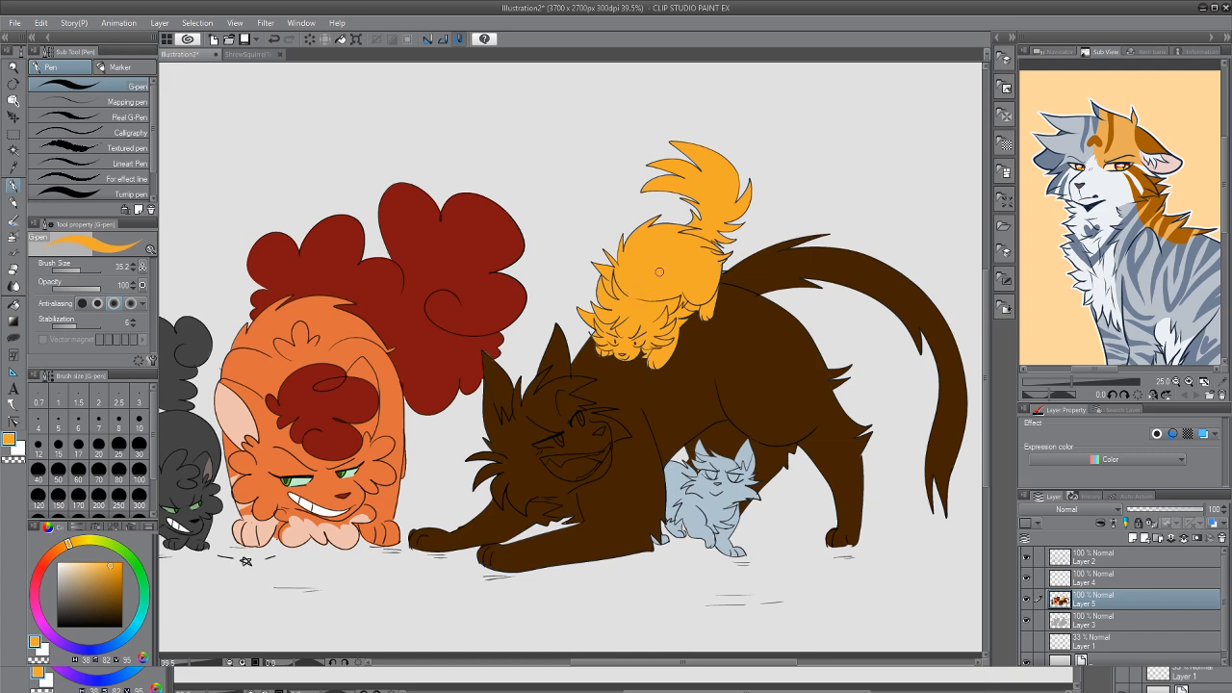
Fill the upper and lower teeth in the crouching cat's grin with white
{"action": "key", "text": "alt+space"}
{"action": "left_click", "coordinate": [624, 231]}
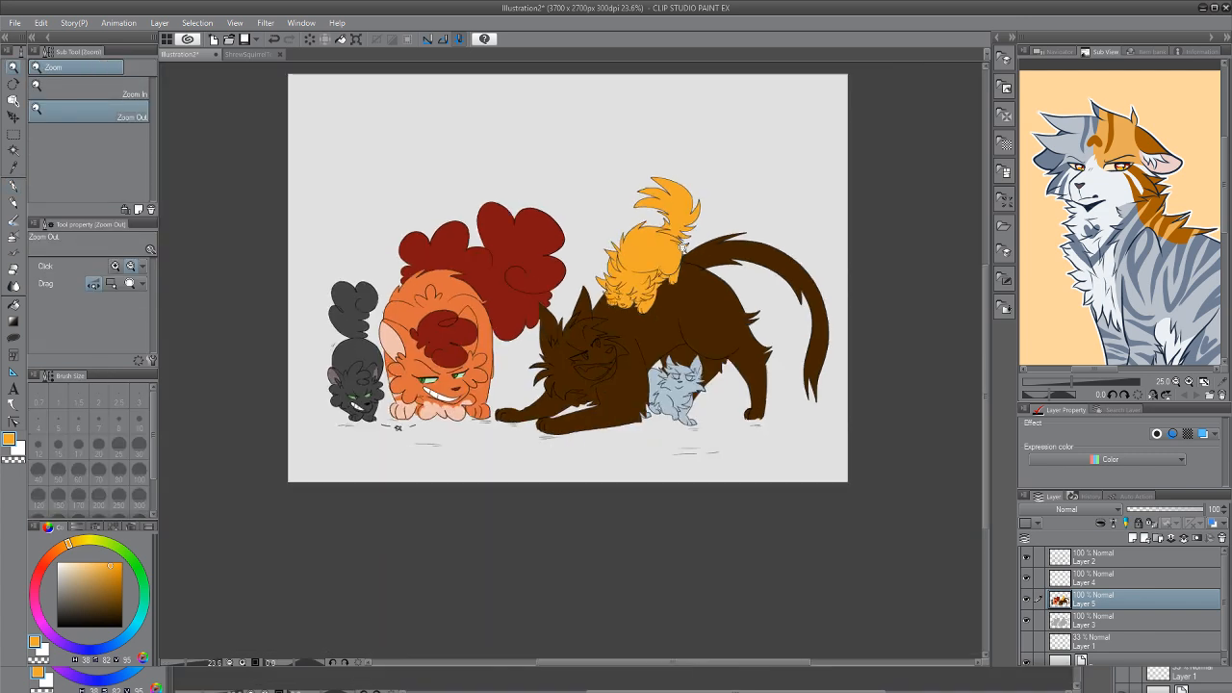
{"action": "scroll", "coordinate": [713, 272], "scroll_direction": "up", "scroll_amount": 2}
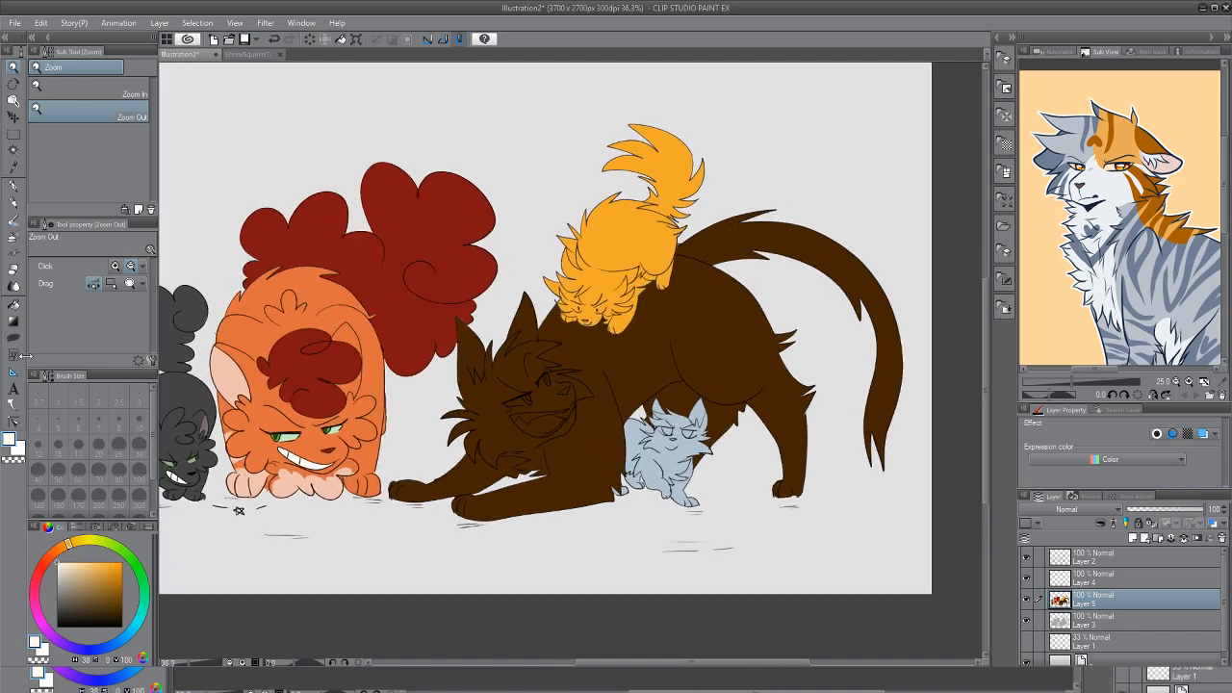
{"action": "key", "text": "g"}
{"action": "left_click", "coordinate": [535, 414]}
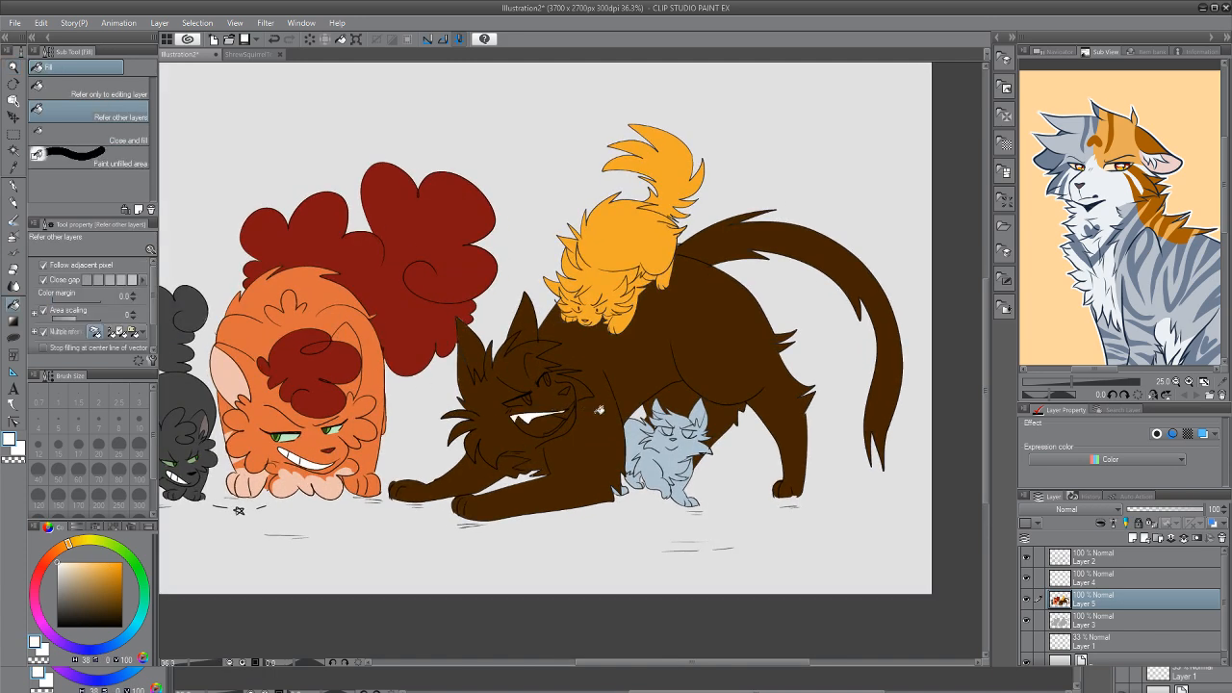
{"action": "left_click", "coordinate": [555, 429]}
Fill the inside of the crouching cat's mouth with dark red and its tongue with muted pink
{"action": "left_click", "coordinate": [35, 597]}
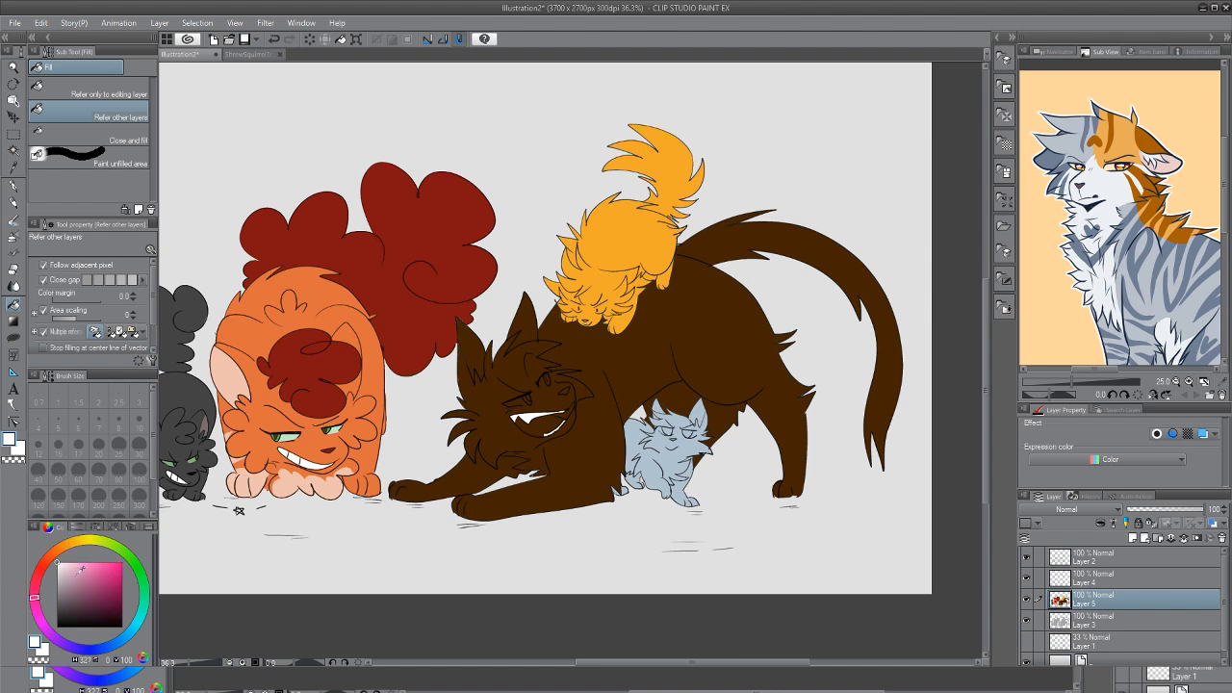
{"action": "left_click_drag", "start_coordinate": [81, 567], "coordinate": [100, 593]}
{"action": "left_click", "coordinate": [39, 572]}
{"action": "left_click", "coordinate": [90, 601]}
{"action": "left_click", "coordinate": [100, 606]}
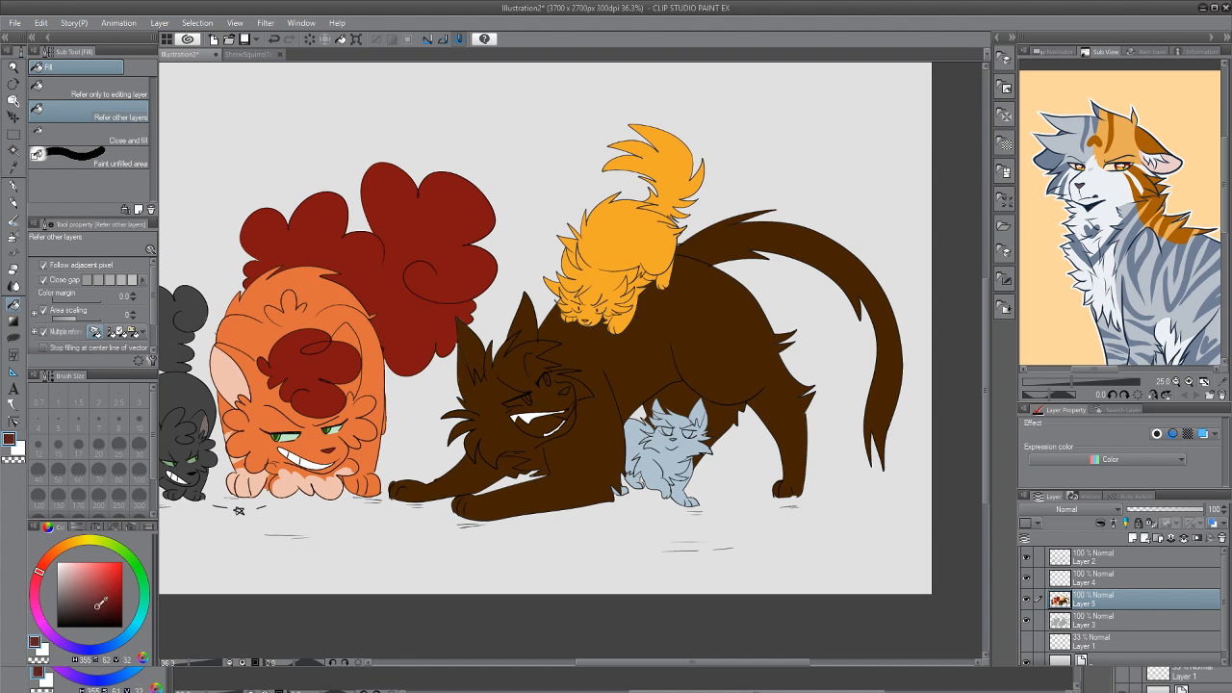
{"action": "left_click", "coordinate": [569, 412]}
{"action": "left_click_drag", "start_coordinate": [77, 569], "coordinate": [78, 578]}
{"action": "left_click", "coordinate": [543, 425]}
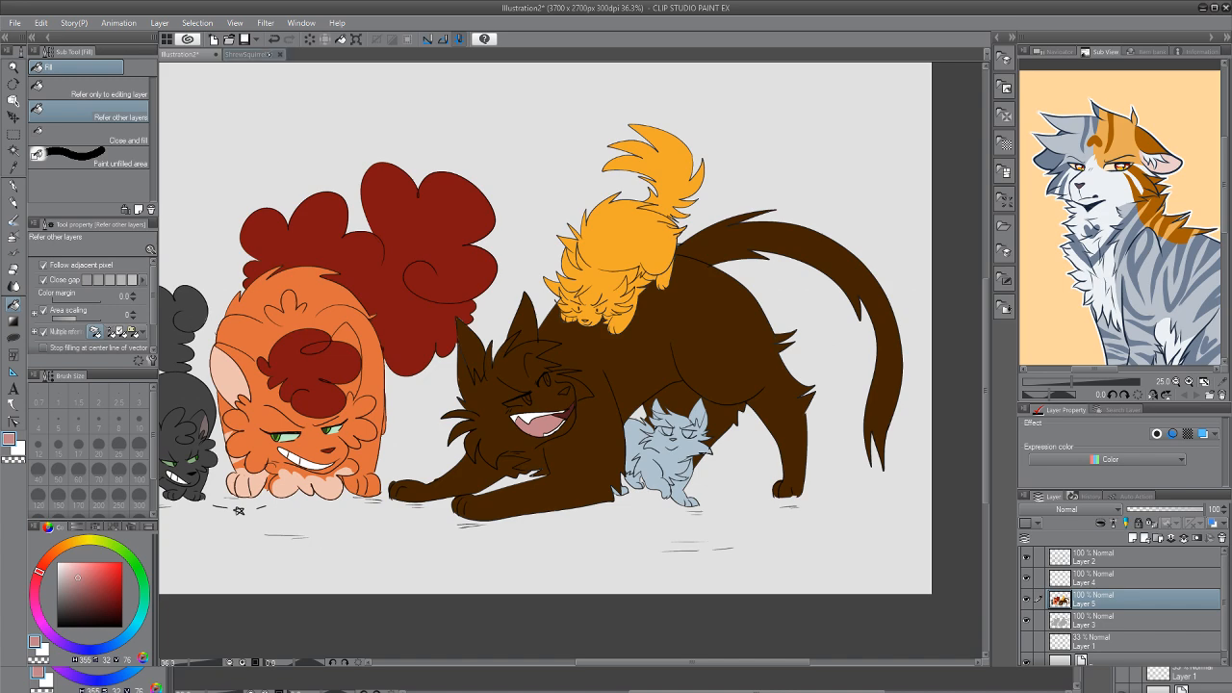
Sample the brown cat's salmon eye colour in ShrewSquirrelText.png, and paint both eyes of the crouching cat with the G-pen
{"action": "left_click", "coordinate": [248, 55]}
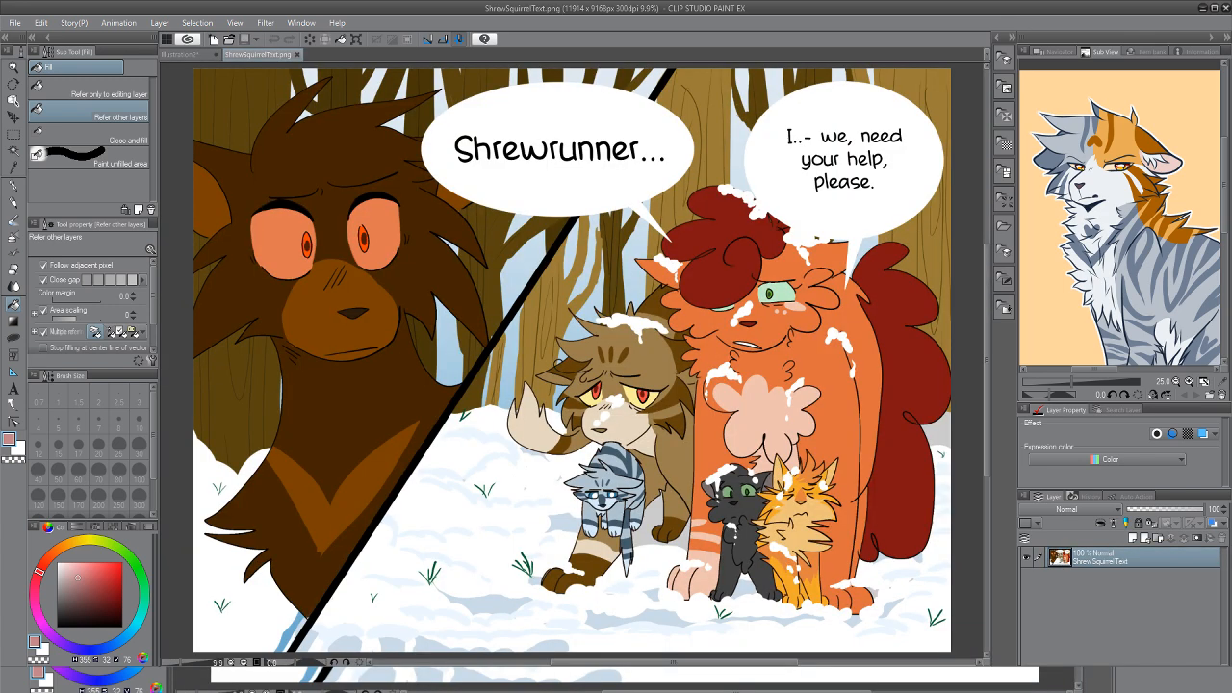
{"action": "left_click", "coordinate": [14, 167]}
{"action": "left_click", "coordinate": [277, 236]}
{"action": "left_click", "coordinate": [182, 55]}
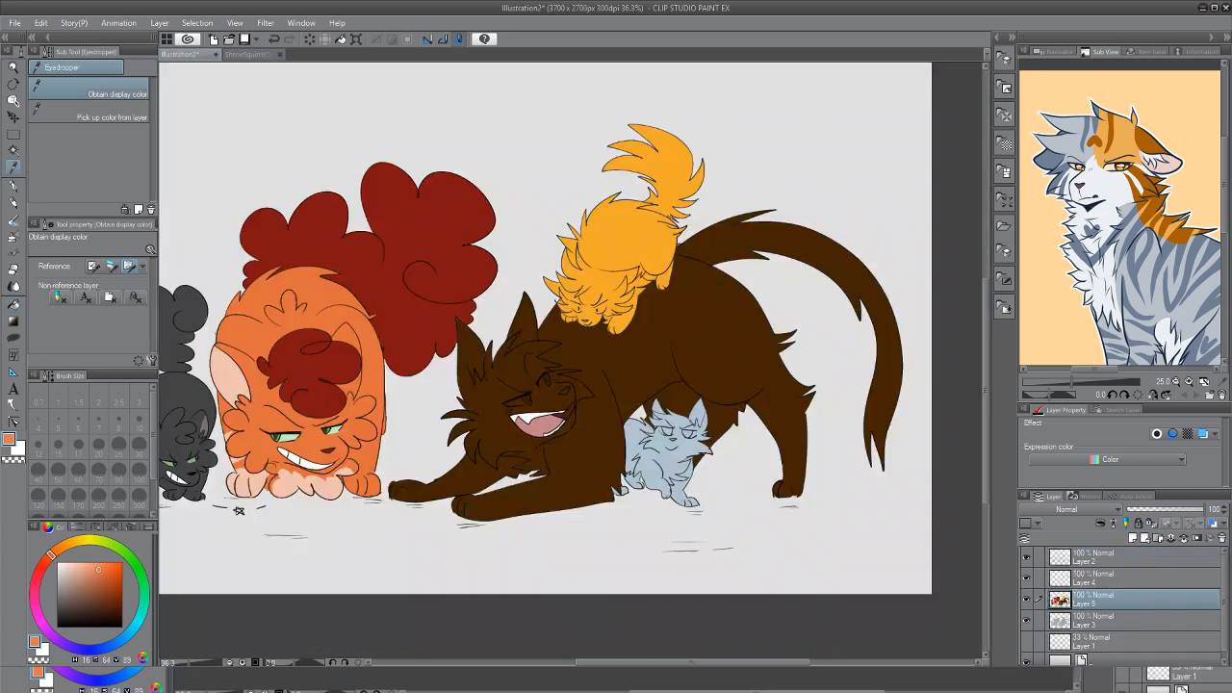
{"action": "key", "text": "p"}
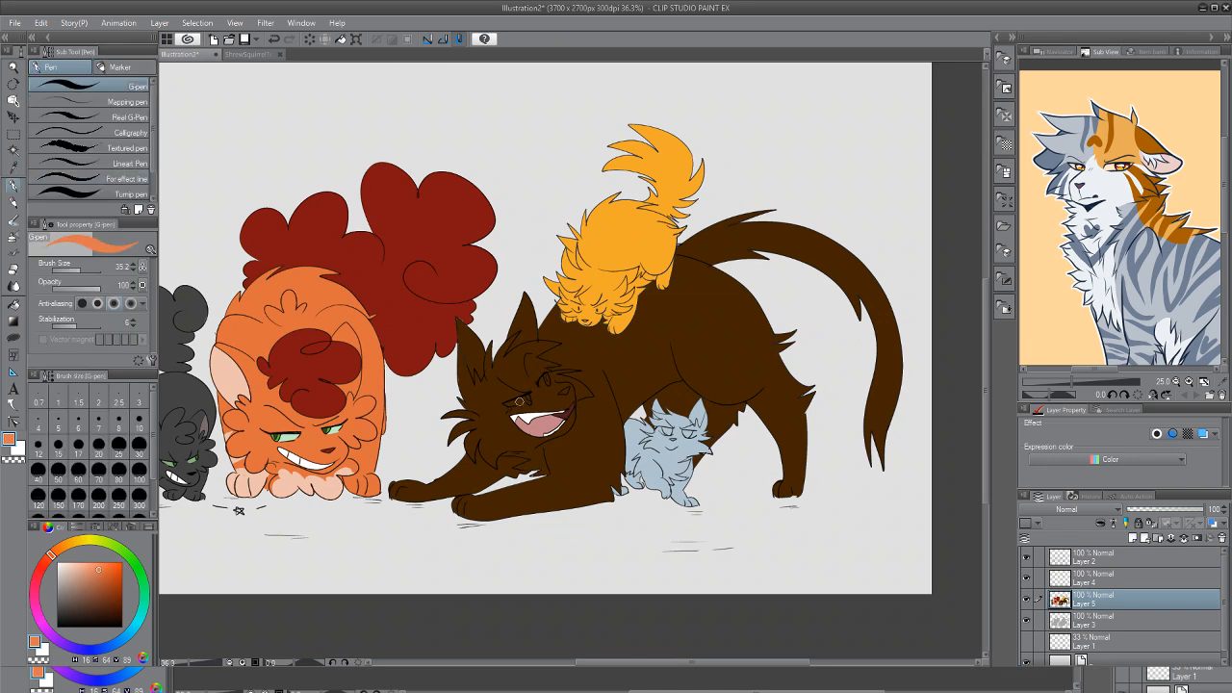
{"action": "mouse_move", "coordinate": [520, 400]}
{"action": "left_mouse_down"}
{"action": "mouse_move", "coordinate": [508, 403]}
{"action": "mouse_move", "coordinate": [527, 397]}
{"action": "left_mouse_up"}
{"action": "left_click_drag", "start_coordinate": [541, 380], "coordinate": [545, 385]}
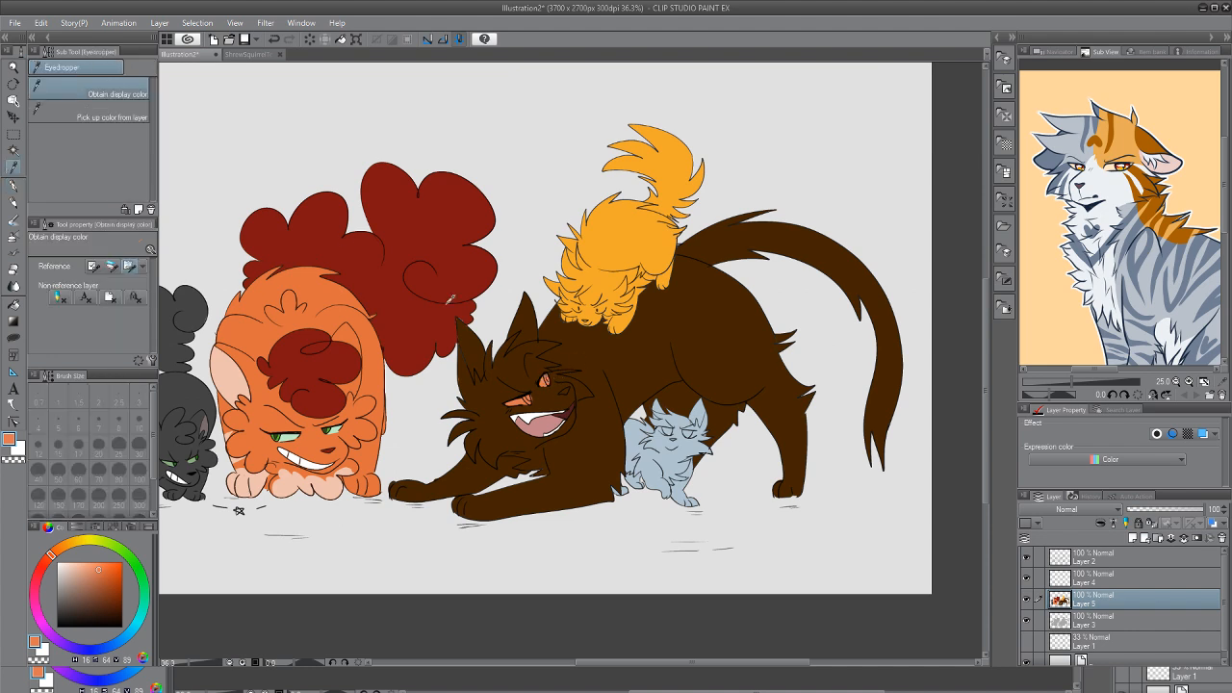
Touch up the salmon base of both eyes on the crouching cat out to the eye outlines
{"action": "left_click", "coordinate": [549, 388], "text": "alt"}
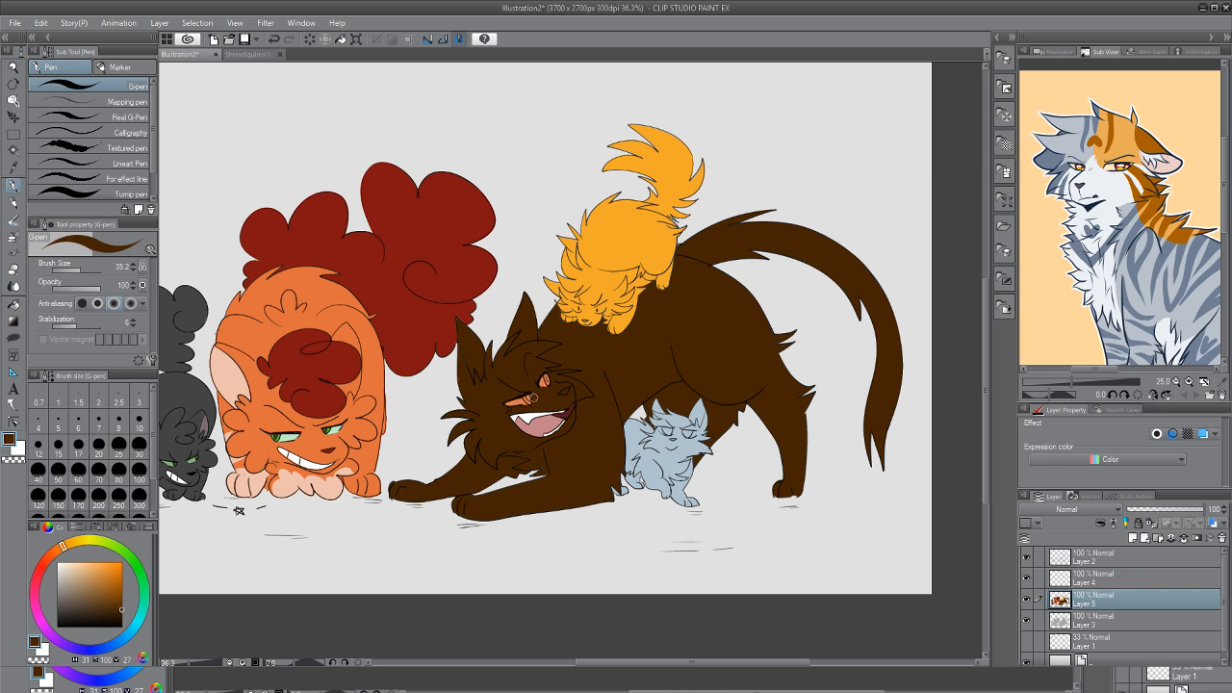
{"action": "key", "text": "ctrl+alt+space"}
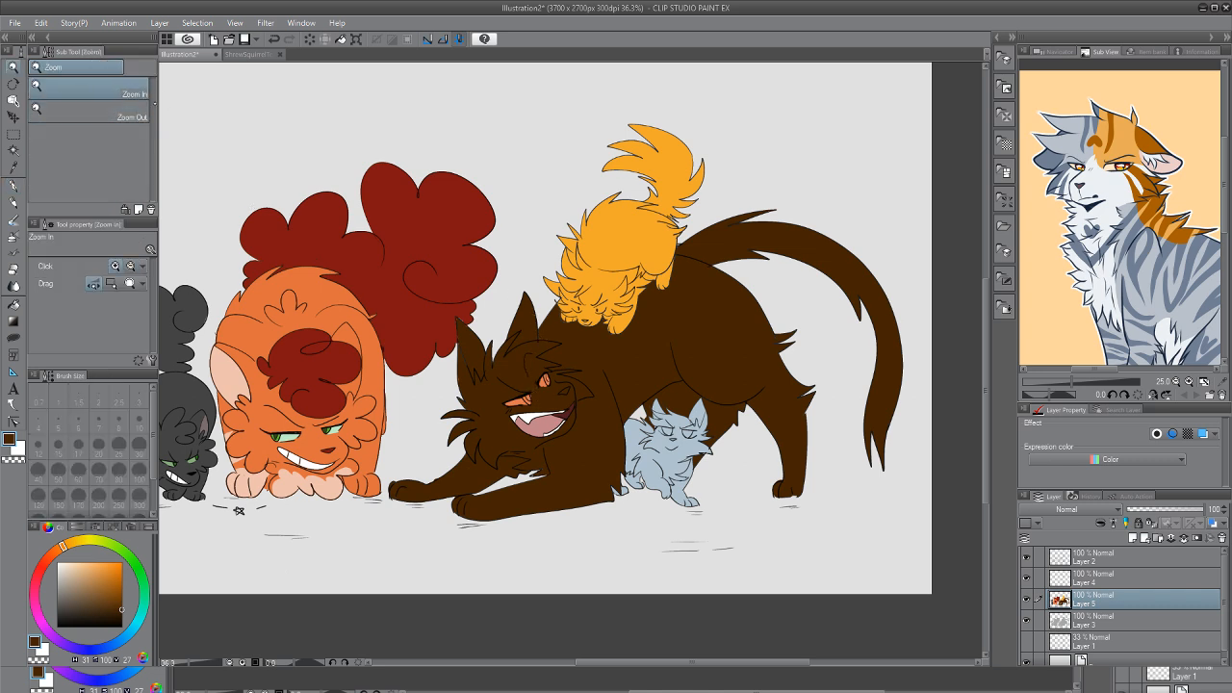
{"action": "left_click", "coordinate": [542, 398]}
{"action": "left_click", "coordinate": [558, 393]}
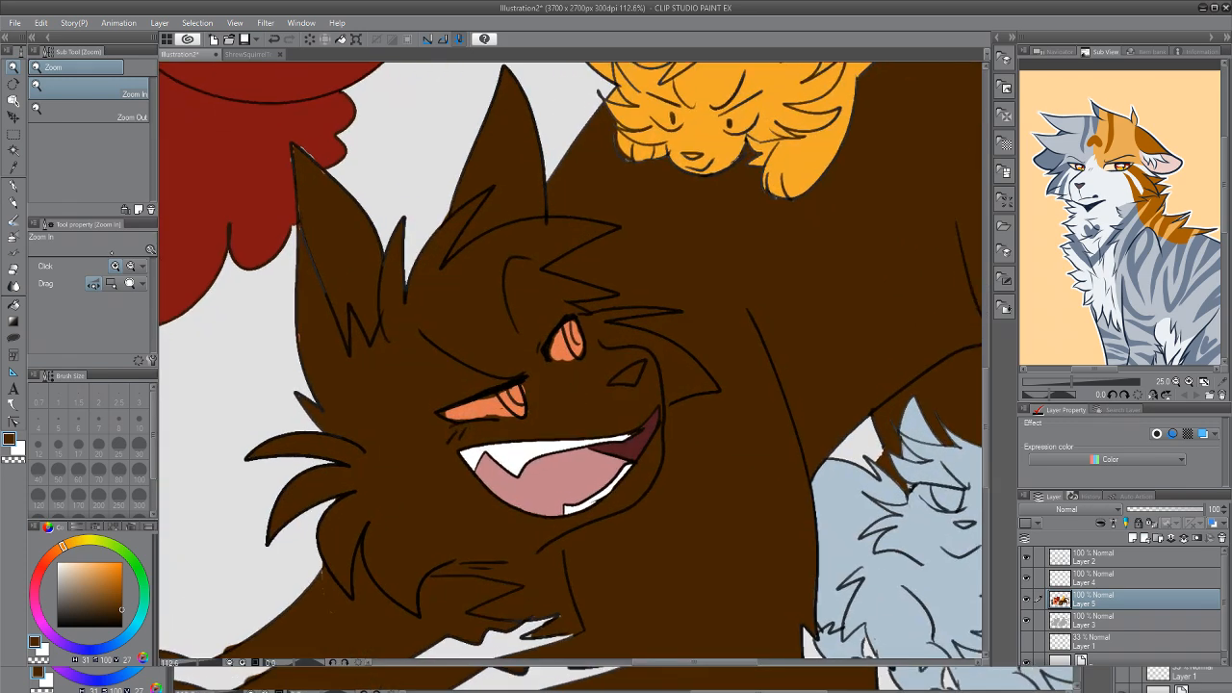
{"action": "key", "text": "i"}
{"action": "left_click", "coordinate": [497, 396]}
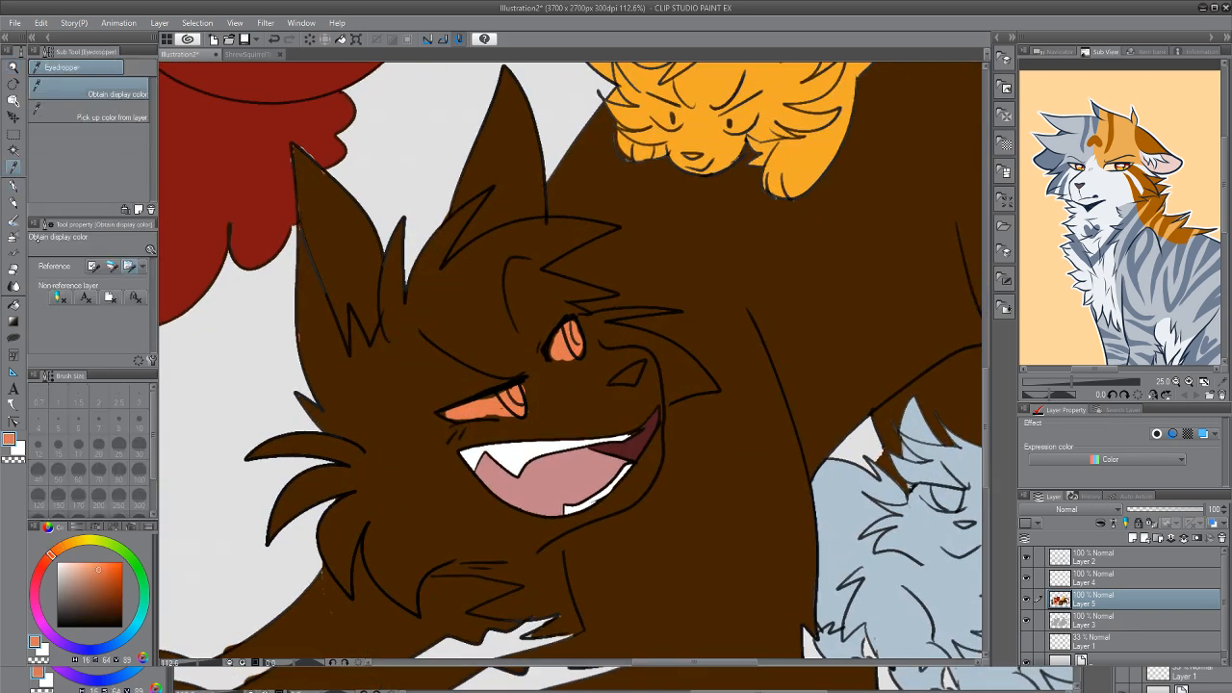
{"action": "key", "text": "p"}
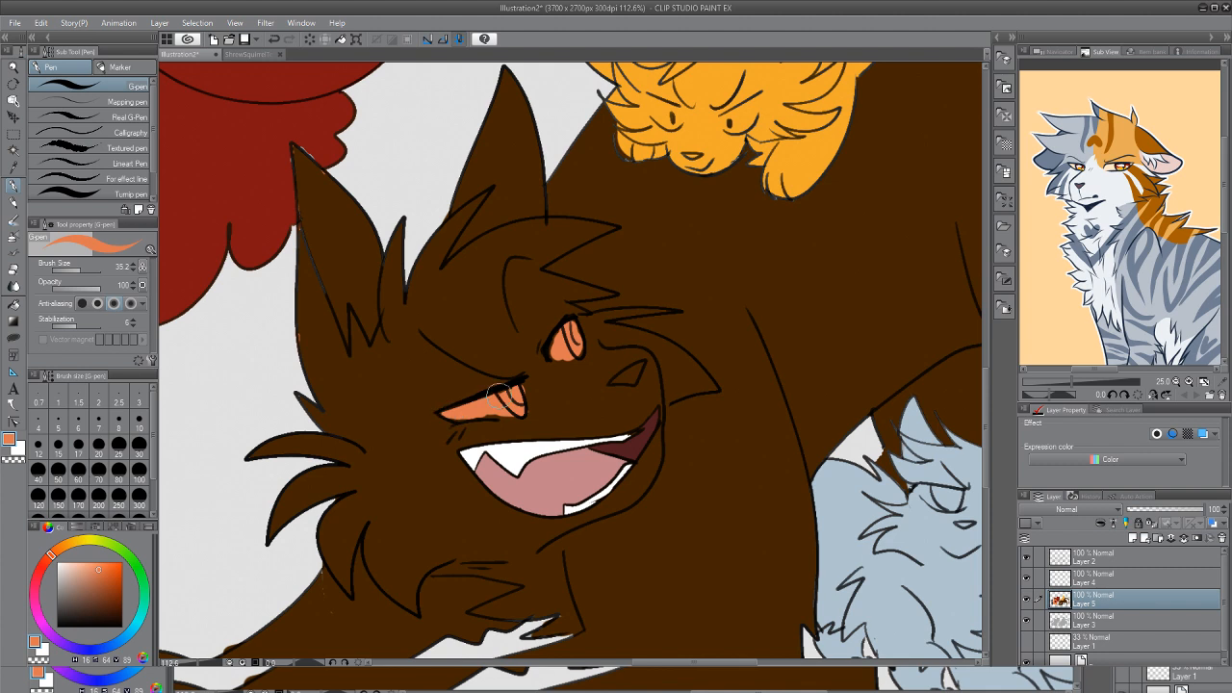
{"action": "mouse_move", "coordinate": [500, 387]}
{"action": "left_mouse_down"}
{"action": "mouse_move", "coordinate": [525, 380]}
{"action": "mouse_move", "coordinate": [529, 405]}
{"action": "mouse_move", "coordinate": [485, 420]}
{"action": "left_mouse_up"}
{"action": "mouse_move", "coordinate": [539, 358]}
{"action": "left_mouse_down"}
{"action": "mouse_move", "coordinate": [563, 356]}
{"action": "mouse_move", "coordinate": [575, 337]}
{"action": "mouse_move", "coordinate": [570, 356]}
{"action": "mouse_move", "coordinate": [566, 323]}
{"action": "mouse_move", "coordinate": [577, 346]}
{"action": "mouse_move", "coordinate": [568, 358]}
{"action": "mouse_move", "coordinate": [563, 337]}
{"action": "mouse_move", "coordinate": [575, 351]}
{"action": "mouse_move", "coordinate": [590, 316]}
{"action": "left_mouse_up"}
Clean up the edges around the crouching cat's eyes with its dark brown fur colour and the salmon eye colour
{"action": "key", "text": "i"}
{"action": "left_click", "coordinate": [549, 384]}
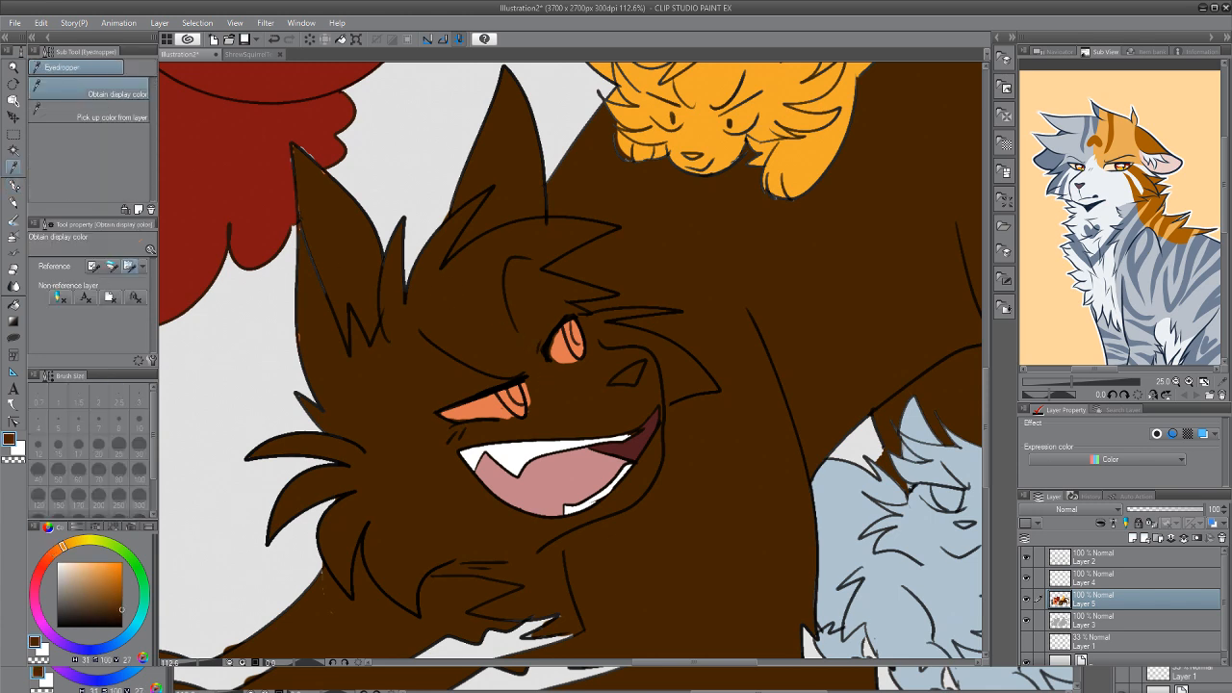
{"action": "key", "text": "p"}
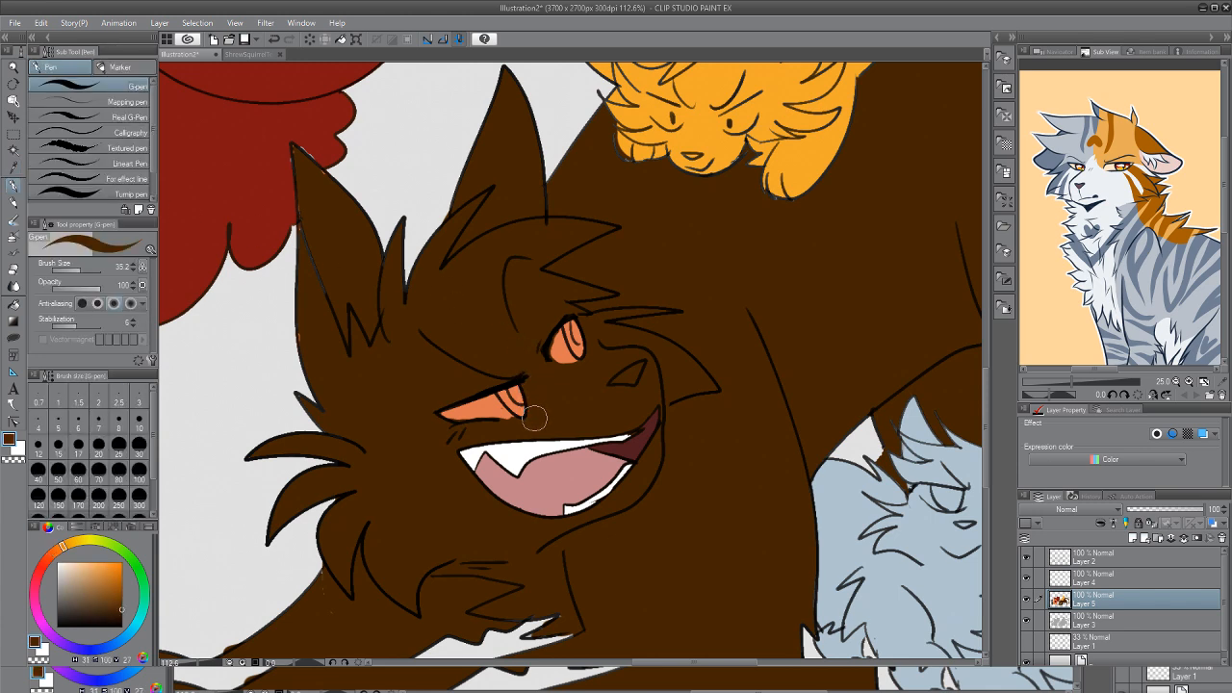
{"action": "key", "text": "i"}
{"action": "left_click", "coordinate": [475, 388]}
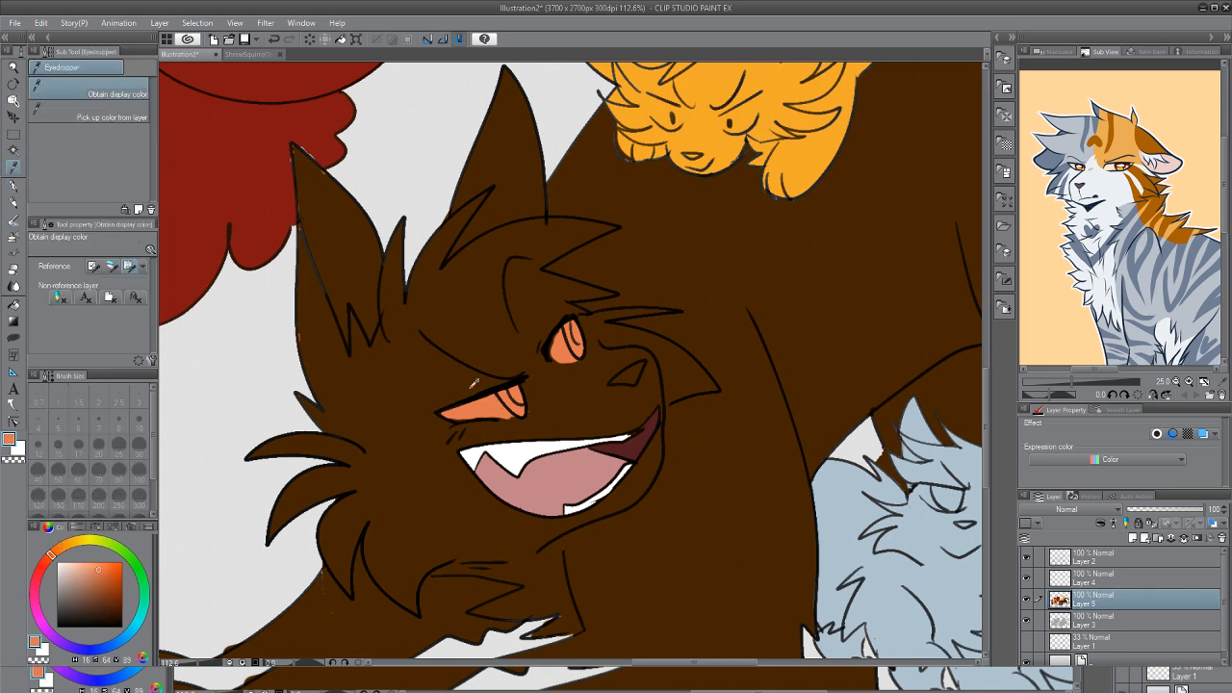
{"action": "key", "text": "p"}
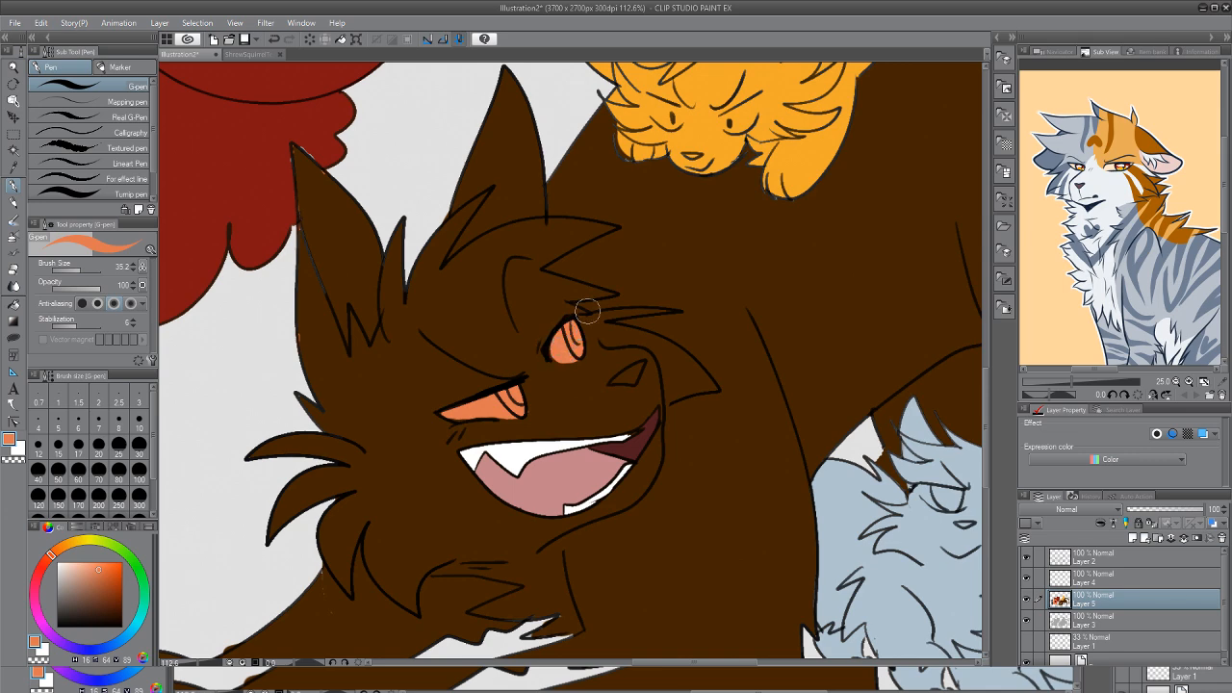
Sample the bright orange iris colour in ShrewSquirrelText.png, and paint both irises of the crouching cat with a 10.5 brush
{"action": "left_click", "coordinate": [249, 54]}
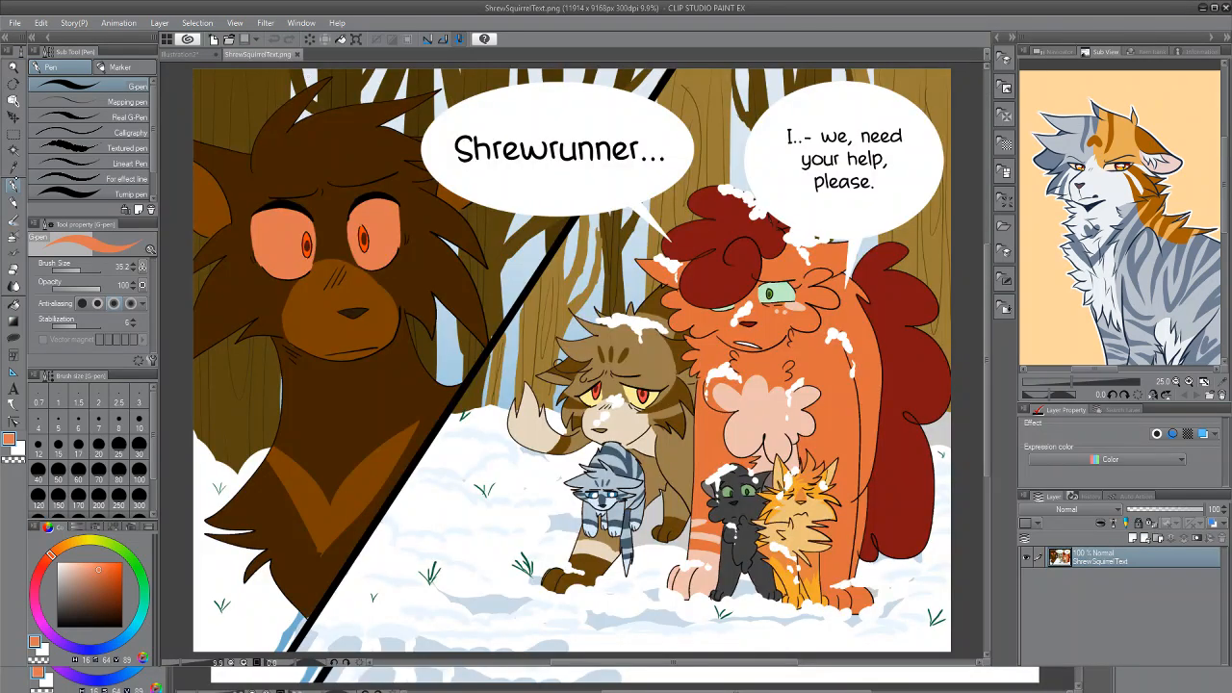
{"action": "key", "text": "i"}
{"action": "left_click", "coordinate": [312, 246]}
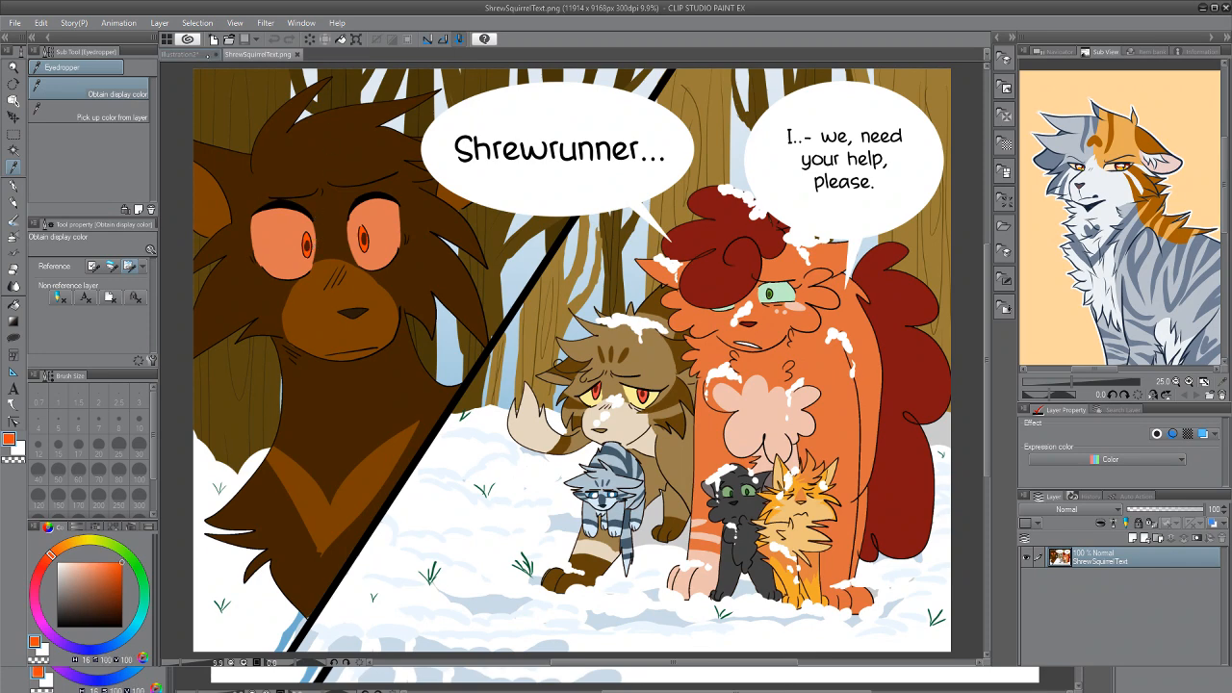
{"action": "key", "text": "ctrl+Tab"}
{"action": "key", "text": "p"}
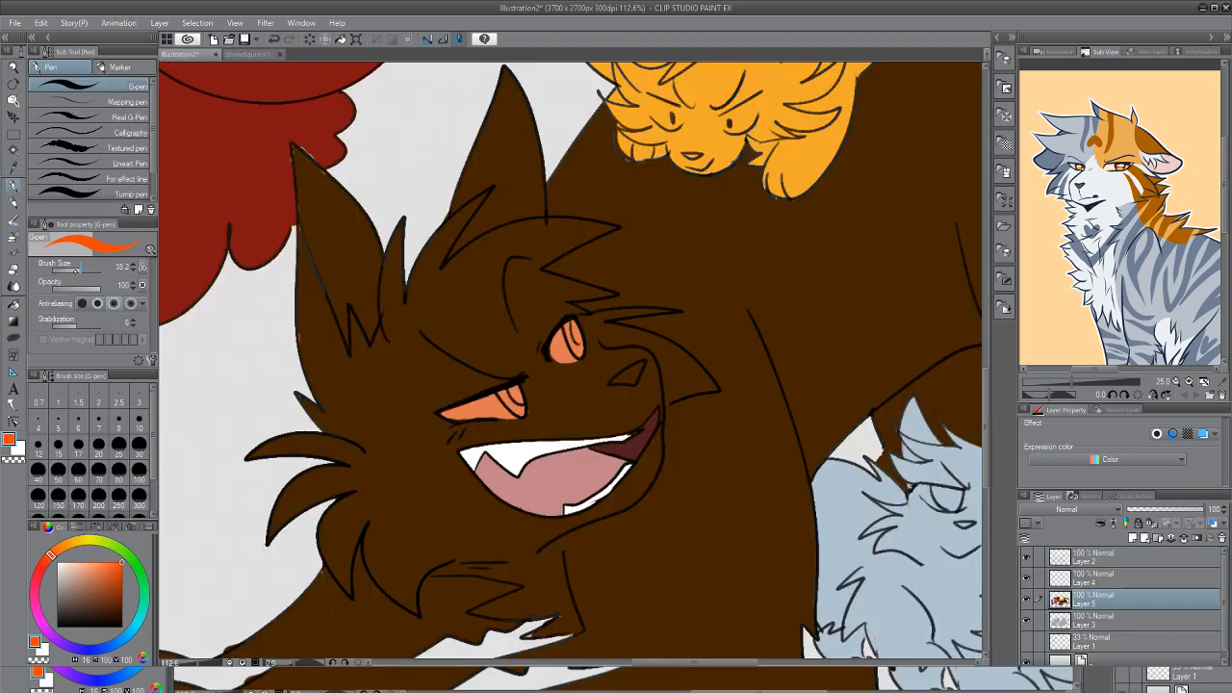
{"action": "mouse_move", "coordinate": [514, 395]}
{"action": "left_mouse_down"}
{"action": "mouse_move", "coordinate": [520, 416]}
{"action": "mouse_move", "coordinate": [523, 404]}
{"action": "mouse_move", "coordinate": [499, 393]}
{"action": "mouse_move", "coordinate": [524, 414]}
{"action": "left_mouse_up"}
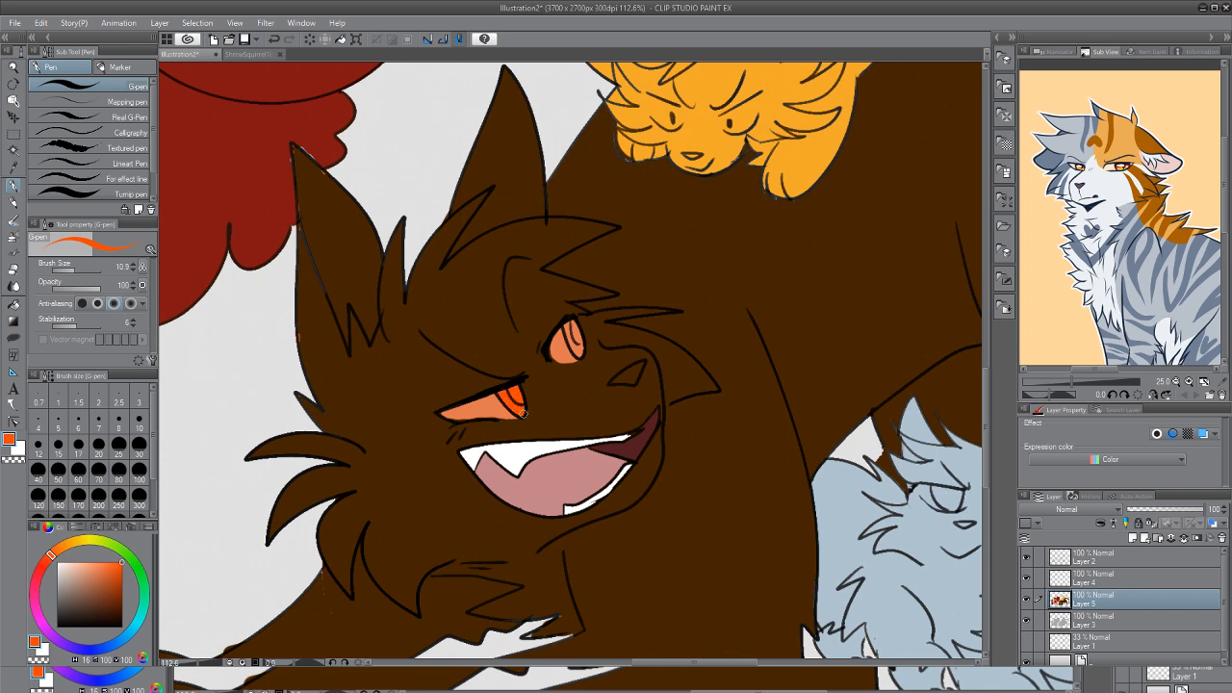
{"action": "left_click_drag", "start_coordinate": [578, 319], "coordinate": [576, 356]}
Sample the dark reddish-brown pupil in ShrewSquirrelText.png, paint the crouching cat's pupils, and tidy the eye edges with its fur brown
{"action": "left_click", "coordinate": [249, 54]}
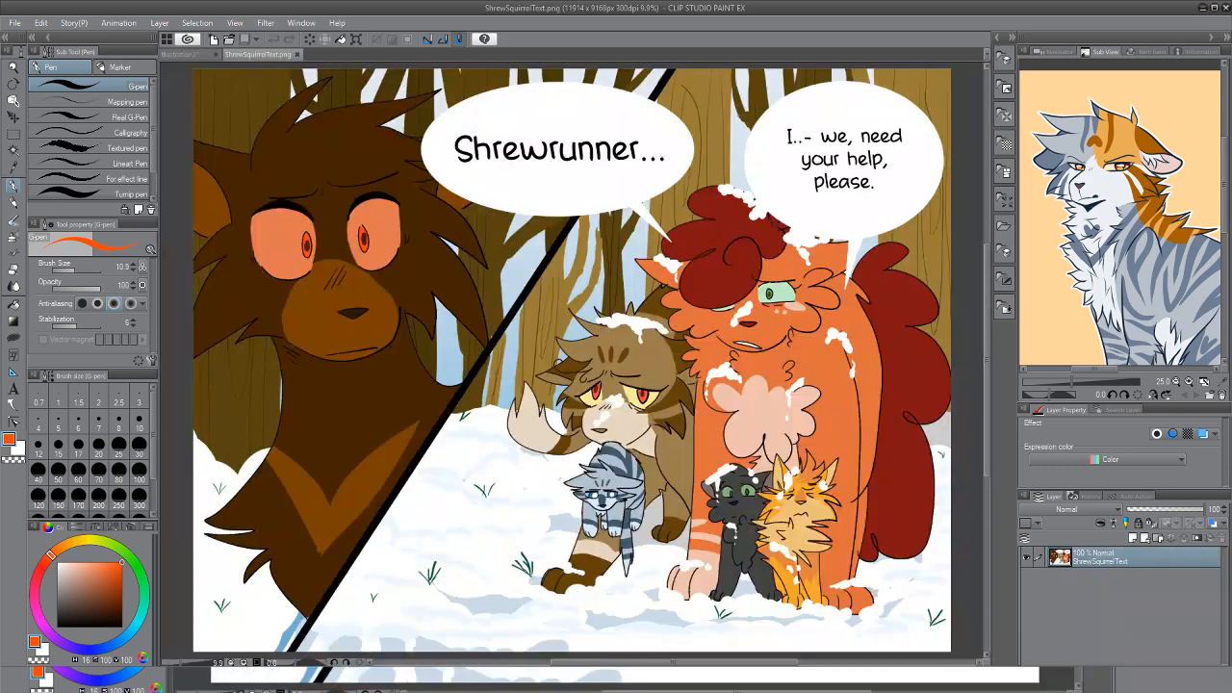
{"action": "key", "text": "i"}
{"action": "left_click", "coordinate": [313, 241]}
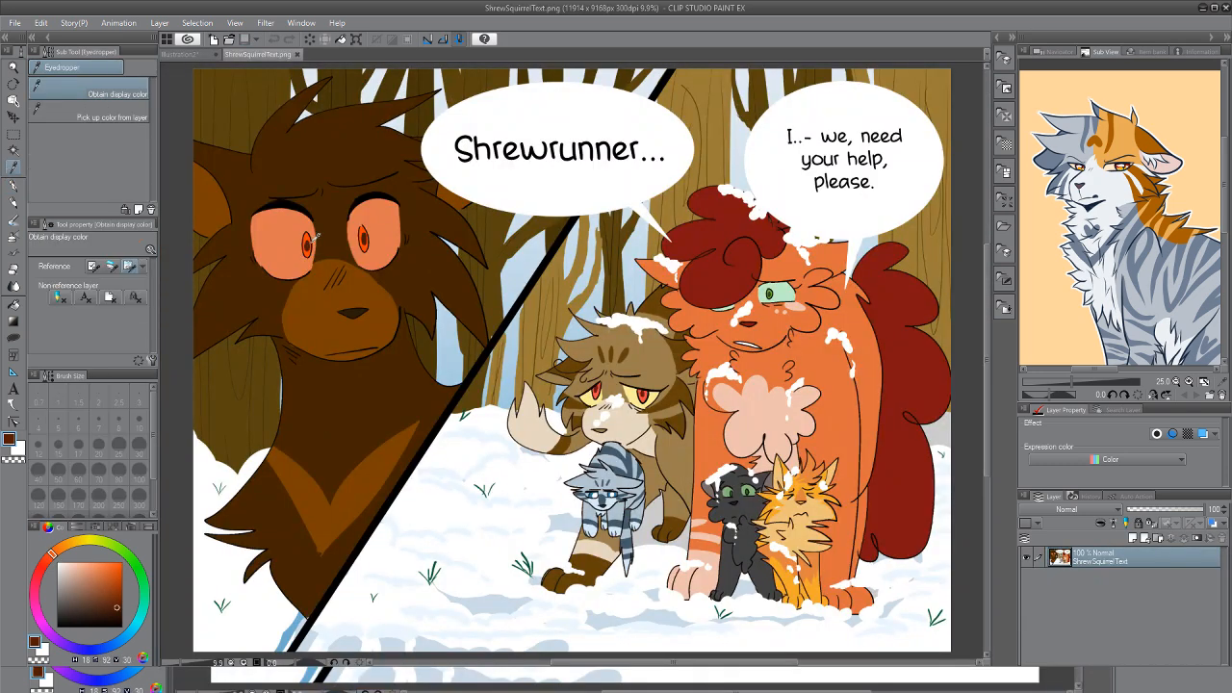
{"action": "left_click", "coordinate": [189, 55]}
{"action": "key", "text": "p"}
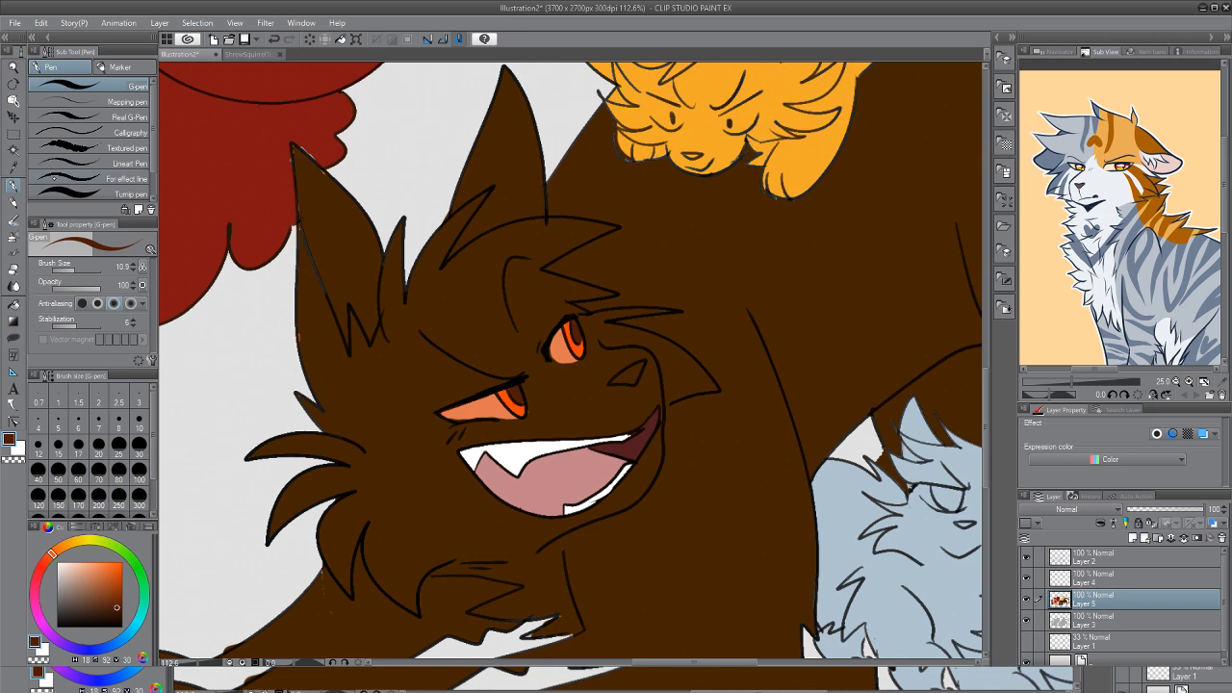
{"action": "key", "text": "i"}
{"action": "left_click", "coordinate": [545, 384]}
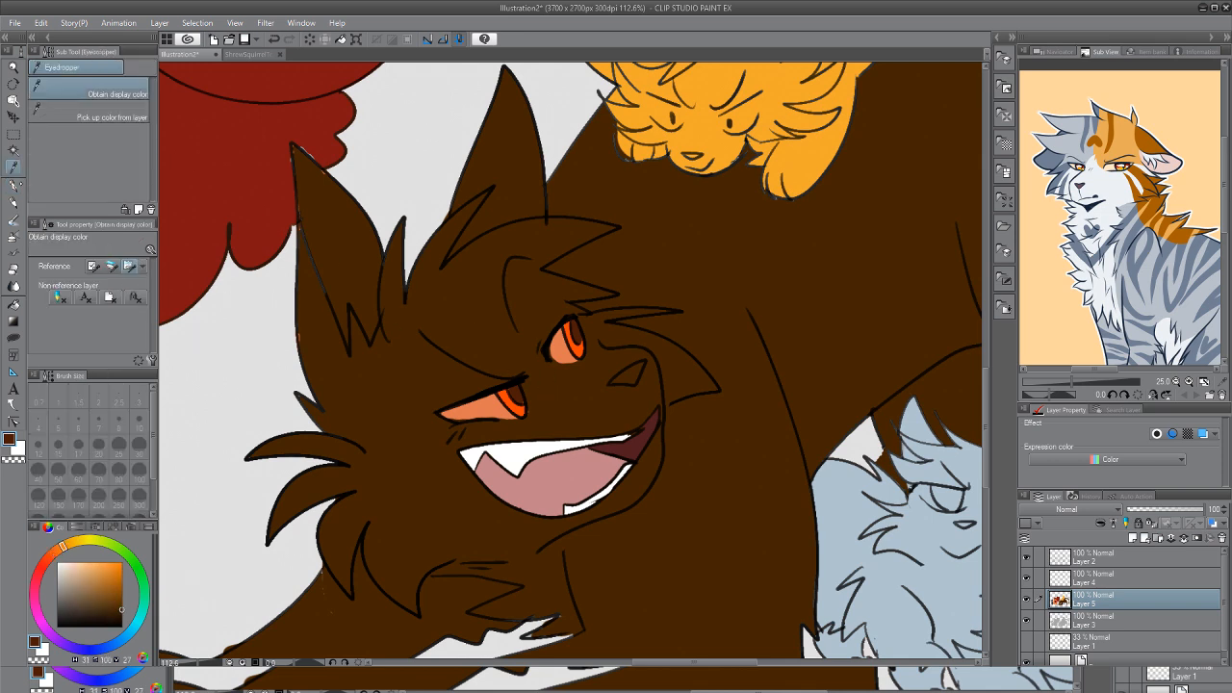
{"action": "key", "text": "p"}
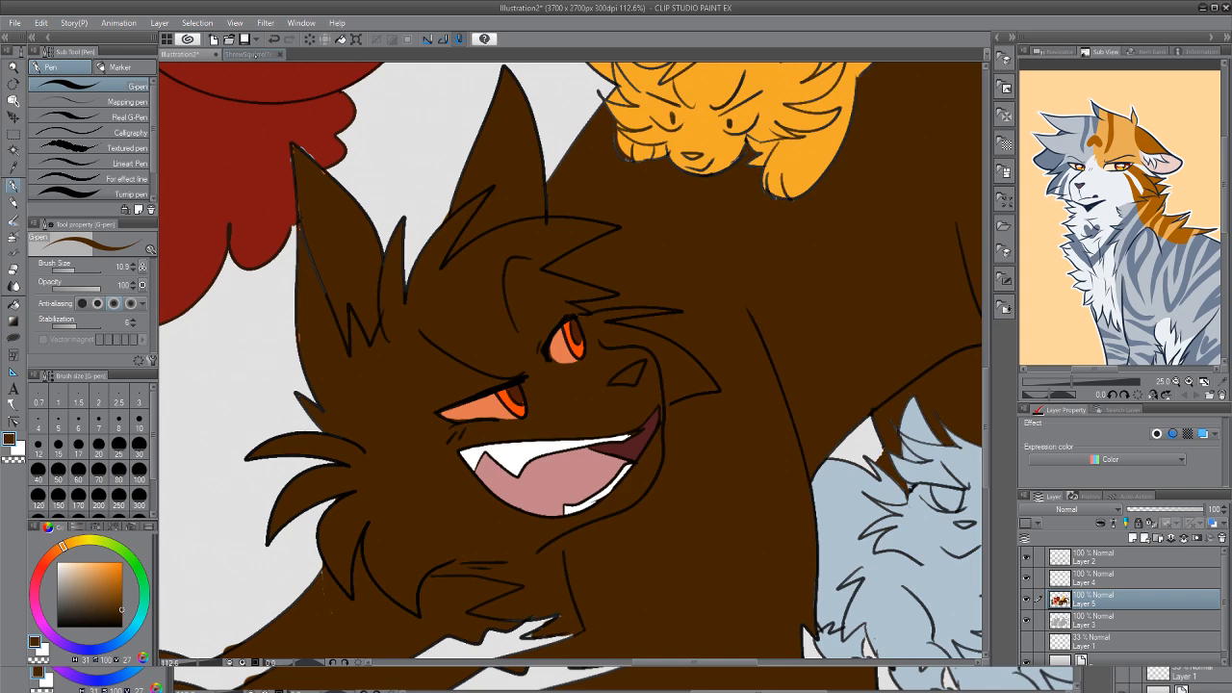
Sample the near-black nose colour in ShrewSquirrelText.png, and fill the crouching cat's nose with it
{"action": "left_click", "coordinate": [256, 54]}
{"action": "key", "text": "i"}
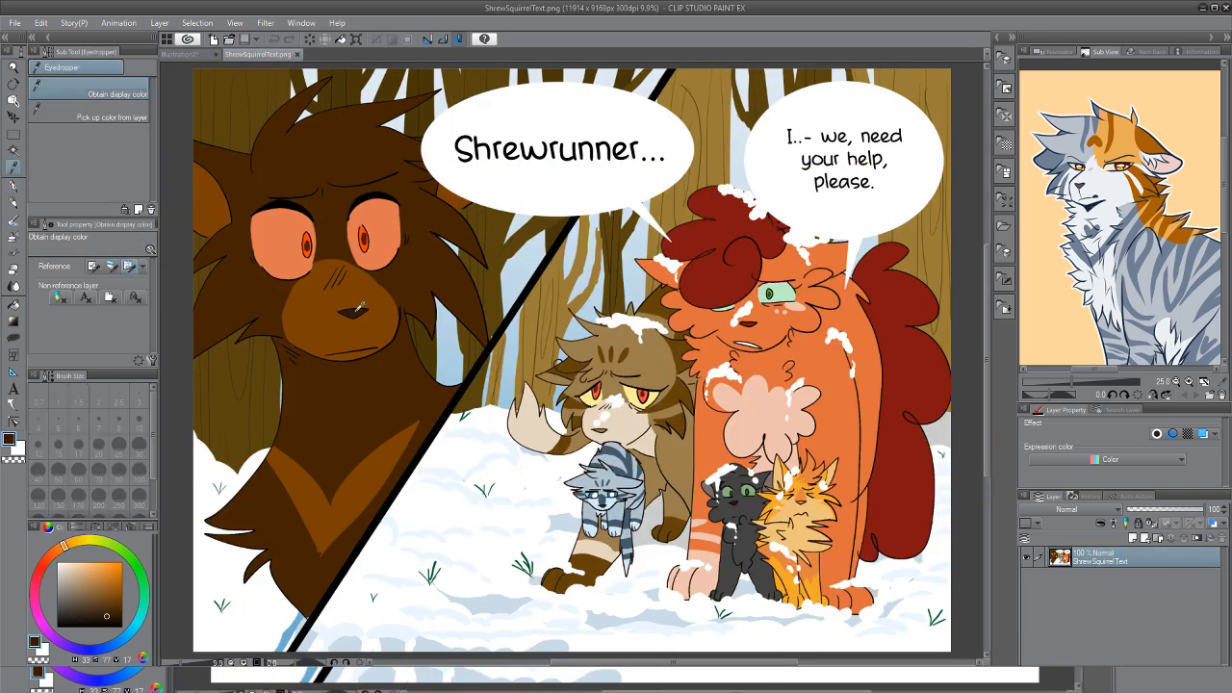
{"action": "left_click", "coordinate": [198, 55]}
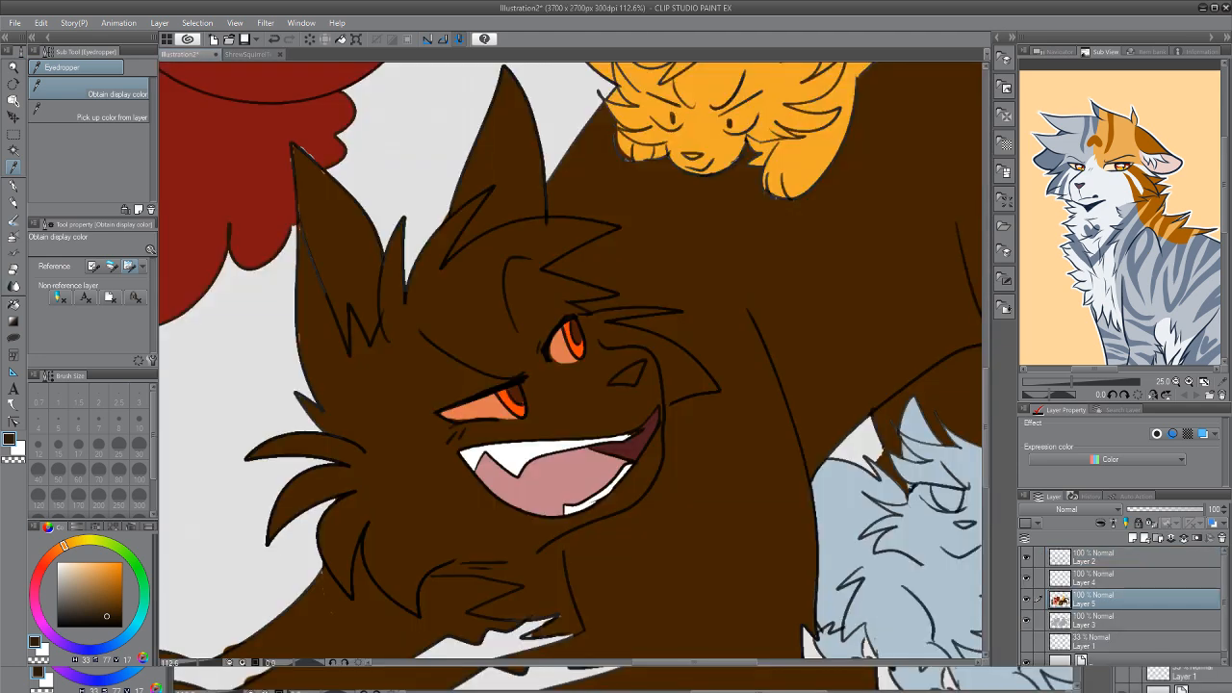
{"action": "key", "text": "g"}
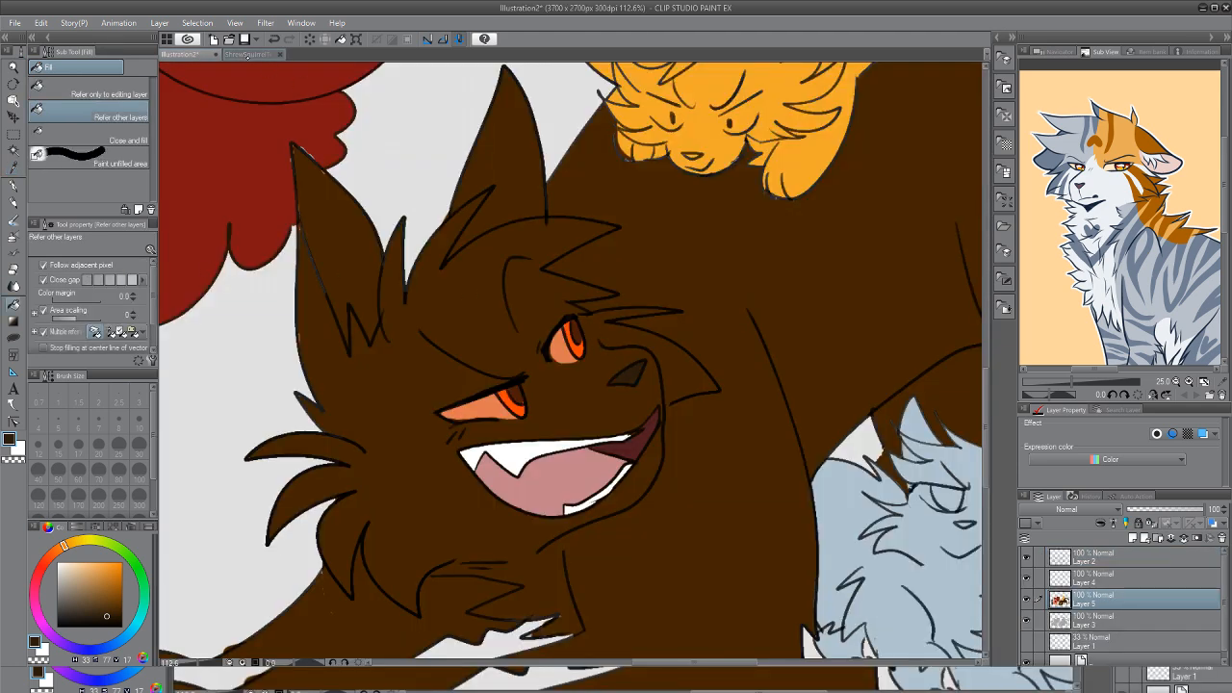
Sample the lighter brown muzzle colour in ShrewSquirrelText.png, and outline the crouching cat's muzzle patch between the eyes and under the jaw
{"action": "left_click", "coordinate": [256, 54]}
{"action": "key", "text": "i"}
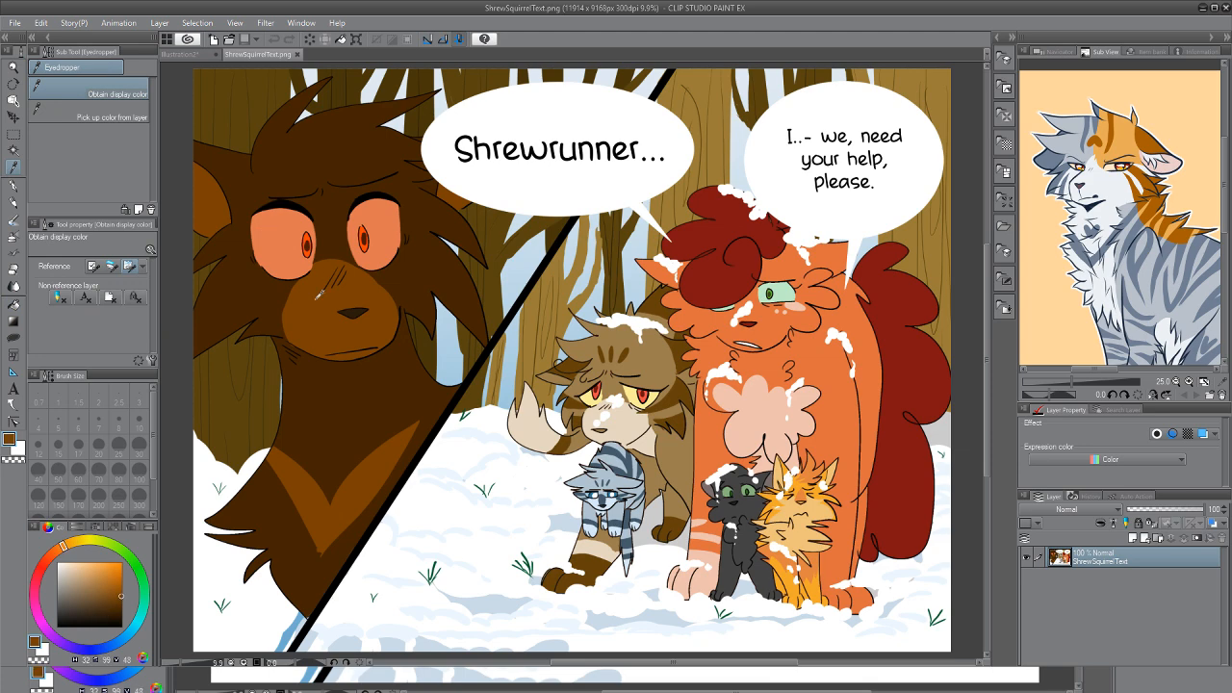
{"action": "left_click", "coordinate": [188, 55]}
{"action": "key", "text": "p"}
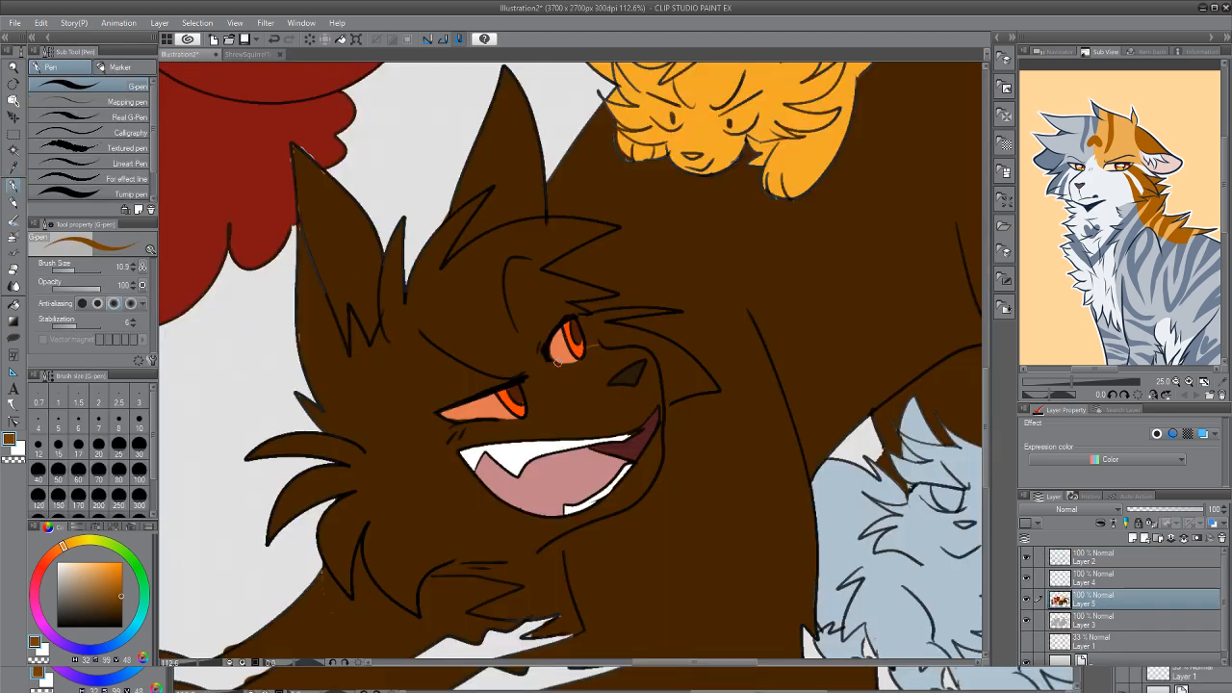
{"action": "left_click_drag", "start_coordinate": [560, 360], "coordinate": [527, 396]}
{"action": "left_click_drag", "start_coordinate": [521, 512], "coordinate": [551, 544]}
{"action": "key", "text": "g"}
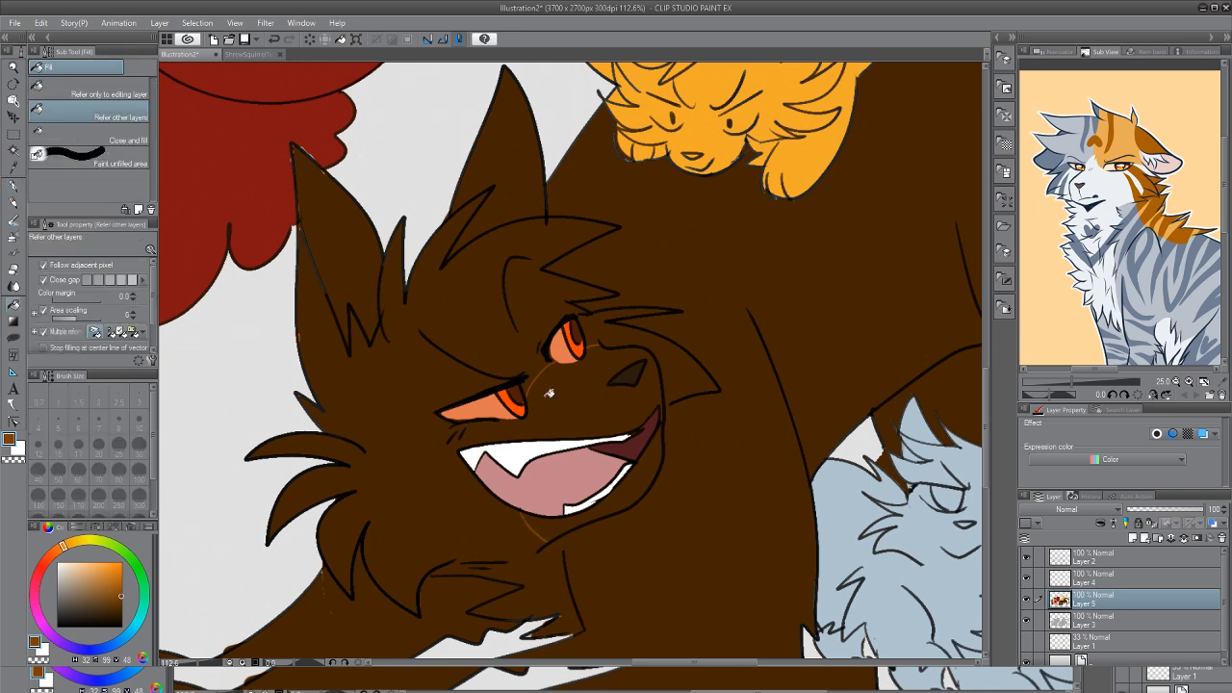
{"action": "left_click", "coordinate": [548, 393]}
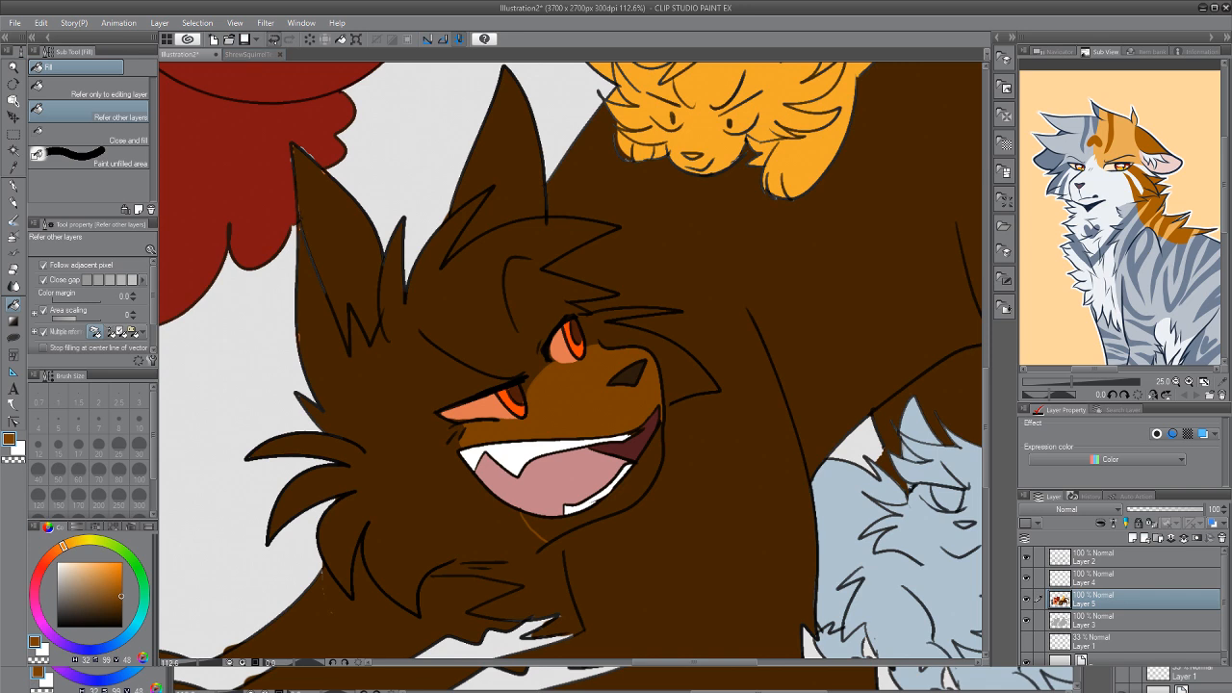
{"action": "left_click", "coordinate": [273, 38]}
Close the muzzle outline between the eye and the mouth, and fill the crouching cat's muzzle and chin with the lighter brown
{"action": "key", "text": "p"}
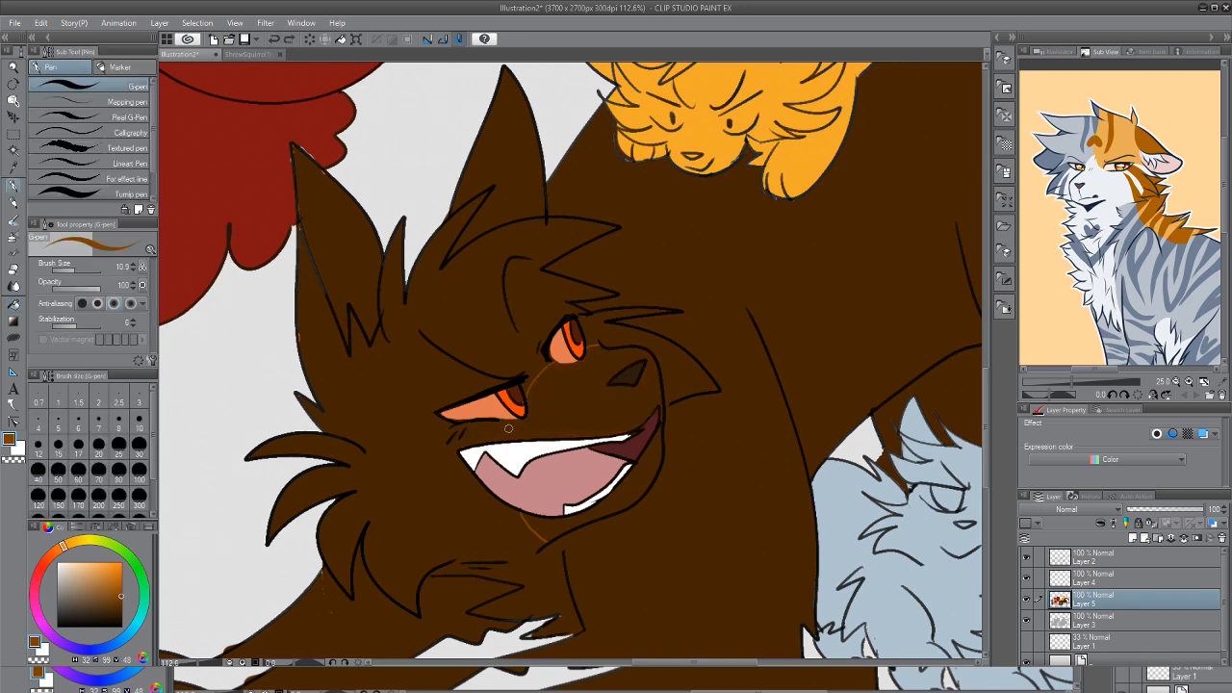
{"action": "left_click_drag", "start_coordinate": [510, 420], "coordinate": [509, 440]}
{"action": "key", "text": "g"}
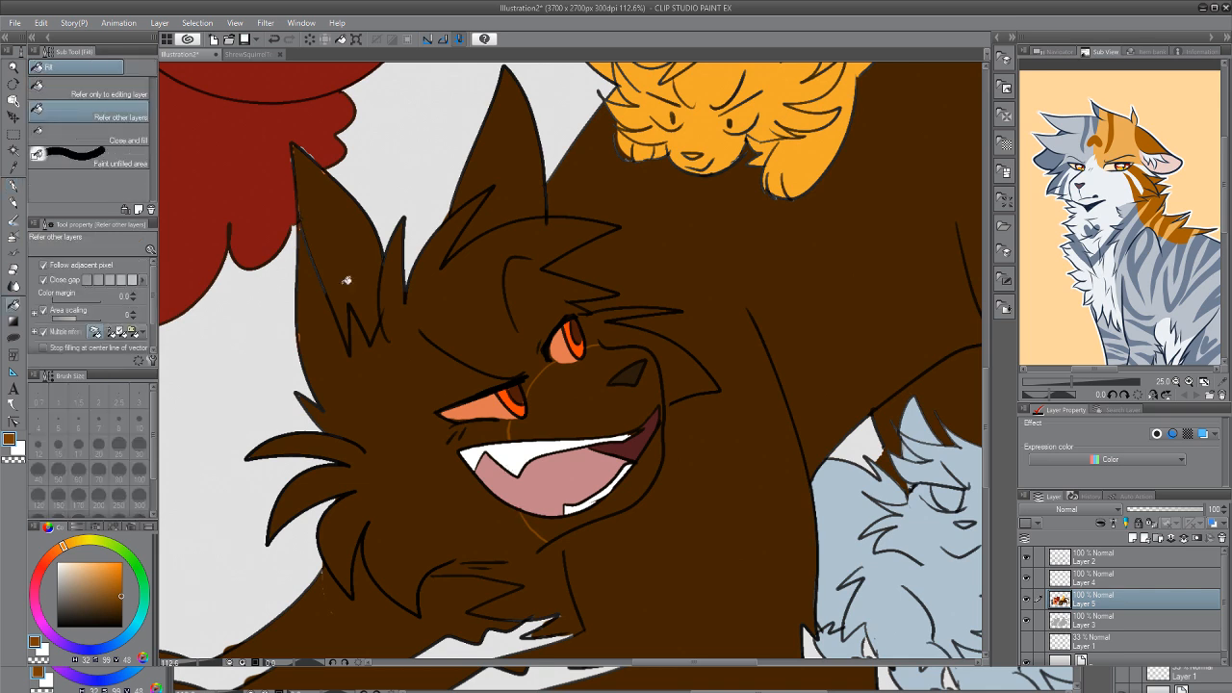
{"action": "left_click", "coordinate": [593, 370]}
{"action": "left_click", "coordinate": [645, 480]}
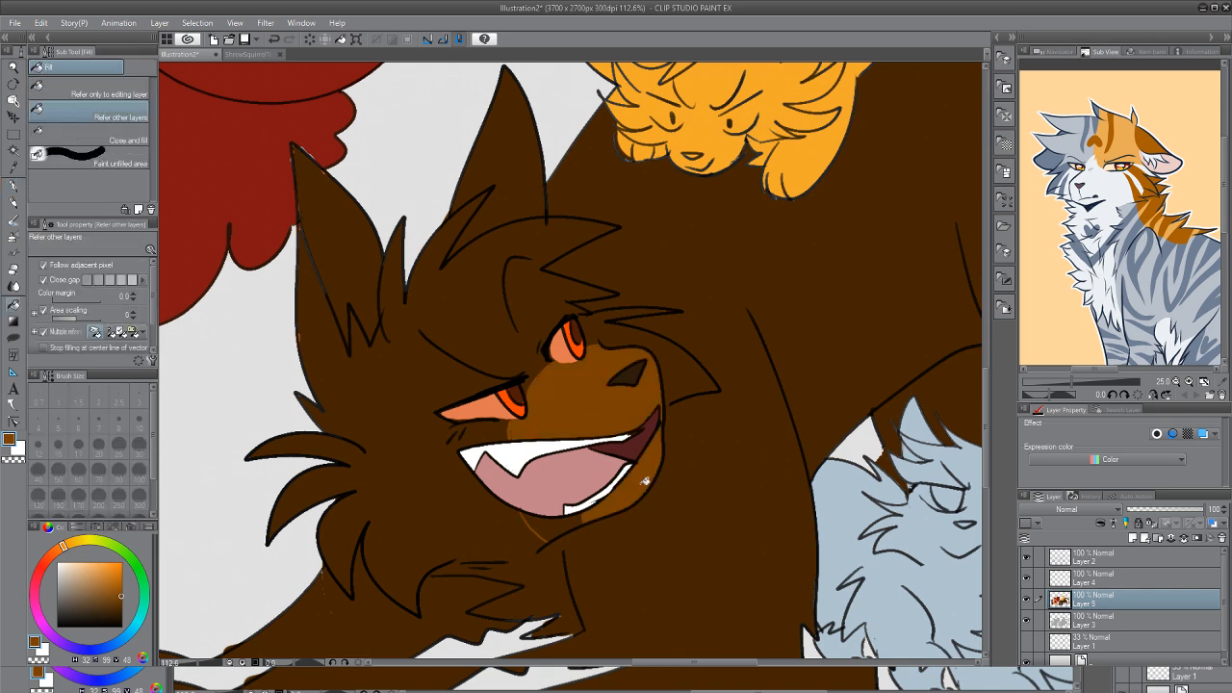
{"action": "left_click", "coordinate": [556, 521]}
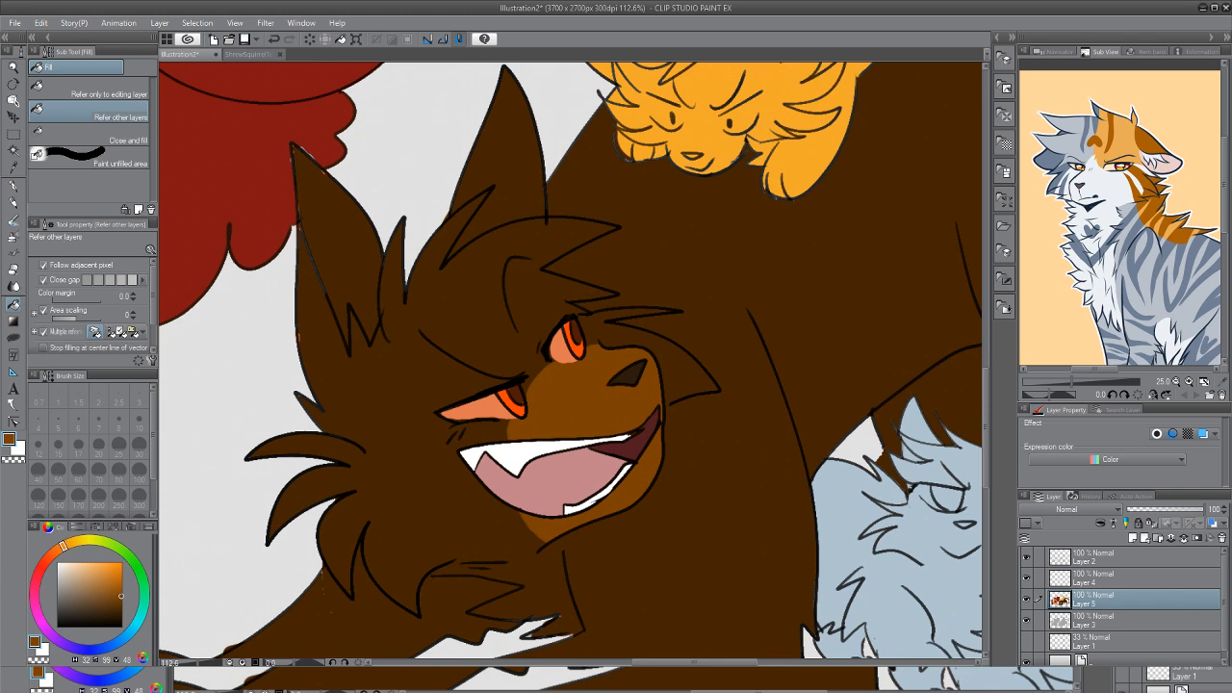
Outline a chest patch on the fur below the crouching cat's jaw, and fill it with the lighter brown
{"action": "key", "text": "p"}
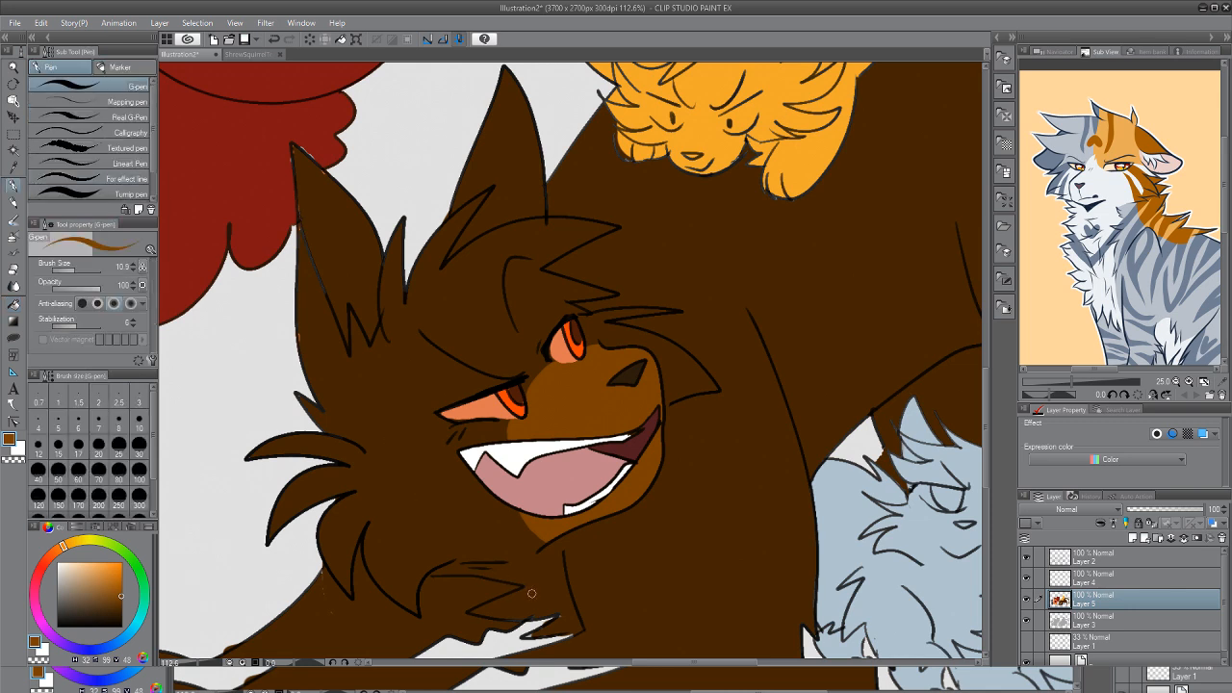
{"action": "left_click_drag", "start_coordinate": [518, 589], "coordinate": [563, 576]}
{"action": "key", "text": "g"}
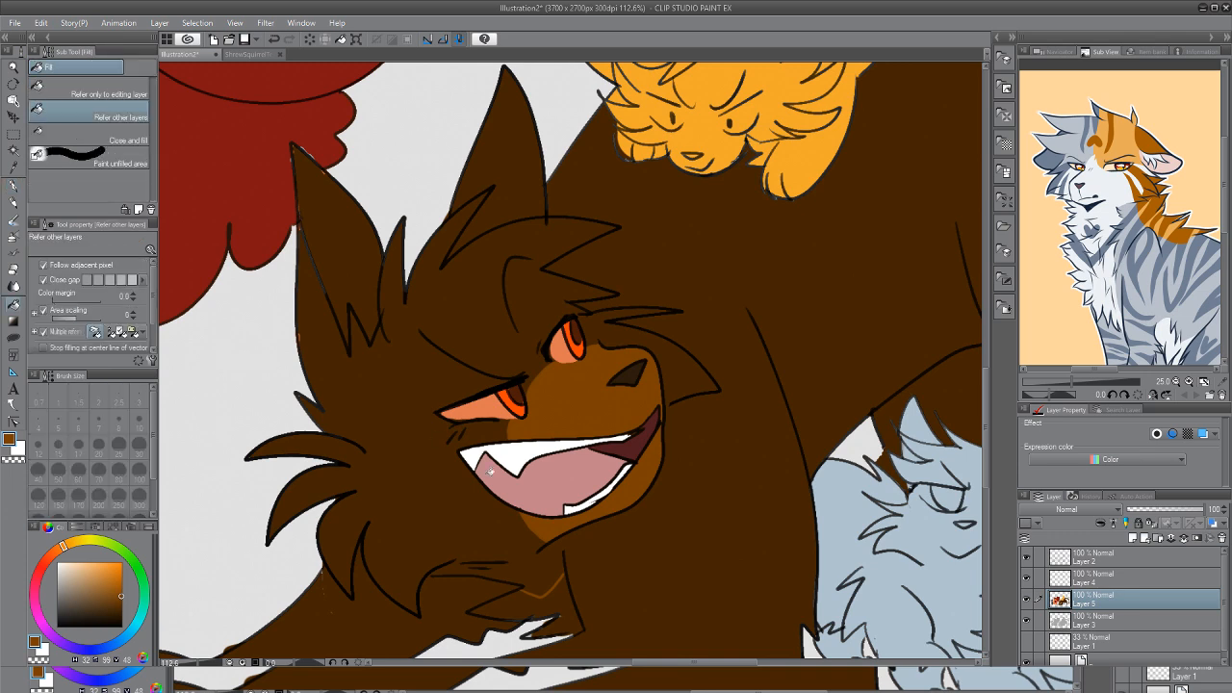
{"action": "left_click", "coordinate": [571, 623]}
{"action": "left_click", "coordinate": [544, 603]}
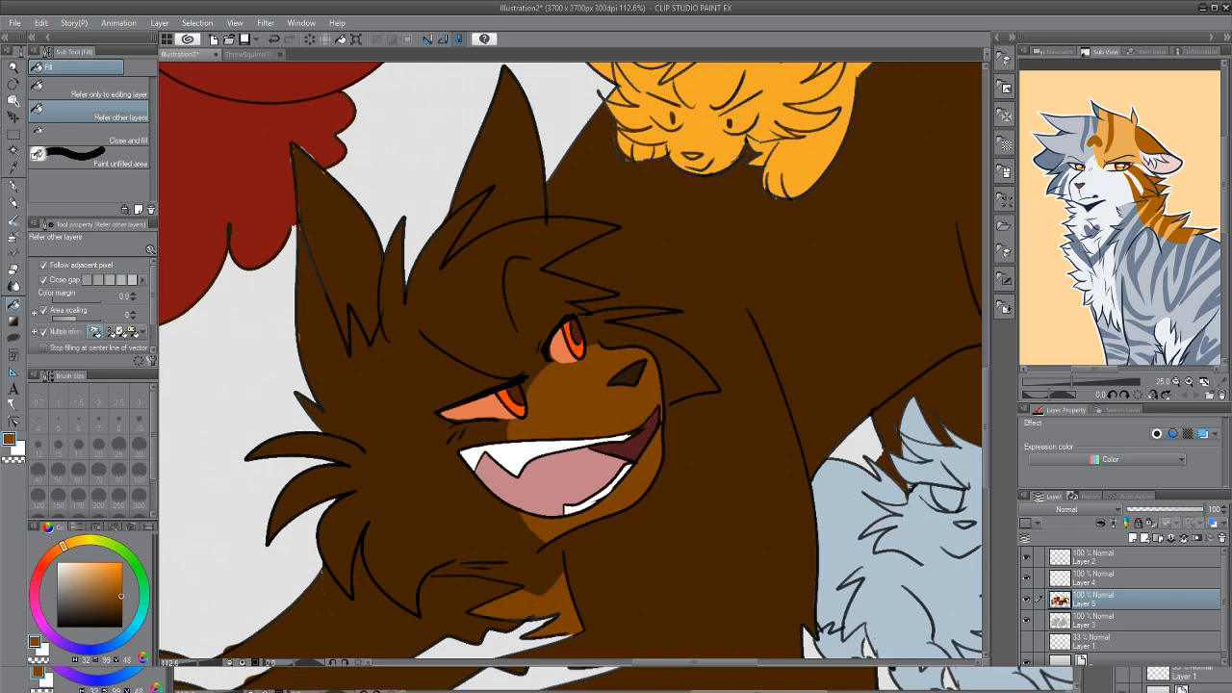
Open Shrewpaw and the kits.png as another reference, and draw lighter brown boundary lines for the stripes across the crouching cat's tail
{"action": "key", "text": "slash"}
{"action": "left_click", "coordinate": [630, 246]}
{"action": "left_click", "coordinate": [687, 306]}
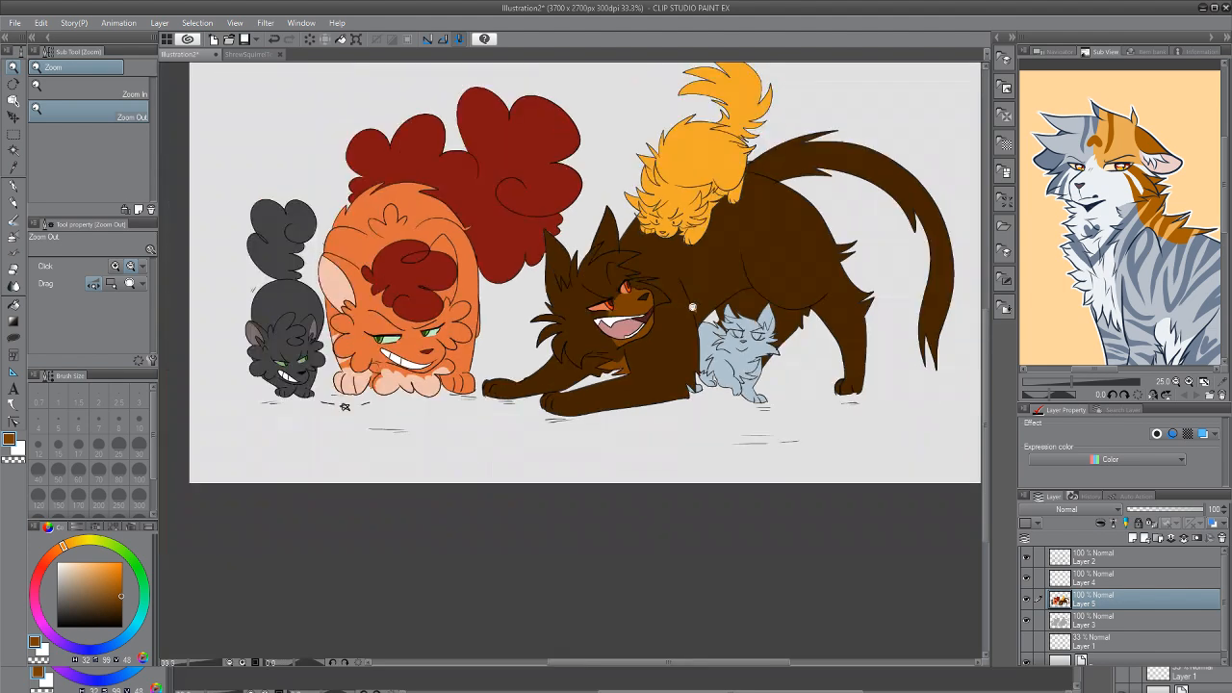
{"action": "left_click_drag", "start_coordinate": [709, 319], "coordinate": [775, 264]}
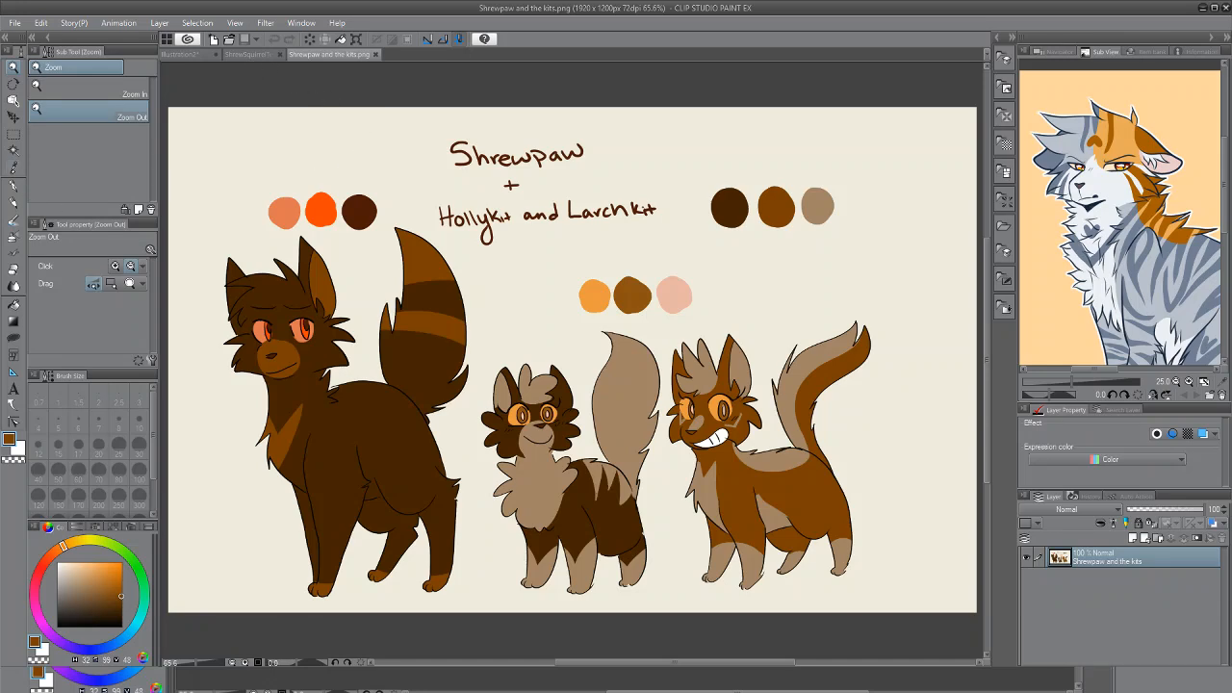
{"action": "key", "text": "i"}
{"action": "left_click", "coordinate": [258, 54]}
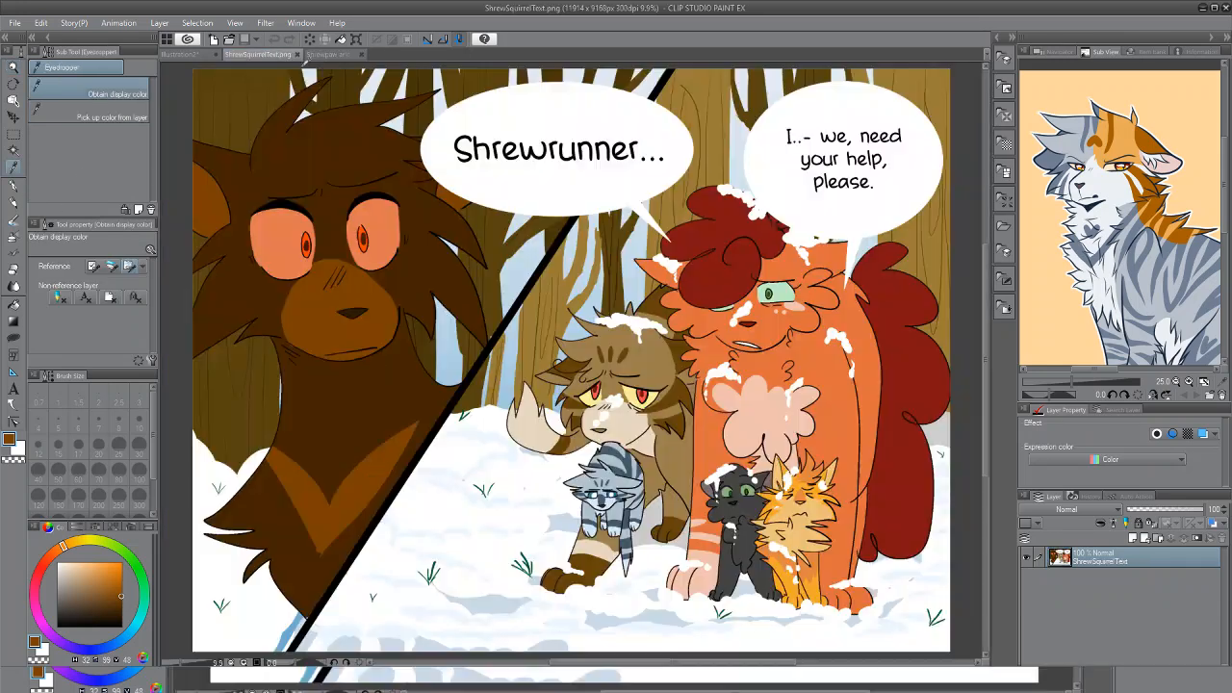
{"action": "left_click", "coordinate": [181, 53]}
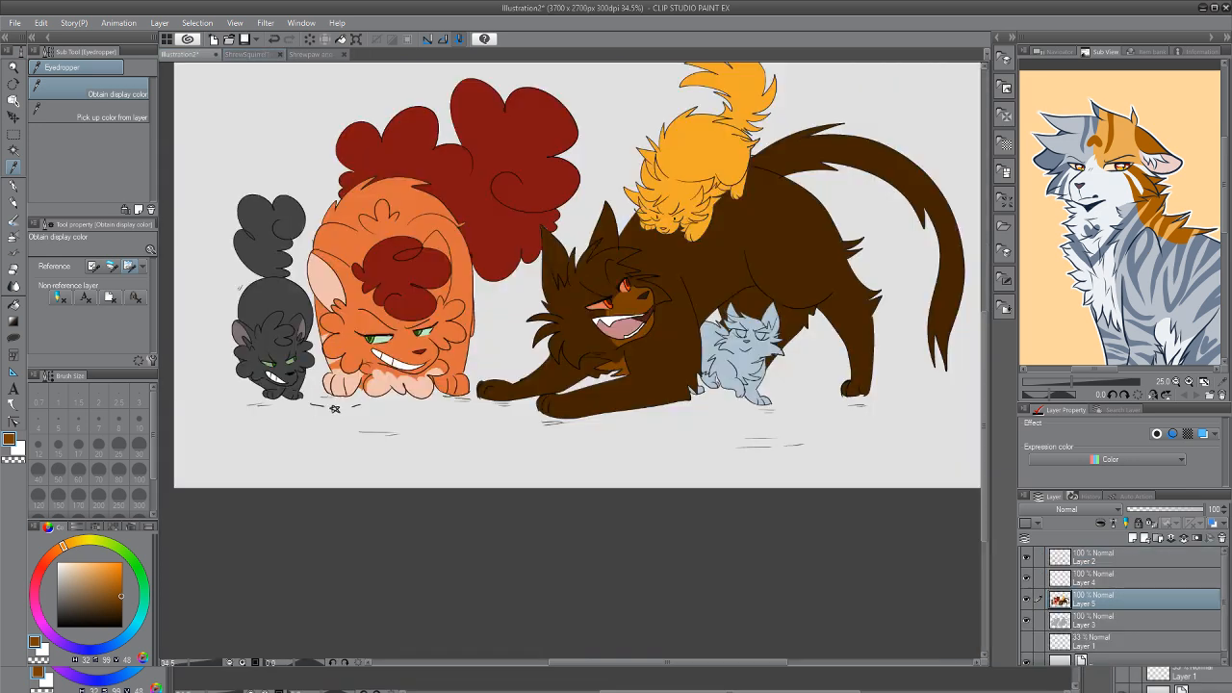
{"action": "key", "text": "p"}
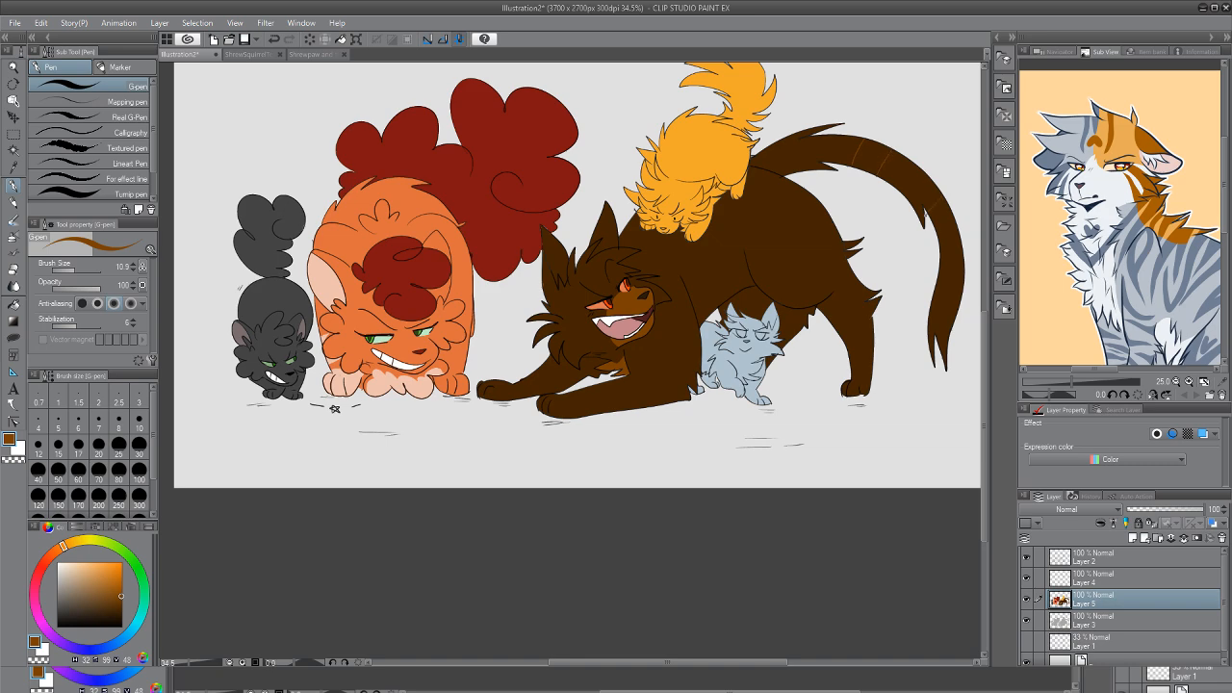
Check the tail markings in Shrewpaw and the kits.png, and fill the crouching cat's tail tip and upper tail band with the lighter brown
{"action": "left_click", "coordinate": [327, 54]}
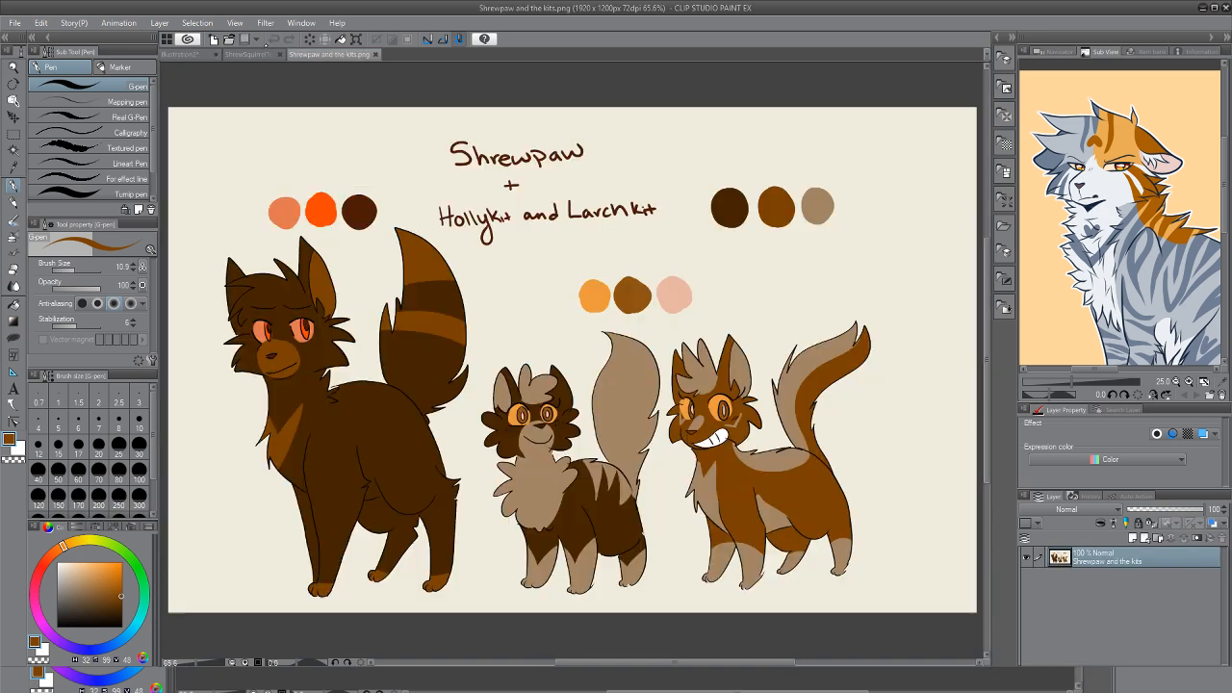
{"action": "left_click", "coordinate": [252, 54]}
{"action": "left_click", "coordinate": [189, 54]}
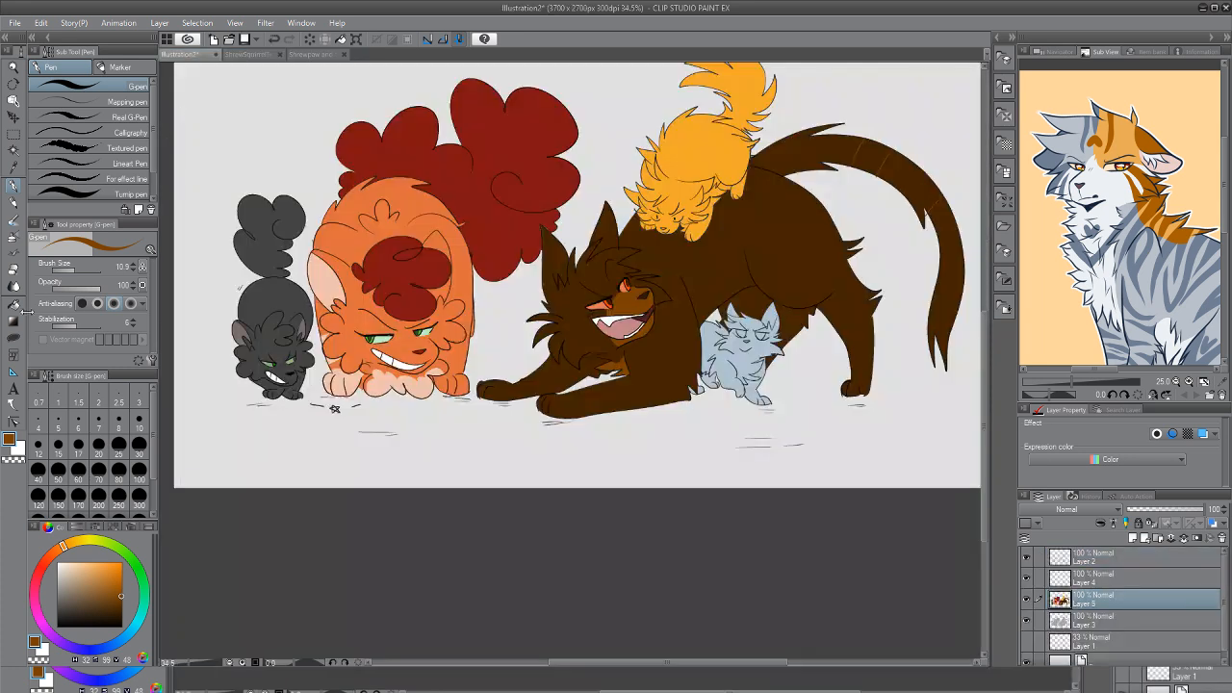
{"action": "key", "text": "g"}
{"action": "left_click", "coordinate": [952, 261]}
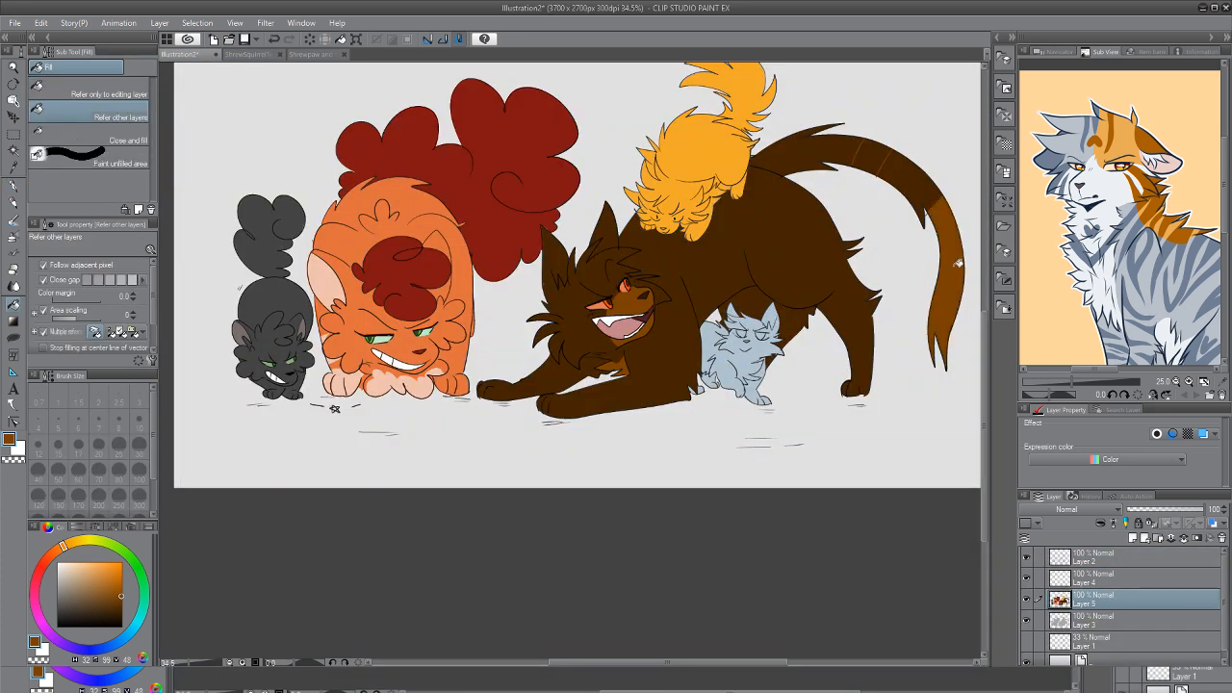
{"action": "left_click", "coordinate": [870, 152]}
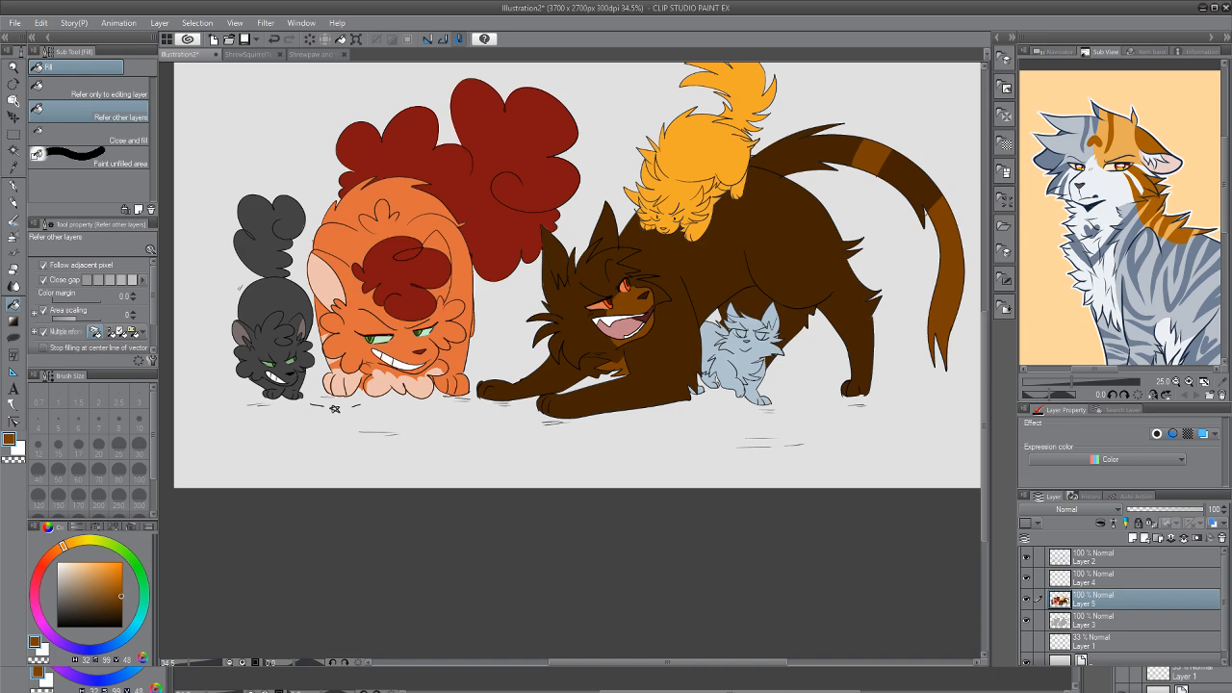
Check the ear colouring in the reference pictures, and fill the inside of the crouching cat's near ear with the lighter brown
{"action": "scroll", "coordinate": [975, 395], "scroll_direction": "up", "scroll_amount": 3}
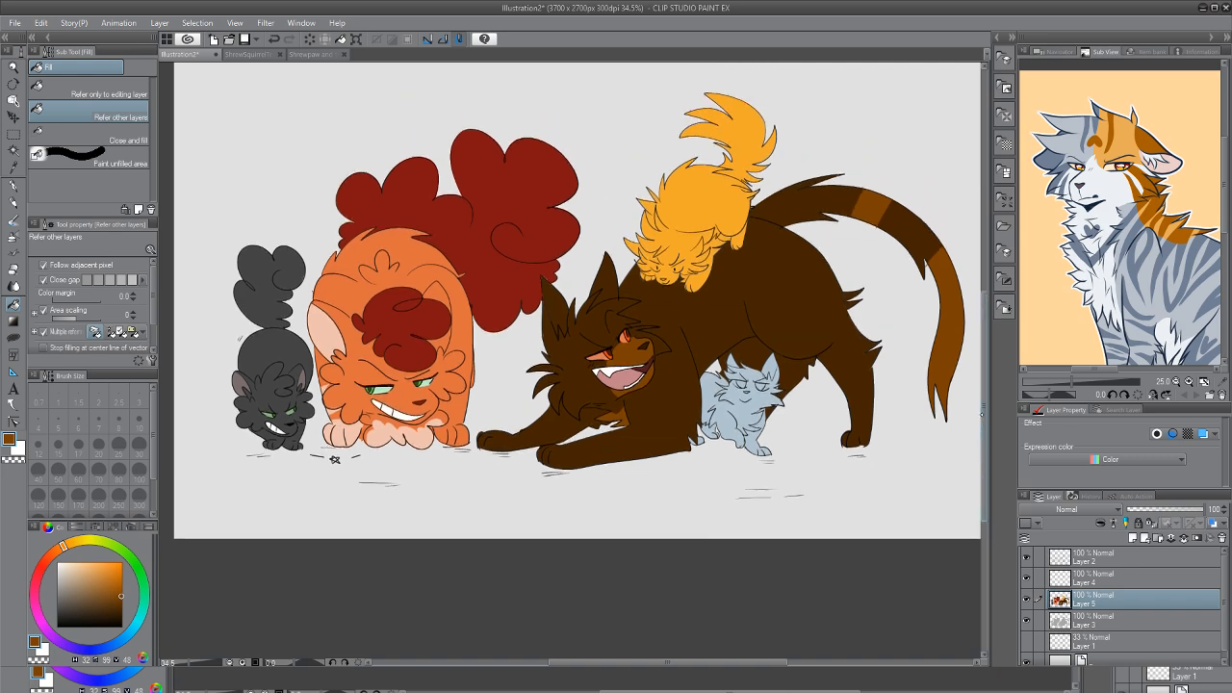
{"action": "scroll", "coordinate": [676, 623], "scroll_direction": "right", "scroll_amount": 5}
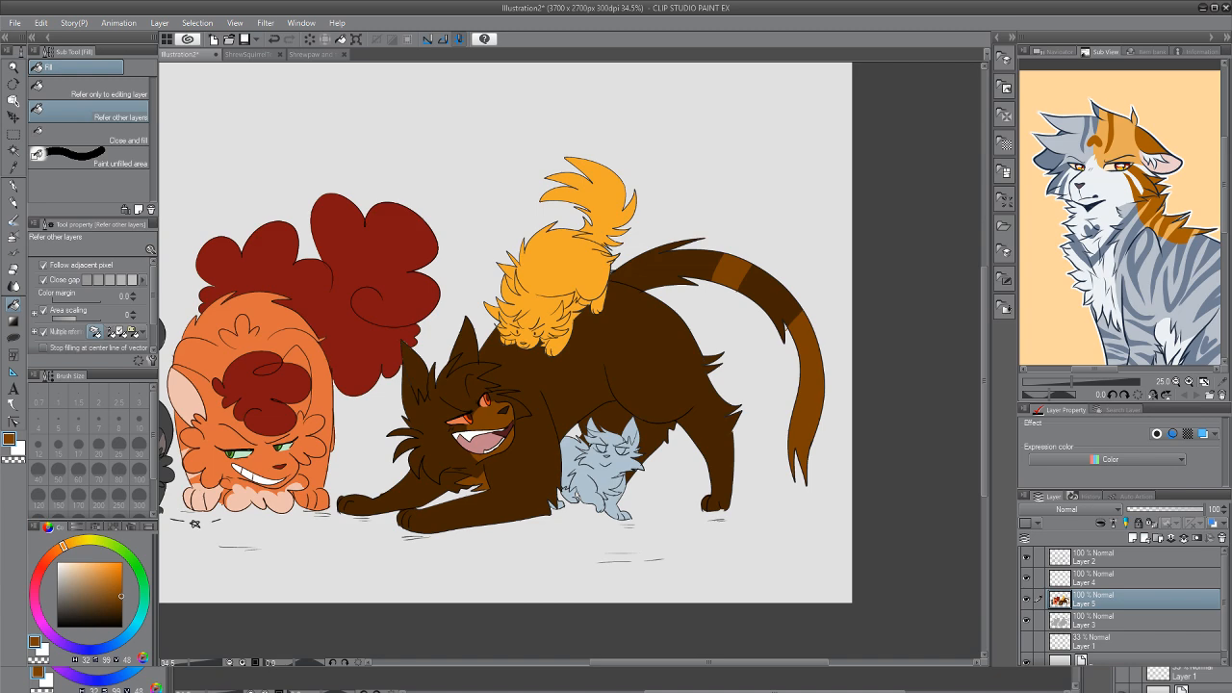
{"action": "left_click", "coordinate": [309, 54]}
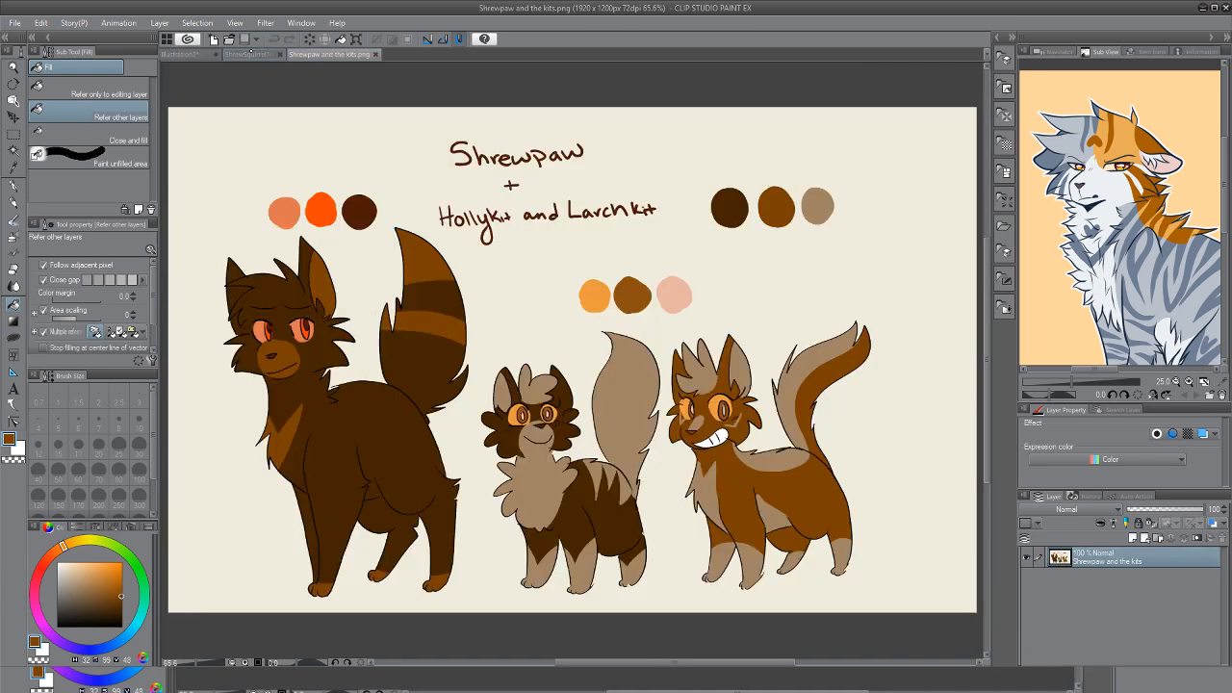
{"action": "left_click", "coordinate": [251, 54]}
{"action": "left_click", "coordinate": [185, 55]}
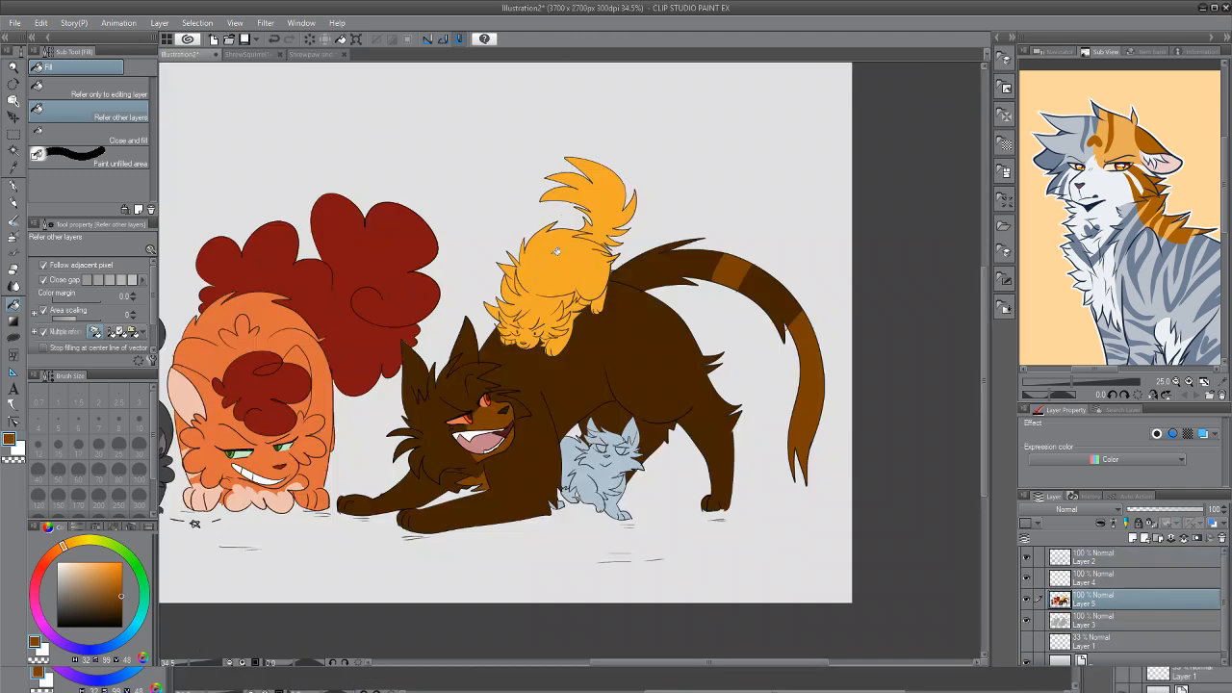
{"action": "left_click", "coordinate": [422, 369]}
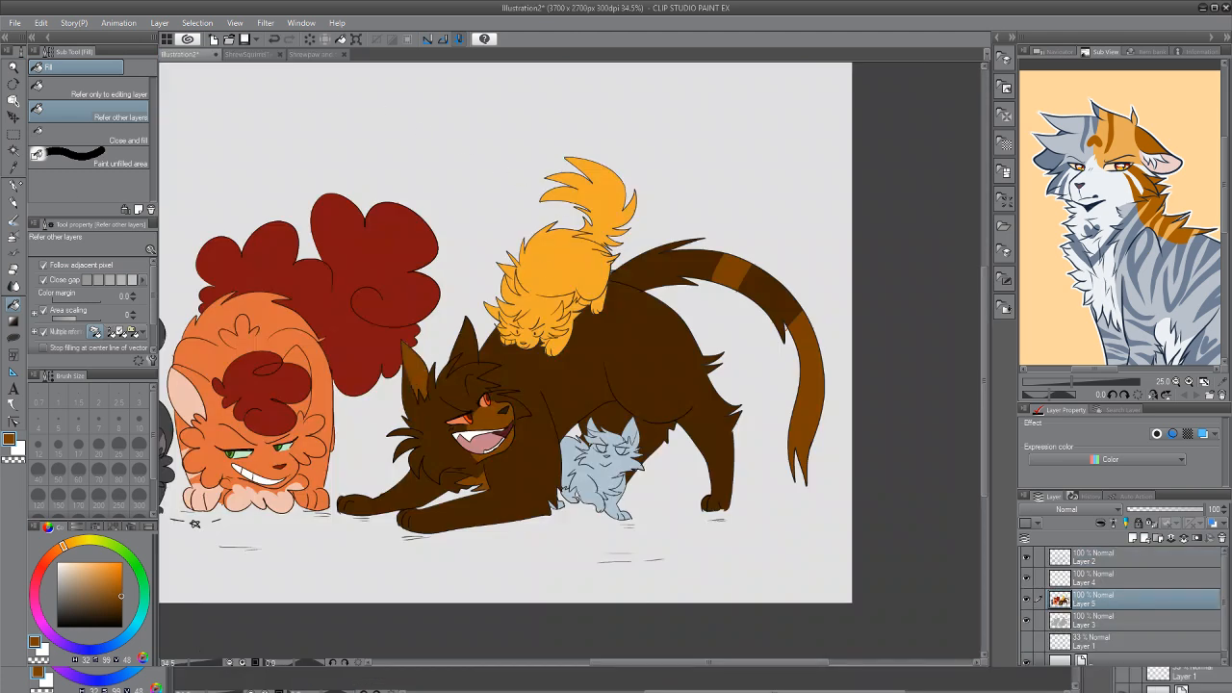
{"action": "key", "text": "i"}
{"action": "left_click", "coordinate": [406, 379]}
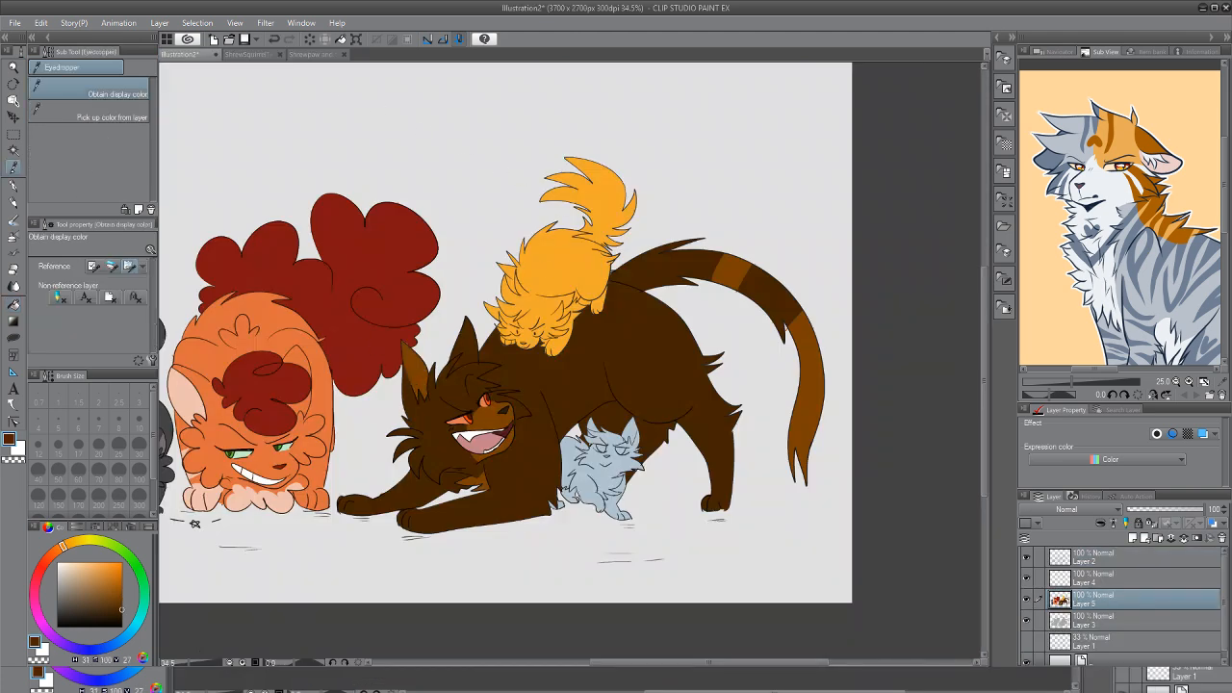
{"action": "left_click", "coordinate": [378, 304]}
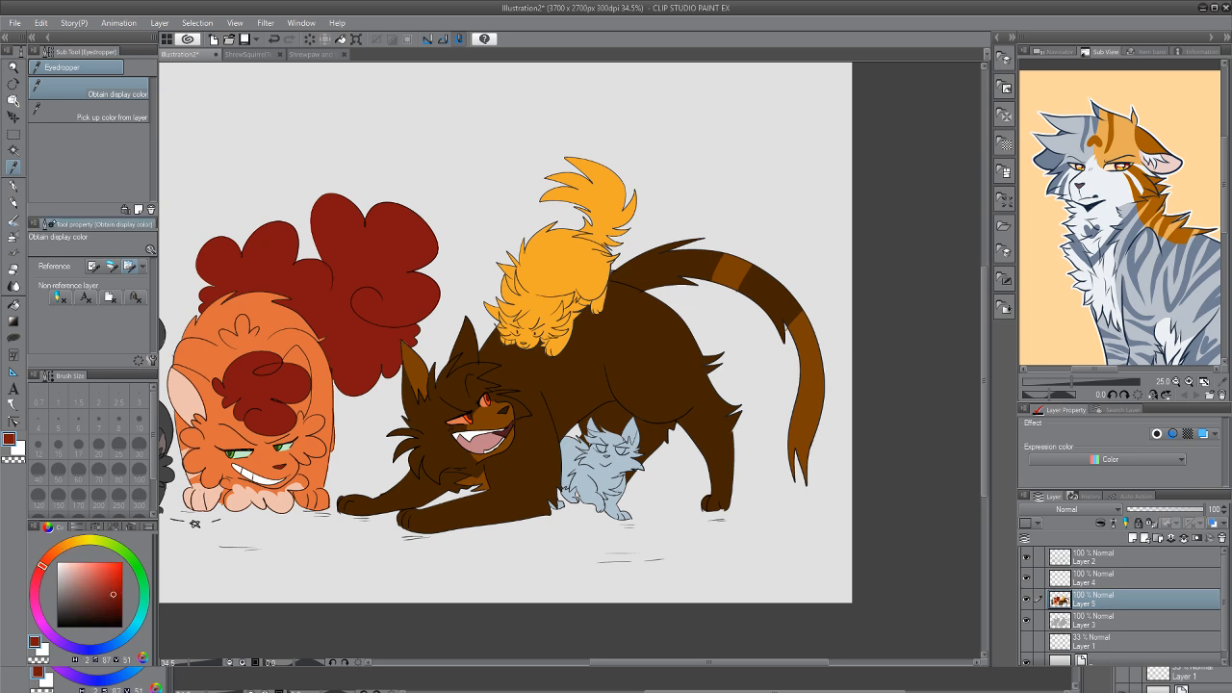
{"action": "key", "text": "p"}
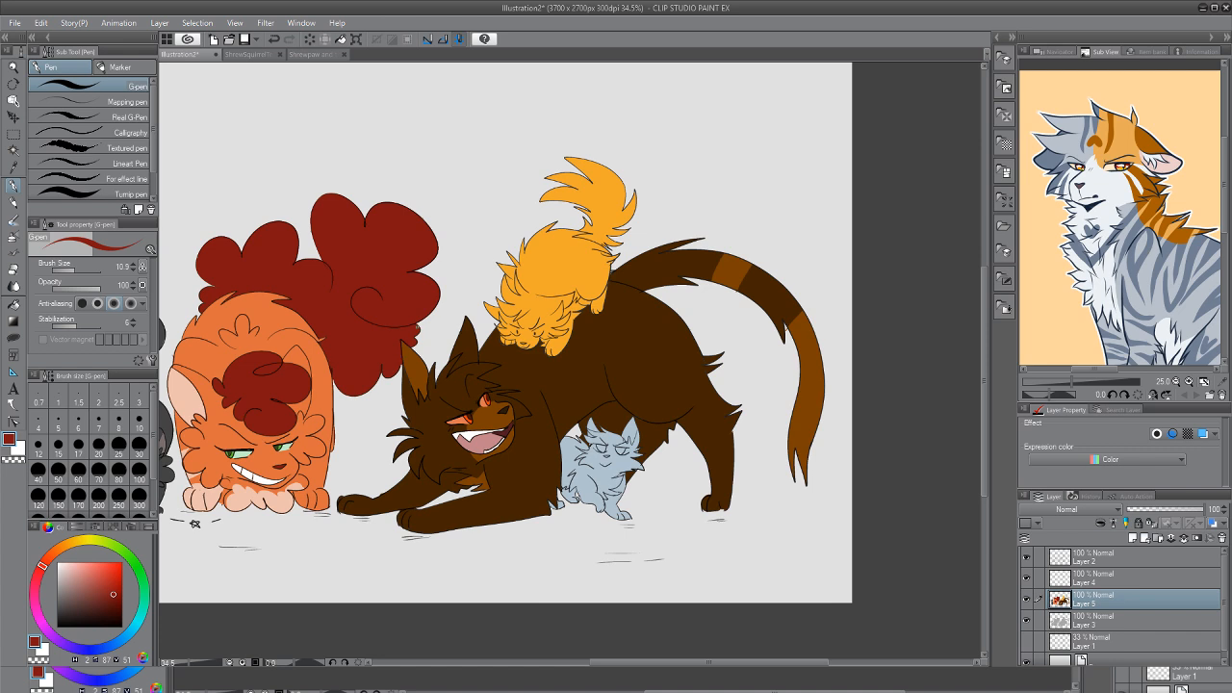
Zoom in on the yellow kitten, and sample the pale tan fur of the yellow kitten in ShrewSquirrelText.png
{"action": "key", "text": "alt+space"}
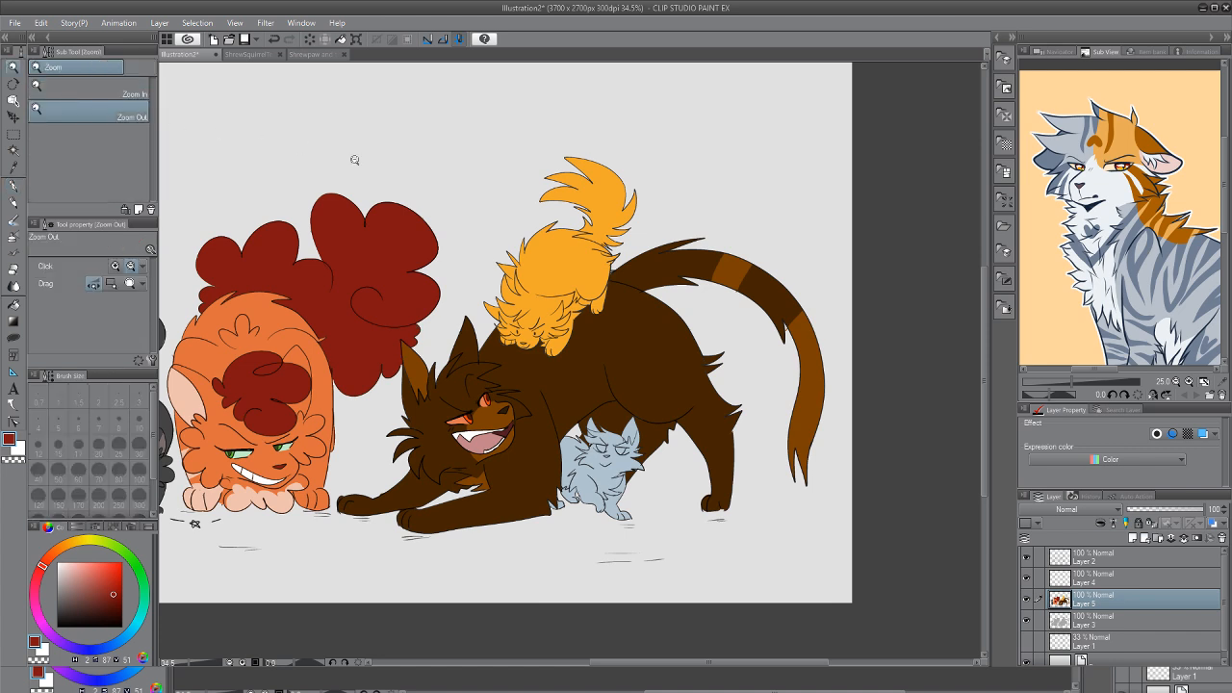
{"action": "left_click", "coordinate": [568, 310]}
{"action": "left_click", "coordinate": [575, 331]}
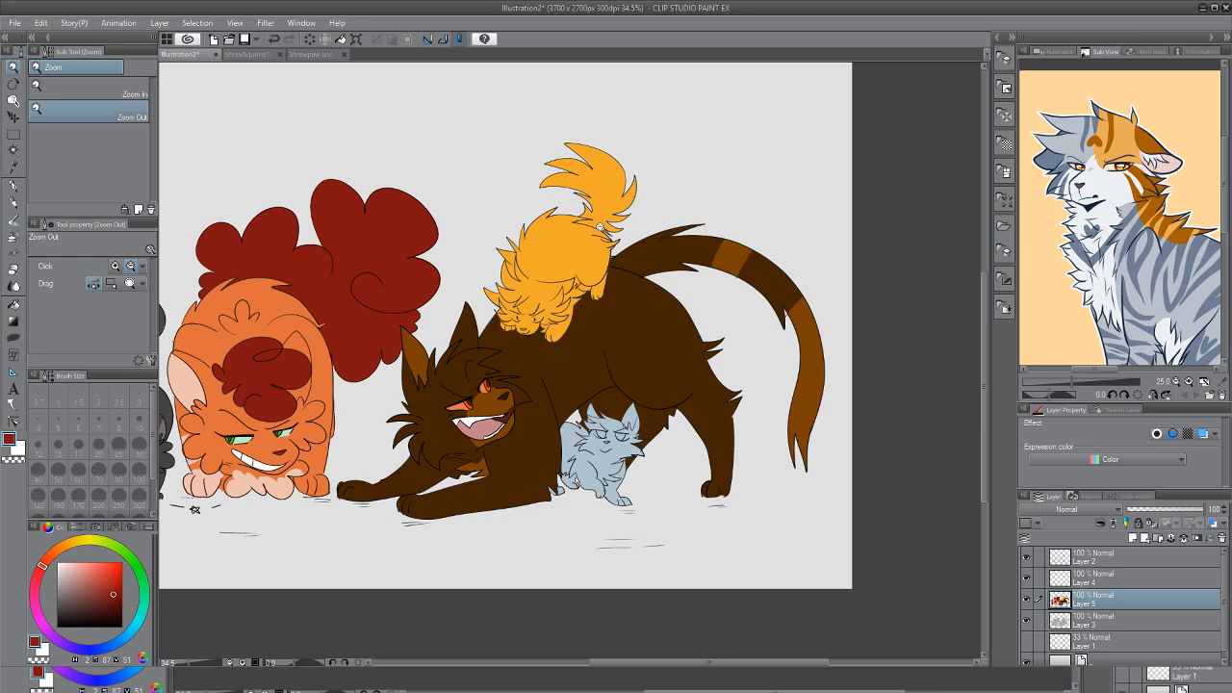
{"action": "left_click", "coordinate": [602, 244]}
{"action": "left_click", "coordinate": [601, 243]}
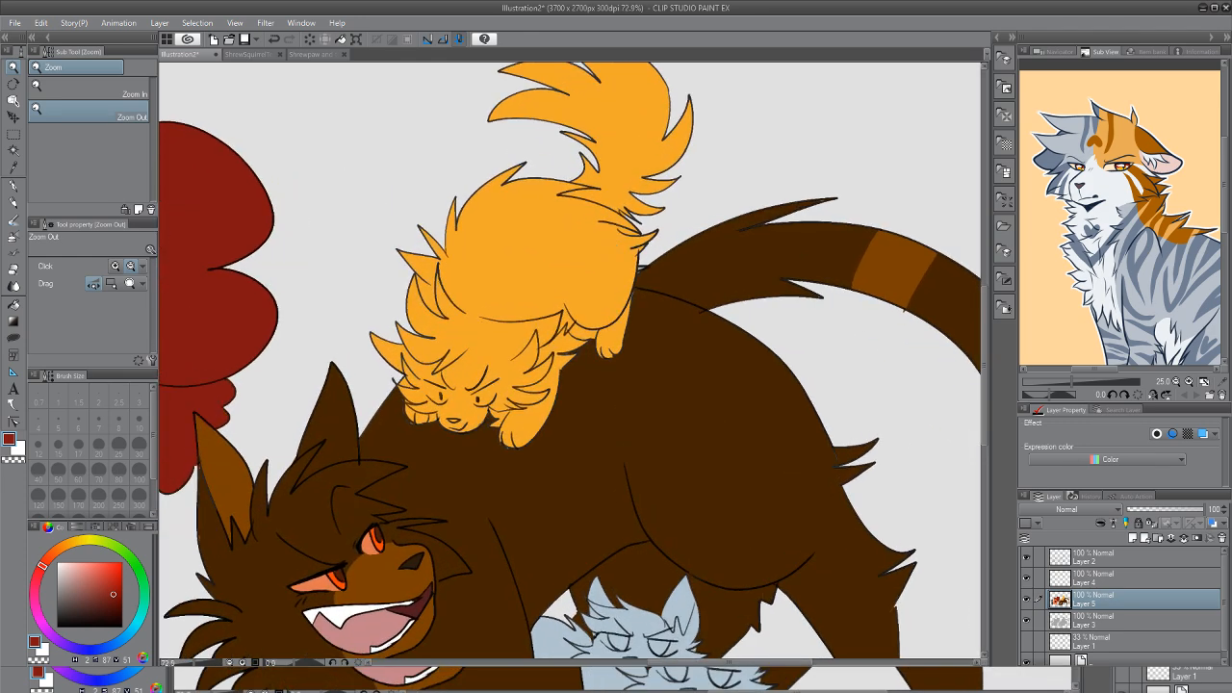
{"action": "left_click", "coordinate": [327, 54]}
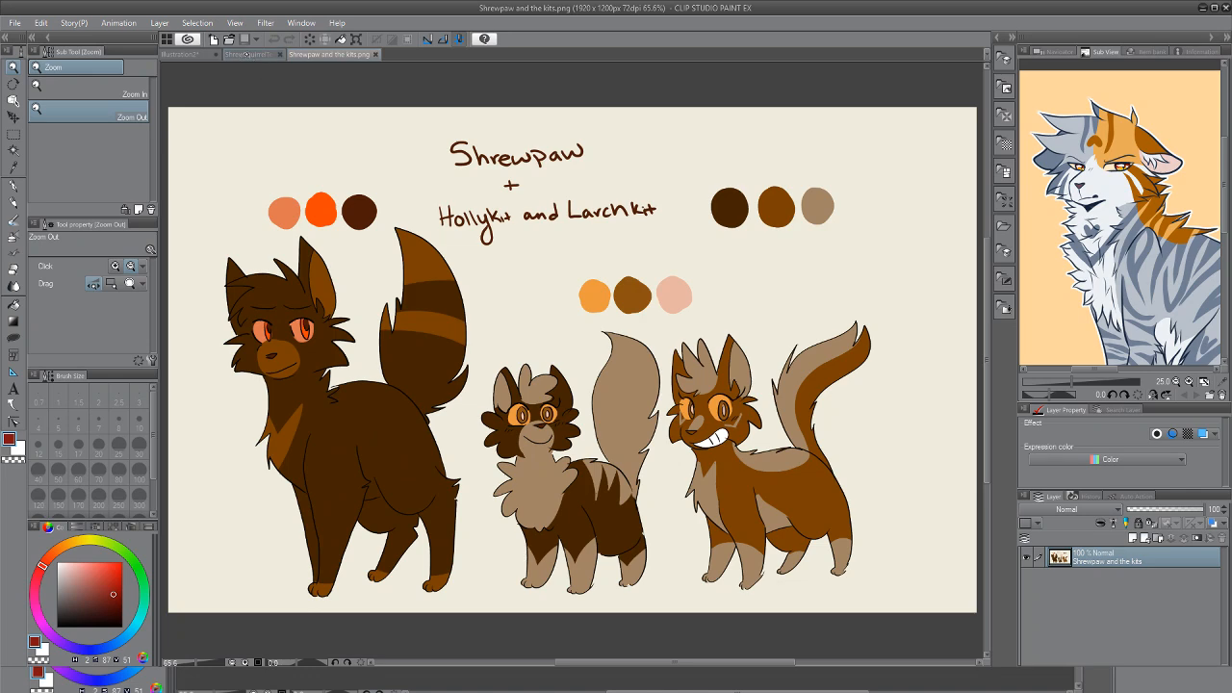
{"action": "left_click", "coordinate": [253, 54]}
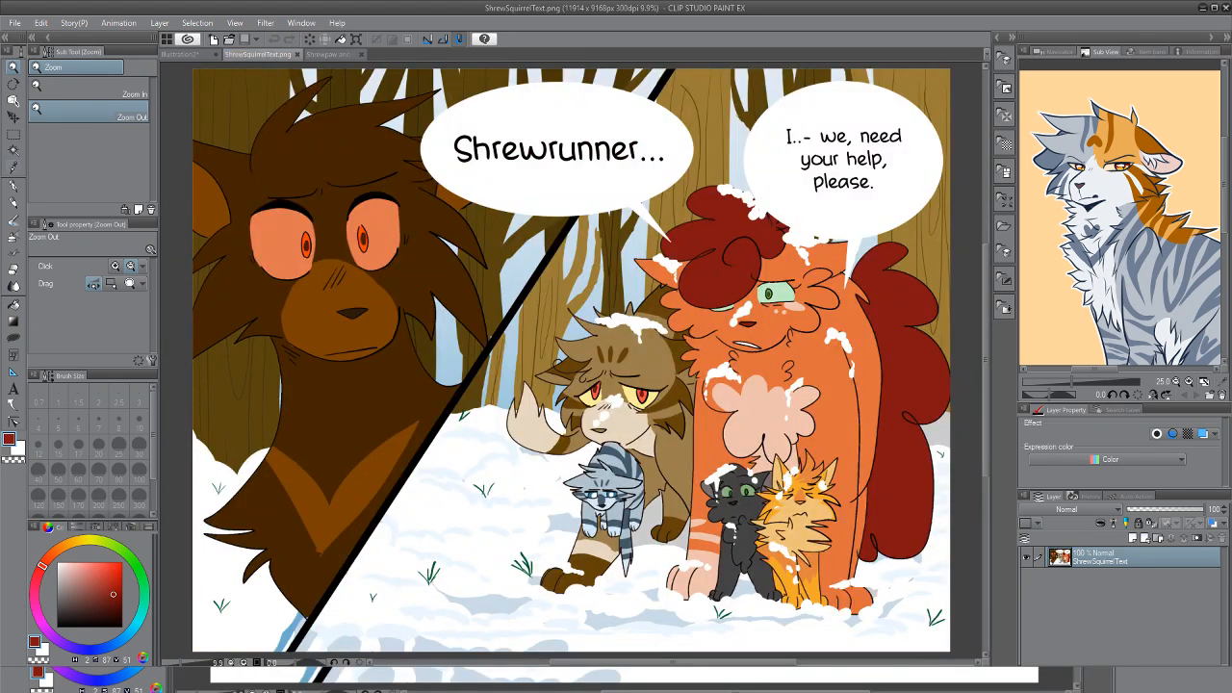
{"action": "key", "text": "i"}
{"action": "left_click", "coordinate": [814, 506]}
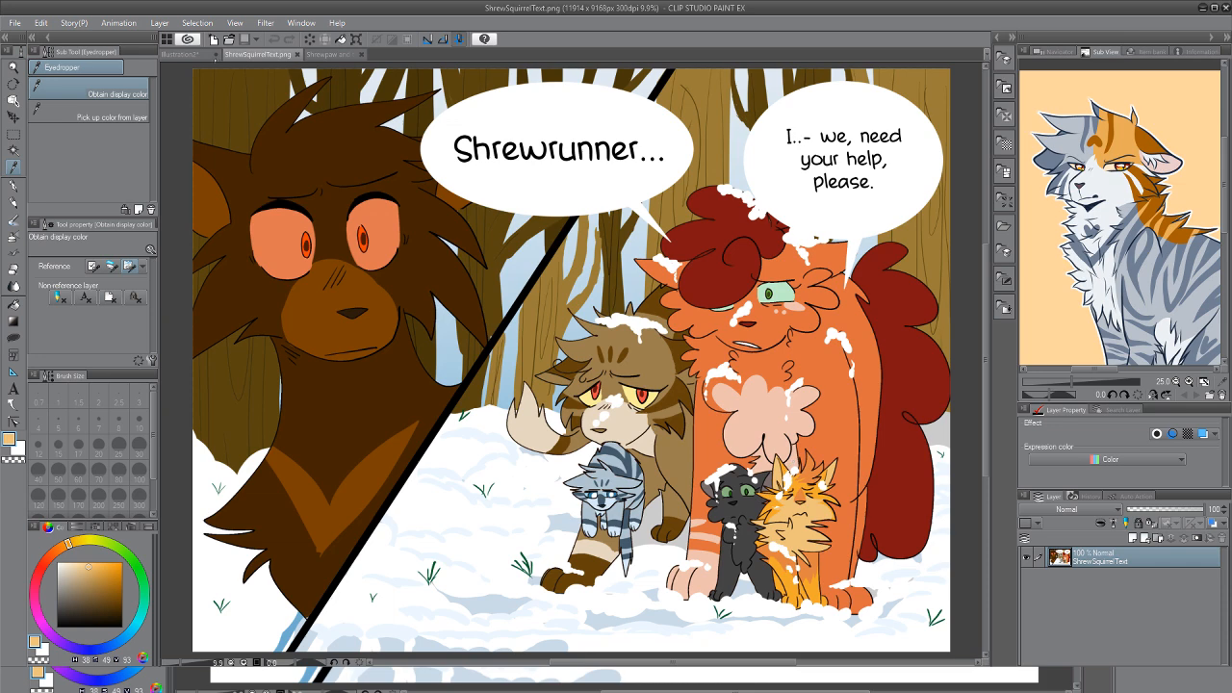
Draw a jagged pale tan edge across the yellow kitten's face, and fill its muzzle and cheek tufts with the same colour
{"action": "left_click", "coordinate": [183, 54]}
{"action": "key", "text": "p"}
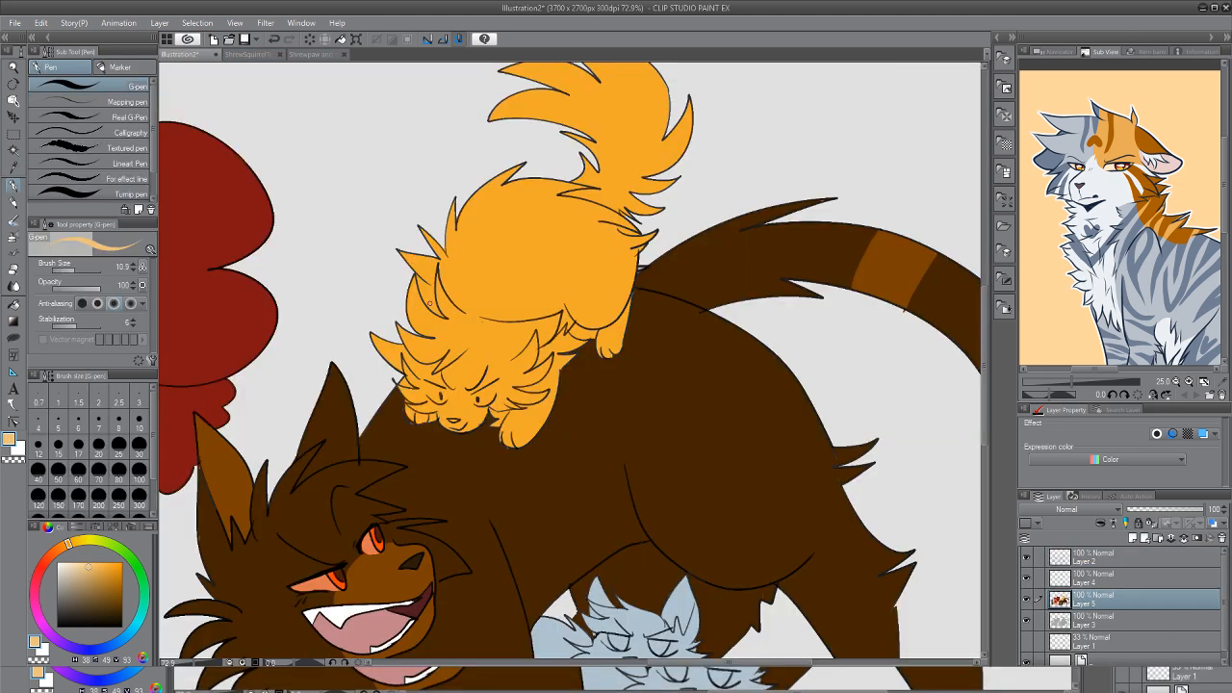
{"action": "mouse_move", "coordinate": [446, 395]}
{"action": "left_mouse_down"}
{"action": "mouse_move", "coordinate": [503, 395]}
{"action": "mouse_move", "coordinate": [488, 399]}
{"action": "mouse_move", "coordinate": [527, 371]}
{"action": "left_mouse_up"}
{"action": "key", "text": "g"}
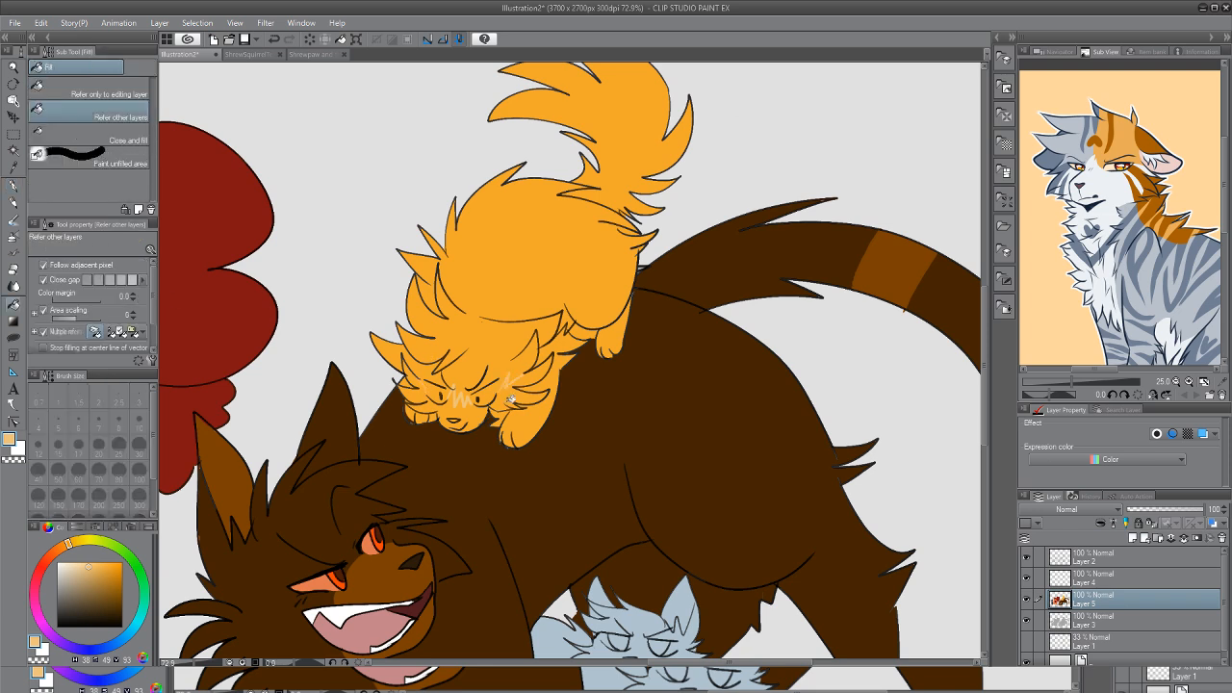
{"action": "left_click", "coordinate": [464, 409]}
{"action": "left_click", "coordinate": [423, 404]}
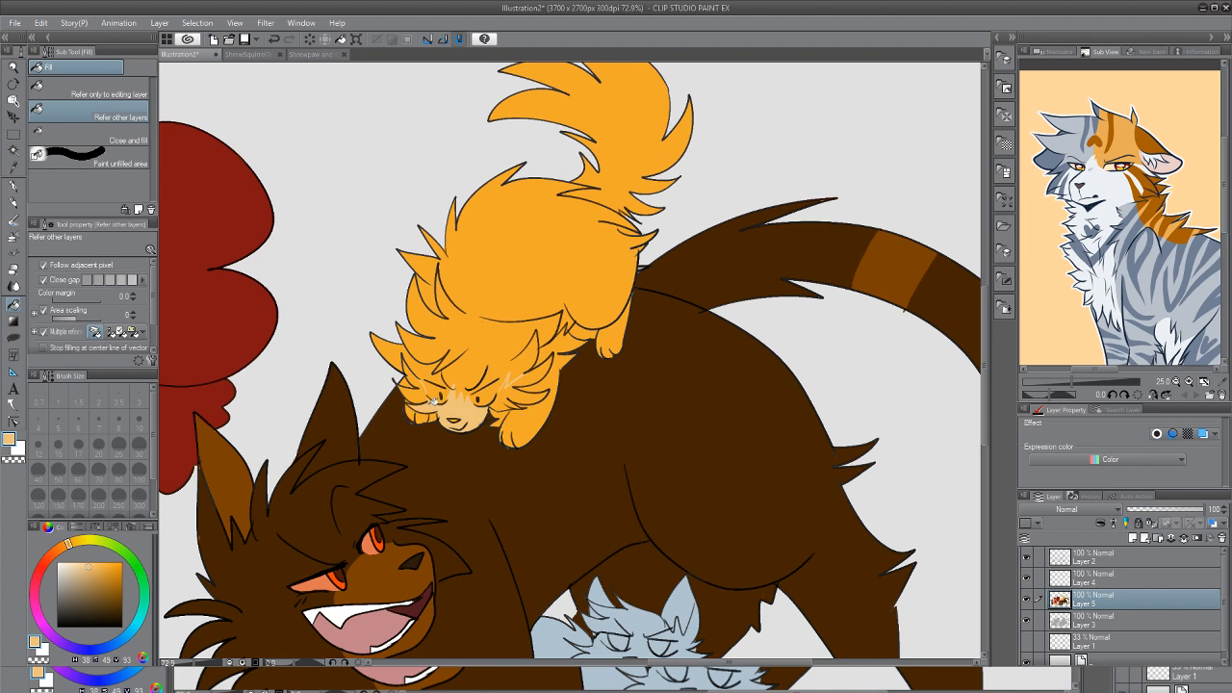
{"action": "left_click", "coordinate": [418, 383]}
{"action": "left_click", "coordinate": [510, 388]}
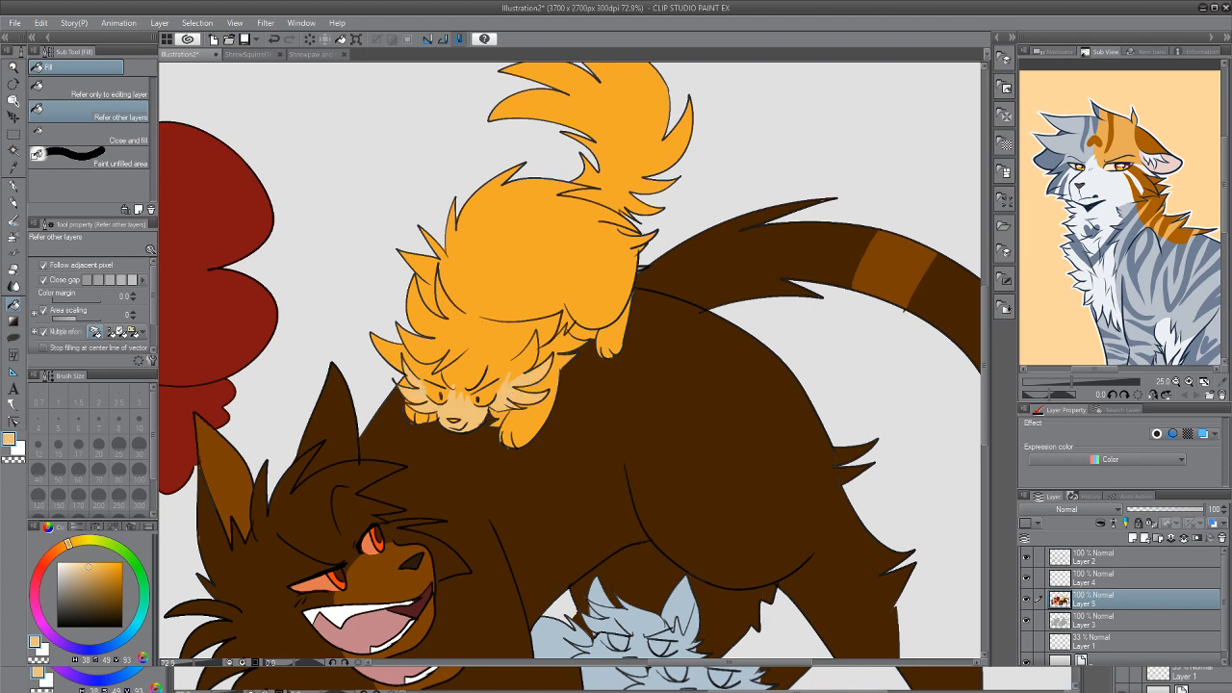
Sample the yellow kitten's base fur colour, and touch up the face patch between its eyes with the G-pen
{"action": "key", "text": "p"}
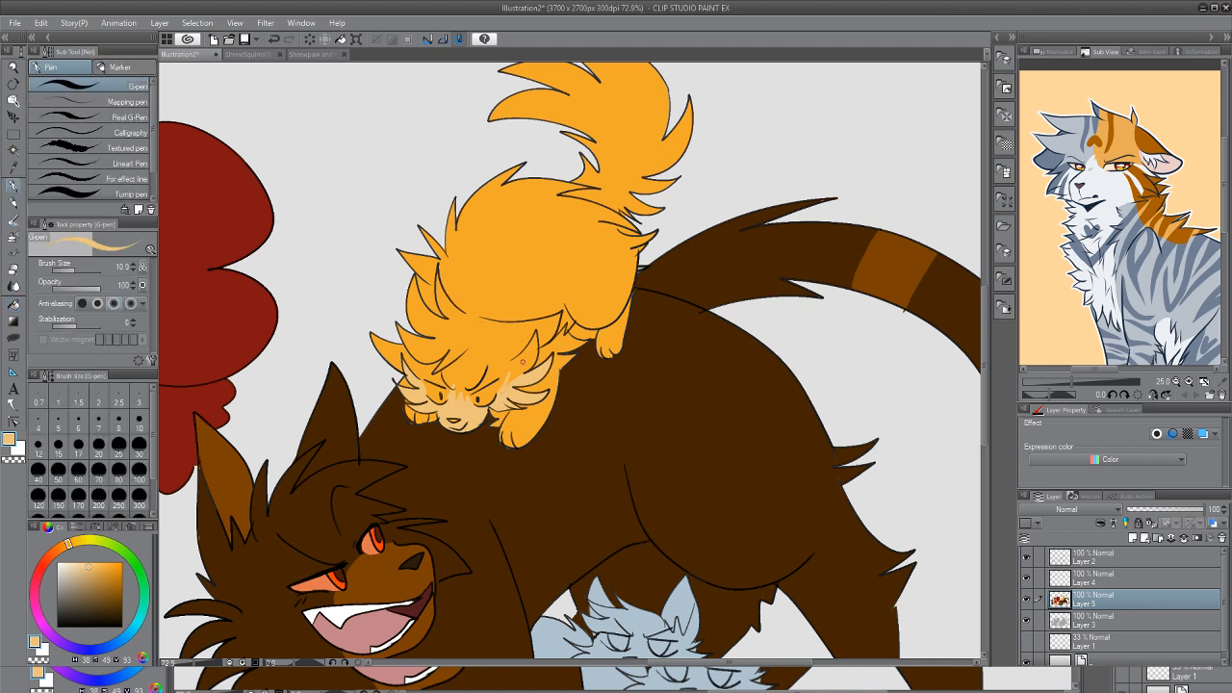
{"action": "key", "text": "i"}
{"action": "left_click", "coordinate": [533, 341]}
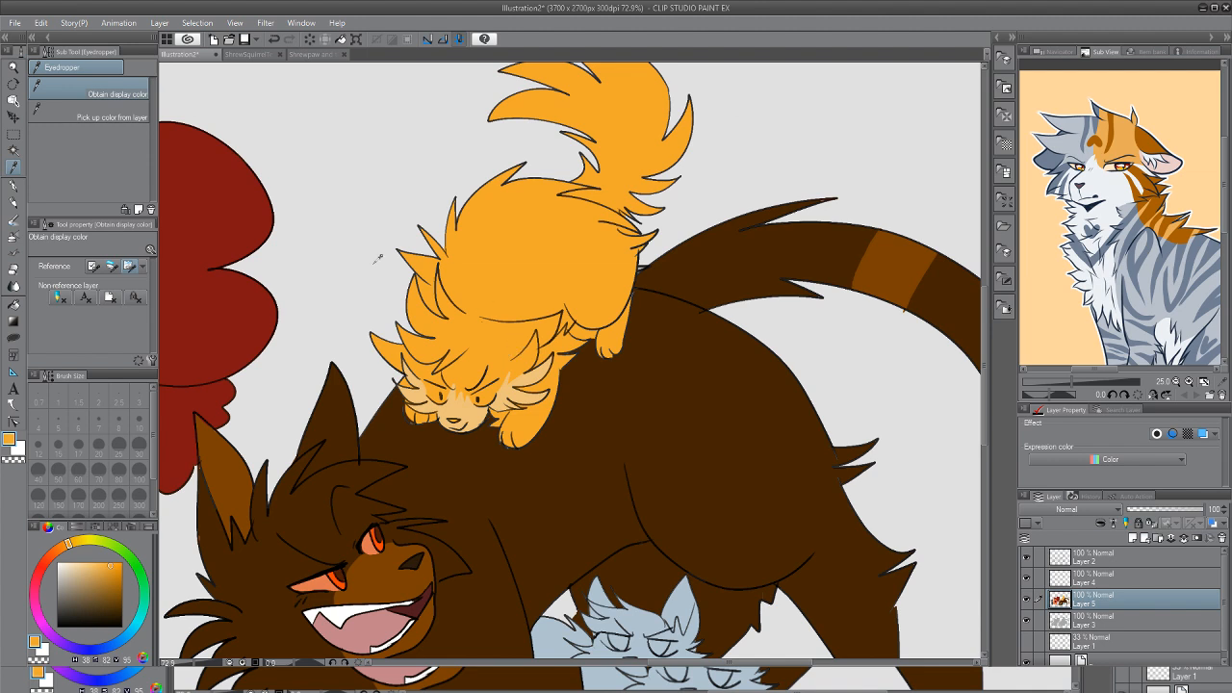
{"action": "key", "text": "p"}
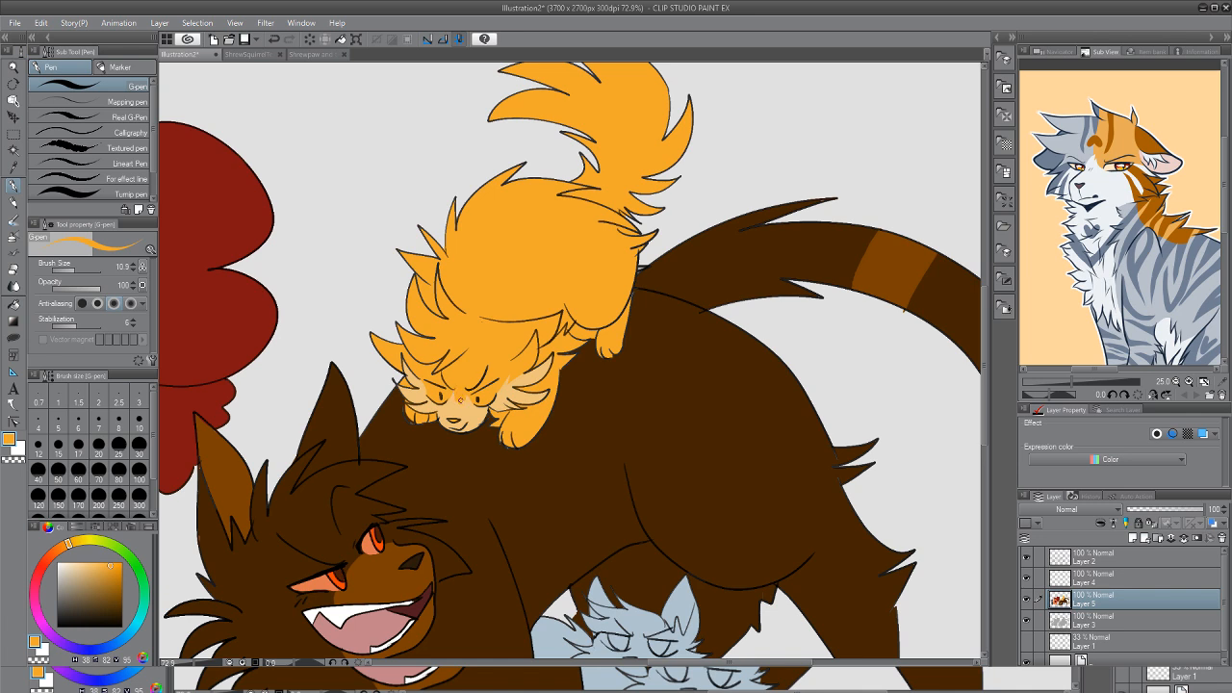
{"action": "left_click_drag", "start_coordinate": [468, 395], "coordinate": [471, 398]}
Compare the yellow kitten's markings in ShrewSquirrelText.png with the kits in Shrewpaw and the kits.png and the illustration
{"action": "left_click", "coordinate": [319, 53]}
{"action": "left_click", "coordinate": [248, 54]}
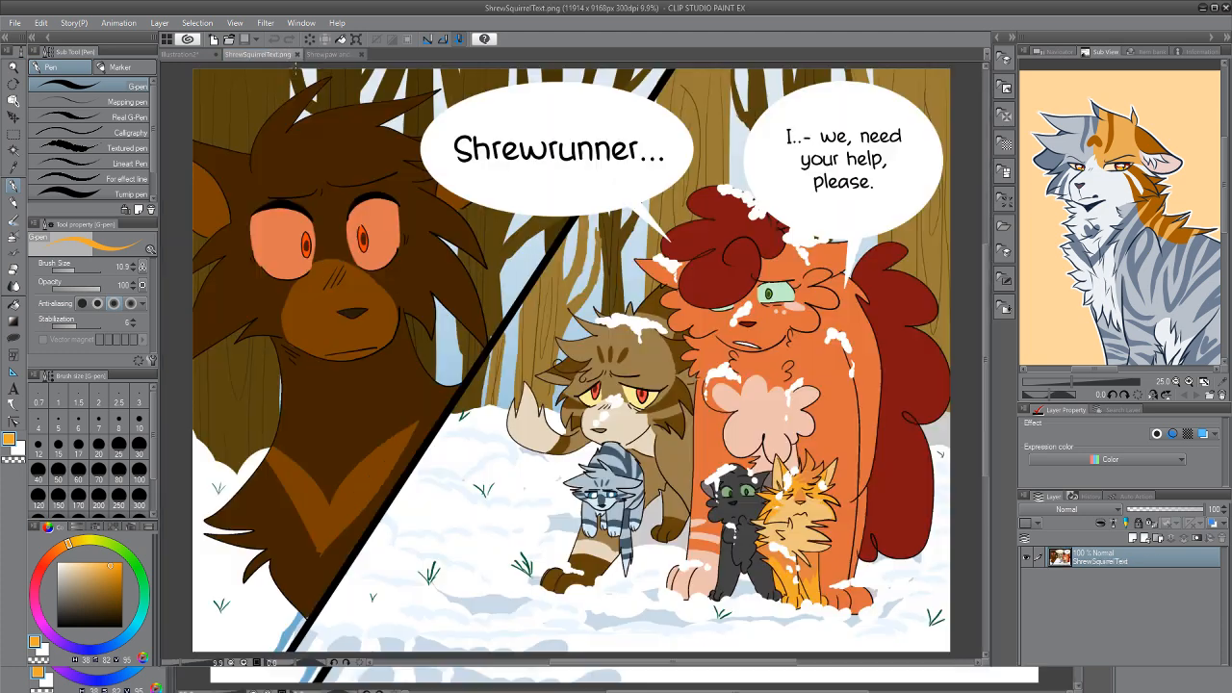
{"action": "left_click", "coordinate": [327, 54]}
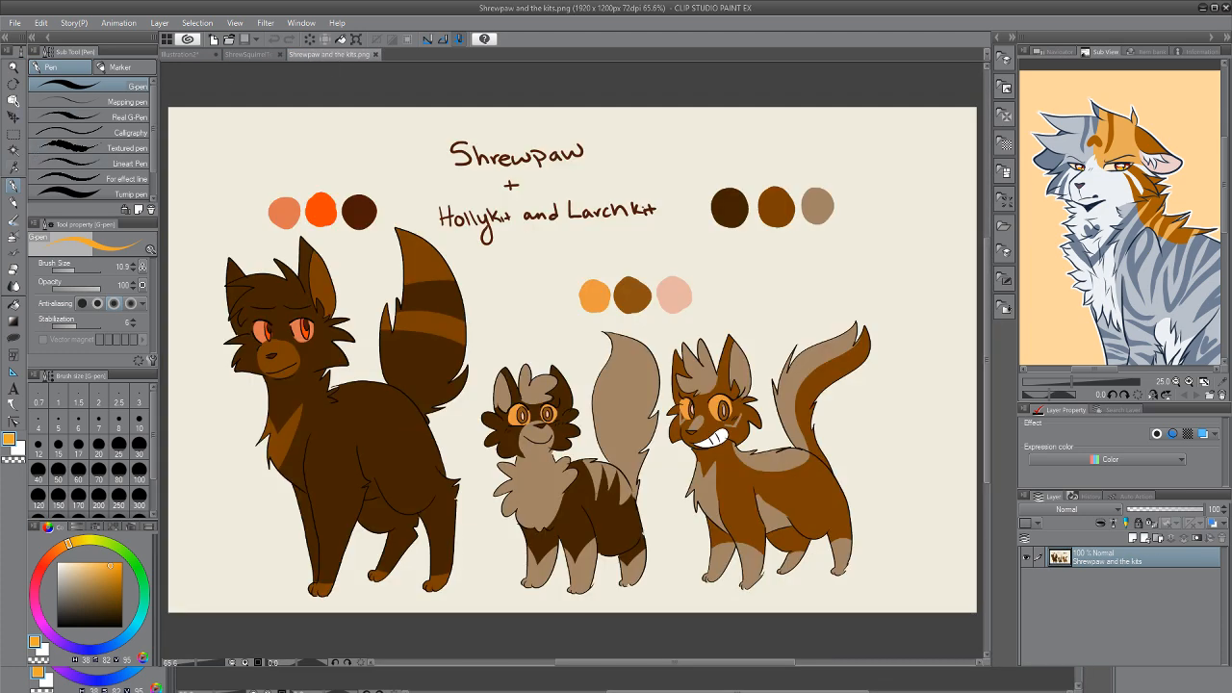
{"action": "key", "text": "i"}
{"action": "left_click", "coordinate": [180, 54]}
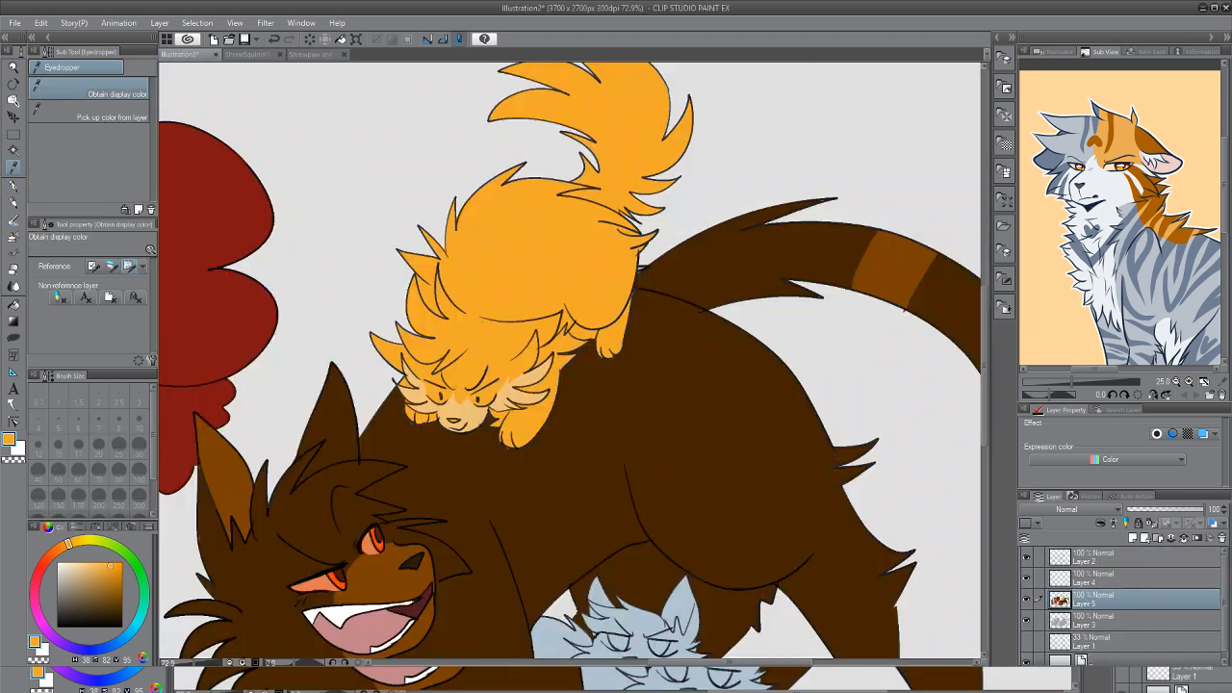
{"action": "key", "text": "ctrl+Tab"}
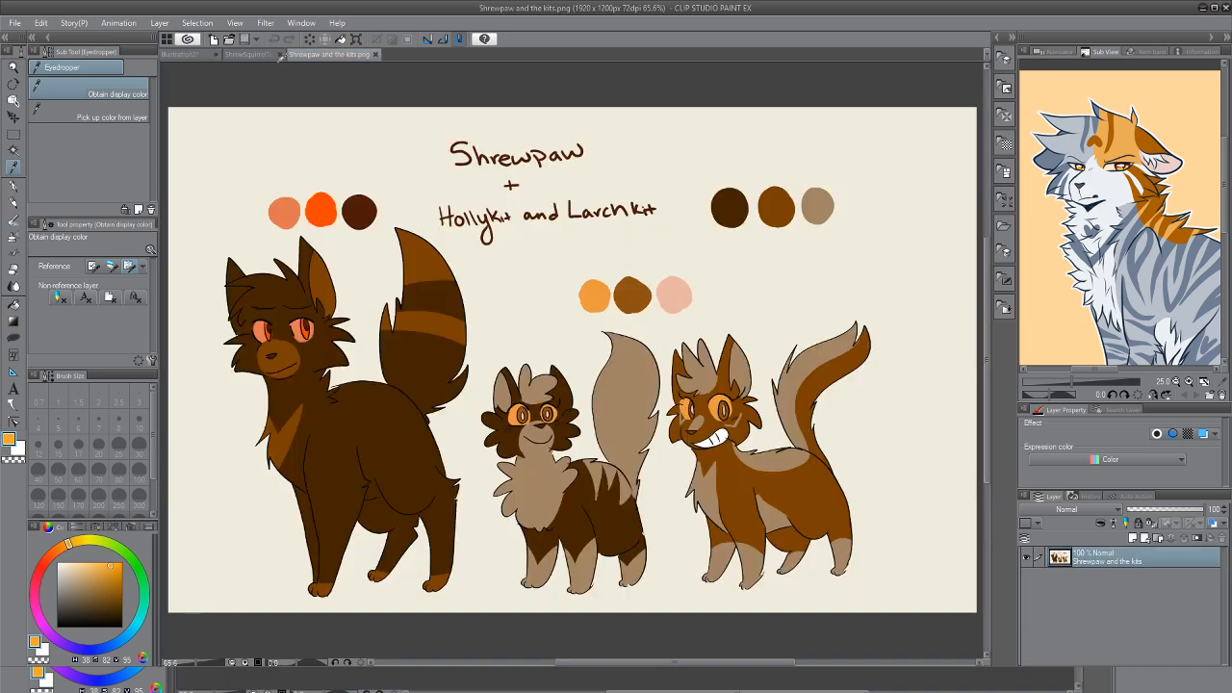
{"action": "left_click", "coordinate": [255, 54]}
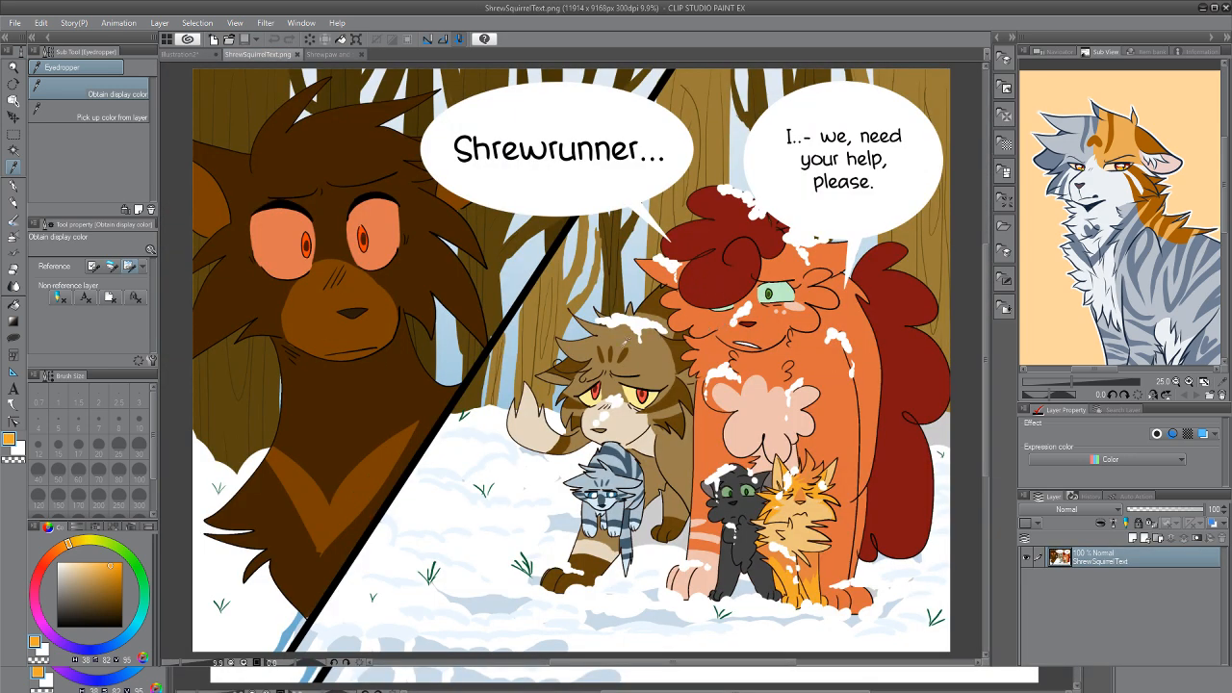
{"action": "left_click", "coordinate": [182, 54]}
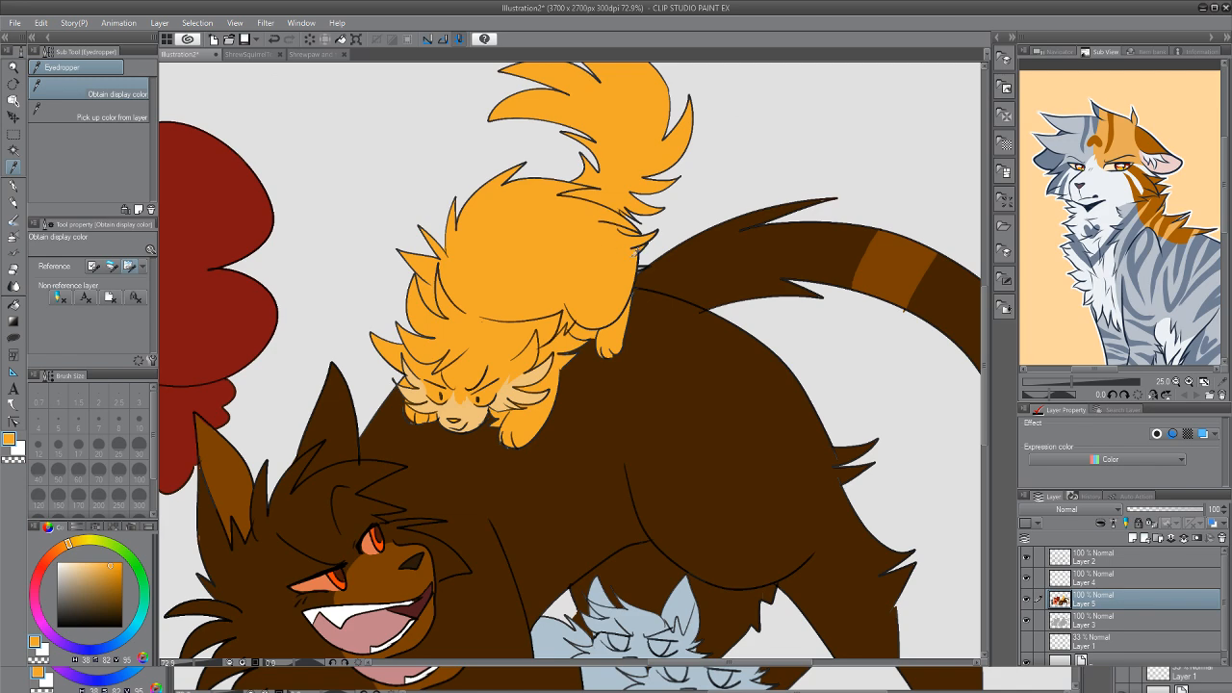
{"action": "left_click", "coordinate": [312, 54]}
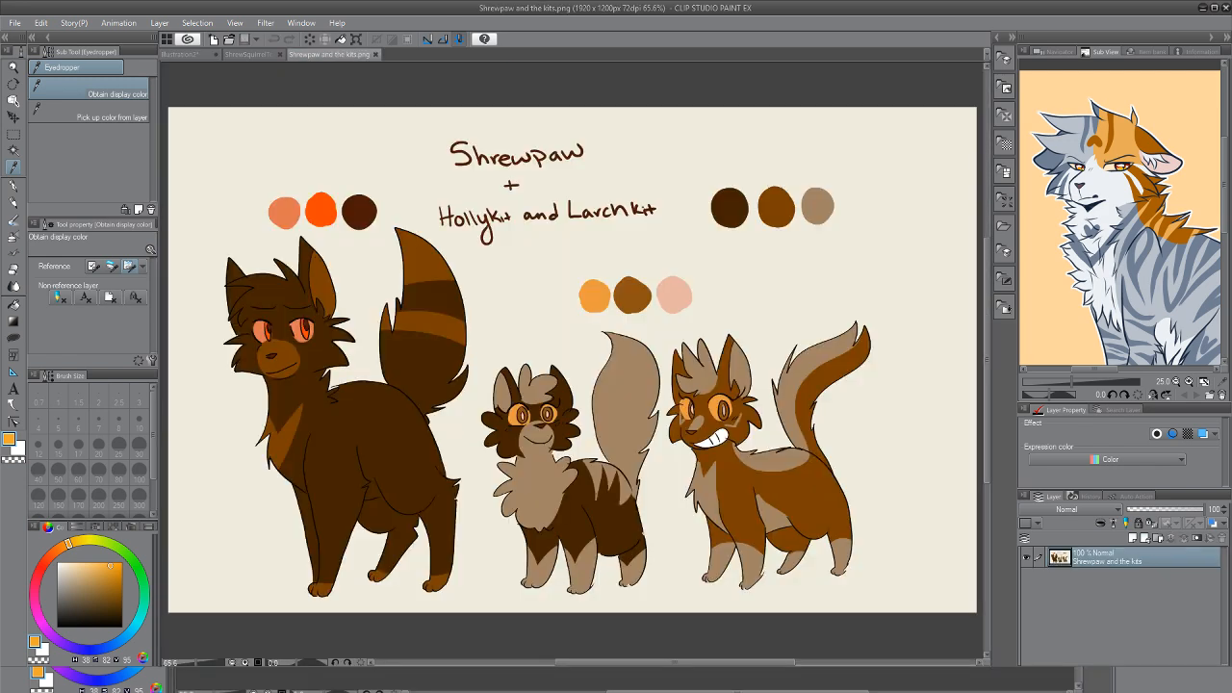
{"action": "left_click", "coordinate": [248, 54]}
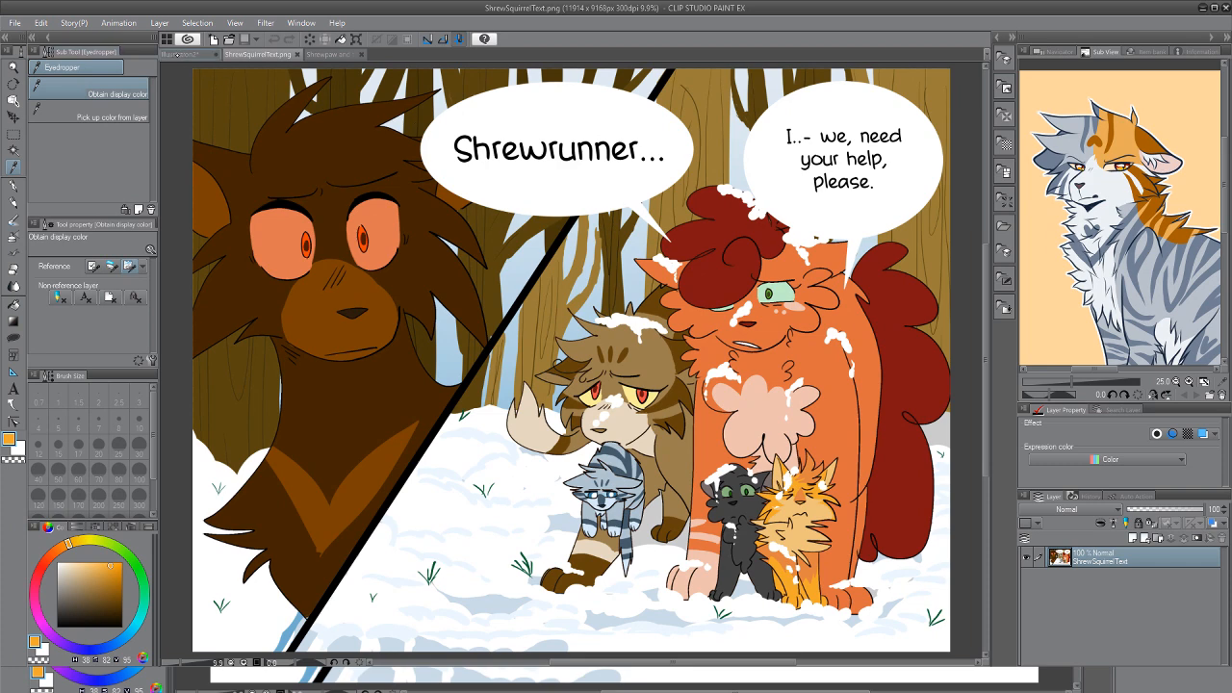
{"action": "left_click", "coordinate": [177, 54]}
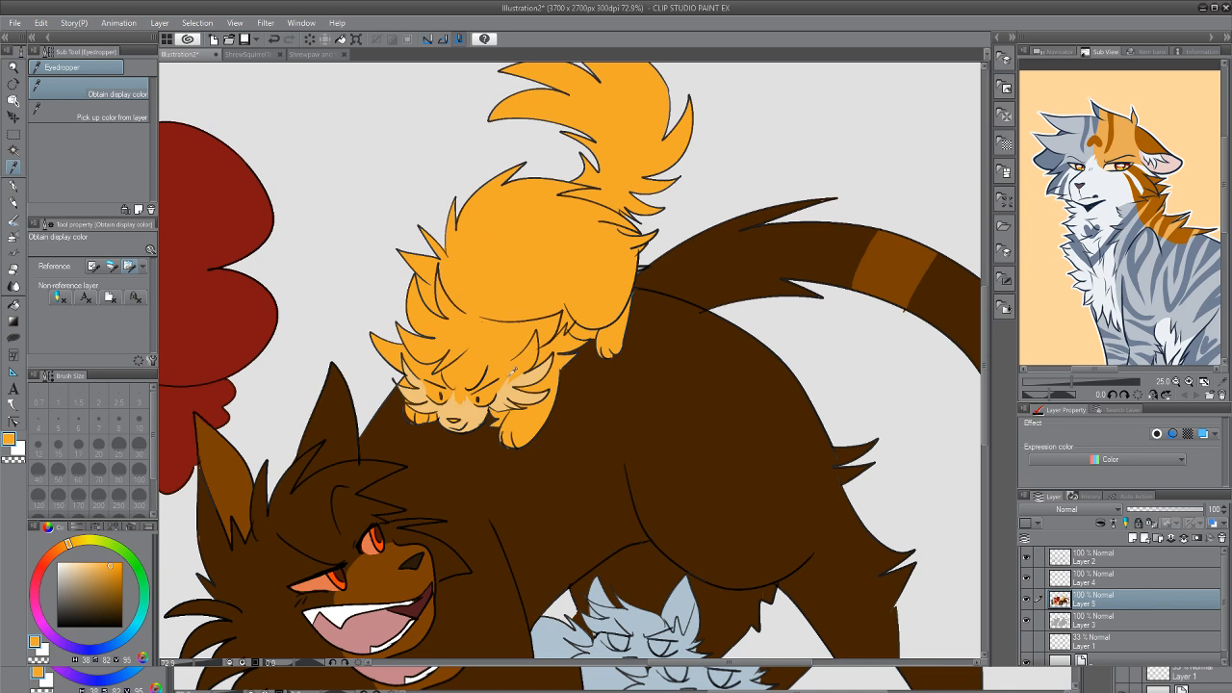
Sample the darker orange beside the yellow kitten's ear in ShrewSquirrelText.png for use with the G-pen in the illustration
{"action": "left_click", "coordinate": [511, 389]}
{"action": "left_click", "coordinate": [500, 338]}
{"action": "key", "text": "p"}
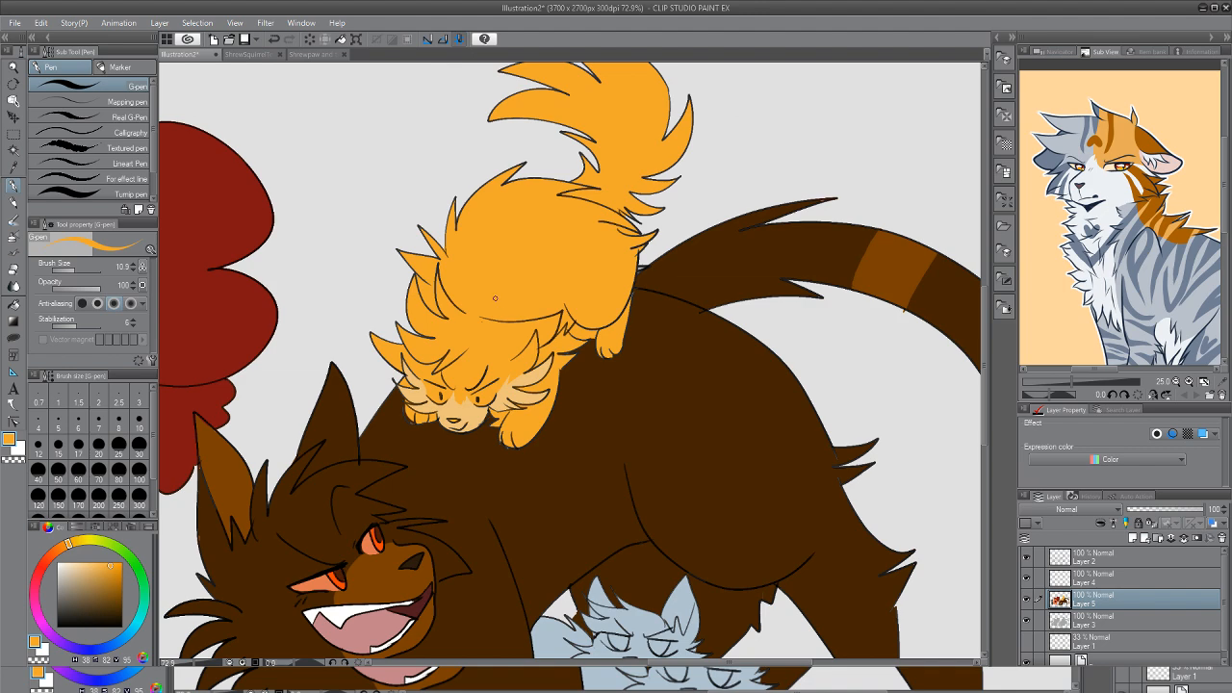
{"action": "left_click", "coordinate": [310, 54]}
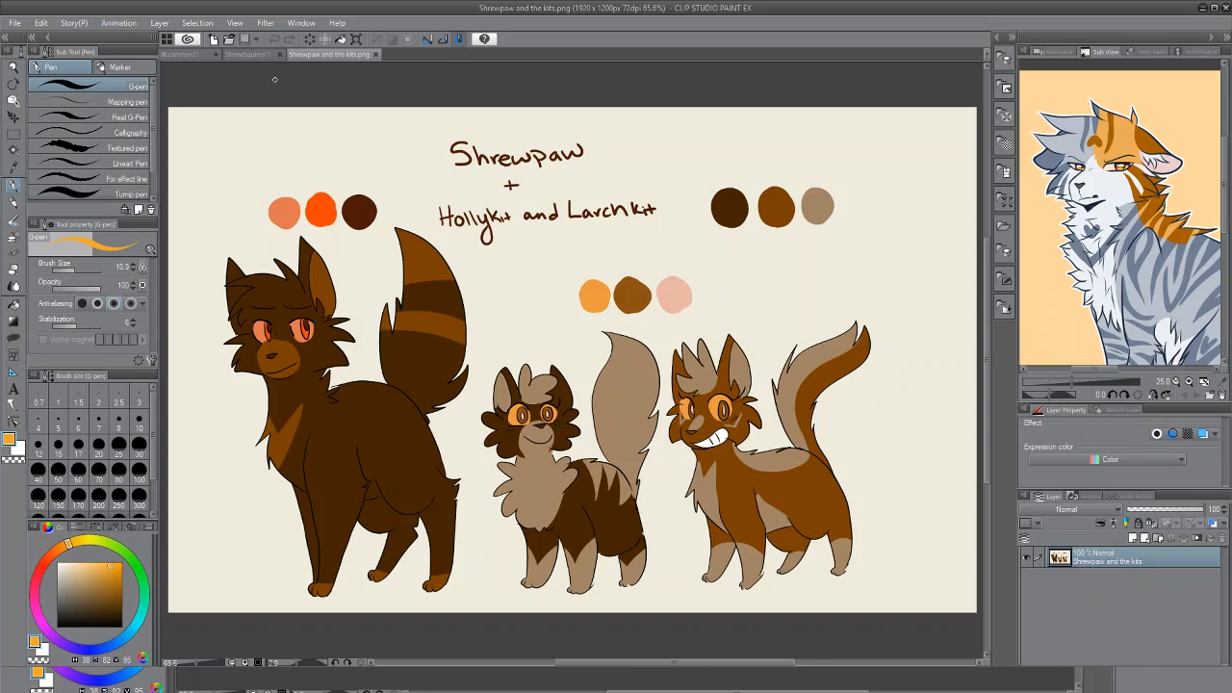
{"action": "left_click", "coordinate": [266, 54]}
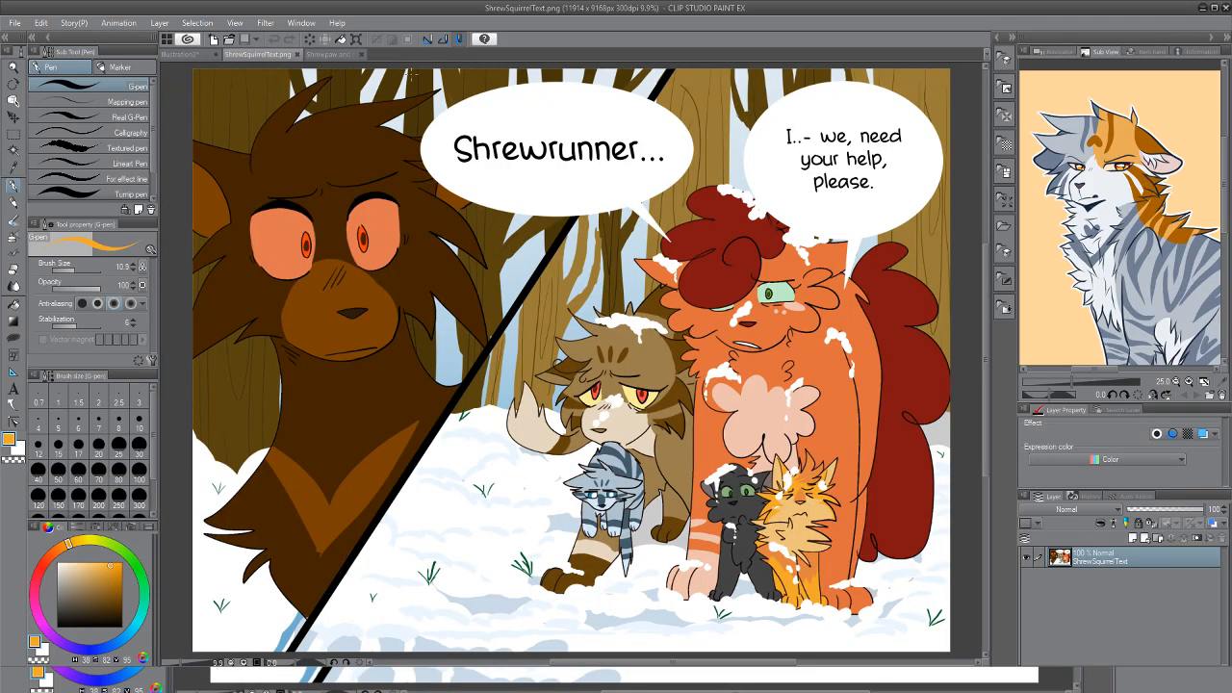
{"action": "key", "text": "i"}
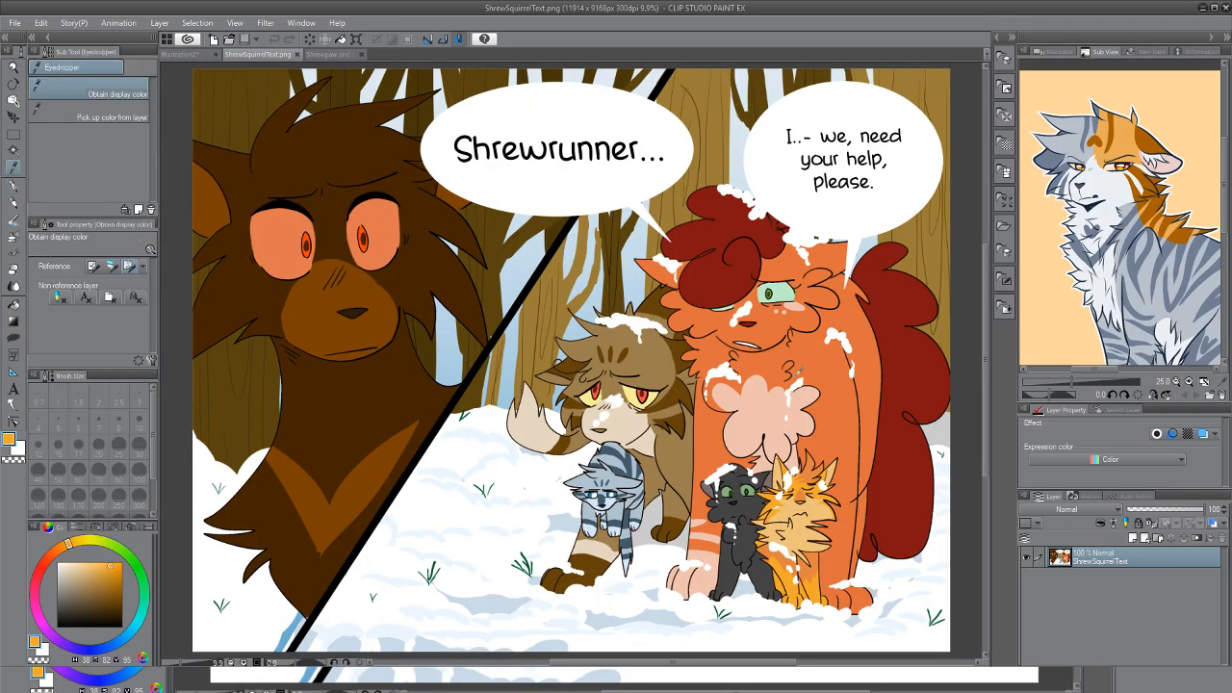
{"action": "left_click", "coordinate": [815, 469]}
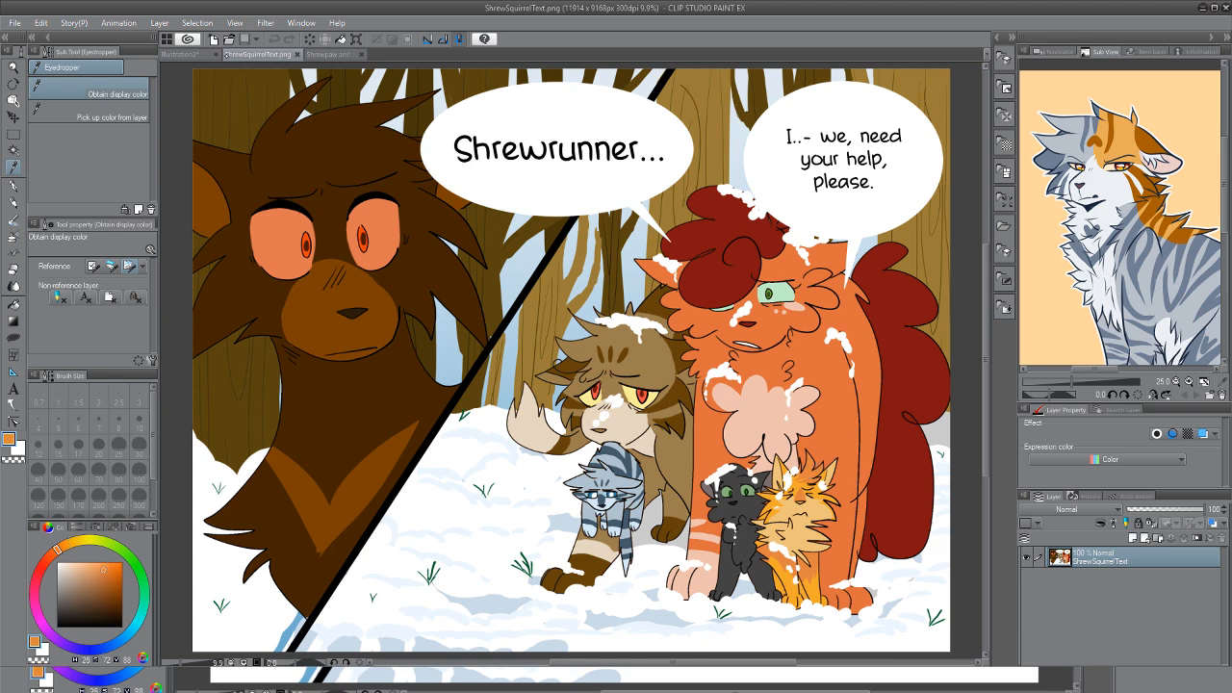
{"action": "left_click", "coordinate": [181, 54]}
{"action": "key", "text": "p"}
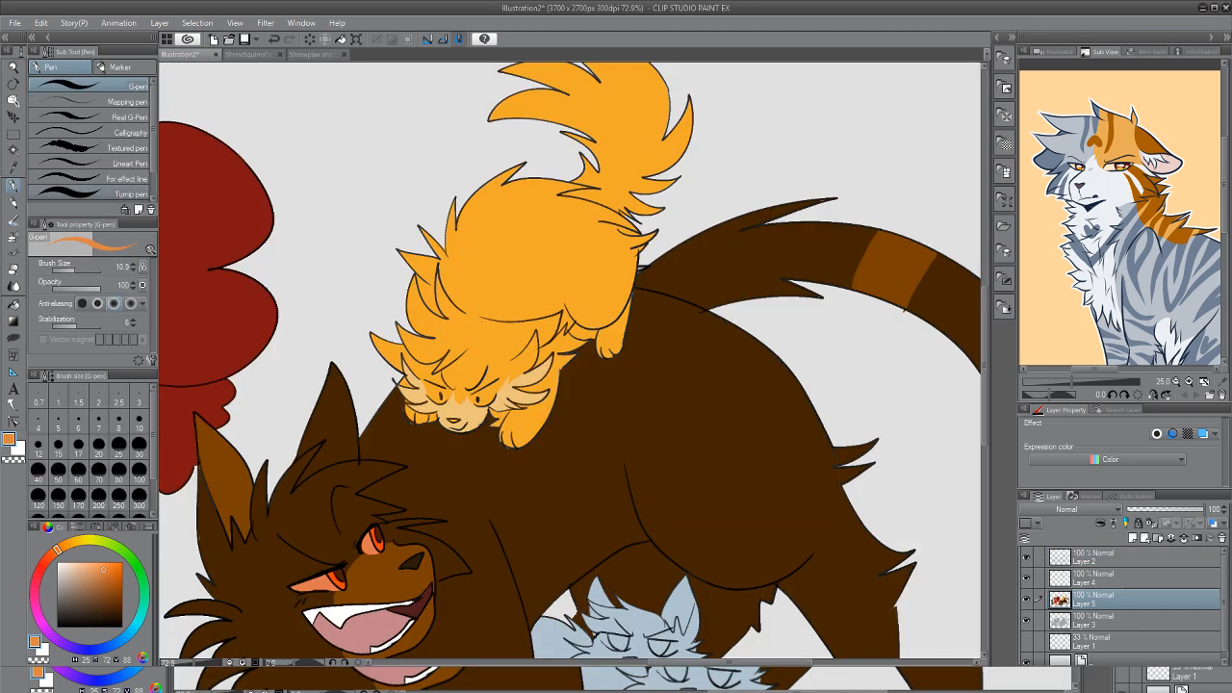
Draw a darker orange marking down the yellow kitten's nose bridge, and outline and fill an orange patch in the fur behind its head
{"action": "mouse_move", "coordinate": [448, 410]}
{"action": "left_mouse_down"}
{"action": "mouse_move", "coordinate": [453, 390]}
{"action": "mouse_move", "coordinate": [461, 419]}
{"action": "mouse_move", "coordinate": [458, 402]}
{"action": "left_mouse_up"}
{"action": "left_click_drag", "start_coordinate": [465, 313], "coordinate": [461, 348]}
{"action": "key", "text": "ctrl+z"}
{"action": "left_click_drag", "start_coordinate": [463, 320], "coordinate": [444, 342]}
{"action": "key", "text": "g"}
{"action": "mouse_move", "coordinate": [458, 352]}
{"action": "left_mouse_down"}
{"action": "mouse_move", "coordinate": [428, 337]}
{"action": "mouse_move", "coordinate": [448, 299]}
{"action": "left_mouse_up"}
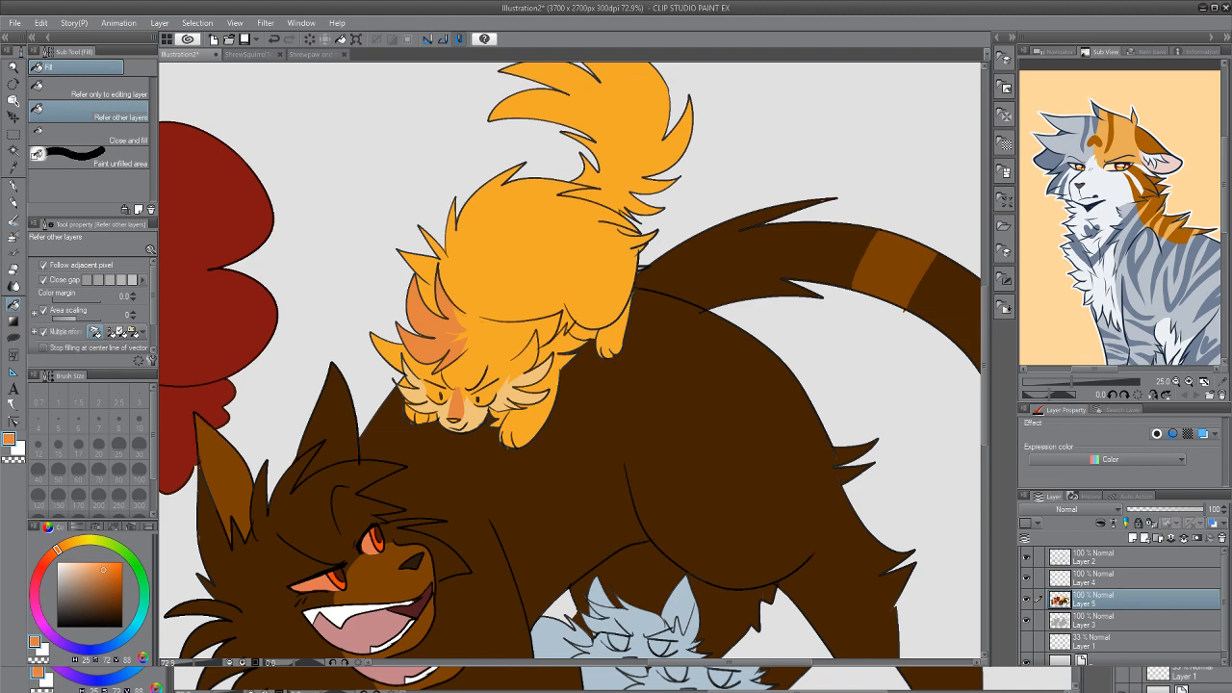
Check the reference pictures, and colour the fur between the yellow kitten's cheek tuft and shoulder with the darker orange
{"action": "left_click", "coordinate": [317, 55]}
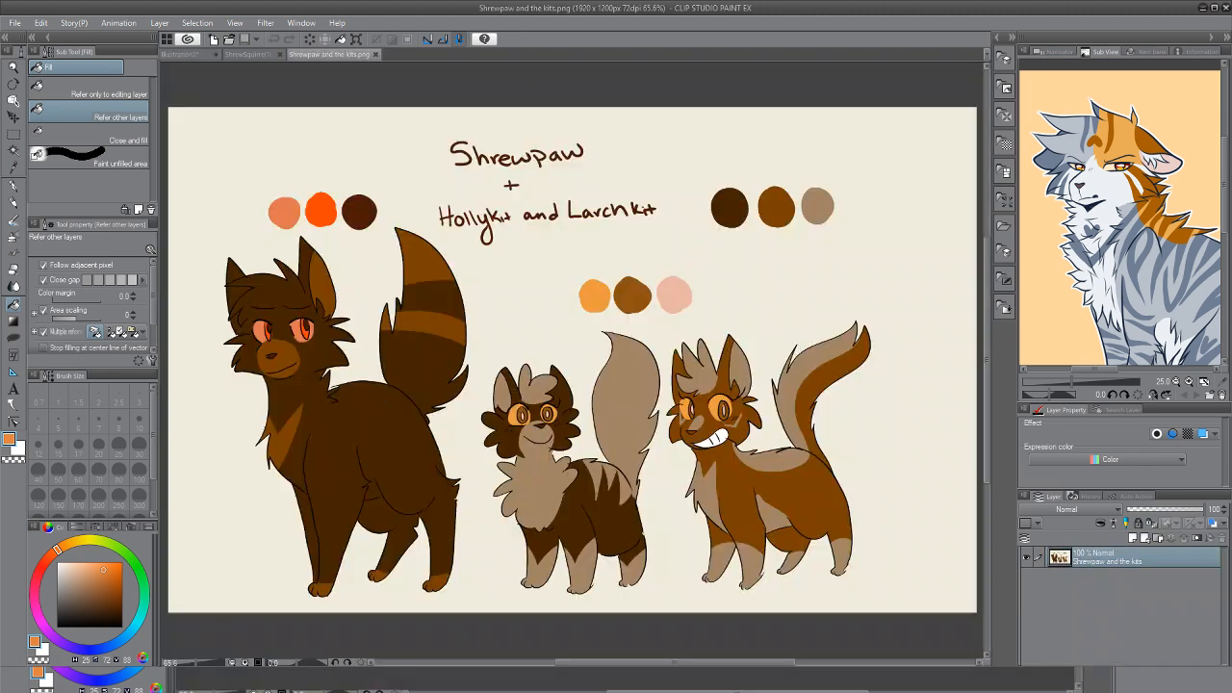
{"action": "left_click", "coordinate": [255, 55]}
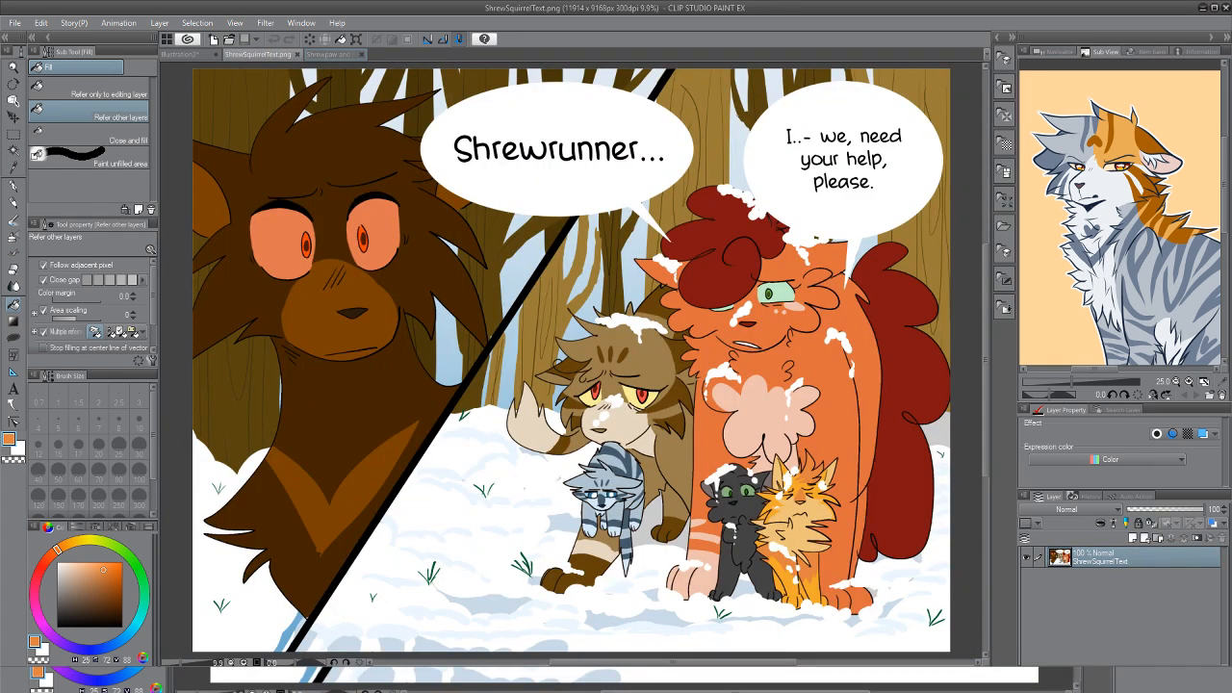
{"action": "left_click", "coordinate": [180, 55]}
{"action": "key", "text": "p"}
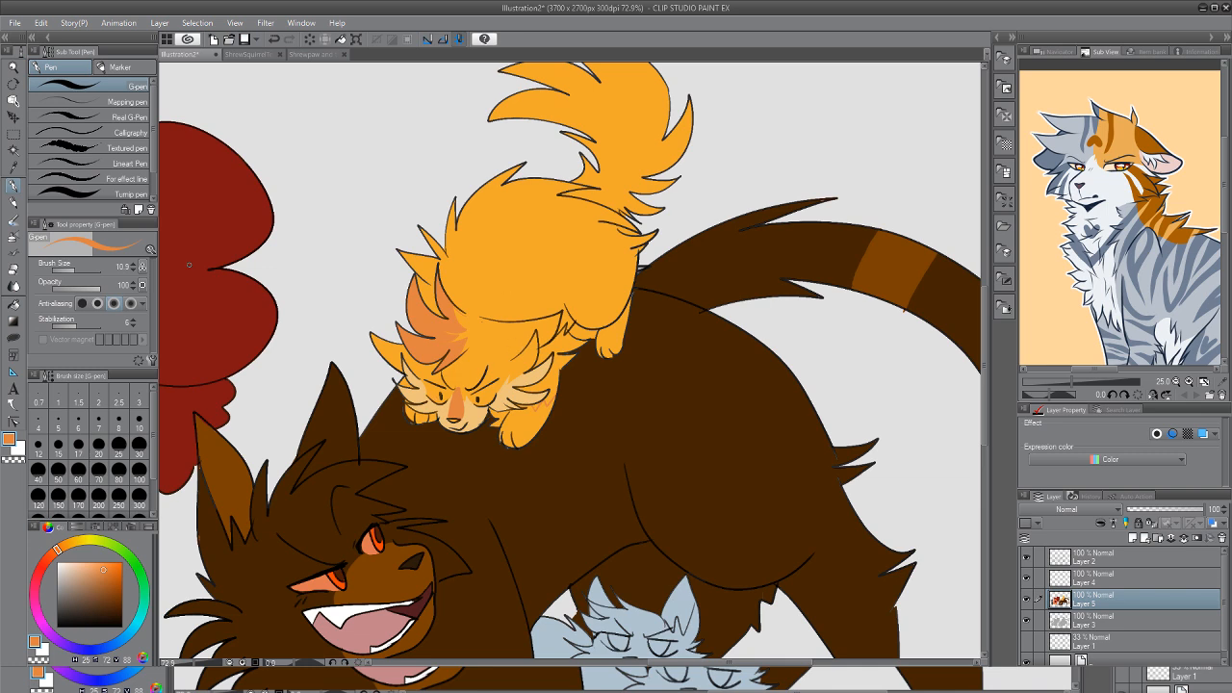
{"action": "key", "text": "g"}
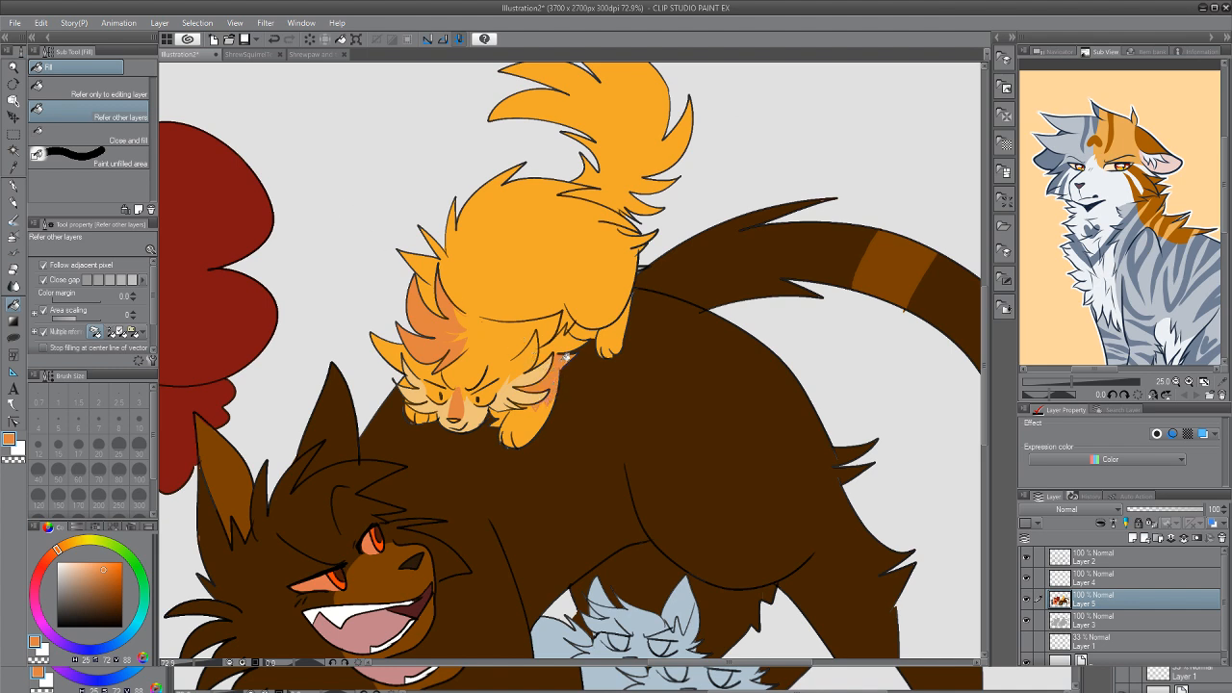
{"action": "left_click", "coordinate": [570, 347]}
Sample the pale tan of the yellow kitten's face, and check its markings in both reference pictures
{"action": "key", "text": "i"}
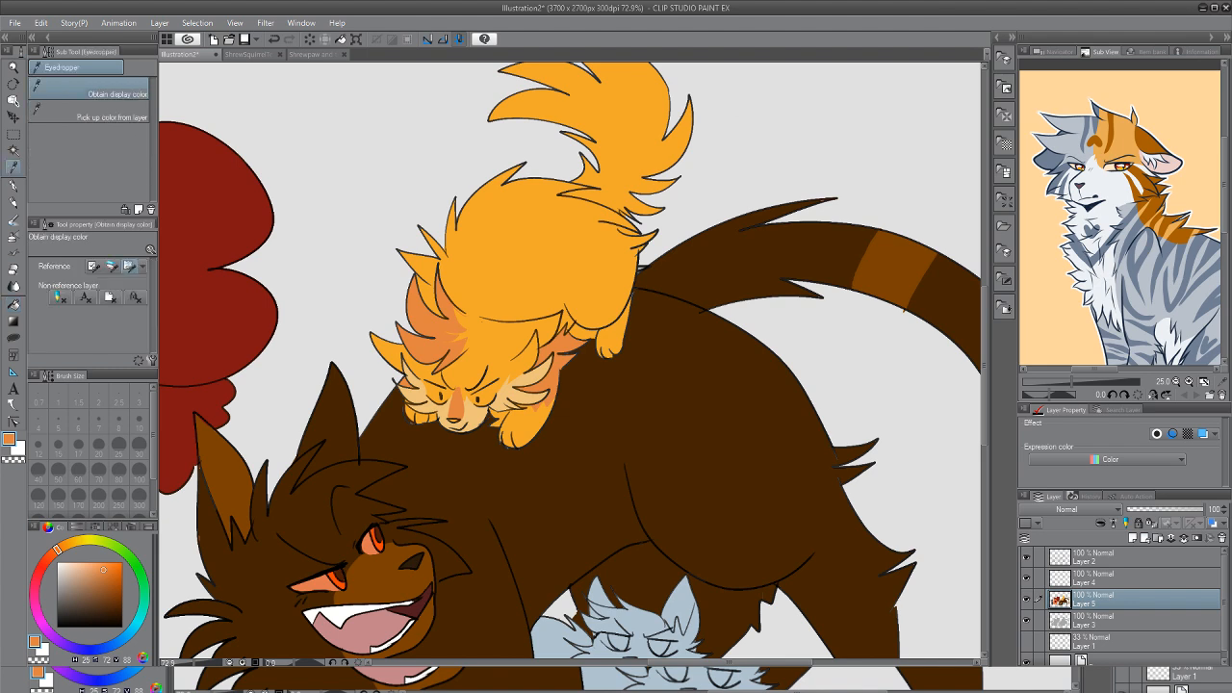
{"action": "left_click", "coordinate": [485, 399]}
{"action": "key", "text": "g"}
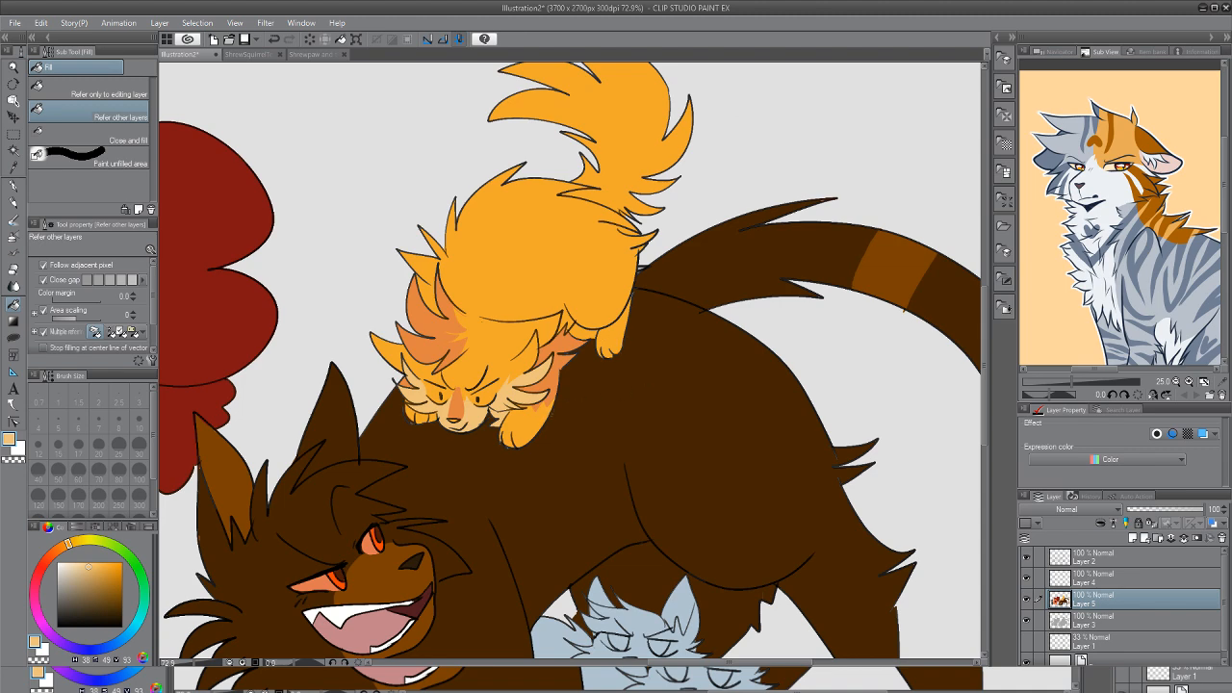
{"action": "left_click", "coordinate": [322, 55]}
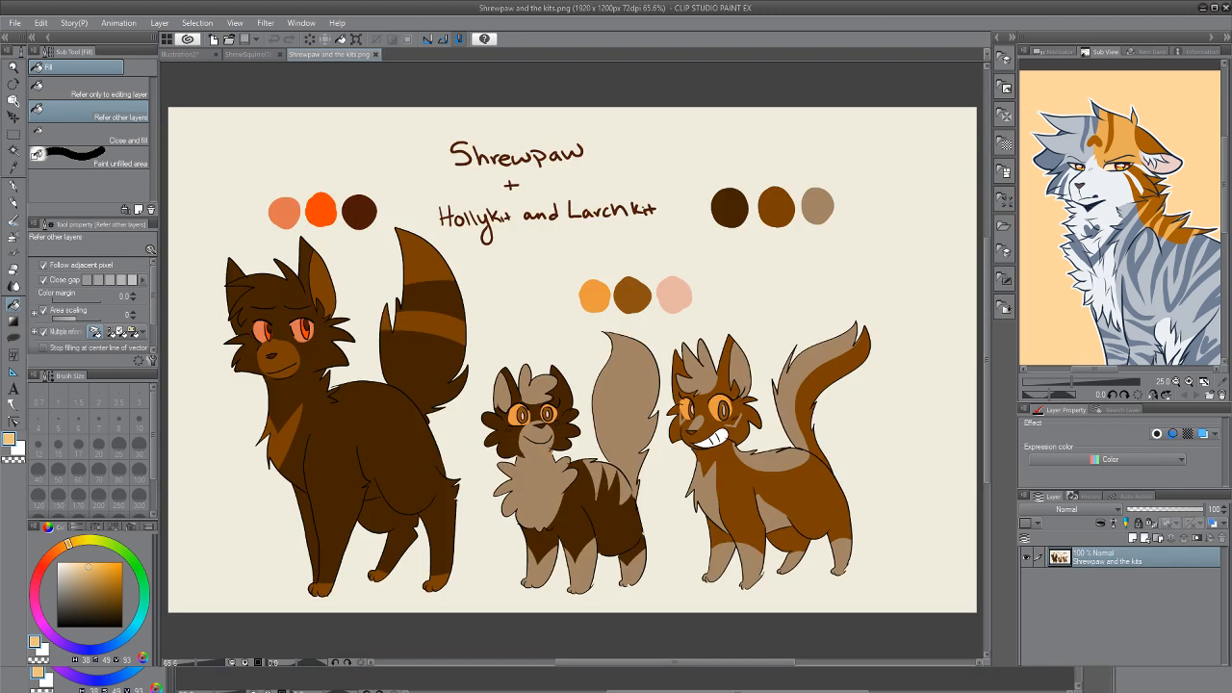
{"action": "left_click", "coordinate": [267, 55]}
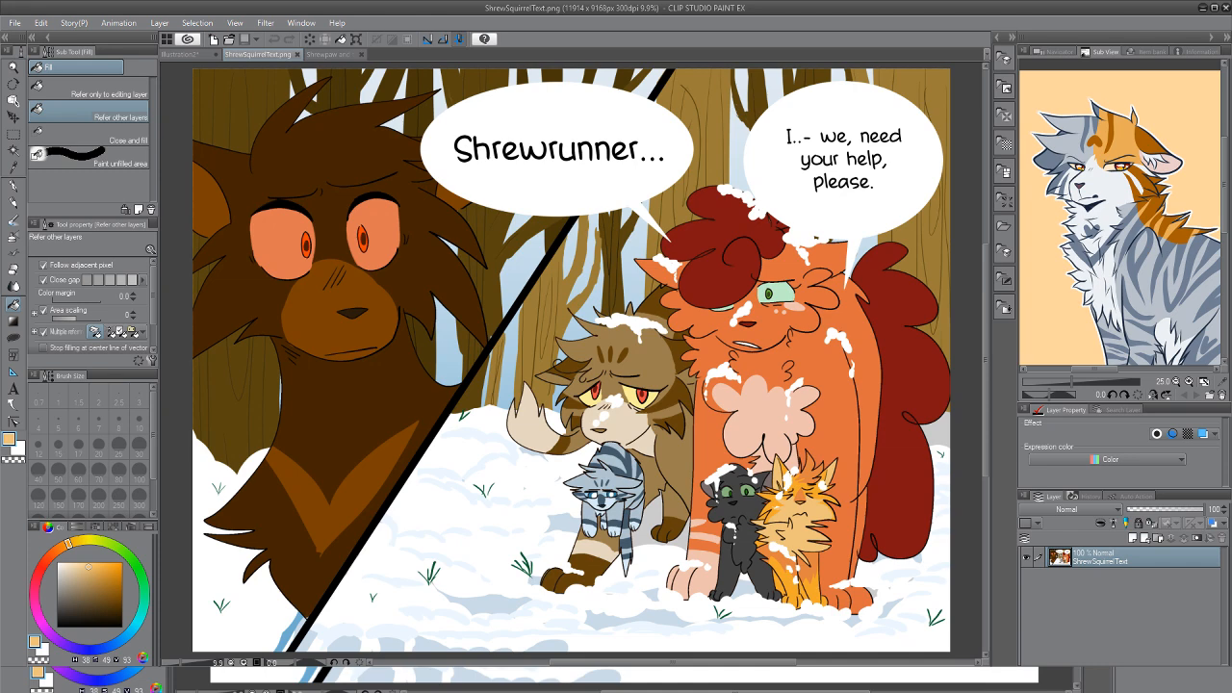
{"action": "left_click", "coordinate": [180, 54]}
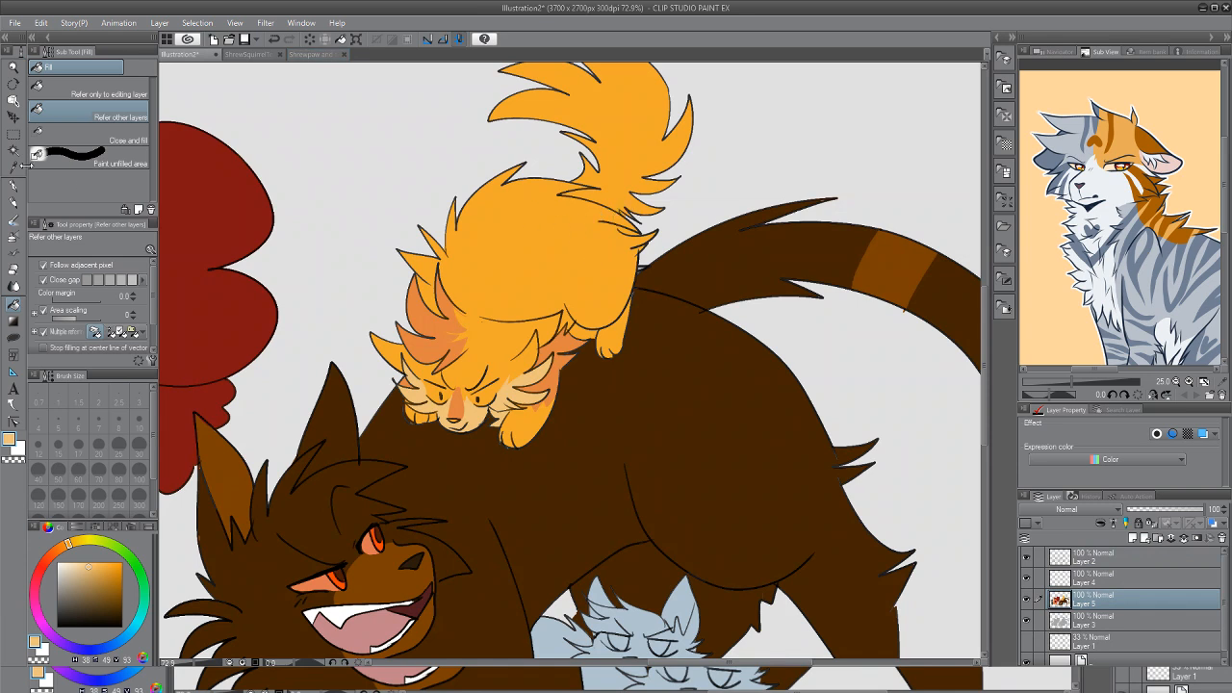
Resample the darker orange from the fur behind the kitten's head, and draw a jagged marking edge across its back and flank
{"action": "key", "text": "i"}
{"action": "left_click", "coordinate": [445, 328]}
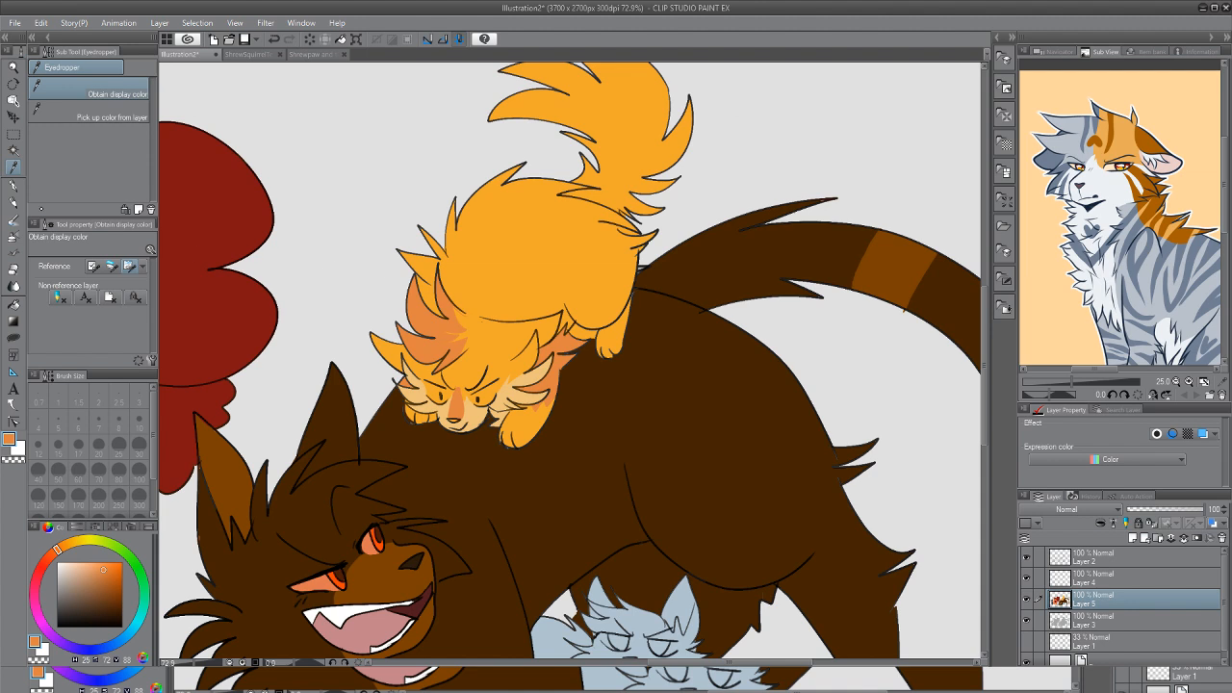
{"action": "key", "text": "p"}
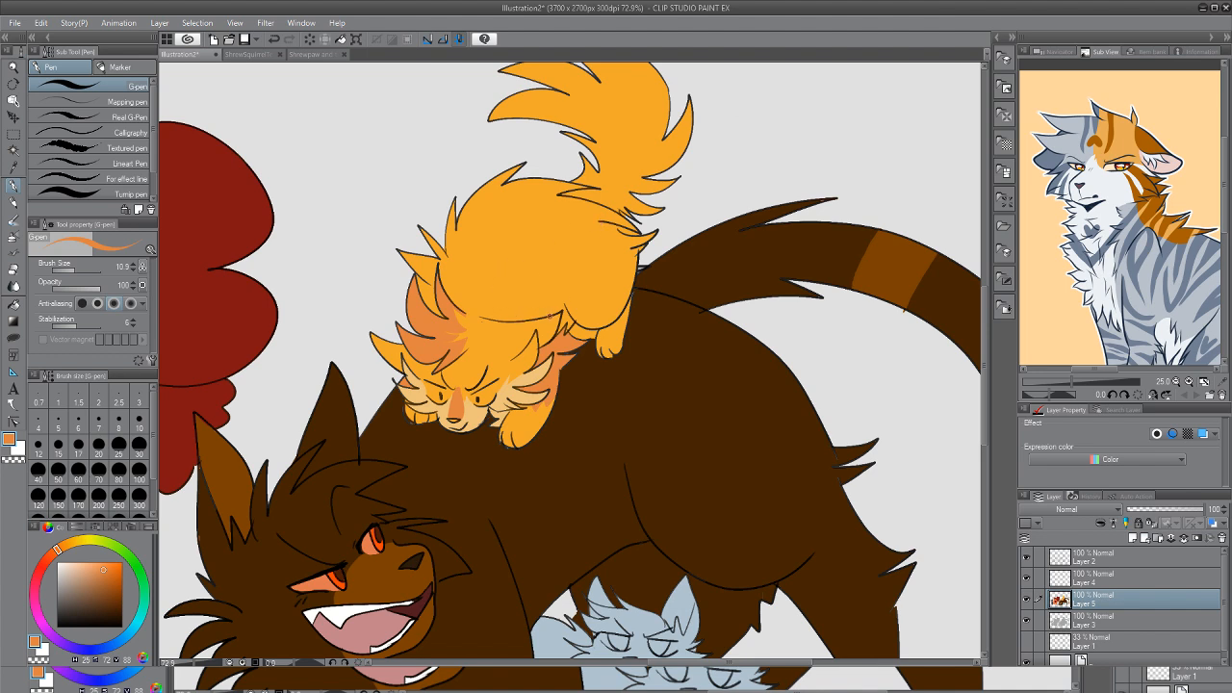
{"action": "mouse_move", "coordinate": [553, 233]}
{"action": "left_mouse_down"}
{"action": "mouse_move", "coordinate": [596, 254]}
{"action": "mouse_move", "coordinate": [557, 253]}
{"action": "mouse_move", "coordinate": [579, 293]}
{"action": "mouse_move", "coordinate": [545, 277]}
{"action": "mouse_move", "coordinate": [560, 305]}
{"action": "left_mouse_up"}
Complete the outline of the back marking, and fill the kitten's back and the tuft behind its head with the darker orange
{"action": "key", "text": "g"}
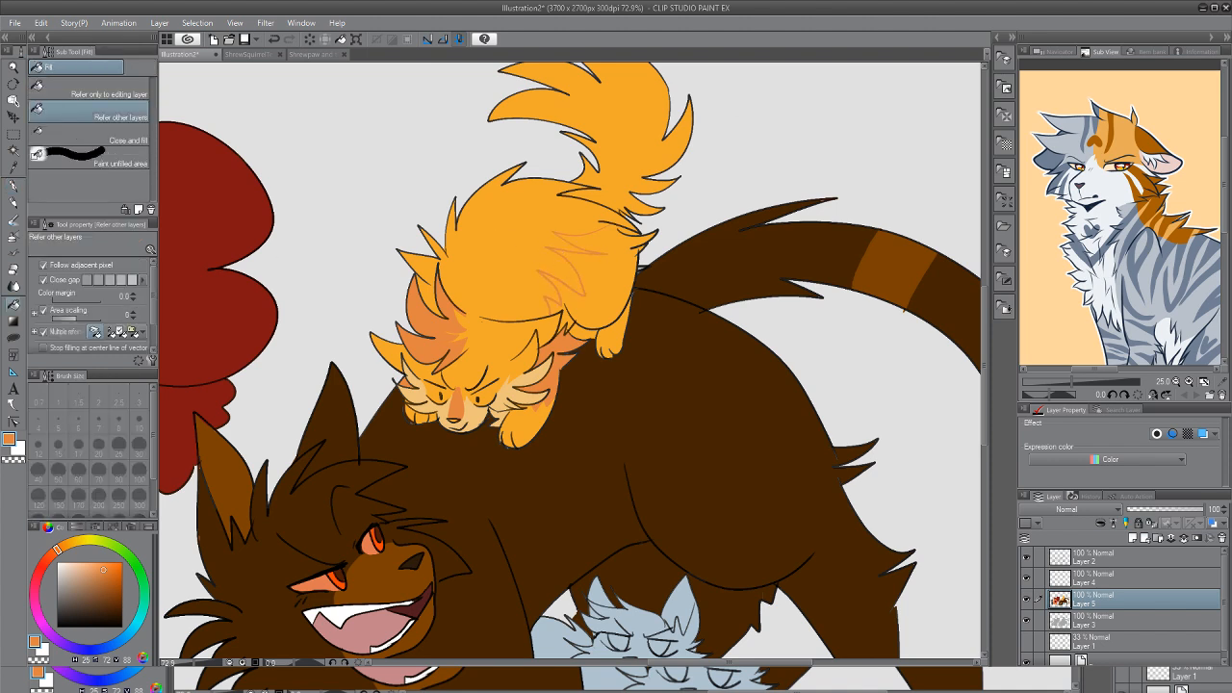
{"action": "left_click", "coordinate": [491, 269]}
{"action": "left_click", "coordinate": [276, 39]}
{"action": "key", "text": "p"}
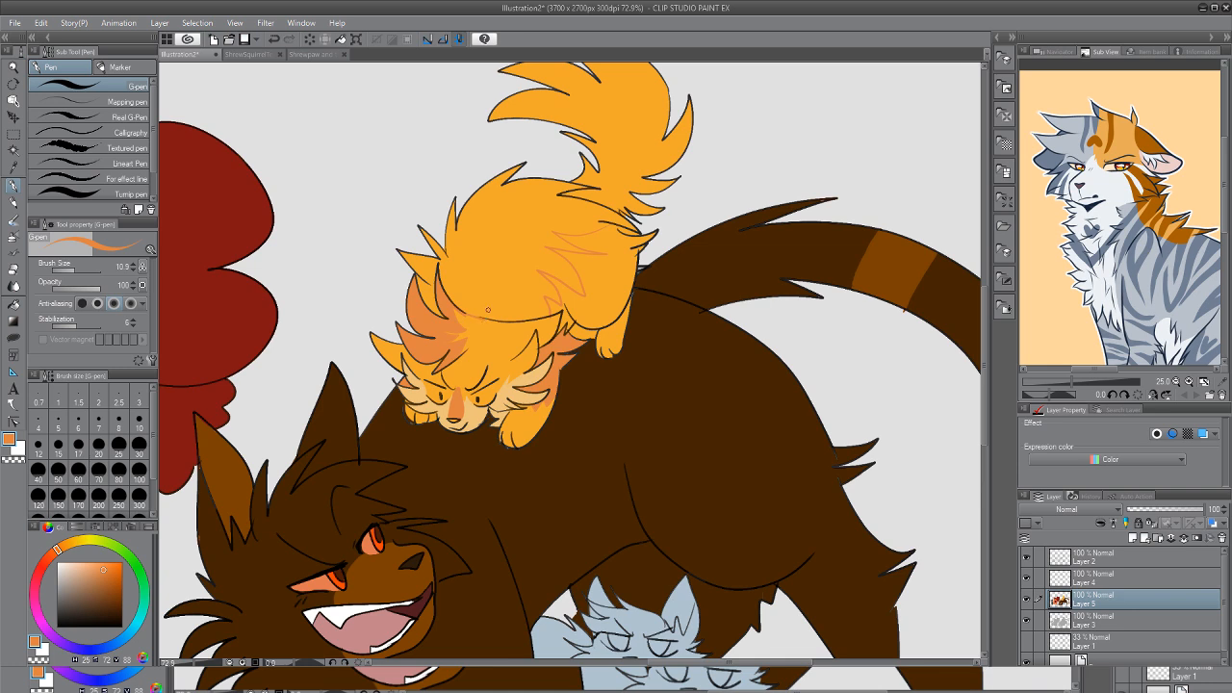
{"action": "key", "text": "g"}
{"action": "left_click", "coordinate": [425, 252]}
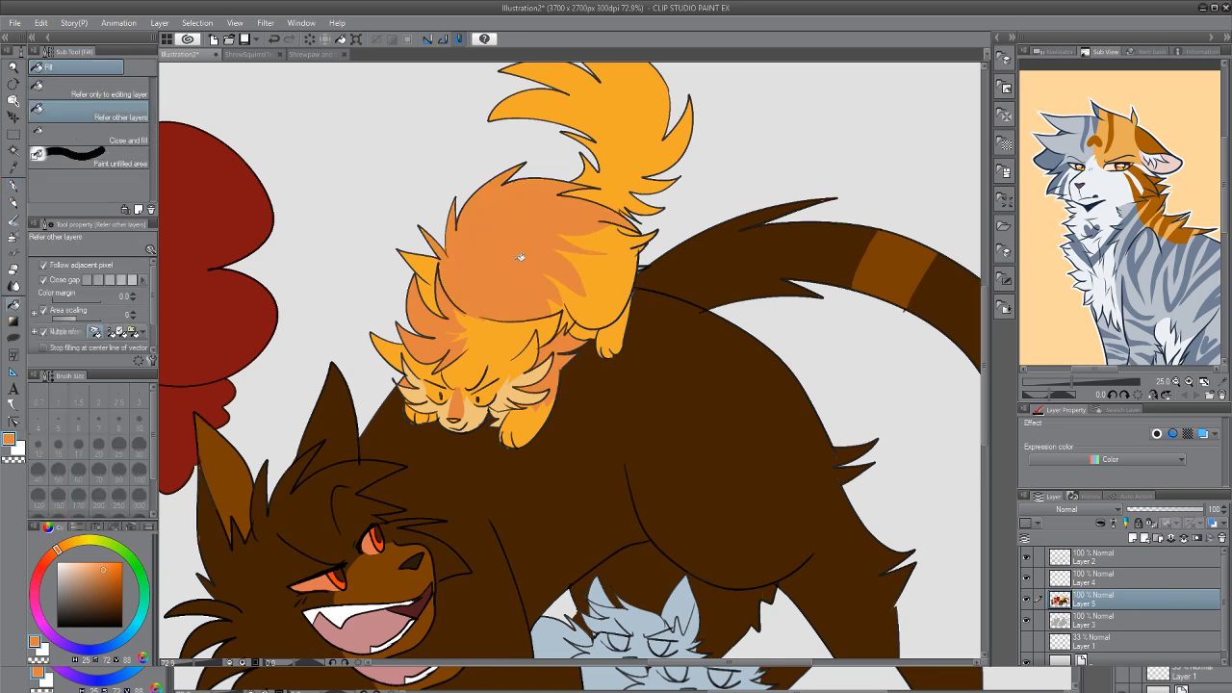
{"action": "left_click", "coordinate": [419, 270]}
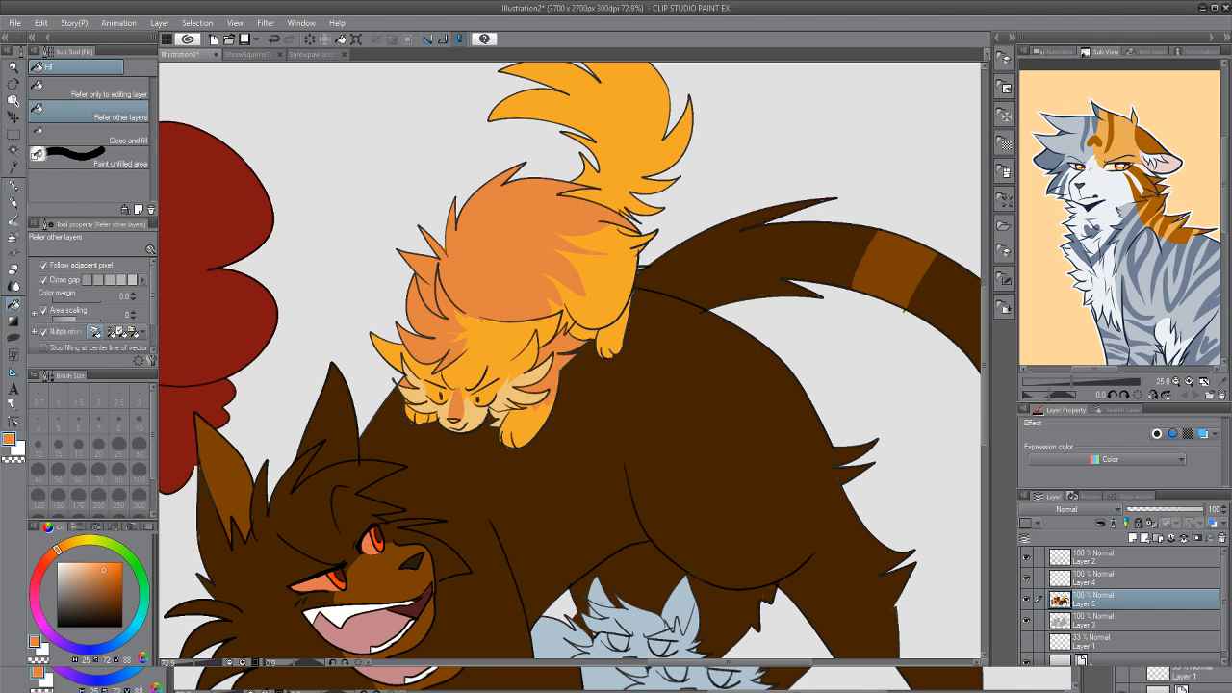
Sample the yellow base from the kitten's flank and refine the jagged edge of its back marking with the pen
{"action": "key", "text": "p"}
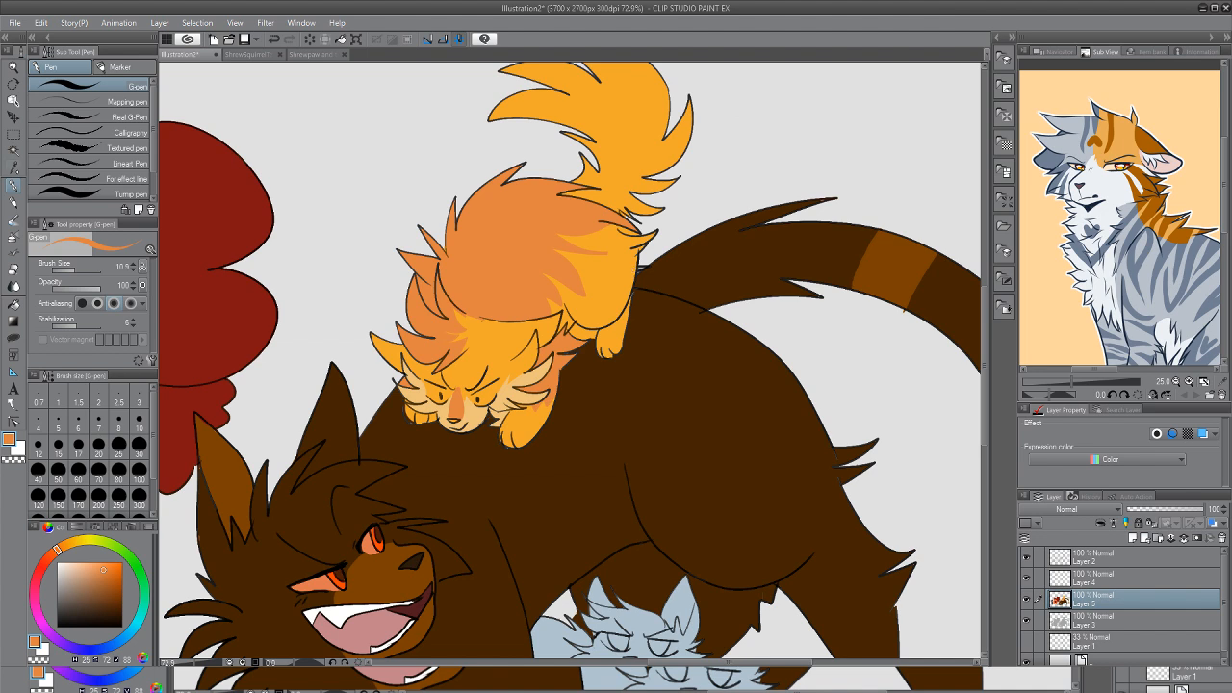
{"action": "key", "text": "i"}
{"action": "left_click", "coordinate": [609, 262]}
{"action": "key", "text": "p"}
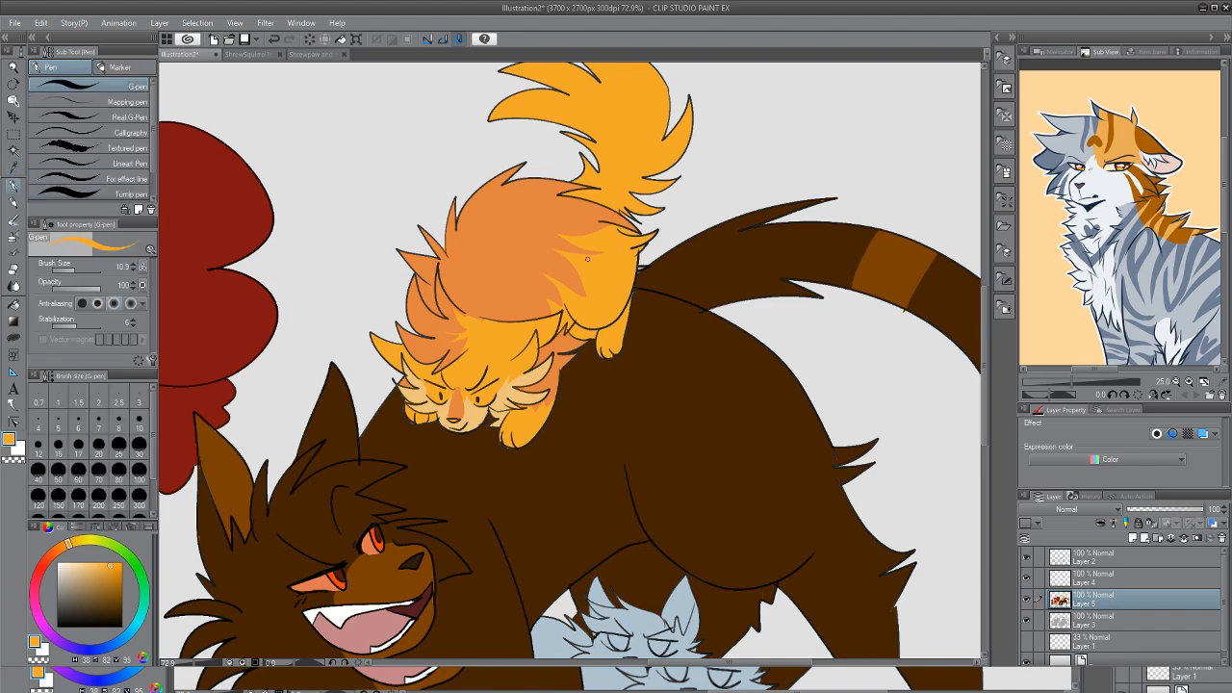
Resample the darker orange from the back, outline a jagged marking along the tail's inner side, and fill it and its tufts
{"action": "scroll", "coordinate": [937, 367], "scroll_direction": "up", "scroll_amount": 3}
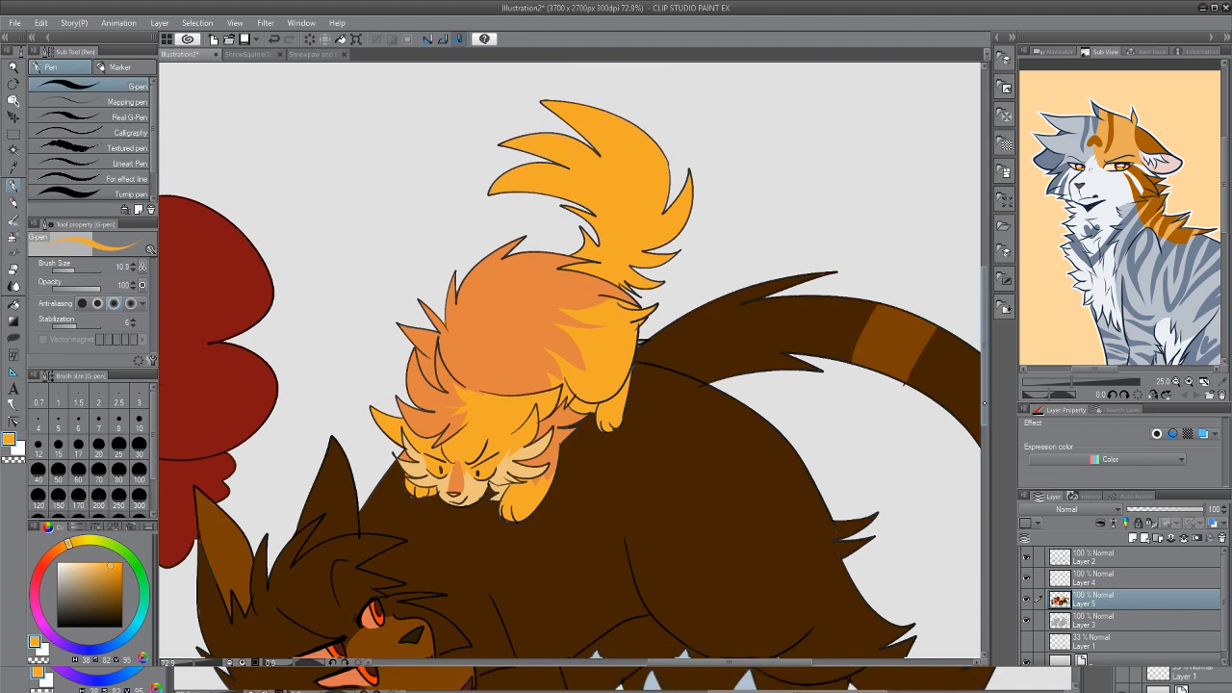
{"action": "key", "text": "i"}
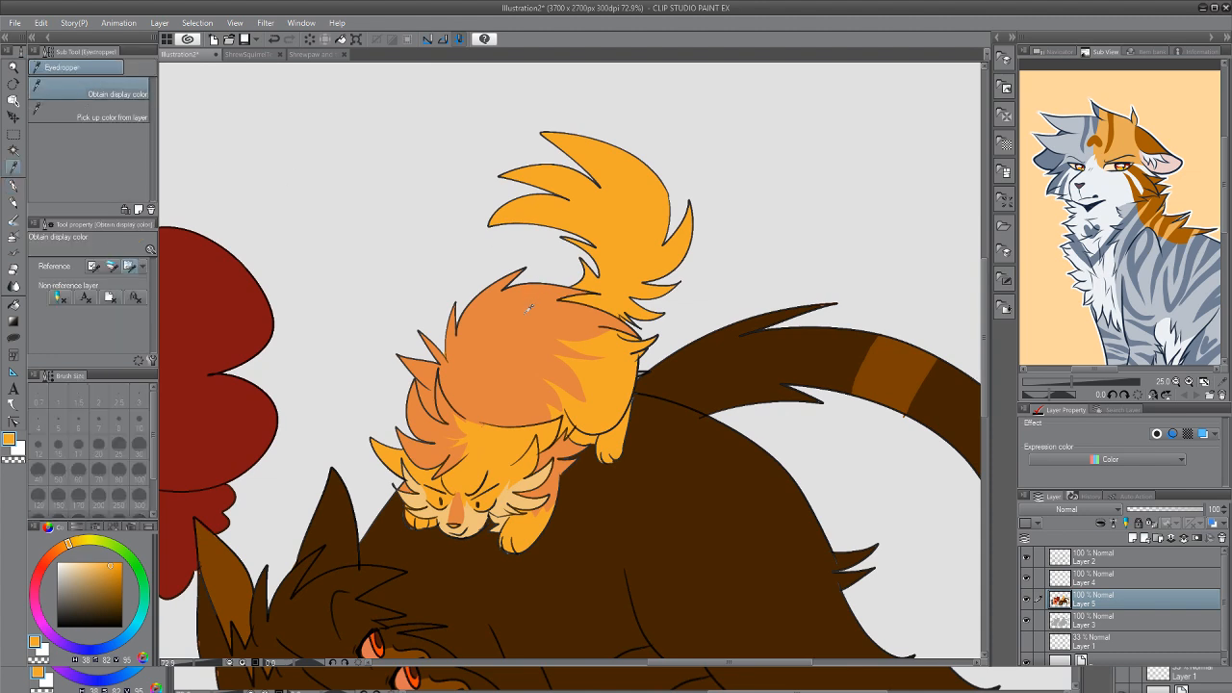
{"action": "key", "text": "p"}
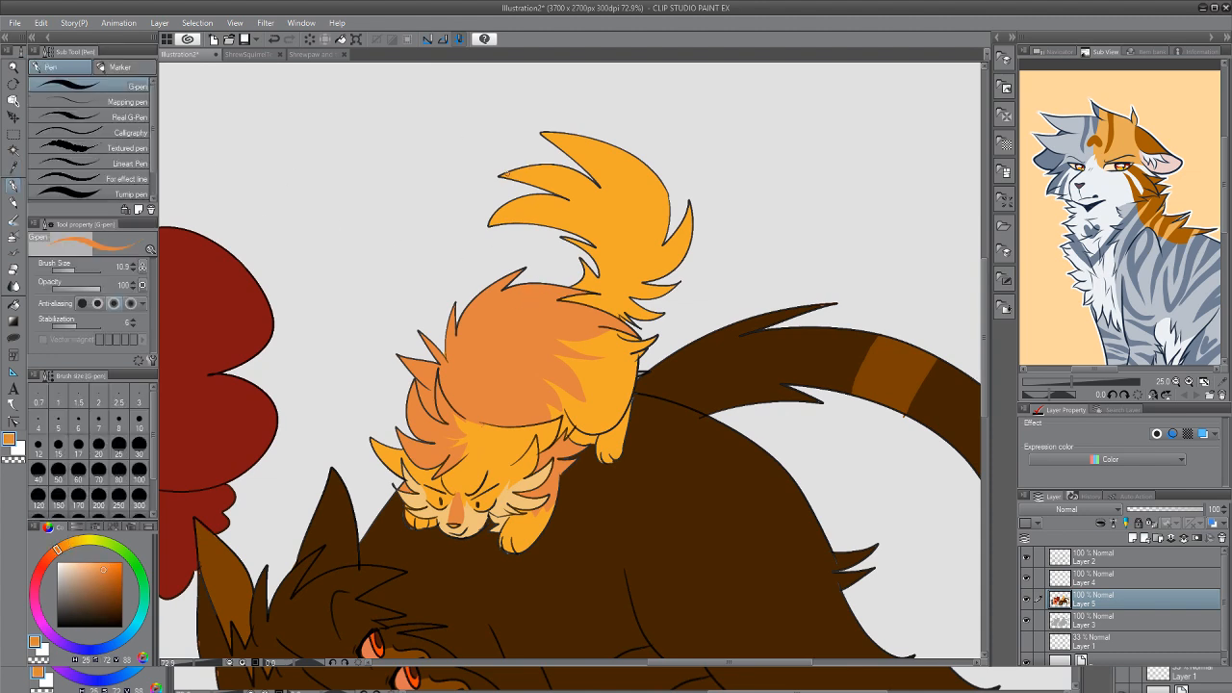
{"action": "mouse_move", "coordinate": [500, 174]}
{"action": "left_mouse_down"}
{"action": "mouse_move", "coordinate": [623, 197]}
{"action": "mouse_move", "coordinate": [631, 246]}
{"action": "mouse_move", "coordinate": [618, 285]}
{"action": "left_mouse_up"}
{"action": "key", "text": "g"}
{"action": "left_click", "coordinate": [605, 281]}
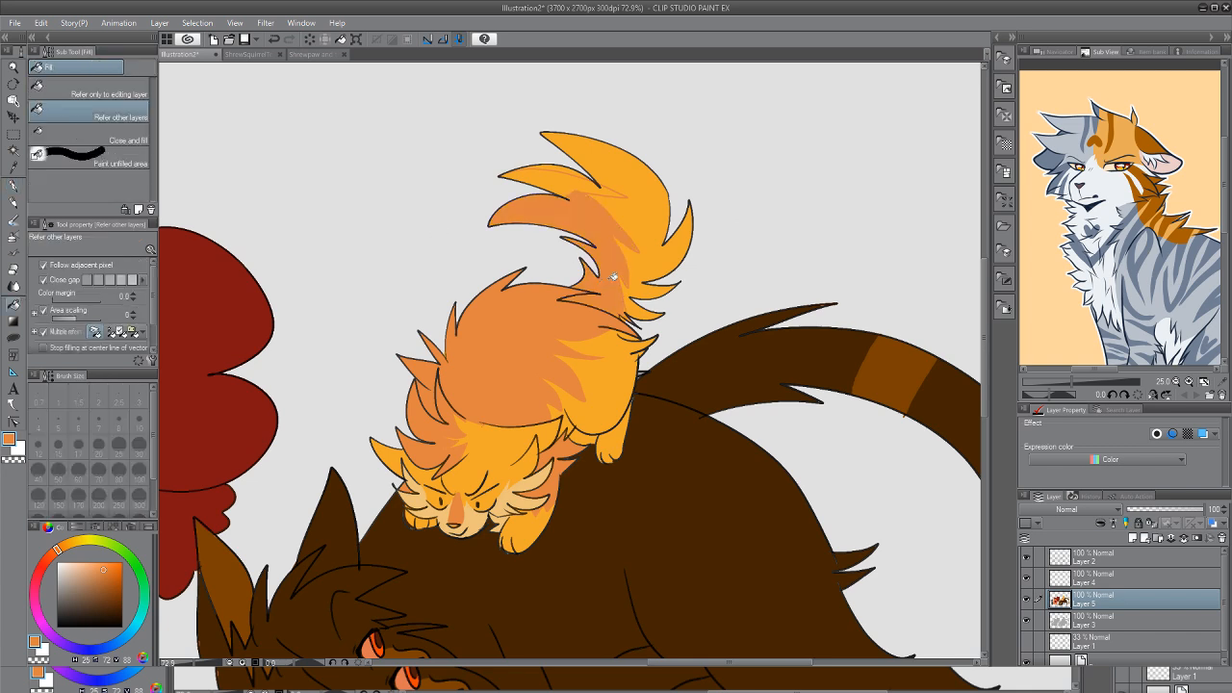
{"action": "left_click", "coordinate": [566, 181]}
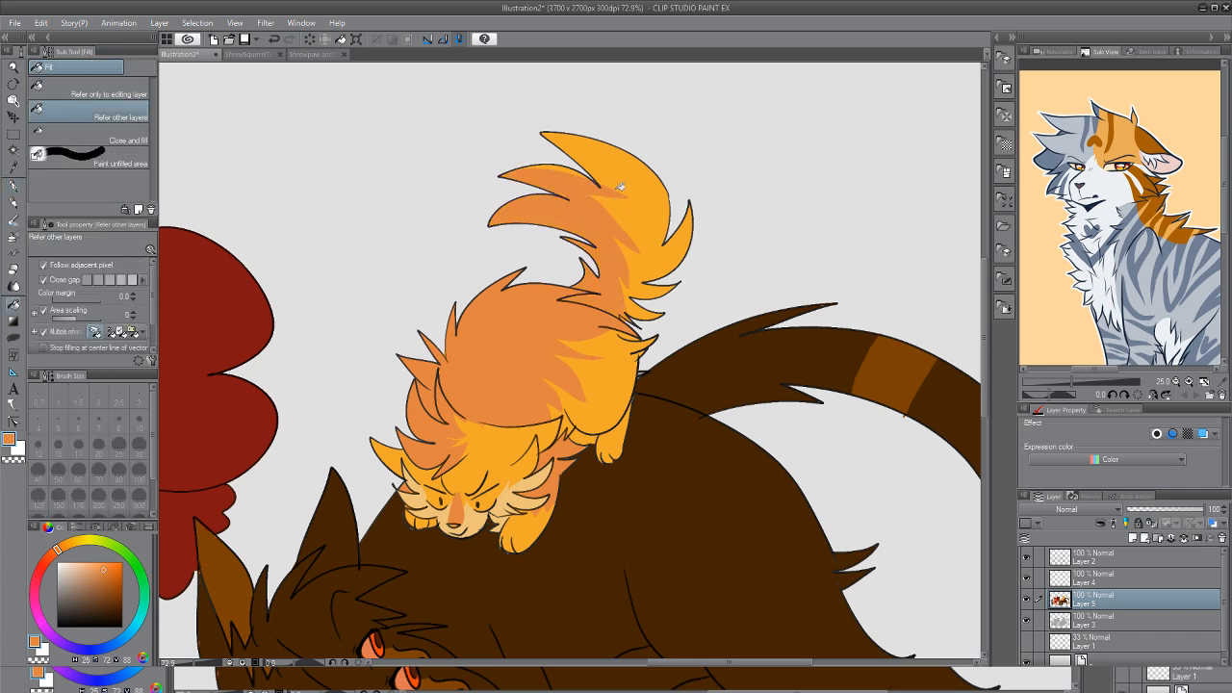
Sample the pale tan from the face, draw a jagged edge along the tail's outer side, and fill the outer strip and tufts
{"action": "key", "text": "i"}
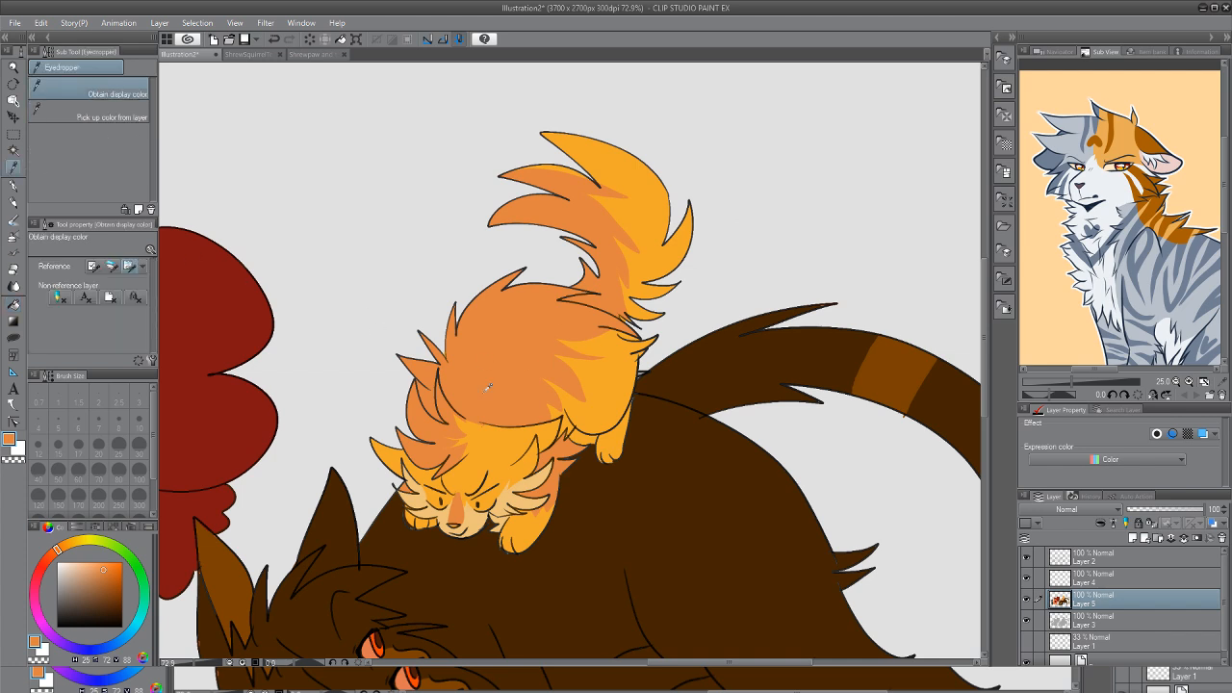
{"action": "left_click", "coordinate": [517, 486]}
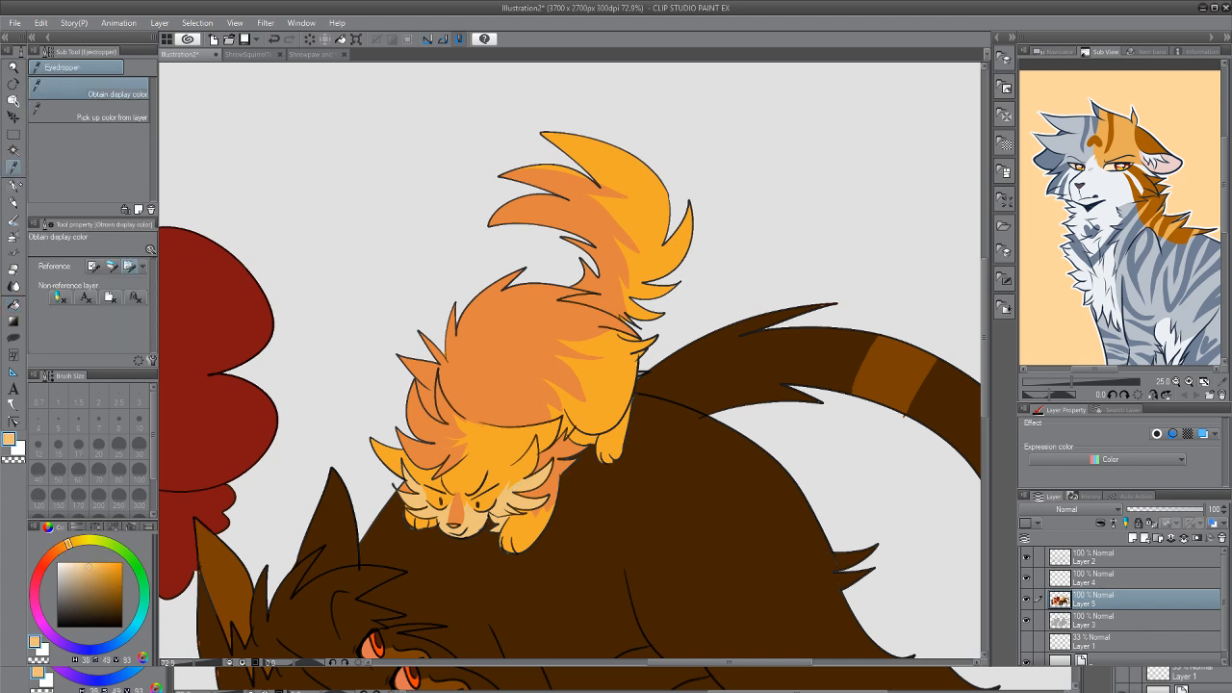
{"action": "key", "text": "p"}
{"action": "mouse_move", "coordinate": [550, 127]}
{"action": "left_mouse_down"}
{"action": "mouse_move", "coordinate": [635, 207]}
{"action": "mouse_move", "coordinate": [648, 252]}
{"action": "mouse_move", "coordinate": [623, 303]}
{"action": "left_mouse_up"}
{"action": "key", "text": "g"}
{"action": "left_click", "coordinate": [641, 308]}
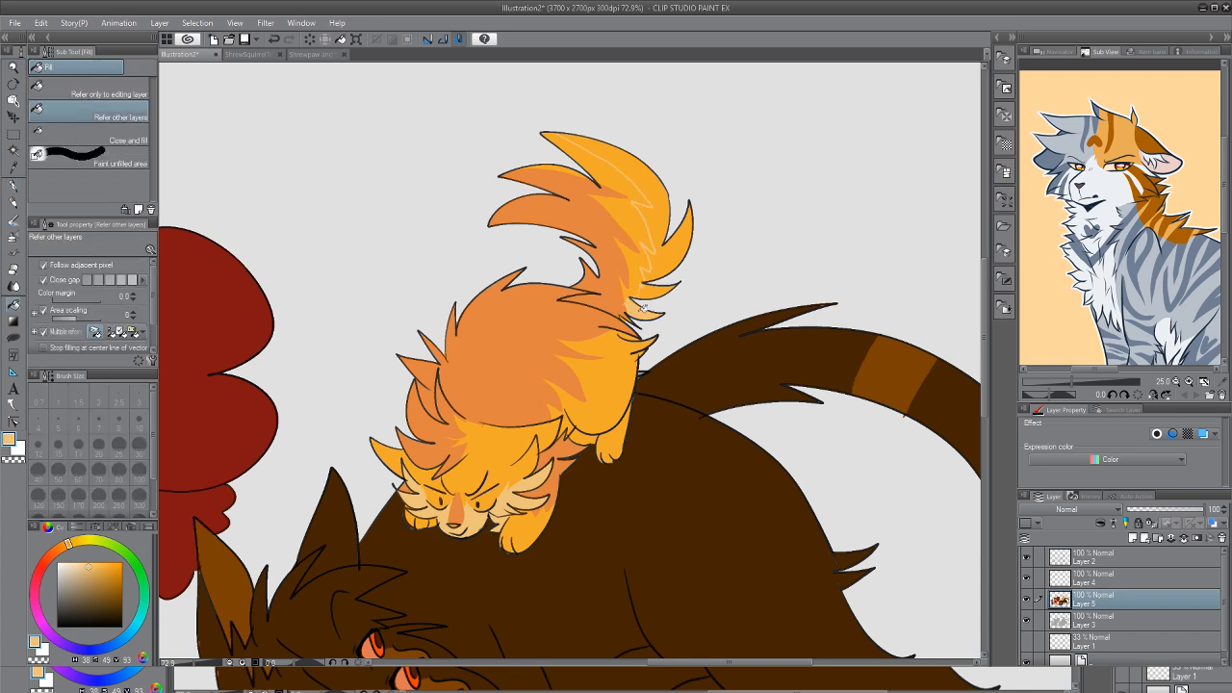
{"action": "left_click", "coordinate": [648, 291]}
{"action": "left_click", "coordinate": [660, 260]}
{"action": "left_click", "coordinate": [663, 227]}
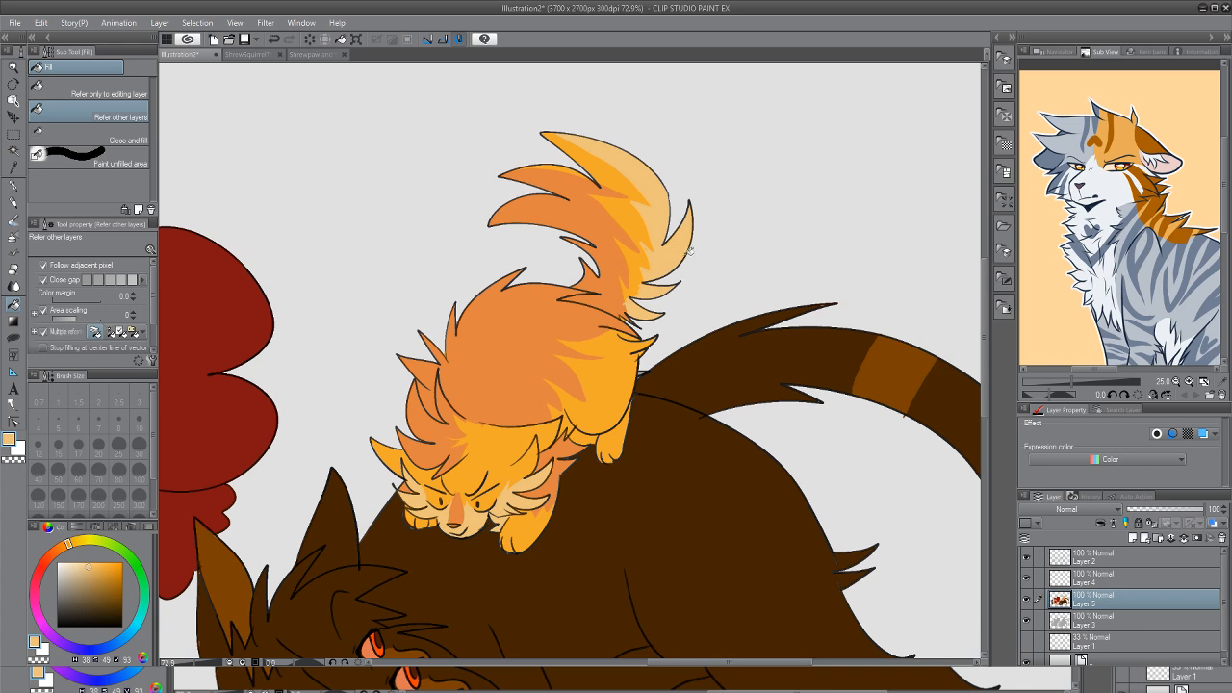
Refine the edges between the tail's markings with the pen, using pale tan, darker orange and yellow sampled from the kitten
{"action": "key", "text": "p"}
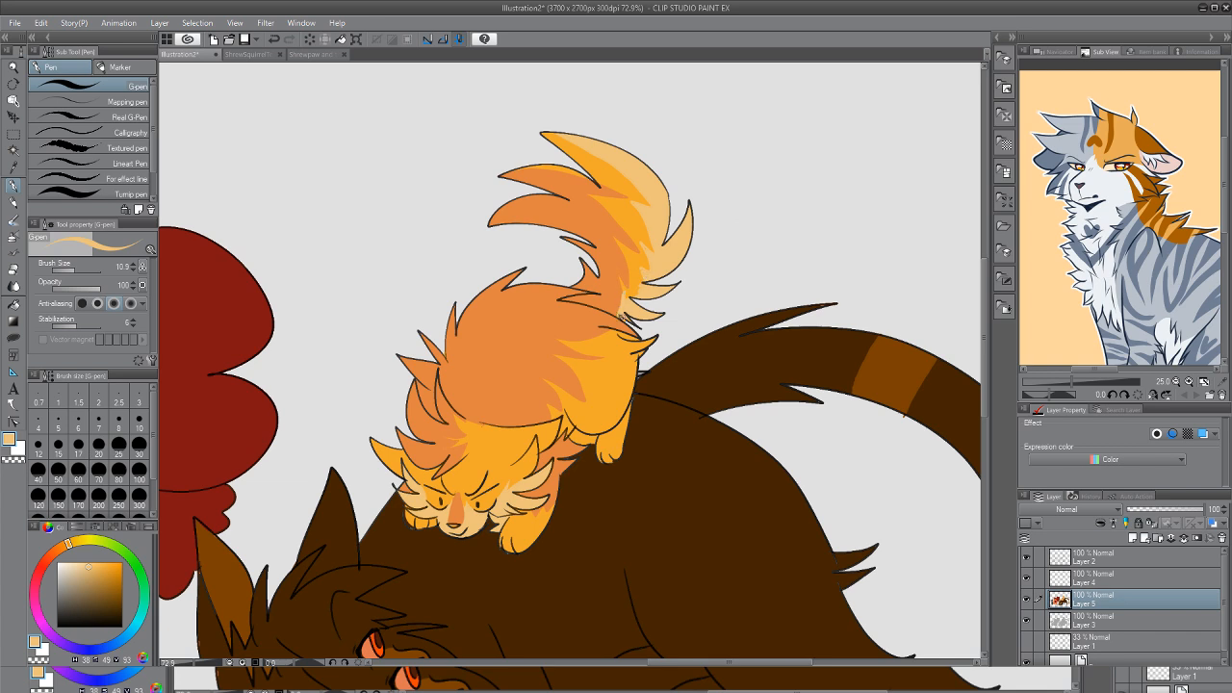
{"action": "key", "text": "i"}
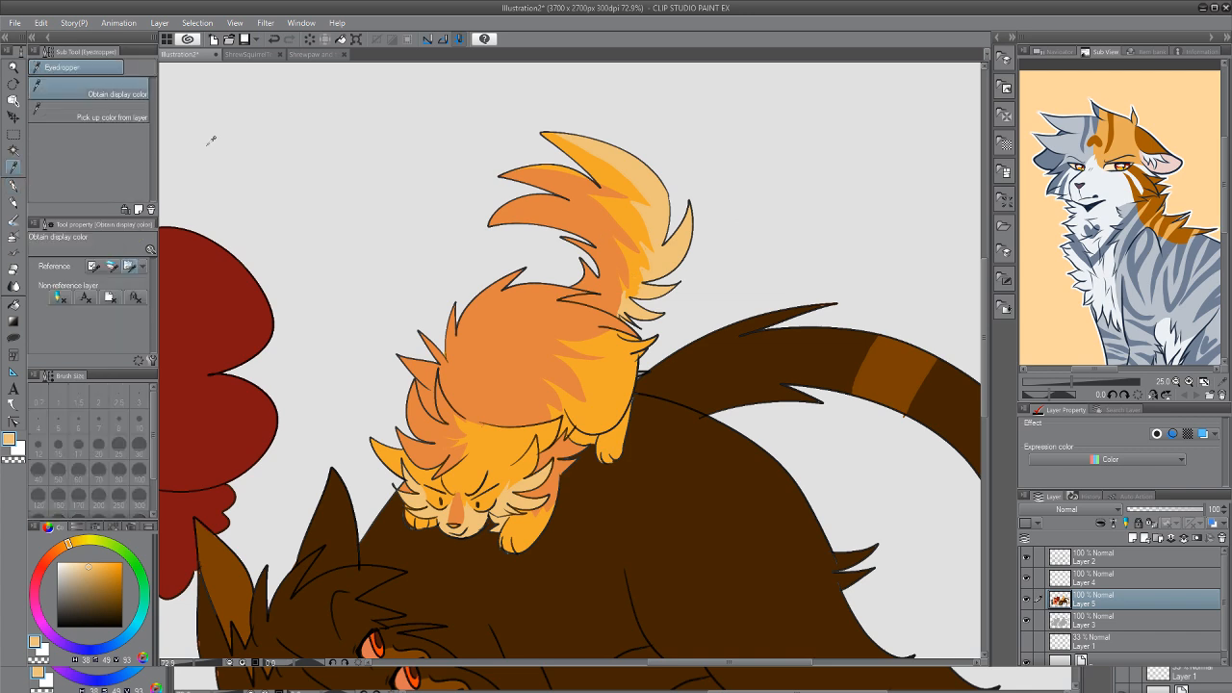
{"action": "left_click", "coordinate": [658, 262]}
{"action": "key", "text": "p"}
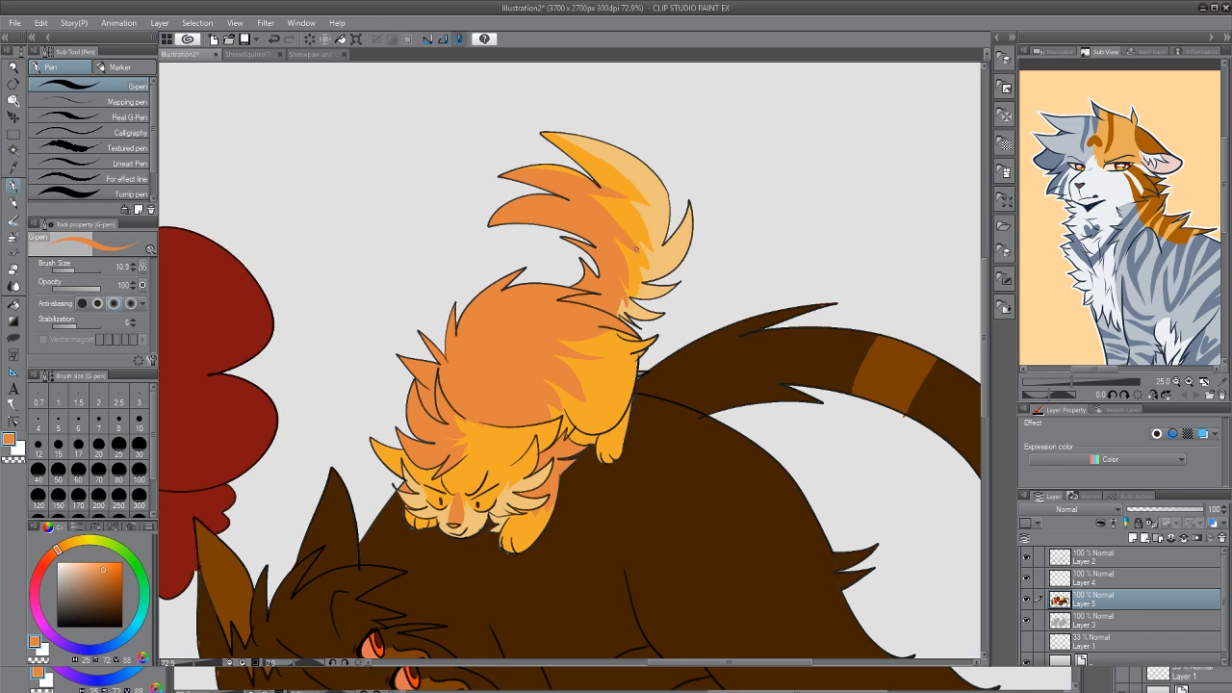
{"action": "key", "text": "i"}
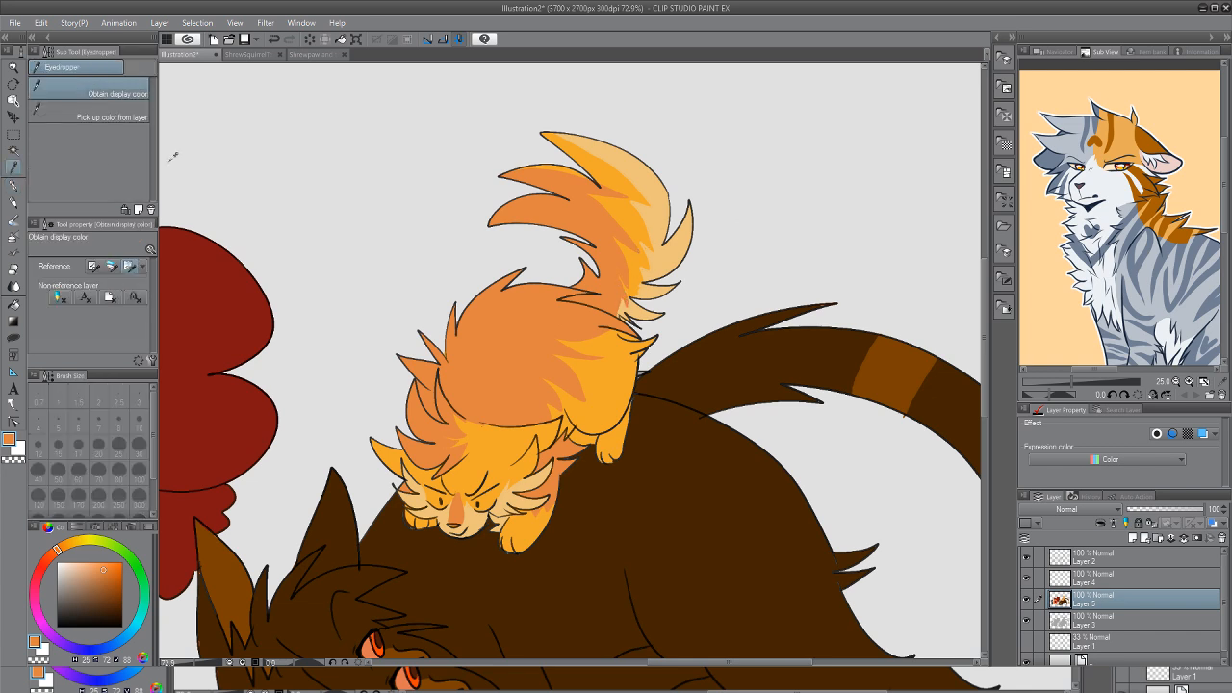
{"action": "left_click", "coordinate": [641, 225]}
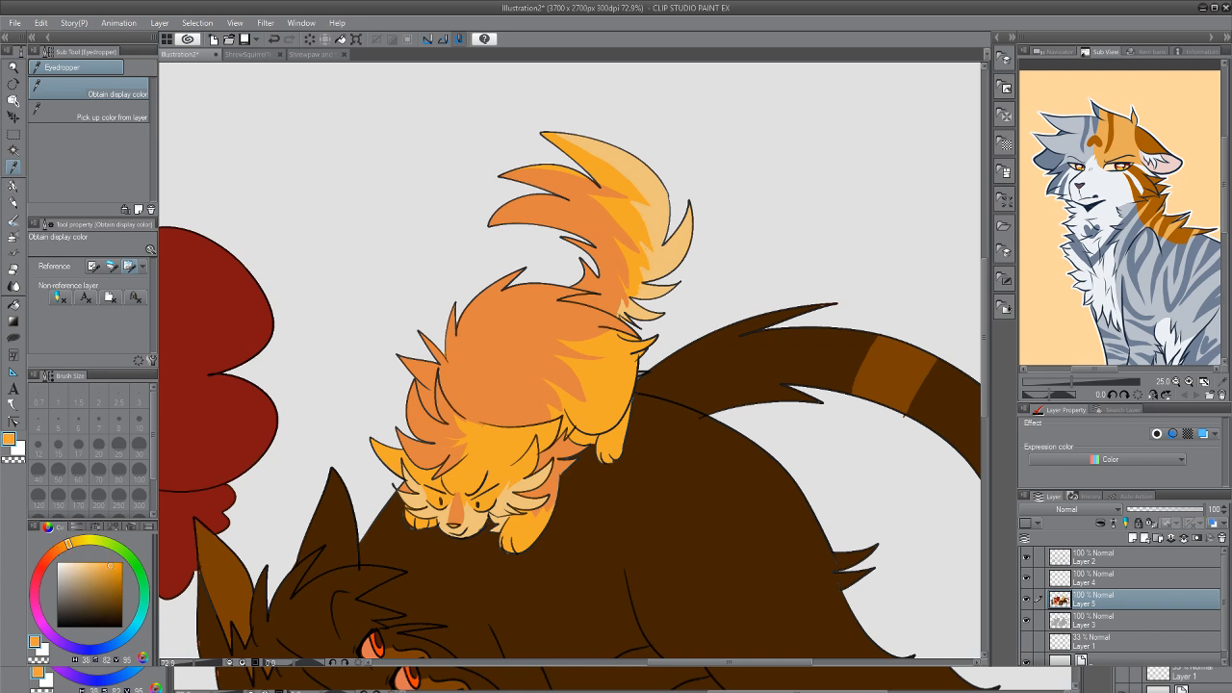
{"action": "key", "text": "p"}
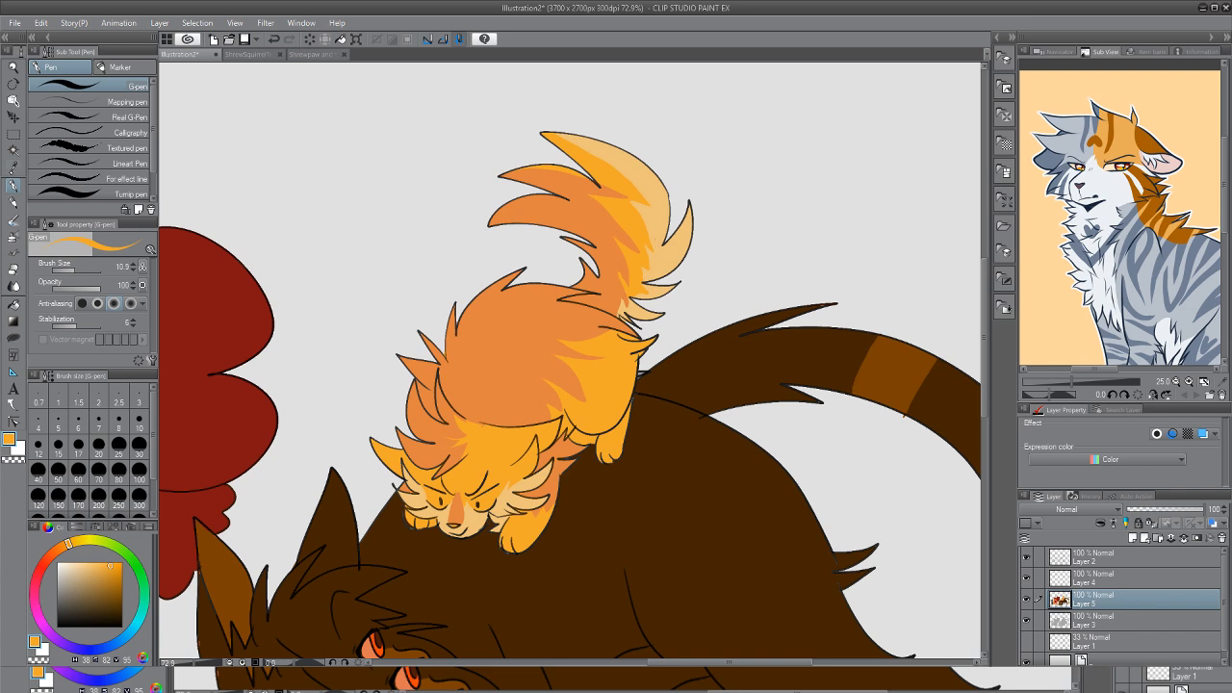
{"action": "left_click", "coordinate": [615, 245], "text": "alt"}
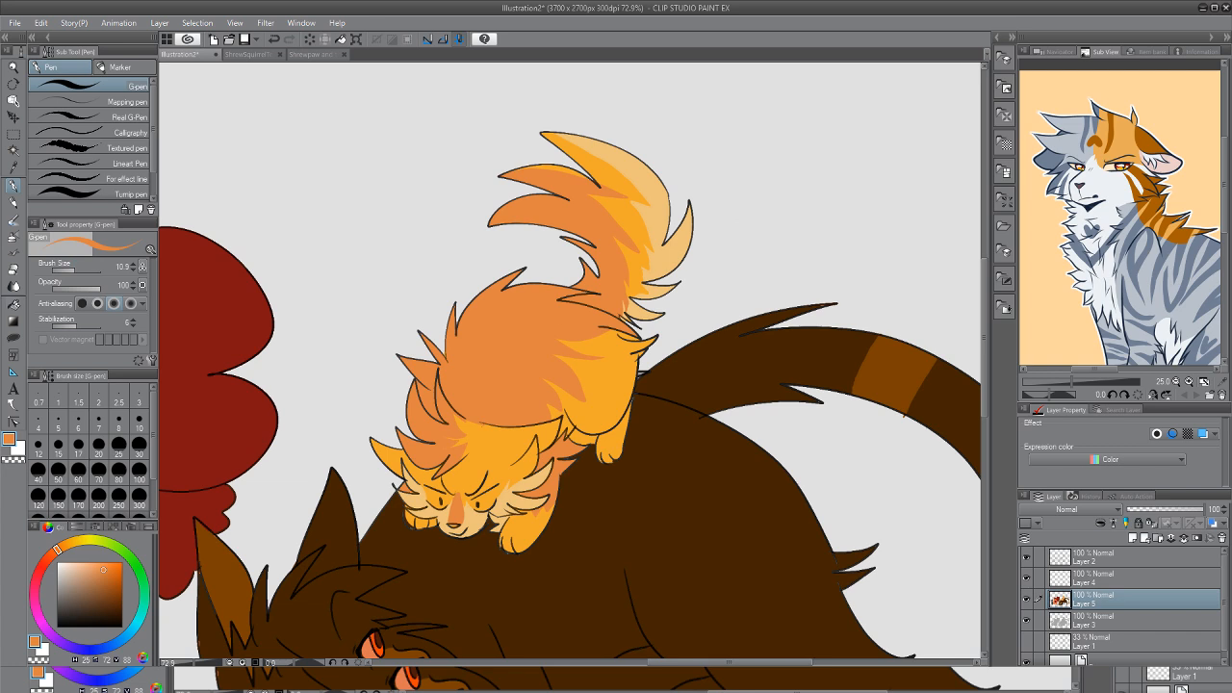
{"action": "key", "text": "g"}
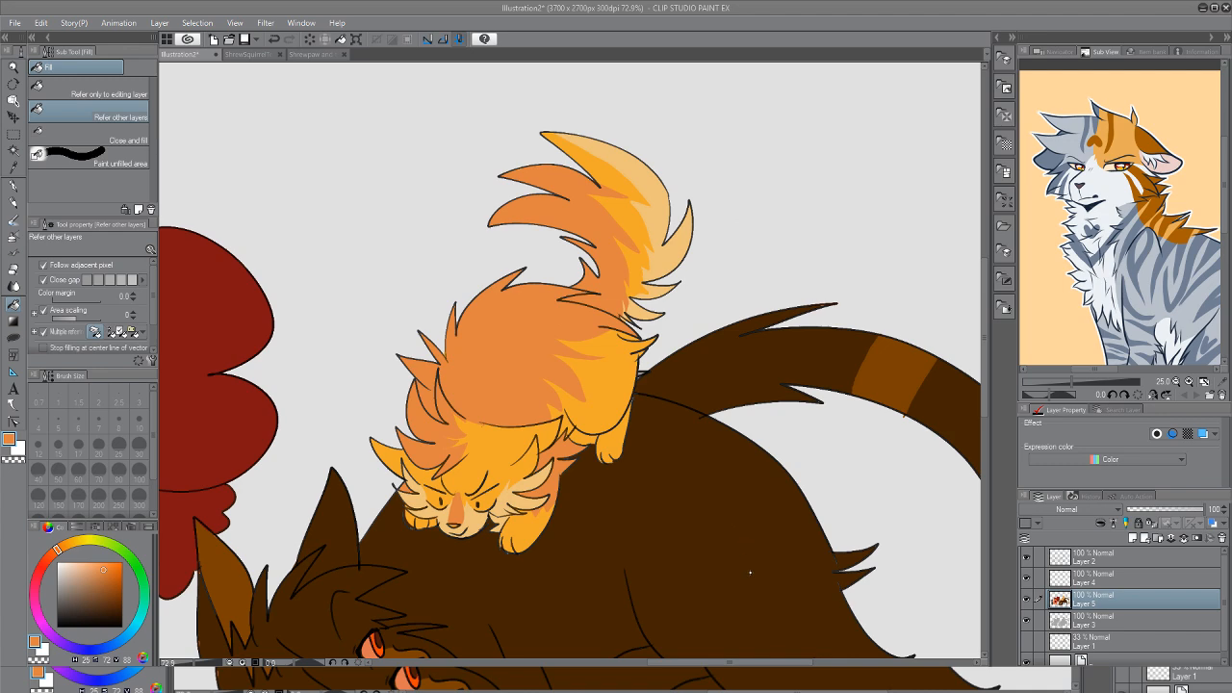
Check both reference pictures, sample the pale yellow of the brown tabby's eye in the snow scene, and colour the kitten's eyes with it
{"action": "left_click", "coordinate": [314, 54]}
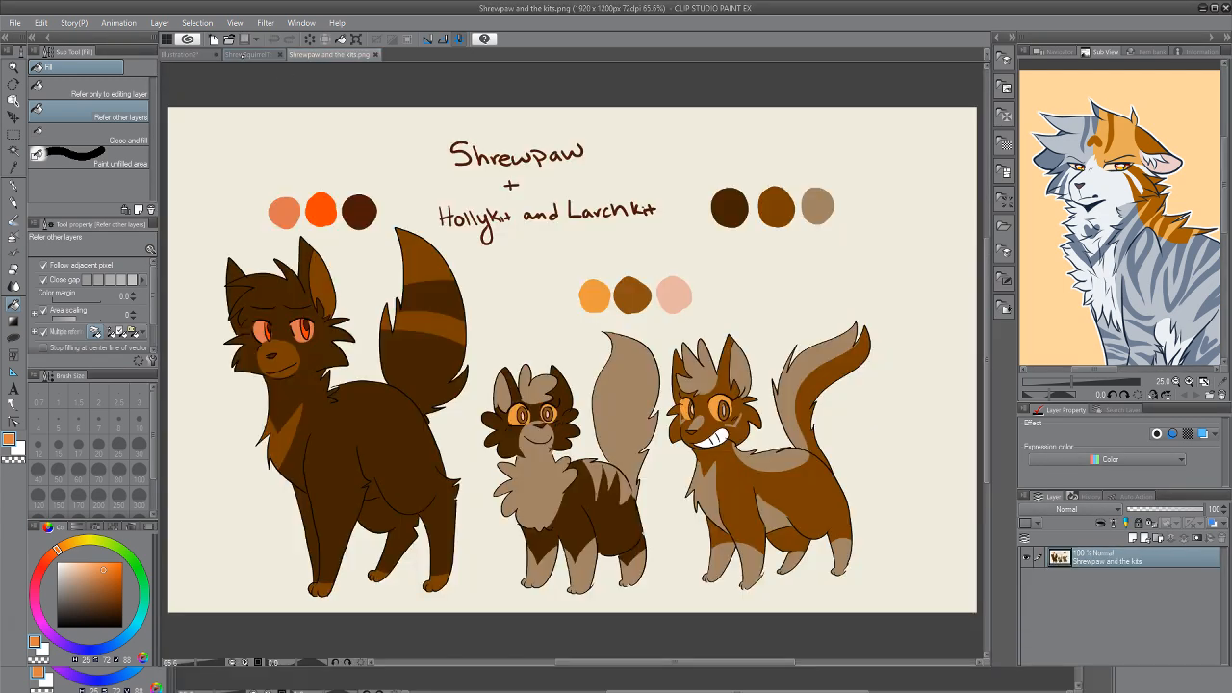
{"action": "left_click", "coordinate": [245, 54]}
{"action": "key", "text": "i"}
{"action": "left_click", "coordinate": [598, 377]}
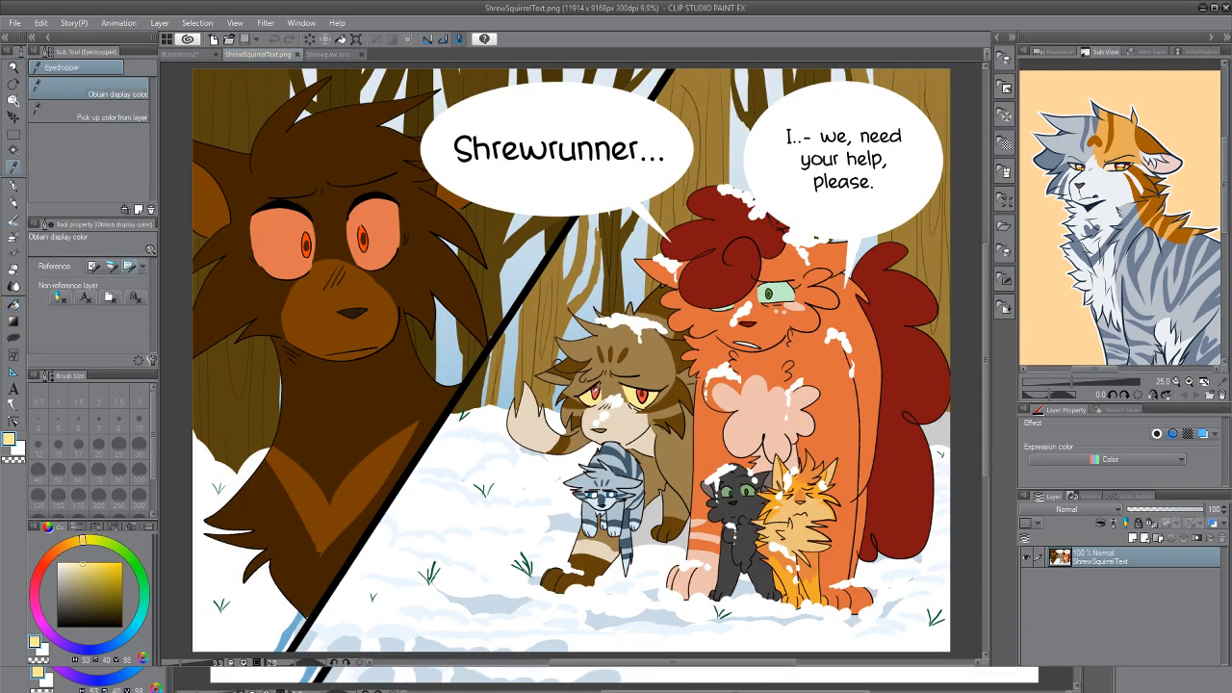
{"action": "left_click", "coordinate": [183, 54]}
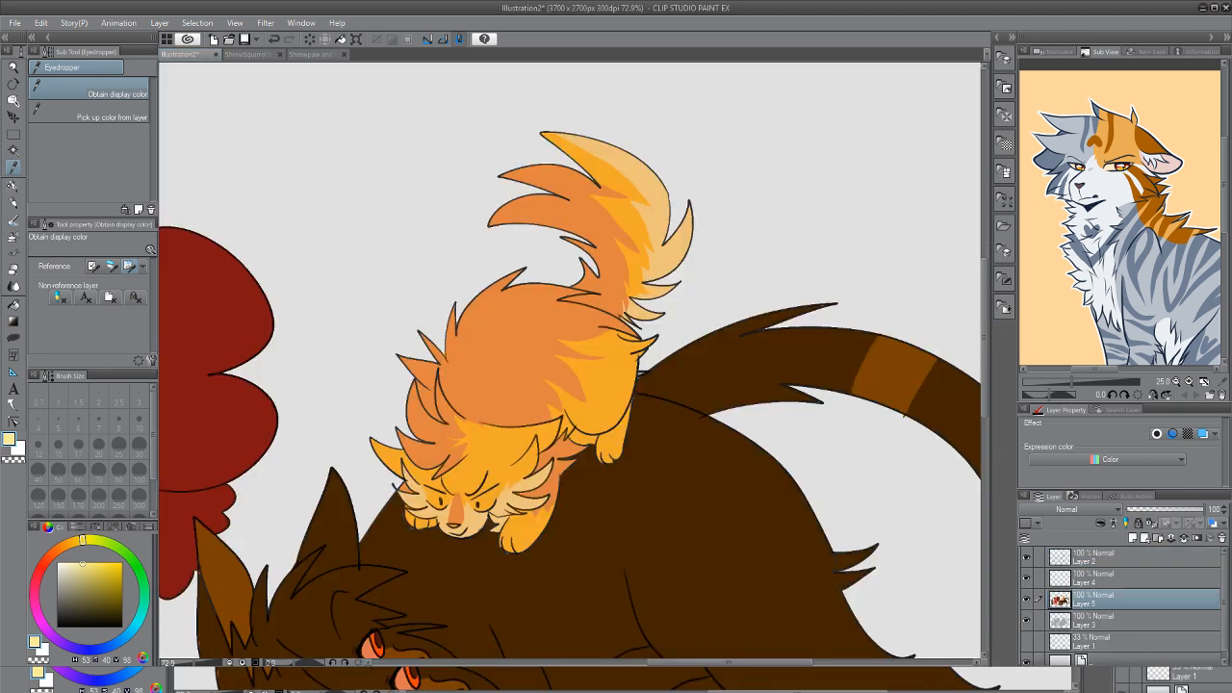
{"action": "key", "text": "b"}
{"action": "key", "text": "i"}
Sample the red-orange of the brown tabby's iris in the snow scene, and dab it onto the kitten's eye
{"action": "key", "text": "ctrl+Tab"}
{"action": "left_click", "coordinate": [598, 389]}
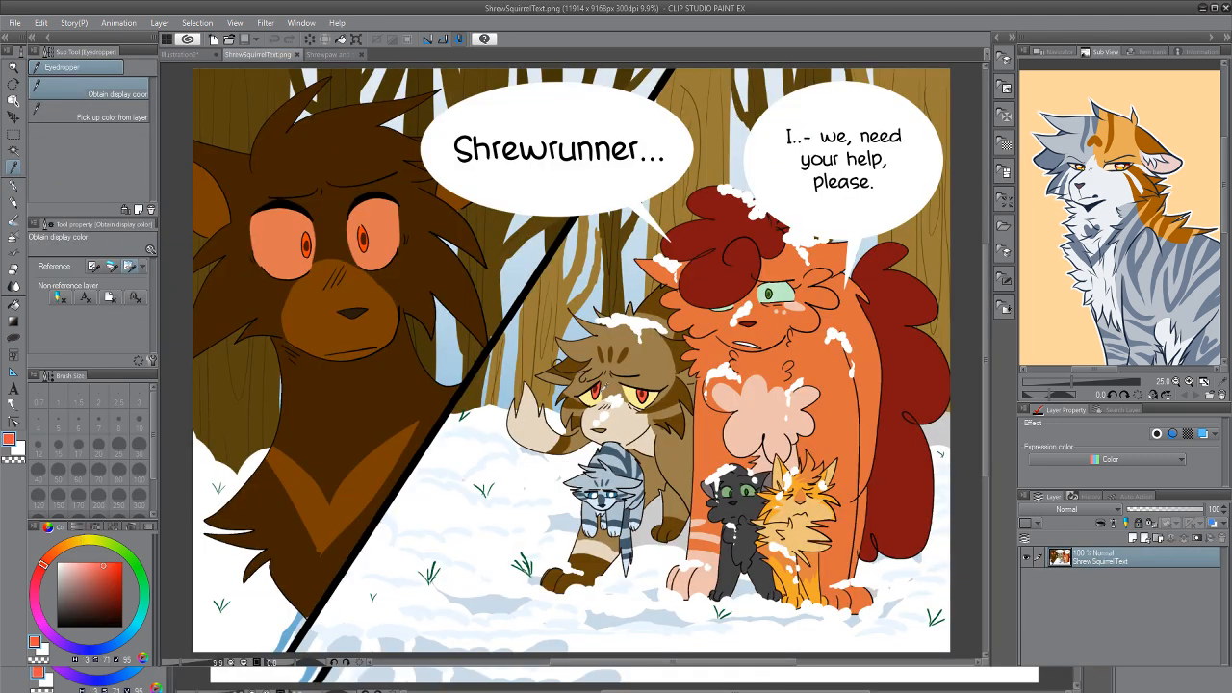
{"action": "left_click", "coordinate": [183, 54]}
{"action": "key", "text": "p"}
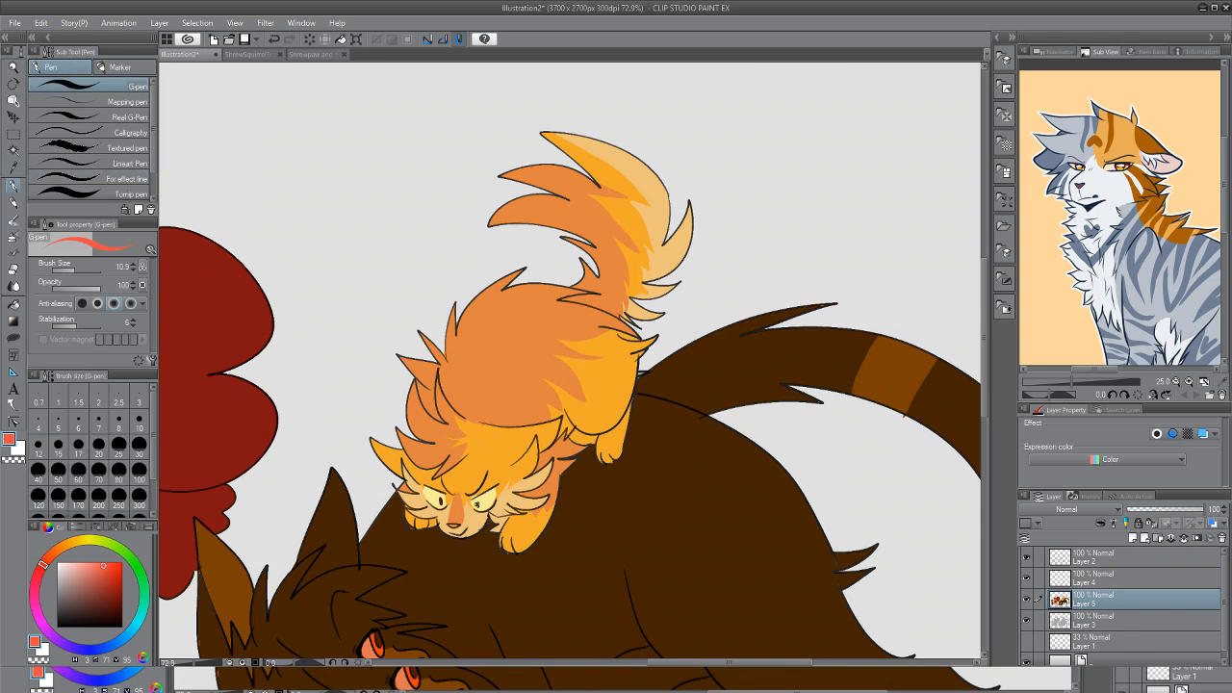
{"action": "left_click_drag", "start_coordinate": [475, 501], "coordinate": [477, 506]}
Touch up the kitten's fur markings with the pen, alternating between the sampled yellow base and darker orange
{"action": "key", "text": "i"}
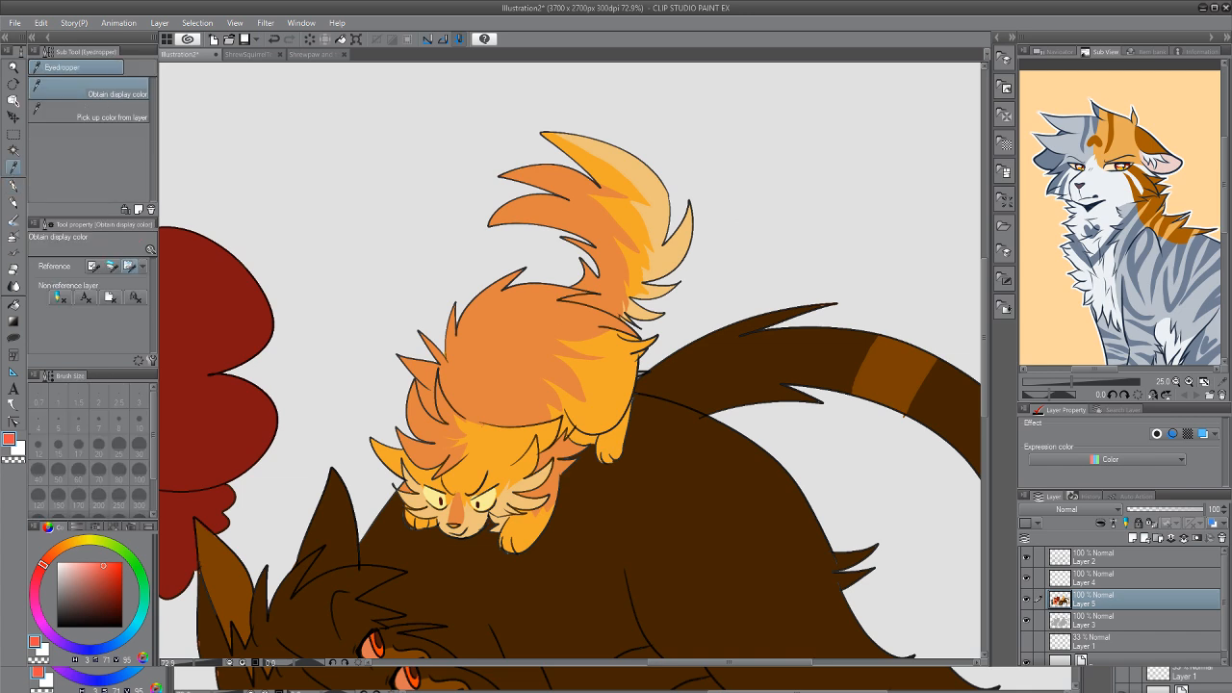
{"action": "left_click", "coordinate": [477, 394]}
{"action": "key", "text": "p"}
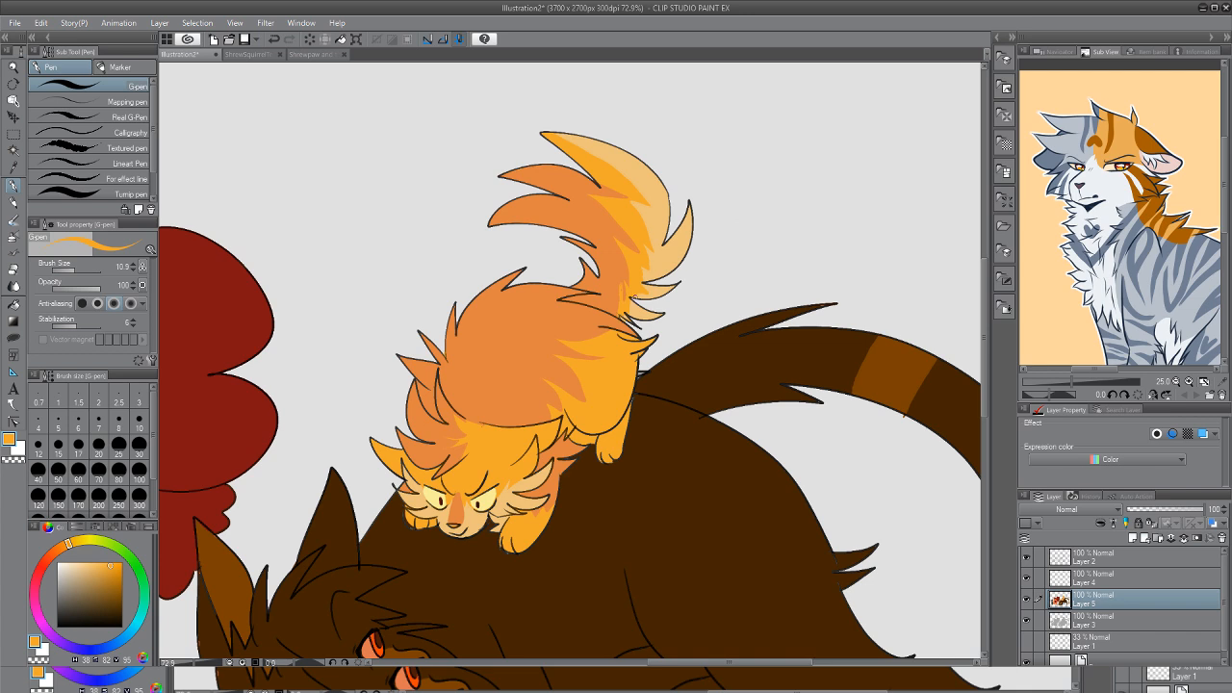
{"action": "key", "text": "i"}
{"action": "left_click", "coordinate": [599, 273]}
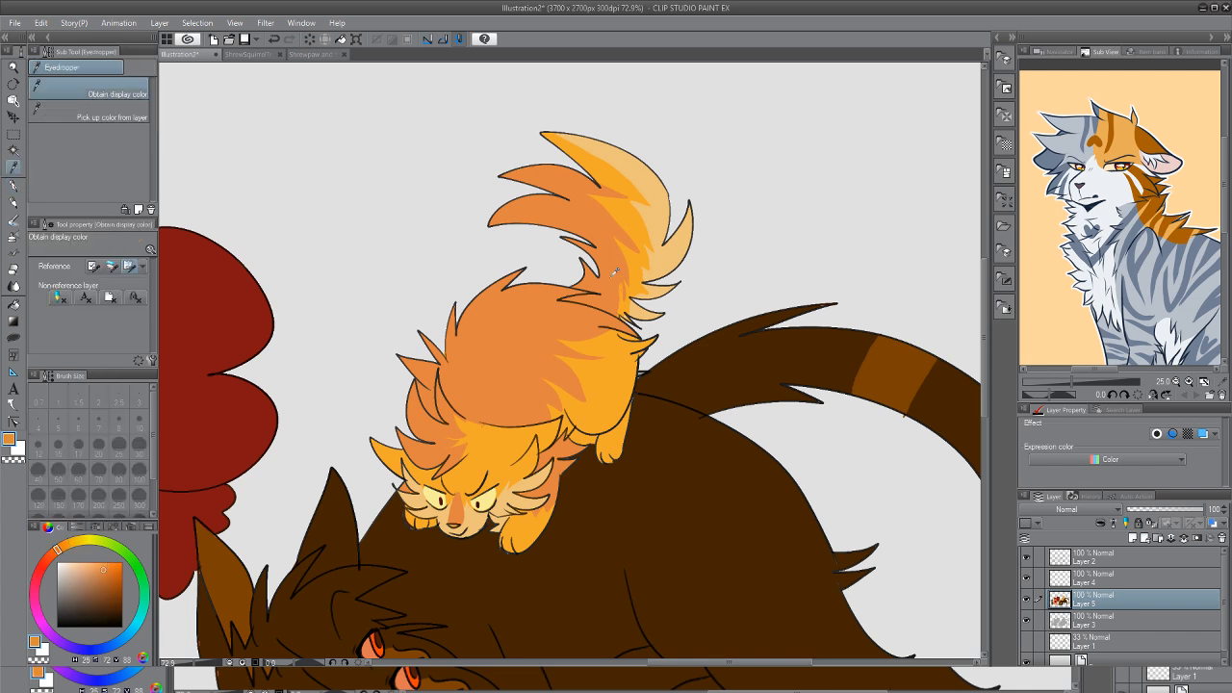
{"action": "key", "text": "p"}
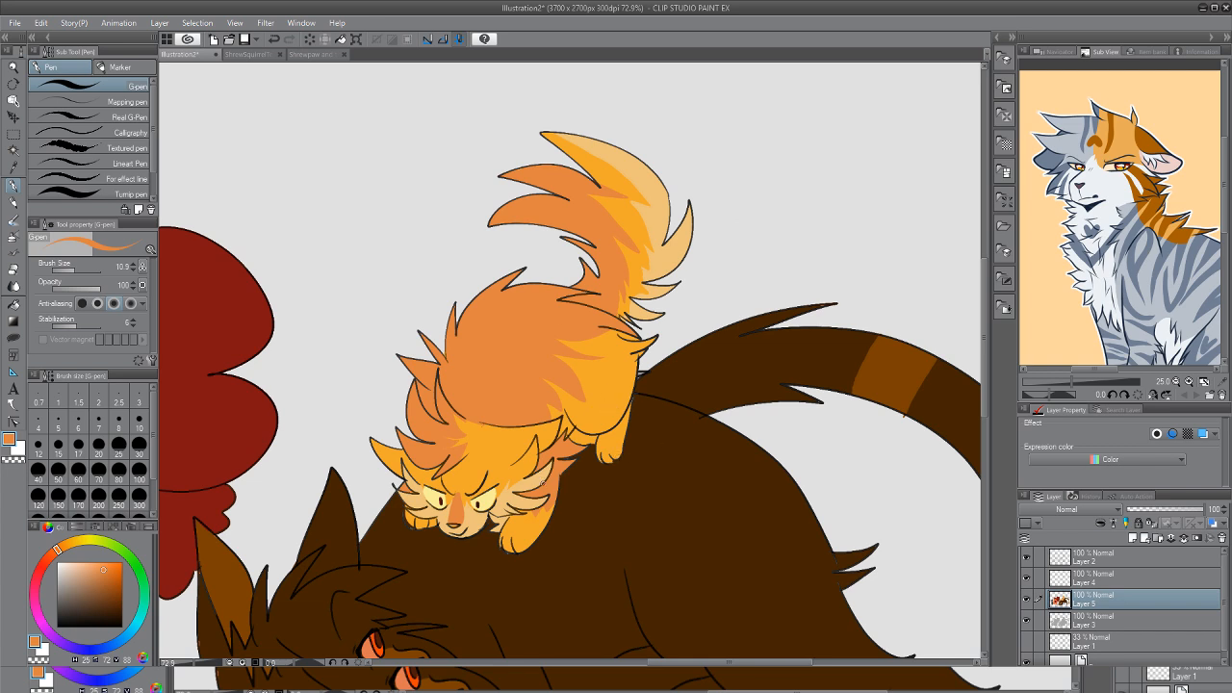
{"action": "key", "text": "i"}
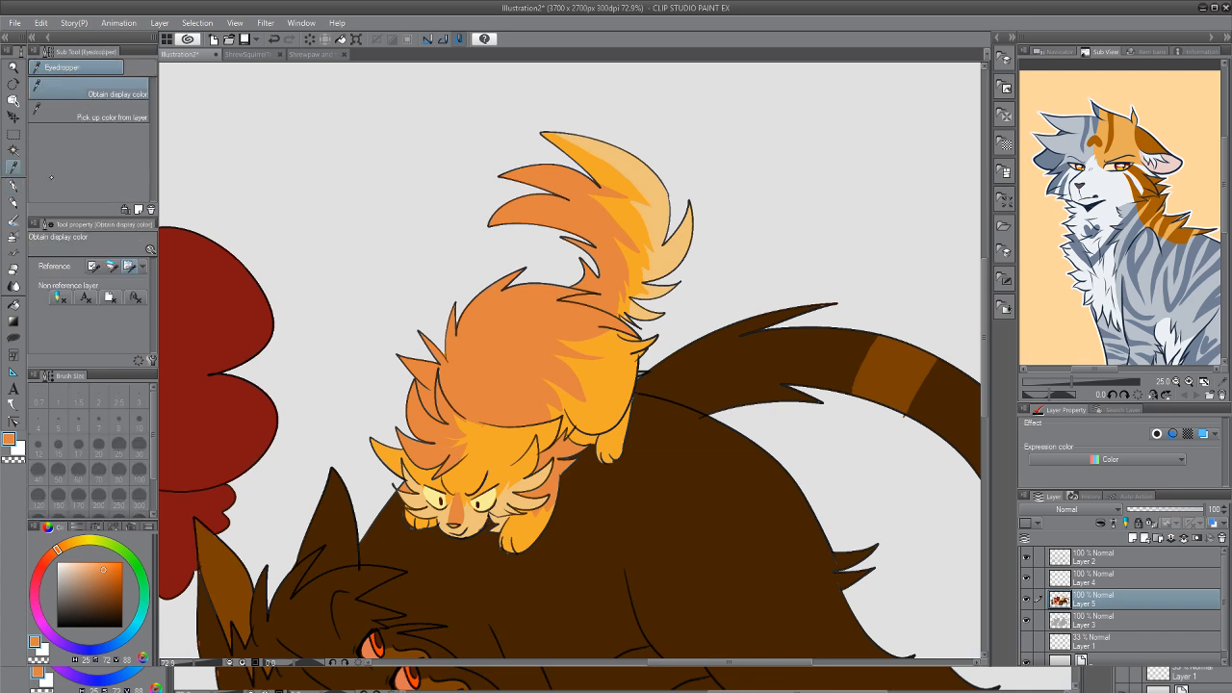
{"action": "left_click", "coordinate": [420, 520]}
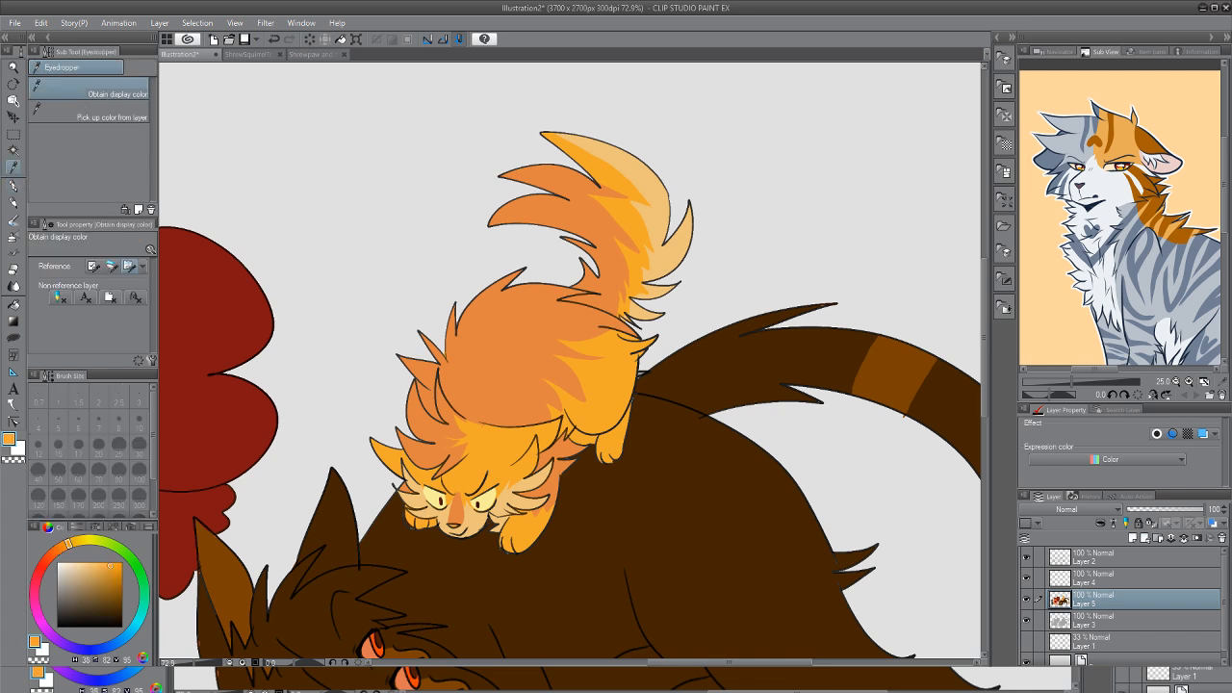
{"action": "key", "text": "p"}
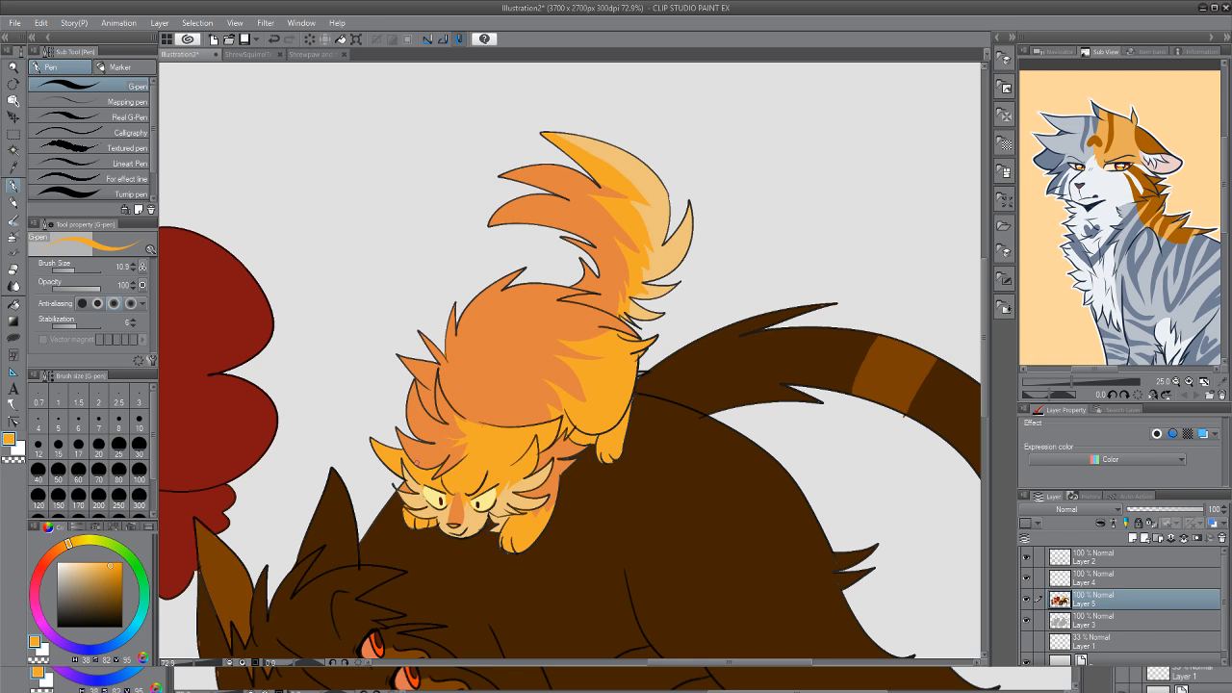
Sample the pale tan from the kitten's face, and colour its front and hind paws with it
{"action": "left_click", "coordinate": [473, 507], "text": "alt"}
{"action": "left_click", "coordinate": [16, 305]}
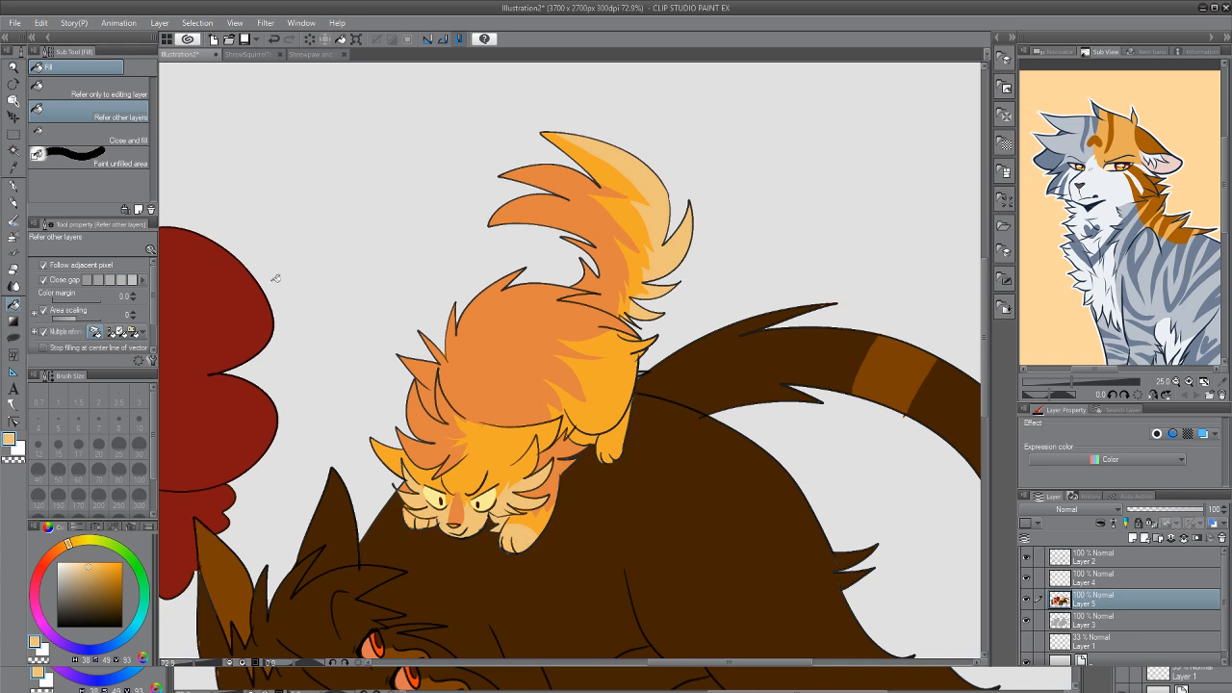
{"action": "key", "text": "p"}
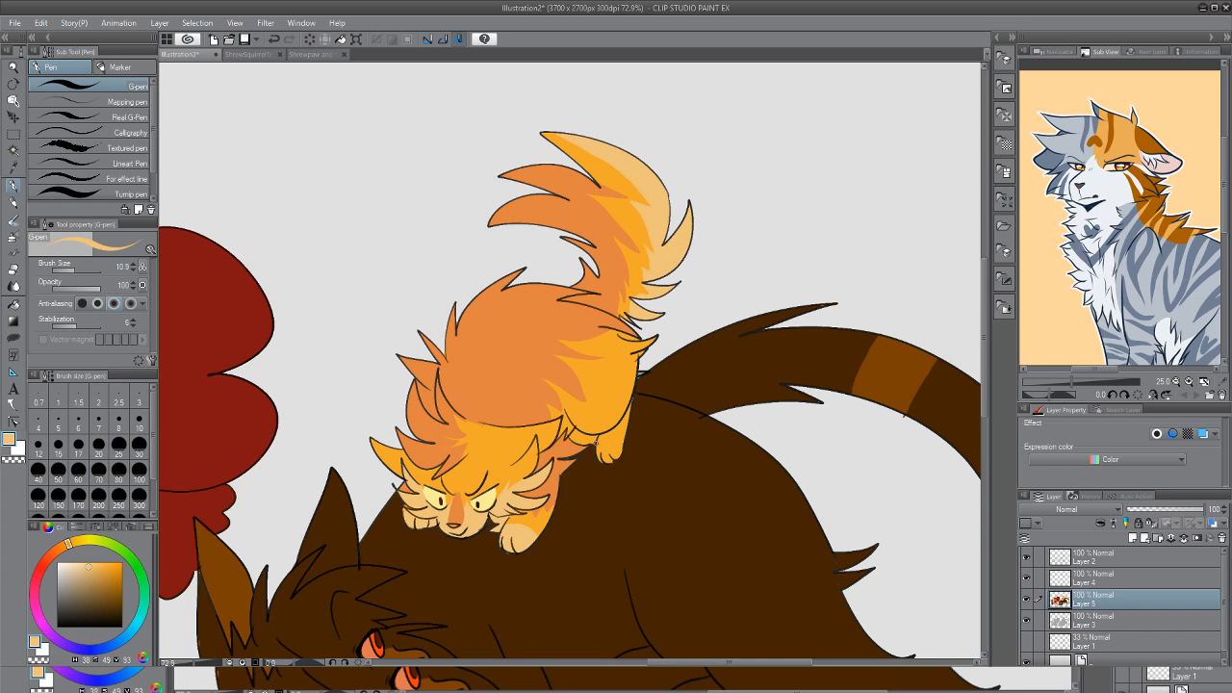
{"action": "key", "text": "g"}
{"action": "key", "text": "g"}
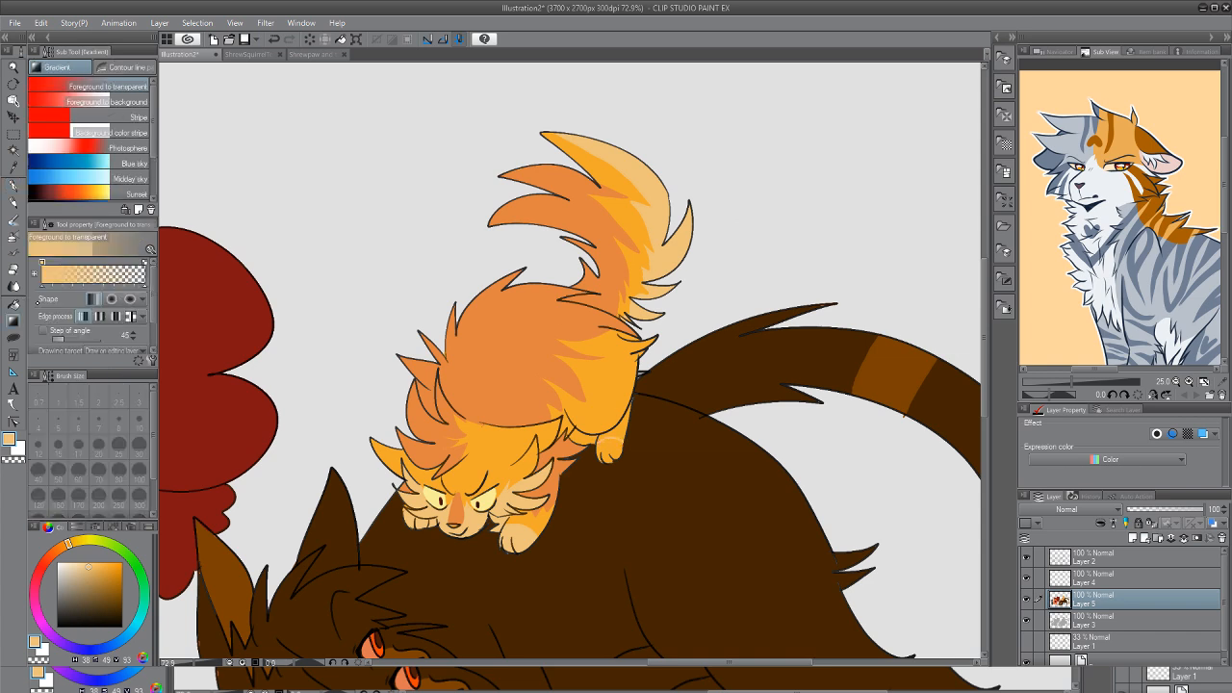
{"action": "left_click", "coordinate": [615, 441]}
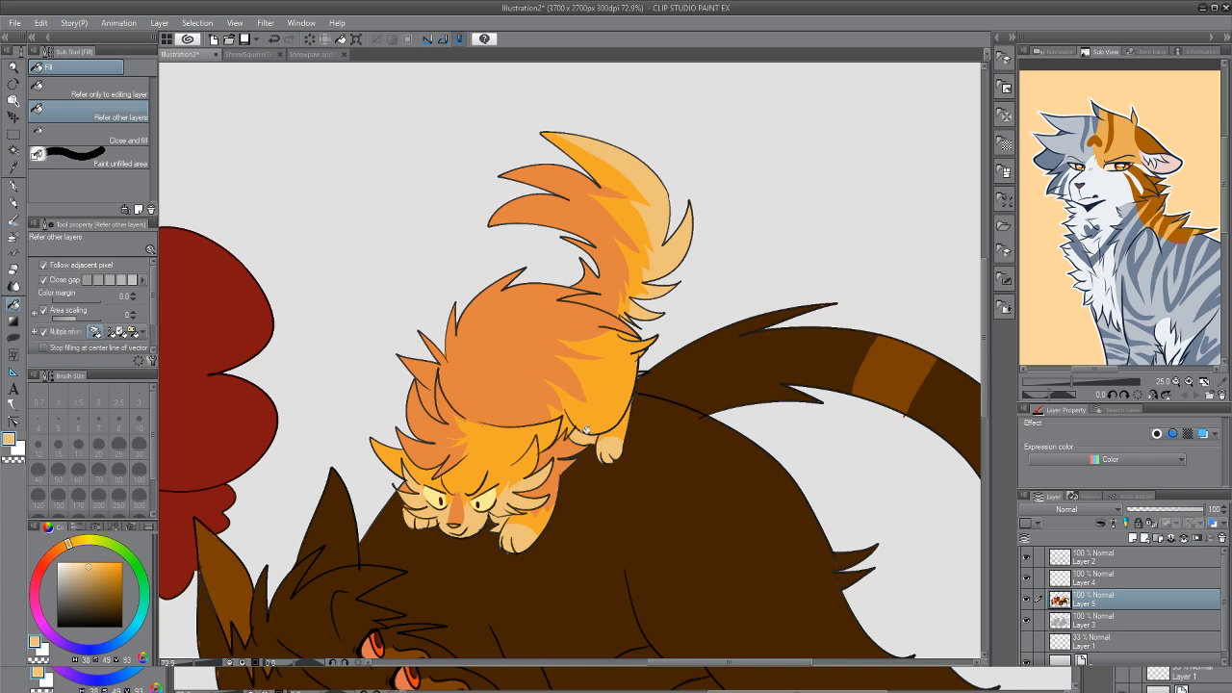
Paint a small pale tan fur patch on the orange kitten's side, just above its hind leg
{"action": "key", "text": "p"}
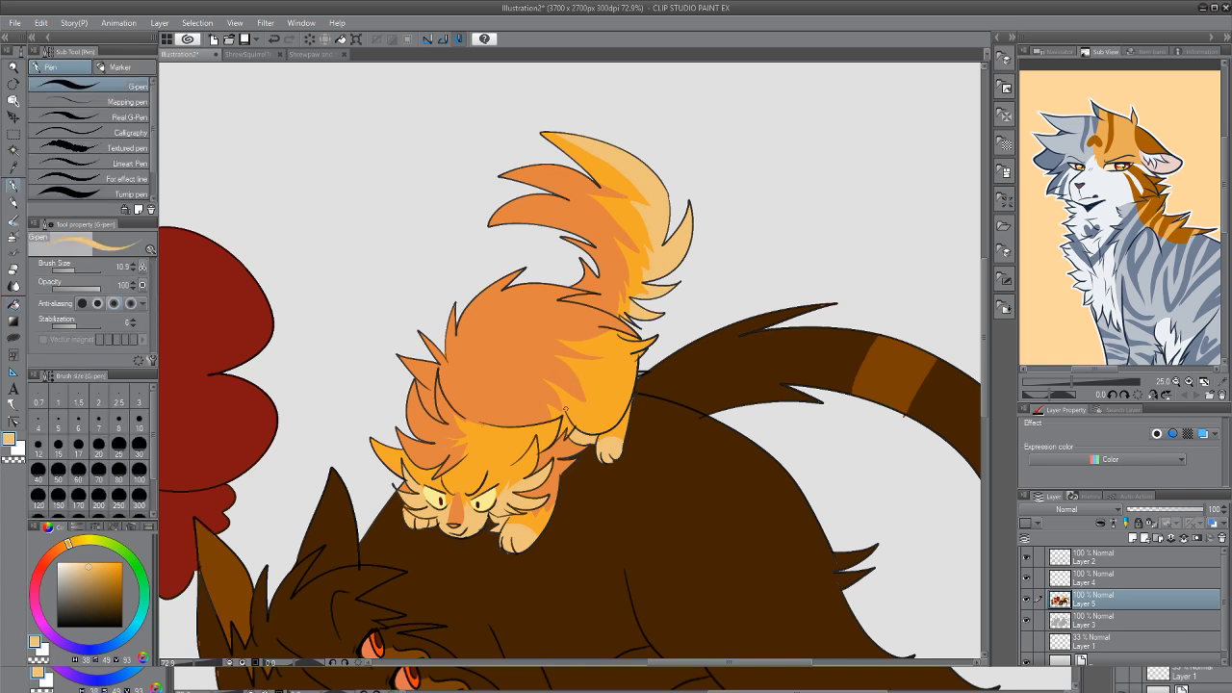
{"action": "key", "text": "g"}
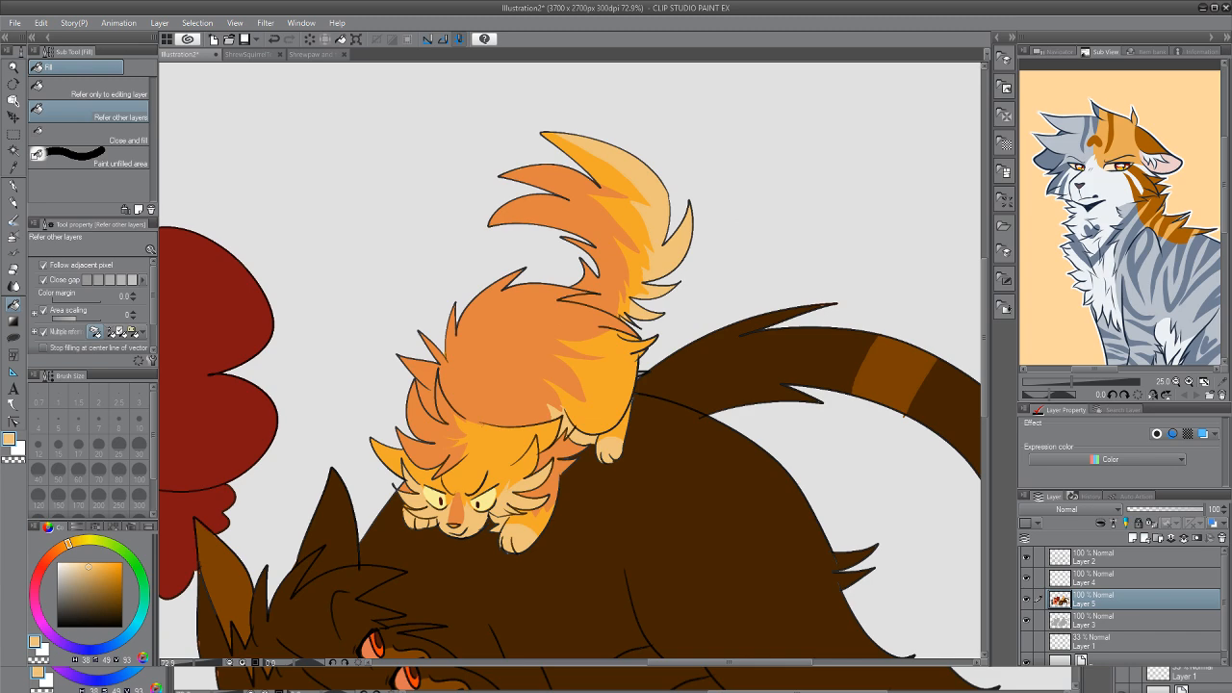
Check both reference pictures and sample the pale blue of the grey tabby kitten's light fur in the snow scene
{"action": "key", "text": "slash"}
{"action": "left_click_drag", "start_coordinate": [697, 272], "coordinate": [671, 314]}
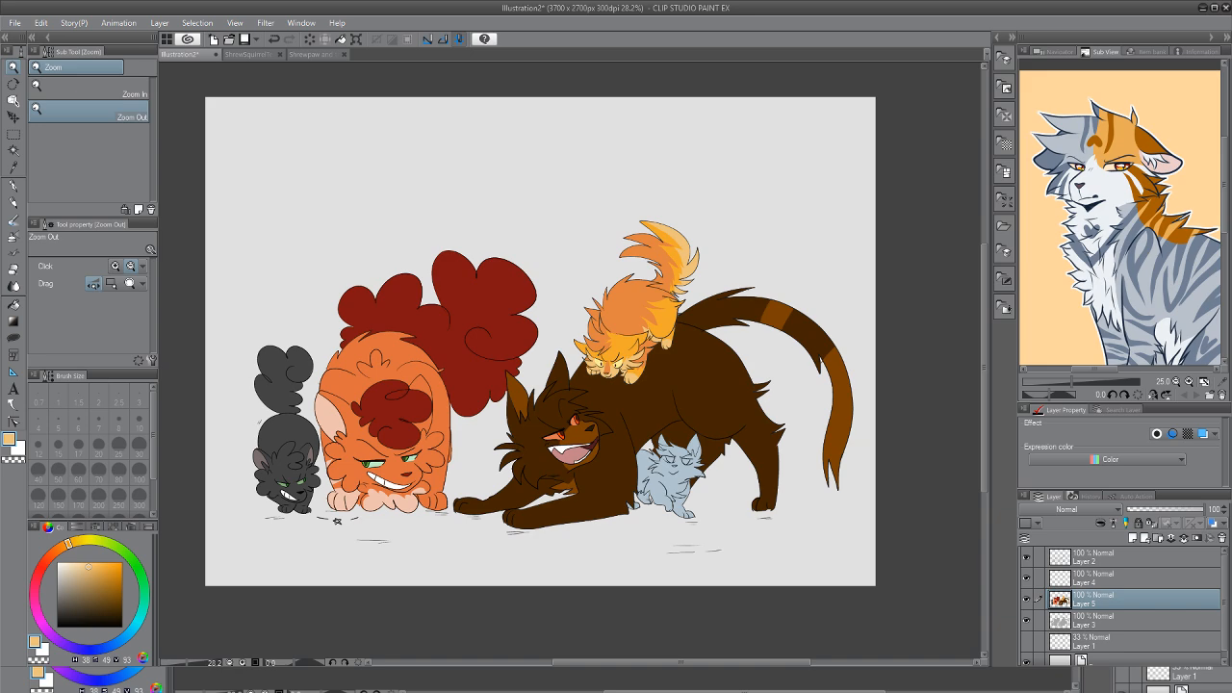
{"action": "left_click_drag", "start_coordinate": [676, 495], "coordinate": [735, 509]}
{"action": "left_click", "coordinate": [318, 54]}
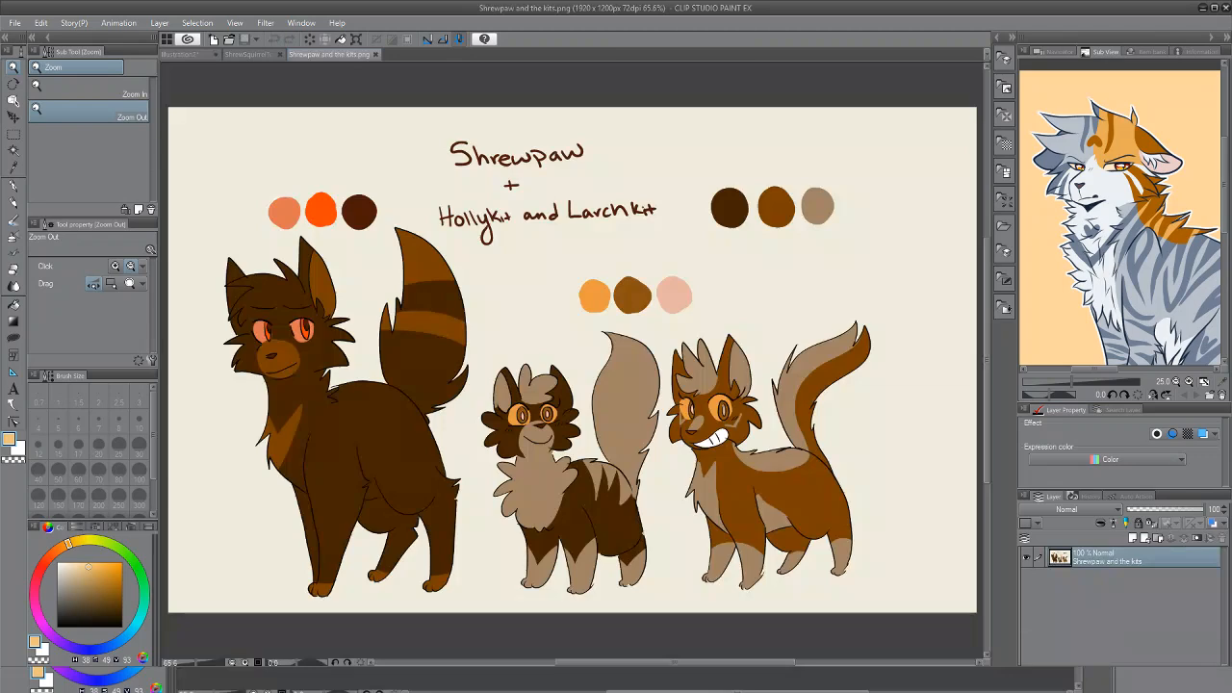
{"action": "left_click", "coordinate": [257, 54]}
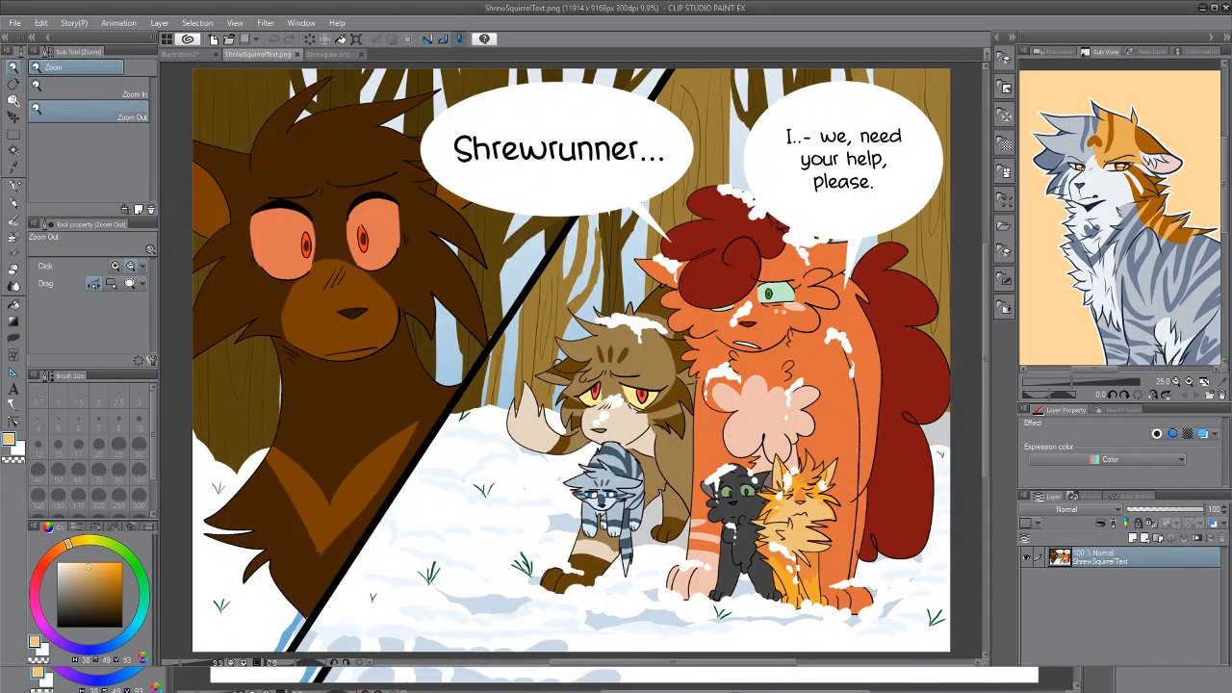
{"action": "key", "text": "i"}
{"action": "left_click", "coordinate": [616, 498]}
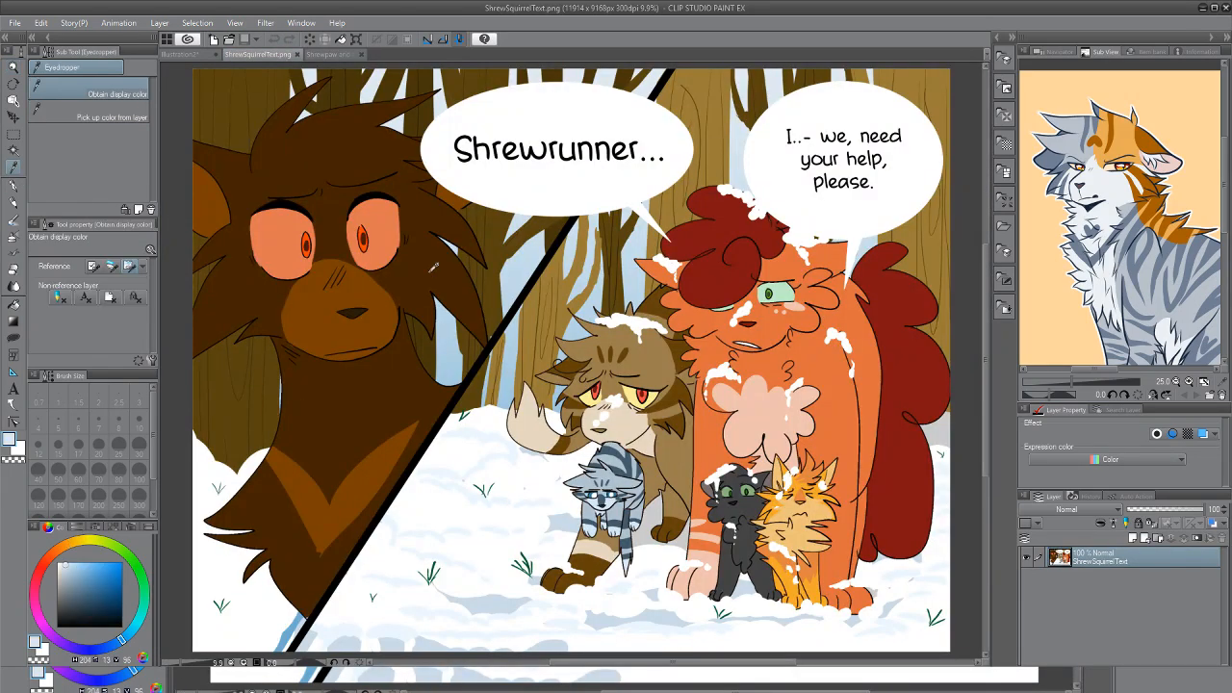
{"action": "left_click", "coordinate": [183, 54]}
Outline the grey kitten's muzzle and chest patch in the sampled pale blue and fill it
{"action": "key", "text": "p"}
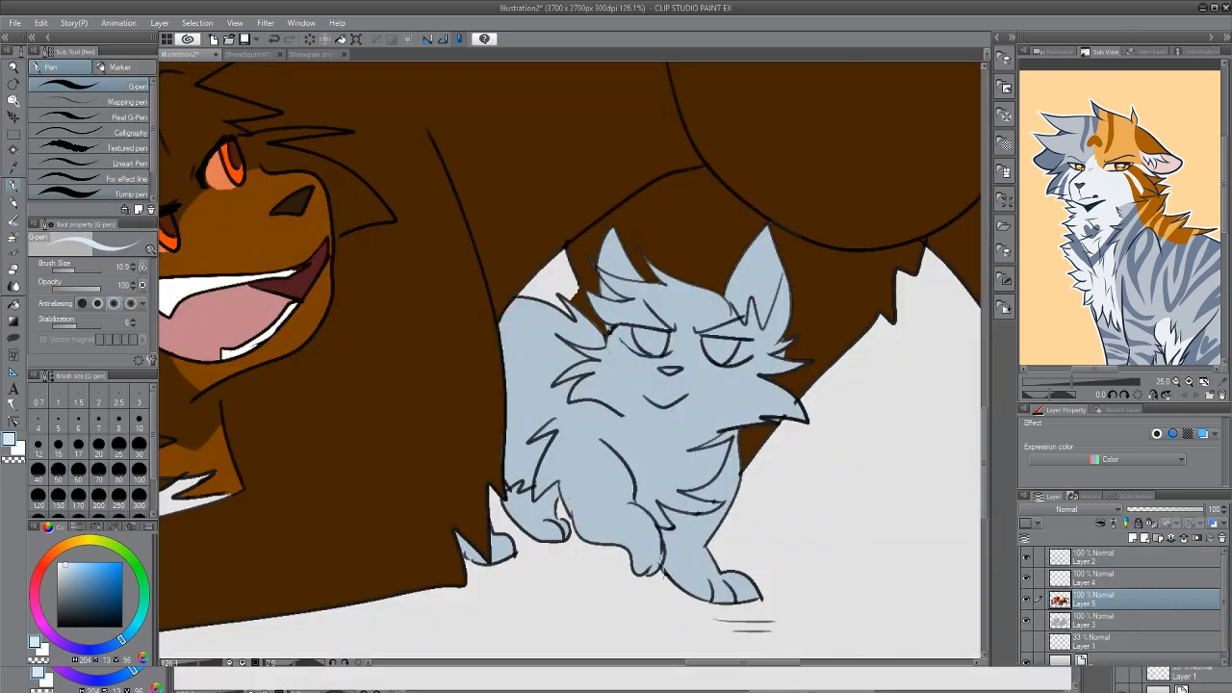
{"action": "left_click_drag", "start_coordinate": [630, 363], "coordinate": [612, 406]}
{"action": "mouse_move", "coordinate": [690, 352]}
{"action": "left_mouse_down"}
{"action": "mouse_move", "coordinate": [748, 368]}
{"action": "mouse_move", "coordinate": [733, 419]}
{"action": "left_mouse_up"}
{"action": "left_click_drag", "start_coordinate": [608, 410], "coordinate": [596, 435]}
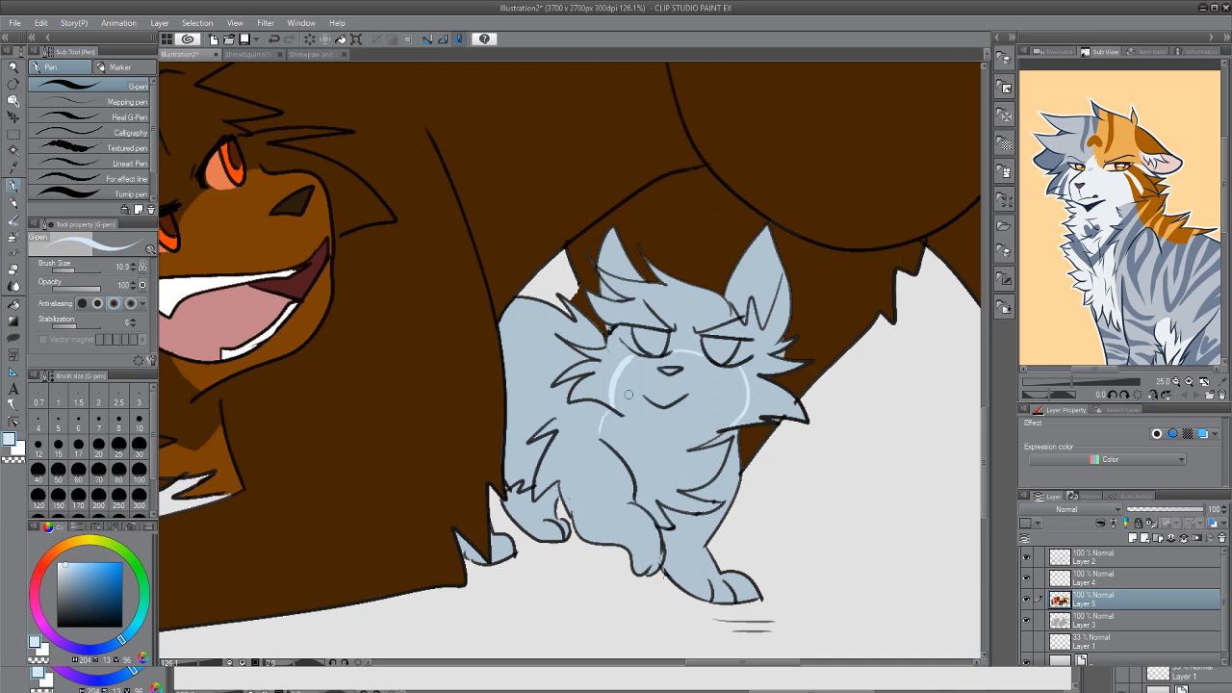
{"action": "key", "text": "g"}
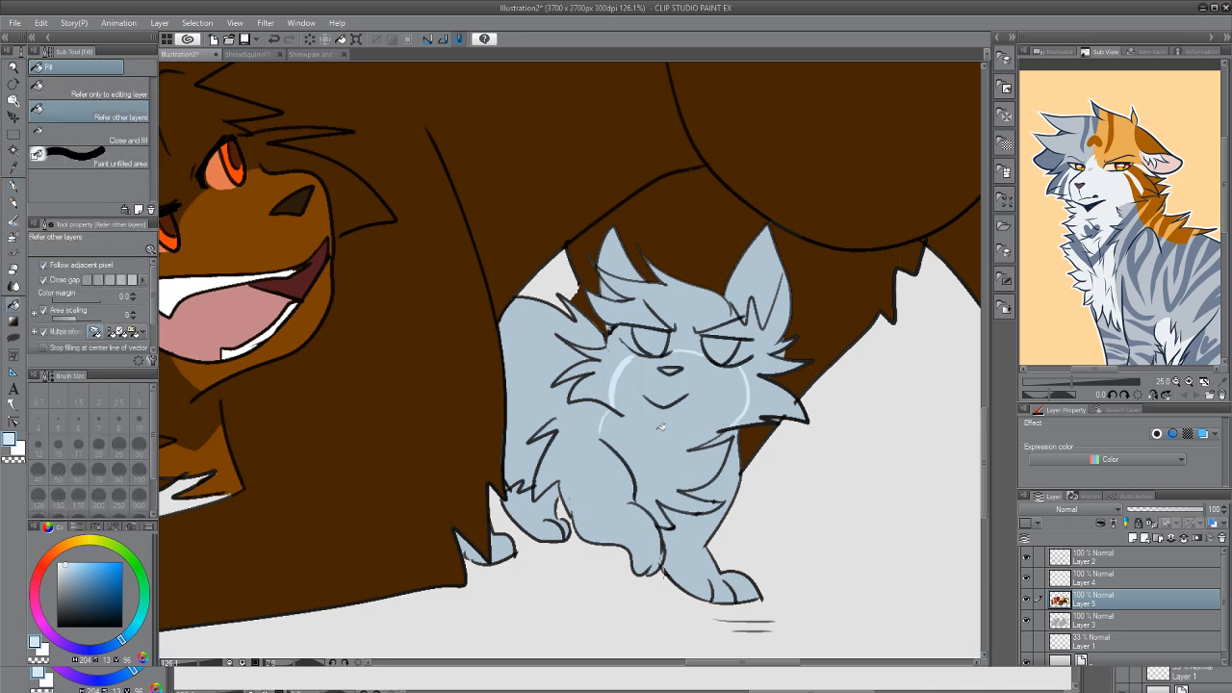
{"action": "left_click", "coordinate": [660, 429]}
Mark off the grey kitten's lower flank beside the brown cat's leg and fill it with the same pale blue
{"action": "key", "text": "p"}
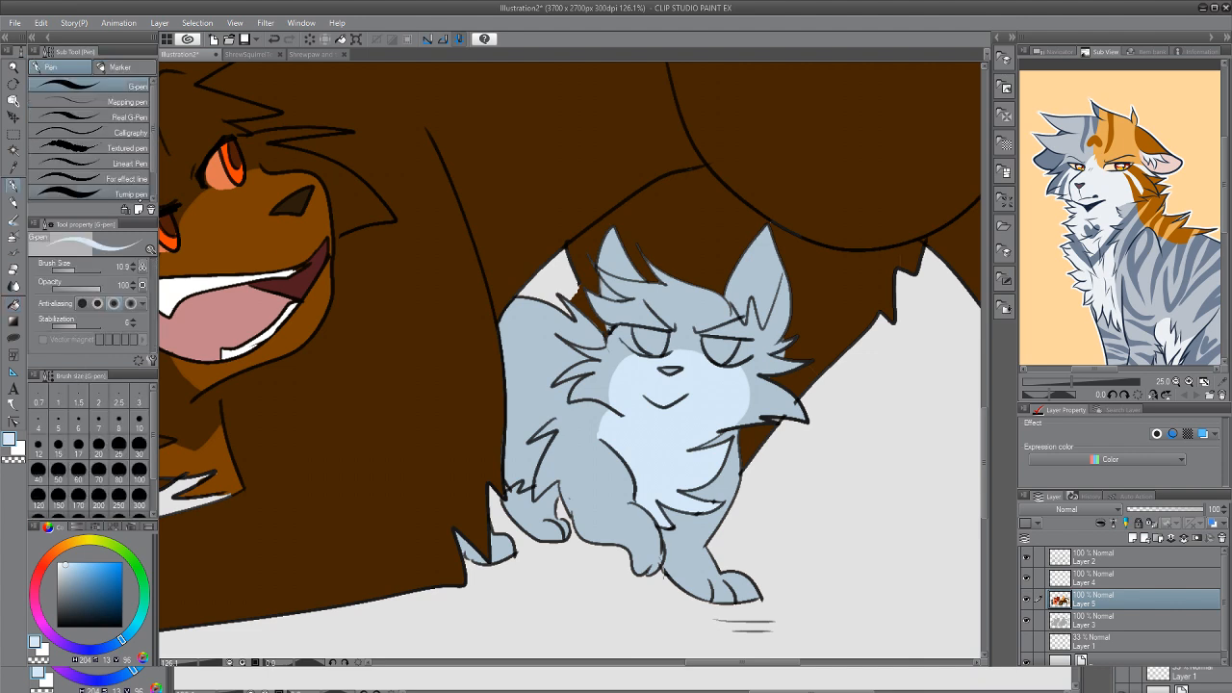
{"action": "left_click_drag", "start_coordinate": [508, 398], "coordinate": [547, 419]}
{"action": "key", "text": "g"}
{"action": "left_click", "coordinate": [530, 454]}
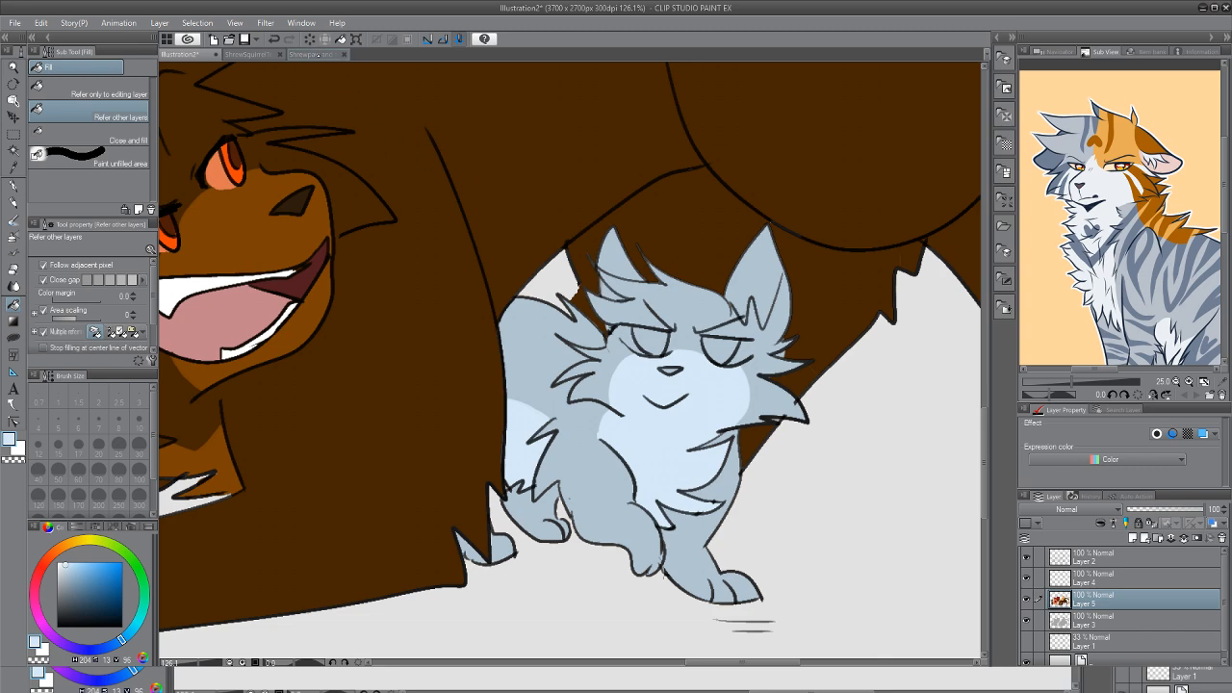
Sample the dark slate blue of the grey tabby kitten's stripes from the snow scene
{"action": "left_click", "coordinate": [317, 53]}
{"action": "left_click", "coordinate": [274, 55]}
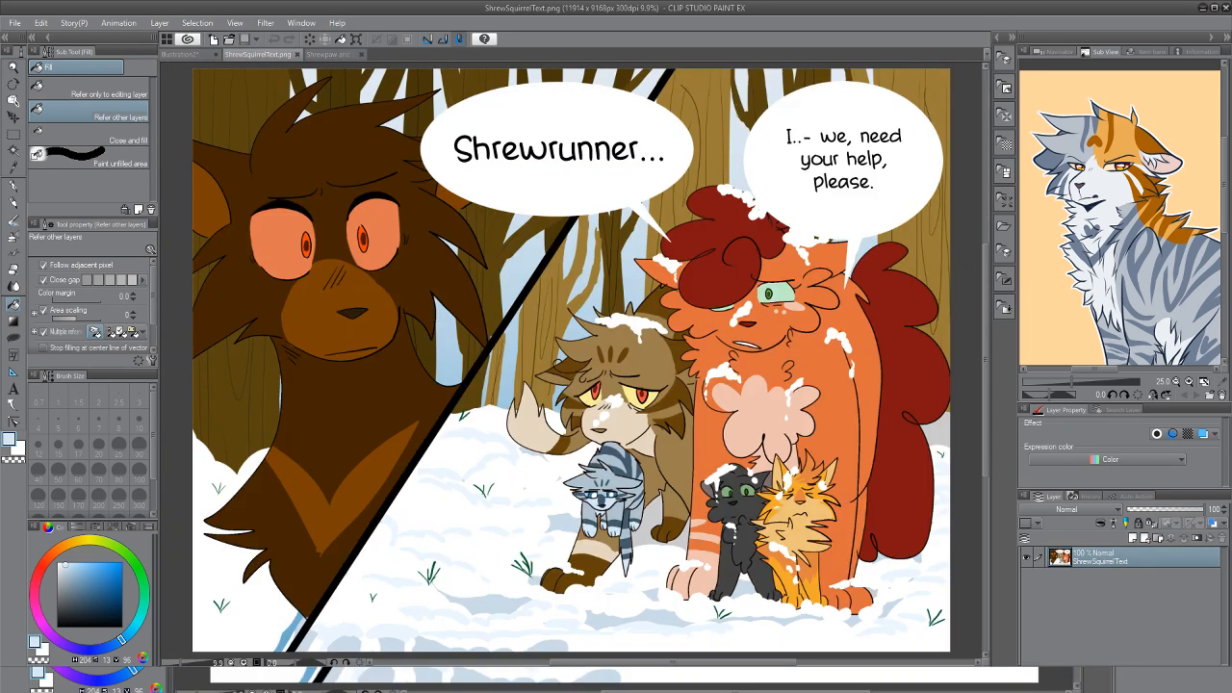
{"action": "key", "text": "i"}
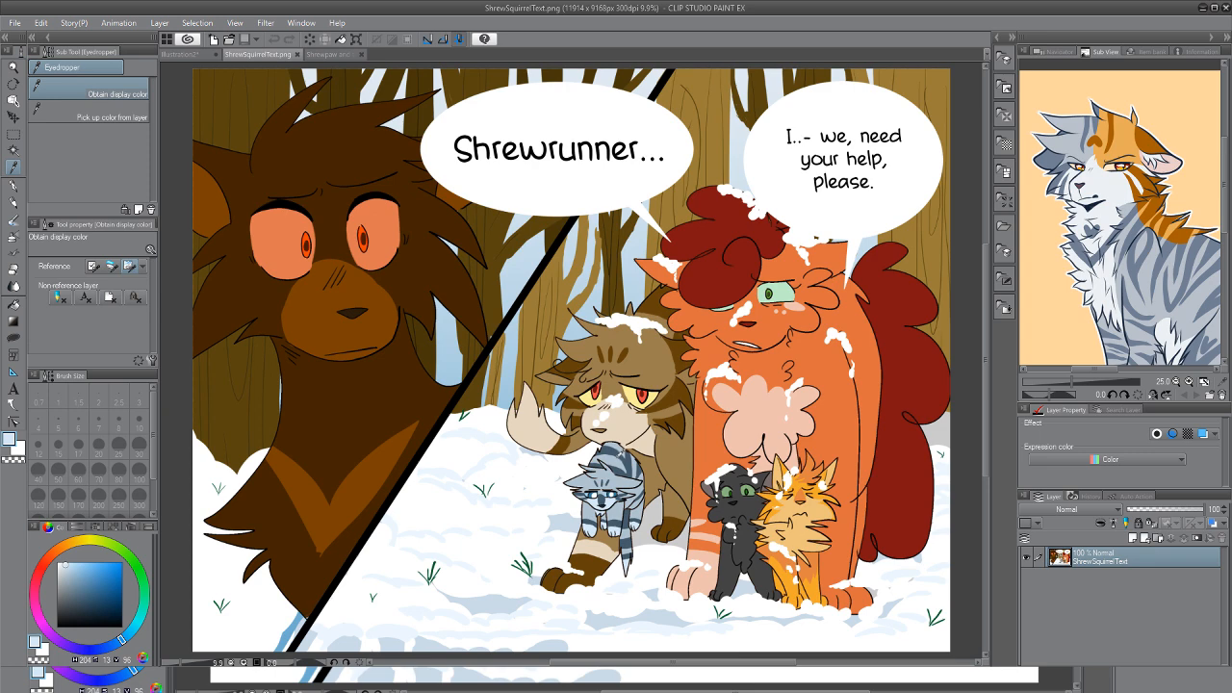
{"action": "left_click", "coordinate": [620, 451]}
{"action": "left_click", "coordinate": [185, 54]}
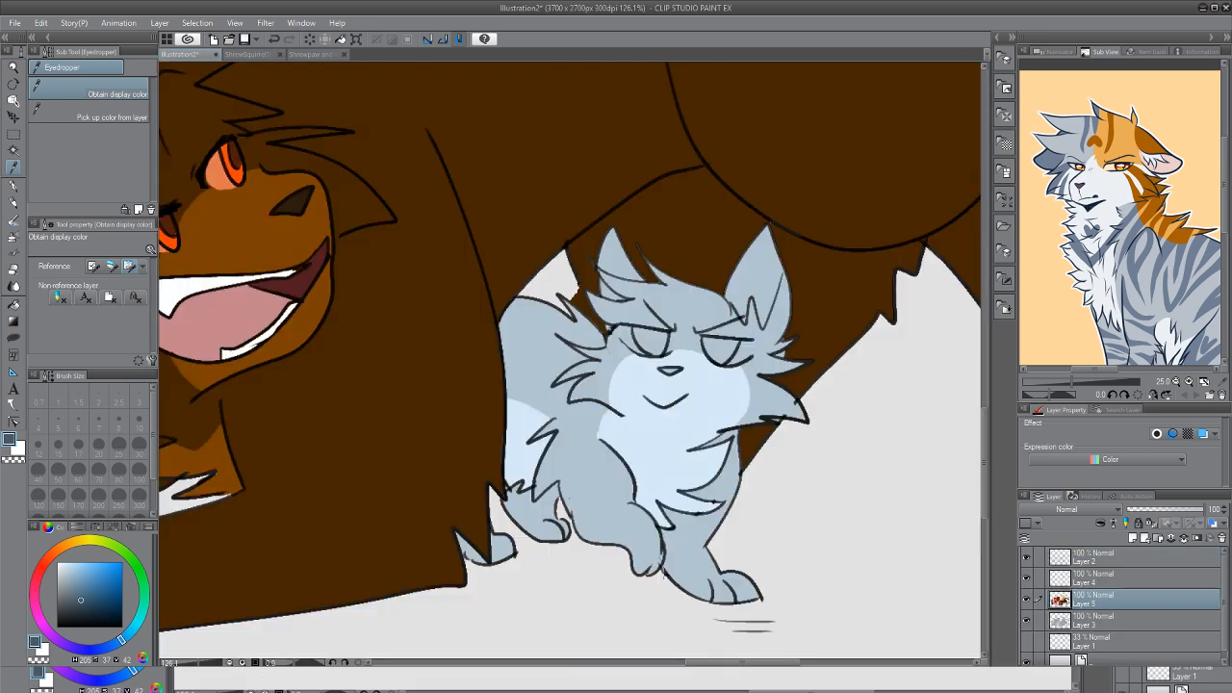
Recheck the reference pictures and paint the grey kitten's forehead marks and nose bridge in dark slate blue
{"action": "left_click", "coordinate": [316, 54]}
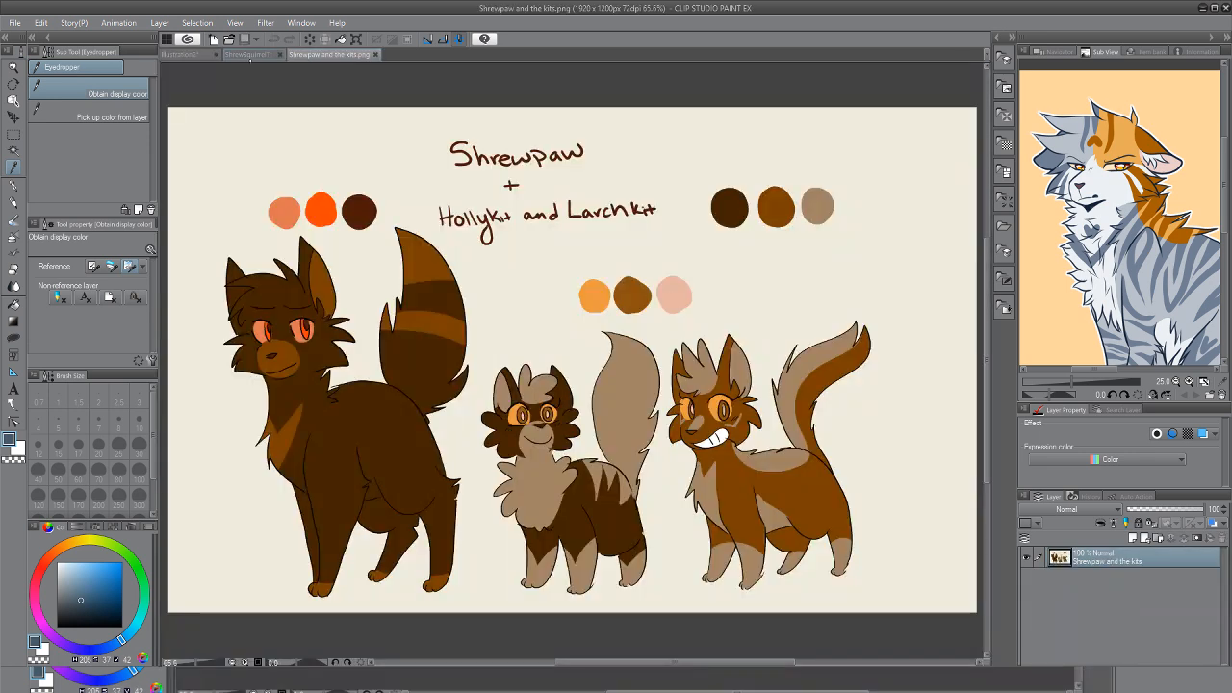
{"action": "left_click", "coordinate": [257, 54]}
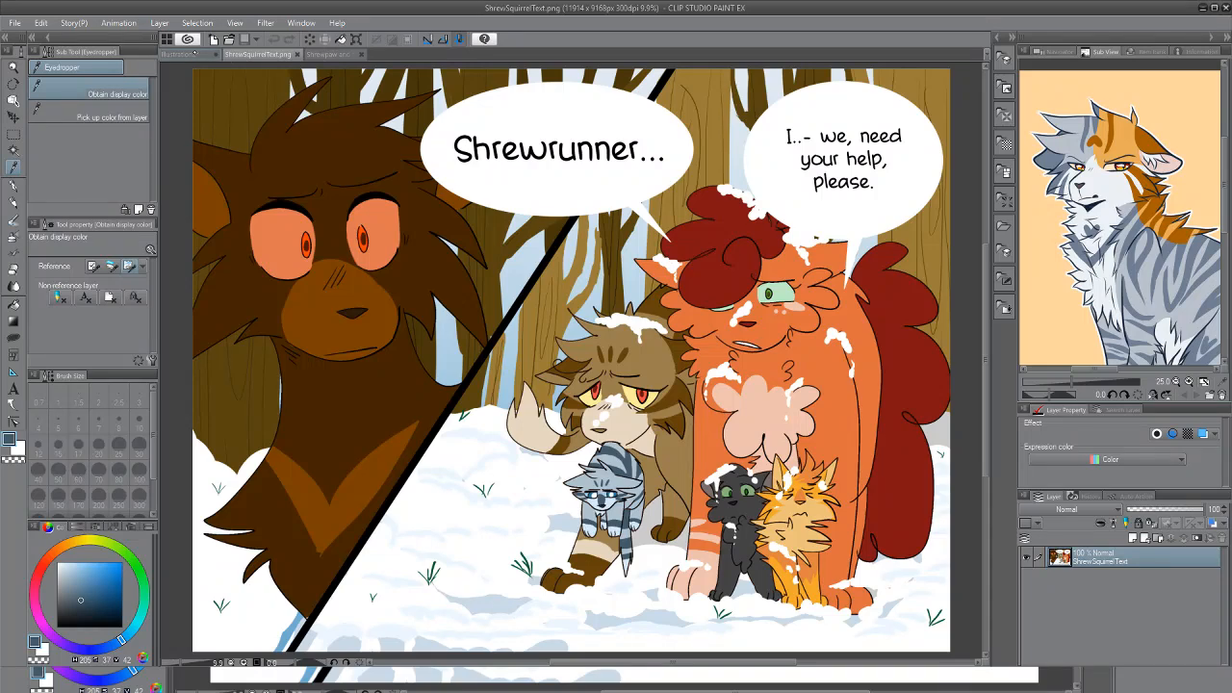
{"action": "left_click", "coordinate": [186, 54]}
{"action": "mouse_move", "coordinate": [662, 325]}
{"action": "left_mouse_down"}
{"action": "mouse_move", "coordinate": [679, 358]}
{"action": "mouse_move", "coordinate": [664, 363]}
{"action": "left_mouse_up"}
{"action": "mouse_move", "coordinate": [676, 294]}
{"action": "left_mouse_down"}
{"action": "mouse_move", "coordinate": [675, 307]}
{"action": "mouse_move", "coordinate": [699, 306]}
{"action": "left_mouse_up"}
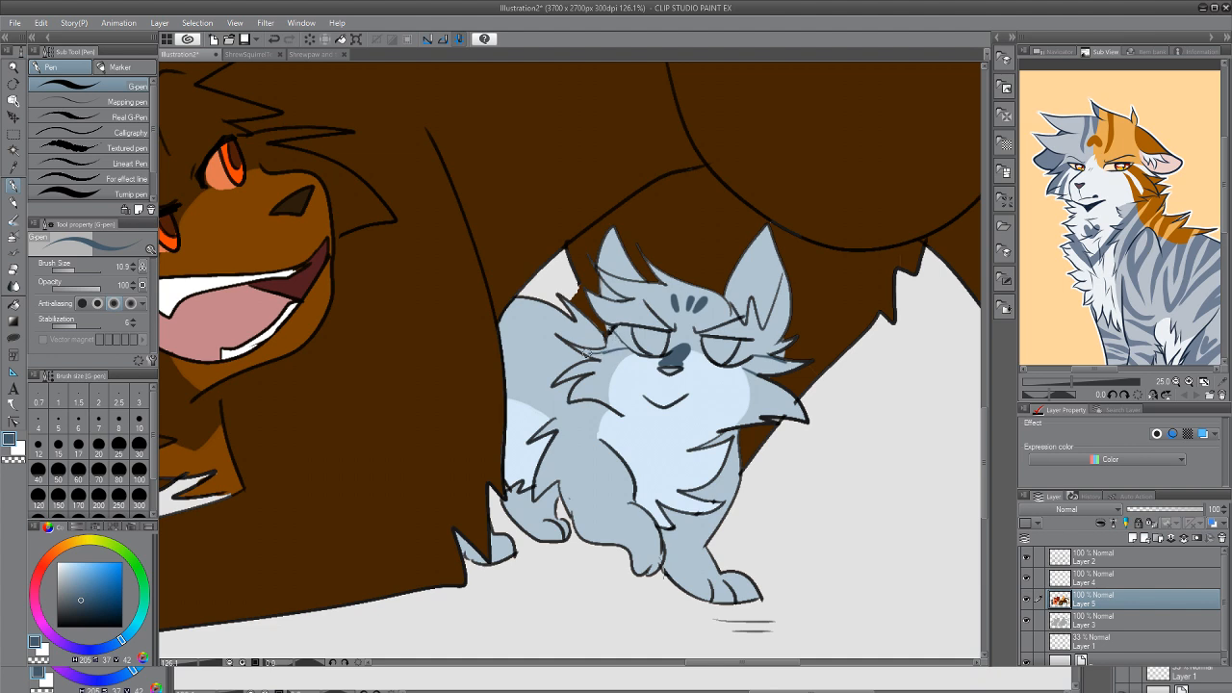
Outline and fill dark slate blue stripes on both of the grey kitten's cheeks, including the lower cheek tufts
{"action": "key", "text": "g"}
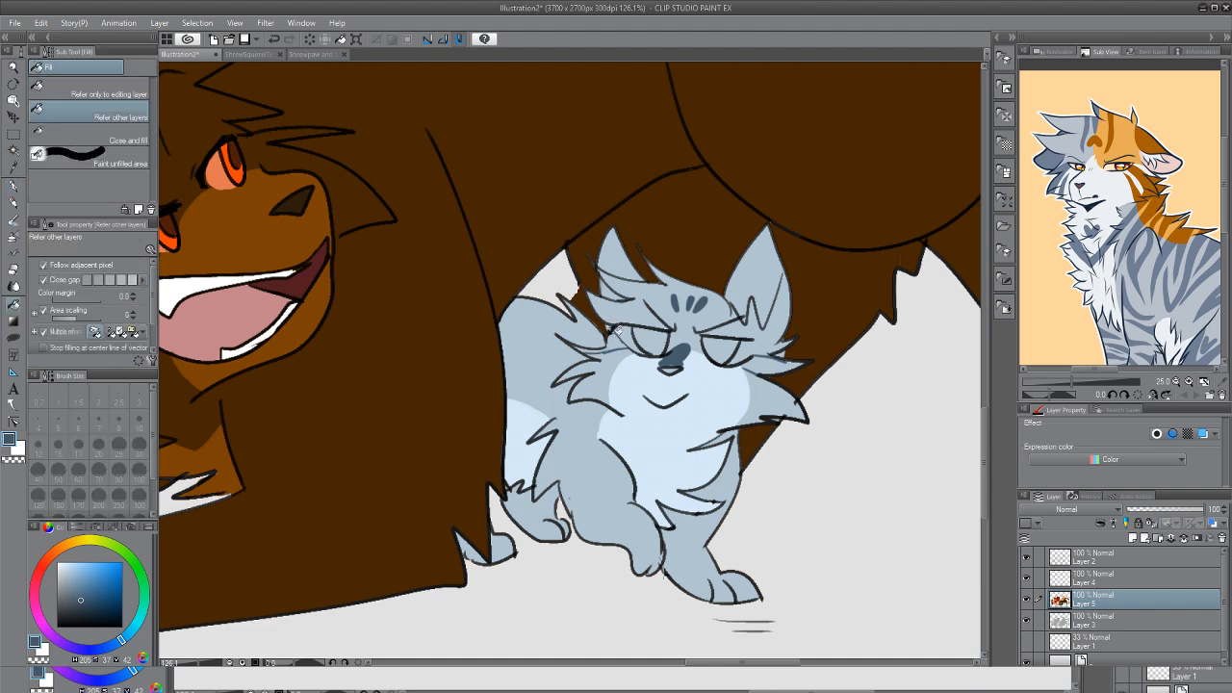
{"action": "left_click", "coordinate": [772, 361]}
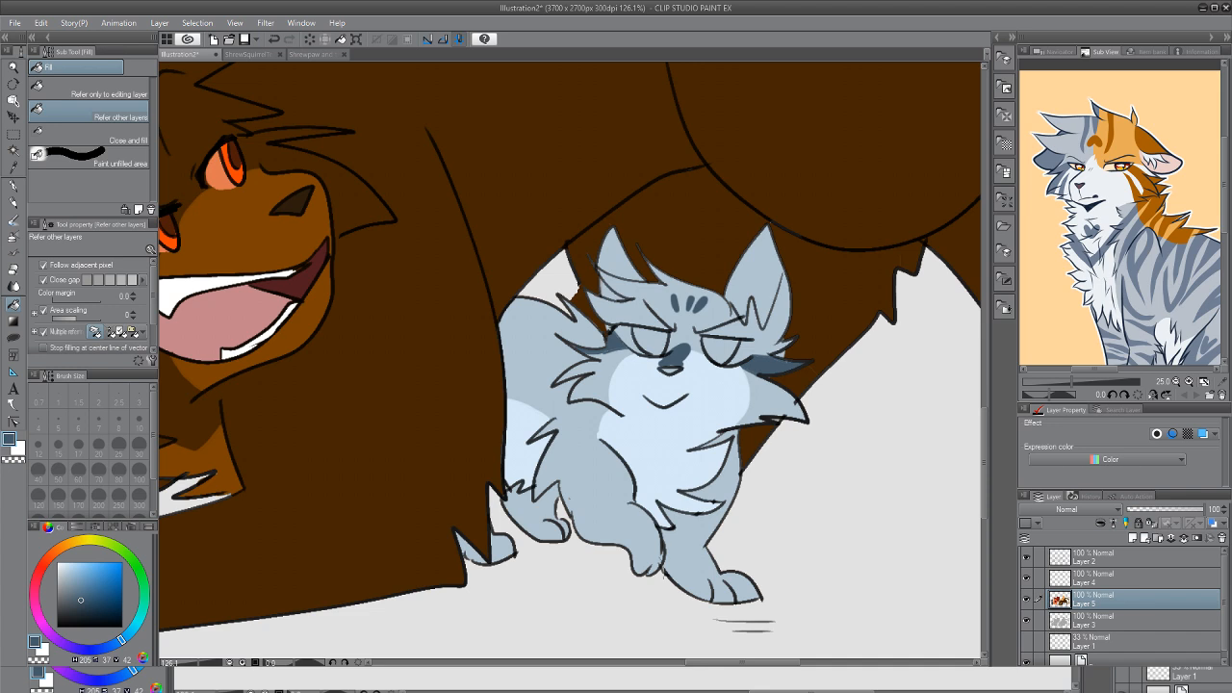
{"action": "key", "text": "p"}
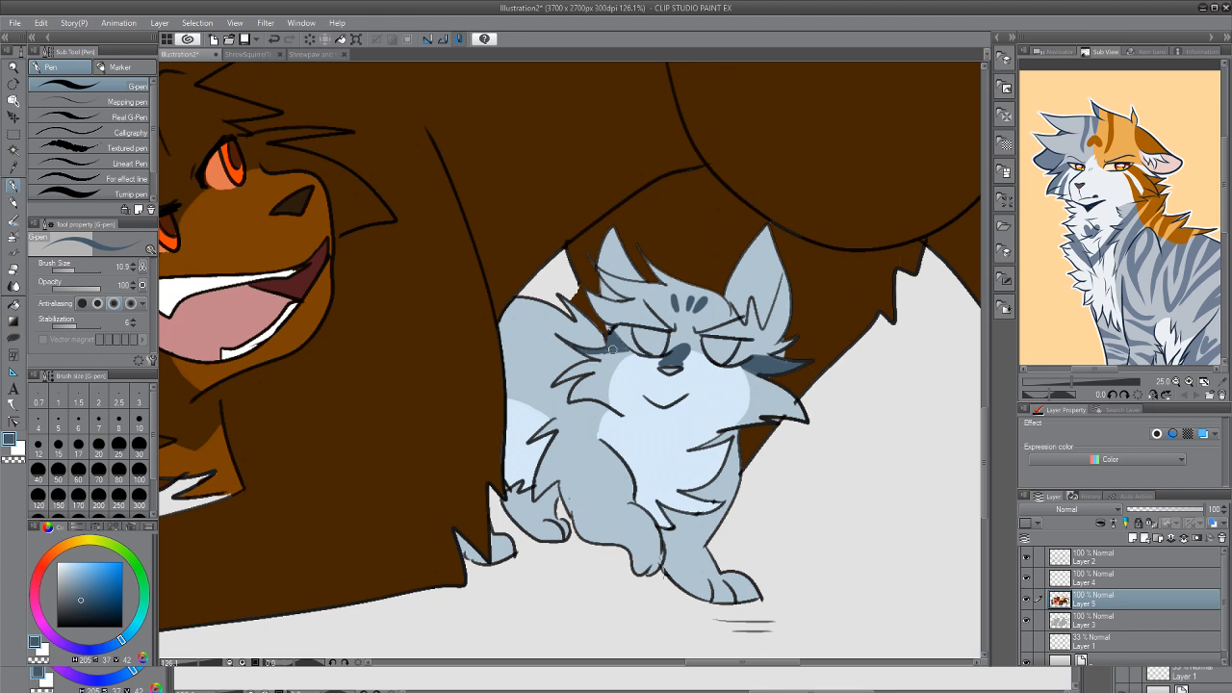
{"action": "left_click_drag", "start_coordinate": [585, 352], "coordinate": [633, 350]}
{"action": "key", "text": "g"}
{"action": "left_click", "coordinate": [594, 381]}
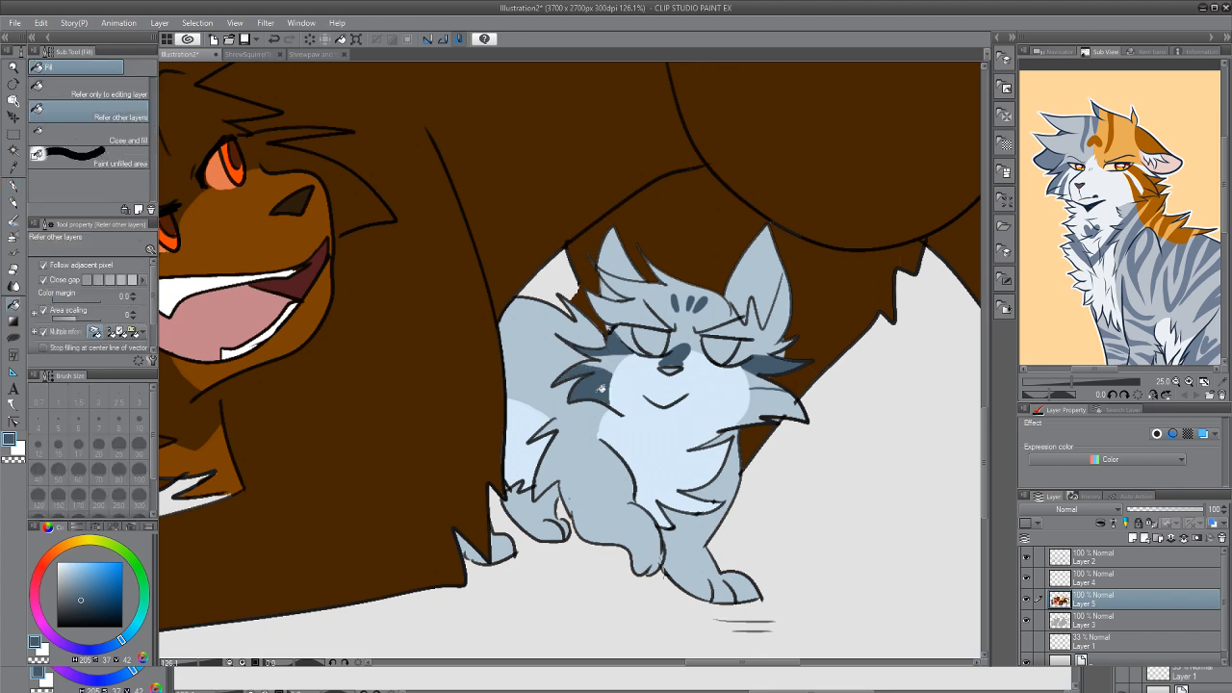
{"action": "left_click", "coordinate": [766, 410]}
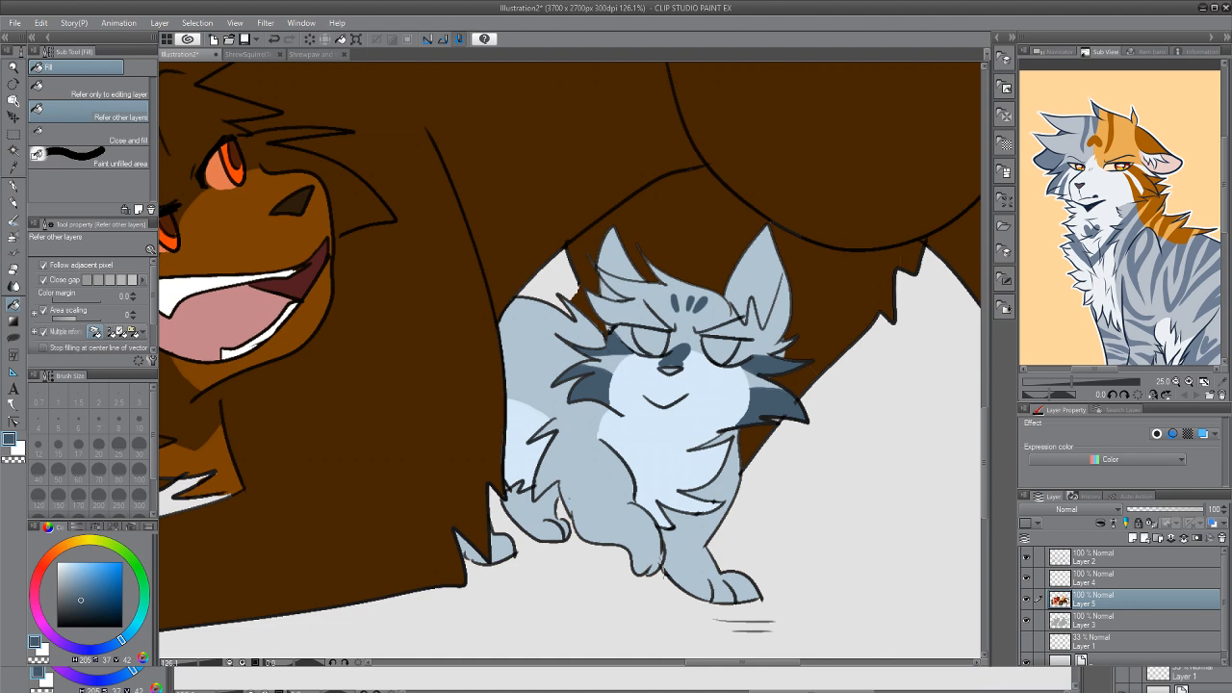
Sample the pale blue from the grey kitten's chest and fill the inside of its larger, upright ear
{"action": "key", "text": "i"}
{"action": "left_click", "coordinate": [660, 422]}
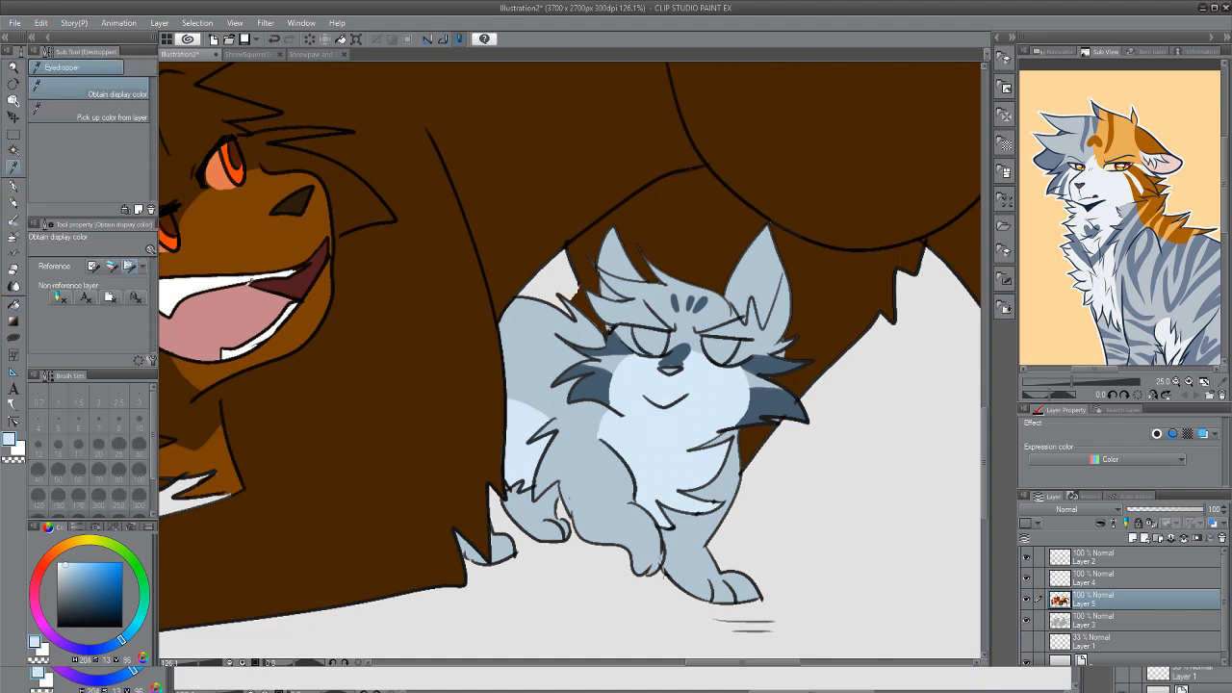
{"action": "key", "text": "g"}
{"action": "left_click", "coordinate": [770, 274]}
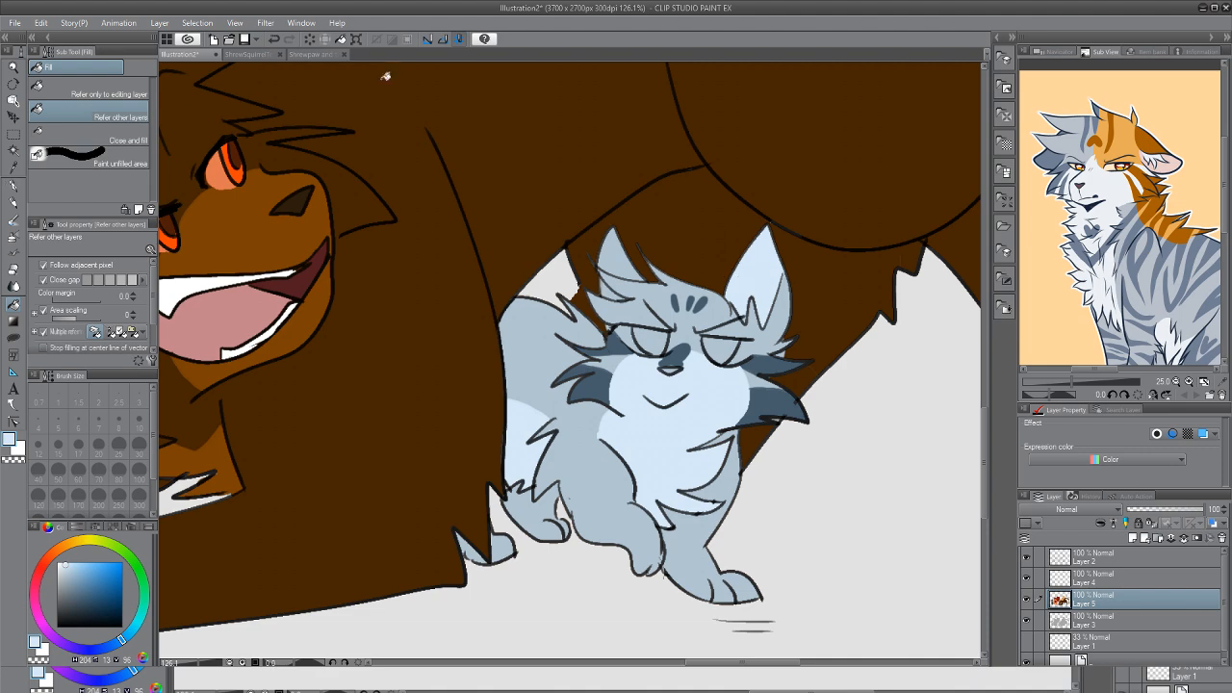
Sample the light blue of the grey tabby kitten's eye in the snow scene and colour both of the kitten's eyes
{"action": "left_click", "coordinate": [322, 54]}
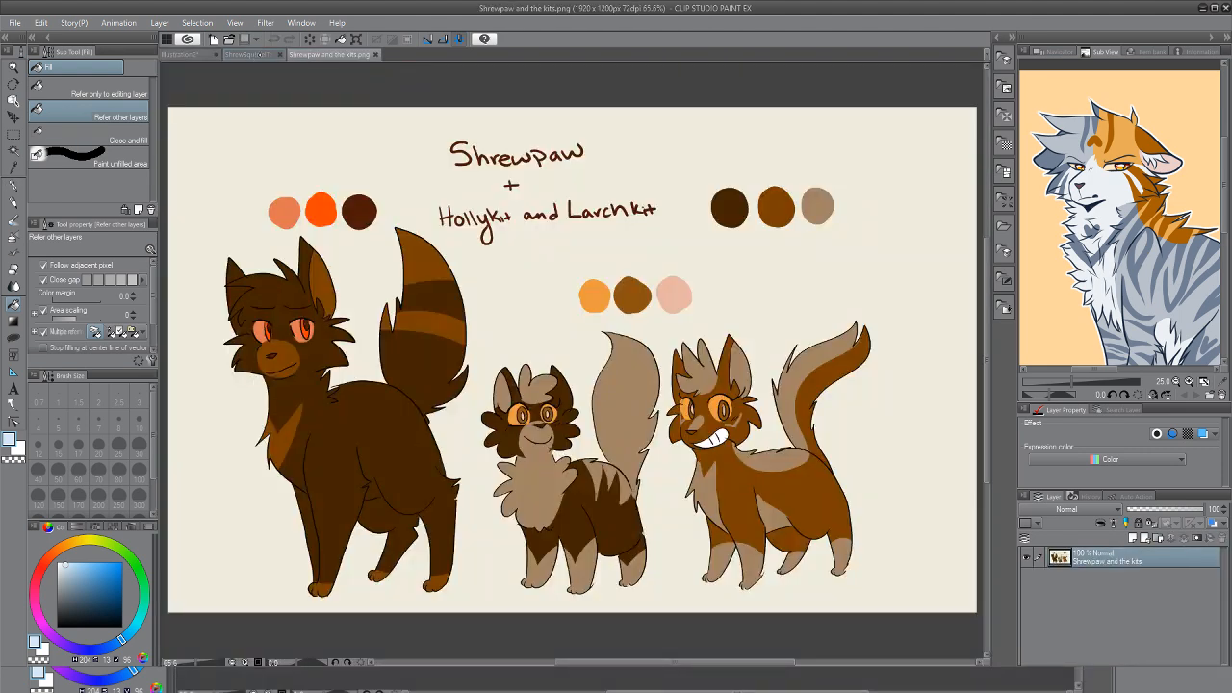
{"action": "left_click", "coordinate": [258, 54]}
{"action": "key", "text": "i"}
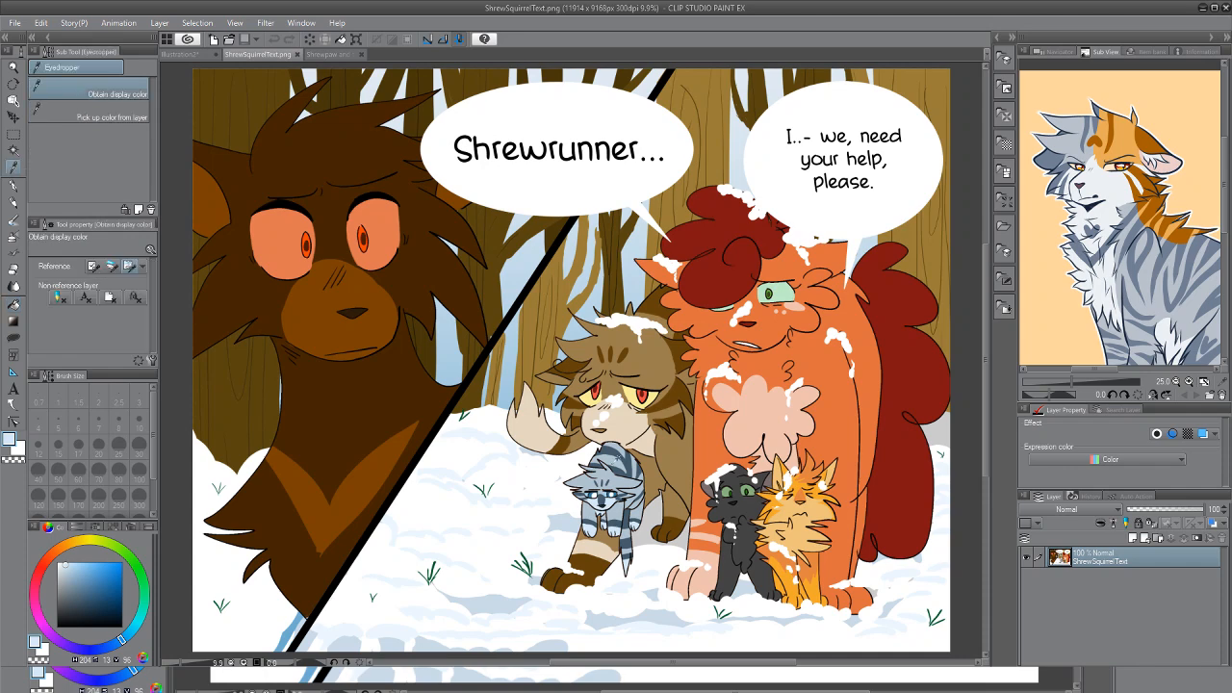
{"action": "left_click", "coordinate": [612, 491]}
{"action": "left_click", "coordinate": [183, 54]}
{"action": "key", "text": "p"}
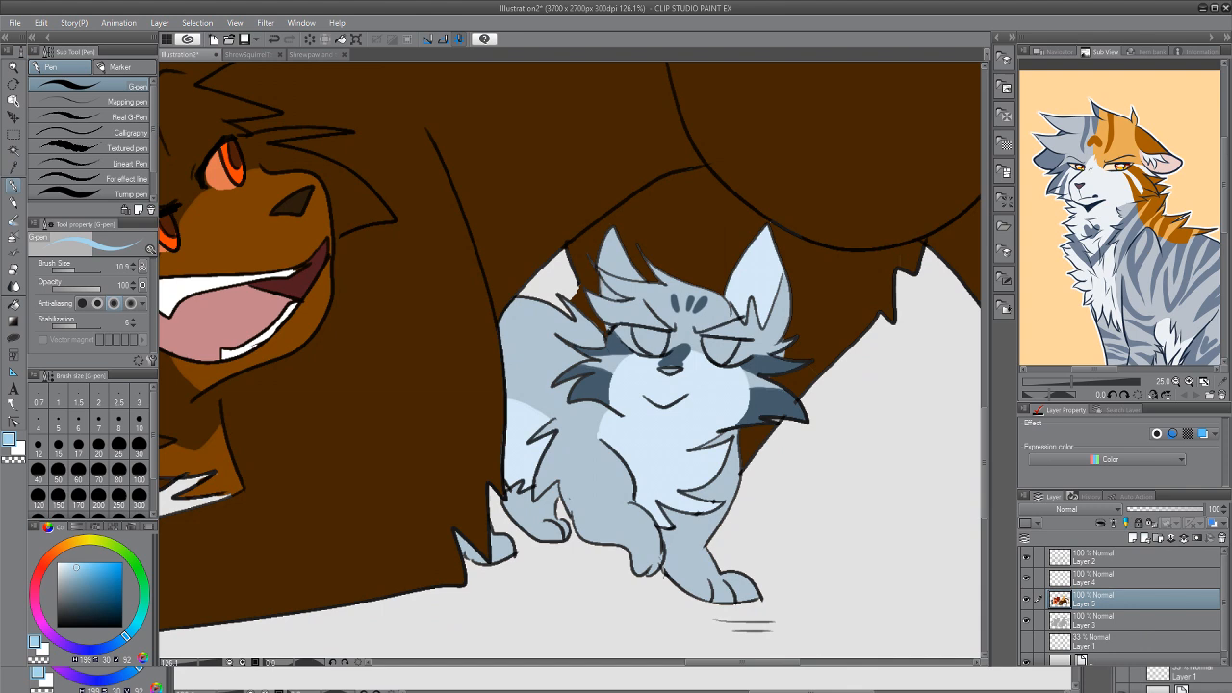
{"action": "left_click_drag", "start_coordinate": [621, 329], "coordinate": [641, 345]}
{"action": "mouse_move", "coordinate": [721, 338]}
{"action": "left_mouse_down"}
{"action": "mouse_move", "coordinate": [716, 355]}
{"action": "mouse_move", "coordinate": [726, 343]}
{"action": "left_mouse_up"}
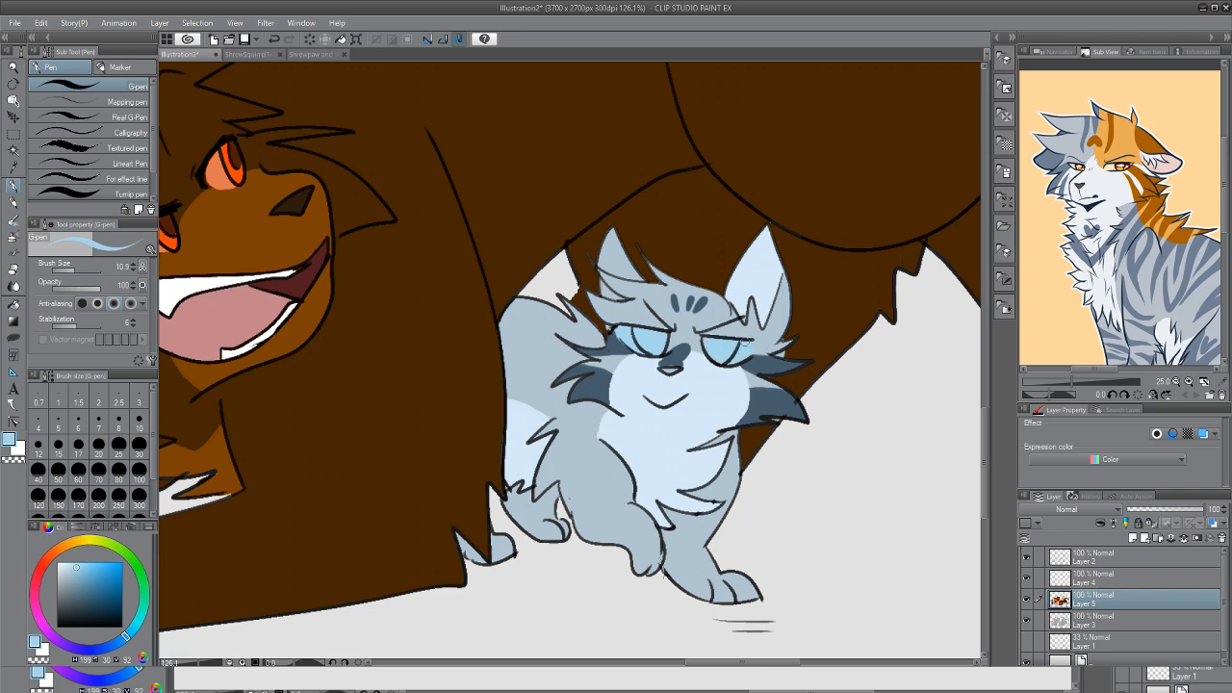
Sample the darker blue of the grey tabby kitten's iris in the snow scene and fill both of the kitten's irises
{"action": "left_click", "coordinate": [309, 54]}
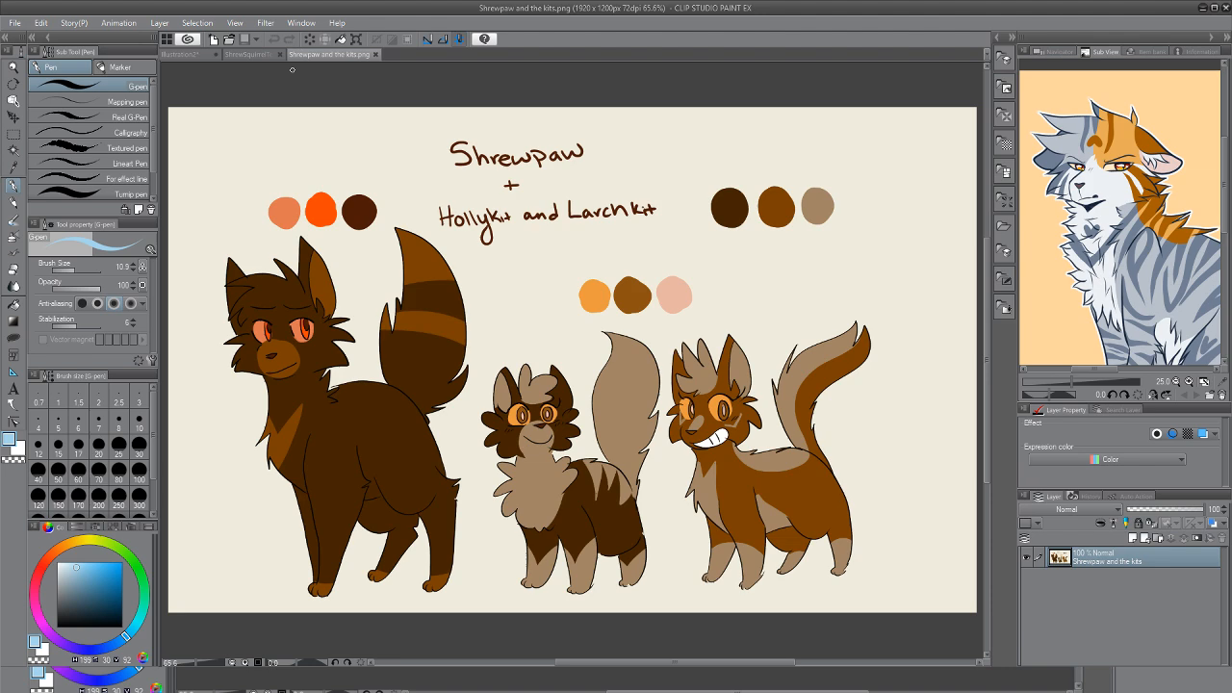
{"action": "left_click", "coordinate": [249, 54]}
{"action": "key", "text": "i"}
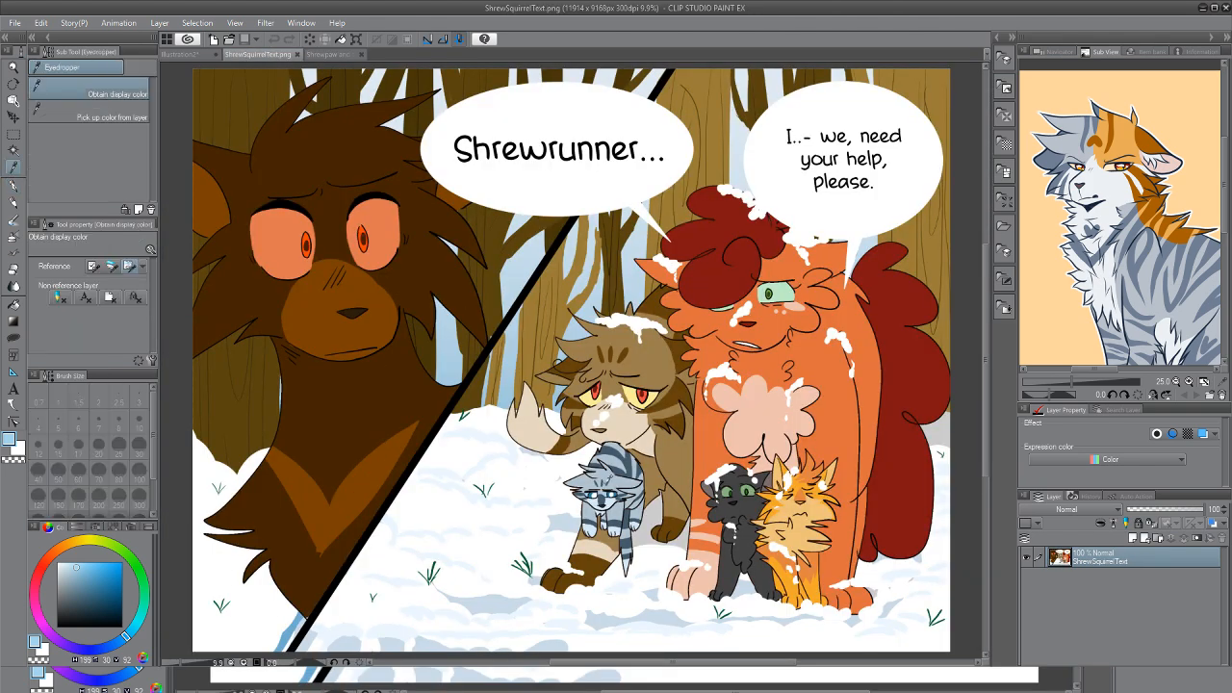
{"action": "left_click", "coordinate": [620, 489]}
{"action": "left_click", "coordinate": [184, 54]}
{"action": "key", "text": "g"}
{"action": "left_click", "coordinate": [658, 337]}
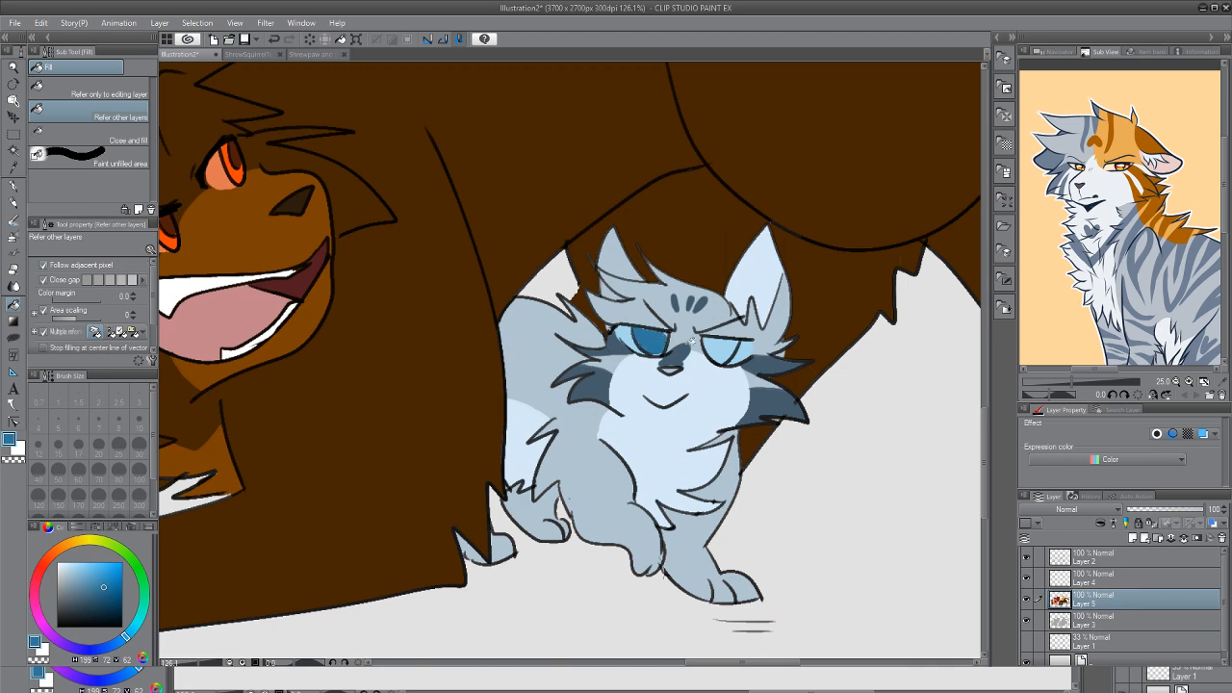
{"action": "left_click", "coordinate": [722, 344]}
{"action": "key", "text": "p"}
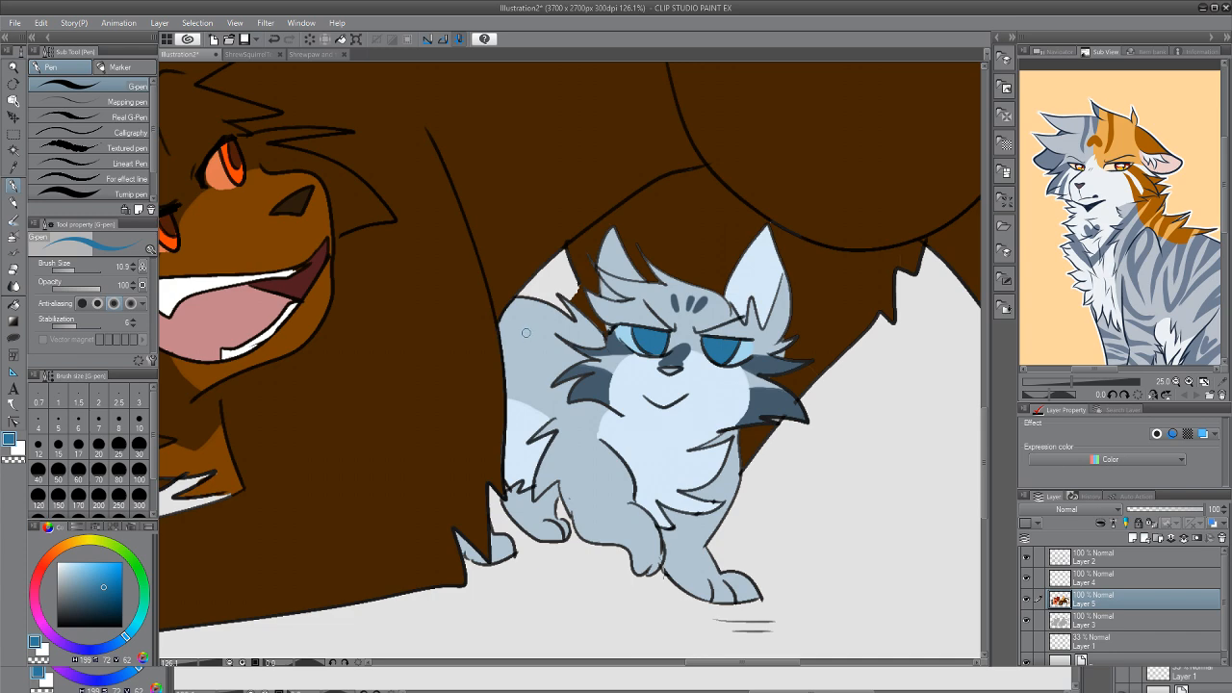
Check the reference pictures again and sample the white from the grey tabby kitten's eye in the snow scene
{"action": "left_click", "coordinate": [313, 54]}
{"action": "key", "text": "i"}
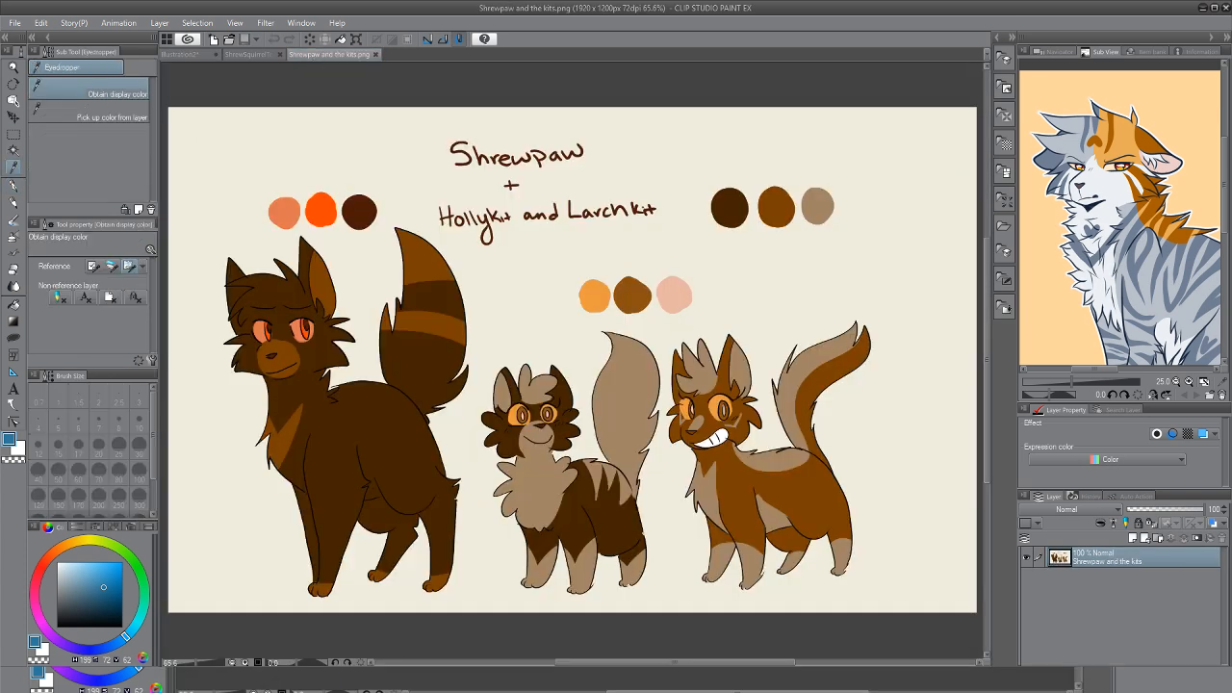
{"action": "left_click", "coordinate": [256, 54]}
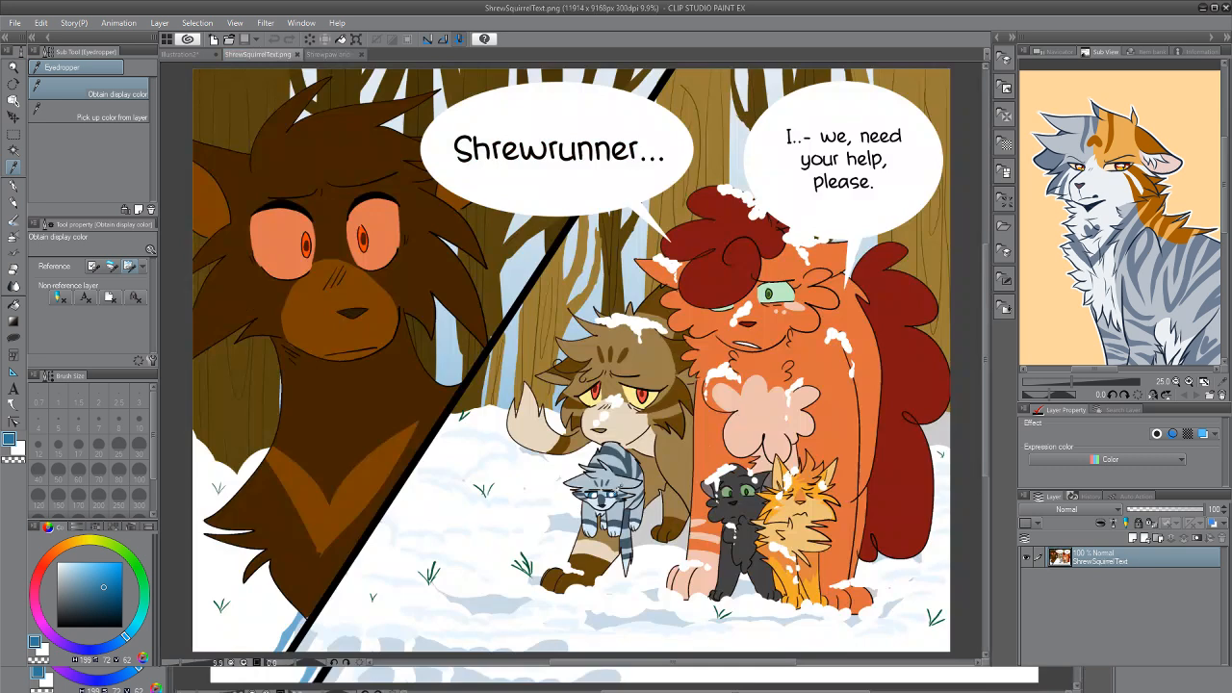
{"action": "left_click", "coordinate": [617, 489]}
{"action": "left_click", "coordinate": [182, 54]}
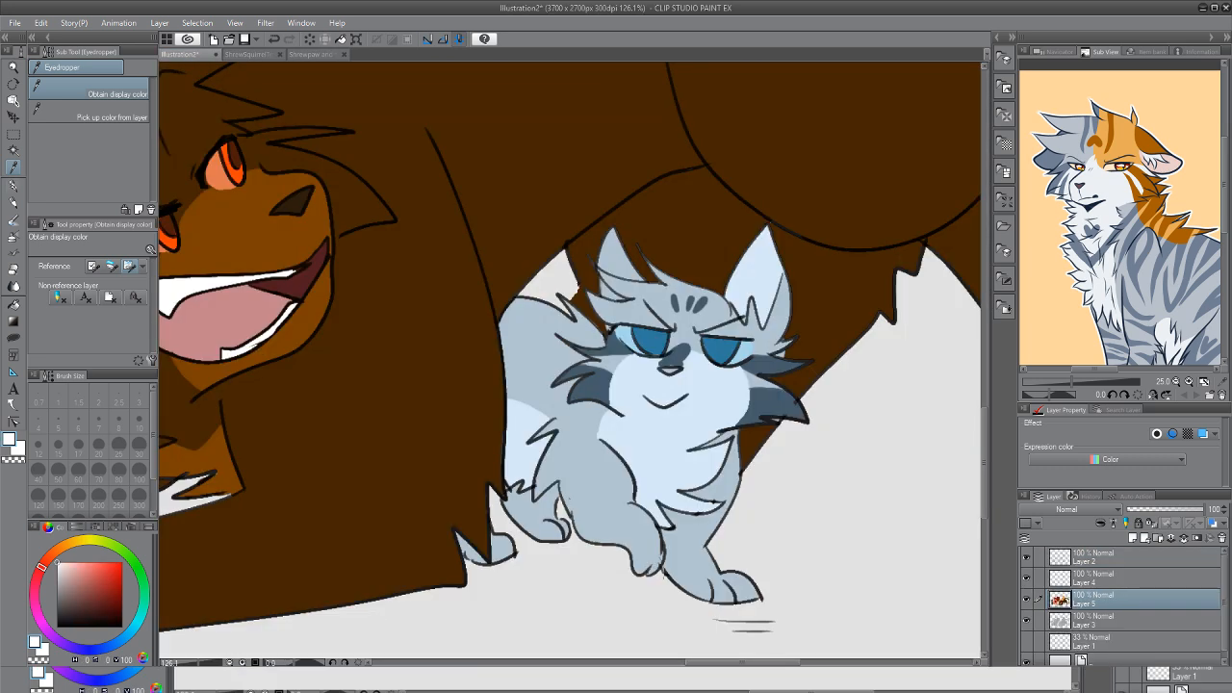
Paint a round white pupil in each of the grey kitten's eyes with the G-pen
{"action": "key", "text": "p"}
{"action": "left_click_drag", "start_coordinate": [647, 336], "coordinate": [716, 347]}
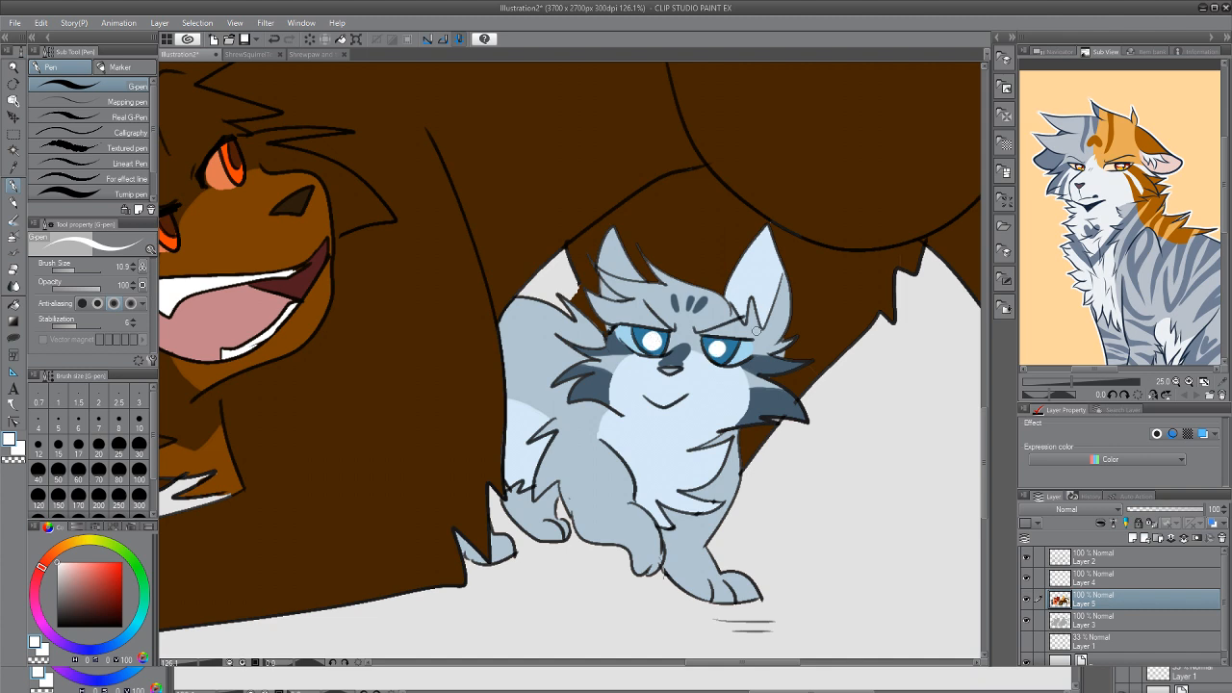
Sample the dark slate blue from the grey kitten's eye marking, then outline and fill two stripes on its flank behind the head
{"action": "key", "text": "i"}
{"action": "left_click", "coordinate": [616, 340]}
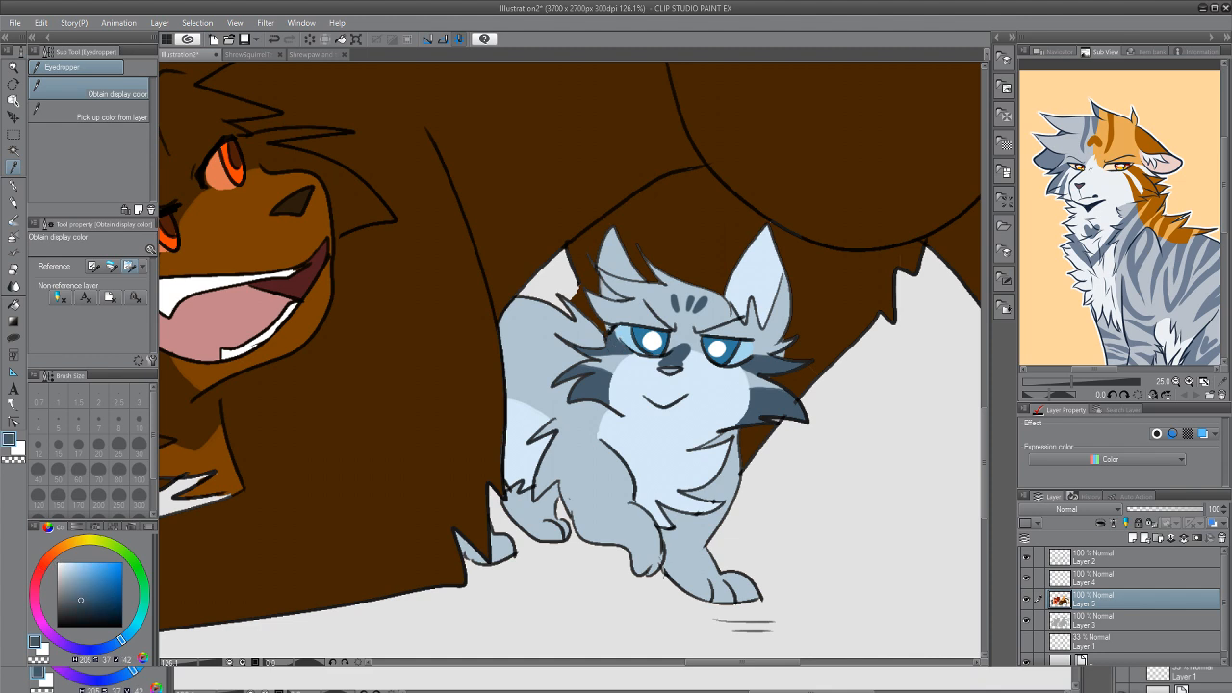
{"action": "key", "text": "p"}
{"action": "left_click_drag", "start_coordinate": [549, 306], "coordinate": [524, 409]}
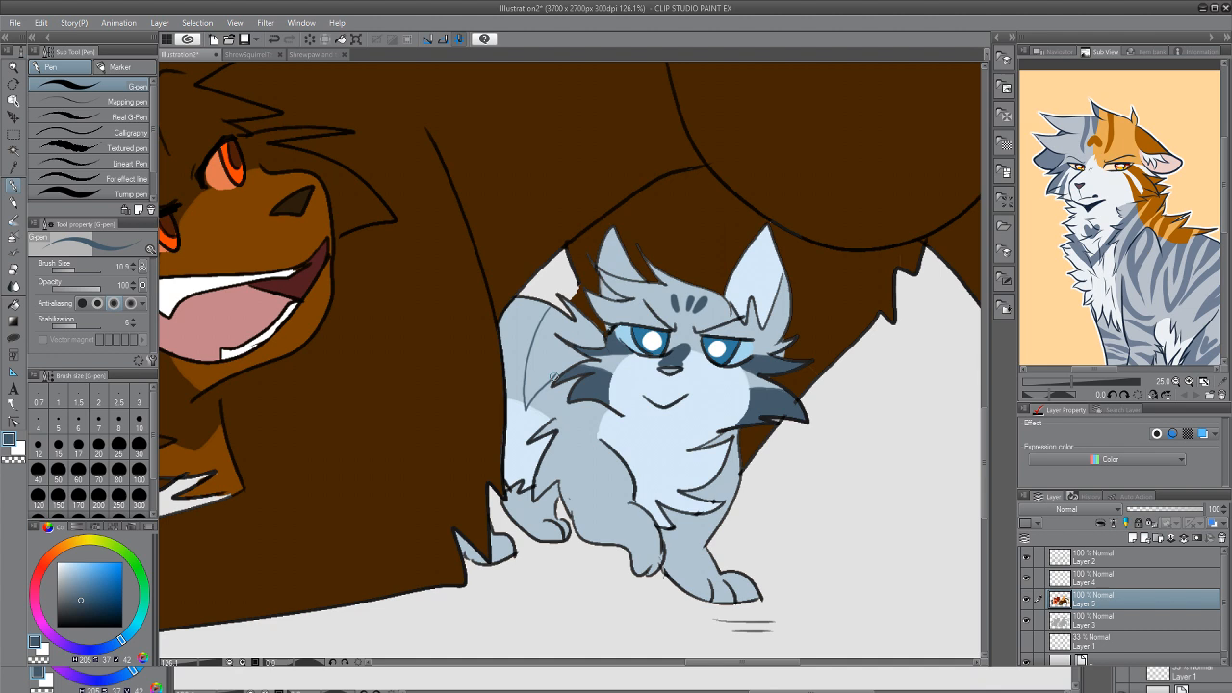
{"action": "mouse_move", "coordinate": [563, 309]}
{"action": "left_mouse_down"}
{"action": "mouse_move", "coordinate": [540, 371]}
{"action": "mouse_move", "coordinate": [598, 328]}
{"action": "mouse_move", "coordinate": [581, 352]}
{"action": "left_mouse_up"}
{"action": "key", "text": "g"}
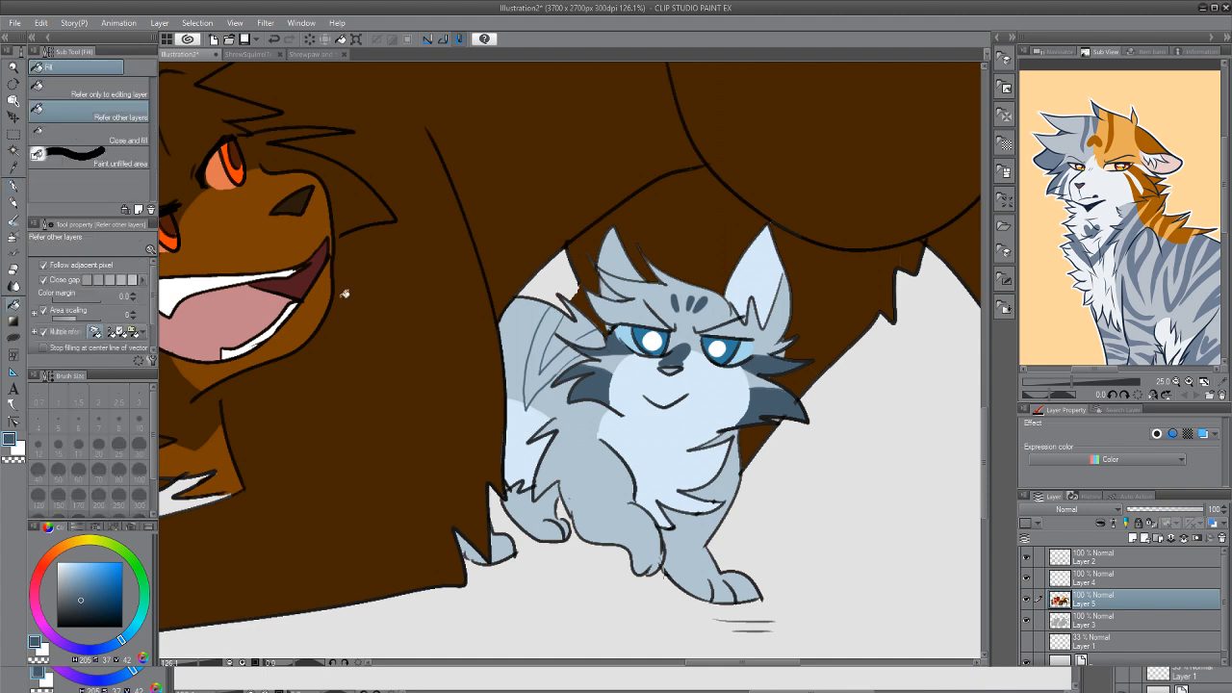
{"action": "left_click", "coordinate": [546, 366]}
{"action": "left_click", "coordinate": [601, 333]}
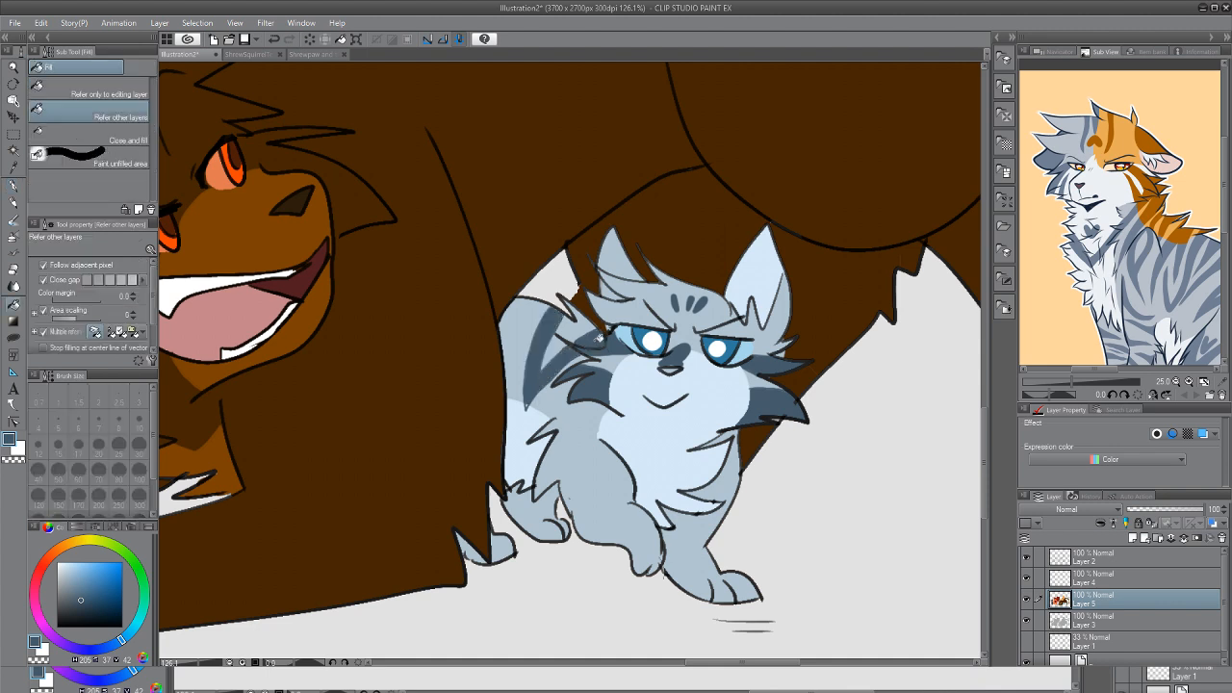
Outline and fill another dark slate-blue stripe along the rear edge of the grey kitten's back
{"action": "key", "text": "p"}
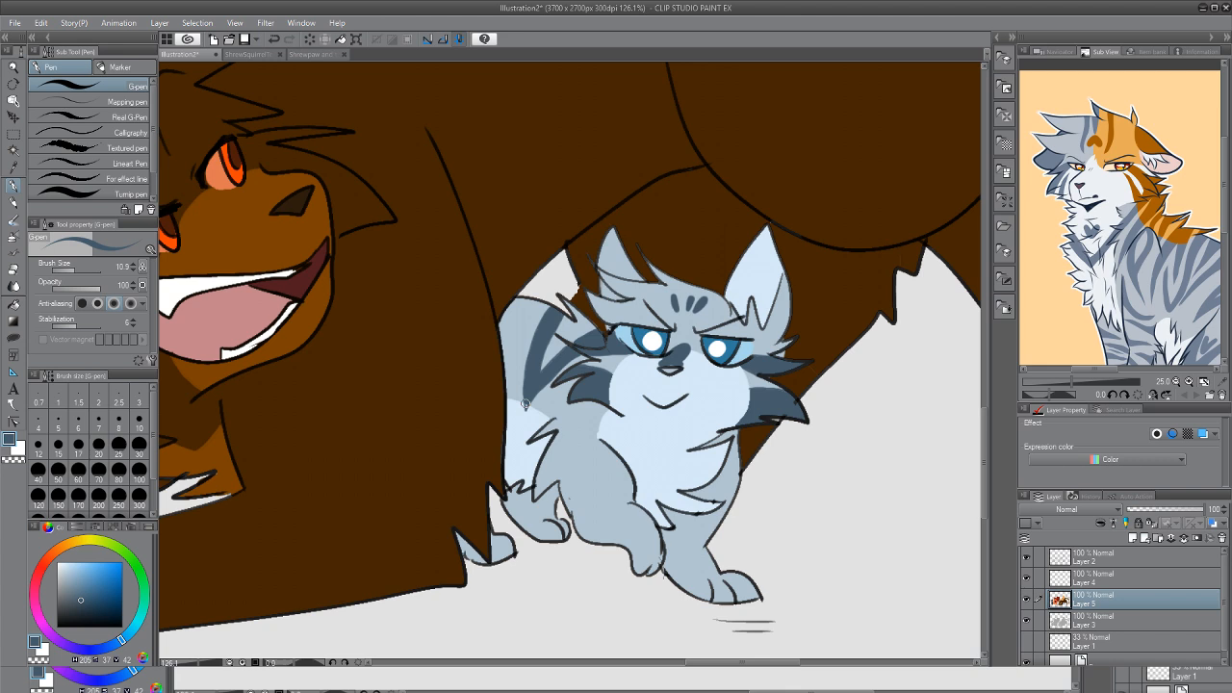
{"action": "left_click_drag", "start_coordinate": [529, 299], "coordinate": [503, 371]}
{"action": "key", "text": "g"}
{"action": "left_click", "coordinate": [527, 297]}
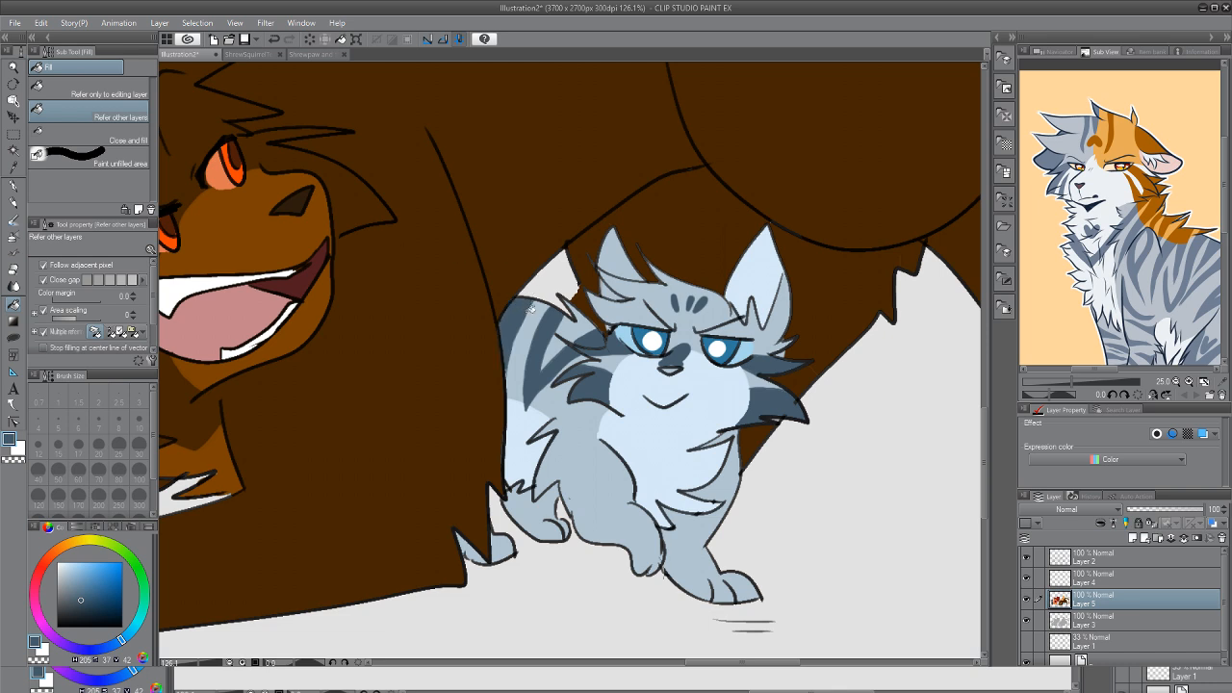
Outline and fill dark slate-blue stripes across both of the grey kitten's front legs, adding a small stripe high on the planted leg
{"action": "key", "text": "p"}
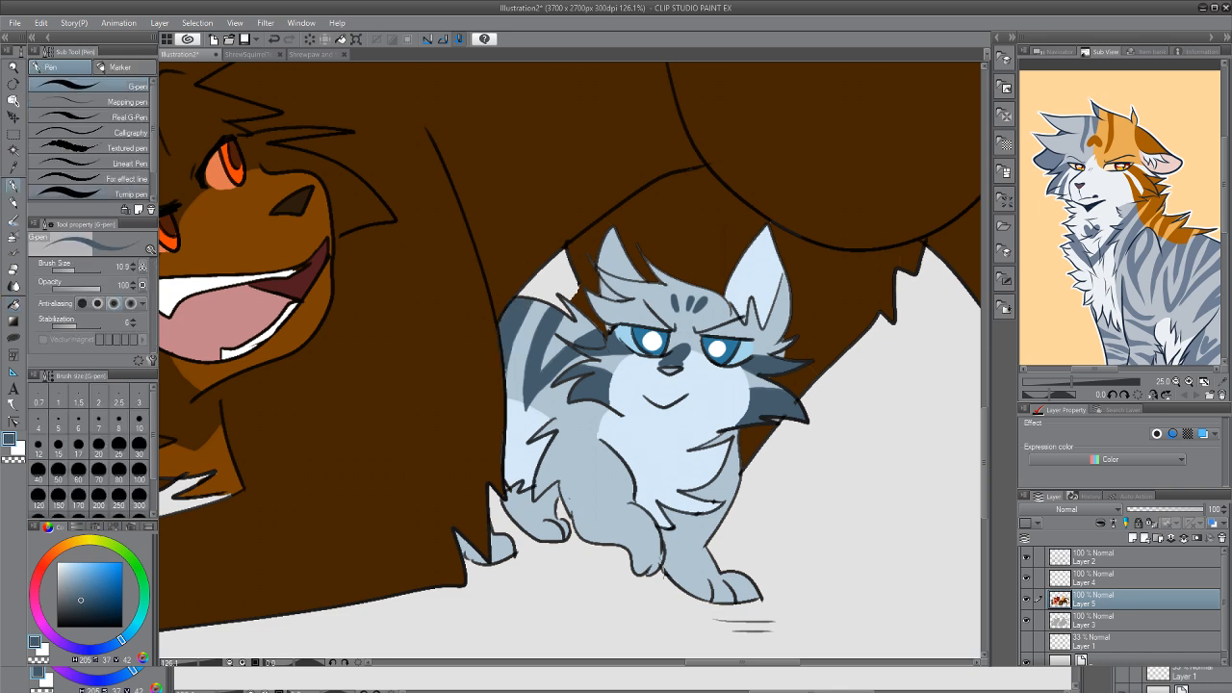
{"action": "mouse_move", "coordinate": [552, 464]}
{"action": "left_mouse_down"}
{"action": "mouse_move", "coordinate": [630, 481]}
{"action": "mouse_move", "coordinate": [561, 515]}
{"action": "mouse_move", "coordinate": [626, 500]}
{"action": "left_mouse_up"}
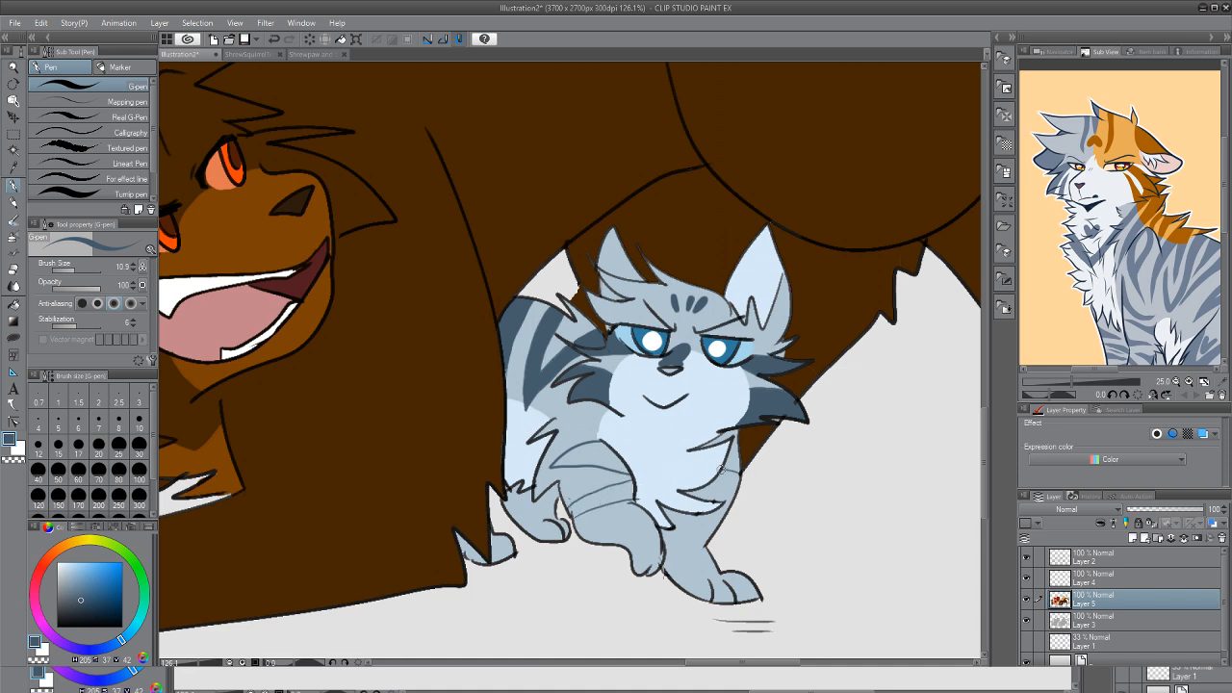
{"action": "mouse_move", "coordinate": [699, 481]}
{"action": "left_mouse_down"}
{"action": "mouse_move", "coordinate": [733, 496]}
{"action": "mouse_move", "coordinate": [688, 527]}
{"action": "mouse_move", "coordinate": [663, 525]}
{"action": "mouse_move", "coordinate": [712, 541]}
{"action": "left_mouse_up"}
{"action": "key", "text": "g"}
{"action": "left_click", "coordinate": [601, 452]}
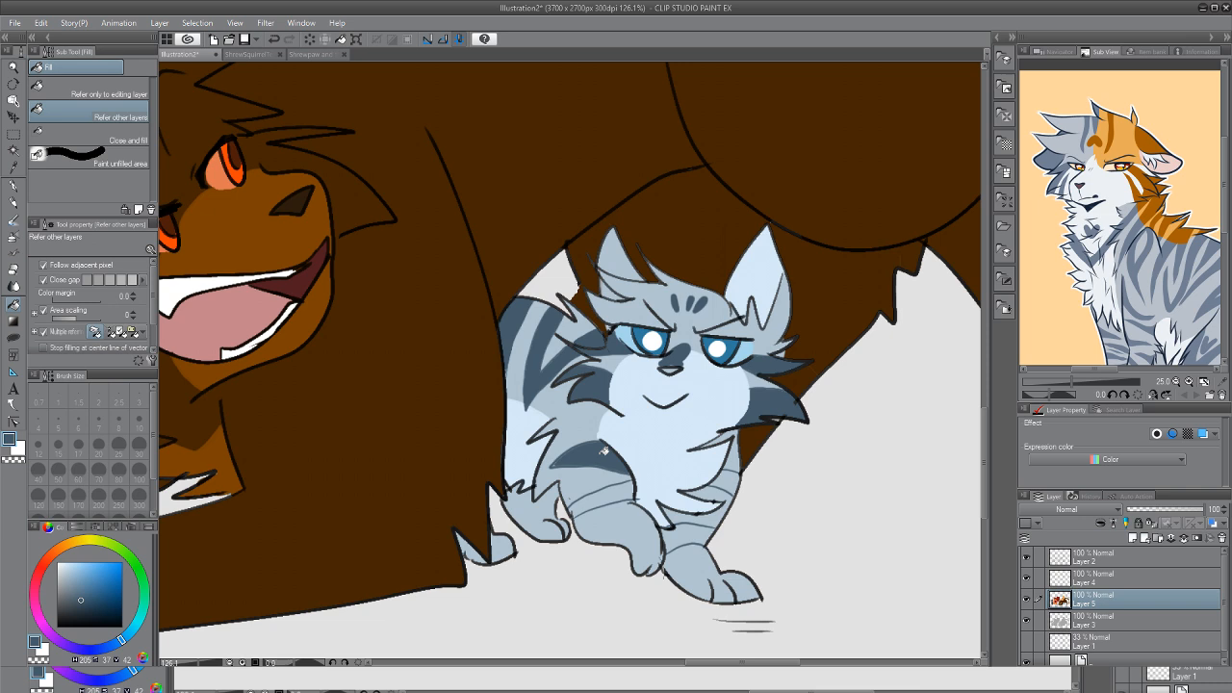
{"action": "left_click", "coordinate": [604, 493]}
{"action": "left_click", "coordinate": [730, 478]}
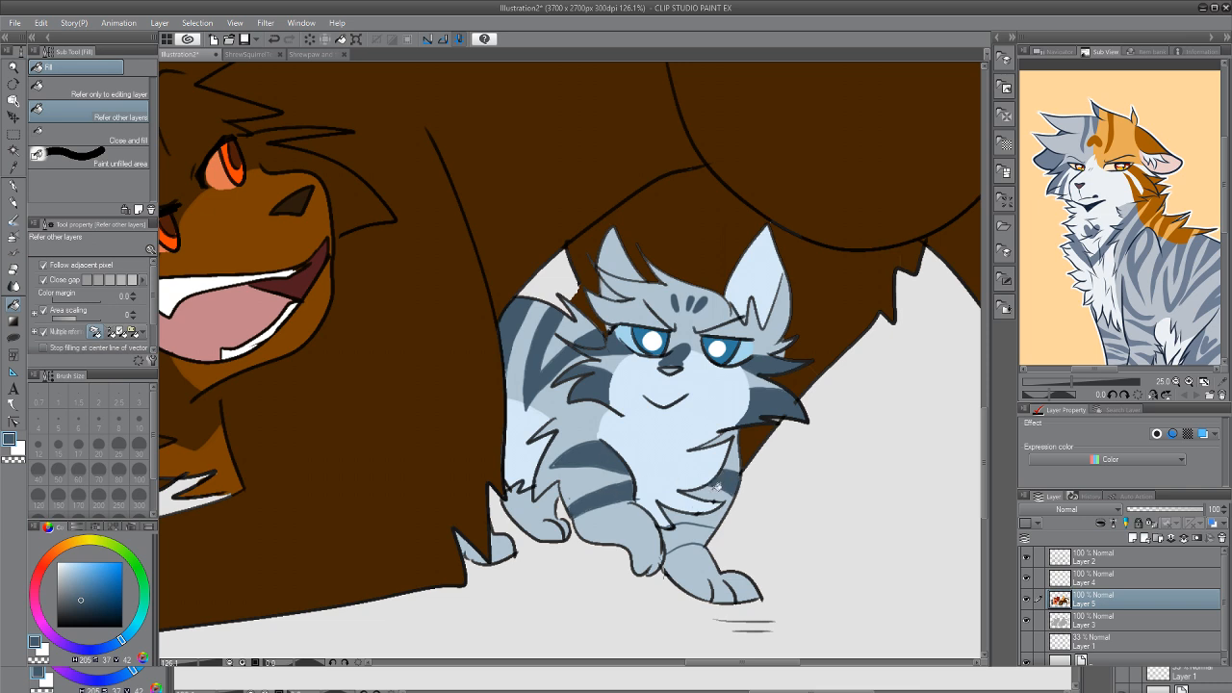
{"action": "left_click", "coordinate": [687, 531]}
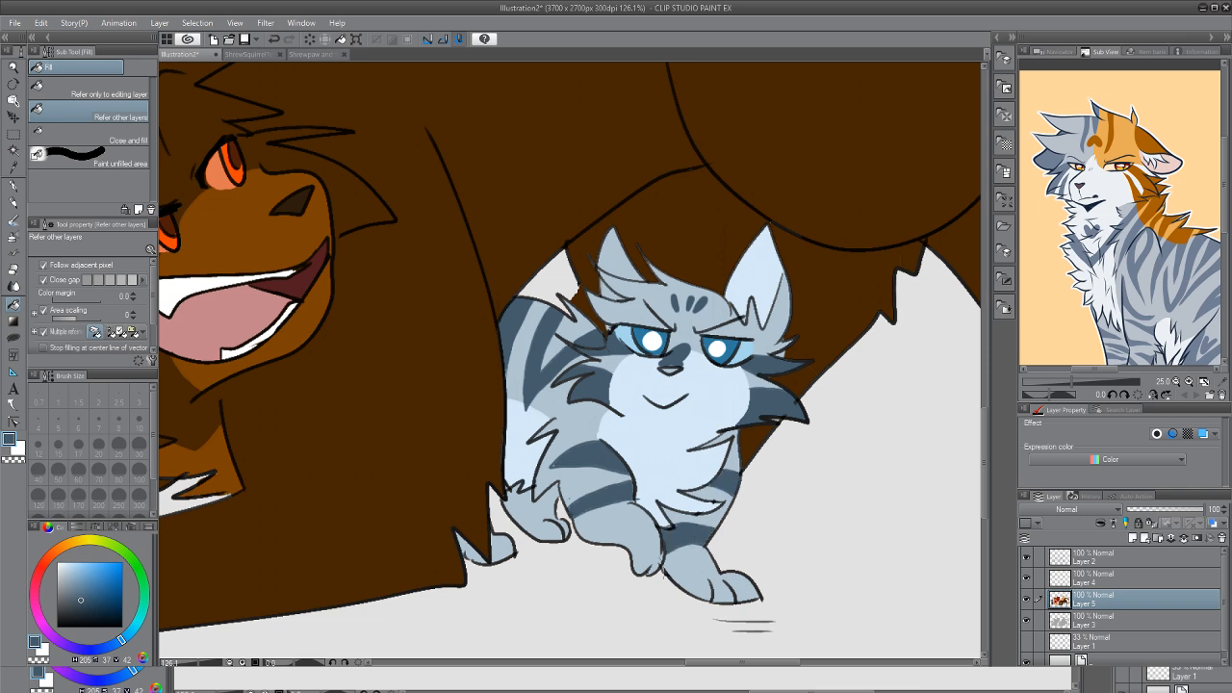
{"action": "key", "text": "p"}
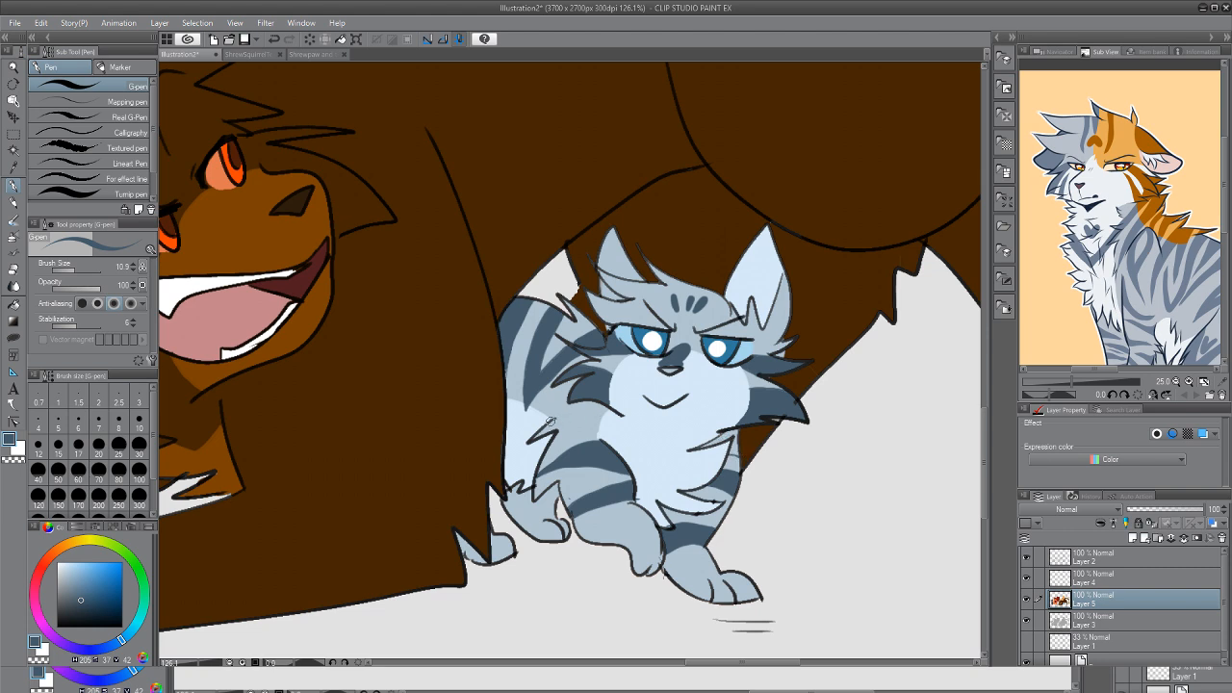
{"action": "key", "text": "g"}
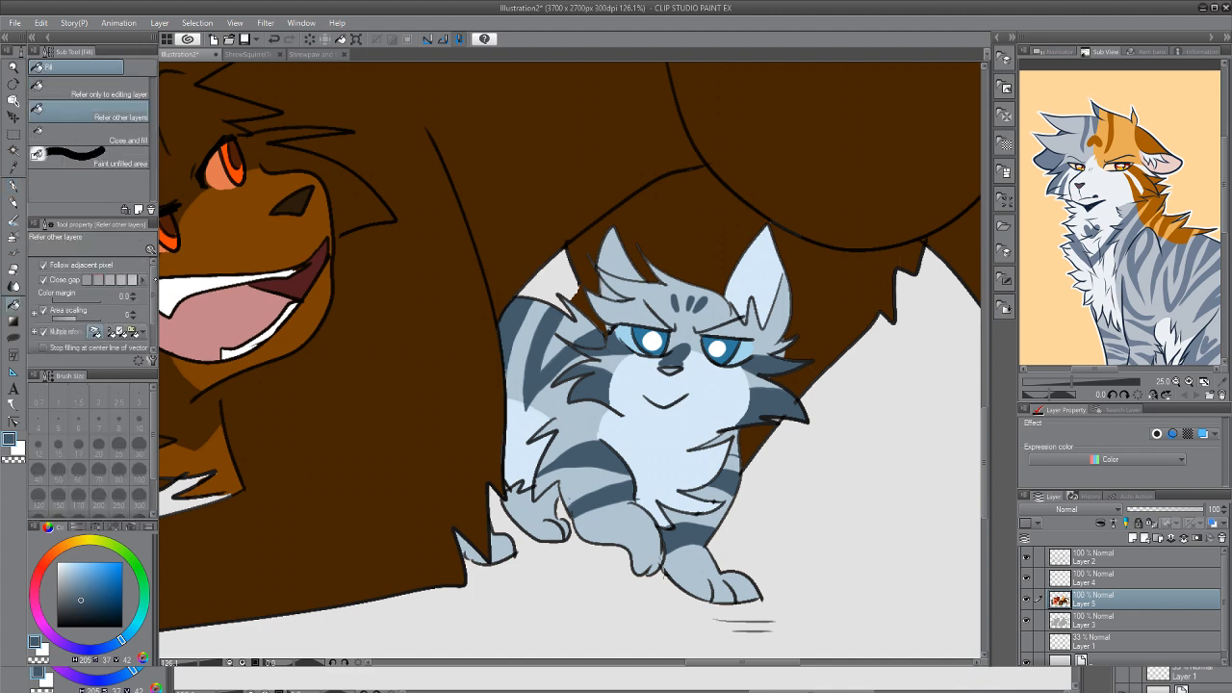
Sample the pale blue from the grey tabby kitten's paw in the snow scene and colour both front paws of the sketched kitten
{"action": "left_click", "coordinate": [317, 55]}
{"action": "left_click", "coordinate": [256, 55]}
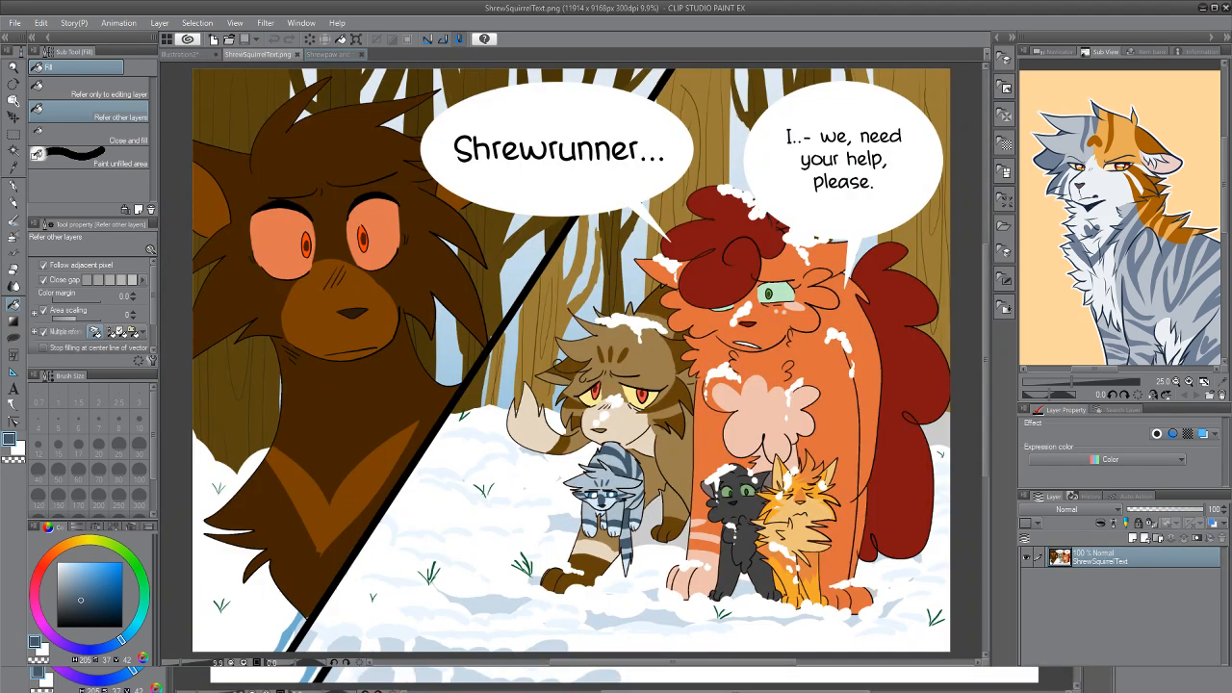
{"action": "key", "text": "i"}
{"action": "left_click", "coordinate": [601, 523]}
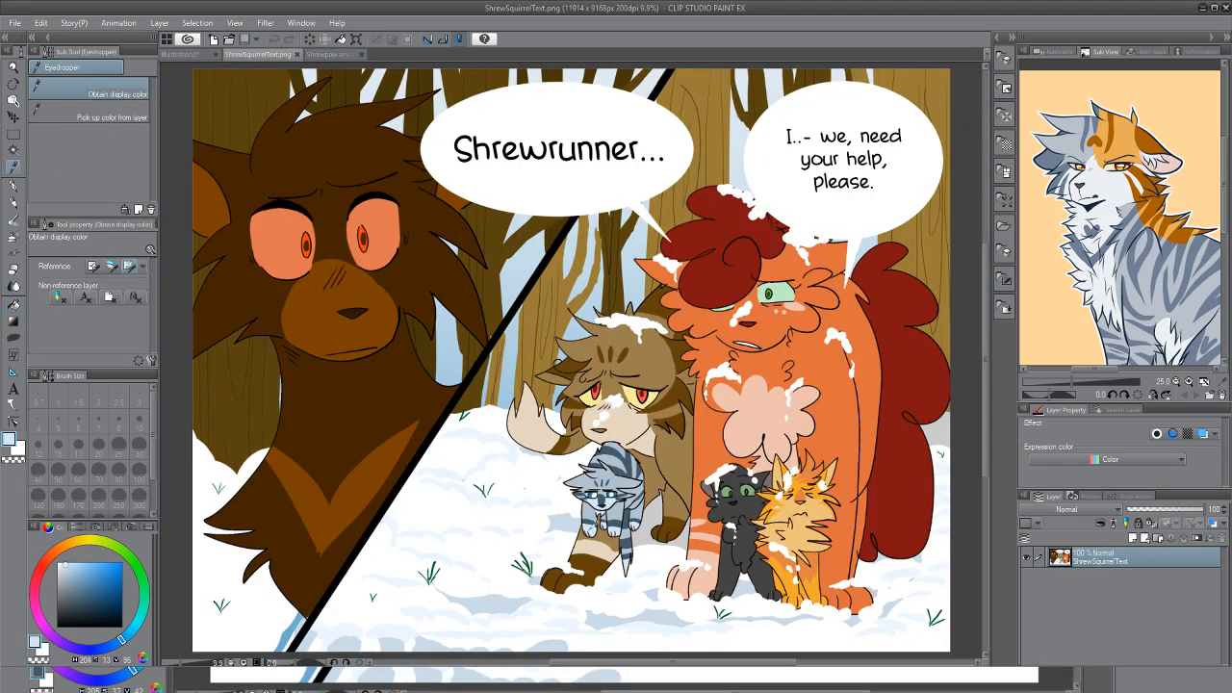
{"action": "left_click", "coordinate": [188, 55]}
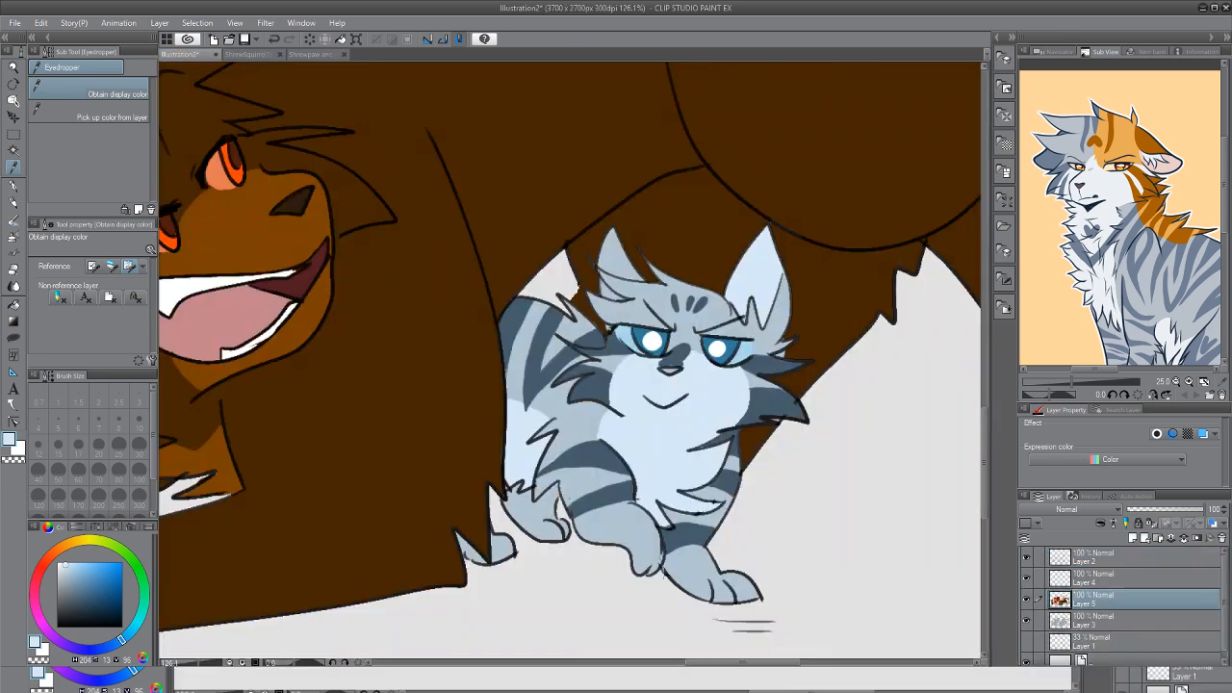
{"action": "key", "text": "p"}
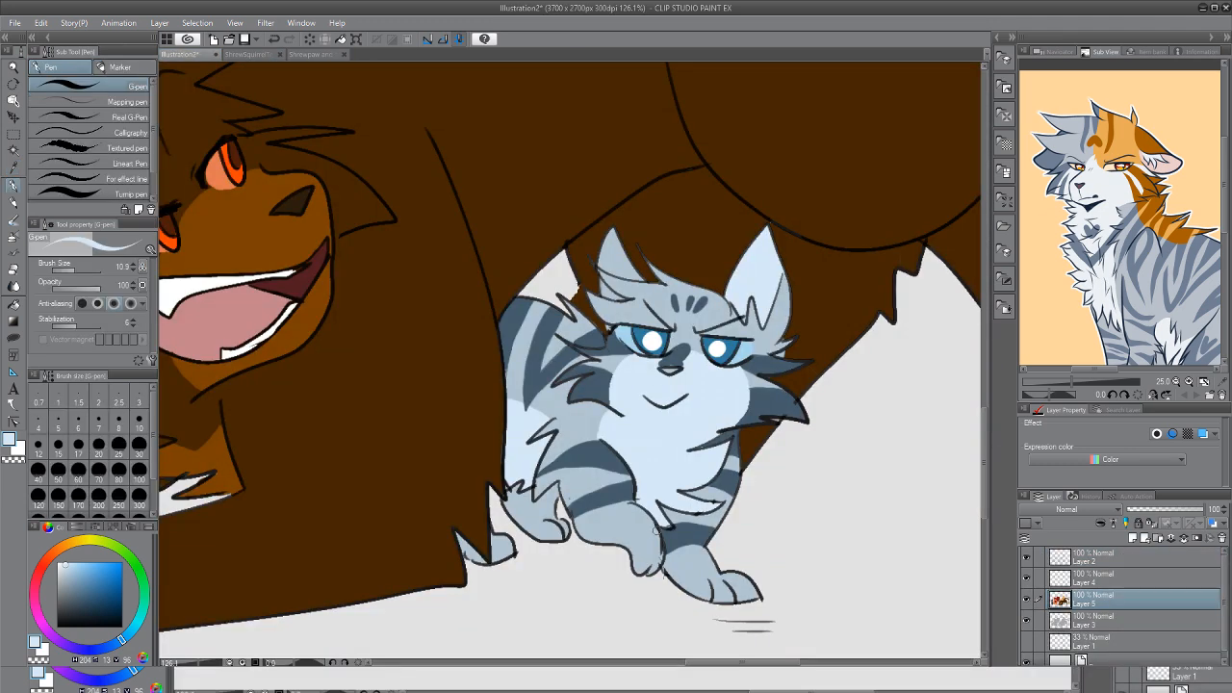
{"action": "left_click_drag", "start_coordinate": [655, 528], "coordinate": [617, 545]}
{"action": "left_click_drag", "start_coordinate": [714, 570], "coordinate": [679, 583]}
{"action": "key", "text": "g"}
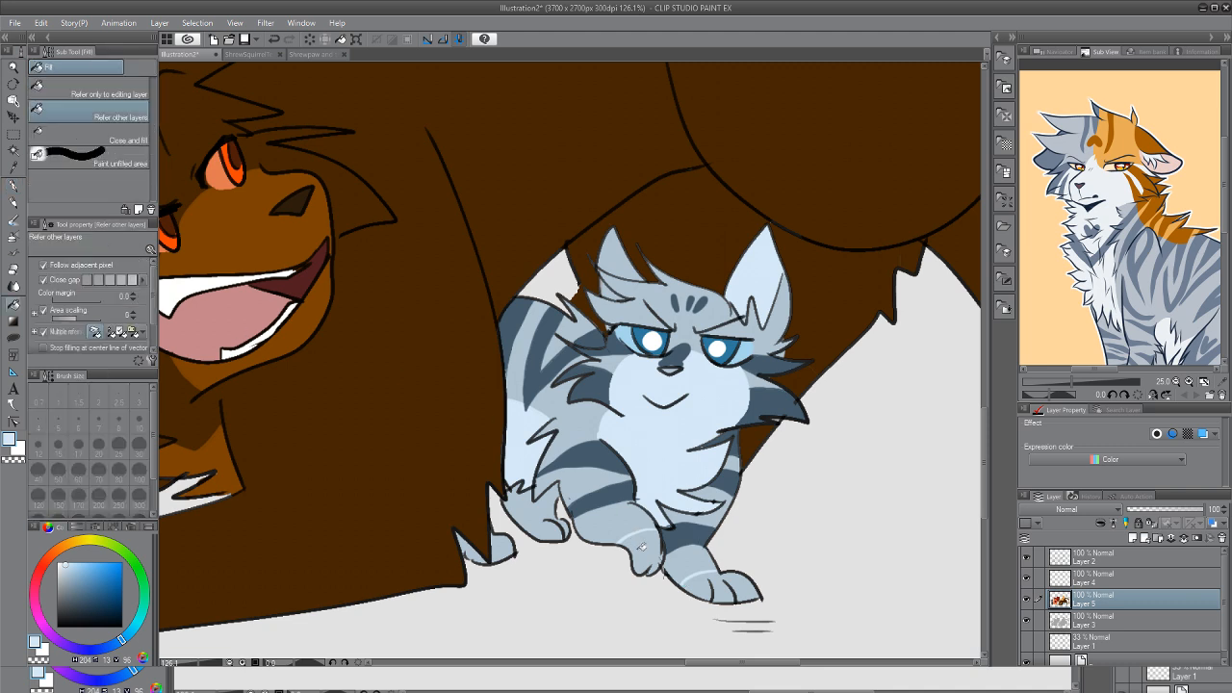
{"action": "left_click", "coordinate": [730, 585]}
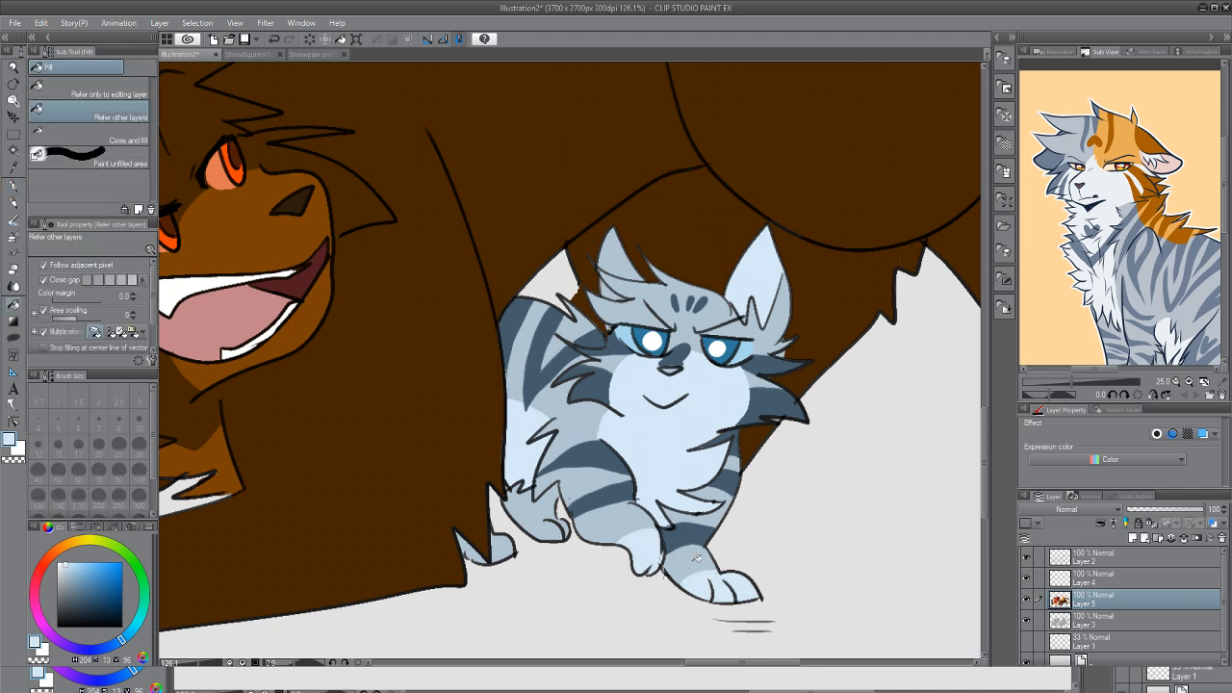
Colour the grey kitten's hind paws with the same pale blue
{"action": "key", "text": "p"}
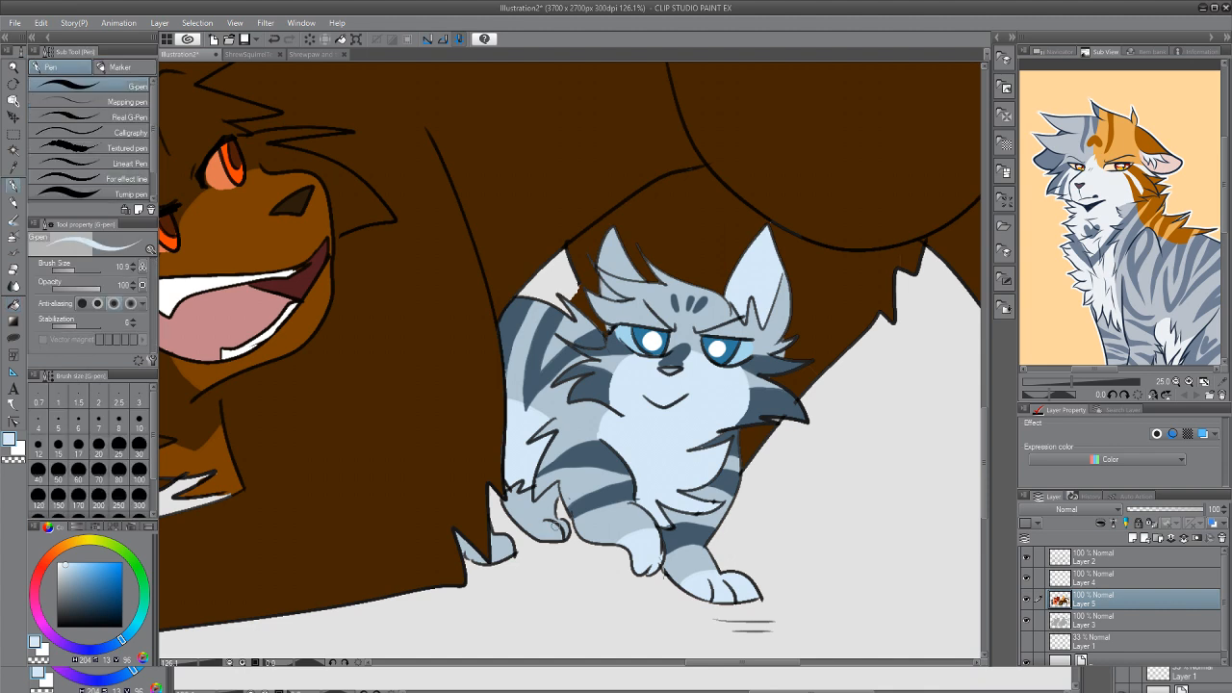
{"action": "mouse_move", "coordinate": [556, 526]}
{"action": "left_mouse_down"}
{"action": "mouse_move", "coordinate": [535, 531]}
{"action": "mouse_move", "coordinate": [562, 531]}
{"action": "left_mouse_up"}
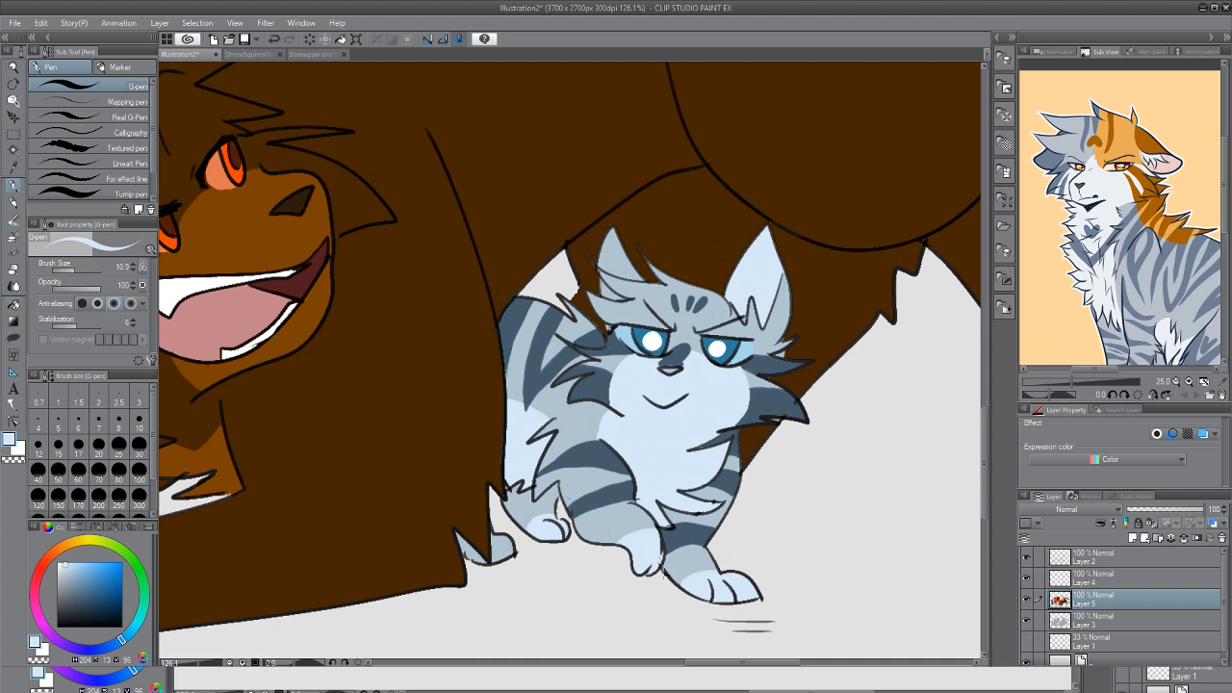
{"action": "key", "text": "g"}
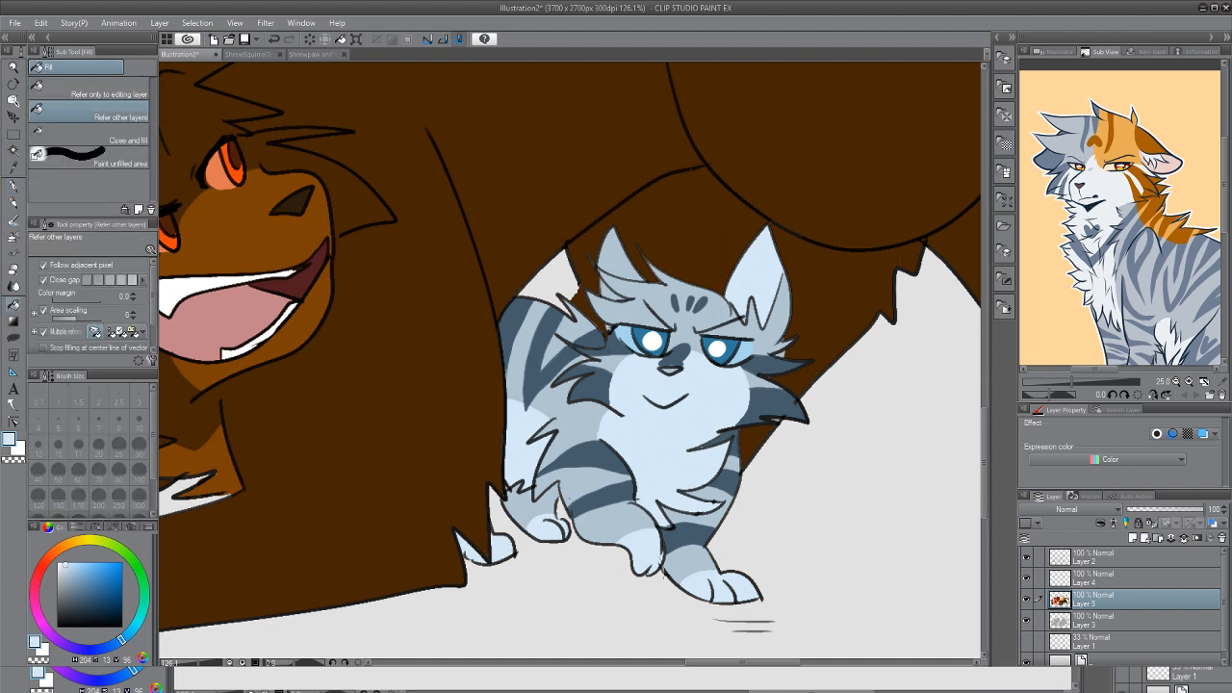
Sample the dark slate blue from the grey kitten's face and paint stripes on its hind leg and above its front paws
{"action": "key", "text": "i"}
{"action": "left_click", "coordinate": [608, 410]}
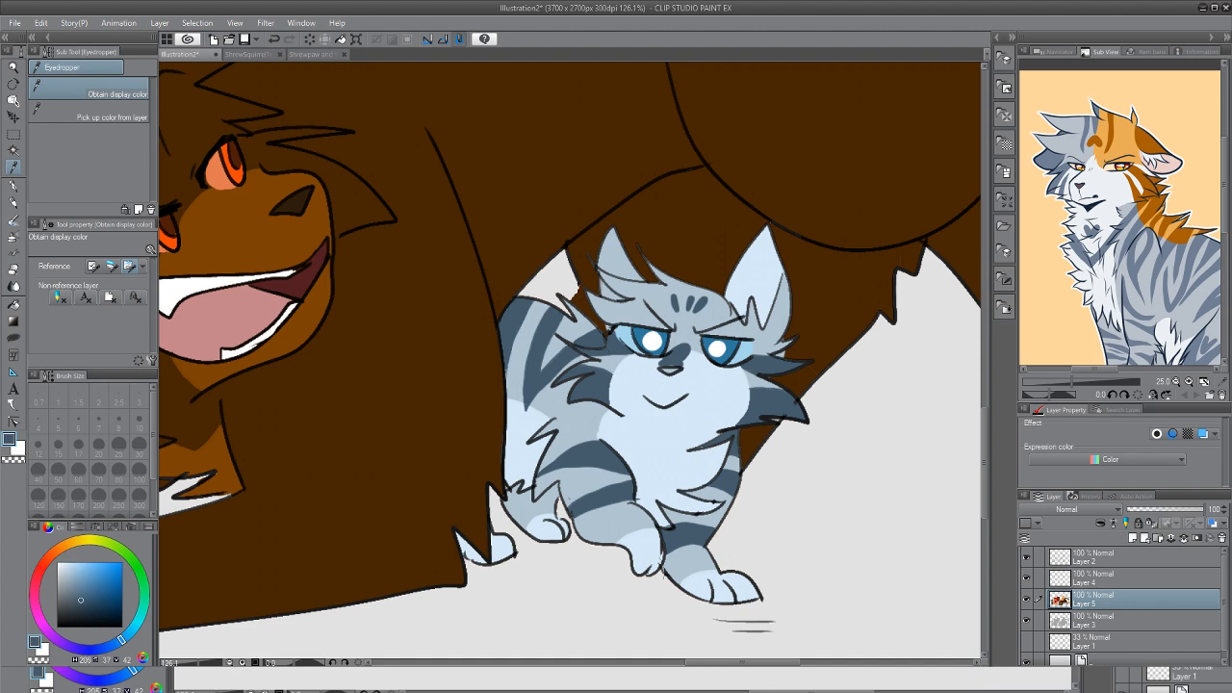
{"action": "key", "text": "p"}
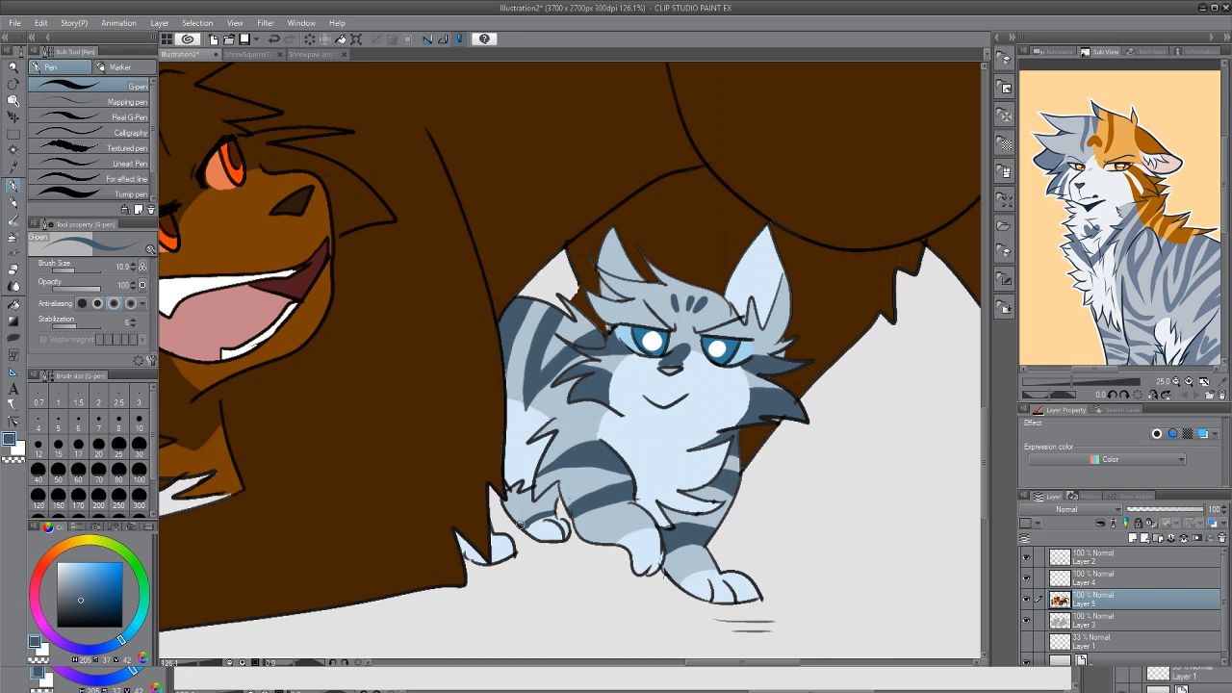
{"action": "left_click_drag", "start_coordinate": [622, 541], "coordinate": [652, 528]}
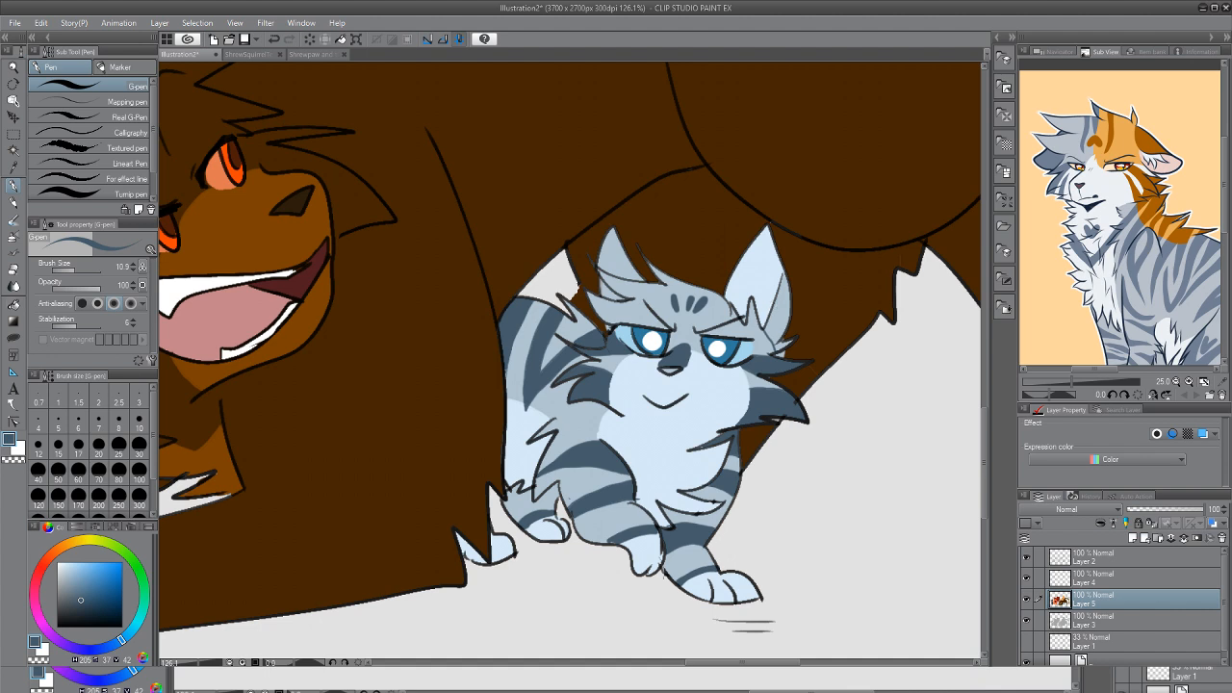
Fill the outer areas of both of the grey kitten's ears and the fur beside the upright ear with dark slate blue
{"action": "key", "text": "g"}
{"action": "left_click", "coordinate": [782, 312]}
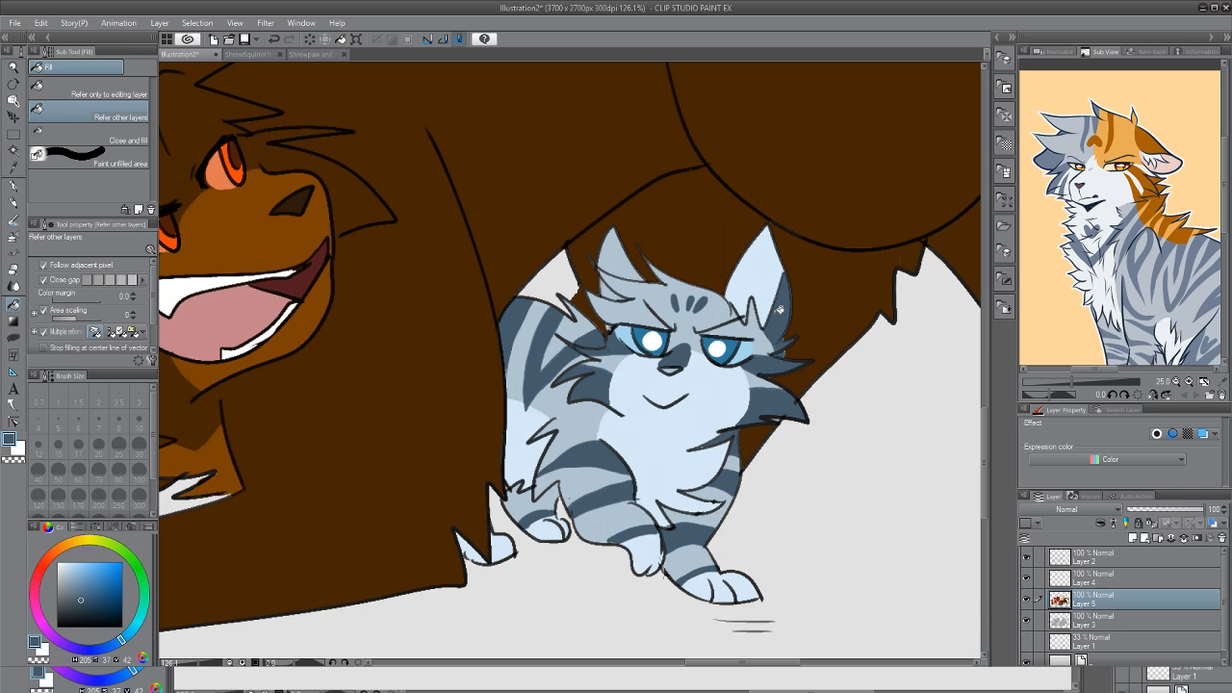
{"action": "key", "text": "p"}
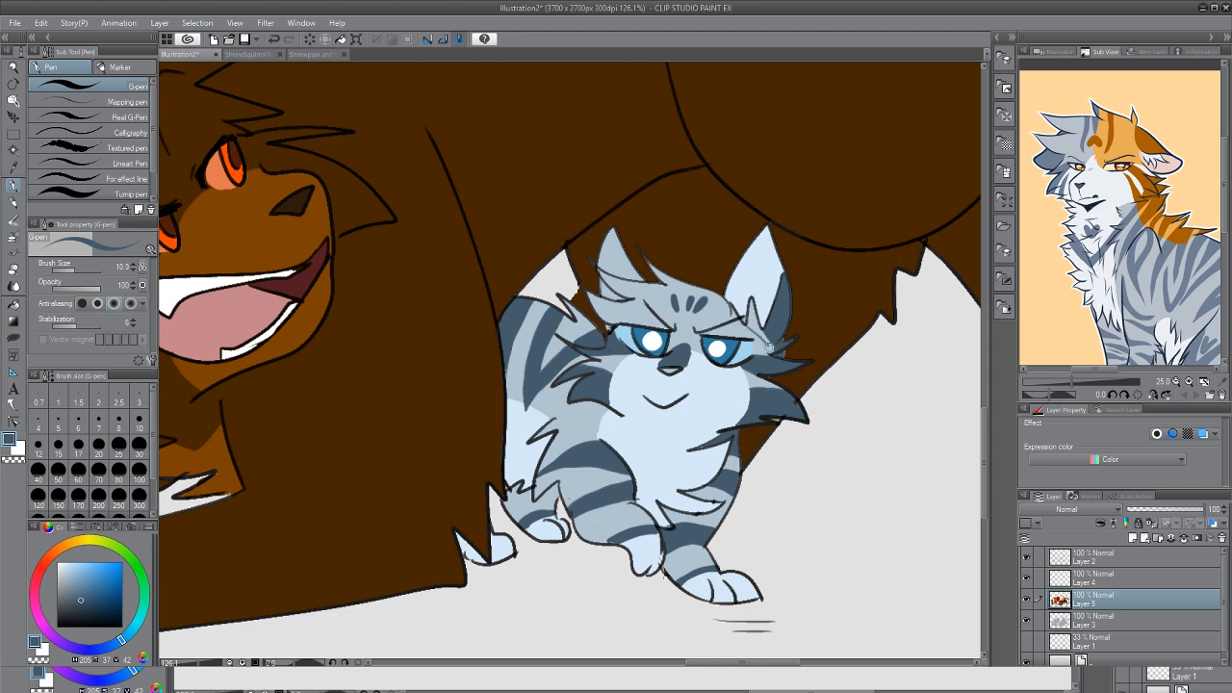
{"action": "key", "text": "g"}
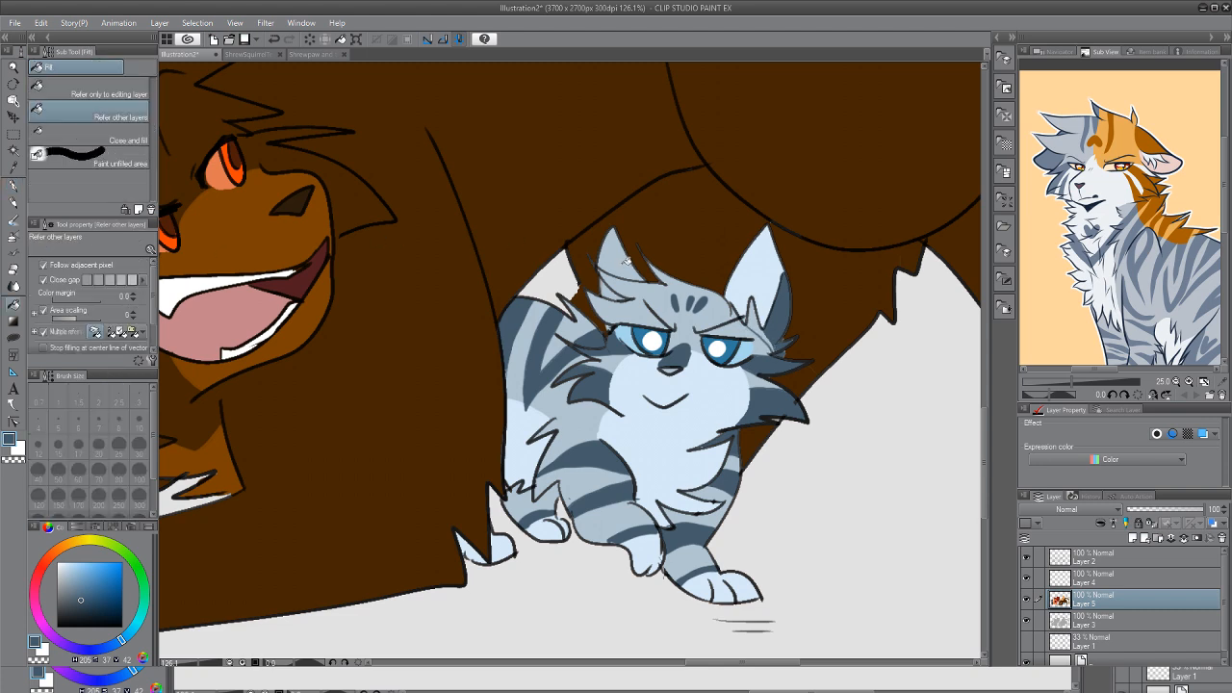
{"action": "left_click", "coordinate": [623, 258]}
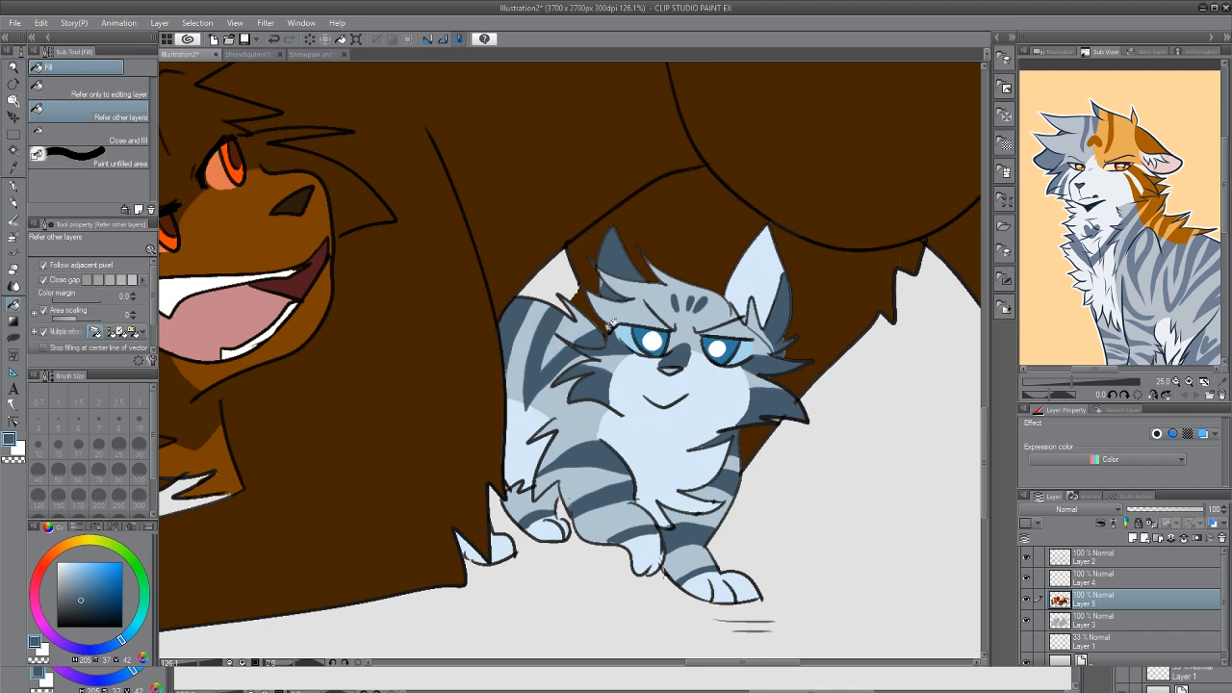
{"action": "left_click", "coordinate": [764, 322]}
Outline a pointed marking across the grey kitten's chest and fill it with dark slate blue
{"action": "key", "text": "p"}
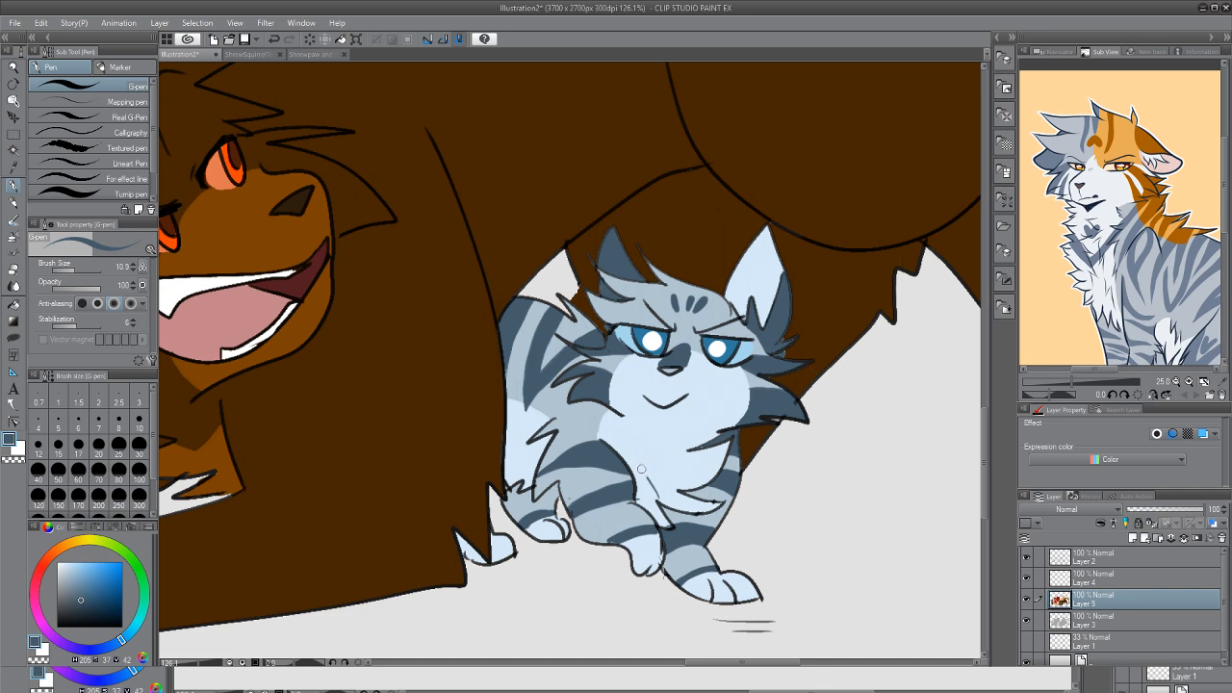
{"action": "mouse_move", "coordinate": [631, 455]}
{"action": "left_mouse_down"}
{"action": "mouse_move", "coordinate": [680, 478]}
{"action": "mouse_move", "coordinate": [707, 464]}
{"action": "mouse_move", "coordinate": [663, 502]}
{"action": "mouse_move", "coordinate": [692, 486]}
{"action": "left_mouse_up"}
{"action": "key", "text": "g"}
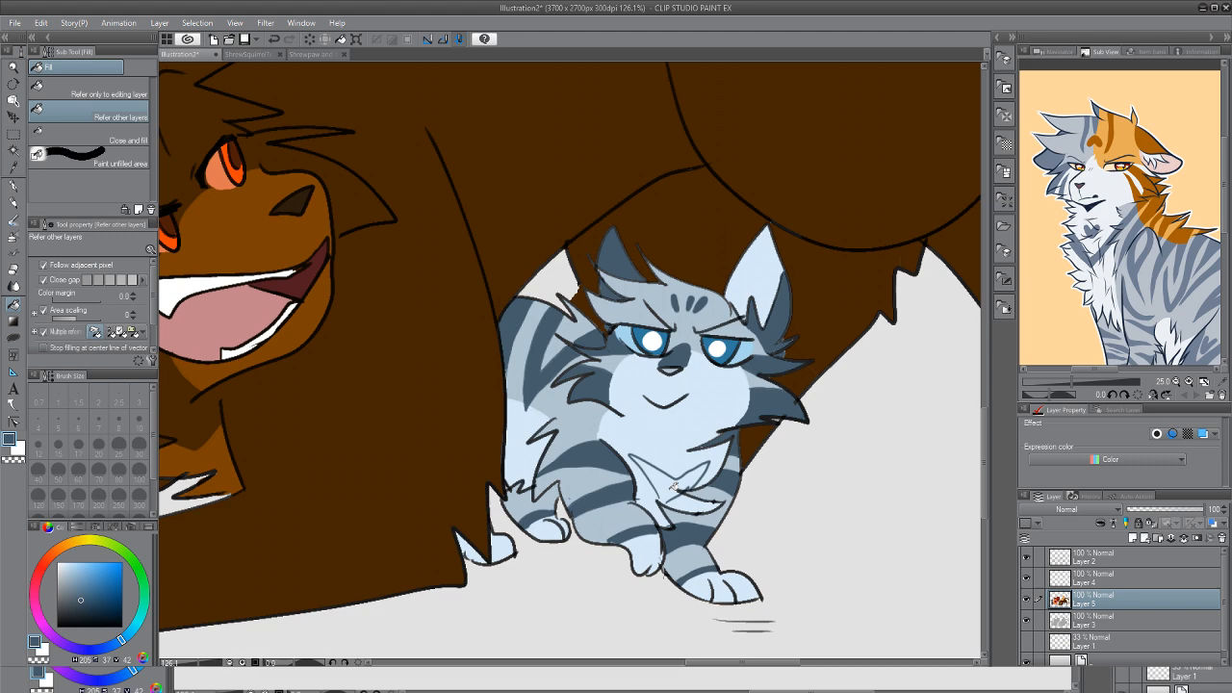
{"action": "left_click", "coordinate": [673, 483]}
{"action": "left_click", "coordinate": [14, 67]}
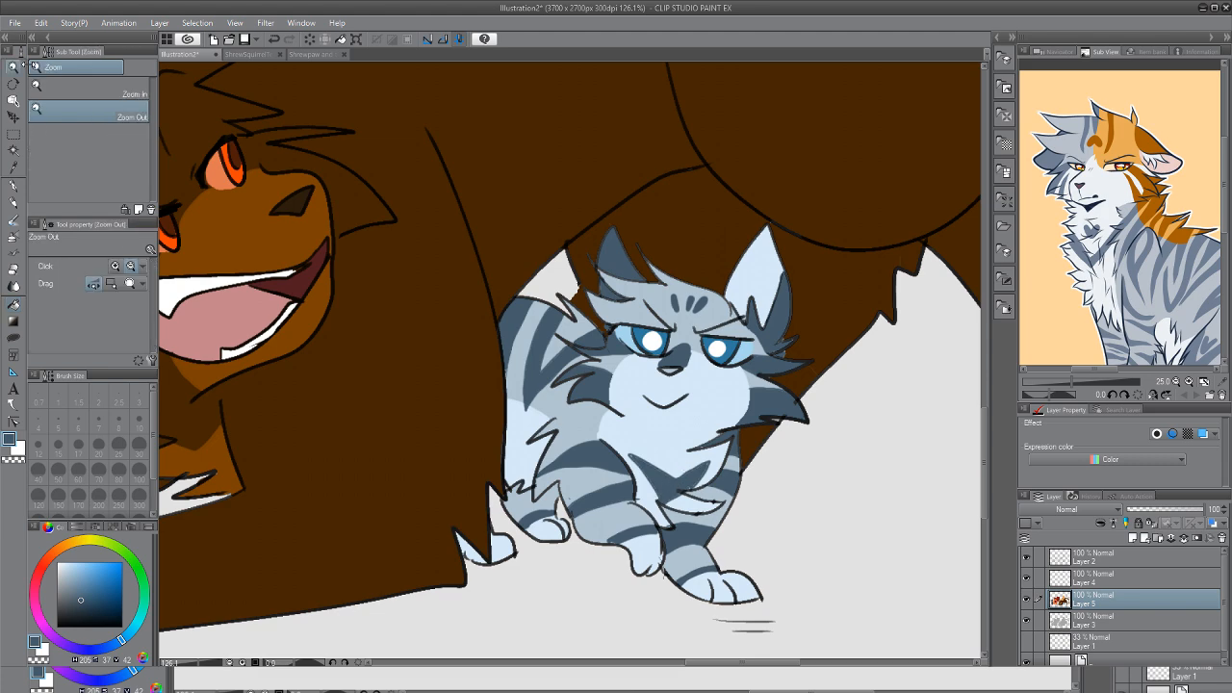
{"action": "left_click_drag", "start_coordinate": [719, 430], "coordinate": [695, 487]}
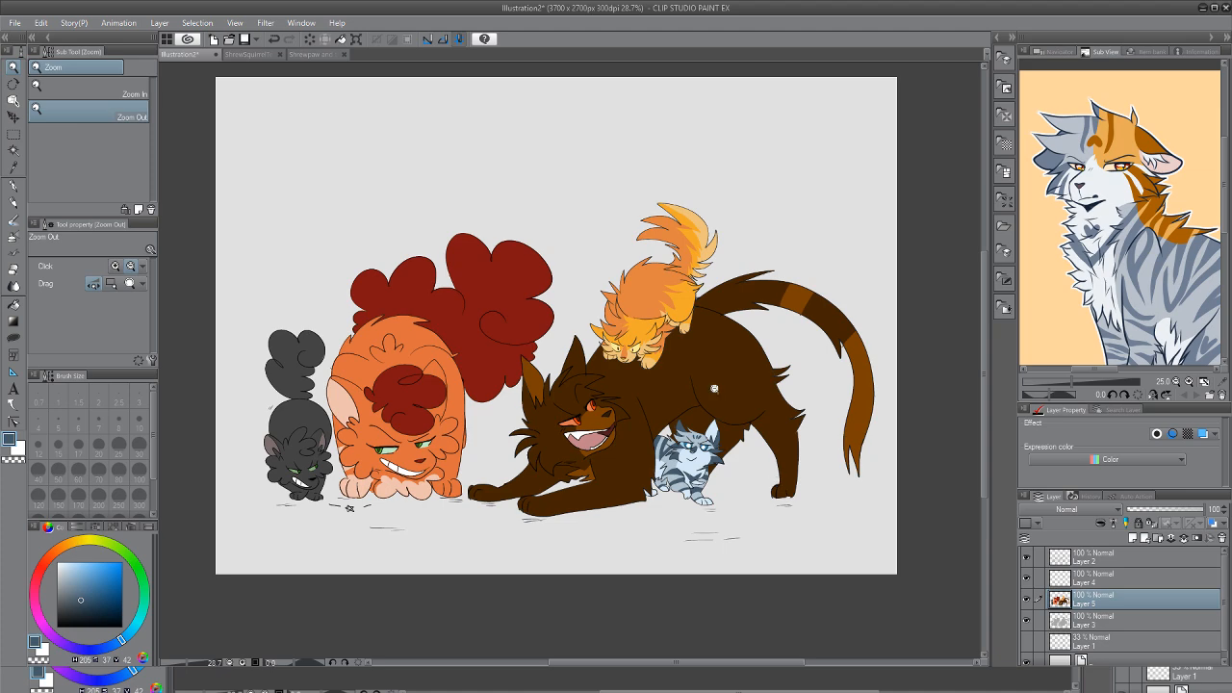
{"action": "left_click_drag", "start_coordinate": [713, 422], "coordinate": [685, 439]}
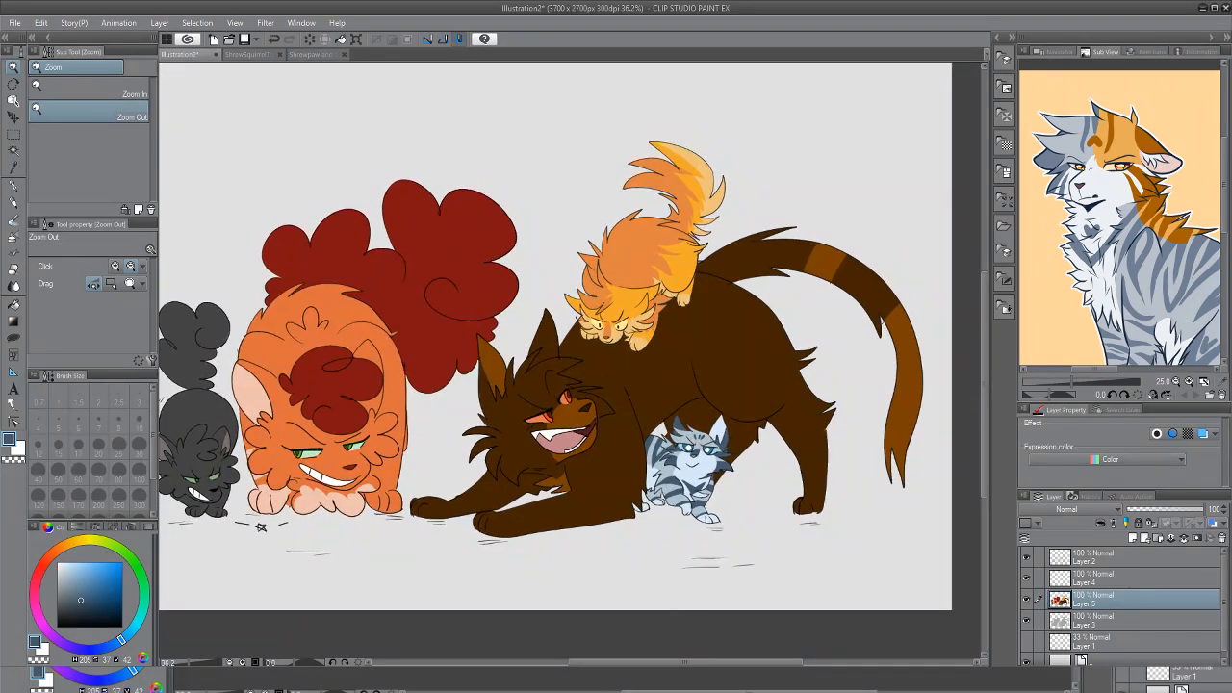
Sample the pale cream-orange from the orange kitten's cheek fur and paint a patch of it behind the kitten's head
{"action": "left_click_drag", "start_coordinate": [634, 298], "coordinate": [666, 300]}
{"action": "key", "text": "i"}
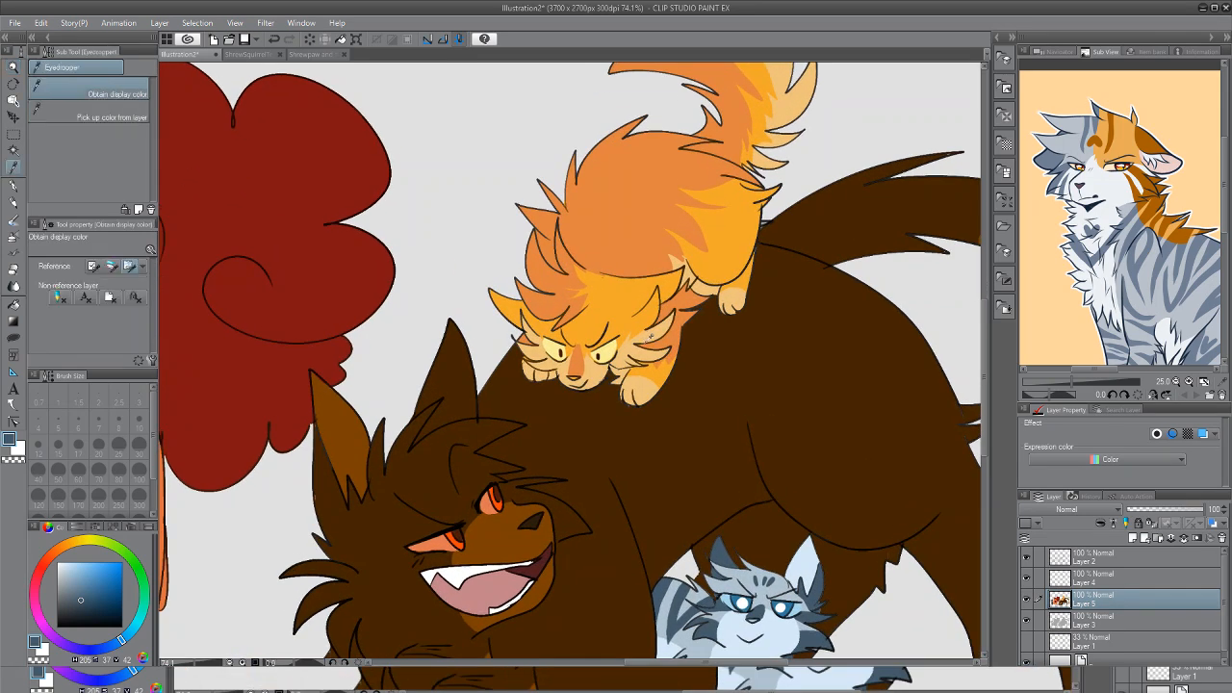
{"action": "left_click", "coordinate": [651, 336]}
{"action": "key", "text": "p"}
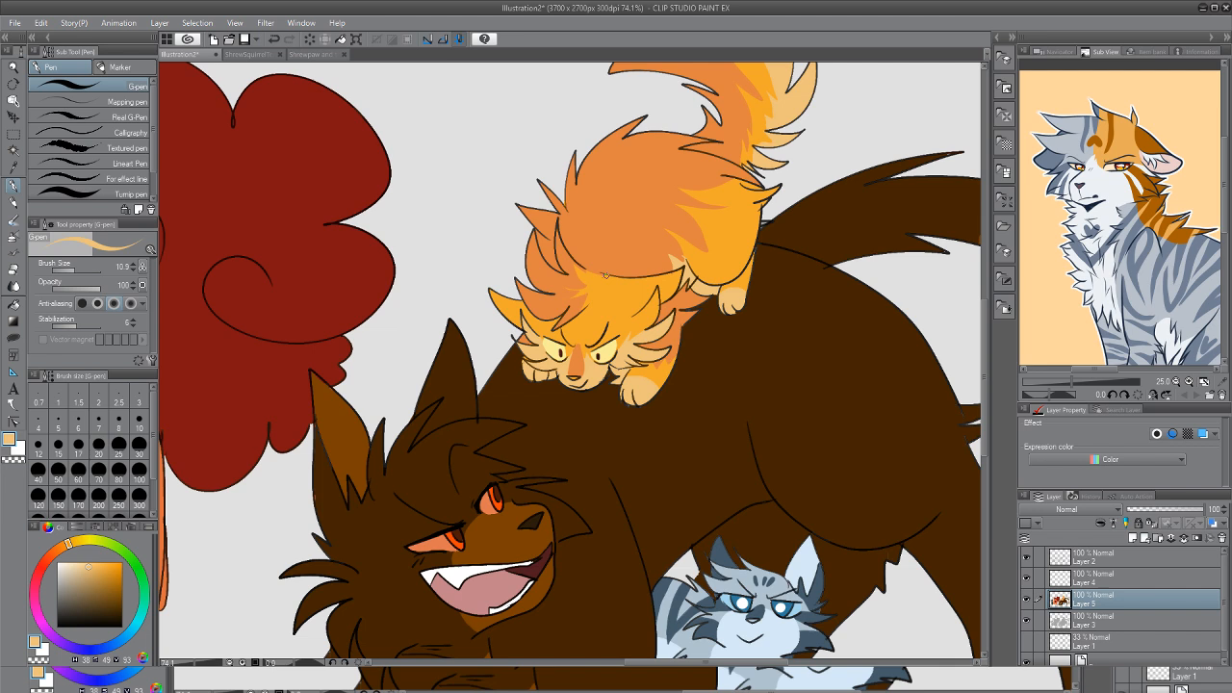
{"action": "left_click_drag", "start_coordinate": [606, 274], "coordinate": [635, 304]}
{"action": "key", "text": "g"}
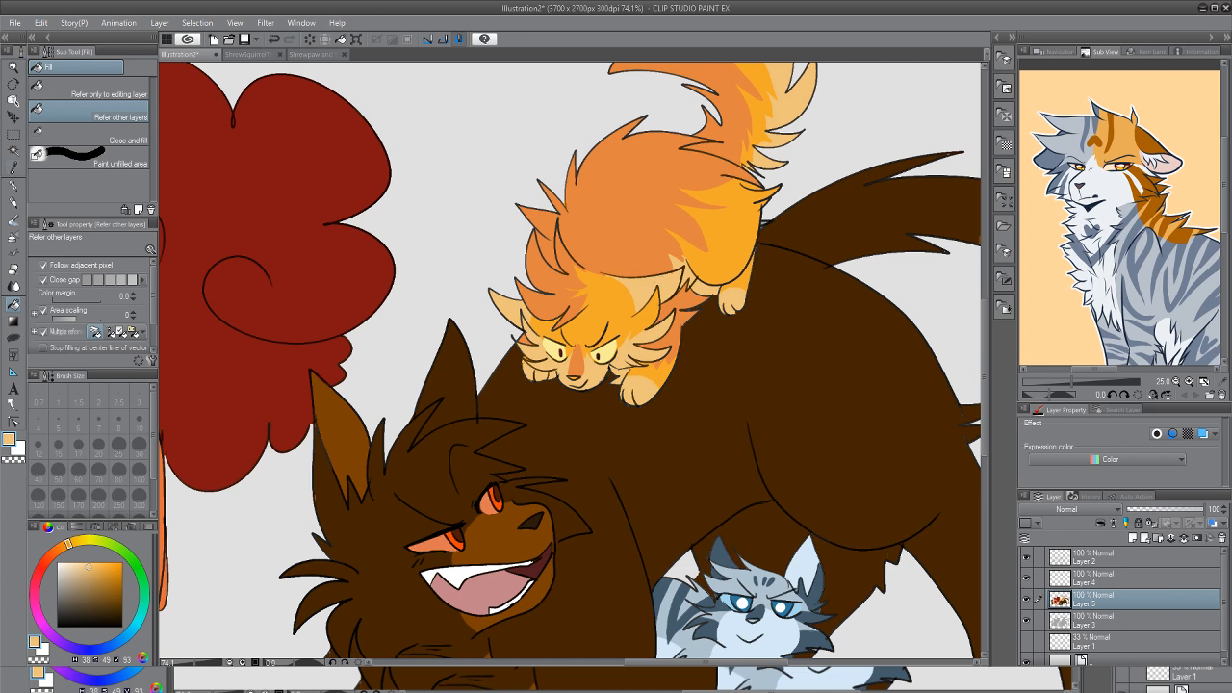
Refine the pale patch behind the orange kitten's head using sampled bright orange and pale cream-orange
{"action": "key", "text": "i"}
{"action": "left_click", "coordinate": [488, 287]}
{"action": "key", "text": "p"}
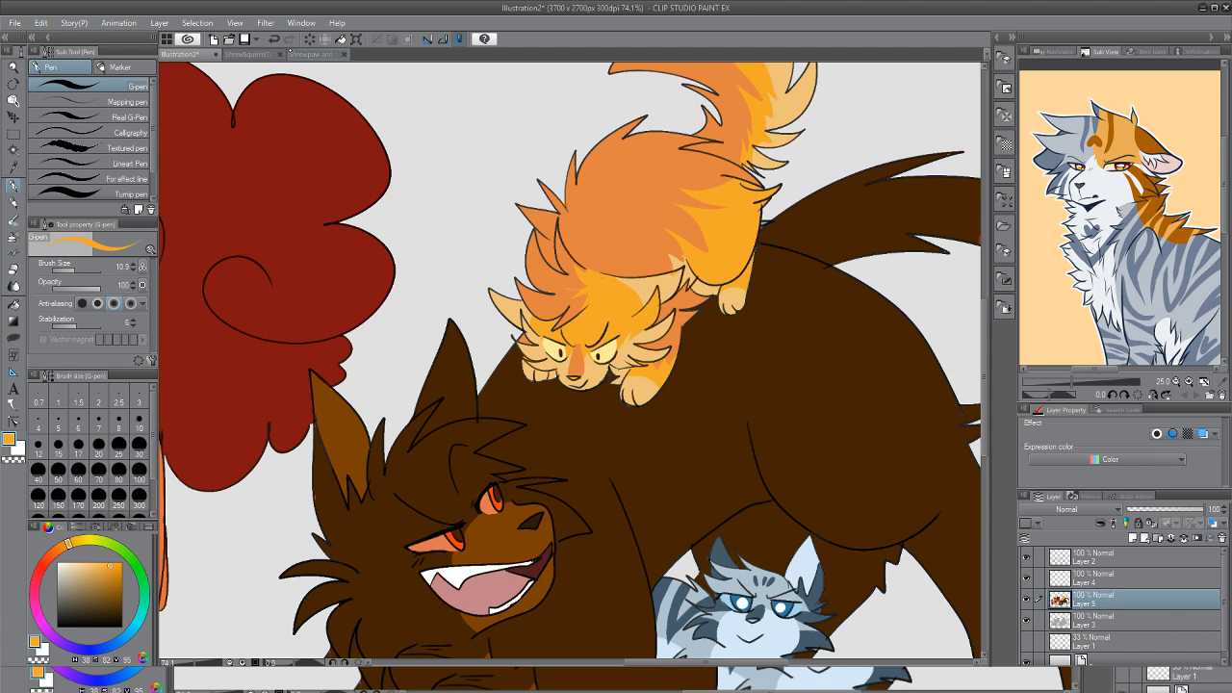
{"action": "key", "text": "i"}
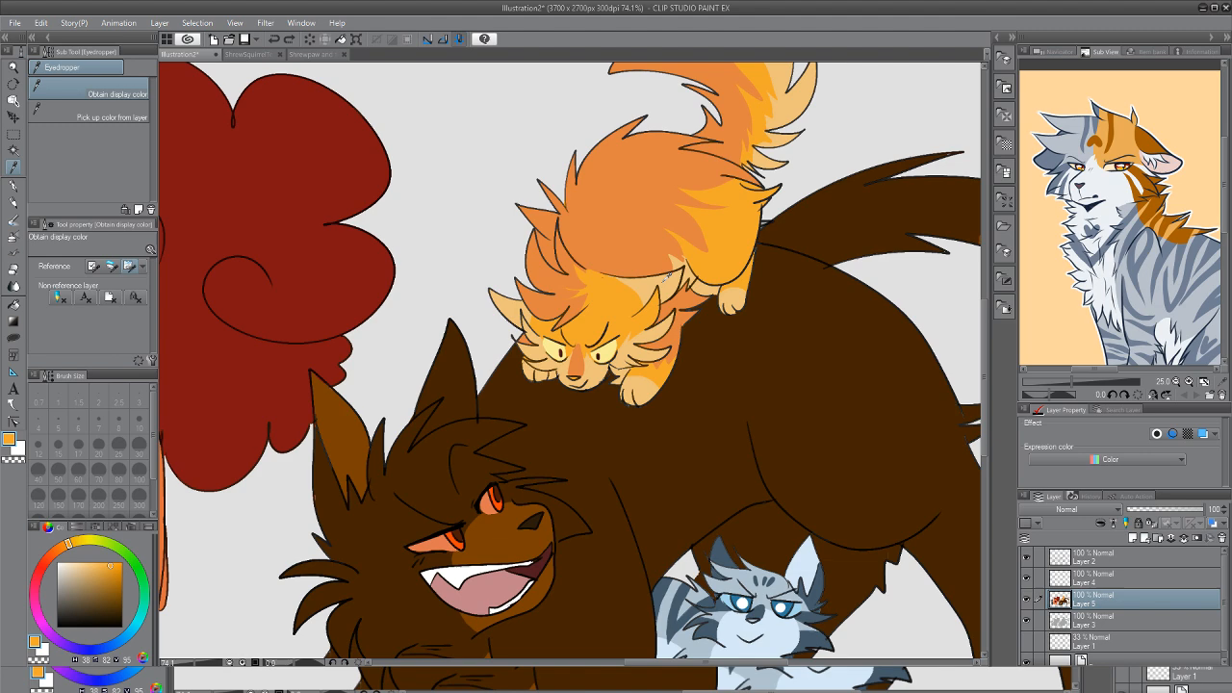
{"action": "left_click", "coordinate": [666, 277]}
{"action": "key", "text": "p"}
Add a new layer, lasso-fill a tan ground across the lower part of the canvas, and move the layer below the cat colours
{"action": "key", "text": "slash"}
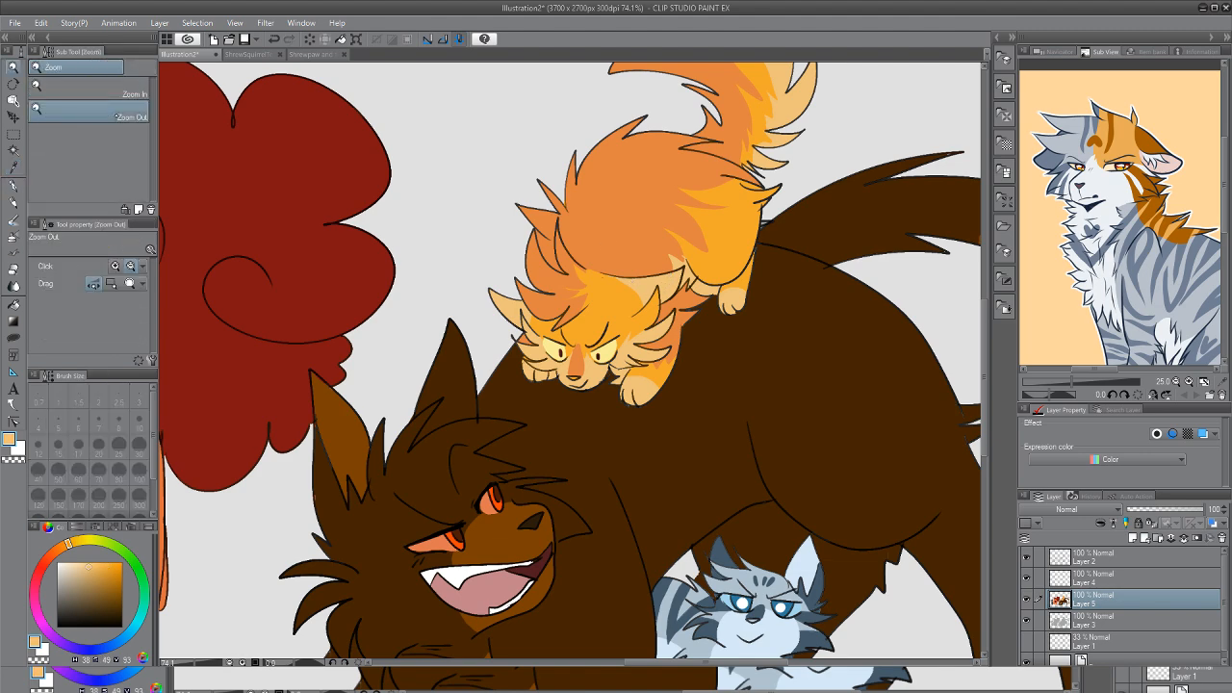
{"action": "left_click_drag", "start_coordinate": [605, 244], "coordinate": [655, 317]}
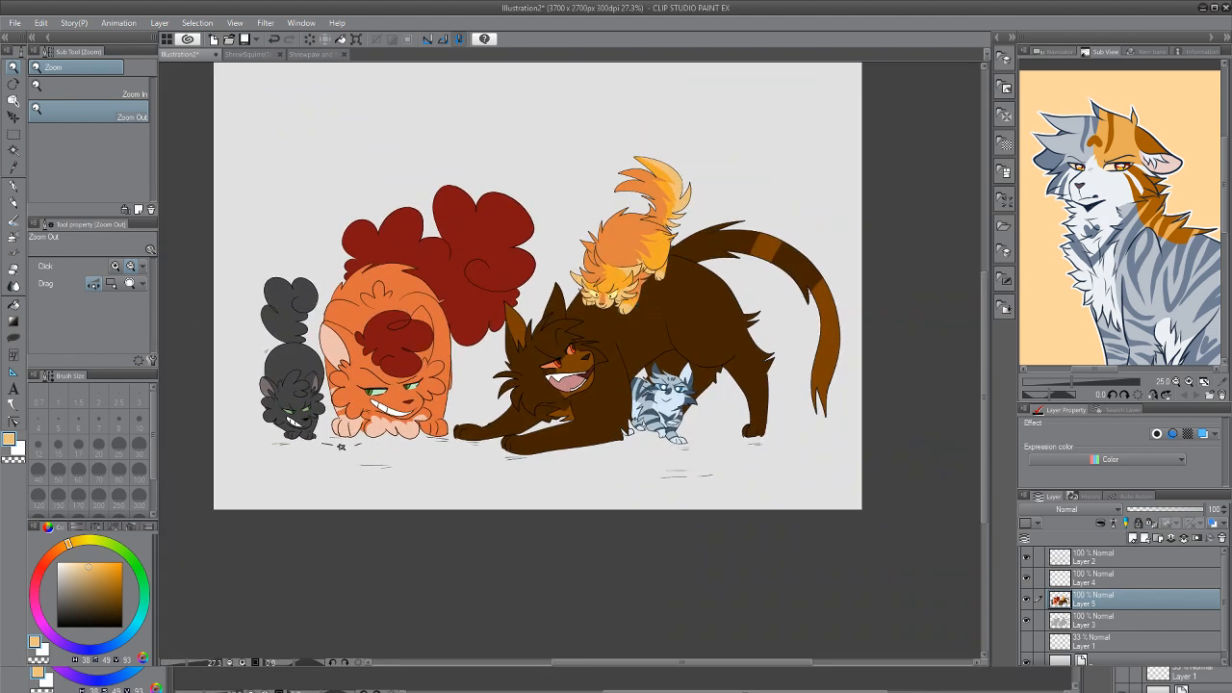
{"action": "left_click", "coordinate": [1132, 538]}
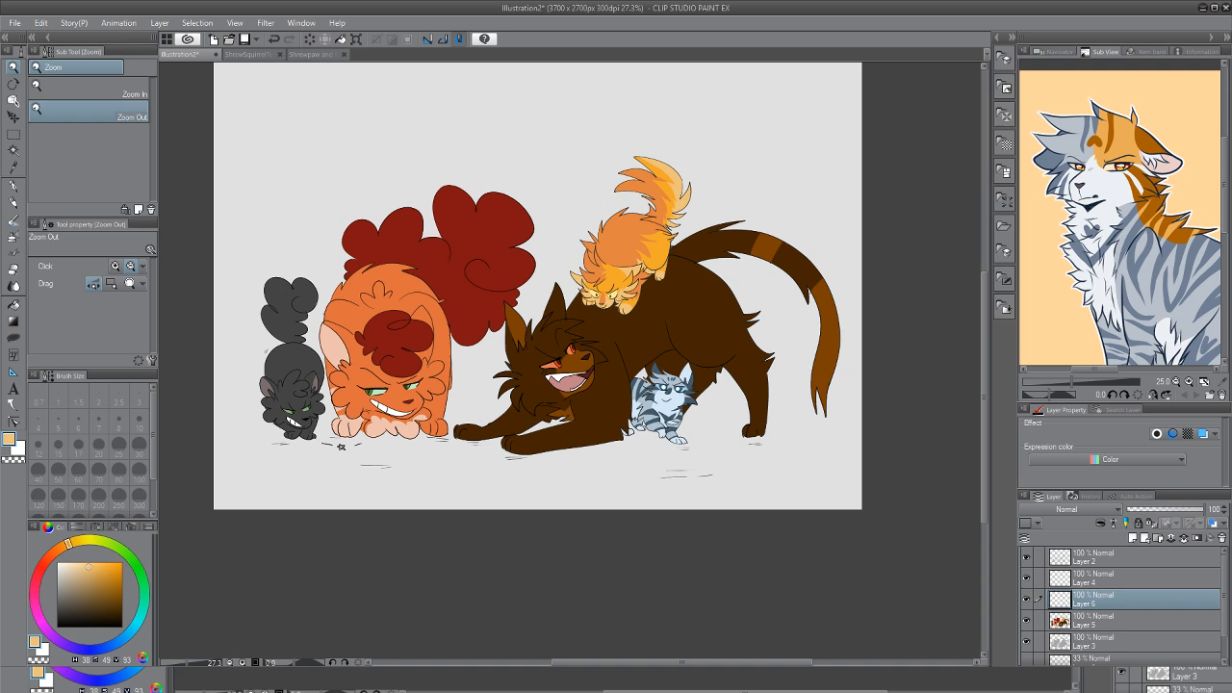
{"action": "mouse_move", "coordinate": [87, 596]}
{"action": "left_mouse_down"}
{"action": "mouse_move", "coordinate": [96, 590]}
{"action": "mouse_move", "coordinate": [80, 581]}
{"action": "mouse_move", "coordinate": [104, 583]}
{"action": "mouse_move", "coordinate": [84, 582]}
{"action": "left_mouse_up"}
{"action": "key", "text": "u"}
{"action": "mouse_move", "coordinate": [204, 377]}
{"action": "left_mouse_down"}
{"action": "mouse_move", "coordinate": [471, 364]}
{"action": "mouse_move", "coordinate": [859, 380]}
{"action": "mouse_move", "coordinate": [898, 420]}
{"action": "mouse_move", "coordinate": [881, 534]}
{"action": "mouse_move", "coordinate": [807, 555]}
{"action": "mouse_move", "coordinate": [509, 537]}
{"action": "mouse_move", "coordinate": [253, 555]}
{"action": "mouse_move", "coordinate": [196, 435]}
{"action": "mouse_move", "coordinate": [213, 373]}
{"action": "left_mouse_up"}
{"action": "mouse_move", "coordinate": [1097, 598]}
{"action": "left_mouse_down"}
{"action": "mouse_move", "coordinate": [1097, 639]}
{"action": "mouse_move", "coordinate": [1098, 623]}
{"action": "left_mouse_up"}
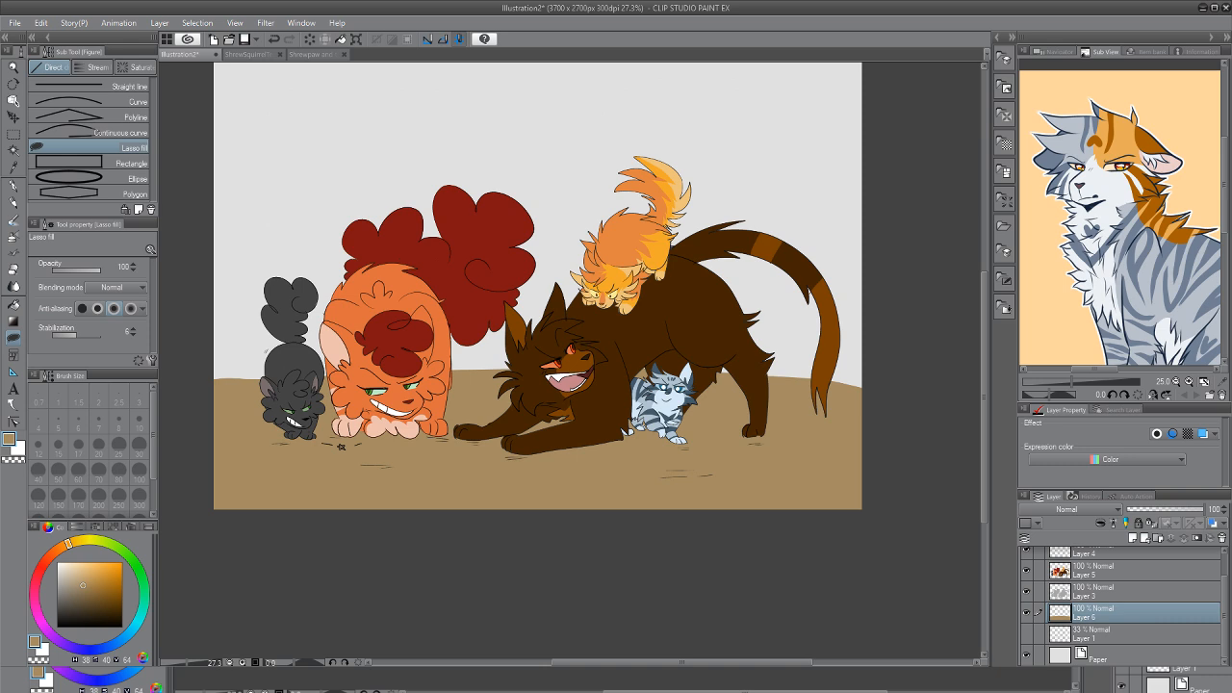
On a separate new layer beneath the ground, lasso-fill dark brown cave walls around a tall arched opening
{"action": "mouse_move", "coordinate": [114, 600]}
{"action": "left_mouse_down"}
{"action": "mouse_move", "coordinate": [102, 607]}
{"action": "mouse_move", "coordinate": [115, 597]}
{"action": "mouse_move", "coordinate": [116, 607]}
{"action": "left_mouse_up"}
{"action": "mouse_move", "coordinate": [500, 60]}
{"action": "left_mouse_down"}
{"action": "mouse_move", "coordinate": [441, 317]}
{"action": "mouse_move", "coordinate": [265, 429]}
{"action": "mouse_move", "coordinate": [176, 308]}
{"action": "mouse_move", "coordinate": [189, 104]}
{"action": "mouse_move", "coordinate": [238, 45]}
{"action": "mouse_move", "coordinate": [529, 69]}
{"action": "left_mouse_up"}
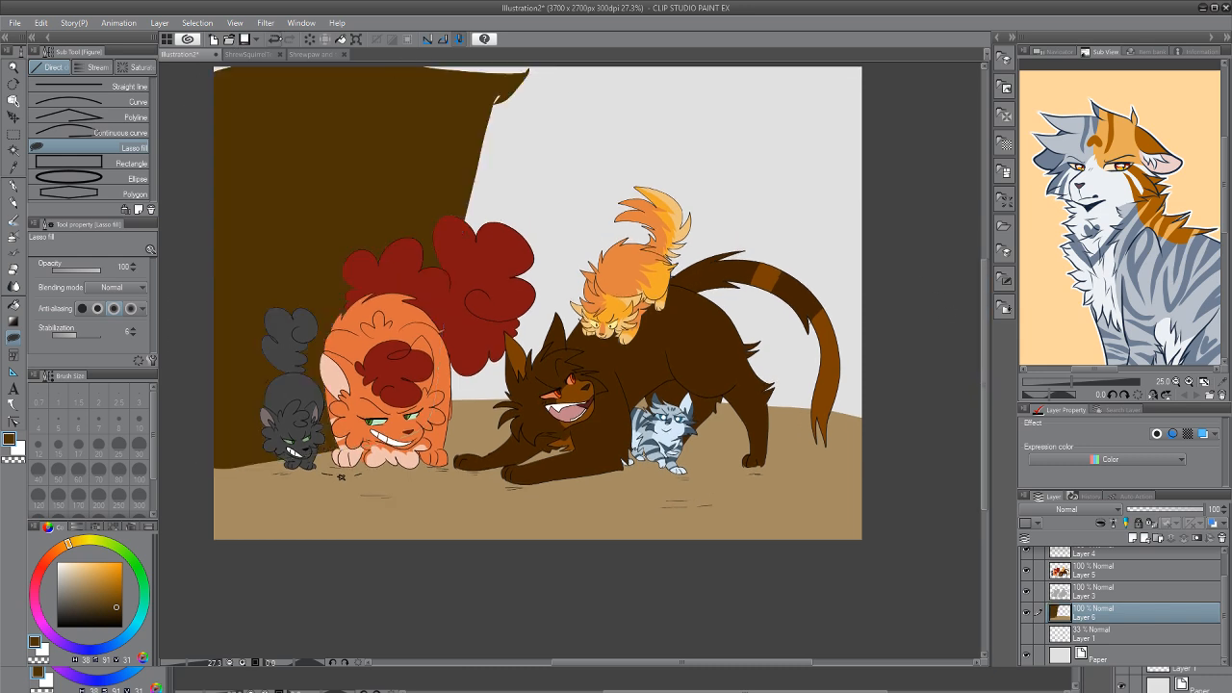
{"action": "left_click", "coordinate": [274, 39]}
{"action": "left_click", "coordinate": [1133, 537]}
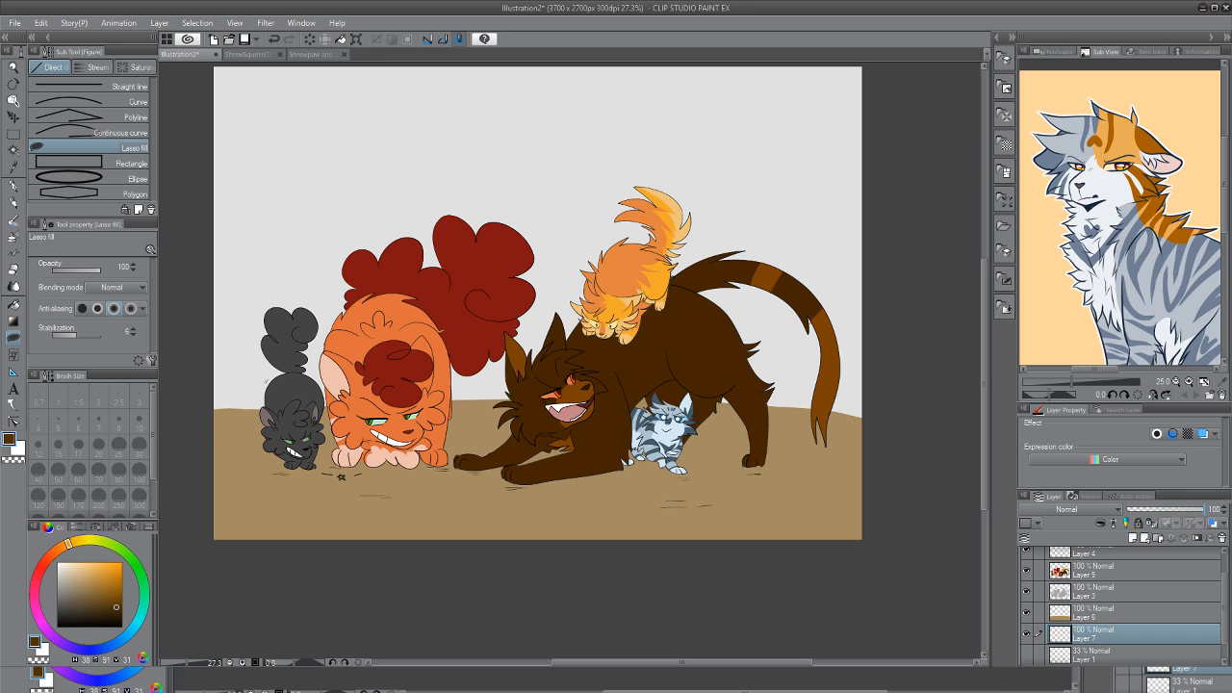
{"action": "scroll", "coordinate": [537, 317], "scroll_direction": "up", "scroll_amount": 2}
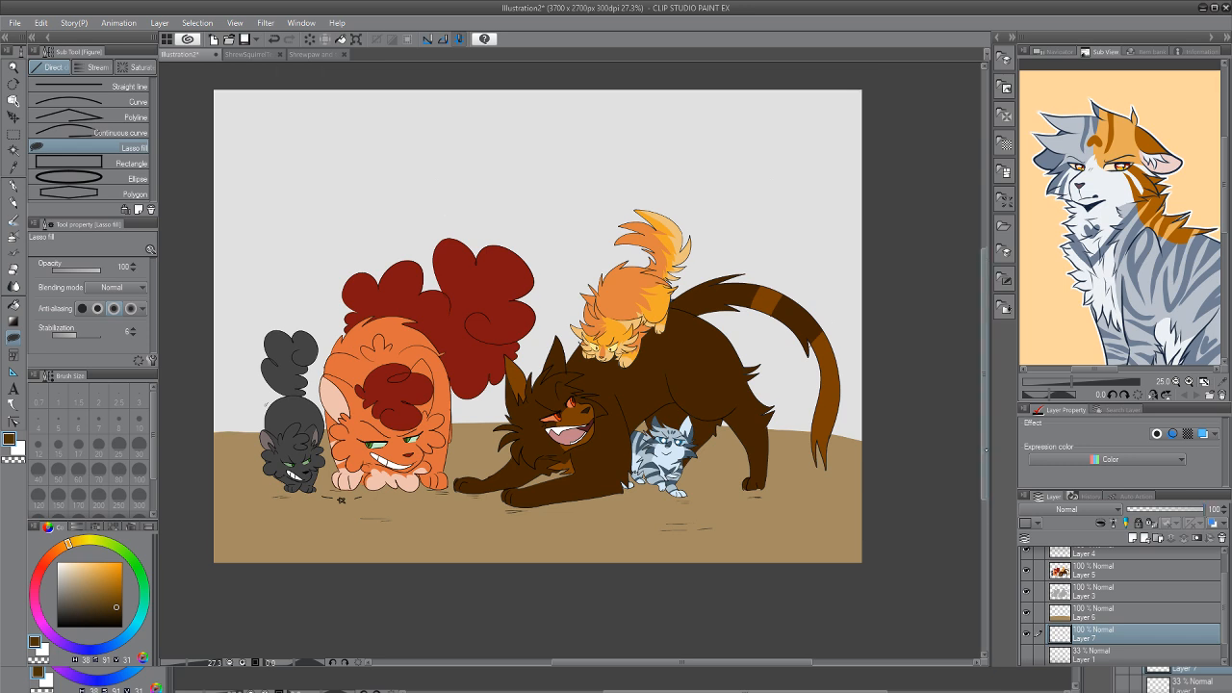
{"action": "mouse_move", "coordinate": [442, 83]}
{"action": "left_mouse_down"}
{"action": "mouse_move", "coordinate": [204, 90]}
{"action": "mouse_move", "coordinate": [191, 401]}
{"action": "mouse_move", "coordinate": [207, 507]}
{"action": "mouse_move", "coordinate": [240, 520]}
{"action": "mouse_move", "coordinate": [278, 514]}
{"action": "mouse_move", "coordinate": [427, 379]}
{"action": "mouse_move", "coordinate": [482, 144]}
{"action": "mouse_move", "coordinate": [529, 108]}
{"action": "mouse_move", "coordinate": [613, 98]}
{"action": "mouse_move", "coordinate": [679, 153]}
{"action": "mouse_move", "coordinate": [729, 258]}
{"action": "mouse_move", "coordinate": [748, 484]}
{"action": "mouse_move", "coordinate": [837, 510]}
{"action": "mouse_move", "coordinate": [926, 420]}
{"action": "mouse_move", "coordinate": [911, 215]}
{"action": "mouse_move", "coordinate": [805, 88]}
{"action": "mouse_move", "coordinate": [672, 71]}
{"action": "mouse_move", "coordinate": [429, 83]}
{"action": "left_mouse_up"}
{"action": "mouse_move", "coordinate": [864, 98]}
{"action": "left_mouse_down"}
{"action": "mouse_move", "coordinate": [857, 149]}
{"action": "mouse_move", "coordinate": [863, 100]}
{"action": "left_mouse_up"}
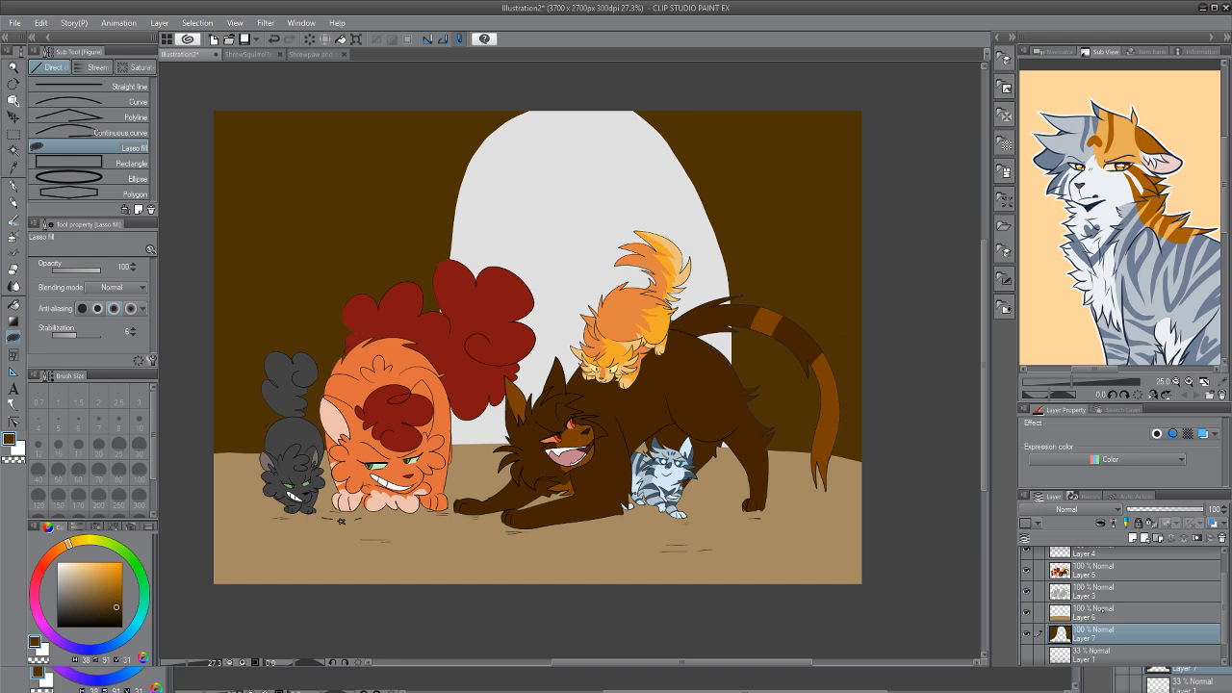
On the ground layer, darken the sampled tan to brown and paint a raised band behind the cats with the G-pen at size 113.8
{"action": "left_click", "coordinate": [1093, 616]}
{"action": "key", "text": "i"}
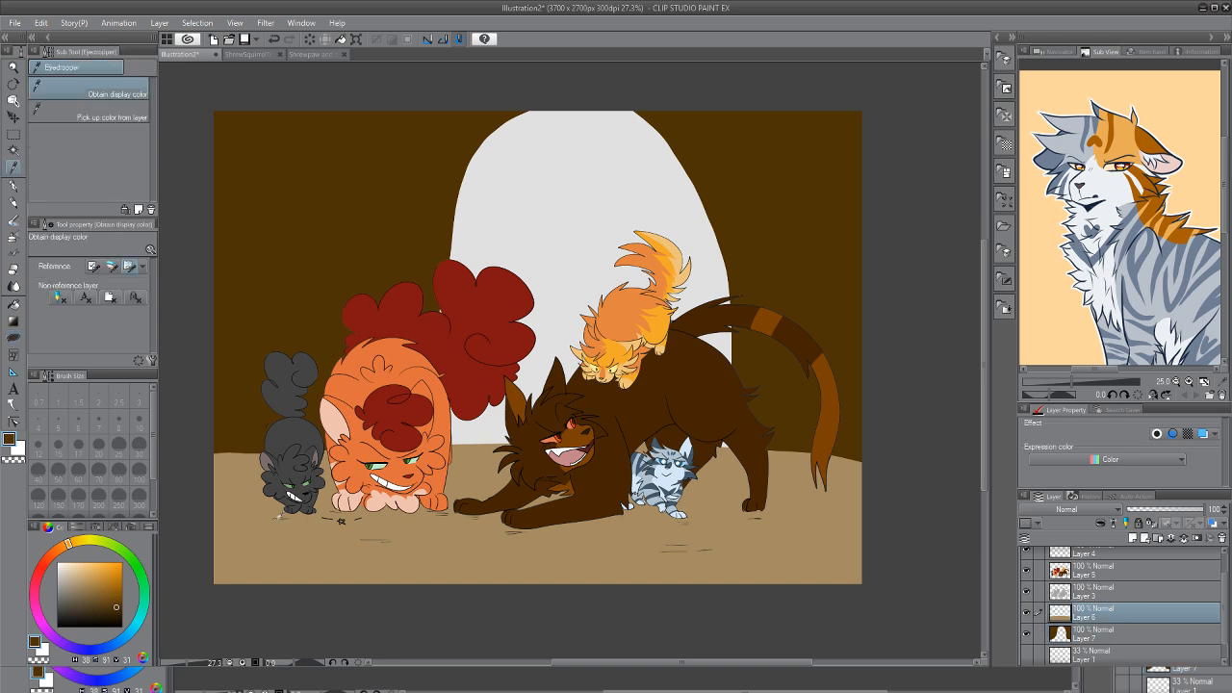
{"action": "left_click", "coordinate": [216, 452]}
{"action": "key", "text": "p"}
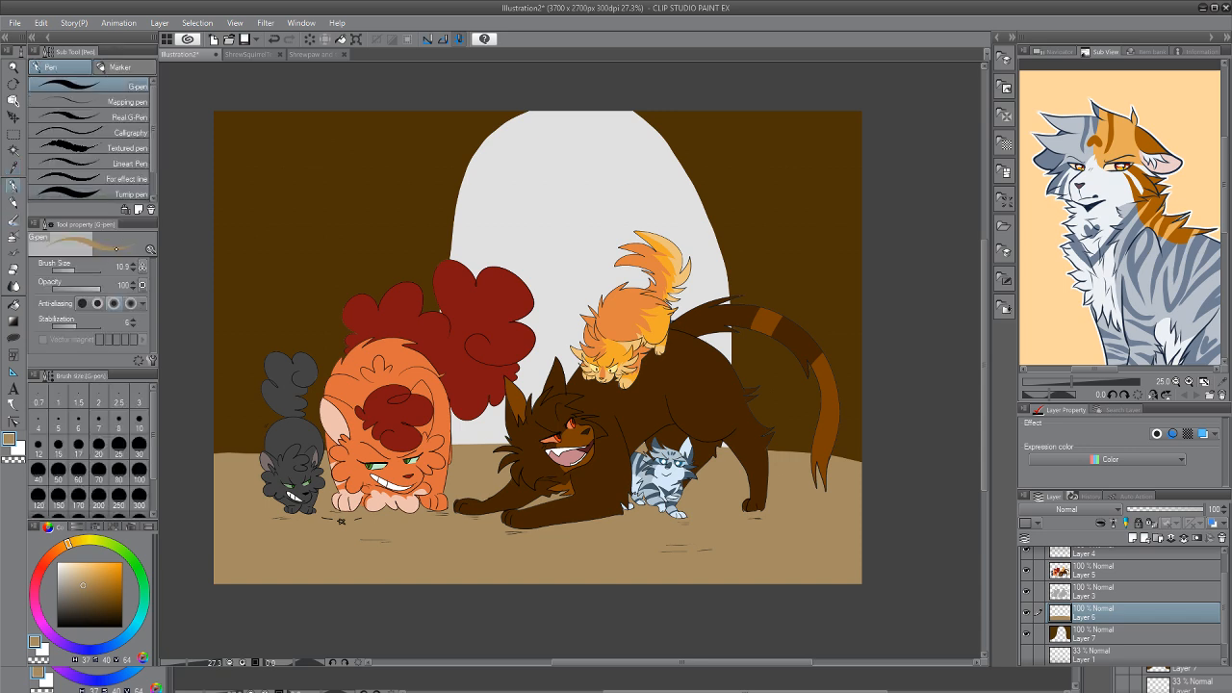
{"action": "left_click", "coordinate": [102, 598]}
{"action": "left_click", "coordinate": [87, 270]}
{"action": "mouse_move", "coordinate": [227, 455]}
{"action": "left_mouse_down"}
{"action": "mouse_move", "coordinate": [292, 439]}
{"action": "mouse_move", "coordinate": [347, 452]}
{"action": "mouse_move", "coordinate": [182, 434]}
{"action": "left_mouse_up"}
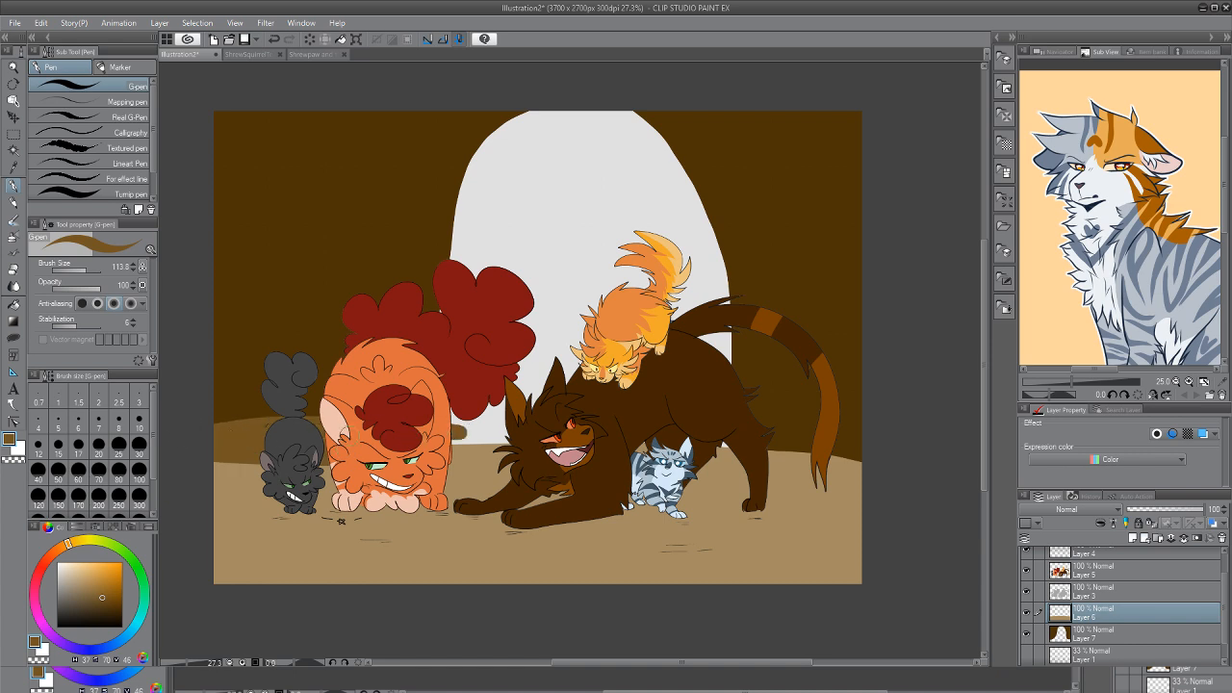
{"action": "mouse_move", "coordinate": [460, 432]}
{"action": "left_mouse_down"}
{"action": "mouse_move", "coordinate": [784, 443]}
{"action": "mouse_move", "coordinate": [762, 442]}
{"action": "mouse_move", "coordinate": [859, 466]}
{"action": "mouse_move", "coordinate": [537, 425]}
{"action": "mouse_move", "coordinate": [719, 438]}
{"action": "mouse_move", "coordinate": [400, 417]}
{"action": "mouse_move", "coordinate": [475, 412]}
{"action": "left_mouse_up"}
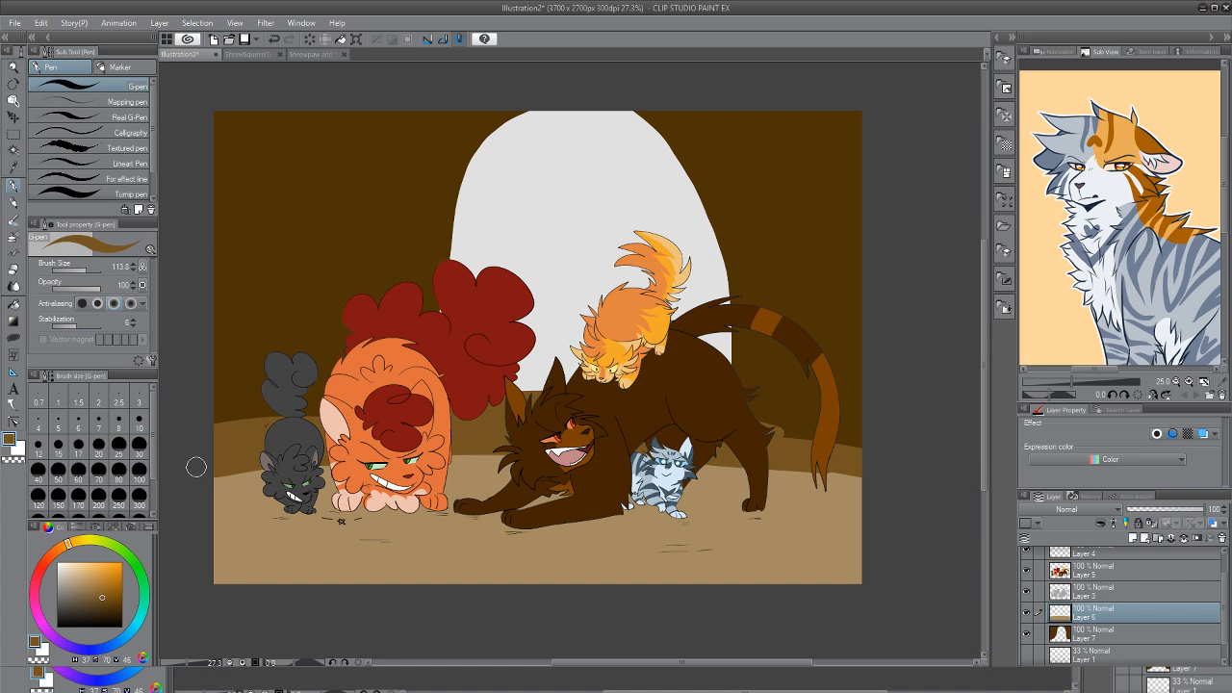
{"action": "left_click_drag", "start_coordinate": [227, 420], "coordinate": [279, 410]}
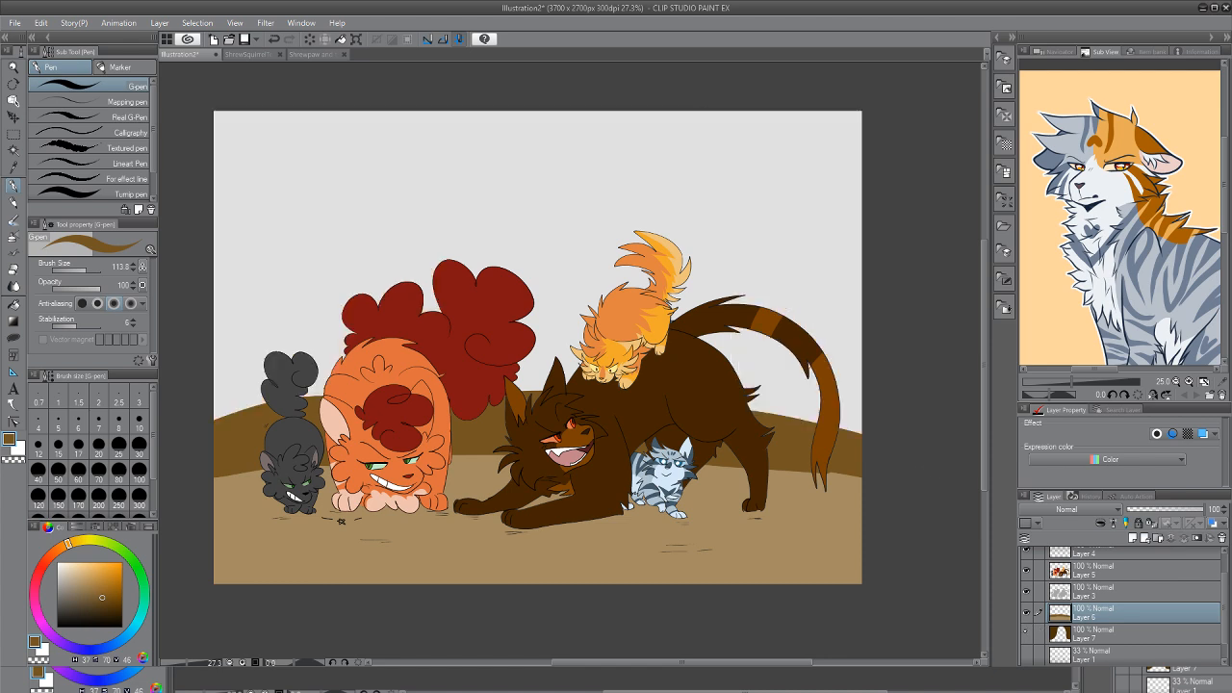
Check the raised brown band without the cave walls, restore the walls, and undo the band
{"action": "left_click", "coordinate": [1027, 633]}
{"action": "key", "text": "ctrl+z"}
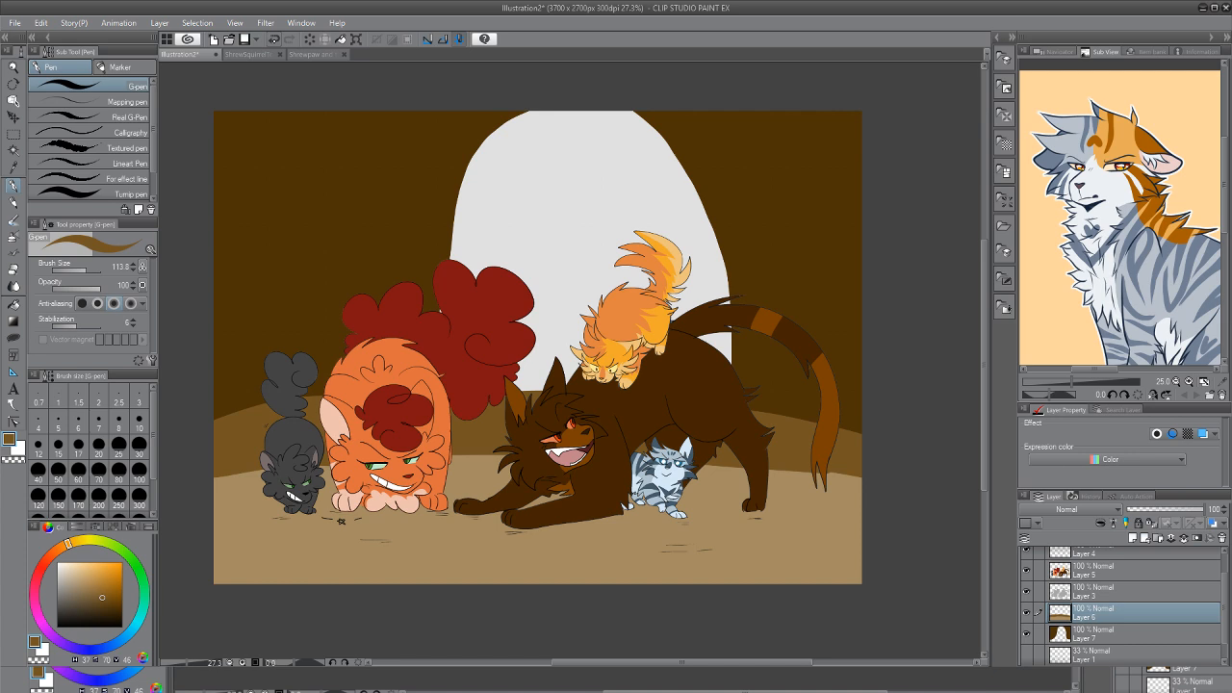
{"action": "key", "text": "ctrl+z"}
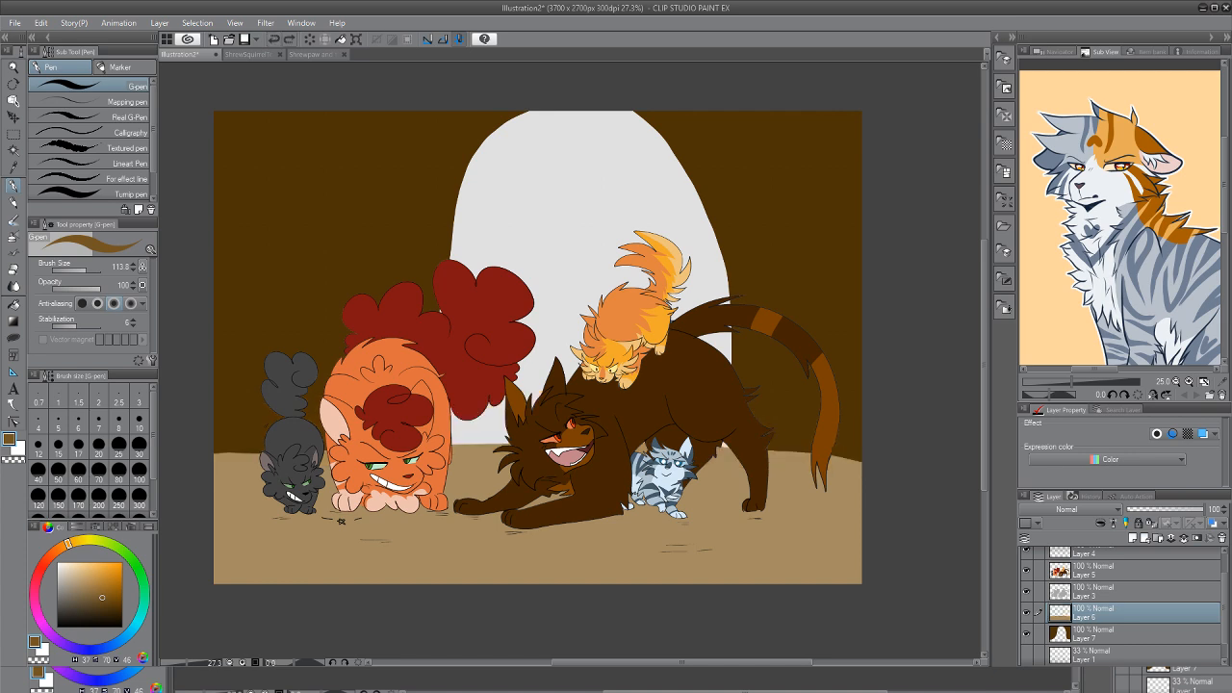
{"action": "key", "text": "ctrl+z"}
{"action": "key", "text": "ctrl+y"}
{"action": "key", "text": "ctrl+z"}
{"action": "key", "text": "ctrl+y"}
Add a new layer and place it directly beneath the dark cave wall layer, Layer 7
{"action": "left_click", "coordinate": [1097, 634]}
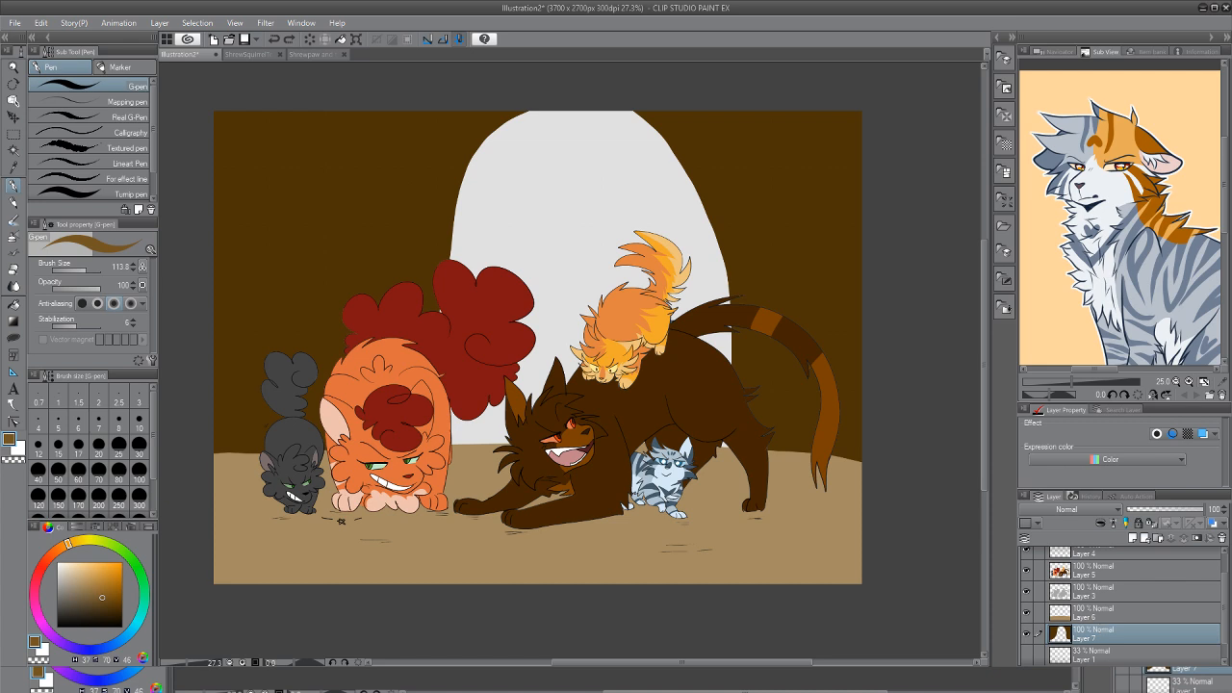
{"action": "key", "text": "i"}
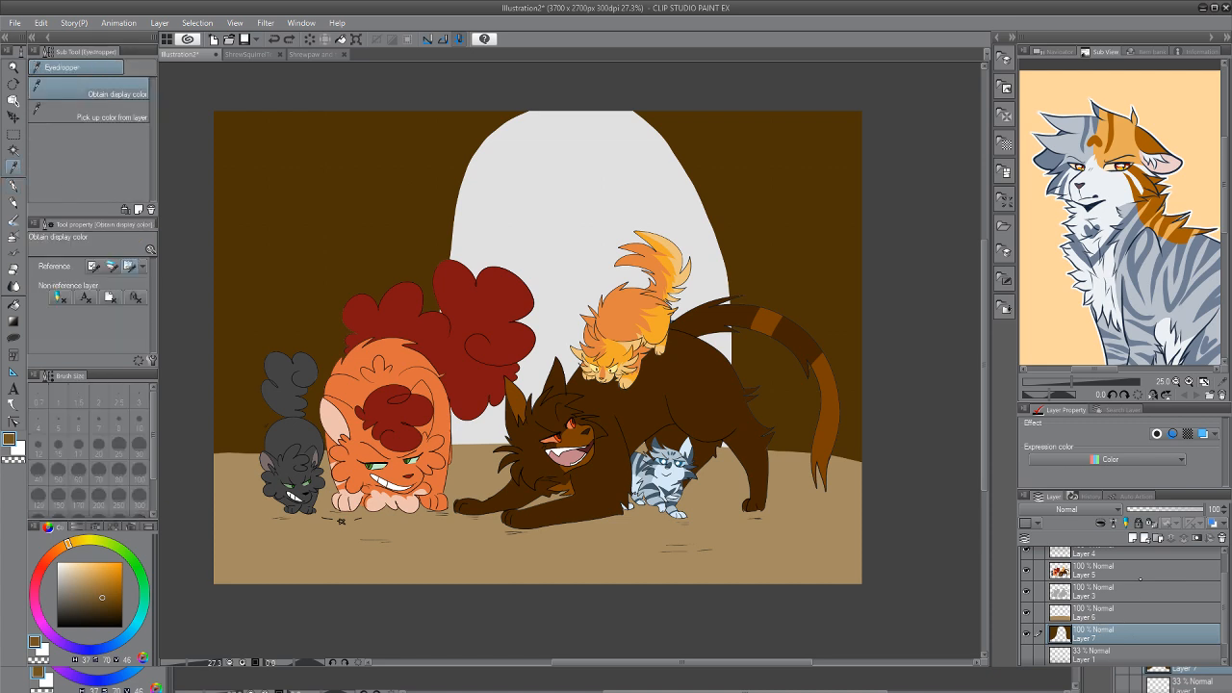
{"action": "left_click", "coordinate": [1131, 537]}
{"action": "left_click_drag", "start_coordinate": [1097, 613], "coordinate": [1113, 643]}
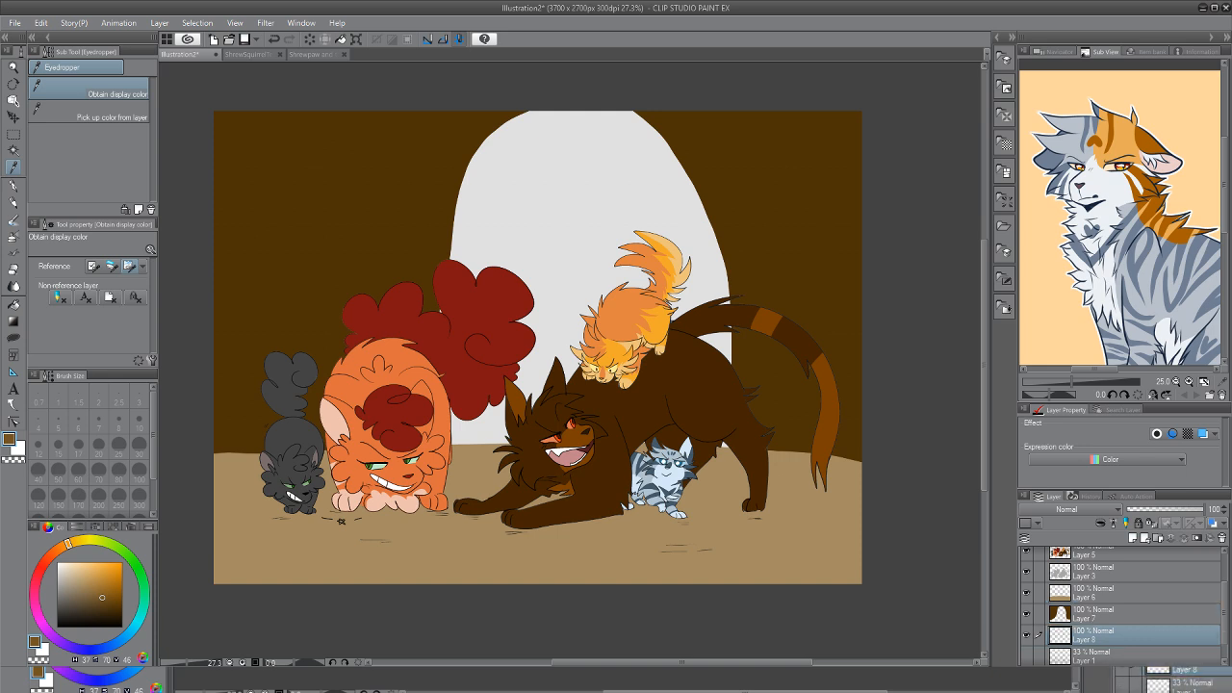
Draw a horizon line across the cave opening with the G-pen in a darker shade of the ground colour (H 37, S 40, V 48)
{"action": "key", "text": "p"}
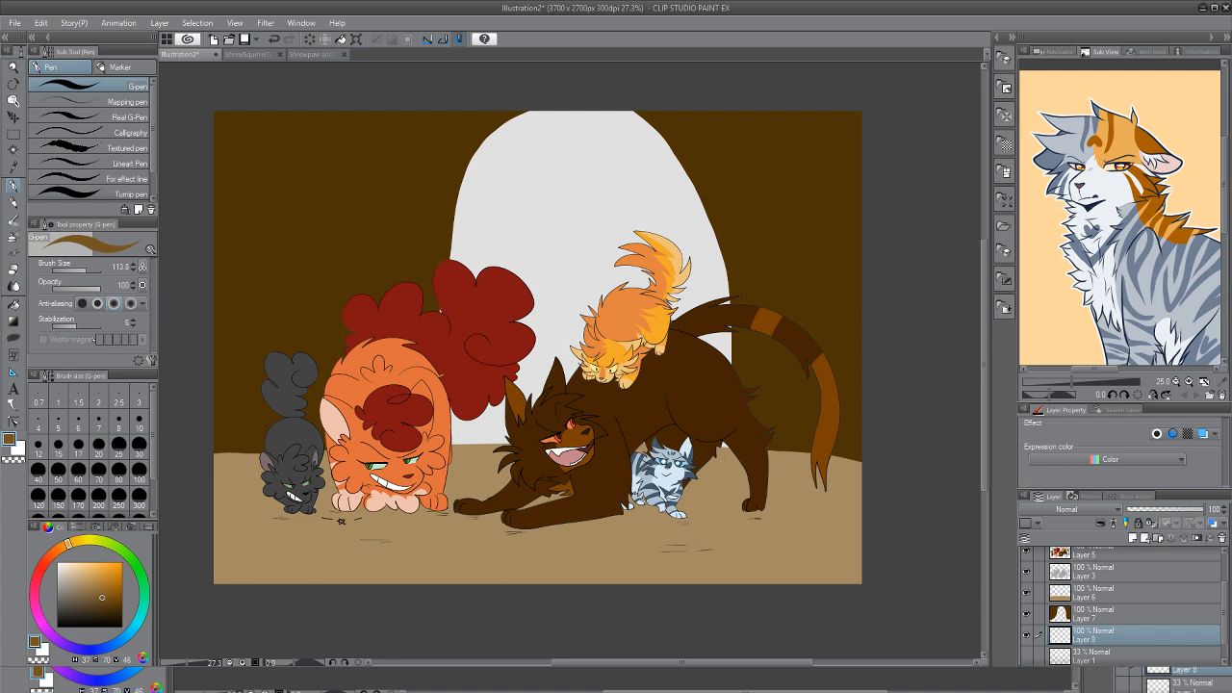
{"action": "key", "text": "i"}
{"action": "left_click", "coordinate": [261, 529]}
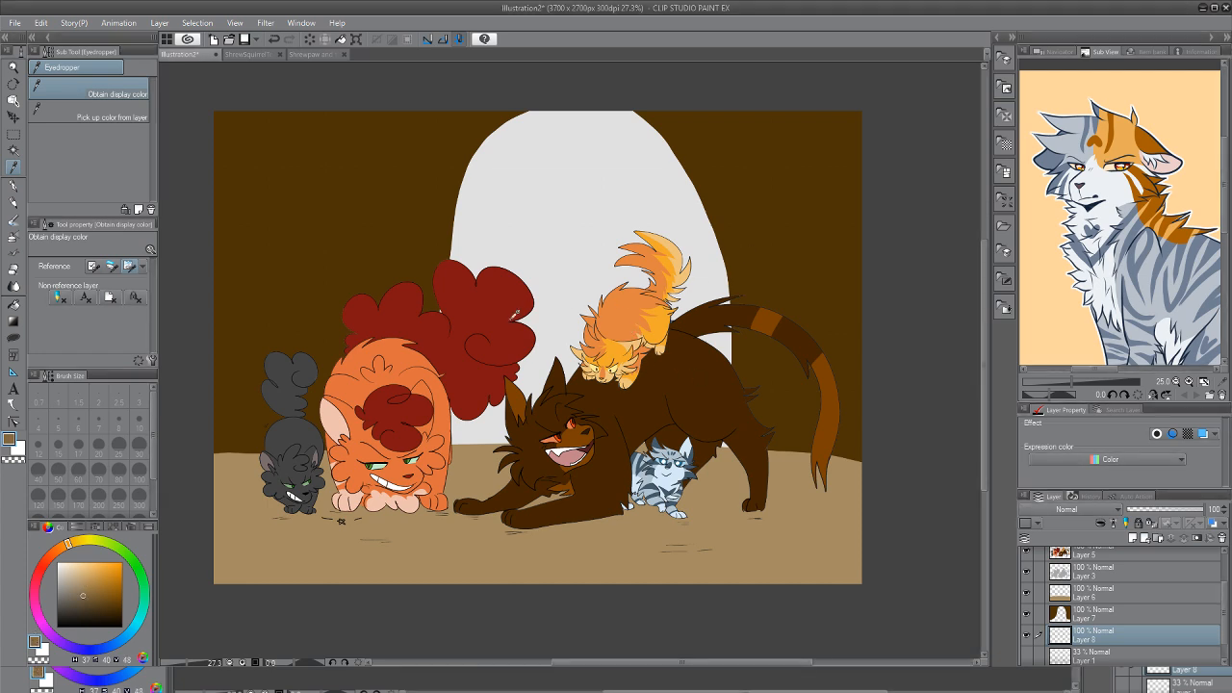
{"action": "left_click", "coordinate": [83, 596]}
{"action": "key", "text": "p"}
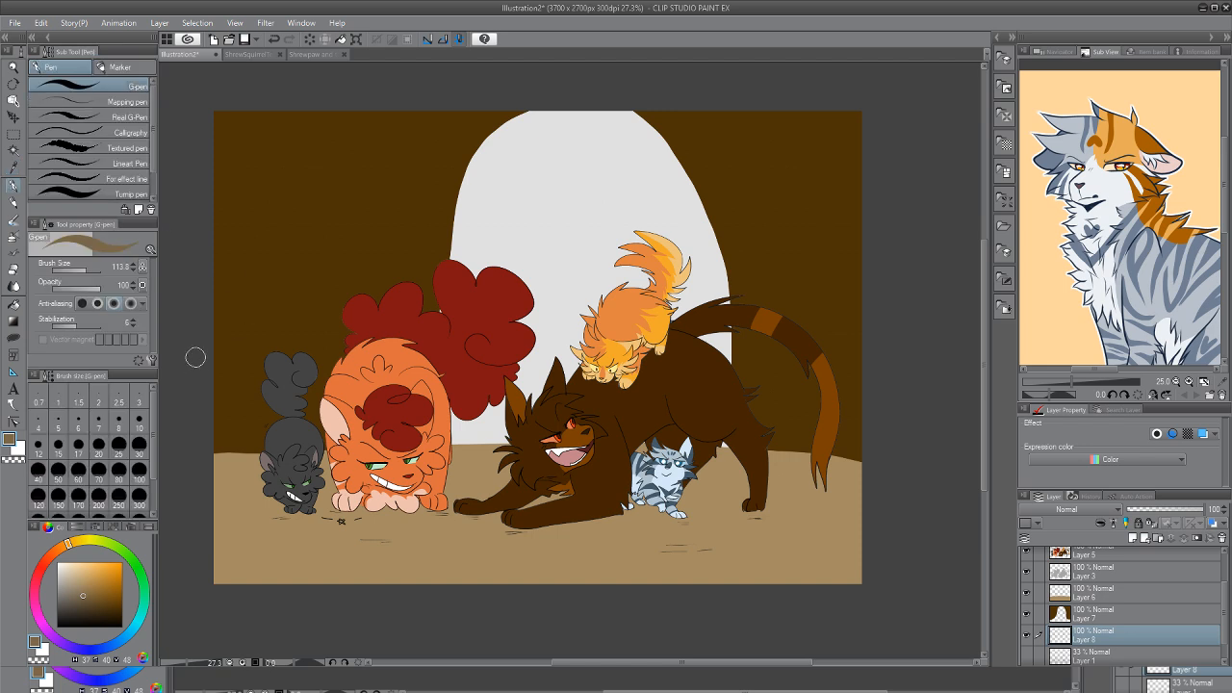
{"action": "left_click_drag", "start_coordinate": [527, 287], "coordinate": [729, 292]}
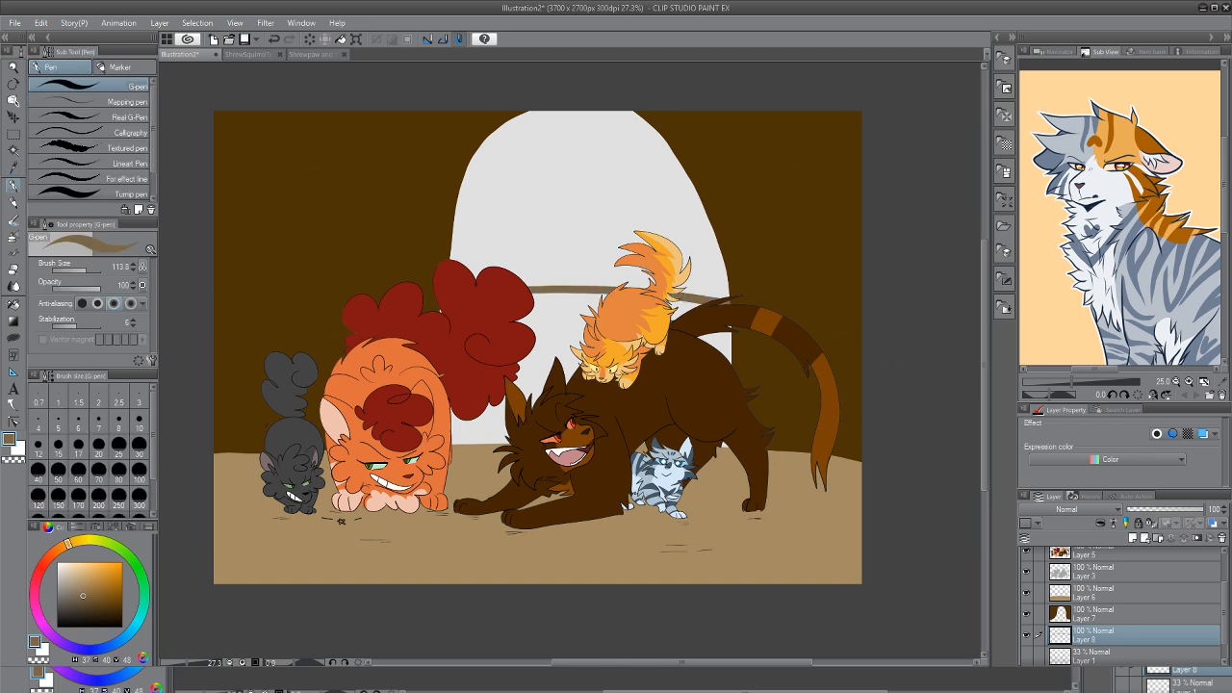
Try filling the area below the horizon line with brown, undo it, and inspect the background with the character colours briefly hidden
{"action": "left_click", "coordinate": [14, 302]}
{"action": "left_click", "coordinate": [569, 328]}
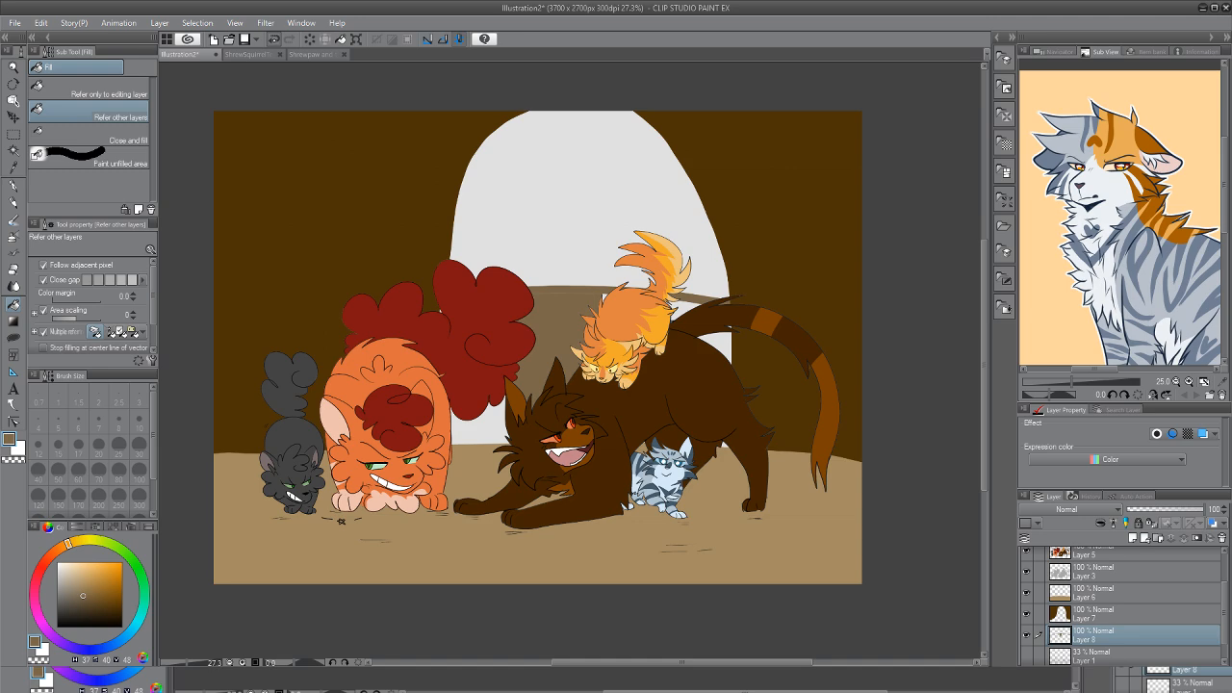
{"action": "left_click", "coordinate": [274, 39]}
{"action": "left_click", "coordinate": [1026, 552]}
{"action": "left_click", "coordinate": [1026, 572]}
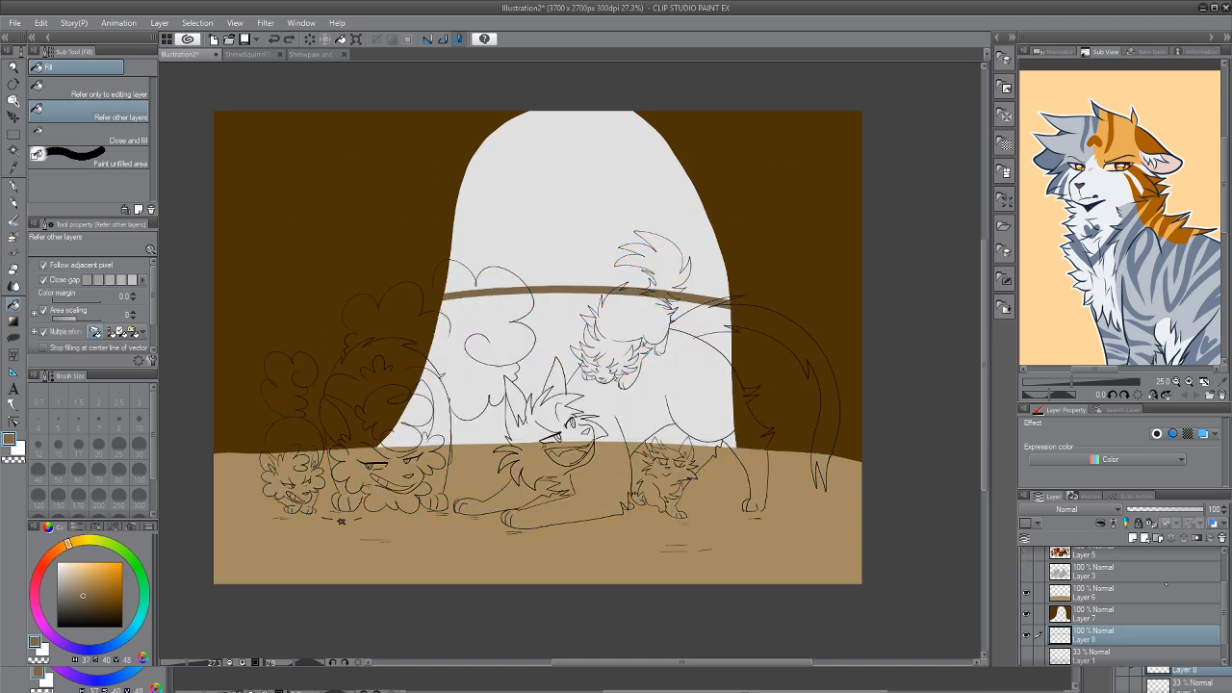
{"action": "left_click", "coordinate": [1026, 573]}
{"action": "left_click", "coordinate": [1026, 552]}
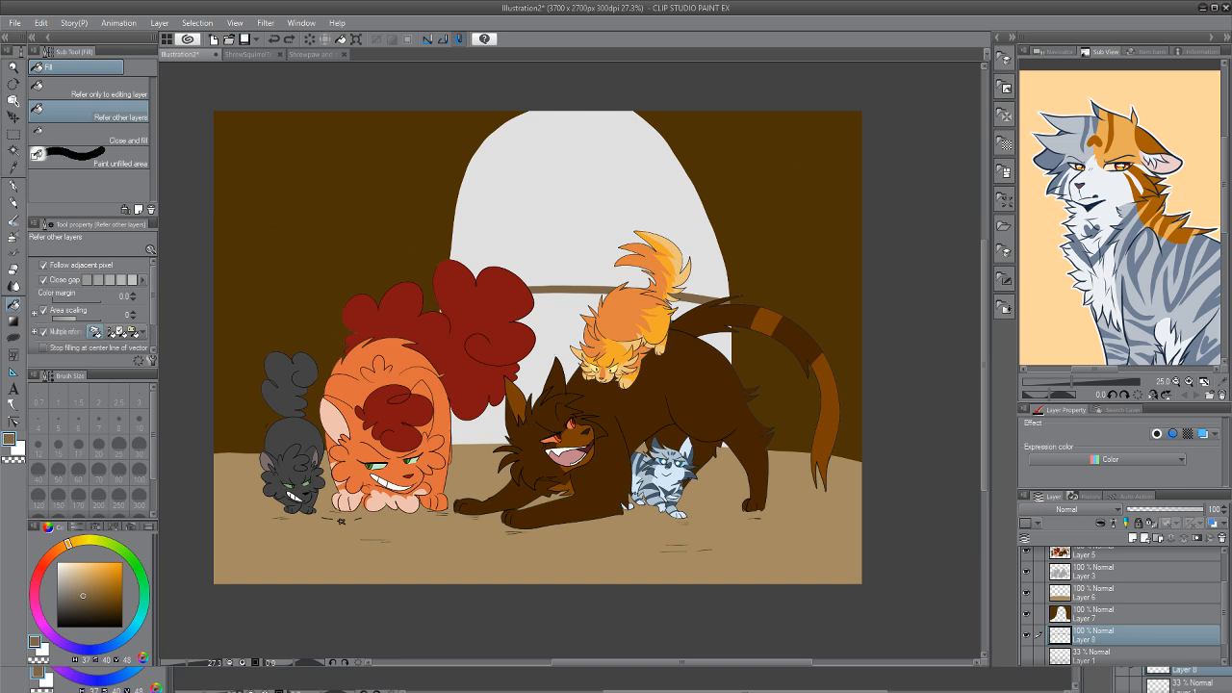
Paint over the whole cave opening in the muted brown with a G-pen size of 915.1
{"action": "key", "text": "p"}
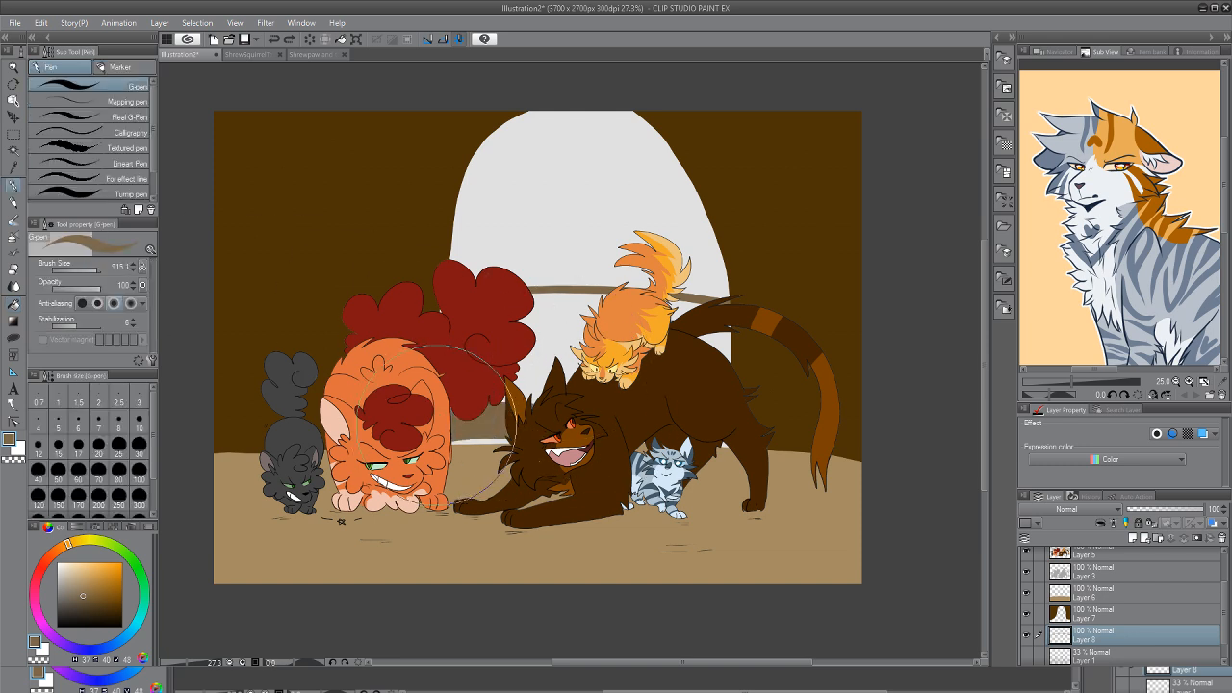
{"action": "mouse_move", "coordinate": [556, 327]}
{"action": "left_mouse_down"}
{"action": "mouse_move", "coordinate": [597, 289]}
{"action": "mouse_move", "coordinate": [433, 281]}
{"action": "mouse_move", "coordinate": [494, 272]}
{"action": "mouse_move", "coordinate": [522, 165]}
{"action": "mouse_move", "coordinate": [633, 165]}
{"action": "mouse_move", "coordinate": [621, 135]}
{"action": "left_mouse_up"}
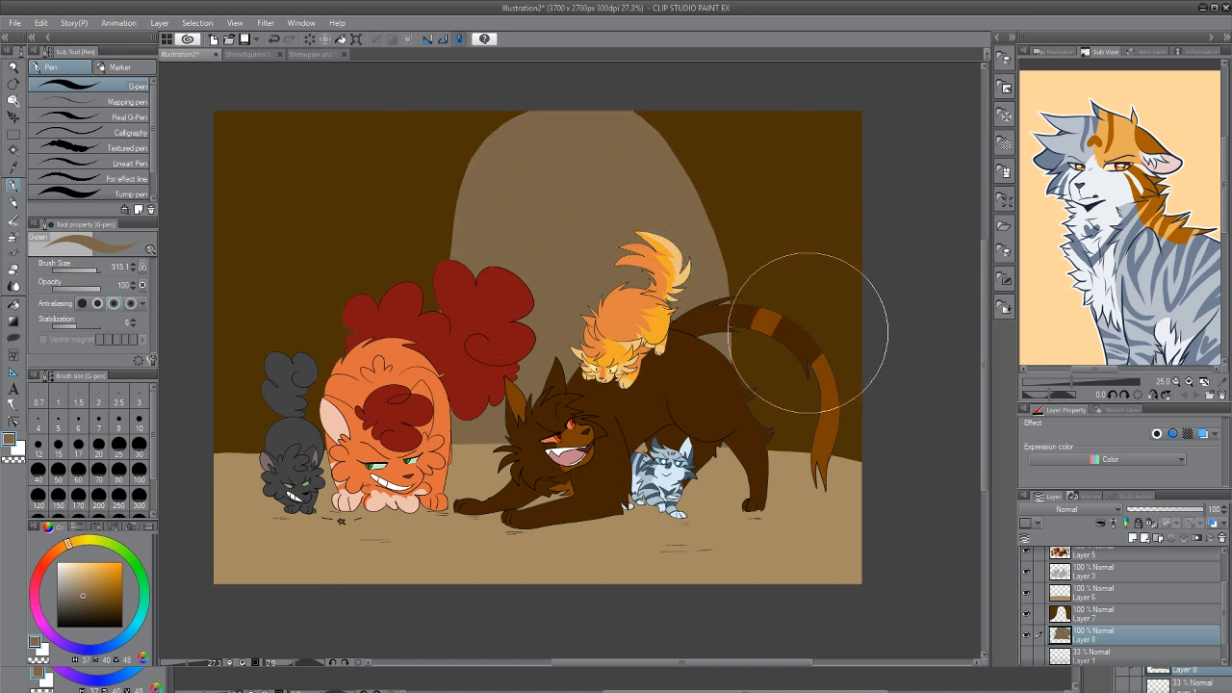
Try a more saturated brown (H 37, S 72, V 42) across the cave opening and undo the stroke
{"action": "left_click", "coordinate": [103, 599]}
{"action": "left_click_drag", "start_coordinate": [481, 251], "coordinate": [550, 250]}
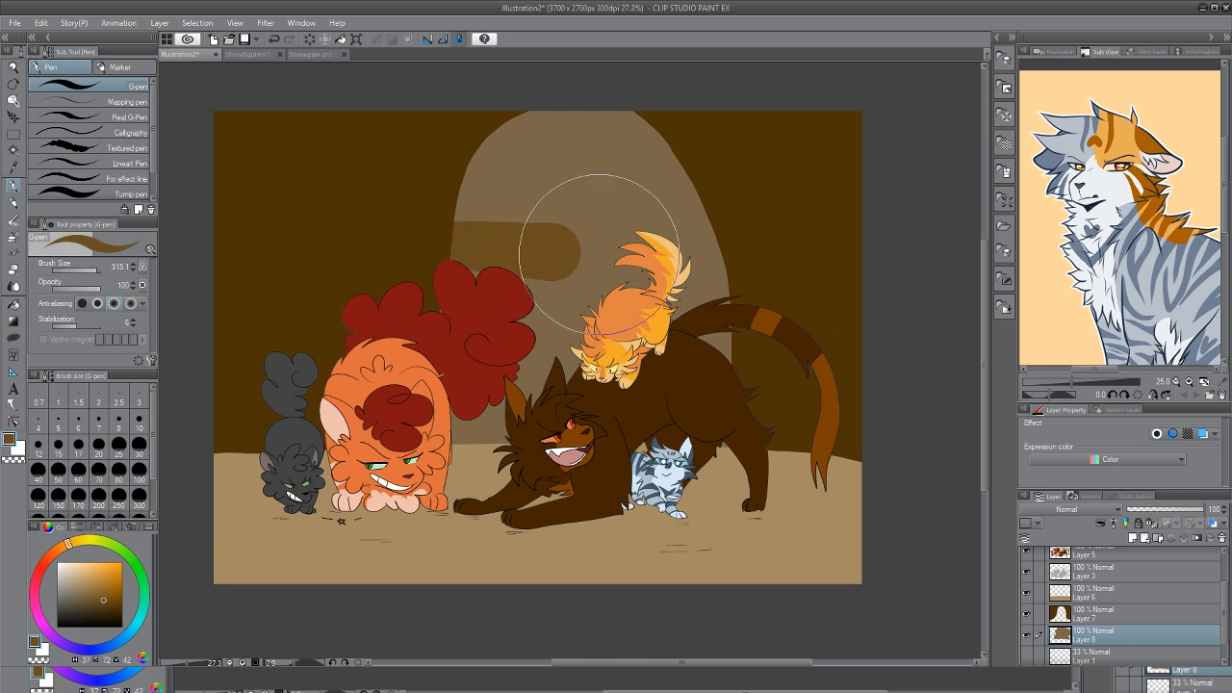
{"action": "left_click", "coordinate": [274, 39]}
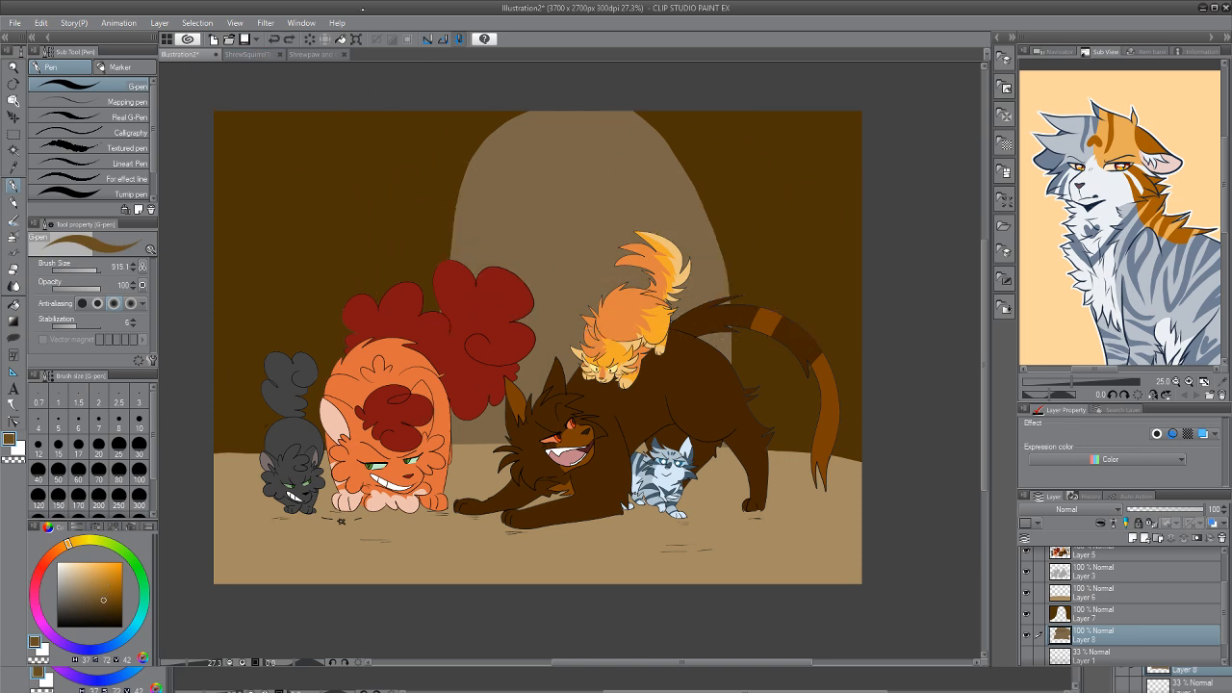
Sample the opening's brown, darken it to H 37, S 41, V 34, and paint the upper part of the cave opening
{"action": "key", "text": "i"}
{"action": "left_click", "coordinate": [566, 202]}
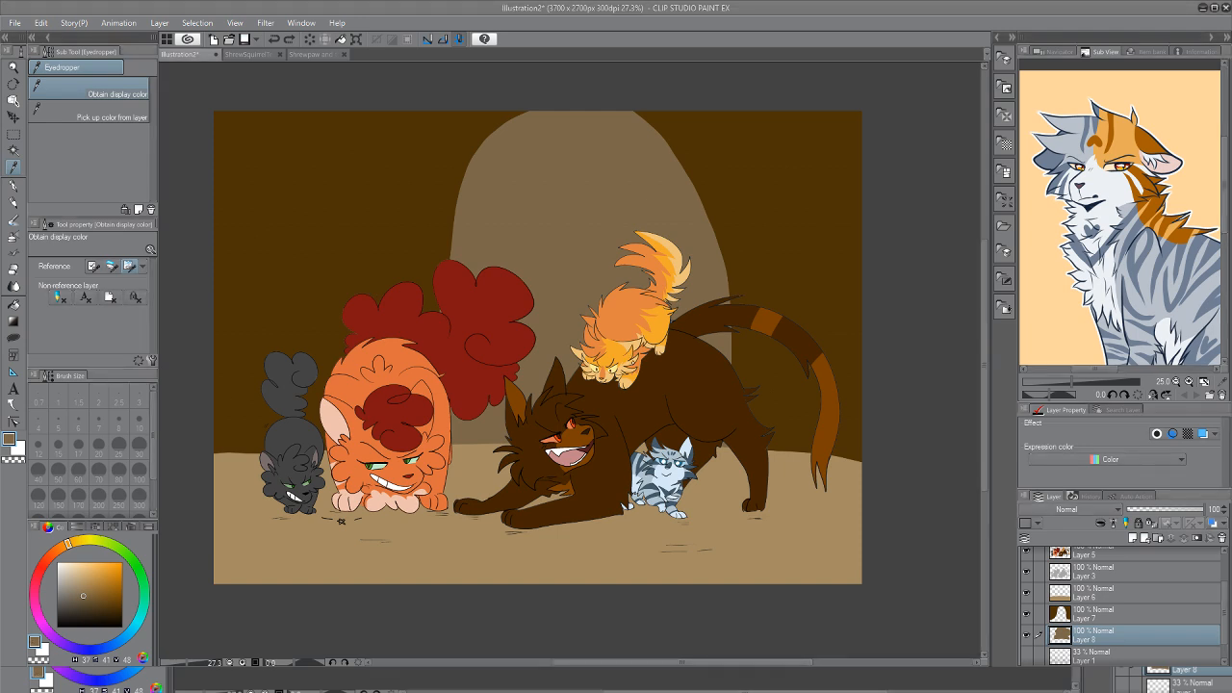
{"action": "left_click", "coordinate": [761, 246]}
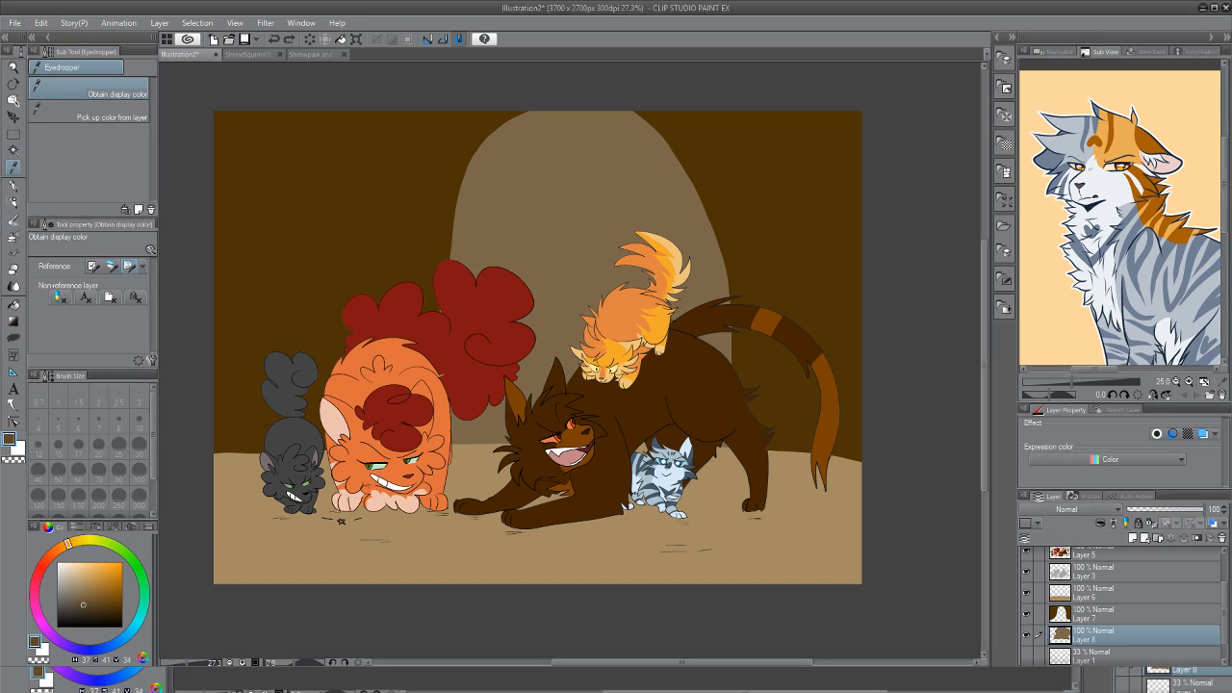
{"action": "key", "text": "p"}
{"action": "mouse_move", "coordinate": [440, 233]}
{"action": "left_mouse_down"}
{"action": "mouse_move", "coordinate": [619, 275]}
{"action": "mouse_move", "coordinate": [809, 284]}
{"action": "left_mouse_up"}
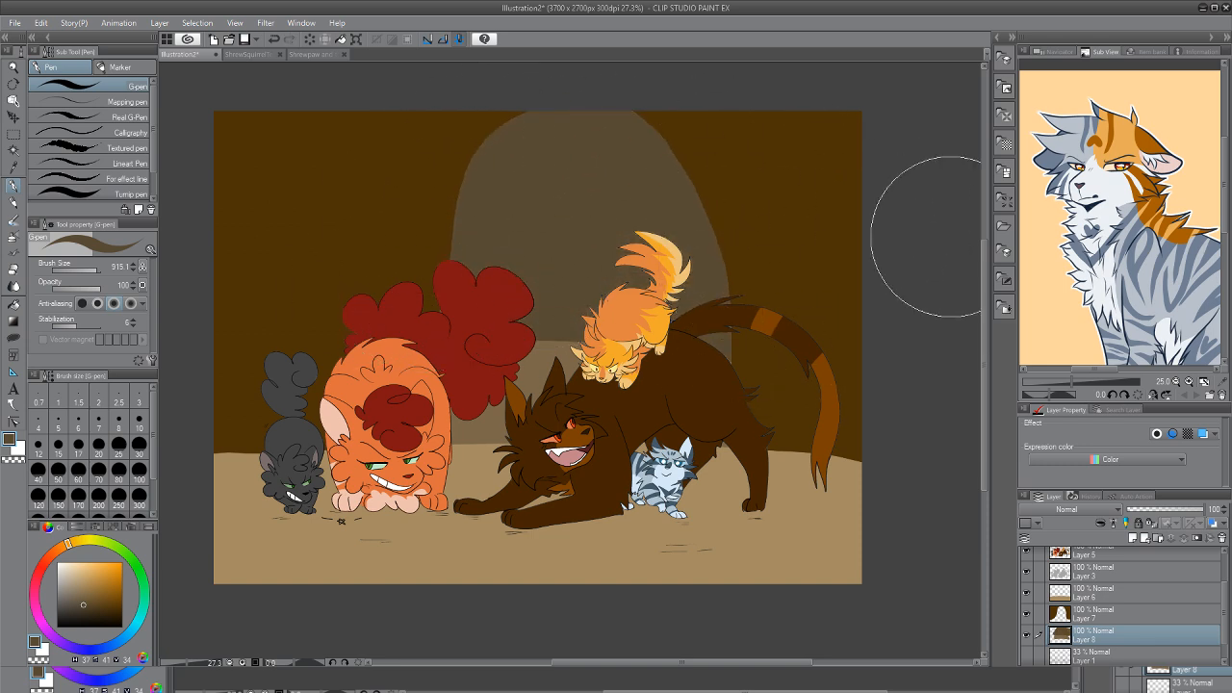
Paint a light blue sky (H 207, S 20, V 88) over the upper part of the cave opening
{"action": "left_click", "coordinate": [118, 641]}
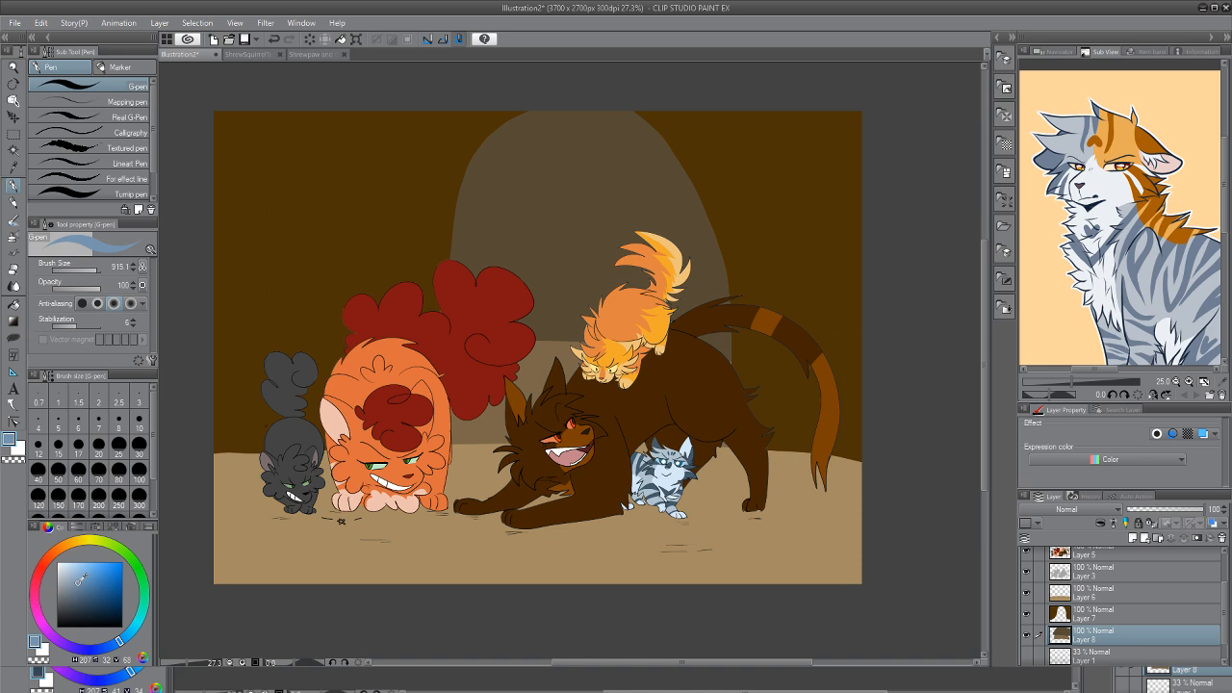
{"action": "left_click", "coordinate": [74, 580]}
{"action": "left_click_drag", "start_coordinate": [74, 580], "coordinate": [70, 568]}
{"action": "mouse_move", "coordinate": [500, 197]}
{"action": "left_mouse_down"}
{"action": "mouse_move", "coordinate": [701, 215]}
{"action": "mouse_move", "coordinate": [580, 192]}
{"action": "mouse_move", "coordinate": [724, 191]}
{"action": "mouse_move", "coordinate": [493, 167]}
{"action": "mouse_move", "coordinate": [768, 168]}
{"action": "mouse_move", "coordinate": [680, 145]}
{"action": "mouse_move", "coordinate": [557, 153]}
{"action": "mouse_move", "coordinate": [638, 230]}
{"action": "mouse_move", "coordinate": [684, 230]}
{"action": "mouse_move", "coordinate": [440, 215]}
{"action": "left_mouse_up"}
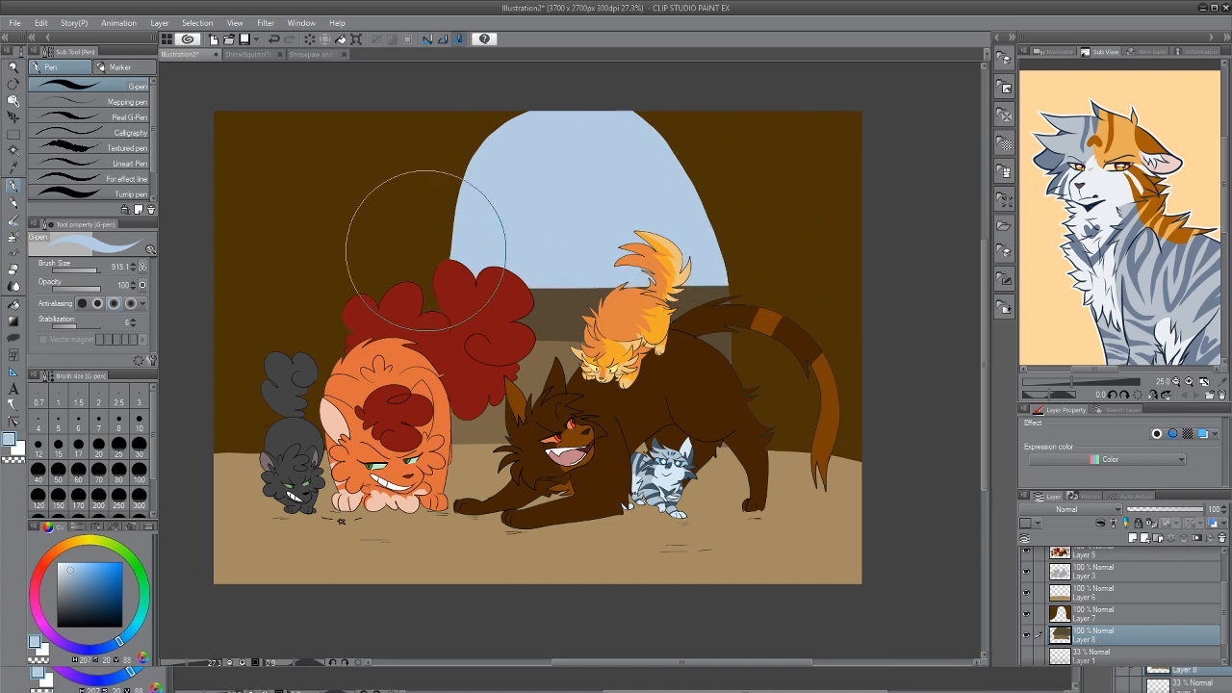
{"action": "left_click_drag", "start_coordinate": [765, 272], "coordinate": [308, 275]}
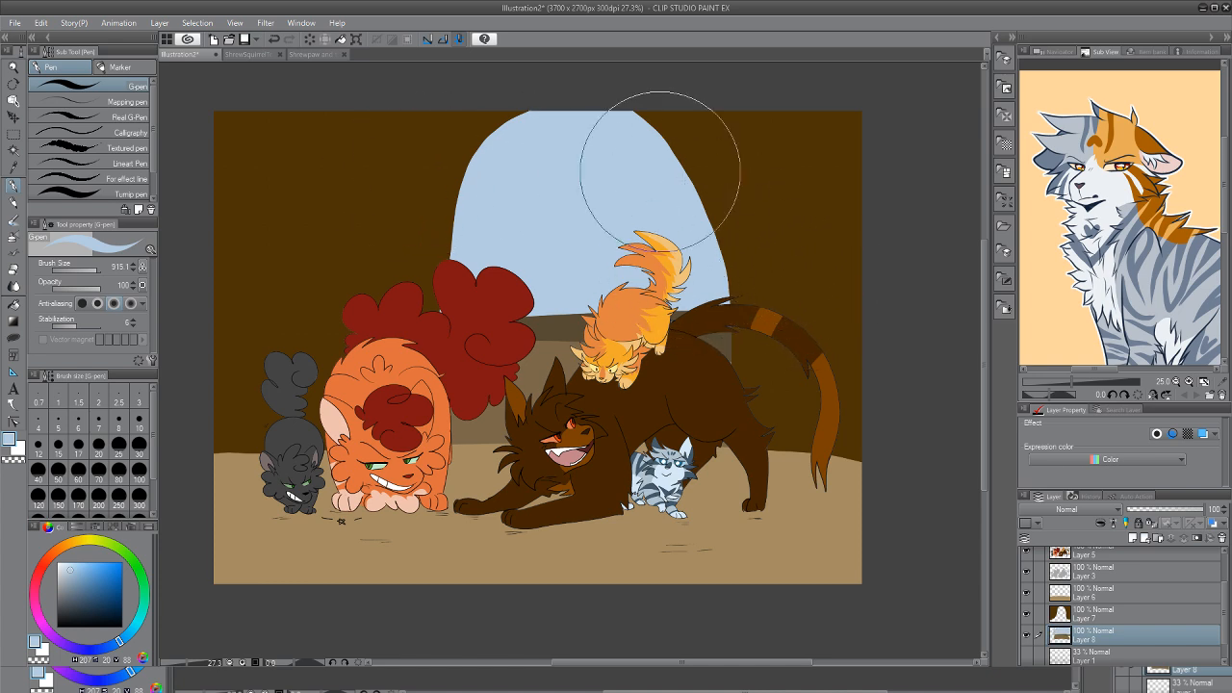
Delete the cave wall layer and the sky layer, Layer 7 and Layer 8, from the background
{"action": "left_click", "coordinate": [1107, 613]}
{"action": "left_click", "coordinate": [1112, 592]}
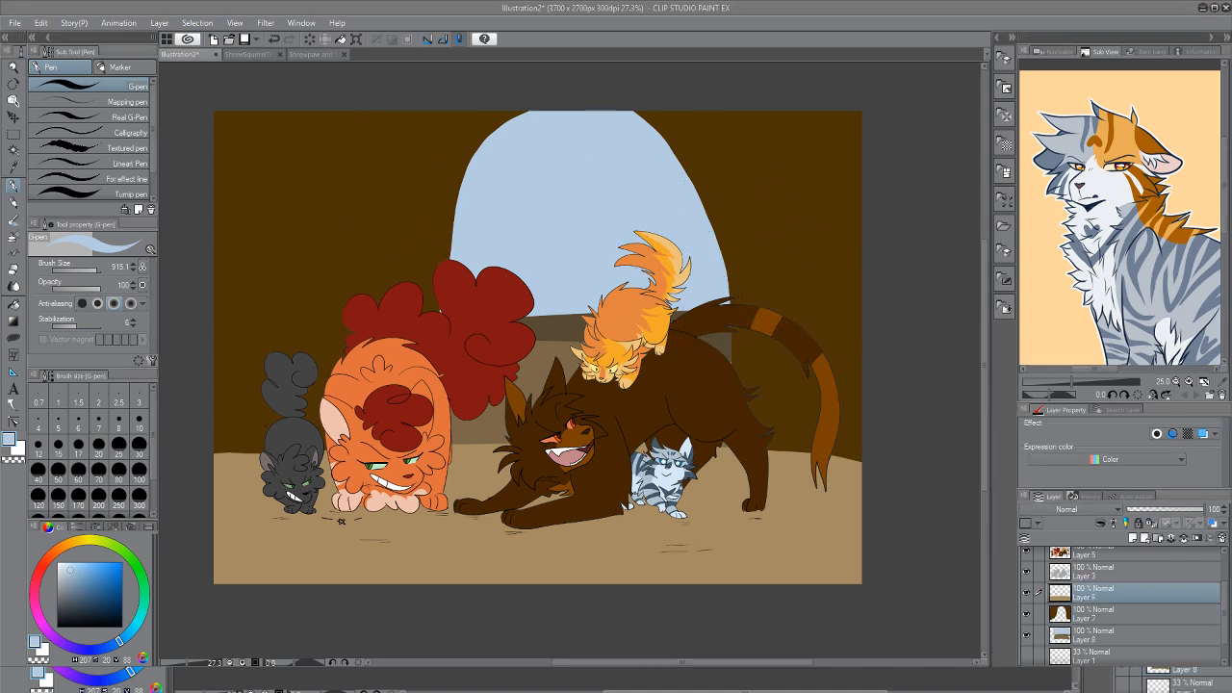
{"action": "left_click", "coordinate": [1107, 613]}
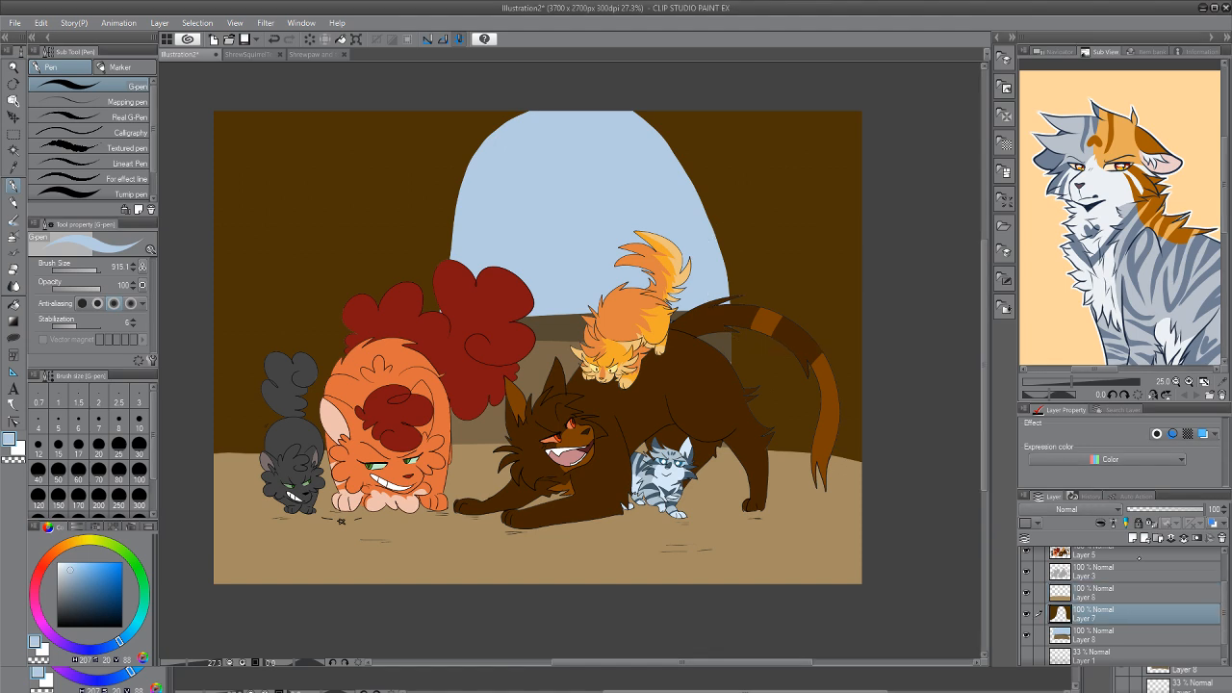
{"action": "left_click", "coordinate": [1222, 538]}
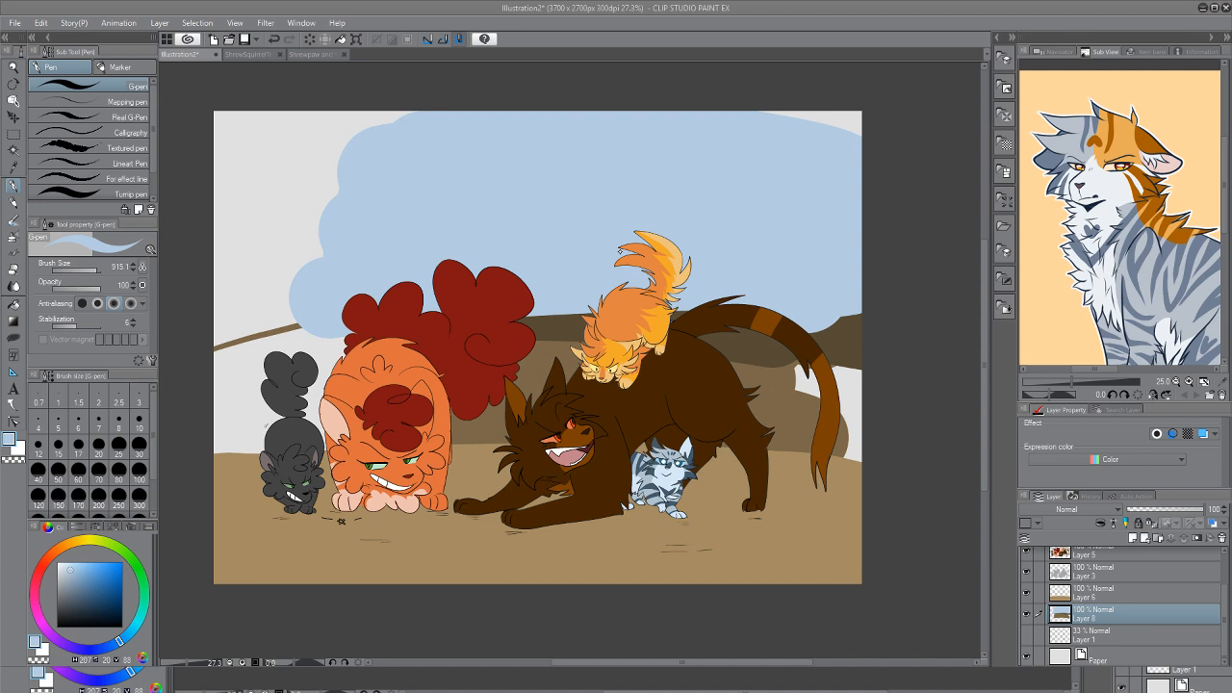
{"action": "left_click", "coordinate": [1222, 538]}
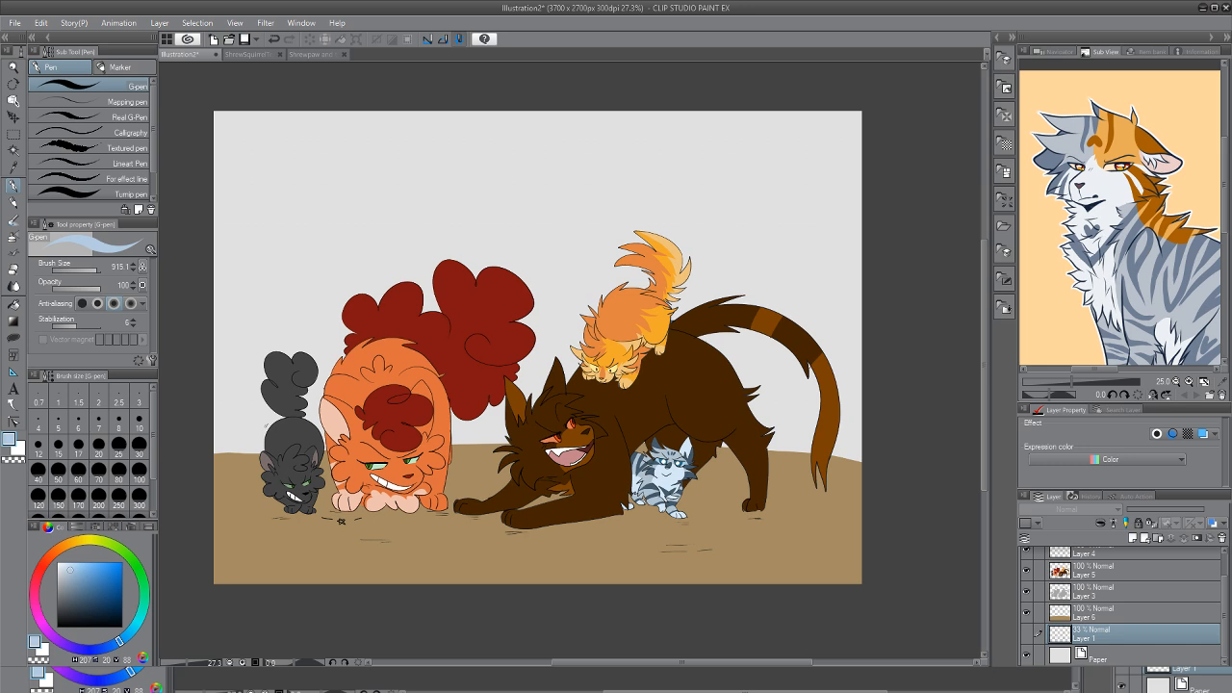
Colour the orange cat's second ear on Layer 5 with the dark red sampled from its hair, using a smaller G-pen
{"action": "key", "text": "i"}
{"action": "left_click", "coordinate": [398, 412]}
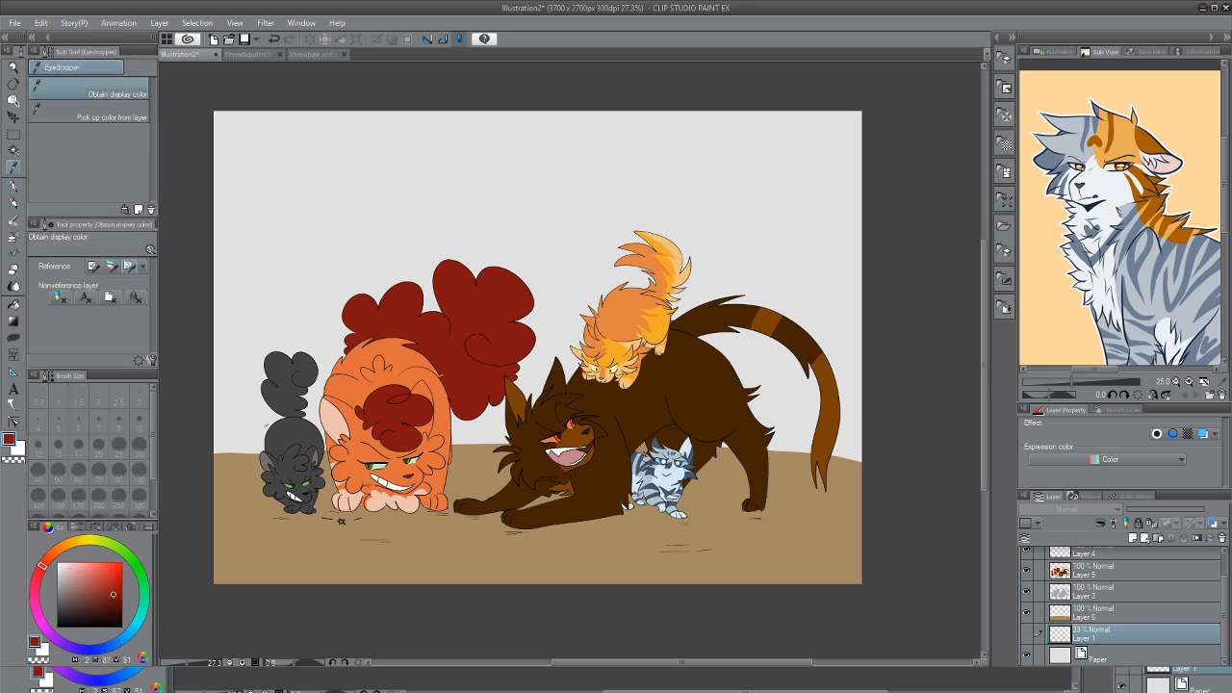
{"action": "left_click", "coordinate": [1132, 575]}
{"action": "key", "text": "p"}
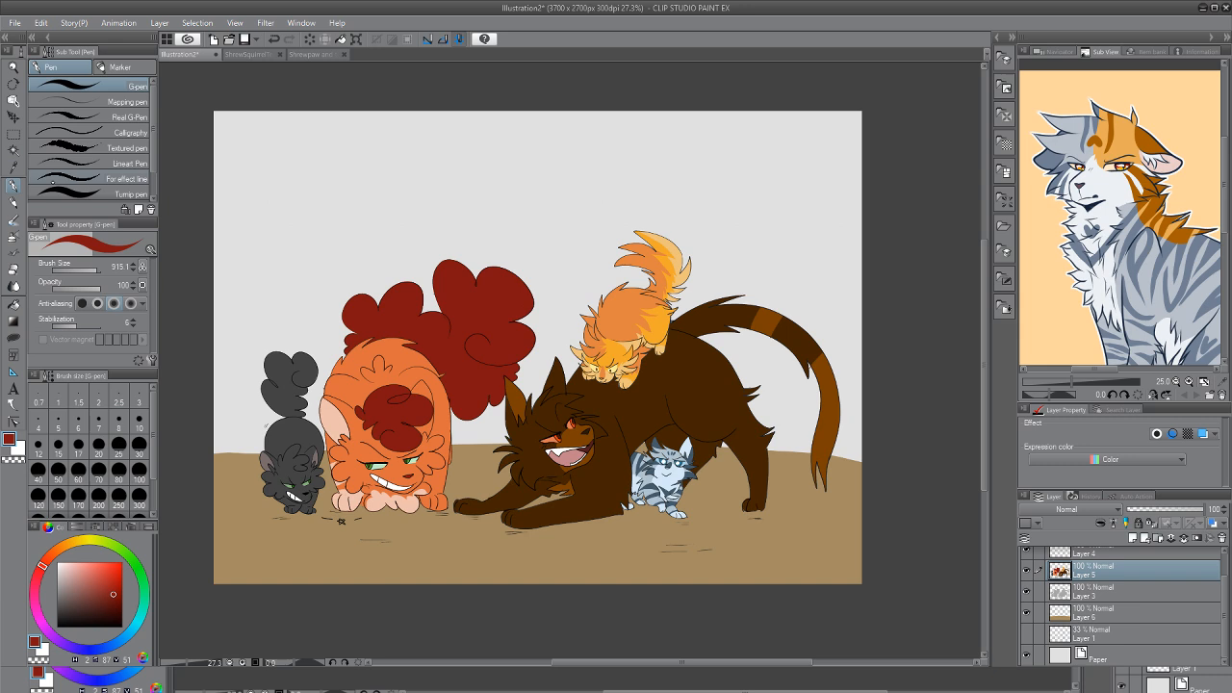
{"action": "left_click_drag", "start_coordinate": [577, 360], "coordinate": [564, 360], "text": "ctrl+alt"}
{"action": "key", "text": "g"}
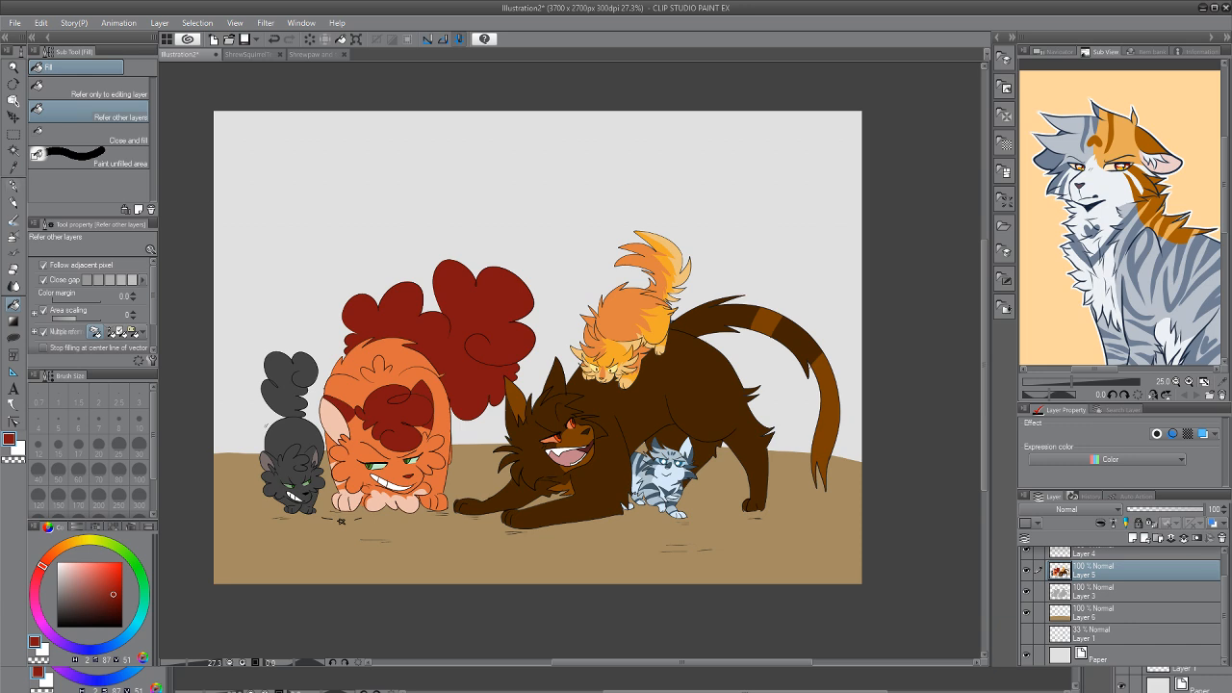
{"action": "left_click", "coordinate": [13, 185]}
{"action": "left_click", "coordinate": [14, 167]}
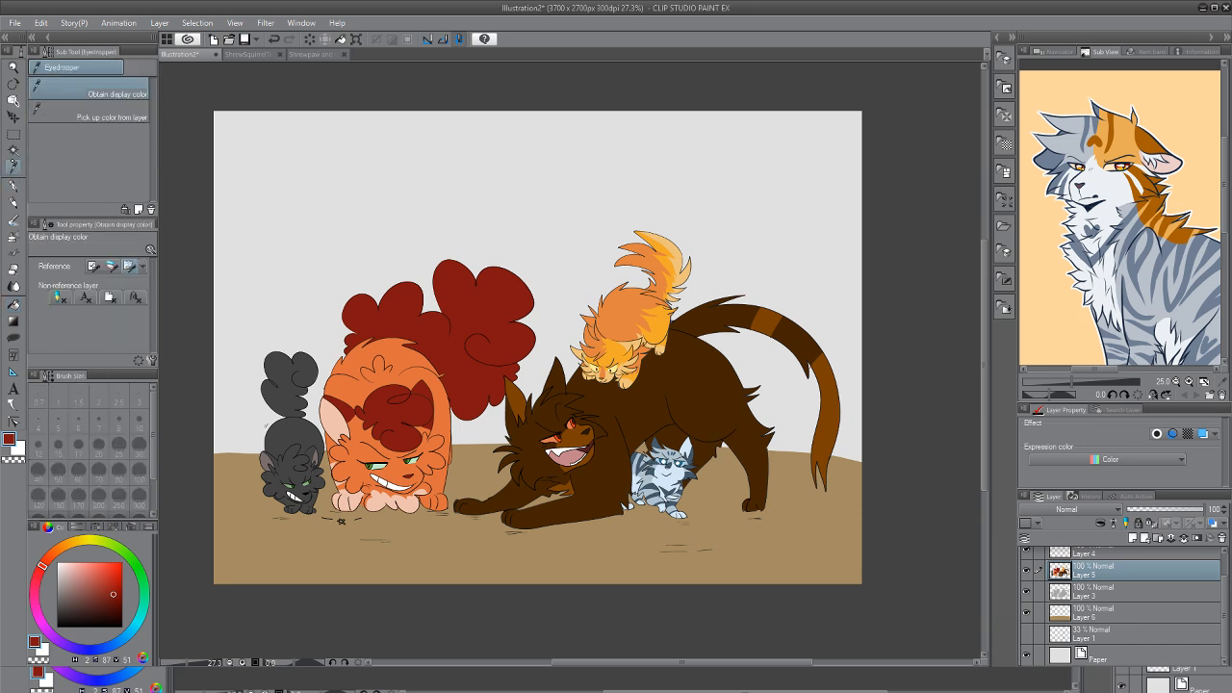
{"action": "left_click", "coordinate": [14, 185]}
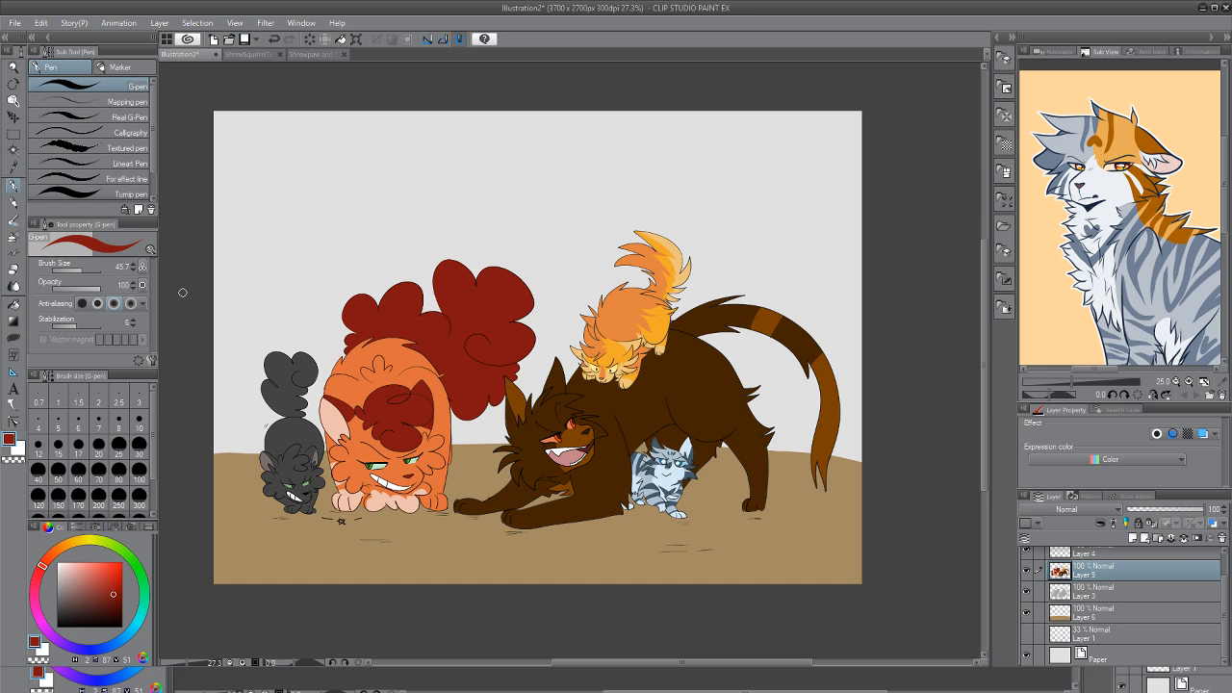
Add a new layer above the ground layer and set a darker shade of the ground colour (H 37, S 40, V 56)
{"action": "key", "text": "i"}
{"action": "left_click", "coordinate": [789, 513]}
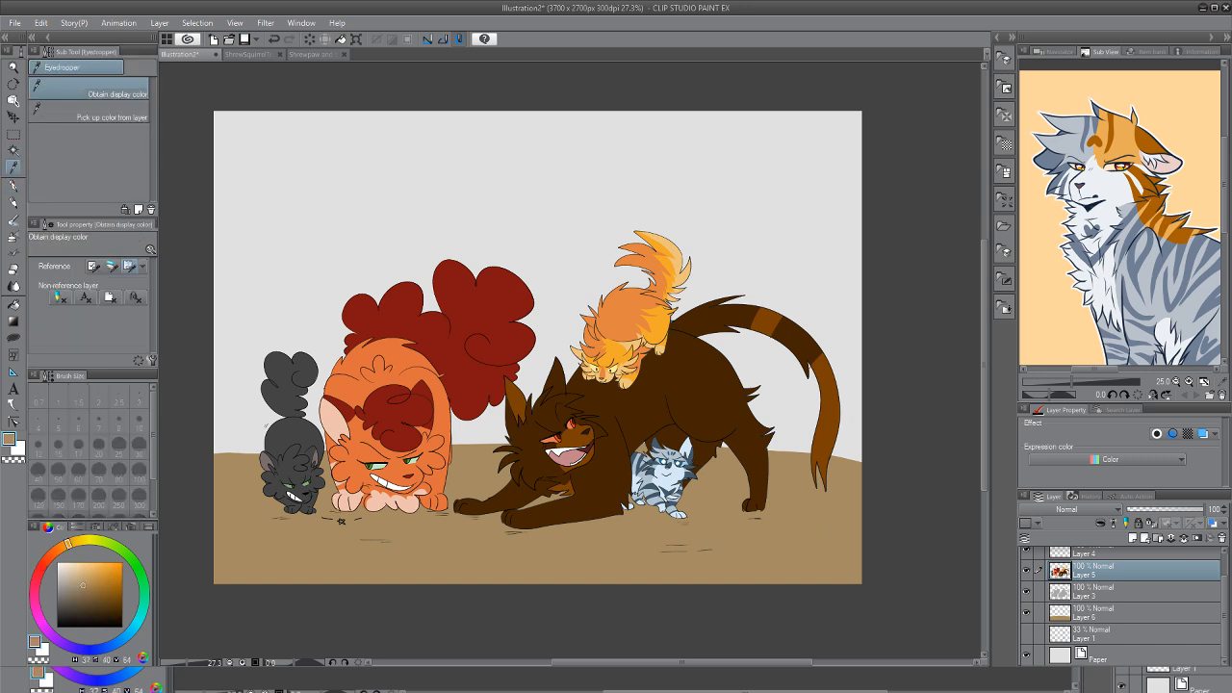
{"action": "left_click", "coordinate": [1121, 612]}
{"action": "left_click", "coordinate": [1132, 537]}
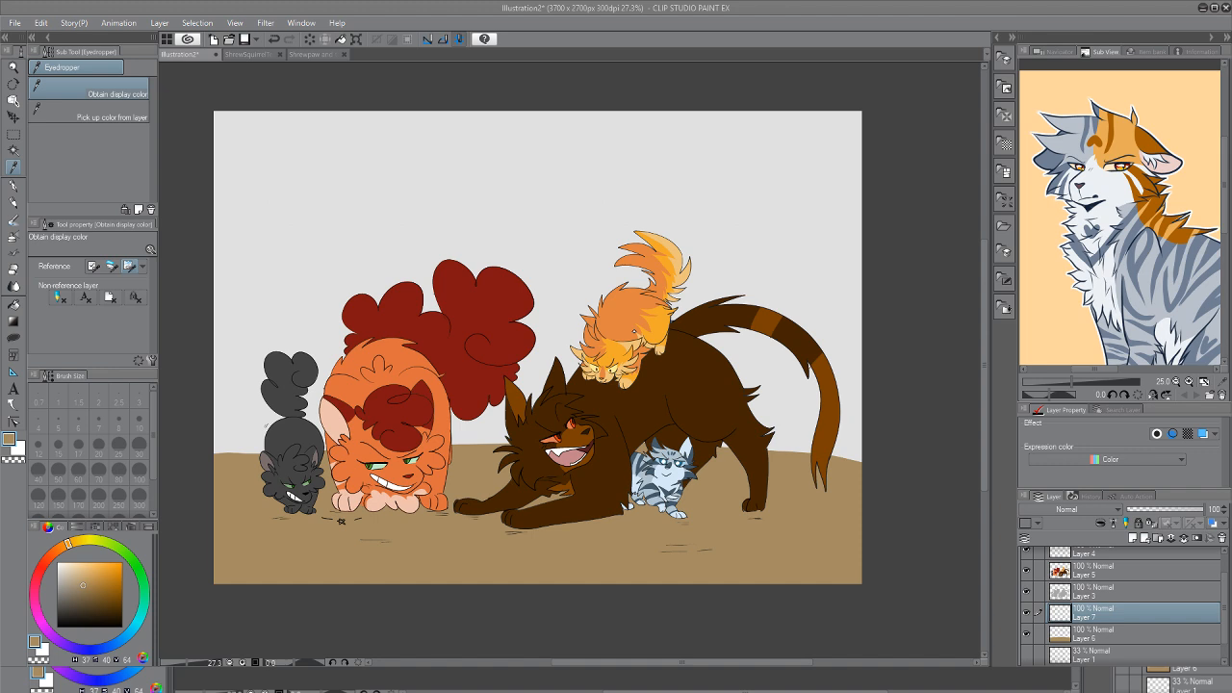
{"action": "left_click", "coordinate": [83, 591]}
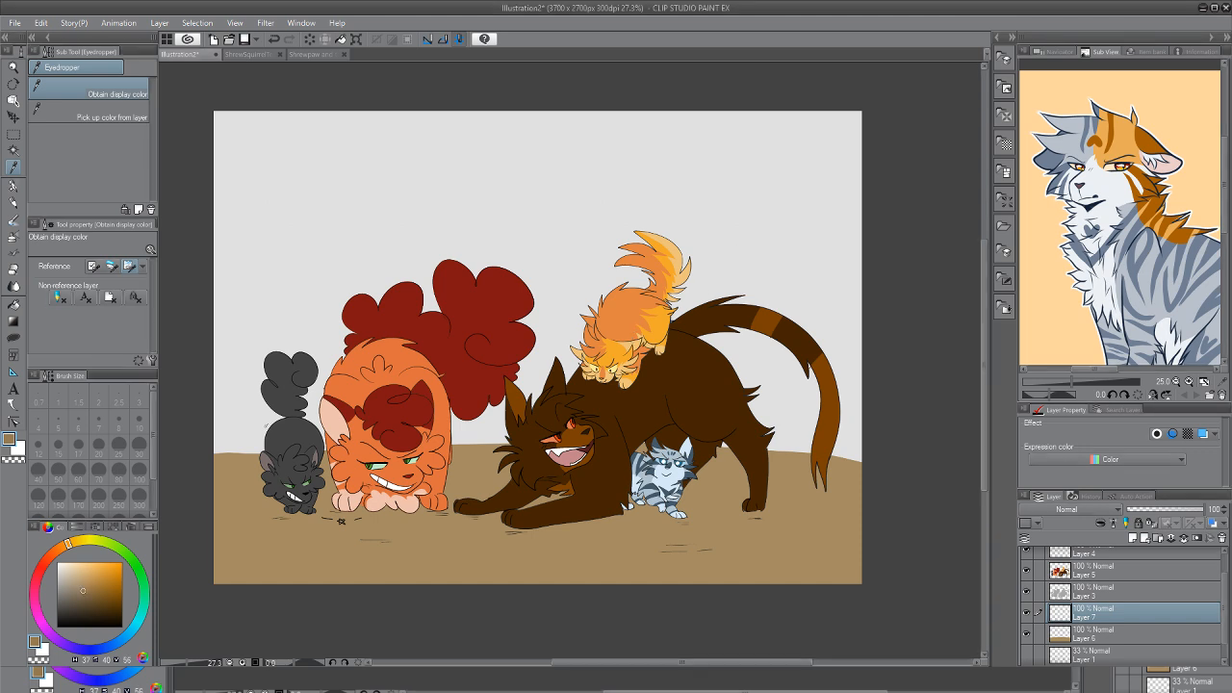
Paint a brown cave wall down the canvas's right edge with a G-pen size of 1352.5 and move its layer beneath the ground layer
{"action": "key", "text": "p"}
{"action": "left_click_drag", "start_coordinate": [96, 268], "coordinate": [103, 267]}
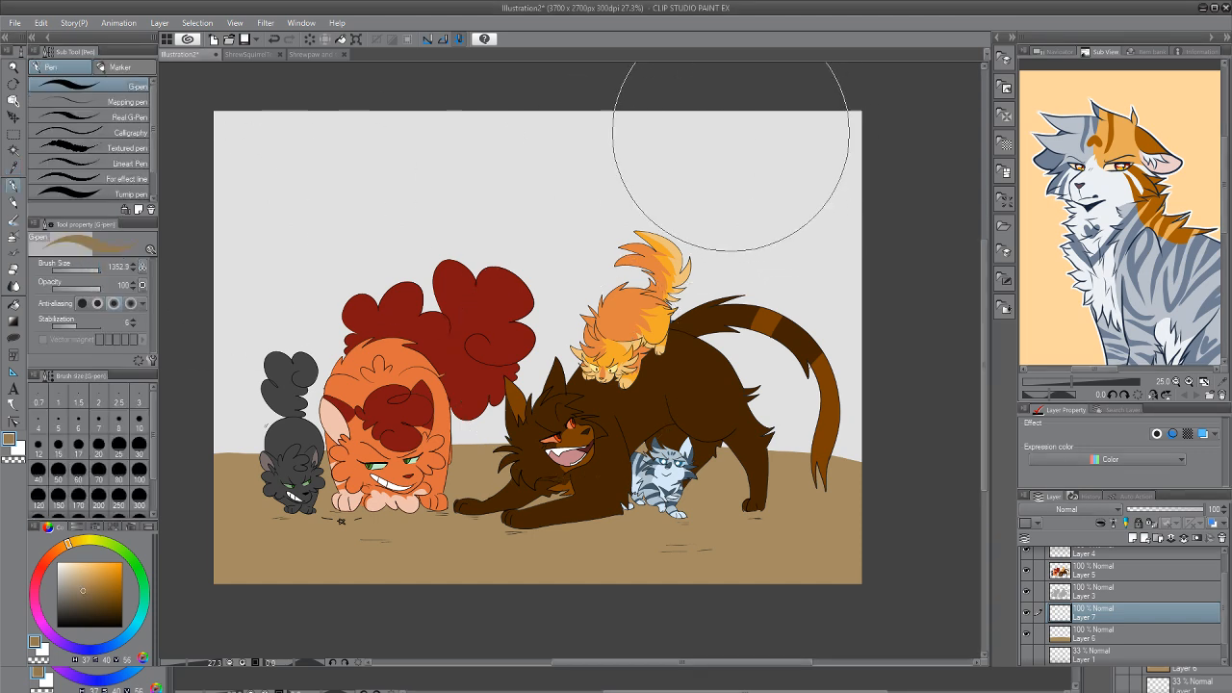
{"action": "mouse_move", "coordinate": [837, 125]}
{"action": "left_mouse_down"}
{"action": "mouse_move", "coordinate": [859, 460]}
{"action": "mouse_move", "coordinate": [904, 472]}
{"action": "left_mouse_up"}
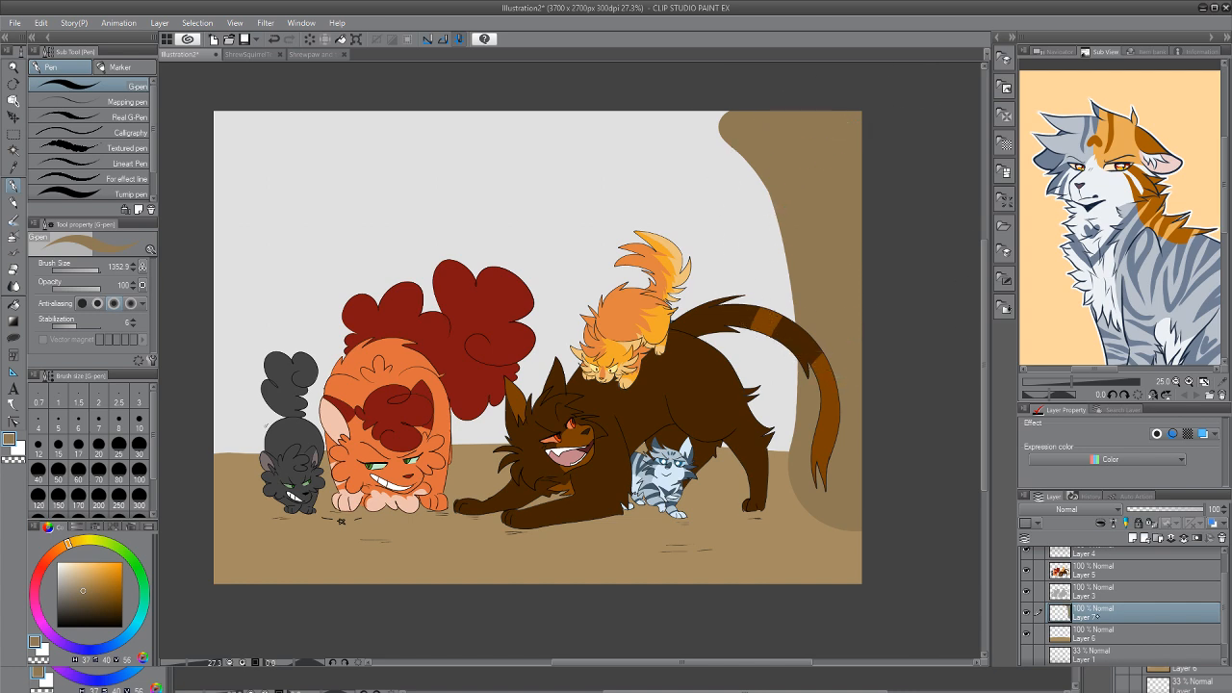
{"action": "left_click_drag", "start_coordinate": [1097, 613], "coordinate": [1101, 645]}
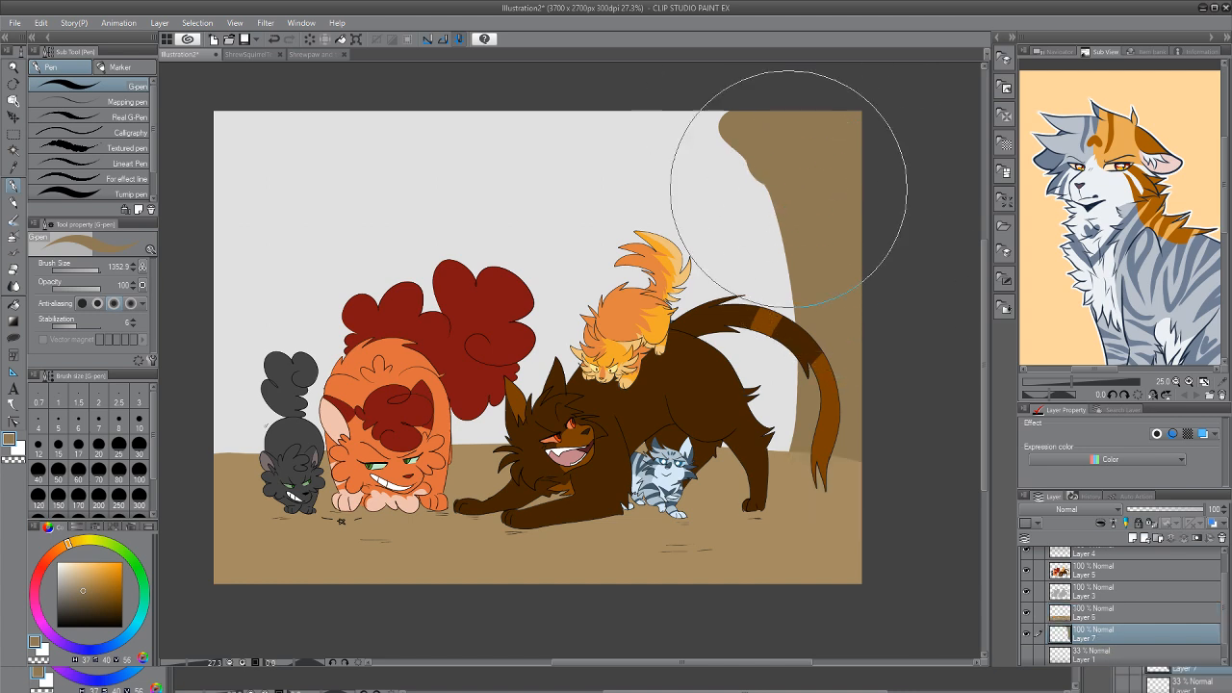
Paint brown cave walls down both canvas sides on Layer 7 and a darker inner arch (H 37, S 40, V 48) on a new layer beneath
{"action": "mouse_move", "coordinate": [803, 164]}
{"action": "left_mouse_down"}
{"action": "mouse_move", "coordinate": [841, 453]}
{"action": "mouse_move", "coordinate": [766, 158]}
{"action": "mouse_move", "coordinate": [738, 130]}
{"action": "mouse_move", "coordinate": [782, 425]}
{"action": "left_mouse_up"}
{"action": "mouse_move", "coordinate": [289, 144]}
{"action": "left_mouse_down"}
{"action": "mouse_move", "coordinate": [214, 413]}
{"action": "mouse_move", "coordinate": [247, 137]}
{"action": "mouse_move", "coordinate": [298, 113]}
{"action": "mouse_move", "coordinate": [253, 269]}
{"action": "mouse_move", "coordinate": [372, 19]}
{"action": "left_mouse_up"}
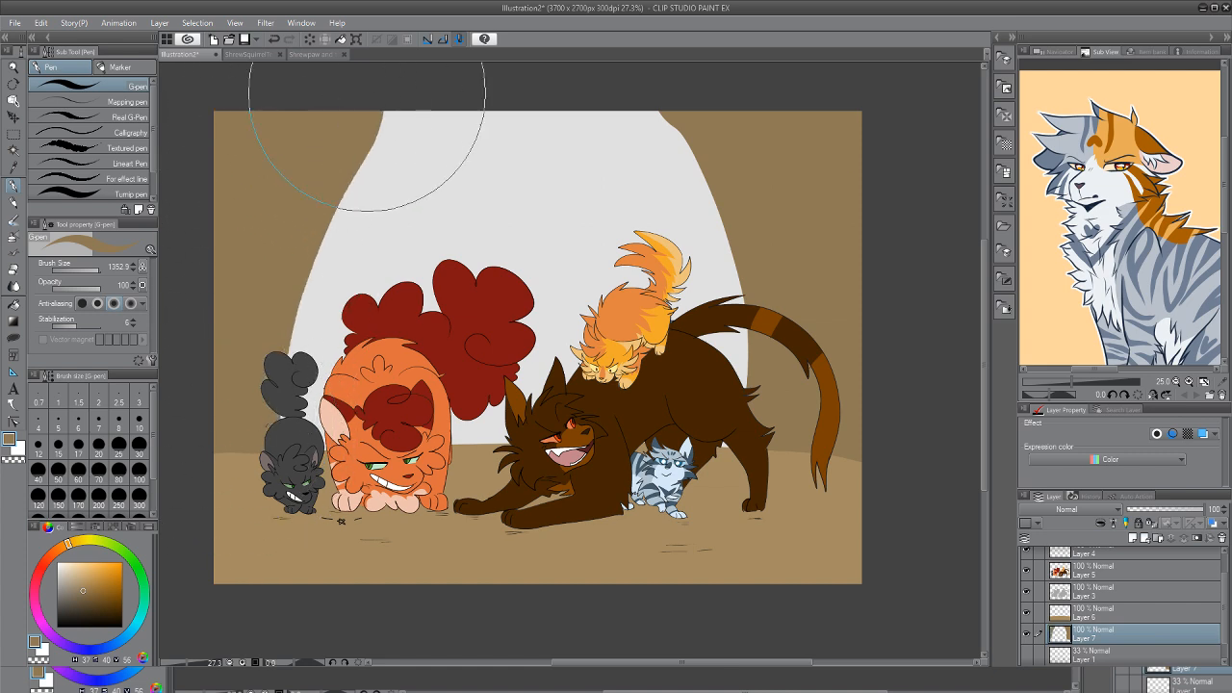
{"action": "left_click", "coordinate": [1106, 654]}
{"action": "left_click", "coordinate": [1131, 538]}
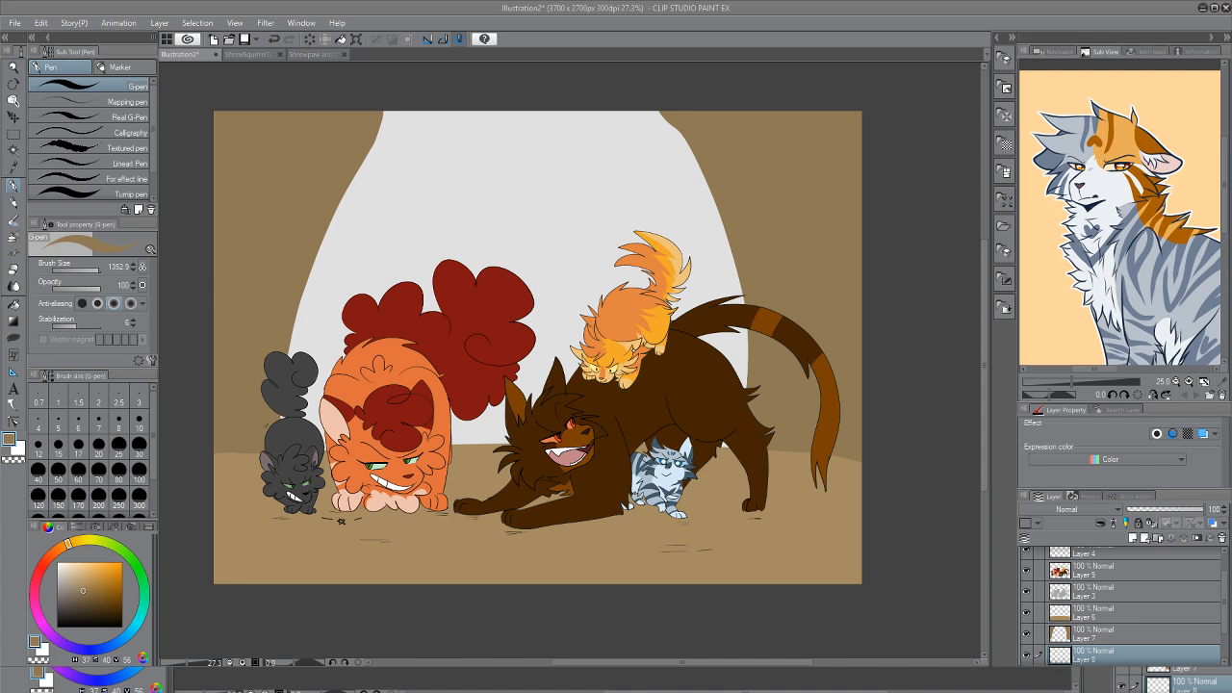
{"action": "mouse_move", "coordinate": [424, 124]}
{"action": "left_mouse_down"}
{"action": "mouse_move", "coordinate": [321, 342]}
{"action": "mouse_move", "coordinate": [338, 248]}
{"action": "mouse_move", "coordinate": [421, 111]}
{"action": "mouse_move", "coordinate": [322, 429]}
{"action": "mouse_move", "coordinate": [390, 179]}
{"action": "mouse_move", "coordinate": [394, 199]}
{"action": "mouse_move", "coordinate": [467, 279]}
{"action": "mouse_move", "coordinate": [569, 119]}
{"action": "mouse_move", "coordinate": [529, 116]}
{"action": "mouse_move", "coordinate": [729, 247]}
{"action": "mouse_move", "coordinate": [769, 434]}
{"action": "mouse_move", "coordinate": [614, 118]}
{"action": "mouse_move", "coordinate": [549, 106]}
{"action": "mouse_move", "coordinate": [713, 318]}
{"action": "left_mouse_up"}
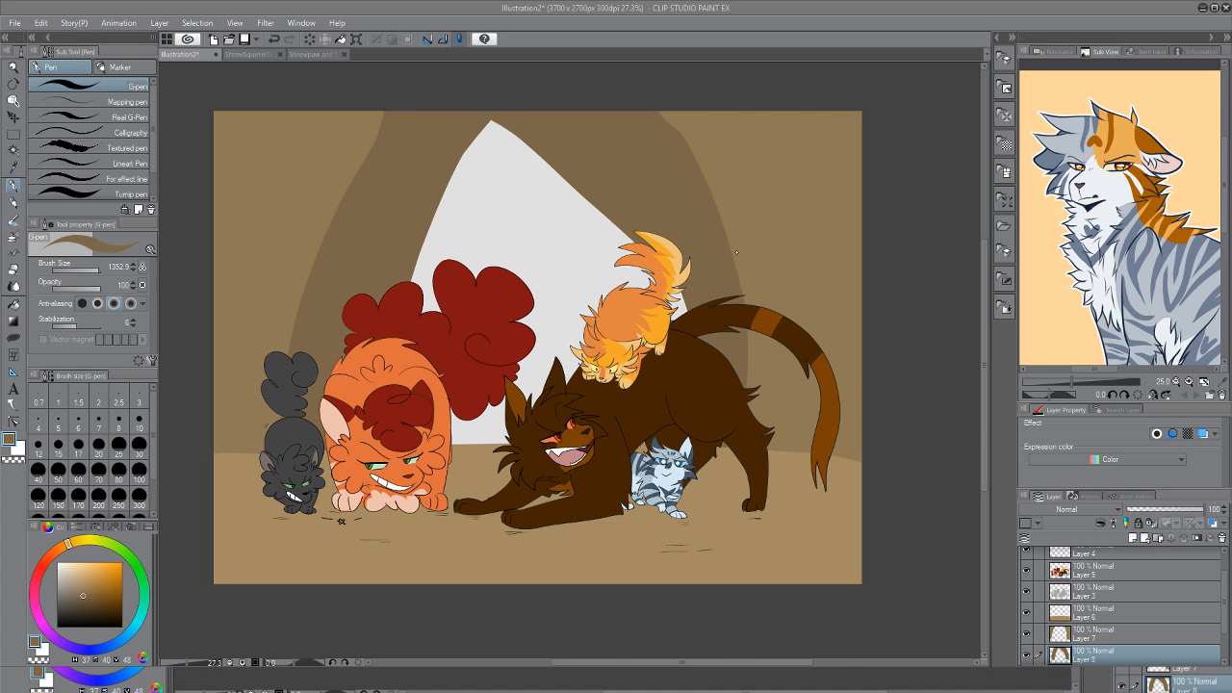
Paint a third, darkest cave arch (H 37, S 40, V 42) on a new layer placed beneath Layer 8, leaving a narrow pointed opening
{"action": "left_click", "coordinate": [83, 600]}
{"action": "left_click", "coordinate": [1133, 537]}
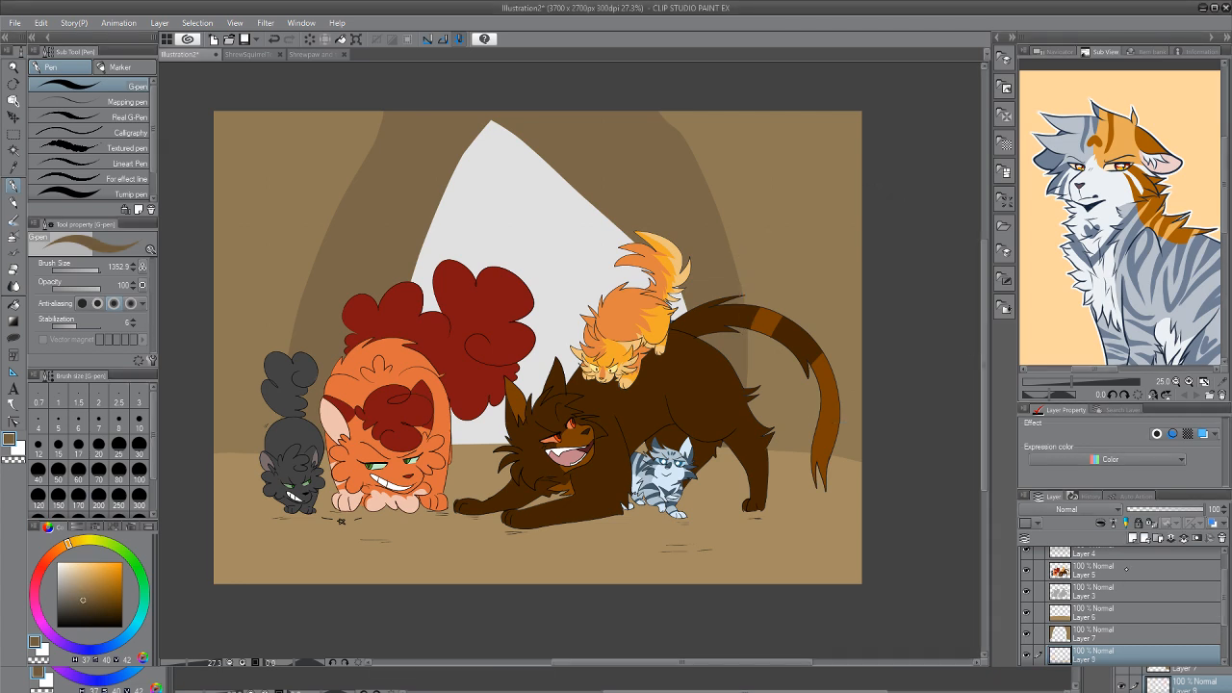
{"action": "left_click_drag", "start_coordinate": [1201, 678], "coordinate": [1109, 613]}
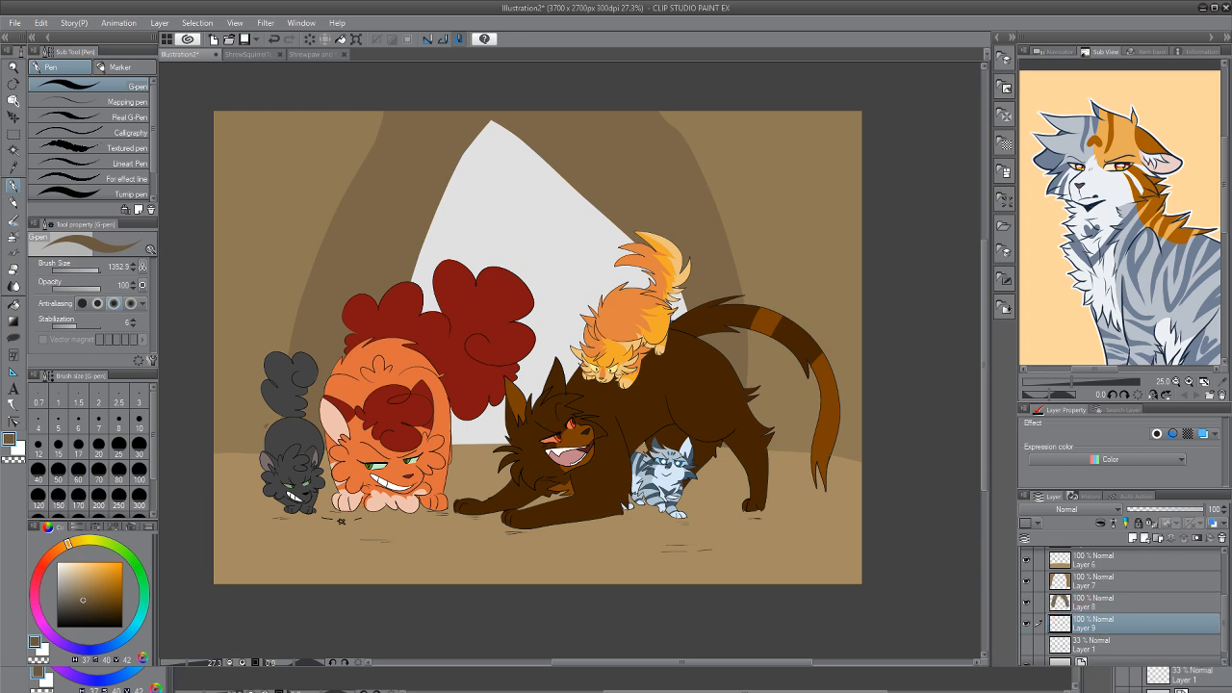
{"action": "mouse_move", "coordinate": [501, 144]}
{"action": "left_mouse_down"}
{"action": "mouse_move", "coordinate": [467, 109]}
{"action": "mouse_move", "coordinate": [449, 283]}
{"action": "mouse_move", "coordinate": [482, 137]}
{"action": "mouse_move", "coordinate": [654, 297]}
{"action": "left_mouse_up"}
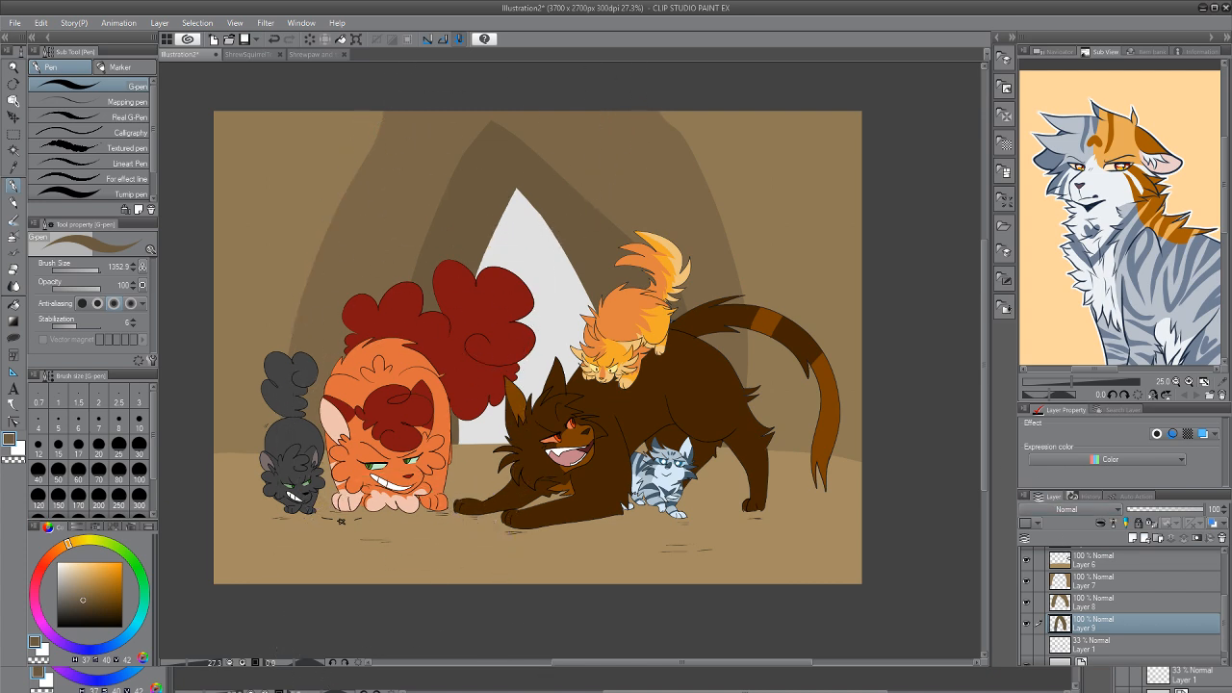
Check the walls behind the ground, then merge the ground layer and the three cave wall layers into one layer
{"action": "left_click", "coordinate": [1089, 584]}
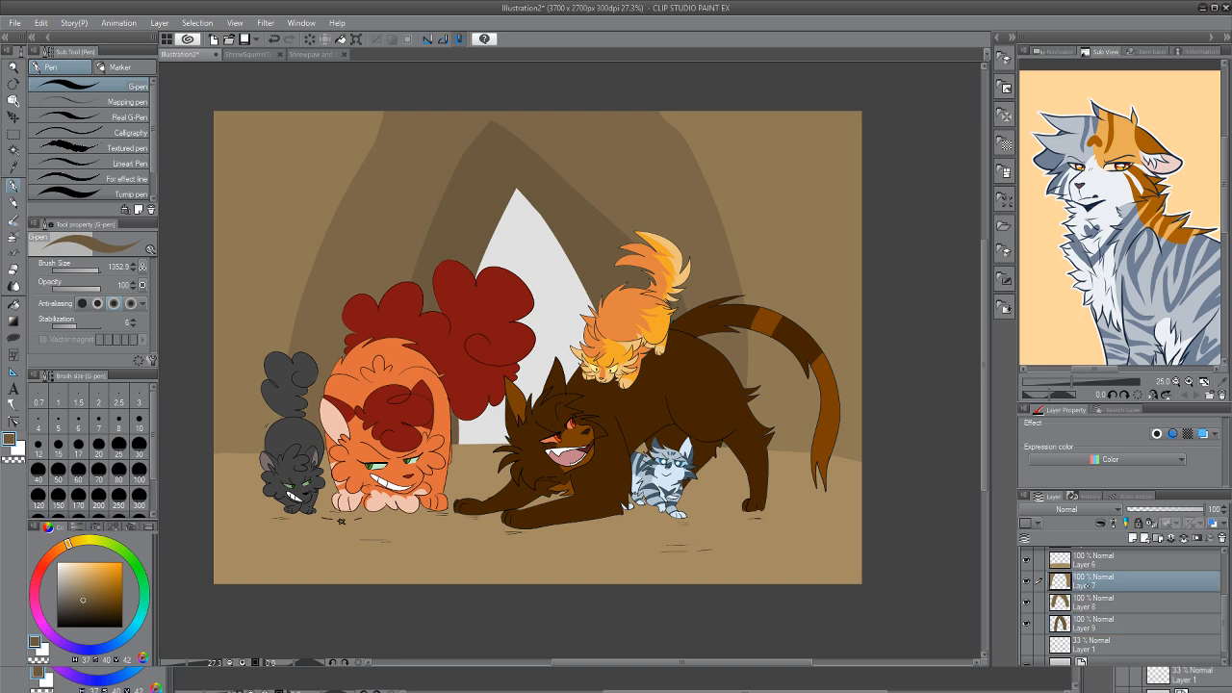
{"action": "left_click", "coordinate": [1025, 559]}
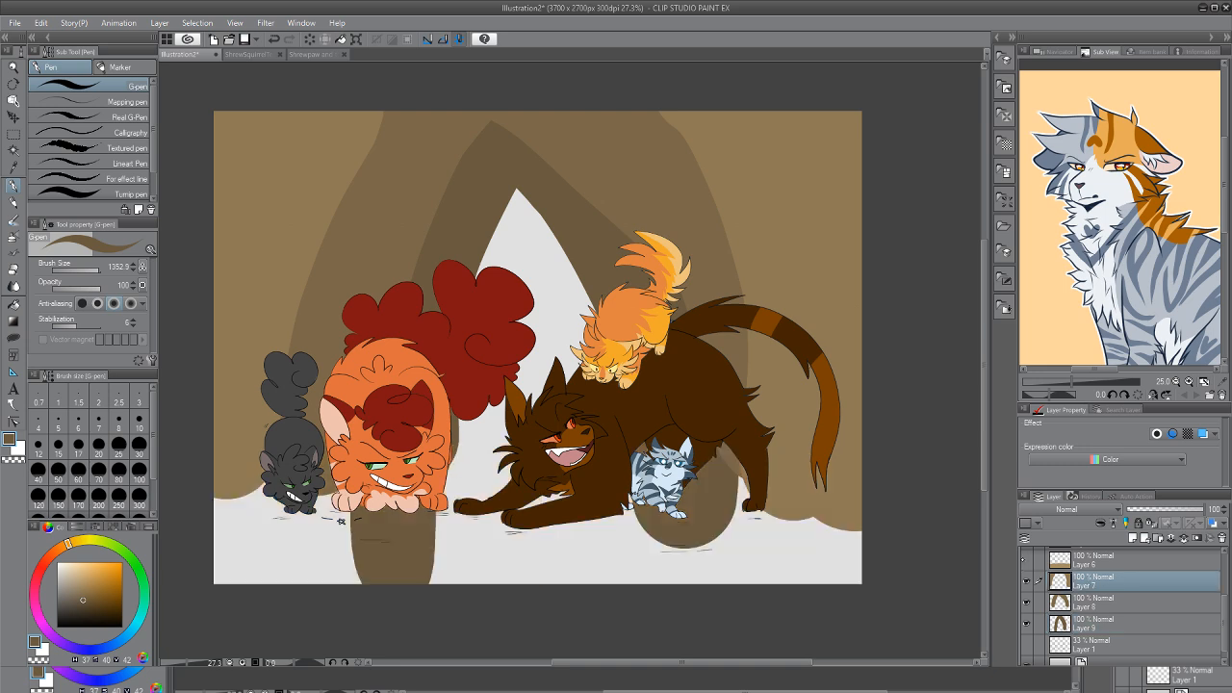
{"action": "left_click", "coordinate": [1024, 560]}
{"action": "left_click", "coordinate": [1132, 564]}
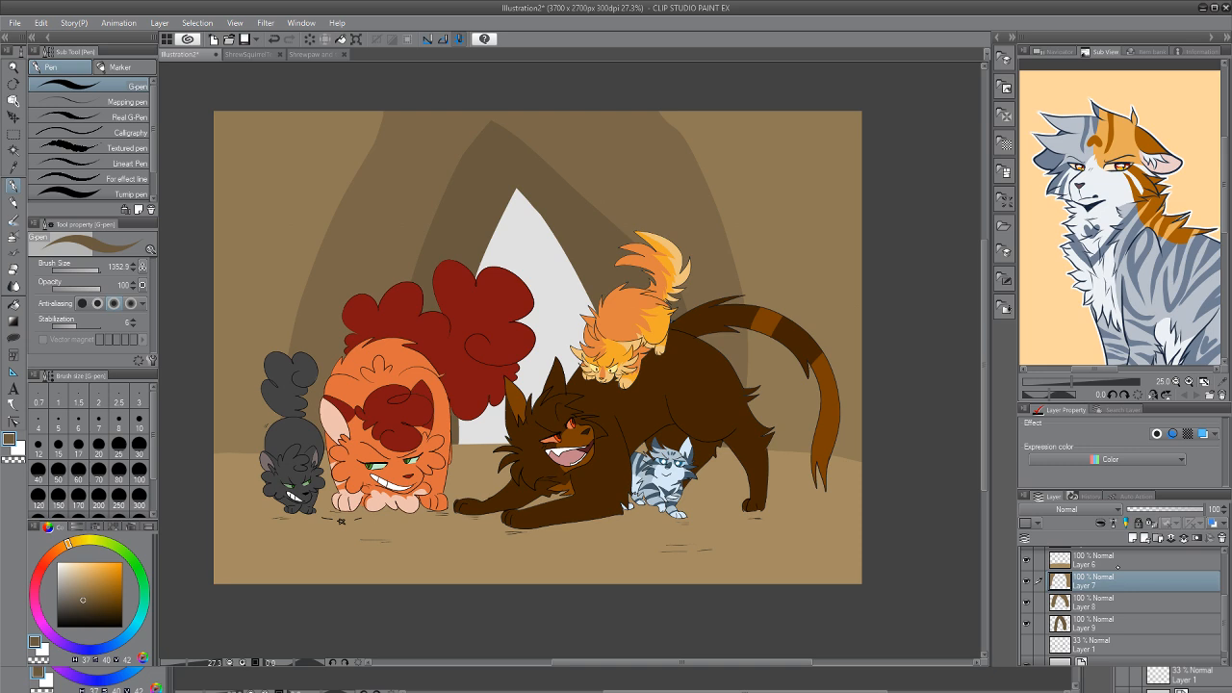
{"action": "left_click", "coordinate": [1183, 537]}
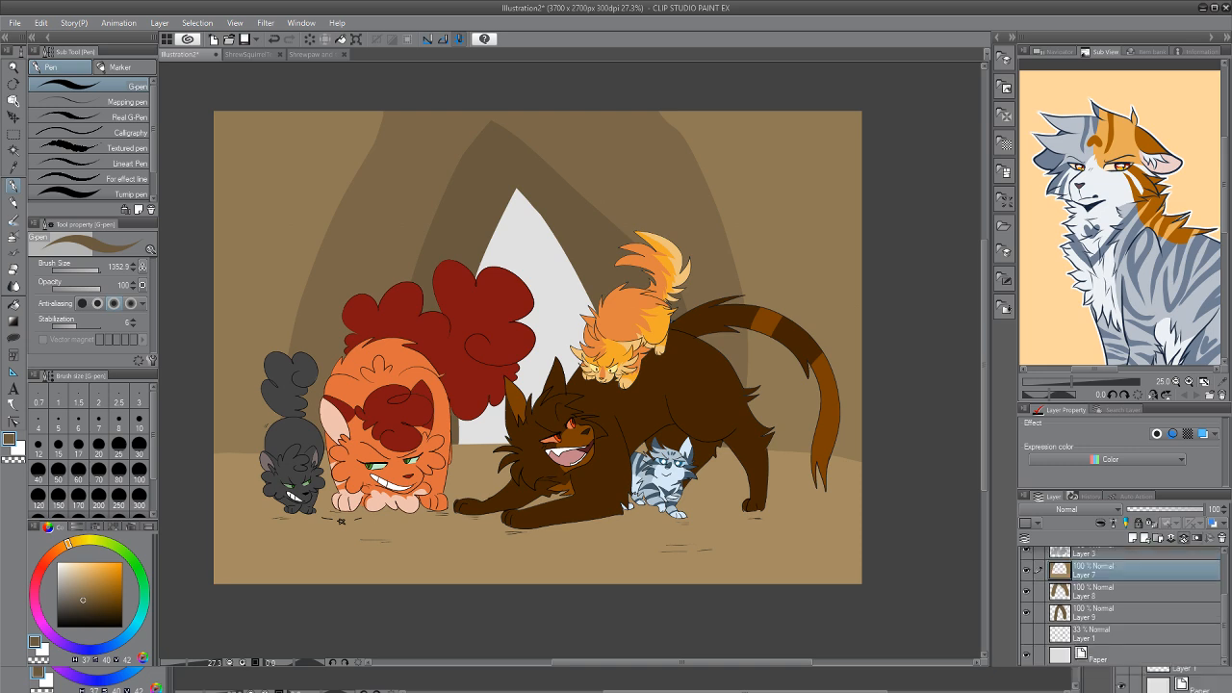
{"action": "left_click", "coordinate": [1183, 537]}
{"action": "left_click", "coordinate": [1184, 537]}
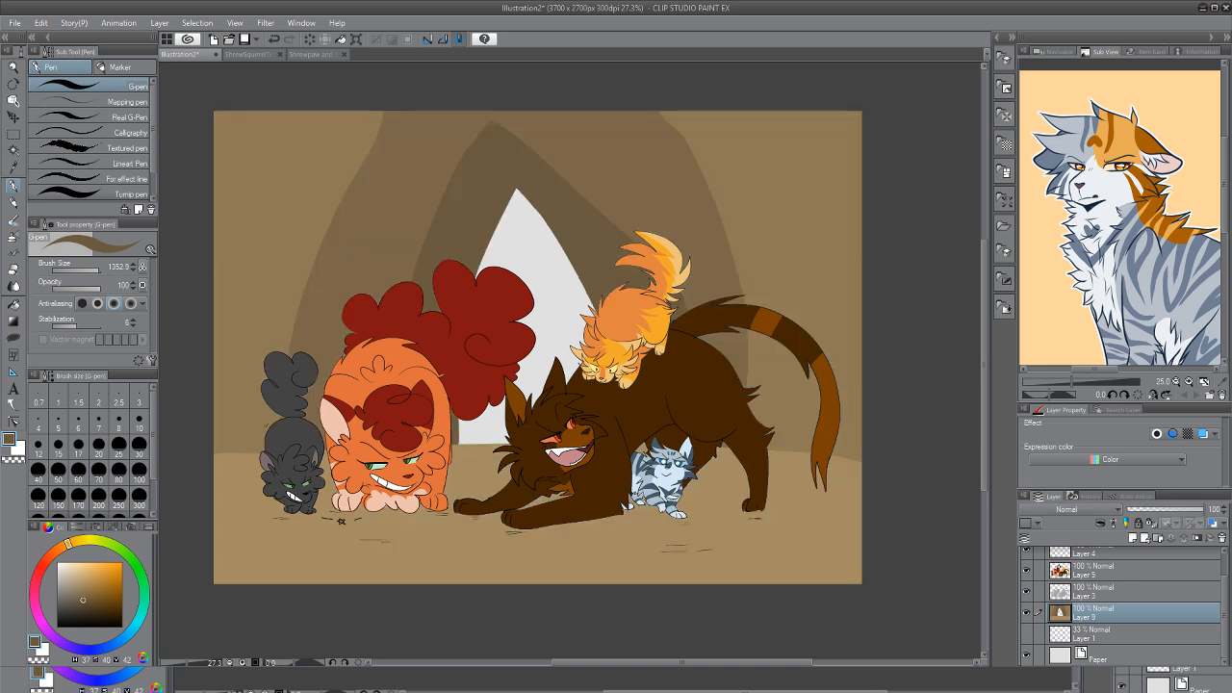
Roughen the left outer cave wall's inner edge with its own sampled brown, using a 52.1 G-pen
{"action": "key", "text": "i"}
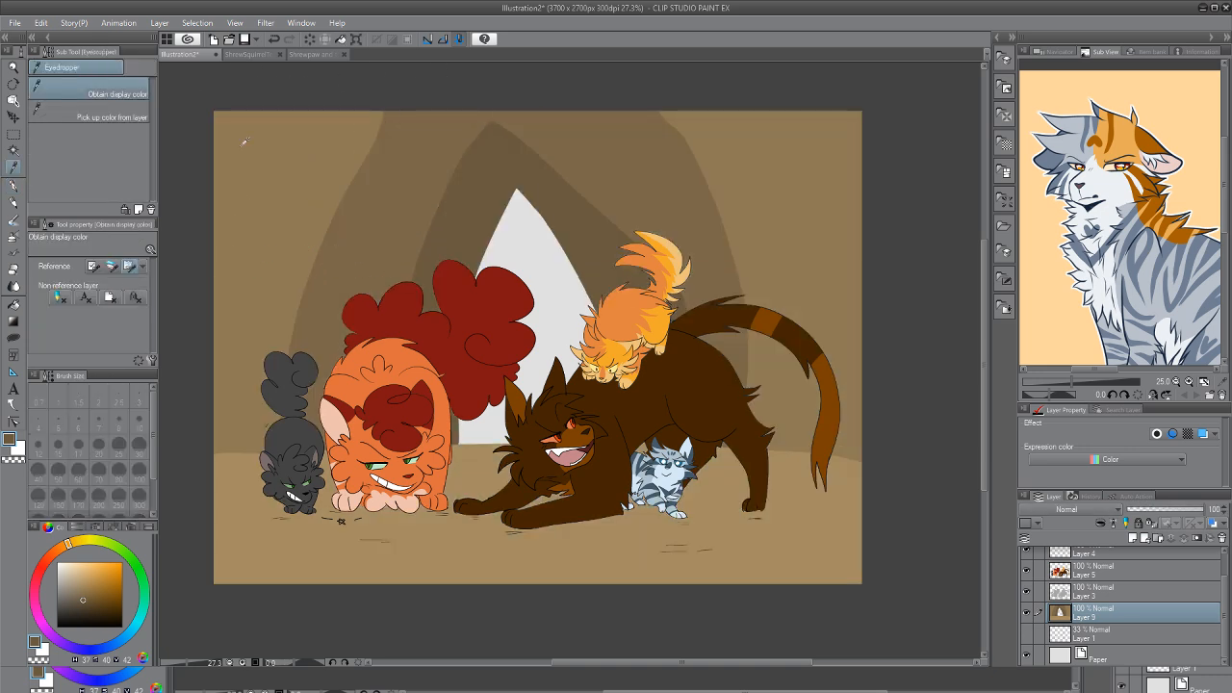
{"action": "left_click", "coordinate": [320, 143]}
{"action": "left_click", "coordinate": [12, 184]}
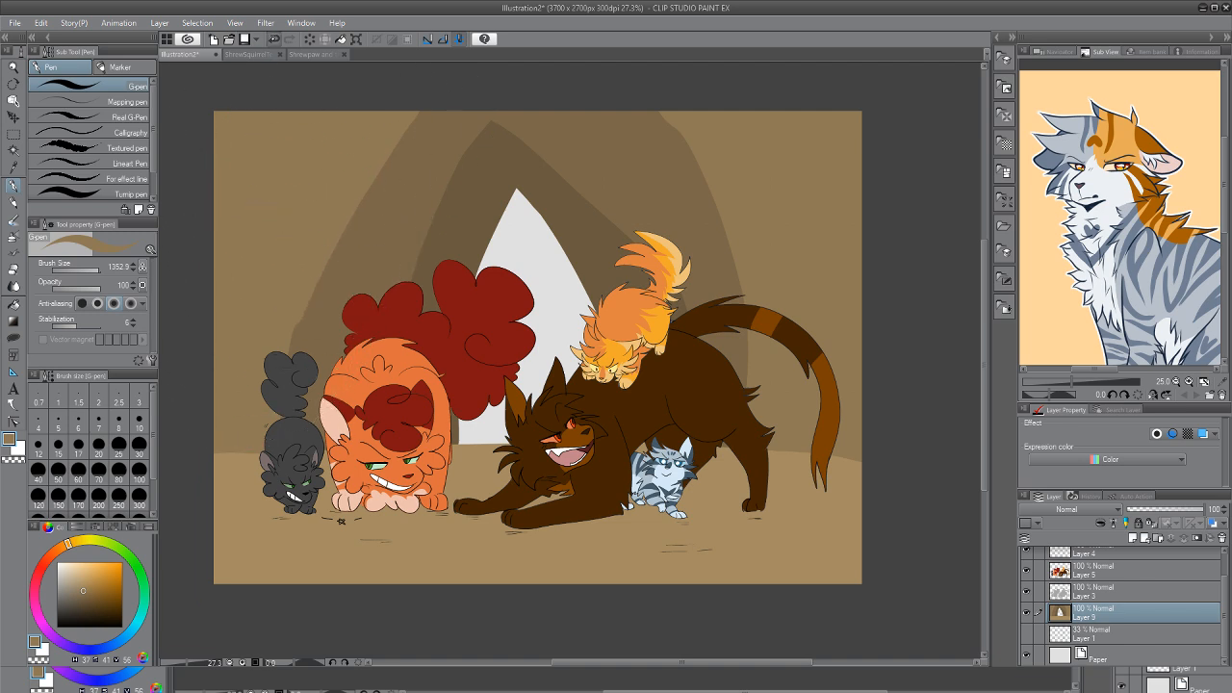
{"action": "left_click", "coordinate": [273, 38]}
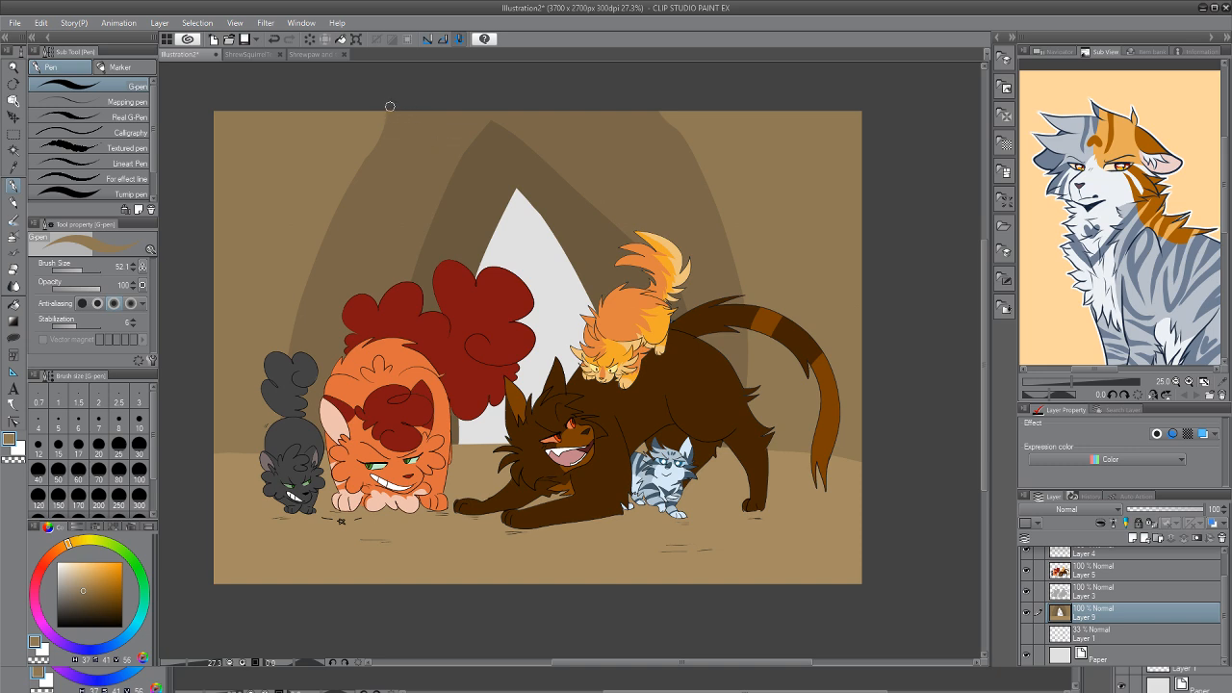
{"action": "mouse_move", "coordinate": [390, 106]}
{"action": "left_mouse_down"}
{"action": "mouse_move", "coordinate": [367, 165]}
{"action": "mouse_move", "coordinate": [390, 110]}
{"action": "left_mouse_up"}
{"action": "mouse_move", "coordinate": [398, 114]}
{"action": "left_mouse_down"}
{"action": "mouse_move", "coordinate": [336, 190]}
{"action": "mouse_move", "coordinate": [325, 289]}
{"action": "mouse_move", "coordinate": [296, 327]}
{"action": "left_mouse_up"}
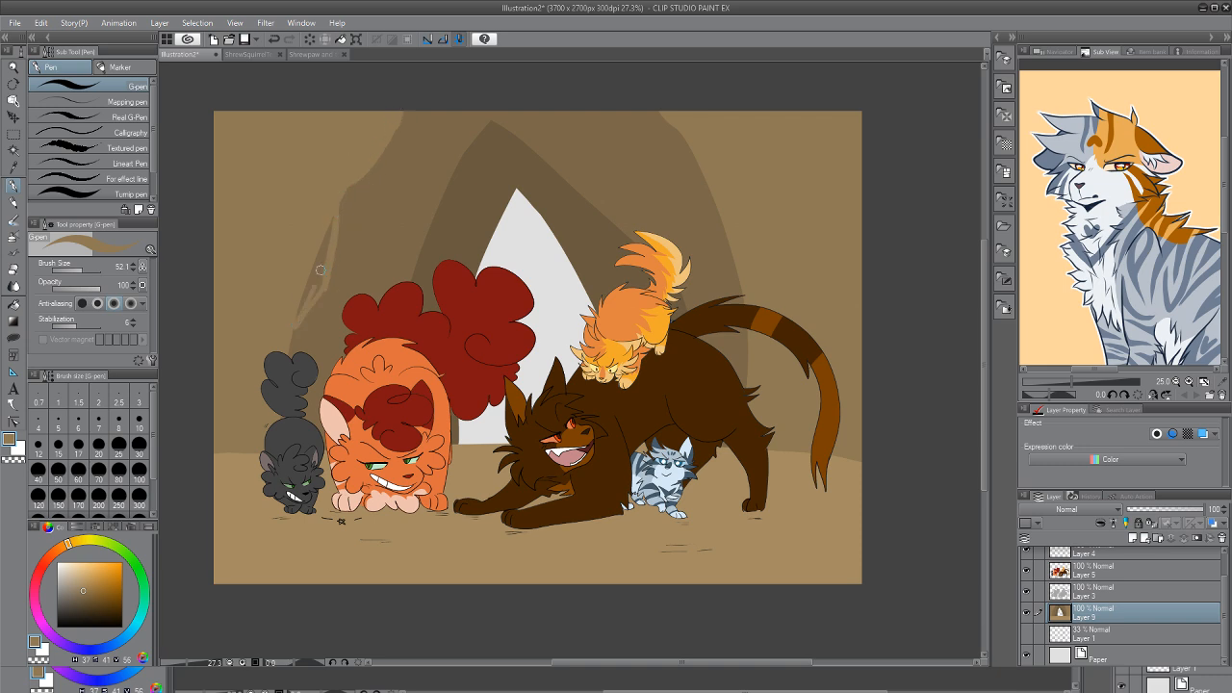
{"action": "left_click_drag", "start_coordinate": [327, 222], "coordinate": [292, 327]}
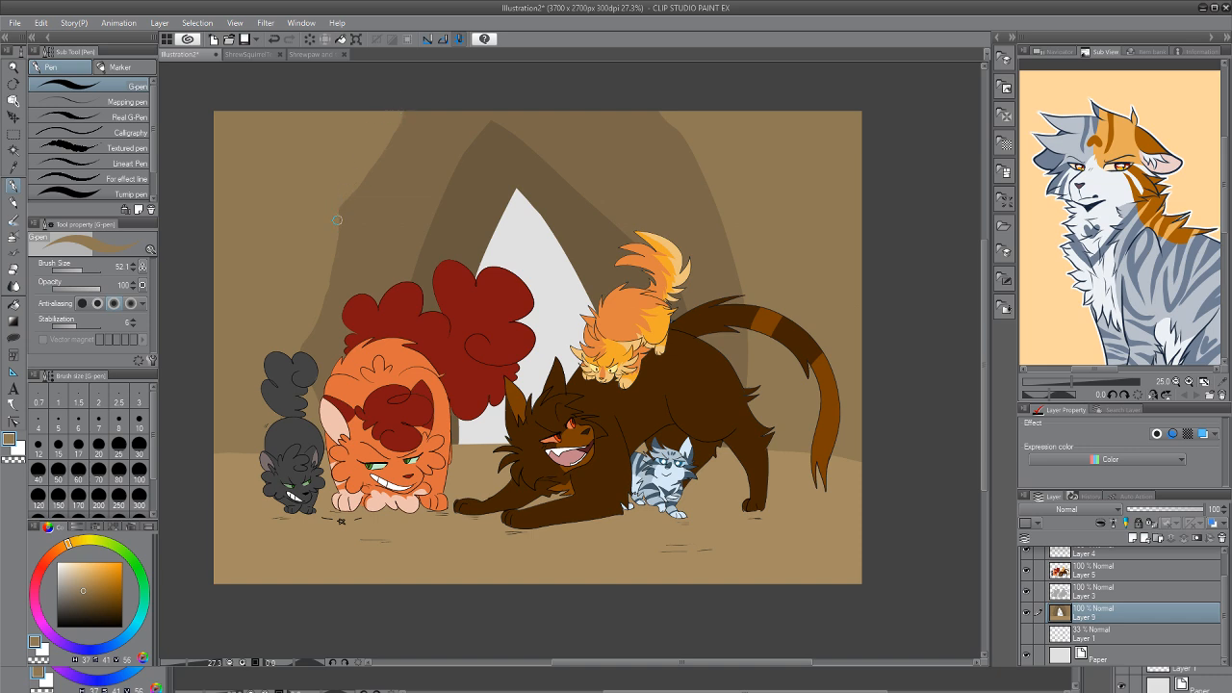
Reshape the right outer cave wall's inner edge into an uneven rock contour, from the canvas top down behind the brown cat
{"action": "mouse_move", "coordinate": [652, 113]}
{"action": "left_mouse_down"}
{"action": "mouse_move", "coordinate": [681, 166]}
{"action": "mouse_move", "coordinate": [651, 121]}
{"action": "mouse_move", "coordinate": [695, 166]}
{"action": "left_mouse_up"}
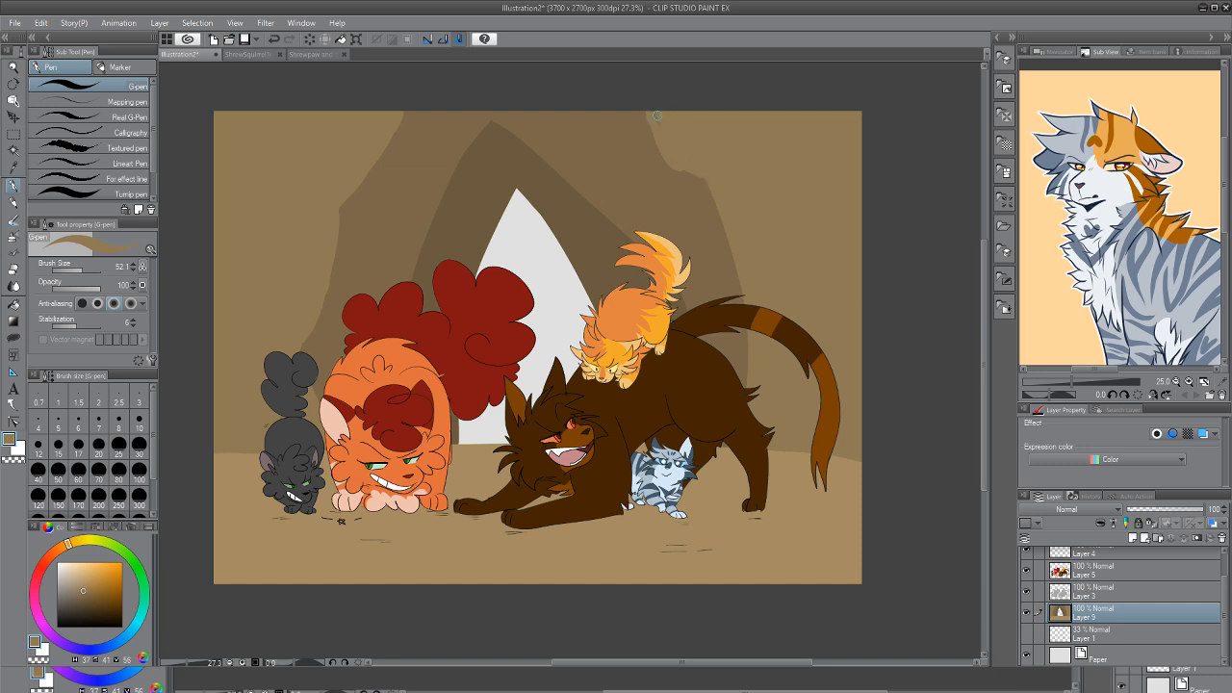
{"action": "left_click_drag", "start_coordinate": [645, 114], "coordinate": [701, 175]}
{"action": "left_click_drag", "start_coordinate": [647, 110], "coordinate": [662, 160]}
{"action": "mouse_move", "coordinate": [641, 104]}
{"action": "left_mouse_down"}
{"action": "mouse_move", "coordinate": [702, 180]}
{"action": "mouse_move", "coordinate": [664, 146]}
{"action": "mouse_move", "coordinate": [646, 87]}
{"action": "mouse_move", "coordinate": [728, 198]}
{"action": "mouse_move", "coordinate": [704, 182]}
{"action": "mouse_move", "coordinate": [719, 241]}
{"action": "mouse_move", "coordinate": [751, 281]}
{"action": "mouse_move", "coordinate": [715, 198]}
{"action": "left_mouse_up"}
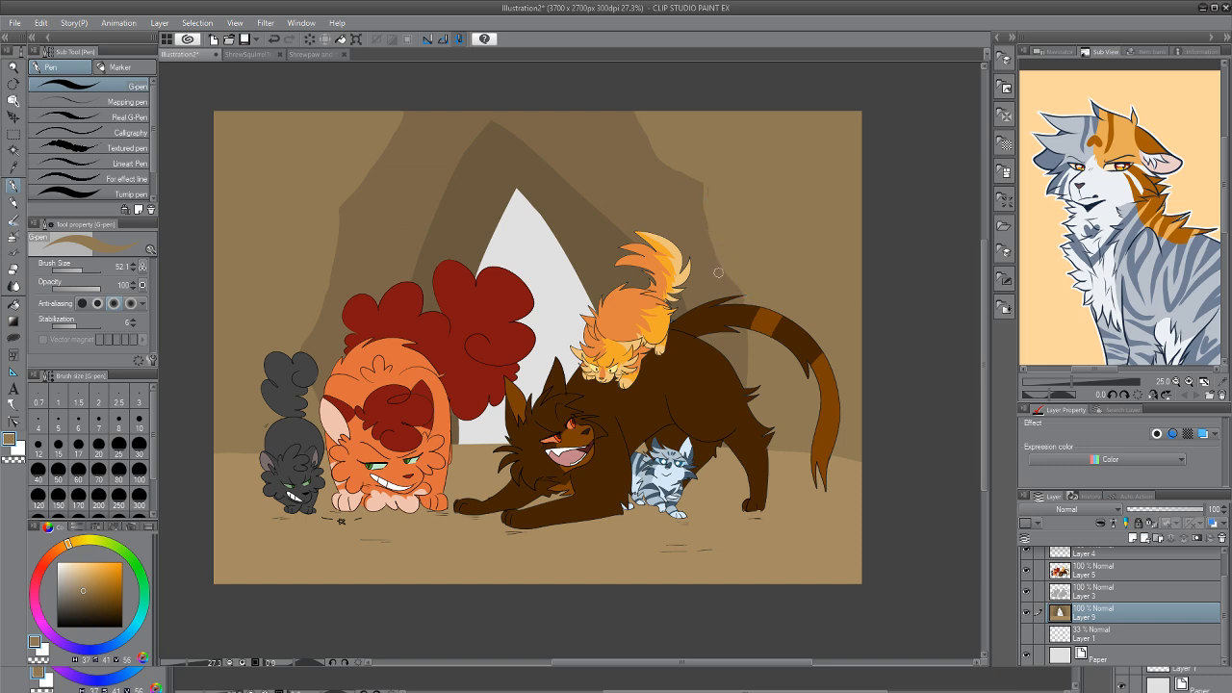
{"action": "mouse_move", "coordinate": [739, 329]}
{"action": "left_mouse_down"}
{"action": "mouse_move", "coordinate": [732, 364]}
{"action": "mouse_move", "coordinate": [735, 329]}
{"action": "left_mouse_up"}
{"action": "mouse_move", "coordinate": [731, 395]}
{"action": "left_mouse_down"}
{"action": "mouse_move", "coordinate": [730, 414]}
{"action": "mouse_move", "coordinate": [741, 323]}
{"action": "mouse_move", "coordinate": [736, 429]}
{"action": "left_mouse_up"}
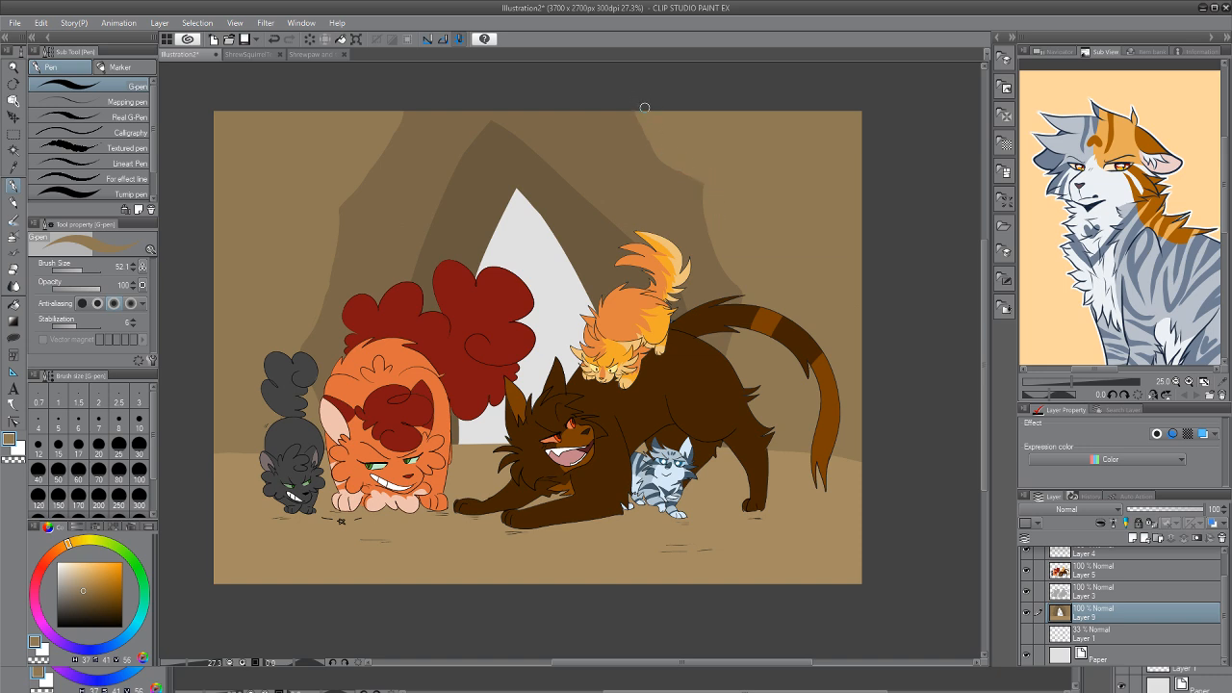
Sample the middle cave wall's brown and paint a jagged rock contour over both sides of the darkest arch
{"action": "key", "text": "i"}
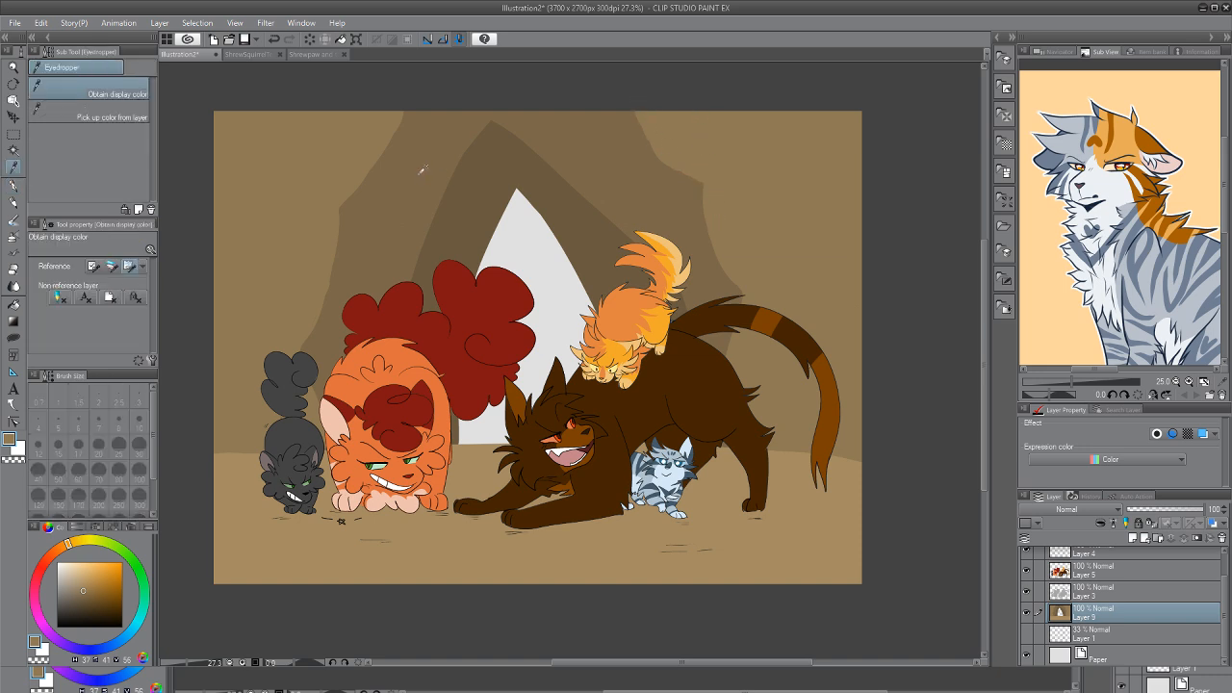
{"action": "key", "text": "p"}
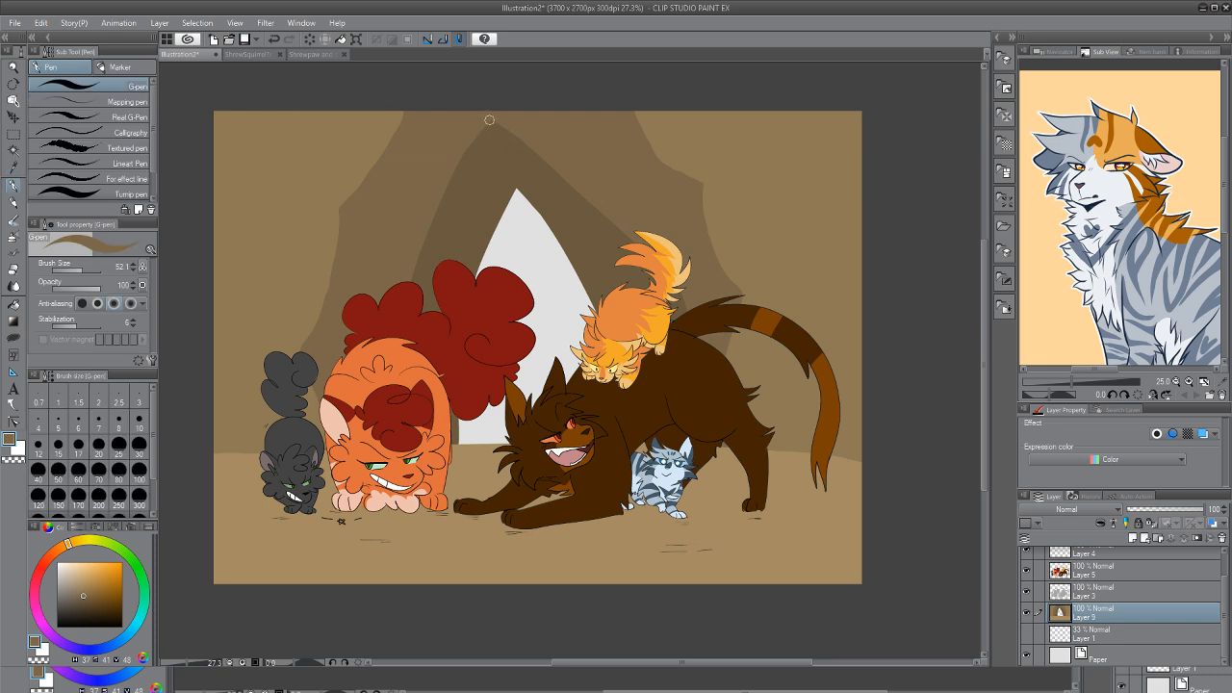
{"action": "left_click_drag", "start_coordinate": [487, 121], "coordinate": [448, 186]}
{"action": "left_click_drag", "start_coordinate": [438, 204], "coordinate": [501, 118]}
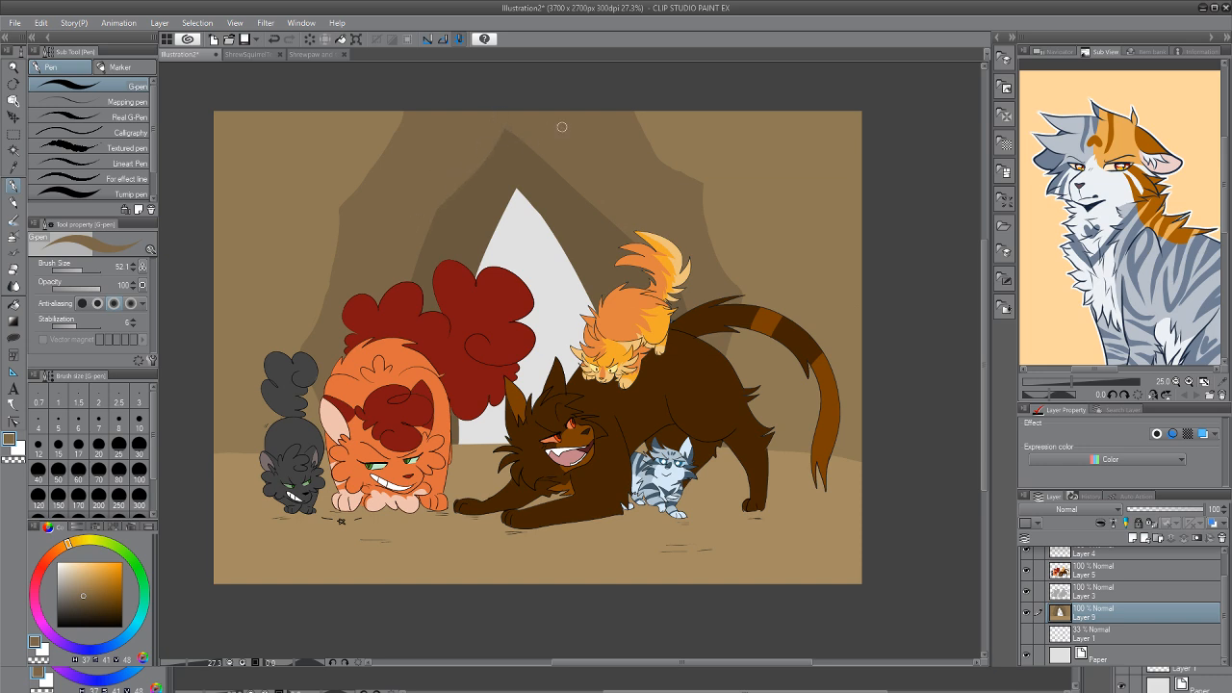
{"action": "mouse_move", "coordinate": [575, 196]}
{"action": "left_mouse_down"}
{"action": "mouse_move", "coordinate": [635, 232]}
{"action": "mouse_move", "coordinate": [562, 185]}
{"action": "mouse_move", "coordinate": [582, 205]}
{"action": "mouse_move", "coordinate": [561, 177]}
{"action": "mouse_move", "coordinate": [589, 229]}
{"action": "mouse_move", "coordinate": [576, 190]}
{"action": "mouse_move", "coordinate": [598, 207]}
{"action": "mouse_move", "coordinate": [607, 225]}
{"action": "mouse_move", "coordinate": [562, 168]}
{"action": "mouse_move", "coordinate": [577, 210]}
{"action": "mouse_move", "coordinate": [553, 167]}
{"action": "mouse_move", "coordinate": [565, 199]}
{"action": "left_mouse_up"}
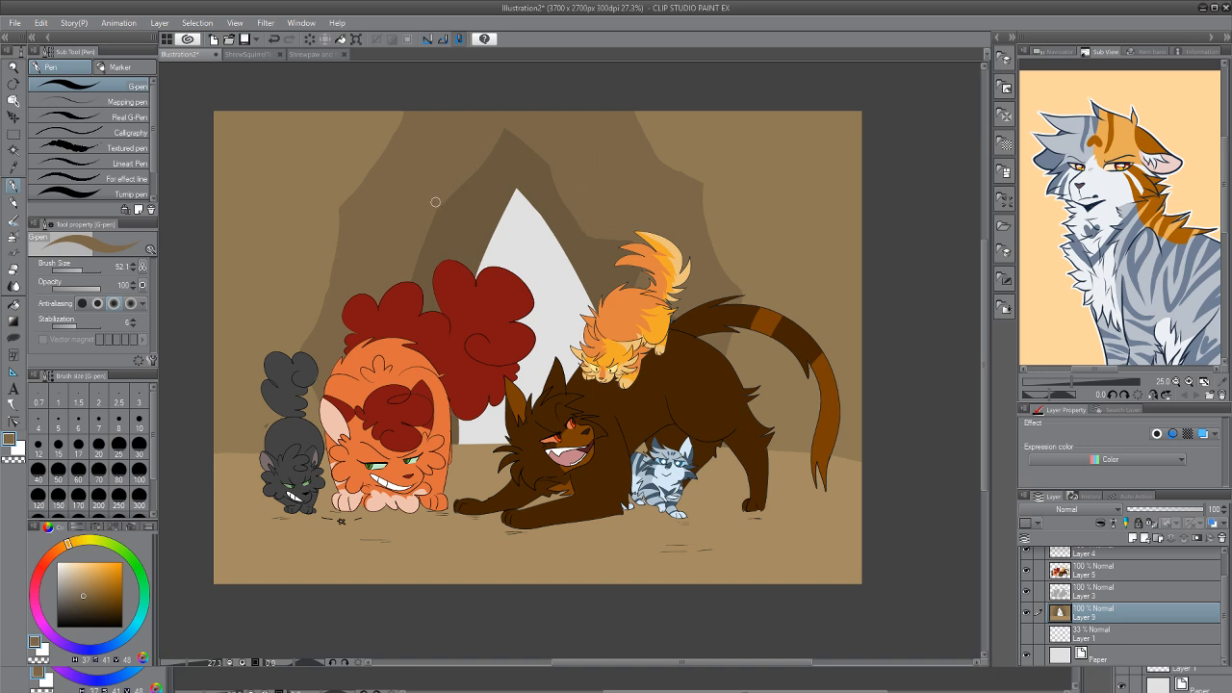
{"action": "left_click_drag", "start_coordinate": [434, 205], "coordinate": [471, 182]}
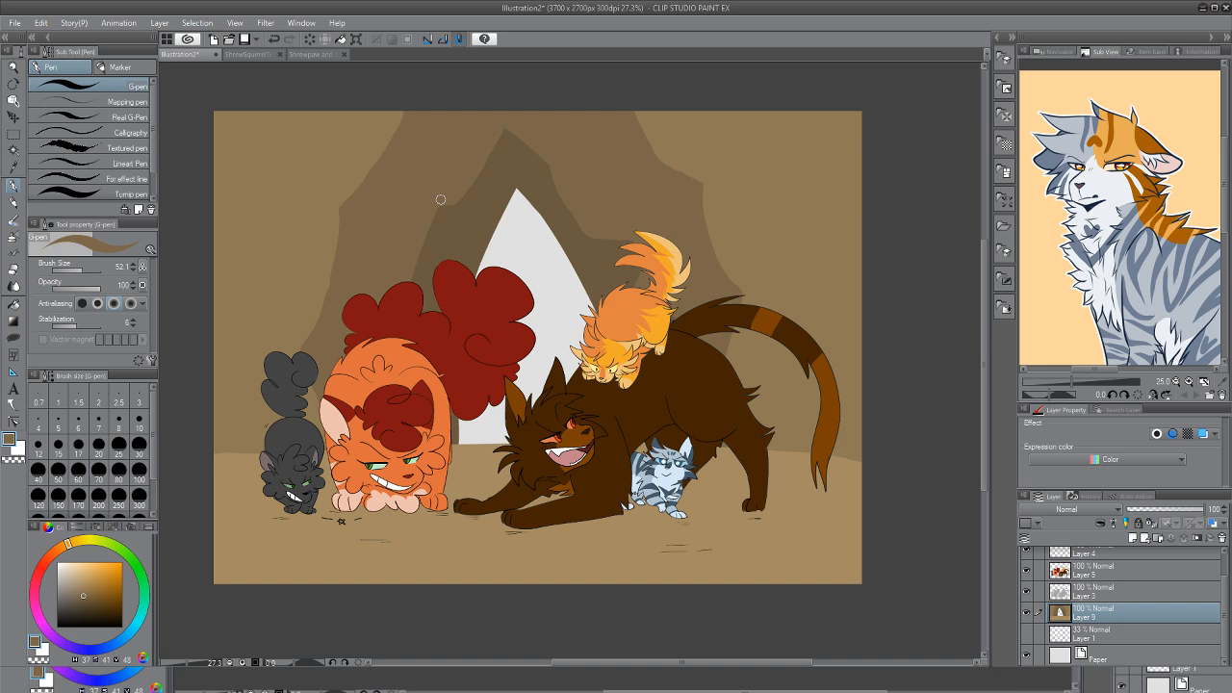
{"action": "mouse_move", "coordinate": [445, 214]}
{"action": "left_mouse_down"}
{"action": "mouse_move", "coordinate": [444, 252]}
{"action": "mouse_move", "coordinate": [412, 281]}
{"action": "mouse_move", "coordinate": [426, 247]}
{"action": "mouse_move", "coordinate": [413, 260]}
{"action": "mouse_move", "coordinate": [467, 232]}
{"action": "left_mouse_up"}
Sample the darkest cave brown and break up the right edge and tip of the light opening with jagged rock shapes
{"action": "key", "text": "i"}
{"action": "left_click", "coordinate": [588, 251]}
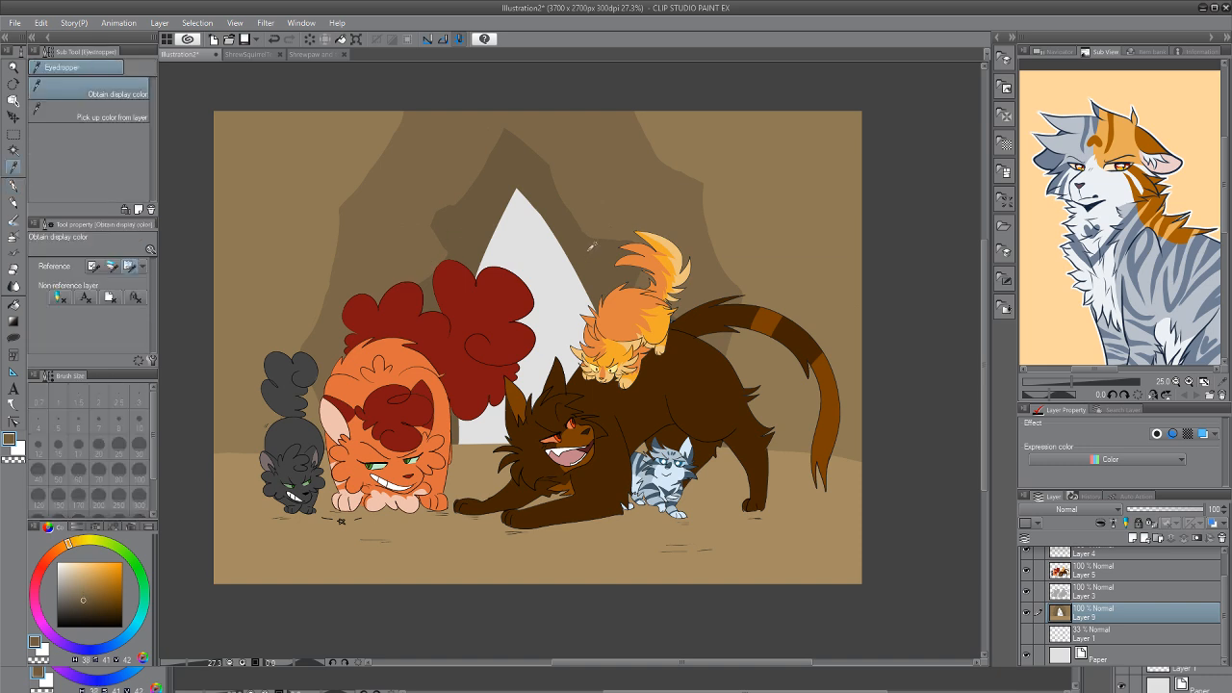
{"action": "key", "text": "p"}
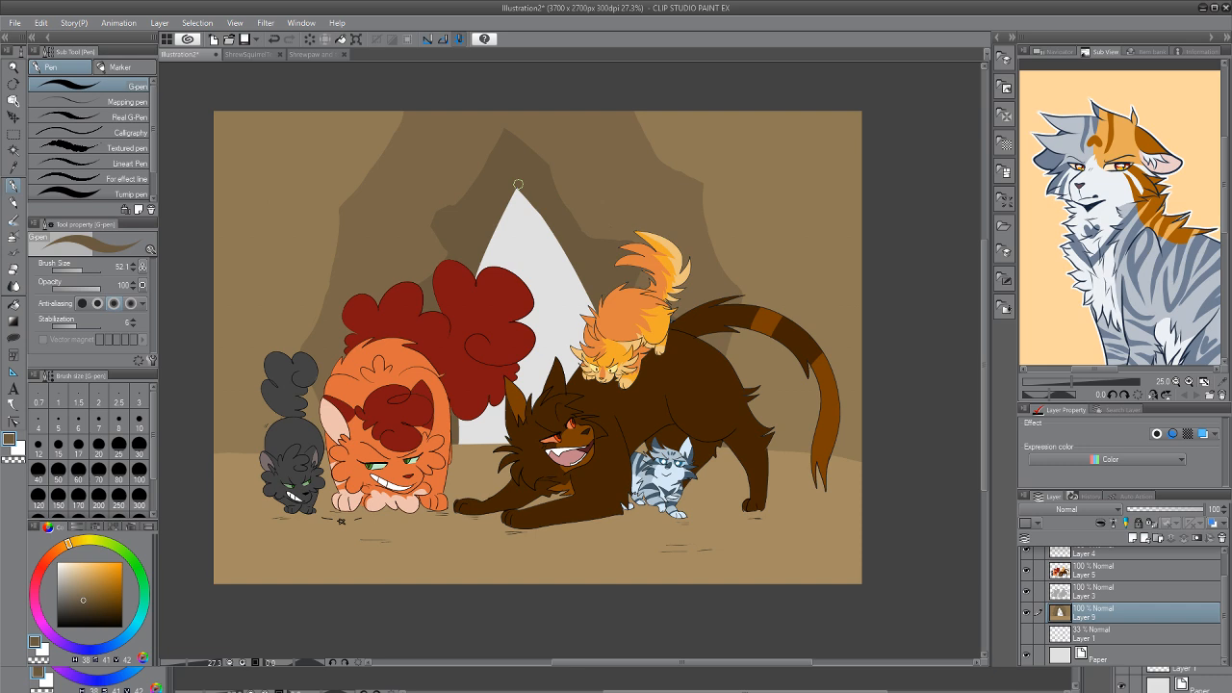
{"action": "mouse_move", "coordinate": [518, 187]}
{"action": "left_mouse_down"}
{"action": "mouse_move", "coordinate": [550, 233]}
{"action": "mouse_move", "coordinate": [520, 189]}
{"action": "mouse_move", "coordinate": [526, 218]}
{"action": "mouse_move", "coordinate": [555, 236]}
{"action": "mouse_move", "coordinate": [520, 217]}
{"action": "left_mouse_up"}
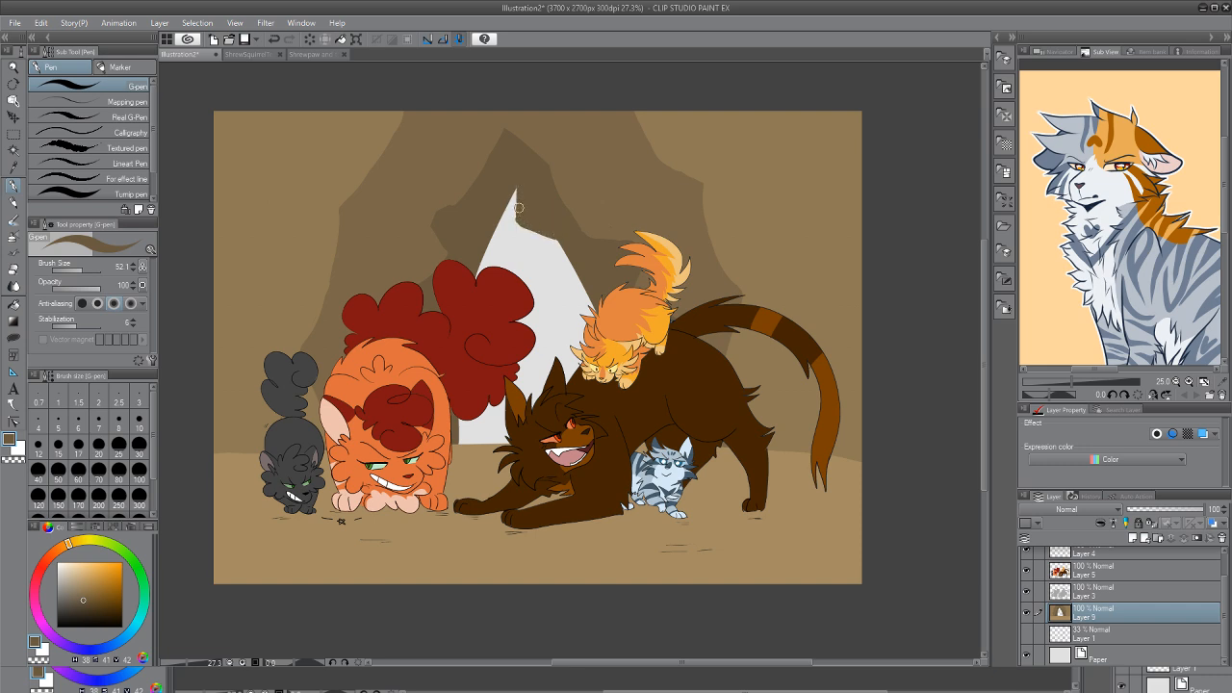
{"action": "mouse_move", "coordinate": [583, 285]}
{"action": "left_mouse_down"}
{"action": "mouse_move", "coordinate": [558, 294]}
{"action": "mouse_move", "coordinate": [575, 322]}
{"action": "mouse_move", "coordinate": [582, 281]}
{"action": "mouse_move", "coordinate": [593, 294]}
{"action": "mouse_move", "coordinate": [580, 314]}
{"action": "mouse_move", "coordinate": [584, 279]}
{"action": "mouse_move", "coordinate": [568, 291]}
{"action": "mouse_move", "coordinate": [577, 264]}
{"action": "mouse_move", "coordinate": [560, 285]}
{"action": "left_mouse_up"}
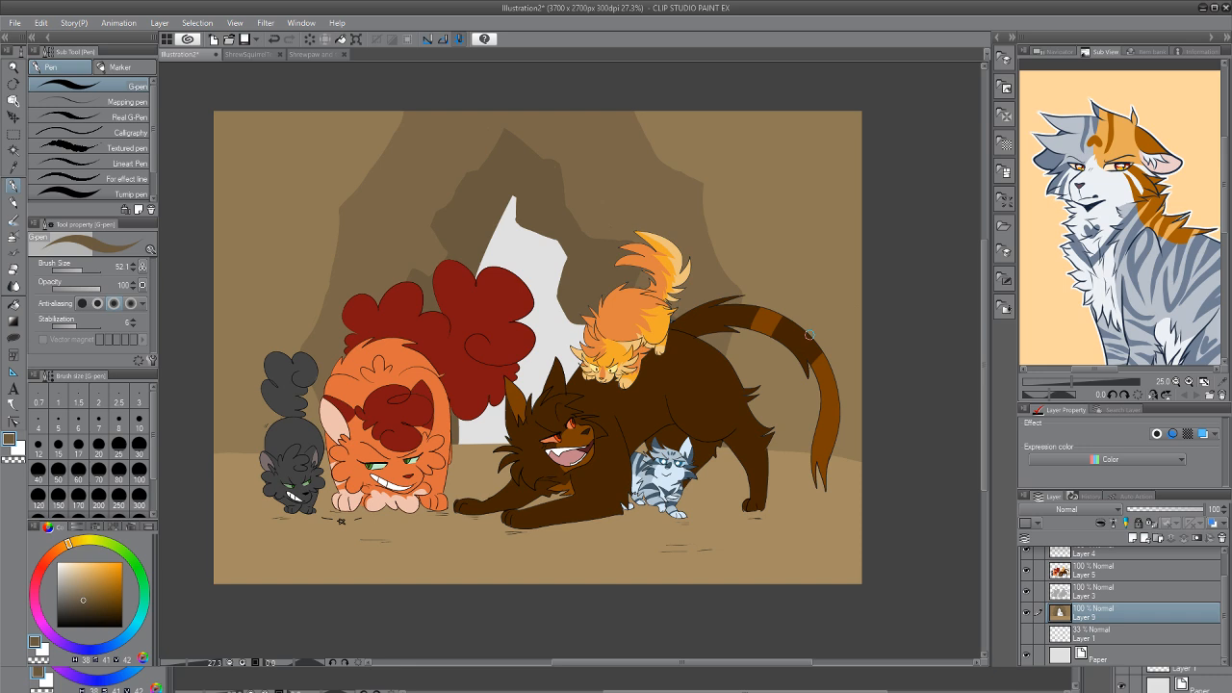
Sample the outer wall's brown and paint irregular rock hanging from the cave's top edge down over the darkest arch's peak
{"action": "key", "text": "i"}
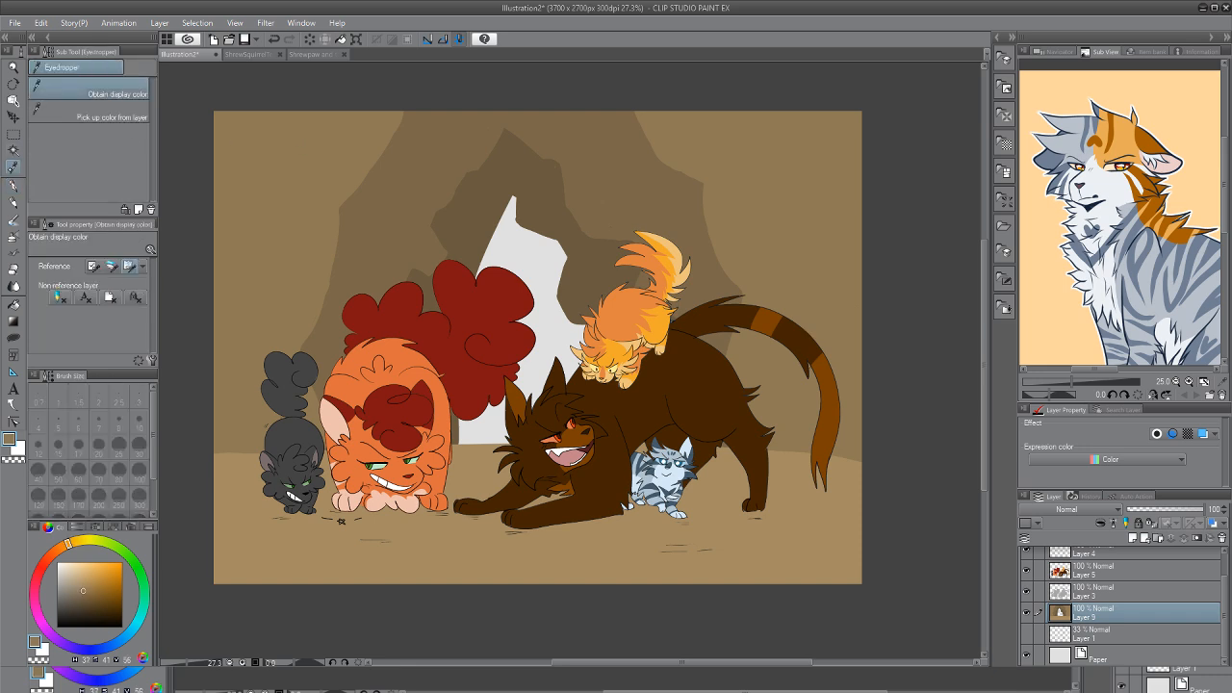
{"action": "key", "text": "p"}
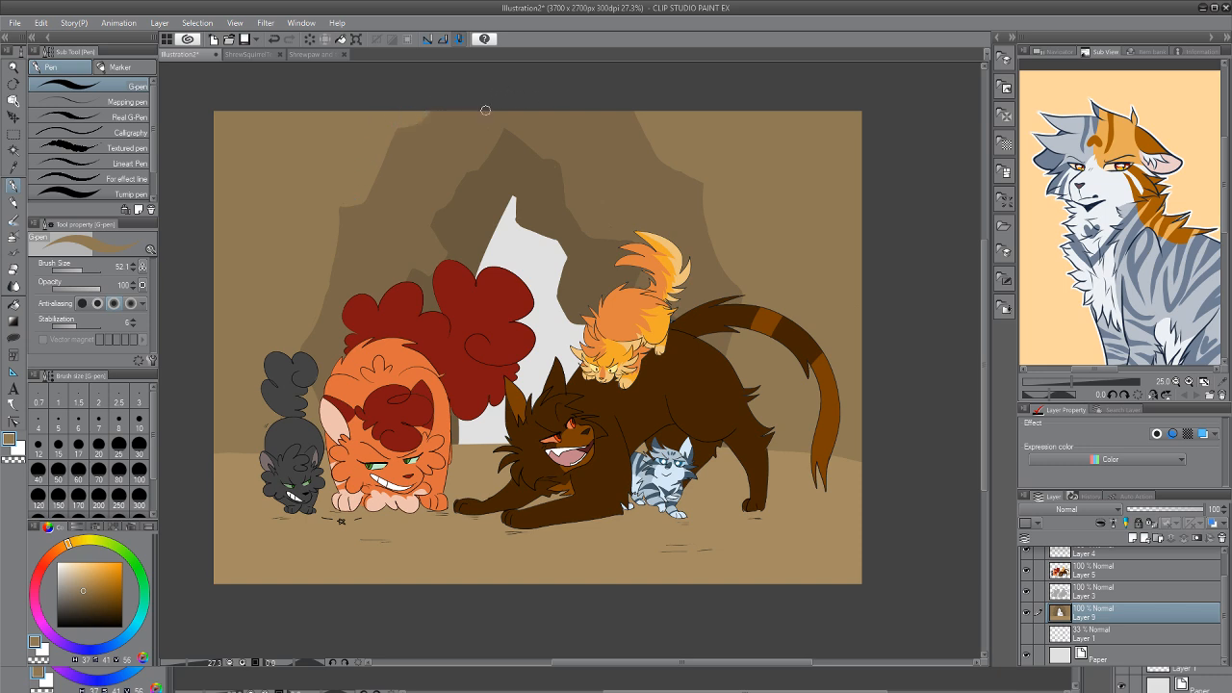
{"action": "mouse_move", "coordinate": [469, 112]}
{"action": "left_mouse_down"}
{"action": "mouse_move", "coordinate": [528, 146]}
{"action": "mouse_move", "coordinate": [544, 104]}
{"action": "mouse_move", "coordinate": [529, 141]}
{"action": "mouse_move", "coordinate": [519, 108]}
{"action": "mouse_move", "coordinate": [504, 104]}
{"action": "mouse_move", "coordinate": [506, 135]}
{"action": "left_mouse_up"}
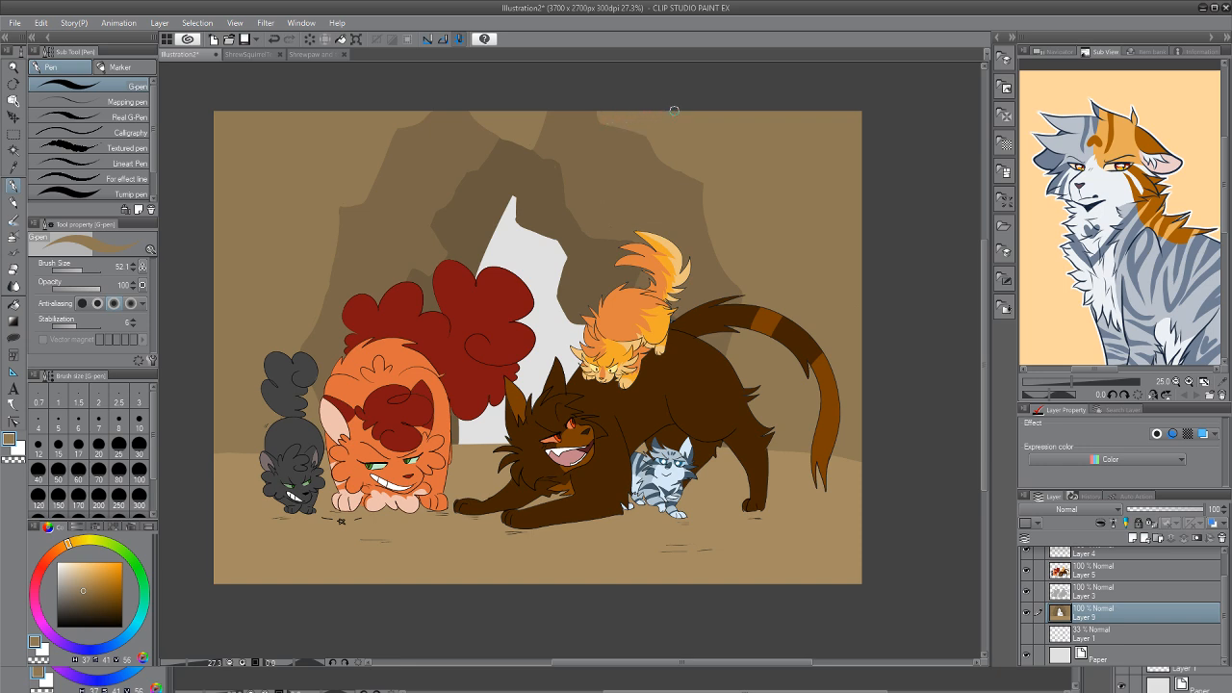
{"action": "left_click_drag", "start_coordinate": [513, 141], "coordinate": [531, 152]}
{"action": "left_click_drag", "start_coordinate": [450, 437], "coordinate": [485, 439]}
{"action": "key", "text": "ctrl+z"}
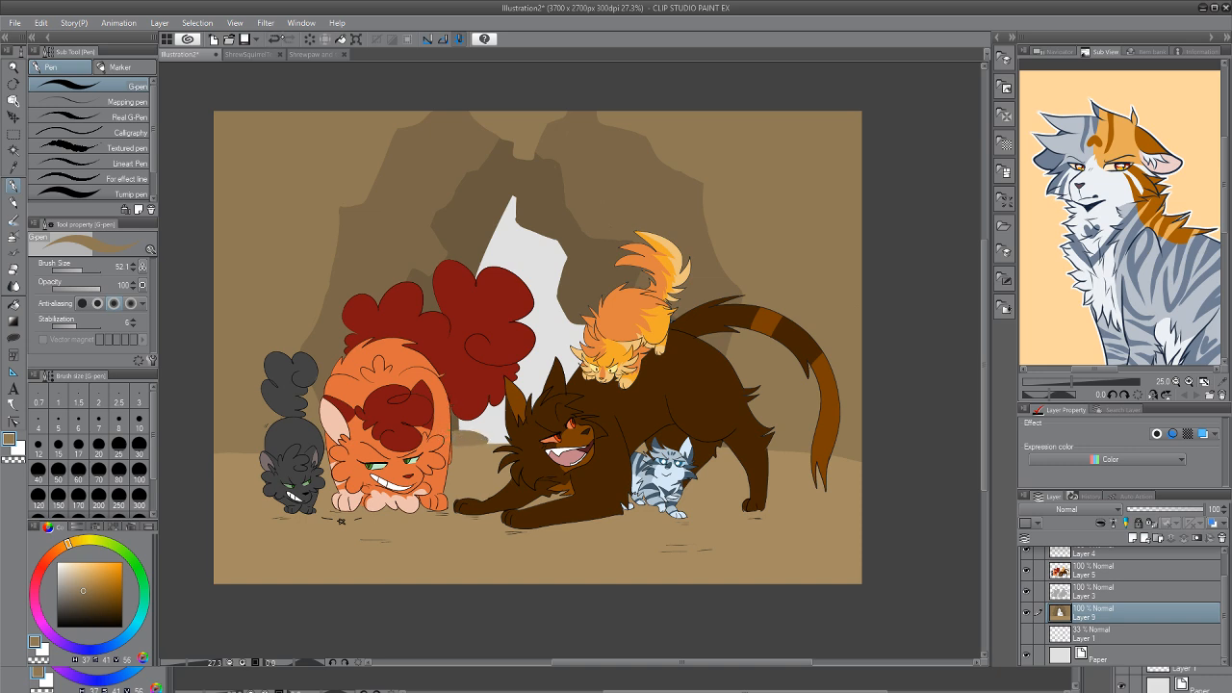
{"action": "key", "text": "ctrl+z"}
Merge Layer 3 down into the cave background layer and make the character colour layer, Layer 5, active
{"action": "left_click", "coordinate": [1026, 571]}
{"action": "left_click", "coordinate": [1026, 570]}
{"action": "left_click", "coordinate": [1165, 596]}
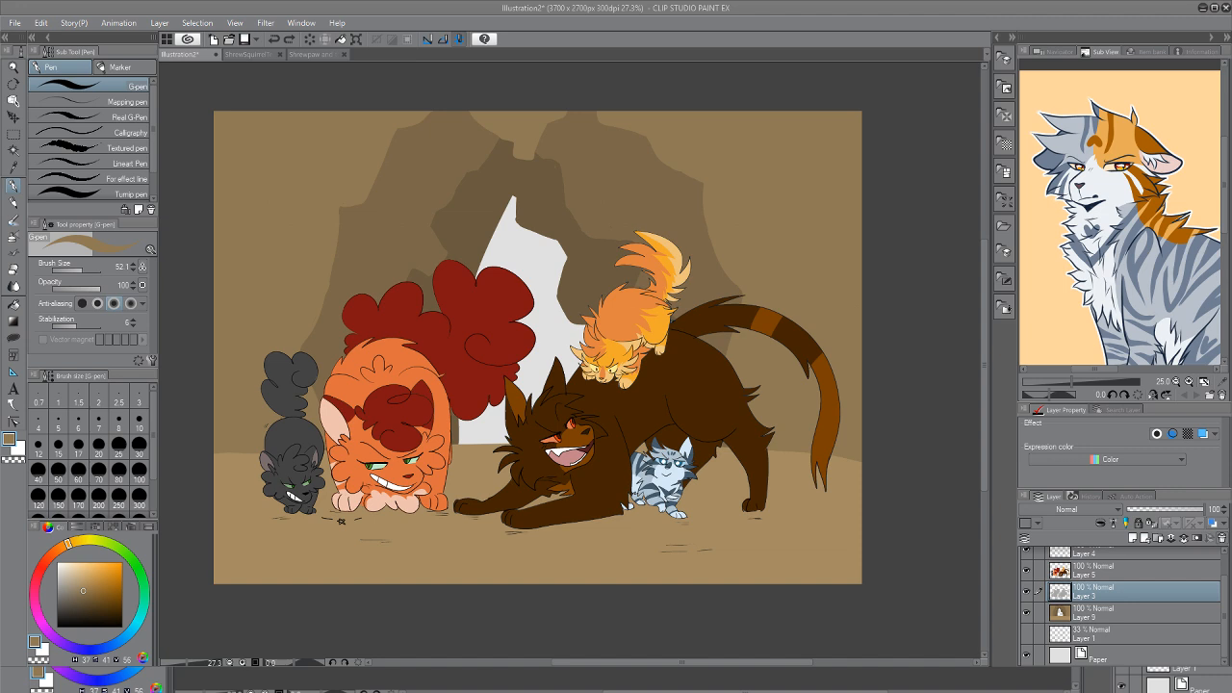
{"action": "key", "text": "ctrl+e"}
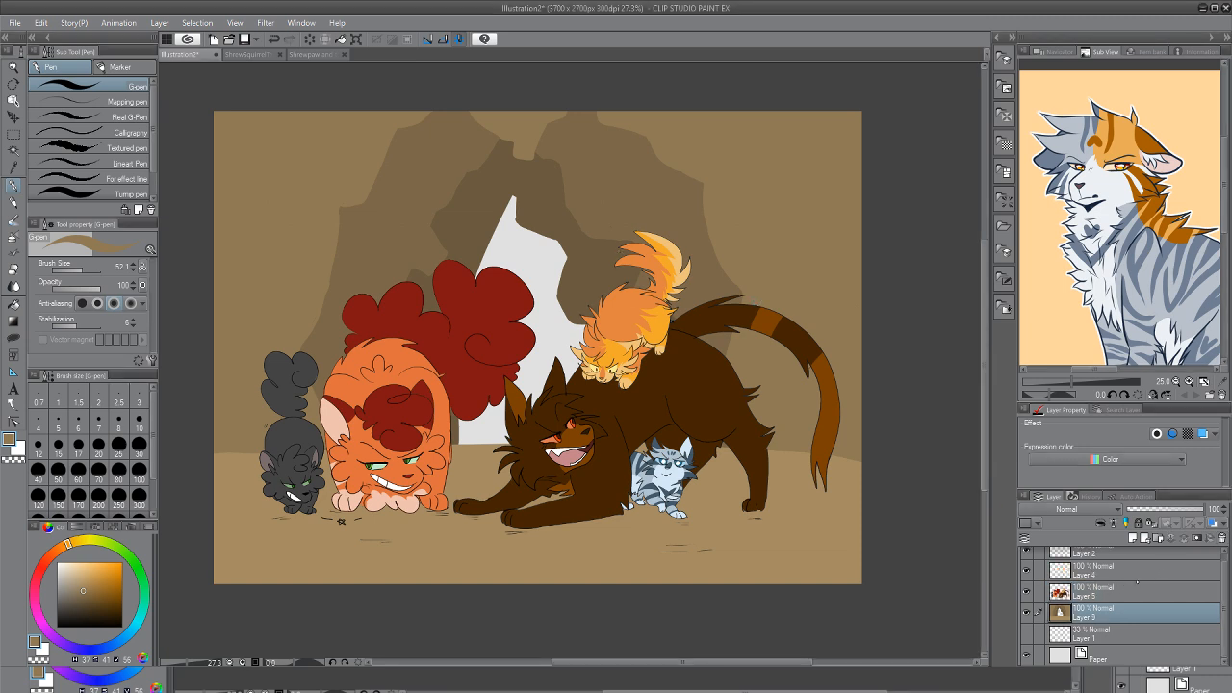
{"action": "left_click", "coordinate": [1136, 589]}
{"action": "scroll", "coordinate": [1137, 589], "scroll_direction": "up", "scroll_amount": 1}
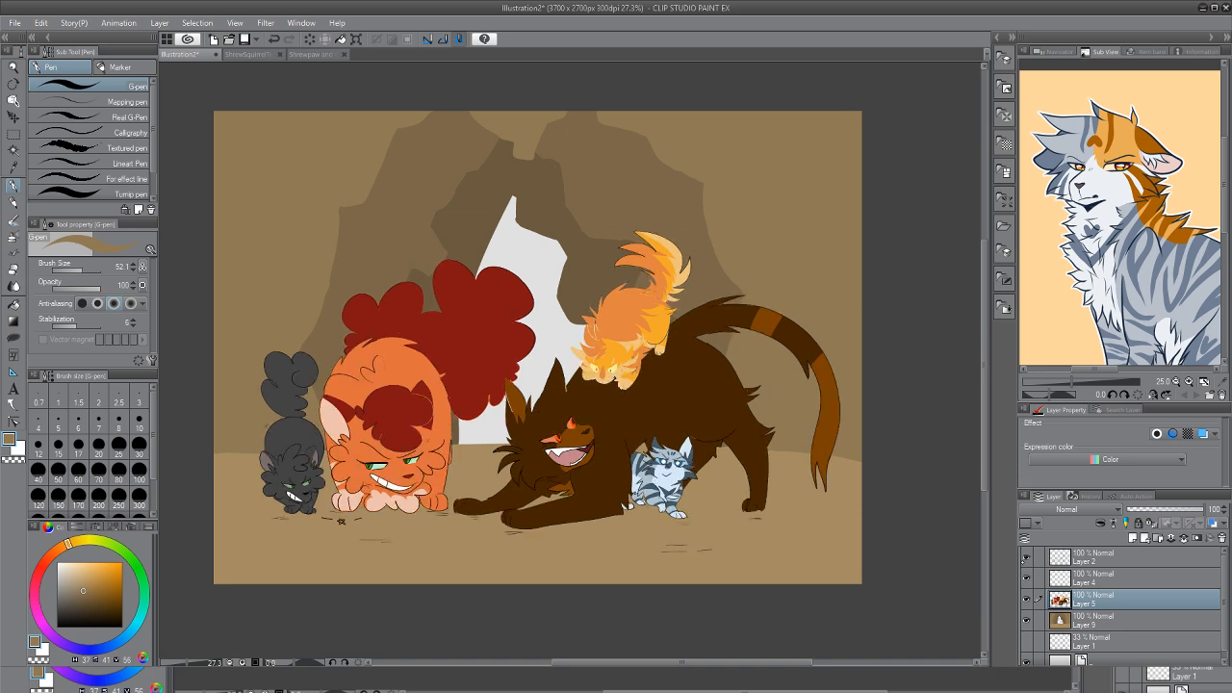
Merge the line art on Layers 4 and 2 down into the character colour layer, Layer 5, and hide the merged layer
{"action": "left_click", "coordinate": [1026, 577]}
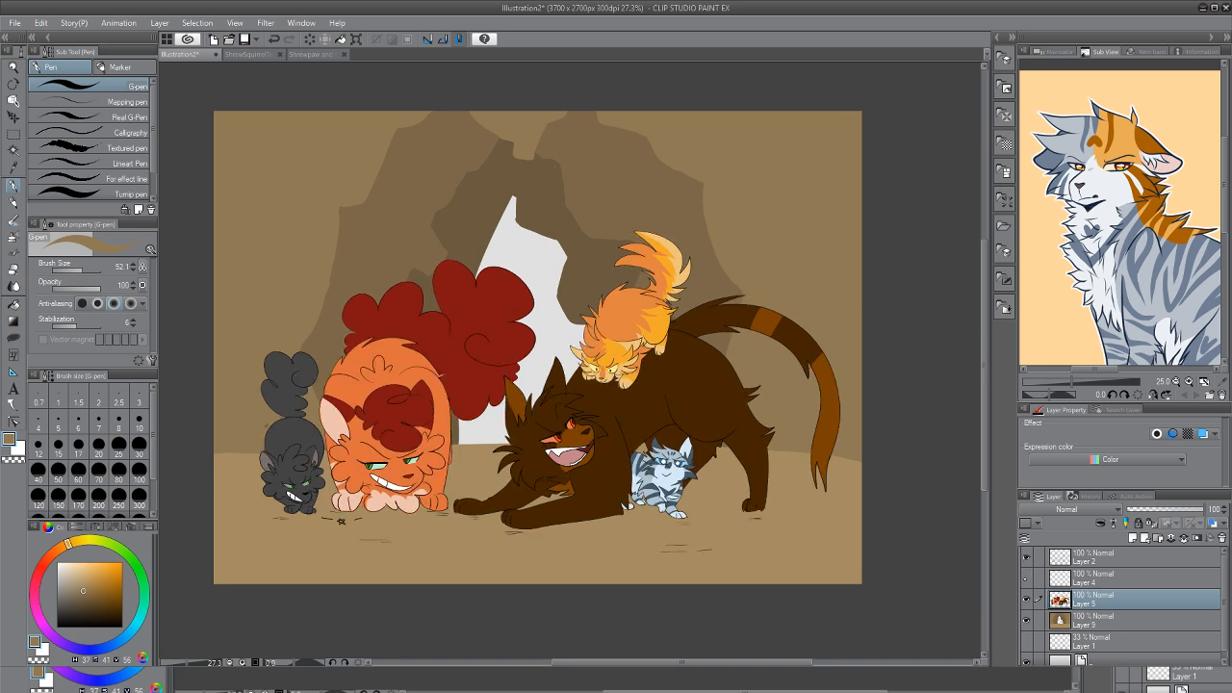
{"action": "left_click", "coordinate": [1026, 577]}
{"action": "left_click", "coordinate": [1097, 577]}
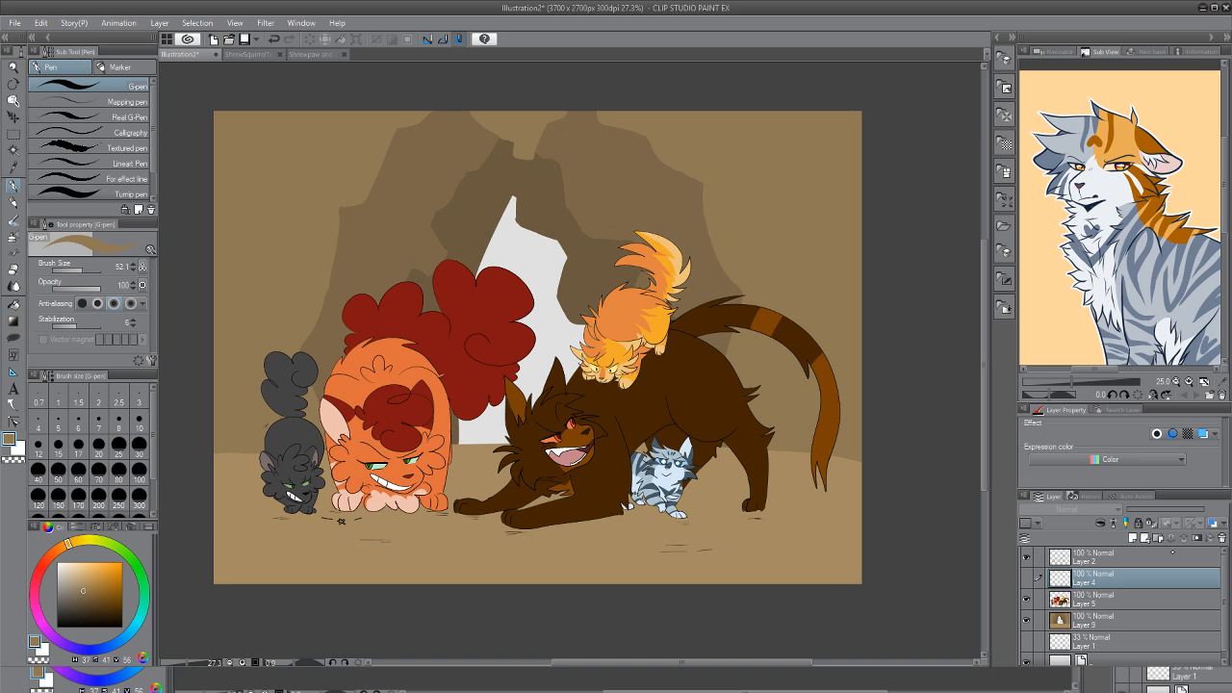
{"action": "key", "text": "ctrl+e"}
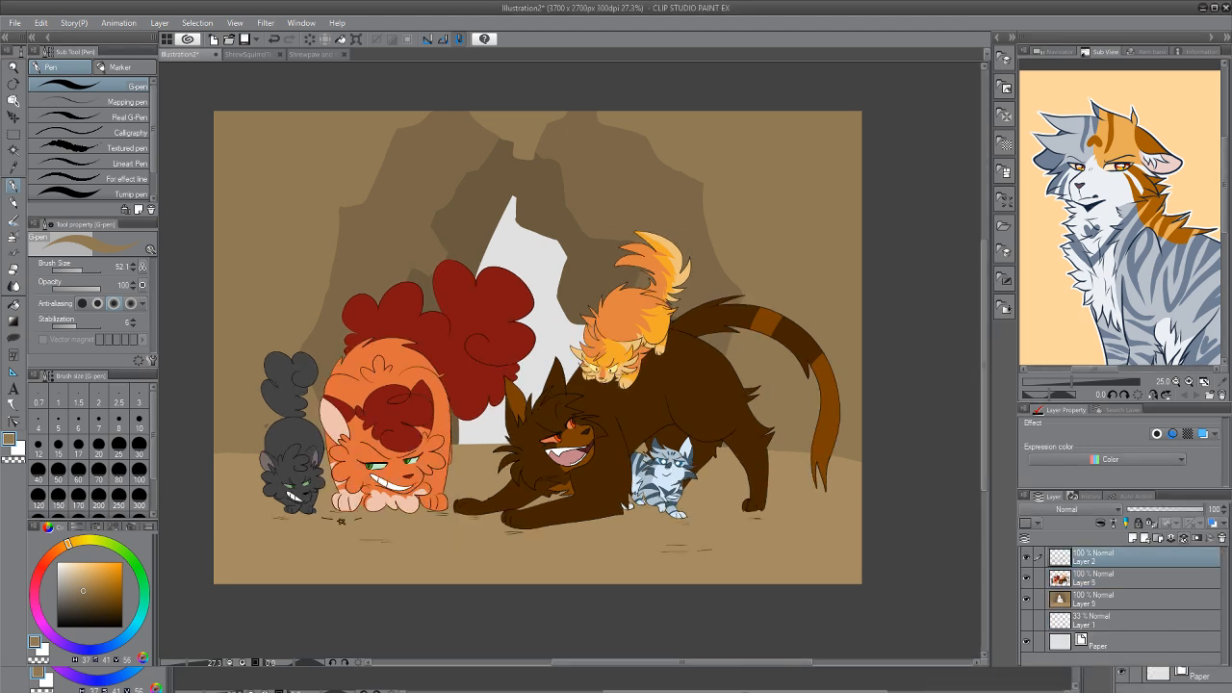
{"action": "left_click", "coordinate": [1026, 557]}
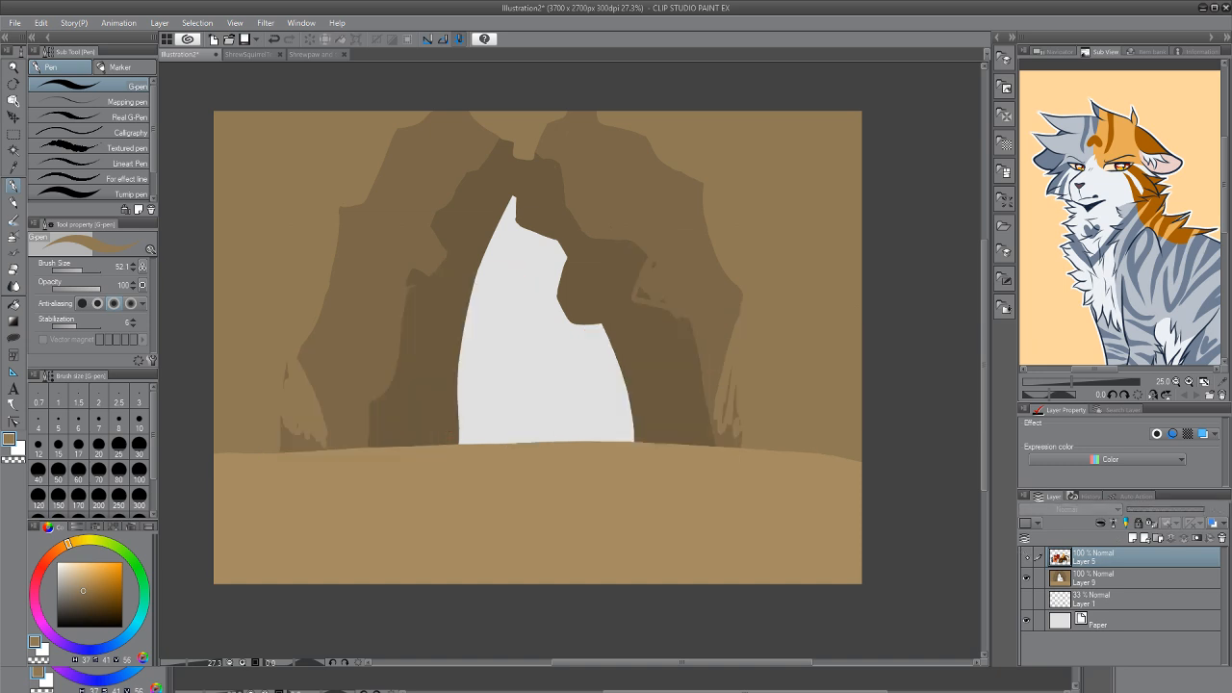
Make the cave background layer active and clean up the ragged lower edges of both outer walls with the outer wall's brown
{"action": "key", "text": "i"}
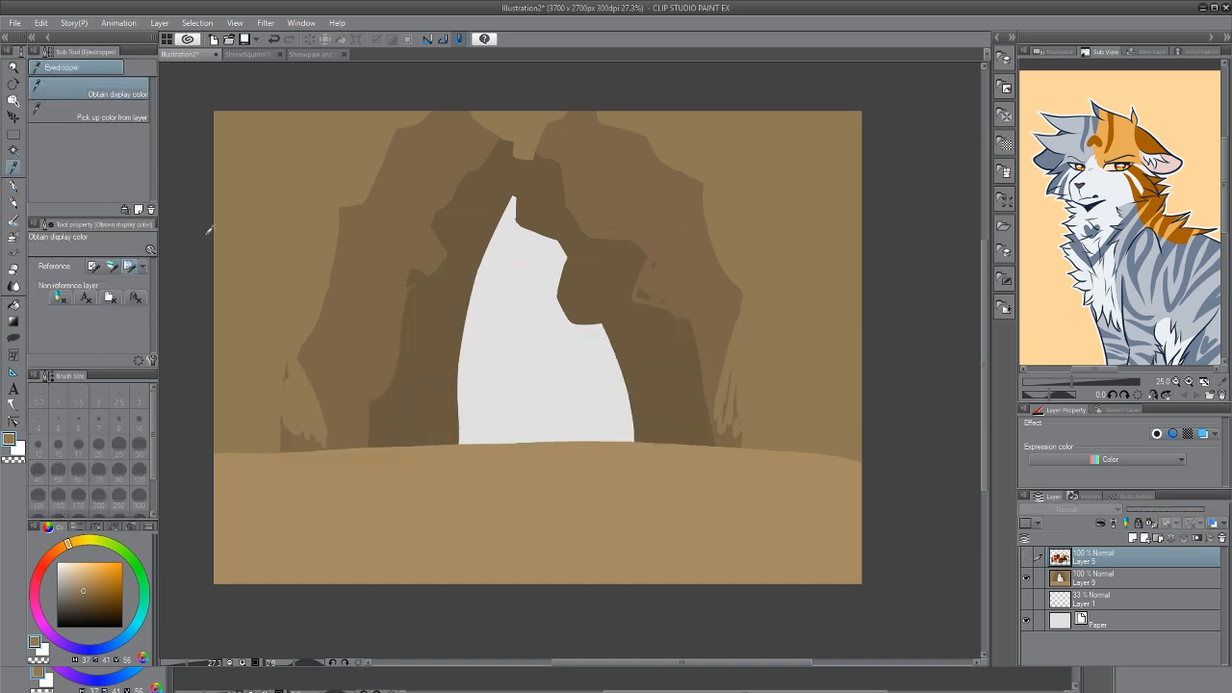
{"action": "key", "text": "p"}
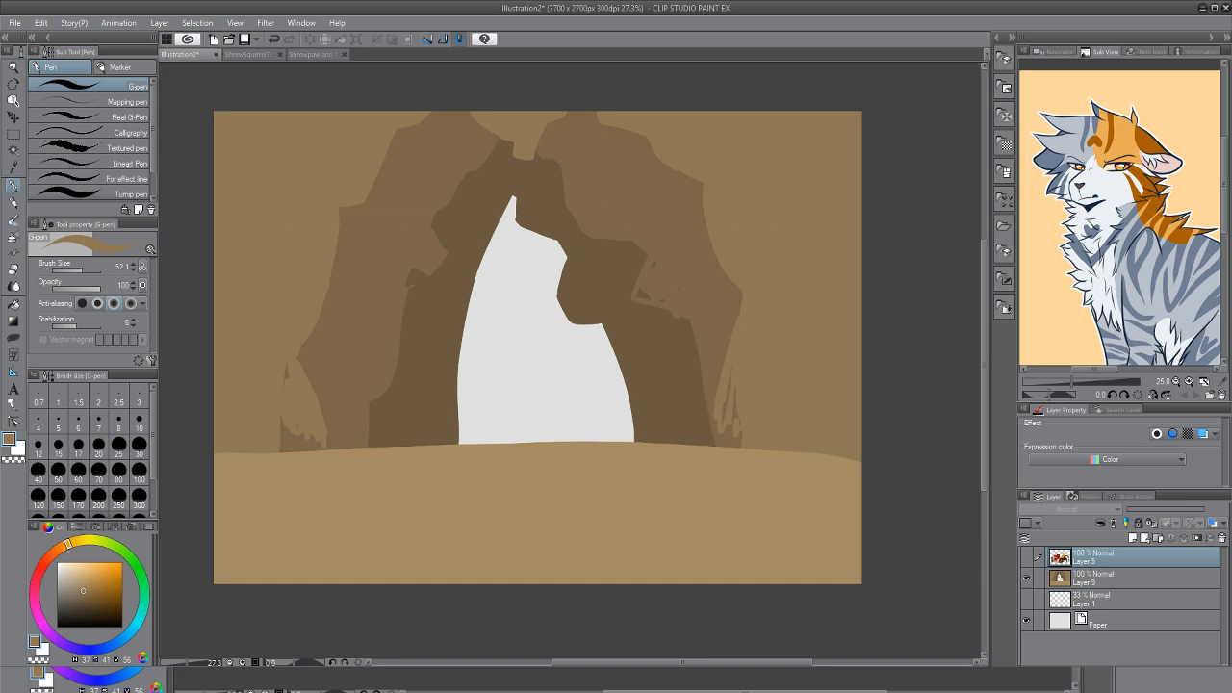
{"action": "key", "text": "alt+bracketleft"}
{"action": "mouse_move", "coordinate": [285, 368]}
{"action": "left_mouse_down"}
{"action": "mouse_move", "coordinate": [278, 447]}
{"action": "mouse_move", "coordinate": [316, 434]}
{"action": "mouse_move", "coordinate": [300, 433]}
{"action": "mouse_move", "coordinate": [315, 441]}
{"action": "left_mouse_up"}
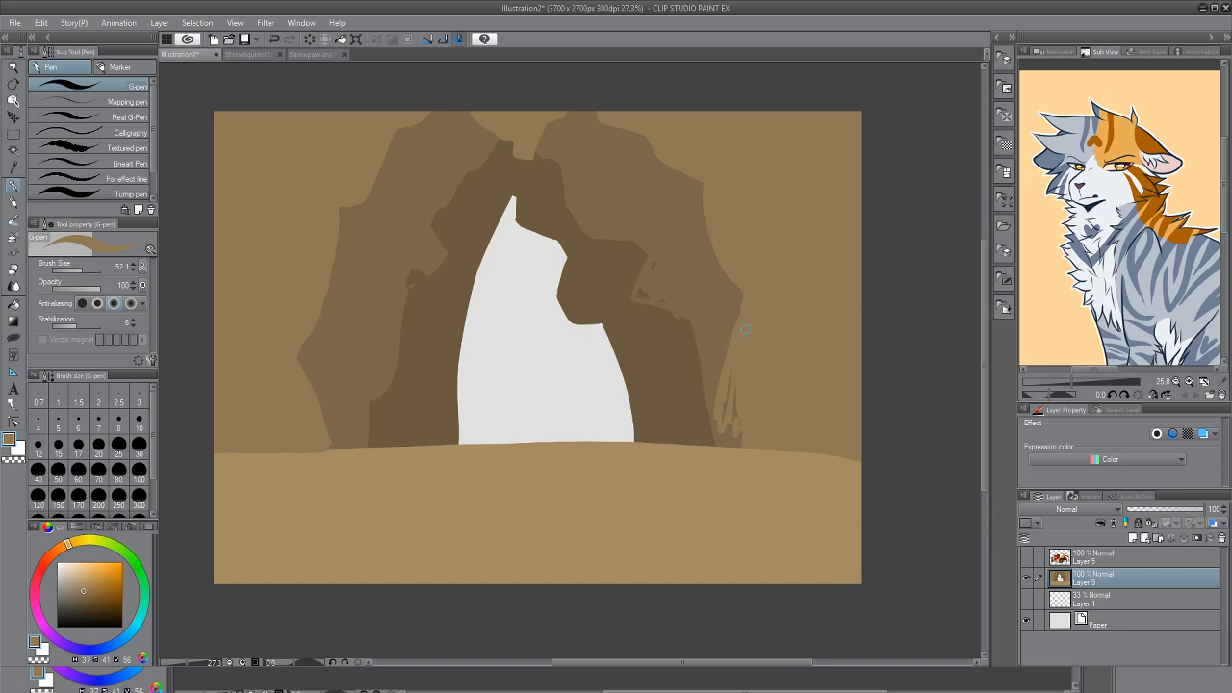
{"action": "mouse_move", "coordinate": [727, 404]}
{"action": "left_mouse_down"}
{"action": "mouse_move", "coordinate": [729, 373]}
{"action": "mouse_move", "coordinate": [722, 445]}
{"action": "mouse_move", "coordinate": [728, 432]}
{"action": "mouse_move", "coordinate": [734, 443]}
{"action": "left_mouse_up"}
Sample the middle cave wall's brown and cover the stray marks beside the darkest arch, reshaping its lower right edge with a rounded contour
{"action": "key", "text": "i"}
{"action": "left_click", "coordinate": [690, 256]}
{"action": "key", "text": "p"}
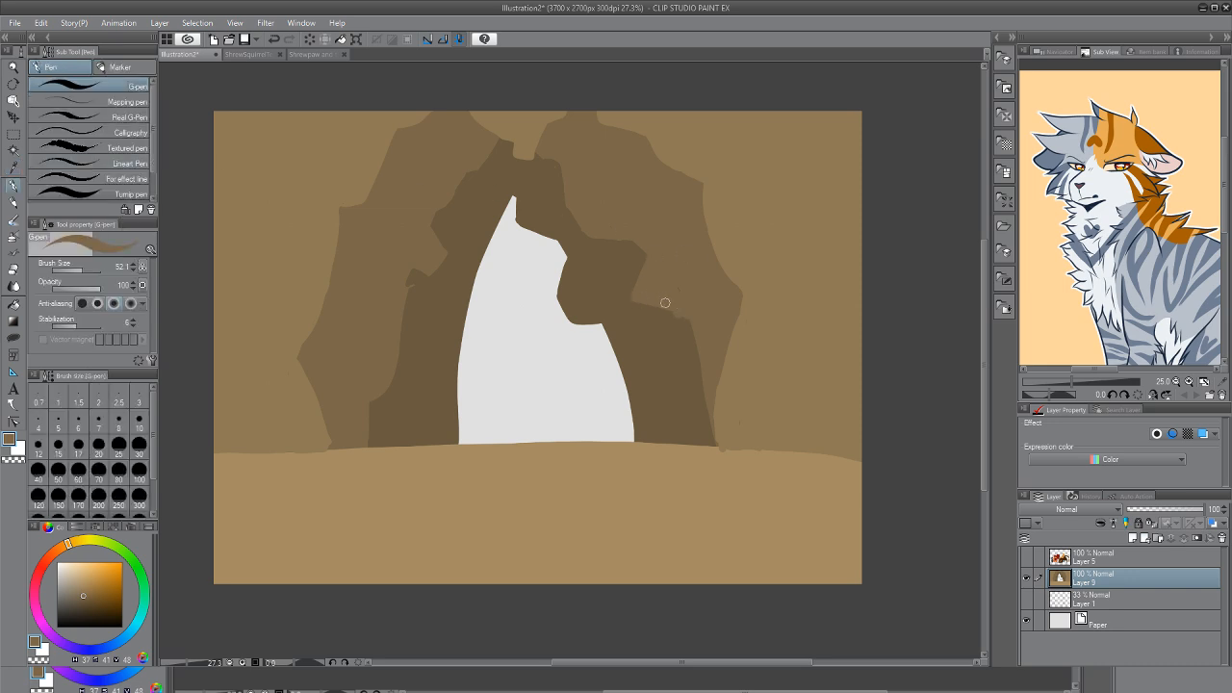
{"action": "mouse_move", "coordinate": [697, 329]}
{"action": "left_mouse_down"}
{"action": "mouse_move", "coordinate": [674, 435]}
{"action": "mouse_move", "coordinate": [704, 365]}
{"action": "mouse_move", "coordinate": [703, 438]}
{"action": "mouse_move", "coordinate": [691, 420]}
{"action": "mouse_move", "coordinate": [679, 440]}
{"action": "mouse_move", "coordinate": [700, 441]}
{"action": "left_mouse_up"}
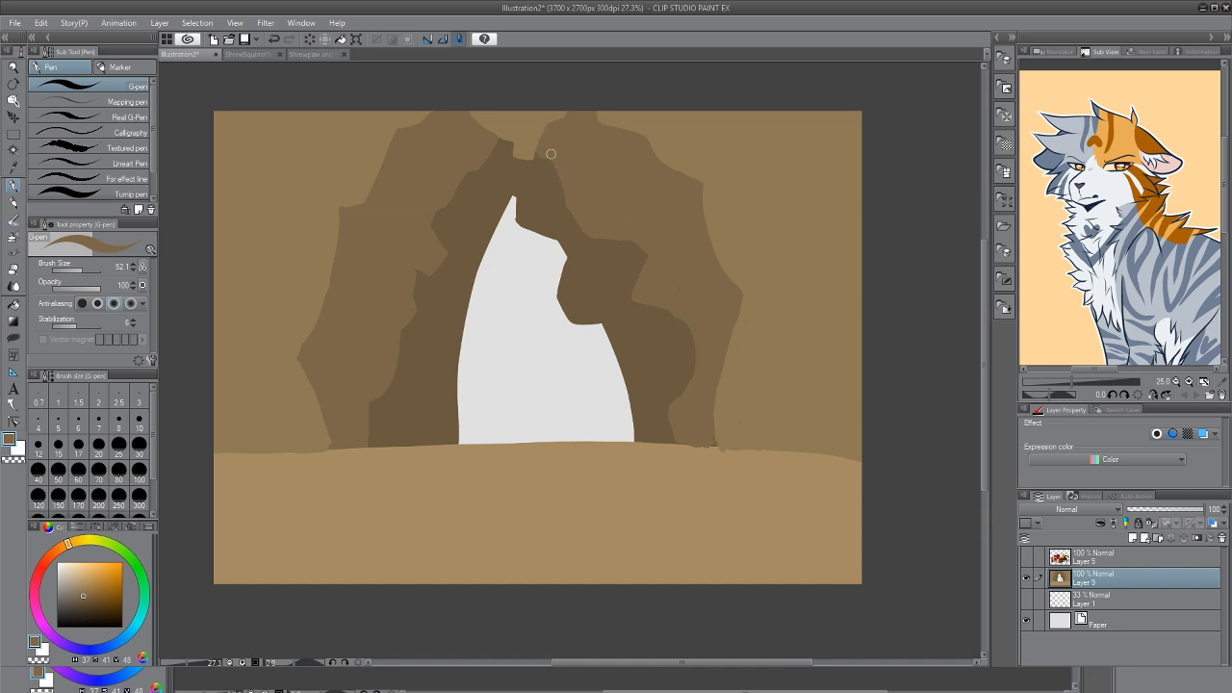
Preview the characters against the cave, hide them again, and choose a dark brown drawing colour
{"action": "left_click", "coordinate": [1026, 556]}
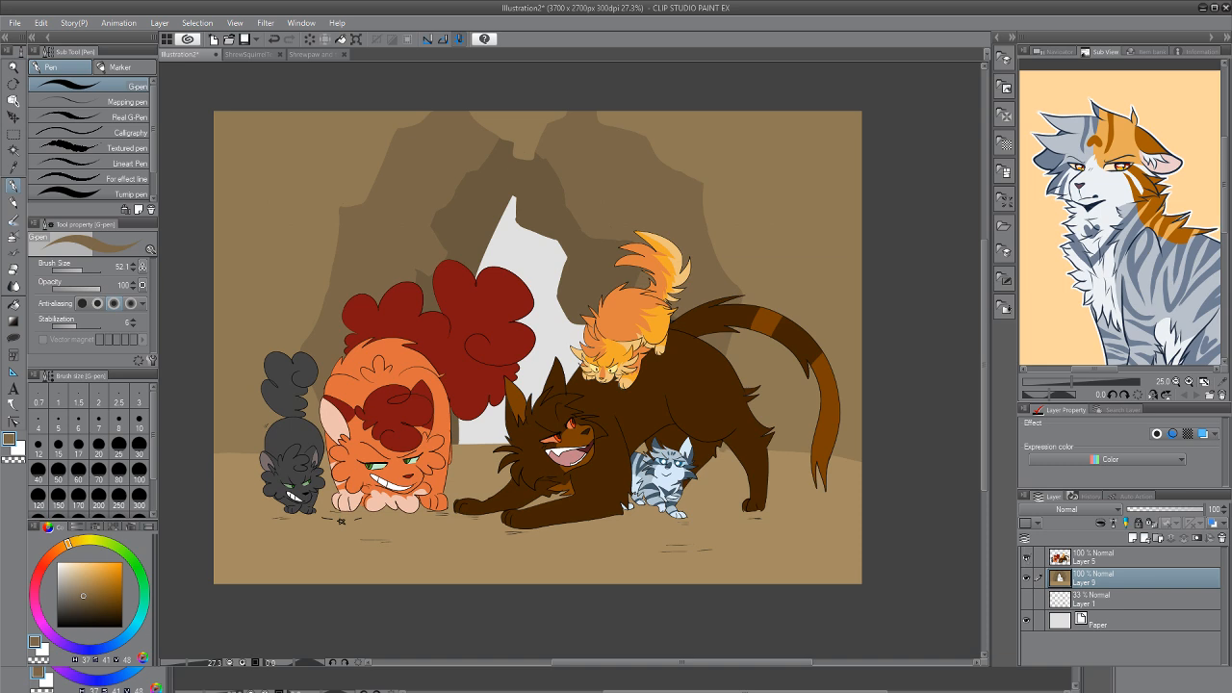
{"action": "left_click", "coordinate": [1026, 556]}
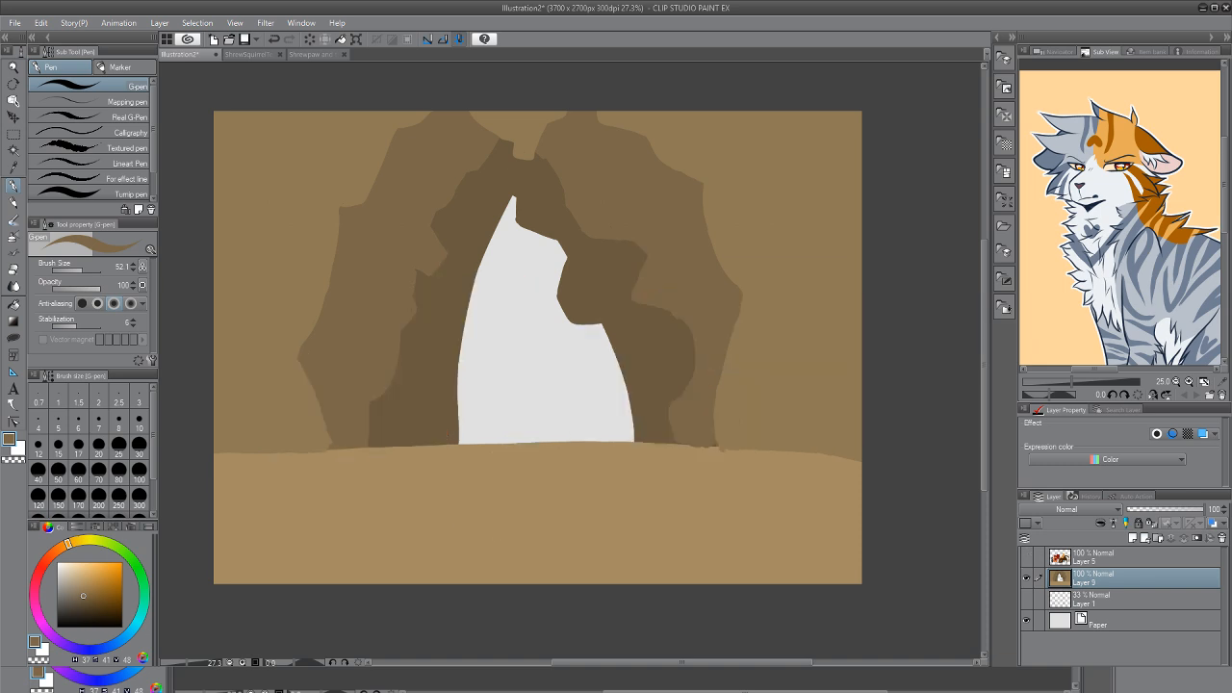
{"action": "left_click", "coordinate": [119, 608]}
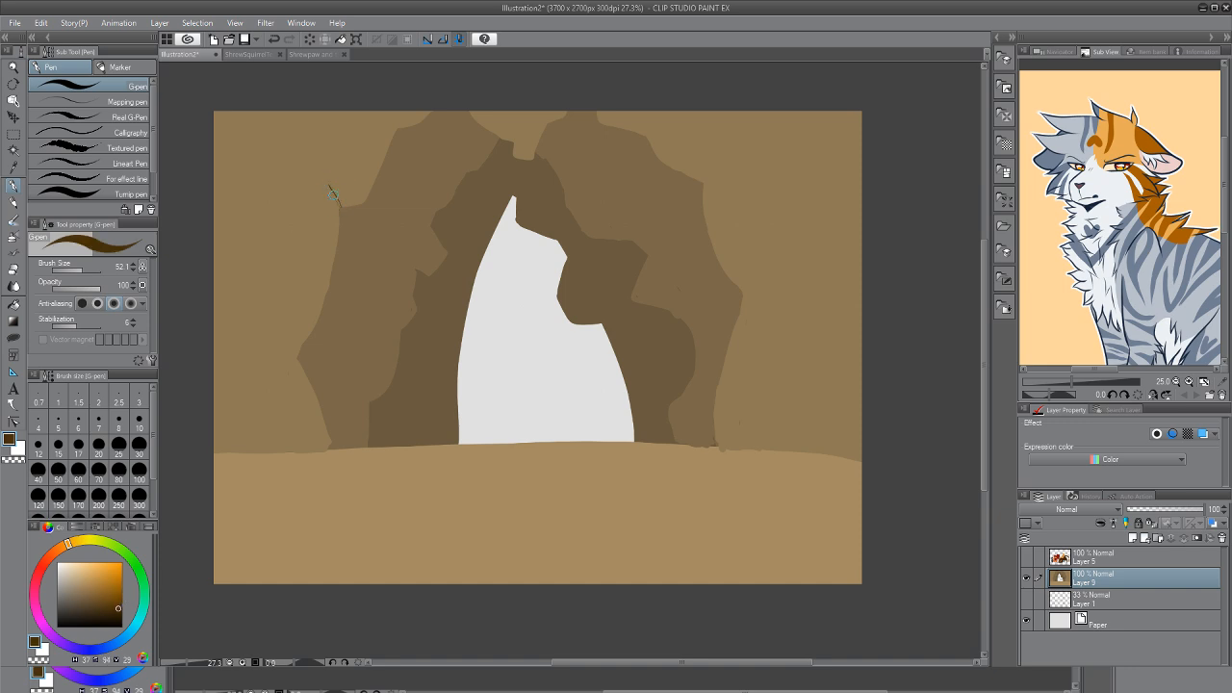
Try drawing dark brown crack lines across the upper and middle left outer wall directly on the cave background layer
{"action": "left_click_drag", "start_coordinate": [337, 205], "coordinate": [340, 135]}
{"action": "left_click_drag", "start_coordinate": [326, 182], "coordinate": [277, 181]}
{"action": "mouse_move", "coordinate": [263, 135]}
{"action": "left_mouse_down"}
{"action": "mouse_move", "coordinate": [275, 179]}
{"action": "mouse_move", "coordinate": [321, 180]}
{"action": "mouse_move", "coordinate": [280, 231]}
{"action": "mouse_move", "coordinate": [328, 247]}
{"action": "mouse_move", "coordinate": [291, 234]}
{"action": "left_mouse_up"}
{"action": "mouse_move", "coordinate": [269, 193]}
{"action": "left_mouse_down"}
{"action": "mouse_move", "coordinate": [282, 227]}
{"action": "mouse_move", "coordinate": [335, 255]}
{"action": "left_mouse_up"}
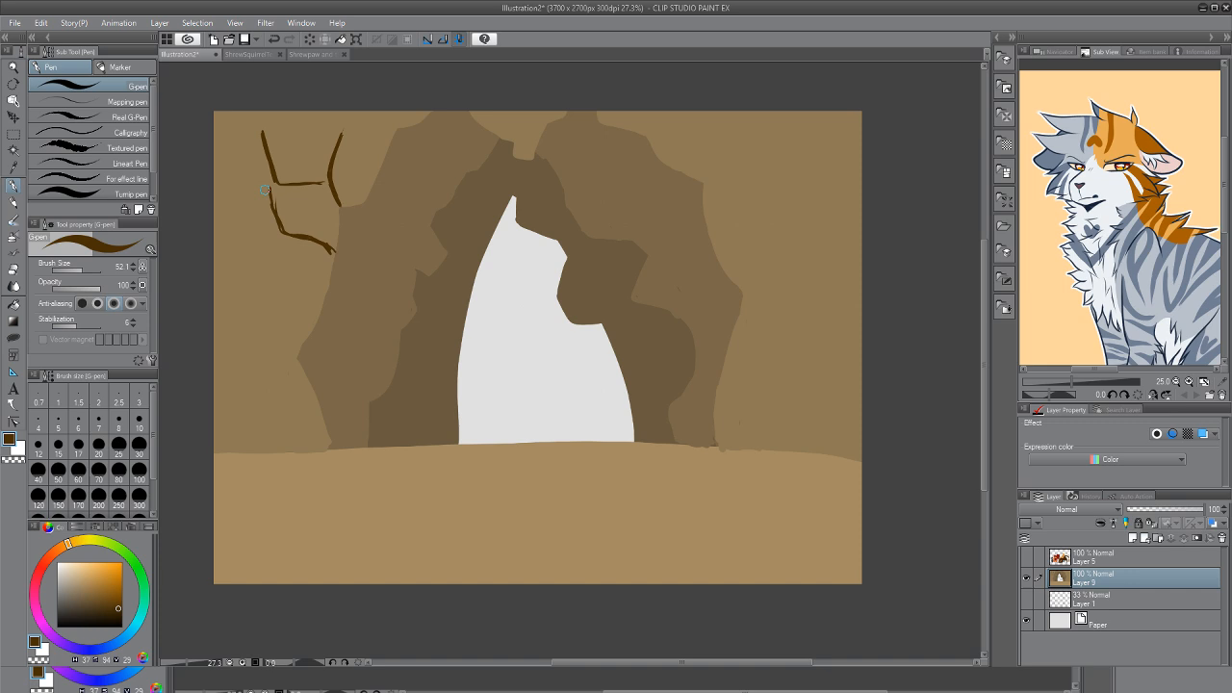
{"action": "mouse_move", "coordinate": [270, 187]}
{"action": "left_mouse_down"}
{"action": "mouse_move", "coordinate": [198, 243]}
{"action": "mouse_move", "coordinate": [271, 177]}
{"action": "mouse_move", "coordinate": [213, 239]}
{"action": "mouse_move", "coordinate": [211, 268]}
{"action": "mouse_move", "coordinate": [270, 180]}
{"action": "left_mouse_up"}
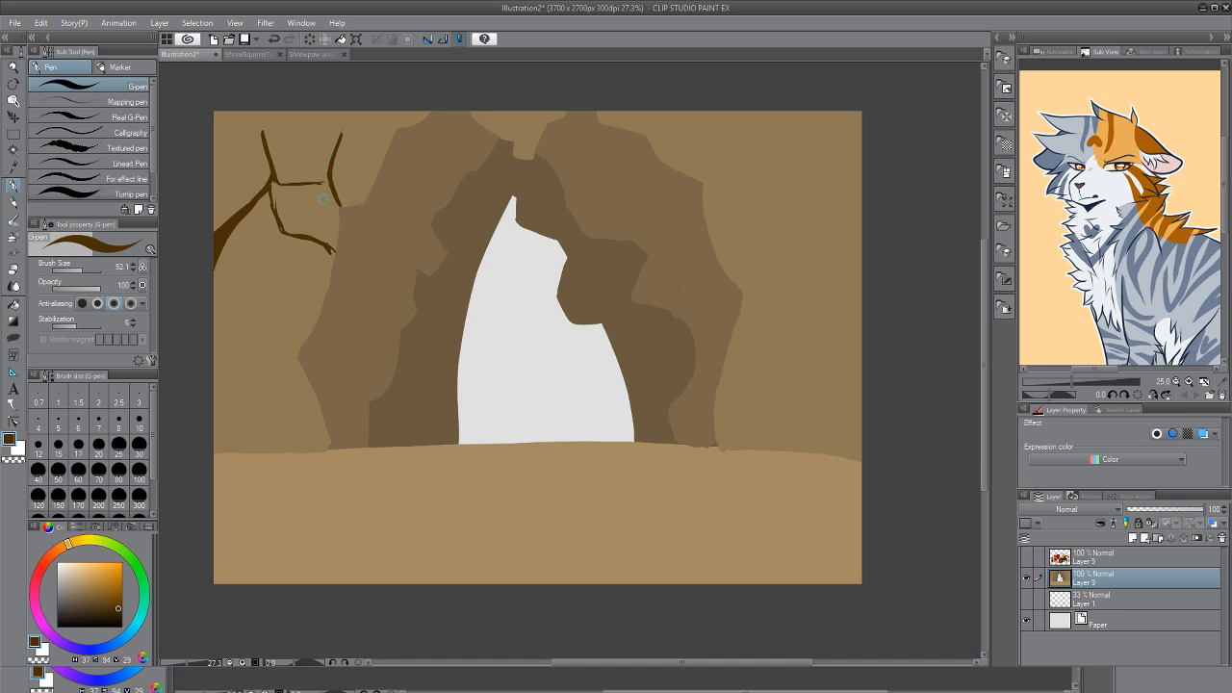
{"action": "mouse_move", "coordinate": [212, 273]}
{"action": "left_mouse_down"}
{"action": "mouse_move", "coordinate": [223, 302]}
{"action": "mouse_move", "coordinate": [297, 344]}
{"action": "mouse_move", "coordinate": [300, 360]}
{"action": "left_mouse_up"}
{"action": "mouse_move", "coordinate": [204, 259]}
{"action": "left_mouse_down"}
{"action": "mouse_move", "coordinate": [231, 317]}
{"action": "mouse_move", "coordinate": [302, 366]}
{"action": "left_mouse_up"}
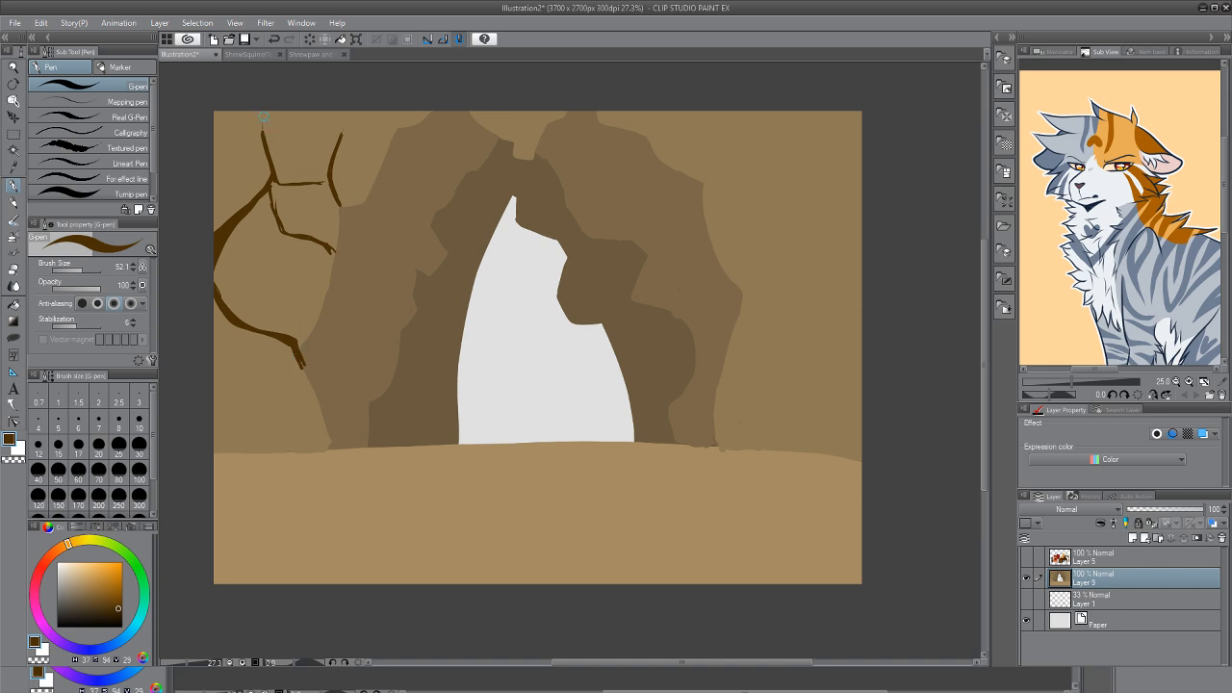
Try extending the cracks to the cave's top edge and floor, adding short hatch marks, and switching the background layer to Multiply
{"action": "mouse_move", "coordinate": [266, 108]}
{"action": "left_mouse_down"}
{"action": "mouse_move", "coordinate": [308, 128]}
{"action": "mouse_move", "coordinate": [276, 123]}
{"action": "left_mouse_up"}
{"action": "mouse_move", "coordinate": [348, 112]}
{"action": "left_mouse_down"}
{"action": "mouse_move", "coordinate": [340, 129]}
{"action": "mouse_move", "coordinate": [353, 112]}
{"action": "left_mouse_up"}
{"action": "mouse_move", "coordinate": [292, 341]}
{"action": "left_mouse_down"}
{"action": "mouse_move", "coordinate": [223, 392]}
{"action": "mouse_move", "coordinate": [213, 448]}
{"action": "left_mouse_up"}
{"action": "mouse_move", "coordinate": [229, 378]}
{"action": "left_mouse_down"}
{"action": "mouse_move", "coordinate": [281, 344]}
{"action": "mouse_move", "coordinate": [215, 413]}
{"action": "mouse_move", "coordinate": [224, 383]}
{"action": "mouse_move", "coordinate": [216, 411]}
{"action": "mouse_move", "coordinate": [258, 352]}
{"action": "mouse_move", "coordinate": [310, 374]}
{"action": "mouse_move", "coordinate": [327, 428]}
{"action": "mouse_move", "coordinate": [301, 362]}
{"action": "mouse_move", "coordinate": [327, 450]}
{"action": "left_mouse_up"}
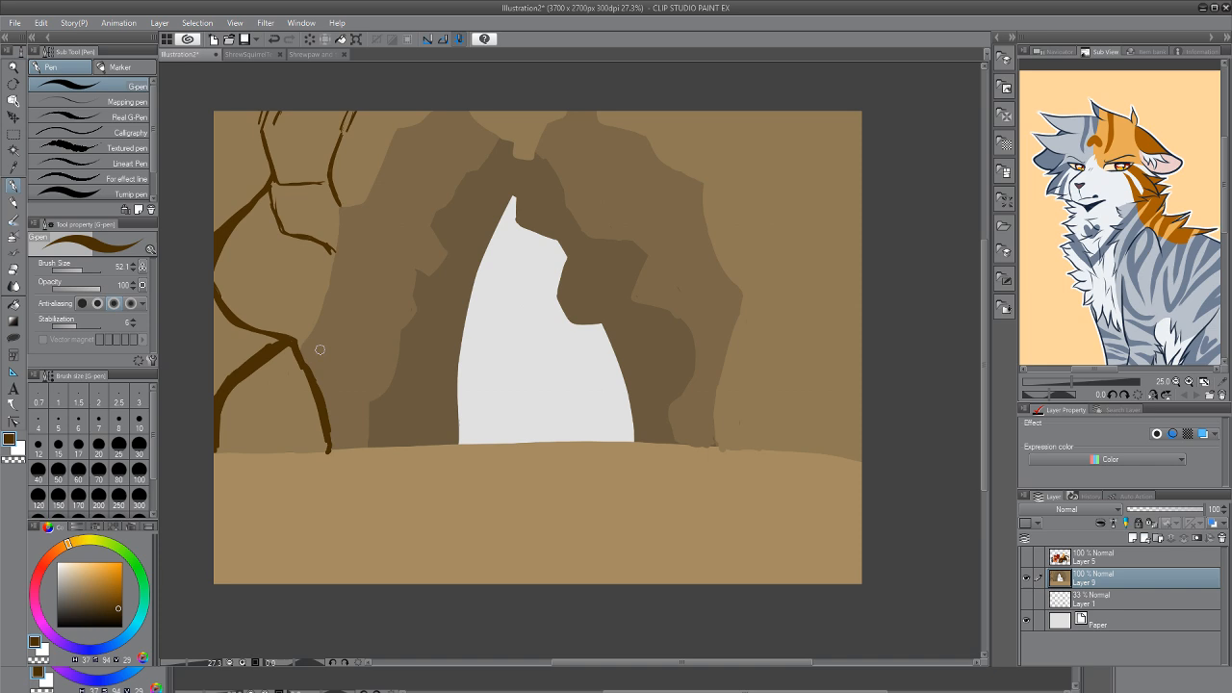
{"action": "left_click_drag", "start_coordinate": [241, 273], "coordinate": [266, 254]}
{"action": "mouse_move", "coordinate": [299, 188]}
{"action": "left_mouse_down"}
{"action": "mouse_move", "coordinate": [284, 232]}
{"action": "mouse_move", "coordinate": [299, 230]}
{"action": "left_mouse_up"}
{"action": "mouse_move", "coordinate": [220, 128]}
{"action": "left_mouse_down"}
{"action": "mouse_move", "coordinate": [303, 130]}
{"action": "mouse_move", "coordinate": [270, 137]}
{"action": "mouse_move", "coordinate": [306, 112]}
{"action": "left_mouse_up"}
{"action": "left_click_drag", "start_coordinate": [230, 320], "coordinate": [220, 369]}
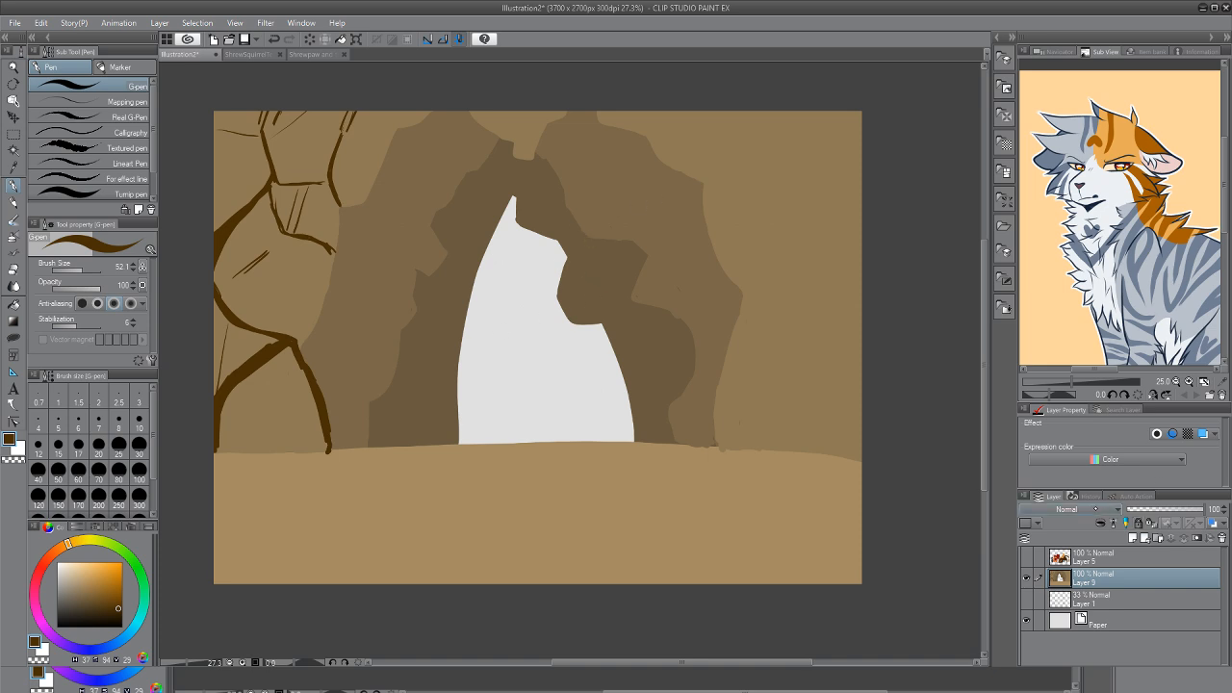
{"action": "left_click", "coordinate": [1073, 171]}
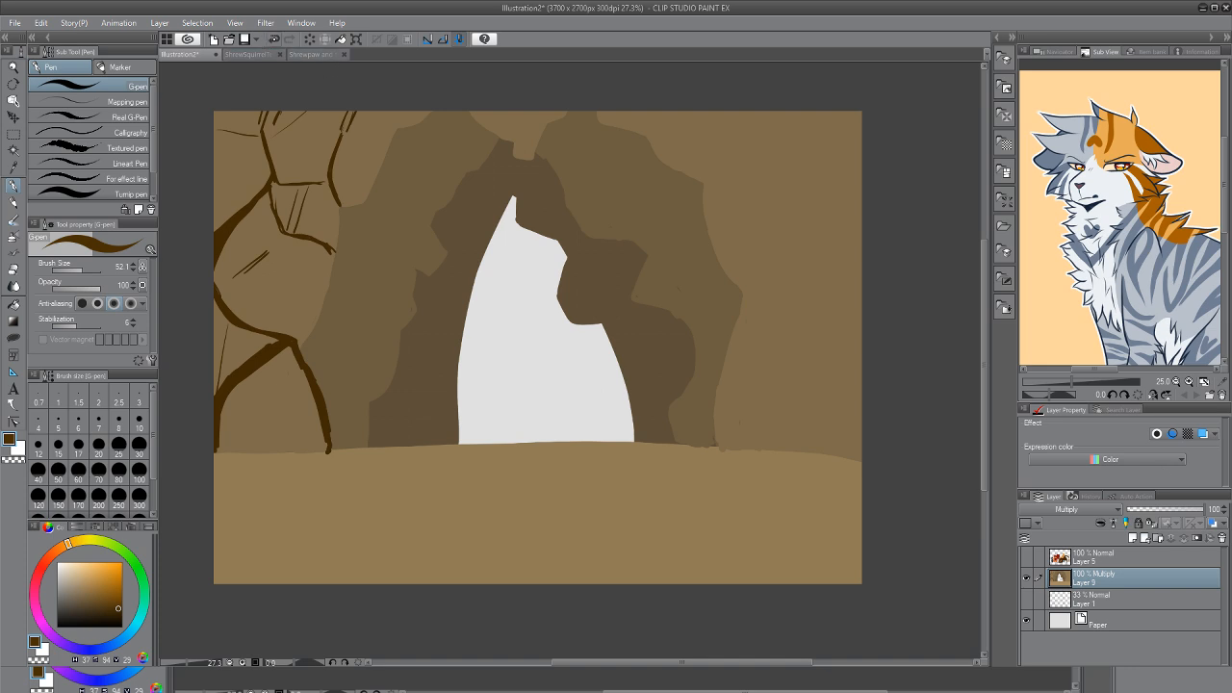
Undo the Multiply blending change and all crack lines drawn on the cave background layer
{"action": "key", "text": "ctrl+z"}
{"action": "key", "text": "ctrl+z"}
{"action": "key", "text": "ctrl+z"}
{"action": "key", "text": "ctrl+z"}
{"action": "key", "text": "ctrl+z"}
{"action": "key", "text": "ctrl+z"}
{"action": "key", "text": "ctrl+z"}
{"action": "key", "text": "ctrl+z"}
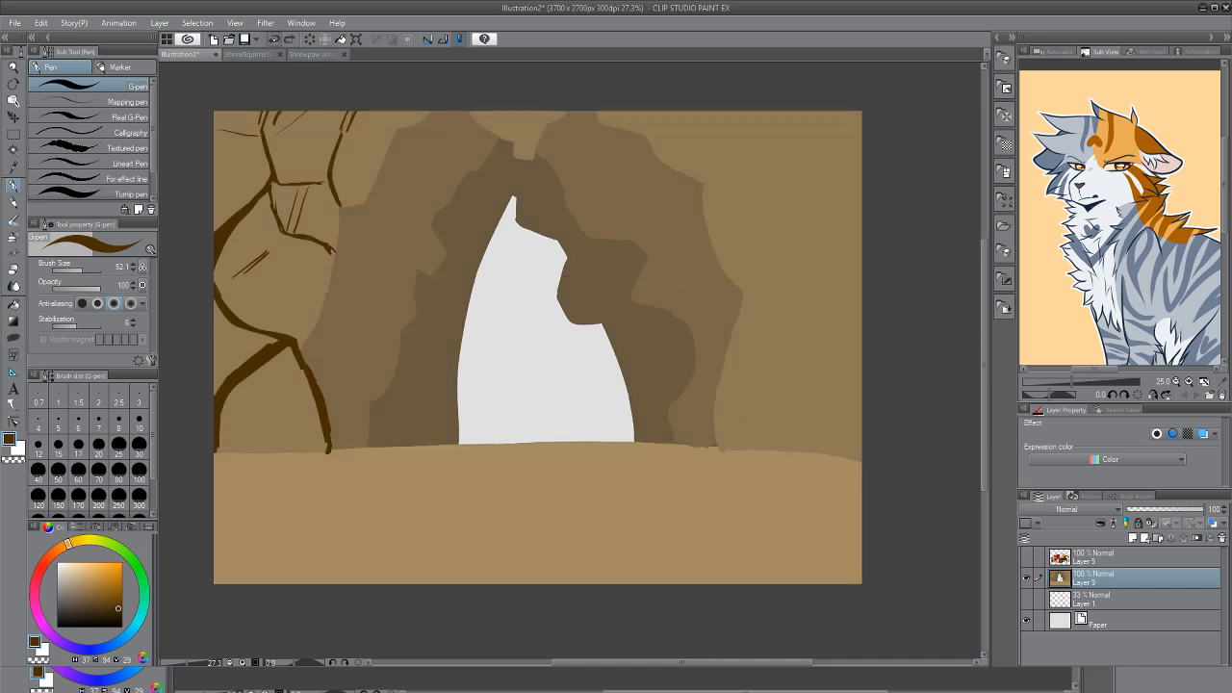
{"action": "key", "text": "ctrl+z"}
{"action": "key", "text": "ctrl+z"}
{"action": "key", "text": "ctrl+z"}
{"action": "key", "text": "ctrl+z"}
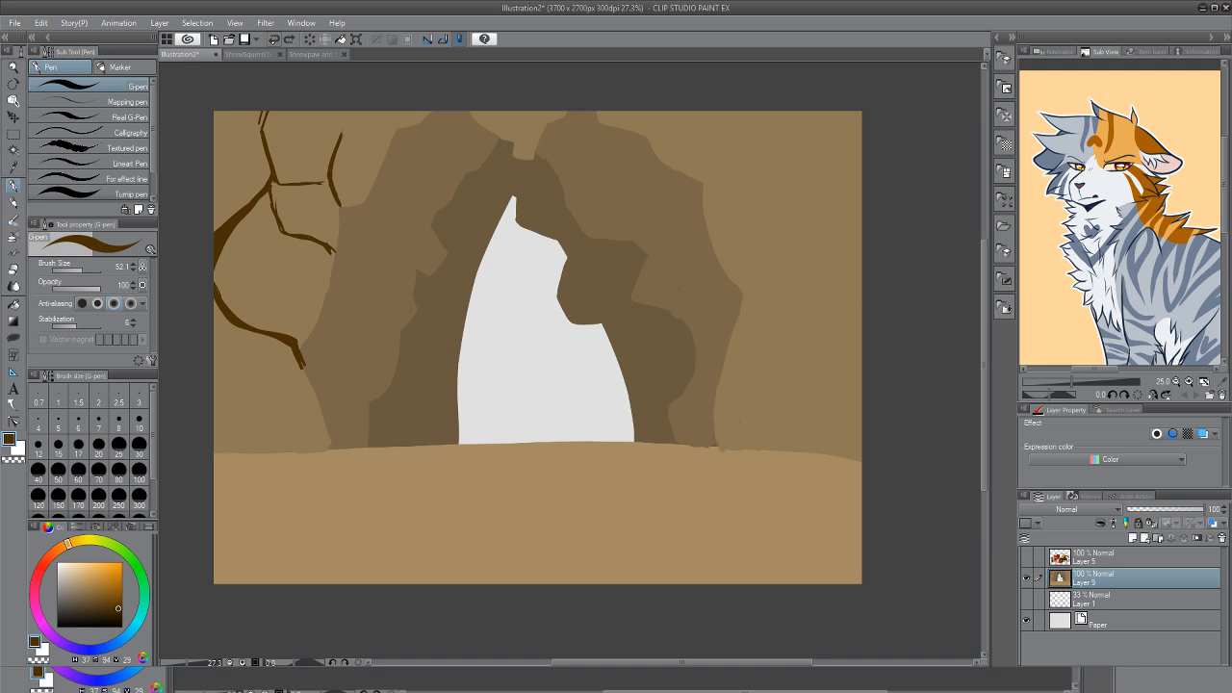
{"action": "key", "text": "ctrl+z"}
{"action": "key", "text": "ctrl+z"}
{"action": "key", "text": "ctrl+z"}
{"action": "key", "text": "ctrl+z"}
{"action": "key", "text": "ctrl+z"}
{"action": "key", "text": "ctrl+z"}
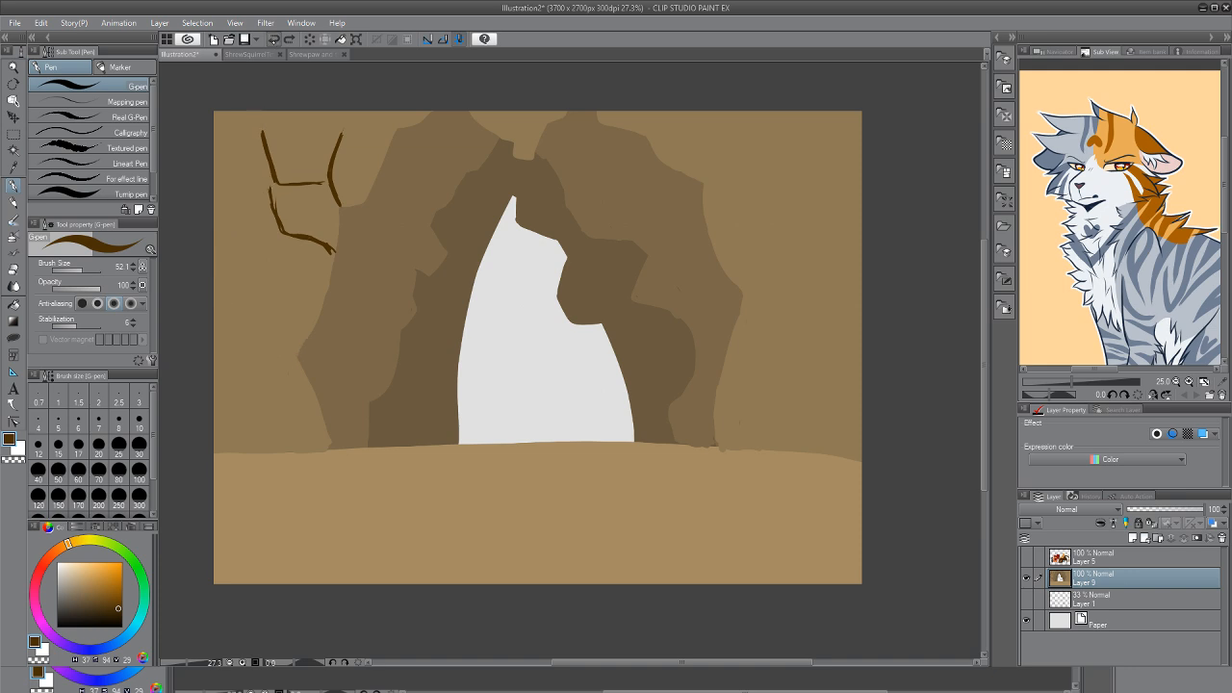
{"action": "key", "text": "ctrl+z"}
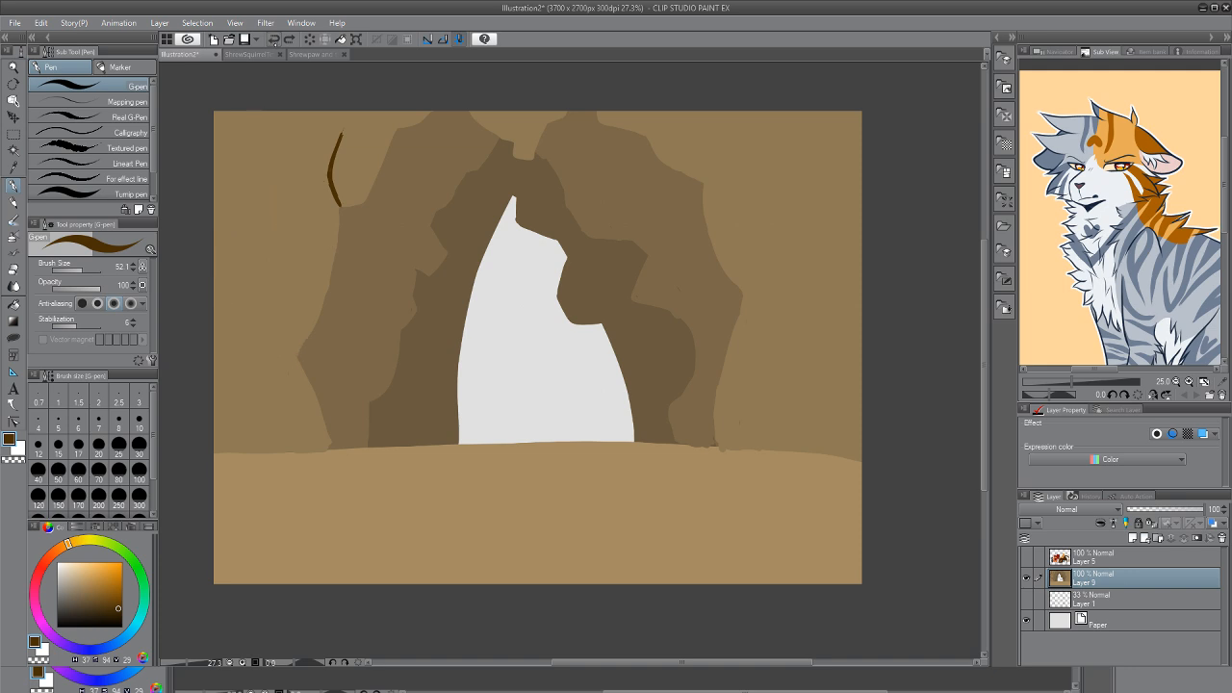
{"action": "key", "text": "ctrl+z"}
{"action": "key", "text": "ctrl+z"}
{"action": "key", "text": "ctrl+z"}
{"action": "key", "text": "ctrl+z"}
Add a new layer above the cave background and draw angular dark brown cracks over the left outer wall's middle and lower parts
{"action": "left_click", "coordinate": [1132, 537]}
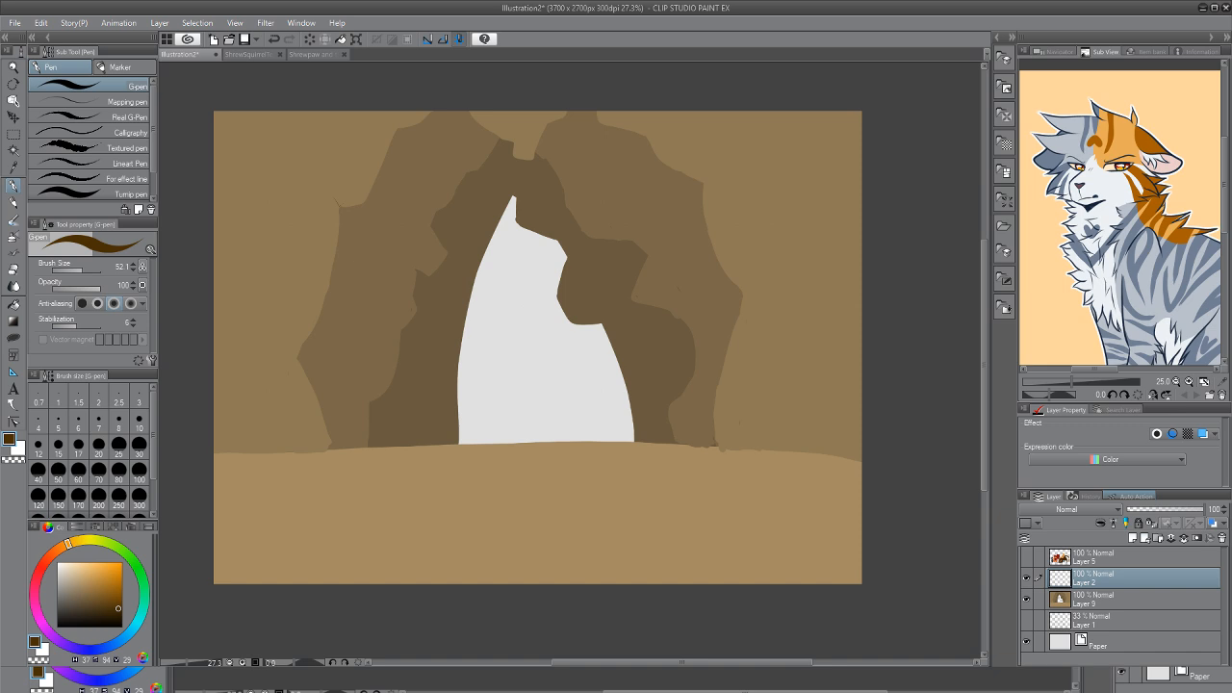
{"action": "mouse_move", "coordinate": [295, 358]}
{"action": "left_mouse_down"}
{"action": "mouse_move", "coordinate": [237, 409]}
{"action": "mouse_move", "coordinate": [231, 450]}
{"action": "left_mouse_up"}
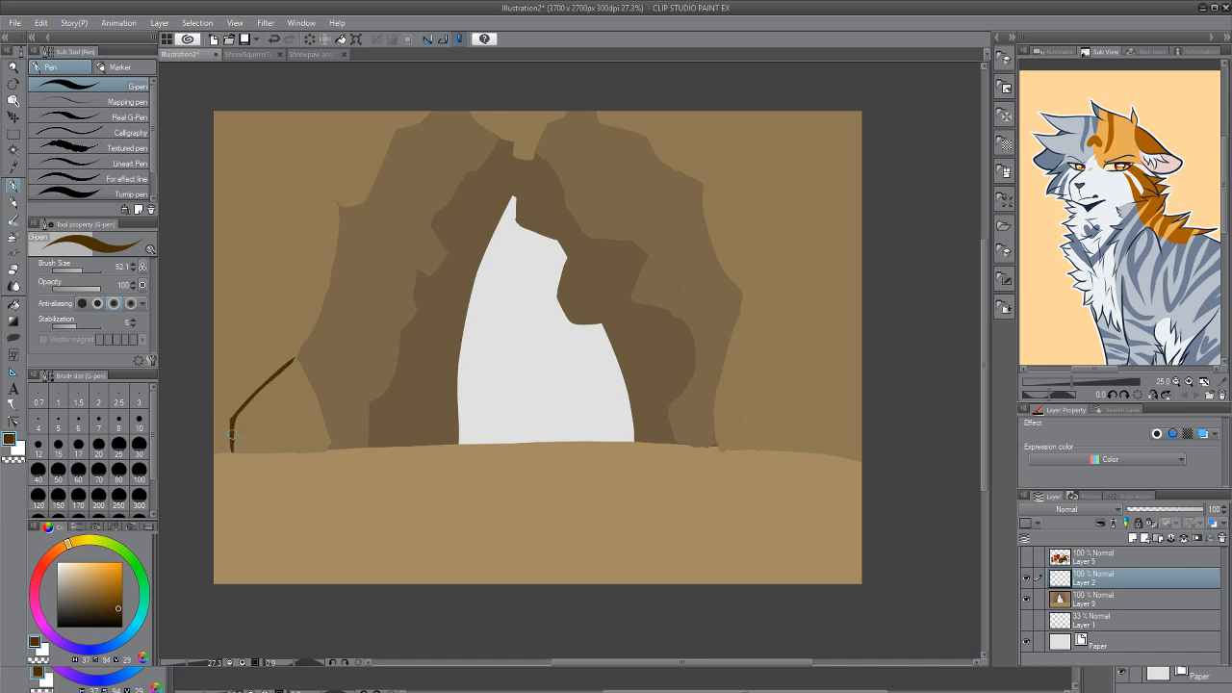
{"action": "mouse_move", "coordinate": [298, 357]}
{"action": "left_mouse_down"}
{"action": "mouse_move", "coordinate": [264, 313]}
{"action": "mouse_move", "coordinate": [323, 281]}
{"action": "mouse_move", "coordinate": [314, 256]}
{"action": "left_mouse_up"}
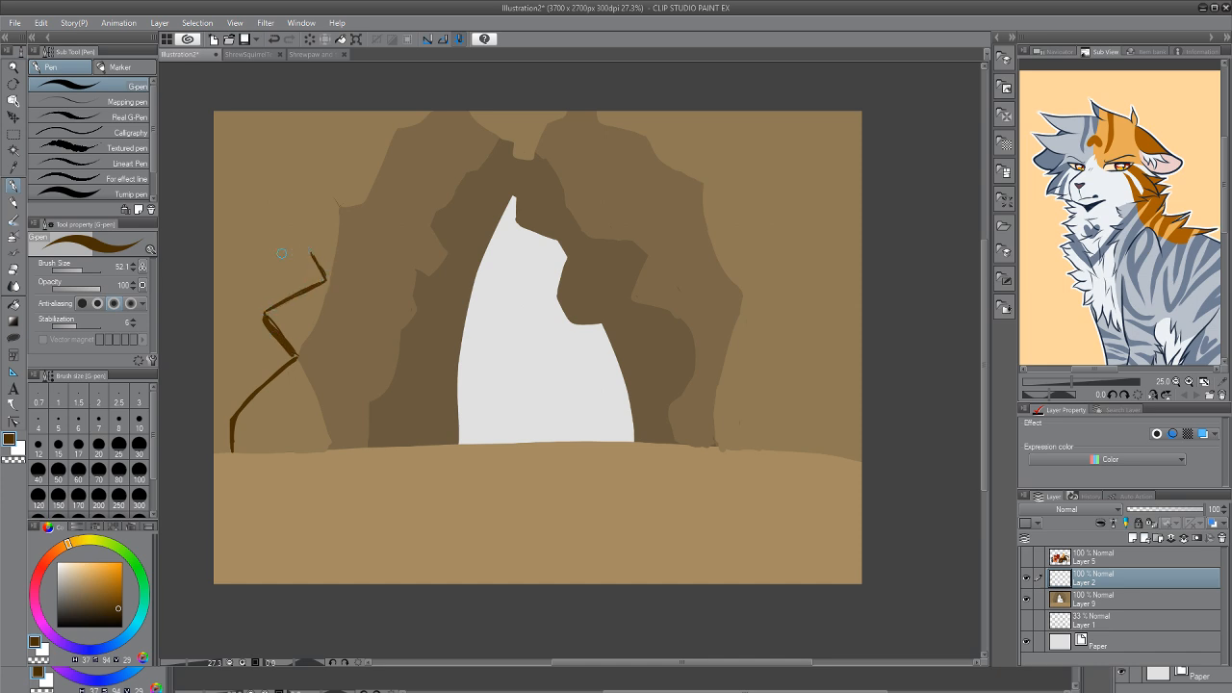
{"action": "mouse_move", "coordinate": [220, 209]}
{"action": "left_mouse_down"}
{"action": "mouse_move", "coordinate": [256, 302]}
{"action": "mouse_move", "coordinate": [219, 196]}
{"action": "left_mouse_up"}
{"action": "mouse_move", "coordinate": [220, 344]}
{"action": "left_mouse_down"}
{"action": "mouse_move", "coordinate": [260, 313]}
{"action": "mouse_move", "coordinate": [206, 354]}
{"action": "mouse_move", "coordinate": [233, 406]}
{"action": "left_mouse_up"}
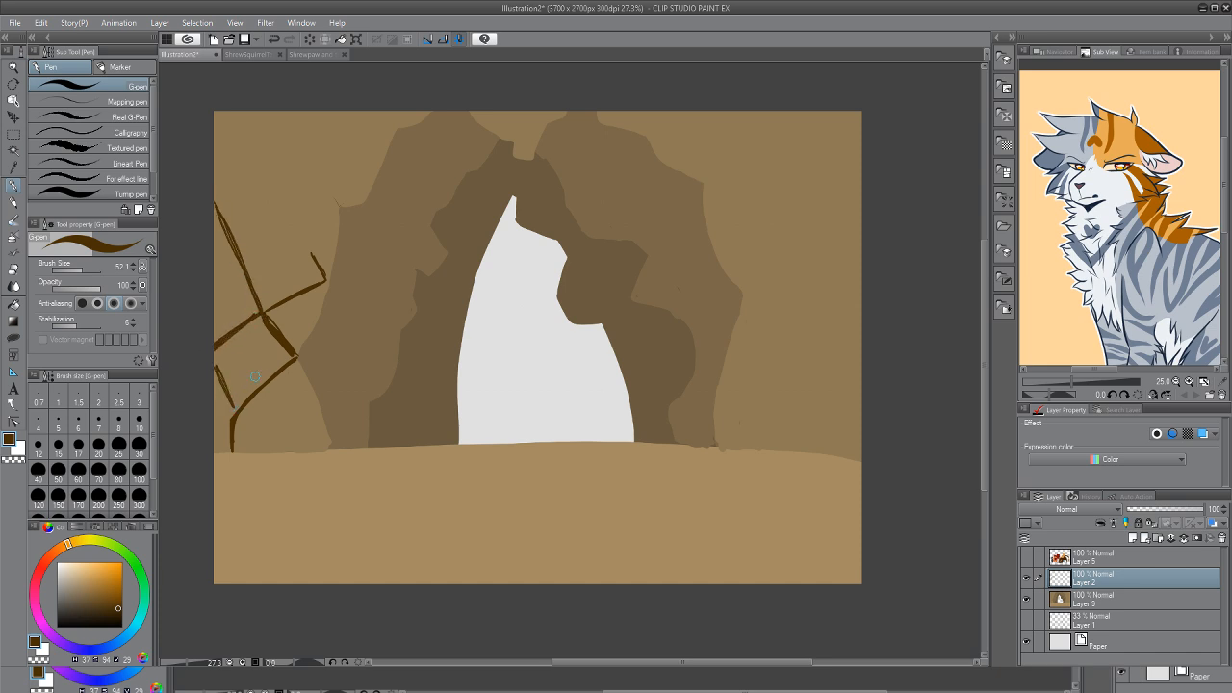
{"action": "mouse_move", "coordinate": [231, 209]}
{"action": "left_mouse_down"}
{"action": "mouse_move", "coordinate": [309, 249]}
{"action": "mouse_move", "coordinate": [233, 207]}
{"action": "left_mouse_up"}
{"action": "mouse_move", "coordinate": [310, 244]}
{"action": "left_mouse_down"}
{"action": "mouse_move", "coordinate": [331, 201]}
{"action": "mouse_move", "coordinate": [315, 245]}
{"action": "mouse_move", "coordinate": [322, 205]}
{"action": "mouse_move", "coordinate": [335, 203]}
{"action": "mouse_move", "coordinate": [328, 443]}
{"action": "left_mouse_up"}
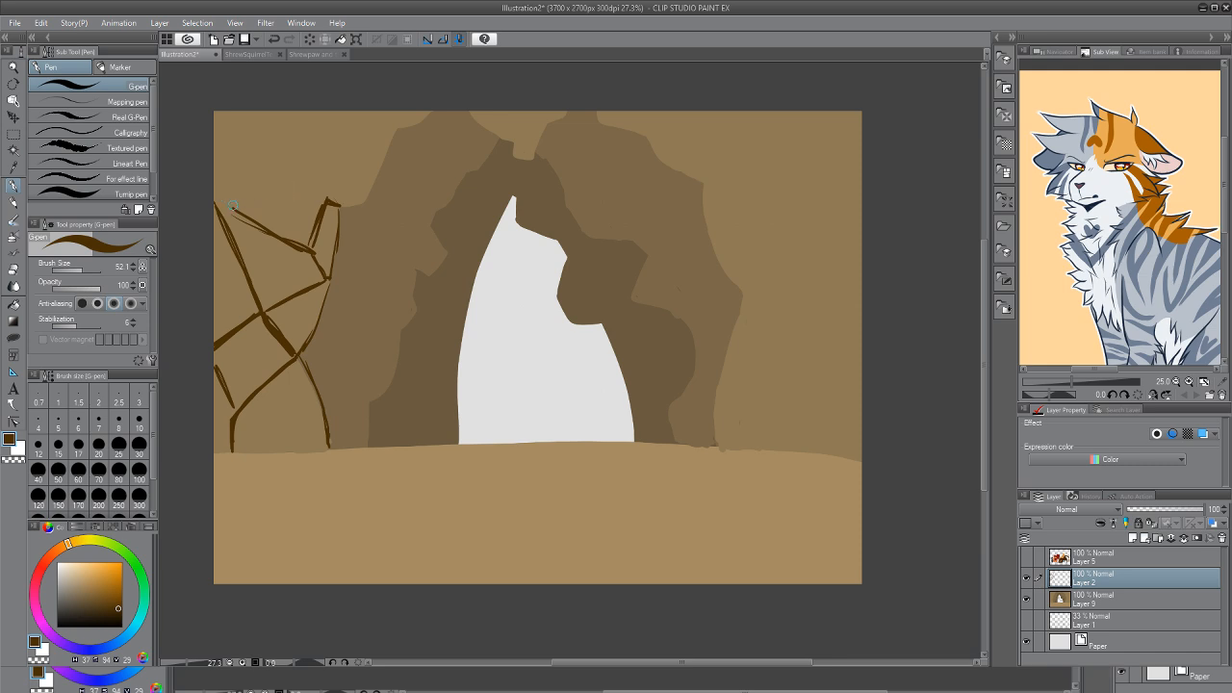
Draw connecting cracks over the left wall's upper part up to the cave's top edge, and set the crack layer to Multiply at 36% opacity
{"action": "mouse_move", "coordinate": [232, 204]}
{"action": "left_mouse_down"}
{"action": "mouse_move", "coordinate": [206, 185]}
{"action": "mouse_move", "coordinate": [311, 193]}
{"action": "left_mouse_up"}
{"action": "mouse_move", "coordinate": [394, 130]}
{"action": "left_mouse_down"}
{"action": "mouse_move", "coordinate": [327, 138]}
{"action": "mouse_move", "coordinate": [234, 113]}
{"action": "mouse_move", "coordinate": [296, 134]}
{"action": "left_mouse_up"}
{"action": "mouse_move", "coordinate": [227, 115]}
{"action": "left_mouse_down"}
{"action": "mouse_move", "coordinate": [342, 137]}
{"action": "mouse_move", "coordinate": [415, 119]}
{"action": "left_mouse_up"}
{"action": "left_click_drag", "start_coordinate": [297, 140], "coordinate": [271, 194]}
{"action": "left_click_drag", "start_coordinate": [362, 141], "coordinate": [321, 194]}
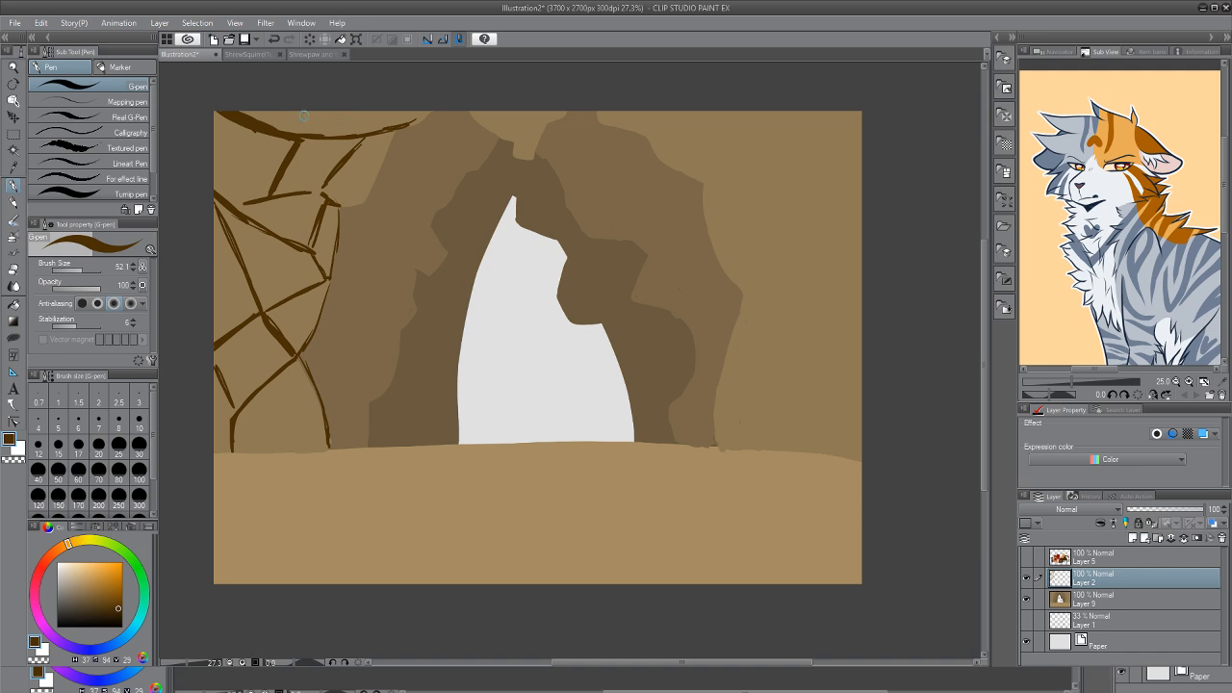
{"action": "left_click_drag", "start_coordinate": [302, 111], "coordinate": [300, 139]}
{"action": "left_click_drag", "start_coordinate": [357, 109], "coordinate": [360, 137]}
{"action": "scroll", "coordinate": [1071, 509], "scroll_direction": "down", "scroll_amount": 2}
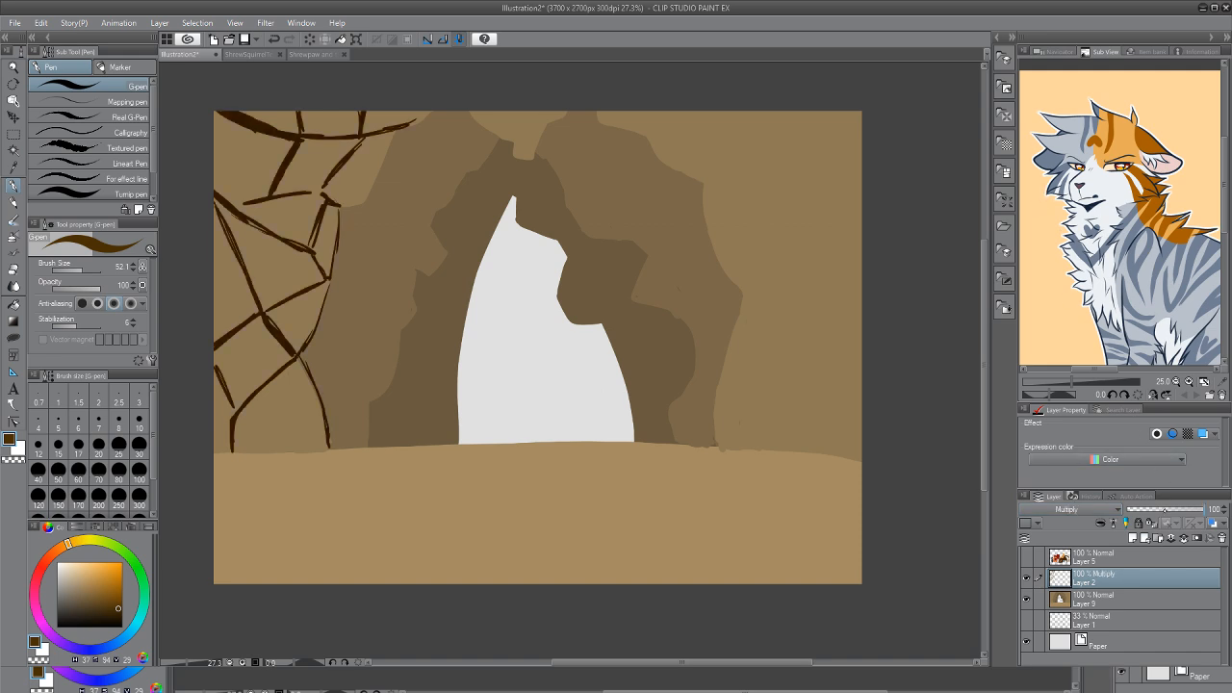
{"action": "left_click_drag", "start_coordinate": [1203, 509], "coordinate": [1151, 508]}
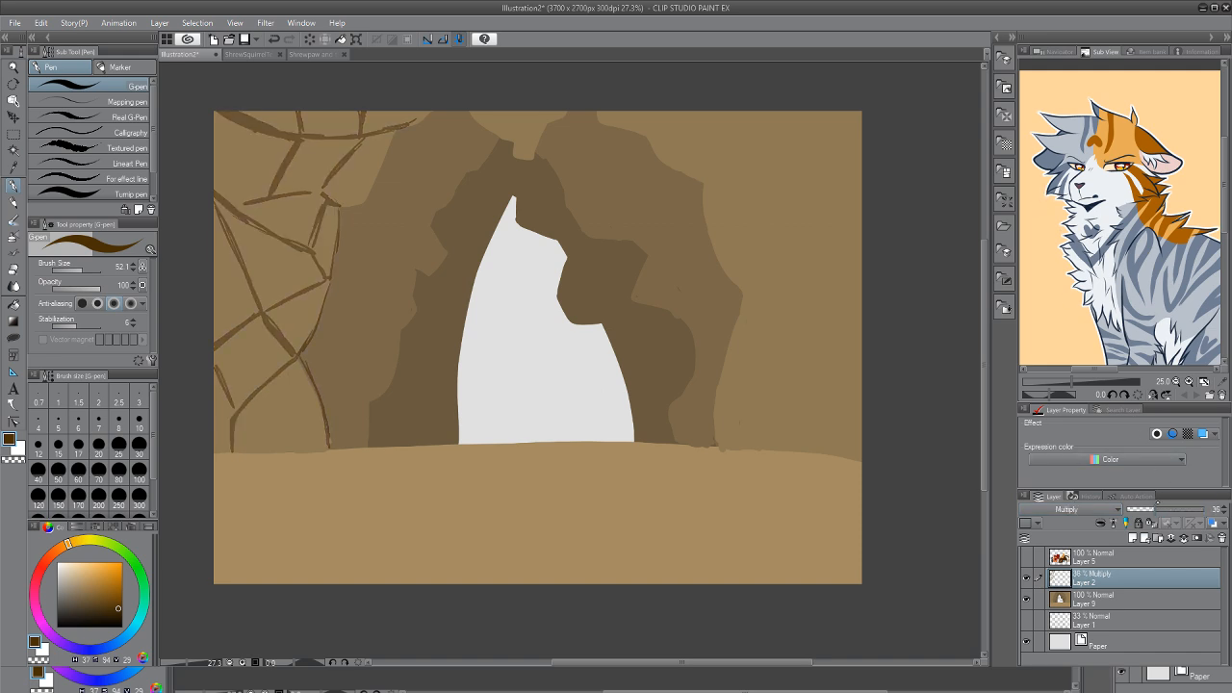
Soften all the cracks on the left outer wall up to the cave's top edge using Blur with a brush size of 87.7
{"action": "key", "text": "e"}
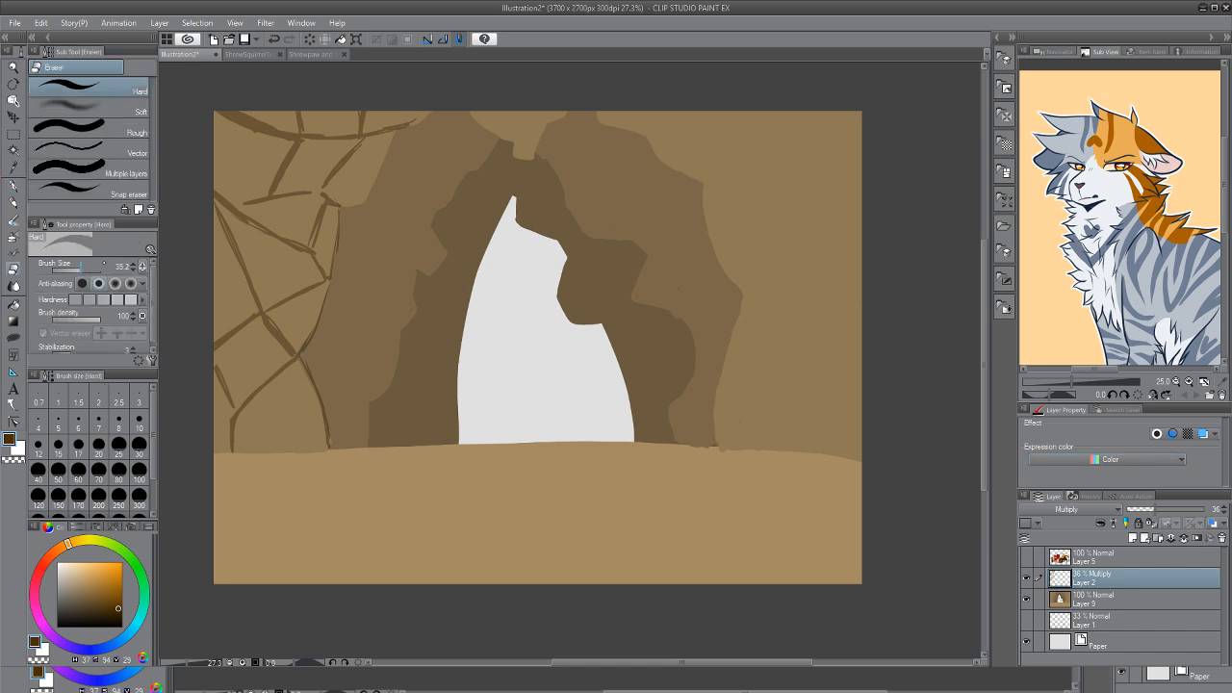
{"action": "key", "text": "j"}
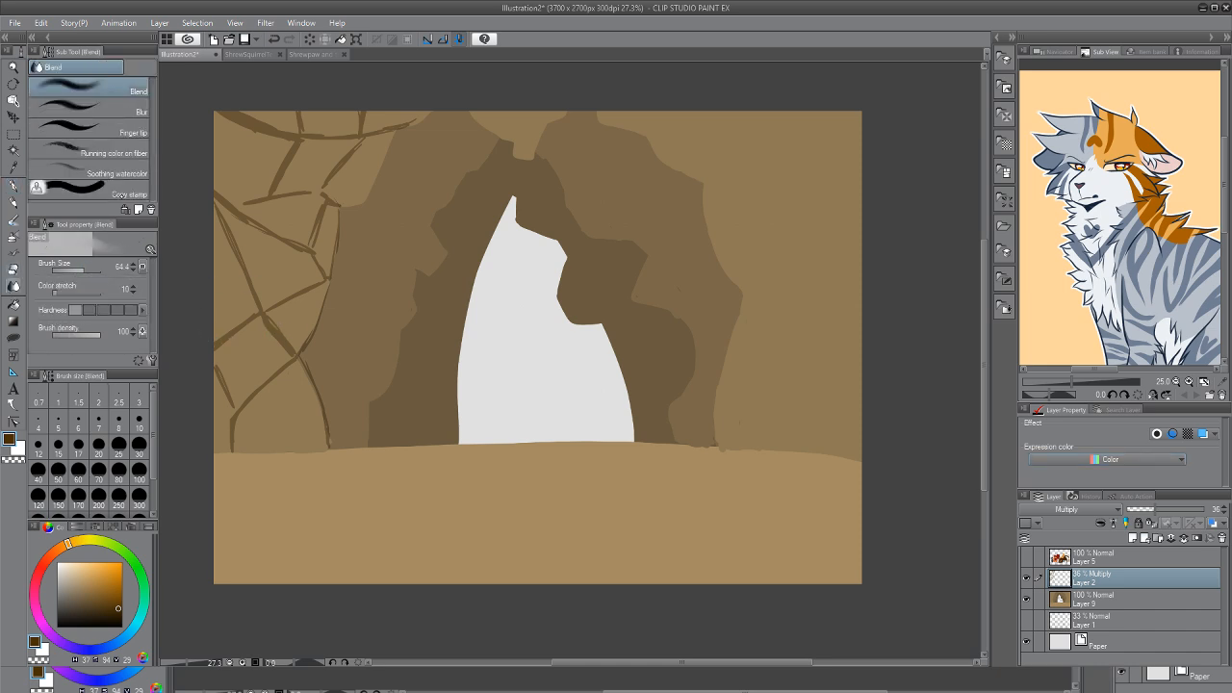
{"action": "left_click_drag", "start_coordinate": [254, 315], "coordinate": [221, 337]}
{"action": "left_click", "coordinate": [77, 269]}
{"action": "left_click", "coordinate": [136, 104]}
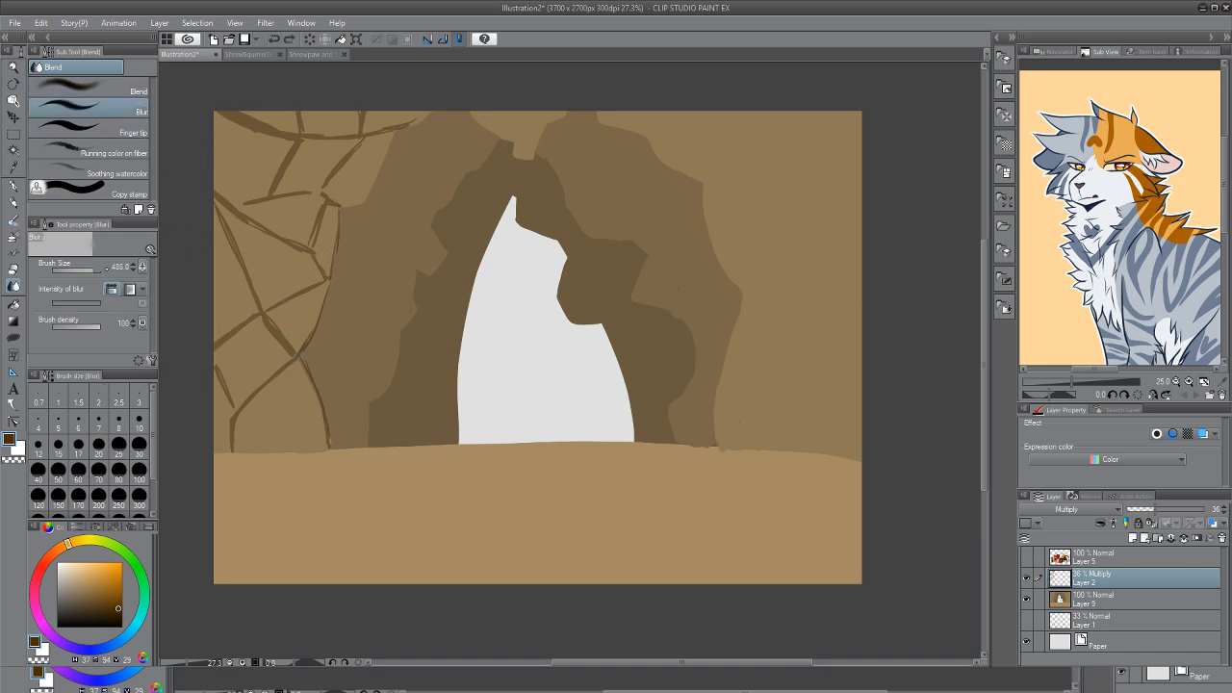
{"action": "mouse_move", "coordinate": [210, 354]}
{"action": "left_mouse_down"}
{"action": "mouse_move", "coordinate": [269, 276]}
{"action": "mouse_move", "coordinate": [245, 236]}
{"action": "mouse_move", "coordinate": [255, 321]}
{"action": "mouse_move", "coordinate": [210, 195]}
{"action": "mouse_move", "coordinate": [260, 308]}
{"action": "mouse_move", "coordinate": [238, 220]}
{"action": "left_mouse_up"}
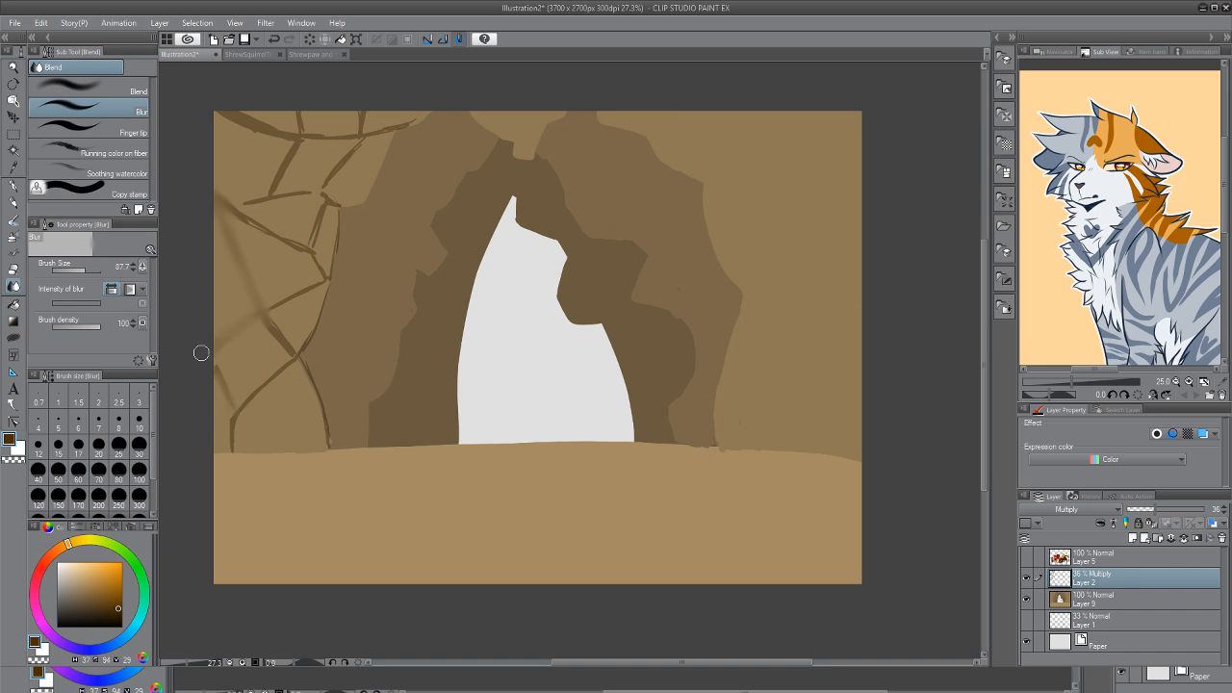
{"action": "mouse_move", "coordinate": [291, 361]}
{"action": "left_mouse_down"}
{"action": "mouse_move", "coordinate": [250, 392]}
{"action": "mouse_move", "coordinate": [288, 360]}
{"action": "mouse_move", "coordinate": [229, 417]}
{"action": "left_mouse_up"}
{"action": "mouse_move", "coordinate": [300, 343]}
{"action": "left_mouse_down"}
{"action": "mouse_move", "coordinate": [330, 447]}
{"action": "mouse_move", "coordinate": [310, 411]}
{"action": "mouse_move", "coordinate": [320, 313]}
{"action": "mouse_move", "coordinate": [306, 331]}
{"action": "mouse_move", "coordinate": [323, 292]}
{"action": "mouse_move", "coordinate": [282, 306]}
{"action": "mouse_move", "coordinate": [308, 287]}
{"action": "mouse_move", "coordinate": [284, 347]}
{"action": "mouse_move", "coordinate": [278, 340]}
{"action": "mouse_move", "coordinate": [286, 344]}
{"action": "mouse_move", "coordinate": [318, 265]}
{"action": "mouse_move", "coordinate": [301, 253]}
{"action": "mouse_move", "coordinate": [310, 233]}
{"action": "mouse_move", "coordinate": [341, 210]}
{"action": "mouse_move", "coordinate": [335, 271]}
{"action": "mouse_move", "coordinate": [294, 349]}
{"action": "left_mouse_up"}
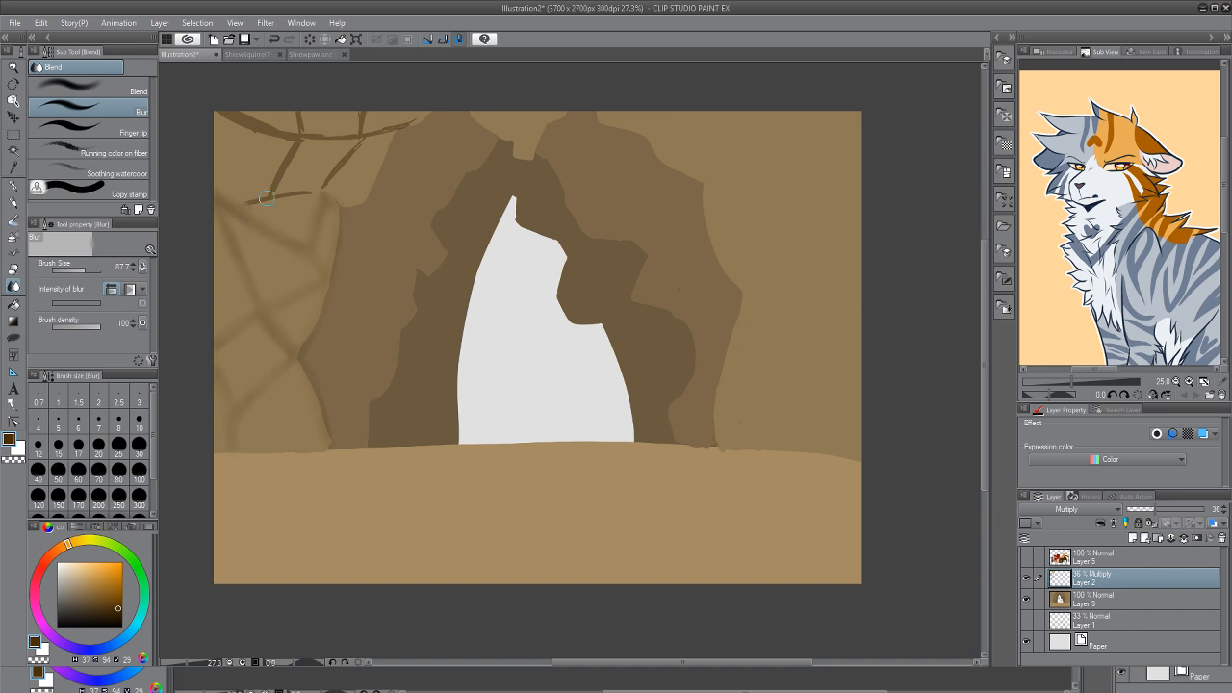
{"action": "mouse_move", "coordinate": [267, 197]}
{"action": "left_mouse_down"}
{"action": "mouse_move", "coordinate": [336, 187]}
{"action": "mouse_move", "coordinate": [361, 144]}
{"action": "mouse_move", "coordinate": [343, 158]}
{"action": "mouse_move", "coordinate": [423, 114]}
{"action": "mouse_move", "coordinate": [358, 126]}
{"action": "mouse_move", "coordinate": [355, 169]}
{"action": "mouse_move", "coordinate": [316, 206]}
{"action": "mouse_move", "coordinate": [344, 138]}
{"action": "mouse_move", "coordinate": [291, 133]}
{"action": "mouse_move", "coordinate": [266, 196]}
{"action": "left_mouse_up"}
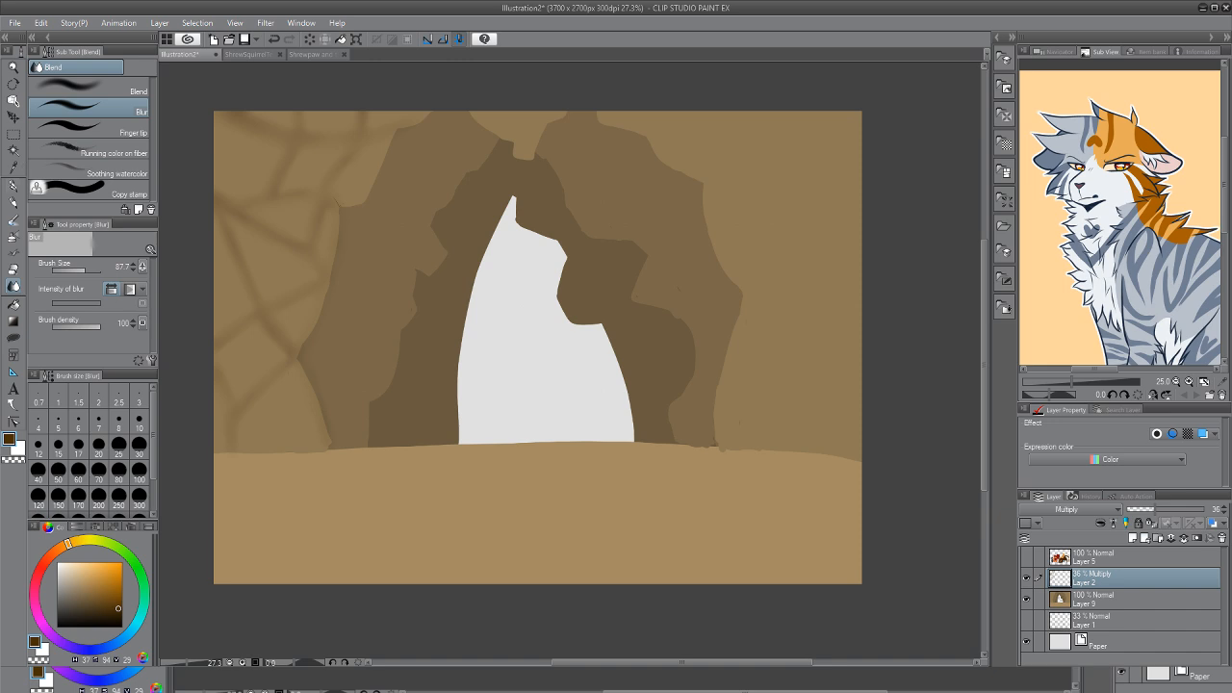
Draw connected angular dark brown cracks with the G-pen across the right outer wall, from the cave's top edge down to the floor
{"action": "key", "text": "p"}
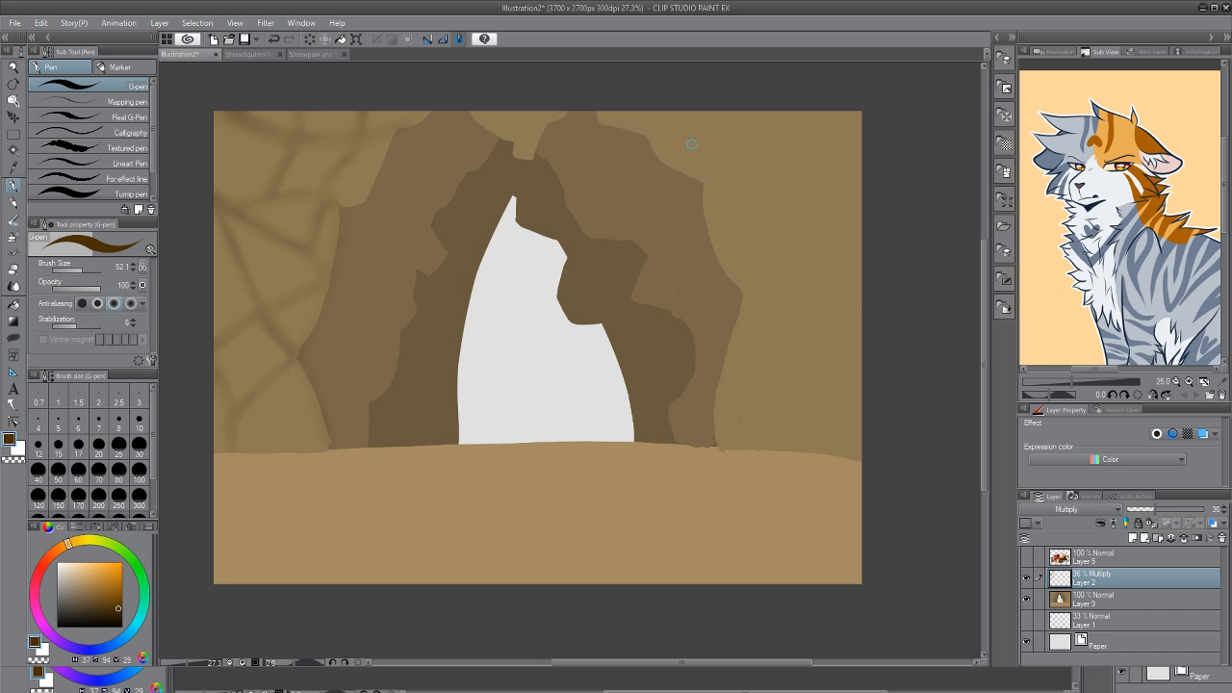
{"action": "mouse_move", "coordinate": [649, 135]}
{"action": "left_mouse_down"}
{"action": "mouse_move", "coordinate": [664, 112]}
{"action": "mouse_move", "coordinate": [628, 131]}
{"action": "mouse_move", "coordinate": [712, 145]}
{"action": "mouse_move", "coordinate": [732, 168]}
{"action": "mouse_move", "coordinate": [701, 198]}
{"action": "left_mouse_up"}
{"action": "left_click_drag", "start_coordinate": [750, 147], "coordinate": [708, 190]}
{"action": "mouse_move", "coordinate": [658, 134]}
{"action": "left_mouse_down"}
{"action": "mouse_move", "coordinate": [771, 108]}
{"action": "mouse_move", "coordinate": [759, 155]}
{"action": "mouse_move", "coordinate": [786, 199]}
{"action": "mouse_move", "coordinate": [764, 233]}
{"action": "mouse_move", "coordinate": [775, 270]}
{"action": "mouse_move", "coordinate": [753, 291]}
{"action": "mouse_move", "coordinate": [773, 267]}
{"action": "mouse_move", "coordinate": [769, 234]}
{"action": "mouse_move", "coordinate": [791, 188]}
{"action": "mouse_move", "coordinate": [842, 176]}
{"action": "mouse_move", "coordinate": [859, 98]}
{"action": "left_mouse_up"}
{"action": "left_click_drag", "start_coordinate": [837, 178], "coordinate": [860, 238]}
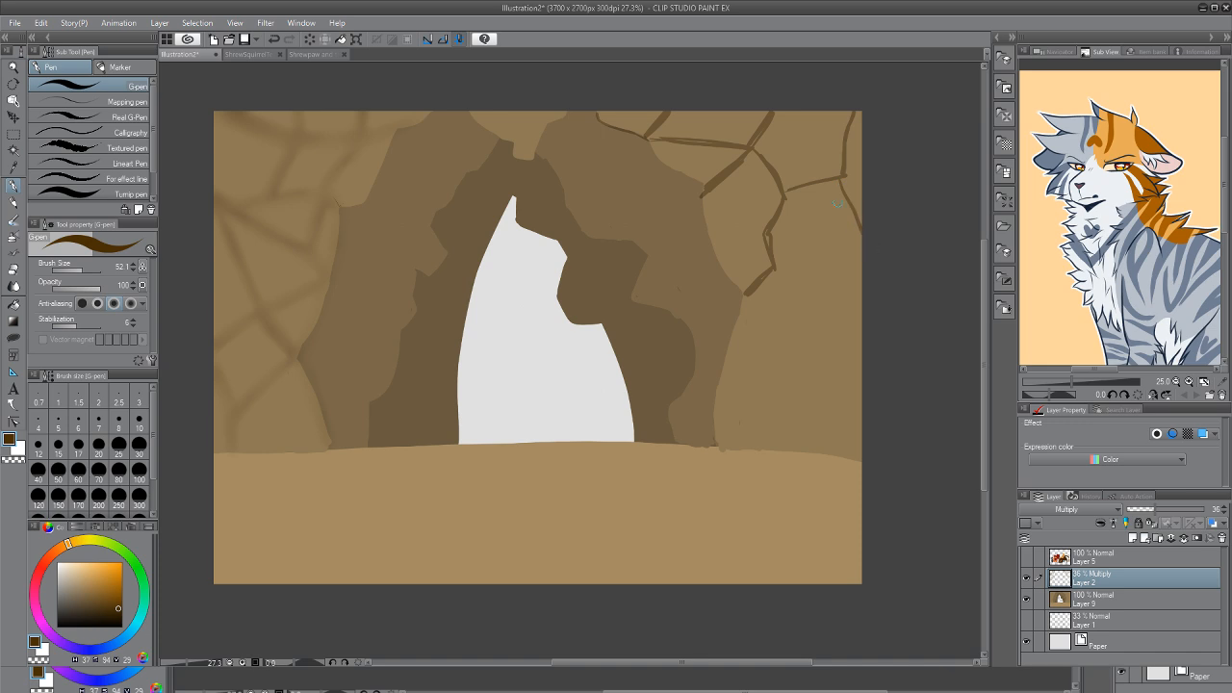
{"action": "mouse_move", "coordinate": [776, 270]}
{"action": "left_mouse_down"}
{"action": "mouse_move", "coordinate": [828, 317]}
{"action": "mouse_move", "coordinate": [804, 385]}
{"action": "left_mouse_up"}
{"action": "mouse_move", "coordinate": [746, 294]}
{"action": "left_mouse_down"}
{"action": "mouse_move", "coordinate": [765, 364]}
{"action": "mouse_move", "coordinate": [798, 402]}
{"action": "mouse_move", "coordinate": [801, 391]}
{"action": "mouse_move", "coordinate": [790, 452]}
{"action": "left_mouse_up"}
{"action": "left_click_drag", "start_coordinate": [832, 319], "coordinate": [849, 312]}
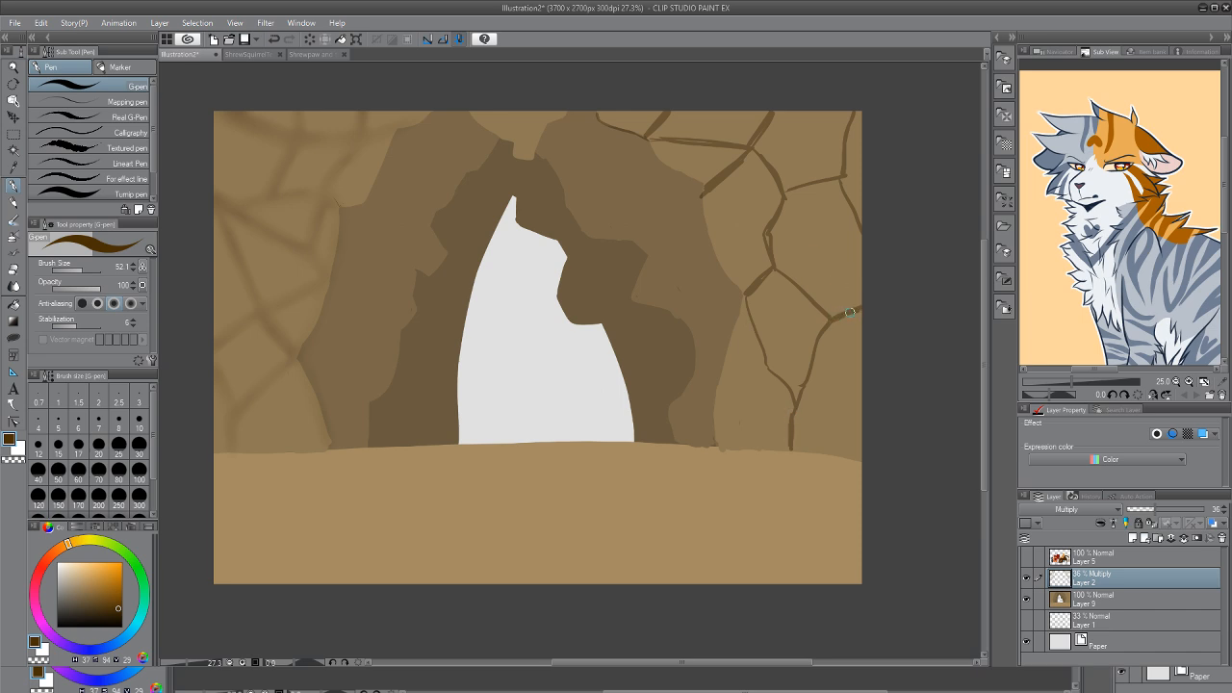
{"action": "mouse_move", "coordinate": [763, 362]}
{"action": "left_mouse_down"}
{"action": "mouse_move", "coordinate": [729, 387]}
{"action": "mouse_move", "coordinate": [720, 444]}
{"action": "left_mouse_up"}
{"action": "left_click_drag", "start_coordinate": [733, 383], "coordinate": [723, 391]}
Draw a thick branching crack down the small rock hanging from the ceiling above the opening
{"action": "mouse_move", "coordinate": [519, 126]}
{"action": "left_mouse_down"}
{"action": "mouse_move", "coordinate": [526, 159]}
{"action": "mouse_move", "coordinate": [524, 100]}
{"action": "left_mouse_up"}
{"action": "key", "text": "e"}
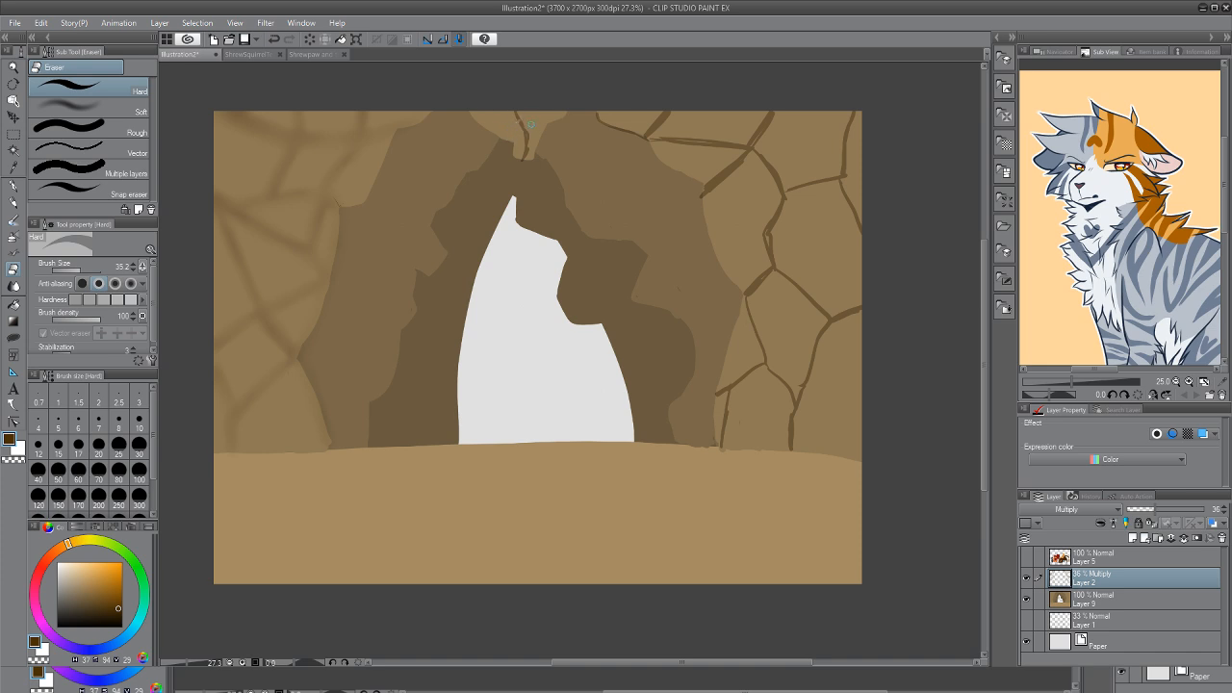
{"action": "key", "text": "p"}
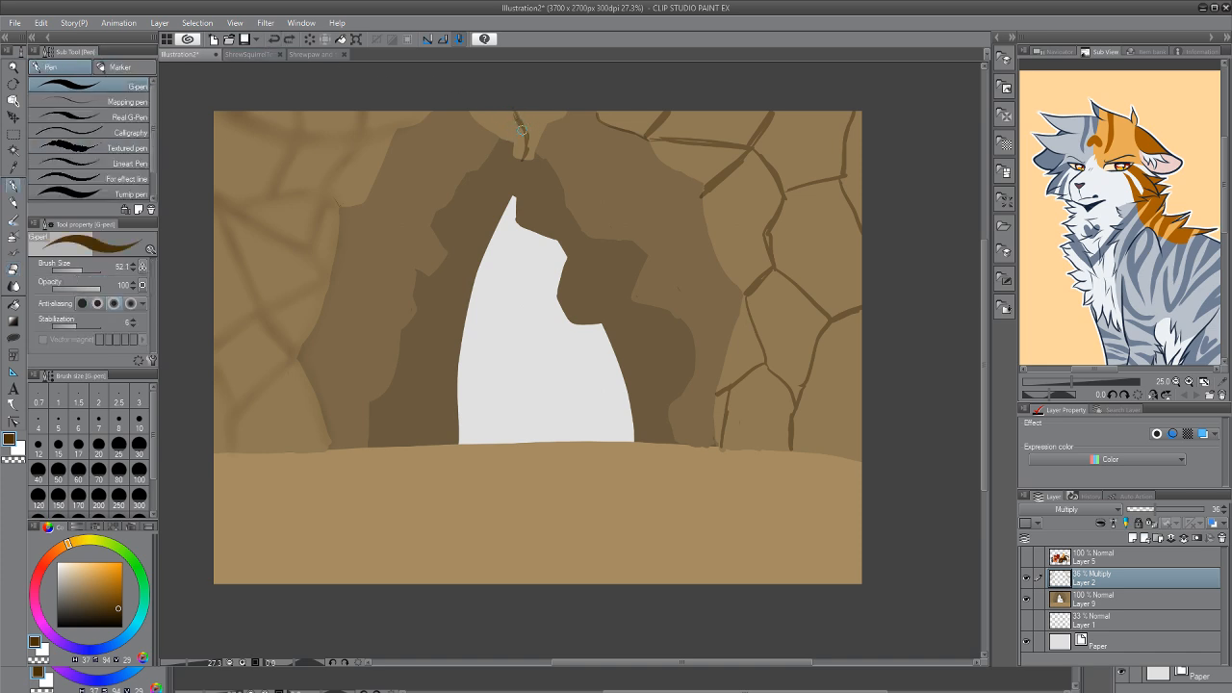
{"action": "left_click_drag", "start_coordinate": [516, 144], "coordinate": [514, 114]}
Blur the cracks on the hanging ceiling rock and across the entire right outer wall
{"action": "key", "text": "j"}
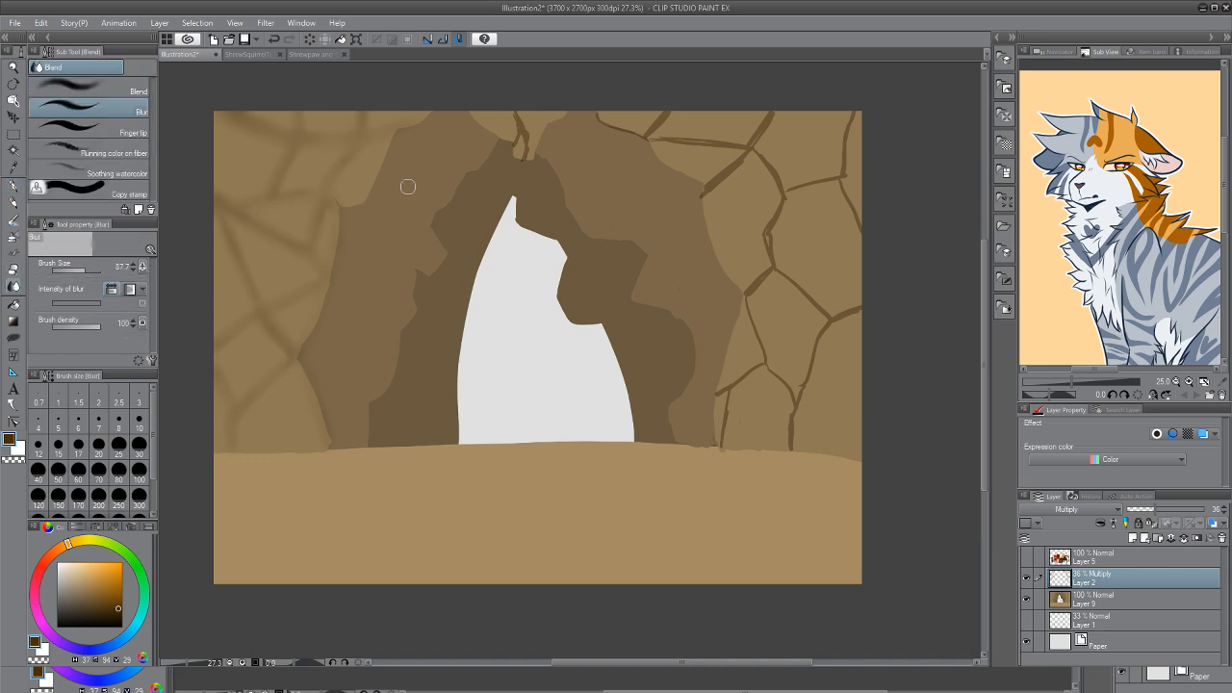
{"action": "mouse_move", "coordinate": [516, 115]}
{"action": "left_mouse_down"}
{"action": "mouse_move", "coordinate": [523, 157]}
{"action": "mouse_move", "coordinate": [523, 126]}
{"action": "mouse_move", "coordinate": [623, 122]}
{"action": "mouse_move", "coordinate": [628, 138]}
{"action": "mouse_move", "coordinate": [685, 103]}
{"action": "mouse_move", "coordinate": [673, 110]}
{"action": "mouse_move", "coordinate": [679, 141]}
{"action": "mouse_move", "coordinate": [665, 140]}
{"action": "mouse_move", "coordinate": [699, 151]}
{"action": "mouse_move", "coordinate": [768, 119]}
{"action": "mouse_move", "coordinate": [708, 178]}
{"action": "left_mouse_up"}
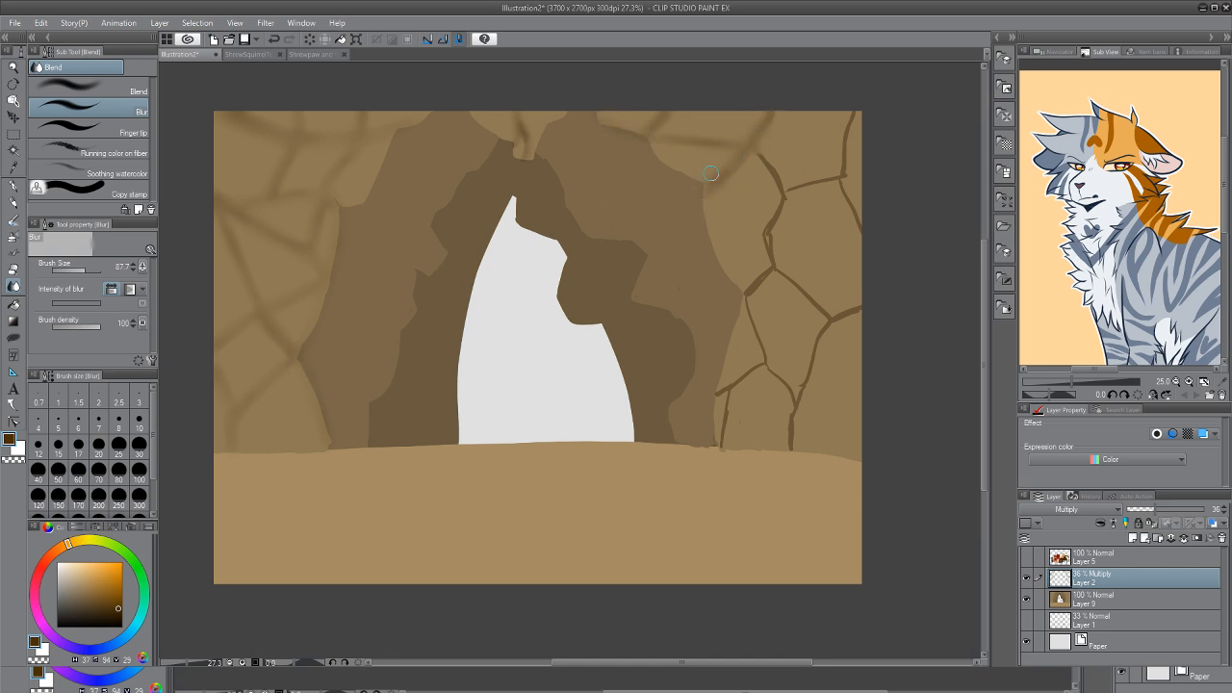
{"action": "mouse_move", "coordinate": [760, 157]}
{"action": "left_mouse_down"}
{"action": "mouse_move", "coordinate": [785, 218]}
{"action": "mouse_move", "coordinate": [772, 207]}
{"action": "mouse_move", "coordinate": [759, 284]}
{"action": "mouse_move", "coordinate": [735, 306]}
{"action": "mouse_move", "coordinate": [752, 277]}
{"action": "mouse_move", "coordinate": [819, 292]}
{"action": "mouse_move", "coordinate": [823, 310]}
{"action": "mouse_move", "coordinate": [783, 280]}
{"action": "mouse_move", "coordinate": [834, 317]}
{"action": "mouse_move", "coordinate": [849, 305]}
{"action": "mouse_move", "coordinate": [820, 322]}
{"action": "mouse_move", "coordinate": [796, 385]}
{"action": "mouse_move", "coordinate": [807, 372]}
{"action": "mouse_move", "coordinate": [794, 440]}
{"action": "mouse_move", "coordinate": [865, 256]}
{"action": "mouse_move", "coordinate": [825, 180]}
{"action": "mouse_move", "coordinate": [793, 188]}
{"action": "mouse_move", "coordinate": [838, 140]}
{"action": "mouse_move", "coordinate": [838, 181]}
{"action": "left_mouse_up"}
{"action": "mouse_move", "coordinate": [767, 301]}
{"action": "left_mouse_down"}
{"action": "mouse_move", "coordinate": [738, 293]}
{"action": "mouse_move", "coordinate": [764, 354]}
{"action": "mouse_move", "coordinate": [724, 383]}
{"action": "mouse_move", "coordinate": [722, 433]}
{"action": "mouse_move", "coordinate": [747, 357]}
{"action": "mouse_move", "coordinate": [801, 428]}
{"action": "mouse_move", "coordinate": [765, 411]}
{"action": "left_mouse_up"}
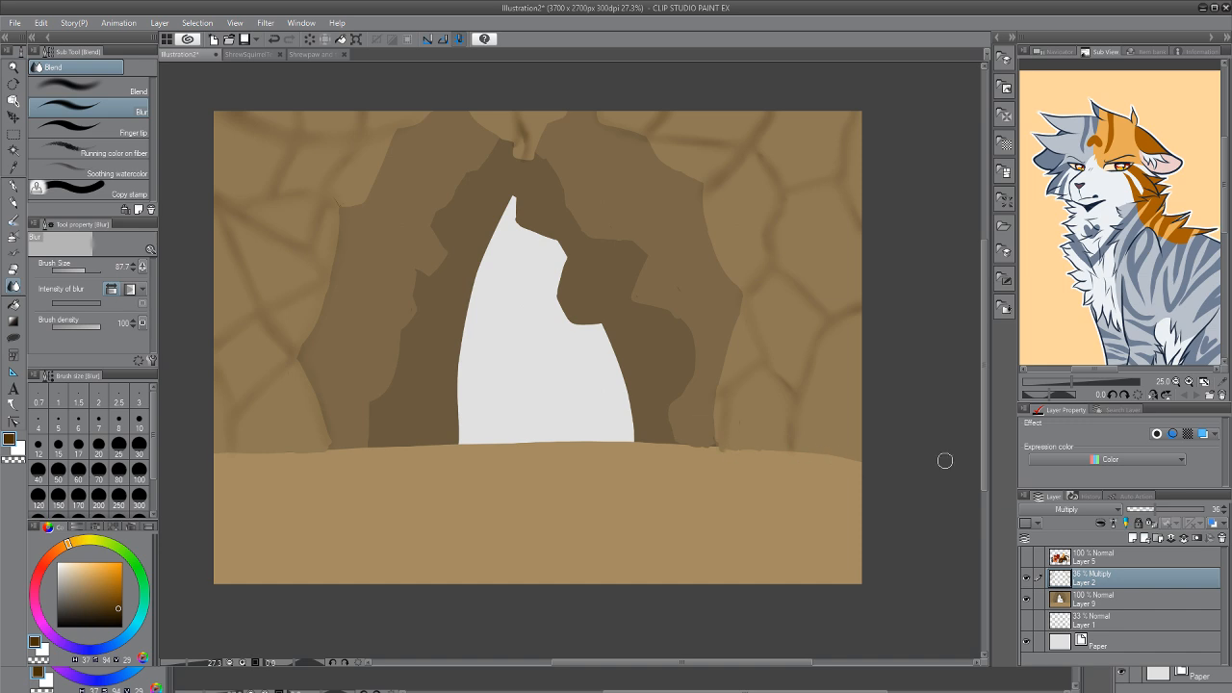
{"action": "mouse_move", "coordinate": [353, 212]}
{"action": "left_mouse_down"}
{"action": "mouse_move", "coordinate": [366, 206]}
{"action": "mouse_move", "coordinate": [340, 207]}
{"action": "left_mouse_up"}
Add short side cracks to the hanging ceiling rock with the G-pen and blur them into soft shading
{"action": "key", "text": "p"}
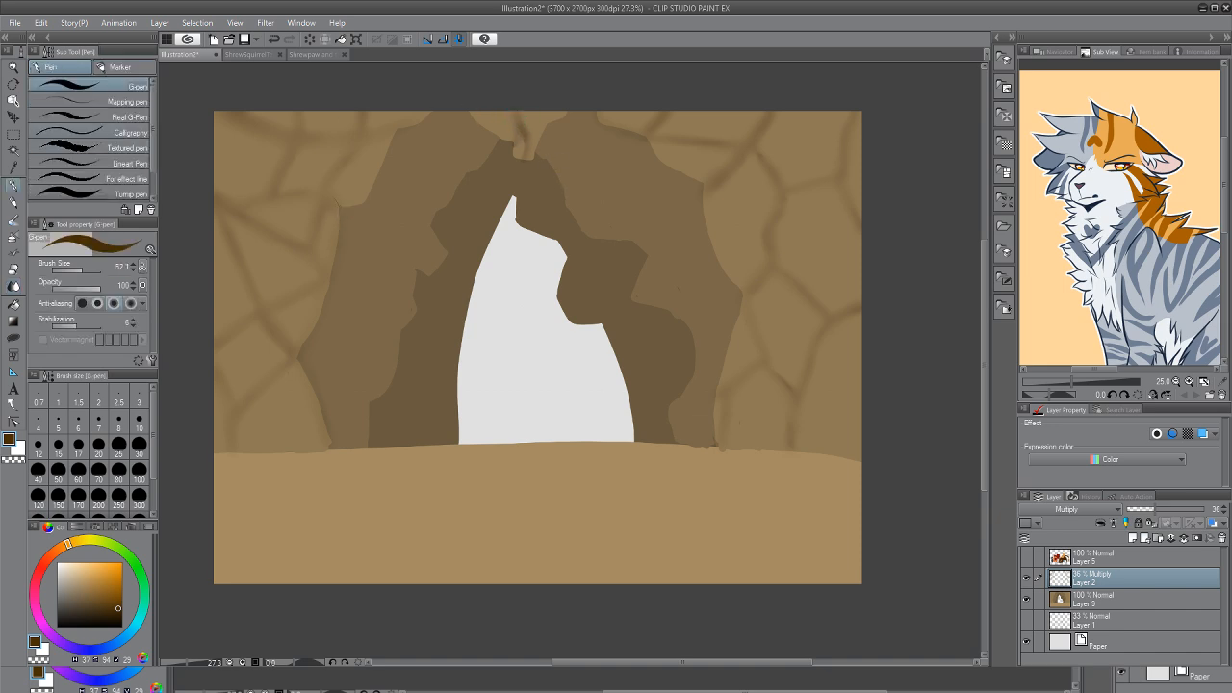
{"action": "left_click_drag", "start_coordinate": [509, 111], "coordinate": [496, 127]}
{"action": "key", "text": "b"}
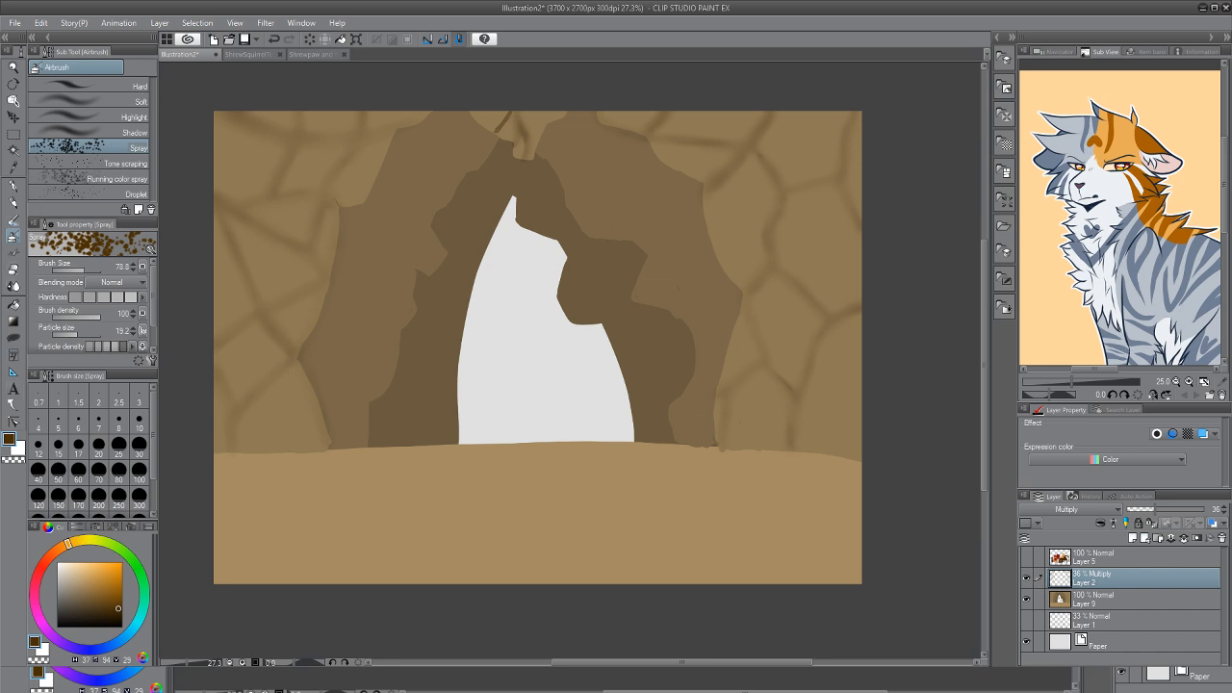
{"action": "key", "text": "j"}
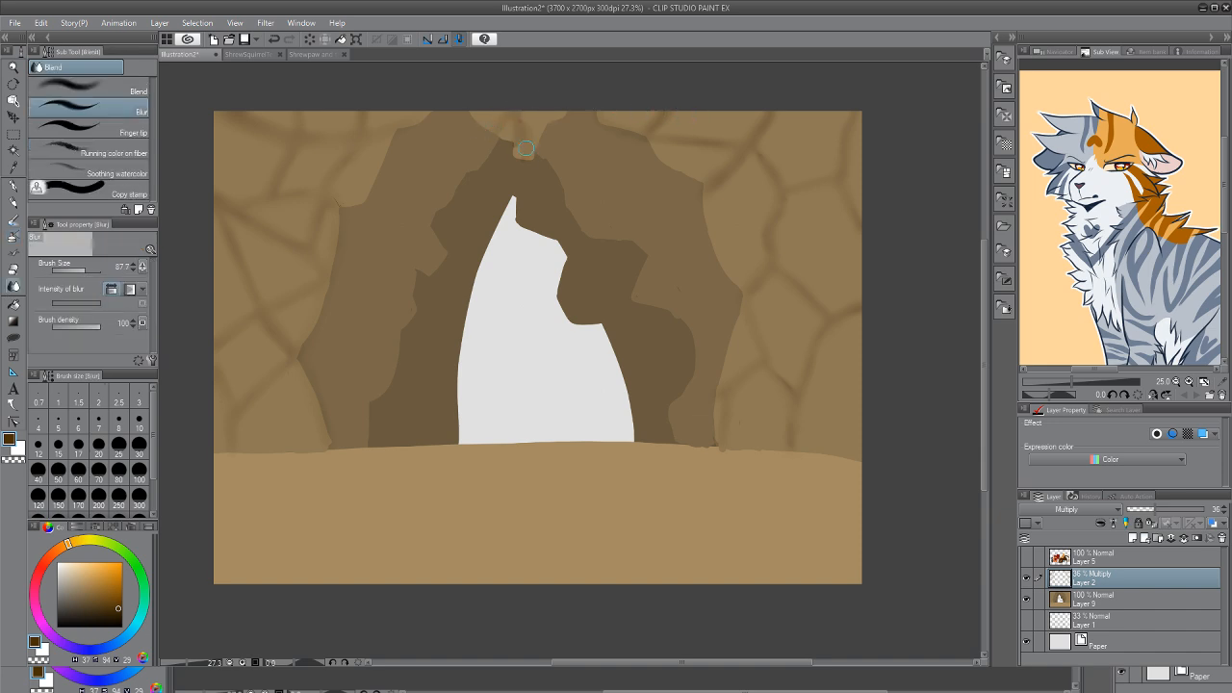
{"action": "key", "text": "p"}
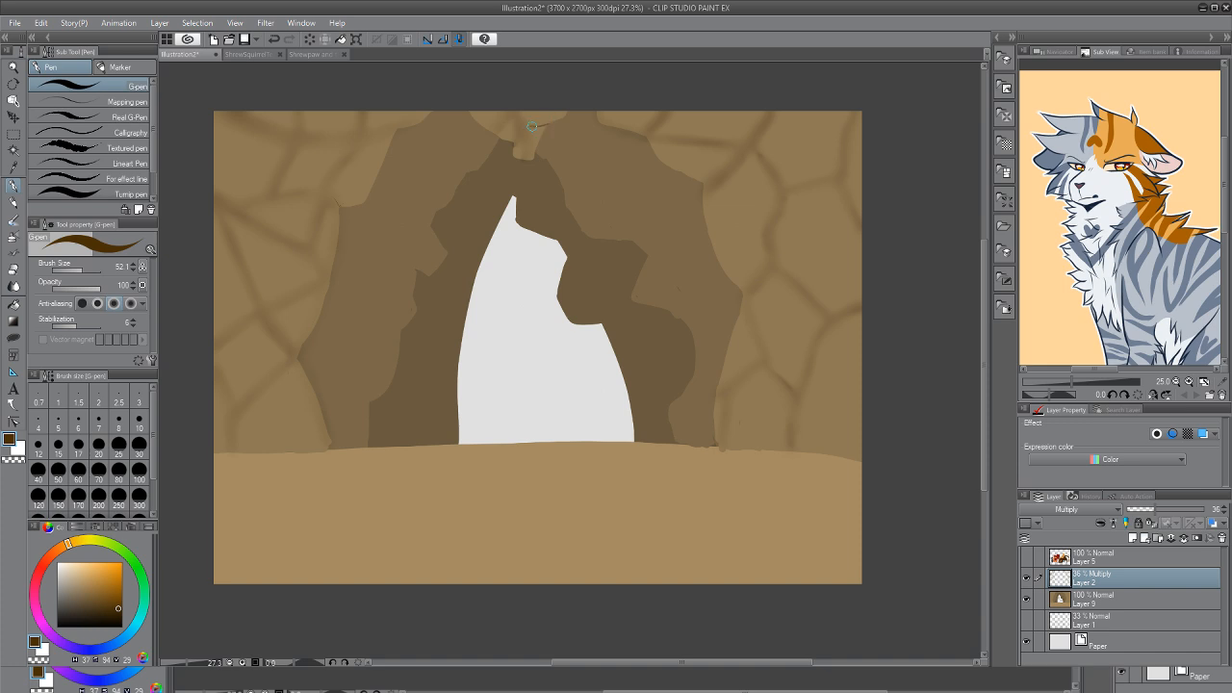
{"action": "key", "text": "j"}
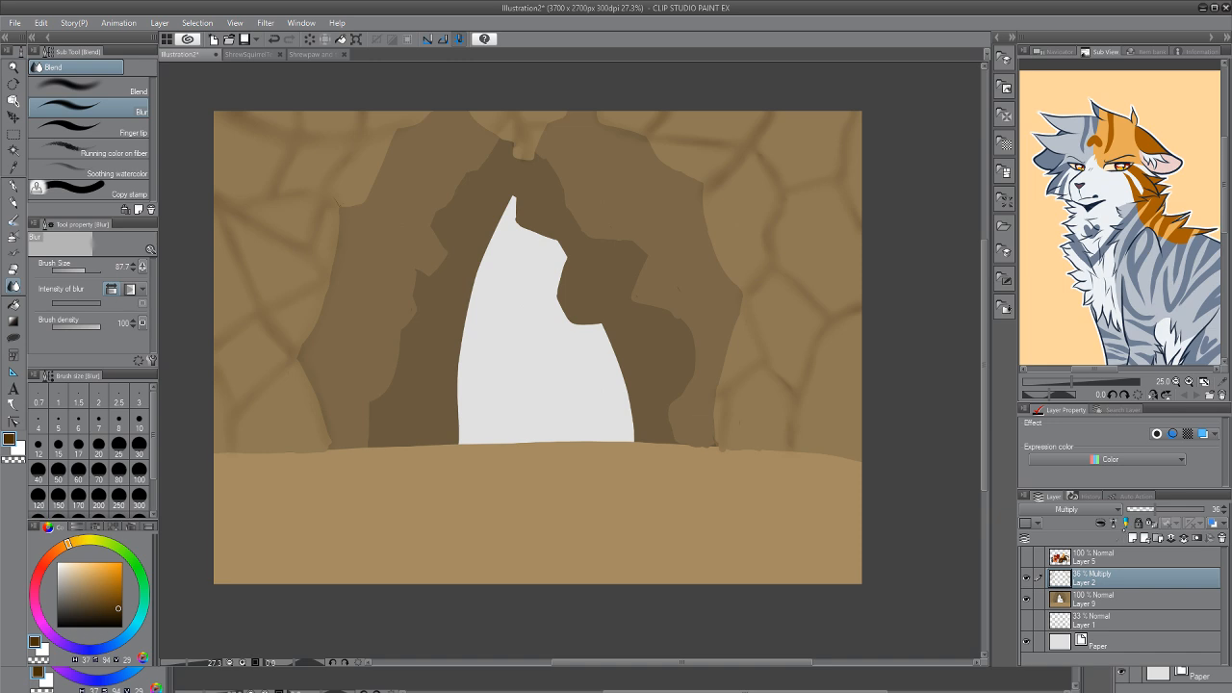
Compare the cave with the crack layer and the characters toggled on and off, and raise the crack layer's opacity to 55%
{"action": "left_click", "coordinate": [1026, 577]}
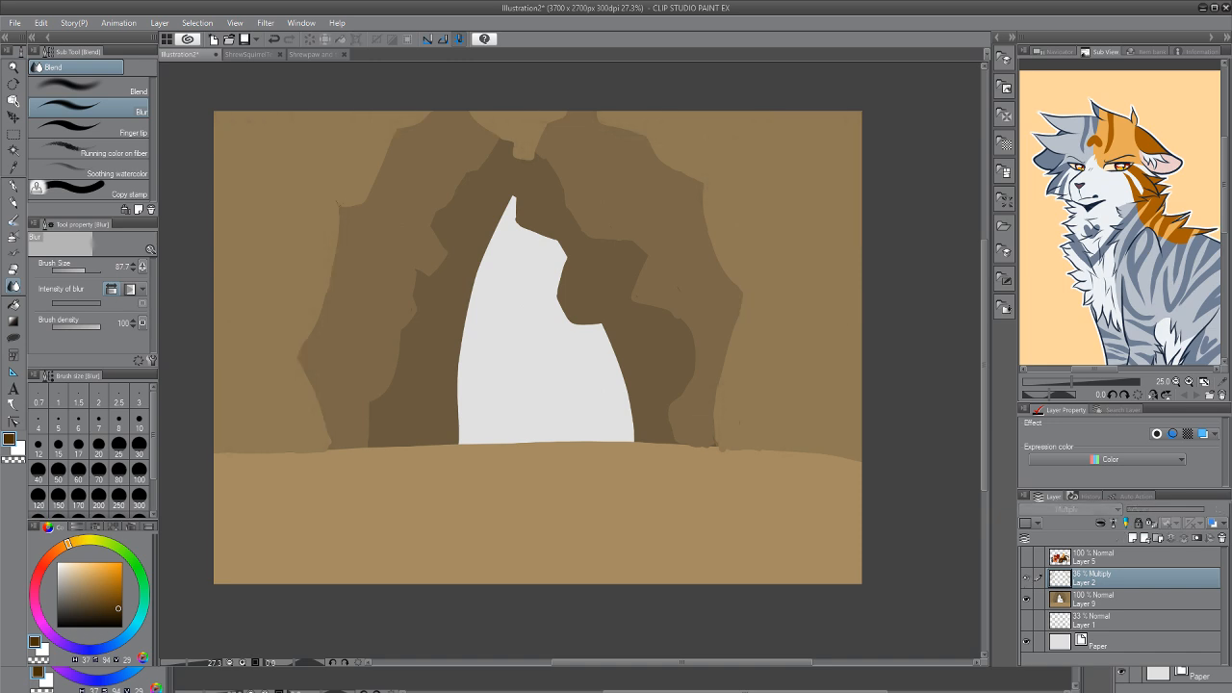
{"action": "left_click", "coordinate": [1025, 577]}
{"action": "left_click", "coordinate": [1026, 577]}
{"action": "left_click", "coordinate": [1026, 578]}
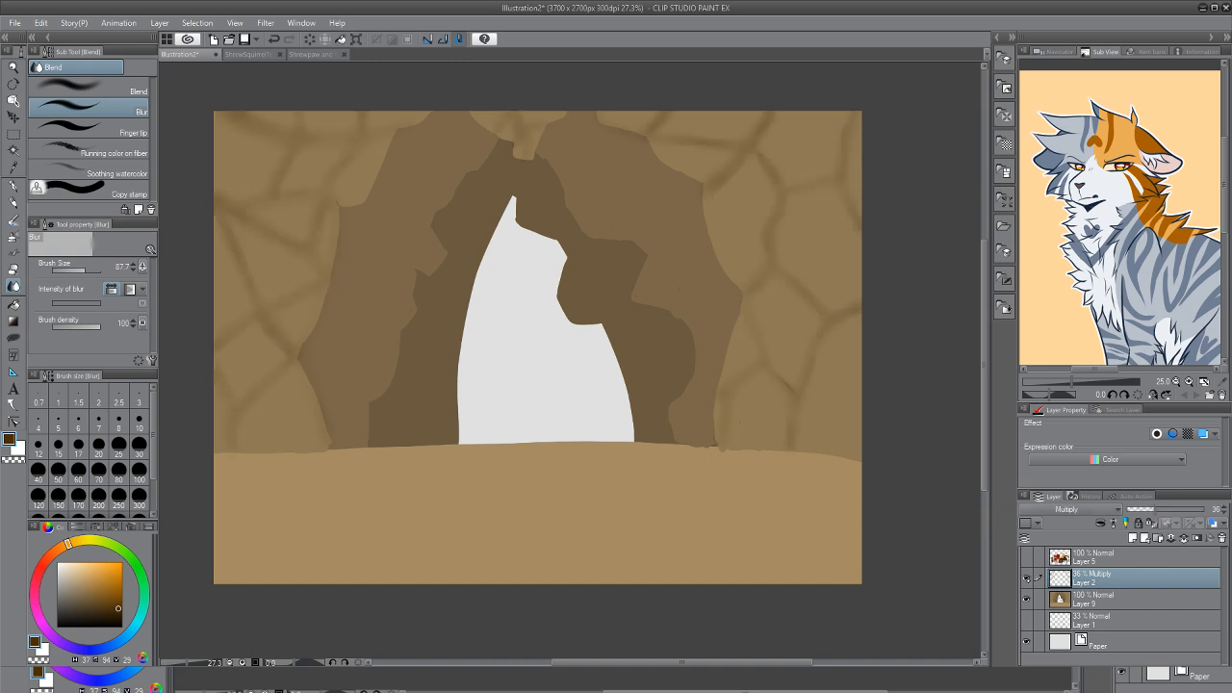
{"action": "left_click", "coordinate": [1025, 557]}
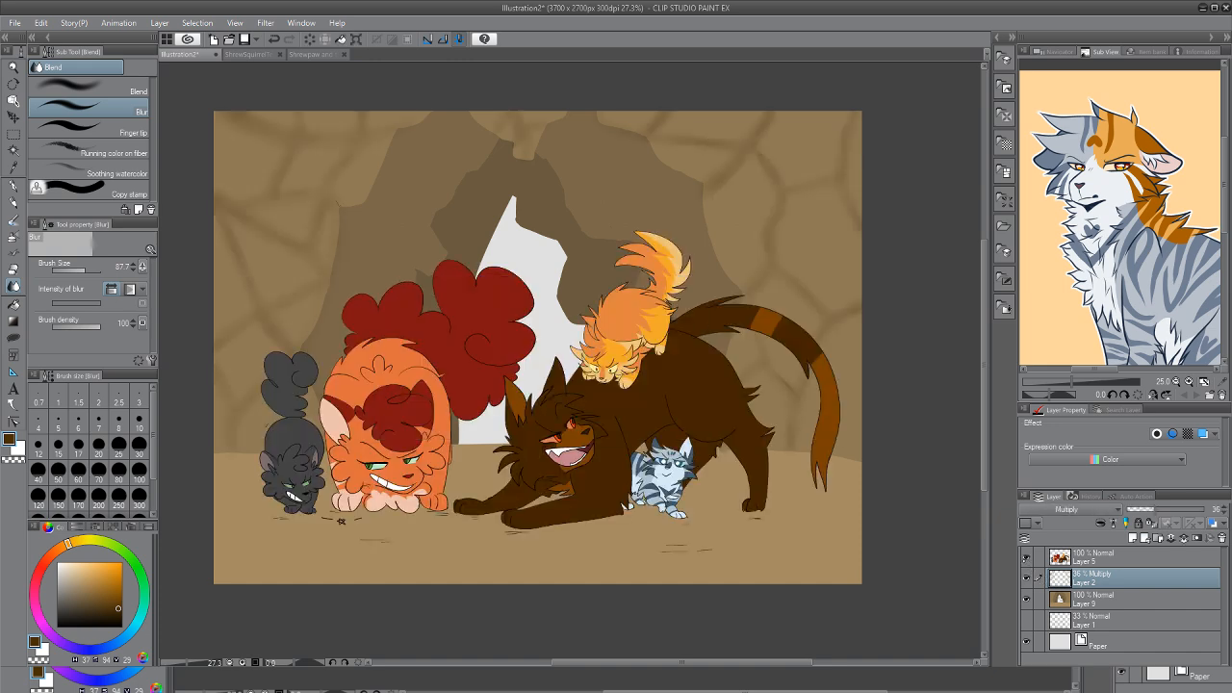
{"action": "left_click", "coordinate": [1025, 557]}
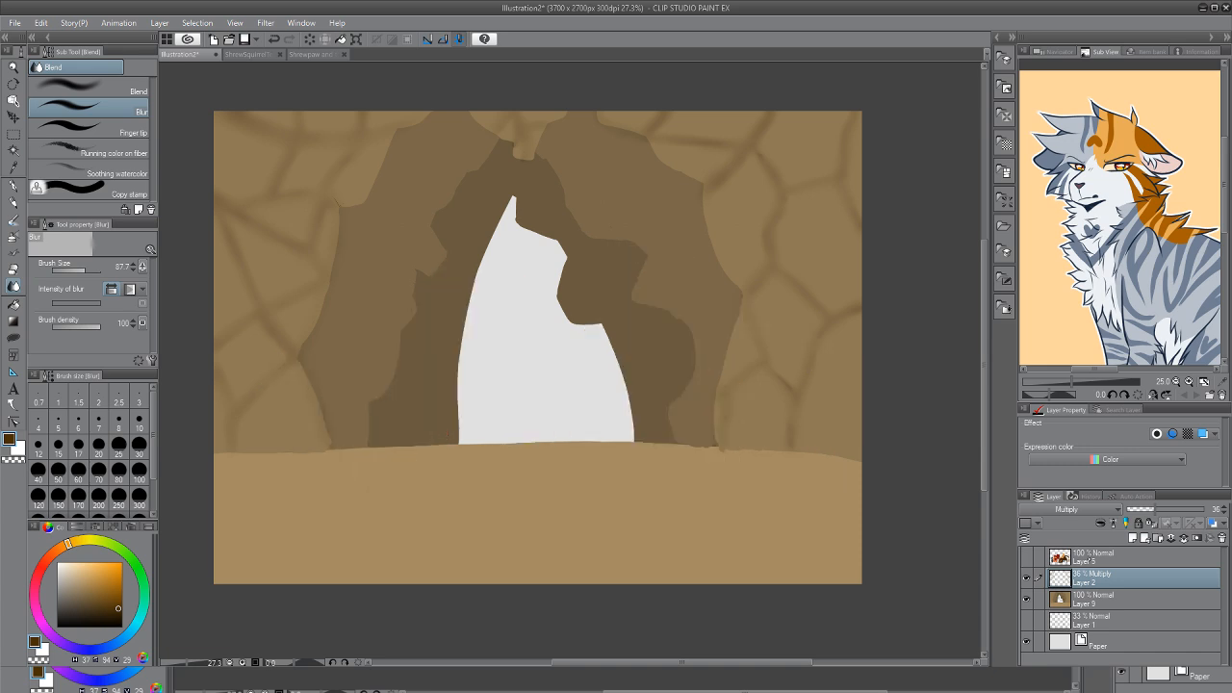
{"action": "left_click_drag", "start_coordinate": [1159, 509], "coordinate": [1163, 509]}
{"action": "key", "text": "p"}
{"action": "left_click_drag", "start_coordinate": [248, 324], "coordinate": [217, 346]}
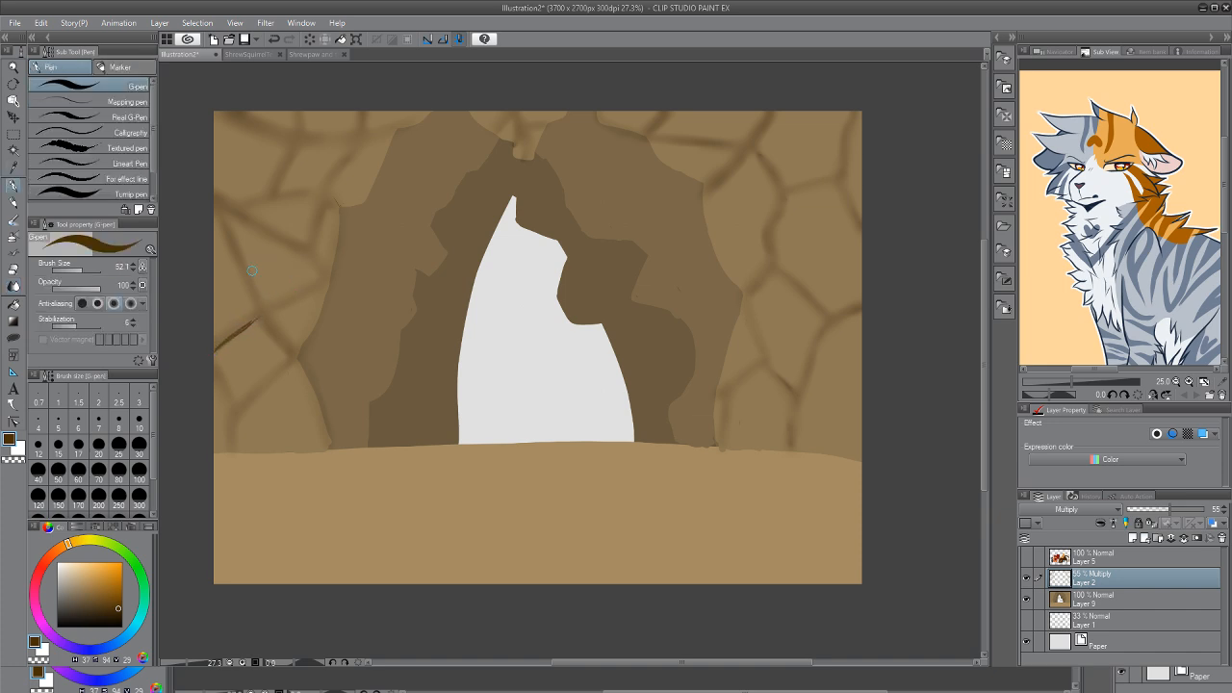
{"action": "left_click_drag", "start_coordinate": [224, 210], "coordinate": [258, 312]}
{"action": "left_click_drag", "start_coordinate": [269, 256], "coordinate": [270, 272]}
{"action": "left_click", "coordinate": [273, 39]}
{"action": "left_click", "coordinate": [273, 38]}
{"action": "left_click", "coordinate": [273, 39]}
{"action": "left_click", "coordinate": [273, 39]}
Draw dark angular cracks with the G-pen over the left inner rock layer, from its top down to just above the floor
{"action": "mouse_move", "coordinate": [402, 128]}
{"action": "left_mouse_down"}
{"action": "mouse_move", "coordinate": [479, 142]}
{"action": "mouse_move", "coordinate": [472, 126]}
{"action": "mouse_move", "coordinate": [468, 169]}
{"action": "left_mouse_up"}
{"action": "left_click_drag", "start_coordinate": [417, 159], "coordinate": [433, 214]}
{"action": "mouse_move", "coordinate": [423, 138]}
{"action": "left_mouse_down"}
{"action": "mouse_move", "coordinate": [419, 174]}
{"action": "mouse_move", "coordinate": [342, 228]}
{"action": "mouse_move", "coordinate": [420, 200]}
{"action": "mouse_move", "coordinate": [334, 229]}
{"action": "mouse_move", "coordinate": [414, 266]}
{"action": "mouse_move", "coordinate": [385, 227]}
{"action": "left_mouse_up"}
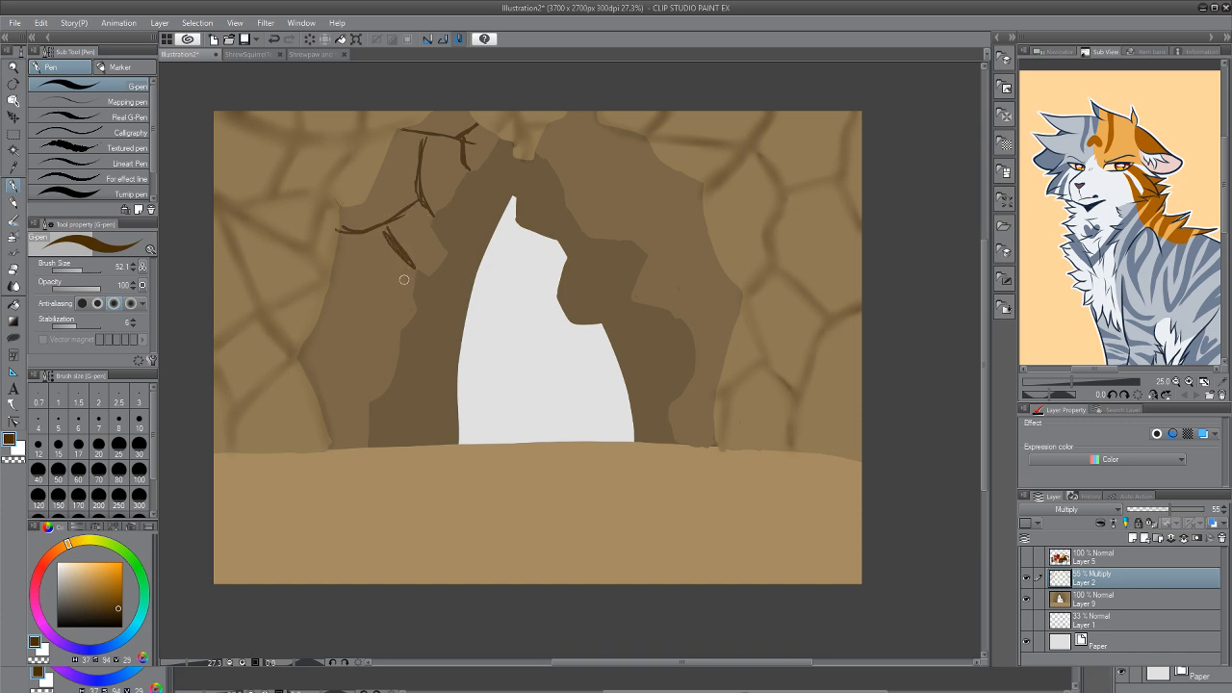
{"action": "mouse_move", "coordinate": [410, 271]}
{"action": "left_mouse_down"}
{"action": "mouse_move", "coordinate": [352, 302]}
{"action": "mouse_move", "coordinate": [395, 284]}
{"action": "mouse_move", "coordinate": [380, 316]}
{"action": "mouse_move", "coordinate": [371, 306]}
{"action": "mouse_move", "coordinate": [402, 330]}
{"action": "left_mouse_up"}
{"action": "left_click_drag", "start_coordinate": [358, 246], "coordinate": [335, 382]}
{"action": "mouse_move", "coordinate": [306, 375]}
{"action": "left_mouse_down"}
{"action": "mouse_move", "coordinate": [366, 401]}
{"action": "mouse_move", "coordinate": [381, 325]}
{"action": "mouse_move", "coordinate": [364, 393]}
{"action": "left_mouse_up"}
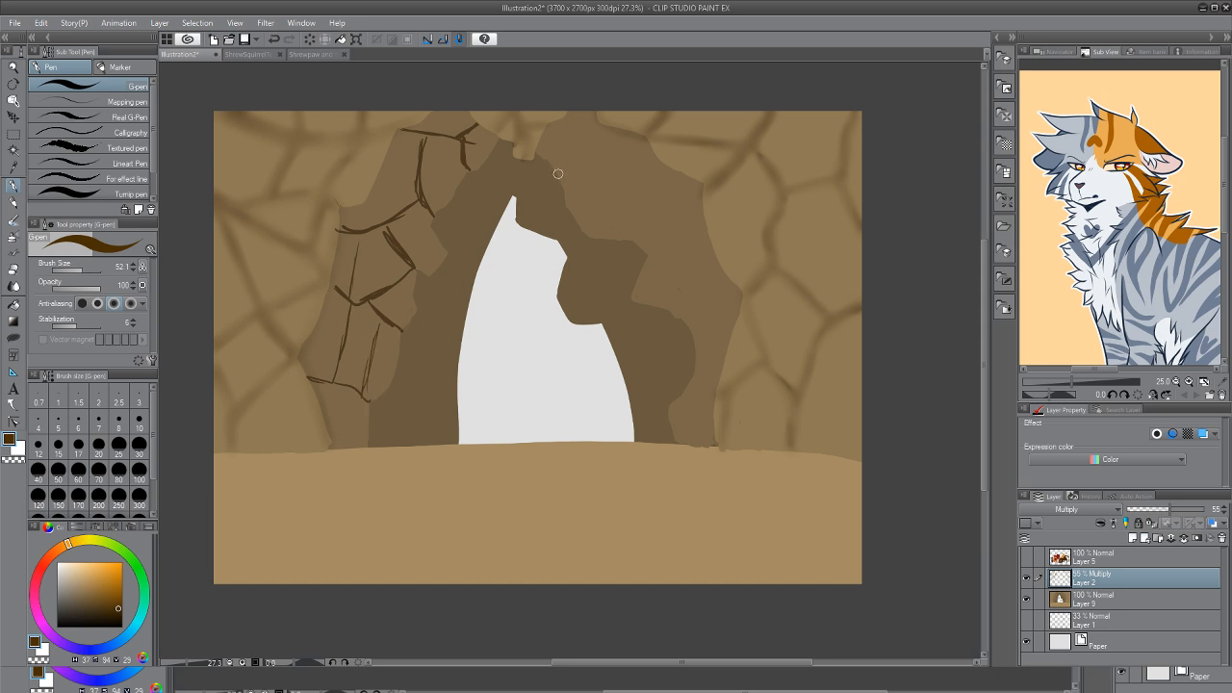
Draw matching cracks down the right inner rock layer to the floor, and add extra cracks to the left inner layer's upper part and base
{"action": "mouse_move", "coordinate": [570, 179]}
{"action": "left_mouse_down"}
{"action": "mouse_move", "coordinate": [589, 152]}
{"action": "mouse_move", "coordinate": [585, 108]}
{"action": "mouse_move", "coordinate": [590, 155]}
{"action": "mouse_move", "coordinate": [561, 187]}
{"action": "mouse_move", "coordinate": [615, 203]}
{"action": "mouse_move", "coordinate": [636, 240]}
{"action": "mouse_move", "coordinate": [637, 218]}
{"action": "mouse_move", "coordinate": [700, 204]}
{"action": "mouse_move", "coordinate": [700, 241]}
{"action": "mouse_move", "coordinate": [646, 266]}
{"action": "left_mouse_up"}
{"action": "left_click_drag", "start_coordinate": [694, 246], "coordinate": [718, 266]}
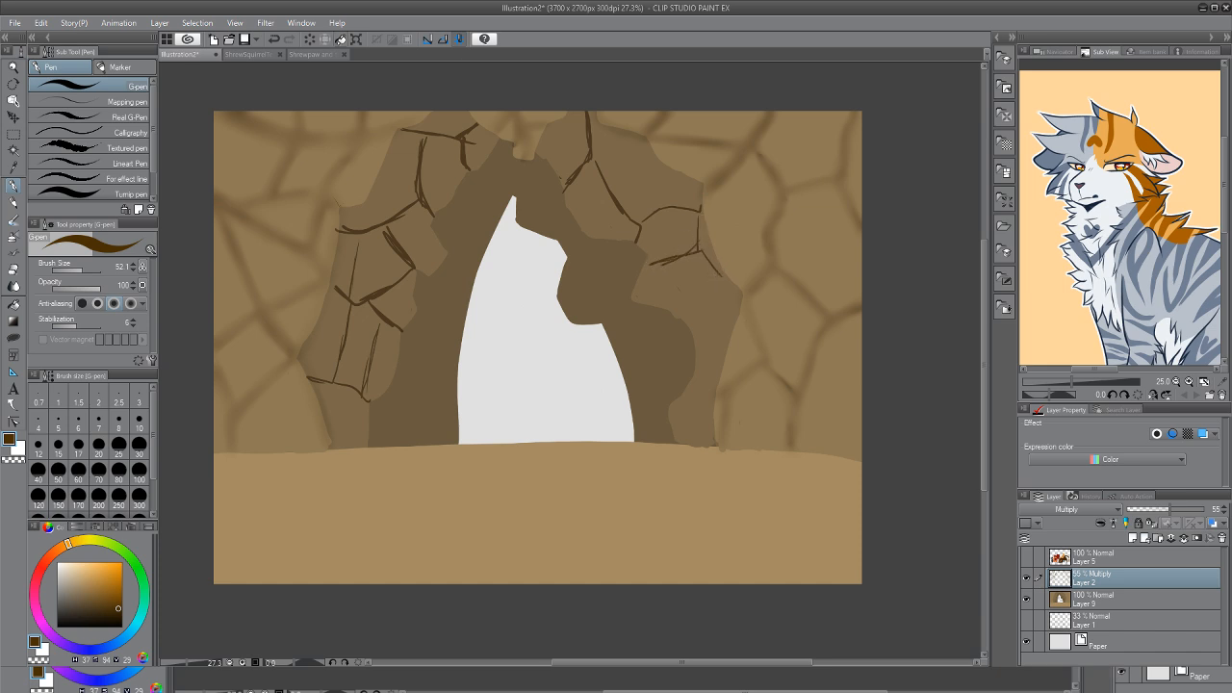
{"action": "left_click", "coordinate": [274, 39]}
{"action": "mouse_move", "coordinate": [681, 256]}
{"action": "left_mouse_down"}
{"action": "mouse_move", "coordinate": [641, 276]}
{"action": "mouse_move", "coordinate": [698, 278]}
{"action": "mouse_move", "coordinate": [685, 309]}
{"action": "left_mouse_up"}
{"action": "mouse_move", "coordinate": [613, 136]}
{"action": "left_mouse_down"}
{"action": "mouse_move", "coordinate": [655, 203]}
{"action": "mouse_move", "coordinate": [646, 176]}
{"action": "mouse_move", "coordinate": [659, 206]}
{"action": "left_mouse_up"}
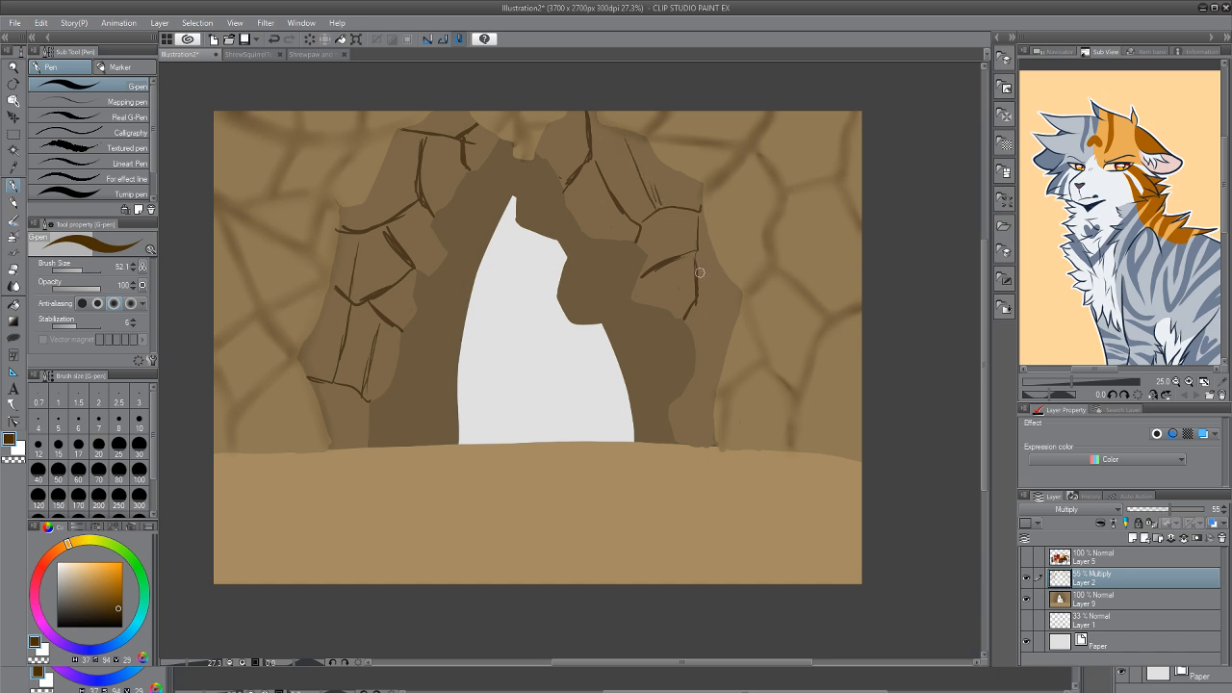
{"action": "left_click_drag", "start_coordinate": [694, 254], "coordinate": [738, 294]}
{"action": "mouse_move", "coordinate": [701, 344]}
{"action": "left_mouse_down"}
{"action": "mouse_move", "coordinate": [707, 391]}
{"action": "mouse_move", "coordinate": [669, 412]}
{"action": "mouse_move", "coordinate": [703, 397]}
{"action": "mouse_move", "coordinate": [699, 445]}
{"action": "left_mouse_up"}
{"action": "mouse_move", "coordinate": [383, 176]}
{"action": "left_mouse_down"}
{"action": "mouse_move", "coordinate": [422, 205]}
{"action": "mouse_move", "coordinate": [428, 190]}
{"action": "left_mouse_up"}
{"action": "left_click_drag", "start_coordinate": [344, 394], "coordinate": [337, 446]}
Blur all the cracks on the left and right inner rock layers into soft shading
{"action": "key", "text": "g"}
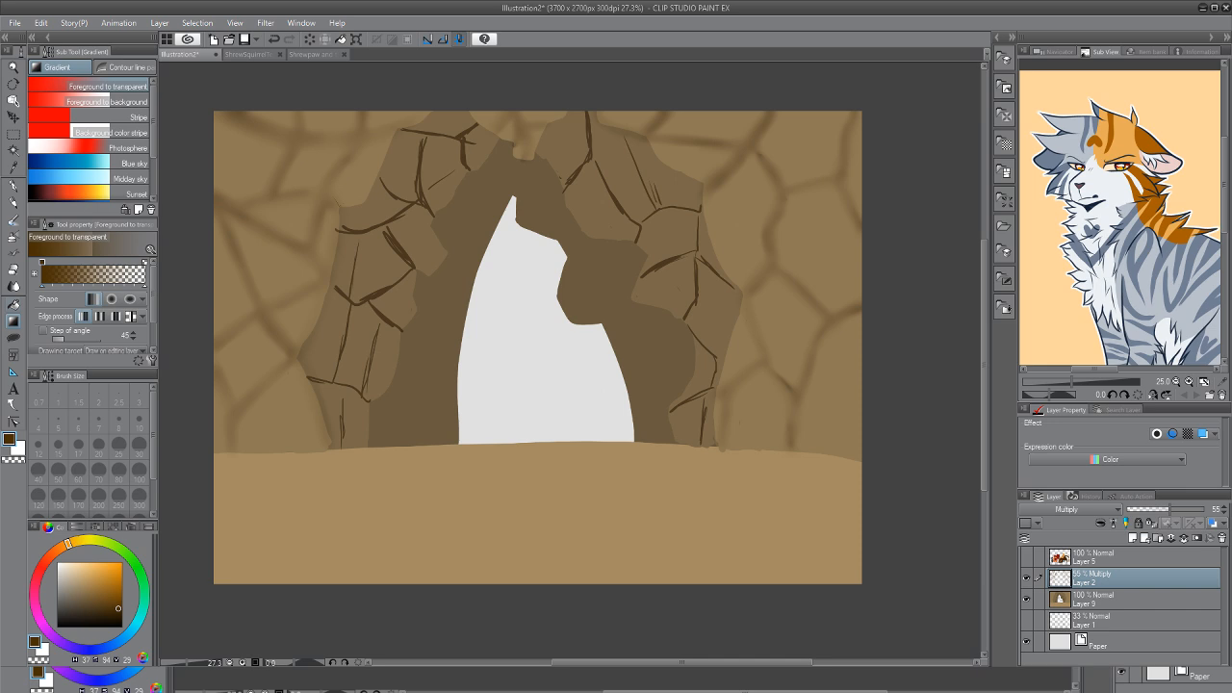
{"action": "key", "text": "j"}
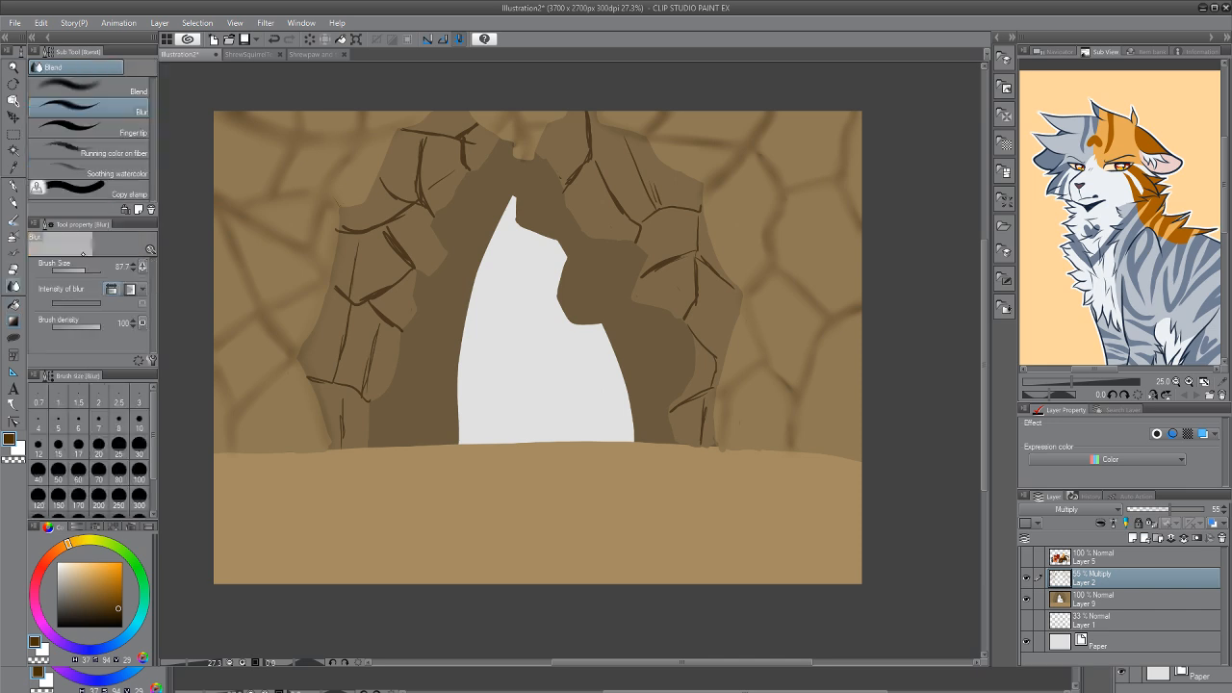
{"action": "mouse_move", "coordinate": [352, 299]}
{"action": "left_mouse_down"}
{"action": "mouse_move", "coordinate": [307, 375]}
{"action": "mouse_move", "coordinate": [345, 384]}
{"action": "mouse_move", "coordinate": [350, 432]}
{"action": "mouse_move", "coordinate": [338, 409]}
{"action": "mouse_move", "coordinate": [365, 401]}
{"action": "mouse_move", "coordinate": [369, 382]}
{"action": "mouse_move", "coordinate": [365, 406]}
{"action": "mouse_move", "coordinate": [381, 329]}
{"action": "mouse_move", "coordinate": [370, 304]}
{"action": "mouse_move", "coordinate": [346, 315]}
{"action": "mouse_move", "coordinate": [399, 282]}
{"action": "mouse_move", "coordinate": [394, 241]}
{"action": "mouse_move", "coordinate": [364, 233]}
{"action": "mouse_move", "coordinate": [408, 208]}
{"action": "mouse_move", "coordinate": [394, 216]}
{"action": "mouse_move", "coordinate": [370, 192]}
{"action": "mouse_move", "coordinate": [382, 182]}
{"action": "mouse_move", "coordinate": [417, 210]}
{"action": "mouse_move", "coordinate": [374, 229]}
{"action": "mouse_move", "coordinate": [362, 219]}
{"action": "mouse_move", "coordinate": [339, 282]}
{"action": "left_mouse_up"}
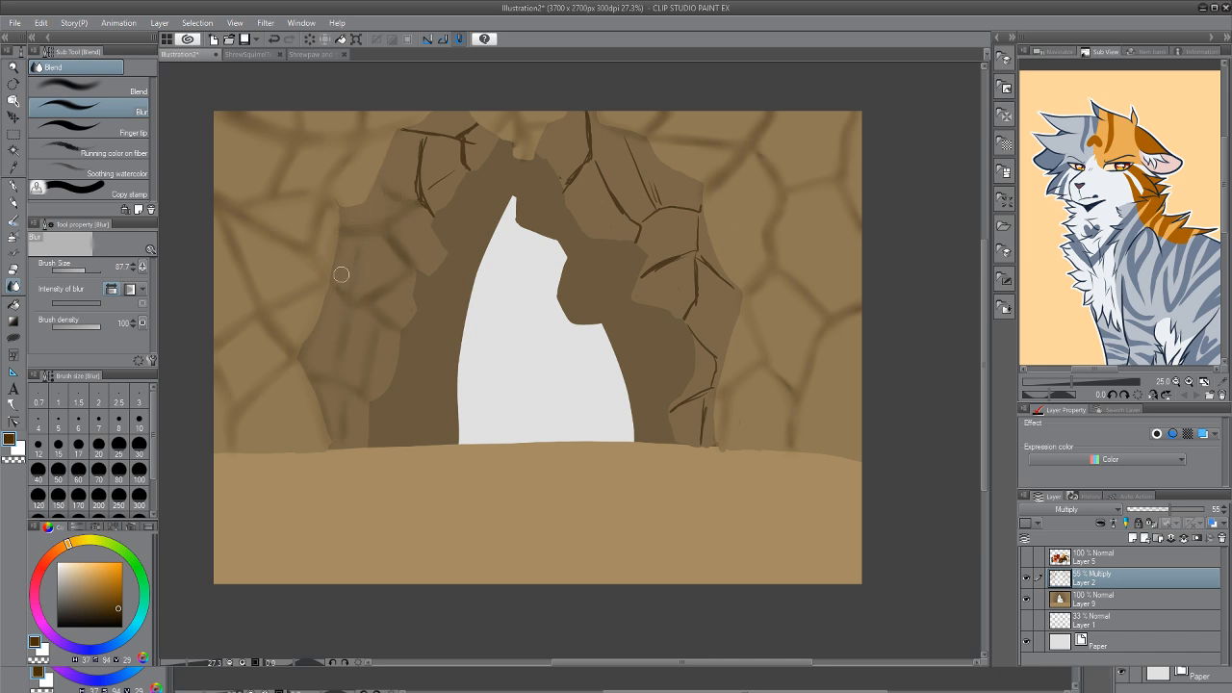
{"action": "mouse_move", "coordinate": [438, 219]}
{"action": "left_mouse_down"}
{"action": "mouse_move", "coordinate": [429, 136]}
{"action": "mouse_move", "coordinate": [405, 133]}
{"action": "mouse_move", "coordinate": [483, 135]}
{"action": "mouse_move", "coordinate": [478, 122]}
{"action": "mouse_move", "coordinate": [450, 134]}
{"action": "mouse_move", "coordinate": [486, 143]}
{"action": "mouse_move", "coordinate": [461, 144]}
{"action": "mouse_move", "coordinate": [437, 183]}
{"action": "mouse_move", "coordinate": [433, 228]}
{"action": "left_mouse_up"}
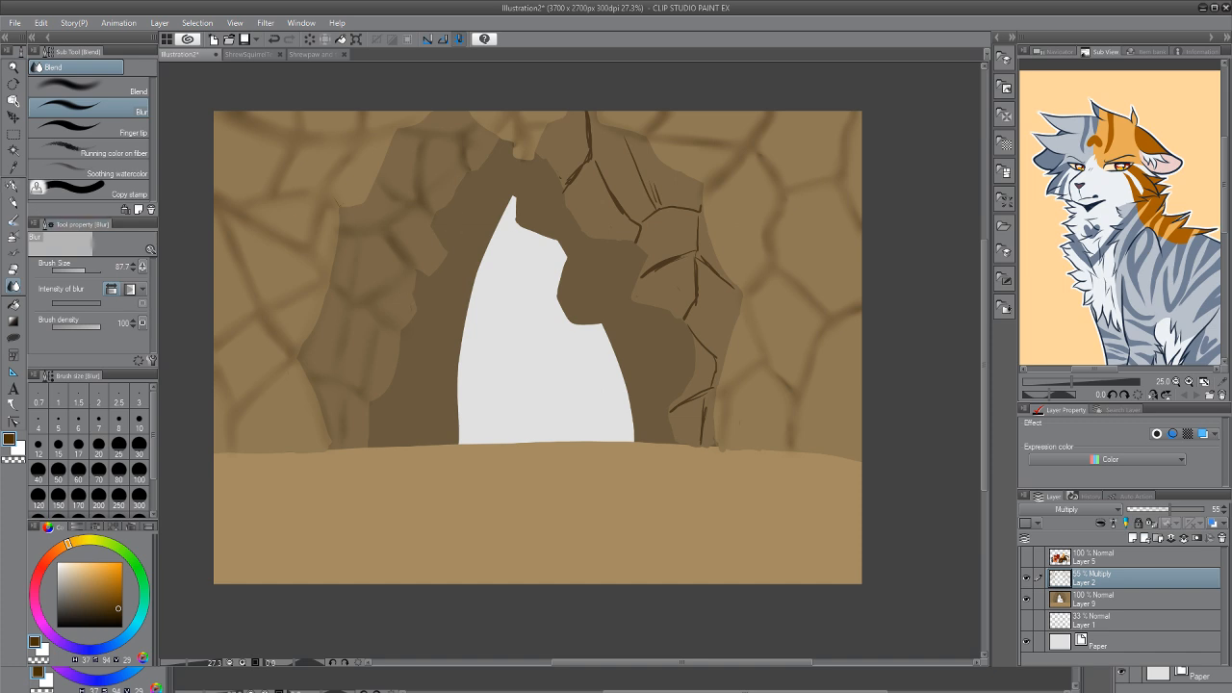
{"action": "key", "text": "p"}
{"action": "key", "text": "j"}
{"action": "mouse_move", "coordinate": [587, 164]}
{"action": "left_mouse_down"}
{"action": "mouse_move", "coordinate": [564, 186]}
{"action": "mouse_move", "coordinate": [592, 151]}
{"action": "mouse_move", "coordinate": [600, 187]}
{"action": "mouse_move", "coordinate": [601, 175]}
{"action": "mouse_move", "coordinate": [637, 235]}
{"action": "mouse_move", "coordinate": [650, 213]}
{"action": "mouse_move", "coordinate": [700, 211]}
{"action": "mouse_move", "coordinate": [675, 217]}
{"action": "mouse_move", "coordinate": [624, 129]}
{"action": "mouse_move", "coordinate": [656, 208]}
{"action": "mouse_move", "coordinate": [708, 203]}
{"action": "mouse_move", "coordinate": [691, 211]}
{"action": "mouse_move", "coordinate": [690, 246]}
{"action": "mouse_move", "coordinate": [649, 272]}
{"action": "mouse_move", "coordinate": [705, 270]}
{"action": "mouse_move", "coordinate": [692, 271]}
{"action": "mouse_move", "coordinate": [731, 286]}
{"action": "mouse_move", "coordinate": [727, 277]}
{"action": "mouse_move", "coordinate": [696, 342]}
{"action": "mouse_move", "coordinate": [718, 368]}
{"action": "mouse_move", "coordinate": [681, 400]}
{"action": "mouse_move", "coordinate": [712, 381]}
{"action": "mouse_move", "coordinate": [692, 442]}
{"action": "left_mouse_up"}
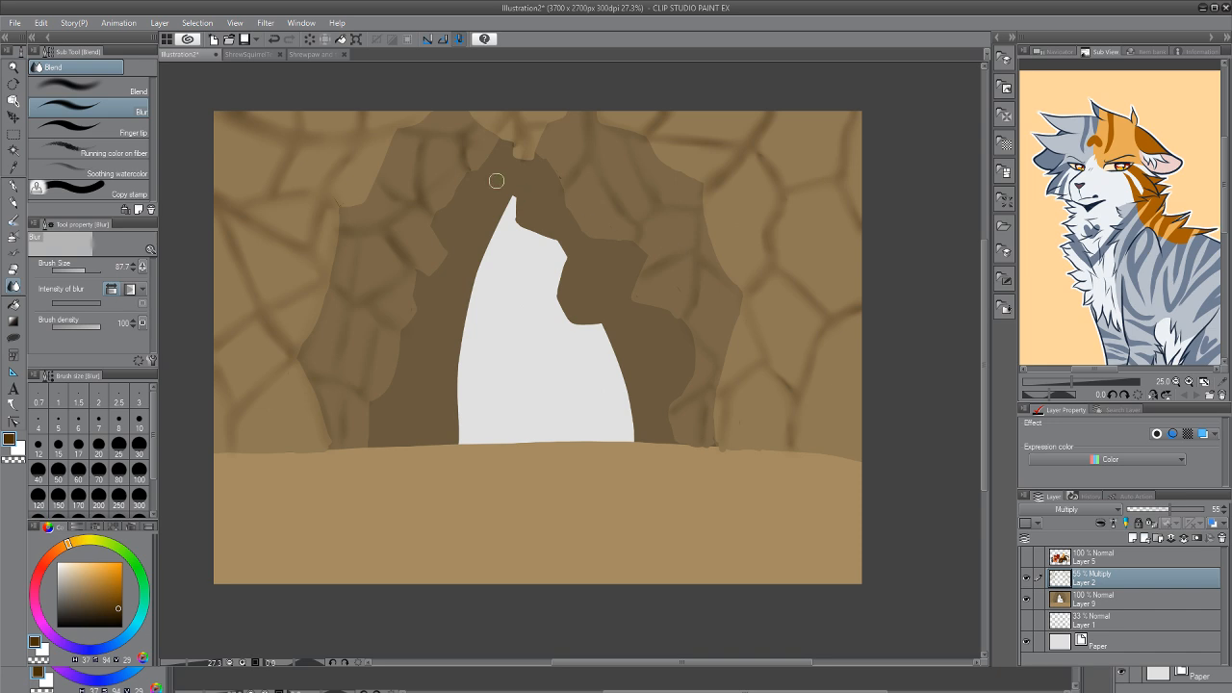
Trace a dark line with the G-pen along the left edge of the darkest rock layer, from the ceiling rock to the floor
{"action": "key", "text": "p"}
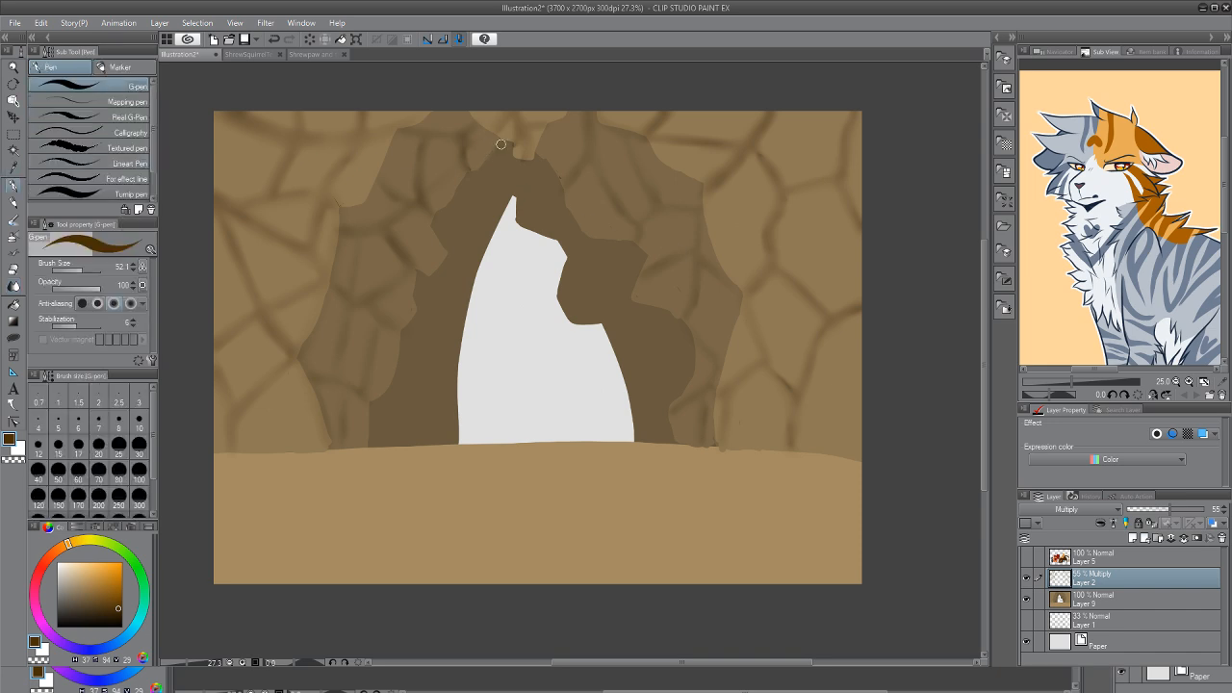
{"action": "left_click_drag", "start_coordinate": [500, 145], "coordinate": [453, 197]}
{"action": "left_click_drag", "start_coordinate": [418, 272], "coordinate": [381, 393]}
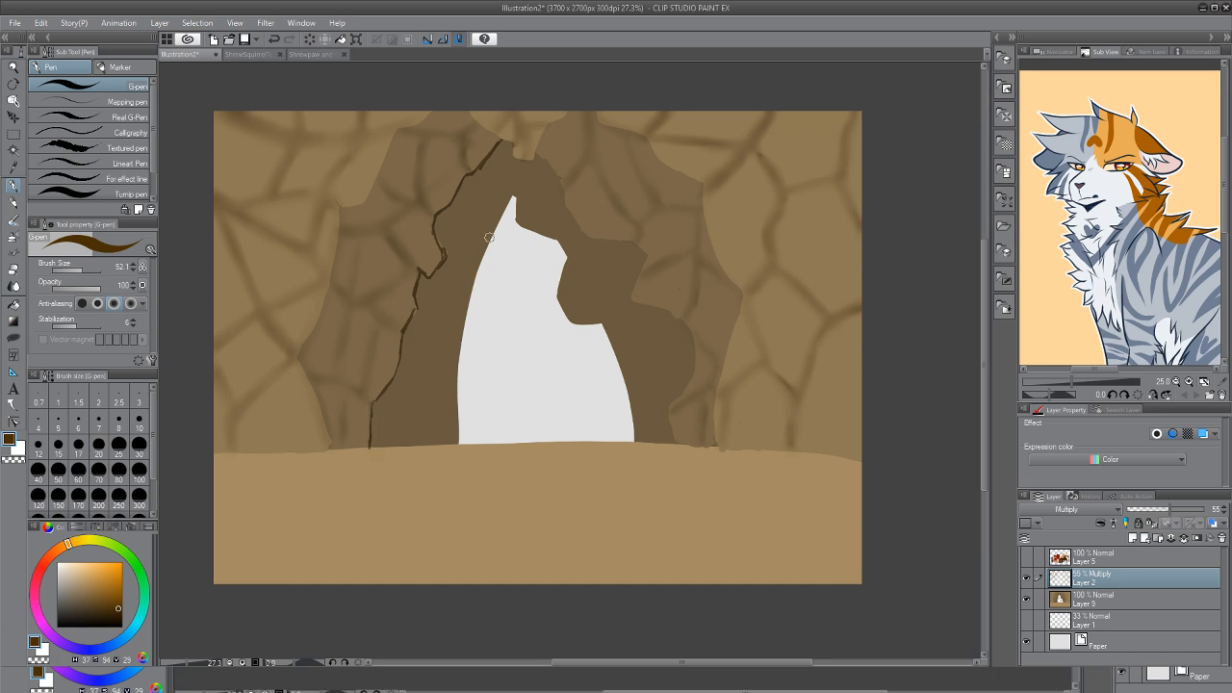
Trace a dark G-pen line down the right edge of the darkest rock layer and blur both of that layer's edge lines
{"action": "mouse_move", "coordinate": [541, 157]}
{"action": "left_mouse_down"}
{"action": "mouse_move", "coordinate": [587, 236]}
{"action": "mouse_move", "coordinate": [567, 212]}
{"action": "mouse_move", "coordinate": [590, 237]}
{"action": "mouse_move", "coordinate": [644, 249]}
{"action": "mouse_move", "coordinate": [632, 295]}
{"action": "mouse_move", "coordinate": [687, 327]}
{"action": "mouse_move", "coordinate": [693, 376]}
{"action": "mouse_move", "coordinate": [671, 443]}
{"action": "left_mouse_up"}
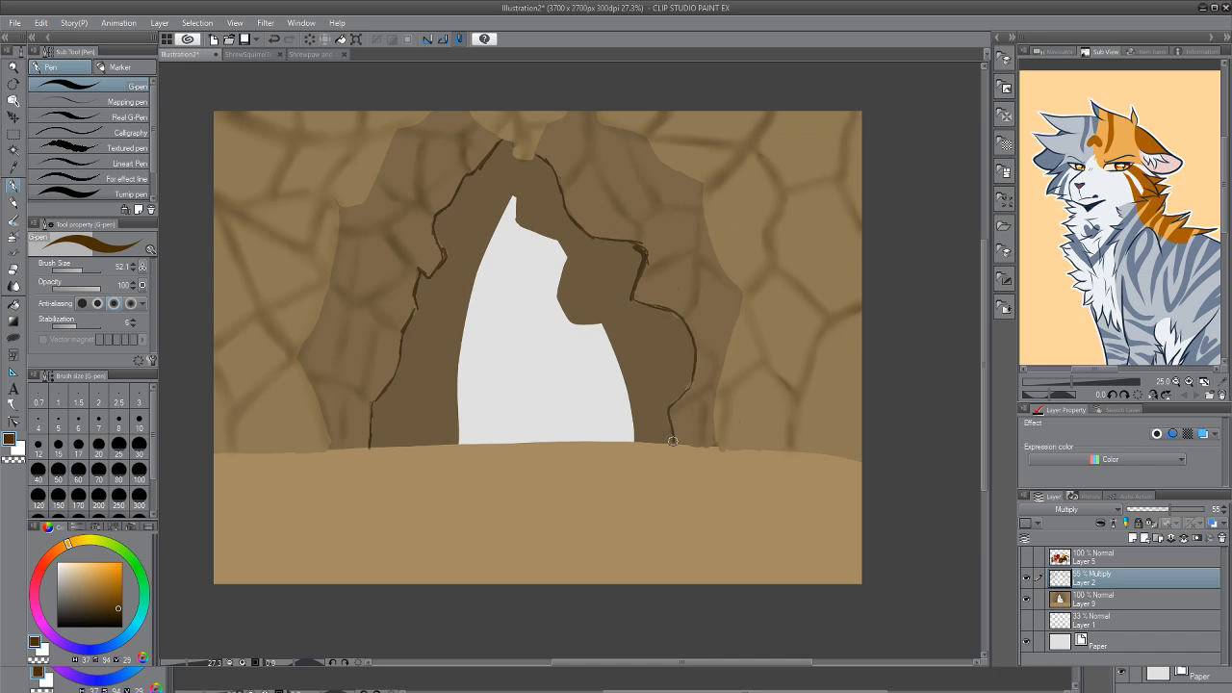
{"action": "left_click_drag", "start_coordinate": [679, 390], "coordinate": [670, 409]}
{"action": "key", "text": "e"}
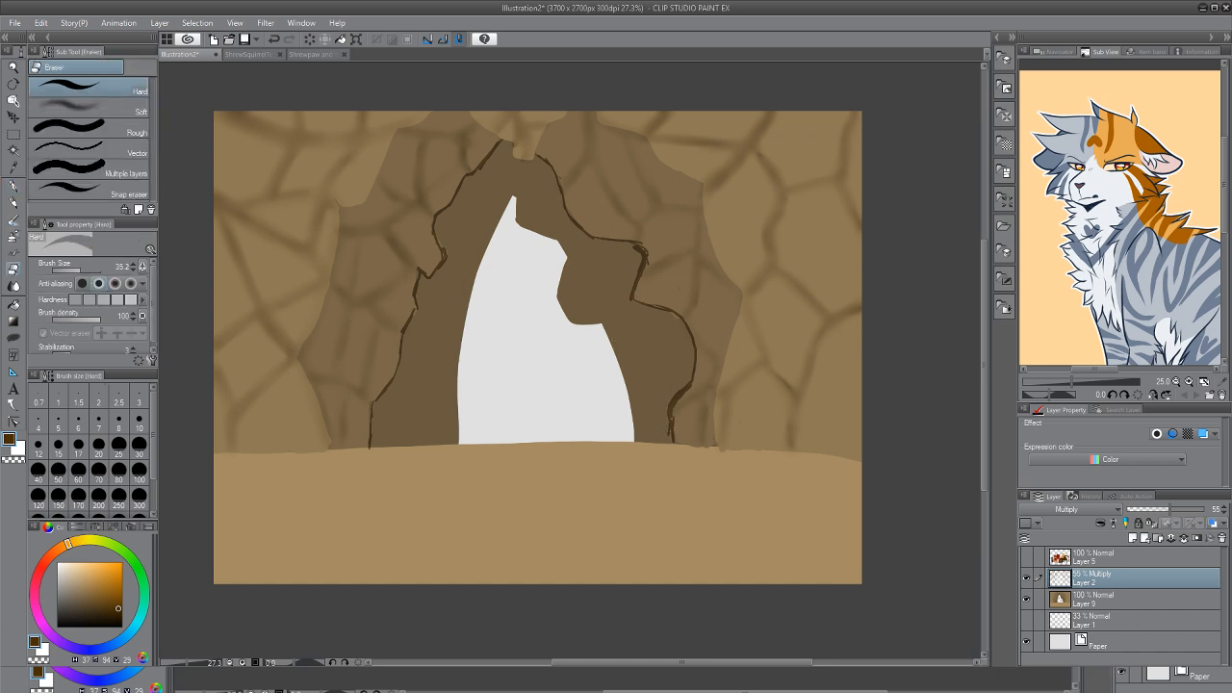
{"action": "key", "text": "j"}
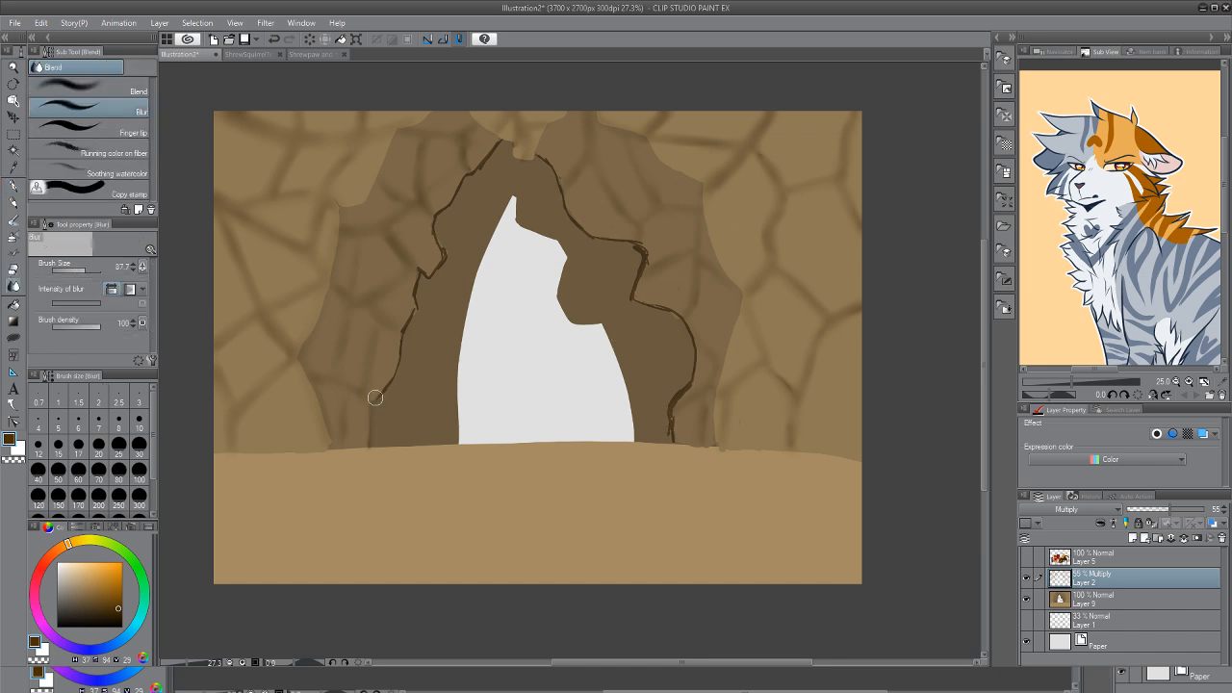
{"action": "mouse_move", "coordinate": [375, 397]}
{"action": "left_mouse_down"}
{"action": "mouse_move", "coordinate": [438, 224]}
{"action": "mouse_move", "coordinate": [500, 138]}
{"action": "mouse_move", "coordinate": [530, 144]}
{"action": "mouse_move", "coordinate": [576, 218]}
{"action": "mouse_move", "coordinate": [622, 237]}
{"action": "mouse_move", "coordinate": [639, 256]}
{"action": "mouse_move", "coordinate": [638, 287]}
{"action": "mouse_move", "coordinate": [642, 249]}
{"action": "mouse_move", "coordinate": [627, 292]}
{"action": "mouse_move", "coordinate": [677, 316]}
{"action": "mouse_move", "coordinate": [690, 364]}
{"action": "mouse_move", "coordinate": [668, 438]}
{"action": "mouse_move", "coordinate": [670, 402]}
{"action": "left_mouse_up"}
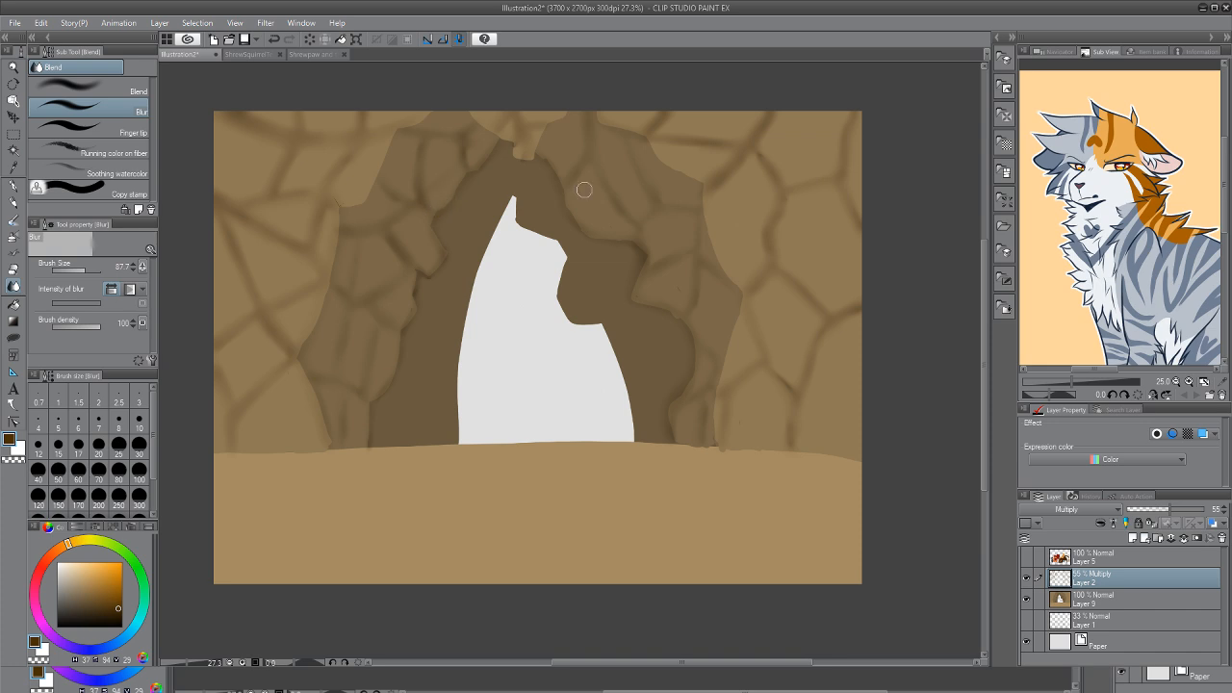
Draw dark angular cracks with the G-pen on the darkest rock layer, around both sides and the peak of the light opening
{"action": "key", "text": "p"}
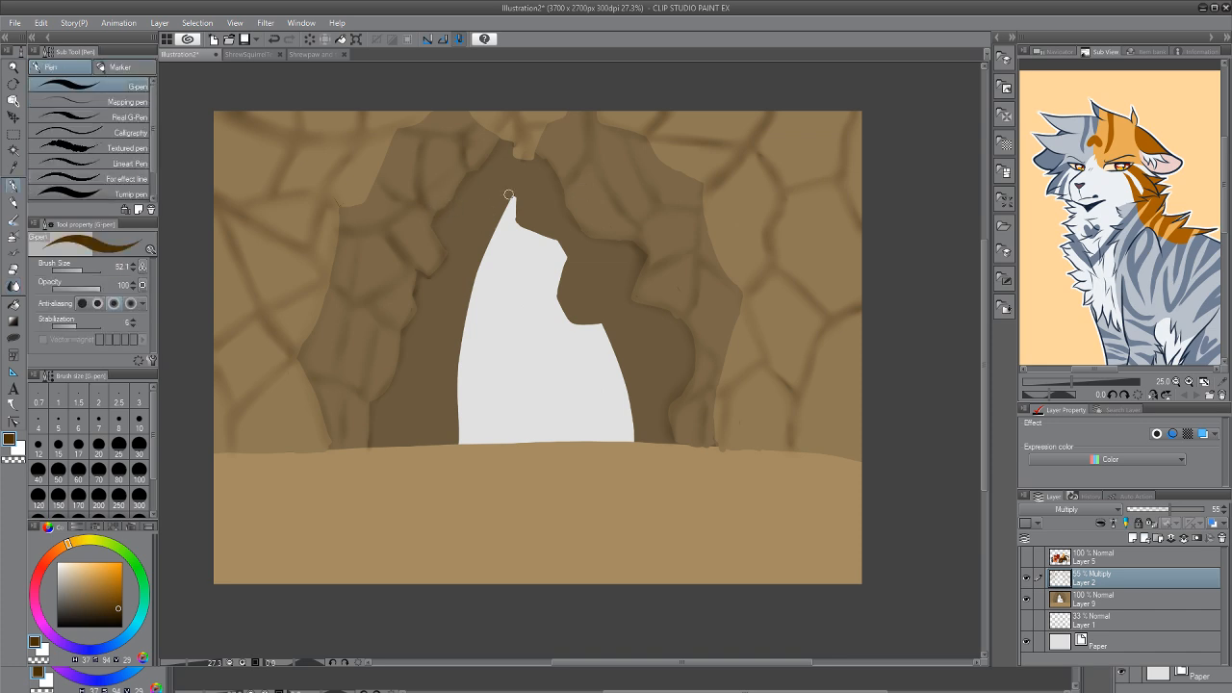
{"action": "mouse_move", "coordinate": [510, 199]}
{"action": "left_mouse_down"}
{"action": "mouse_move", "coordinate": [445, 247]}
{"action": "mouse_move", "coordinate": [449, 307]}
{"action": "mouse_move", "coordinate": [429, 349]}
{"action": "mouse_move", "coordinate": [450, 424]}
{"action": "left_mouse_up"}
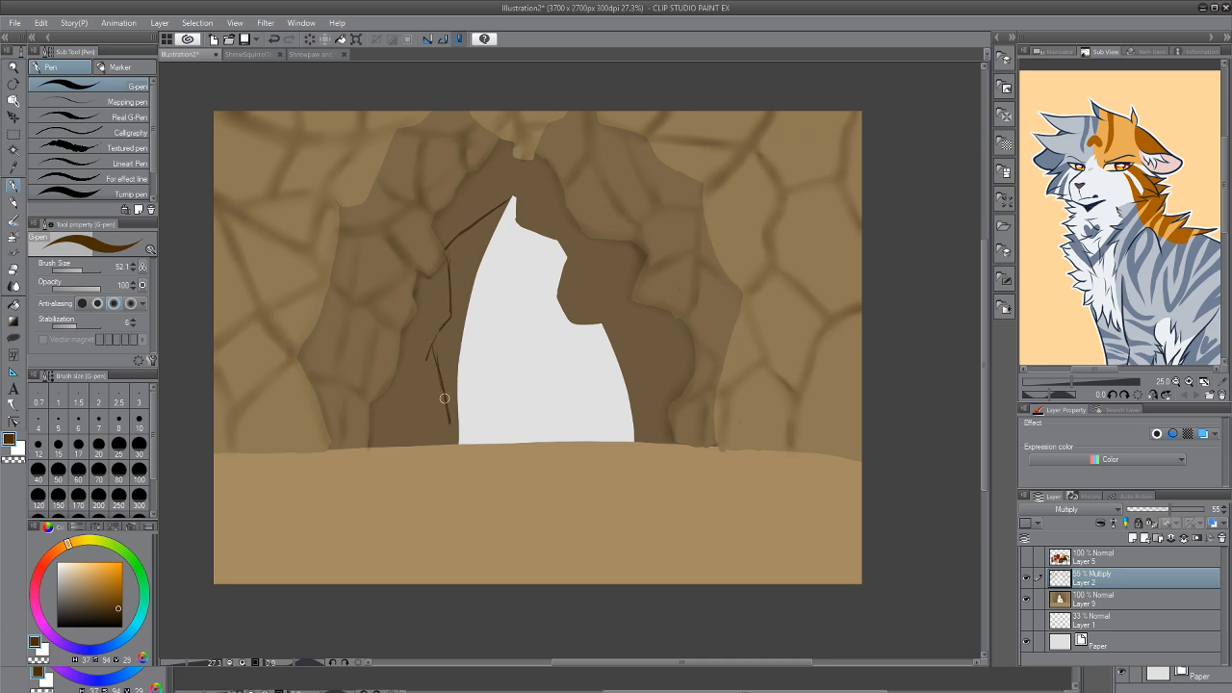
{"action": "mouse_move", "coordinate": [431, 348]}
{"action": "left_mouse_down"}
{"action": "mouse_move", "coordinate": [373, 405]}
{"action": "mouse_move", "coordinate": [371, 445]}
{"action": "left_mouse_up"}
{"action": "left_click_drag", "start_coordinate": [510, 200], "coordinate": [523, 152]}
{"action": "left_click", "coordinate": [14, 269]}
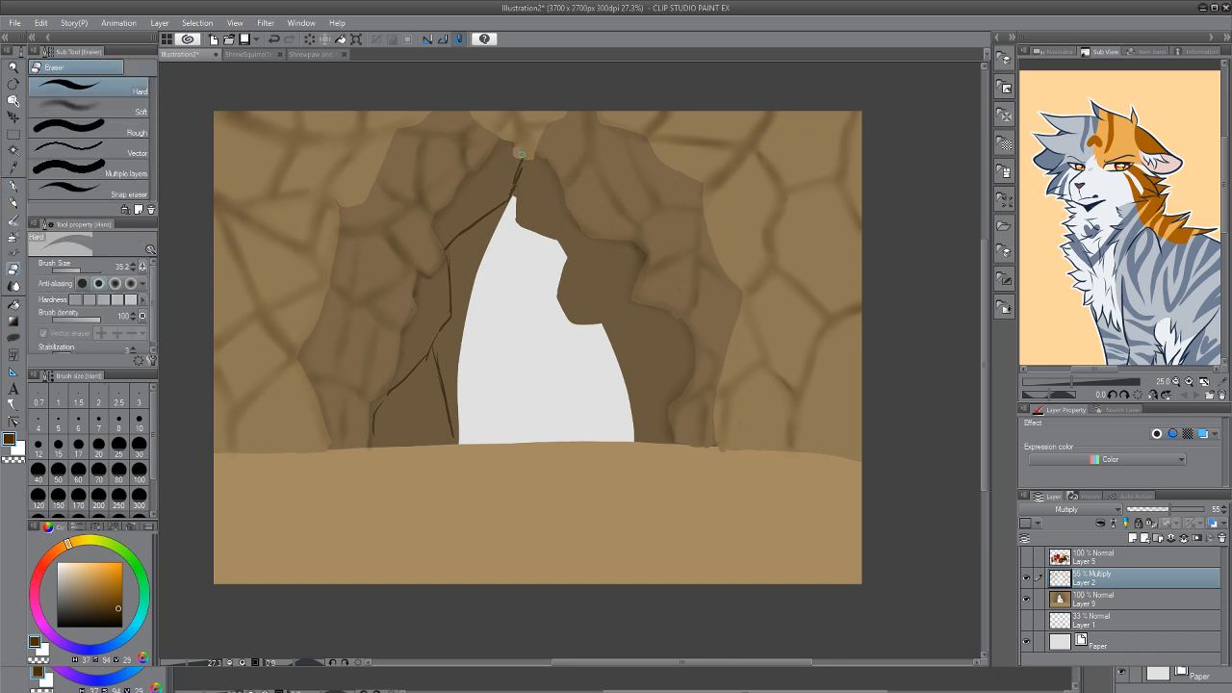
{"action": "key", "text": "p"}
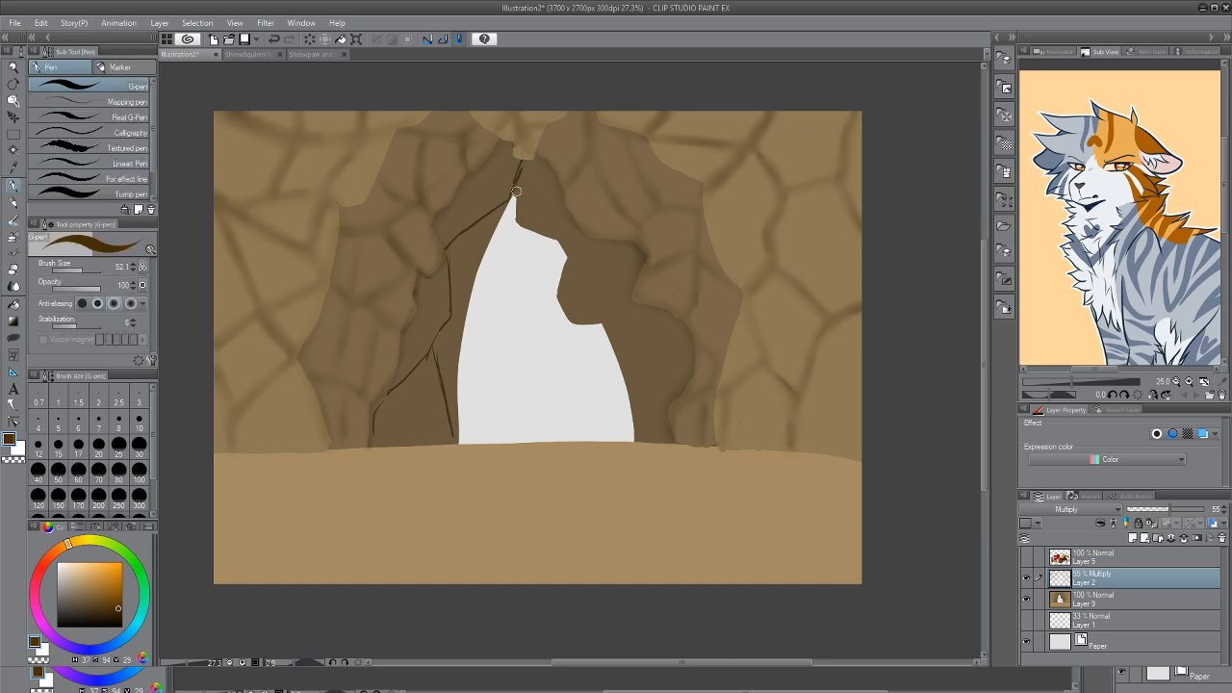
{"action": "left_click_drag", "start_coordinate": [512, 196], "coordinate": [559, 185]}
{"action": "mouse_move", "coordinate": [575, 228]}
{"action": "left_mouse_down"}
{"action": "mouse_move", "coordinate": [567, 260]}
{"action": "mouse_move", "coordinate": [606, 301]}
{"action": "mouse_move", "coordinate": [605, 321]}
{"action": "mouse_move", "coordinate": [612, 307]}
{"action": "mouse_move", "coordinate": [664, 347]}
{"action": "mouse_move", "coordinate": [663, 424]}
{"action": "left_mouse_up"}
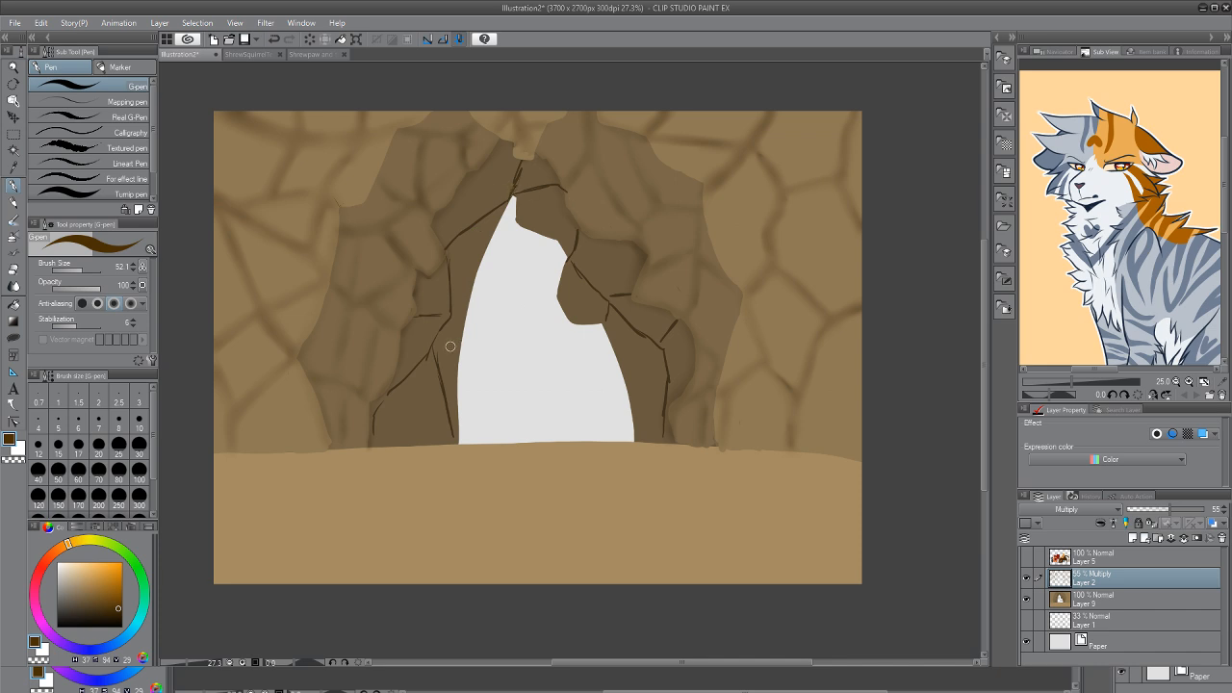
Blur the cracks around the light opening into soft shading
{"action": "key", "text": "e"}
{"action": "key", "text": "j"}
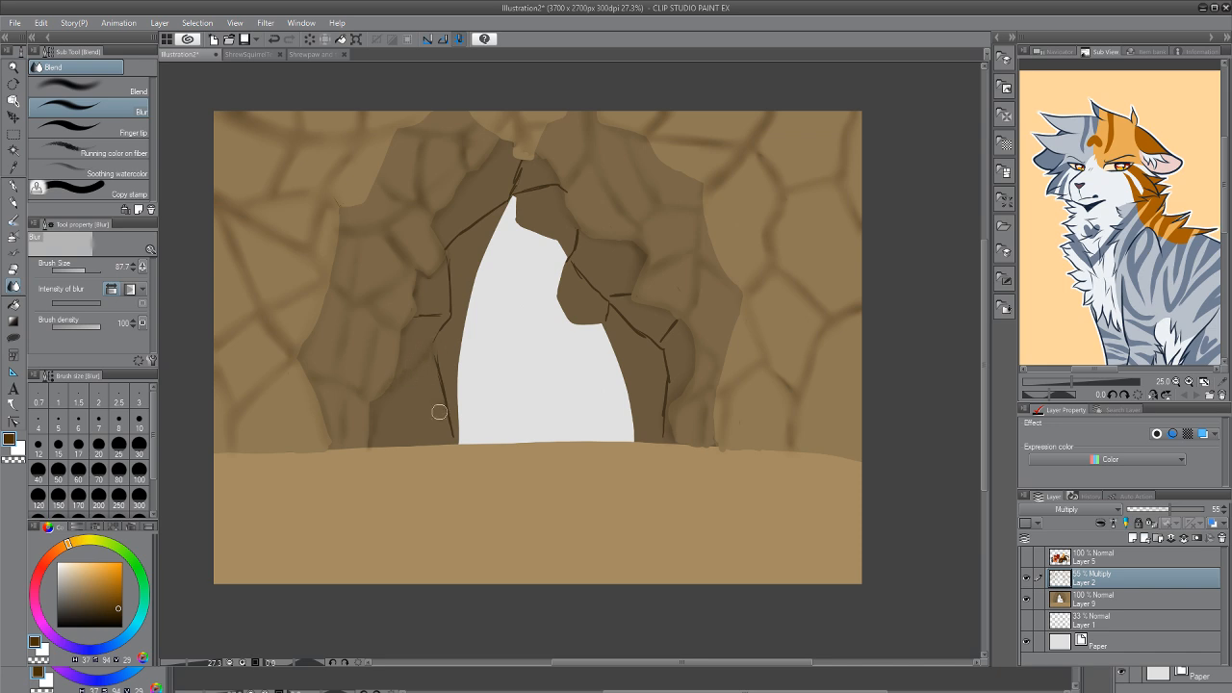
{"action": "mouse_move", "coordinate": [451, 304]}
{"action": "left_mouse_down"}
{"action": "mouse_move", "coordinate": [424, 318]}
{"action": "mouse_move", "coordinate": [460, 235]}
{"action": "mouse_move", "coordinate": [524, 164]}
{"action": "mouse_move", "coordinate": [554, 188]}
{"action": "mouse_move", "coordinate": [569, 258]}
{"action": "mouse_move", "coordinate": [607, 297]}
{"action": "mouse_move", "coordinate": [605, 328]}
{"action": "mouse_move", "coordinate": [620, 295]}
{"action": "mouse_move", "coordinate": [664, 357]}
{"action": "mouse_move", "coordinate": [664, 432]}
{"action": "mouse_move", "coordinate": [665, 324]}
{"action": "mouse_move", "coordinate": [655, 338]}
{"action": "mouse_move", "coordinate": [683, 310]}
{"action": "left_mouse_up"}
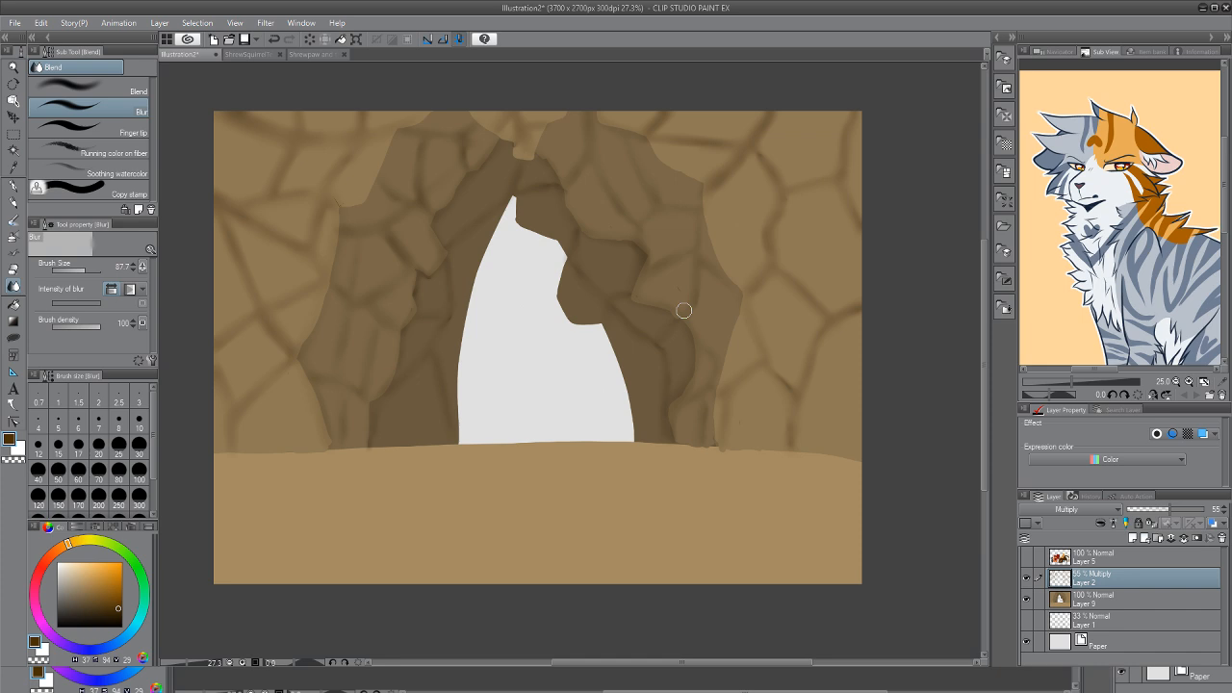
Outline the cave floor's upper edge with the G-pen and draw long curved cracks across the floor
{"action": "key", "text": "p"}
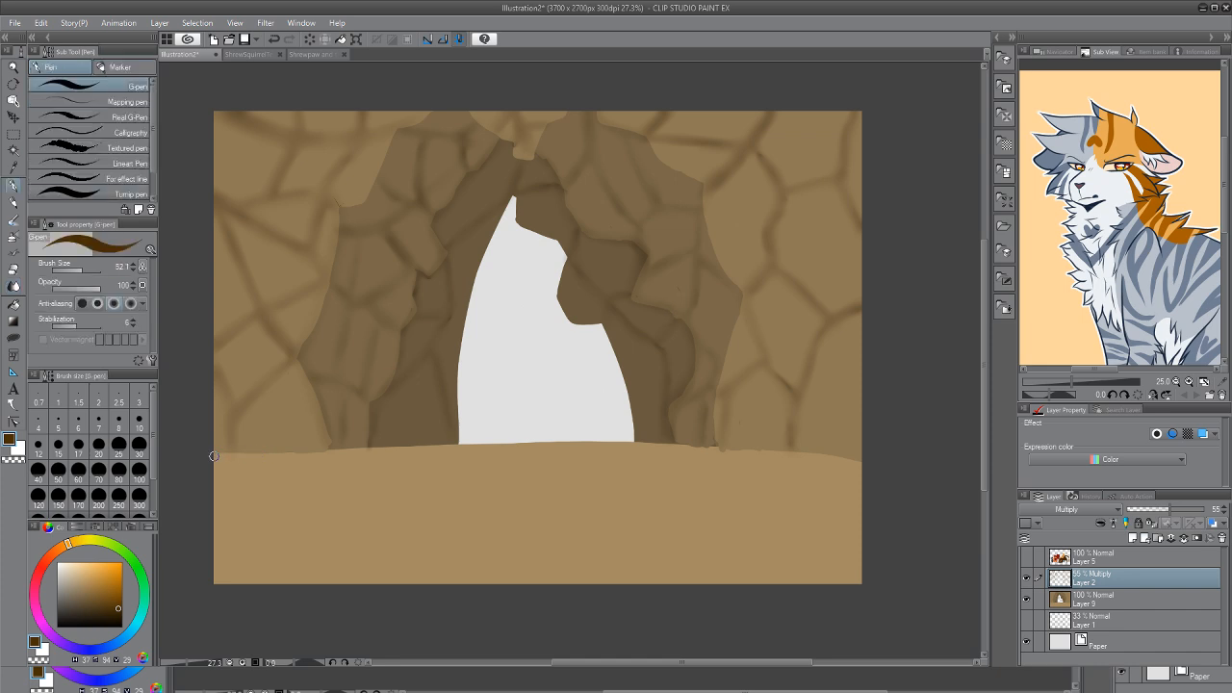
{"action": "mouse_move", "coordinate": [213, 456]}
{"action": "left_mouse_down"}
{"action": "mouse_move", "coordinate": [264, 454]}
{"action": "mouse_move", "coordinate": [215, 454]}
{"action": "mouse_move", "coordinate": [460, 458]}
{"action": "left_mouse_up"}
{"action": "mouse_move", "coordinate": [365, 444]}
{"action": "left_mouse_down"}
{"action": "mouse_move", "coordinate": [404, 448]}
{"action": "mouse_move", "coordinate": [315, 452]}
{"action": "mouse_move", "coordinate": [484, 437]}
{"action": "mouse_move", "coordinate": [862, 462]}
{"action": "mouse_move", "coordinate": [811, 455]}
{"action": "mouse_move", "coordinate": [848, 452]}
{"action": "left_mouse_up"}
{"action": "left_click_drag", "start_coordinate": [454, 461], "coordinate": [561, 489]}
{"action": "mouse_move", "coordinate": [348, 472]}
{"action": "left_mouse_down"}
{"action": "mouse_move", "coordinate": [275, 510]}
{"action": "mouse_move", "coordinate": [223, 567]}
{"action": "left_mouse_up"}
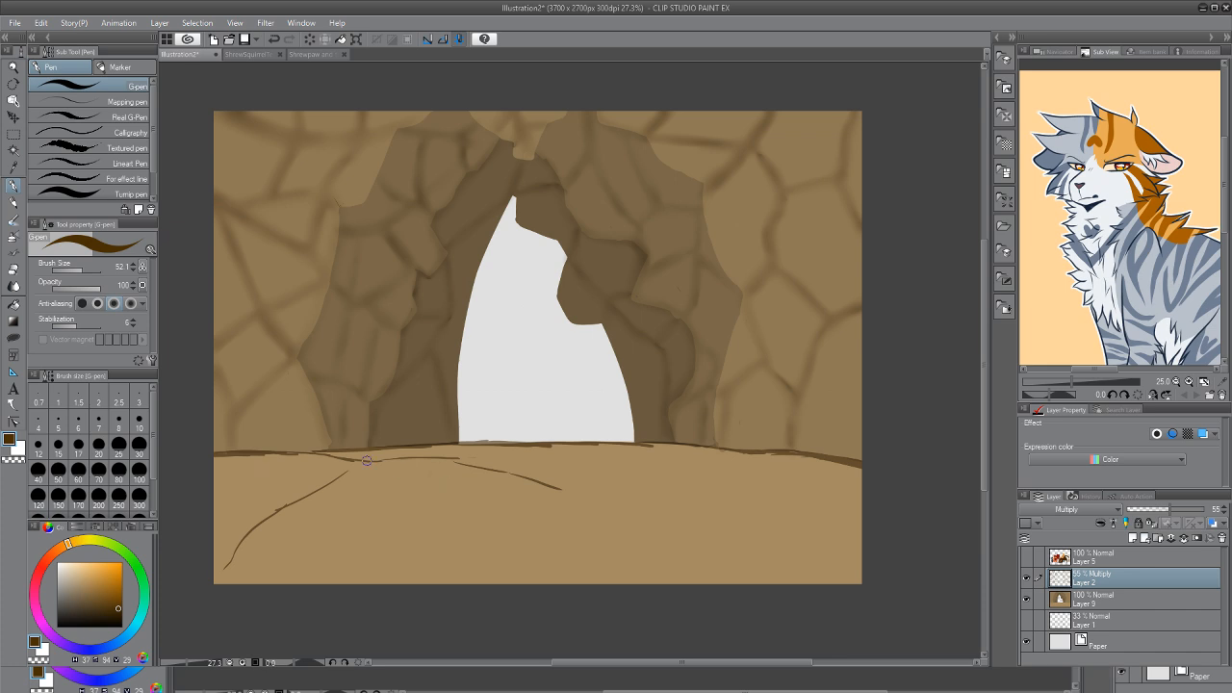
{"action": "mouse_move", "coordinate": [362, 466]}
{"action": "left_mouse_down"}
{"action": "mouse_move", "coordinate": [580, 531]}
{"action": "mouse_move", "coordinate": [817, 548]}
{"action": "mouse_move", "coordinate": [610, 497]}
{"action": "left_mouse_up"}
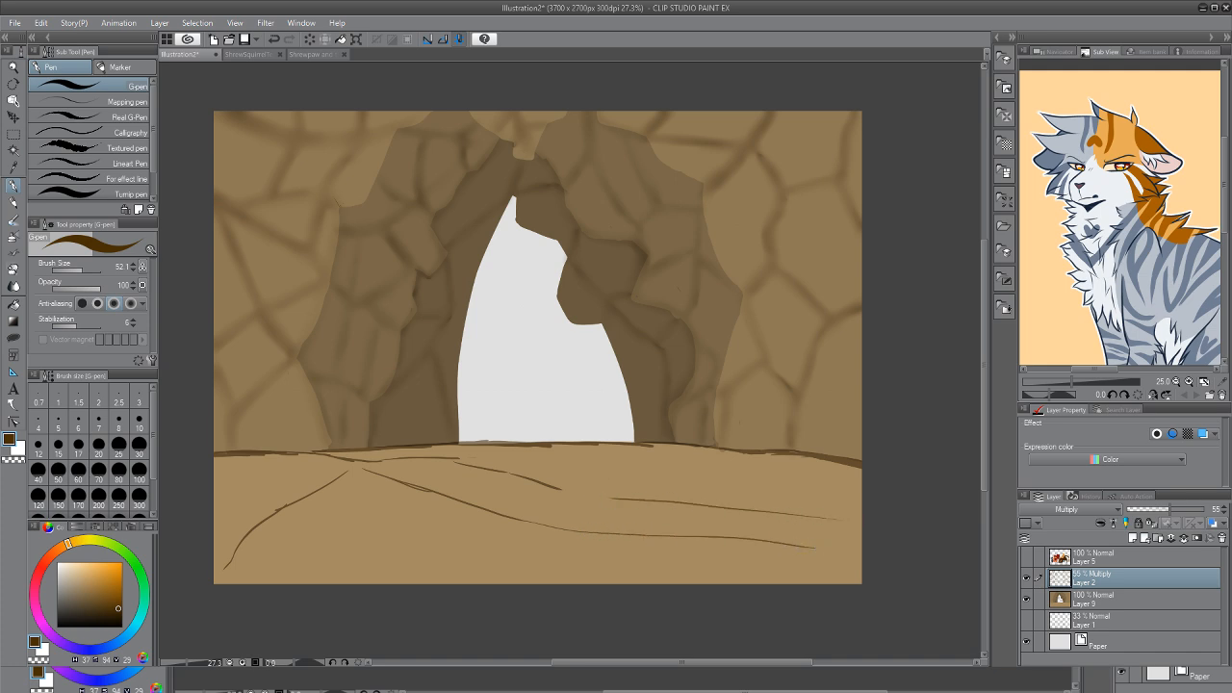
Blur the floor's edge line and its long cracks into soft shading
{"action": "key", "text": "j"}
{"action": "mouse_move", "coordinate": [238, 456]}
{"action": "left_mouse_down"}
{"action": "mouse_move", "coordinate": [316, 447]}
{"action": "mouse_move", "coordinate": [226, 451]}
{"action": "mouse_move", "coordinate": [523, 439]}
{"action": "mouse_move", "coordinate": [874, 470]}
{"action": "mouse_move", "coordinate": [845, 456]}
{"action": "mouse_move", "coordinate": [795, 467]}
{"action": "left_mouse_up"}
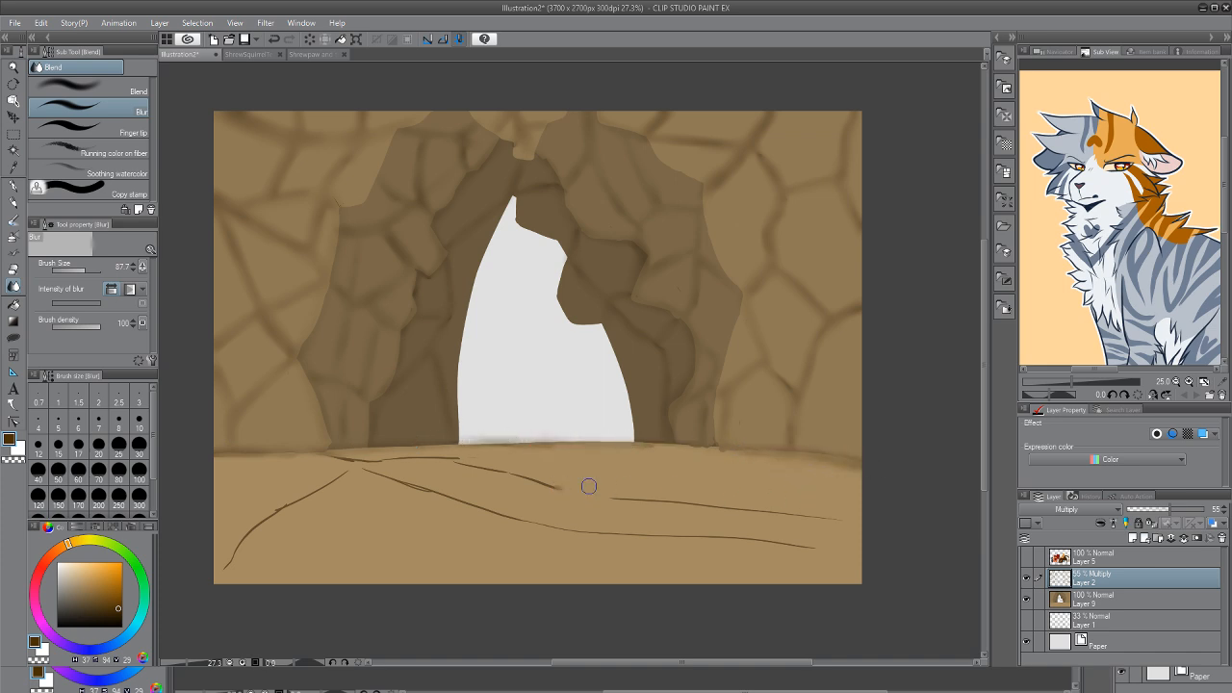
{"action": "mouse_move", "coordinate": [589, 486]}
{"action": "left_mouse_down"}
{"action": "mouse_move", "coordinate": [737, 509]}
{"action": "mouse_move", "coordinate": [355, 458]}
{"action": "mouse_move", "coordinate": [232, 544]}
{"action": "mouse_move", "coordinate": [400, 498]}
{"action": "mouse_move", "coordinate": [338, 475]}
{"action": "mouse_move", "coordinate": [463, 492]}
{"action": "mouse_move", "coordinate": [557, 528]}
{"action": "mouse_move", "coordinate": [827, 550]}
{"action": "mouse_move", "coordinate": [578, 521]}
{"action": "mouse_move", "coordinate": [490, 489]}
{"action": "mouse_move", "coordinate": [791, 487]}
{"action": "left_mouse_up"}
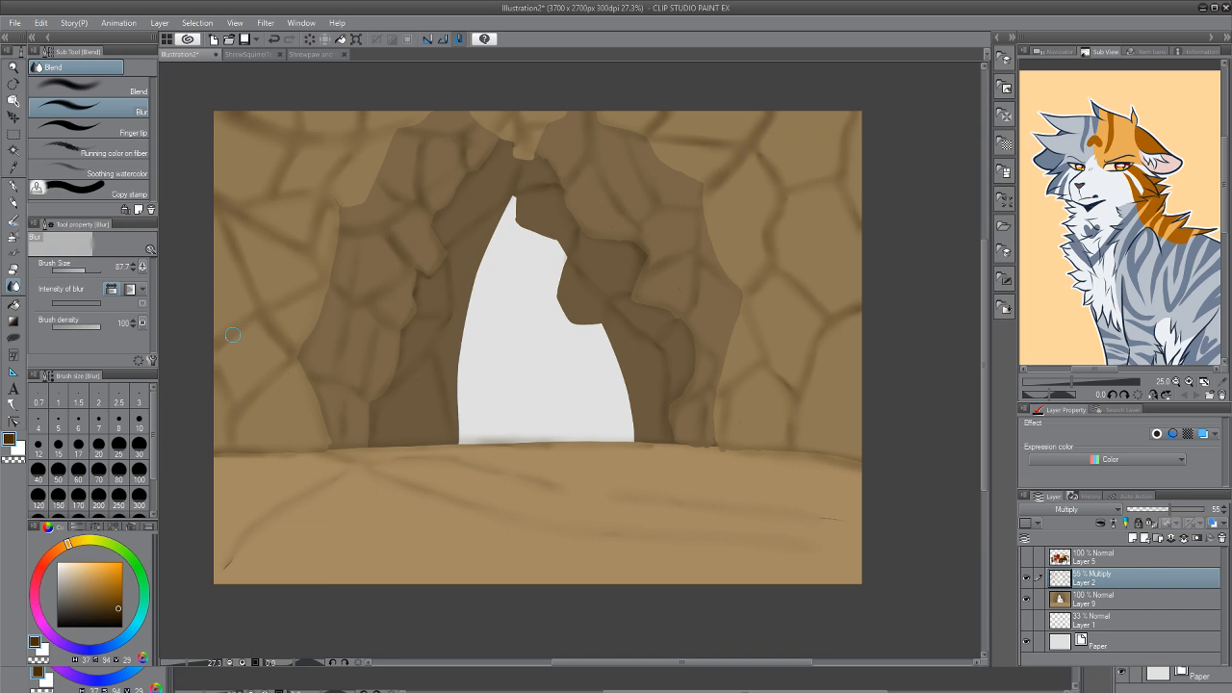
Erase the blurred shading that spills from the floor's edge into the base of the light opening
{"action": "key", "text": "e"}
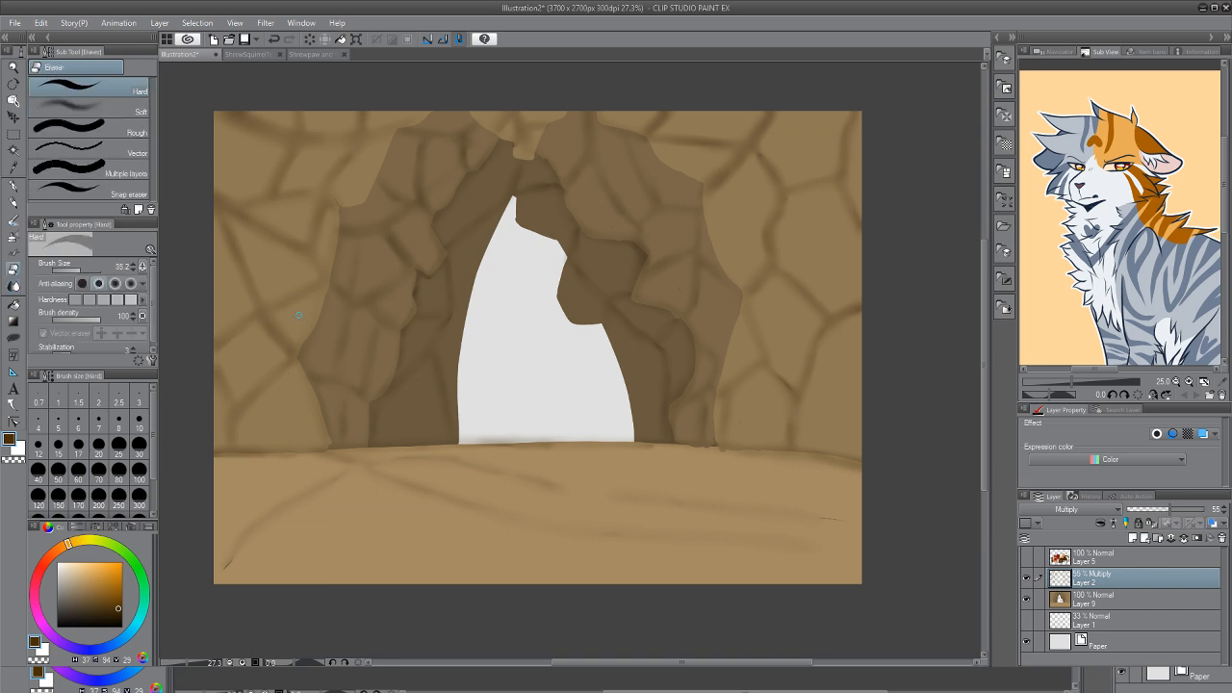
{"action": "mouse_move", "coordinate": [487, 430]}
{"action": "left_mouse_down"}
{"action": "mouse_move", "coordinate": [467, 435]}
{"action": "mouse_move", "coordinate": [527, 438]}
{"action": "mouse_move", "coordinate": [515, 437]}
{"action": "left_mouse_up"}
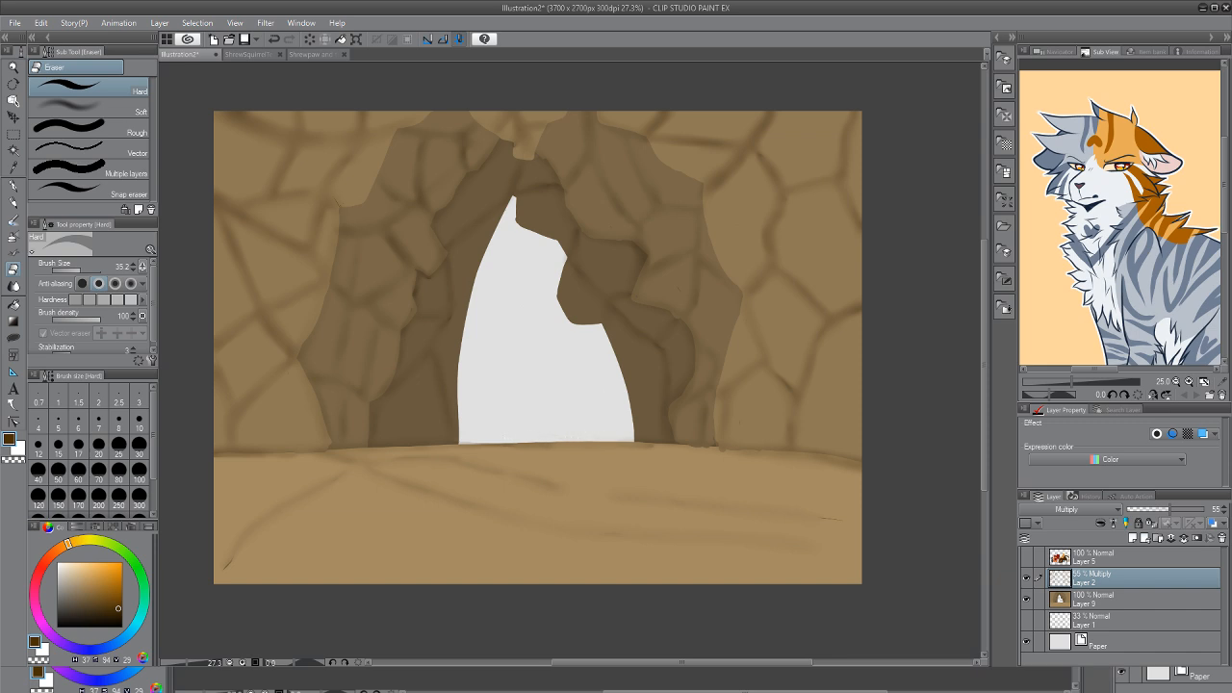
{"action": "key", "text": "j"}
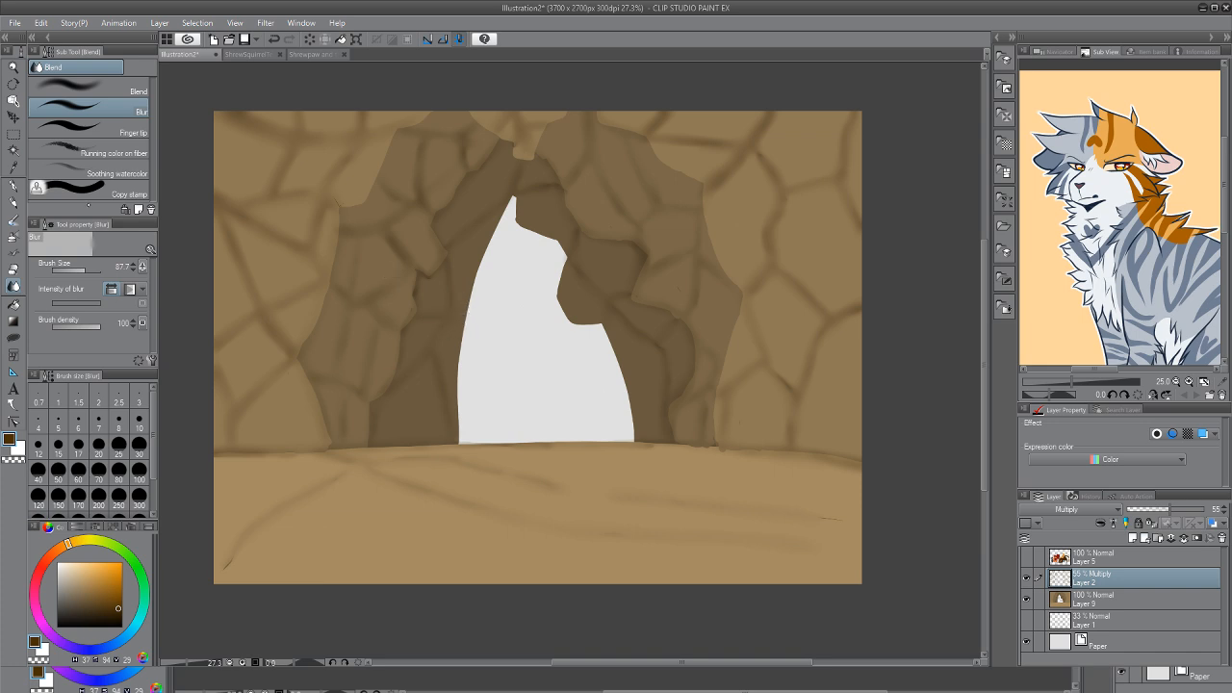
{"action": "key", "text": "p"}
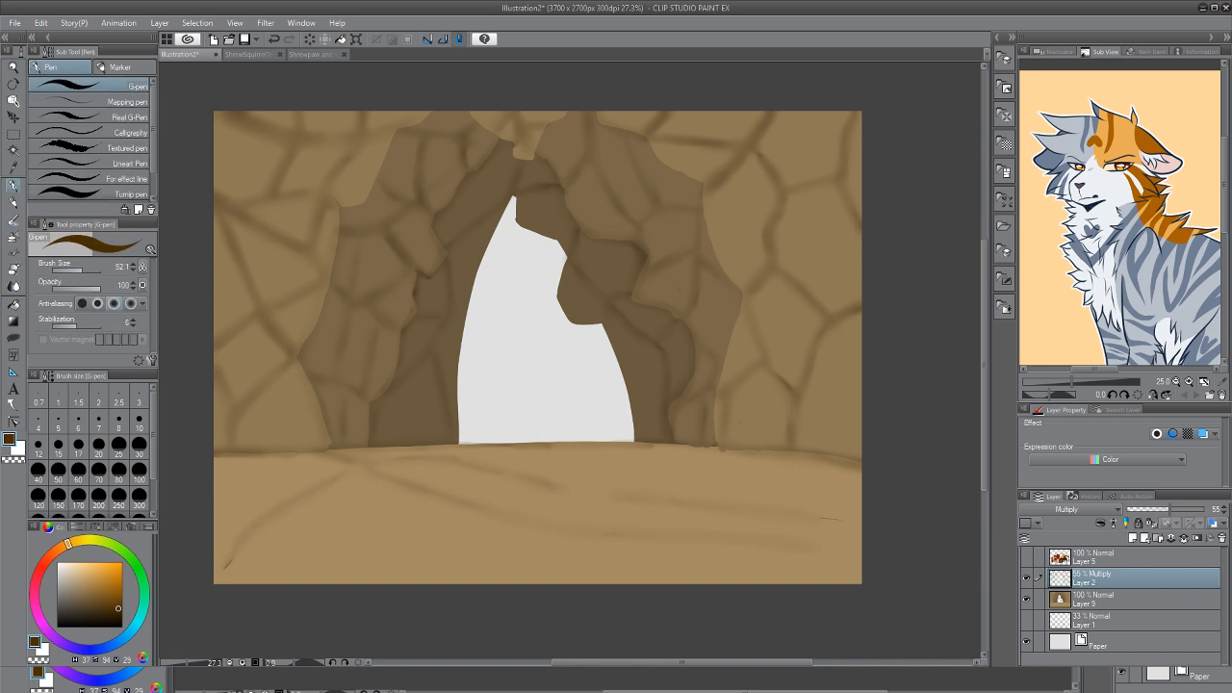
{"action": "key", "text": "e"}
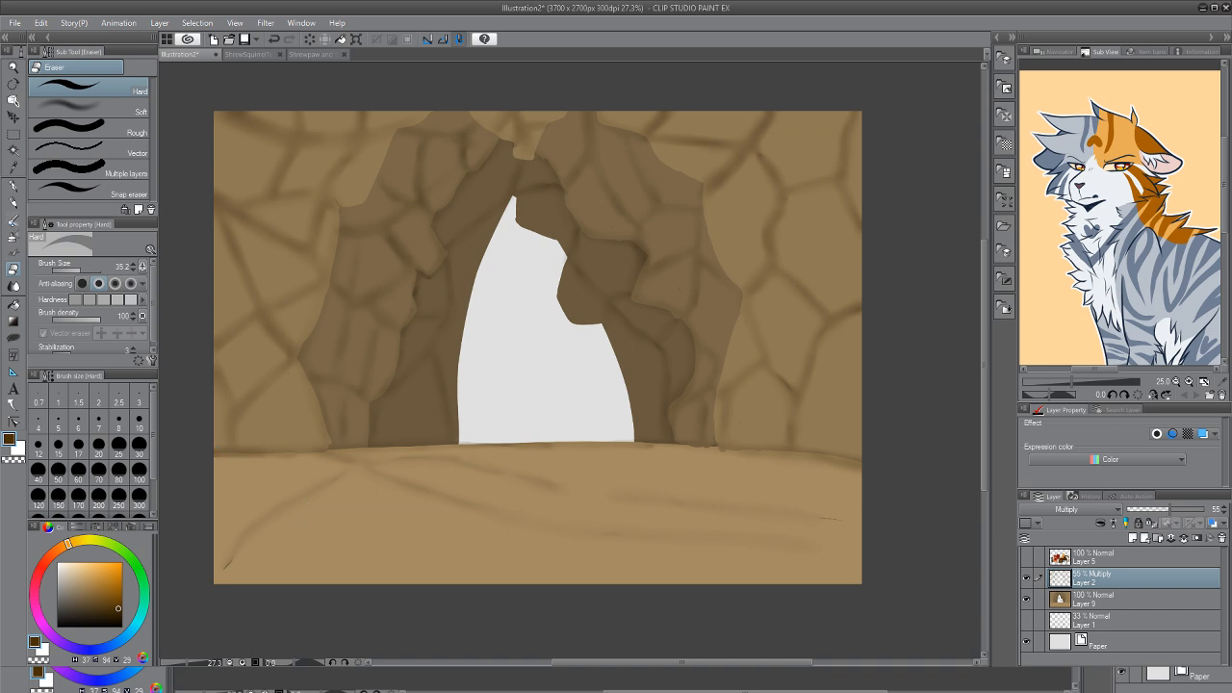
Draw additional horizontal and angled cracks across the cave floor with the G-pen
{"action": "key", "text": "p"}
{"action": "mouse_move", "coordinate": [219, 483]}
{"action": "left_mouse_down"}
{"action": "mouse_move", "coordinate": [320, 479]}
{"action": "mouse_move", "coordinate": [324, 507]}
{"action": "mouse_move", "coordinate": [477, 508]}
{"action": "mouse_move", "coordinate": [656, 477]}
{"action": "mouse_move", "coordinate": [854, 475]}
{"action": "left_mouse_up"}
{"action": "left_click_drag", "start_coordinate": [613, 450], "coordinate": [668, 473]}
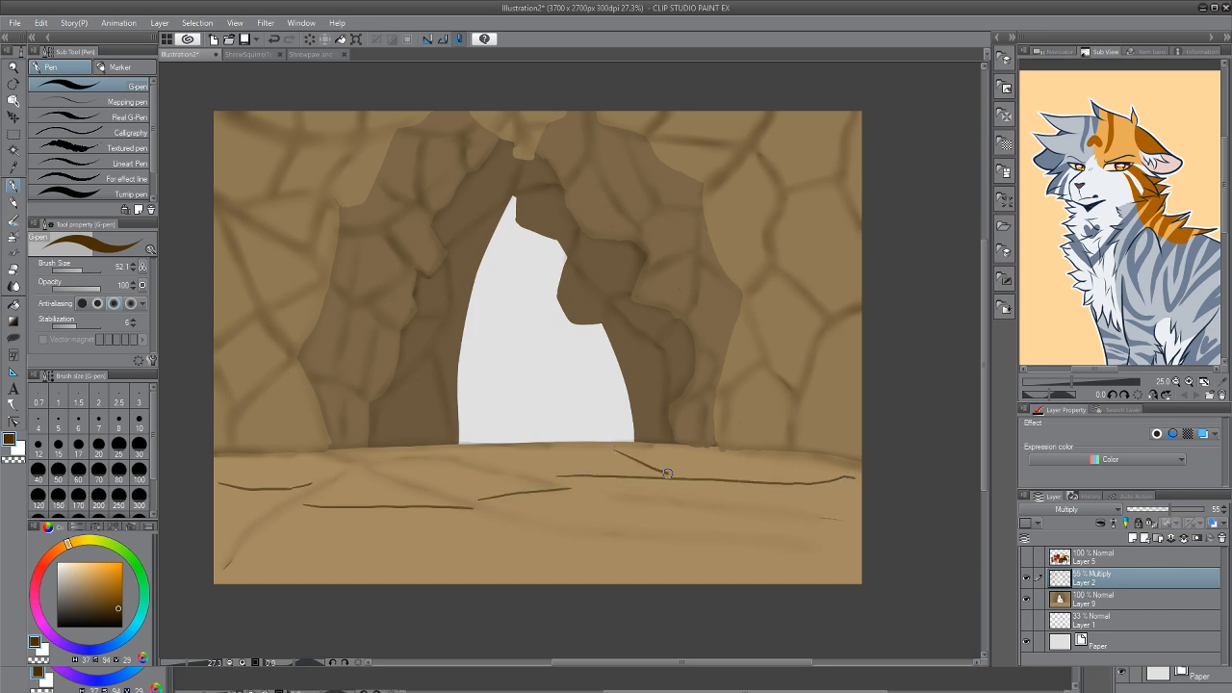
{"action": "mouse_move", "coordinate": [505, 449]}
{"action": "left_mouse_down"}
{"action": "mouse_move", "coordinate": [629, 510]}
{"action": "mouse_move", "coordinate": [664, 516]}
{"action": "mouse_move", "coordinate": [703, 493]}
{"action": "mouse_move", "coordinate": [718, 499]}
{"action": "mouse_move", "coordinate": [699, 485]}
{"action": "mouse_move", "coordinate": [847, 551]}
{"action": "left_mouse_up"}
Blur the additional floor cracks and the leftover sharp line end near the floor's lower left corner
{"action": "key", "text": "j"}
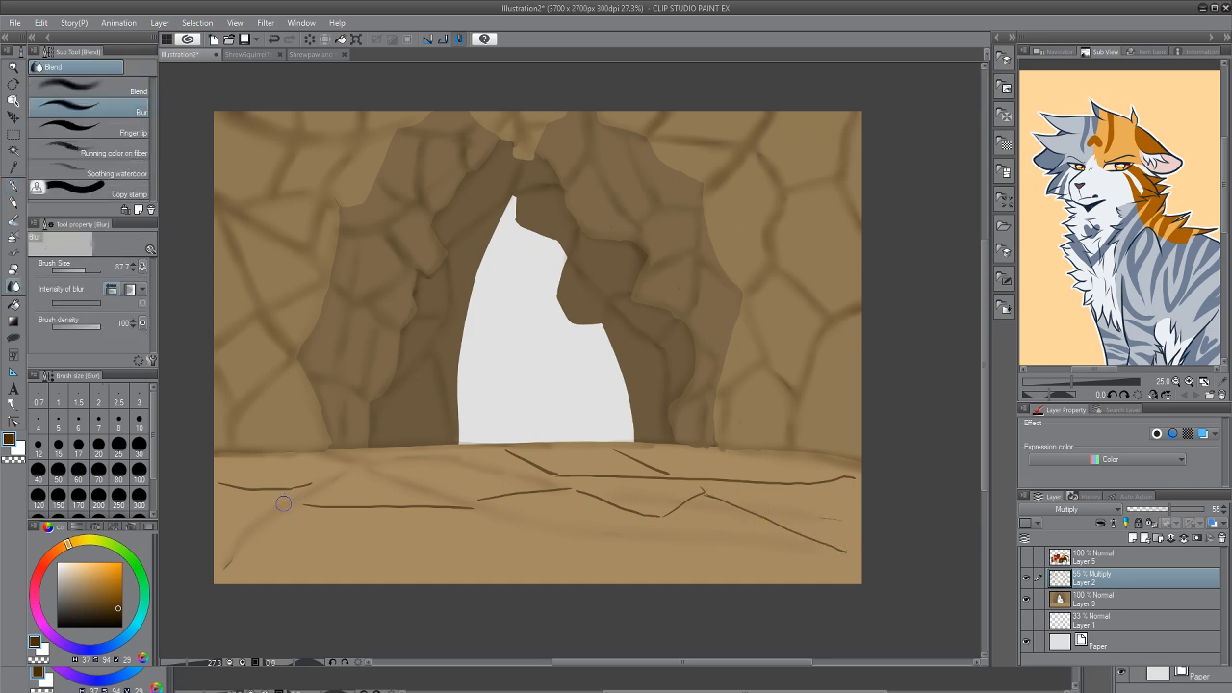
{"action": "mouse_move", "coordinate": [284, 503]}
{"action": "left_mouse_down"}
{"action": "mouse_move", "coordinate": [467, 495]}
{"action": "mouse_move", "coordinate": [681, 520]}
{"action": "mouse_move", "coordinate": [668, 504]}
{"action": "mouse_move", "coordinate": [685, 495]}
{"action": "mouse_move", "coordinate": [669, 484]}
{"action": "mouse_move", "coordinate": [833, 549]}
{"action": "mouse_move", "coordinate": [760, 520]}
{"action": "mouse_move", "coordinate": [792, 500]}
{"action": "mouse_move", "coordinate": [768, 473]}
{"action": "mouse_move", "coordinate": [810, 478]}
{"action": "mouse_move", "coordinate": [489, 454]}
{"action": "mouse_move", "coordinate": [613, 459]}
{"action": "left_mouse_up"}
{"action": "left_click_drag", "start_coordinate": [318, 476], "coordinate": [293, 483]}
{"action": "left_click_drag", "start_coordinate": [241, 540], "coordinate": [192, 572]}
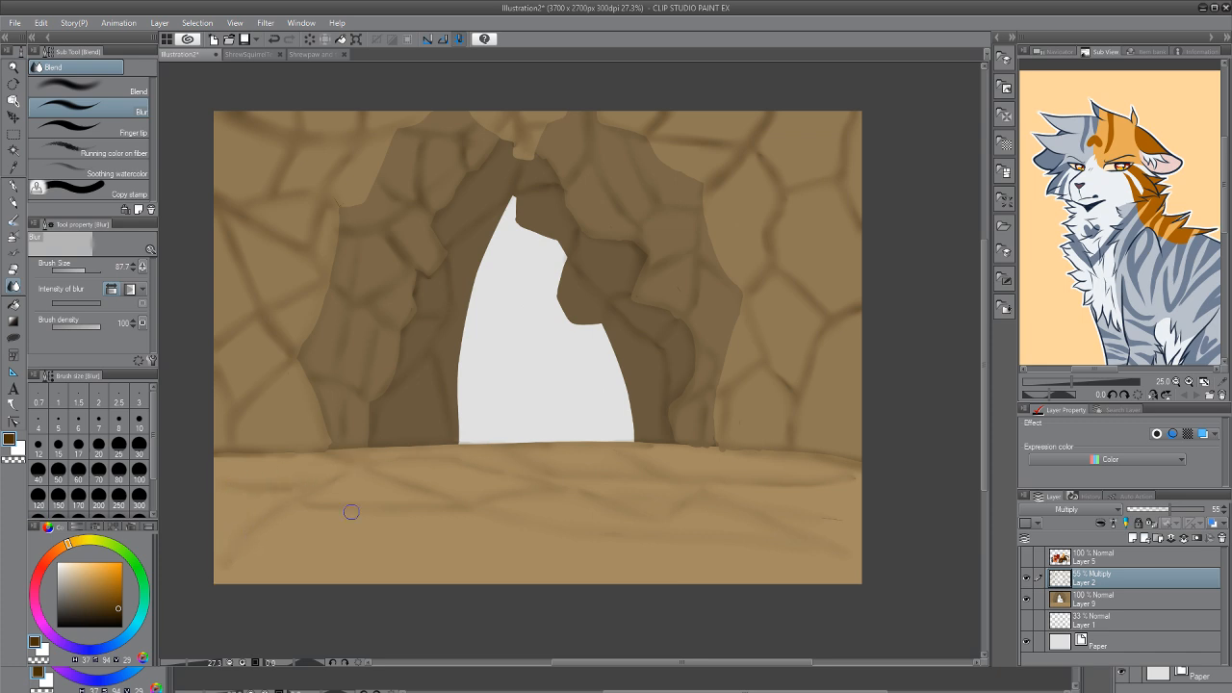
Show the cat characters' layer and make the Multiply crack layer the active one
{"action": "left_click", "coordinate": [1024, 556]}
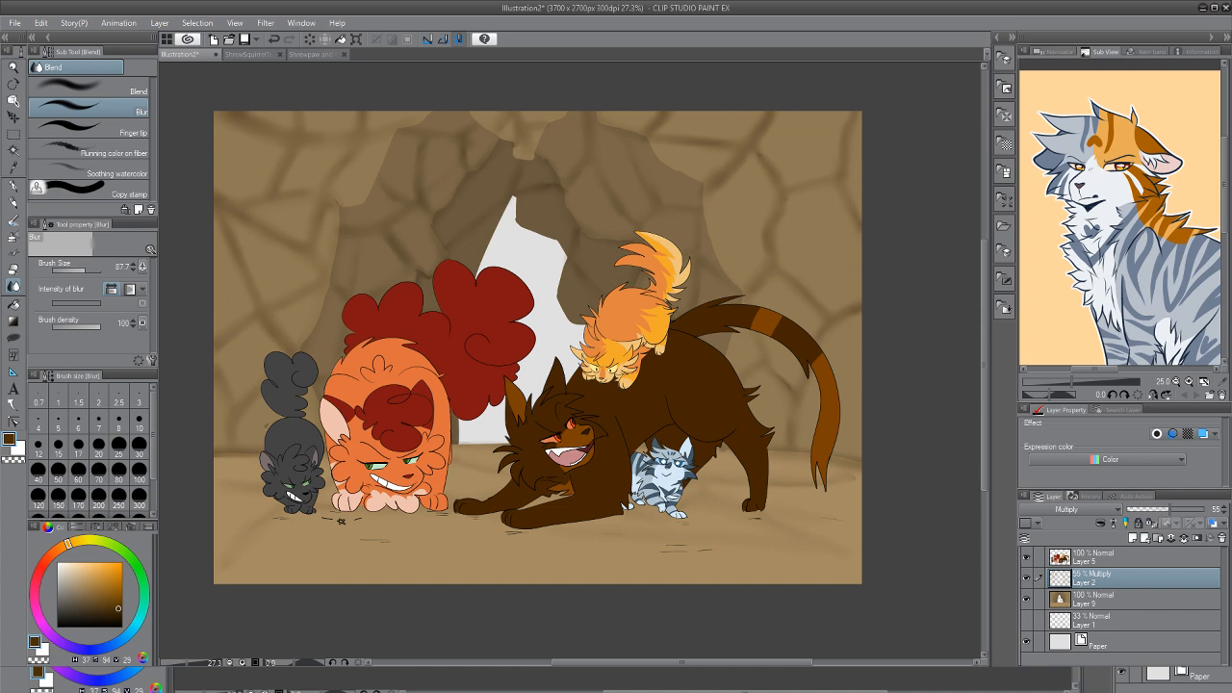
{"action": "left_click", "coordinate": [1079, 595]}
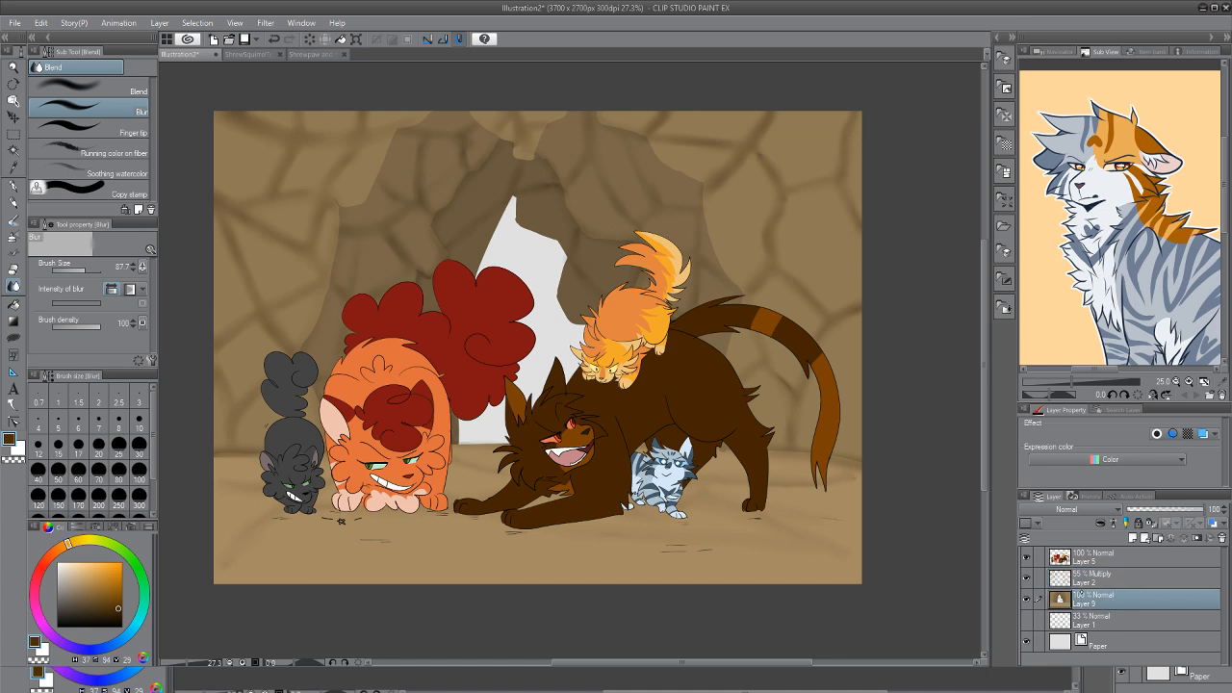
{"action": "left_click", "coordinate": [1079, 577]}
{"action": "left_click", "coordinate": [1079, 595]}
{"action": "left_click", "coordinate": [1080, 578]}
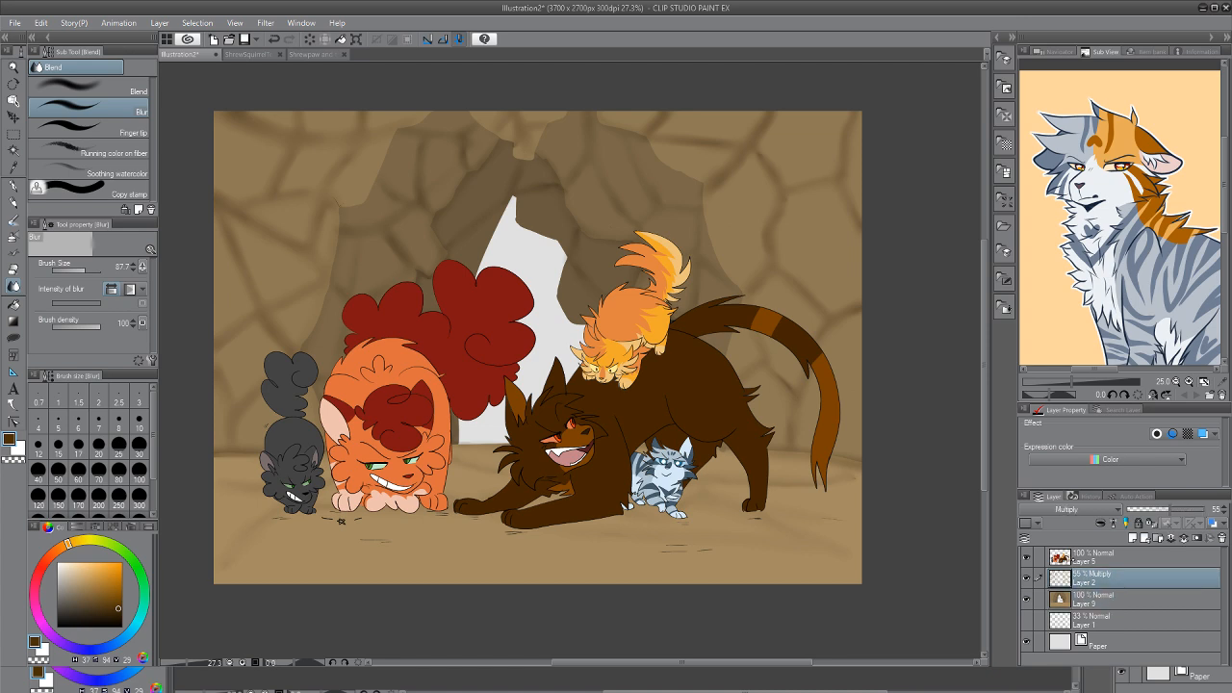
Trace bold dark outlines with the G-pen along the hanging ceiling rock and the edges of the outer and inner rock layers
{"action": "key", "text": "p"}
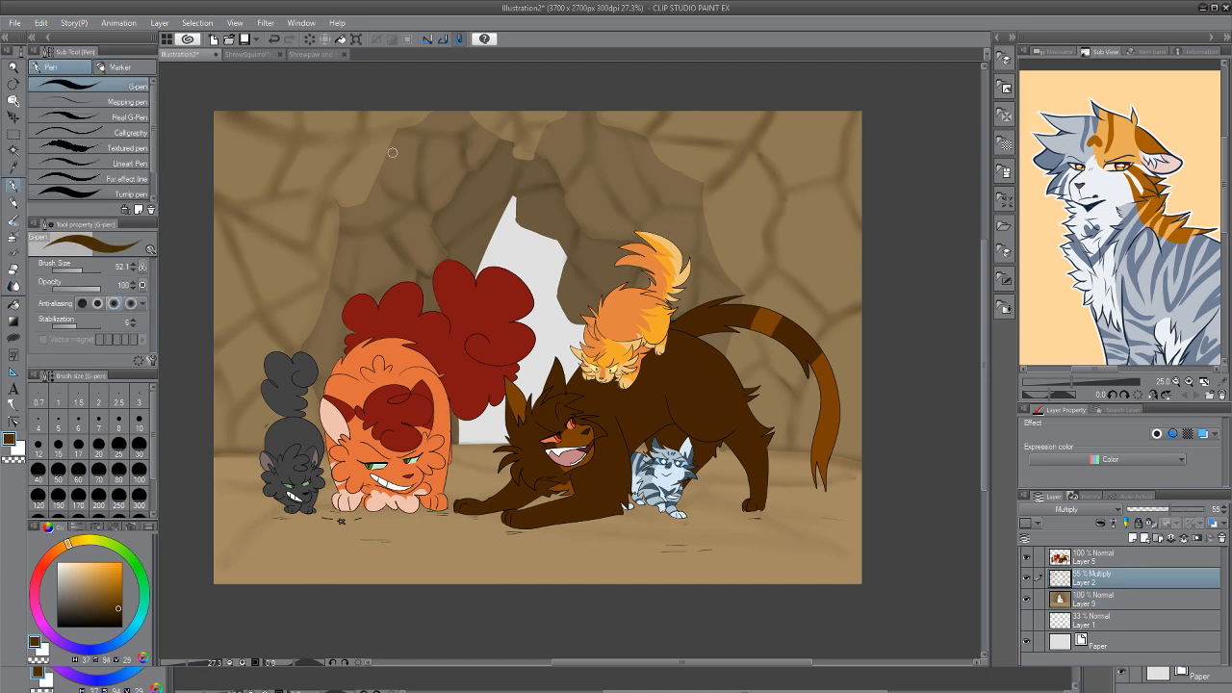
{"action": "mouse_move", "coordinate": [480, 124]}
{"action": "left_mouse_down"}
{"action": "mouse_move", "coordinate": [512, 144]}
{"action": "mouse_move", "coordinate": [518, 133]}
{"action": "mouse_move", "coordinate": [529, 157]}
{"action": "mouse_move", "coordinate": [469, 109]}
{"action": "mouse_move", "coordinate": [513, 141]}
{"action": "left_mouse_up"}
{"action": "mouse_move", "coordinate": [427, 112]}
{"action": "left_mouse_down"}
{"action": "mouse_move", "coordinate": [393, 133]}
{"action": "mouse_move", "coordinate": [383, 158]}
{"action": "mouse_move", "coordinate": [422, 109]}
{"action": "left_mouse_up"}
{"action": "mouse_move", "coordinate": [385, 154]}
{"action": "left_mouse_down"}
{"action": "mouse_move", "coordinate": [360, 201]}
{"action": "mouse_move", "coordinate": [337, 207]}
{"action": "mouse_move", "coordinate": [368, 185]}
{"action": "mouse_move", "coordinate": [362, 205]}
{"action": "mouse_move", "coordinate": [381, 155]}
{"action": "mouse_move", "coordinate": [337, 207]}
{"action": "mouse_move", "coordinate": [338, 225]}
{"action": "mouse_move", "coordinate": [335, 207]}
{"action": "mouse_move", "coordinate": [330, 278]}
{"action": "mouse_move", "coordinate": [302, 346]}
{"action": "mouse_move", "coordinate": [335, 212]}
{"action": "left_mouse_up"}
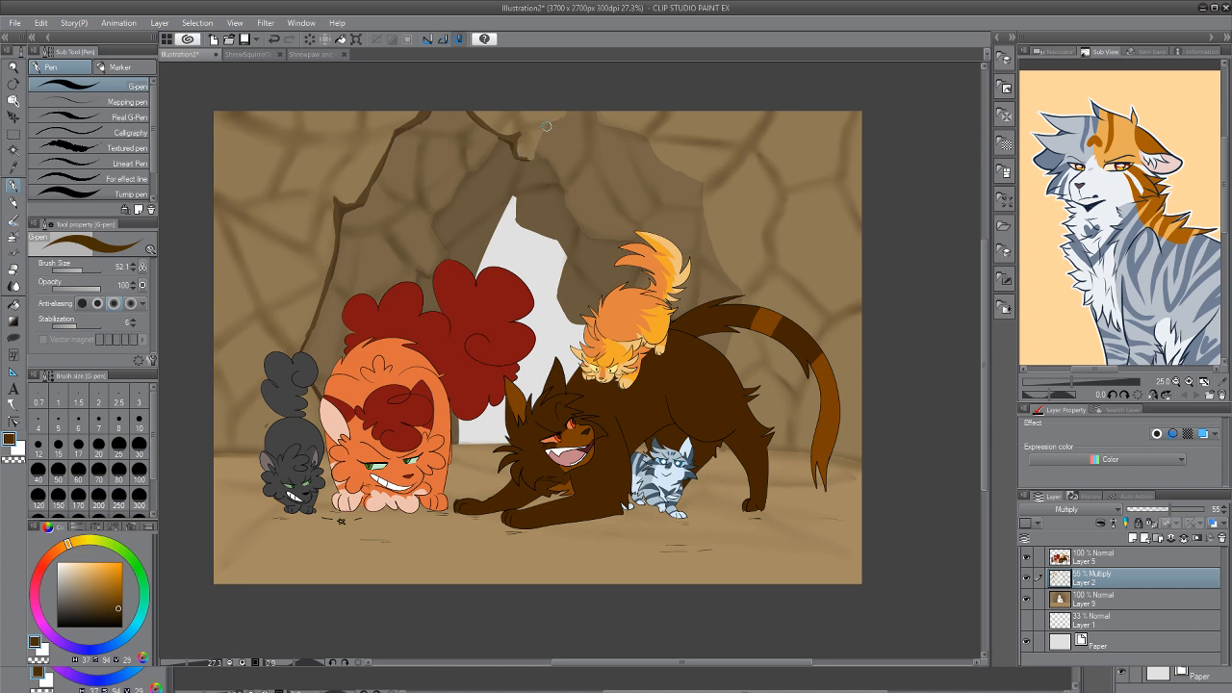
{"action": "mouse_move", "coordinate": [545, 126]}
{"action": "left_mouse_down"}
{"action": "mouse_move", "coordinate": [540, 145]}
{"action": "mouse_move", "coordinate": [545, 128]}
{"action": "left_mouse_up"}
{"action": "key", "text": "ctrl+z"}
{"action": "mouse_move", "coordinate": [594, 116]}
{"action": "left_mouse_down"}
{"action": "mouse_move", "coordinate": [652, 136]}
{"action": "mouse_move", "coordinate": [657, 159]}
{"action": "mouse_move", "coordinate": [704, 183]}
{"action": "mouse_move", "coordinate": [679, 171]}
{"action": "mouse_move", "coordinate": [704, 175]}
{"action": "mouse_move", "coordinate": [709, 128]}
{"action": "mouse_move", "coordinate": [739, 181]}
{"action": "mouse_move", "coordinate": [701, 184]}
{"action": "mouse_move", "coordinate": [729, 280]}
{"action": "mouse_move", "coordinate": [706, 226]}
{"action": "mouse_move", "coordinate": [715, 263]}
{"action": "mouse_move", "coordinate": [708, 238]}
{"action": "mouse_move", "coordinate": [737, 293]}
{"action": "mouse_move", "coordinate": [716, 263]}
{"action": "mouse_move", "coordinate": [736, 291]}
{"action": "left_mouse_up"}
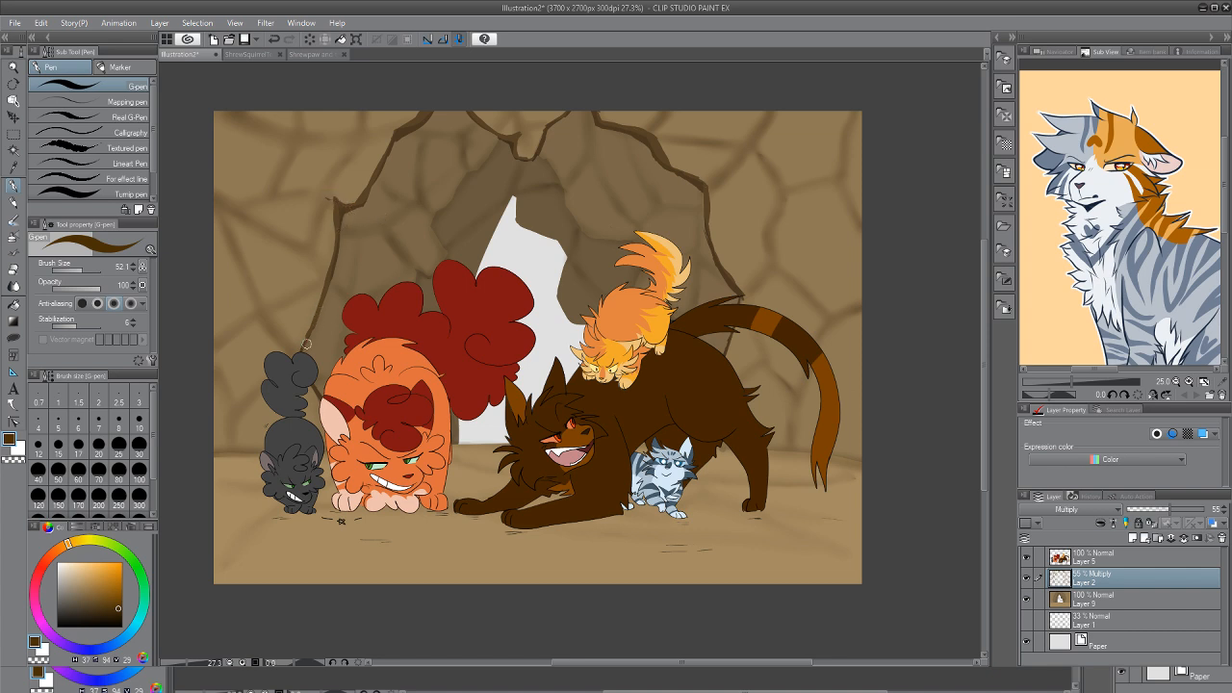
{"action": "left_click", "coordinate": [107, 599]}
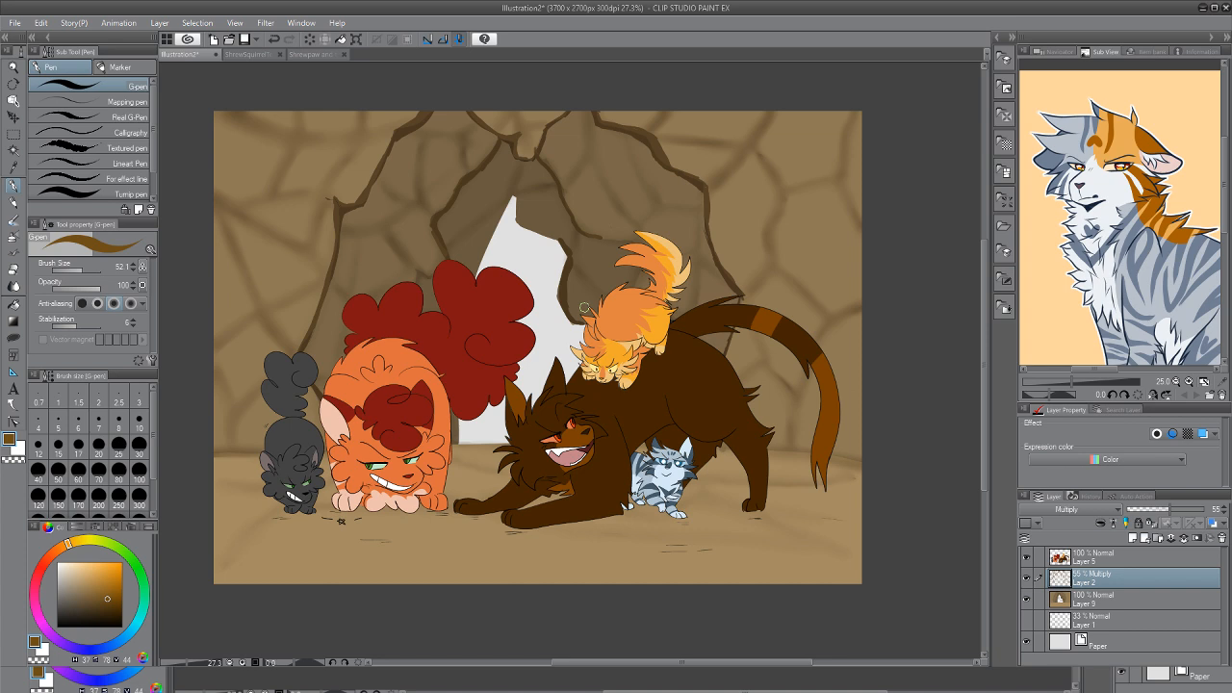
Add a new layer above the Multiply crack layer and sample a dark brown from the inner cave wall for the G-pen
{"action": "key", "text": "ctrl+shift+n"}
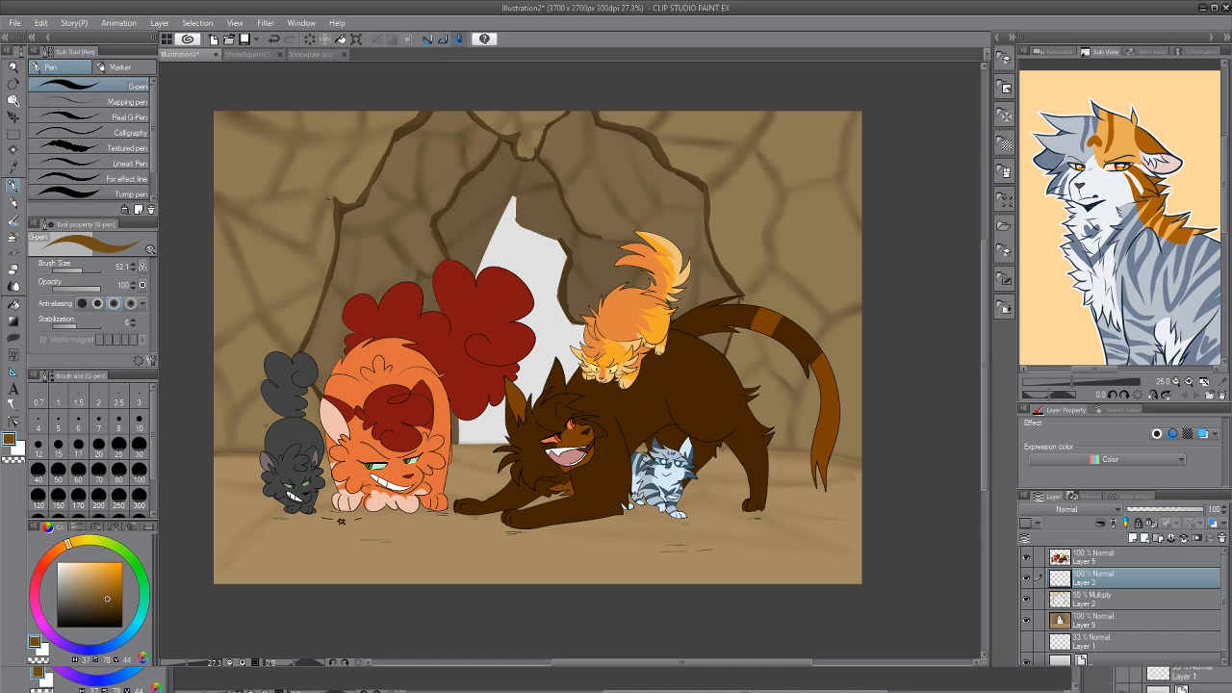
{"action": "key", "text": "i"}
{"action": "left_click", "coordinate": [238, 501]}
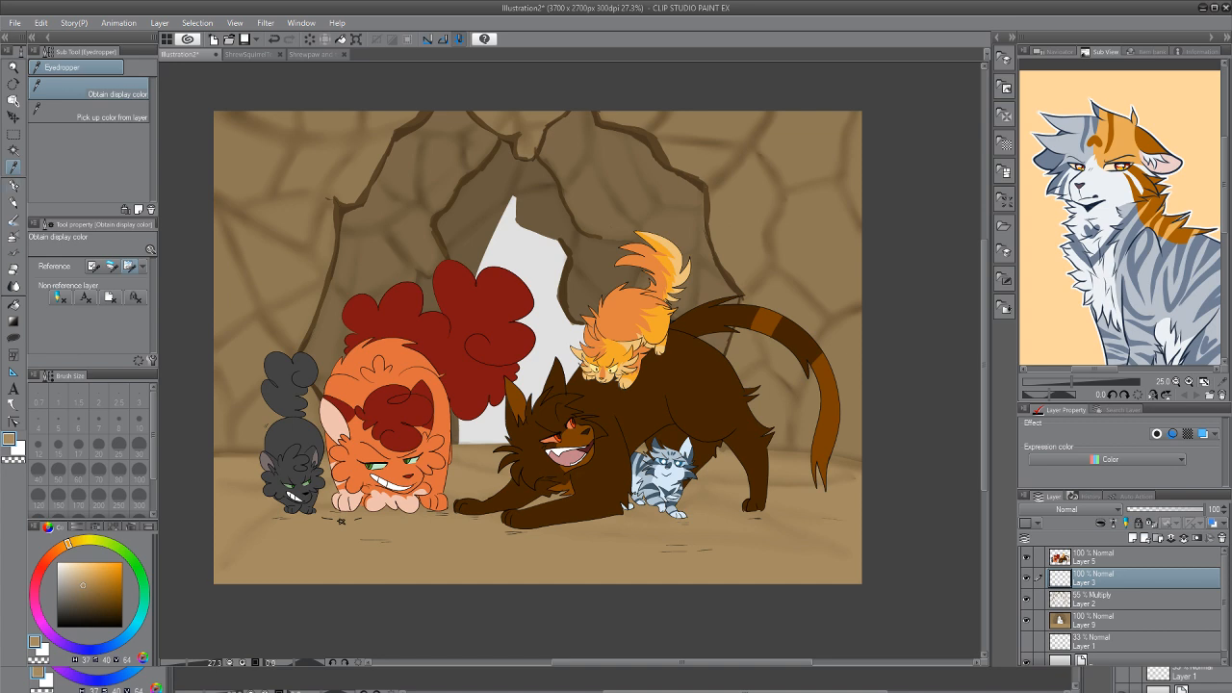
{"action": "key", "text": "p"}
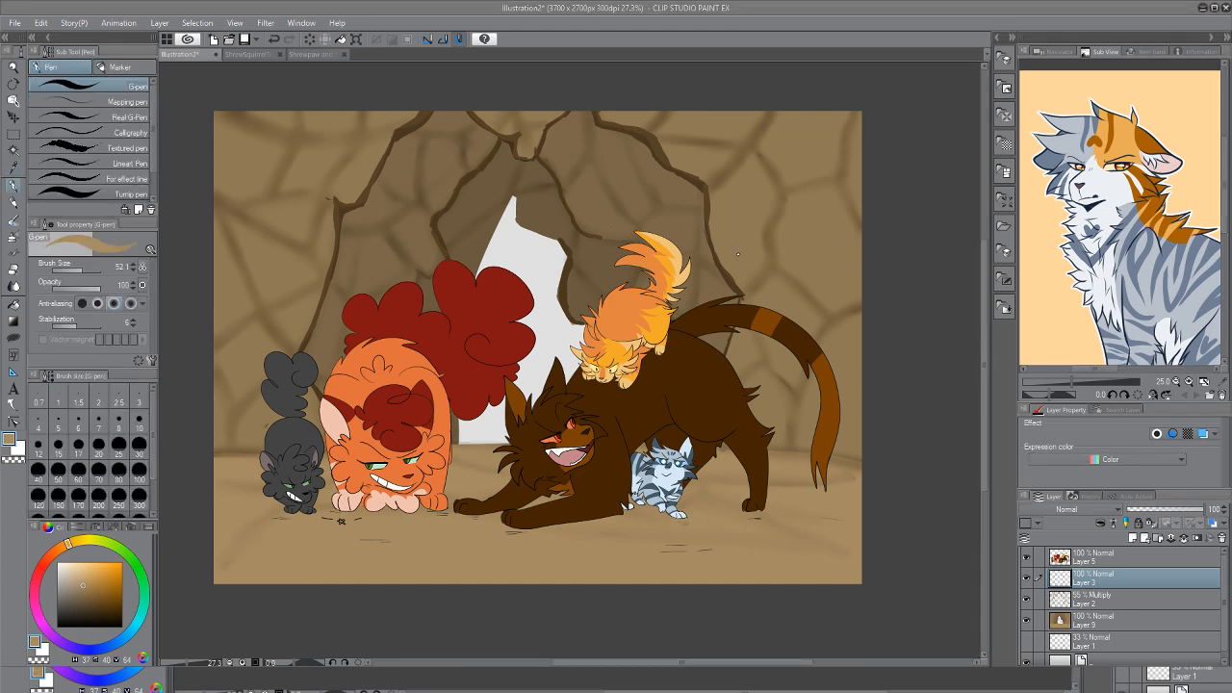
{"action": "left_click", "coordinate": [691, 247], "text": "alt"}
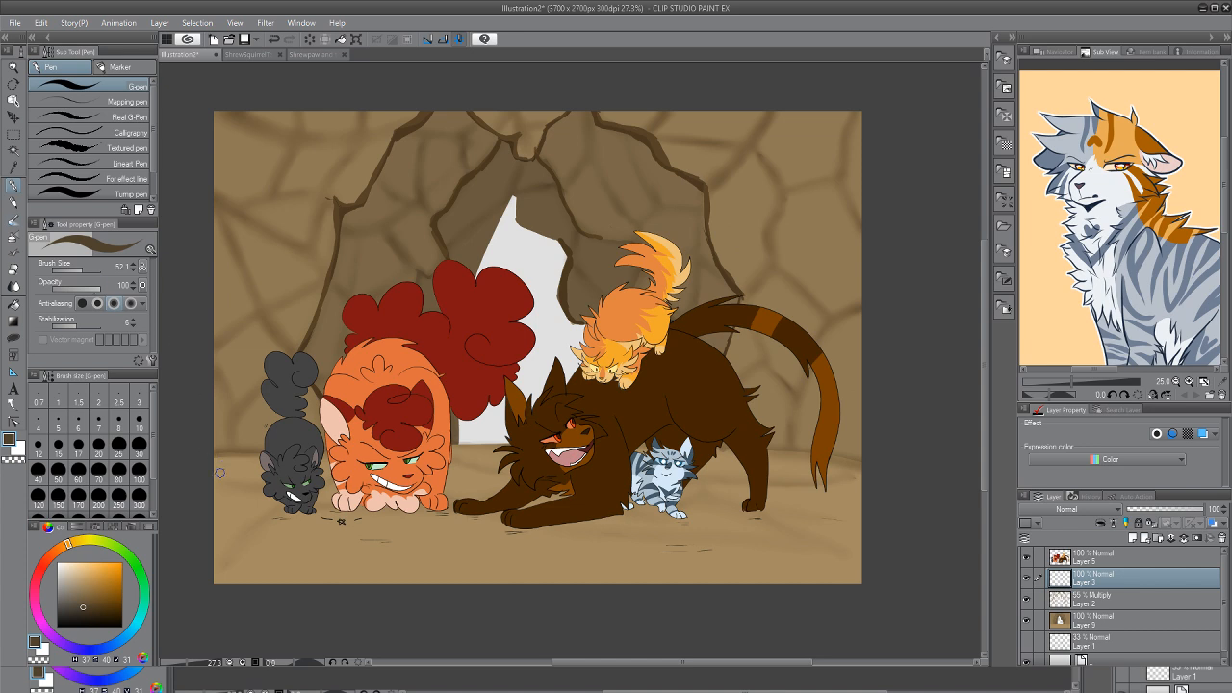
{"action": "left_click_drag", "start_coordinate": [222, 470], "coordinate": [262, 445]}
{"action": "left_click", "coordinate": [274, 38]}
{"action": "key", "text": "i"}
{"action": "left_click", "coordinate": [240, 467]}
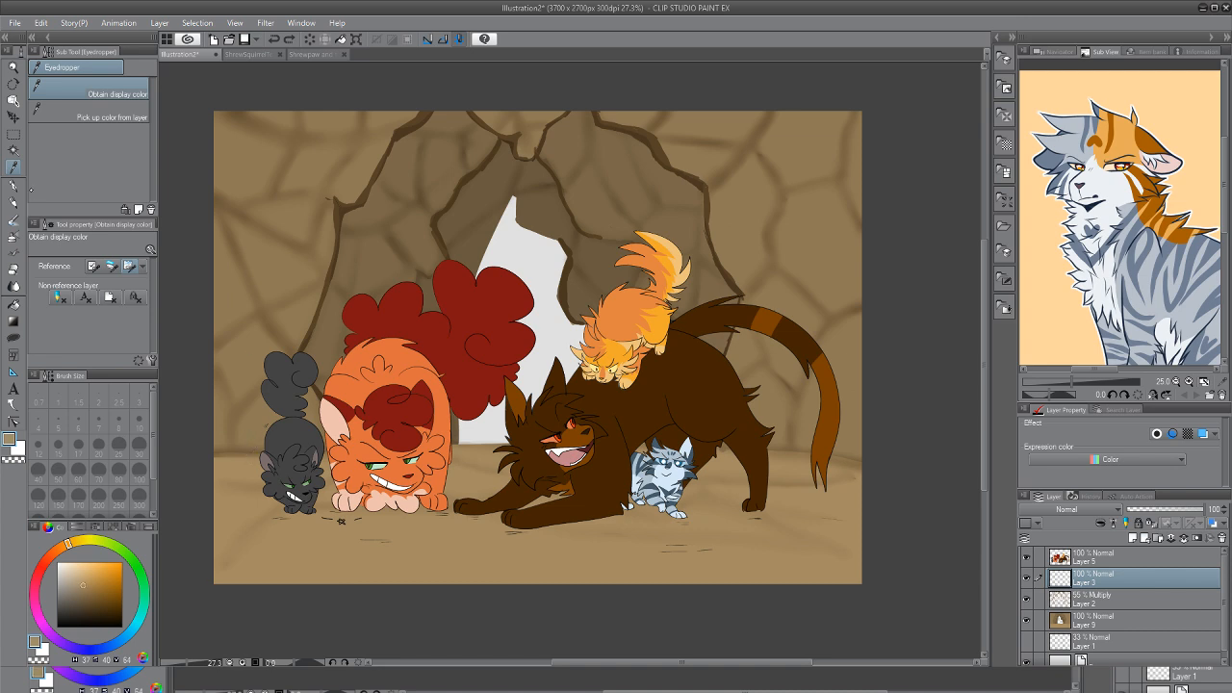
{"action": "key", "text": "p"}
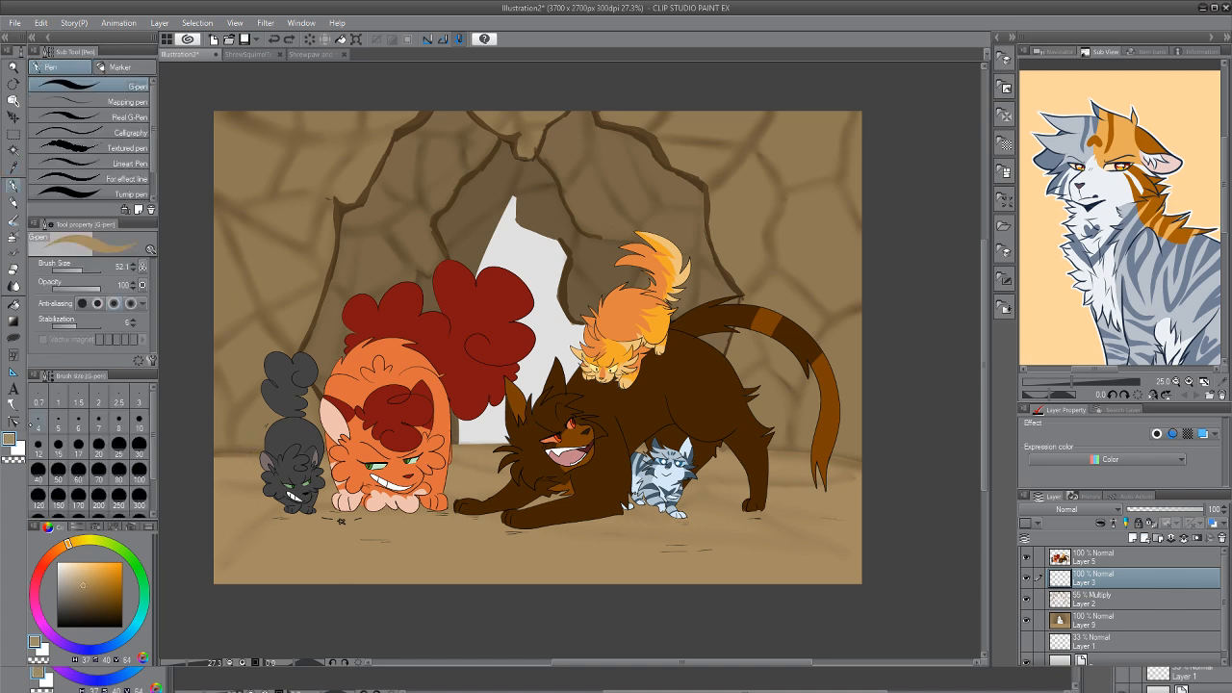
{"action": "left_click", "coordinate": [91, 591]}
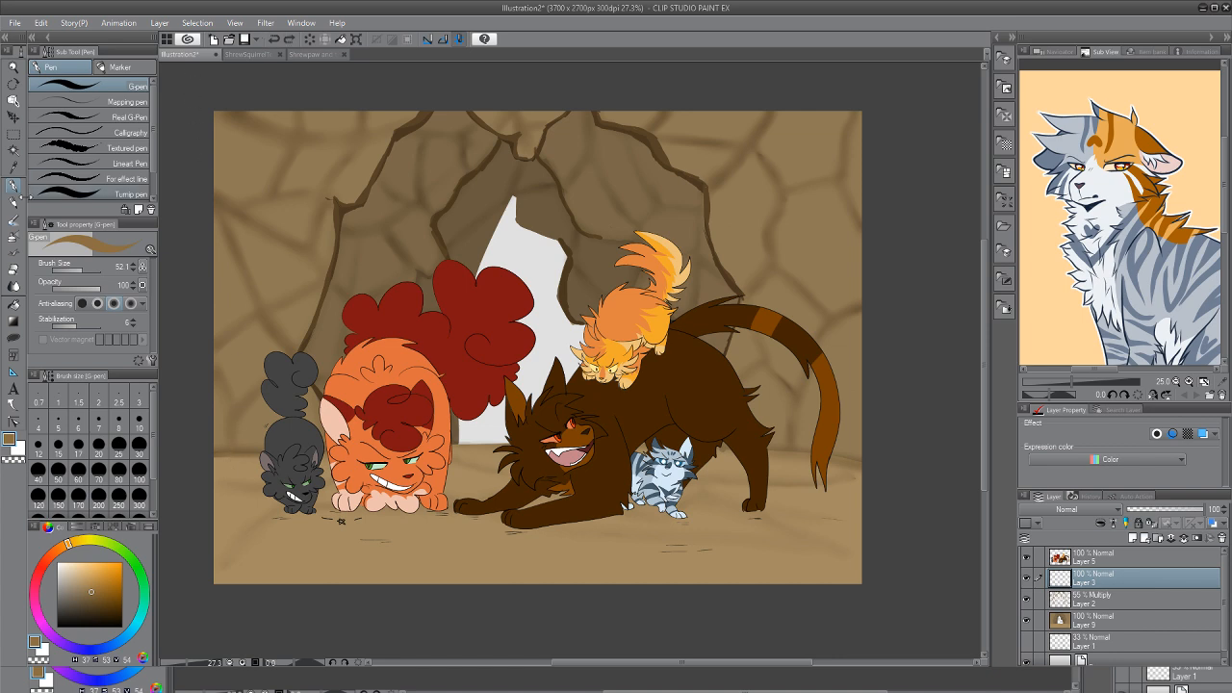
{"action": "key", "text": "i"}
{"action": "left_click", "coordinate": [485, 236]}
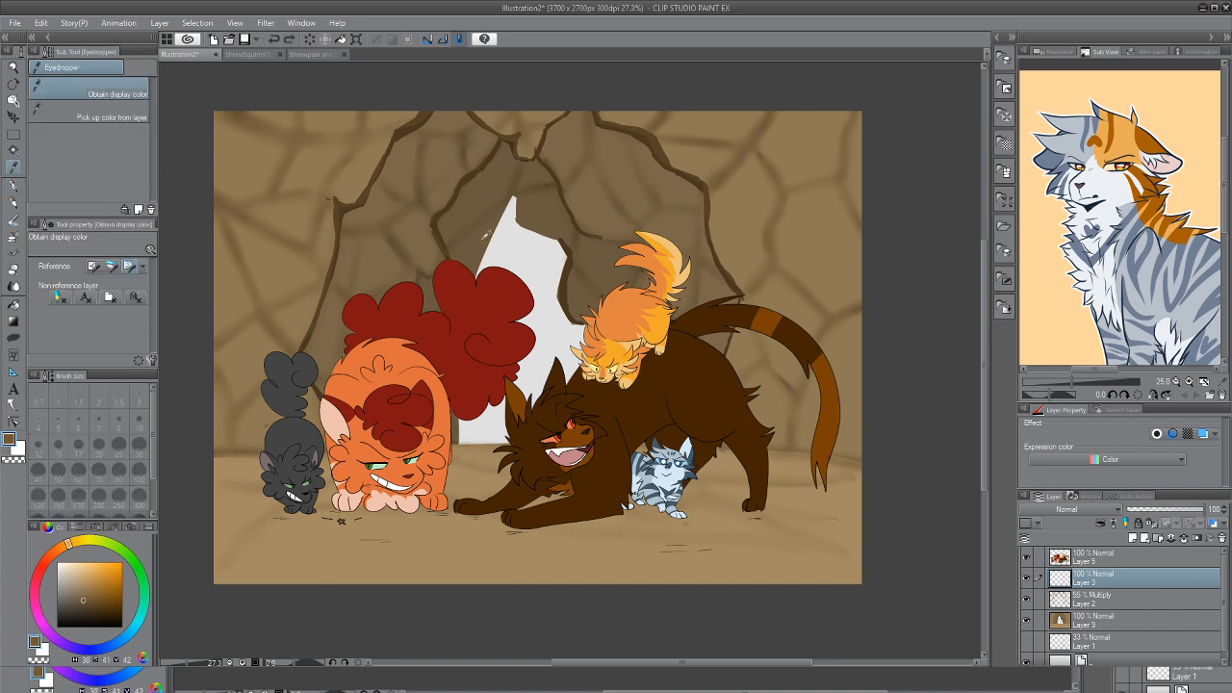
{"action": "key", "text": "p"}
Paint brown rocks with the G-pen: a tall formation on the cave's left edge, scattered floor stones and small boulders along the back wall
{"action": "mouse_move", "coordinate": [220, 484]}
{"action": "left_mouse_down"}
{"action": "mouse_move", "coordinate": [234, 459]}
{"action": "mouse_move", "coordinate": [254, 481]}
{"action": "mouse_move", "coordinate": [224, 481]}
{"action": "mouse_move", "coordinate": [252, 481]}
{"action": "mouse_move", "coordinate": [245, 460]}
{"action": "mouse_move", "coordinate": [227, 484]}
{"action": "mouse_move", "coordinate": [243, 485]}
{"action": "left_mouse_up"}
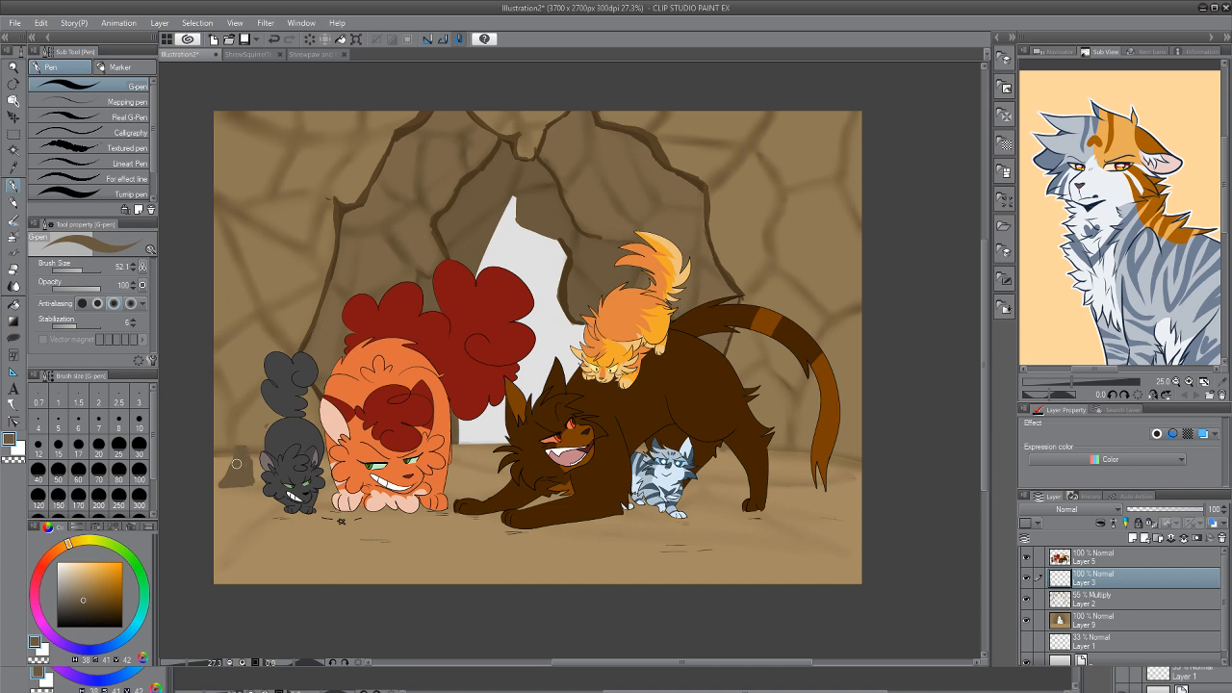
{"action": "left_click_drag", "start_coordinate": [225, 483], "coordinate": [236, 482]}
{"action": "mouse_move", "coordinate": [821, 500]}
{"action": "left_mouse_down"}
{"action": "mouse_move", "coordinate": [820, 518]}
{"action": "mouse_move", "coordinate": [844, 502]}
{"action": "mouse_move", "coordinate": [856, 524]}
{"action": "mouse_move", "coordinate": [824, 514]}
{"action": "mouse_move", "coordinate": [841, 507]}
{"action": "mouse_move", "coordinate": [848, 517]}
{"action": "mouse_move", "coordinate": [770, 529]}
{"action": "left_mouse_up"}
{"action": "mouse_move", "coordinate": [298, 540]}
{"action": "left_mouse_down"}
{"action": "mouse_move", "coordinate": [310, 542]}
{"action": "mouse_move", "coordinate": [294, 541]}
{"action": "left_mouse_up"}
{"action": "mouse_move", "coordinate": [214, 327]}
{"action": "left_mouse_down"}
{"action": "mouse_move", "coordinate": [244, 435]}
{"action": "mouse_move", "coordinate": [225, 487]}
{"action": "mouse_move", "coordinate": [206, 485]}
{"action": "mouse_move", "coordinate": [215, 403]}
{"action": "mouse_move", "coordinate": [215, 465]}
{"action": "mouse_move", "coordinate": [221, 435]}
{"action": "mouse_move", "coordinate": [225, 456]}
{"action": "mouse_move", "coordinate": [232, 436]}
{"action": "mouse_move", "coordinate": [226, 450]}
{"action": "mouse_move", "coordinate": [243, 440]}
{"action": "mouse_move", "coordinate": [222, 425]}
{"action": "mouse_move", "coordinate": [217, 332]}
{"action": "mouse_move", "coordinate": [233, 425]}
{"action": "mouse_move", "coordinate": [214, 383]}
{"action": "left_mouse_up"}
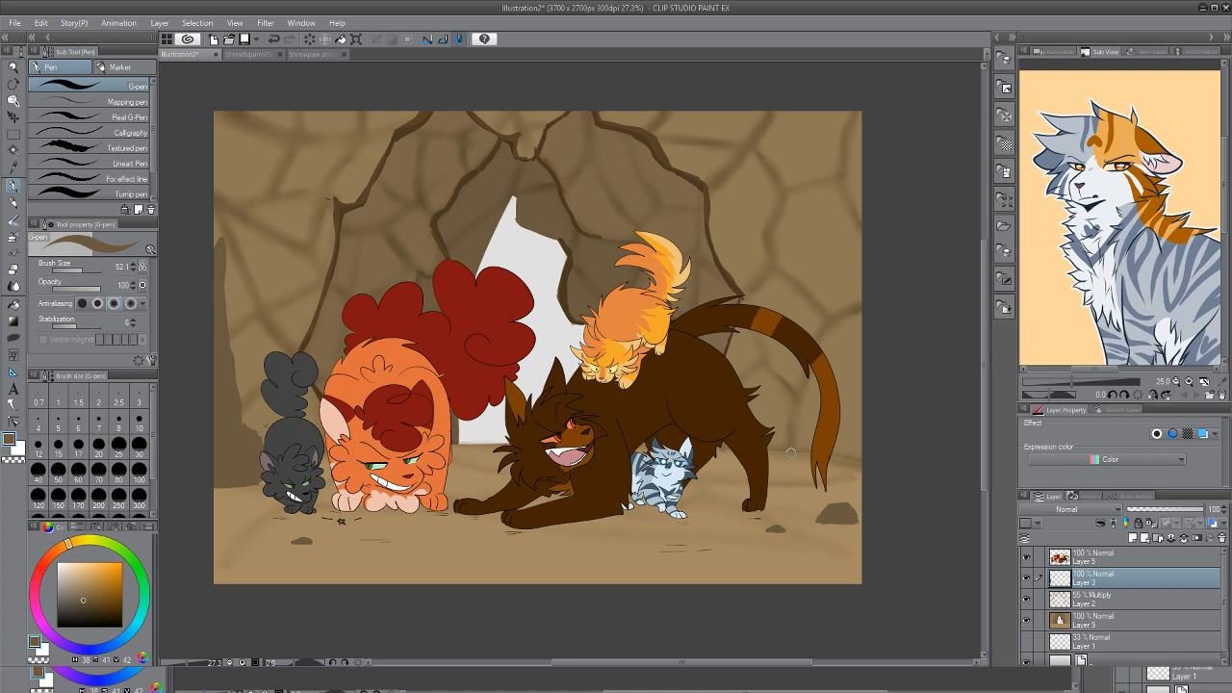
{"action": "mouse_move", "coordinate": [790, 452]}
{"action": "left_mouse_down"}
{"action": "mouse_move", "coordinate": [784, 431]}
{"action": "mouse_move", "coordinate": [803, 429]}
{"action": "mouse_move", "coordinate": [790, 456]}
{"action": "left_mouse_up"}
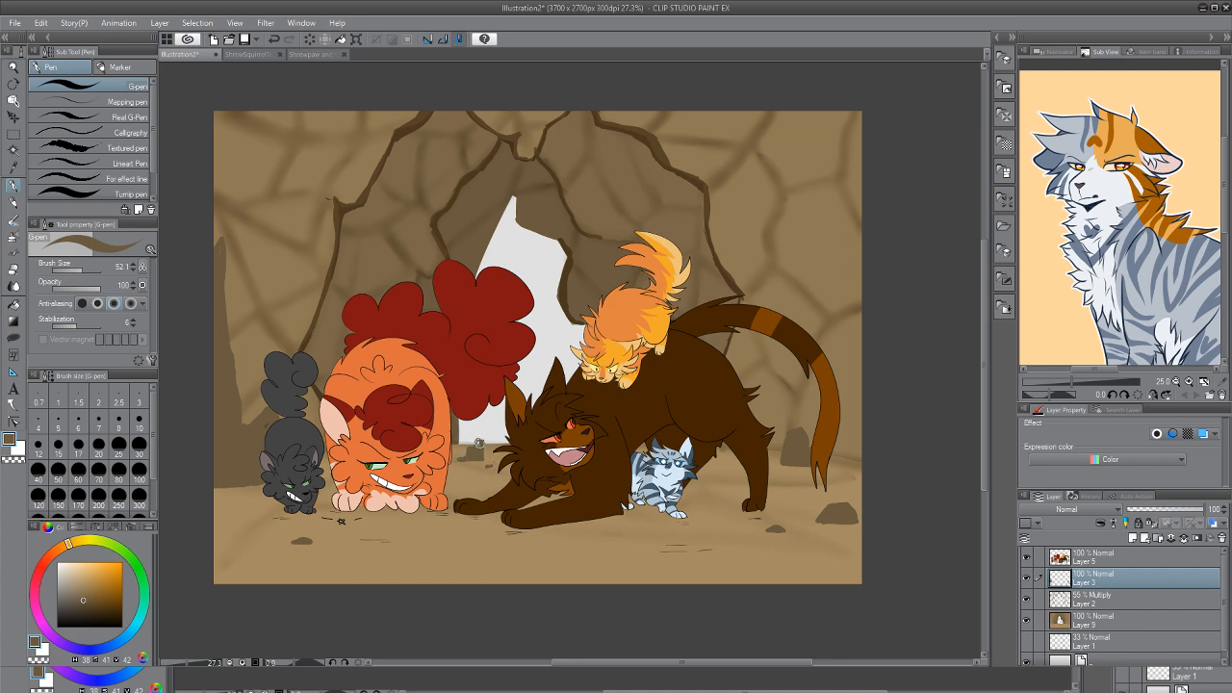
Try outlining the tall rock formation on the cave's left edge in darker browns, undoing each attempt
{"action": "left_click", "coordinate": [98, 608]}
{"action": "left_click_drag", "start_coordinate": [221, 244], "coordinate": [219, 294]}
{"action": "key", "text": "ctrl+z"}
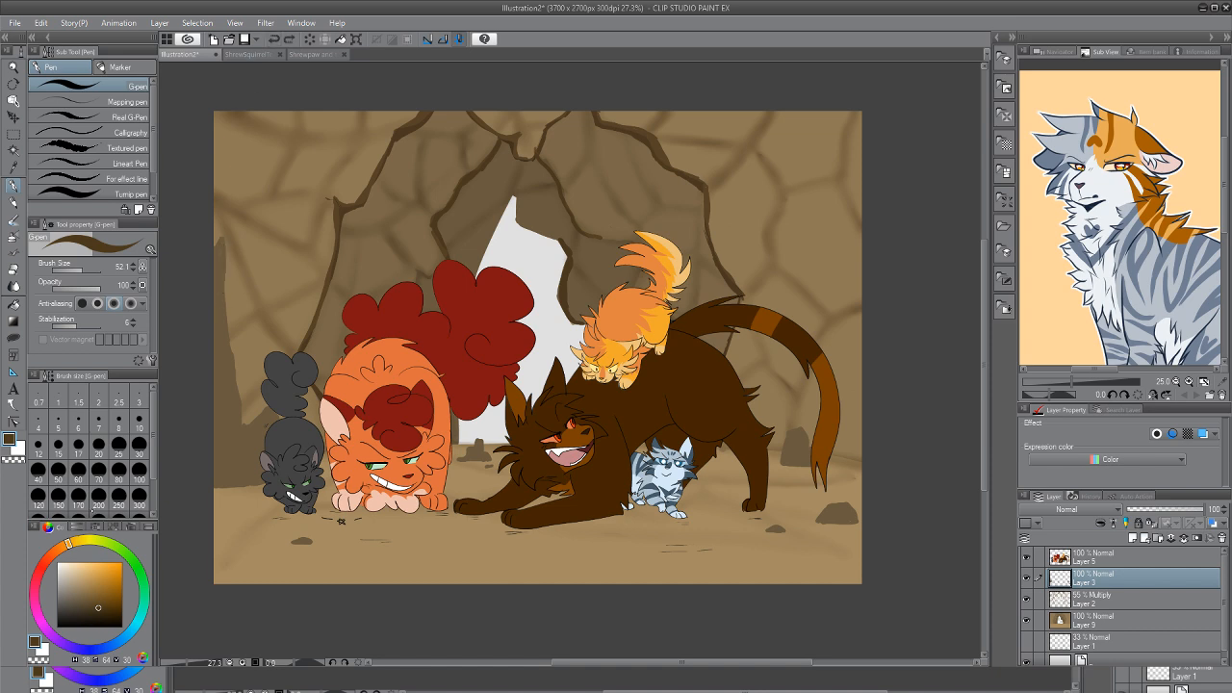
{"action": "left_click", "coordinate": [90, 606]}
{"action": "left_click", "coordinate": [90, 614]}
{"action": "mouse_move", "coordinate": [222, 241]}
{"action": "left_mouse_down"}
{"action": "mouse_move", "coordinate": [222, 285]}
{"action": "mouse_move", "coordinate": [217, 239]}
{"action": "mouse_move", "coordinate": [230, 434]}
{"action": "left_mouse_up"}
{"action": "key", "text": "ctrl+z"}
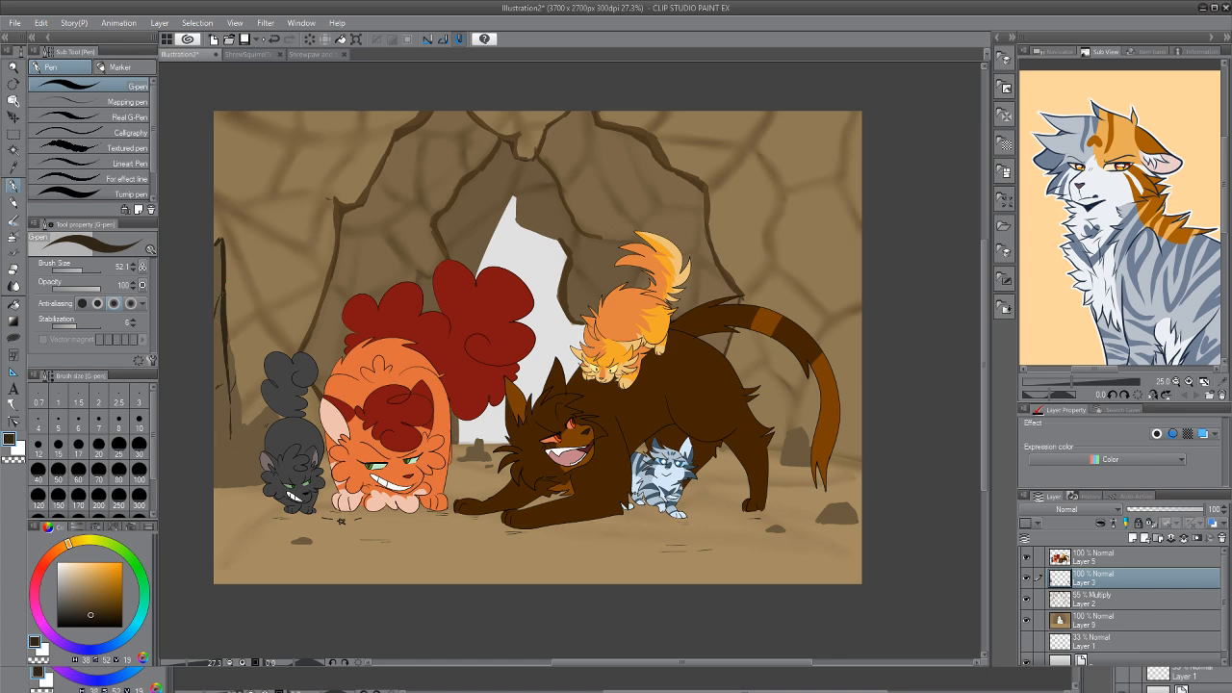
{"action": "key", "text": "ctrl+z"}
{"action": "key", "text": "ctrl+z"}
{"action": "key", "text": "ctrl+z"}
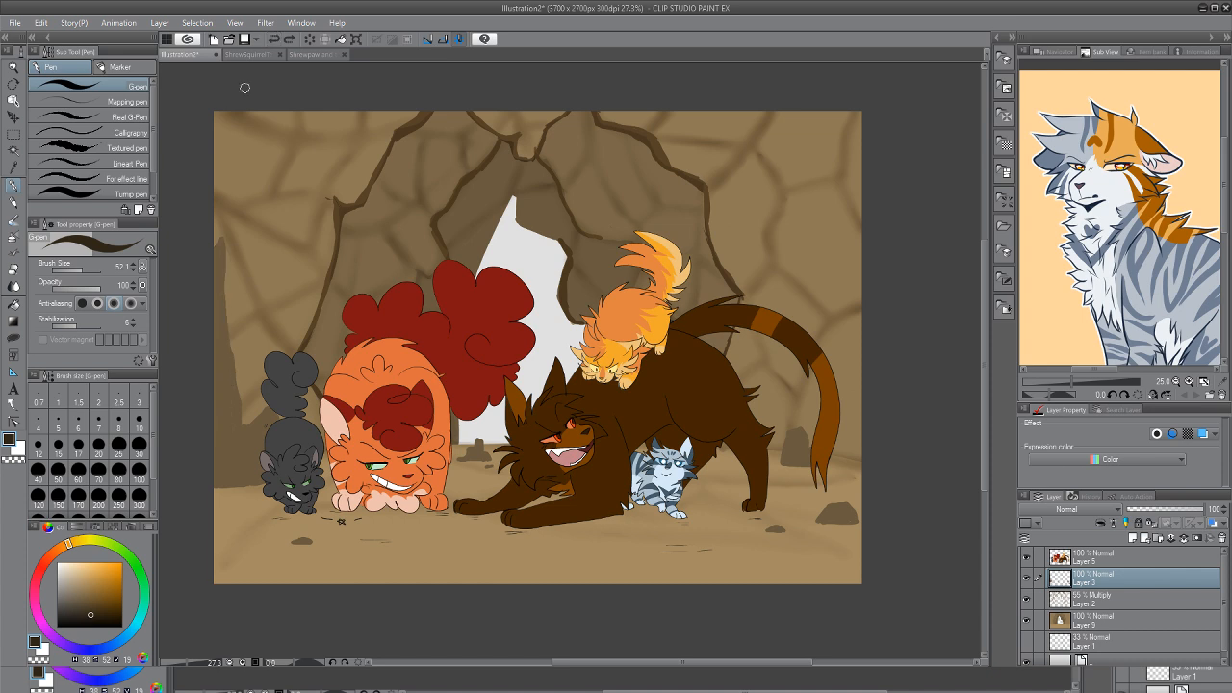
Try a thin, very dark brown outline around the tall rock formation with a matching fill, undoing the fill
{"action": "mouse_move", "coordinate": [219, 242]}
{"action": "left_mouse_down"}
{"action": "mouse_move", "coordinate": [232, 421]}
{"action": "mouse_move", "coordinate": [258, 478]}
{"action": "left_mouse_up"}
{"action": "key", "text": "g"}
{"action": "left_click", "coordinate": [235, 385]}
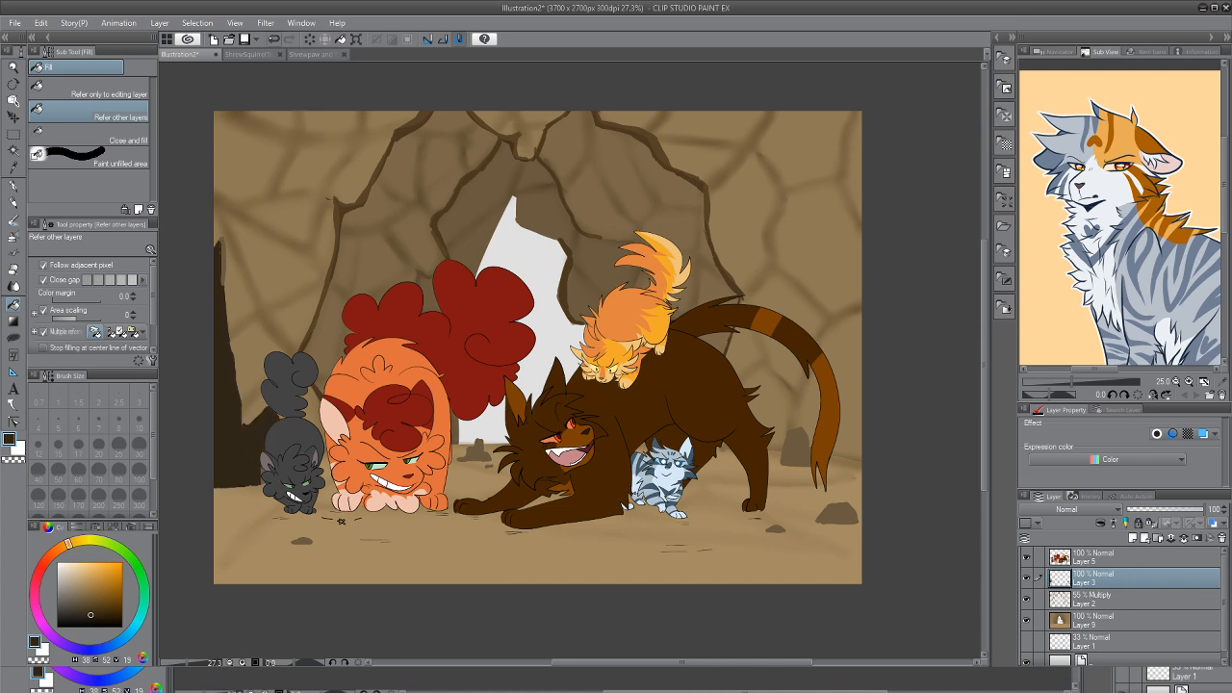
{"action": "left_click", "coordinate": [275, 39]}
{"action": "key", "text": "p"}
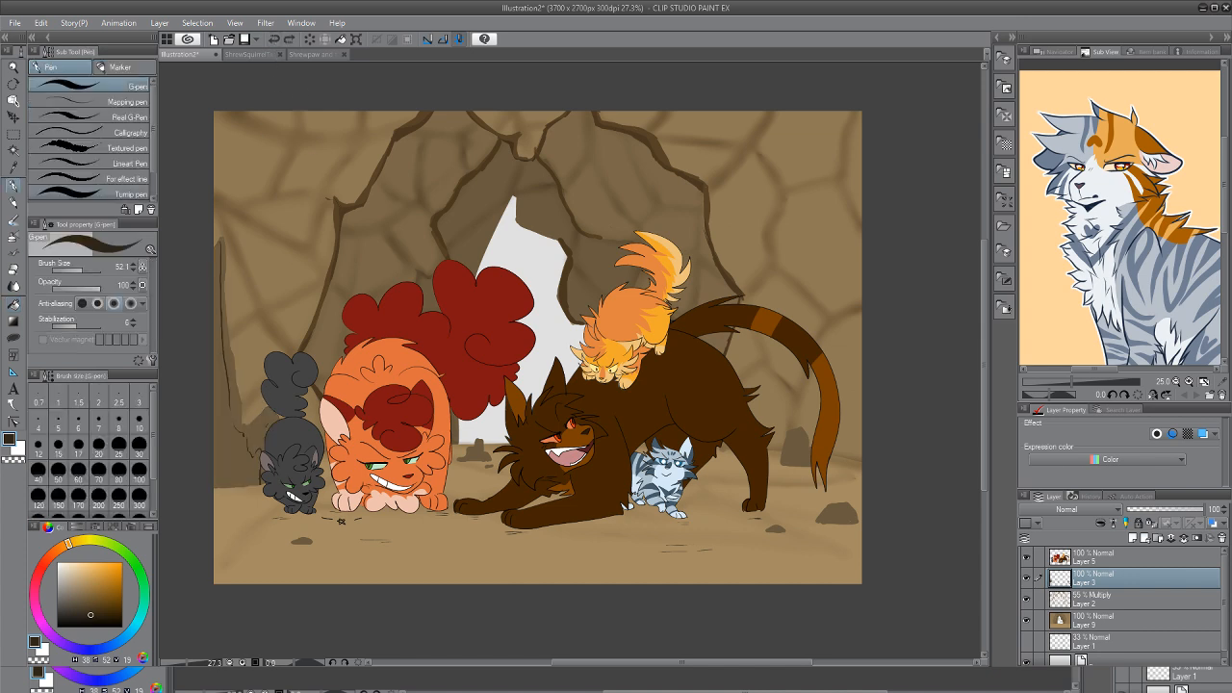
Try filling and thickening the dark shadow areas along the tall rock formation's outline, and undo back to the plain rock shape
{"action": "left_click_drag", "start_coordinate": [231, 406], "coordinate": [241, 436]}
{"action": "key", "text": "g"}
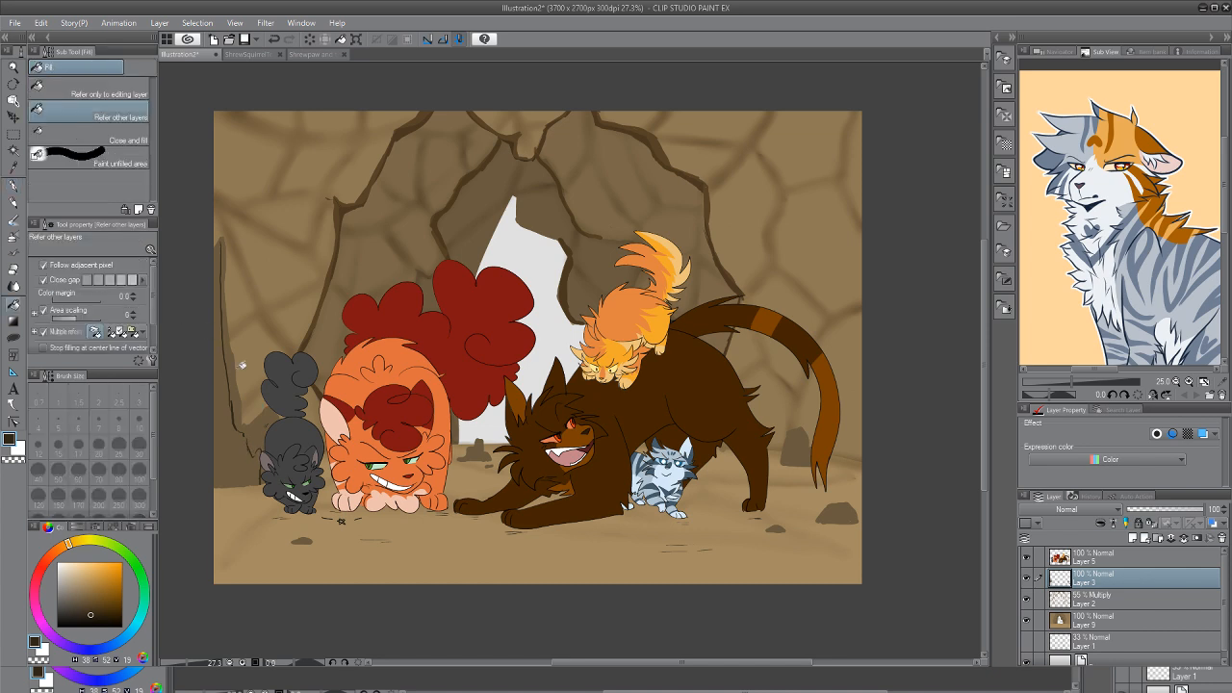
{"action": "left_click", "coordinate": [268, 430]}
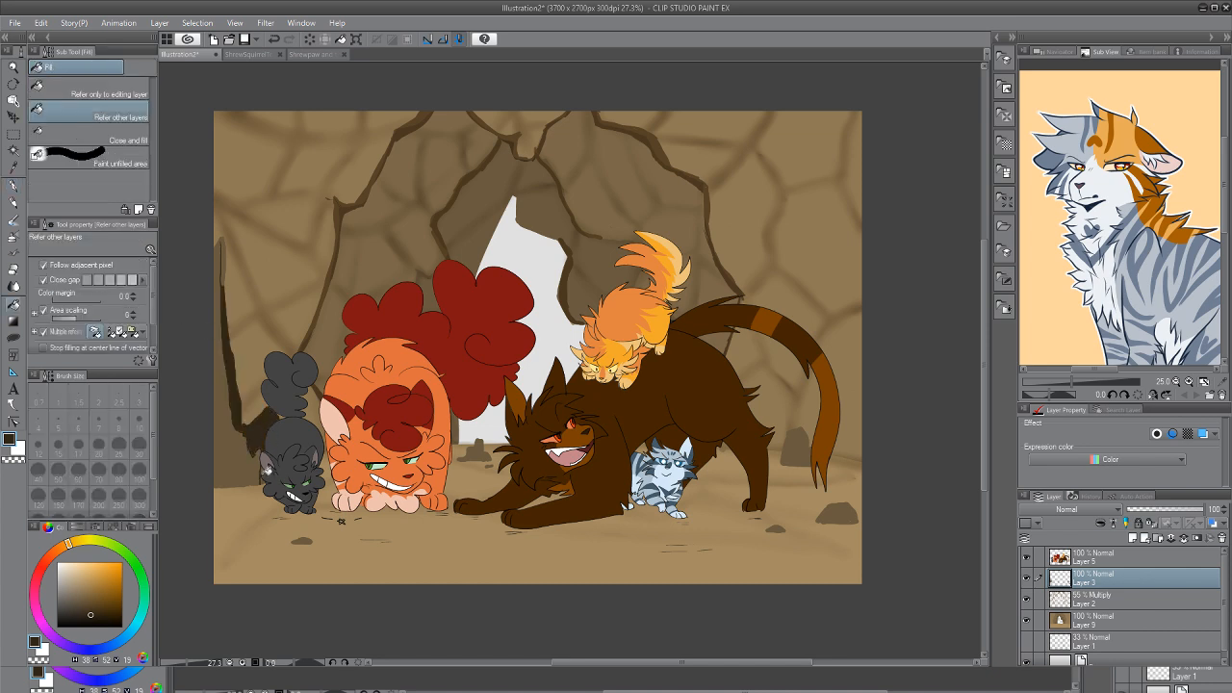
{"action": "left_click", "coordinate": [228, 269]}
{"action": "key", "text": "p"}
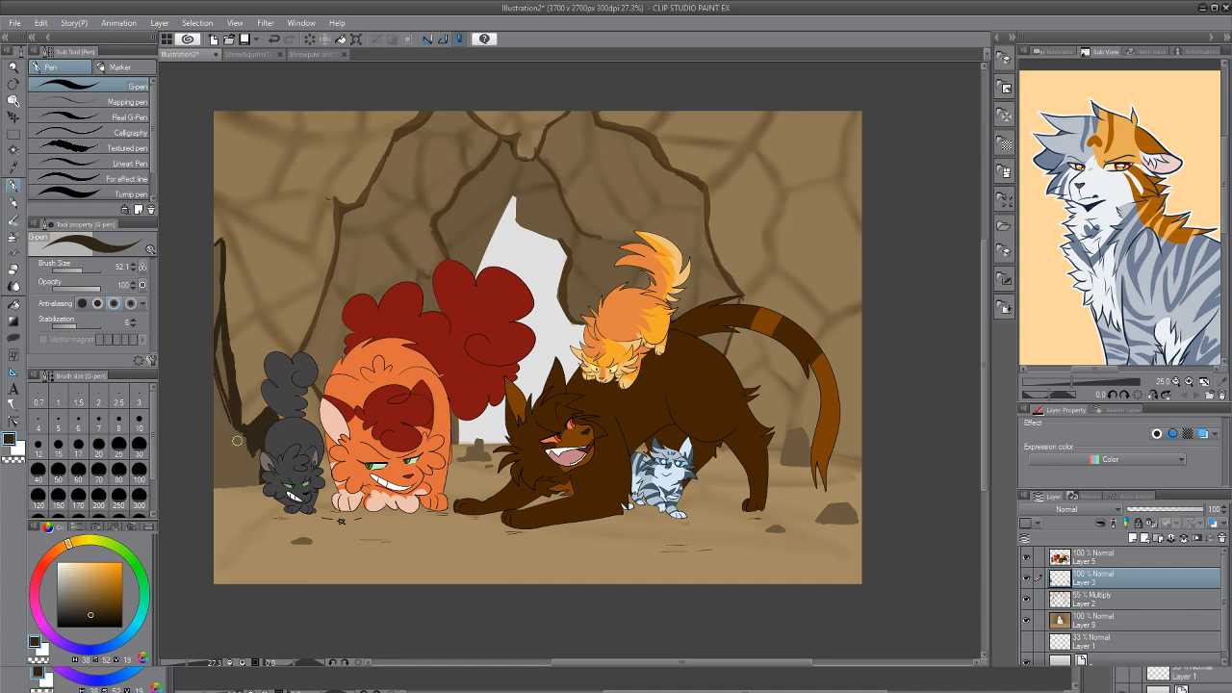
{"action": "left_click_drag", "start_coordinate": [231, 446], "coordinate": [222, 463]}
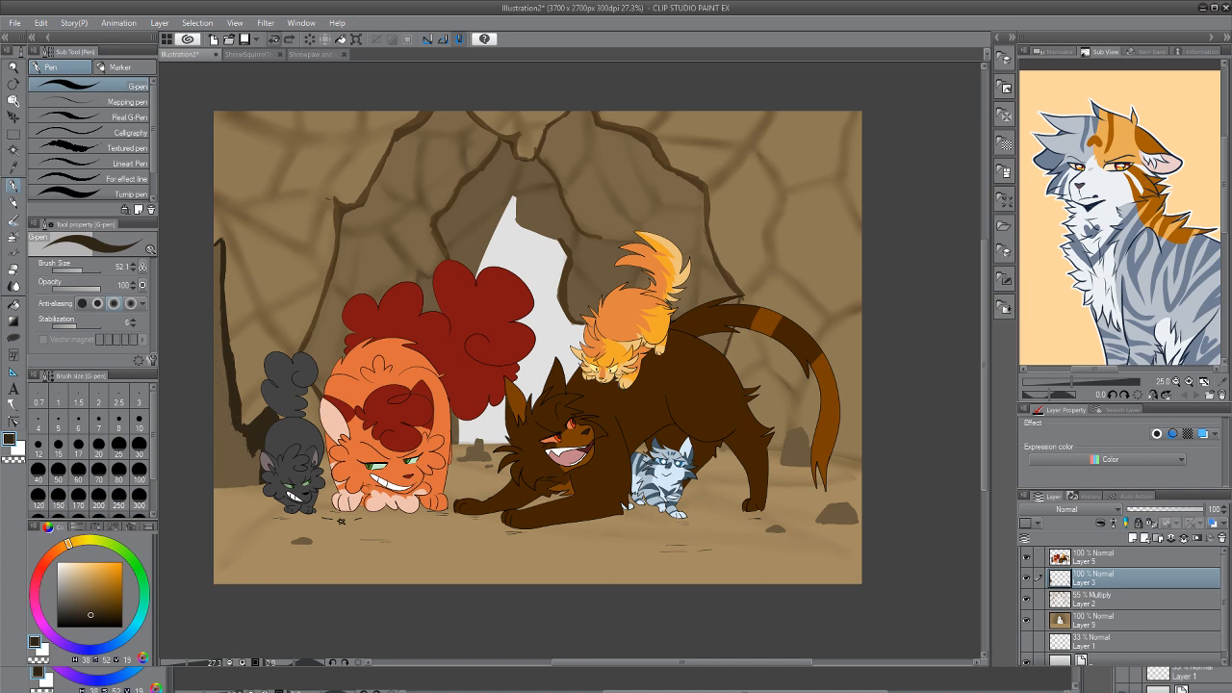
{"action": "key", "text": "ctrl+z"}
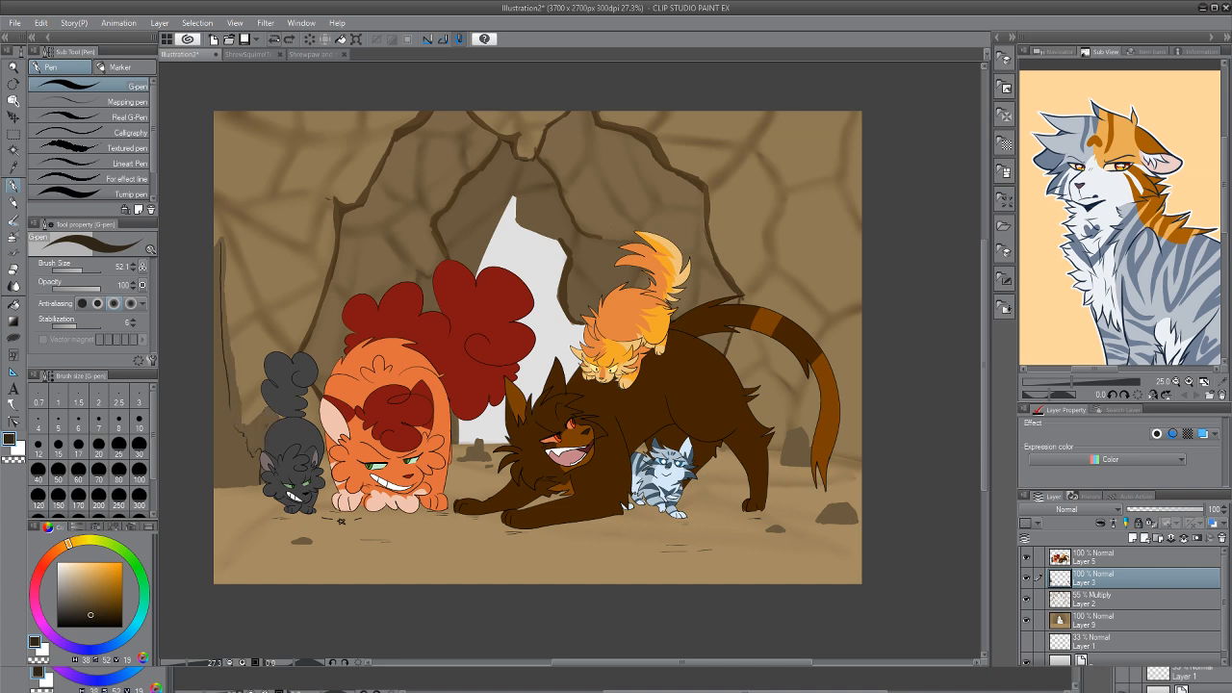
{"action": "key", "text": "ctrl+z"}
{"action": "left_click", "coordinate": [289, 38]}
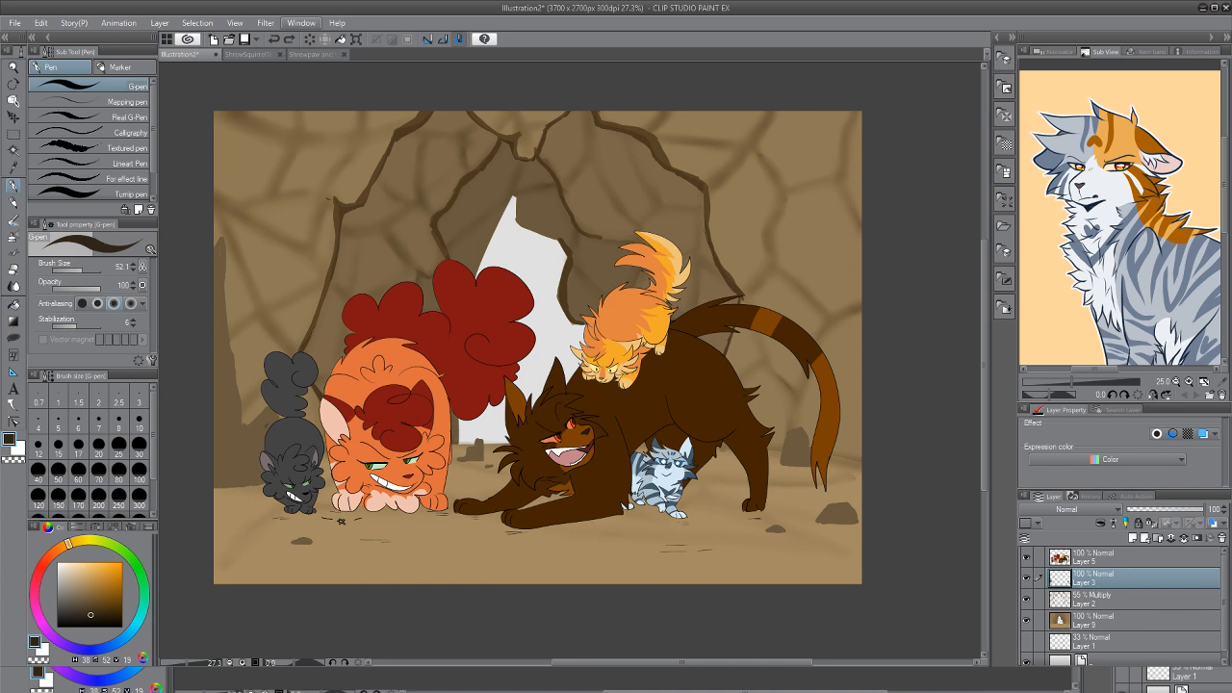
Remove the layer holding the painted rocks
{"action": "key", "text": "i"}
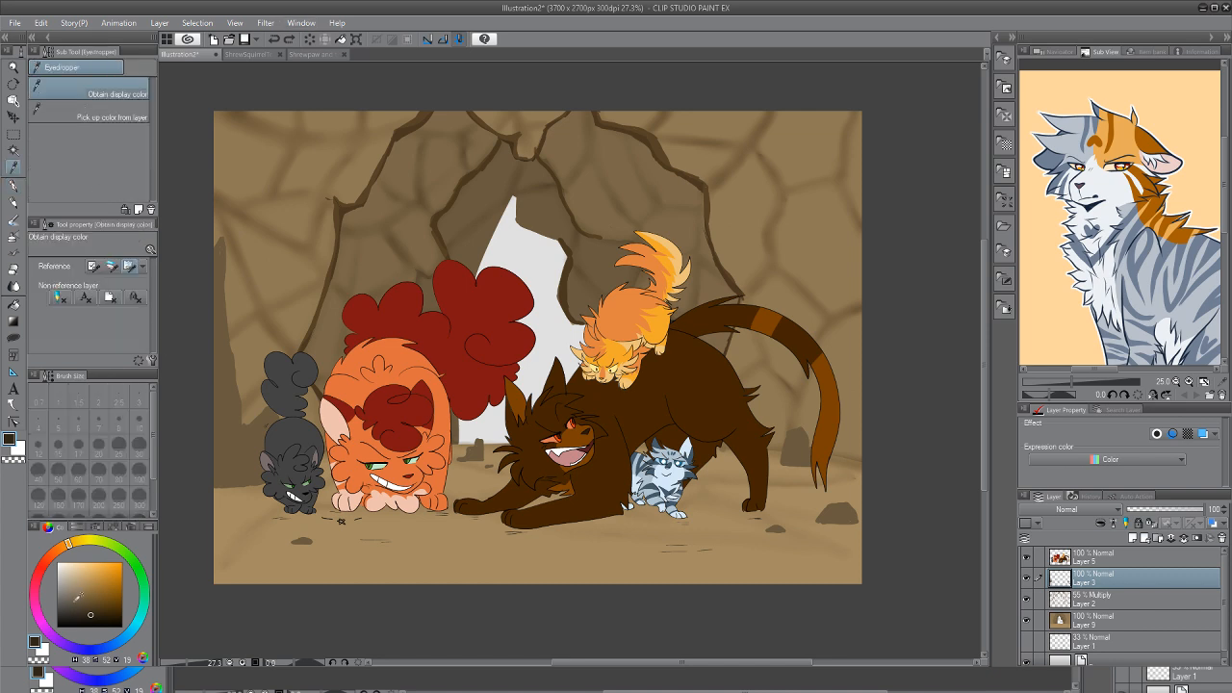
{"action": "mouse_move", "coordinate": [79, 596]}
{"action": "left_mouse_down"}
{"action": "mouse_move", "coordinate": [102, 582]}
{"action": "mouse_move", "coordinate": [80, 601]}
{"action": "mouse_move", "coordinate": [109, 610]}
{"action": "mouse_move", "coordinate": [123, 608]}
{"action": "mouse_move", "coordinate": [123, 591]}
{"action": "left_mouse_up"}
{"action": "key", "text": "ctrl+e"}
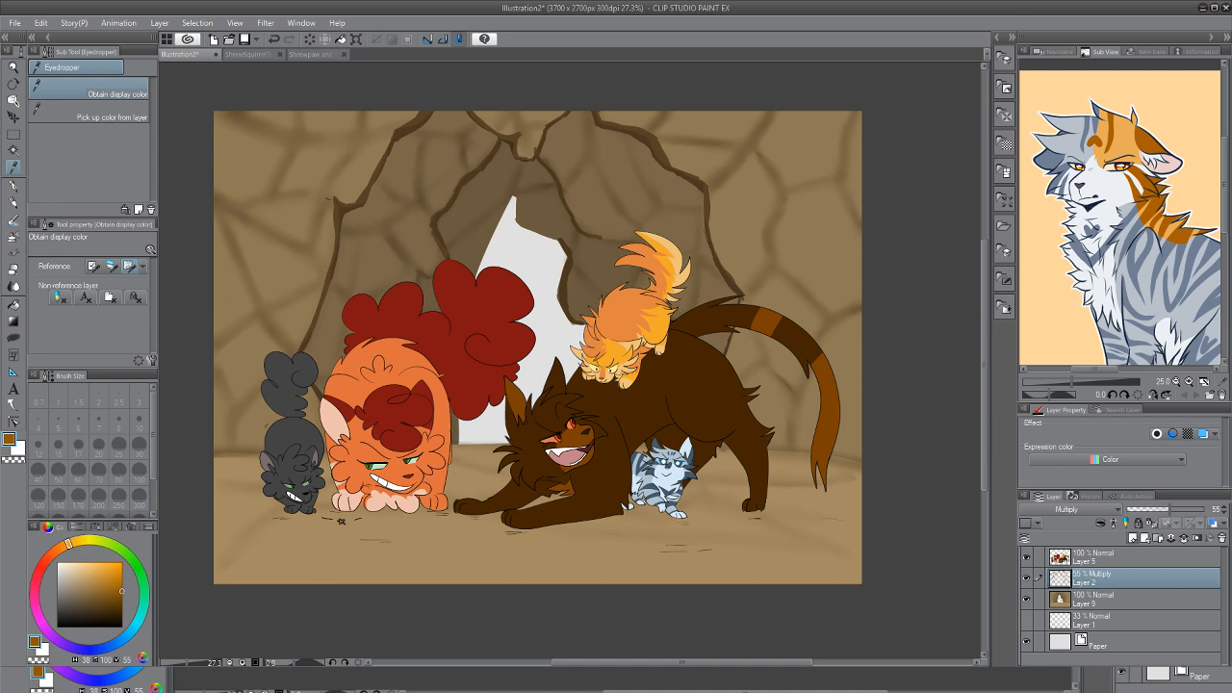
Add a new layer above the crack layer and lasso-fill three long dark green vines hanging down the cave's left side
{"action": "key", "text": "ctrl+shift+n"}
{"action": "left_click_drag", "start_coordinate": [144, 570], "coordinate": [143, 578]}
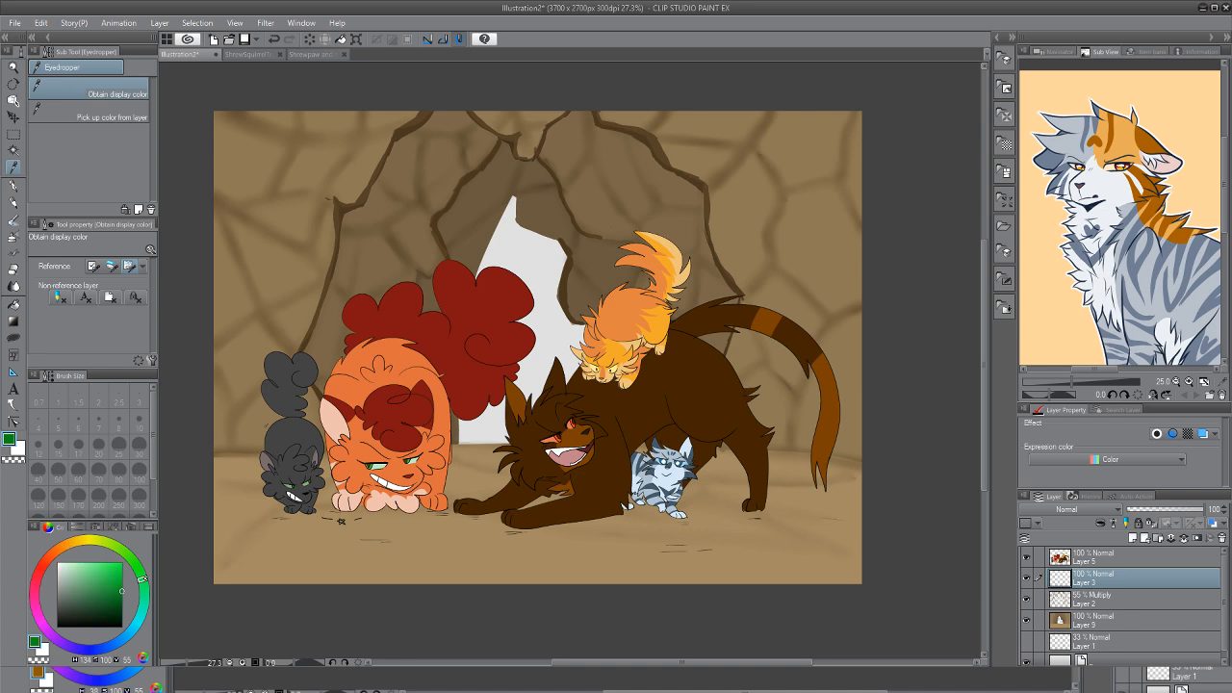
{"action": "left_click", "coordinate": [98, 603]}
{"action": "key", "text": "u"}
{"action": "mouse_move", "coordinate": [234, 99]}
{"action": "left_mouse_down"}
{"action": "mouse_move", "coordinate": [247, 478]}
{"action": "mouse_move", "coordinate": [255, 93]}
{"action": "mouse_move", "coordinate": [236, 109]}
{"action": "mouse_move", "coordinate": [276, 150]}
{"action": "mouse_move", "coordinate": [273, 358]}
{"action": "mouse_move", "coordinate": [293, 98]}
{"action": "mouse_move", "coordinate": [272, 89]}
{"action": "mouse_move", "coordinate": [314, 117]}
{"action": "mouse_move", "coordinate": [315, 351]}
{"action": "mouse_move", "coordinate": [331, 315]}
{"action": "mouse_move", "coordinate": [320, 100]}
{"action": "left_mouse_up"}
{"action": "left_click", "coordinate": [273, 39]}
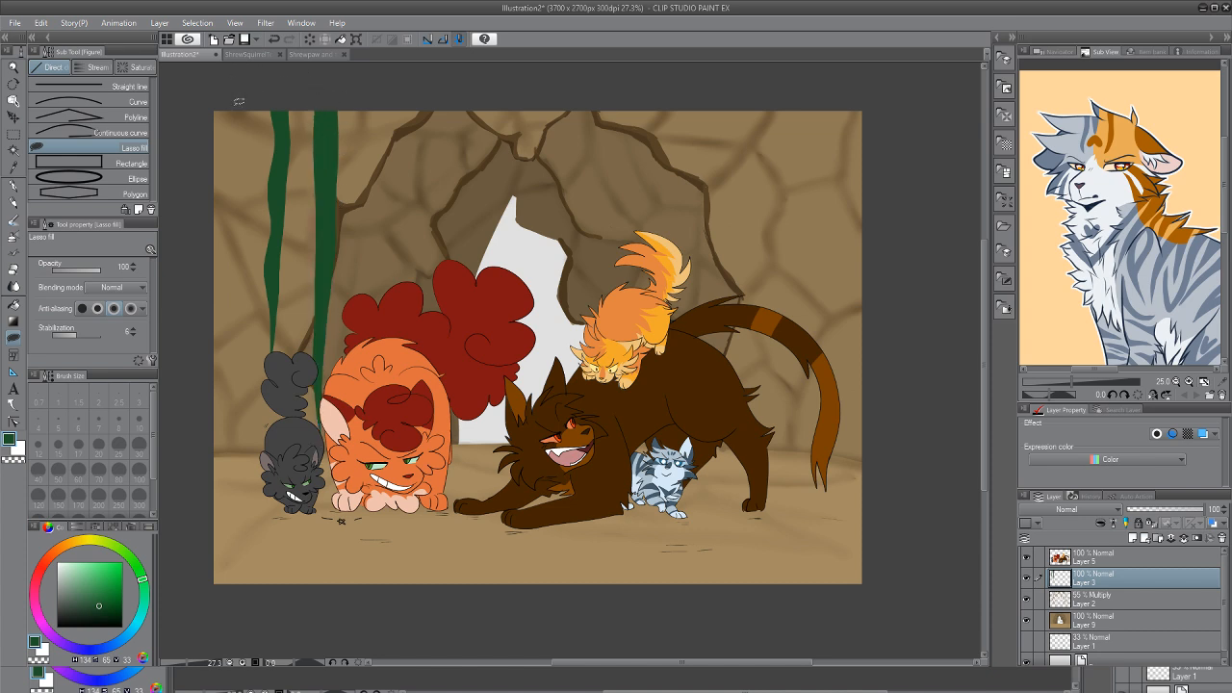
{"action": "mouse_move", "coordinate": [221, 104]}
{"action": "left_mouse_down"}
{"action": "mouse_move", "coordinate": [232, 428]}
{"action": "mouse_move", "coordinate": [246, 122]}
{"action": "mouse_move", "coordinate": [224, 100]}
{"action": "left_mouse_up"}
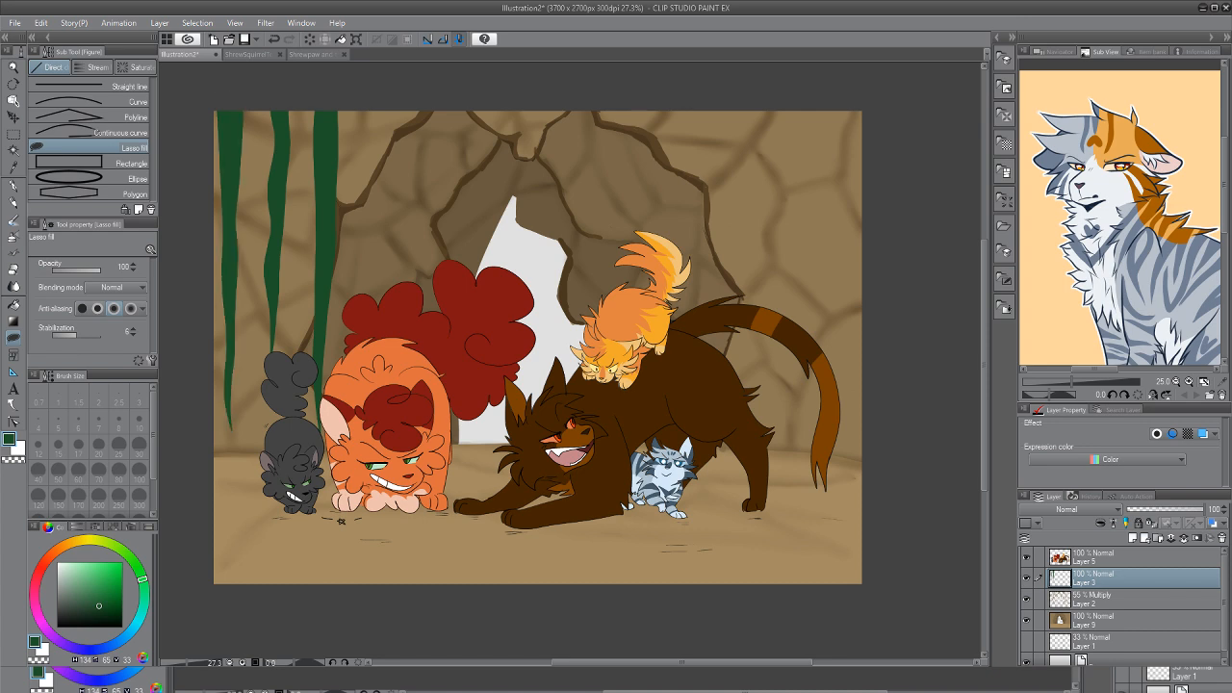
Lasso-fill three long dark green vines on the cave's right side and shorter ones nearer the central arch
{"action": "mouse_move", "coordinate": [771, 102]}
{"action": "left_mouse_down"}
{"action": "mouse_move", "coordinate": [802, 254]}
{"action": "mouse_move", "coordinate": [789, 425]}
{"action": "mouse_move", "coordinate": [812, 247]}
{"action": "mouse_move", "coordinate": [807, 120]}
{"action": "mouse_move", "coordinate": [776, 91]}
{"action": "mouse_move", "coordinate": [829, 223]}
{"action": "mouse_move", "coordinate": [836, 443]}
{"action": "mouse_move", "coordinate": [857, 167]}
{"action": "mouse_move", "coordinate": [829, 77]}
{"action": "left_mouse_up"}
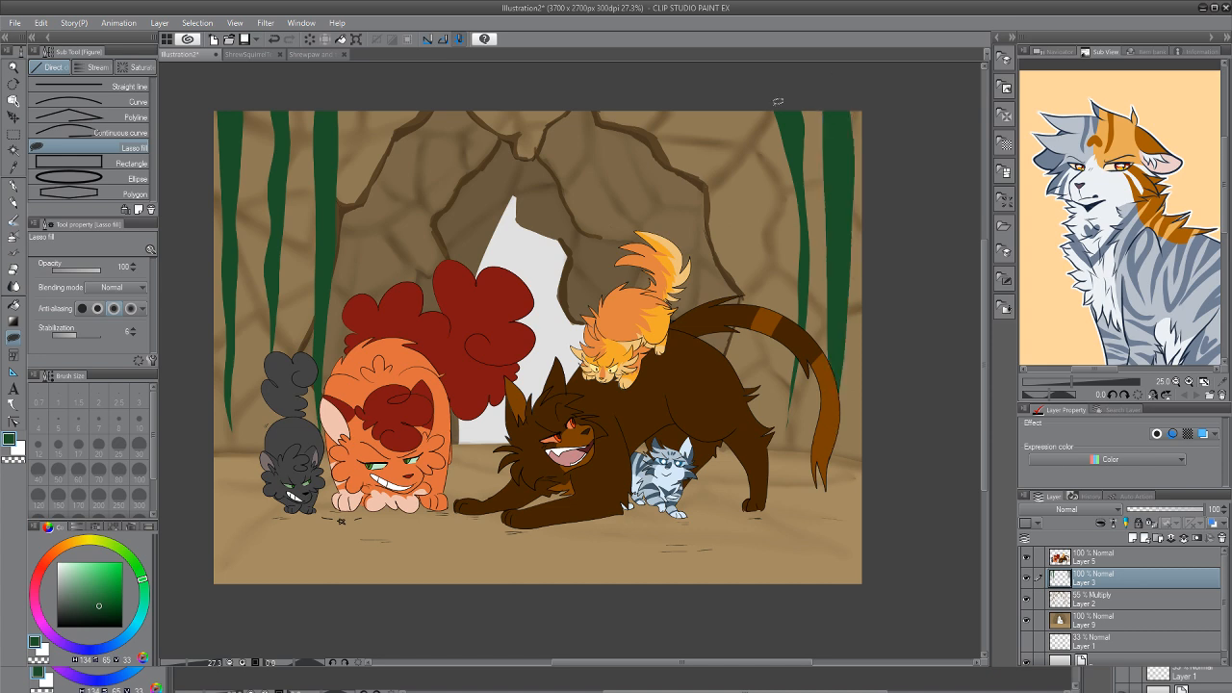
{"action": "mouse_move", "coordinate": [743, 132]}
{"action": "left_mouse_down"}
{"action": "mouse_move", "coordinate": [768, 429]}
{"action": "mouse_move", "coordinate": [768, 96]}
{"action": "mouse_move", "coordinate": [732, 88]}
{"action": "left_mouse_up"}
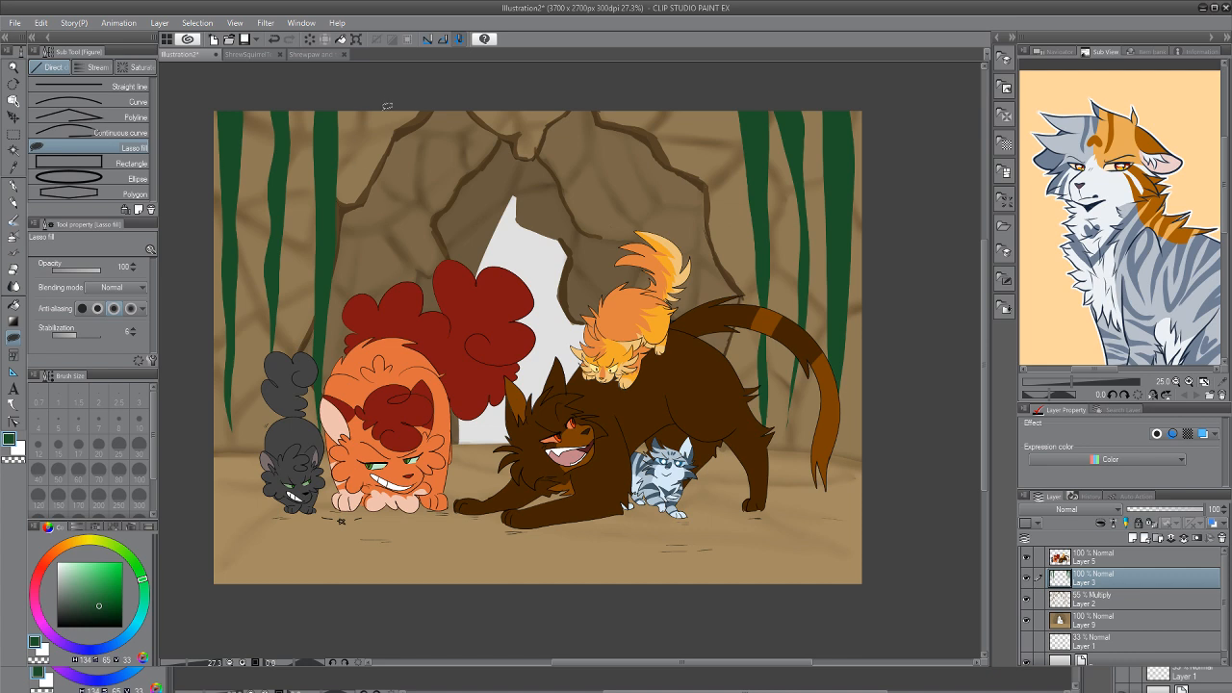
{"action": "mouse_move", "coordinate": [381, 106]}
{"action": "left_mouse_down"}
{"action": "mouse_move", "coordinate": [398, 205]}
{"action": "mouse_move", "coordinate": [408, 123]}
{"action": "mouse_move", "coordinate": [387, 100]}
{"action": "left_mouse_up"}
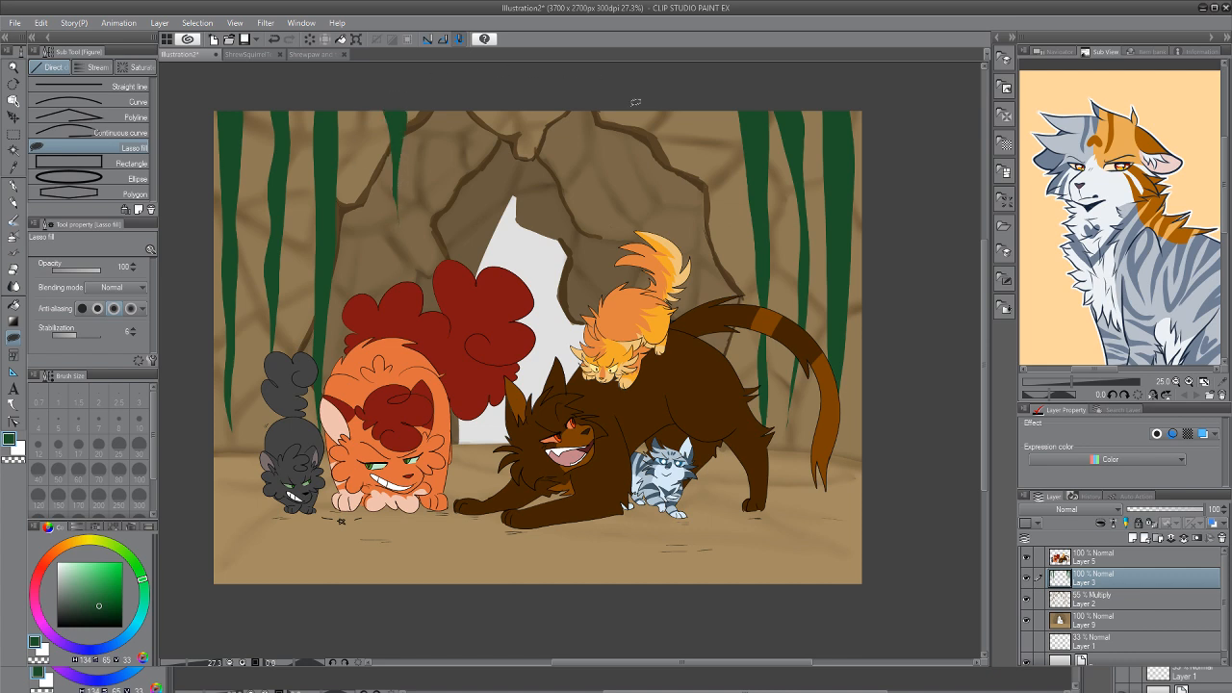
{"action": "mouse_move", "coordinate": [635, 102]}
{"action": "left_mouse_down"}
{"action": "mouse_move", "coordinate": [649, 219]}
{"action": "mouse_move", "coordinate": [644, 94]}
{"action": "mouse_move", "coordinate": [687, 178]}
{"action": "mouse_move", "coordinate": [692, 234]}
{"action": "mouse_move", "coordinate": [710, 82]}
{"action": "left_mouse_up"}
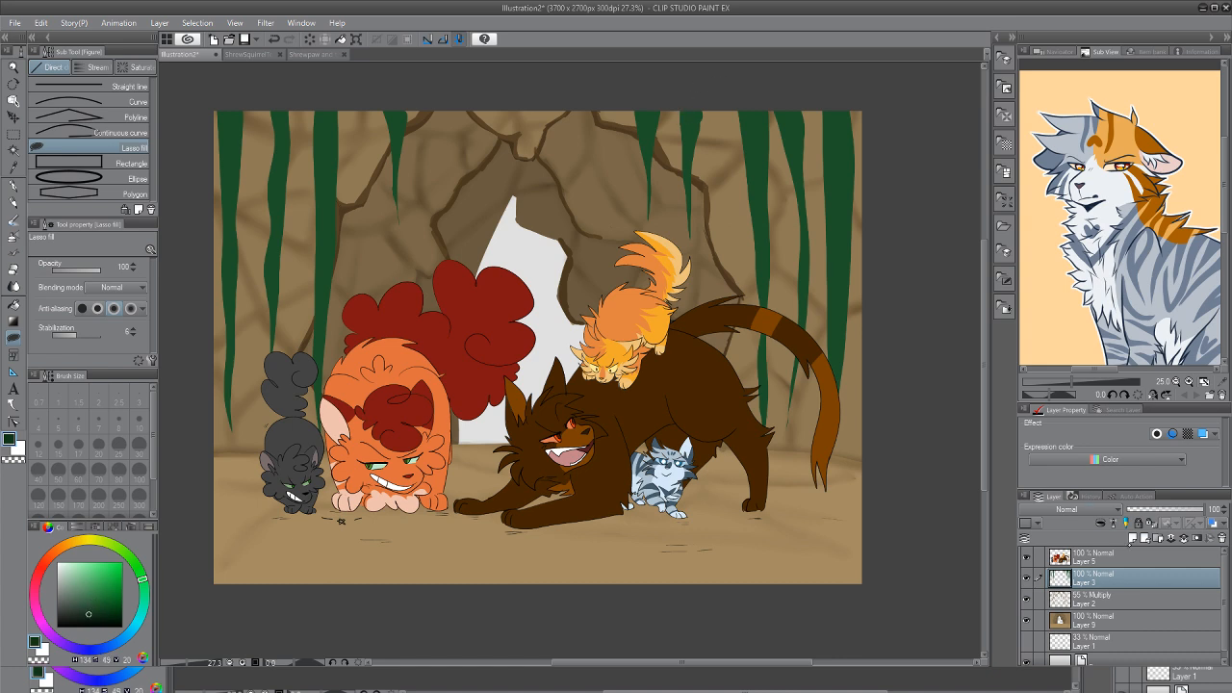
Add a layer beneath the vines and lasso-fill thinner, darker green vines between them on both sides of the cave
{"action": "left_click", "coordinate": [1133, 537]}
{"action": "left_click_drag", "start_coordinate": [1103, 606], "coordinate": [1105, 615]}
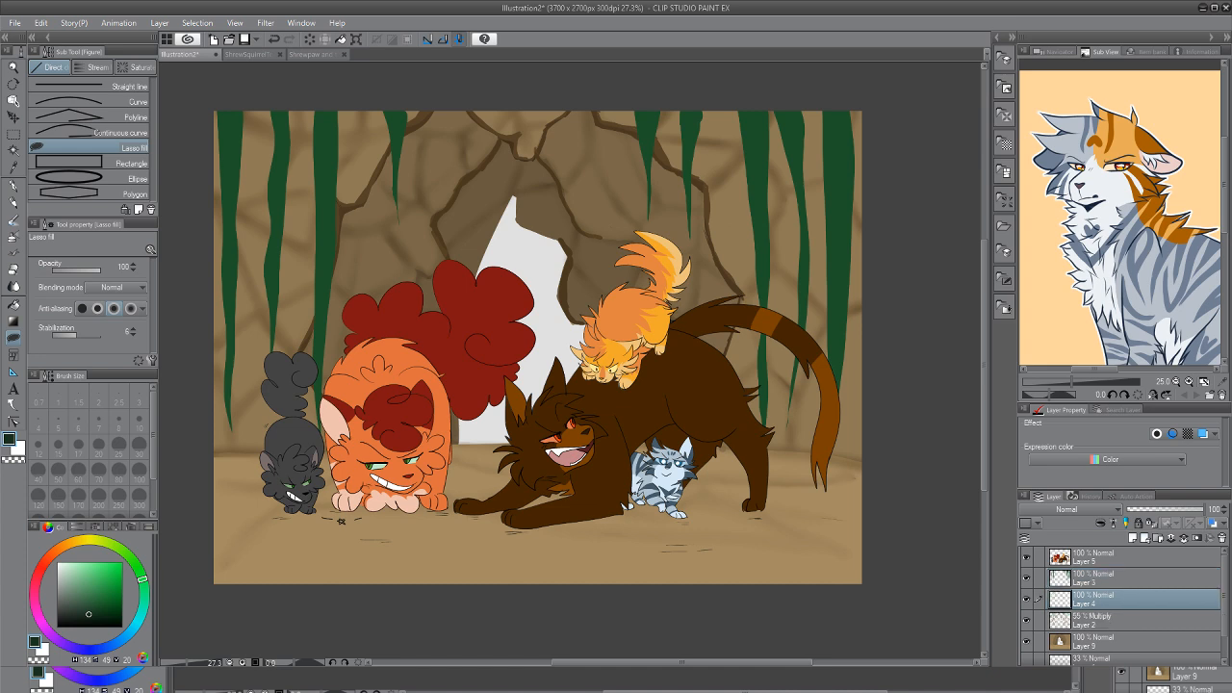
{"action": "mouse_move", "coordinate": [257, 100]}
{"action": "left_mouse_down"}
{"action": "mouse_move", "coordinate": [248, 377]}
{"action": "mouse_move", "coordinate": [244, 100]}
{"action": "mouse_move", "coordinate": [258, 93]}
{"action": "mouse_move", "coordinate": [272, 212]}
{"action": "mouse_move", "coordinate": [277, 106]}
{"action": "mouse_move", "coordinate": [298, 119]}
{"action": "mouse_move", "coordinate": [300, 352]}
{"action": "mouse_move", "coordinate": [308, 94]}
{"action": "left_mouse_up"}
{"action": "mouse_move", "coordinate": [356, 100]}
{"action": "left_mouse_down"}
{"action": "mouse_move", "coordinate": [364, 297]}
{"action": "mouse_move", "coordinate": [378, 147]}
{"action": "mouse_move", "coordinate": [363, 67]}
{"action": "left_mouse_up"}
{"action": "mouse_move", "coordinate": [673, 97]}
{"action": "left_mouse_down"}
{"action": "mouse_move", "coordinate": [662, 106]}
{"action": "mouse_move", "coordinate": [675, 246]}
{"action": "mouse_move", "coordinate": [677, 91]}
{"action": "mouse_move", "coordinate": [733, 262]}
{"action": "mouse_move", "coordinate": [749, 415]}
{"action": "mouse_move", "coordinate": [739, 89]}
{"action": "mouse_move", "coordinate": [793, 287]}
{"action": "mouse_move", "coordinate": [789, 102]}
{"action": "mouse_move", "coordinate": [770, 89]}
{"action": "mouse_move", "coordinate": [831, 302]}
{"action": "mouse_move", "coordinate": [835, 466]}
{"action": "mouse_move", "coordinate": [841, 308]}
{"action": "mouse_move", "coordinate": [828, 88]}
{"action": "mouse_move", "coordinate": [814, 89]}
{"action": "left_mouse_up"}
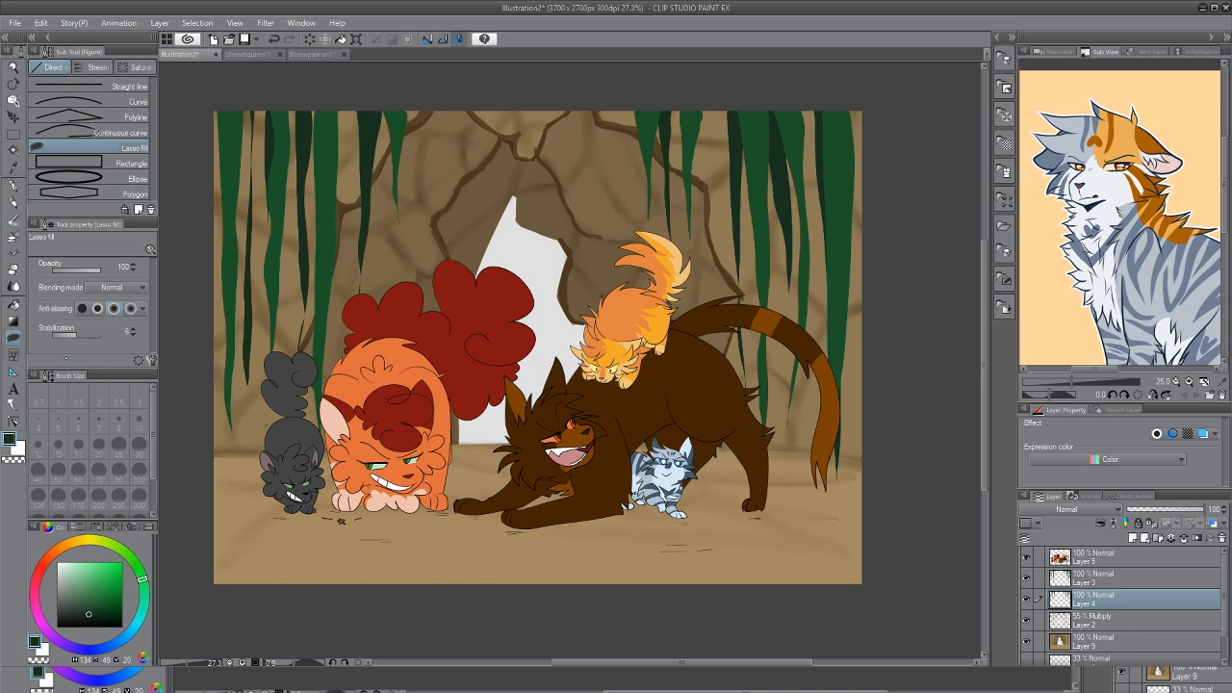
Pick a pale grey-green and lasso-fill three faded vines hanging in the central cave opening
{"action": "left_click", "coordinate": [76, 581]}
{"action": "left_click", "coordinate": [69, 587]}
{"action": "mouse_move", "coordinate": [514, 152]}
{"action": "left_mouse_down"}
{"action": "mouse_move", "coordinate": [546, 387]}
{"action": "mouse_move", "coordinate": [550, 254]}
{"action": "mouse_move", "coordinate": [534, 162]}
{"action": "mouse_move", "coordinate": [514, 150]}
{"action": "mouse_move", "coordinate": [549, 179]}
{"action": "mouse_move", "coordinate": [558, 238]}
{"action": "mouse_move", "coordinate": [565, 207]}
{"action": "mouse_move", "coordinate": [544, 154]}
{"action": "left_mouse_up"}
{"action": "mouse_move", "coordinate": [473, 182]}
{"action": "left_mouse_down"}
{"action": "mouse_move", "coordinate": [481, 275]}
{"action": "mouse_move", "coordinate": [487, 219]}
{"action": "mouse_move", "coordinate": [481, 170]}
{"action": "mouse_move", "coordinate": [469, 172]}
{"action": "left_mouse_up"}
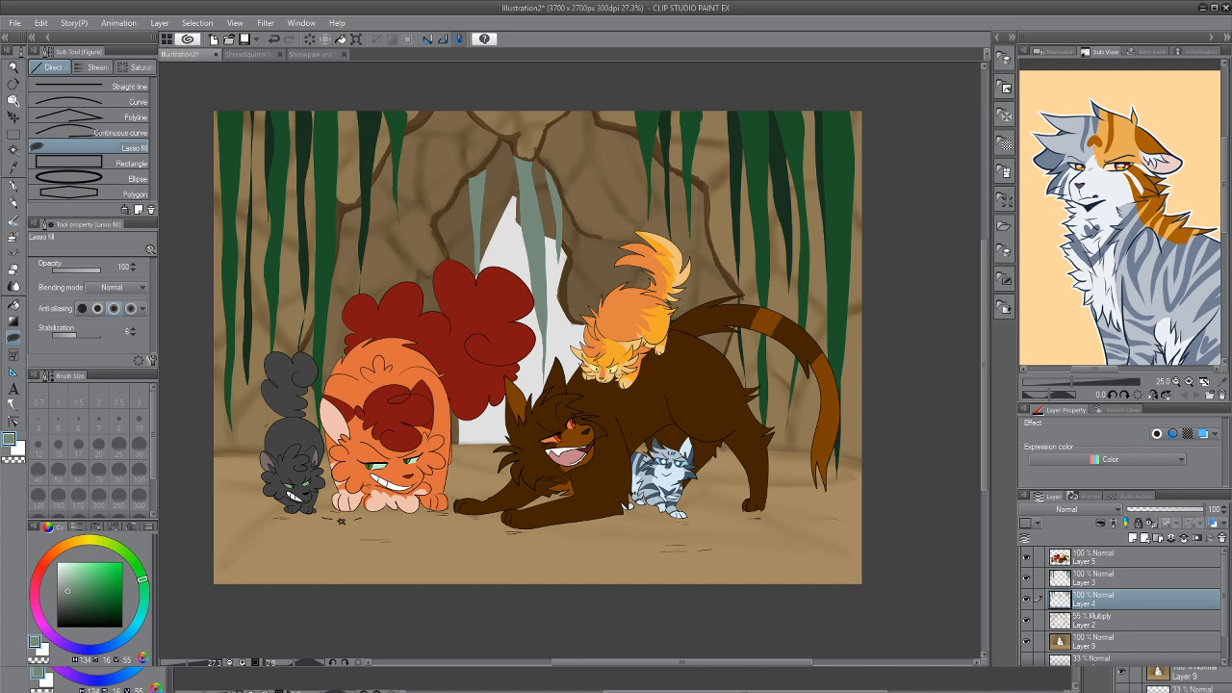
Erase the middle pale vine with a larger hard eraser and lasso-fill two vines in its place
{"action": "key", "text": "e"}
{"action": "left_click_drag", "start_coordinate": [535, 162], "coordinate": [540, 352]}
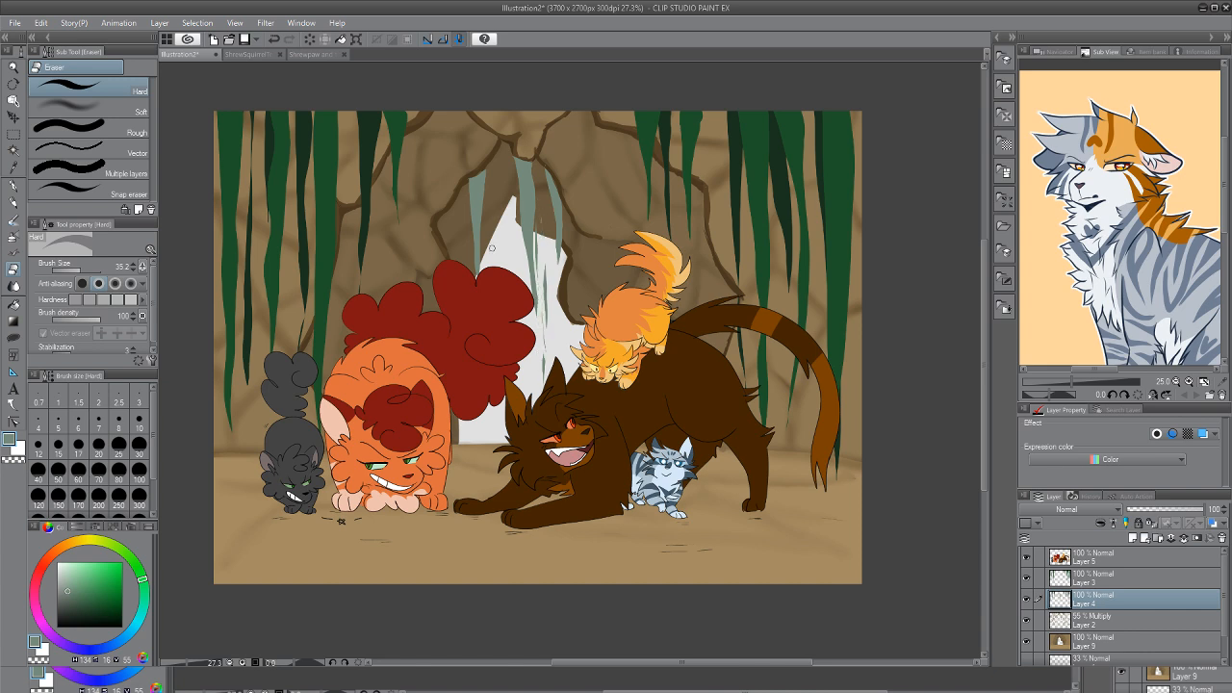
{"action": "key", "text": "bracketright"}
{"action": "key", "text": "bracketright"}
{"action": "key", "text": "bracketright"}
{"action": "key", "text": "bracketright"}
{"action": "key", "text": "bracketright"}
{"action": "key", "text": "bracketright"}
{"action": "key", "text": "bracketright"}
{"action": "key", "text": "bracketright"}
{"action": "key", "text": "bracketright"}
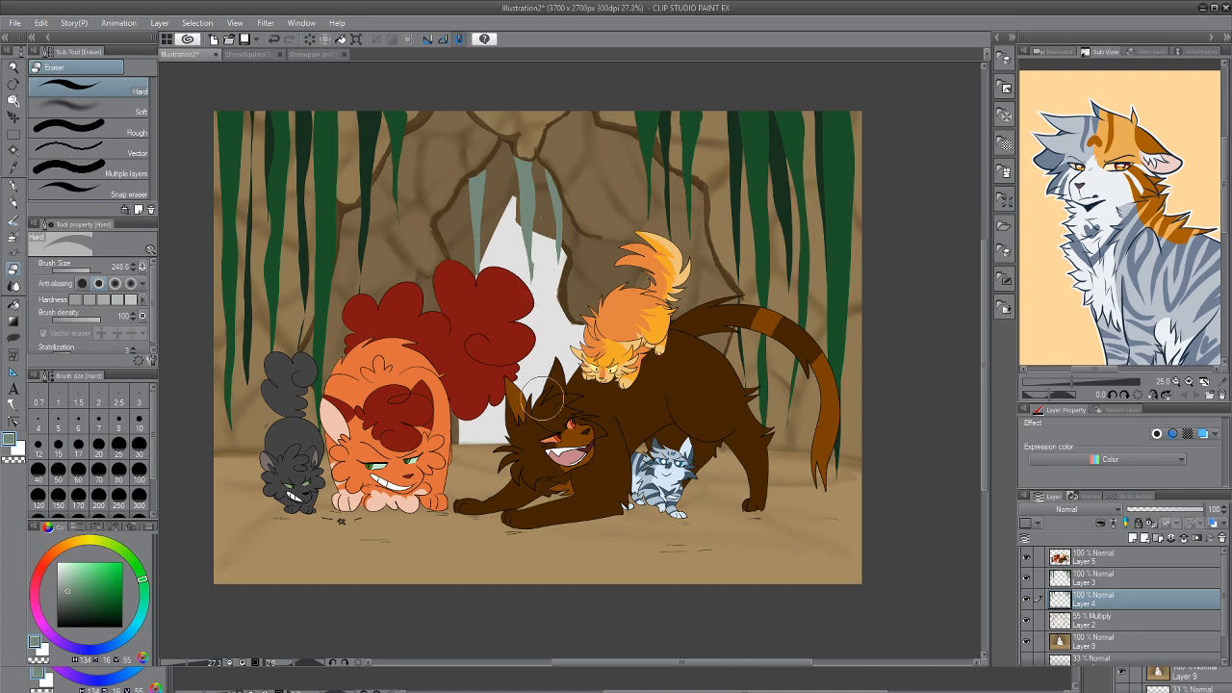
{"action": "mouse_move", "coordinate": [514, 188]}
{"action": "left_mouse_down"}
{"action": "mouse_move", "coordinate": [520, 261]}
{"action": "mouse_move", "coordinate": [525, 180]}
{"action": "mouse_move", "coordinate": [529, 199]}
{"action": "mouse_move", "coordinate": [524, 278]}
{"action": "left_mouse_up"}
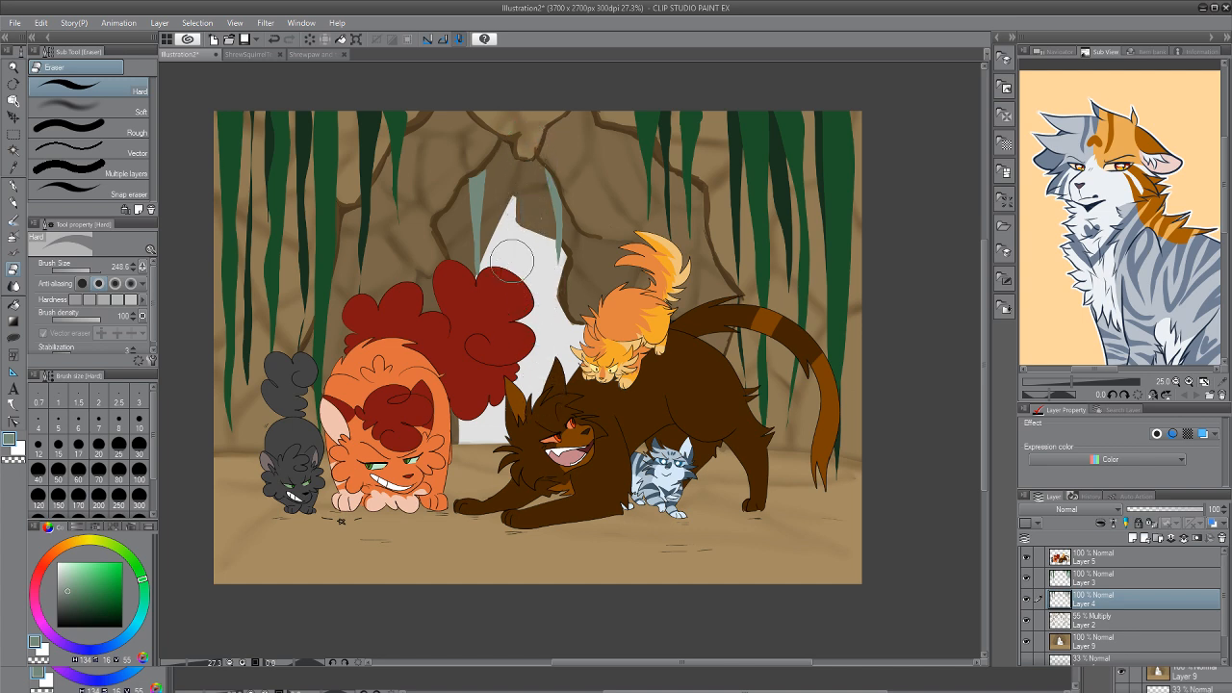
{"action": "key", "text": "u"}
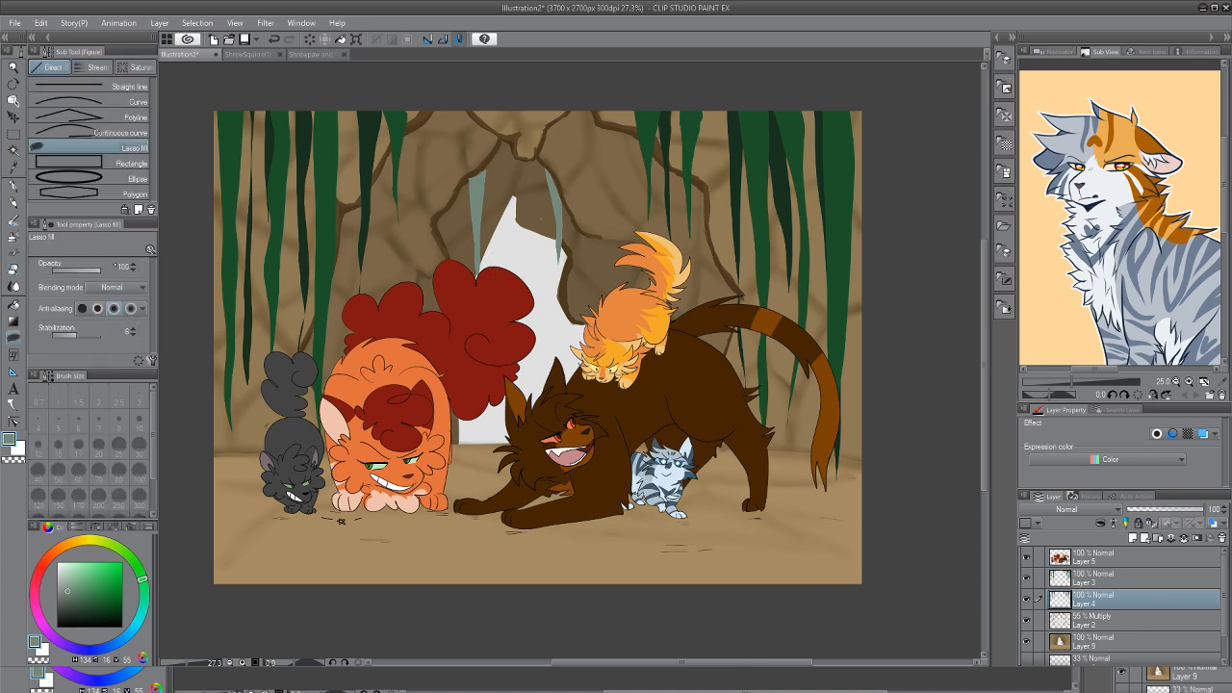
{"action": "mouse_move", "coordinate": [518, 156]}
{"action": "left_mouse_down"}
{"action": "mouse_move", "coordinate": [533, 443]}
{"action": "mouse_move", "coordinate": [548, 371]}
{"action": "mouse_move", "coordinate": [547, 187]}
{"action": "mouse_move", "coordinate": [539, 156]}
{"action": "mouse_move", "coordinate": [519, 154]}
{"action": "mouse_move", "coordinate": [501, 193]}
{"action": "mouse_move", "coordinate": [509, 352]}
{"action": "mouse_move", "coordinate": [504, 136]}
{"action": "left_mouse_up"}
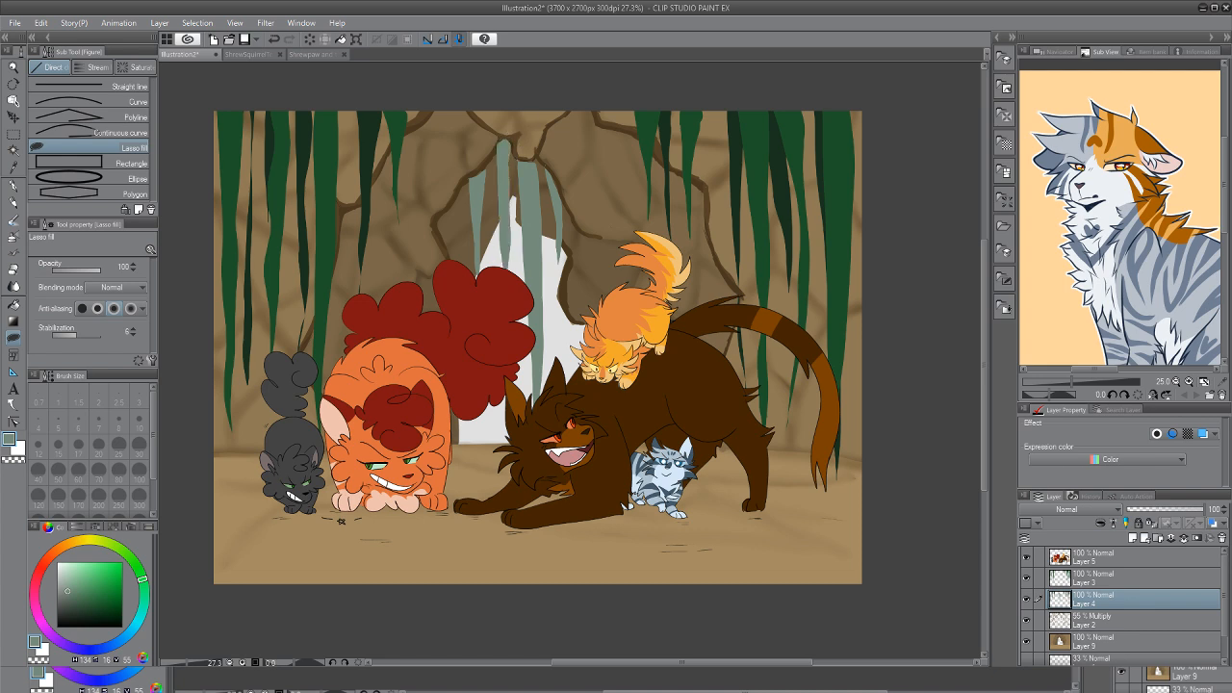
Lasso-fill darker grey-green vines between and beside the pale ones in the cave opening, erasing the excess lower end of the right one
{"action": "left_click", "coordinate": [76, 598]}
{"action": "mouse_move", "coordinate": [502, 165]}
{"action": "left_mouse_down"}
{"action": "mouse_move", "coordinate": [504, 217]}
{"action": "mouse_move", "coordinate": [514, 144]}
{"action": "mouse_move", "coordinate": [498, 135]}
{"action": "mouse_move", "coordinate": [520, 158]}
{"action": "mouse_move", "coordinate": [526, 362]}
{"action": "mouse_move", "coordinate": [536, 280]}
{"action": "mouse_move", "coordinate": [518, 152]}
{"action": "left_mouse_up"}
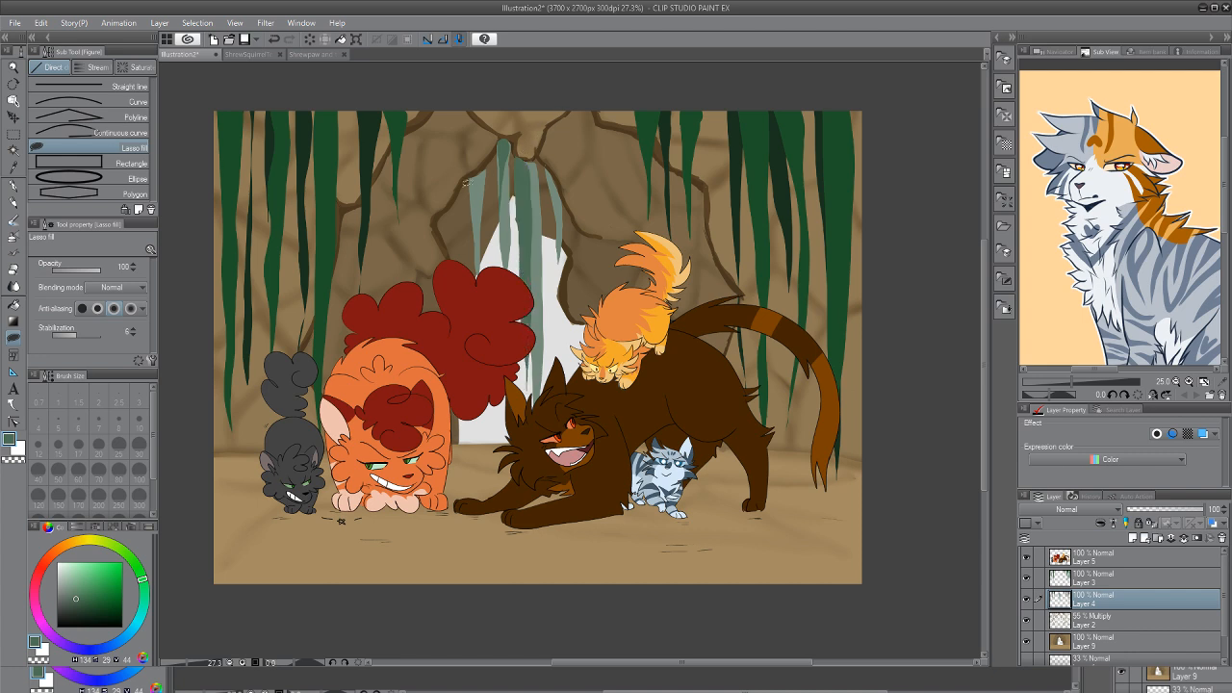
{"action": "mouse_move", "coordinate": [461, 185]}
{"action": "left_mouse_down"}
{"action": "mouse_move", "coordinate": [474, 326]}
{"action": "mouse_move", "coordinate": [462, 183]}
{"action": "left_mouse_up"}
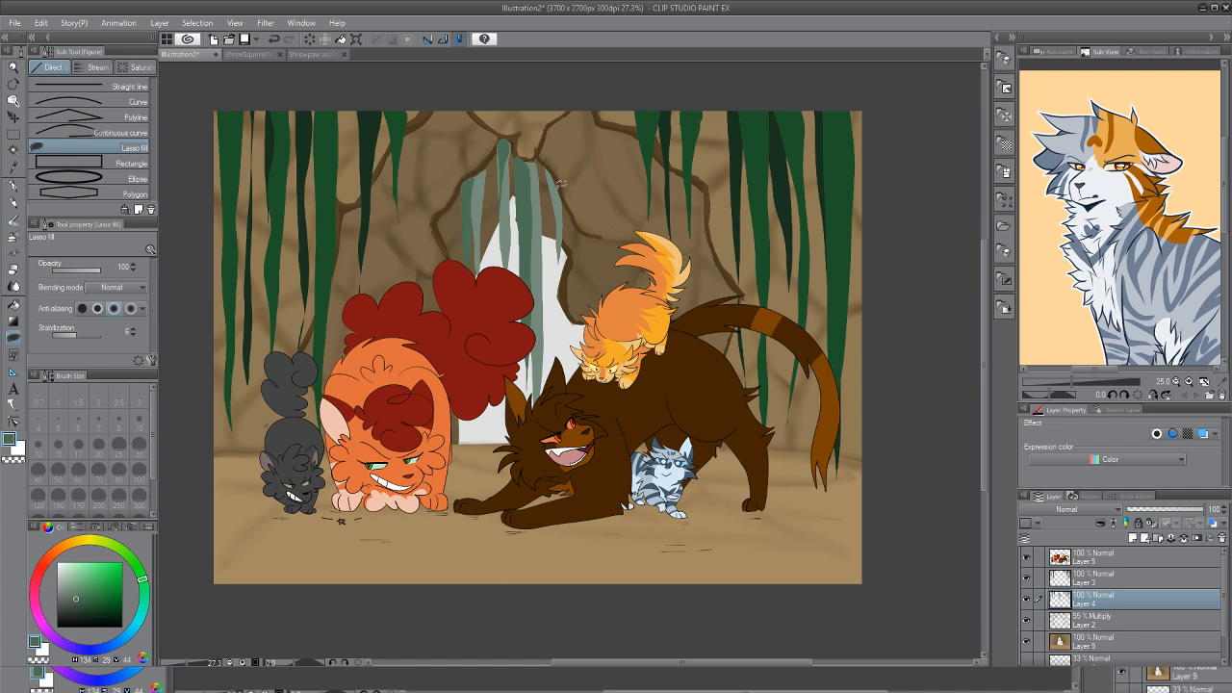
{"action": "mouse_move", "coordinate": [559, 254]}
{"action": "left_mouse_down"}
{"action": "mouse_move", "coordinate": [569, 395]}
{"action": "mouse_move", "coordinate": [578, 245]}
{"action": "mouse_move", "coordinate": [560, 183]}
{"action": "left_mouse_up"}
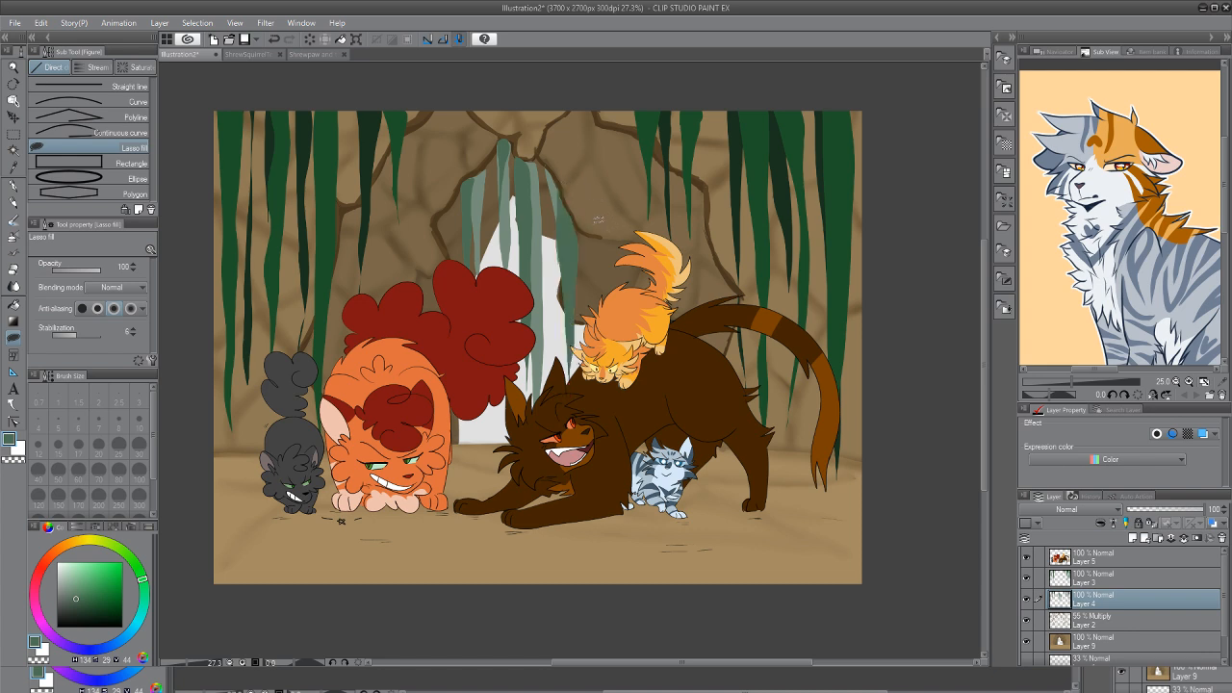
{"action": "key", "text": "e"}
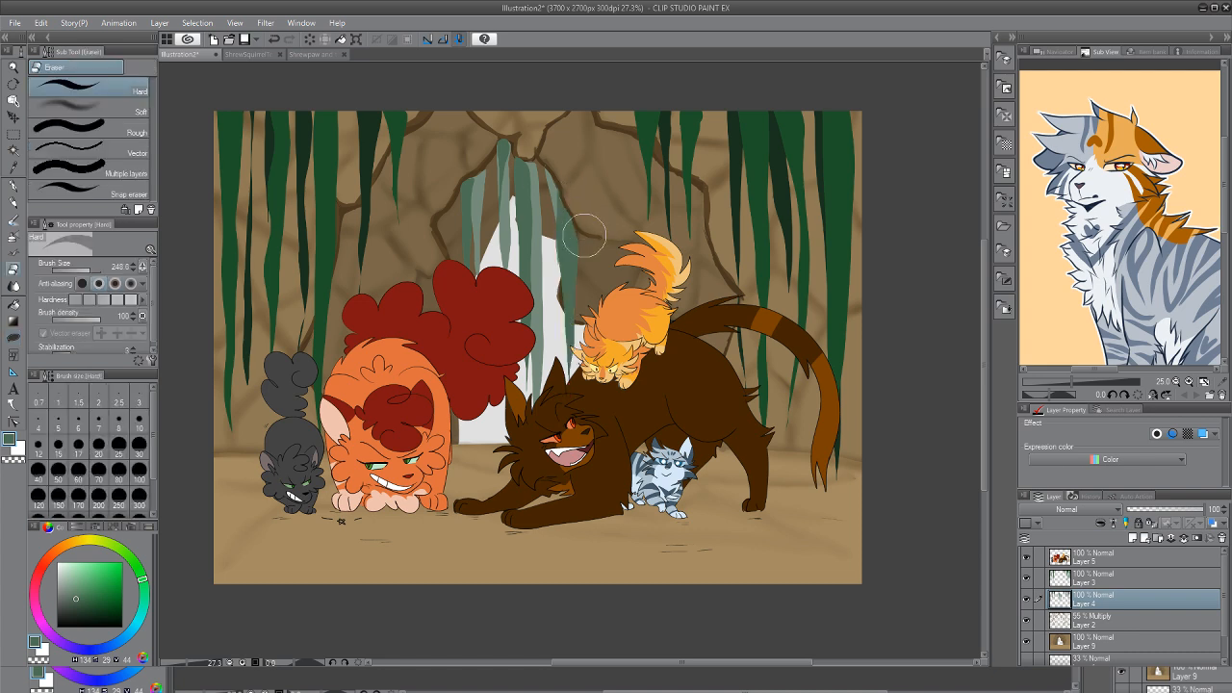
{"action": "left_click_drag", "start_coordinate": [578, 322], "coordinate": [575, 359]}
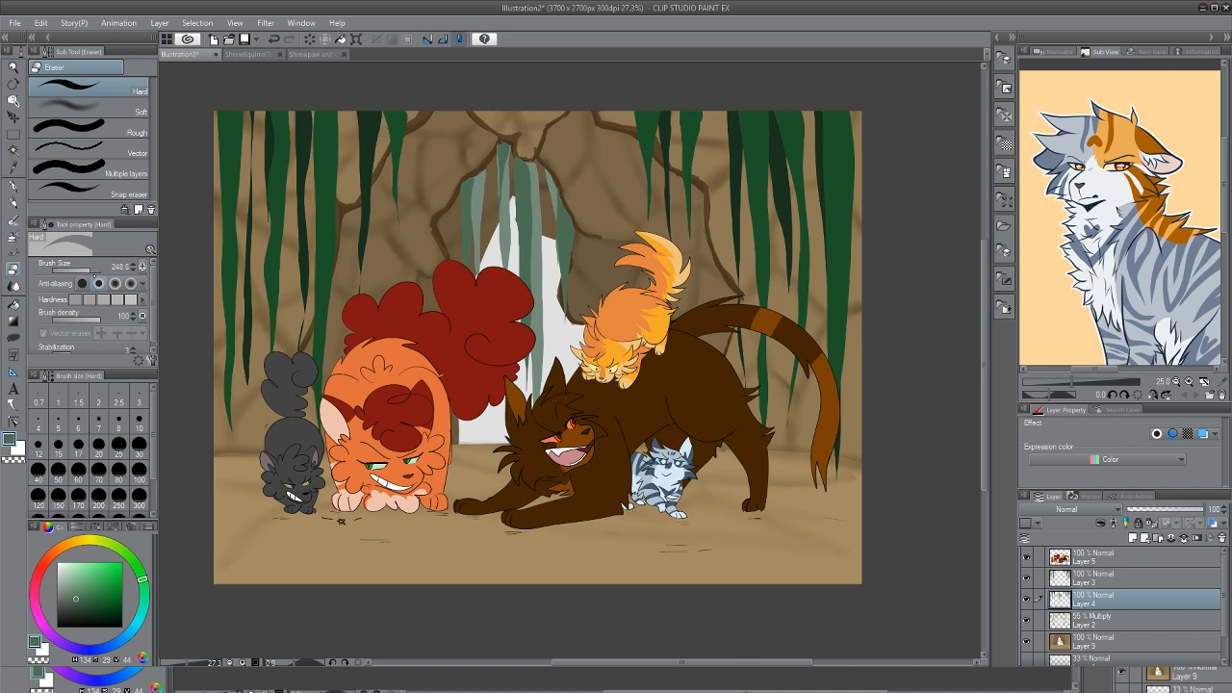
Touch up the upper ends of the vines in the opening with the G-pen, using colours sampled from the vines
{"action": "left_click", "coordinate": [81, 270]}
{"action": "key", "text": "i"}
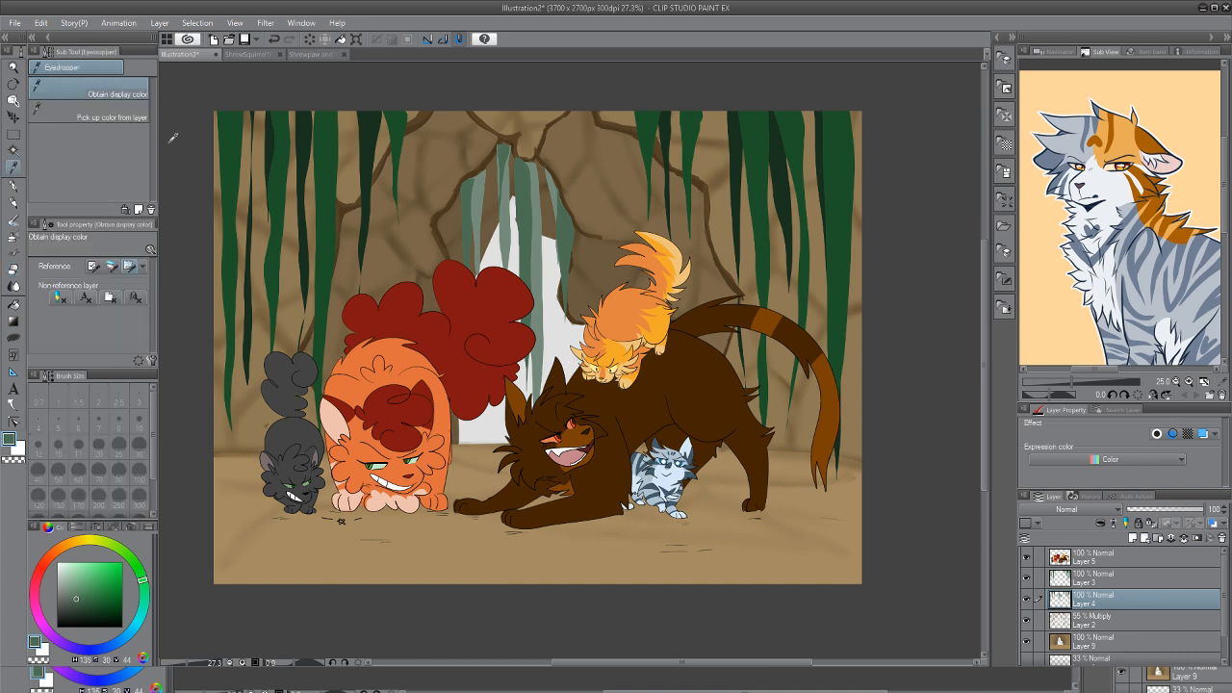
{"action": "key", "text": "p"}
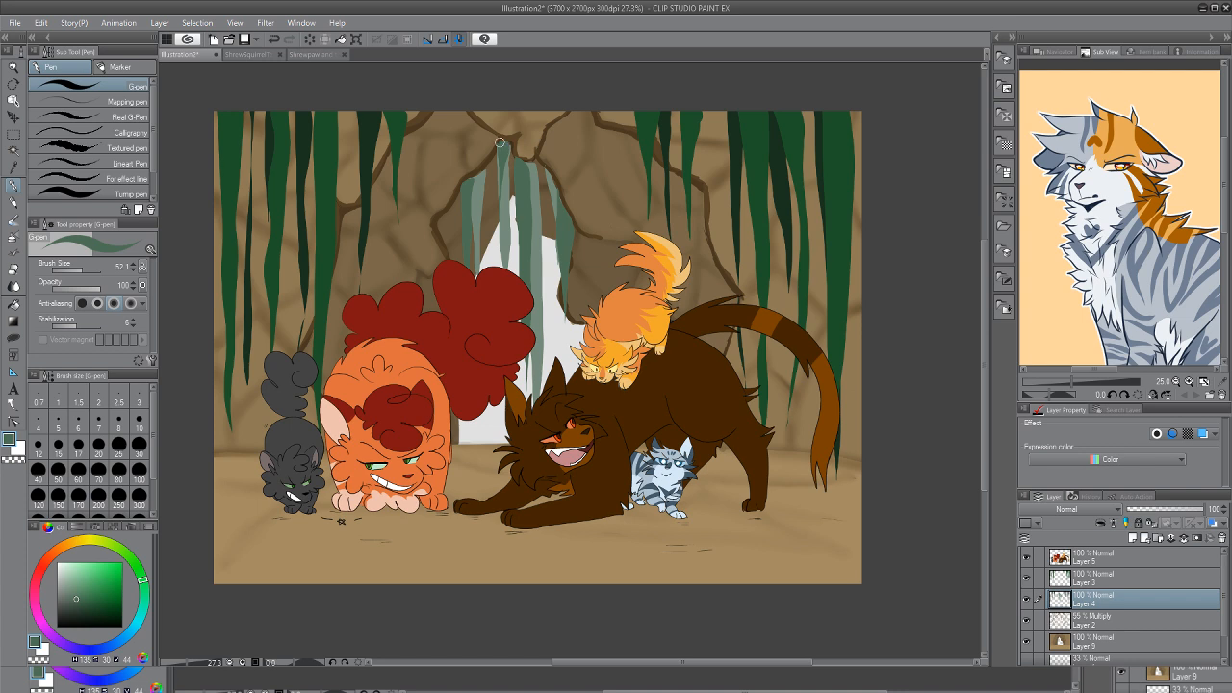
{"action": "key", "text": "e"}
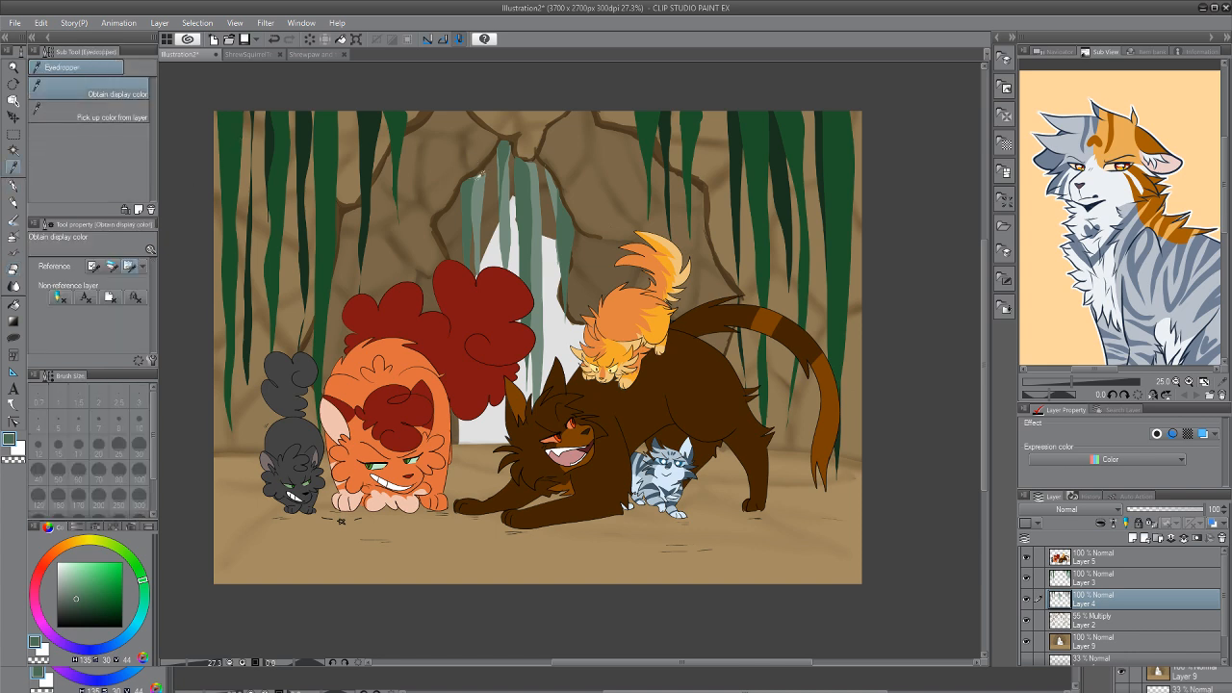
{"action": "key", "text": "p"}
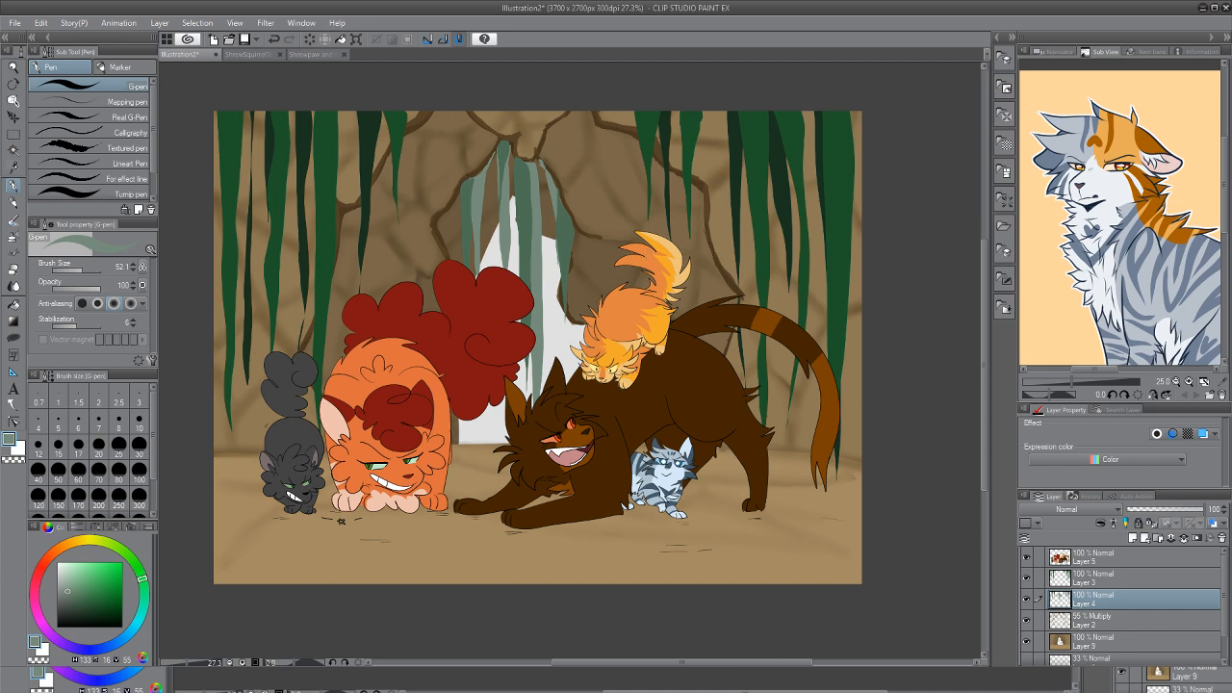
{"action": "key", "text": "i"}
{"action": "left_click", "coordinate": [471, 195]}
{"action": "key", "text": "p"}
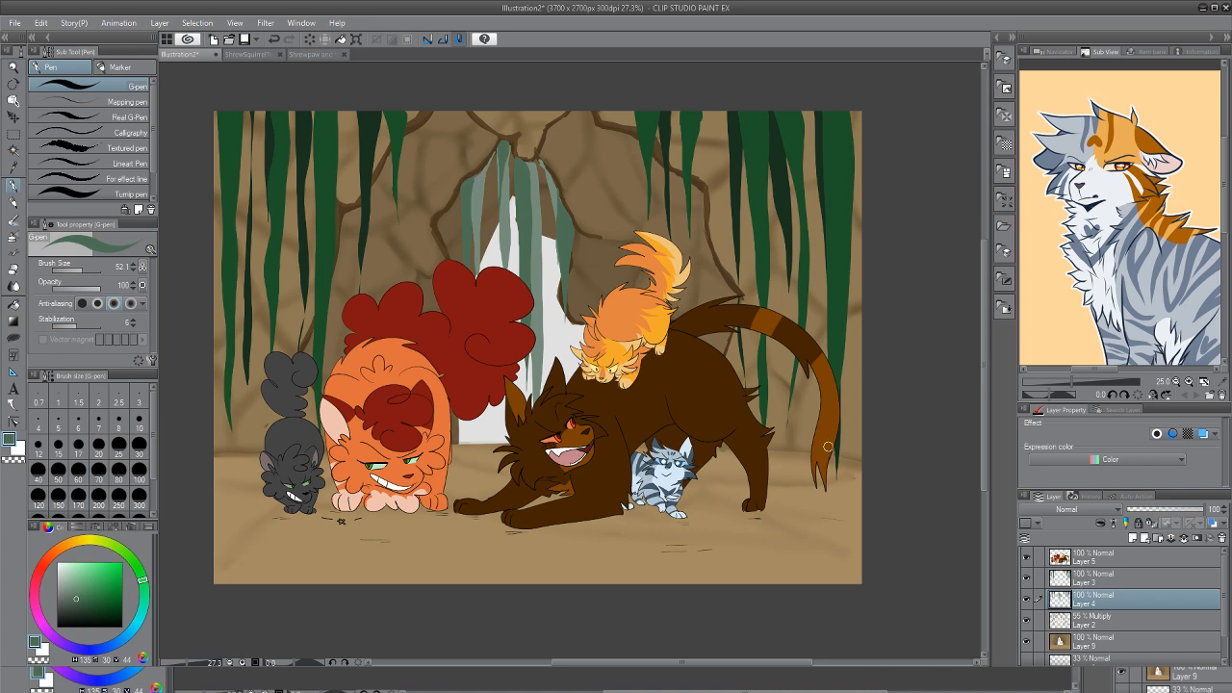
{"action": "mouse_move", "coordinate": [856, 496]}
{"action": "left_mouse_down"}
{"action": "mouse_move", "coordinate": [791, 520]}
{"action": "mouse_move", "coordinate": [837, 494]}
{"action": "mouse_move", "coordinate": [796, 505]}
{"action": "mouse_move", "coordinate": [778, 541]}
{"action": "mouse_move", "coordinate": [792, 520]}
{"action": "mouse_move", "coordinate": [790, 583]}
{"action": "left_mouse_up"}
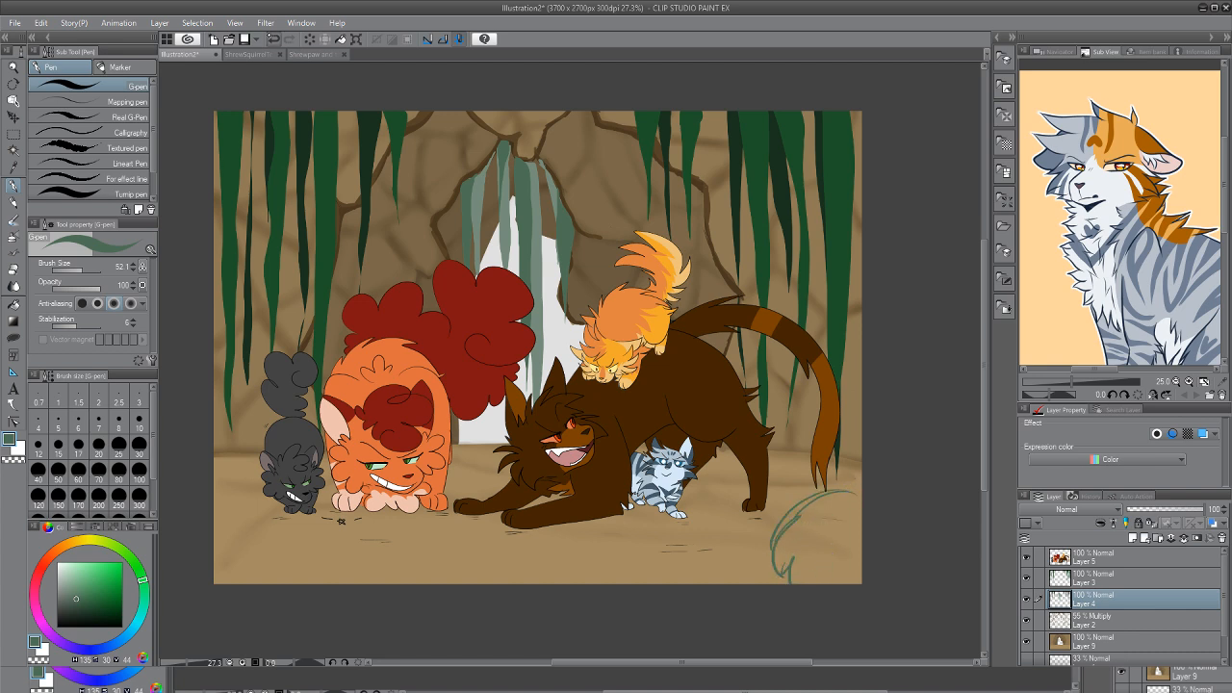
{"action": "left_click", "coordinate": [273, 38]}
{"action": "left_click", "coordinate": [273, 38]}
{"action": "left_click", "coordinate": [274, 39]}
{"action": "left_click", "coordinate": [273, 38]}
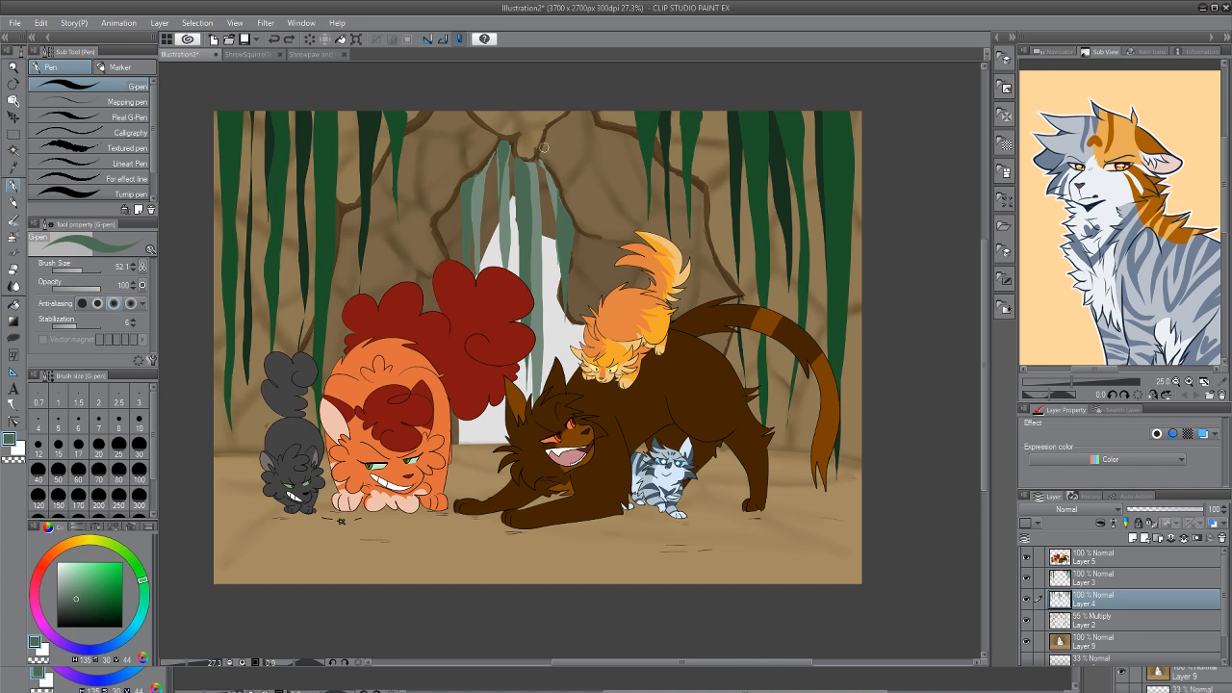
{"action": "key", "text": "alt"}
{"action": "key", "text": "alt"}
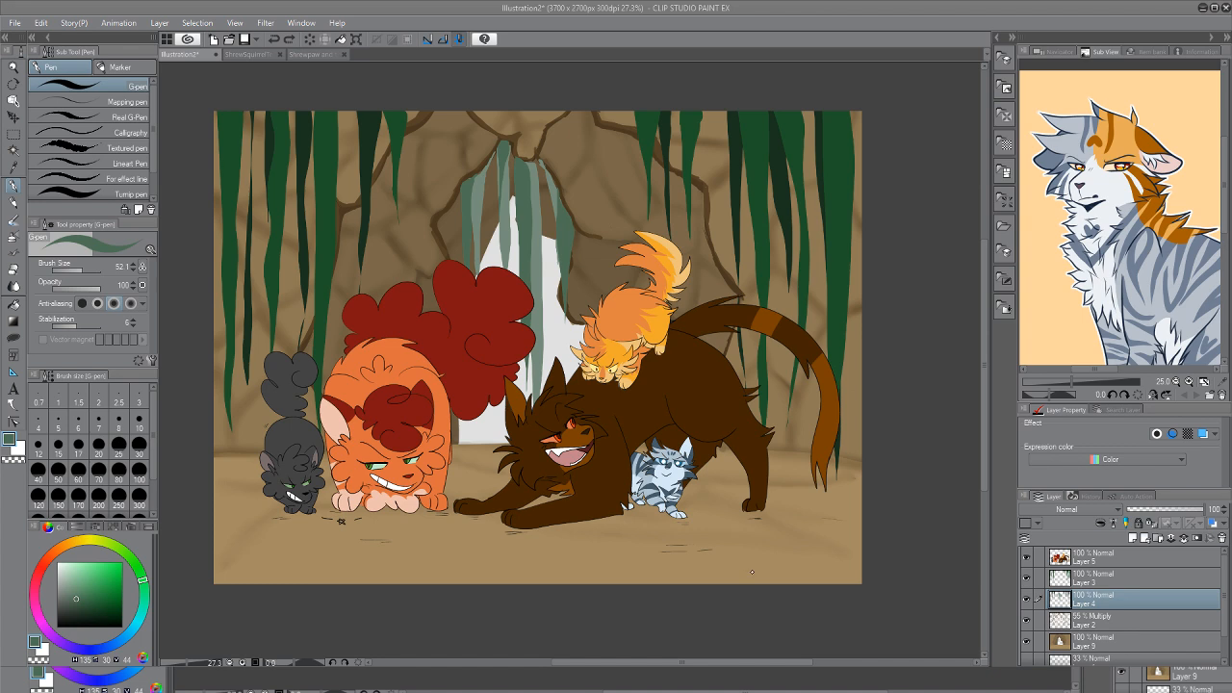
{"action": "key", "text": "alt"}
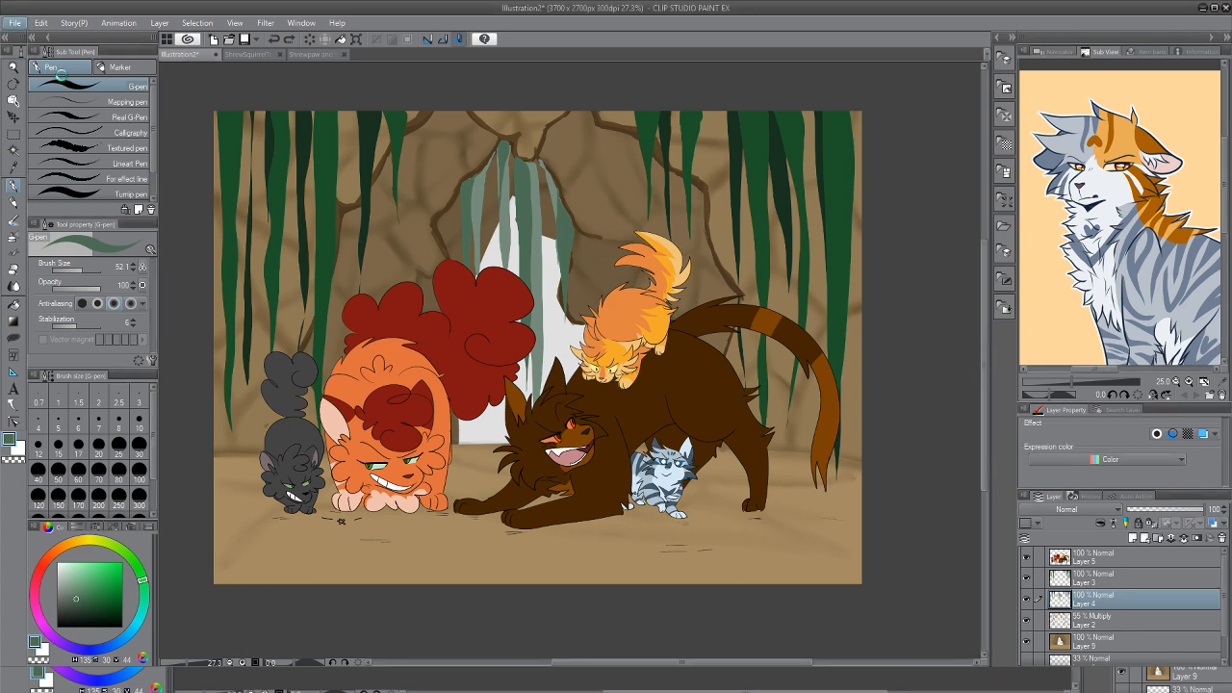
{"action": "key", "text": "alt"}
{"action": "key", "text": "alt"}
{"action": "key", "text": "alt"}
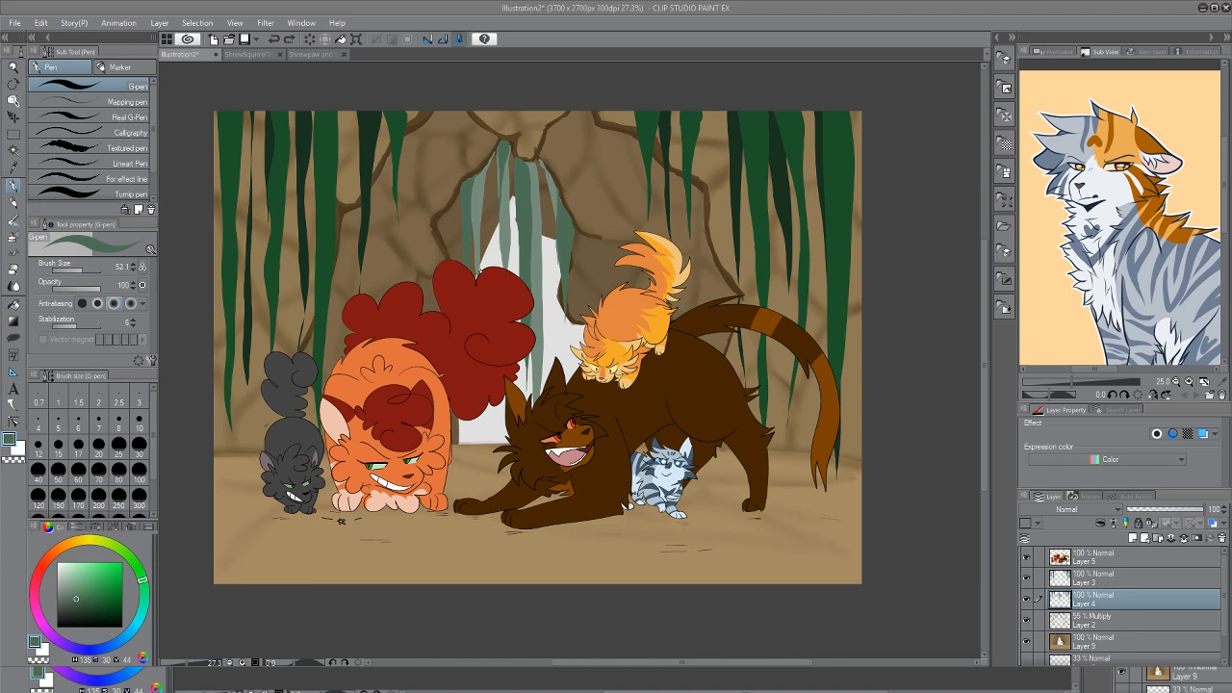
Create a new blank 3700 x 2700 px, 300 dpi illustration and show the orange-brown cat with green eyes as the reference image
{"action": "key", "text": "ctrl+n"}
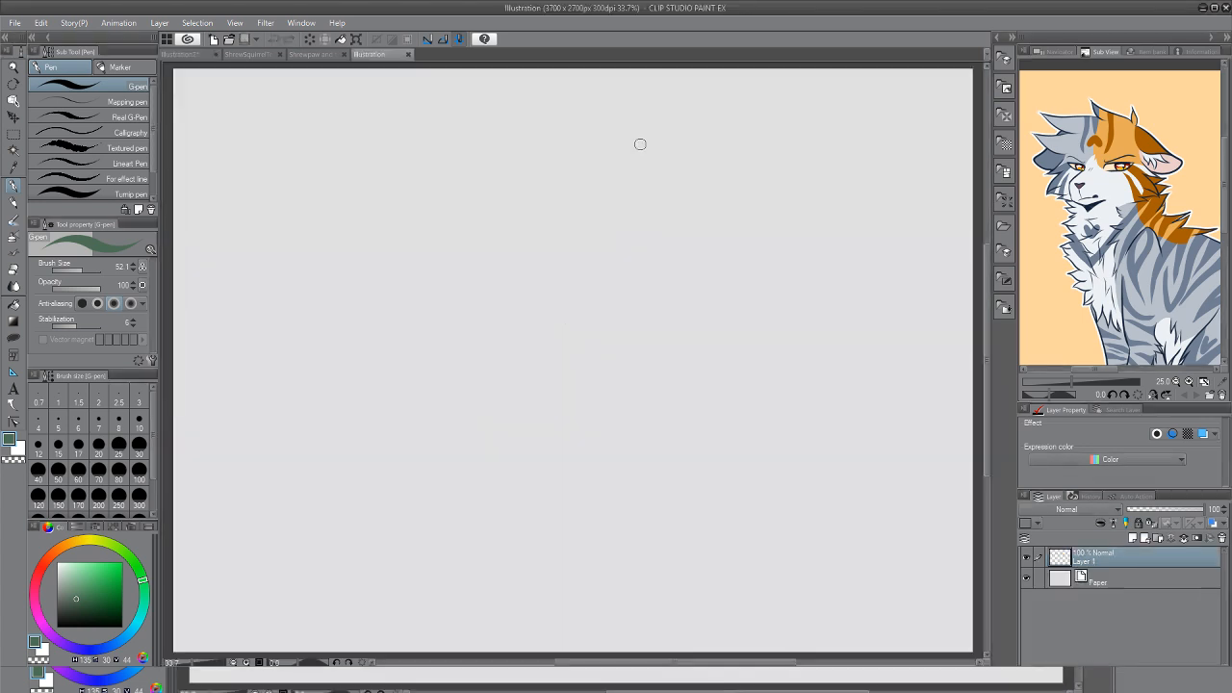
{"action": "key", "text": "alt"}
{"action": "left_click", "coordinate": [1209, 395]}
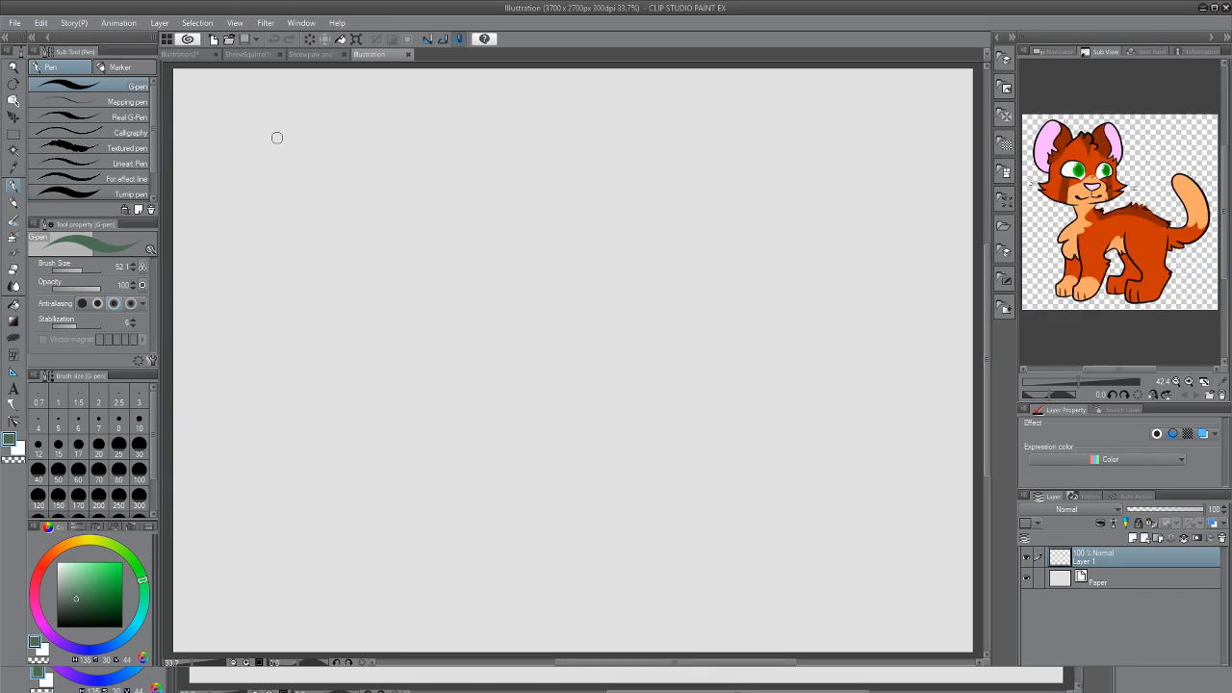
{"action": "key", "text": "alt"}
With a black colored pencil, sketch a round head, an oval chest and a curved back line for a standing cat
{"action": "left_click", "coordinate": [41, 67]}
{"action": "key", "text": "p"}
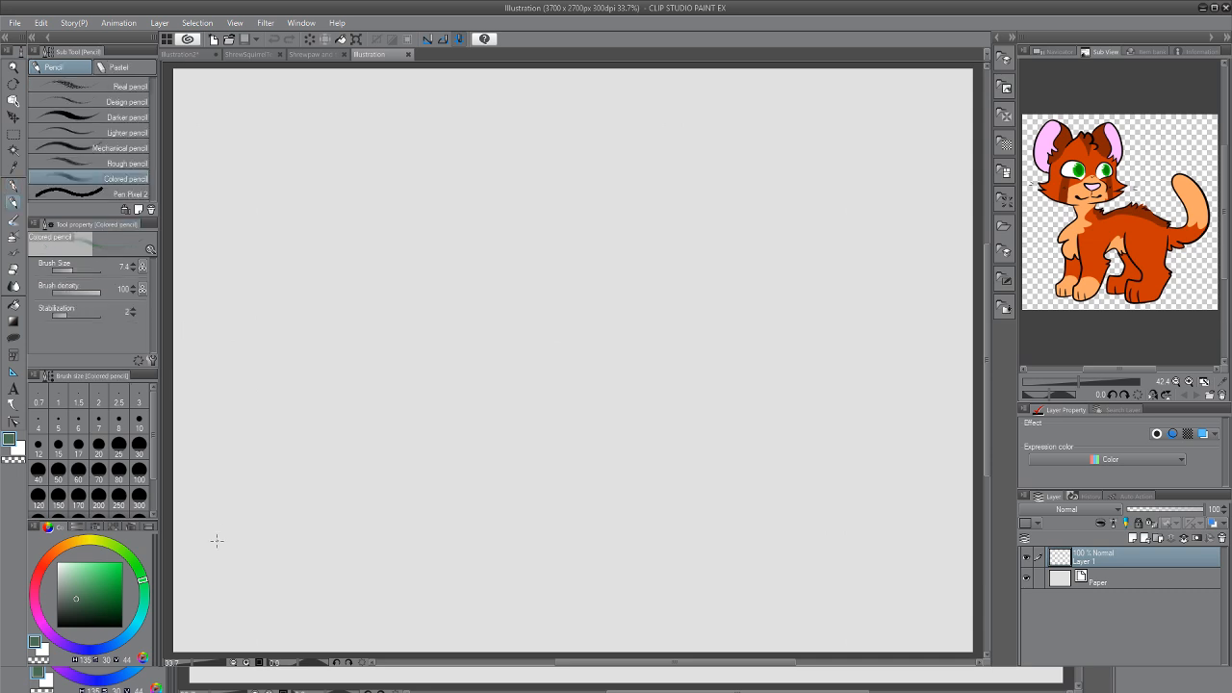
{"action": "left_click", "coordinate": [121, 626]}
{"action": "left_click_drag", "start_coordinate": [388, 274], "coordinate": [379, 316]}
{"action": "mouse_move", "coordinate": [454, 312]}
{"action": "left_mouse_down"}
{"action": "mouse_move", "coordinate": [364, 283]}
{"action": "mouse_move", "coordinate": [410, 203]}
{"action": "mouse_move", "coordinate": [476, 260]}
{"action": "mouse_move", "coordinate": [424, 328]}
{"action": "mouse_move", "coordinate": [368, 235]}
{"action": "mouse_move", "coordinate": [439, 204]}
{"action": "mouse_move", "coordinate": [423, 328]}
{"action": "mouse_move", "coordinate": [345, 259]}
{"action": "mouse_move", "coordinate": [349, 289]}
{"action": "left_mouse_up"}
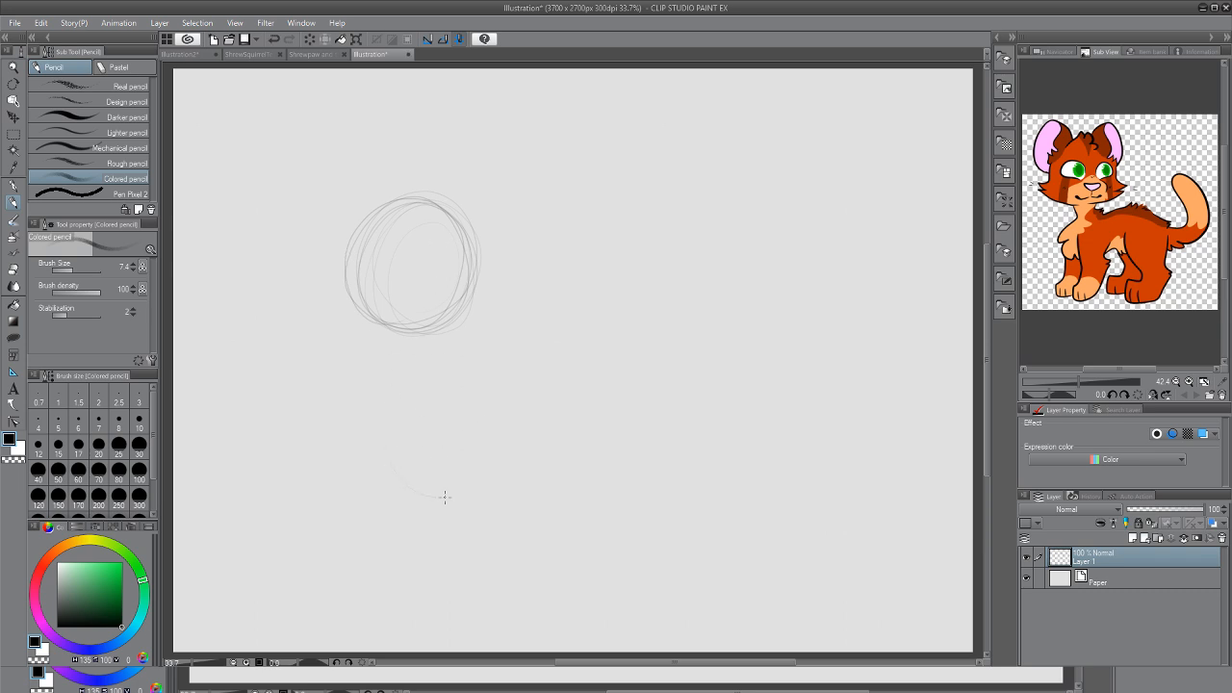
{"action": "mouse_move", "coordinate": [445, 496]}
{"action": "left_mouse_down"}
{"action": "mouse_move", "coordinate": [402, 367]}
{"action": "mouse_move", "coordinate": [487, 367]}
{"action": "mouse_move", "coordinate": [470, 516]}
{"action": "mouse_move", "coordinate": [387, 435]}
{"action": "left_mouse_up"}
{"action": "mouse_move", "coordinate": [582, 298]}
{"action": "left_mouse_down"}
{"action": "mouse_move", "coordinate": [660, 349]}
{"action": "mouse_move", "coordinate": [651, 356]}
{"action": "mouse_move", "coordinate": [625, 325]}
{"action": "mouse_move", "coordinate": [675, 399]}
{"action": "mouse_move", "coordinate": [608, 315]}
{"action": "mouse_move", "coordinate": [665, 428]}
{"action": "left_mouse_up"}
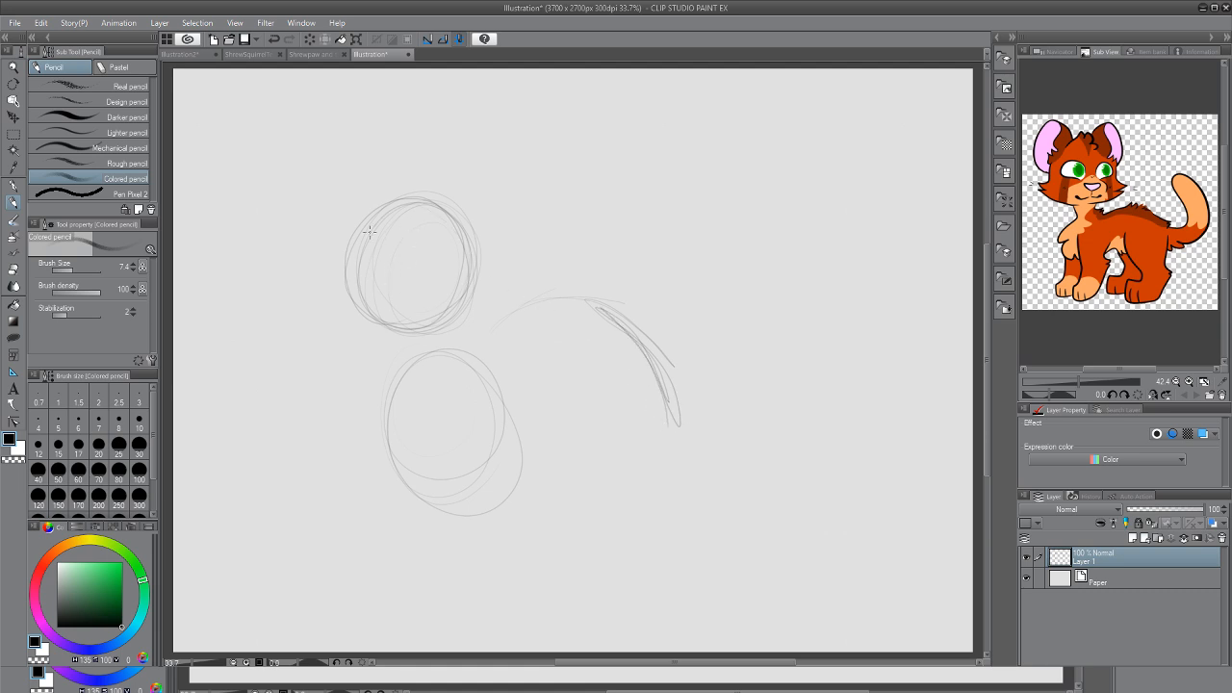
{"action": "mouse_move", "coordinate": [368, 232]}
{"action": "left_mouse_down"}
{"action": "mouse_move", "coordinate": [351, 293]}
{"action": "mouse_move", "coordinate": [460, 277]}
{"action": "left_mouse_up"}
Transform the rough sketch, moving it up and to the right on the canvas and shrinking it slightly
{"action": "key", "text": "ctrl+t"}
{"action": "left_click_drag", "start_coordinate": [566, 364], "coordinate": [583, 334]}
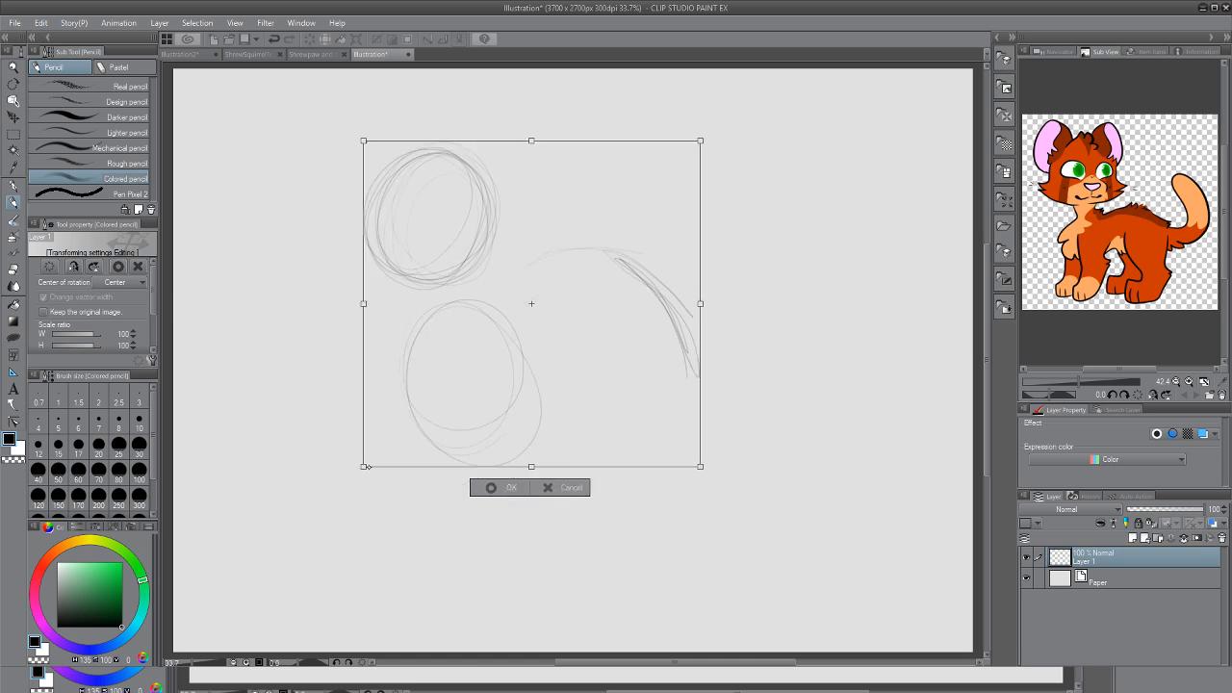
{"action": "left_click_drag", "start_coordinate": [364, 466], "coordinate": [373, 461]}
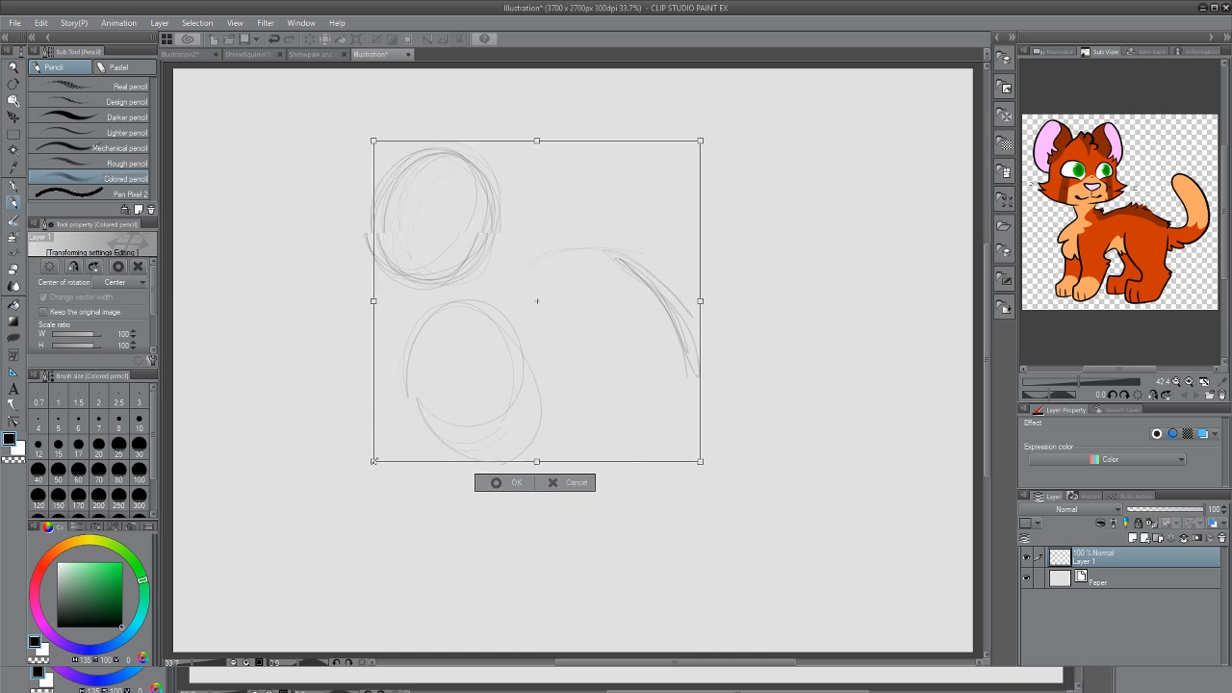
{"action": "left_click", "coordinate": [507, 482]}
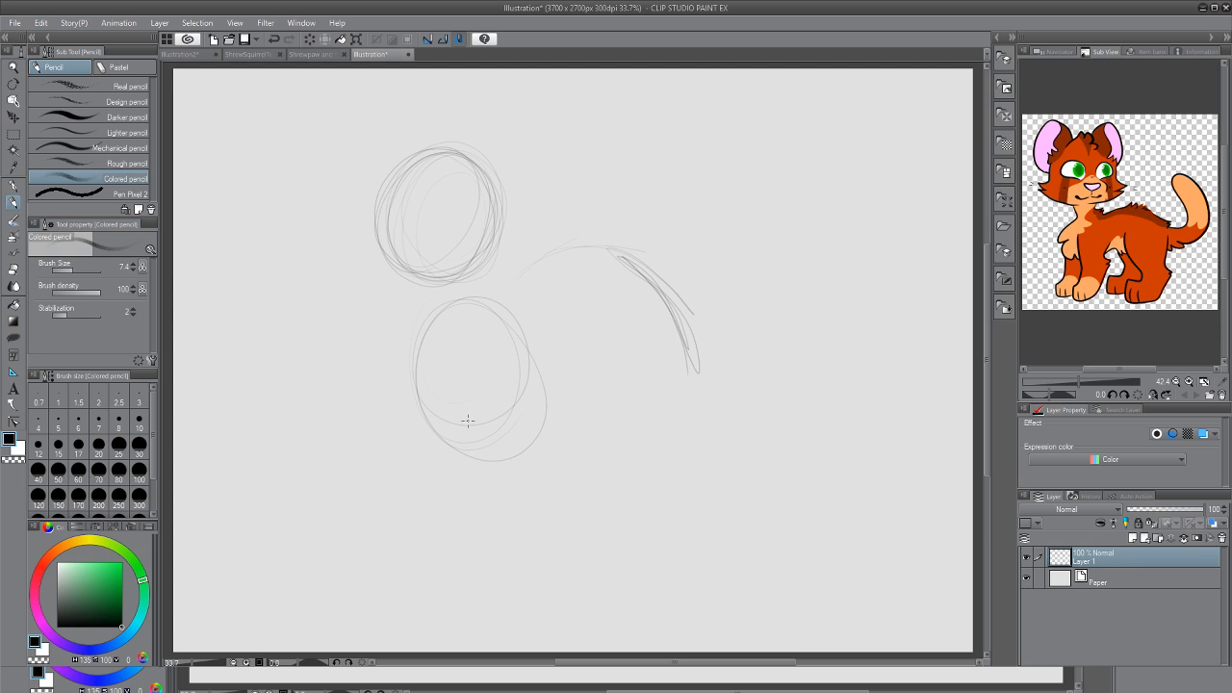
Sketch the cat's front and hind legs tapering down from the chest and haunch to small rounded paws
{"action": "left_click_drag", "start_coordinate": [455, 452], "coordinate": [529, 589]}
{"action": "left_click_drag", "start_coordinate": [552, 441], "coordinate": [545, 614]}
{"action": "mouse_move", "coordinate": [572, 395]}
{"action": "left_mouse_down"}
{"action": "mouse_move", "coordinate": [668, 383]}
{"action": "mouse_move", "coordinate": [612, 562]}
{"action": "left_mouse_up"}
{"action": "mouse_move", "coordinate": [604, 445]}
{"action": "left_mouse_down"}
{"action": "mouse_move", "coordinate": [585, 586]}
{"action": "mouse_move", "coordinate": [520, 578]}
{"action": "mouse_move", "coordinate": [513, 605]}
{"action": "mouse_move", "coordinate": [516, 591]}
{"action": "mouse_move", "coordinate": [530, 609]}
{"action": "mouse_move", "coordinate": [560, 568]}
{"action": "mouse_move", "coordinate": [585, 576]}
{"action": "mouse_move", "coordinate": [568, 598]}
{"action": "mouse_move", "coordinate": [612, 575]}
{"action": "left_mouse_up"}
Sketch a thick tail rising from the rump and curling forward over the cat's back
{"action": "left_click_drag", "start_coordinate": [612, 204], "coordinate": [687, 115]}
{"action": "left_click_drag", "start_coordinate": [621, 177], "coordinate": [684, 177]}
{"action": "mouse_move", "coordinate": [686, 123]}
{"action": "left_mouse_down"}
{"action": "mouse_move", "coordinate": [722, 144]}
{"action": "mouse_move", "coordinate": [761, 198]}
{"action": "mouse_move", "coordinate": [742, 276]}
{"action": "left_mouse_up"}
{"action": "mouse_move", "coordinate": [701, 320]}
{"action": "left_mouse_down"}
{"action": "mouse_move", "coordinate": [743, 302]}
{"action": "mouse_move", "coordinate": [687, 358]}
{"action": "left_mouse_up"}
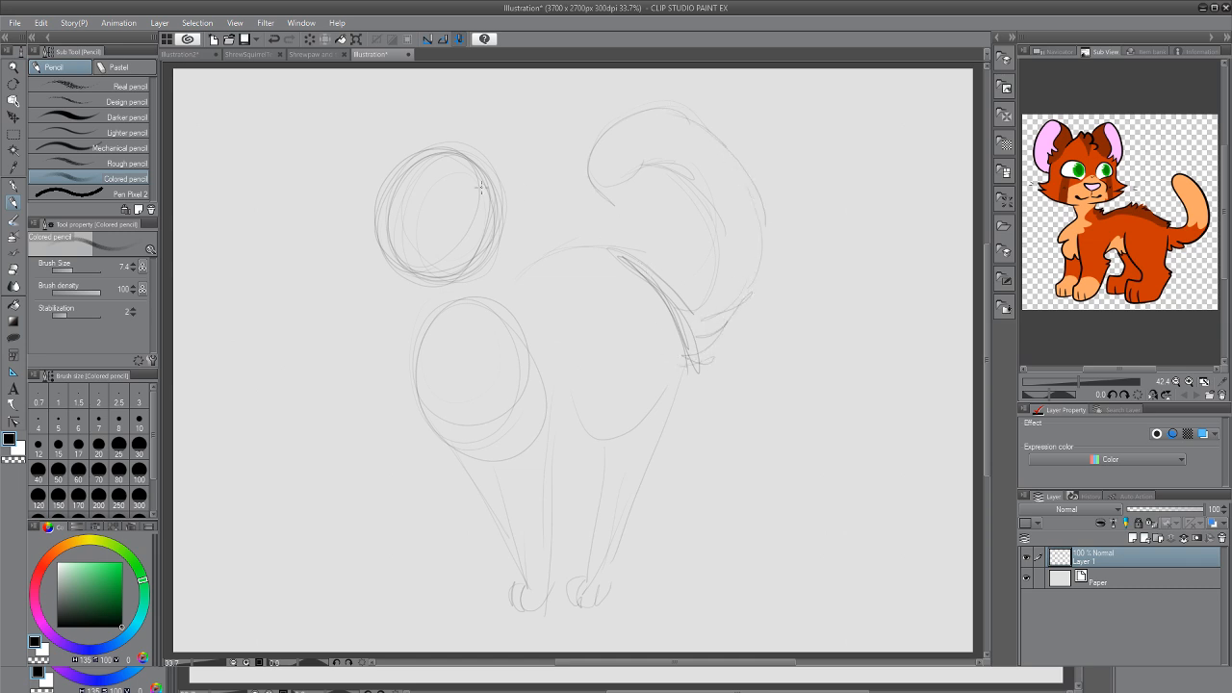
Draw a muzzle circle inside the head and sketch the belly curve and inner leg with its paw between the legs
{"action": "mouse_move", "coordinate": [410, 223]}
{"action": "left_mouse_down"}
{"action": "mouse_move", "coordinate": [463, 240]}
{"action": "mouse_move", "coordinate": [423, 256]}
{"action": "mouse_move", "coordinate": [408, 229]}
{"action": "mouse_move", "coordinate": [431, 260]}
{"action": "left_mouse_up"}
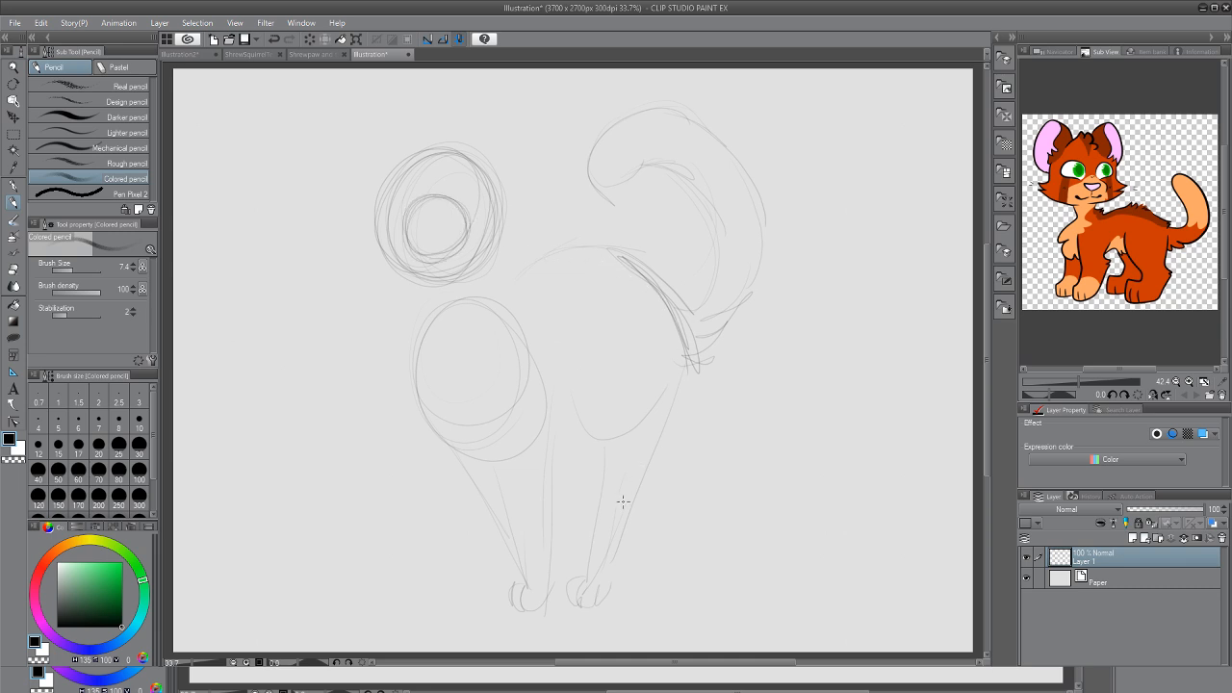
{"action": "left_click_drag", "start_coordinate": [554, 400], "coordinate": [577, 399]}
{"action": "mouse_move", "coordinate": [569, 556]}
{"action": "left_mouse_down"}
{"action": "mouse_move", "coordinate": [556, 597]}
{"action": "mouse_move", "coordinate": [571, 606]}
{"action": "left_mouse_up"}
Sketch two pointed ears, a tuft of hair on top of the head and spiky cheek fur on both sides
{"action": "mouse_move", "coordinate": [410, 150]}
{"action": "left_mouse_down"}
{"action": "mouse_move", "coordinate": [322, 118]}
{"action": "mouse_move", "coordinate": [320, 159]}
{"action": "mouse_move", "coordinate": [367, 205]}
{"action": "left_mouse_up"}
{"action": "mouse_move", "coordinate": [484, 155]}
{"action": "left_mouse_down"}
{"action": "mouse_move", "coordinate": [560, 114]}
{"action": "mouse_move", "coordinate": [555, 175]}
{"action": "mouse_move", "coordinate": [517, 201]}
{"action": "left_mouse_up"}
{"action": "left_click_drag", "start_coordinate": [560, 160], "coordinate": [531, 197]}
{"action": "left_click_drag", "start_coordinate": [376, 185], "coordinate": [378, 208]}
{"action": "mouse_move", "coordinate": [528, 175]}
{"action": "left_mouse_down"}
{"action": "mouse_move", "coordinate": [489, 179]}
{"action": "mouse_move", "coordinate": [495, 197]}
{"action": "mouse_move", "coordinate": [408, 100]}
{"action": "mouse_move", "coordinate": [434, 139]}
{"action": "mouse_move", "coordinate": [377, 104]}
{"action": "mouse_move", "coordinate": [409, 157]}
{"action": "mouse_move", "coordinate": [381, 144]}
{"action": "mouse_move", "coordinate": [427, 152]}
{"action": "mouse_move", "coordinate": [414, 207]}
{"action": "mouse_move", "coordinate": [391, 212]}
{"action": "mouse_move", "coordinate": [377, 196]}
{"action": "mouse_move", "coordinate": [350, 225]}
{"action": "mouse_move", "coordinate": [364, 255]}
{"action": "left_mouse_up"}
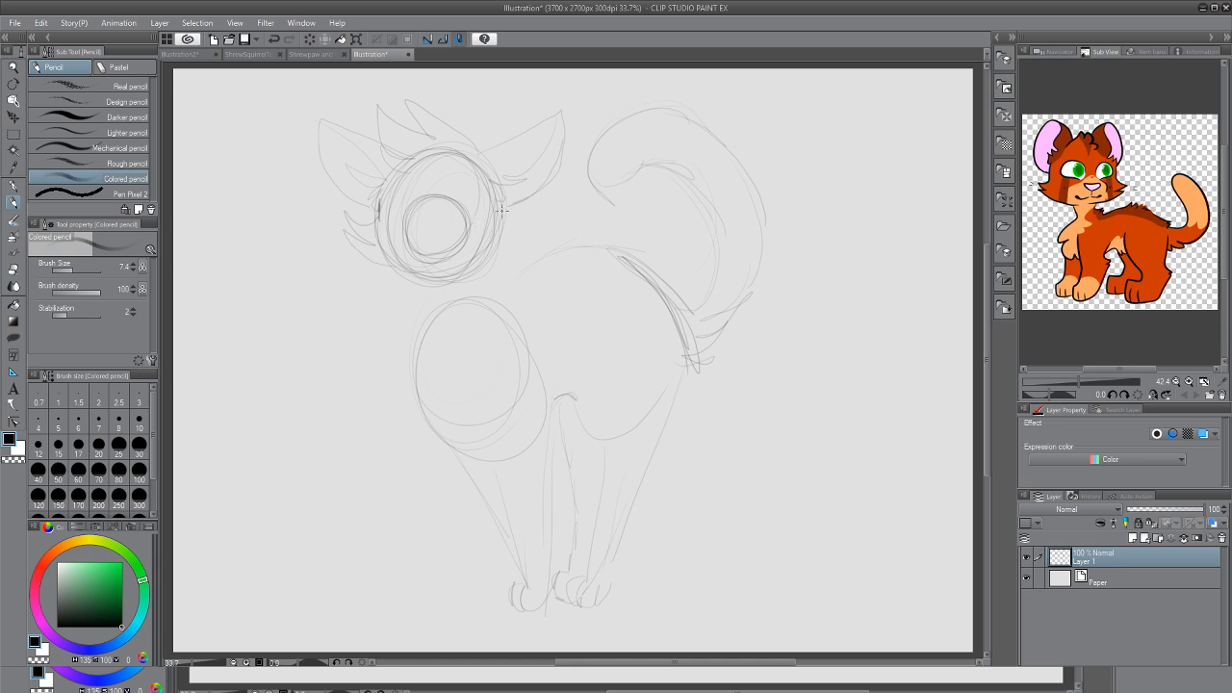
{"action": "mouse_move", "coordinate": [501, 209]}
{"action": "left_mouse_down"}
{"action": "mouse_move", "coordinate": [496, 245]}
{"action": "mouse_move", "coordinate": [518, 246]}
{"action": "mouse_move", "coordinate": [471, 258]}
{"action": "left_mouse_up"}
{"action": "mouse_move", "coordinate": [407, 285]}
{"action": "left_mouse_down"}
{"action": "mouse_move", "coordinate": [385, 354]}
{"action": "mouse_move", "coordinate": [397, 438]}
{"action": "left_mouse_up"}
{"action": "left_click_drag", "start_coordinate": [416, 366], "coordinate": [468, 458]}
{"action": "mouse_move", "coordinate": [485, 295]}
{"action": "left_mouse_down"}
{"action": "mouse_move", "coordinate": [492, 258]}
{"action": "mouse_move", "coordinate": [487, 304]}
{"action": "mouse_move", "coordinate": [517, 279]}
{"action": "mouse_move", "coordinate": [493, 308]}
{"action": "left_mouse_up"}
{"action": "left_click", "coordinate": [273, 38]}
{"action": "left_click", "coordinate": [273, 38]}
{"action": "left_click", "coordinate": [273, 38]}
{"action": "left_click", "coordinate": [273, 38]}
{"action": "left_click", "coordinate": [273, 39]}
Sketch the neck, rounded chest fluff in front of the chest oval and spiky fur behind the neck
{"action": "mouse_move", "coordinate": [405, 327]}
{"action": "left_mouse_down"}
{"action": "mouse_move", "coordinate": [363, 354]}
{"action": "mouse_move", "coordinate": [403, 333]}
{"action": "left_mouse_up"}
{"action": "mouse_move", "coordinate": [387, 350]}
{"action": "left_mouse_down"}
{"action": "mouse_move", "coordinate": [399, 405]}
{"action": "mouse_move", "coordinate": [426, 420]}
{"action": "mouse_move", "coordinate": [427, 398]}
{"action": "mouse_move", "coordinate": [462, 443]}
{"action": "left_mouse_up"}
{"action": "left_click_drag", "start_coordinate": [475, 283], "coordinate": [504, 323]}
Erase the tail and resketch it larger and wider, curling over the back with fur tufts at its base
{"action": "key", "text": "e"}
{"action": "mouse_move", "coordinate": [720, 311]}
{"action": "left_mouse_down"}
{"action": "mouse_move", "coordinate": [728, 349]}
{"action": "mouse_move", "coordinate": [721, 165]}
{"action": "mouse_move", "coordinate": [674, 124]}
{"action": "mouse_move", "coordinate": [660, 157]}
{"action": "mouse_move", "coordinate": [710, 262]}
{"action": "left_mouse_up"}
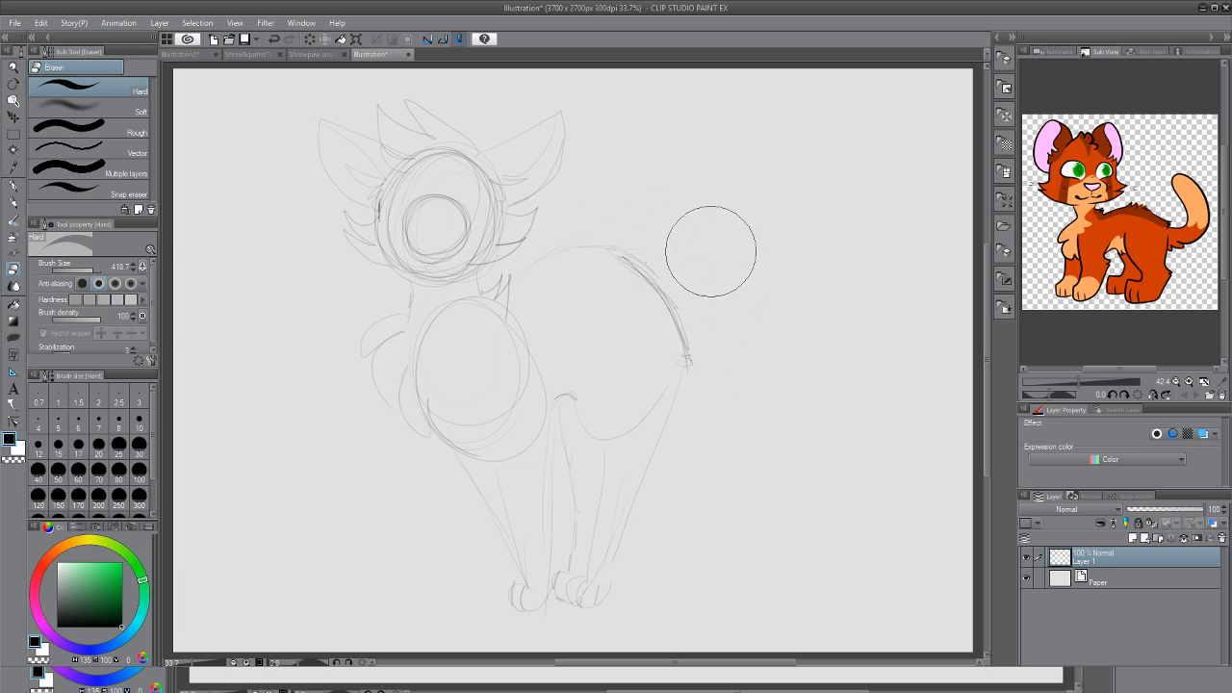
{"action": "key", "text": "p"}
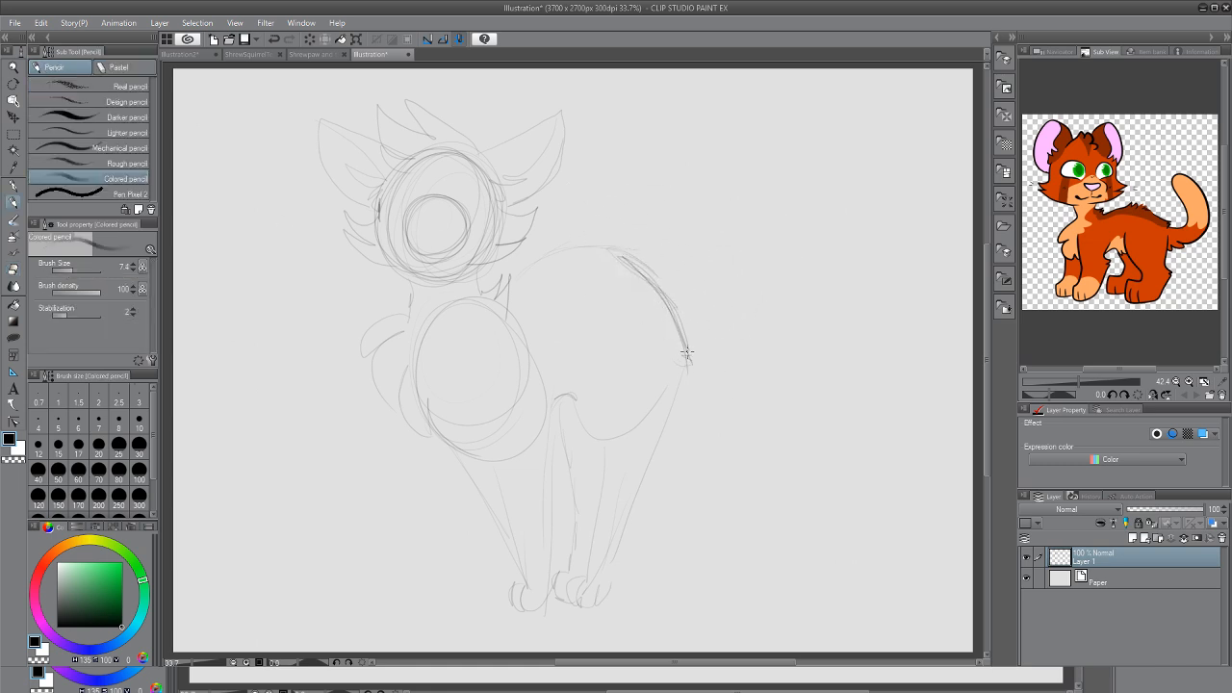
{"action": "left_click_drag", "start_coordinate": [686, 352], "coordinate": [720, 309]}
{"action": "left_click_drag", "start_coordinate": [584, 165], "coordinate": [616, 219]}
{"action": "left_click_drag", "start_coordinate": [678, 300], "coordinate": [700, 349]}
{"action": "mouse_move", "coordinate": [720, 145]}
{"action": "left_mouse_down"}
{"action": "mouse_move", "coordinate": [789, 210]}
{"action": "mouse_move", "coordinate": [780, 291]}
{"action": "mouse_move", "coordinate": [721, 375]}
{"action": "mouse_move", "coordinate": [660, 408]}
{"action": "left_mouse_up"}
{"action": "key", "text": "slash"}
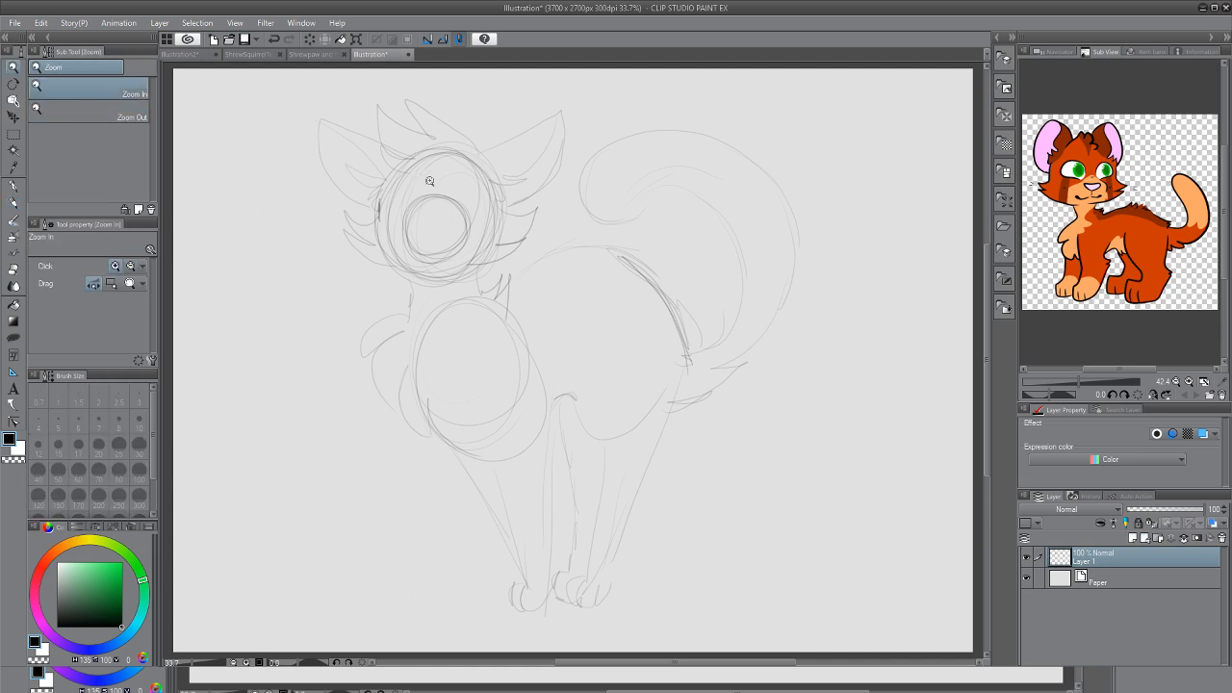
Enlarge the reference to the cat's face and sketch the two eyes with arched upper lids, lower lids and irises using the colored pencil
{"action": "left_click", "coordinate": [429, 179]}
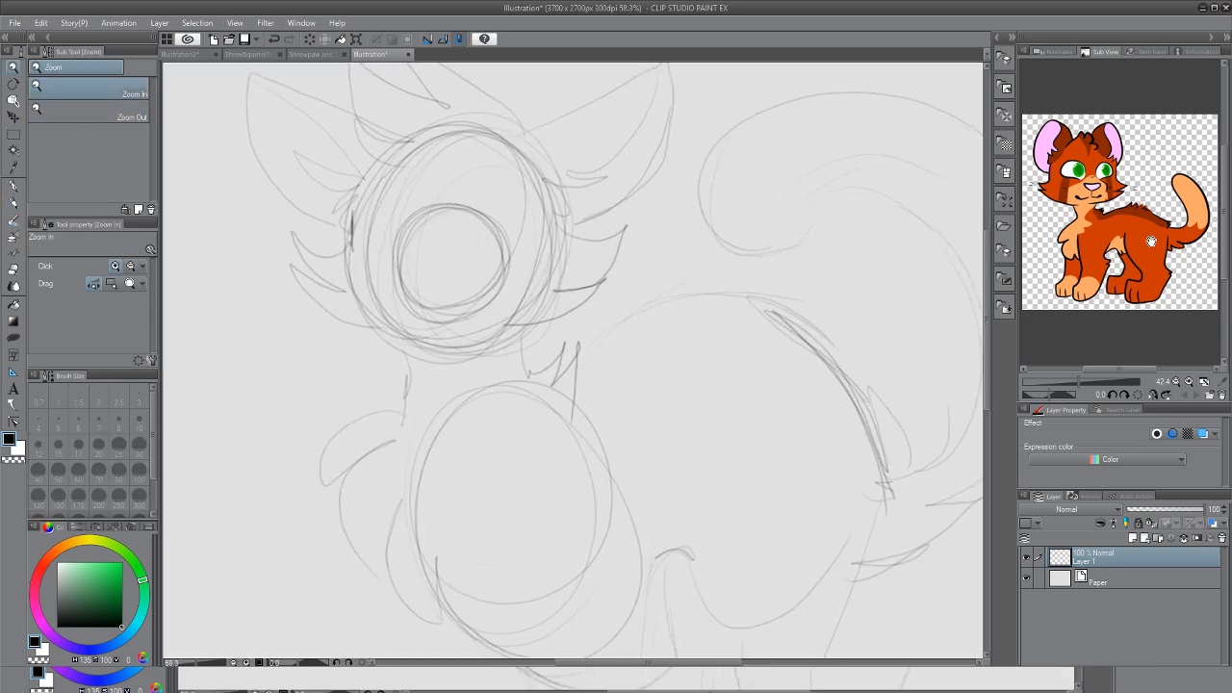
{"action": "left_click", "coordinate": [1177, 381]}
{"action": "left_click", "coordinate": [1176, 381]}
{"action": "left_click_drag", "start_coordinate": [1117, 243], "coordinate": [1190, 306]}
{"action": "left_click", "coordinate": [1177, 381]}
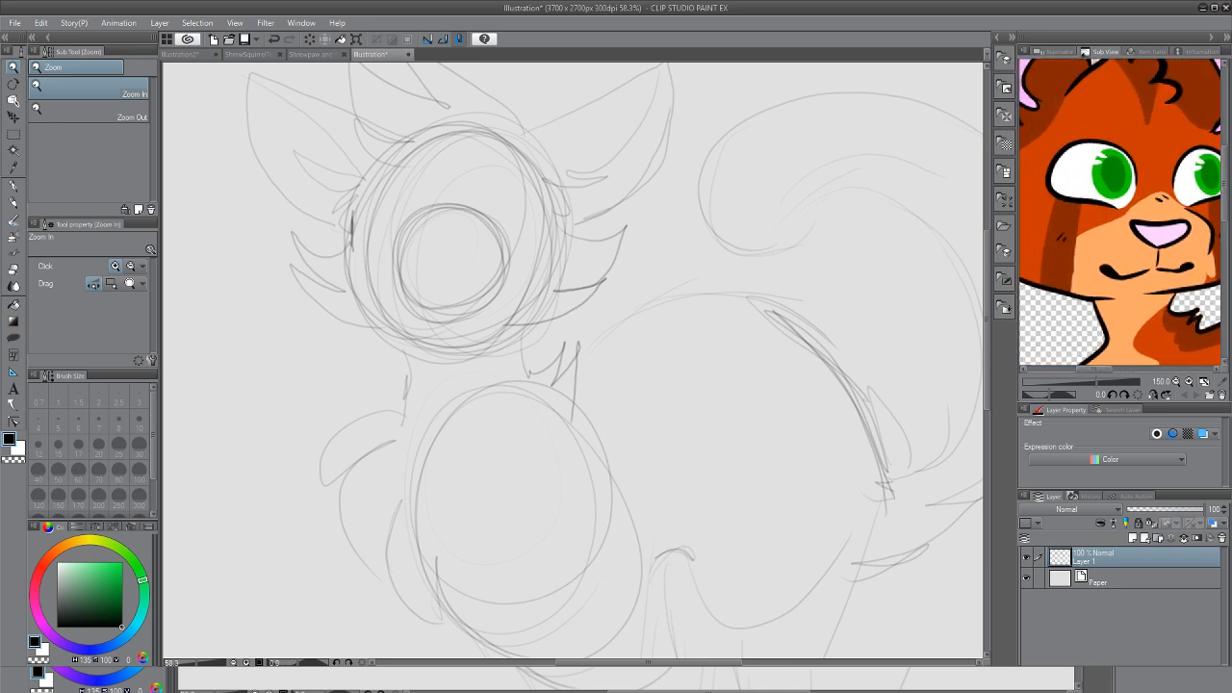
{"action": "key", "text": "p"}
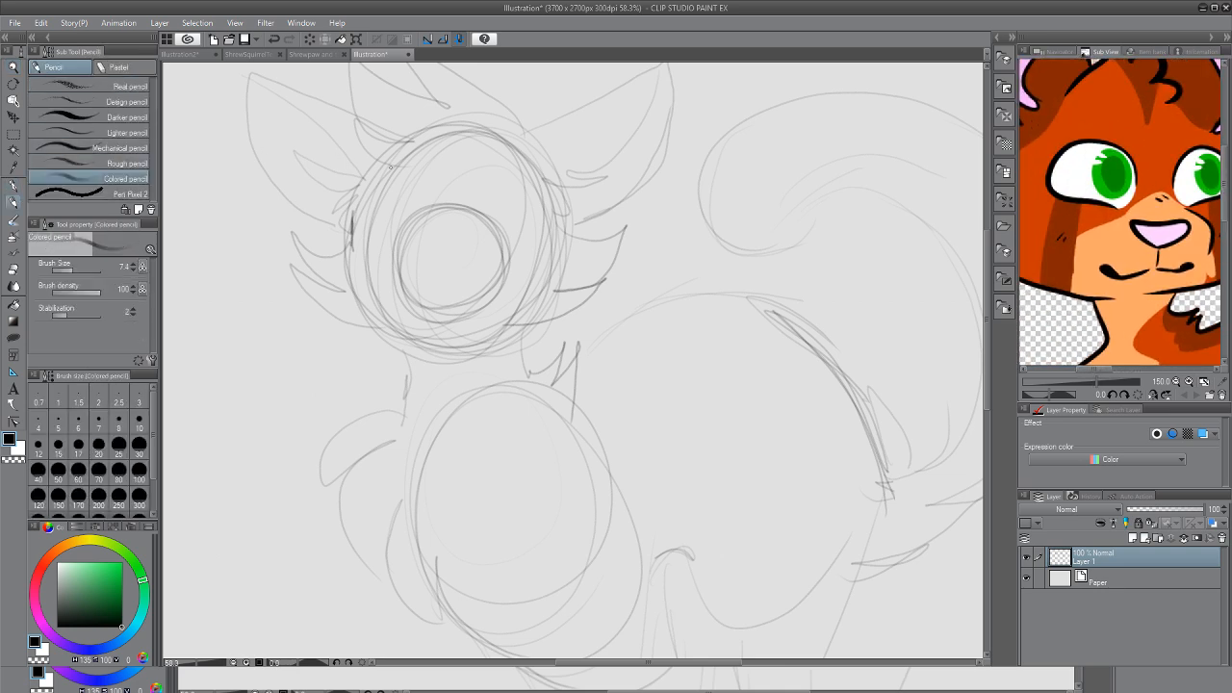
{"action": "mouse_move", "coordinate": [390, 177]}
{"action": "left_mouse_down"}
{"action": "mouse_move", "coordinate": [367, 212]}
{"action": "mouse_move", "coordinate": [424, 175]}
{"action": "mouse_move", "coordinate": [366, 213]}
{"action": "mouse_move", "coordinate": [425, 171]}
{"action": "mouse_move", "coordinate": [365, 220]}
{"action": "mouse_move", "coordinate": [483, 170]}
{"action": "mouse_move", "coordinate": [537, 206]}
{"action": "left_mouse_up"}
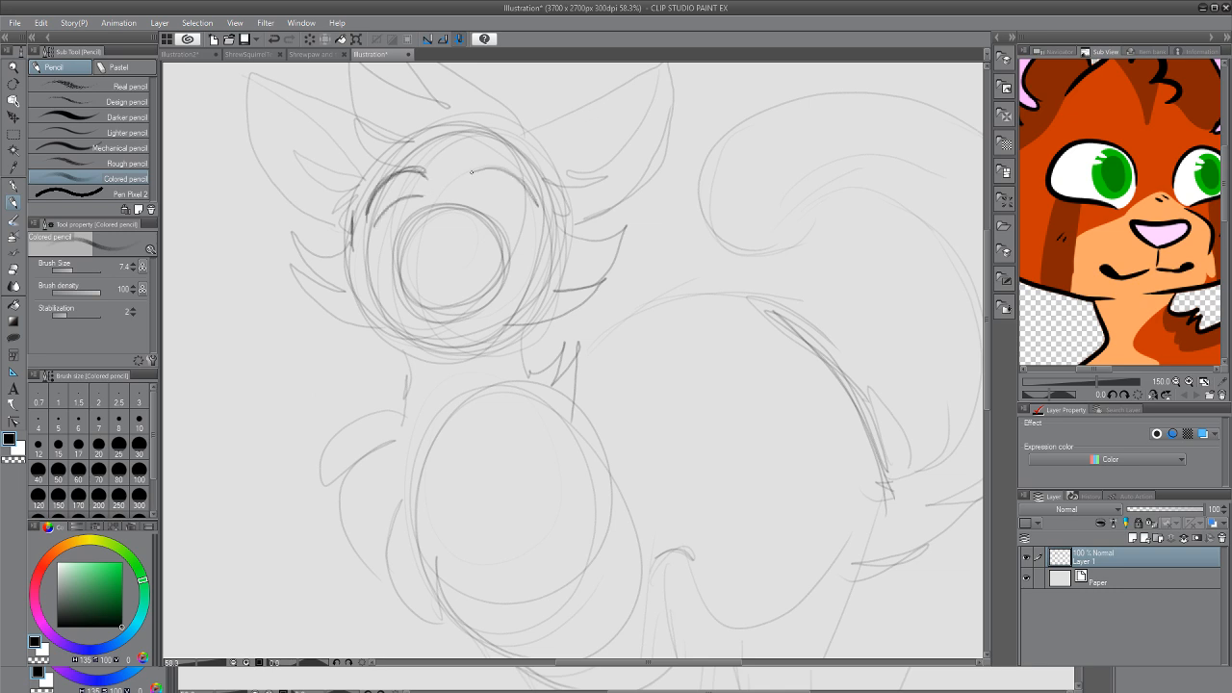
{"action": "mouse_move", "coordinate": [472, 171]}
{"action": "left_mouse_down"}
{"action": "mouse_move", "coordinate": [536, 207]}
{"action": "mouse_move", "coordinate": [530, 222]}
{"action": "mouse_move", "coordinate": [511, 199]}
{"action": "left_mouse_up"}
{"action": "mouse_move", "coordinate": [390, 184]}
{"action": "left_mouse_down"}
{"action": "mouse_move", "coordinate": [388, 200]}
{"action": "mouse_move", "coordinate": [423, 191]}
{"action": "mouse_move", "coordinate": [515, 202]}
{"action": "left_mouse_up"}
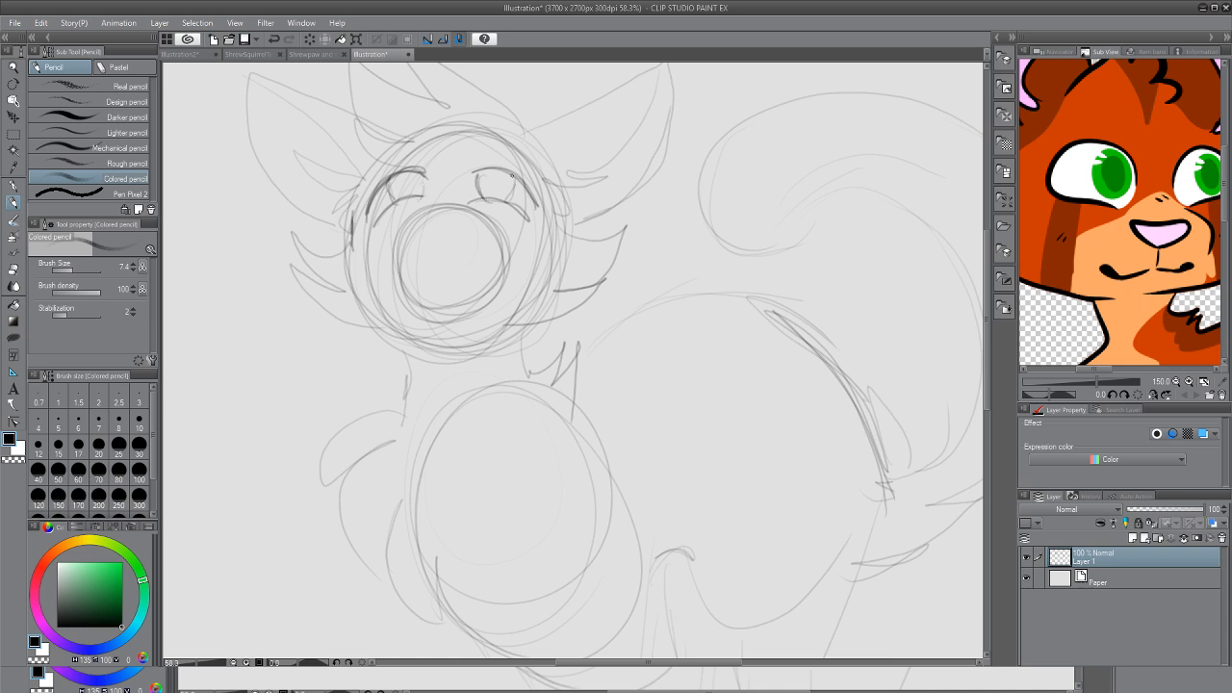
Sketch a wide open grin with a tooth line, plus pupils, a small triangular nose and eyebrow marks
{"action": "mouse_move", "coordinate": [397, 236]}
{"action": "left_mouse_down"}
{"action": "mouse_move", "coordinate": [443, 293]}
{"action": "mouse_move", "coordinate": [527, 232]}
{"action": "left_mouse_up"}
{"action": "left_click_drag", "start_coordinate": [527, 234], "coordinate": [418, 252]}
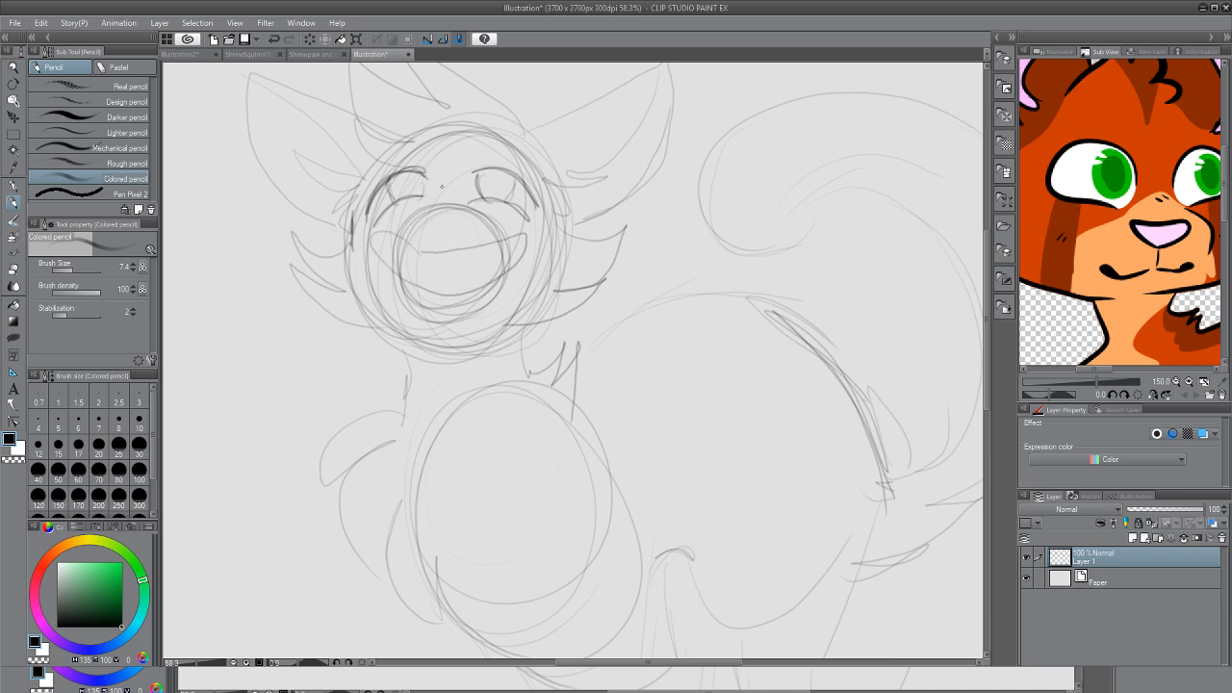
{"action": "left_click_drag", "start_coordinate": [409, 183], "coordinate": [412, 193]}
{"action": "left_click_drag", "start_coordinate": [490, 185], "coordinate": [493, 195]}
{"action": "mouse_move", "coordinate": [433, 223]}
{"action": "left_mouse_down"}
{"action": "mouse_move", "coordinate": [458, 219]}
{"action": "mouse_move", "coordinate": [433, 224]}
{"action": "left_mouse_up"}
{"action": "mouse_move", "coordinate": [413, 171]}
{"action": "left_mouse_down"}
{"action": "mouse_move", "coordinate": [435, 183]}
{"action": "mouse_move", "coordinate": [495, 172]}
{"action": "mouse_move", "coordinate": [491, 128]}
{"action": "left_mouse_up"}
{"action": "left_click_drag", "start_coordinate": [547, 160], "coordinate": [493, 125]}
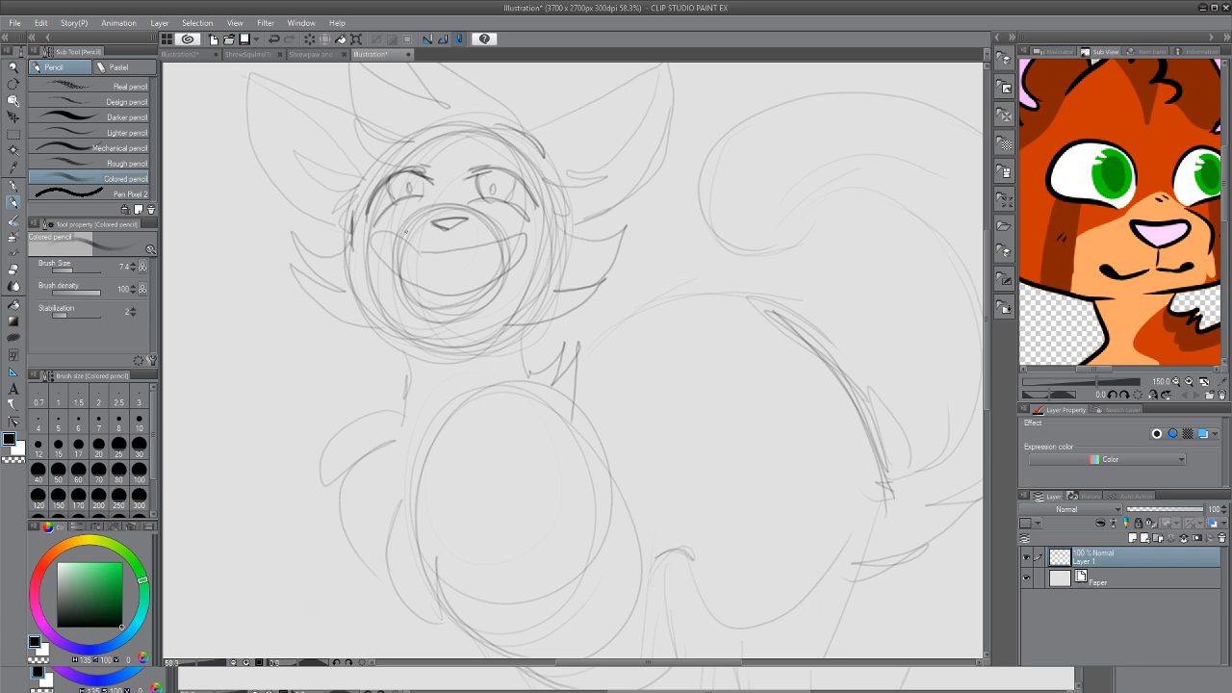
{"action": "left_click_drag", "start_coordinate": [405, 244], "coordinate": [402, 277]}
Erase the upper parts of both eyes and resketch them with higher, more arched lids
{"action": "key", "text": "e"}
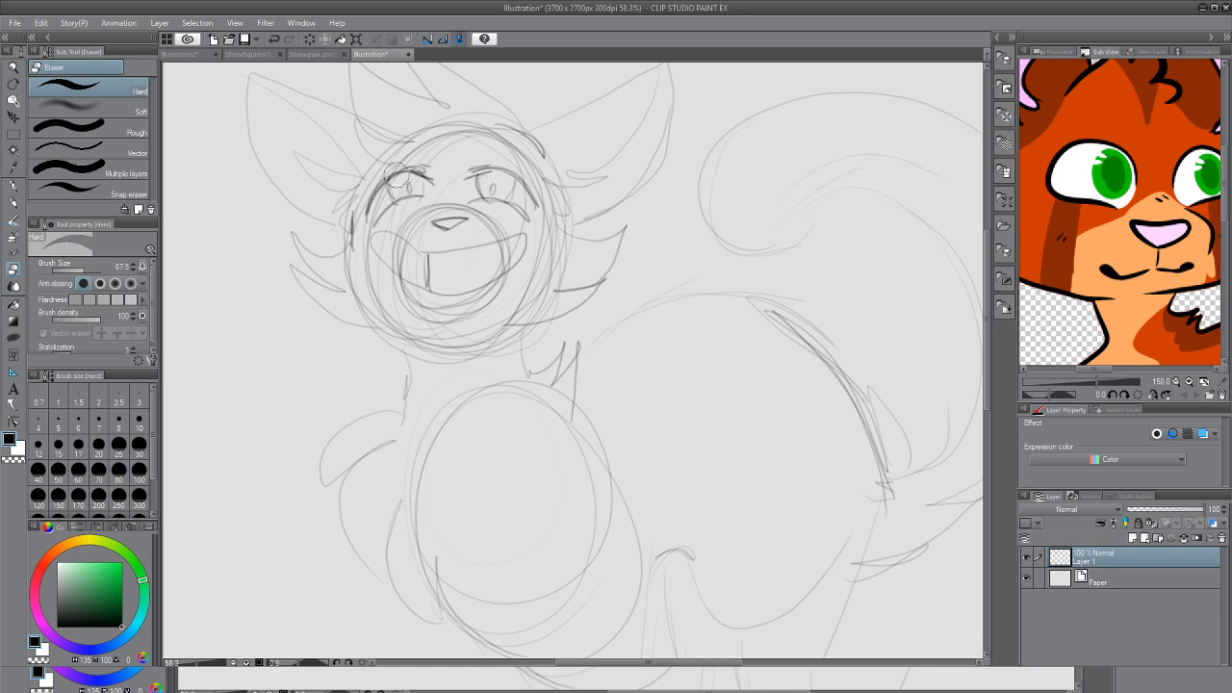
{"action": "mouse_move", "coordinate": [370, 201]}
{"action": "left_mouse_down"}
{"action": "mouse_move", "coordinate": [423, 171]}
{"action": "mouse_move", "coordinate": [378, 181]}
{"action": "mouse_move", "coordinate": [393, 173]}
{"action": "mouse_move", "coordinate": [383, 182]}
{"action": "mouse_move", "coordinate": [475, 166]}
{"action": "mouse_move", "coordinate": [535, 177]}
{"action": "mouse_move", "coordinate": [477, 165]}
{"action": "left_mouse_up"}
{"action": "key", "text": "p"}
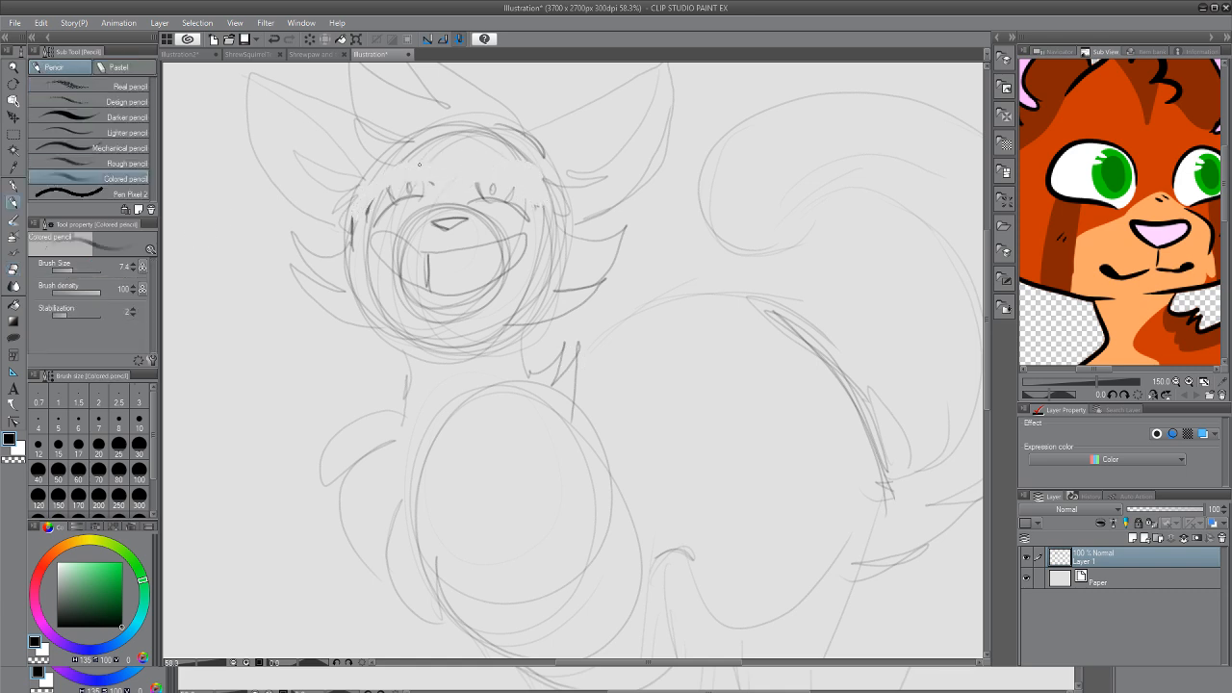
{"action": "mouse_move", "coordinate": [364, 200]}
{"action": "left_mouse_down"}
{"action": "mouse_move", "coordinate": [427, 178]}
{"action": "mouse_move", "coordinate": [365, 198]}
{"action": "mouse_move", "coordinate": [419, 173]}
{"action": "mouse_move", "coordinate": [370, 192]}
{"action": "mouse_move", "coordinate": [400, 164]}
{"action": "mouse_move", "coordinate": [371, 196]}
{"action": "mouse_move", "coordinate": [512, 172]}
{"action": "mouse_move", "coordinate": [492, 160]}
{"action": "mouse_move", "coordinate": [525, 187]}
{"action": "left_mouse_up"}
{"action": "mouse_move", "coordinate": [398, 168]}
{"action": "left_mouse_down"}
{"action": "mouse_move", "coordinate": [395, 197]}
{"action": "mouse_move", "coordinate": [415, 170]}
{"action": "mouse_move", "coordinate": [510, 176]}
{"action": "mouse_move", "coordinate": [510, 161]}
{"action": "mouse_move", "coordinate": [533, 208]}
{"action": "left_mouse_up"}
{"action": "left_click_drag", "start_coordinate": [475, 164], "coordinate": [431, 173]}
{"action": "mouse_move", "coordinate": [404, 168]}
{"action": "left_mouse_down"}
{"action": "mouse_move", "coordinate": [372, 207]}
{"action": "mouse_move", "coordinate": [388, 222]}
{"action": "mouse_move", "coordinate": [404, 209]}
{"action": "left_mouse_up"}
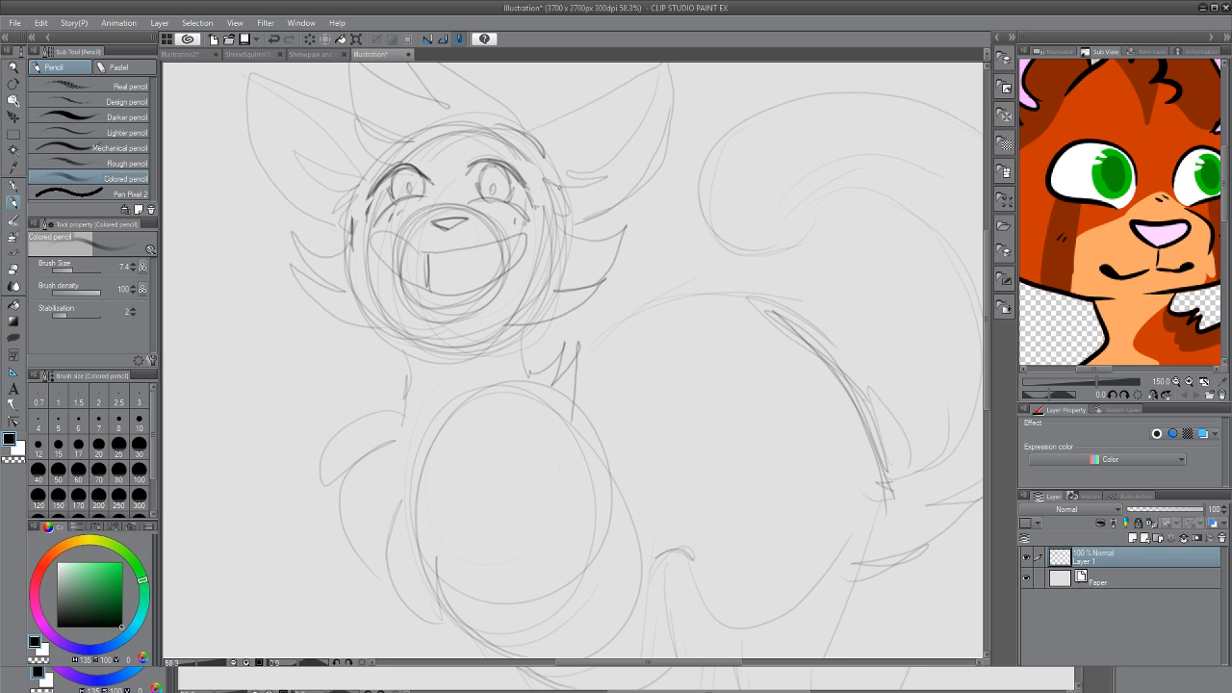
Add a new raster layer above the sketch and lower the sketch layer's opacity to 34%
{"action": "left_click", "coordinate": [501, 226], "text": "ctrl+alt"}
{"action": "left_click", "coordinate": [500, 226], "text": "ctrl+alt"}
{"action": "left_click", "coordinate": [501, 226], "text": "ctrl+alt"}
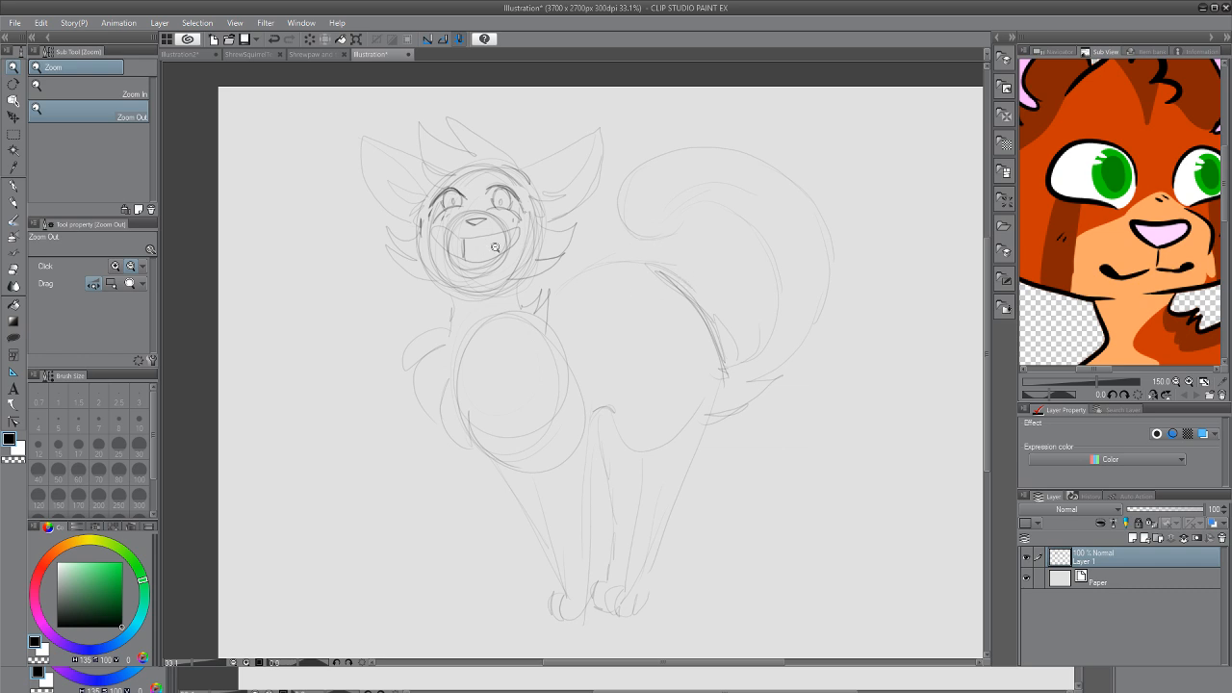
{"action": "scroll", "coordinate": [493, 247], "scroll_direction": "up", "scroll_amount": 2}
{"action": "scroll", "coordinate": [513, 244], "scroll_direction": "down", "scroll_amount": 2}
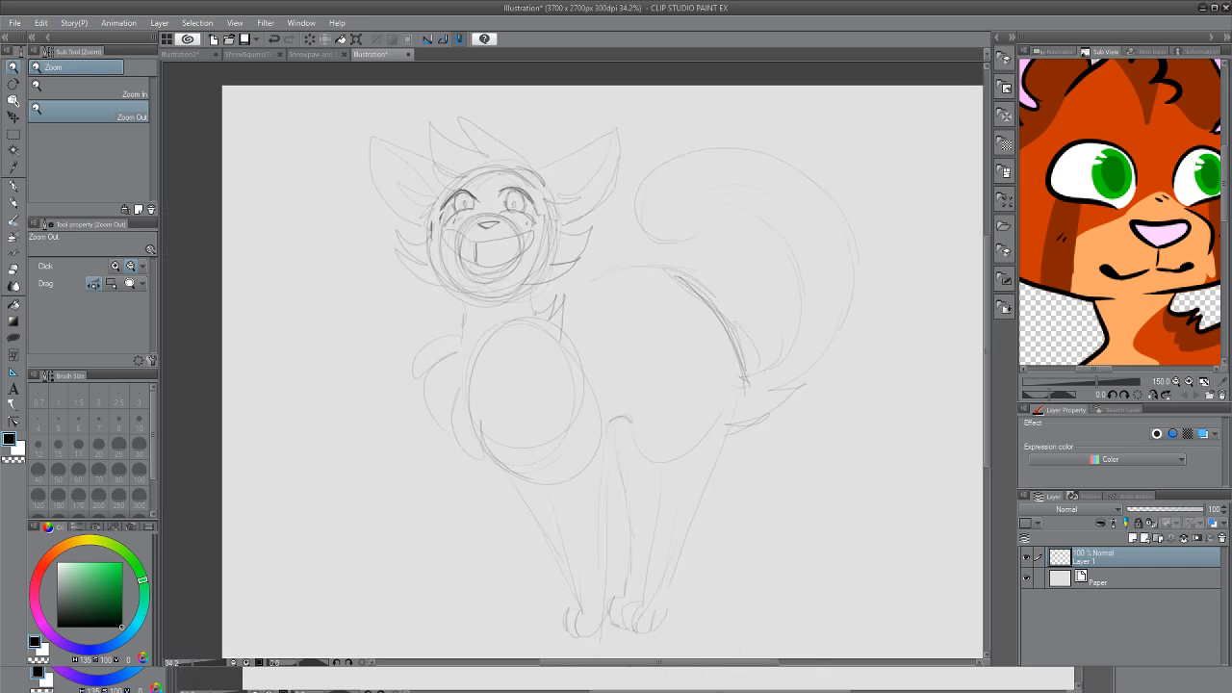
{"action": "key", "text": "ctrl+shift+n"}
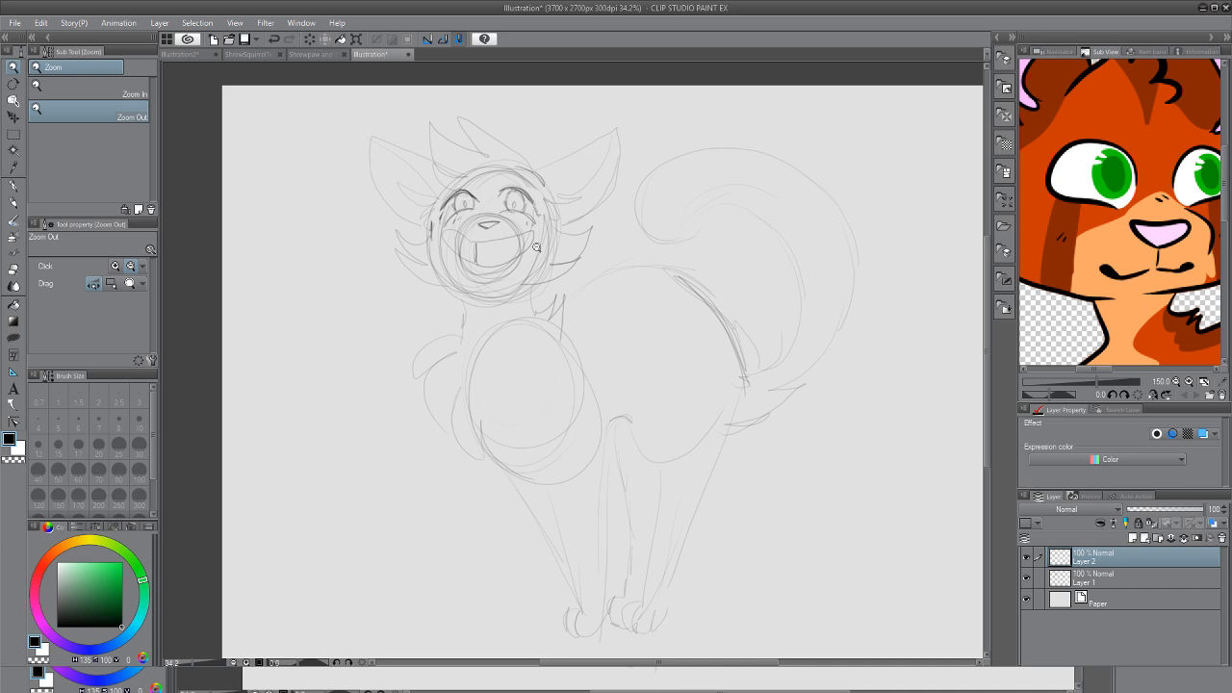
{"action": "scroll", "coordinate": [521, 259], "scroll_direction": "up", "scroll_amount": 2}
{"action": "left_click", "coordinate": [1097, 577]}
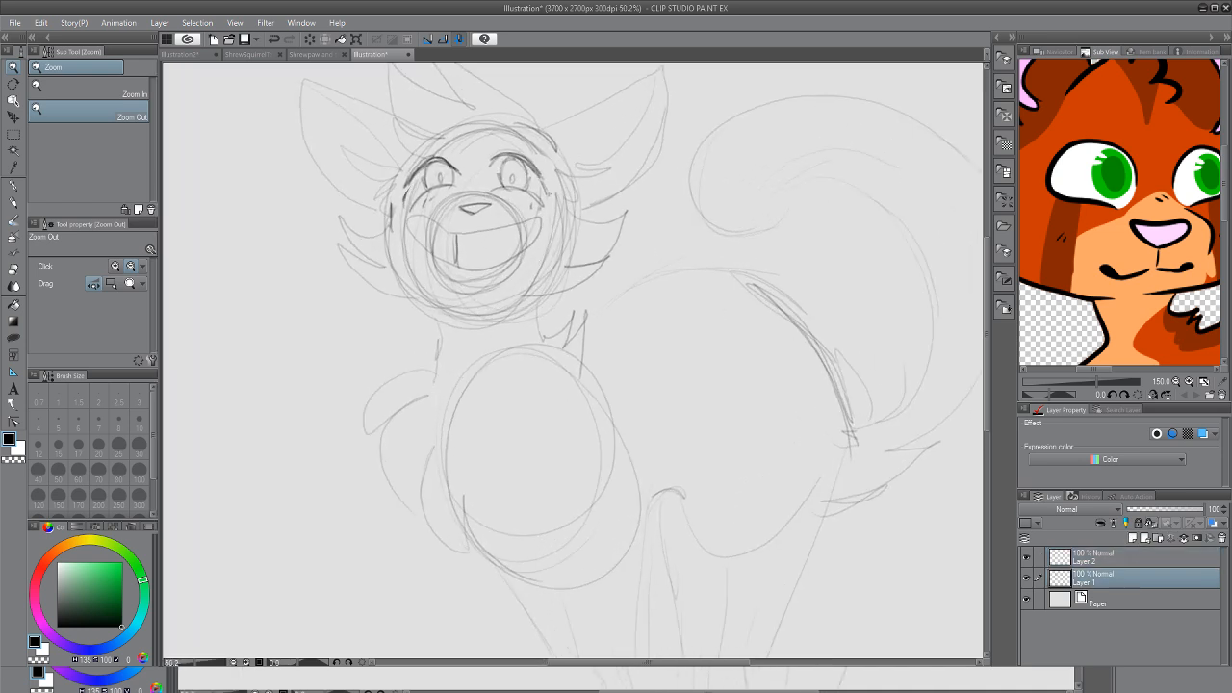
{"action": "left_click_drag", "start_coordinate": [1203, 509], "coordinate": [1152, 509]}
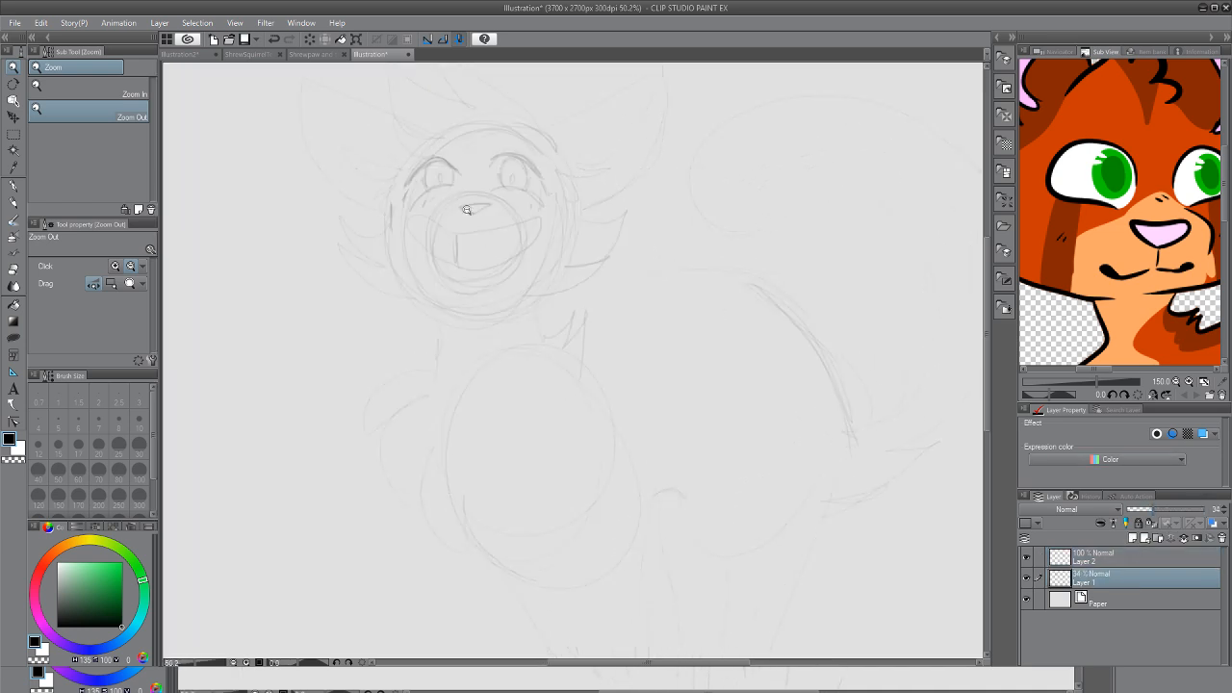
Ink the triangular nose on Layer 2 with the NOHO PEN
{"action": "scroll", "coordinate": [471, 208], "scroll_direction": "up", "scroll_amount": 1}
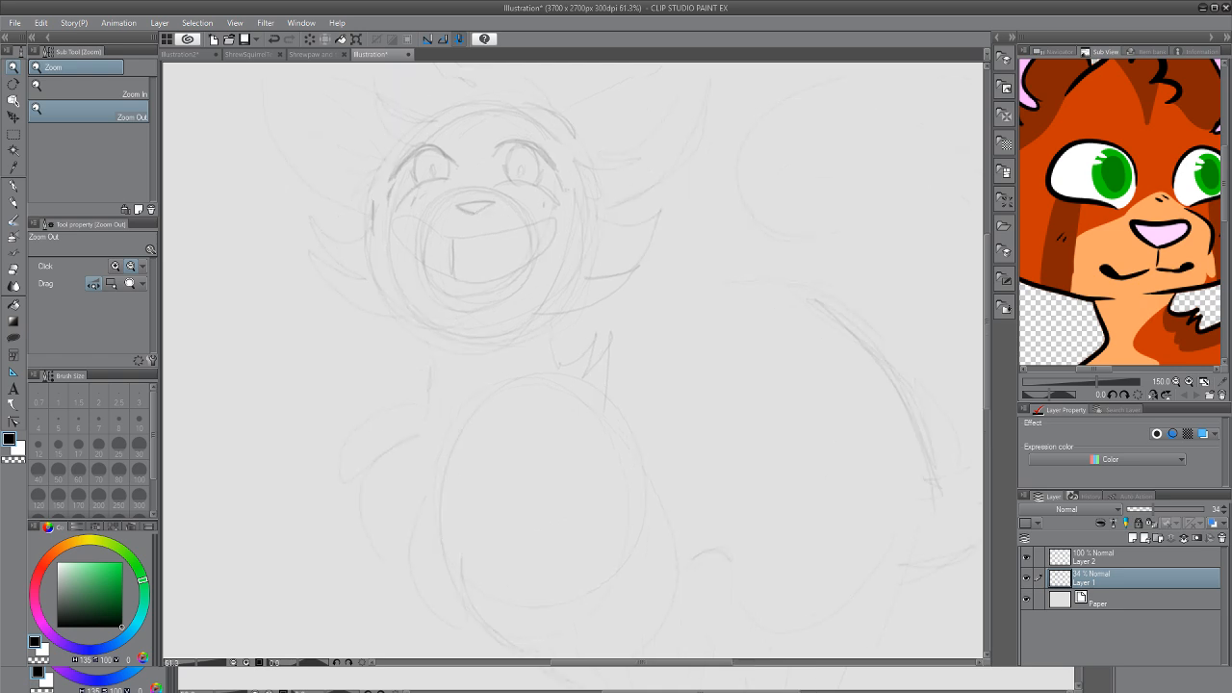
{"action": "key", "text": "p"}
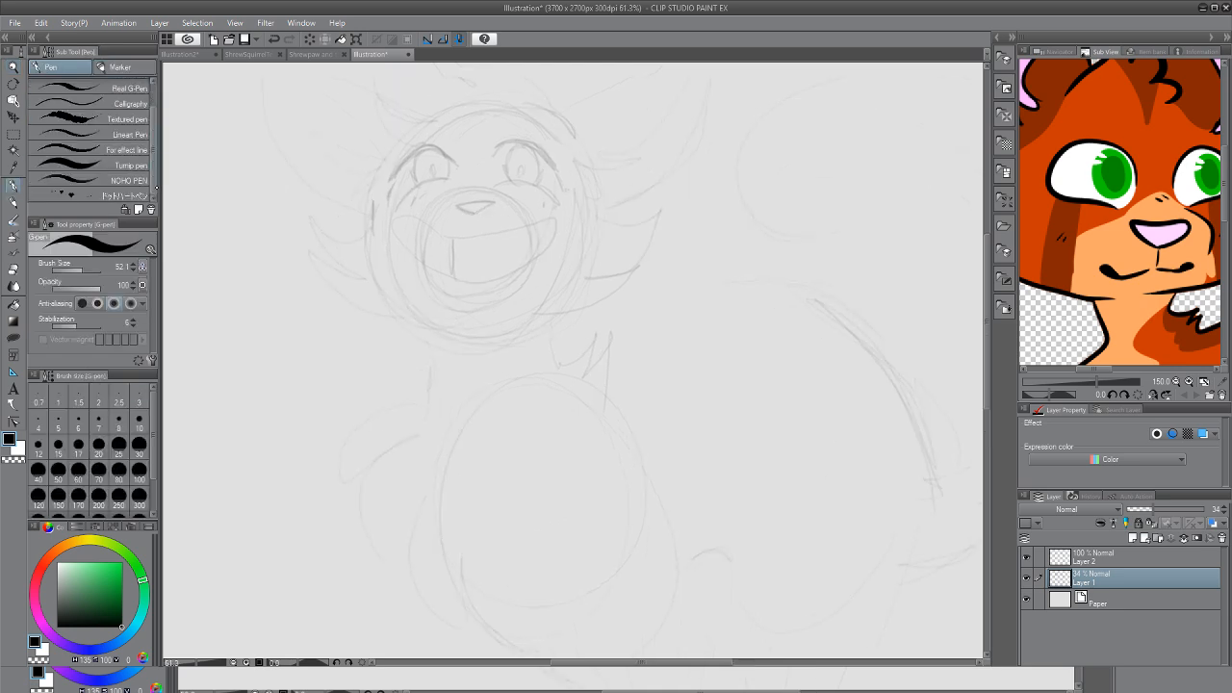
{"action": "left_click", "coordinate": [141, 181]}
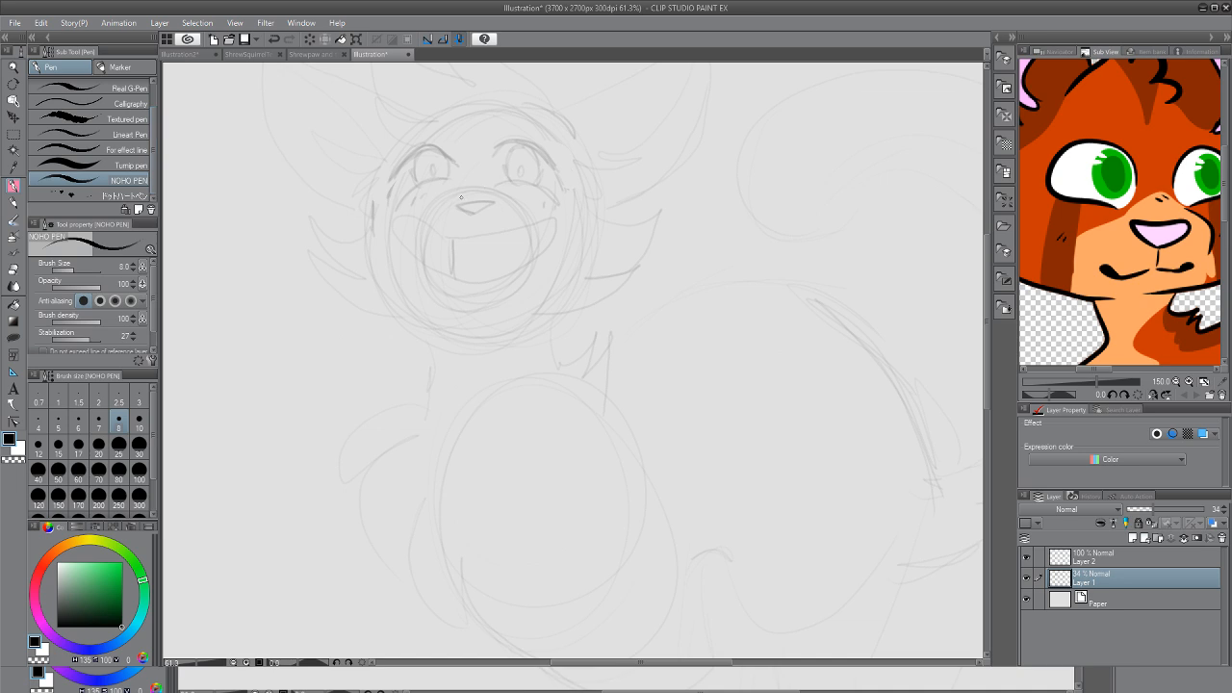
{"action": "left_click_drag", "start_coordinate": [458, 199], "coordinate": [494, 201]}
{"action": "left_click", "coordinate": [1096, 556]}
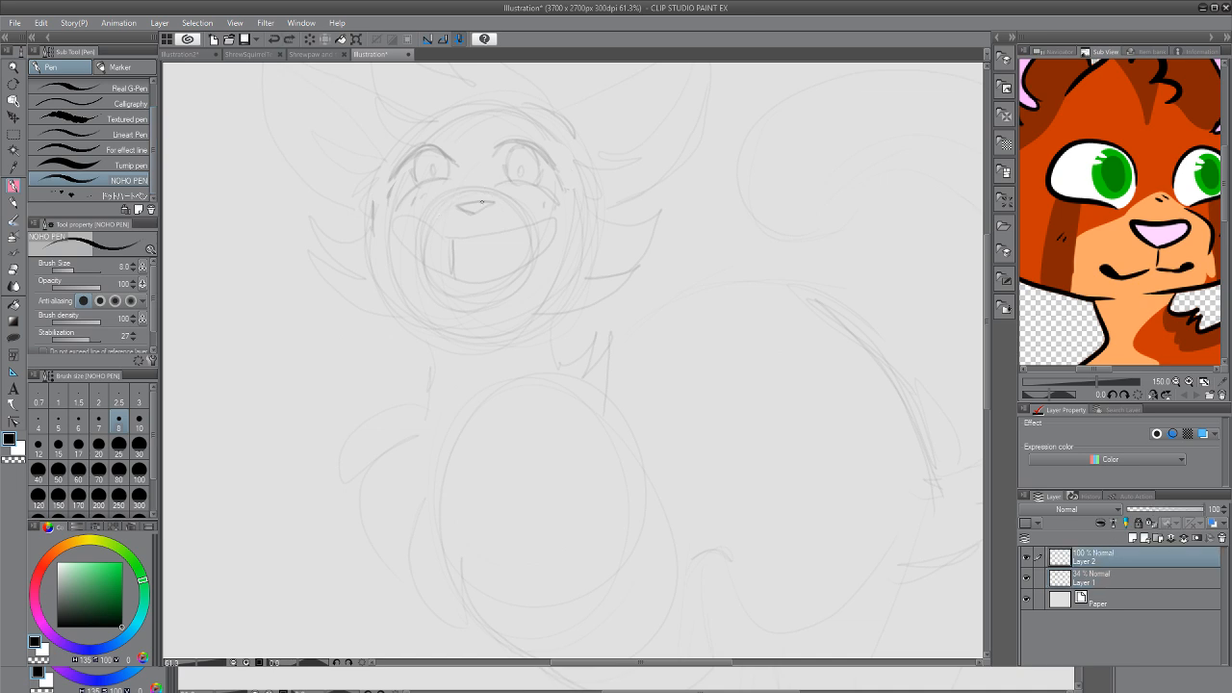
{"action": "mouse_move", "coordinate": [459, 202]}
{"action": "left_mouse_down"}
{"action": "mouse_move", "coordinate": [491, 202]}
{"action": "mouse_move", "coordinate": [458, 202]}
{"action": "left_mouse_up"}
{"action": "mouse_move", "coordinate": [389, 178]}
{"action": "left_mouse_down"}
{"action": "mouse_move", "coordinate": [429, 144]}
{"action": "mouse_move", "coordinate": [453, 159]}
{"action": "mouse_move", "coordinate": [431, 152]}
{"action": "mouse_move", "coordinate": [396, 171]}
{"action": "mouse_move", "coordinate": [448, 177]}
{"action": "left_mouse_up"}
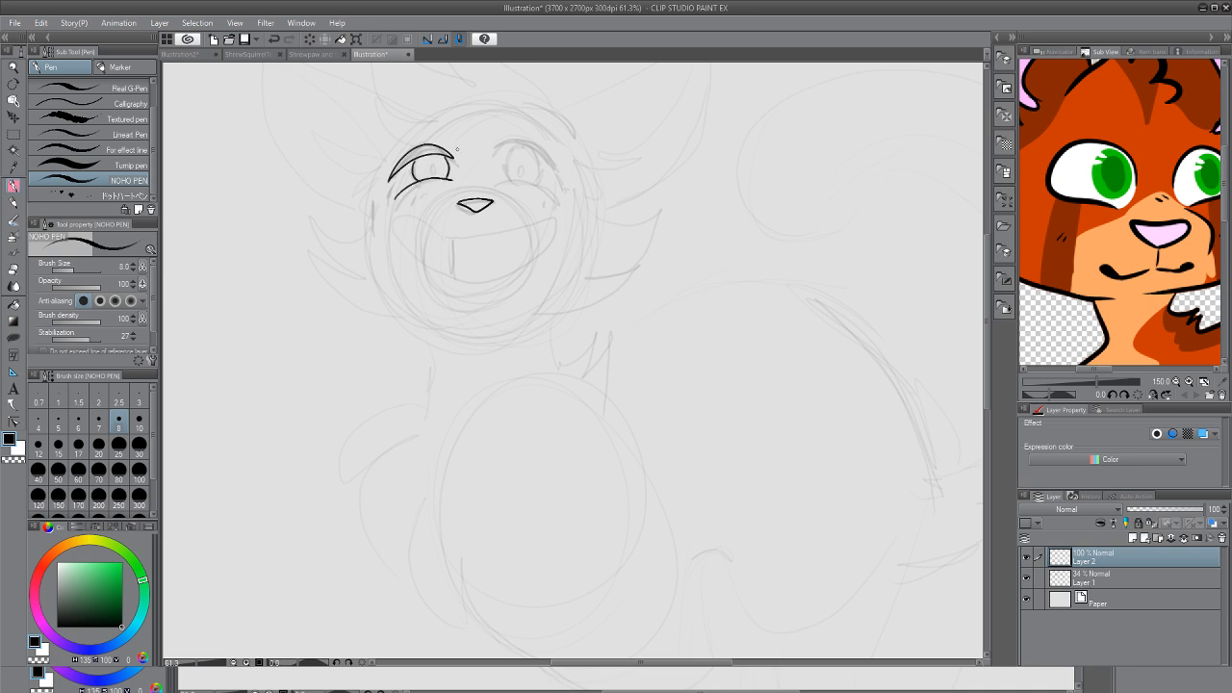
{"action": "left_click", "coordinate": [272, 38]}
{"action": "left_click", "coordinate": [272, 39]}
{"action": "left_click", "coordinate": [272, 38]}
{"action": "left_click", "coordinate": [273, 38]}
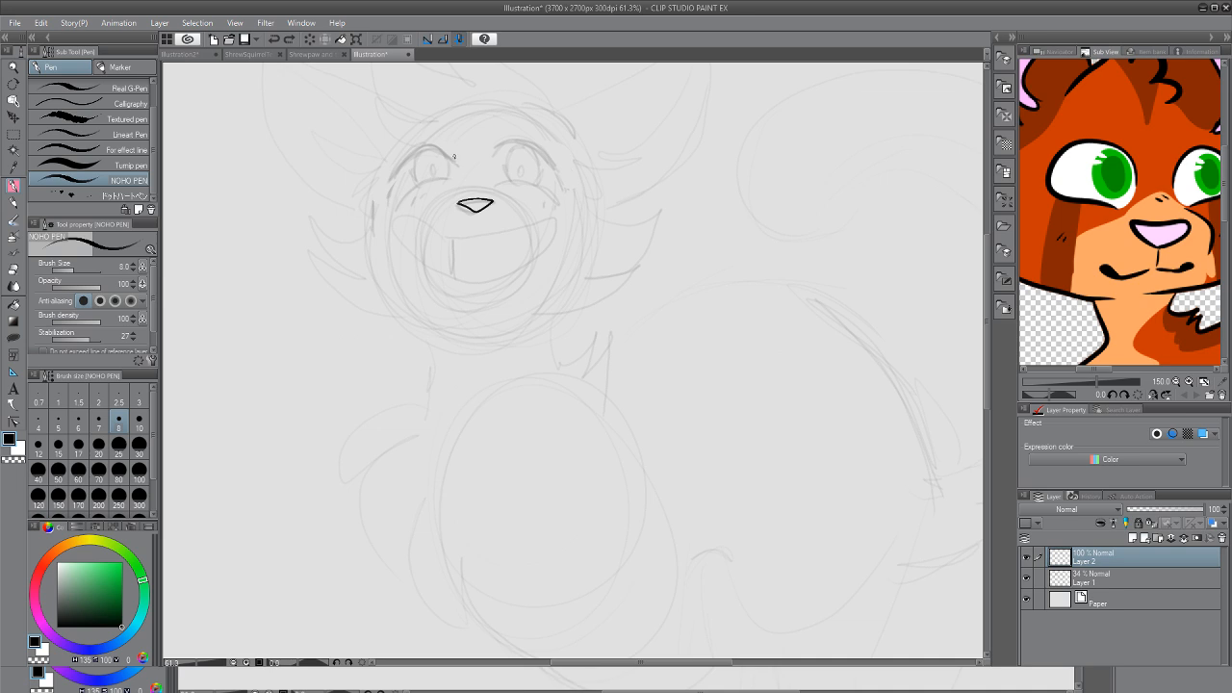
Try to ink open eyes with thick upper lids, thin lower lids, round irises and pupils
{"action": "mouse_move", "coordinate": [455, 156]}
{"action": "left_mouse_down"}
{"action": "mouse_move", "coordinate": [388, 173]}
{"action": "mouse_move", "coordinate": [450, 146]}
{"action": "mouse_move", "coordinate": [388, 173]}
{"action": "left_mouse_up"}
{"action": "mouse_move", "coordinate": [406, 150]}
{"action": "left_mouse_down"}
{"action": "mouse_move", "coordinate": [441, 143]}
{"action": "mouse_move", "coordinate": [408, 150]}
{"action": "left_mouse_up"}
{"action": "mouse_move", "coordinate": [496, 147]}
{"action": "left_mouse_down"}
{"action": "mouse_move", "coordinate": [537, 140]}
{"action": "mouse_move", "coordinate": [557, 151]}
{"action": "left_mouse_up"}
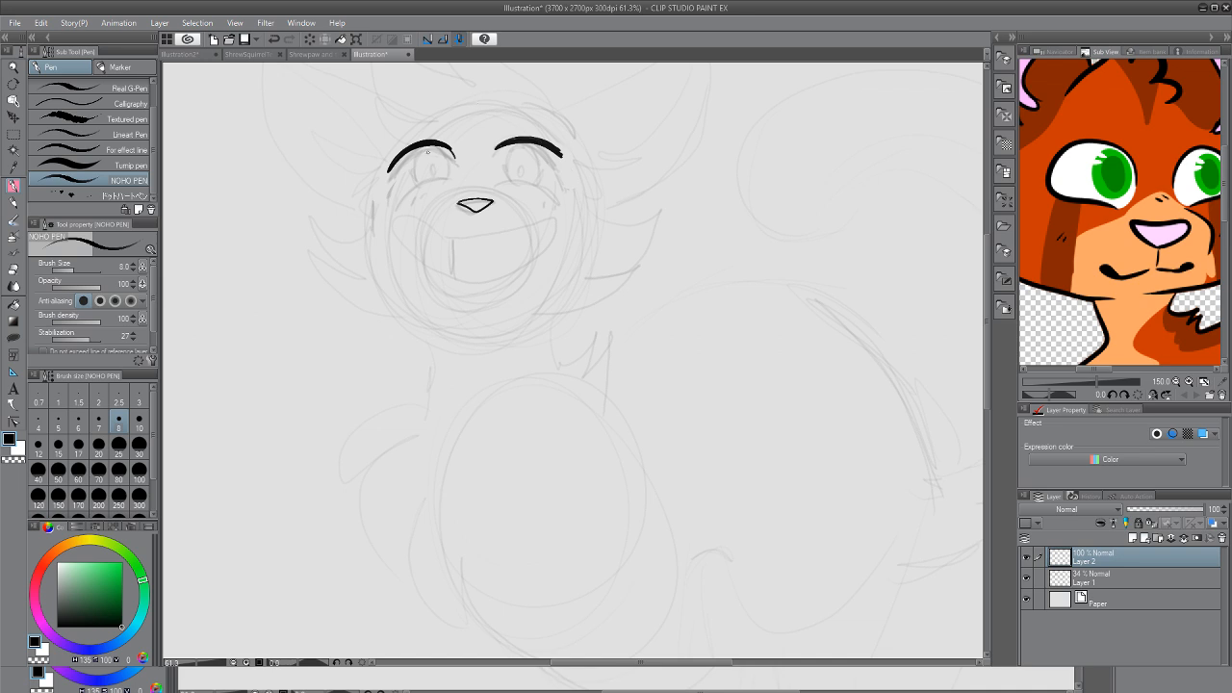
{"action": "mouse_move", "coordinate": [429, 148]}
{"action": "left_mouse_down"}
{"action": "mouse_move", "coordinate": [435, 180]}
{"action": "mouse_move", "coordinate": [428, 149]}
{"action": "left_mouse_up"}
{"action": "mouse_move", "coordinate": [392, 196]}
{"action": "left_mouse_down"}
{"action": "mouse_move", "coordinate": [455, 182]}
{"action": "mouse_move", "coordinate": [564, 188]}
{"action": "left_mouse_up"}
{"action": "mouse_move", "coordinate": [506, 154]}
{"action": "left_mouse_down"}
{"action": "mouse_move", "coordinate": [536, 171]}
{"action": "mouse_move", "coordinate": [513, 145]}
{"action": "left_mouse_up"}
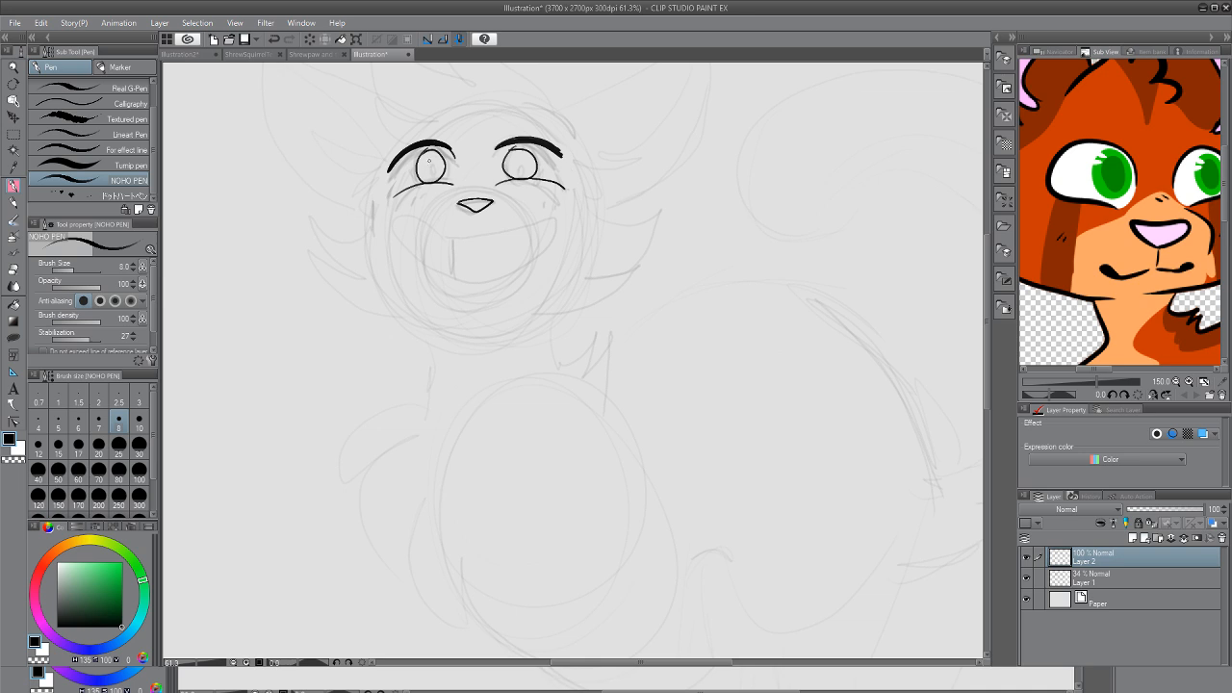
{"action": "mouse_move", "coordinate": [429, 161]}
{"action": "left_mouse_down"}
{"action": "mouse_move", "coordinate": [426, 170]}
{"action": "mouse_move", "coordinate": [434, 162]}
{"action": "left_mouse_up"}
{"action": "mouse_move", "coordinate": [514, 162]}
{"action": "left_mouse_down"}
{"action": "mouse_move", "coordinate": [516, 174]}
{"action": "mouse_move", "coordinate": [522, 157]}
{"action": "left_mouse_up"}
Undo the last eye and brow strokes and replace the inked layer with a new empty one
{"action": "left_click_drag", "start_coordinate": [458, 121], "coordinate": [398, 121]}
{"action": "left_click", "coordinate": [274, 39]}
{"action": "left_click", "coordinate": [273, 38]}
{"action": "left_click", "coordinate": [273, 39]}
{"action": "left_click", "coordinate": [274, 39]}
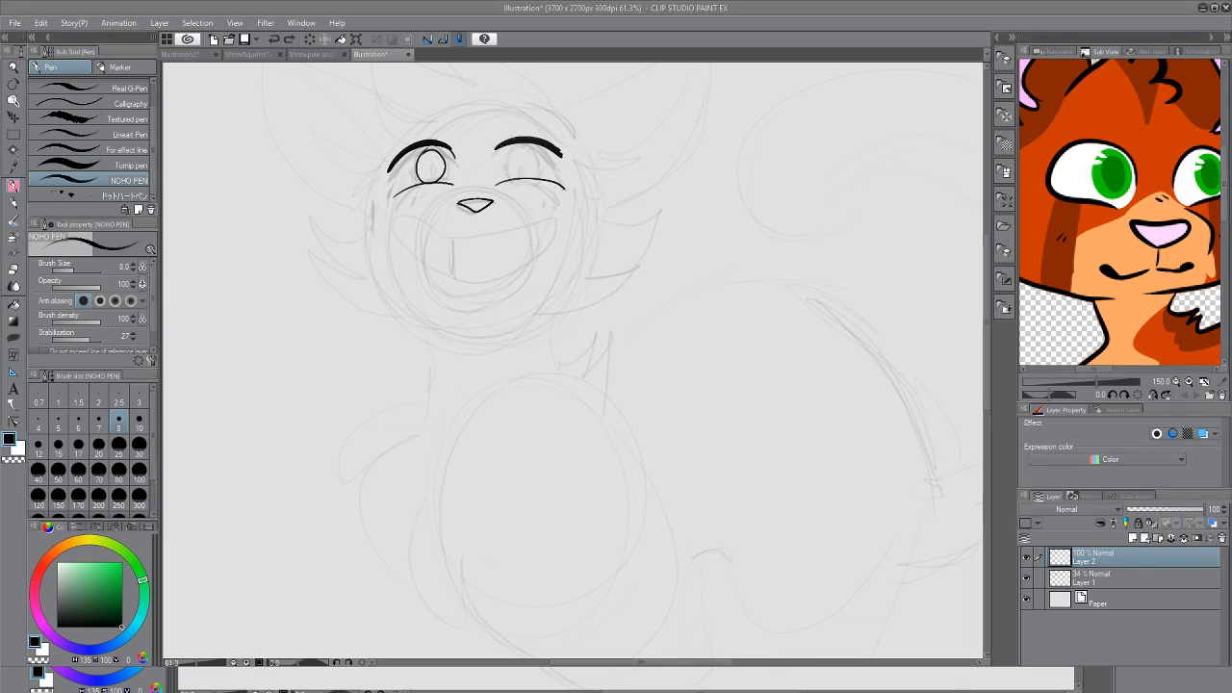
{"action": "key", "text": "Delete"}
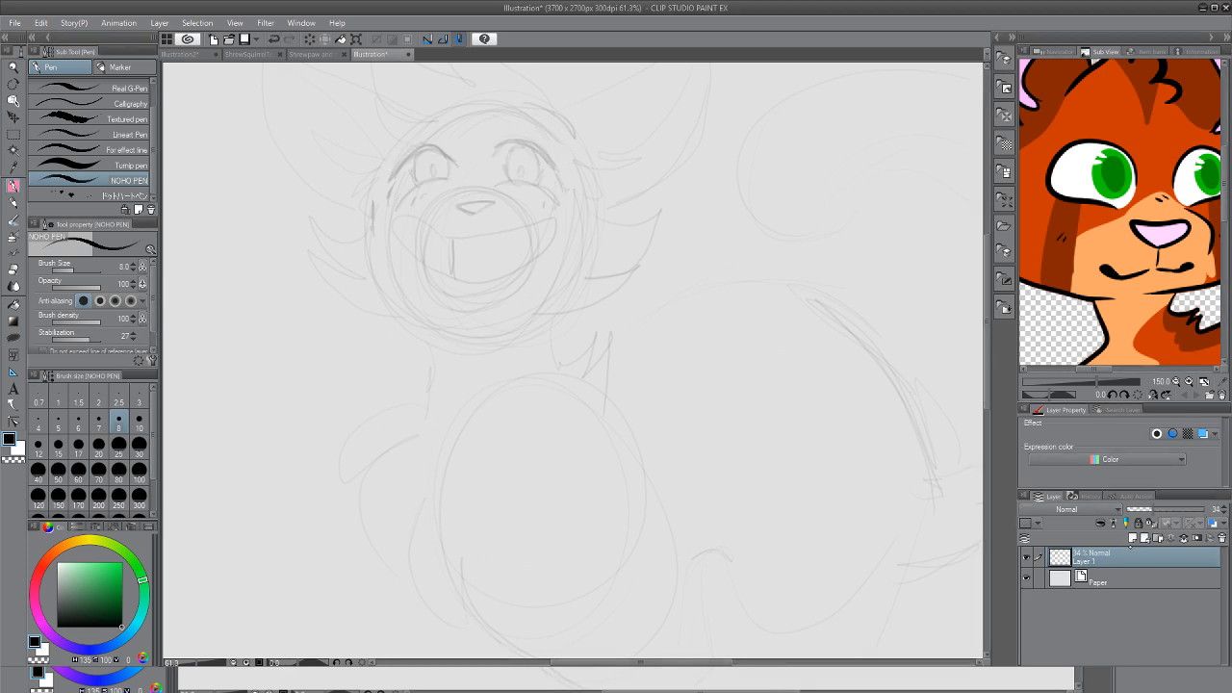
{"action": "left_click", "coordinate": [1131, 538]}
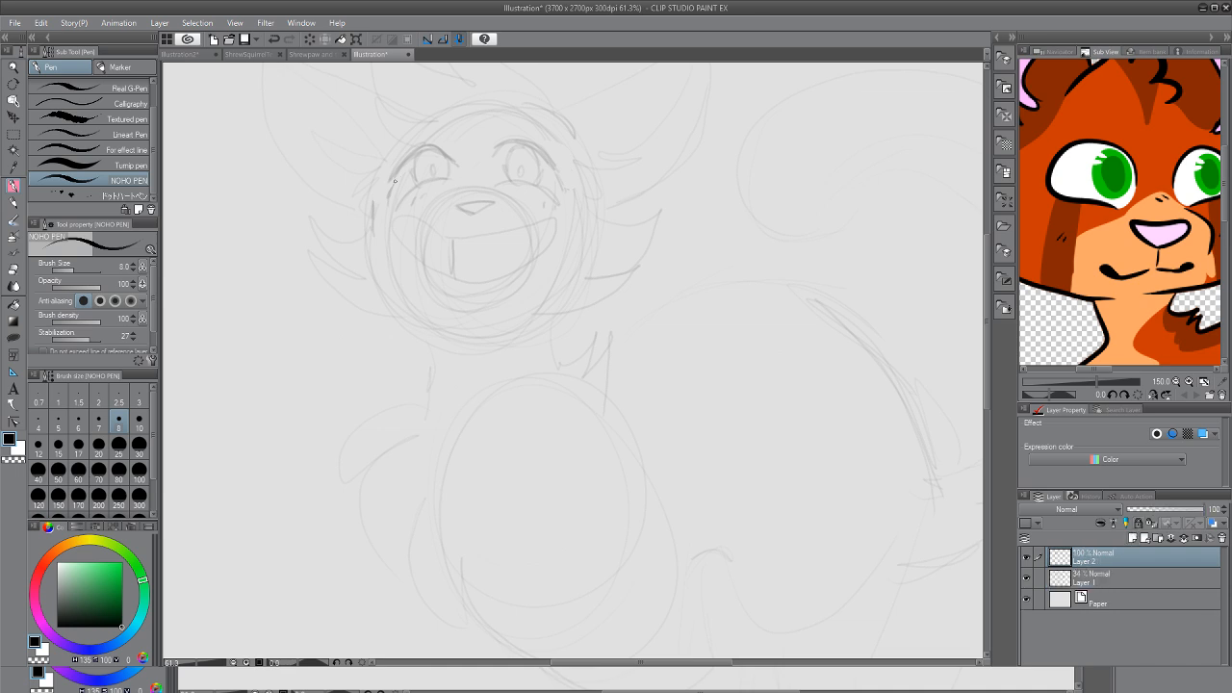
Ink the outlines of two closed crescent eyes, the nose and a wide grin with vertical tooth lines
{"action": "mouse_move", "coordinate": [391, 185]}
{"action": "left_mouse_down"}
{"action": "mouse_move", "coordinate": [459, 182]}
{"action": "mouse_move", "coordinate": [389, 186]}
{"action": "left_mouse_up"}
{"action": "mouse_move", "coordinate": [497, 177]}
{"action": "left_mouse_down"}
{"action": "mouse_move", "coordinate": [545, 167]}
{"action": "mouse_move", "coordinate": [572, 192]}
{"action": "mouse_move", "coordinate": [502, 177]}
{"action": "mouse_move", "coordinate": [484, 199]}
{"action": "mouse_move", "coordinate": [496, 201]}
{"action": "mouse_move", "coordinate": [473, 210]}
{"action": "mouse_move", "coordinate": [393, 219]}
{"action": "mouse_move", "coordinate": [412, 255]}
{"action": "mouse_move", "coordinate": [461, 278]}
{"action": "mouse_move", "coordinate": [501, 275]}
{"action": "mouse_move", "coordinate": [559, 239]}
{"action": "mouse_move", "coordinate": [550, 217]}
{"action": "mouse_move", "coordinate": [462, 239]}
{"action": "mouse_move", "coordinate": [443, 228]}
{"action": "mouse_move", "coordinate": [436, 265]}
{"action": "mouse_move", "coordinate": [466, 278]}
{"action": "left_mouse_up"}
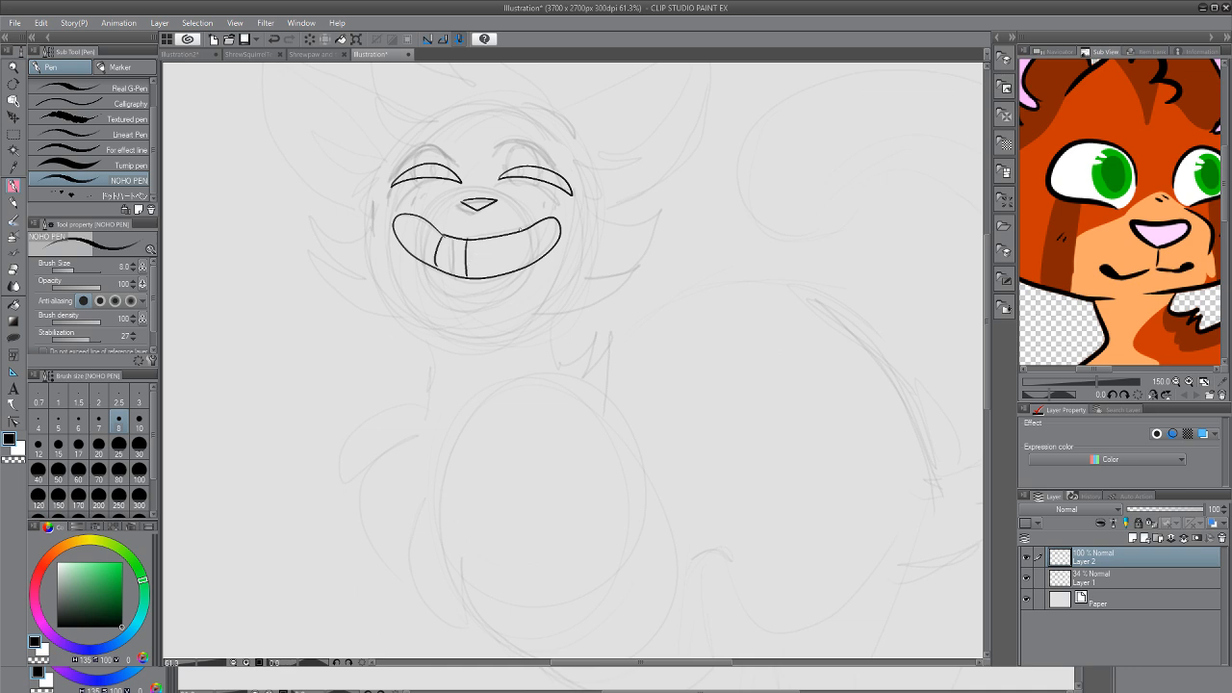
{"action": "left_click_drag", "start_coordinate": [524, 231], "coordinate": [528, 265]}
Fill both crescent eyes with black, referring only to the editing layer
{"action": "left_click", "coordinate": [13, 301]}
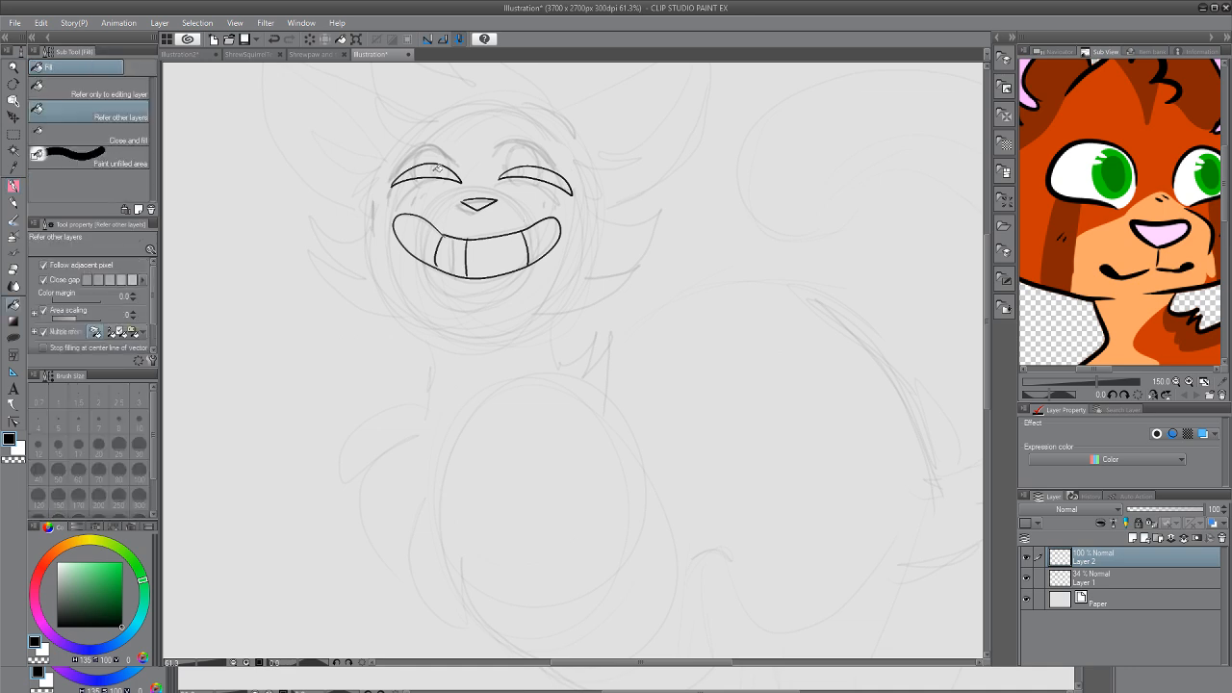
{"action": "left_click", "coordinate": [86, 89]}
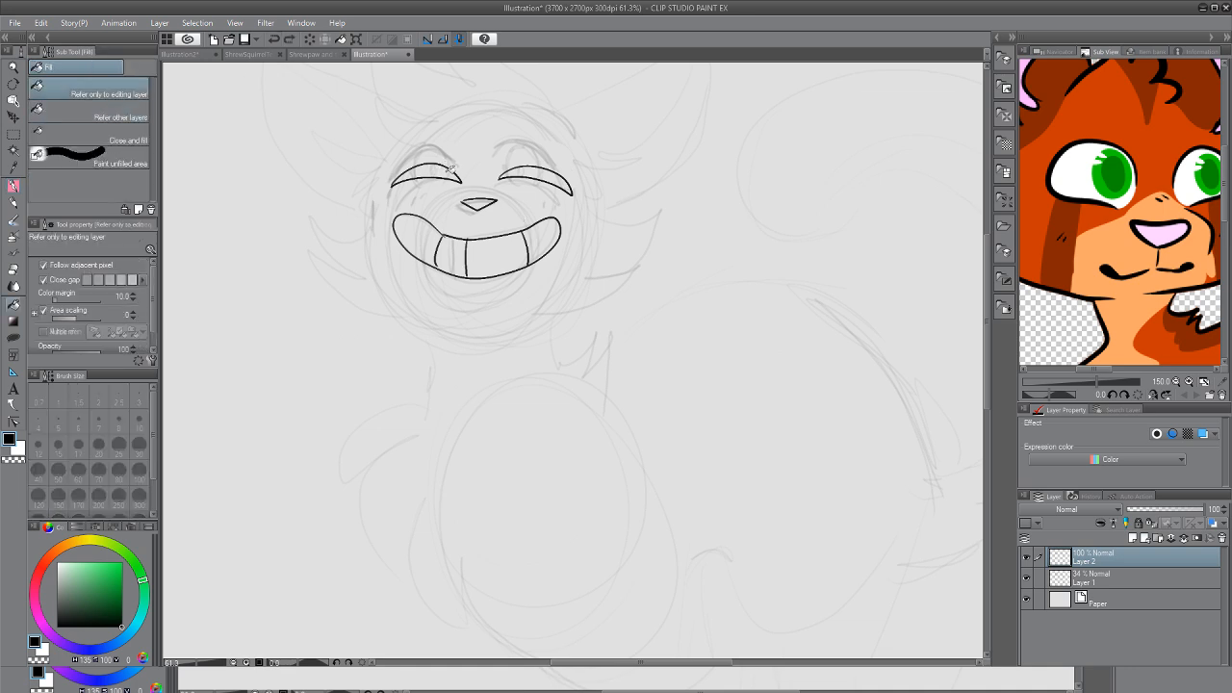
{"action": "left_click", "coordinate": [445, 173]}
{"action": "left_click", "coordinate": [549, 175]}
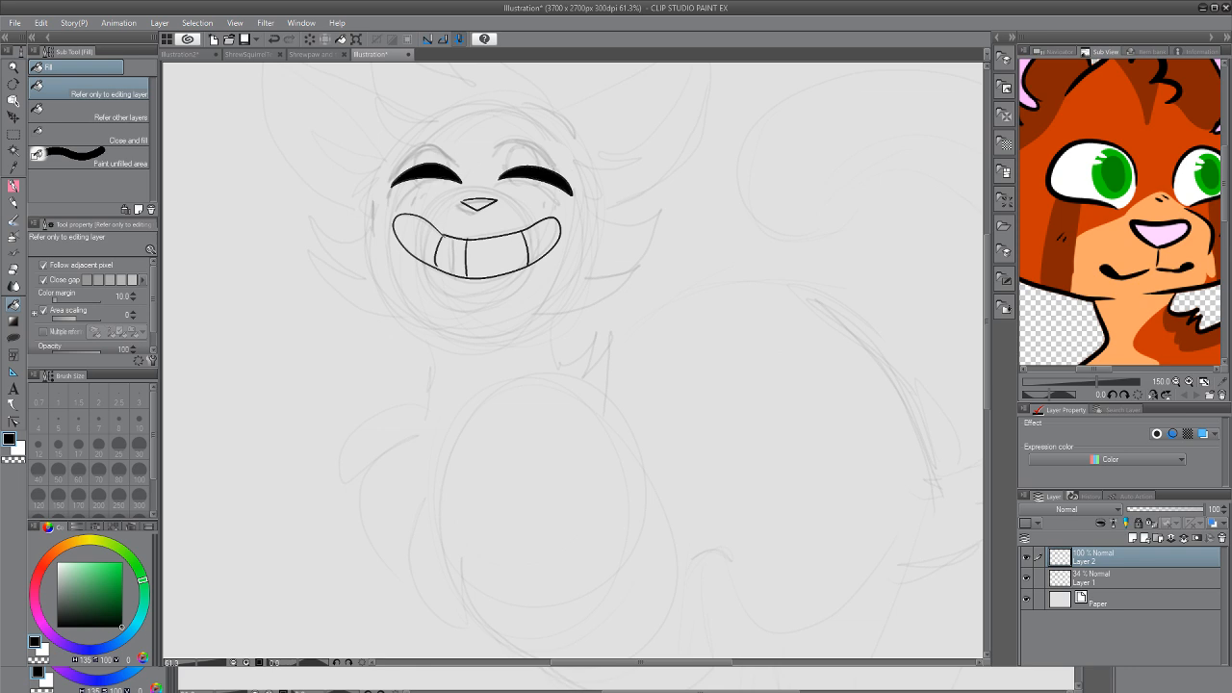
Ink short creases above the inner corners of the eyes and a curved eyebrow above each eye
{"action": "key", "text": "e"}
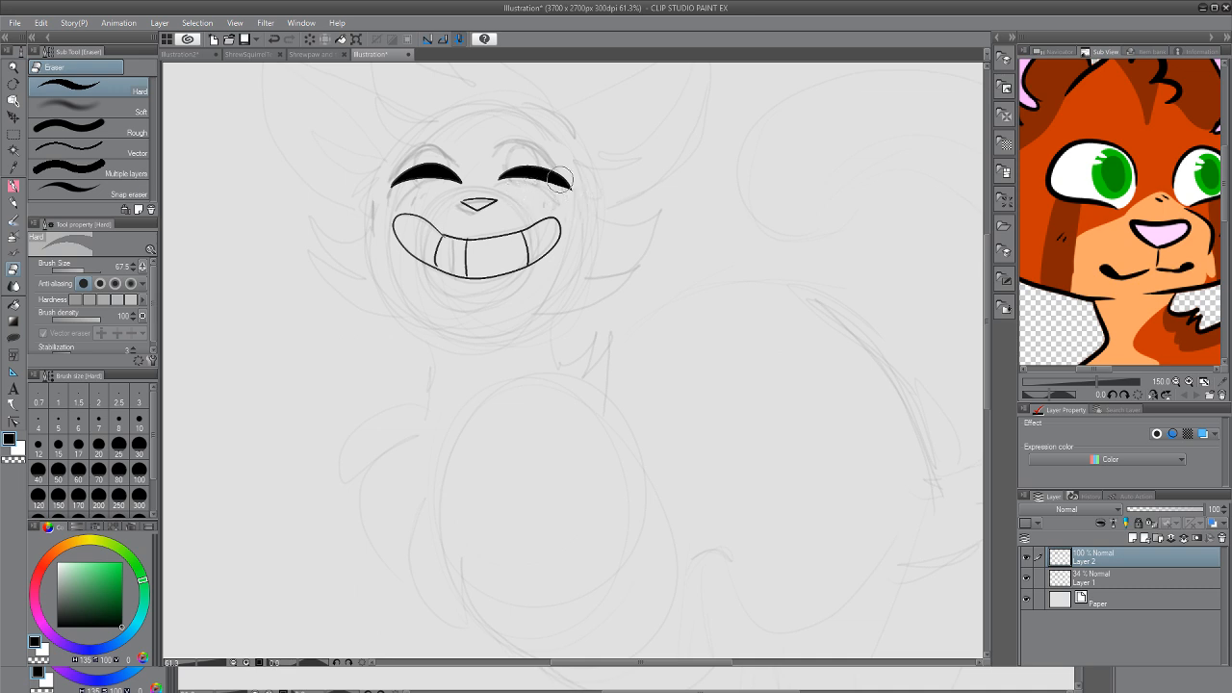
{"action": "key", "text": "p"}
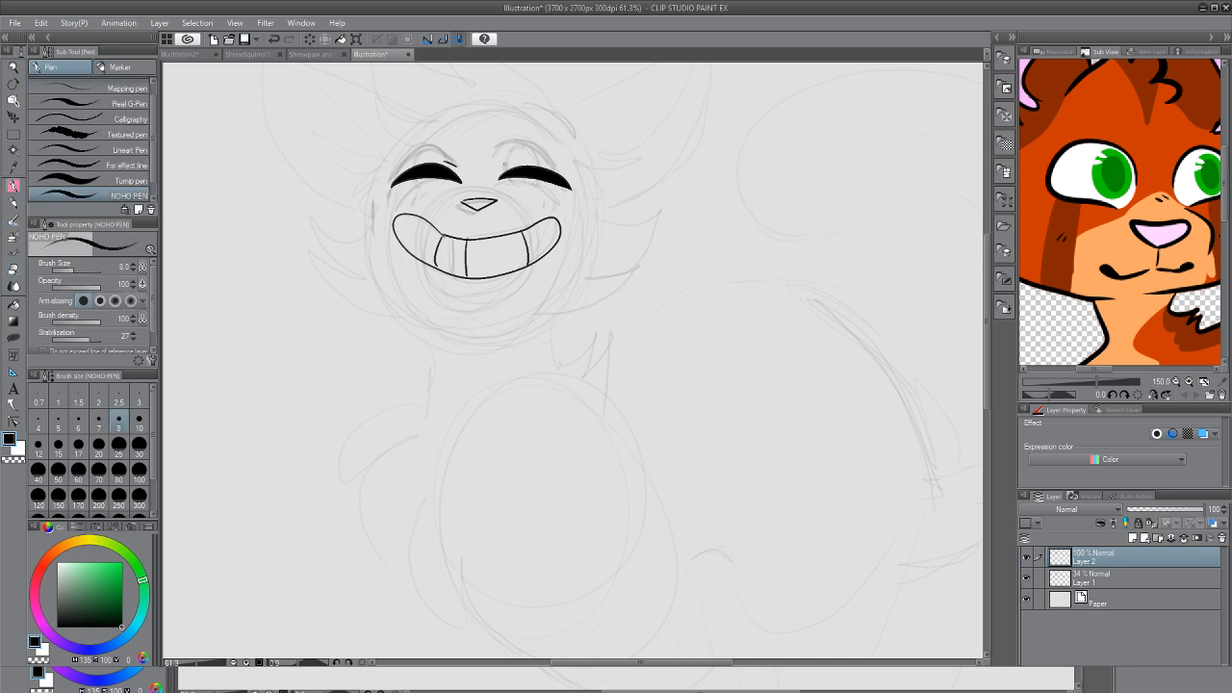
{"action": "left_click_drag", "start_coordinate": [495, 167], "coordinate": [507, 163]}
{"action": "mouse_move", "coordinate": [496, 101]}
{"action": "left_mouse_down"}
{"action": "mouse_move", "coordinate": [534, 99]}
{"action": "mouse_move", "coordinate": [576, 143]}
{"action": "left_mouse_up"}
{"action": "left_click_drag", "start_coordinate": [448, 102], "coordinate": [391, 139]}
Ink the spiky cheek fur on both sides of the face and a short chin line beneath the grin
{"action": "mouse_move", "coordinate": [367, 191]}
{"action": "left_mouse_down"}
{"action": "mouse_move", "coordinate": [338, 220]}
{"action": "mouse_move", "coordinate": [308, 205]}
{"action": "mouse_move", "coordinate": [360, 245]}
{"action": "mouse_move", "coordinate": [336, 263]}
{"action": "mouse_move", "coordinate": [411, 292]}
{"action": "left_mouse_up"}
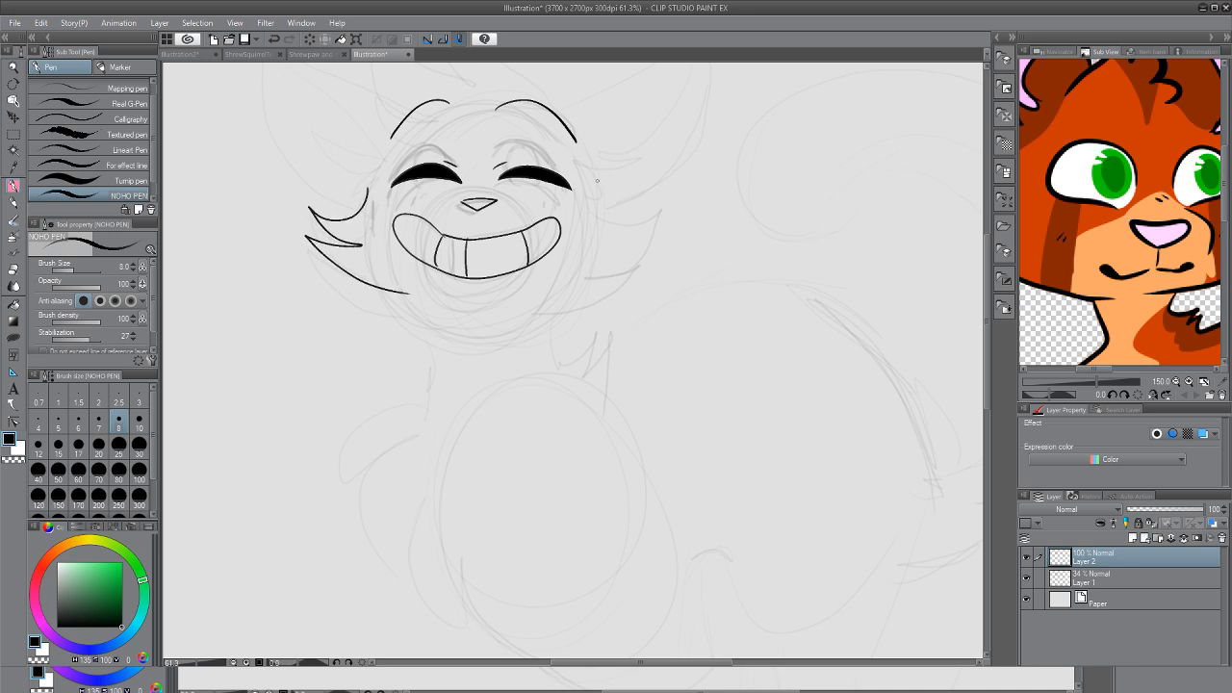
{"action": "mouse_move", "coordinate": [582, 179]}
{"action": "left_mouse_down"}
{"action": "mouse_move", "coordinate": [602, 206]}
{"action": "mouse_move", "coordinate": [661, 203]}
{"action": "left_mouse_up"}
{"action": "mouse_move", "coordinate": [661, 205]}
{"action": "left_mouse_down"}
{"action": "mouse_move", "coordinate": [633, 252]}
{"action": "mouse_move", "coordinate": [582, 265]}
{"action": "left_mouse_up"}
{"action": "mouse_move", "coordinate": [582, 261]}
{"action": "left_mouse_down"}
{"action": "mouse_move", "coordinate": [642, 260]}
{"action": "mouse_move", "coordinate": [608, 288]}
{"action": "mouse_move", "coordinate": [522, 302]}
{"action": "left_mouse_up"}
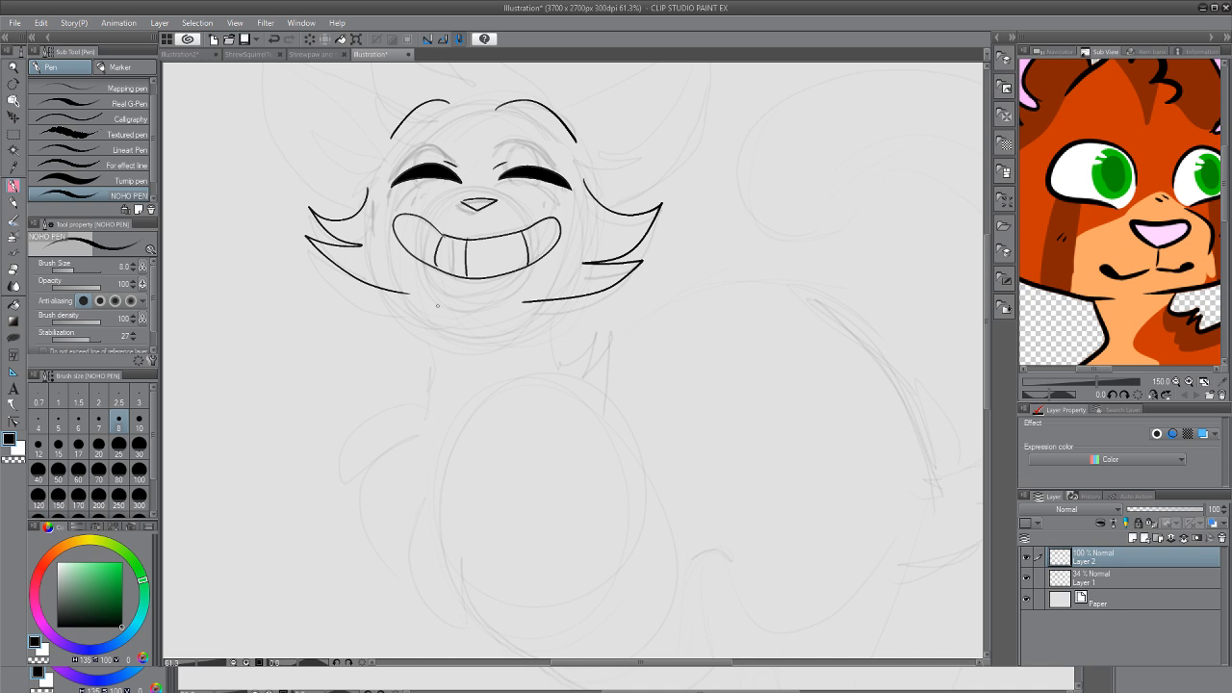
{"action": "mouse_move", "coordinate": [436, 306]}
{"action": "left_mouse_down"}
{"action": "mouse_move", "coordinate": [485, 320]}
{"action": "mouse_move", "coordinate": [493, 308]}
{"action": "left_mouse_up"}
{"action": "key", "text": "ctrl+z"}
Ink the spiky hair tuft on top of the head and down the side toward the cheek fur
{"action": "scroll", "coordinate": [992, 399], "scroll_direction": "up", "scroll_amount": 3}
{"action": "mouse_move", "coordinate": [549, 205]}
{"action": "left_mouse_down"}
{"action": "mouse_move", "coordinate": [488, 142]}
{"action": "mouse_move", "coordinate": [421, 122]}
{"action": "mouse_move", "coordinate": [457, 173]}
{"action": "mouse_move", "coordinate": [329, 146]}
{"action": "mouse_move", "coordinate": [408, 200]}
{"action": "left_mouse_up"}
{"action": "mouse_move", "coordinate": [328, 190]}
{"action": "left_mouse_down"}
{"action": "mouse_move", "coordinate": [379, 254]}
{"action": "mouse_move", "coordinate": [344, 281]}
{"action": "mouse_move", "coordinate": [378, 288]}
{"action": "left_mouse_up"}
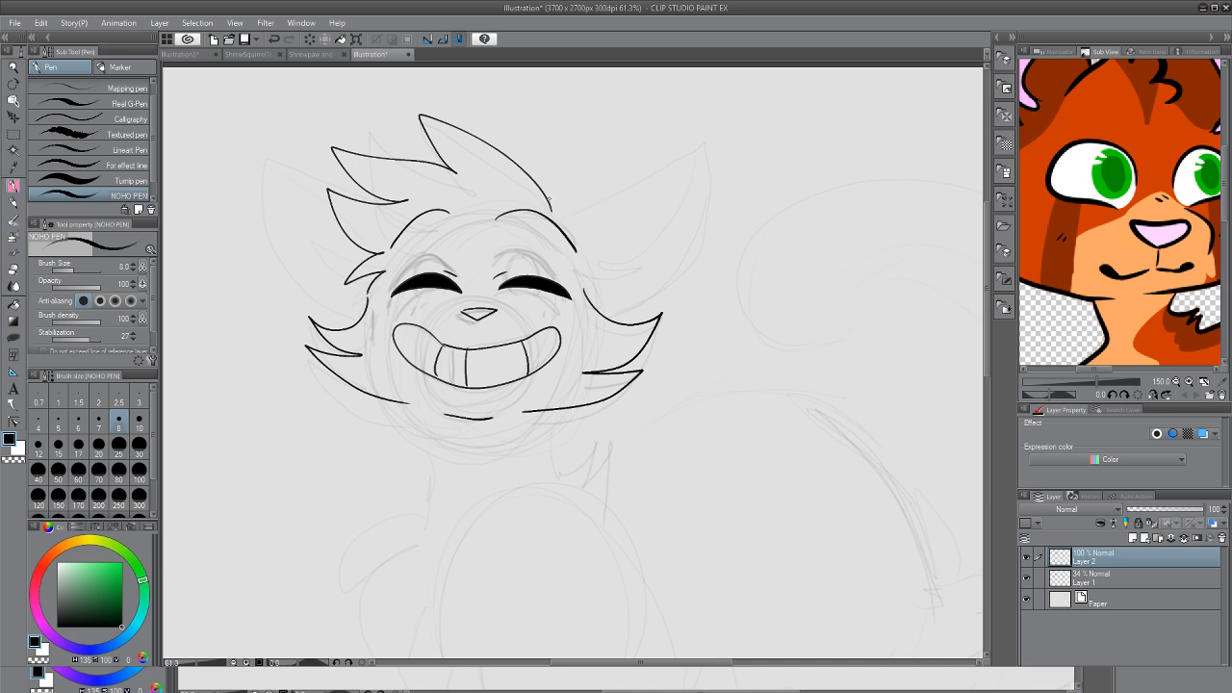
Ink both large pointed ears on the head, adding the inner ear edges and spiky fur tufts at their bases
{"action": "mouse_move", "coordinate": [552, 200]}
{"action": "left_mouse_down"}
{"action": "mouse_move", "coordinate": [701, 145]}
{"action": "mouse_move", "coordinate": [701, 208]}
{"action": "mouse_move", "coordinate": [681, 252]}
{"action": "mouse_move", "coordinate": [586, 308]}
{"action": "left_mouse_up"}
{"action": "key", "text": "ctrl+z"}
{"action": "mouse_move", "coordinate": [555, 200]}
{"action": "left_mouse_down"}
{"action": "mouse_move", "coordinate": [692, 151]}
{"action": "mouse_move", "coordinate": [678, 245]}
{"action": "mouse_move", "coordinate": [589, 304]}
{"action": "left_mouse_up"}
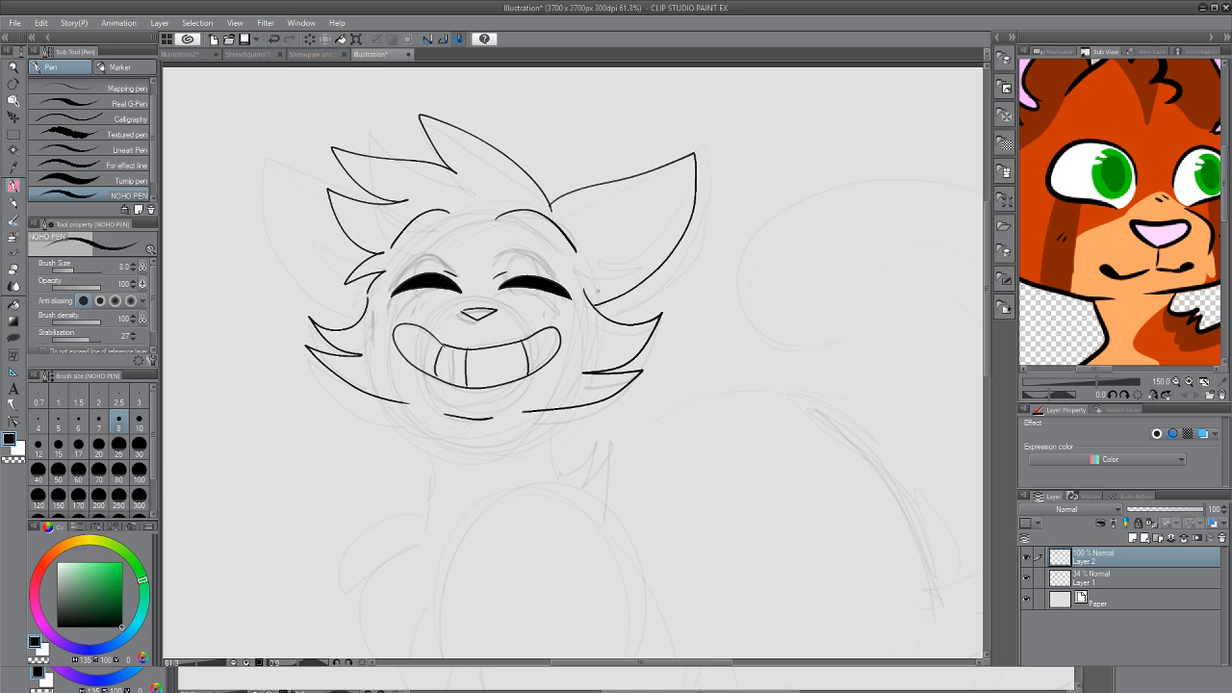
{"action": "mouse_move", "coordinate": [329, 198]}
{"action": "left_mouse_down"}
{"action": "mouse_move", "coordinate": [248, 176]}
{"action": "mouse_move", "coordinate": [325, 310]}
{"action": "mouse_move", "coordinate": [351, 319]}
{"action": "left_mouse_up"}
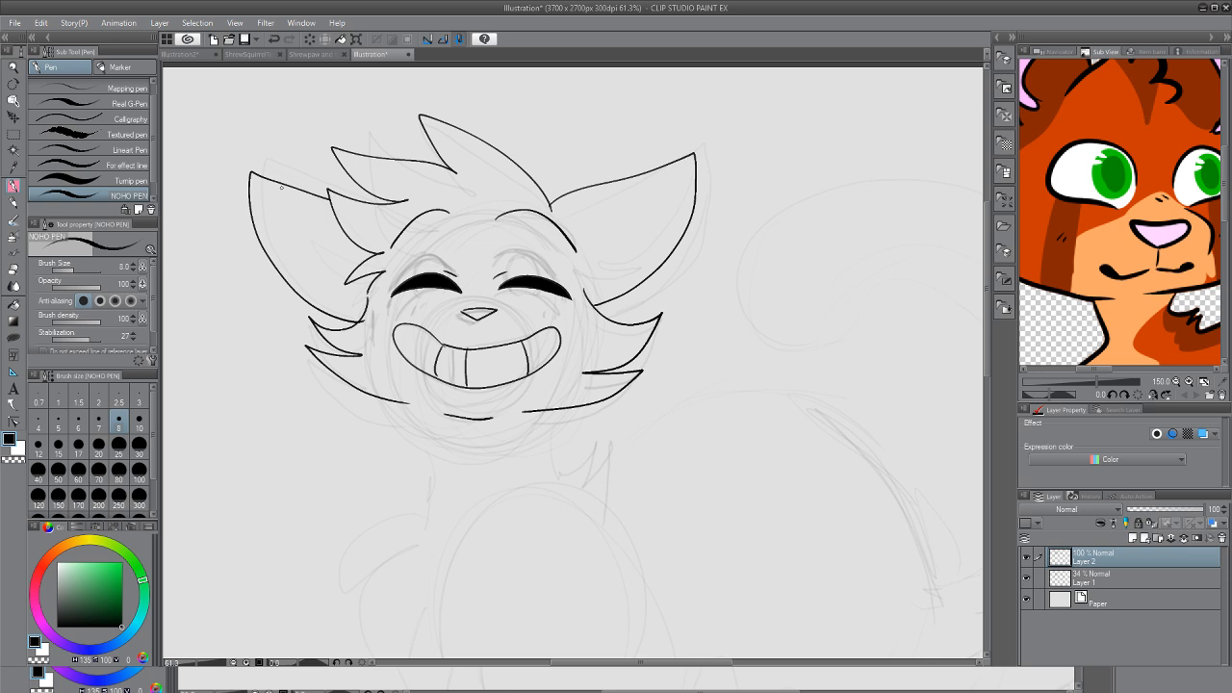
{"action": "mouse_move", "coordinate": [250, 175]}
{"action": "left_mouse_down"}
{"action": "mouse_move", "coordinate": [337, 274]}
{"action": "mouse_move", "coordinate": [295, 289]}
{"action": "mouse_move", "coordinate": [343, 317]}
{"action": "left_mouse_up"}
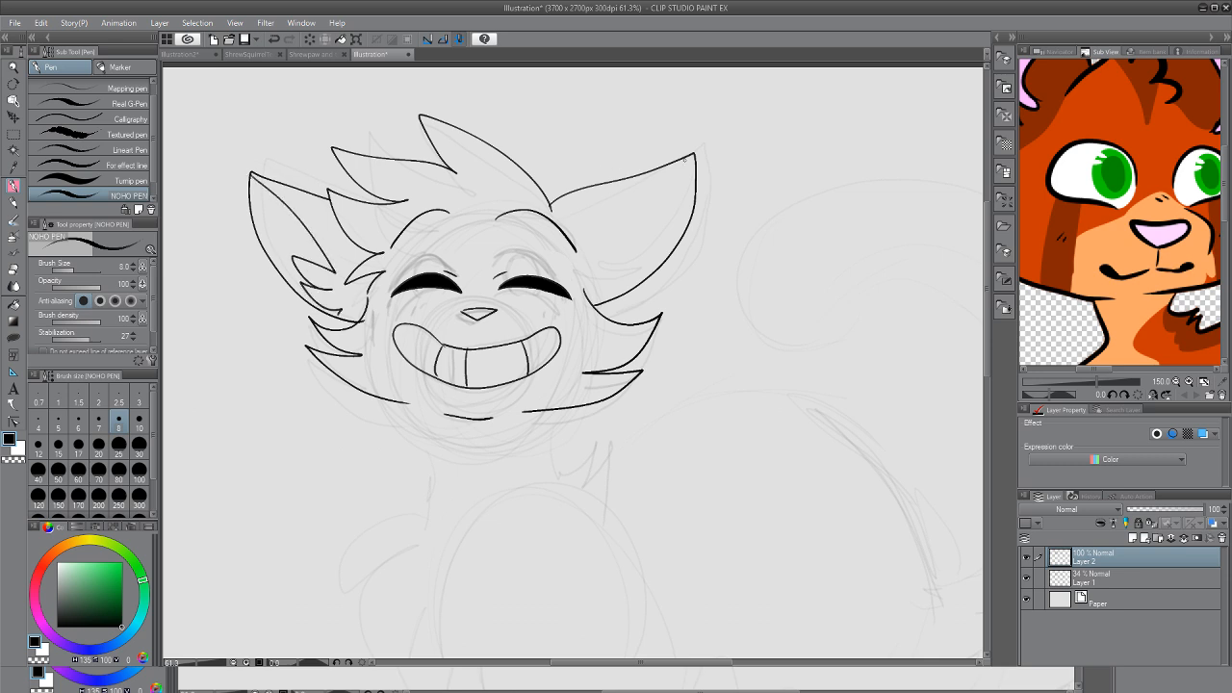
{"action": "mouse_move", "coordinate": [685, 160]}
{"action": "left_mouse_down"}
{"action": "mouse_move", "coordinate": [665, 201]}
{"action": "mouse_move", "coordinate": [603, 260]}
{"action": "mouse_move", "coordinate": [604, 300]}
{"action": "left_mouse_up"}
{"action": "scroll", "coordinate": [596, 304], "scroll_direction": "down", "scroll_amount": 5}
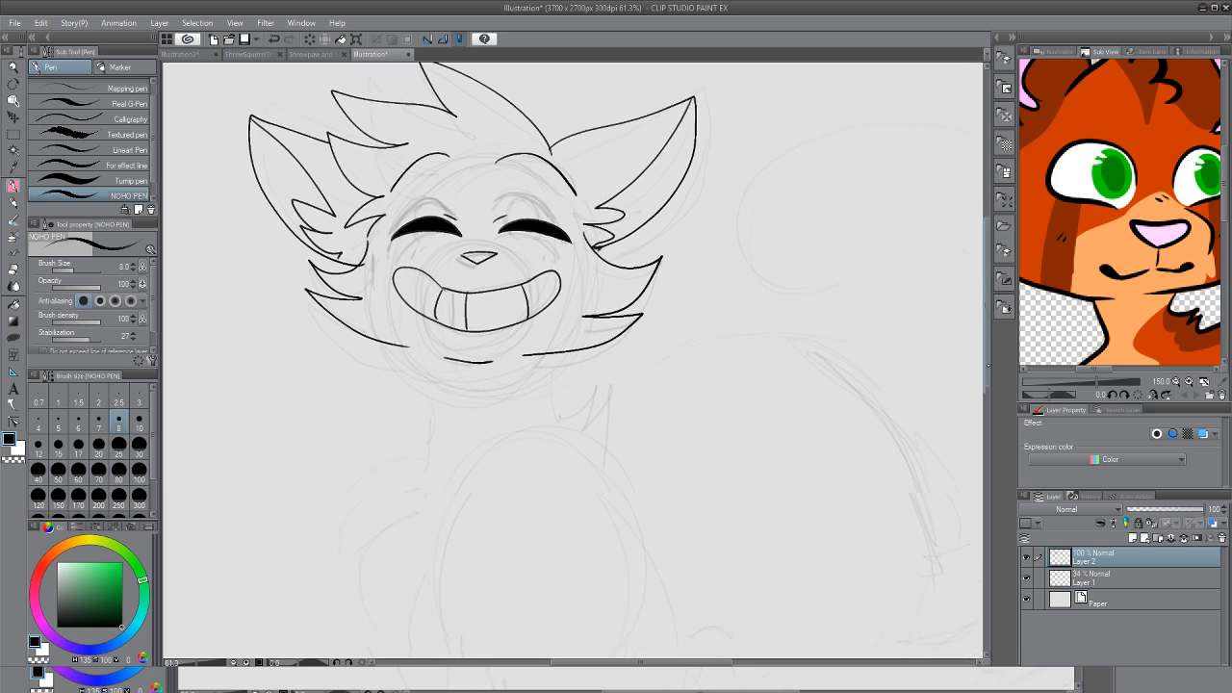
{"action": "mouse_move", "coordinate": [410, 191]}
{"action": "left_mouse_down"}
{"action": "mouse_move", "coordinate": [427, 265]}
{"action": "mouse_move", "coordinate": [337, 302]}
{"action": "mouse_move", "coordinate": [373, 308]}
{"action": "mouse_move", "coordinate": [364, 412]}
{"action": "mouse_move", "coordinate": [407, 334]}
{"action": "mouse_move", "coordinate": [396, 435]}
{"action": "mouse_move", "coordinate": [422, 369]}
{"action": "mouse_move", "coordinate": [434, 450]}
{"action": "mouse_move", "coordinate": [466, 458]}
{"action": "left_mouse_up"}
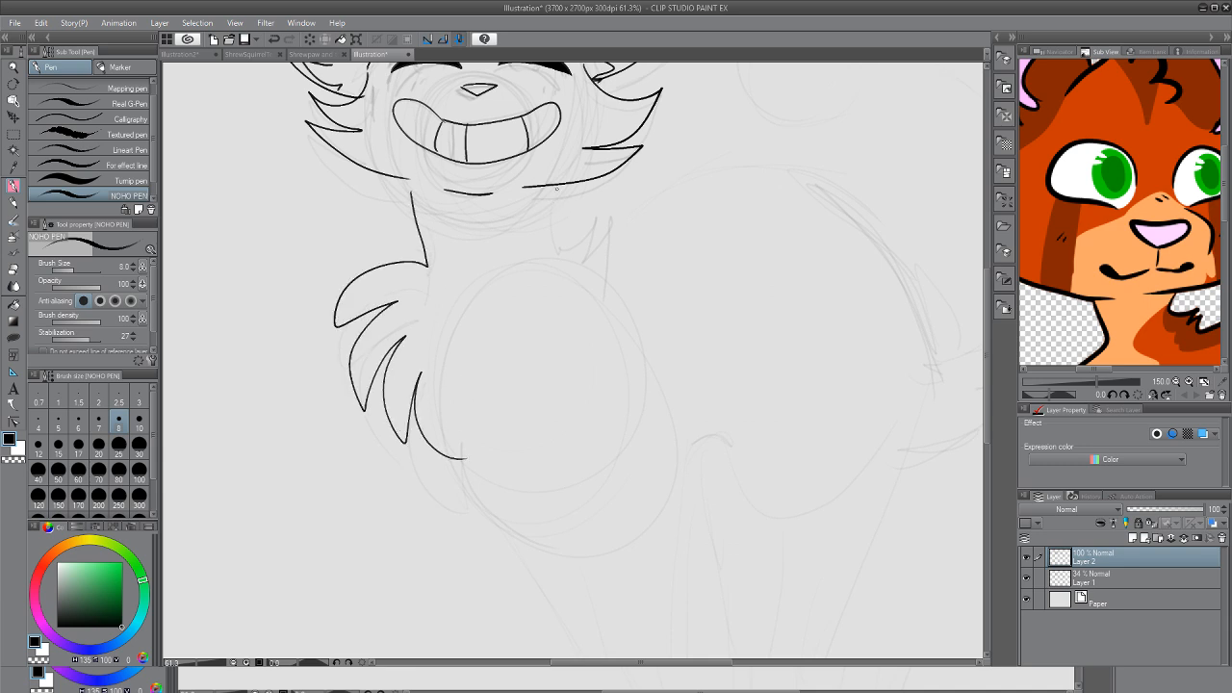
{"action": "left_click", "coordinate": [274, 39]}
Ink the neck line below the left cheek and the spiky chest fur down to the front leg with the NOHO PEN
{"action": "key", "text": "alt+space"}
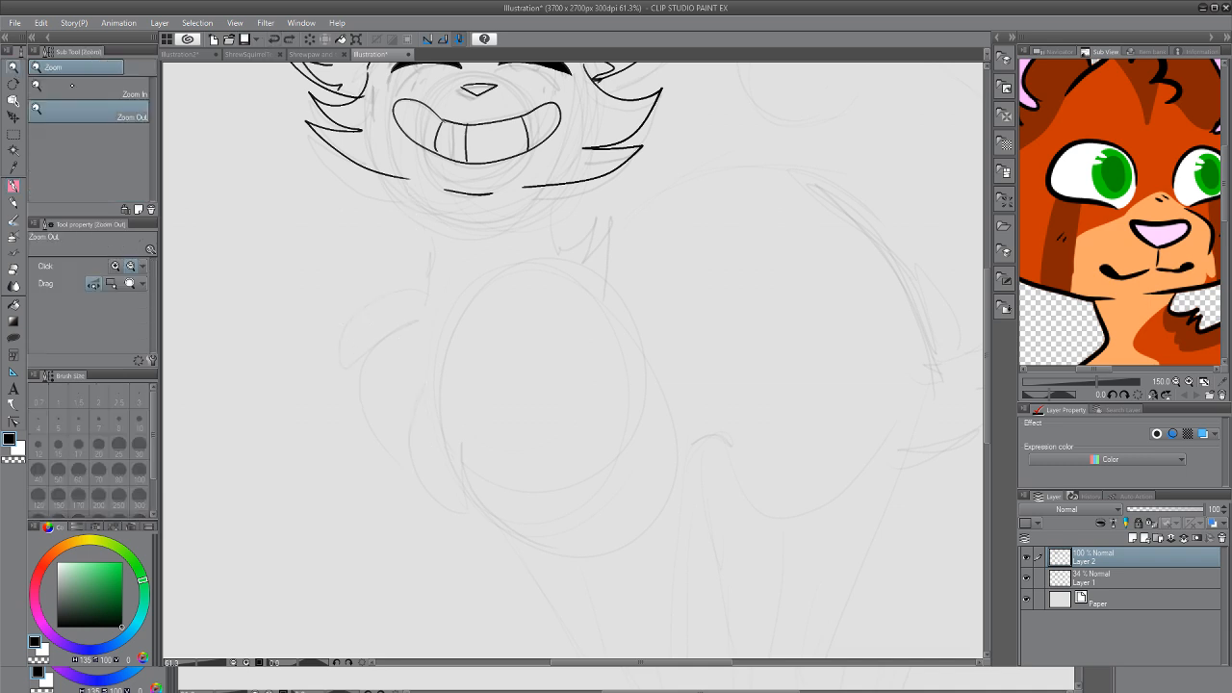
{"action": "left_click", "coordinate": [564, 239]}
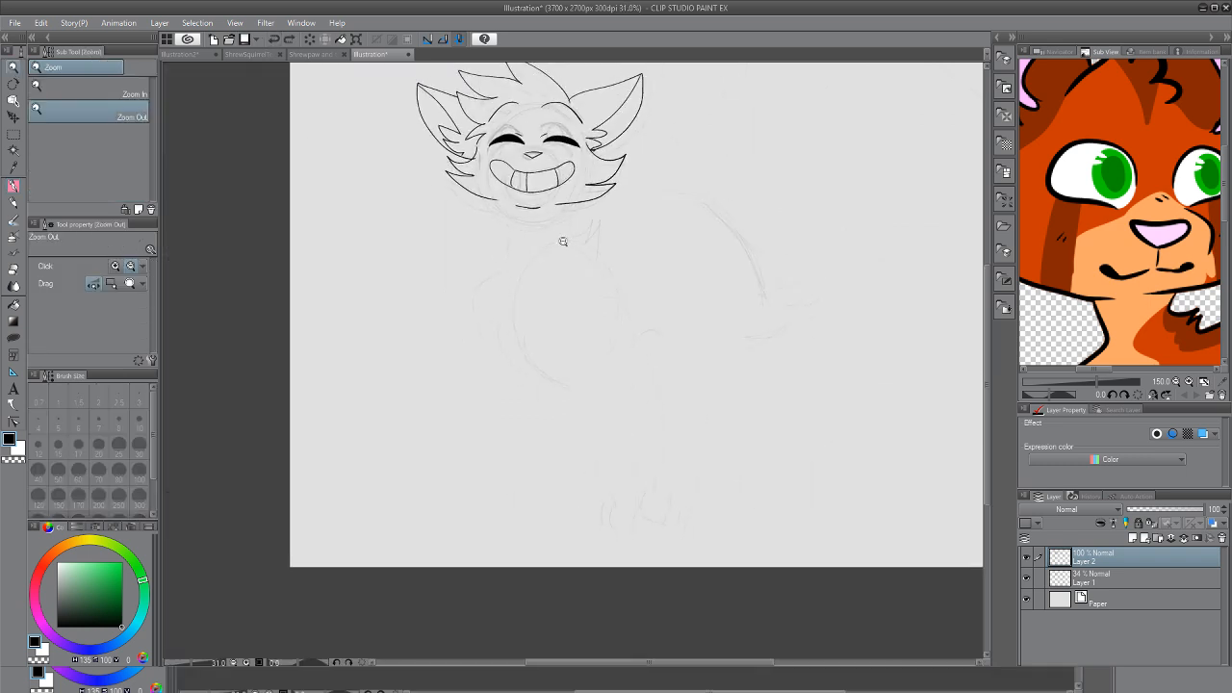
{"action": "scroll", "coordinate": [636, 240], "scroll_direction": "up", "scroll_amount": 1}
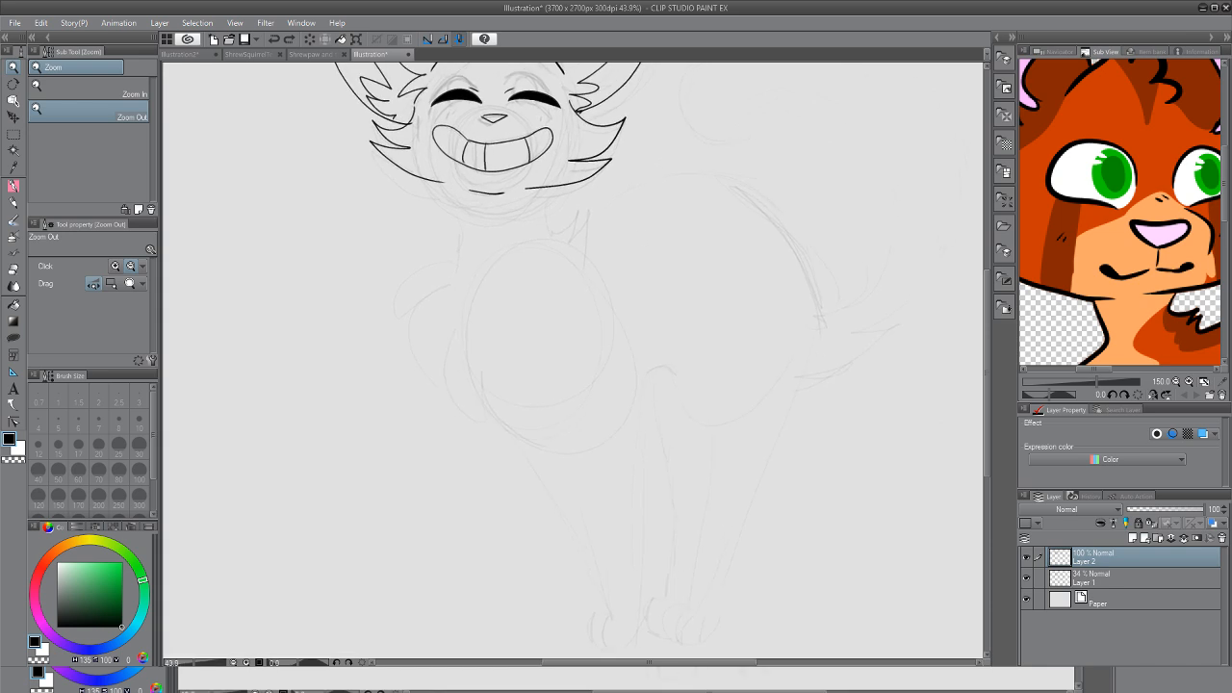
{"action": "key", "text": "p"}
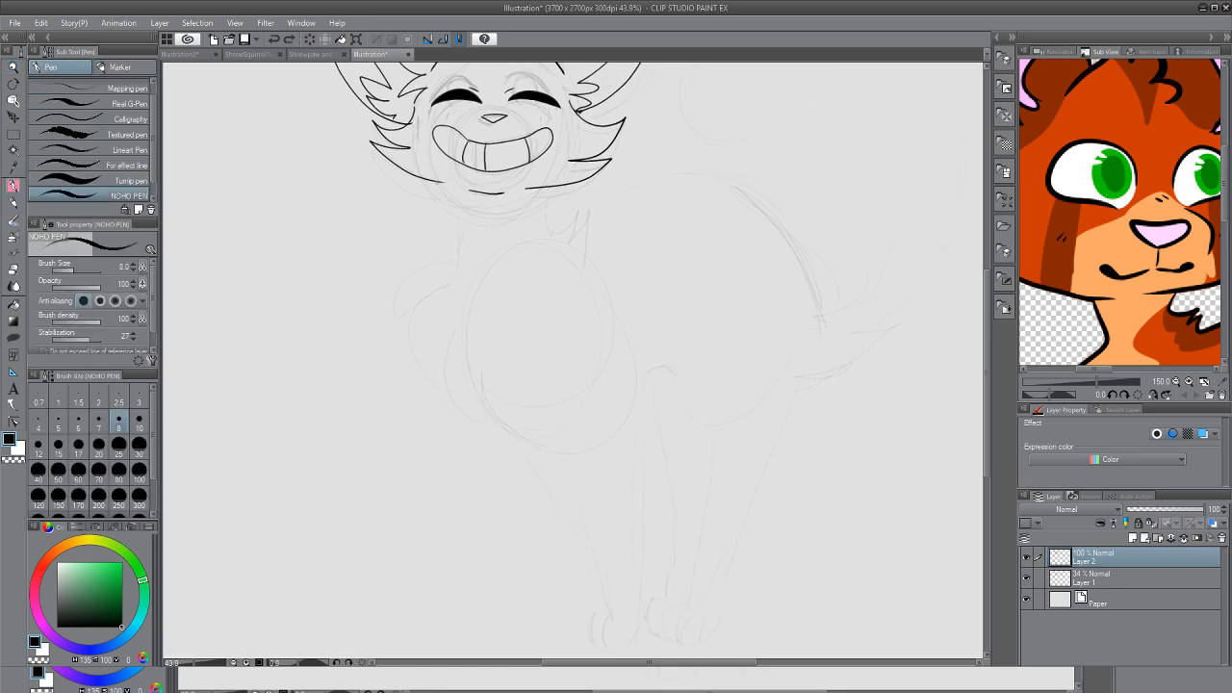
{"action": "mouse_move", "coordinate": [441, 183]}
{"action": "left_mouse_down"}
{"action": "mouse_move", "coordinate": [428, 241]}
{"action": "mouse_move", "coordinate": [394, 245]}
{"action": "mouse_move", "coordinate": [439, 258]}
{"action": "left_mouse_up"}
{"action": "left_click_drag", "start_coordinate": [427, 260], "coordinate": [373, 321]}
{"action": "mouse_move", "coordinate": [377, 316]}
{"action": "left_mouse_down"}
{"action": "mouse_move", "coordinate": [402, 296]}
{"action": "mouse_move", "coordinate": [402, 347]}
{"action": "left_mouse_up"}
{"action": "mouse_move", "coordinate": [408, 346]}
{"action": "left_mouse_down"}
{"action": "mouse_move", "coordinate": [435, 300]}
{"action": "mouse_move", "coordinate": [423, 372]}
{"action": "left_mouse_up"}
{"action": "left_click_drag", "start_coordinate": [441, 373], "coordinate": [469, 395]}
{"action": "left_click_drag", "start_coordinate": [448, 351], "coordinate": [456, 375]}
{"action": "left_click_drag", "start_coordinate": [454, 368], "coordinate": [481, 391]}
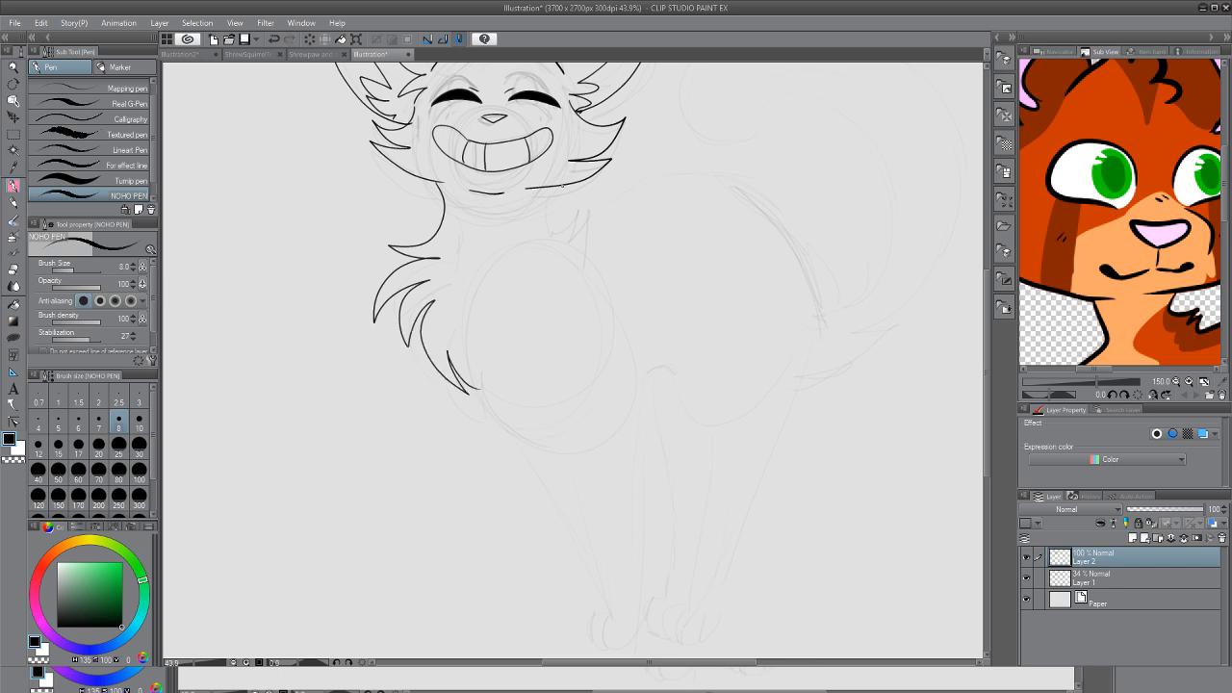
Ink the spiky fur on the right side of the neck and the arched back with fur tufts down to the rump
{"action": "mouse_move", "coordinate": [554, 186]}
{"action": "left_mouse_down"}
{"action": "mouse_move", "coordinate": [544, 227]}
{"action": "mouse_move", "coordinate": [585, 191]}
{"action": "left_mouse_up"}
{"action": "mouse_move", "coordinate": [560, 230]}
{"action": "left_mouse_down"}
{"action": "mouse_move", "coordinate": [612, 206]}
{"action": "mouse_move", "coordinate": [623, 267]}
{"action": "mouse_move", "coordinate": [572, 260]}
{"action": "left_mouse_up"}
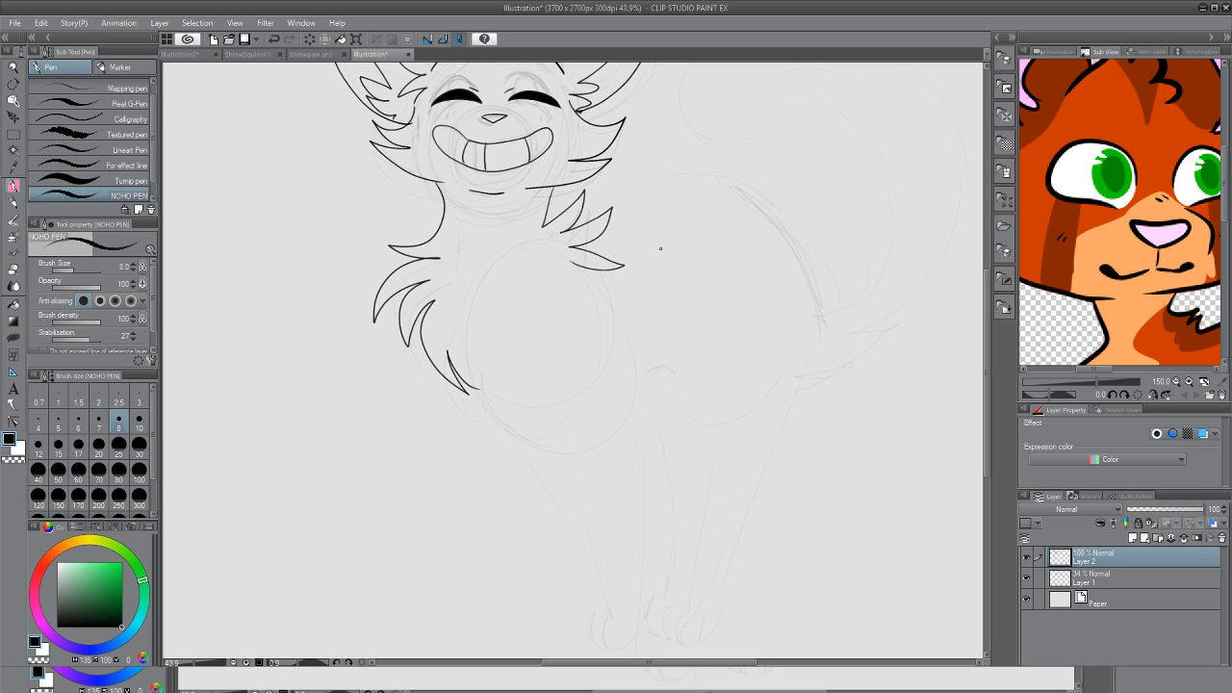
{"action": "scroll", "coordinate": [685, 273], "scroll_direction": "up", "scroll_amount": 3}
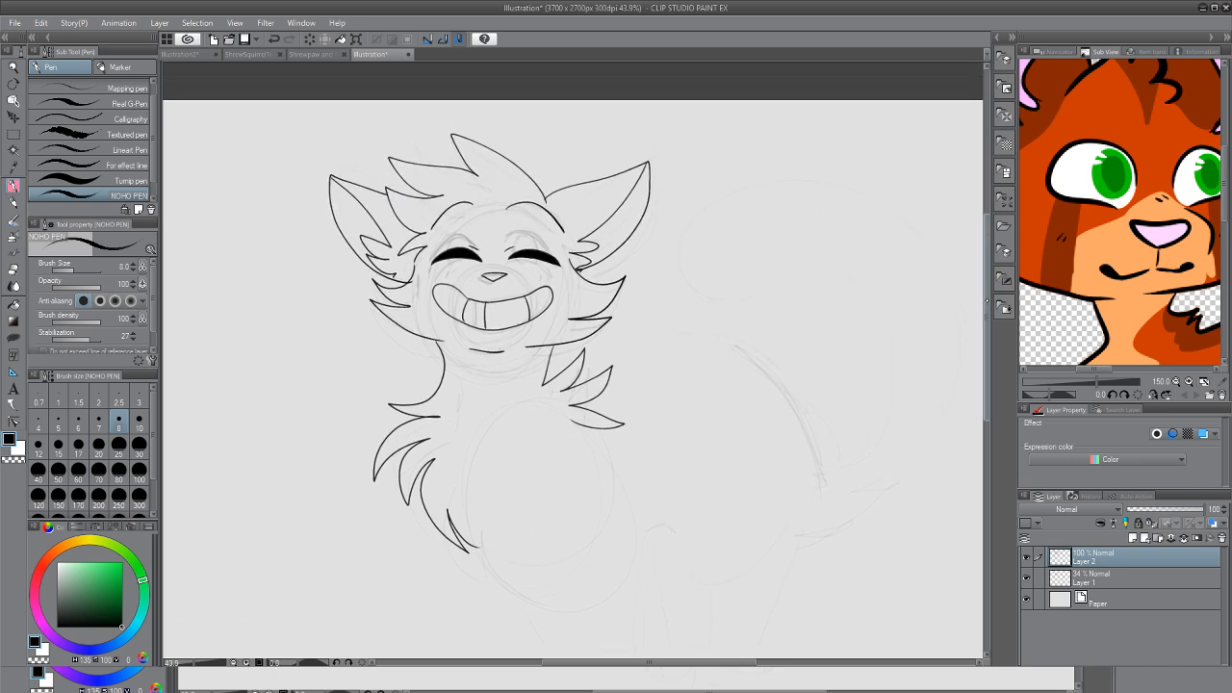
{"action": "mouse_move", "coordinate": [600, 298]}
{"action": "left_mouse_down"}
{"action": "mouse_move", "coordinate": [650, 256]}
{"action": "mouse_move", "coordinate": [688, 250]}
{"action": "mouse_move", "coordinate": [784, 289]}
{"action": "mouse_move", "coordinate": [751, 289]}
{"action": "mouse_move", "coordinate": [781, 312]}
{"action": "mouse_move", "coordinate": [821, 408]}
{"action": "mouse_move", "coordinate": [804, 452]}
{"action": "left_mouse_up"}
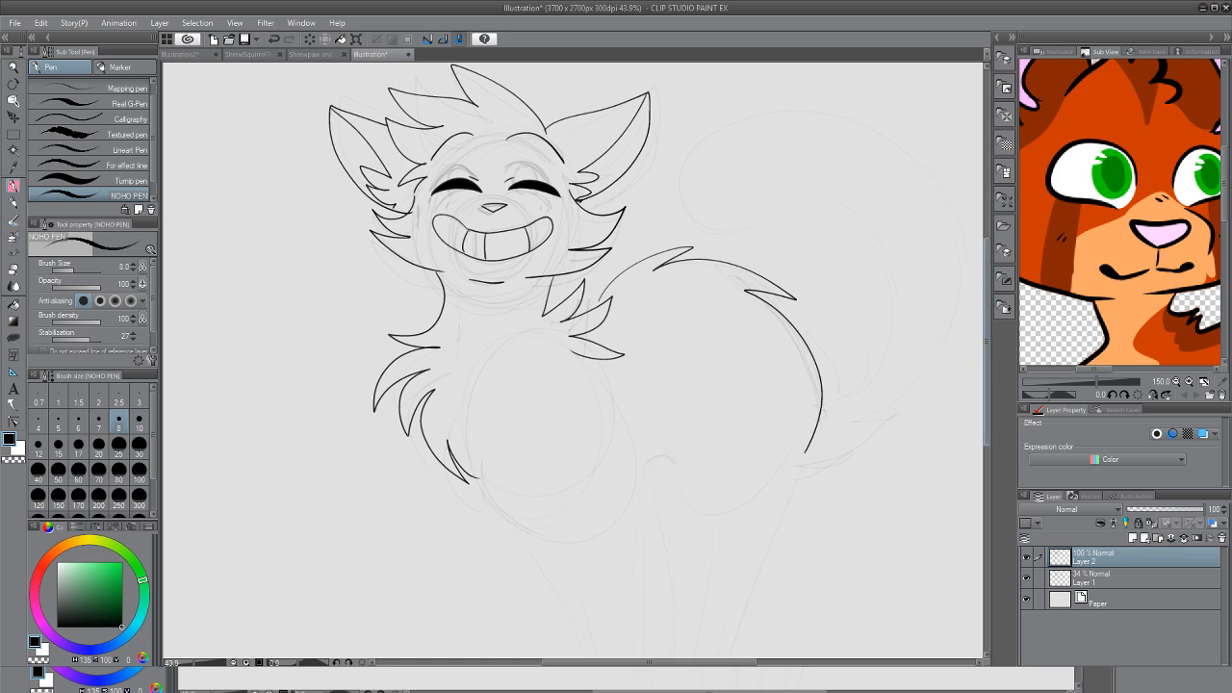
Ink the lower chest curve and both front legs with toed paws, including a fur tuft at the elbow
{"action": "scroll", "coordinate": [573, 257], "scroll_direction": "down", "scroll_amount": 3}
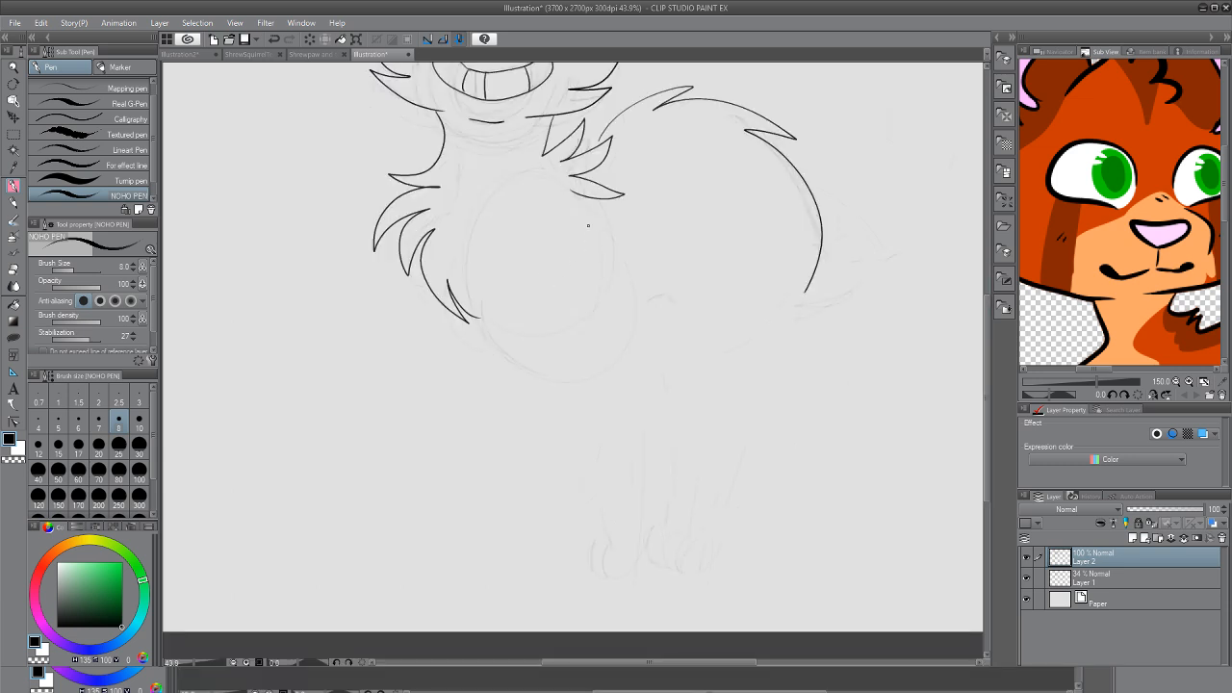
{"action": "mouse_move", "coordinate": [587, 226]}
{"action": "left_mouse_down"}
{"action": "mouse_move", "coordinate": [513, 315]}
{"action": "mouse_move", "coordinate": [589, 578]}
{"action": "left_mouse_up"}
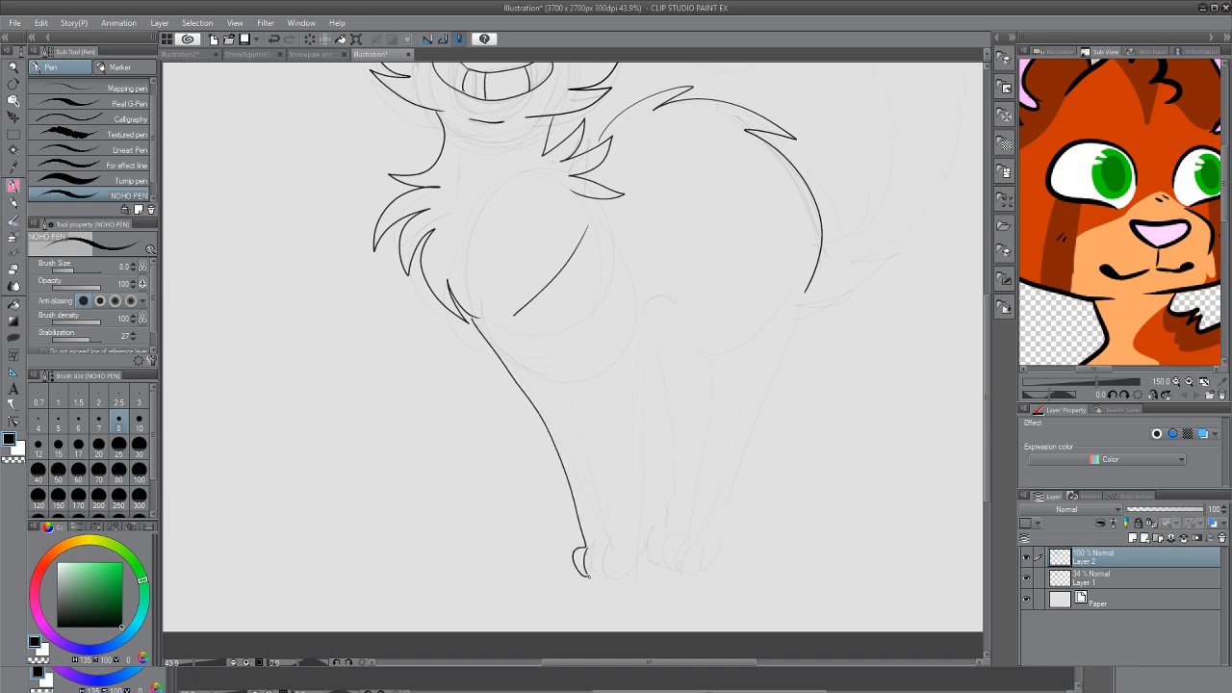
{"action": "mouse_move", "coordinate": [518, 321]}
{"action": "left_mouse_down"}
{"action": "mouse_move", "coordinate": [581, 473]}
{"action": "mouse_move", "coordinate": [596, 578]}
{"action": "mouse_move", "coordinate": [639, 564]}
{"action": "mouse_move", "coordinate": [602, 577]}
{"action": "mouse_move", "coordinate": [635, 580]}
{"action": "left_mouse_up"}
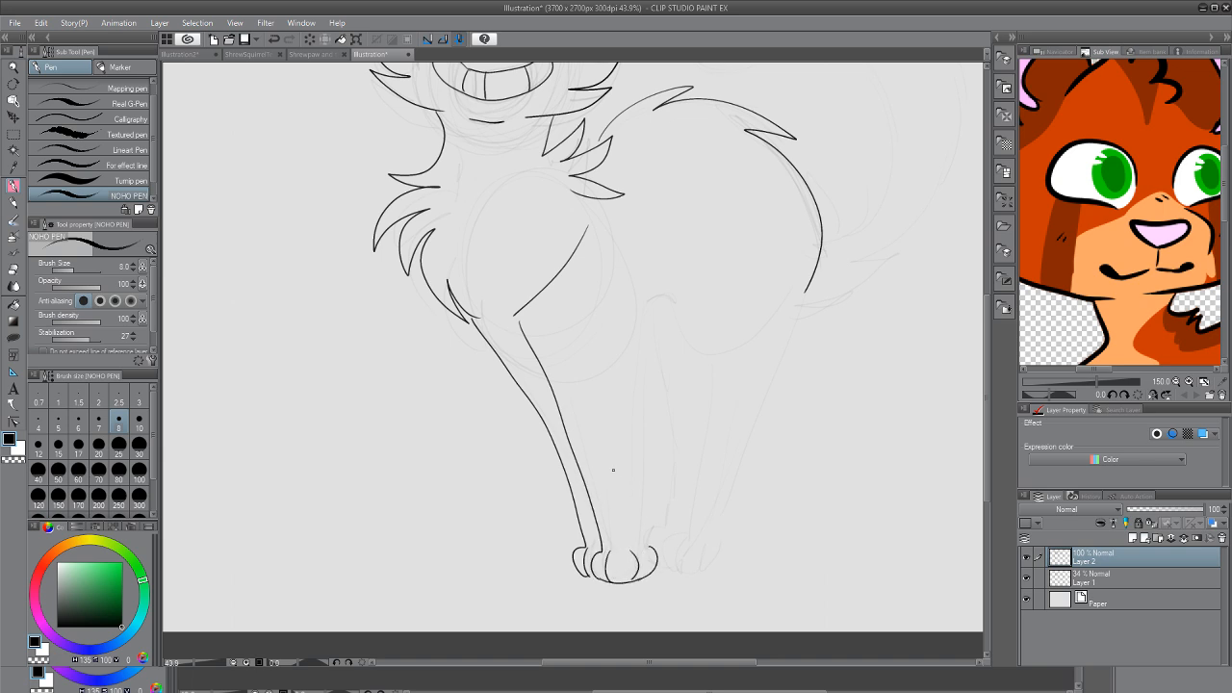
{"action": "mouse_move", "coordinate": [626, 245]}
{"action": "left_mouse_down"}
{"action": "mouse_move", "coordinate": [625, 285]}
{"action": "mouse_move", "coordinate": [677, 352]}
{"action": "mouse_move", "coordinate": [641, 470]}
{"action": "mouse_move", "coordinate": [645, 545]}
{"action": "left_mouse_up"}
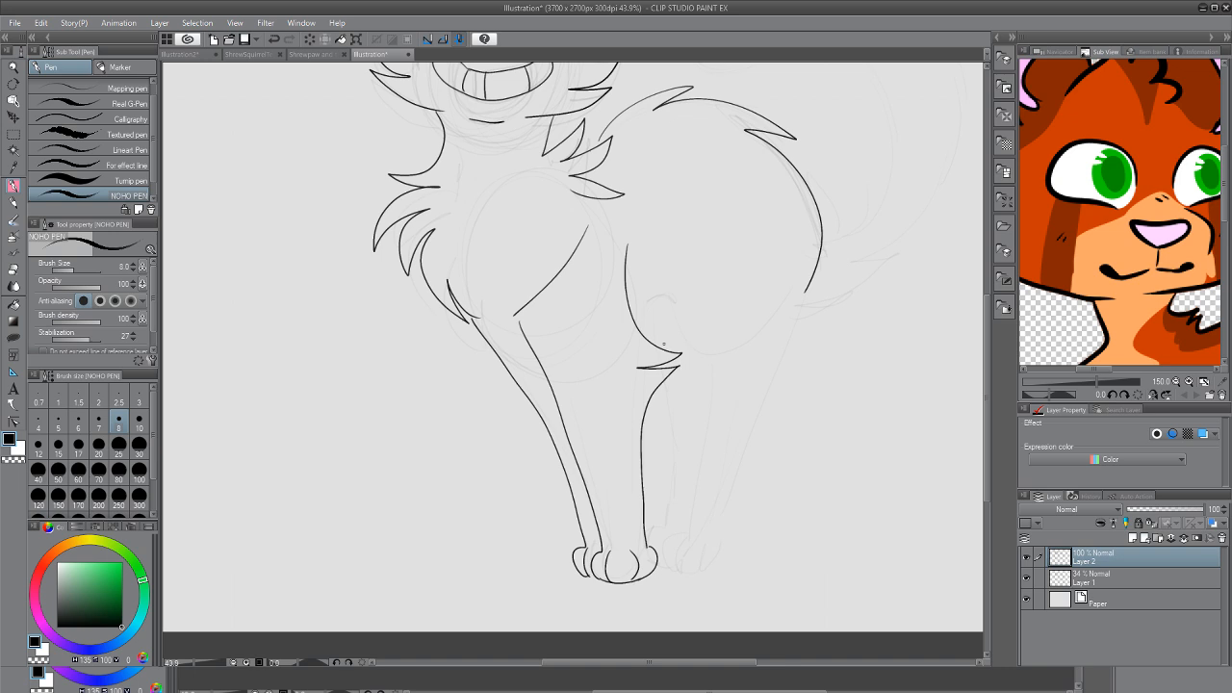
Ink the belly and thigh curves and the spiky fur on the back of the haunch
{"action": "mouse_move", "coordinate": [632, 315]}
{"action": "left_mouse_down"}
{"action": "mouse_move", "coordinate": [658, 300]}
{"action": "mouse_move", "coordinate": [766, 352]}
{"action": "mouse_move", "coordinate": [789, 342]}
{"action": "left_mouse_up"}
{"action": "left_click_drag", "start_coordinate": [806, 285], "coordinate": [855, 339]}
{"action": "mouse_move", "coordinate": [812, 356]}
{"action": "left_mouse_down"}
{"action": "mouse_move", "coordinate": [843, 352]}
{"action": "mouse_move", "coordinate": [794, 392]}
{"action": "left_mouse_up"}
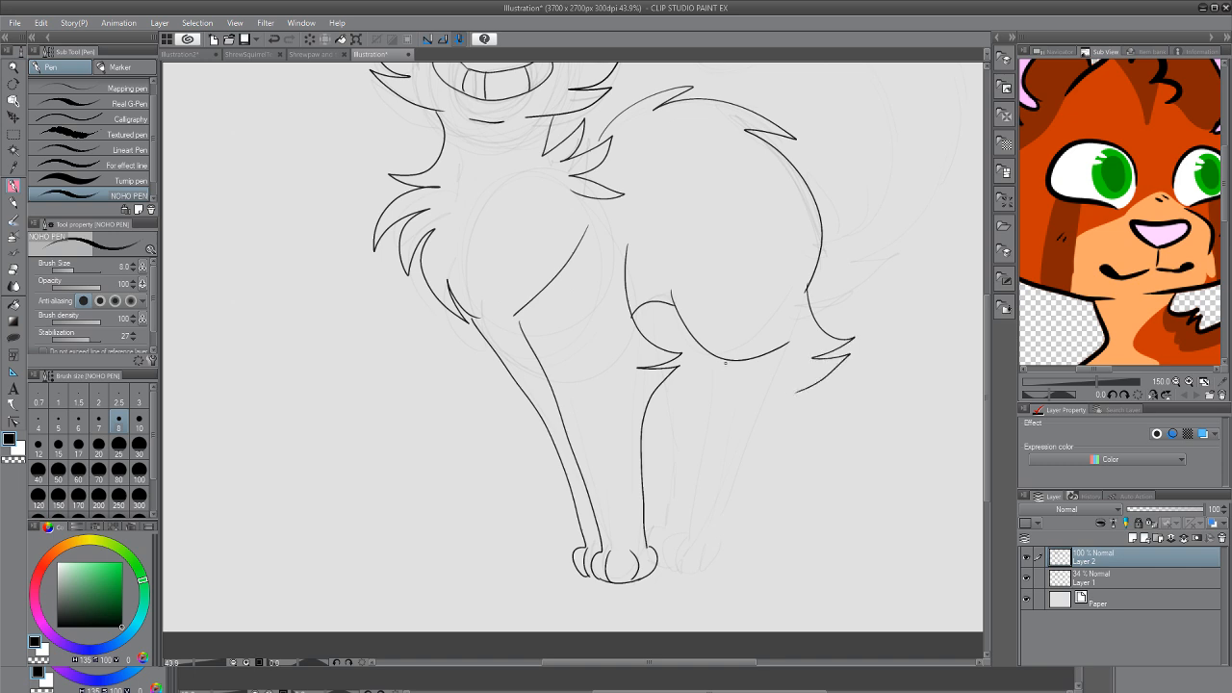
Ink the near hind leg with its toed paw and the far hind leg visible behind the front leg
{"action": "left_click_drag", "start_coordinate": [726, 362], "coordinate": [689, 526]}
{"action": "mouse_move", "coordinate": [685, 530]}
{"action": "left_mouse_down"}
{"action": "mouse_move", "coordinate": [669, 570]}
{"action": "mouse_move", "coordinate": [691, 567]}
{"action": "mouse_move", "coordinate": [679, 576]}
{"action": "mouse_move", "coordinate": [715, 566]}
{"action": "left_mouse_up"}
{"action": "mouse_move", "coordinate": [796, 393]}
{"action": "left_mouse_down"}
{"action": "mouse_move", "coordinate": [795, 423]}
{"action": "mouse_move", "coordinate": [712, 567]}
{"action": "left_mouse_up"}
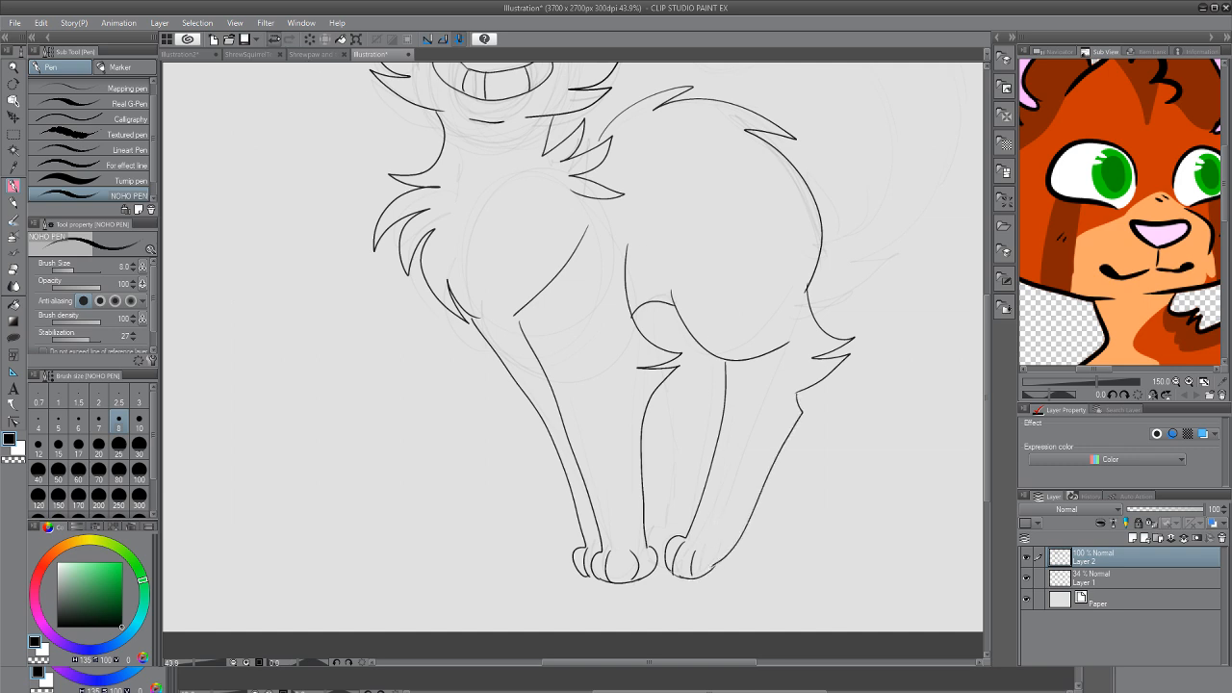
{"action": "key", "text": "ctrl+z"}
{"action": "left_click_drag", "start_coordinate": [797, 391], "coordinate": [712, 572]}
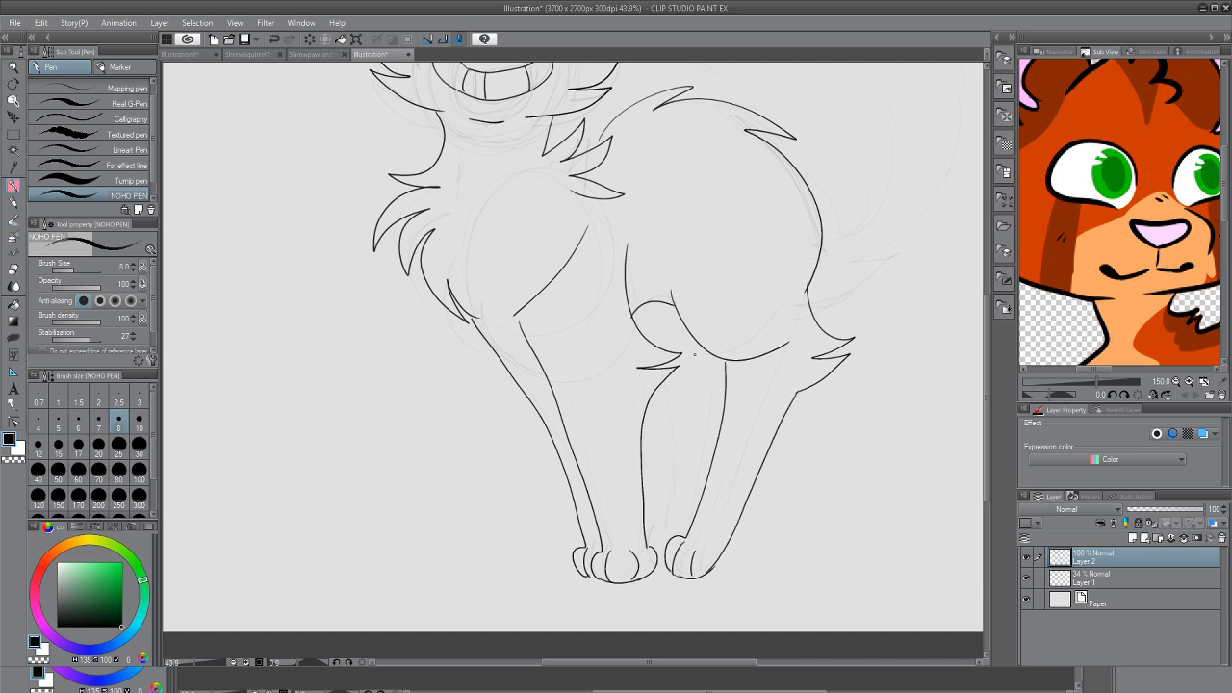
{"action": "mouse_move", "coordinate": [660, 389]}
{"action": "left_mouse_down"}
{"action": "mouse_move", "coordinate": [668, 470]}
{"action": "mouse_move", "coordinate": [642, 537]}
{"action": "left_mouse_up"}
{"action": "key", "text": "ctrl+z"}
{"action": "mouse_move", "coordinate": [655, 392]}
{"action": "left_mouse_down"}
{"action": "mouse_move", "coordinate": [670, 422]}
{"action": "mouse_move", "coordinate": [645, 532]}
{"action": "mouse_move", "coordinate": [660, 554]}
{"action": "left_mouse_up"}
Erase the smooth rump and haunch outline and redraw it as large spiky fur tufts down to the hind leg
{"action": "left_click_drag", "start_coordinate": [989, 417], "coordinate": [1013, 384]}
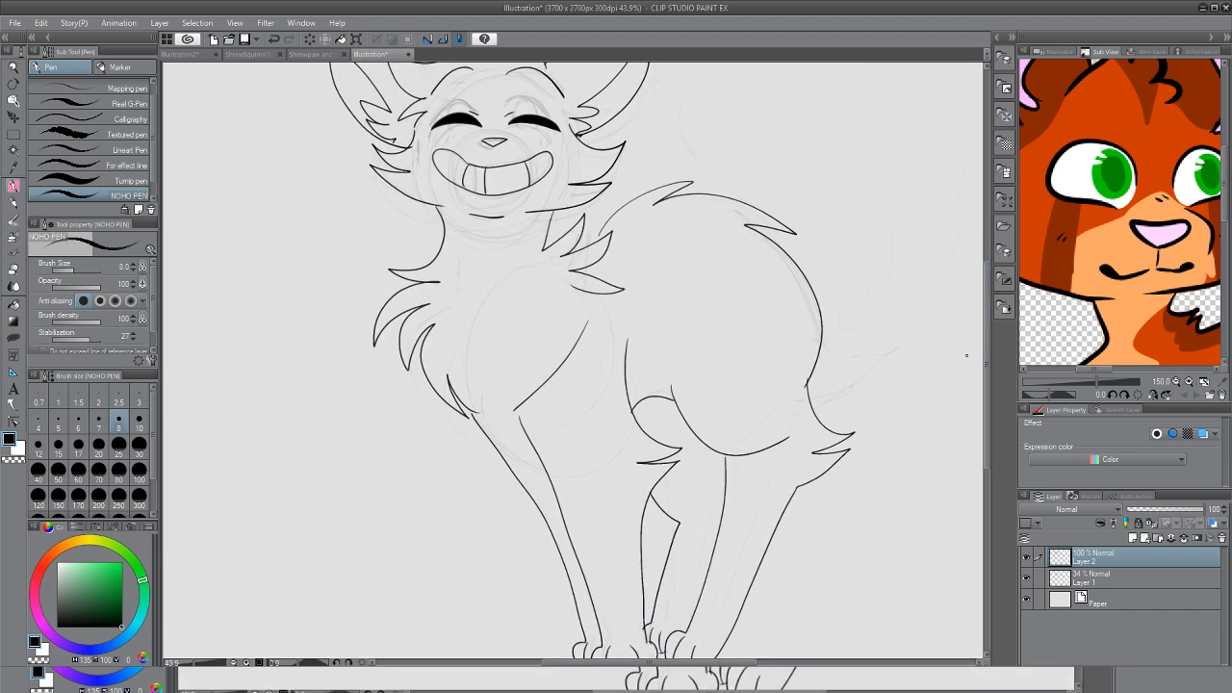
{"action": "key", "text": "e"}
{"action": "mouse_move", "coordinate": [817, 369]}
{"action": "left_mouse_down"}
{"action": "mouse_move", "coordinate": [811, 480]}
{"action": "mouse_move", "coordinate": [795, 486]}
{"action": "mouse_move", "coordinate": [830, 365]}
{"action": "mouse_move", "coordinate": [814, 278]}
{"action": "mouse_move", "coordinate": [813, 297]}
{"action": "left_mouse_up"}
{"action": "key", "text": "p"}
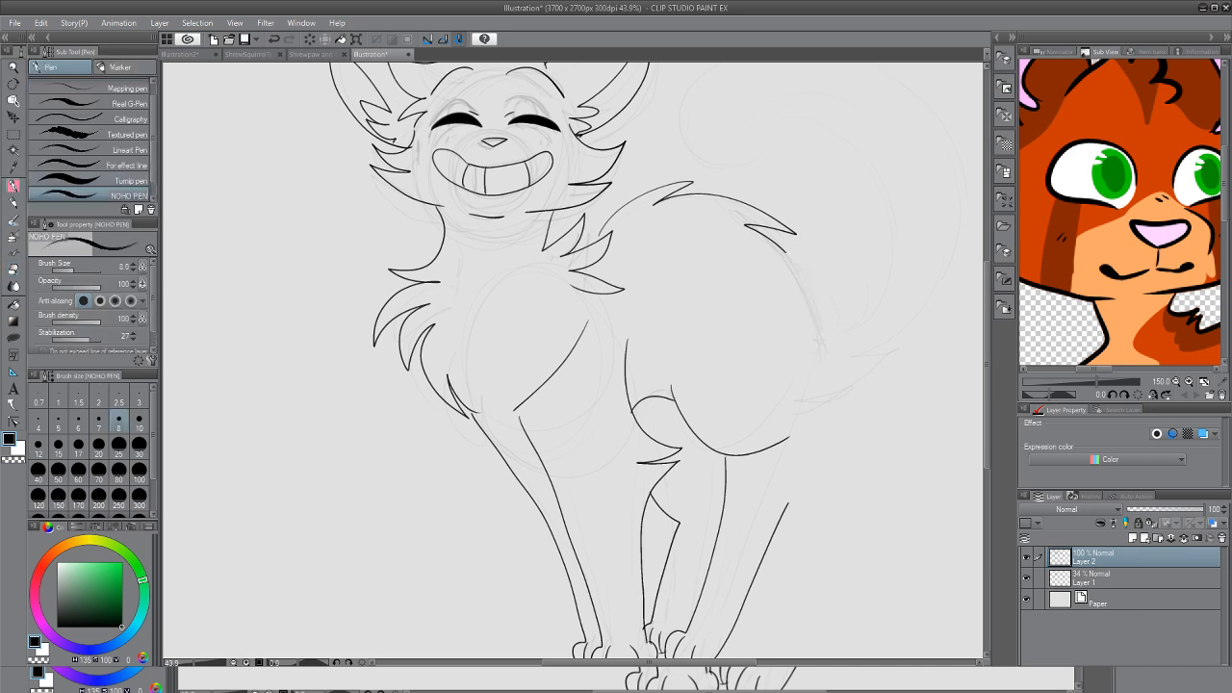
{"action": "mouse_move", "coordinate": [782, 253]}
{"action": "left_mouse_down"}
{"action": "mouse_move", "coordinate": [837, 248]}
{"action": "mouse_move", "coordinate": [849, 272]}
{"action": "mouse_move", "coordinate": [814, 329]}
{"action": "mouse_move", "coordinate": [852, 395]}
{"action": "mouse_move", "coordinate": [826, 394]}
{"action": "mouse_move", "coordinate": [872, 479]}
{"action": "mouse_move", "coordinate": [810, 470]}
{"action": "left_mouse_up"}
{"action": "left_click_drag", "start_coordinate": [808, 468], "coordinate": [806, 494]}
{"action": "left_click_drag", "start_coordinate": [796, 490], "coordinate": [786, 506]}
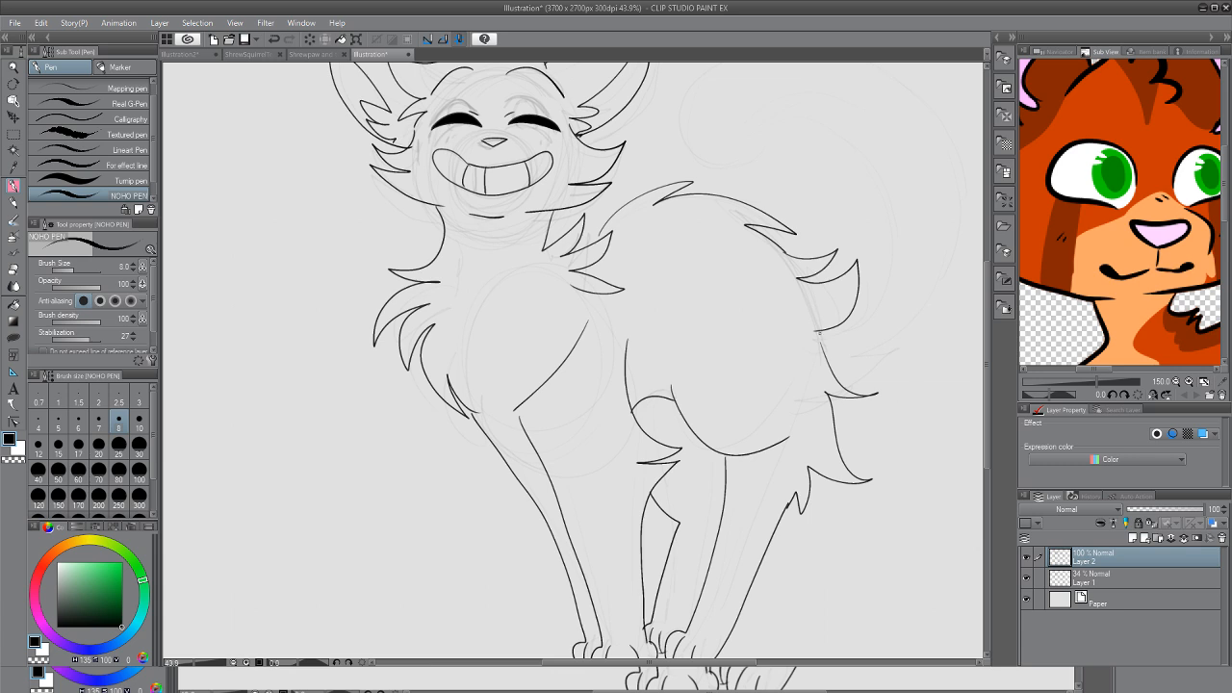
{"action": "mouse_move", "coordinate": [818, 333]}
{"action": "left_mouse_down"}
{"action": "mouse_move", "coordinate": [846, 332]}
{"action": "mouse_move", "coordinate": [820, 343]}
{"action": "left_mouse_up"}
Ink extra fur tufts on the lower chest and neck, and draw a pointed chin tuft filled with black
{"action": "mouse_move", "coordinate": [477, 409]}
{"action": "left_mouse_down"}
{"action": "mouse_move", "coordinate": [504, 439]}
{"action": "mouse_move", "coordinate": [520, 428]}
{"action": "left_mouse_up"}
{"action": "mouse_move", "coordinate": [579, 295]}
{"action": "left_mouse_down"}
{"action": "mouse_move", "coordinate": [612, 305]}
{"action": "mouse_move", "coordinate": [592, 303]}
{"action": "left_mouse_up"}
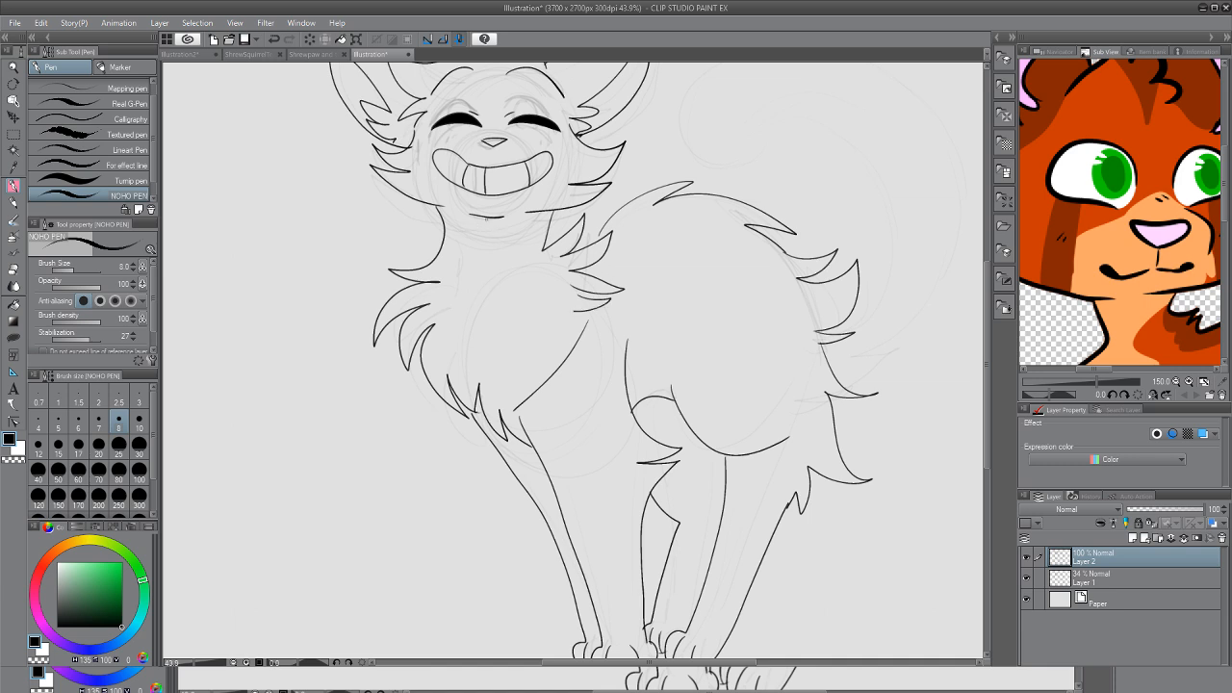
{"action": "mouse_move", "coordinate": [468, 218]}
{"action": "left_mouse_down"}
{"action": "mouse_move", "coordinate": [490, 247]}
{"action": "mouse_move", "coordinate": [508, 216]}
{"action": "left_mouse_up"}
{"action": "key", "text": "g"}
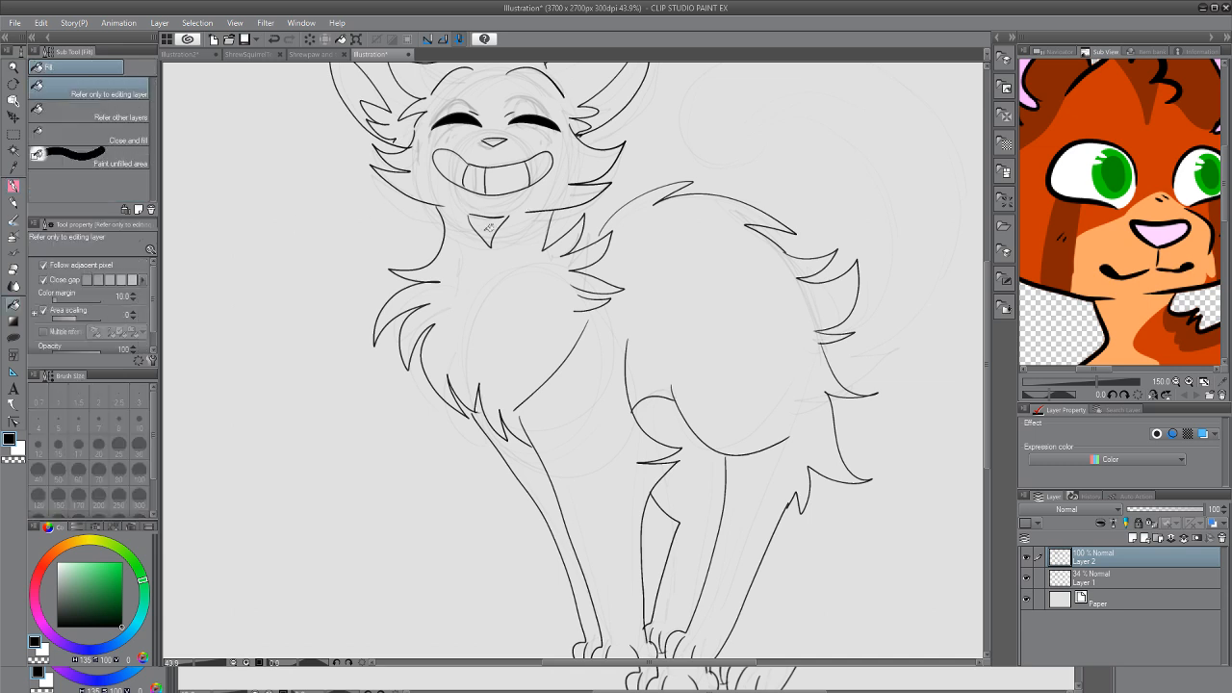
{"action": "left_click", "coordinate": [489, 229]}
Erase the near front paw's toes and redraw them in line with the leg
{"action": "left_click_drag", "start_coordinate": [988, 424], "coordinate": [988, 450]}
{"action": "key", "text": "e"}
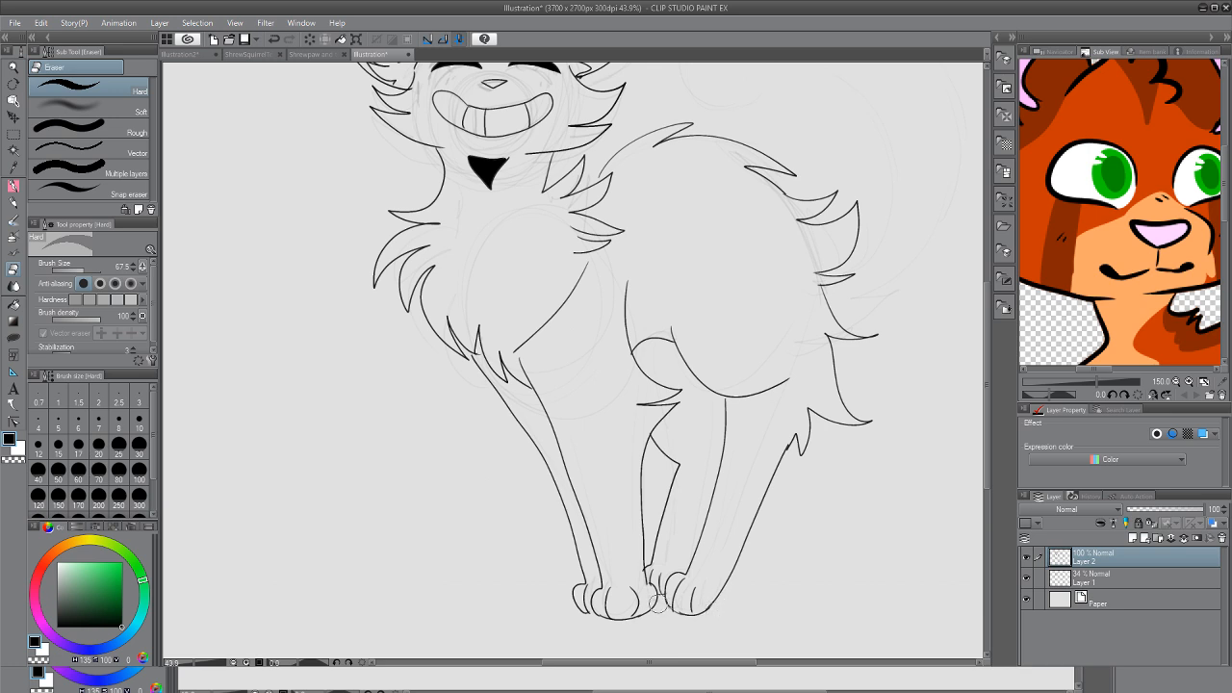
{"action": "mouse_move", "coordinate": [635, 593]}
{"action": "left_mouse_down"}
{"action": "mouse_move", "coordinate": [637, 612]}
{"action": "mouse_move", "coordinate": [648, 589]}
{"action": "mouse_move", "coordinate": [650, 598]}
{"action": "mouse_move", "coordinate": [632, 616]}
{"action": "mouse_move", "coordinate": [637, 598]}
{"action": "left_mouse_up"}
{"action": "key", "text": "p"}
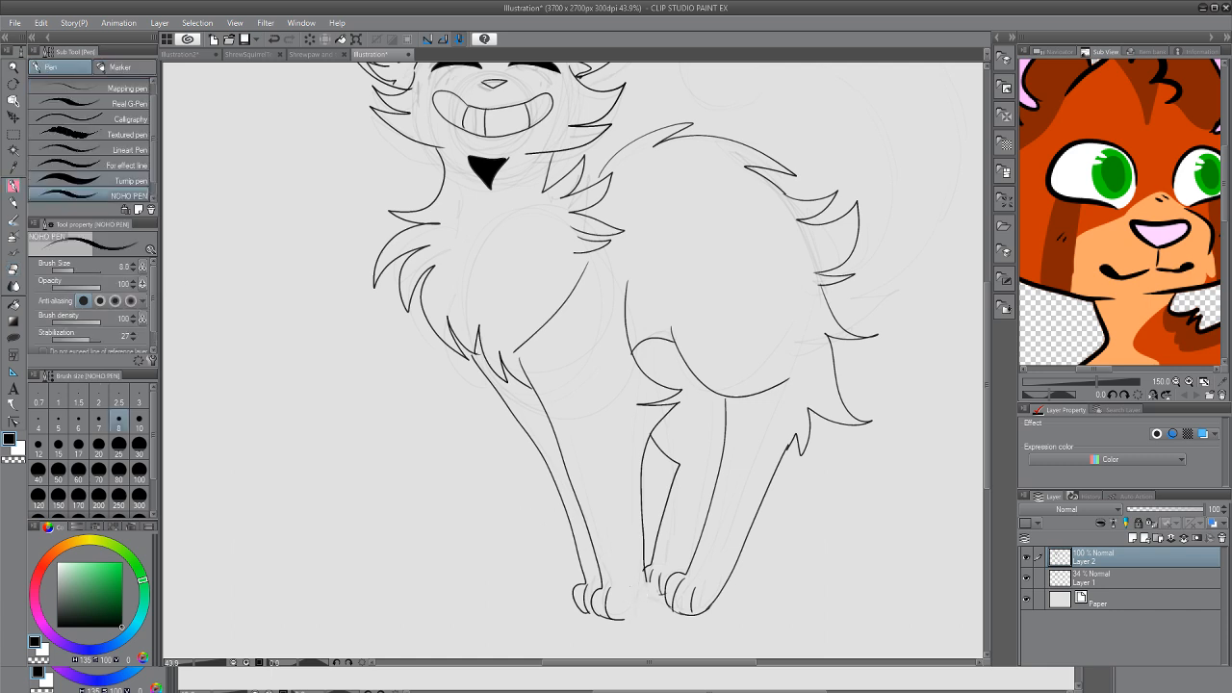
{"action": "mouse_move", "coordinate": [632, 589]}
{"action": "left_mouse_down"}
{"action": "mouse_move", "coordinate": [635, 620]}
{"action": "mouse_move", "coordinate": [622, 622]}
{"action": "mouse_move", "coordinate": [655, 589]}
{"action": "mouse_move", "coordinate": [630, 617]}
{"action": "left_mouse_up"}
{"action": "left_click", "coordinate": [274, 39]}
{"action": "mouse_move", "coordinate": [634, 587]}
{"action": "left_mouse_down"}
{"action": "mouse_move", "coordinate": [622, 621]}
{"action": "mouse_move", "coordinate": [655, 599]}
{"action": "mouse_move", "coordinate": [632, 619]}
{"action": "left_mouse_up"}
Try to ink the curled bushy tail rising behind the rump, and undo its strokes
{"action": "left_click_drag", "start_coordinate": [981, 404], "coordinate": [977, 333]}
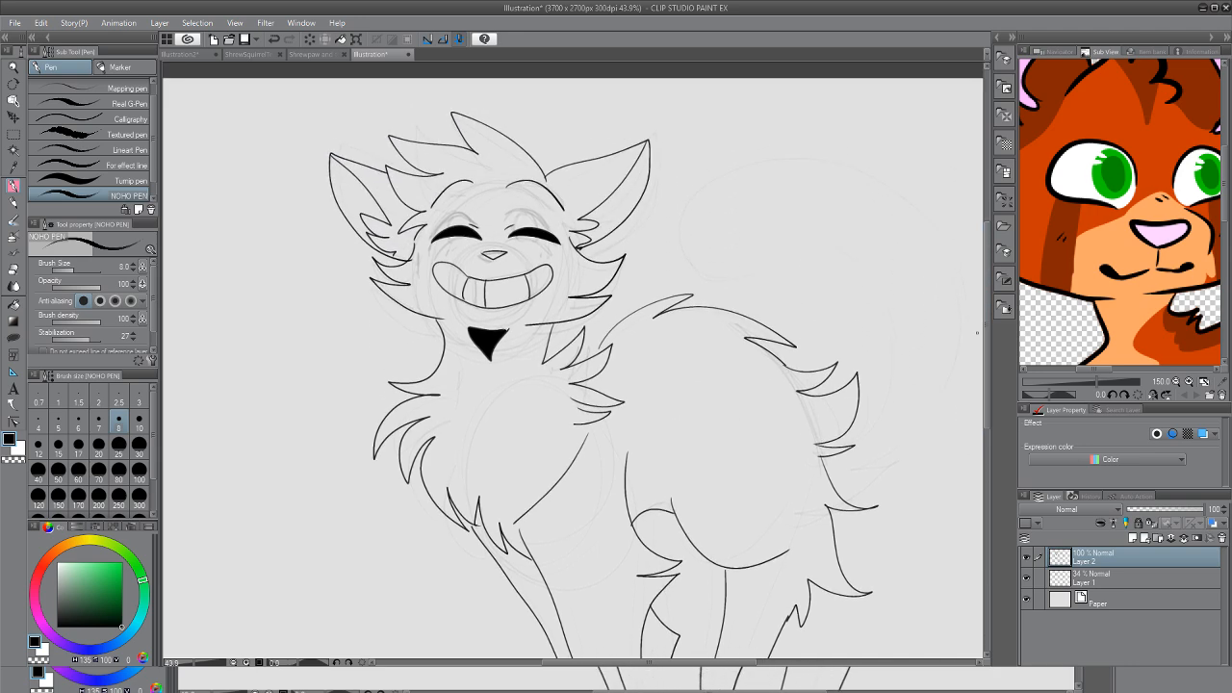
{"action": "left_click", "coordinate": [12, 66]}
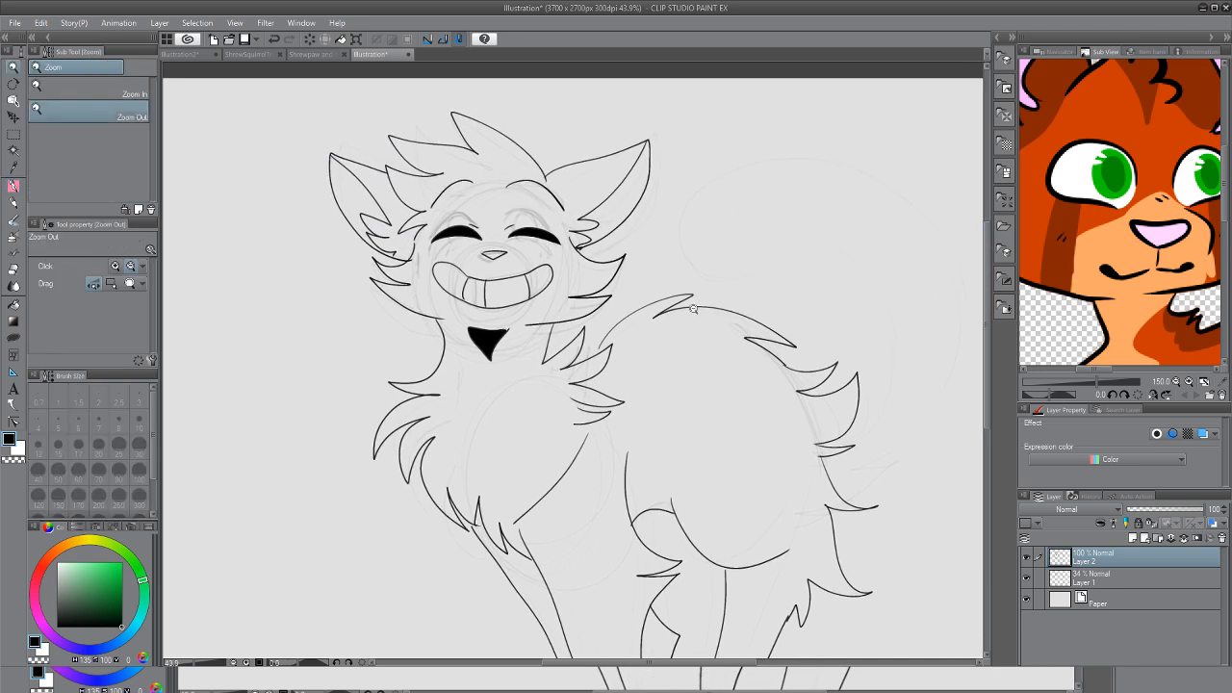
{"action": "left_click_drag", "start_coordinate": [693, 309], "coordinate": [673, 327]}
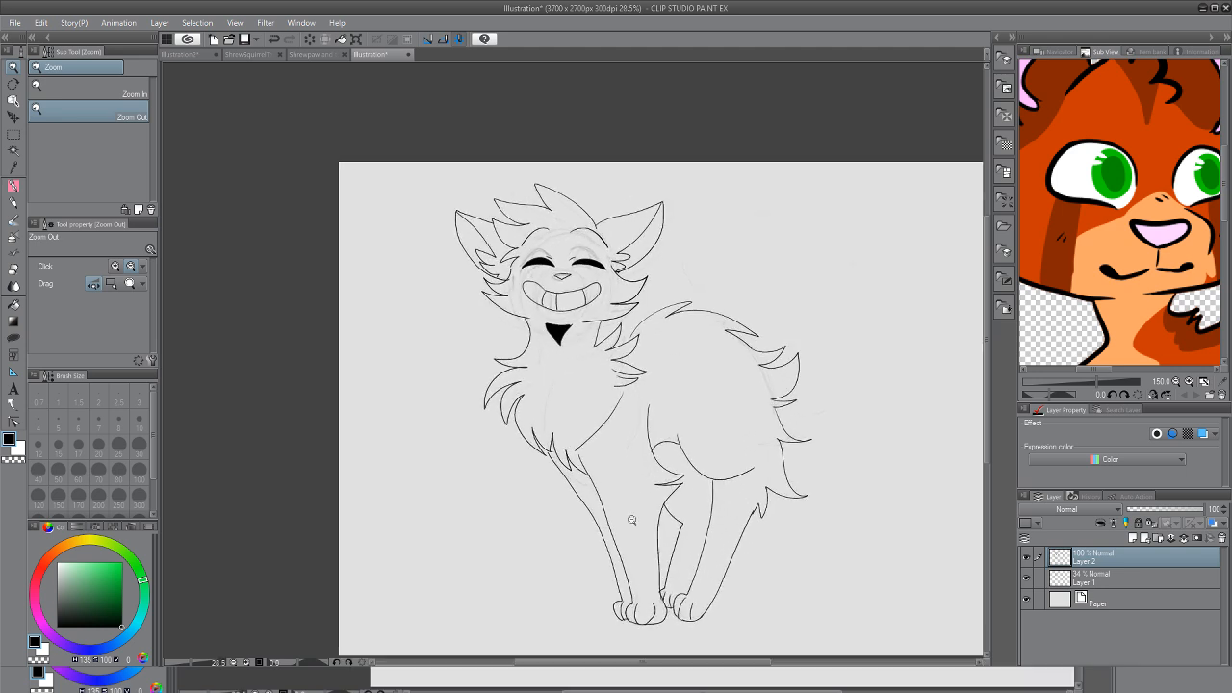
{"action": "left_click_drag", "start_coordinate": [664, 672], "coordinate": [712, 673]}
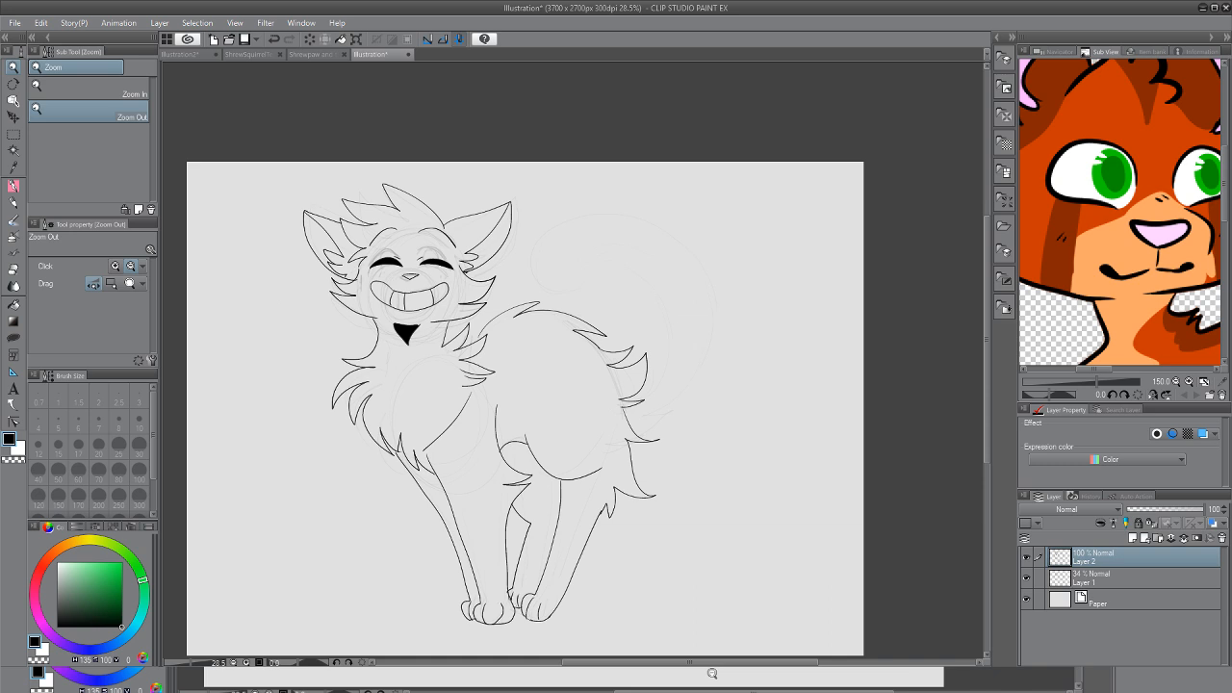
{"action": "key", "text": "p"}
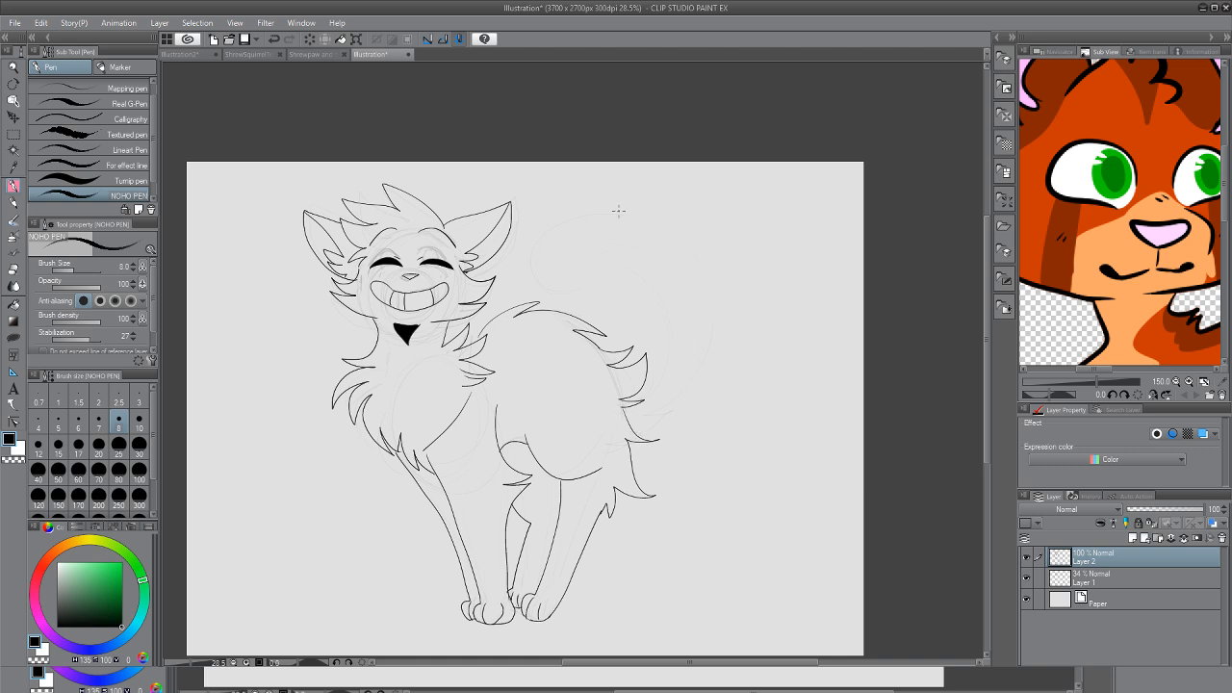
{"action": "mouse_move", "coordinate": [585, 185]}
{"action": "left_mouse_down"}
{"action": "mouse_move", "coordinate": [612, 208]}
{"action": "mouse_move", "coordinate": [535, 229]}
{"action": "mouse_move", "coordinate": [545, 278]}
{"action": "mouse_move", "coordinate": [618, 257]}
{"action": "mouse_move", "coordinate": [611, 273]}
{"action": "mouse_move", "coordinate": [707, 343]}
{"action": "mouse_move", "coordinate": [631, 405]}
{"action": "left_mouse_up"}
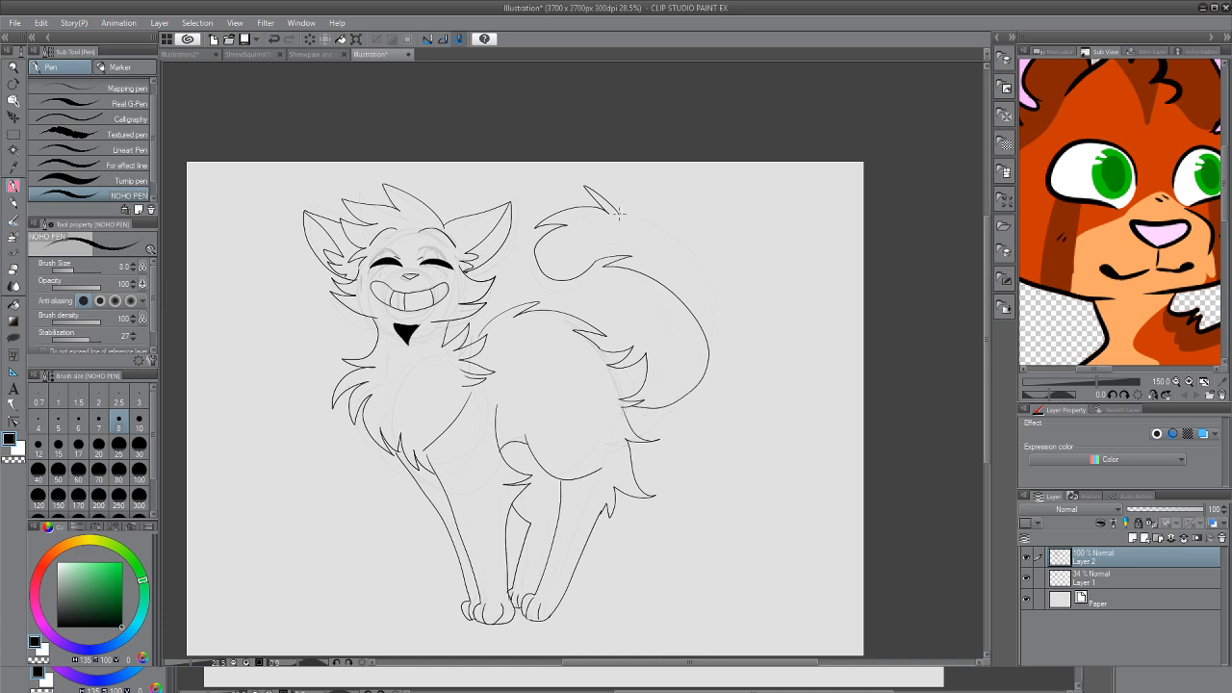
{"action": "mouse_move", "coordinate": [621, 214]}
{"action": "left_mouse_down"}
{"action": "mouse_move", "coordinate": [736, 291]}
{"action": "mouse_move", "coordinate": [752, 333]}
{"action": "mouse_move", "coordinate": [751, 390]}
{"action": "left_mouse_up"}
{"action": "left_click", "coordinate": [273, 38]}
{"action": "left_click", "coordinate": [273, 38]}
{"action": "left_click", "coordinate": [273, 38]}
{"action": "key", "text": "ctrl+z"}
{"action": "key", "text": "ctrl+z"}
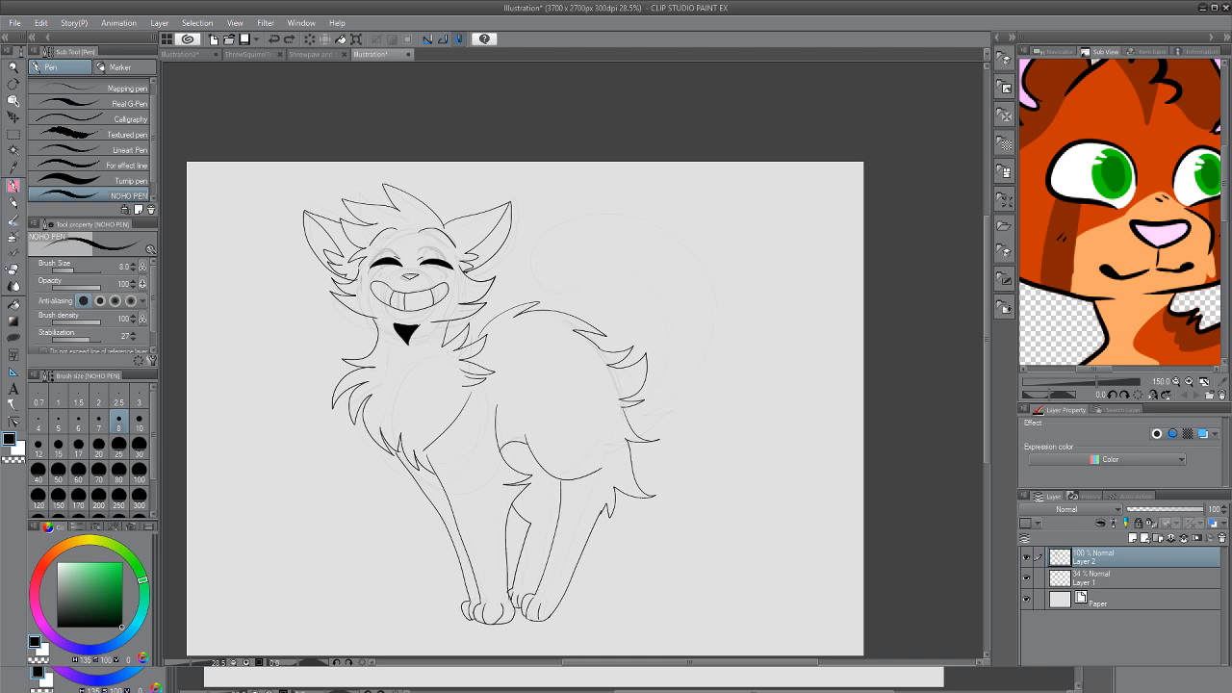
Erase the stray line bit between the front paws and check the drawing with the sketch layer hidden and shown
{"action": "key", "text": "e"}
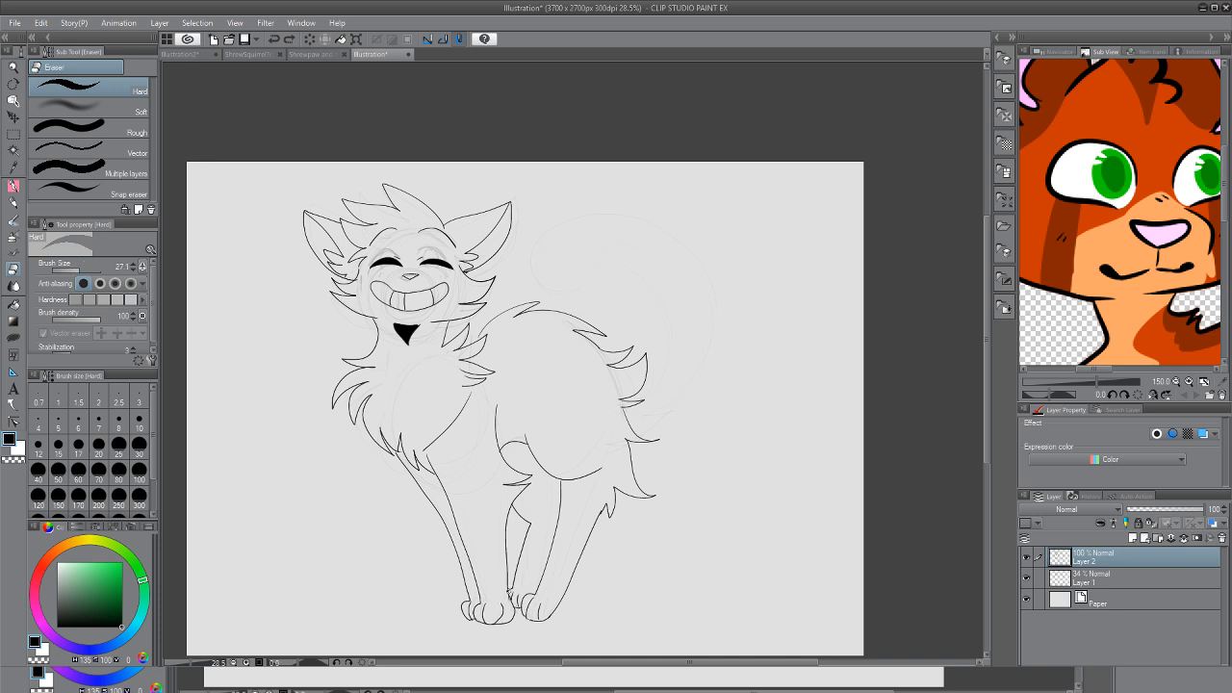
{"action": "left_click", "coordinate": [508, 593]}
{"action": "left_click", "coordinate": [1026, 578]}
{"action": "left_click", "coordinate": [1026, 577]}
{"action": "key", "text": "p"}
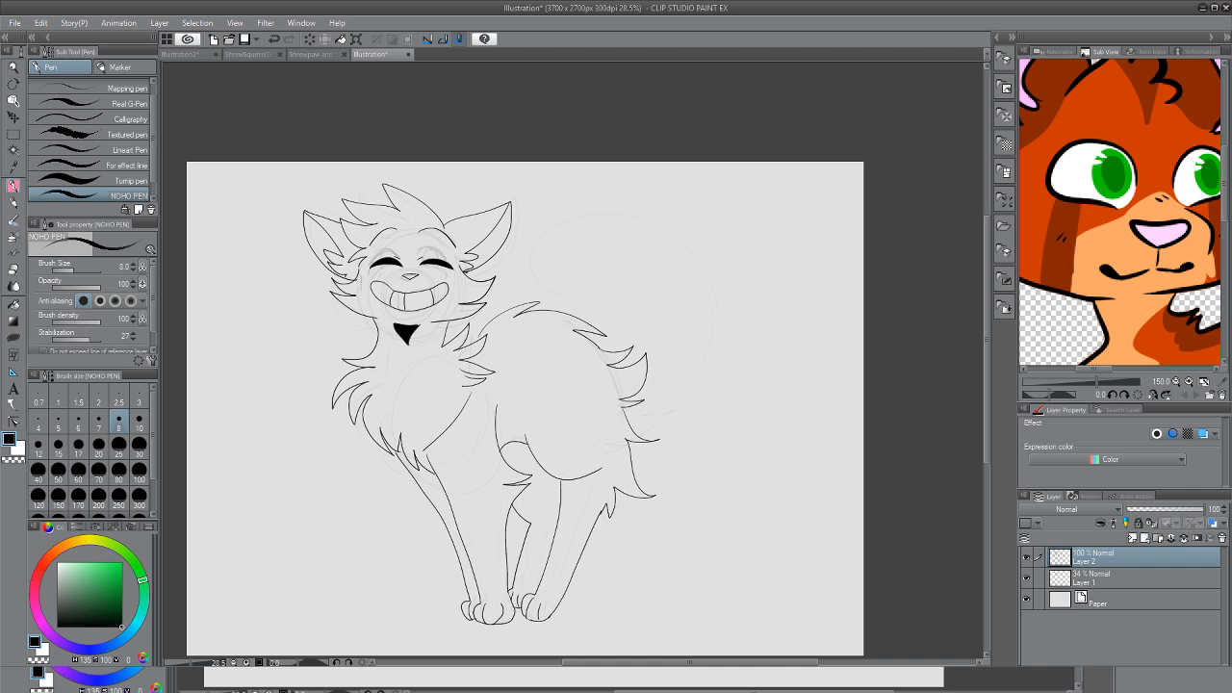
Try to ink the curled tail behind the rump on a new layer, and undo the tail curves
{"action": "left_click", "coordinate": [1133, 538]}
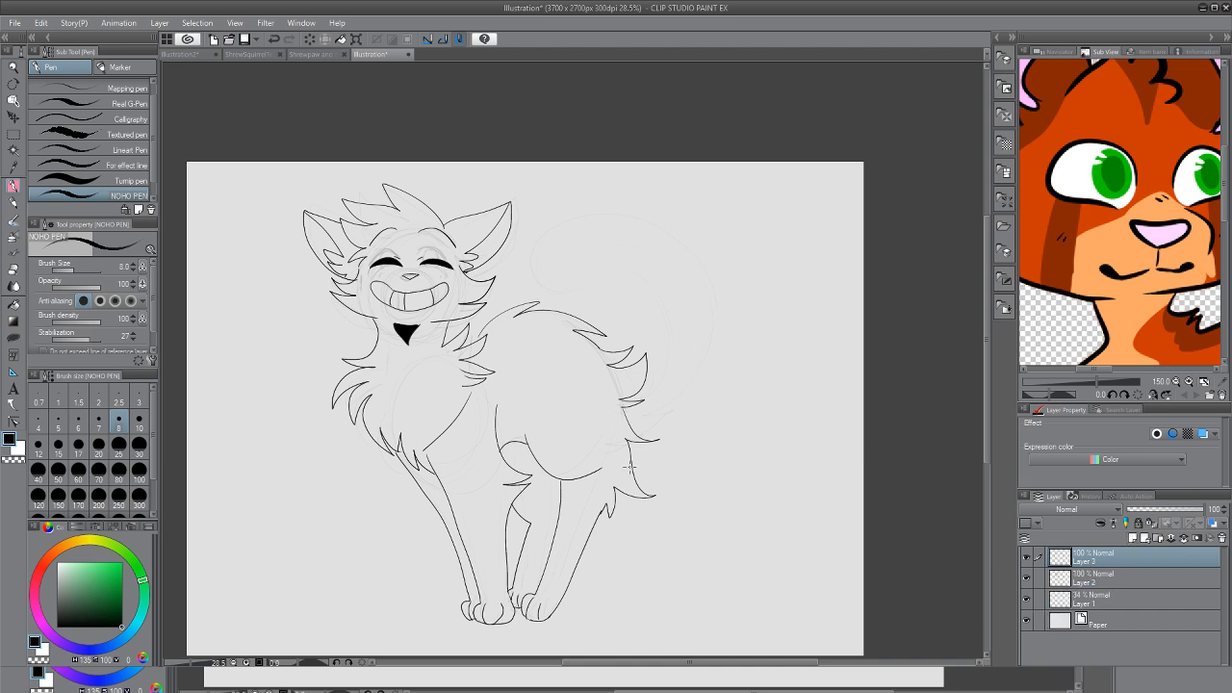
{"action": "mouse_move", "coordinate": [632, 465]}
{"action": "left_mouse_down"}
{"action": "mouse_move", "coordinate": [664, 471]}
{"action": "mouse_move", "coordinate": [668, 388]}
{"action": "mouse_move", "coordinate": [679, 402]}
{"action": "mouse_move", "coordinate": [670, 459]}
{"action": "mouse_move", "coordinate": [707, 422]}
{"action": "mouse_move", "coordinate": [740, 353]}
{"action": "mouse_move", "coordinate": [698, 234]}
{"action": "mouse_move", "coordinate": [595, 195]}
{"action": "mouse_move", "coordinate": [620, 211]}
{"action": "mouse_move", "coordinate": [572, 228]}
{"action": "mouse_move", "coordinate": [562, 272]}
{"action": "mouse_move", "coordinate": [609, 265]}
{"action": "mouse_move", "coordinate": [615, 241]}
{"action": "mouse_move", "coordinate": [678, 278]}
{"action": "mouse_move", "coordinate": [701, 315]}
{"action": "mouse_move", "coordinate": [702, 354]}
{"action": "mouse_move", "coordinate": [663, 360]}
{"action": "mouse_move", "coordinate": [627, 392]}
{"action": "left_mouse_up"}
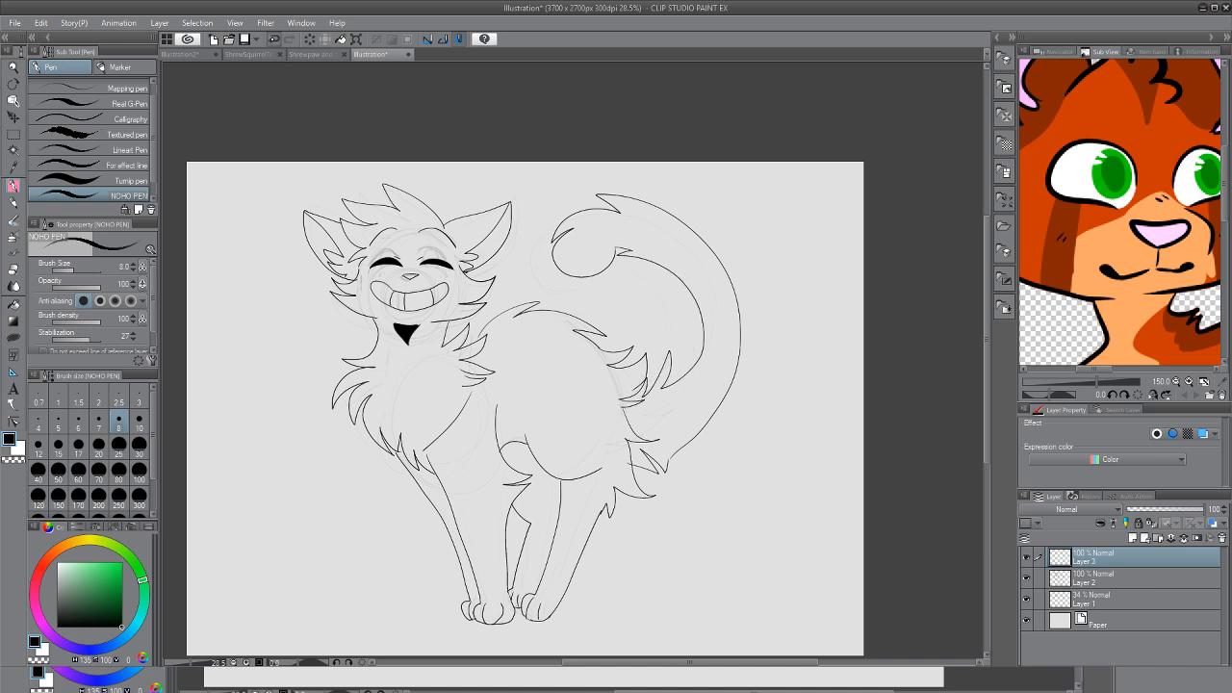
{"action": "key", "text": "ctrl+z"}
{"action": "key", "text": "ctrl+z"}
{"action": "key", "text": "ctrl+z"}
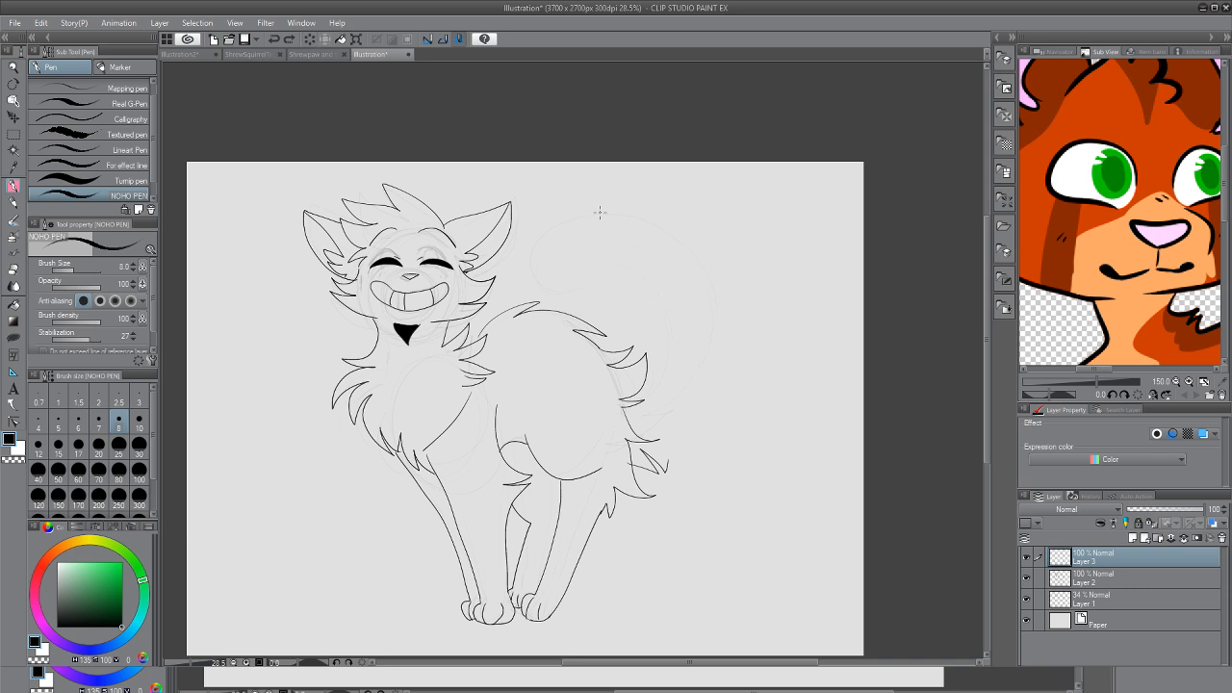
Try a rounder tail with tufts around its curled tip, and erase its outer curve and base strokes
{"action": "mouse_move", "coordinate": [600, 214]}
{"action": "left_mouse_down"}
{"action": "mouse_move", "coordinate": [535, 233]}
{"action": "mouse_move", "coordinate": [557, 233]}
{"action": "mouse_move", "coordinate": [530, 262]}
{"action": "mouse_move", "coordinate": [551, 286]}
{"action": "mouse_move", "coordinate": [602, 269]}
{"action": "left_mouse_up"}
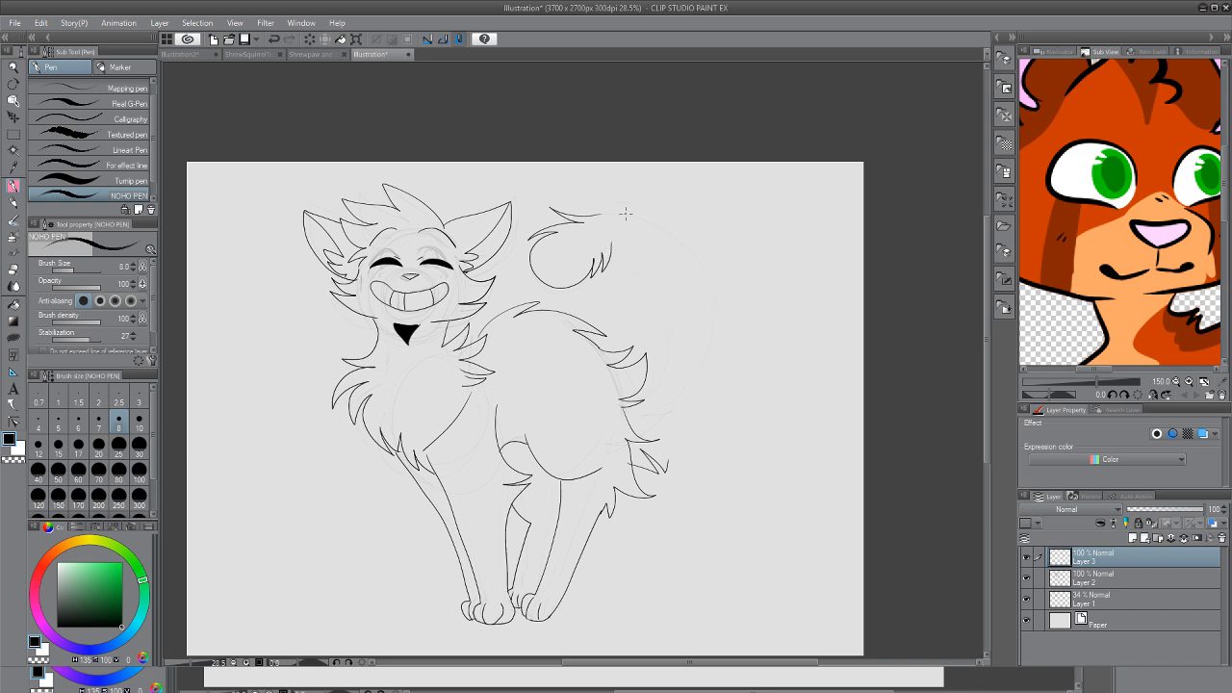
{"action": "mouse_move", "coordinate": [604, 213]}
{"action": "left_mouse_down"}
{"action": "mouse_move", "coordinate": [690, 240]}
{"action": "mouse_move", "coordinate": [742, 318]}
{"action": "mouse_move", "coordinate": [725, 375]}
{"action": "mouse_move", "coordinate": [652, 423]}
{"action": "mouse_move", "coordinate": [688, 429]}
{"action": "mouse_move", "coordinate": [637, 458]}
{"action": "left_mouse_up"}
{"action": "key", "text": "e"}
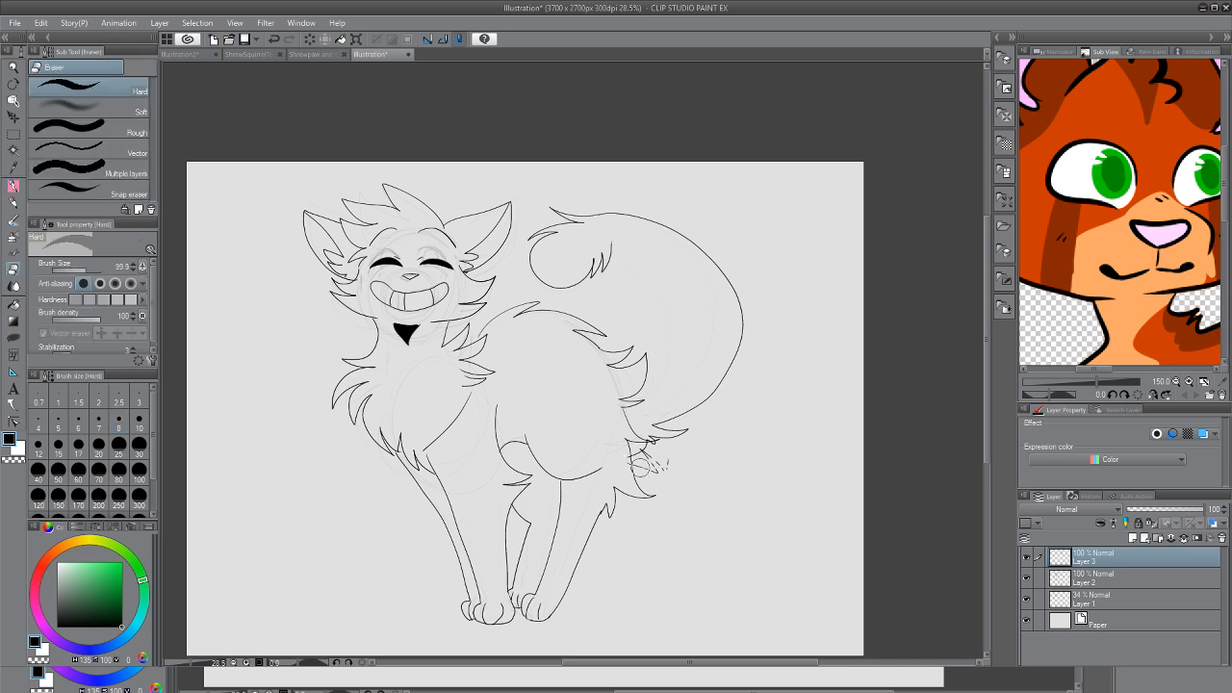
{"action": "mouse_move", "coordinate": [643, 466]}
{"action": "left_mouse_down"}
{"action": "mouse_move", "coordinate": [711, 390]}
{"action": "mouse_move", "coordinate": [733, 341]}
{"action": "mouse_move", "coordinate": [724, 306]}
{"action": "mouse_move", "coordinate": [737, 304]}
{"action": "mouse_move", "coordinate": [705, 256]}
{"action": "mouse_move", "coordinate": [619, 212]}
{"action": "left_mouse_up"}
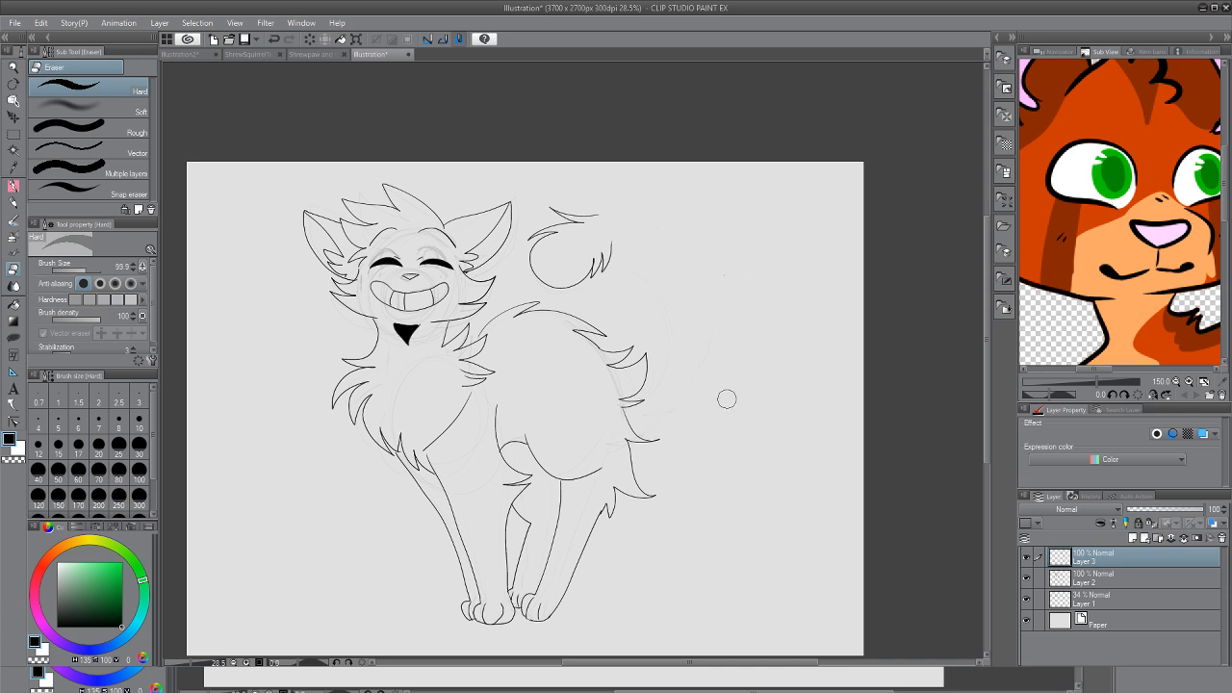
Try to redraw the tail's outer curve wider, with tufts at the base and an inner curve down to the rump
{"action": "key", "text": "p"}
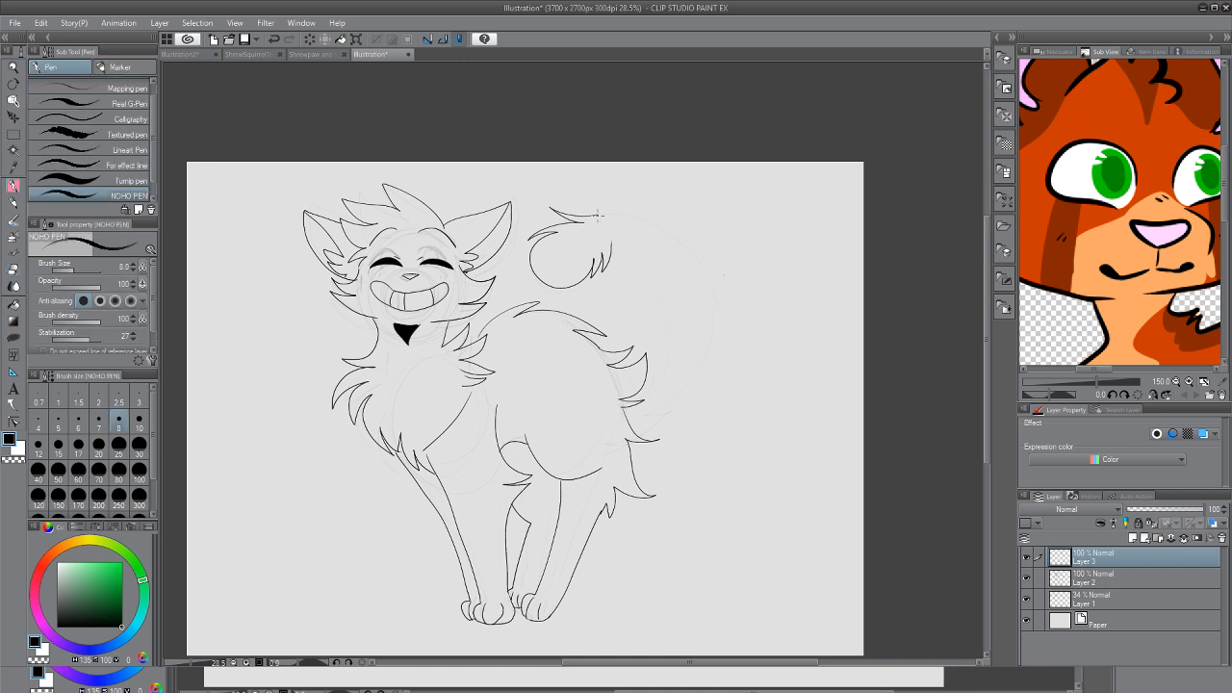
{"action": "mouse_move", "coordinate": [595, 214]}
{"action": "left_mouse_down"}
{"action": "mouse_move", "coordinate": [656, 218]}
{"action": "mouse_move", "coordinate": [720, 248]}
{"action": "mouse_move", "coordinate": [750, 327]}
{"action": "mouse_move", "coordinate": [732, 395]}
{"action": "mouse_move", "coordinate": [677, 427]}
{"action": "mouse_move", "coordinate": [713, 428]}
{"action": "mouse_move", "coordinate": [665, 444]}
{"action": "mouse_move", "coordinate": [668, 464]}
{"action": "mouse_move", "coordinate": [635, 445]}
{"action": "left_mouse_up"}
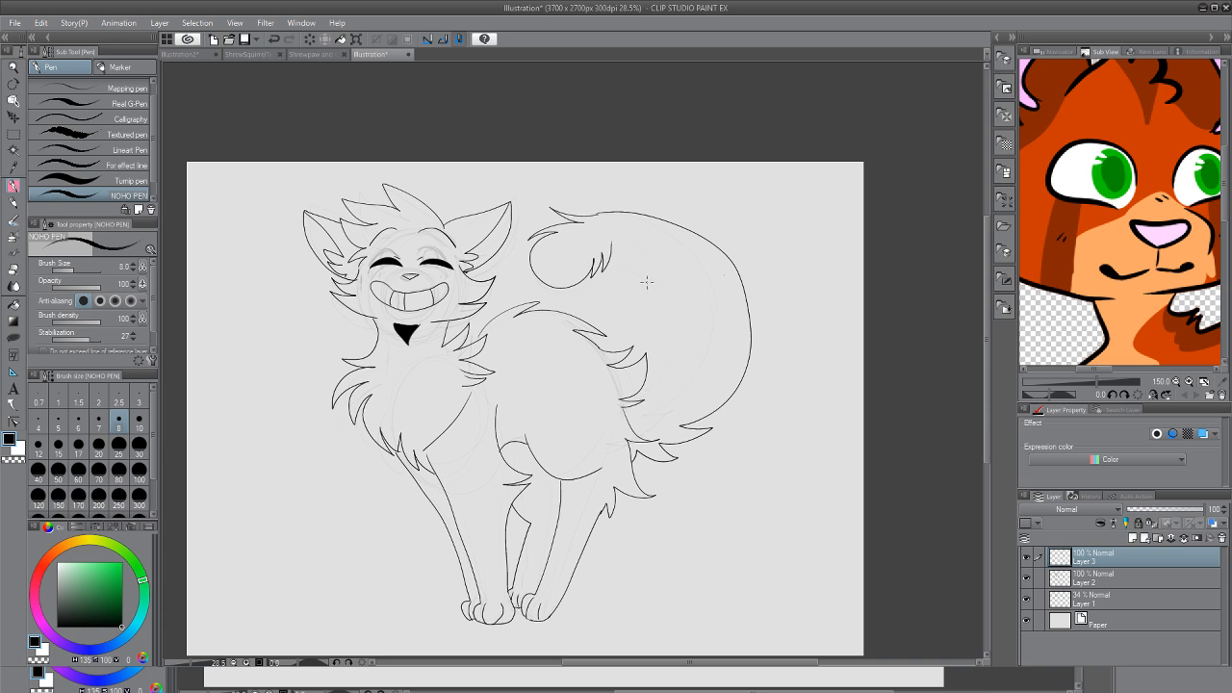
{"action": "mouse_move", "coordinate": [610, 246]}
{"action": "left_mouse_down"}
{"action": "mouse_move", "coordinate": [659, 254]}
{"action": "mouse_move", "coordinate": [704, 292]}
{"action": "mouse_move", "coordinate": [710, 344]}
{"action": "mouse_move", "coordinate": [684, 379]}
{"action": "mouse_move", "coordinate": [685, 352]}
{"action": "mouse_move", "coordinate": [655, 406]}
{"action": "left_mouse_up"}
{"action": "left_click_drag", "start_coordinate": [654, 364], "coordinate": [626, 398]}
Undo the tail strokes and erasures back to the zigzag strokes at the tail base
{"action": "key", "text": "ctrl+z"}
{"action": "key", "text": "ctrl+z"}
{"action": "key", "text": "ctrl+z"}
{"action": "key", "text": "ctrl+z"}
{"action": "key", "text": "ctrl+z"}
{"action": "key", "text": "ctrl+y"}
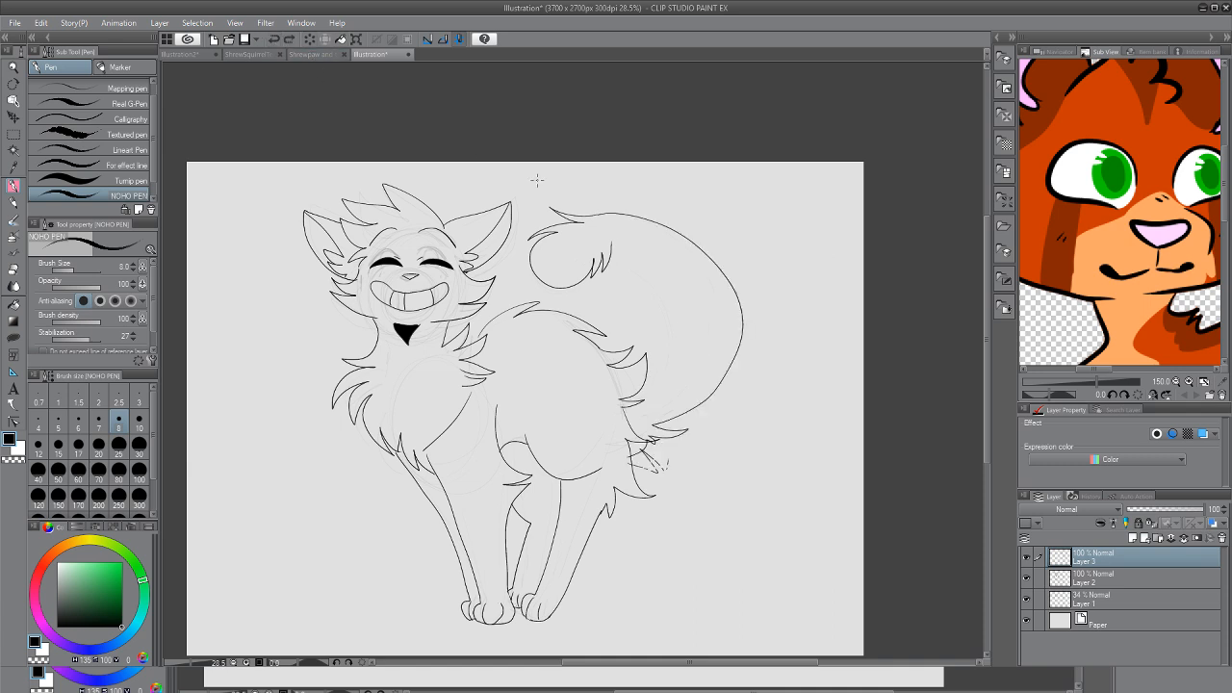
{"action": "key", "text": "ctrl+z"}
{"action": "key", "text": "ctrl+z"}
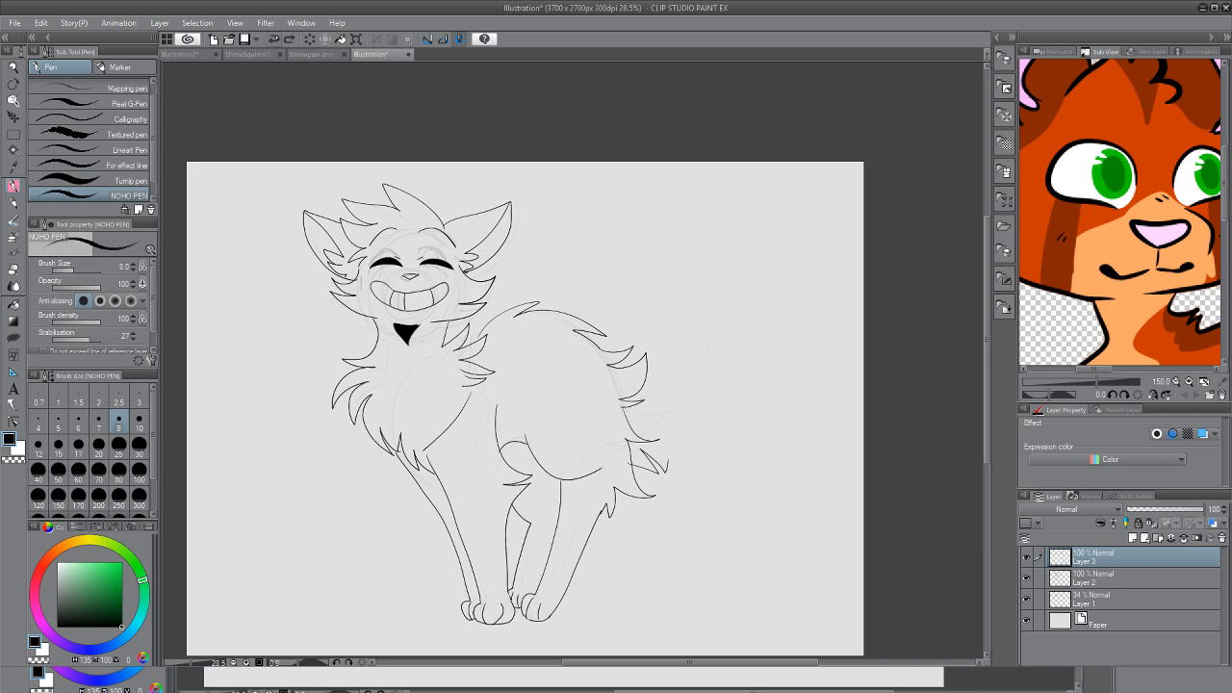
Toggle the layers' visibility to check which strokes each one holds, and delete Layer 3
{"action": "left_click", "coordinate": [1026, 580]}
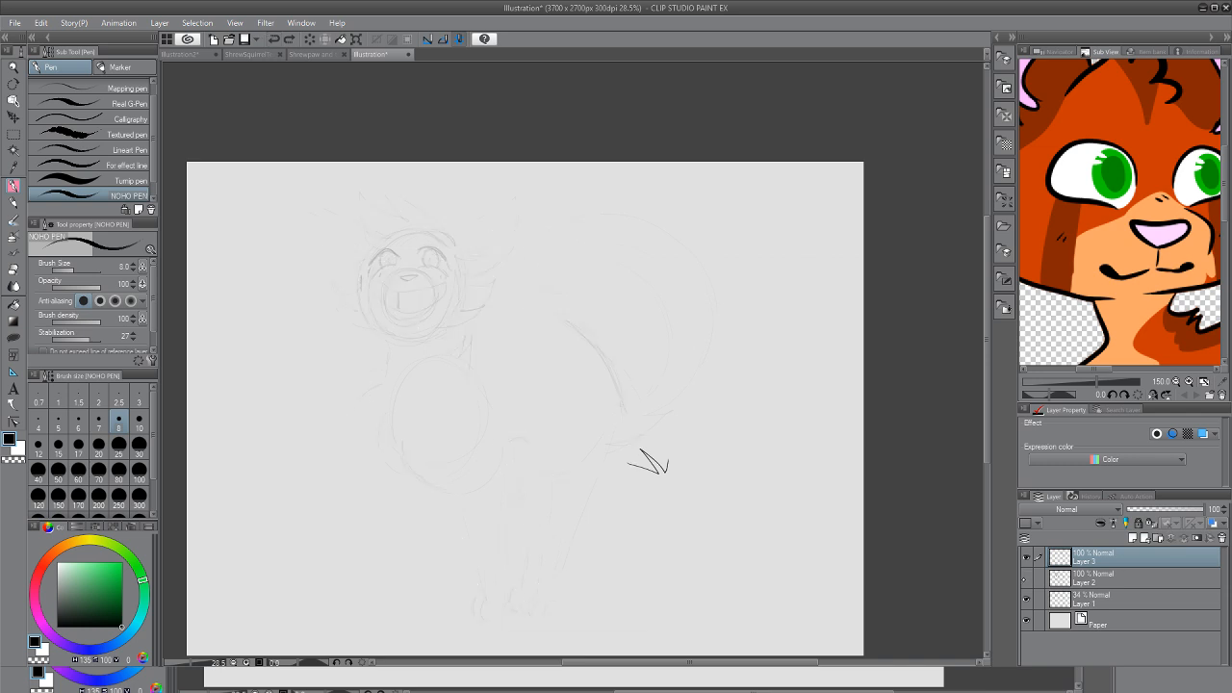
{"action": "left_click", "coordinate": [1026, 579]}
{"action": "left_click", "coordinate": [1026, 599]}
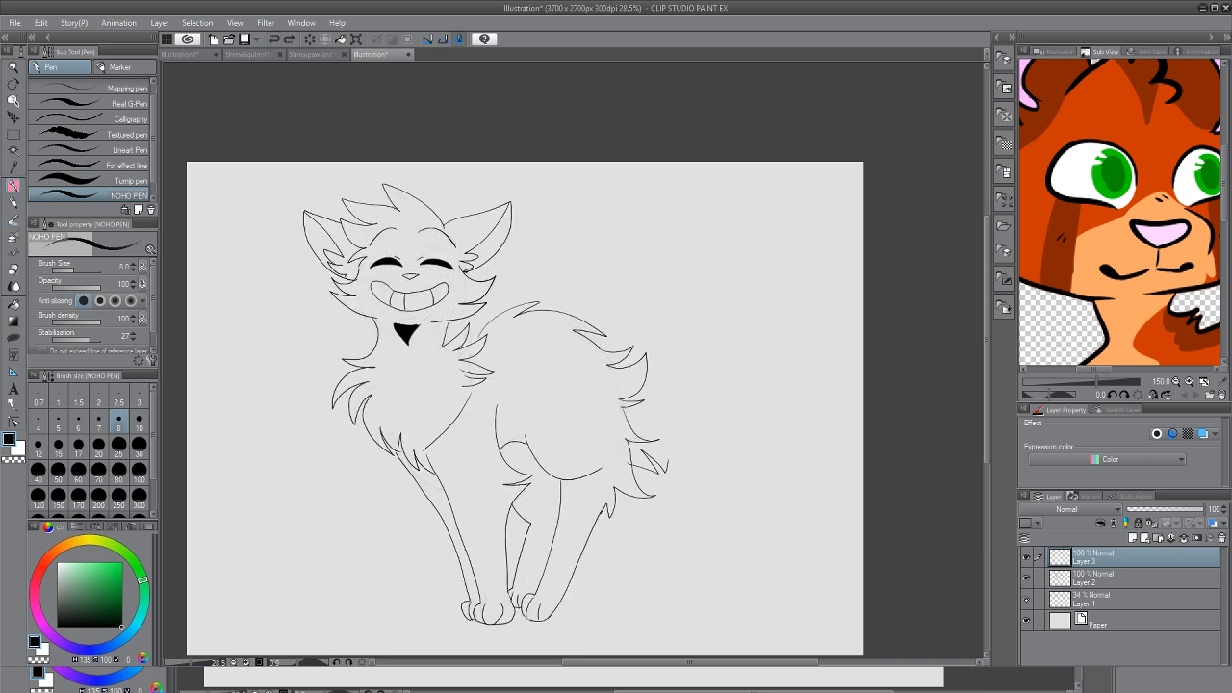
{"action": "left_click", "coordinate": [1026, 578]}
{"action": "left_click", "coordinate": [1026, 577]}
{"action": "left_click", "coordinate": [1026, 598]}
{"action": "left_click", "coordinate": [1026, 556]}
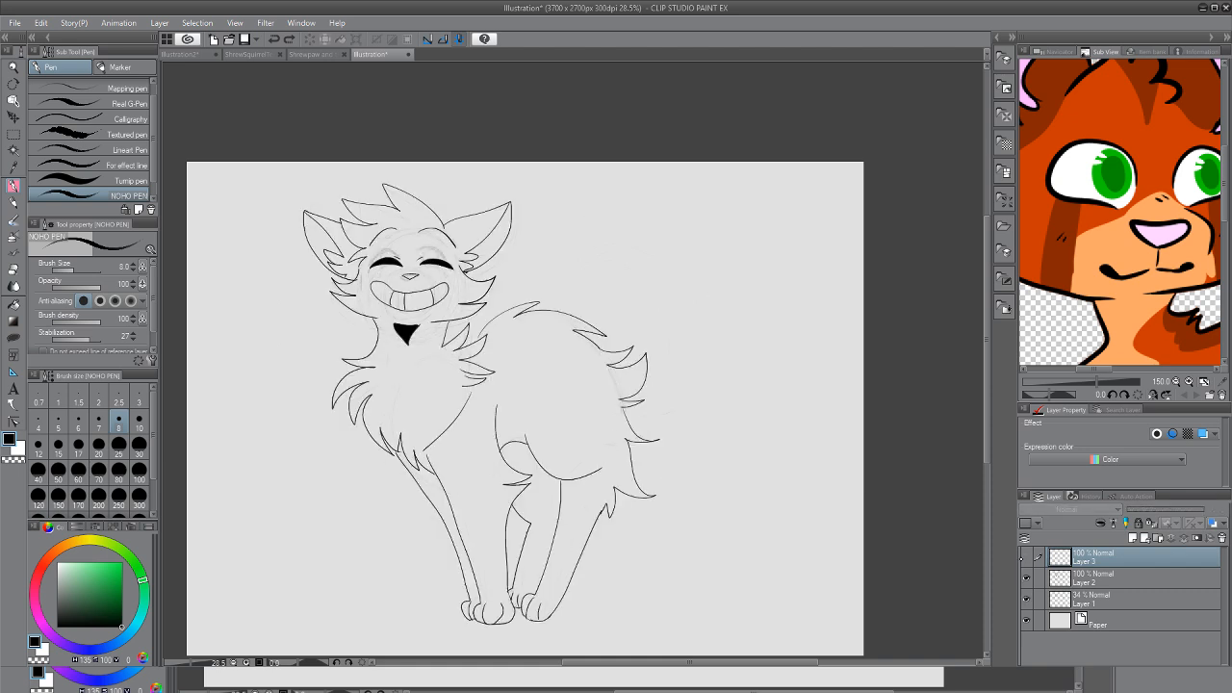
{"action": "left_click", "coordinate": [1026, 557]}
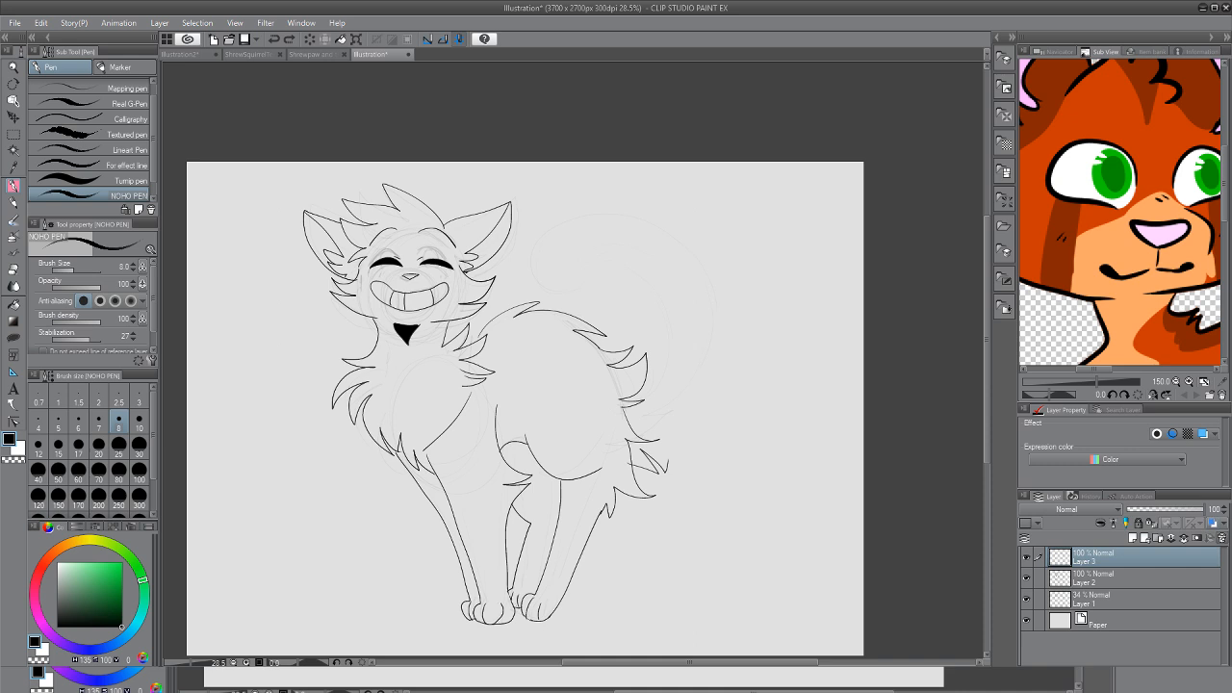
{"action": "left_click", "coordinate": [1221, 538]}
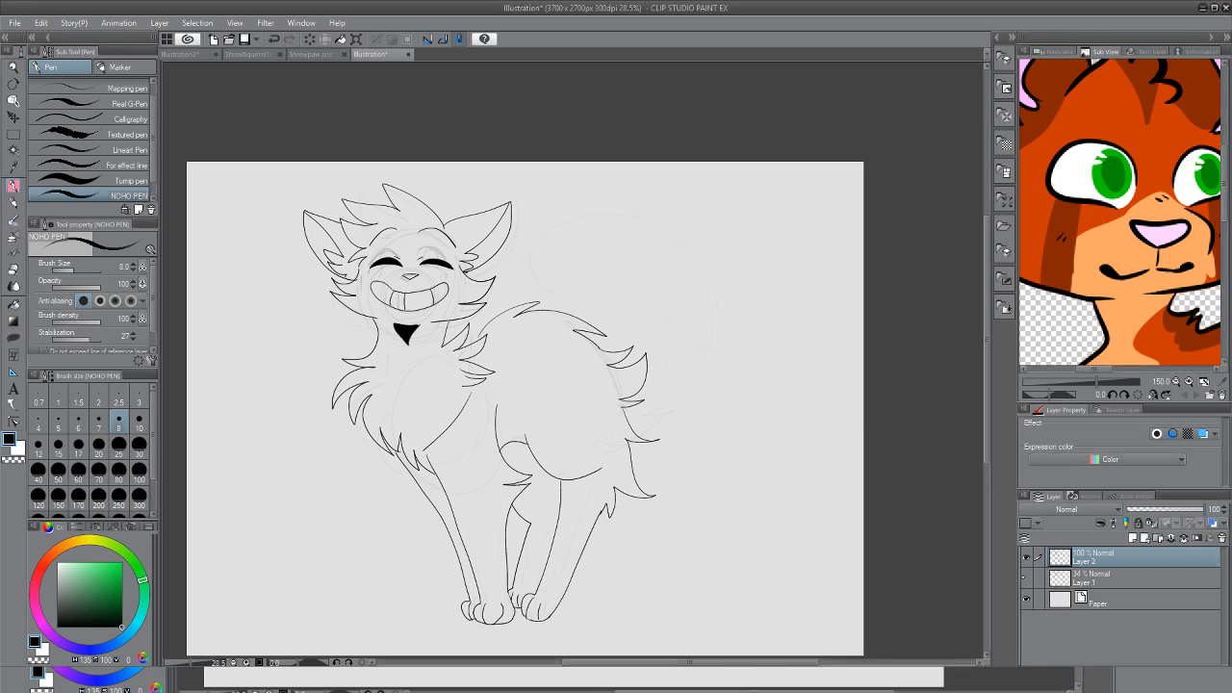
Add a new layer above the line art and ink spiky fur tufts at the tail base beside the rump
{"action": "left_click", "coordinate": [1026, 578]}
{"action": "left_click", "coordinate": [1026, 578]}
{"action": "mouse_move", "coordinate": [1202, 509]}
{"action": "left_mouse_down"}
{"action": "mouse_move", "coordinate": [1127, 510]}
{"action": "mouse_move", "coordinate": [1203, 509]}
{"action": "left_mouse_up"}
{"action": "left_click", "coordinate": [1143, 538]}
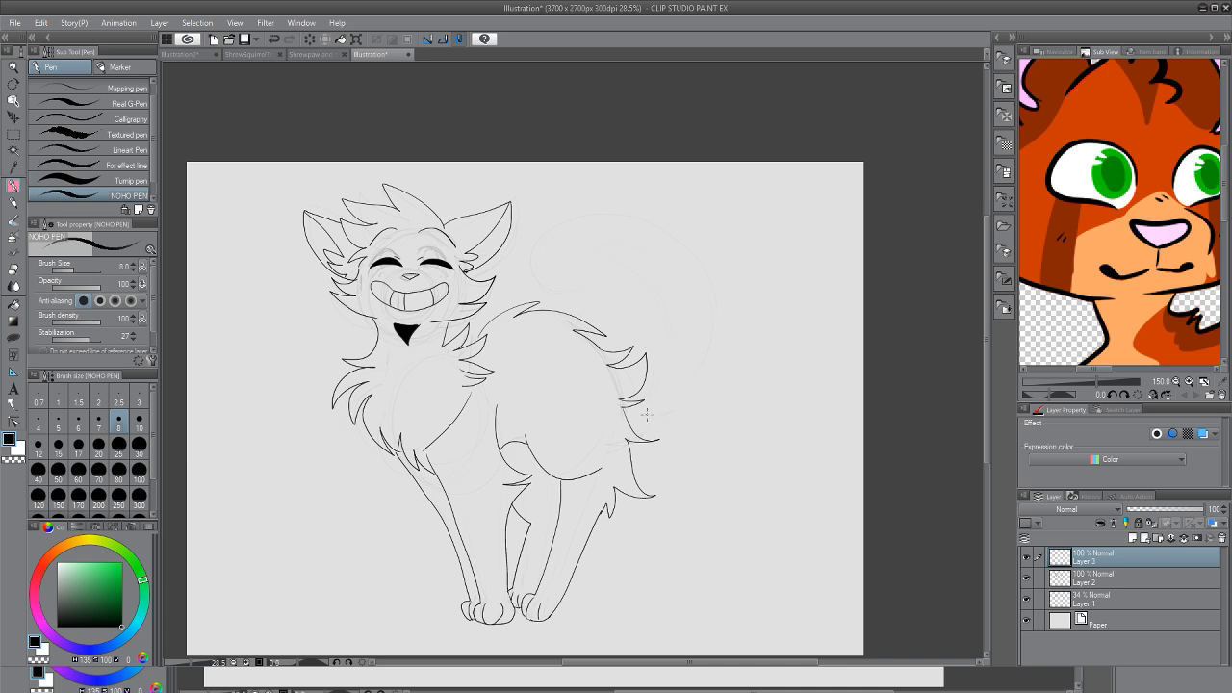
{"action": "mouse_move", "coordinate": [643, 416]}
{"action": "left_mouse_down"}
{"action": "mouse_move", "coordinate": [687, 399]}
{"action": "mouse_move", "coordinate": [677, 431]}
{"action": "mouse_move", "coordinate": [641, 439]}
{"action": "mouse_move", "coordinate": [624, 462]}
{"action": "left_mouse_up"}
{"action": "mouse_move", "coordinate": [656, 366]}
{"action": "left_mouse_down"}
{"action": "mouse_move", "coordinate": [643, 381]}
{"action": "mouse_move", "coordinate": [653, 391]}
{"action": "left_mouse_up"}
Try to ink a thick bushy tail curling toward the head, compare it with the whole reference image, and undo its curves
{"action": "mouse_move", "coordinate": [699, 258]}
{"action": "left_mouse_down"}
{"action": "mouse_move", "coordinate": [577, 202]}
{"action": "mouse_move", "coordinate": [601, 213]}
{"action": "mouse_move", "coordinate": [538, 266]}
{"action": "mouse_move", "coordinate": [566, 306]}
{"action": "mouse_move", "coordinate": [619, 270]}
{"action": "mouse_move", "coordinate": [663, 299]}
{"action": "mouse_move", "coordinate": [660, 385]}
{"action": "left_mouse_up"}
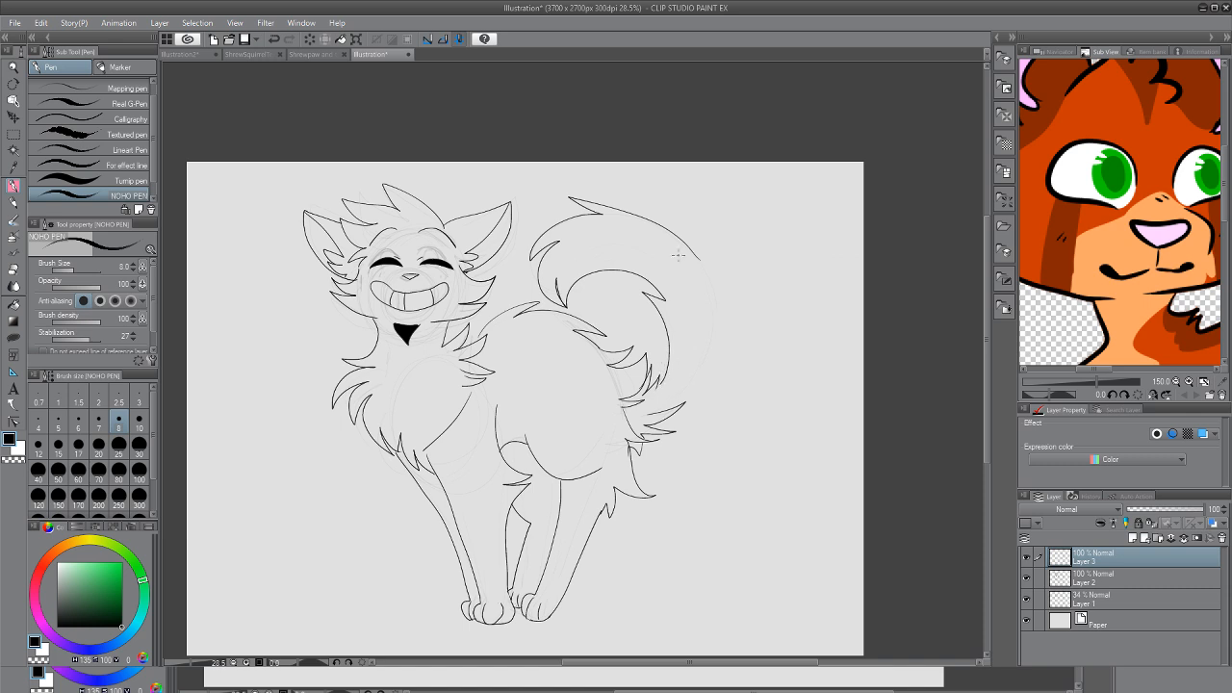
{"action": "left_click", "coordinate": [1176, 382]}
{"action": "left_click", "coordinate": [1176, 382]}
{"action": "left_click", "coordinate": [1176, 382]}
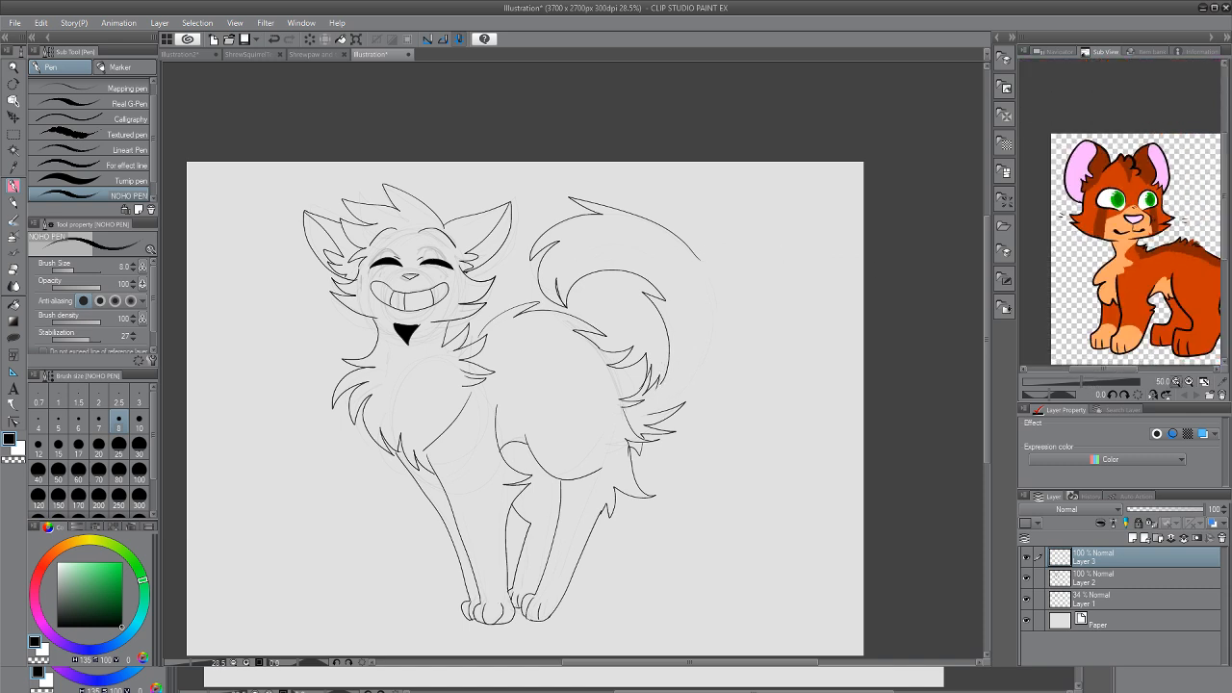
{"action": "left_click", "coordinate": [1176, 382]}
{"action": "left_click", "coordinate": [1176, 382]}
{"action": "left_click", "coordinate": [1175, 382]}
{"action": "left_click", "coordinate": [1176, 382]}
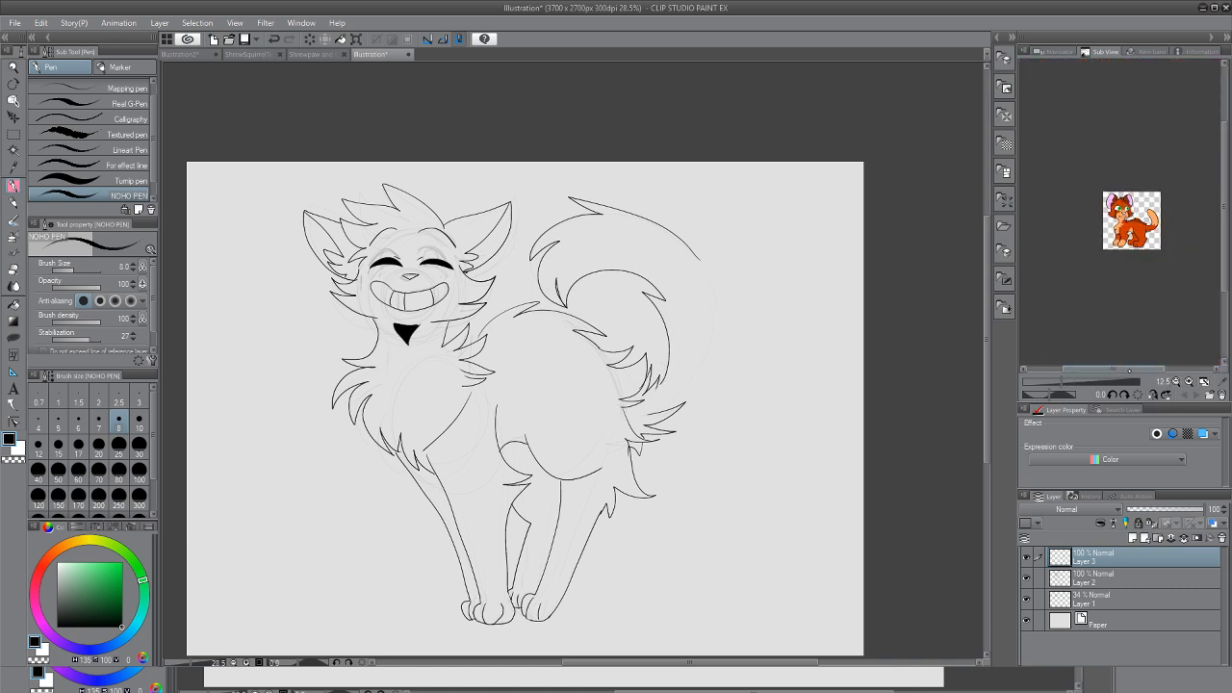
{"action": "key", "text": "ctrl+z"}
{"action": "key", "text": "ctrl+z"}
{"action": "key", "text": "ctrl+z"}
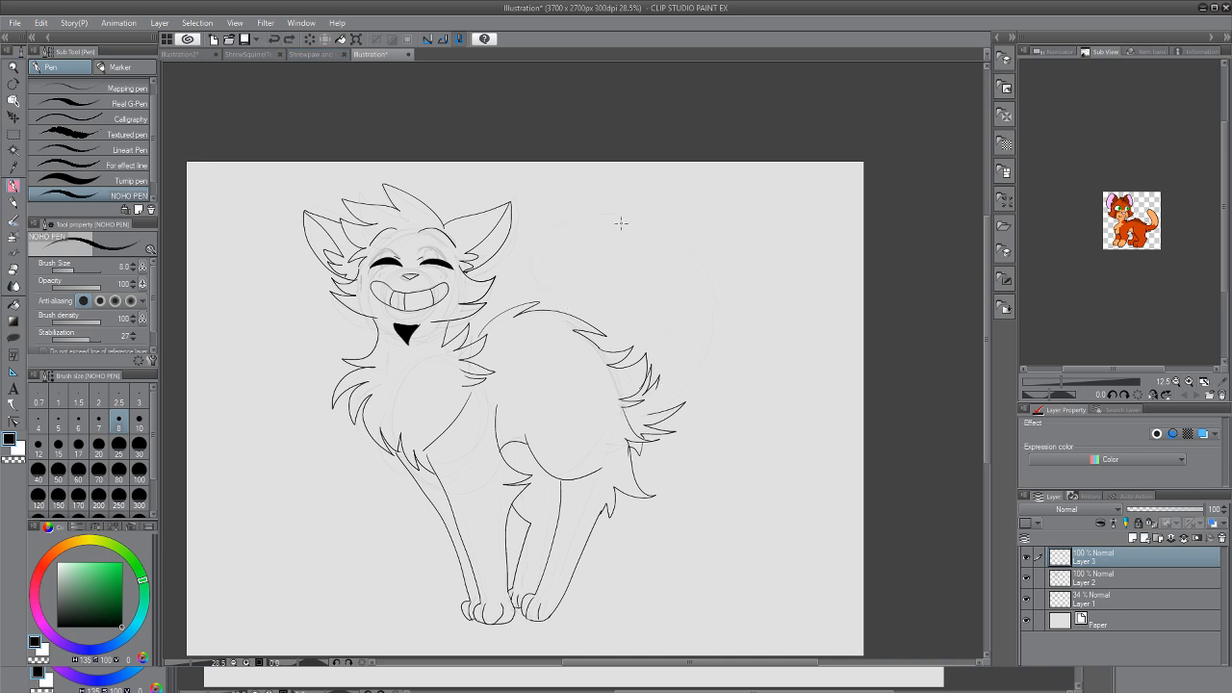
Ink a slim curled tail with a rounded tip, drawing its outer and inner curves down to the base tufts
{"action": "mouse_move", "coordinate": [577, 217]}
{"action": "left_mouse_down"}
{"action": "mouse_move", "coordinate": [528, 245]}
{"action": "mouse_move", "coordinate": [548, 236]}
{"action": "mouse_move", "coordinate": [531, 268]}
{"action": "mouse_move", "coordinate": [557, 288]}
{"action": "mouse_move", "coordinate": [588, 256]}
{"action": "mouse_move", "coordinate": [590, 268]}
{"action": "mouse_move", "coordinate": [588, 215]}
{"action": "mouse_move", "coordinate": [660, 224]}
{"action": "mouse_move", "coordinate": [704, 263]}
{"action": "mouse_move", "coordinate": [717, 332]}
{"action": "left_mouse_up"}
{"action": "mouse_move", "coordinate": [724, 304]}
{"action": "left_mouse_down"}
{"action": "mouse_move", "coordinate": [709, 370]}
{"action": "mouse_move", "coordinate": [683, 400]}
{"action": "left_mouse_up"}
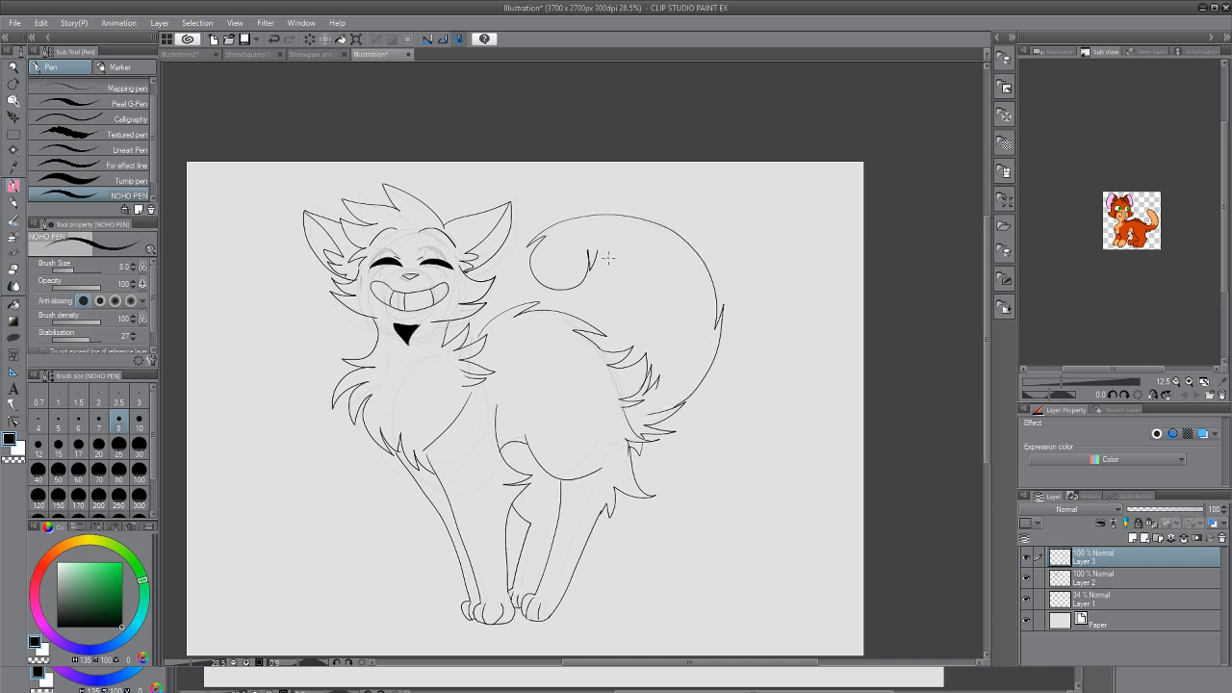
{"action": "mouse_move", "coordinate": [591, 252]}
{"action": "left_mouse_down"}
{"action": "mouse_move", "coordinate": [658, 265]}
{"action": "mouse_move", "coordinate": [677, 301]}
{"action": "mouse_move", "coordinate": [671, 357]}
{"action": "left_mouse_up"}
{"action": "key", "text": "ctrl+z"}
{"action": "mouse_move", "coordinate": [589, 252]}
{"action": "left_mouse_down"}
{"action": "mouse_move", "coordinate": [631, 252]}
{"action": "mouse_move", "coordinate": [670, 299]}
{"action": "mouse_move", "coordinate": [669, 368]}
{"action": "left_mouse_up"}
{"action": "key", "text": "ctrl+z"}
{"action": "mouse_move", "coordinate": [687, 354]}
{"action": "left_mouse_down"}
{"action": "mouse_move", "coordinate": [689, 299]}
{"action": "mouse_move", "coordinate": [625, 240]}
{"action": "mouse_move", "coordinate": [597, 248]}
{"action": "left_mouse_up"}
Hide the sketch layer, erase the inner point at the tail tip and redraw it as spiky fur tufts
{"action": "key", "text": "e"}
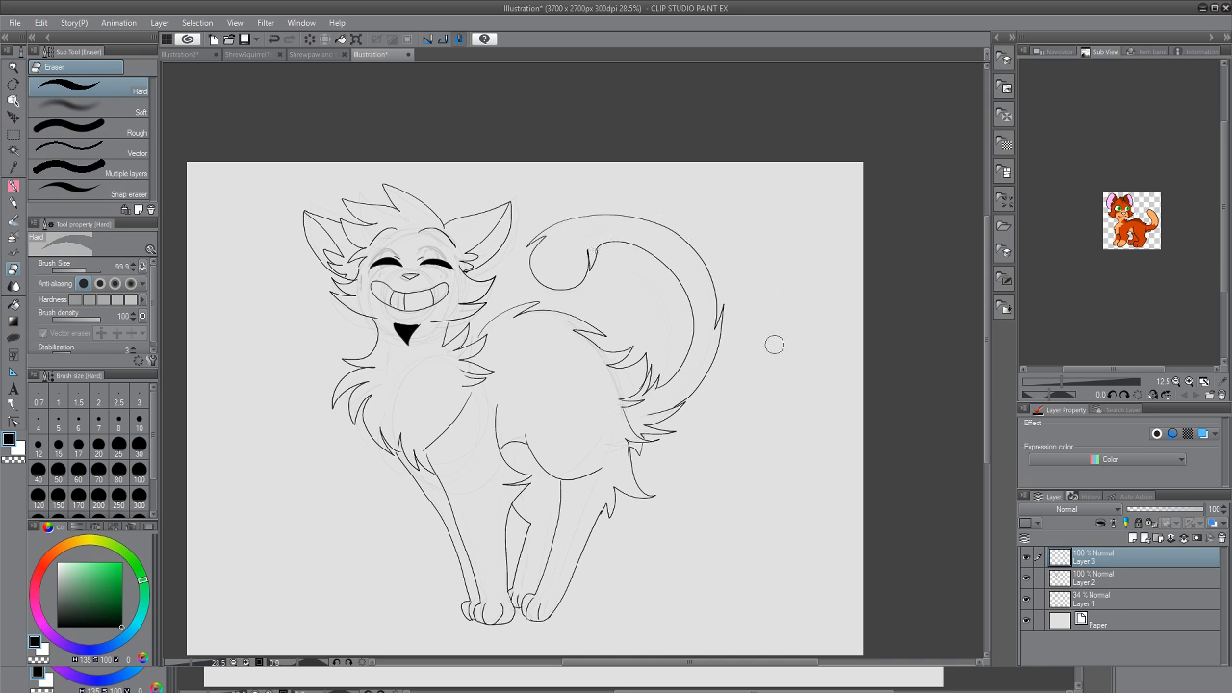
{"action": "left_click", "coordinate": [1026, 599]}
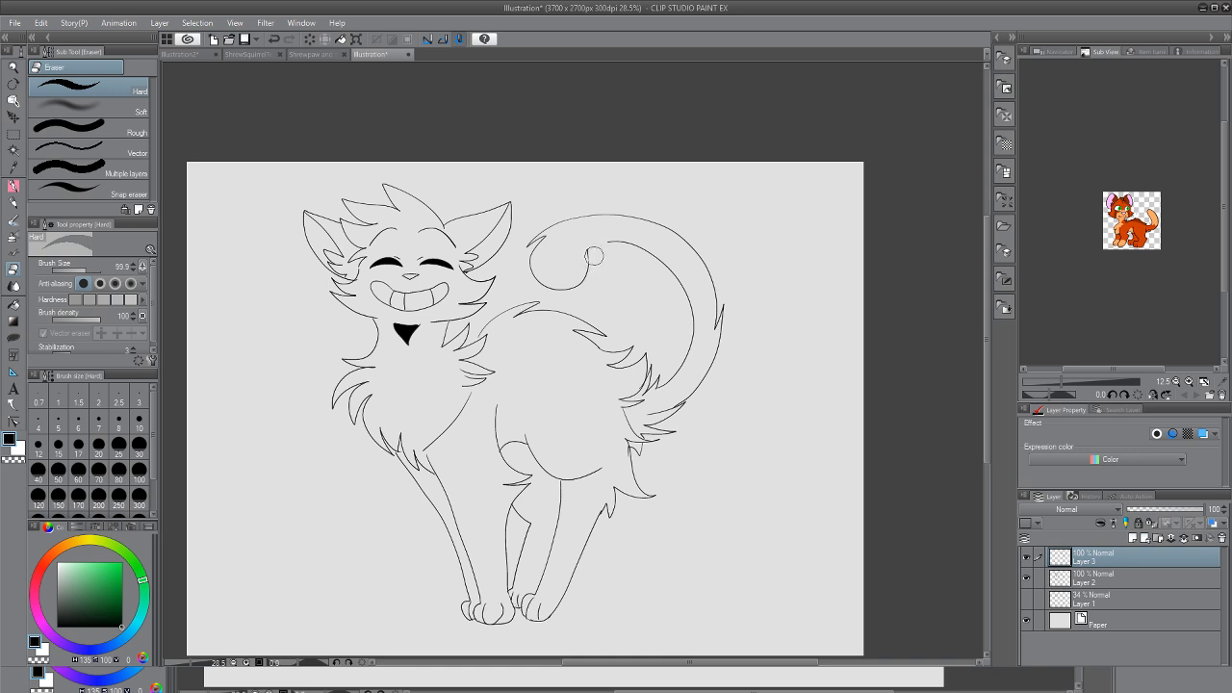
{"action": "key", "text": "p"}
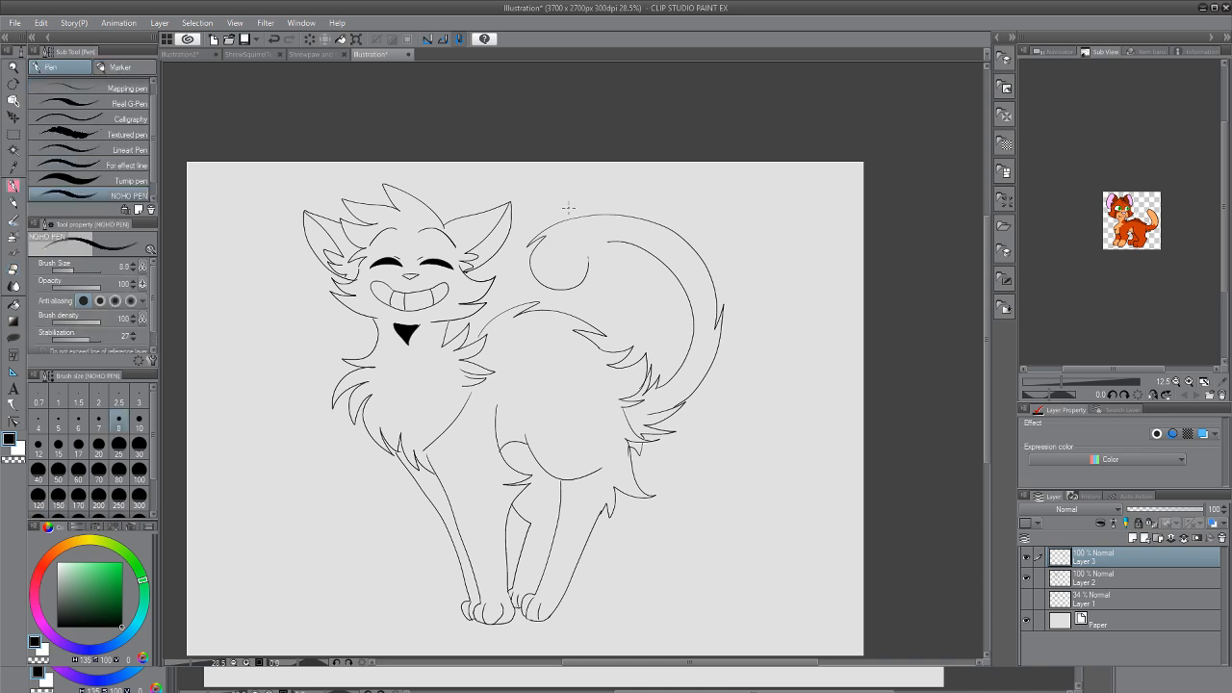
{"action": "mouse_move", "coordinate": [588, 274]}
{"action": "left_mouse_down"}
{"action": "mouse_move", "coordinate": [591, 248]}
{"action": "mouse_move", "coordinate": [614, 240]}
{"action": "left_mouse_up"}
Test the tail outline for gaps with Auto select, clear the selection, and merge the tail layer into Layer 2
{"action": "key", "text": "w"}
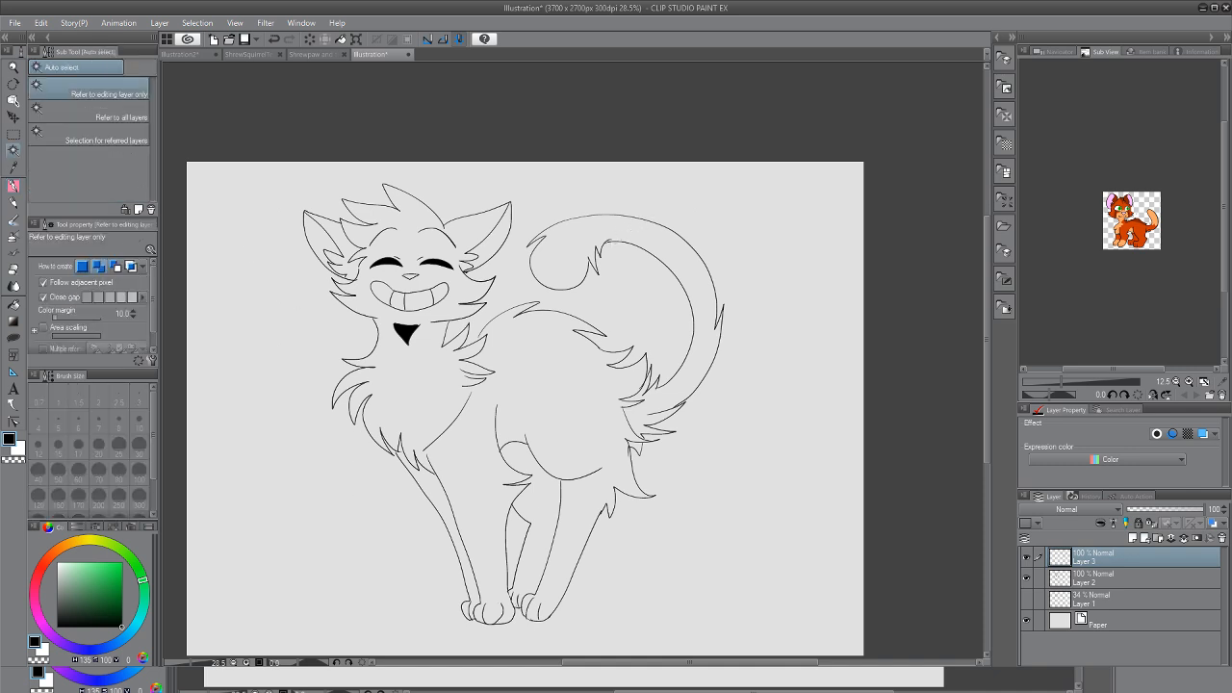
{"action": "left_click", "coordinate": [751, 252]}
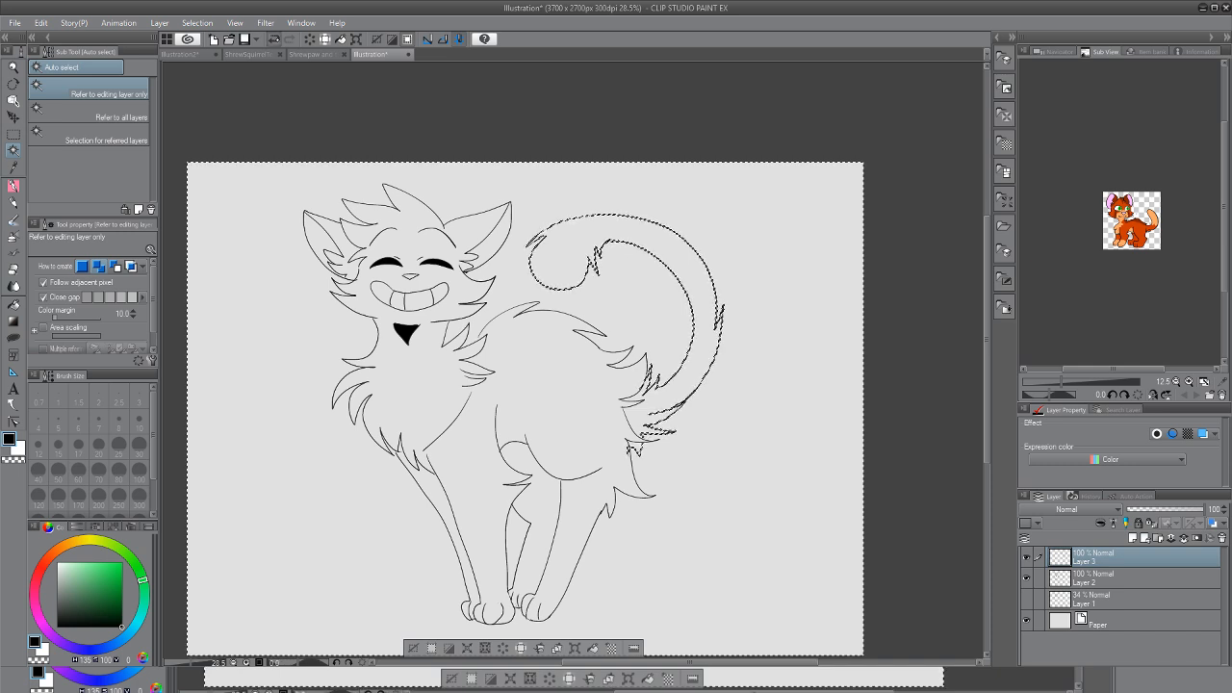
{"action": "key", "text": "ctrl+d"}
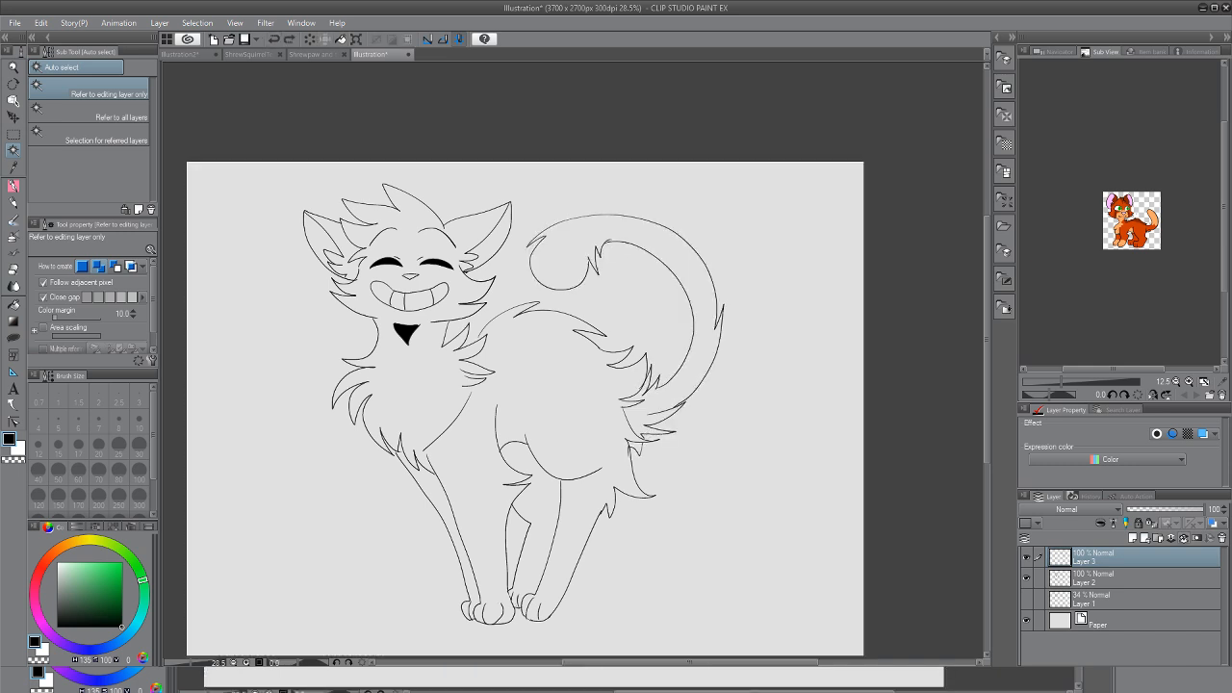
{"action": "left_click", "coordinate": [1183, 539]}
{"action": "left_click", "coordinate": [1026, 558]}
{"action": "left_click", "coordinate": [1026, 558]}
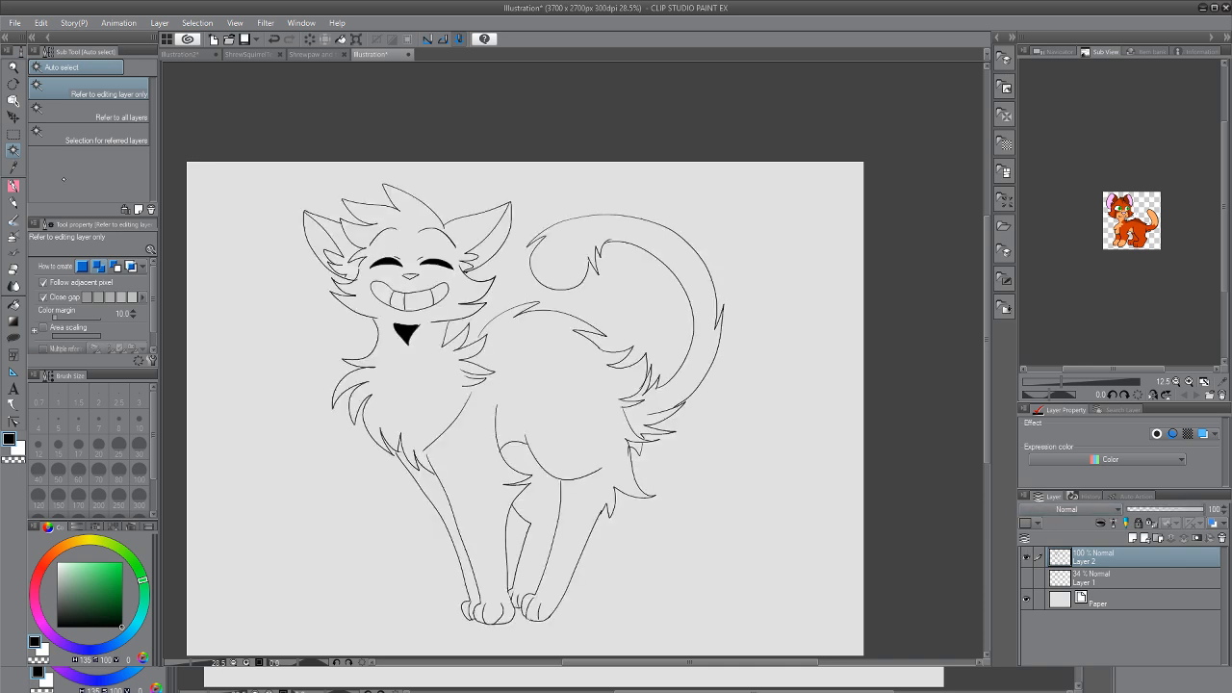
Switch Auto select to refer to all layers and select the empty area outside the cat
{"action": "left_click", "coordinate": [408, 450]}
{"action": "key", "text": "ctrl+d"}
{"action": "left_click", "coordinate": [58, 108]}
{"action": "left_click", "coordinate": [617, 328]}
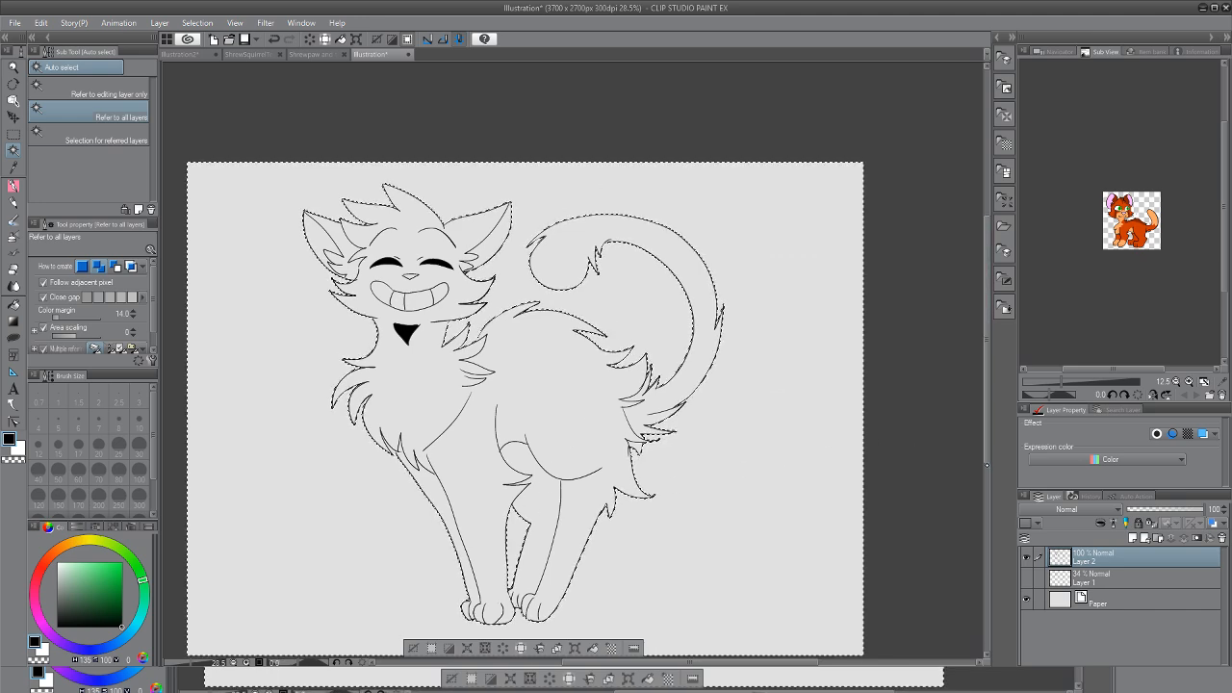
Enlarge the reference image and pick the orange body colour from it with the Eyedropper
{"action": "scroll", "coordinate": [980, 449], "scroll_direction": "down", "scroll_amount": 1}
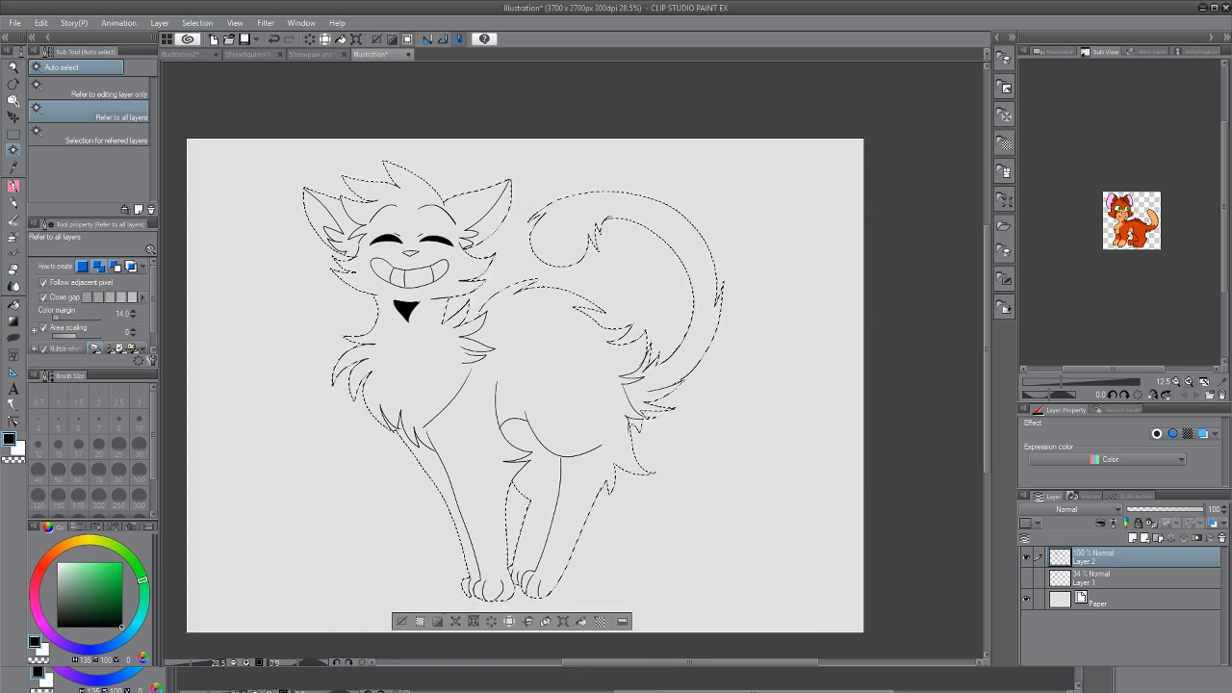
{"action": "scroll", "coordinate": [1132, 220], "scroll_direction": "up", "scroll_amount": 6}
{"action": "left_click_drag", "start_coordinate": [1143, 297], "coordinate": [1118, 311]}
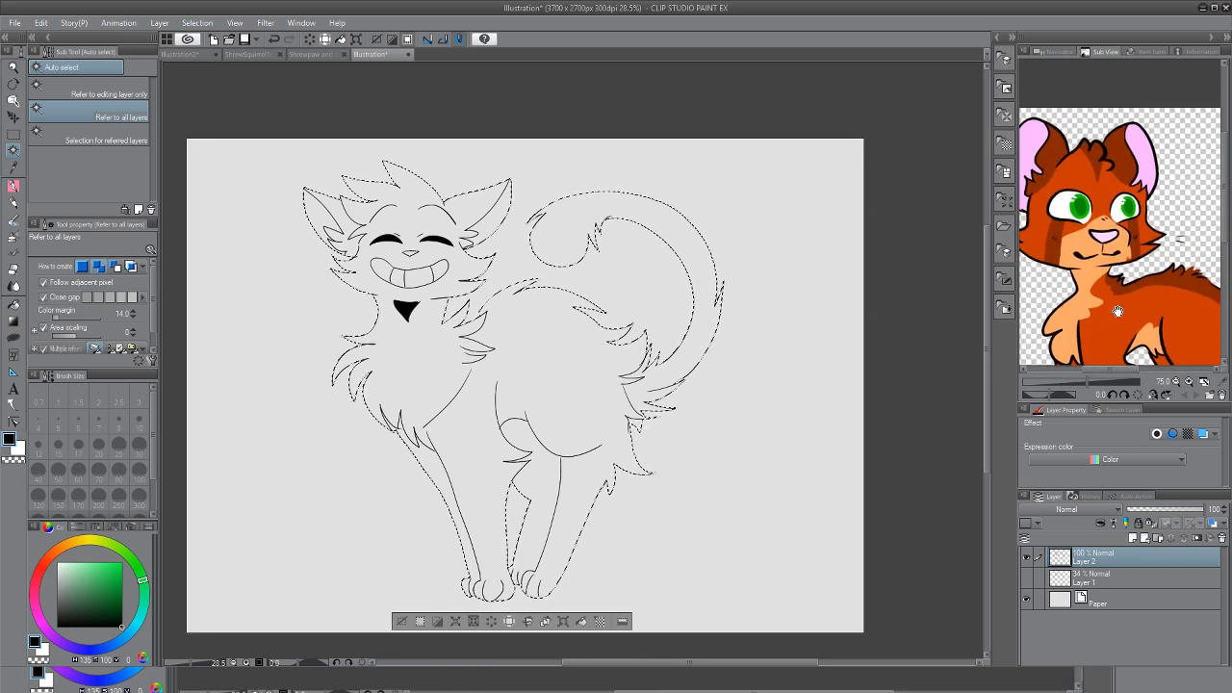
{"action": "key", "text": "i"}
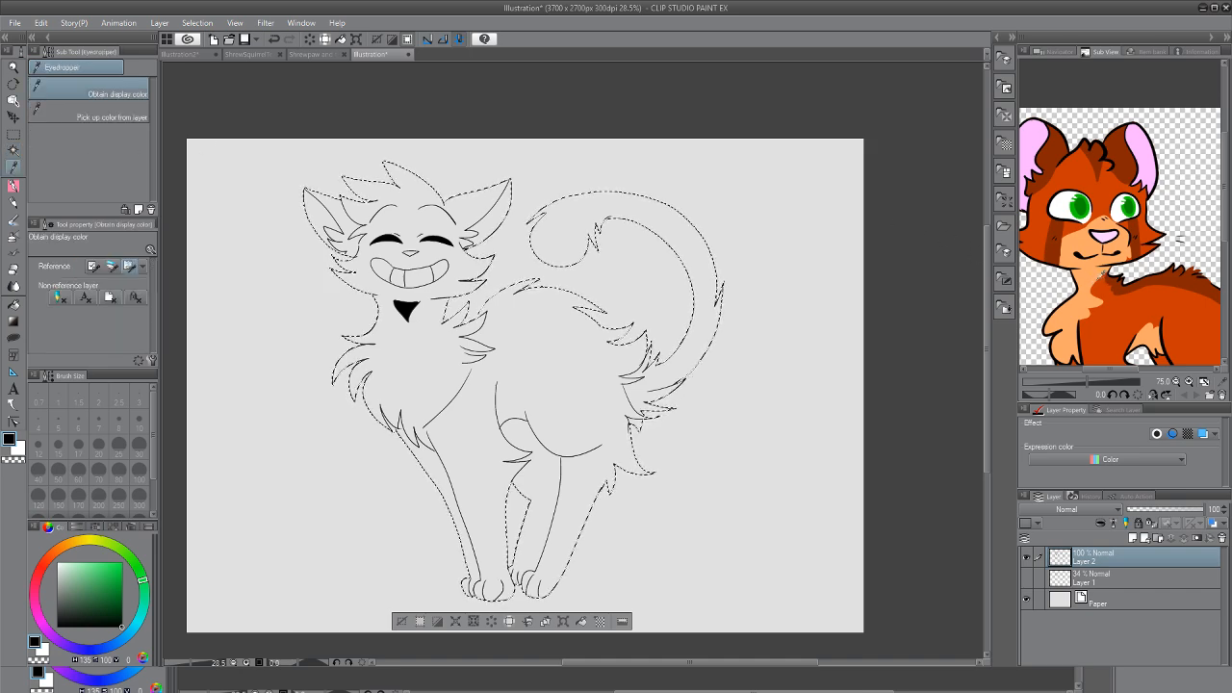
{"action": "left_click", "coordinate": [1126, 295]}
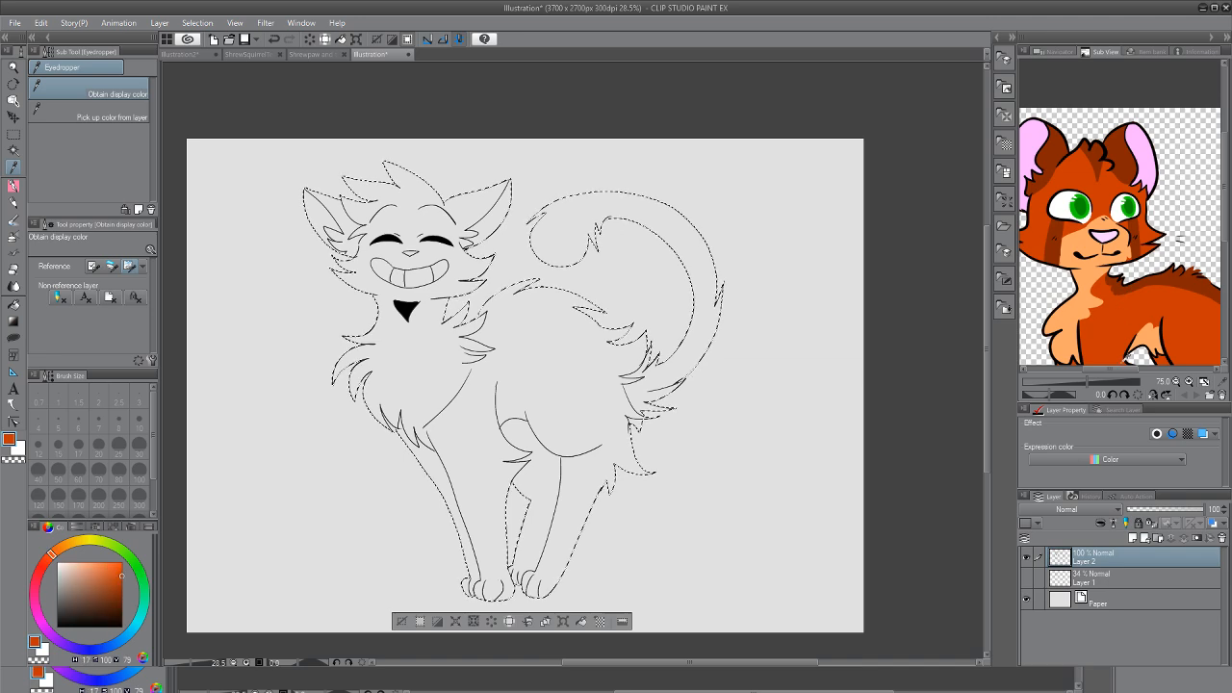
Add a new layer beneath the line art and fill the selected cat shape with orange, referring only to the editing layer
{"action": "left_click", "coordinate": [1134, 537]}
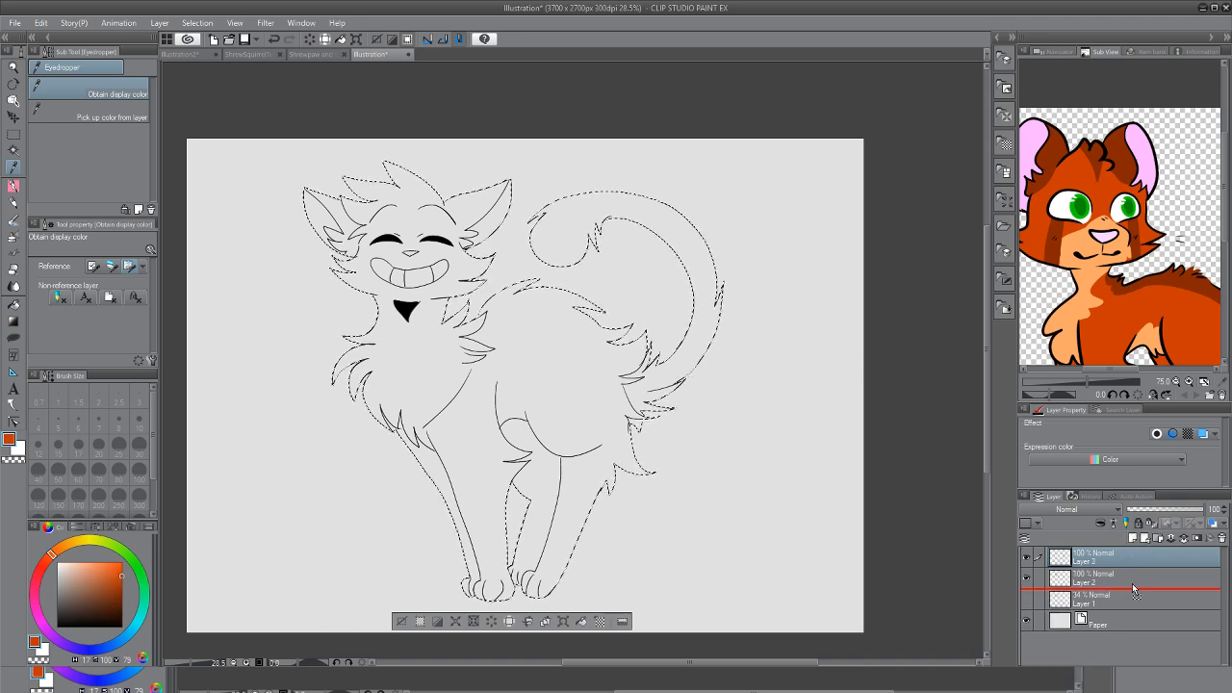
{"action": "left_click", "coordinate": [1125, 577]}
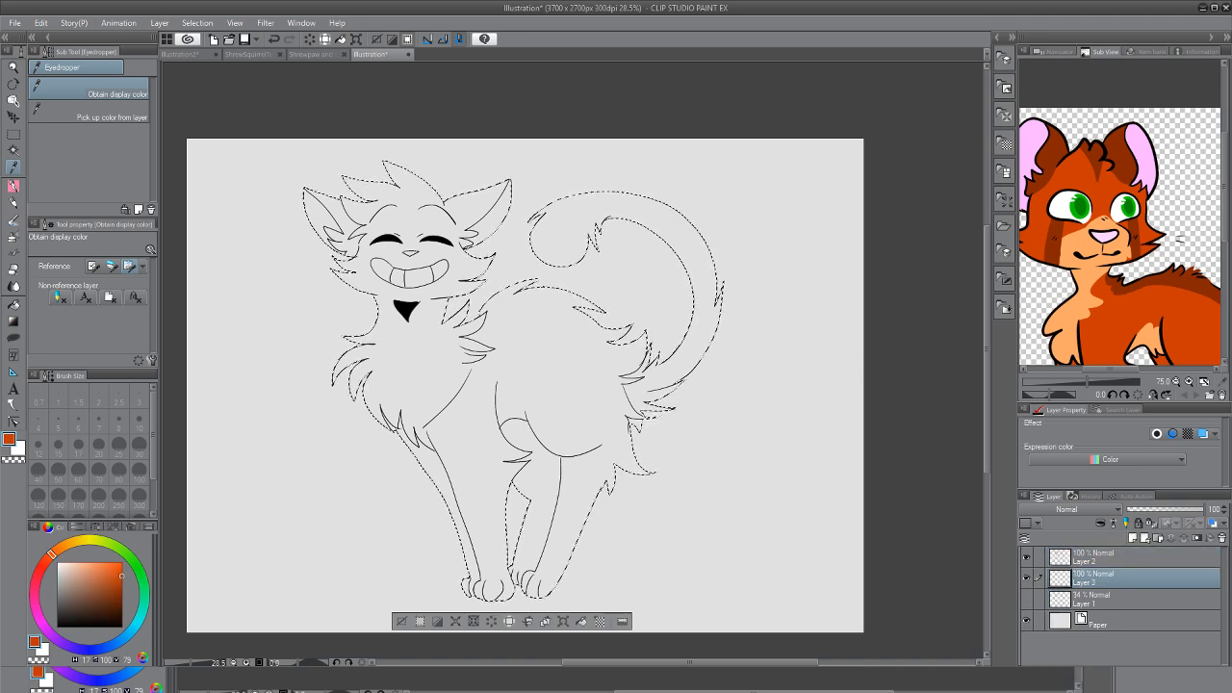
{"action": "key", "text": "g"}
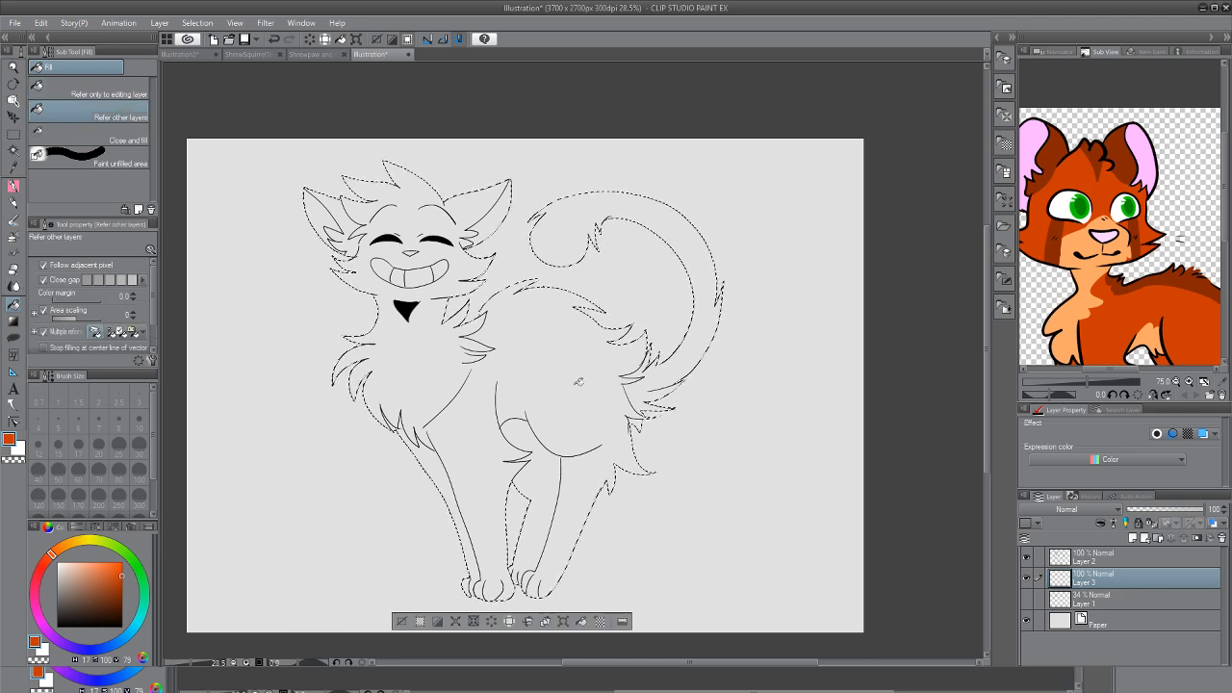
{"action": "left_click", "coordinate": [578, 382]}
{"action": "key", "text": "ctrl+z"}
{"action": "key", "text": "g"}
{"action": "left_click", "coordinate": [544, 382]}
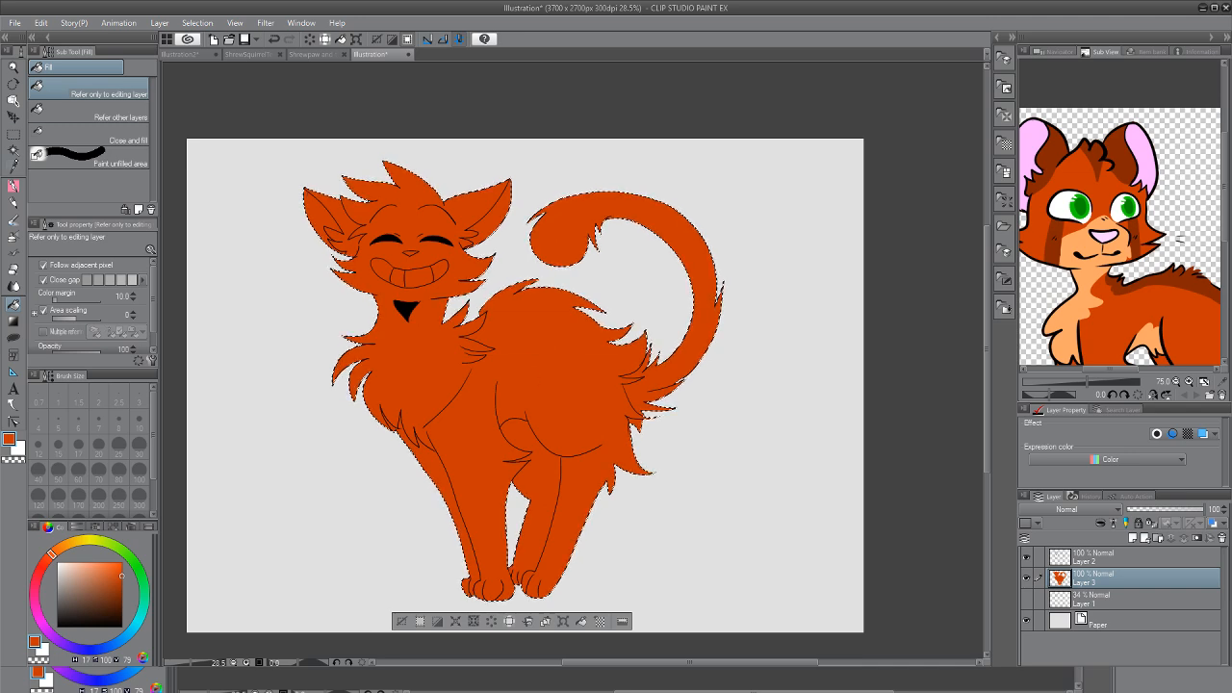
Pick the light orange from the reference and outline the muzzle, chest and belly patches with the NOHO PEN at size 8
{"action": "key", "text": "i"}
{"action": "left_click", "coordinate": [1074, 266]}
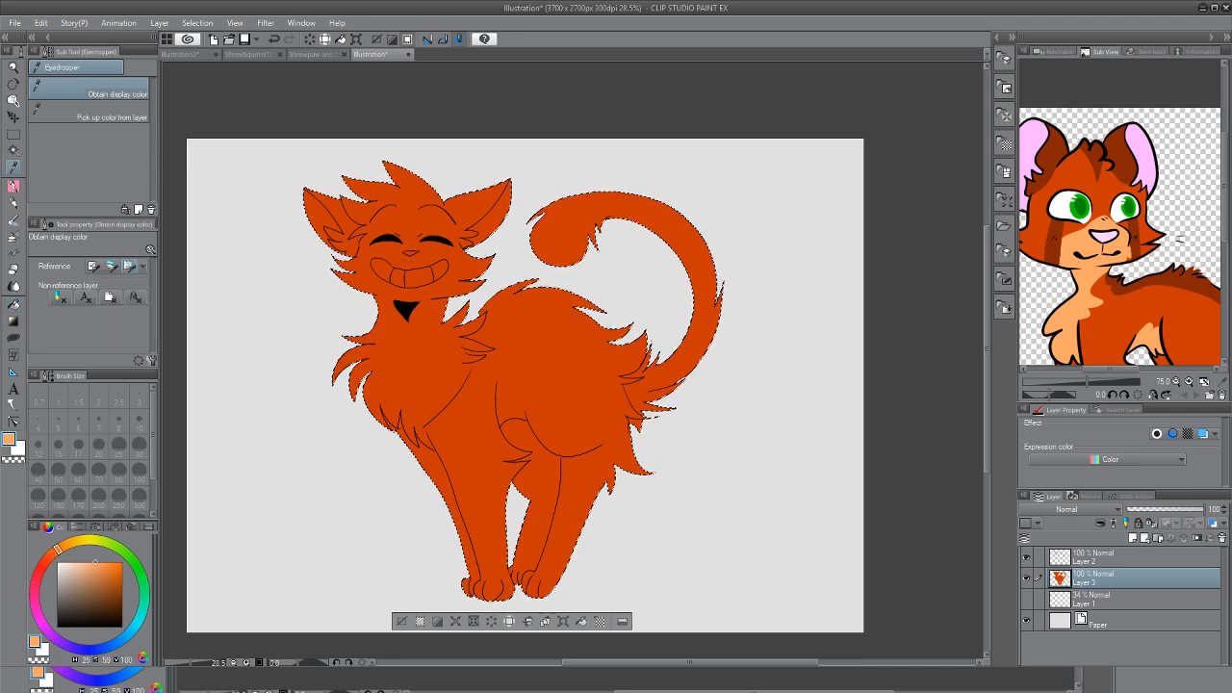
{"action": "key", "text": "ctrl+space"}
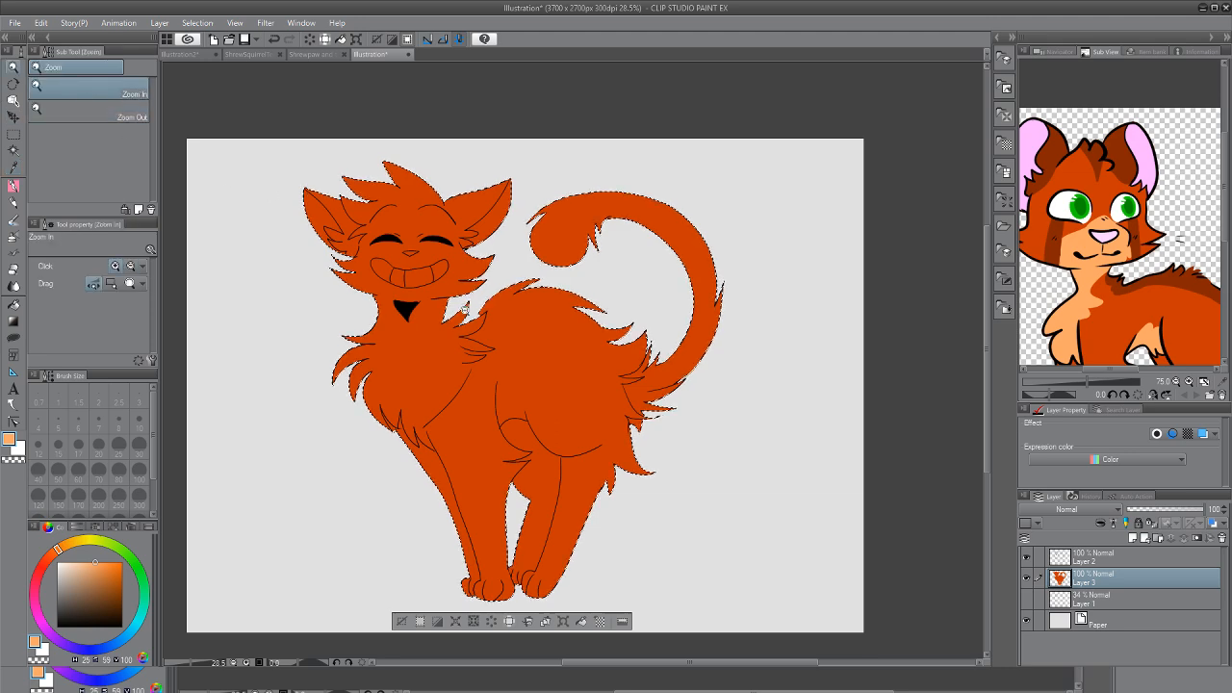
{"action": "left_click", "coordinate": [410, 274]}
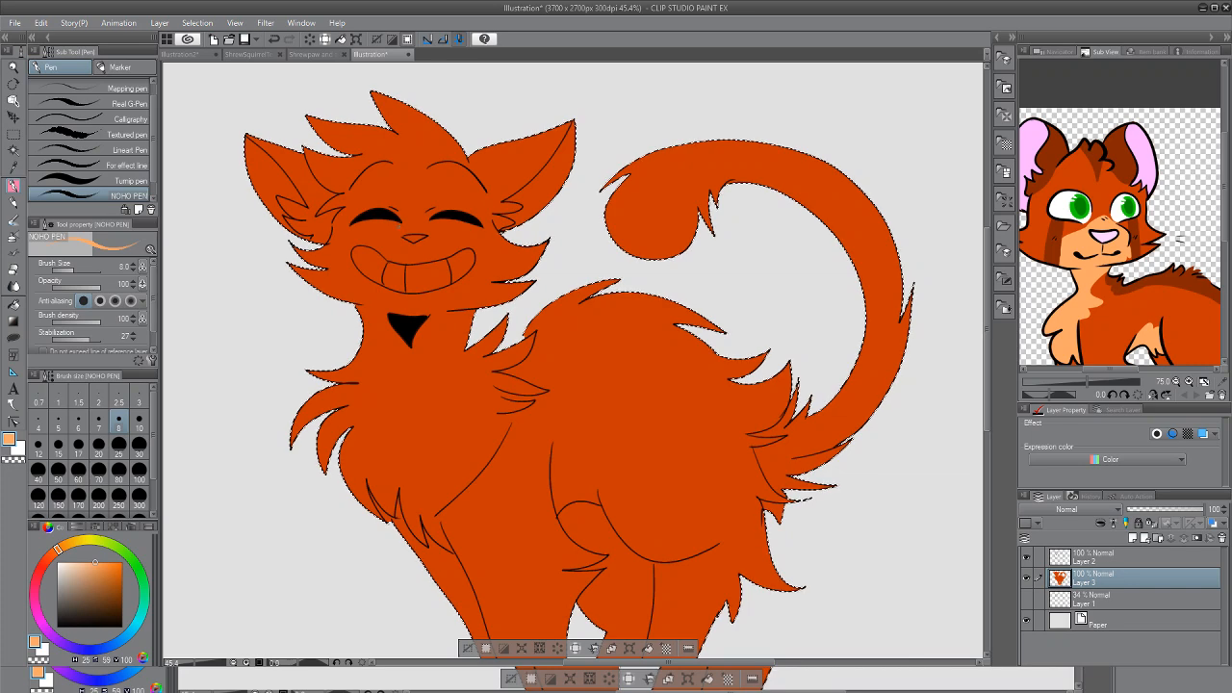
{"action": "left_click_drag", "start_coordinate": [401, 220], "coordinate": [429, 209]}
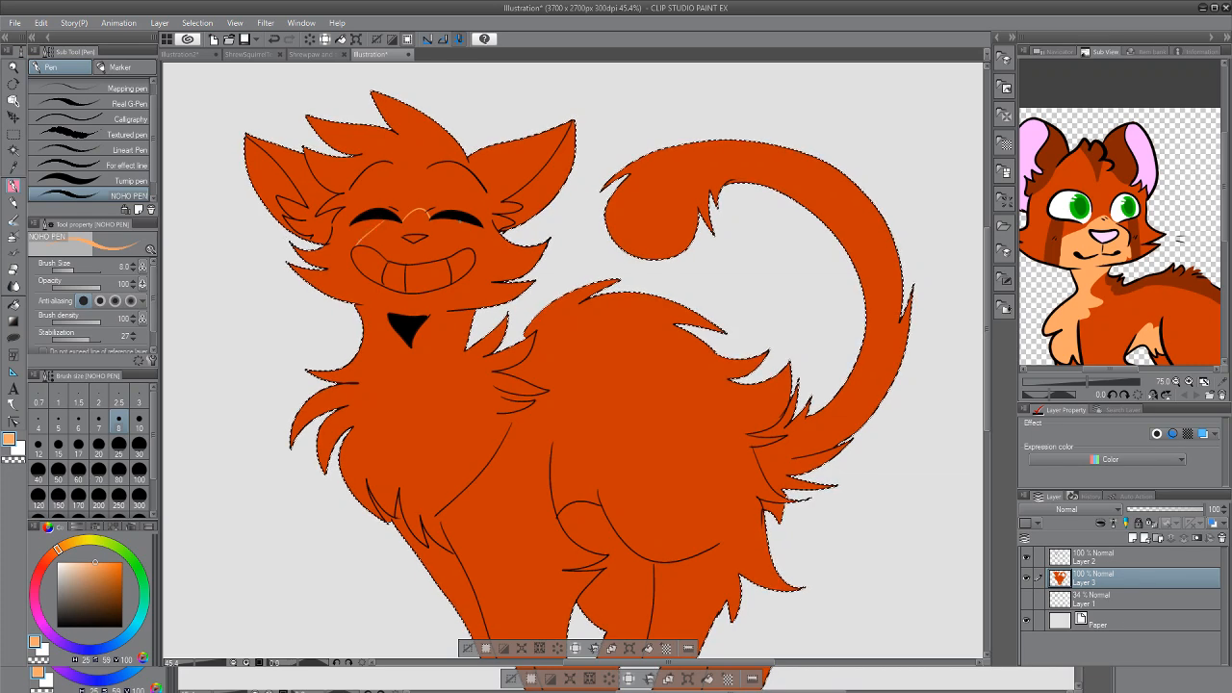
{"action": "left_click_drag", "start_coordinate": [354, 258], "coordinate": [353, 289]}
{"action": "mouse_move", "coordinate": [466, 365]}
{"action": "left_mouse_down"}
{"action": "mouse_move", "coordinate": [457, 405]}
{"action": "mouse_move", "coordinate": [487, 389]}
{"action": "mouse_move", "coordinate": [471, 429]}
{"action": "mouse_move", "coordinate": [508, 425]}
{"action": "mouse_move", "coordinate": [500, 443]}
{"action": "mouse_move", "coordinate": [573, 453]}
{"action": "mouse_move", "coordinate": [594, 428]}
{"action": "mouse_move", "coordinate": [599, 489]}
{"action": "left_mouse_up"}
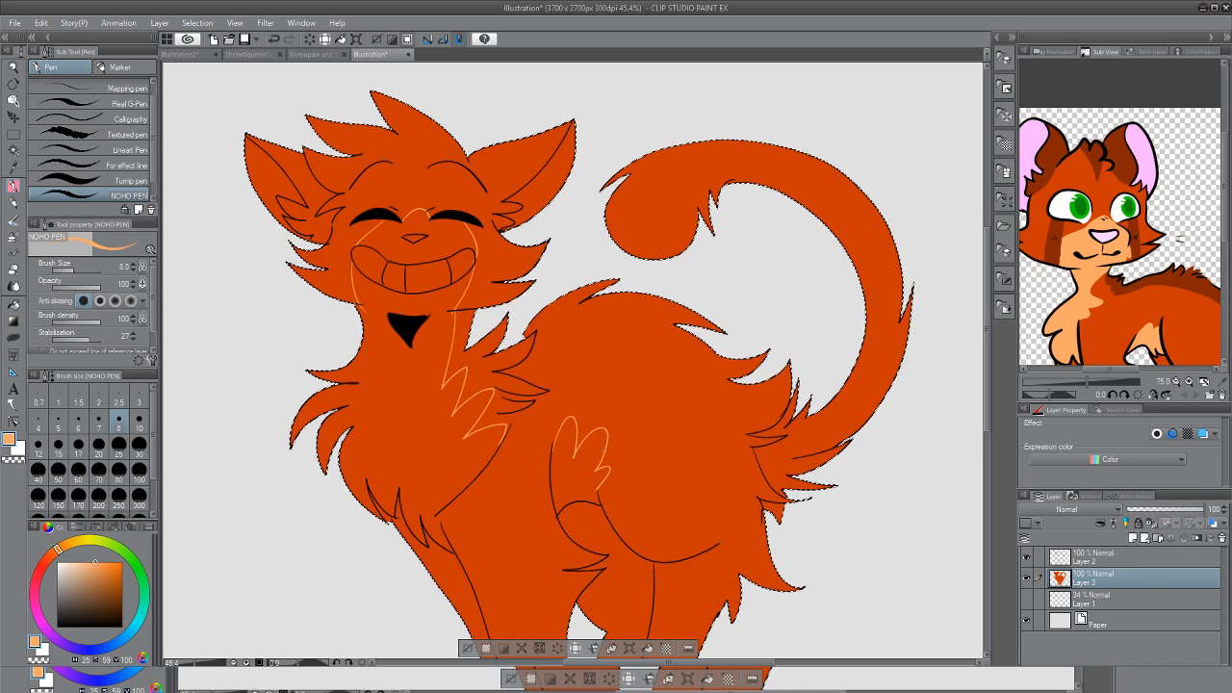
Fill the outlined chest and muzzle with light orange, using the Fill tool set to refer to other layers
{"action": "key", "text": "g"}
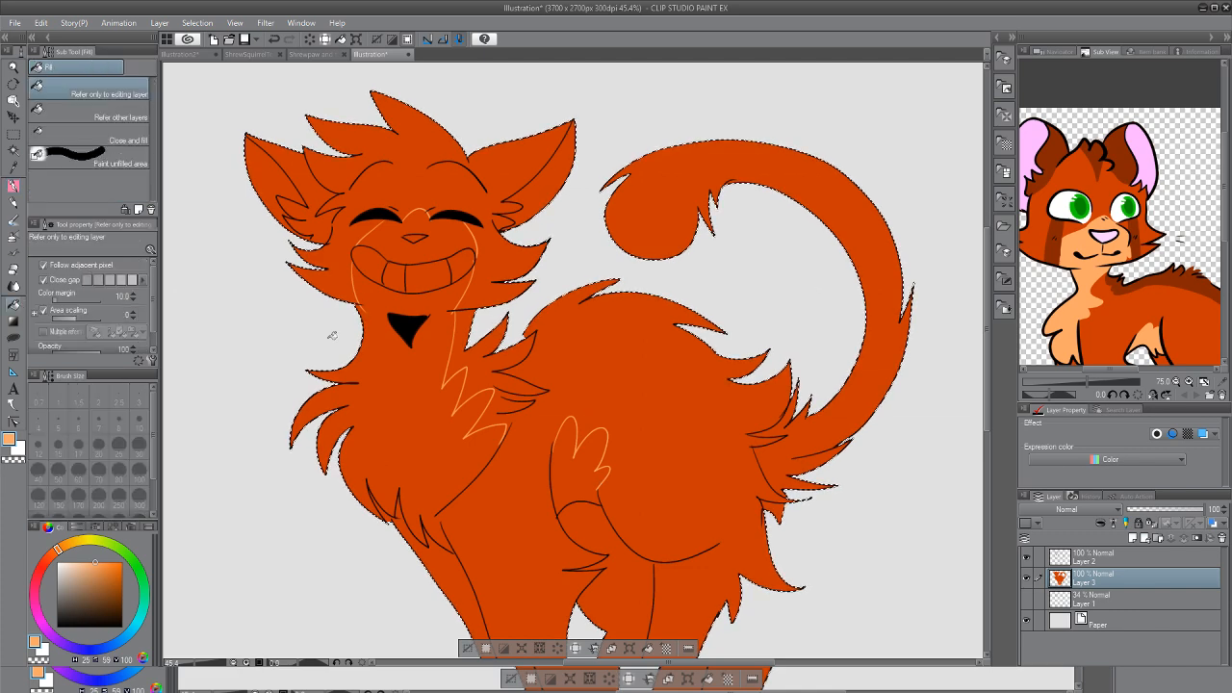
{"action": "left_click", "coordinate": [426, 430]}
{"action": "key", "text": "ctrl+z"}
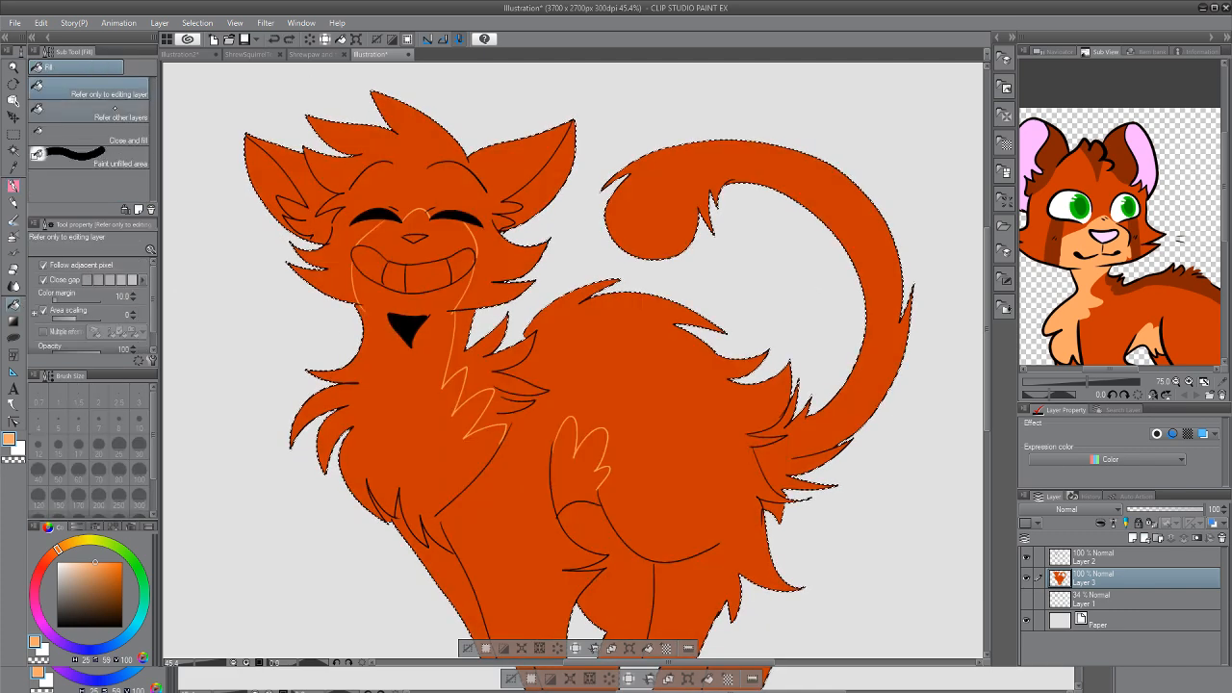
{"action": "left_click", "coordinate": [87, 110]}
{"action": "left_click", "coordinate": [423, 422]}
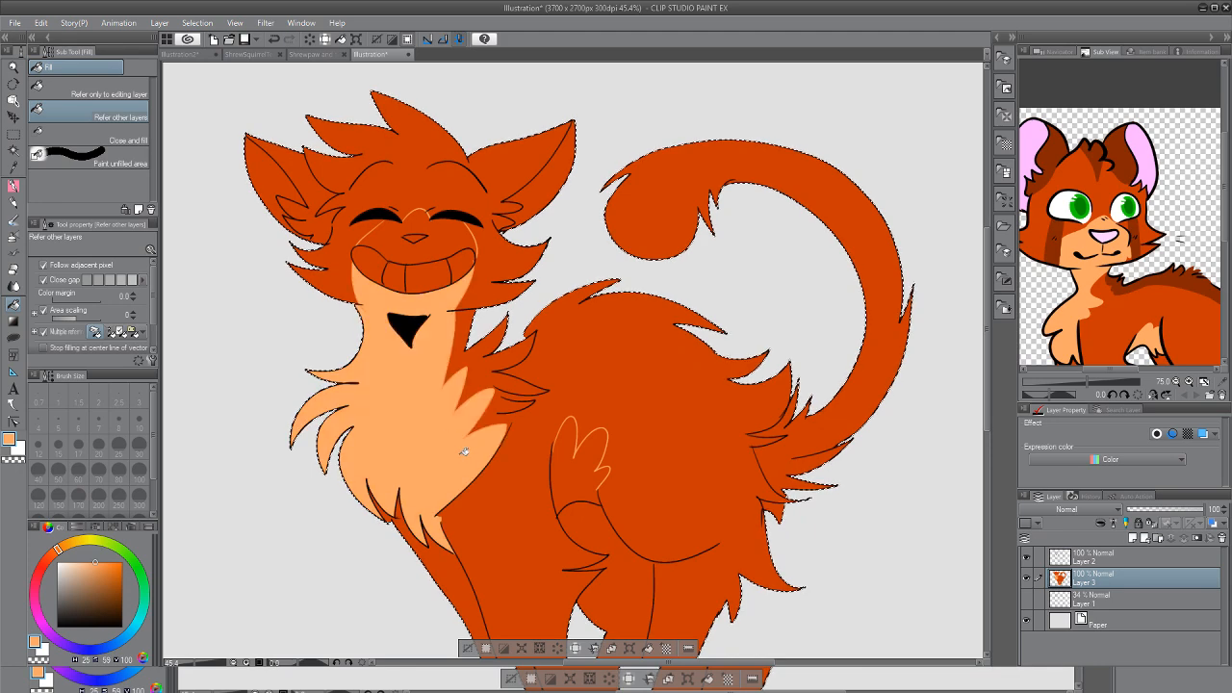
{"action": "left_click", "coordinate": [426, 240]}
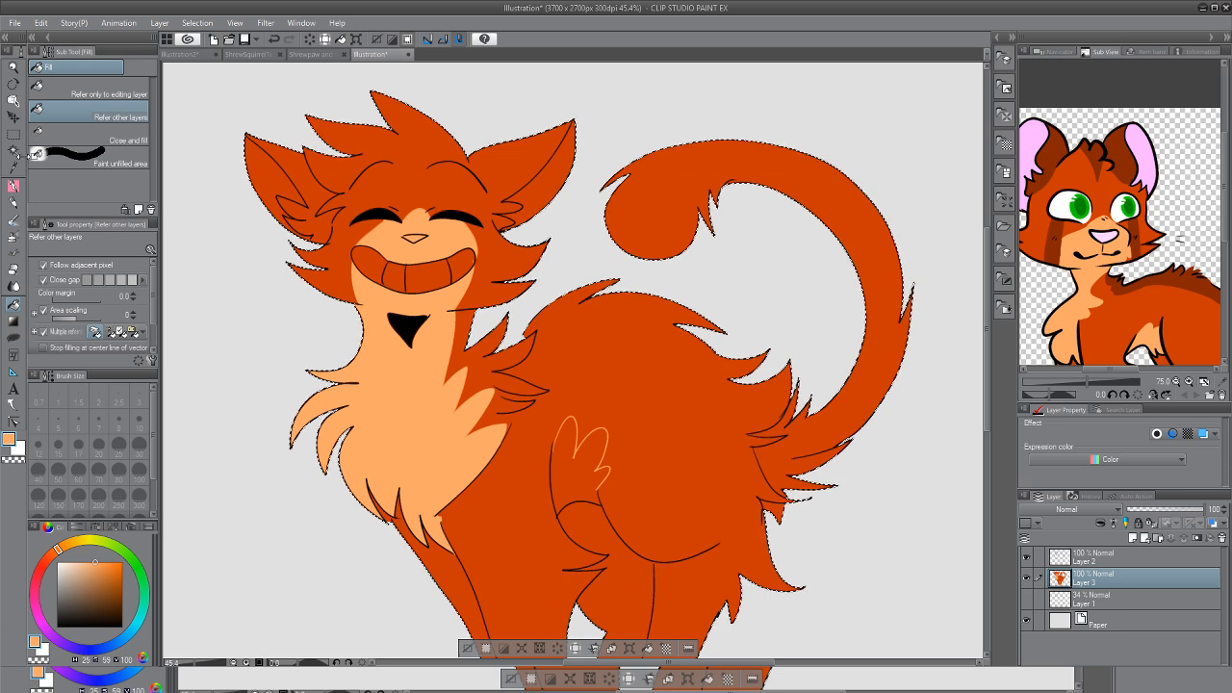
Pick the dark brown from the reference, then outline and fill a vertical stripe on each cheek beneath the eyes
{"action": "key", "text": "i"}
{"action": "left_click", "coordinate": [1056, 208]}
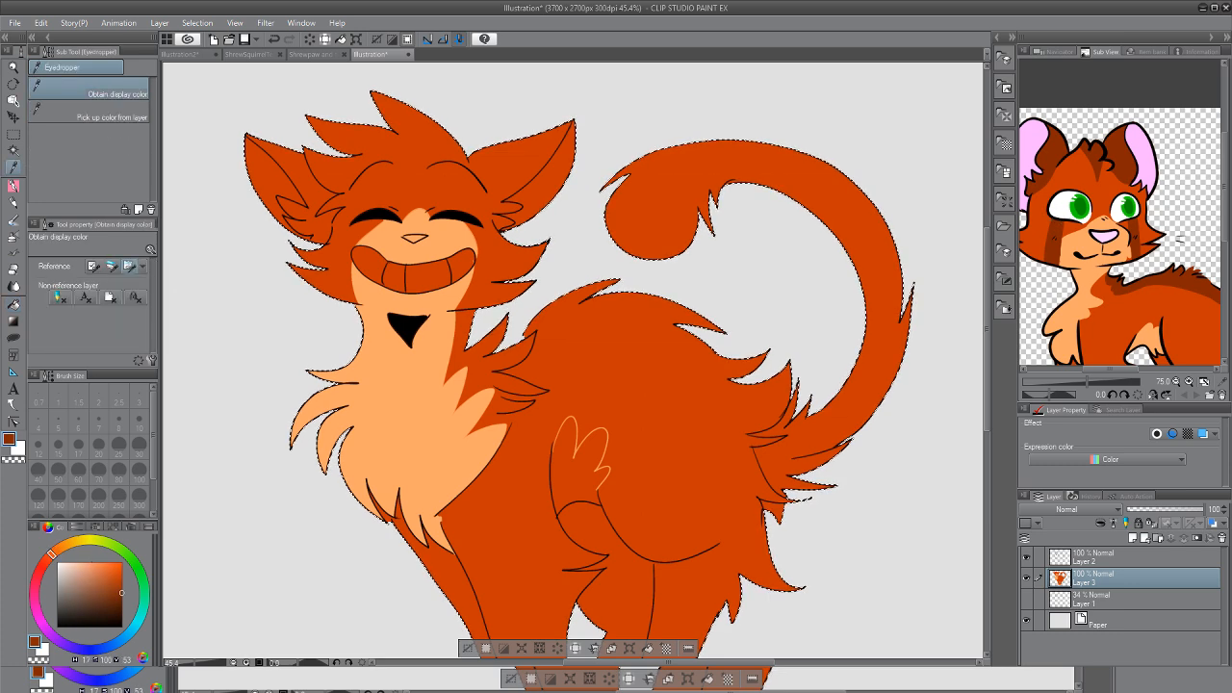
{"action": "key", "text": "p"}
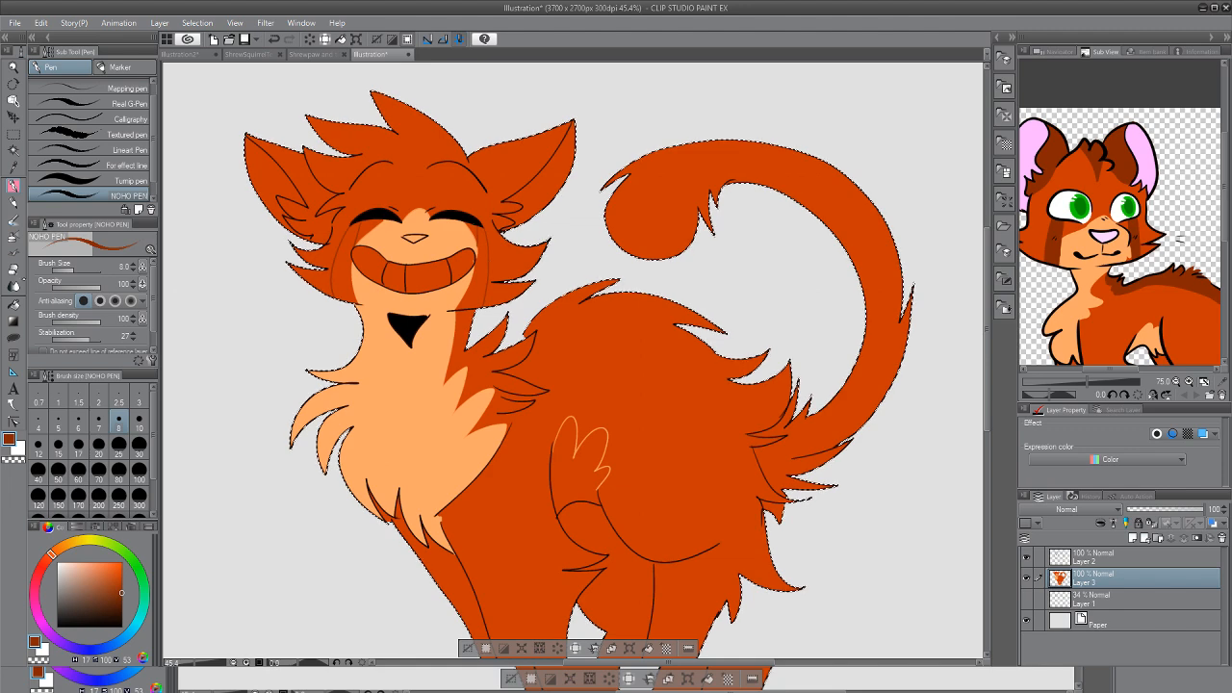
{"action": "key", "text": "g"}
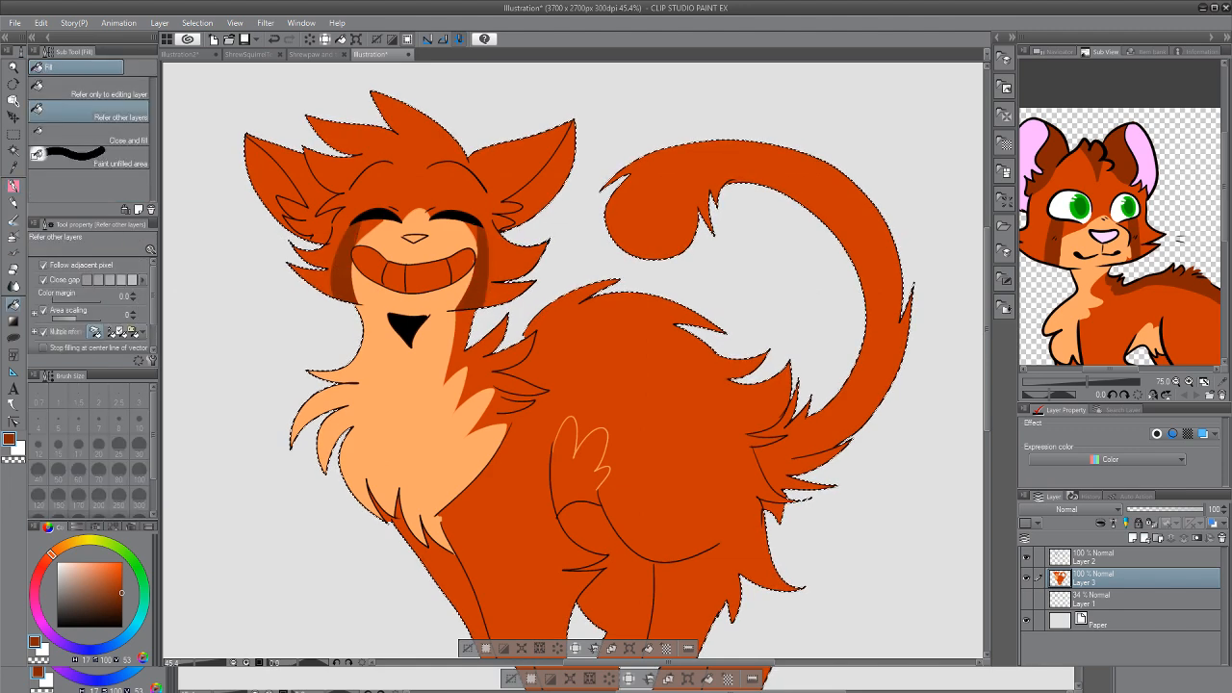
Outline a pointed marking in the head tuft and fill it and the furry part of both ears with dark brown
{"action": "key", "text": "p"}
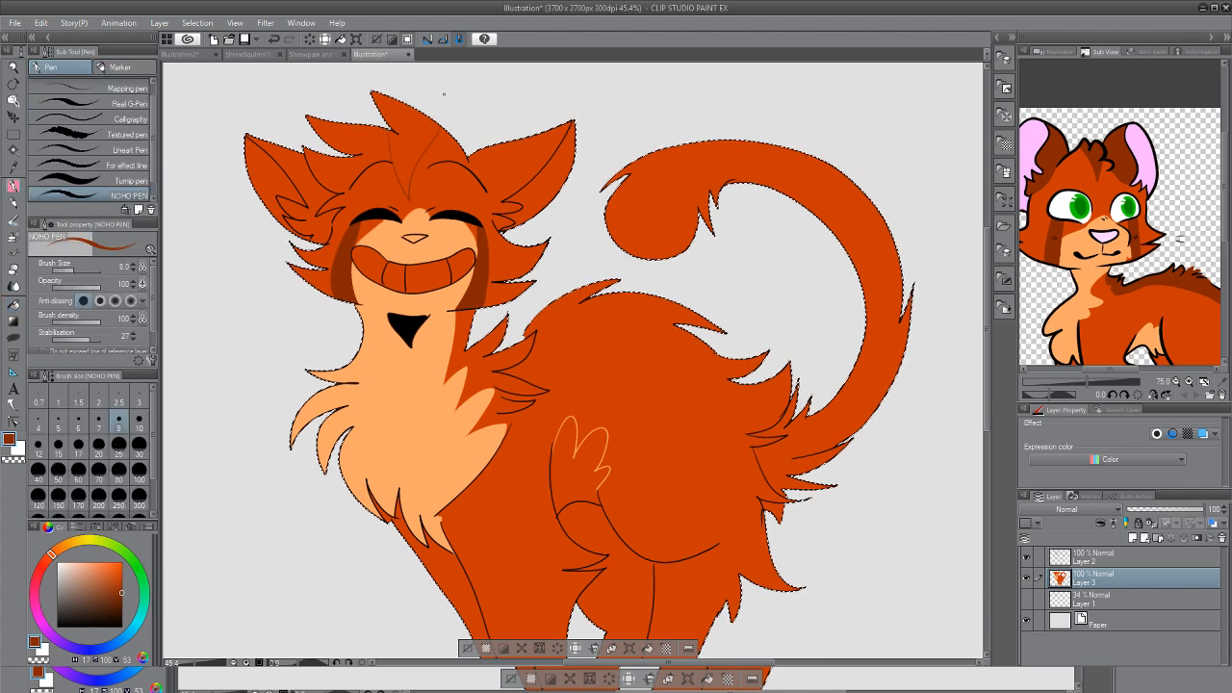
{"action": "key", "text": "ctrl+z"}
{"action": "key", "text": "g"}
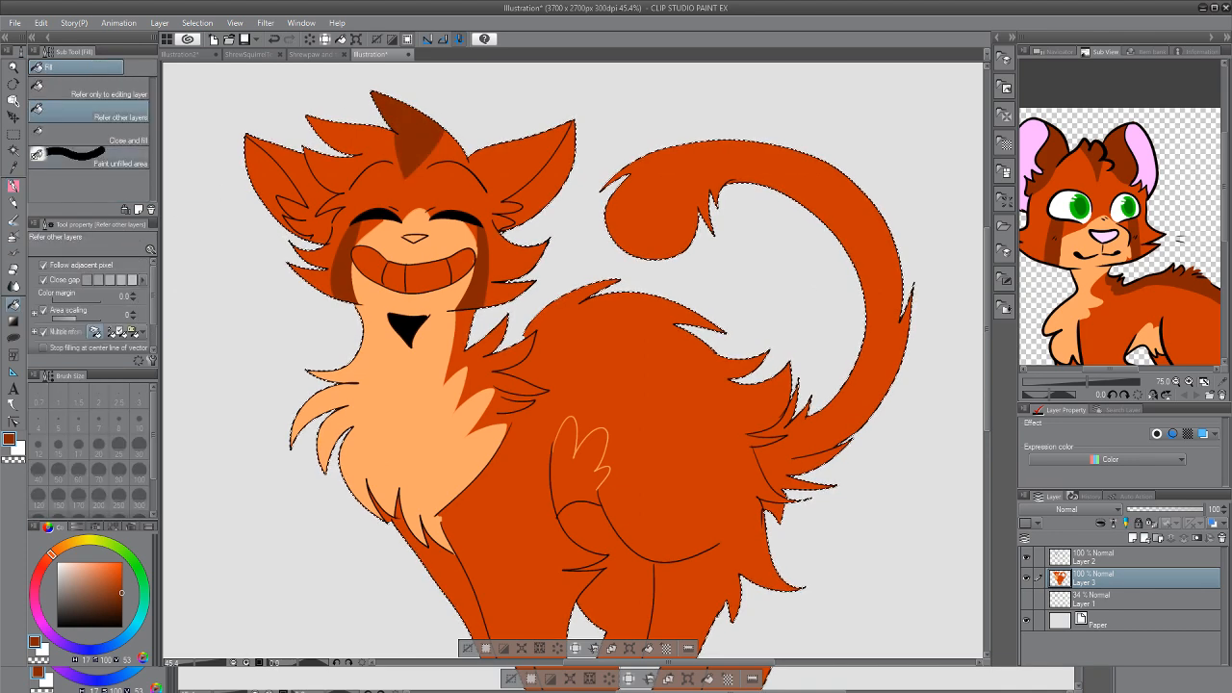
{"action": "key", "text": "p"}
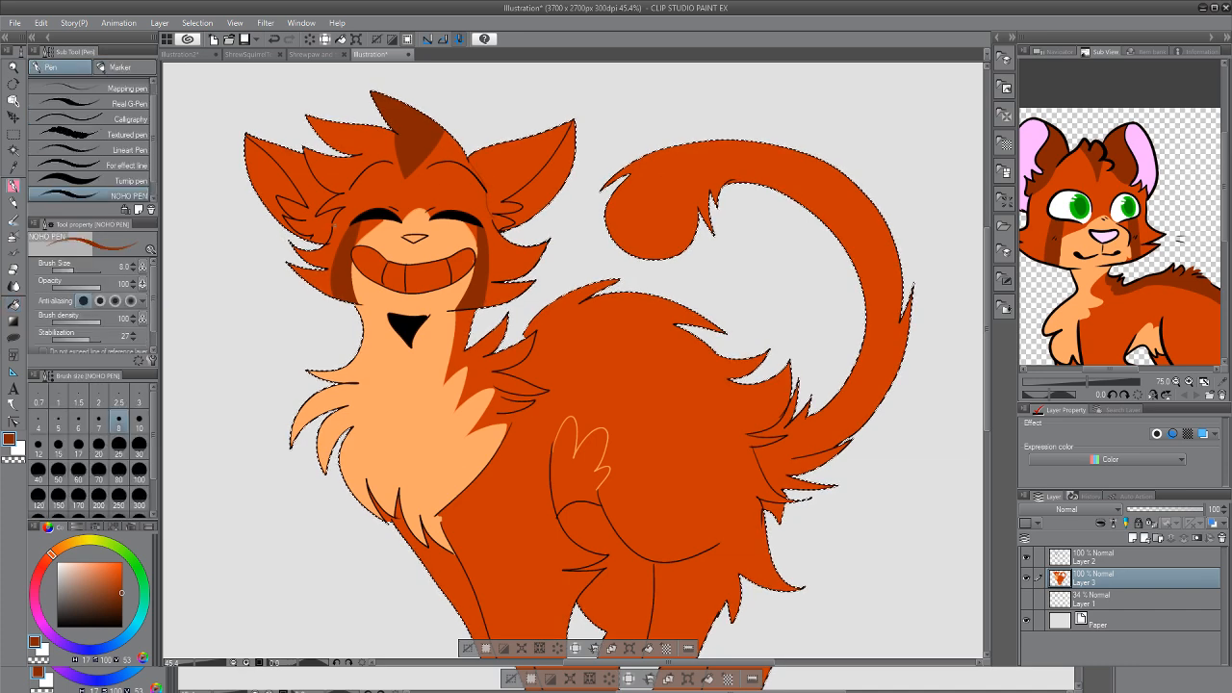
{"action": "key", "text": "g"}
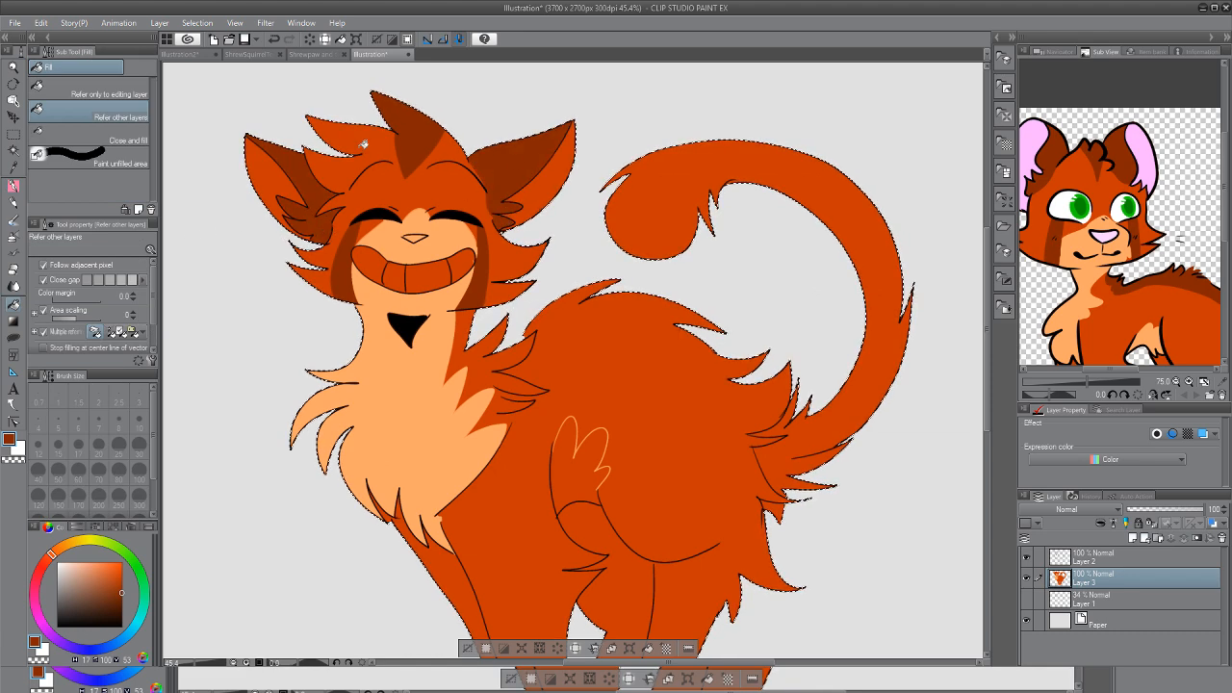
Fill the inner ears with the reference's ear pink and the nose with its lighter nose pink
{"action": "key", "text": "i"}
{"action": "left_click", "coordinate": [1151, 161]}
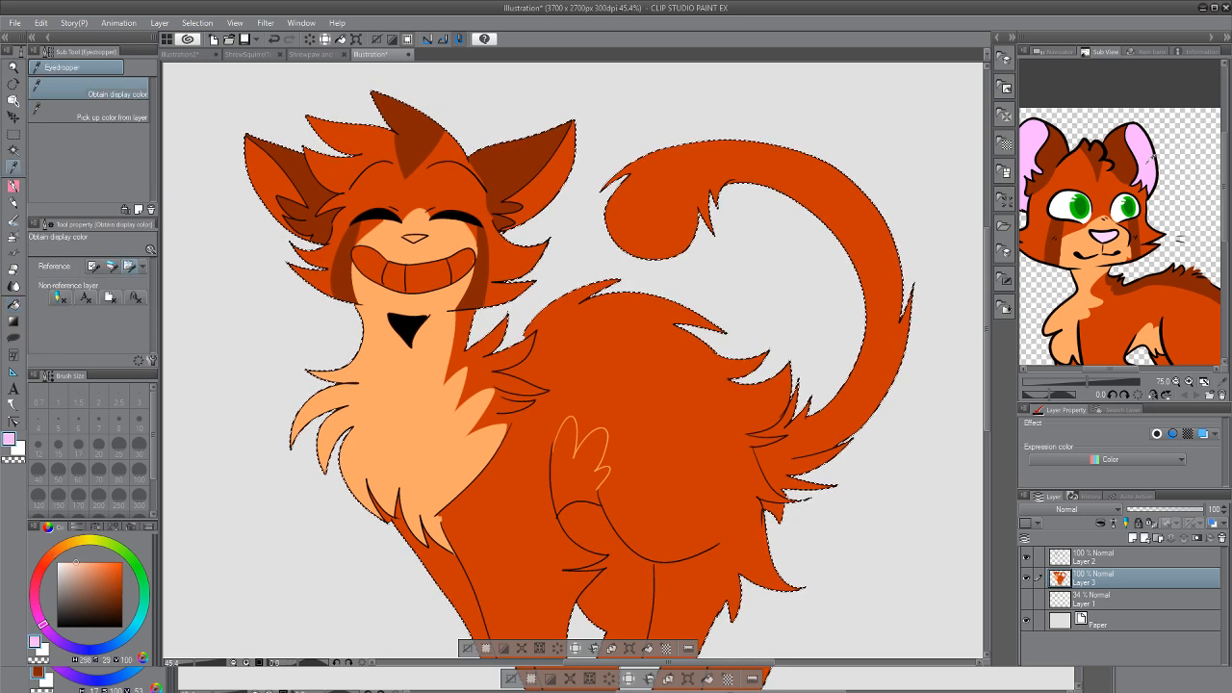
{"action": "key", "text": "g"}
{"action": "left_click", "coordinate": [546, 186]}
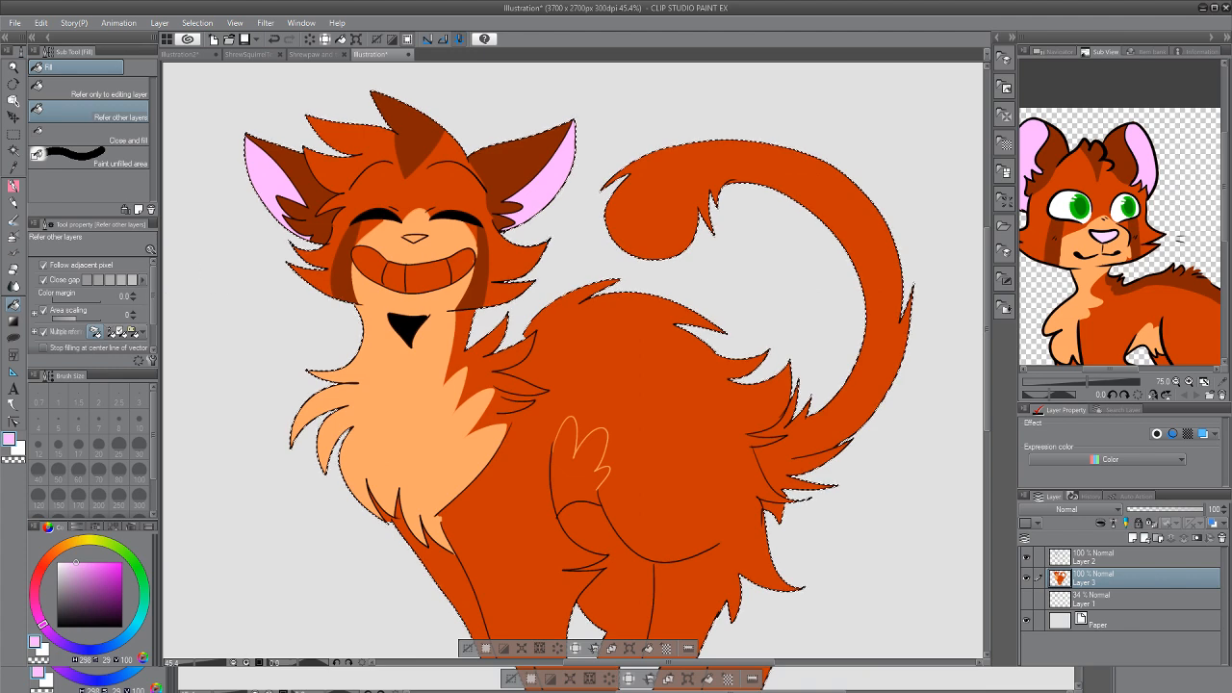
{"action": "key", "text": "i"}
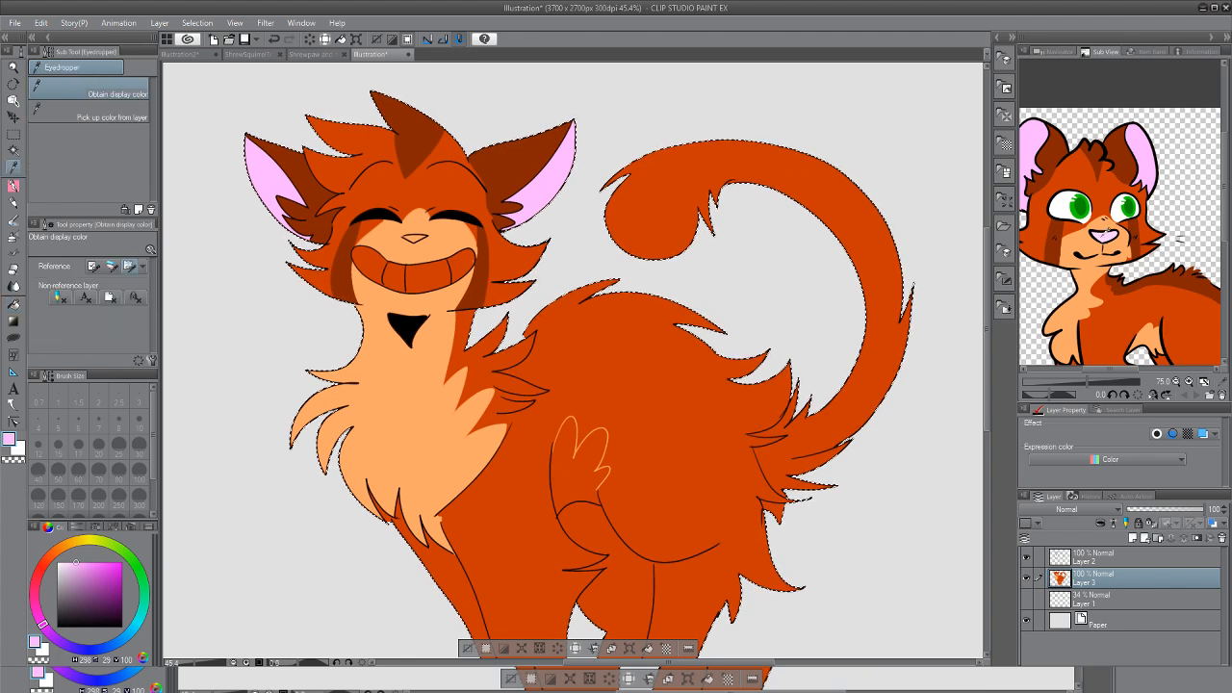
{"action": "key", "text": "g"}
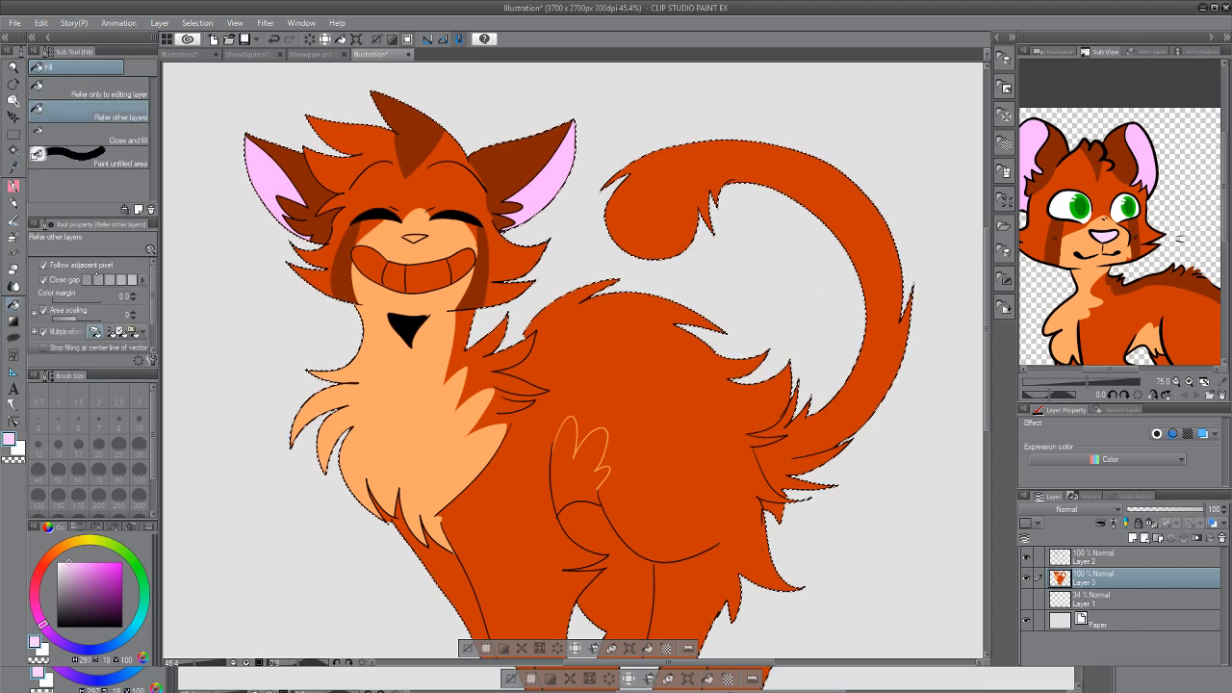
{"action": "left_click", "coordinate": [414, 236]}
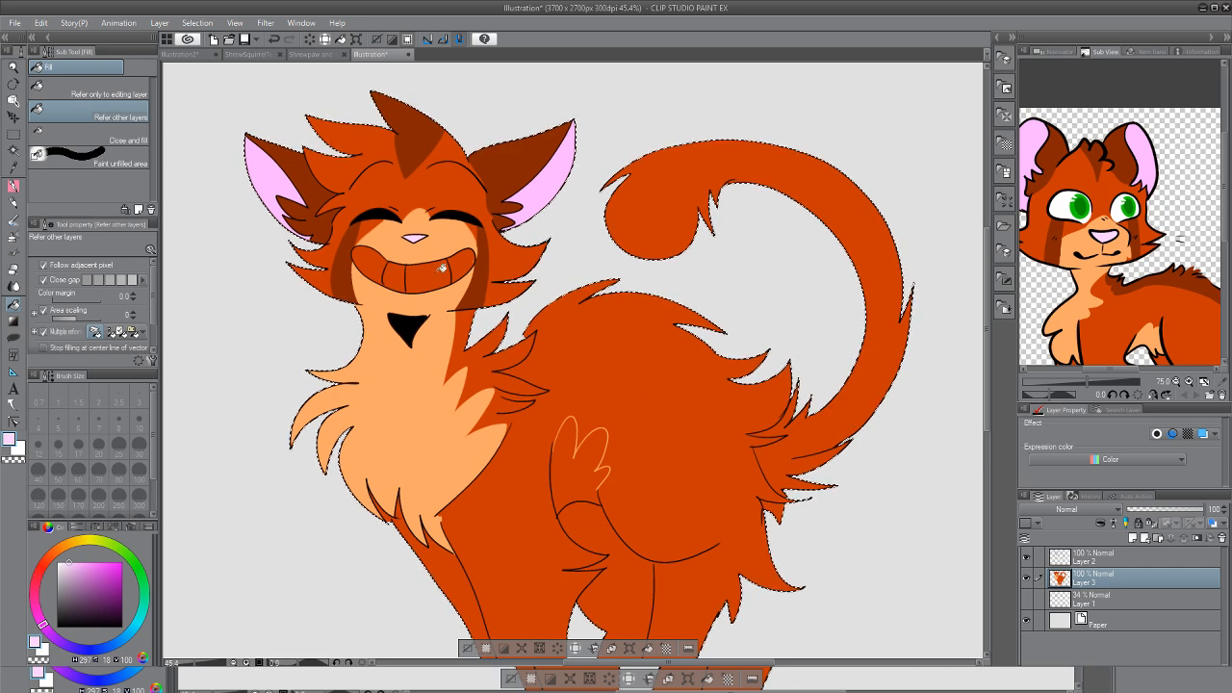
Switch to white and fill every tooth section of the grin
{"action": "key", "text": "x"}
{"action": "left_click", "coordinate": [415, 272]}
{"action": "left_click", "coordinate": [438, 276]}
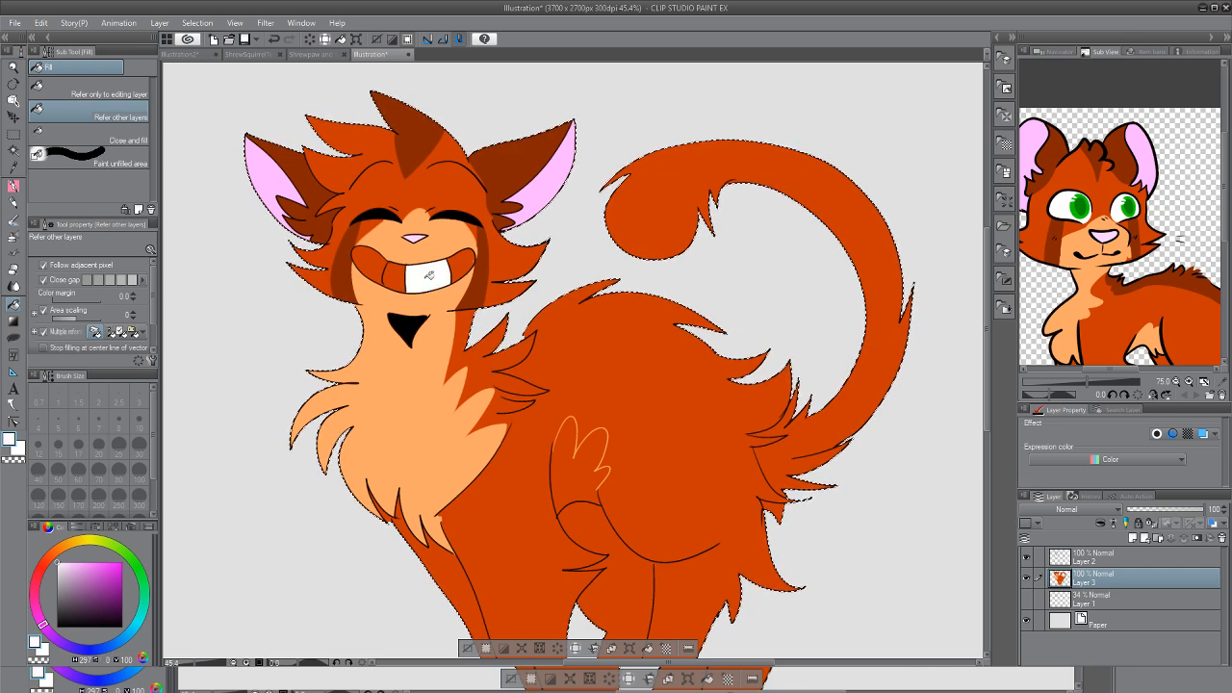
{"action": "left_click", "coordinate": [403, 277]}
{"action": "left_click", "coordinate": [380, 274]}
{"action": "left_click", "coordinate": [364, 264]}
{"action": "left_click", "coordinate": [457, 264]}
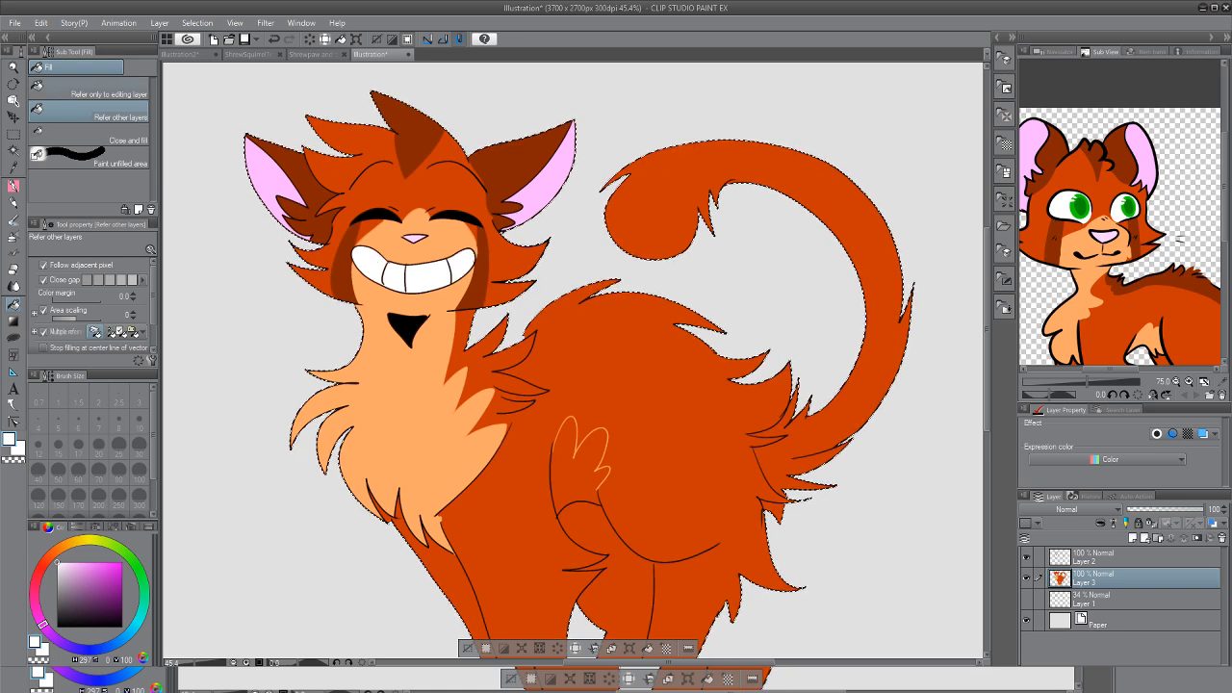
Pick the light orange from the cat's chest and fill the outlined belly patch above the hind leg
{"action": "key", "text": "ctrl+space"}
{"action": "left_click", "coordinate": [87, 111]}
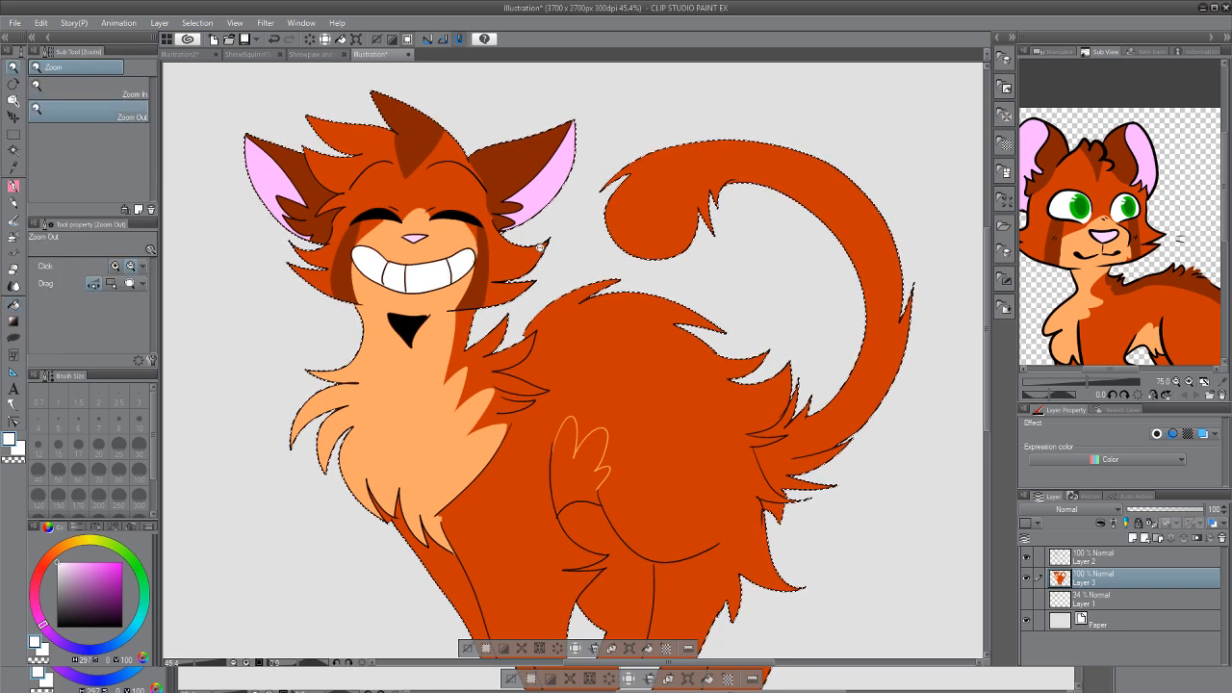
{"action": "key", "text": "ctrl+0"}
{"action": "left_click", "coordinate": [14, 167]}
{"action": "left_click", "coordinate": [456, 327]}
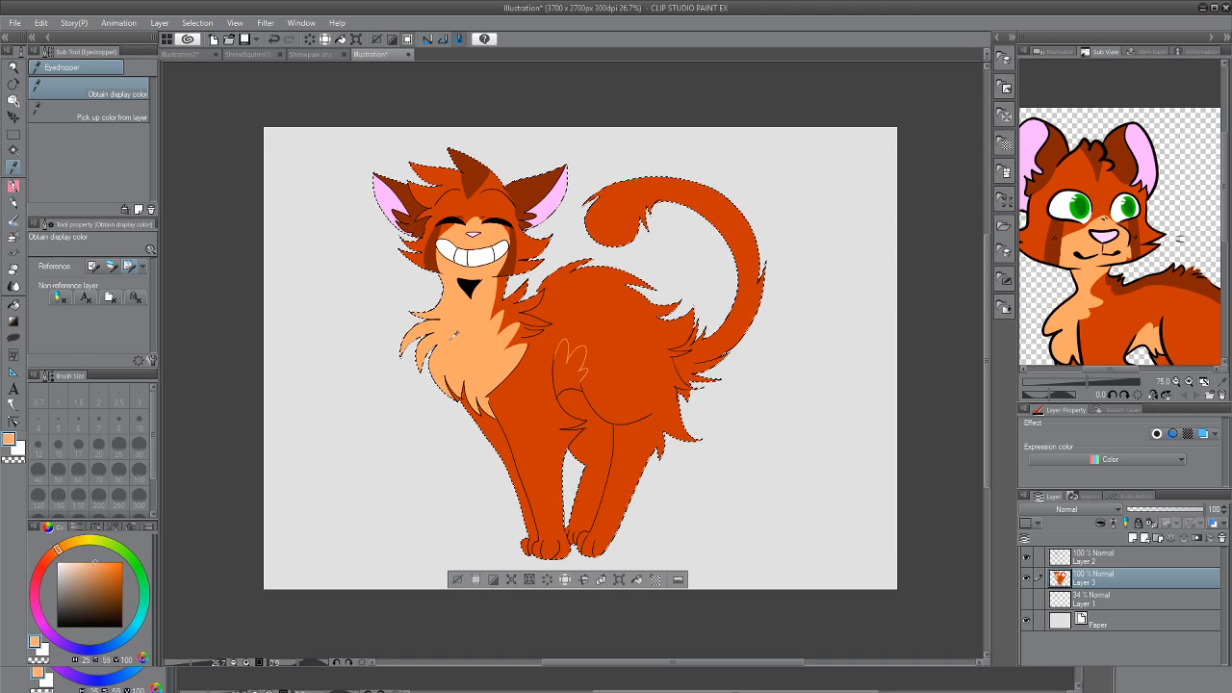
{"action": "left_click", "coordinate": [13, 303]}
{"action": "left_click", "coordinate": [570, 366]}
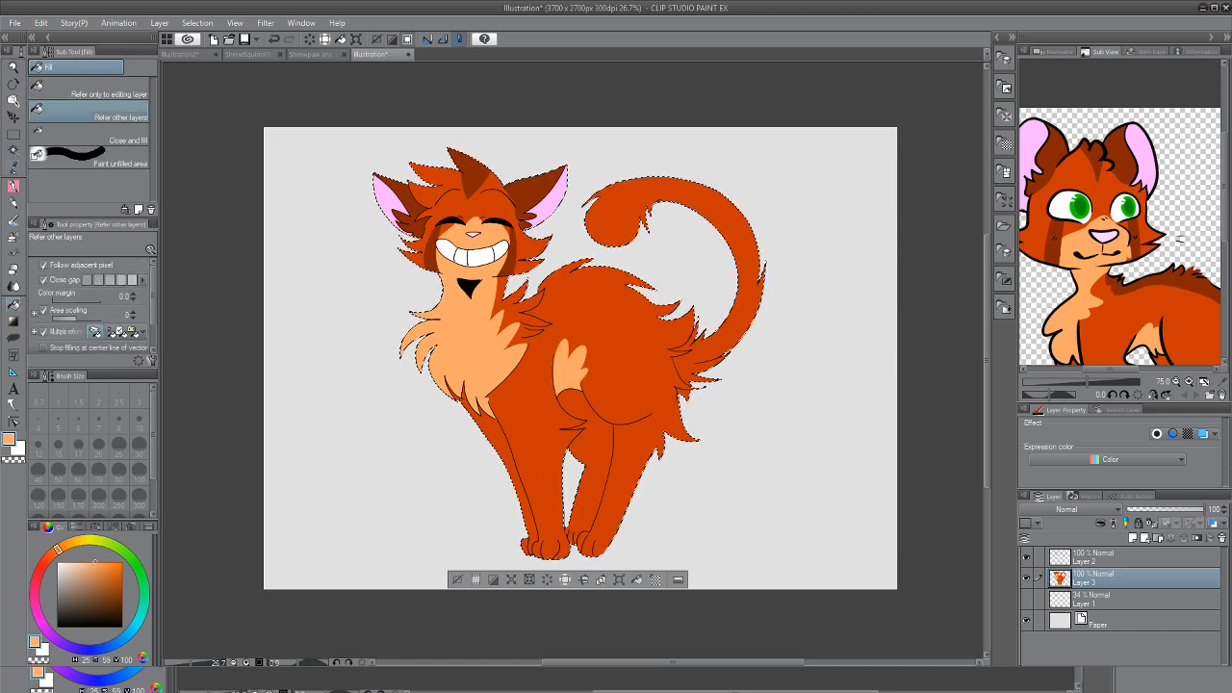
Pick the dark brown, outline a jagged stripe along the cat's back and fill it to match the reference
{"action": "key", "text": "i"}
{"action": "left_click", "coordinate": [535, 550]}
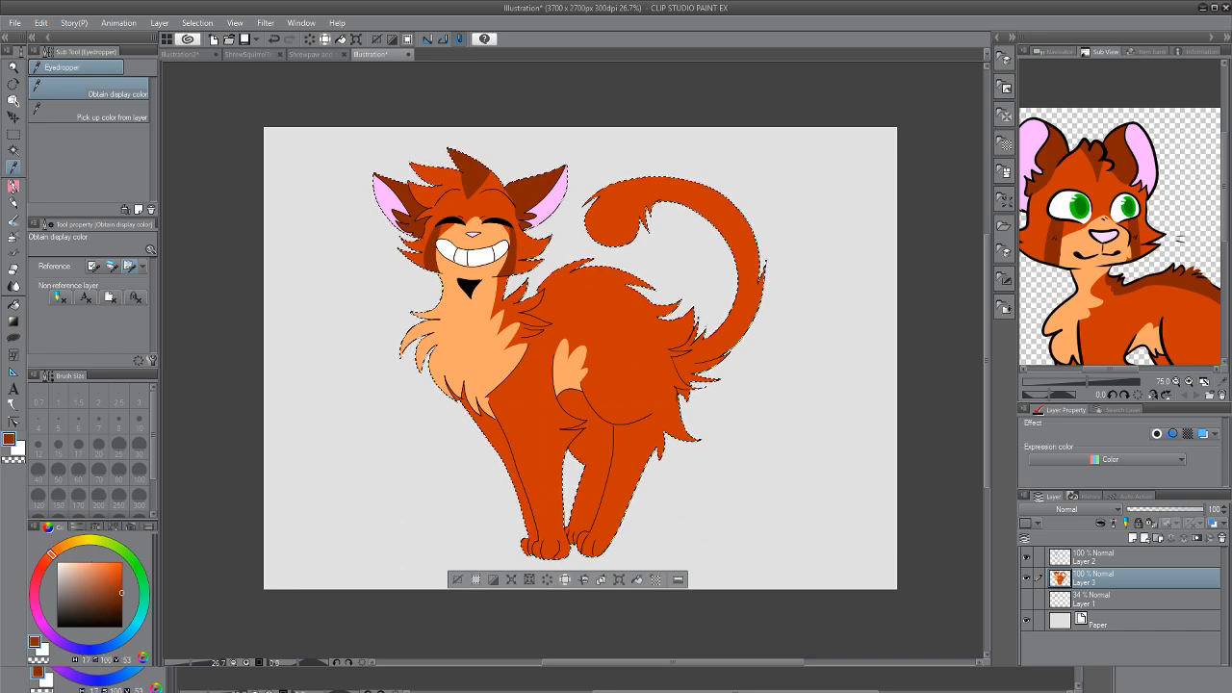
{"action": "key", "text": "p"}
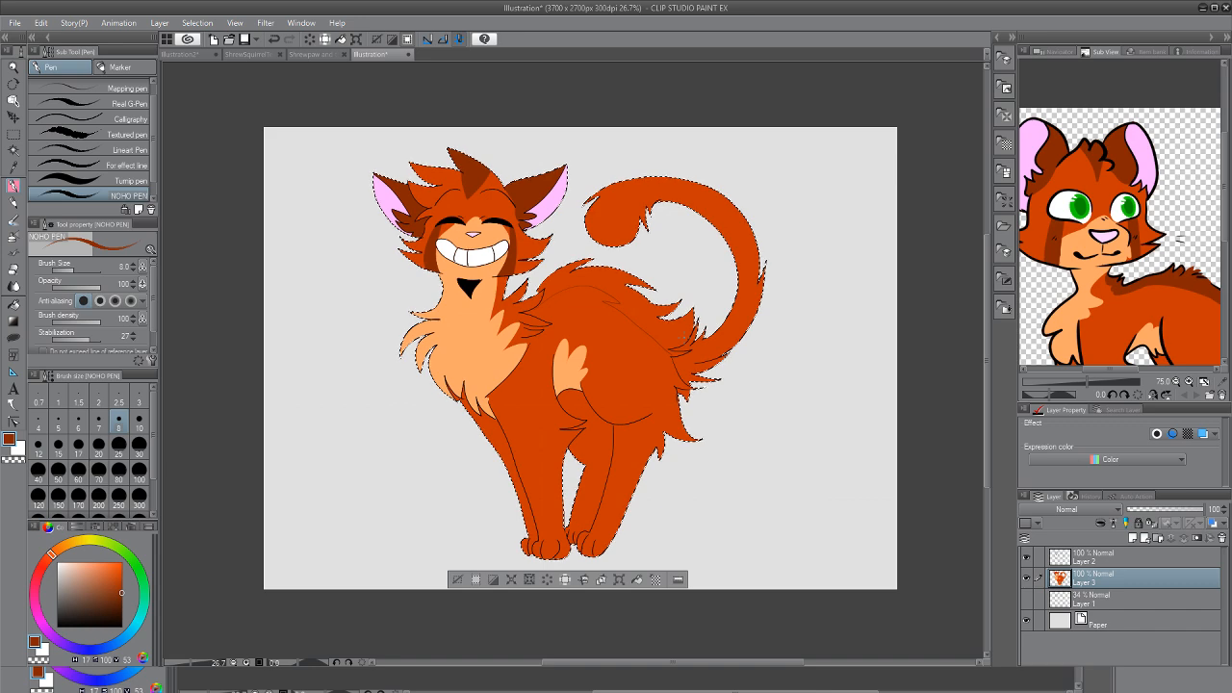
{"action": "key", "text": "slash"}
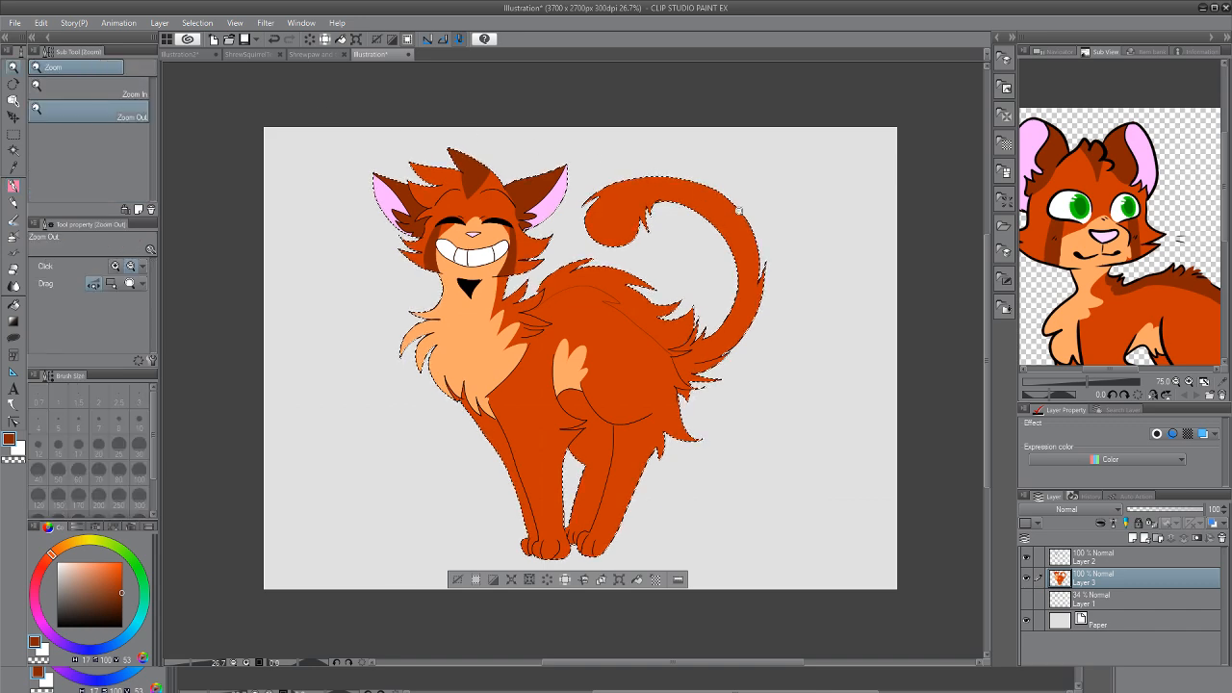
{"action": "left_click", "coordinate": [737, 209]}
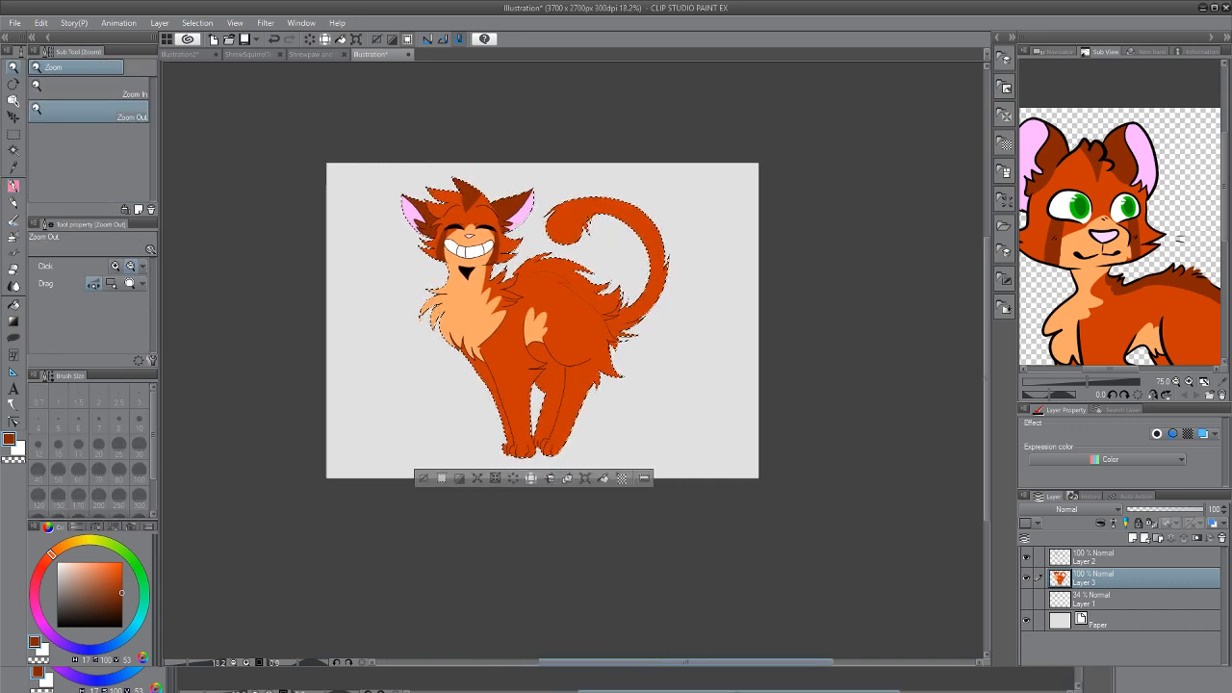
{"action": "left_click", "coordinate": [1174, 381]}
{"action": "left_click", "coordinate": [1175, 381]}
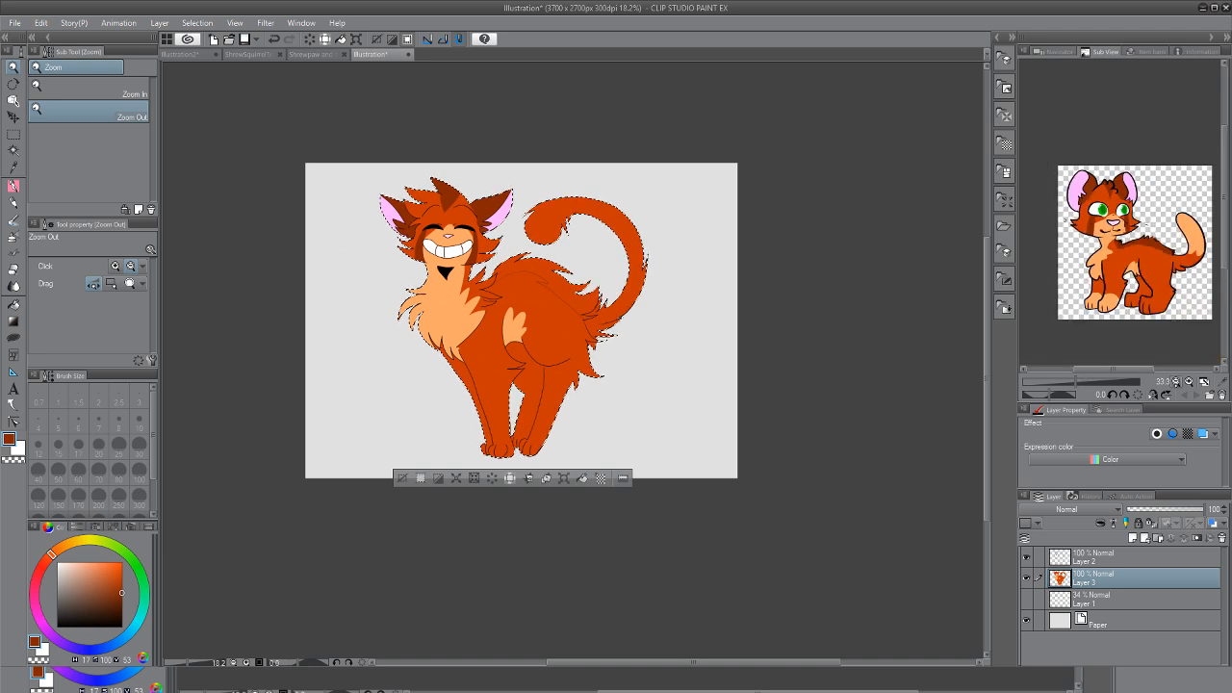
{"action": "key", "text": "g"}
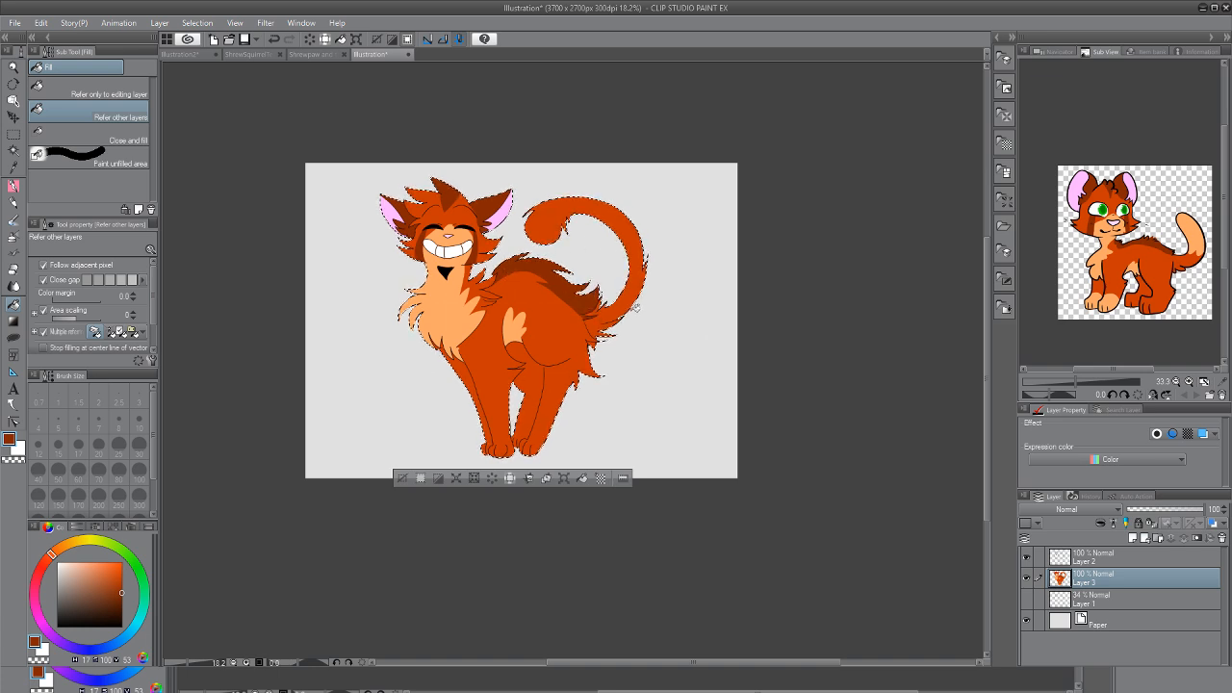
Pick the light orange from the cat's chest, then outline and fill the tail tip and a sock on the front leg
{"action": "key", "text": "i"}
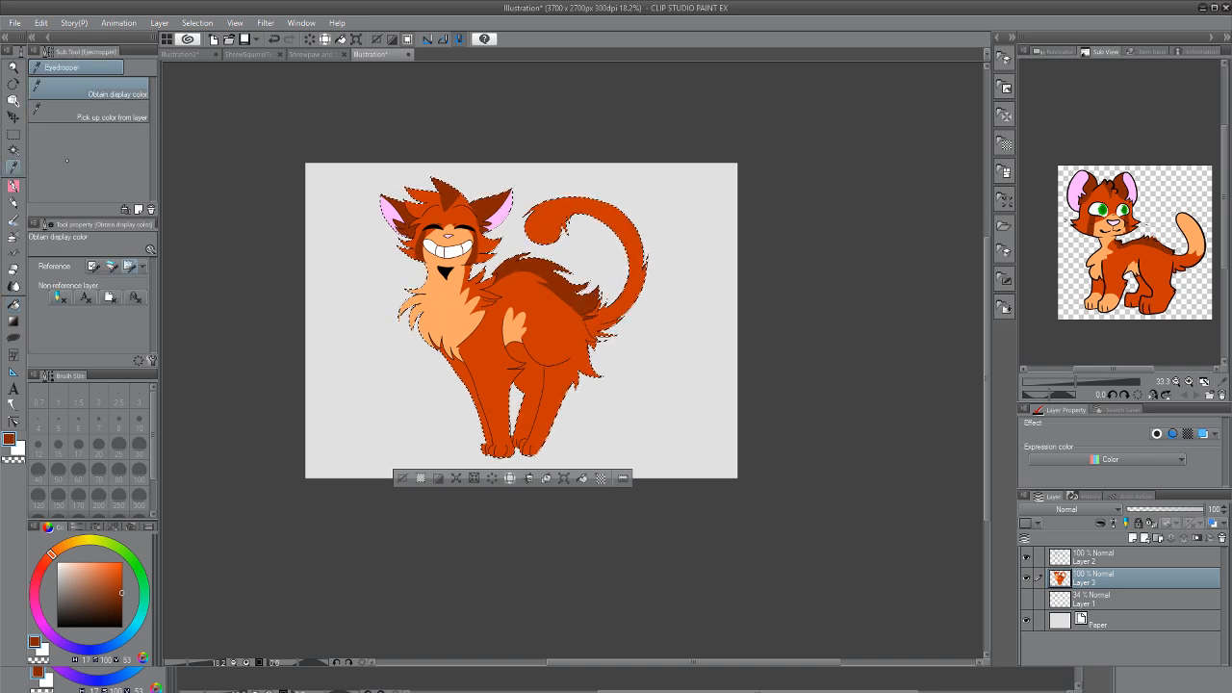
{"action": "left_click", "coordinate": [447, 300]}
{"action": "key", "text": "p"}
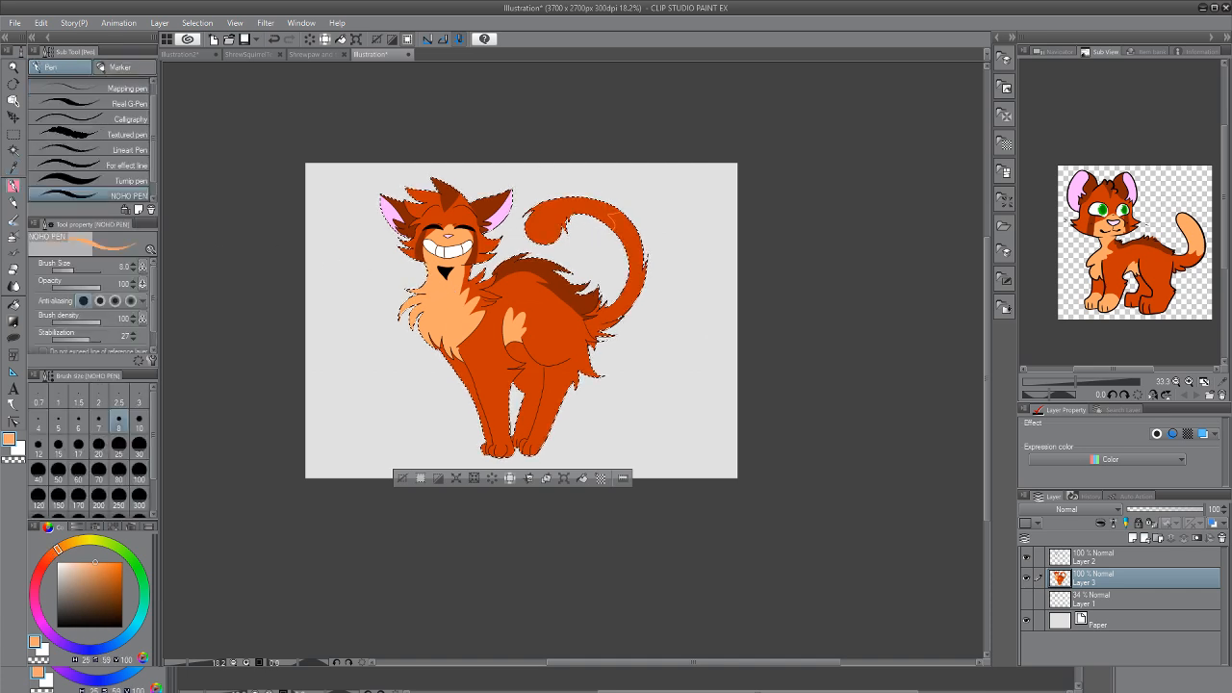
{"action": "key", "text": "g"}
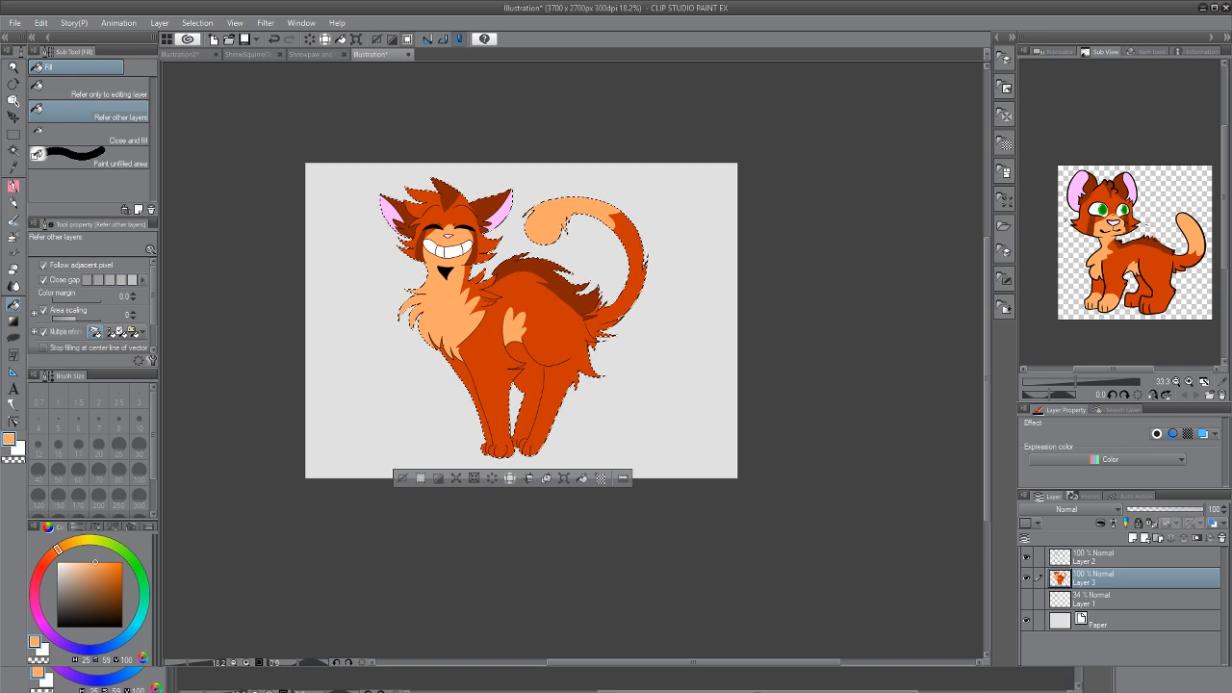
{"action": "key", "text": "p"}
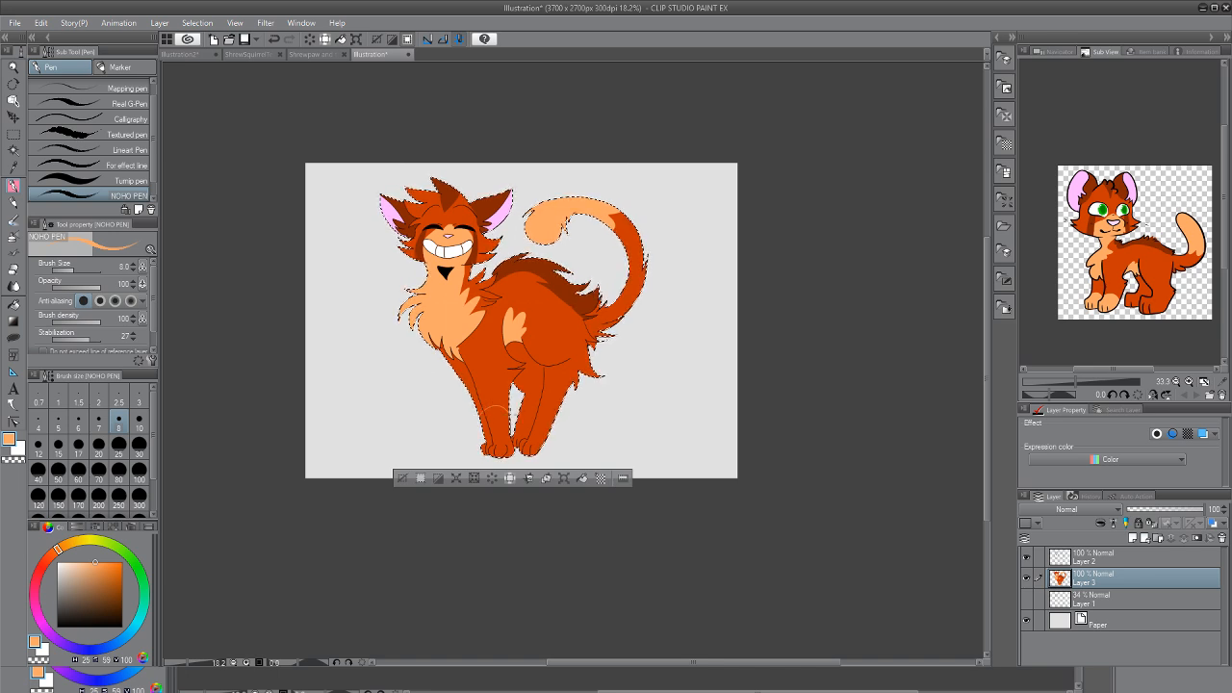
{"action": "key", "text": "g"}
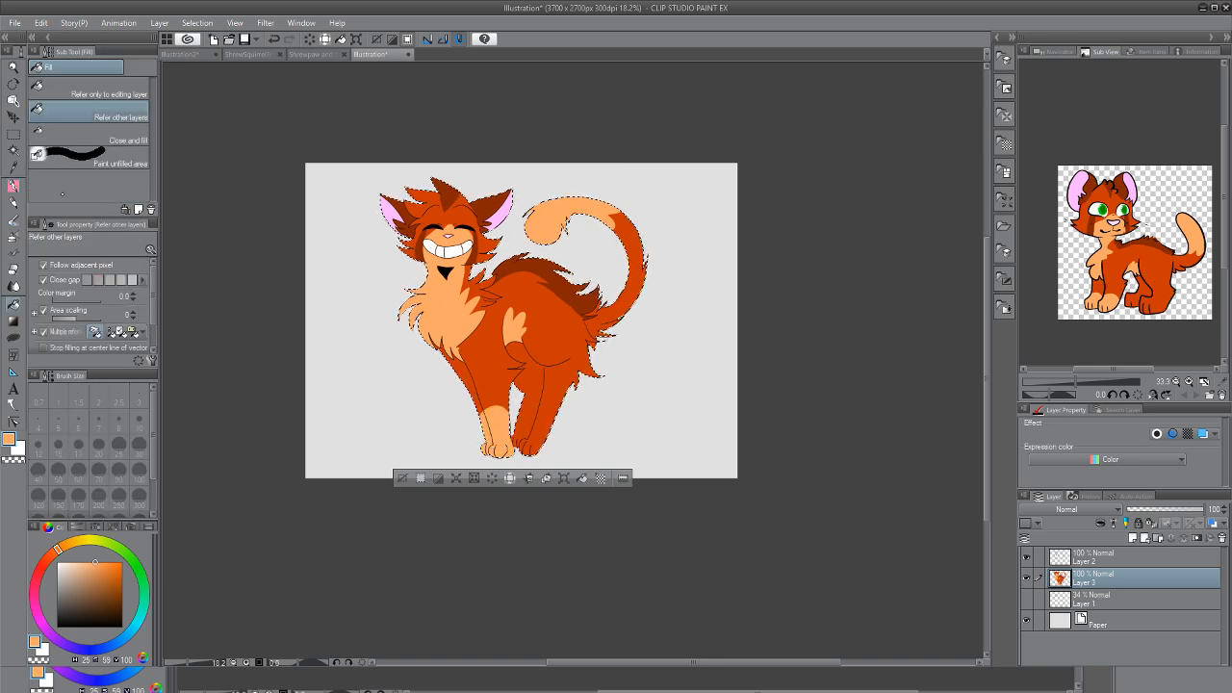
Enlarge the G-pen's brush size to about 113 and clear the selection around the cat
{"action": "key", "text": "p"}
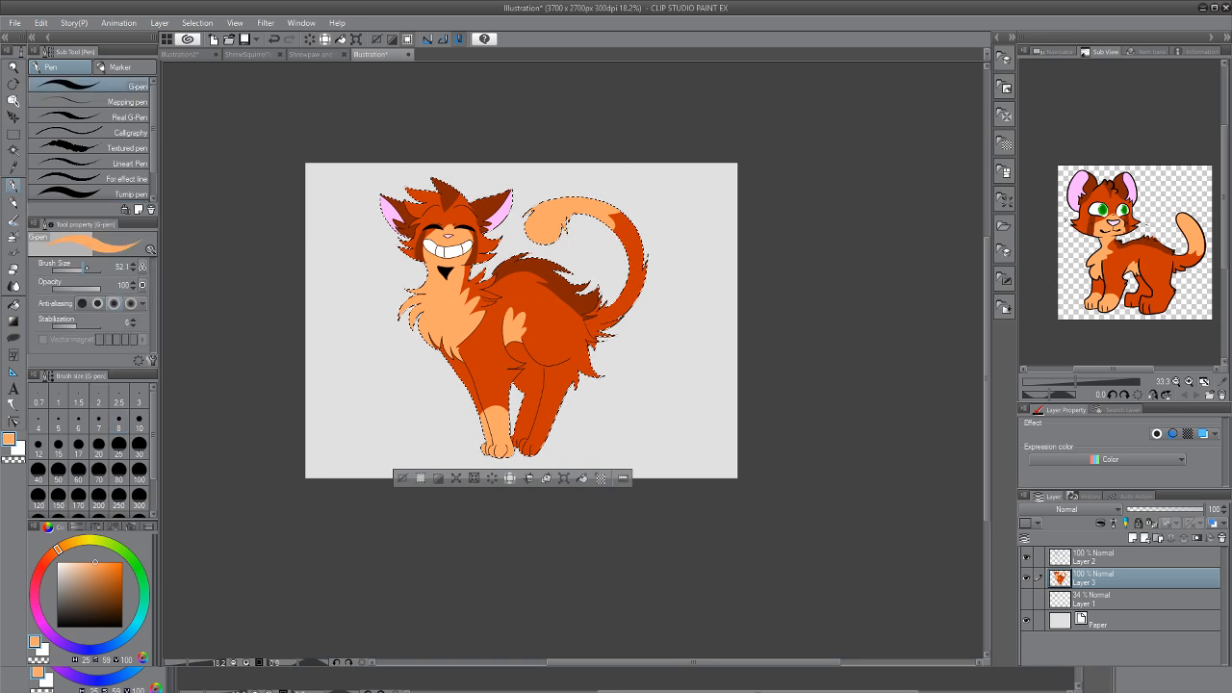
{"action": "left_click_drag", "start_coordinate": [442, 369], "coordinate": [466, 370]}
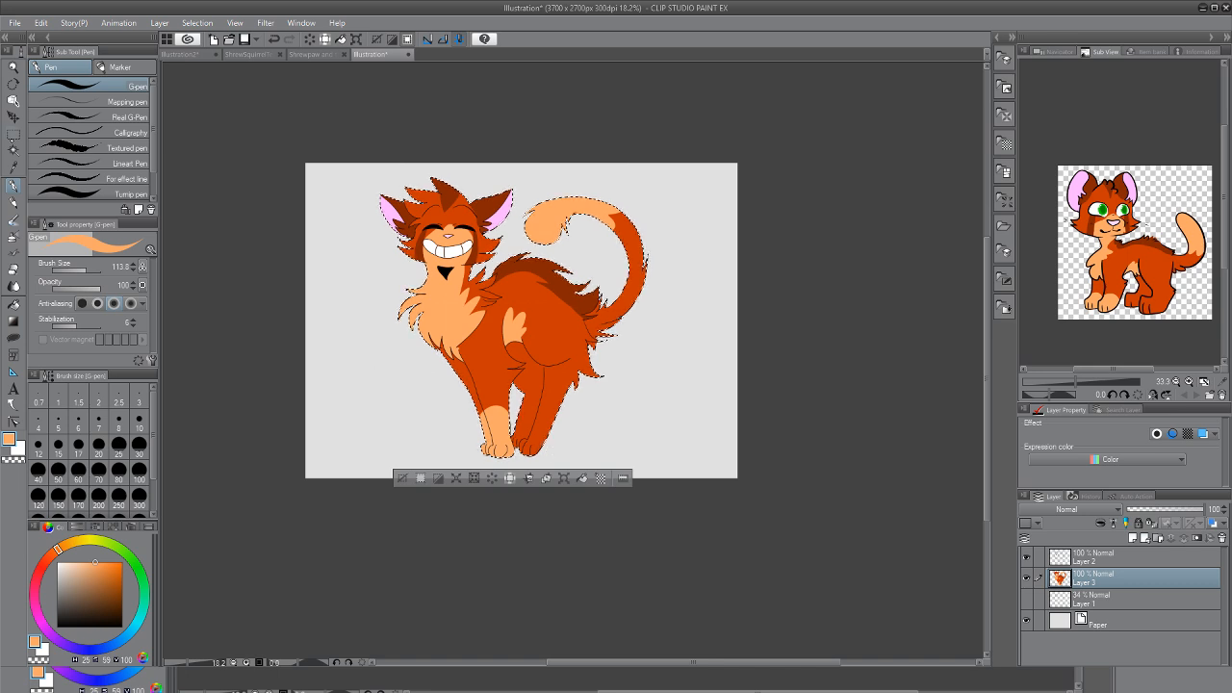
{"action": "key", "text": "m"}
{"action": "key", "text": "ctrl+d"}
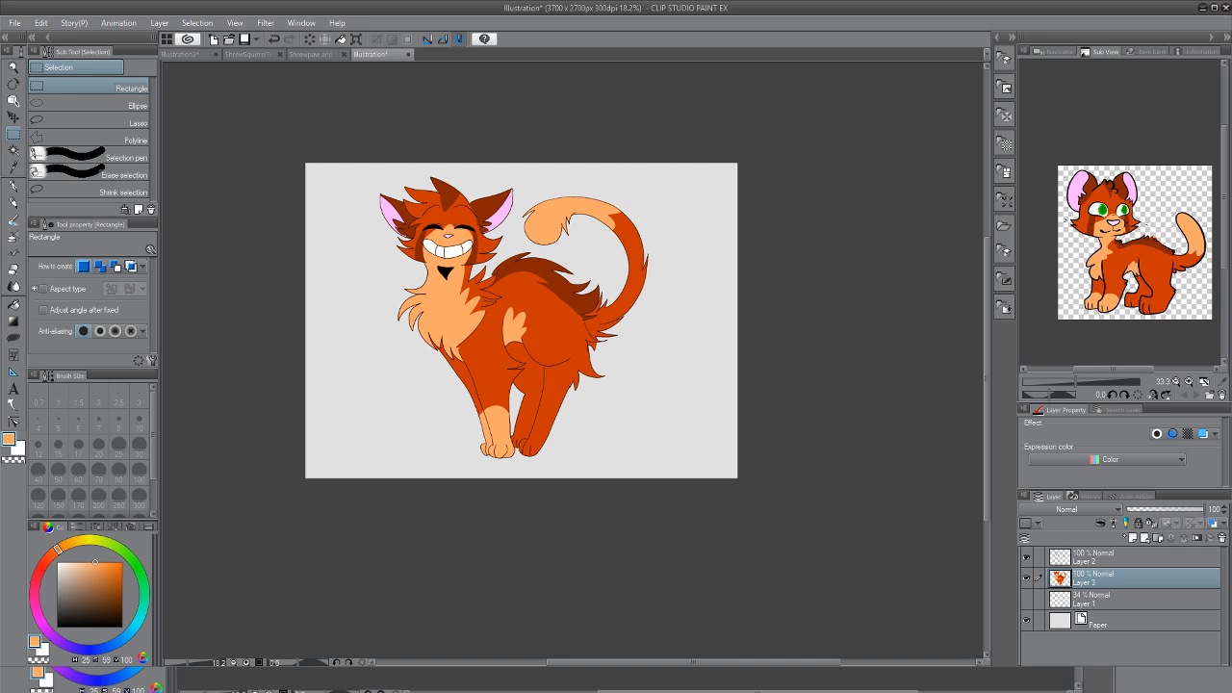
Add a layer above the line art, fill it with white and clip it to the line art
{"action": "left_click", "coordinate": [1132, 537]}
{"action": "left_click_drag", "start_coordinate": [1095, 576], "coordinate": [1090, 555]}
{"action": "key", "text": "x"}
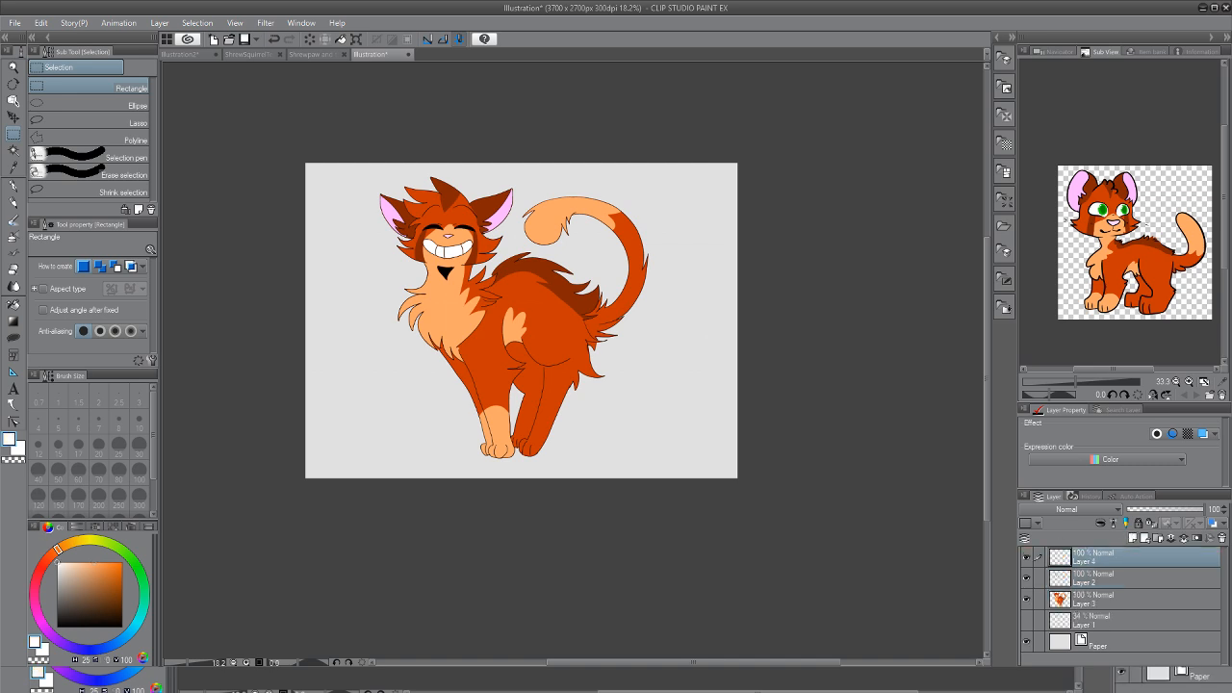
{"action": "key", "text": "g"}
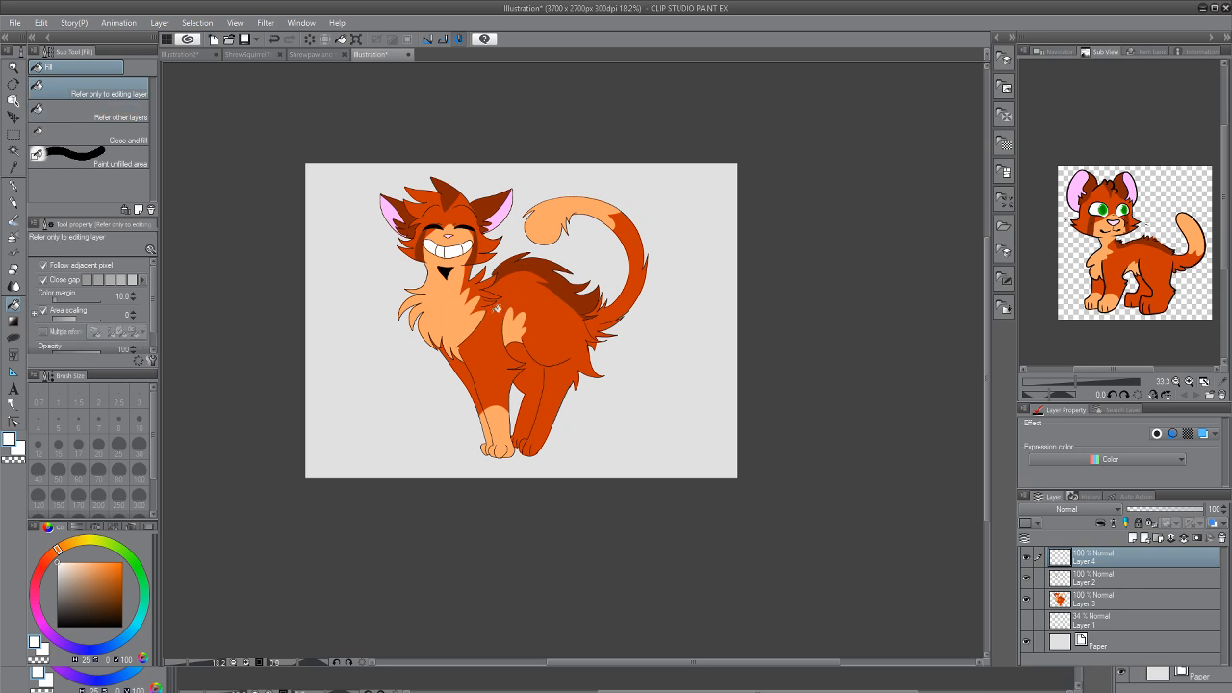
{"action": "left_click", "coordinate": [689, 352]}
{"action": "left_click", "coordinate": [1100, 522]}
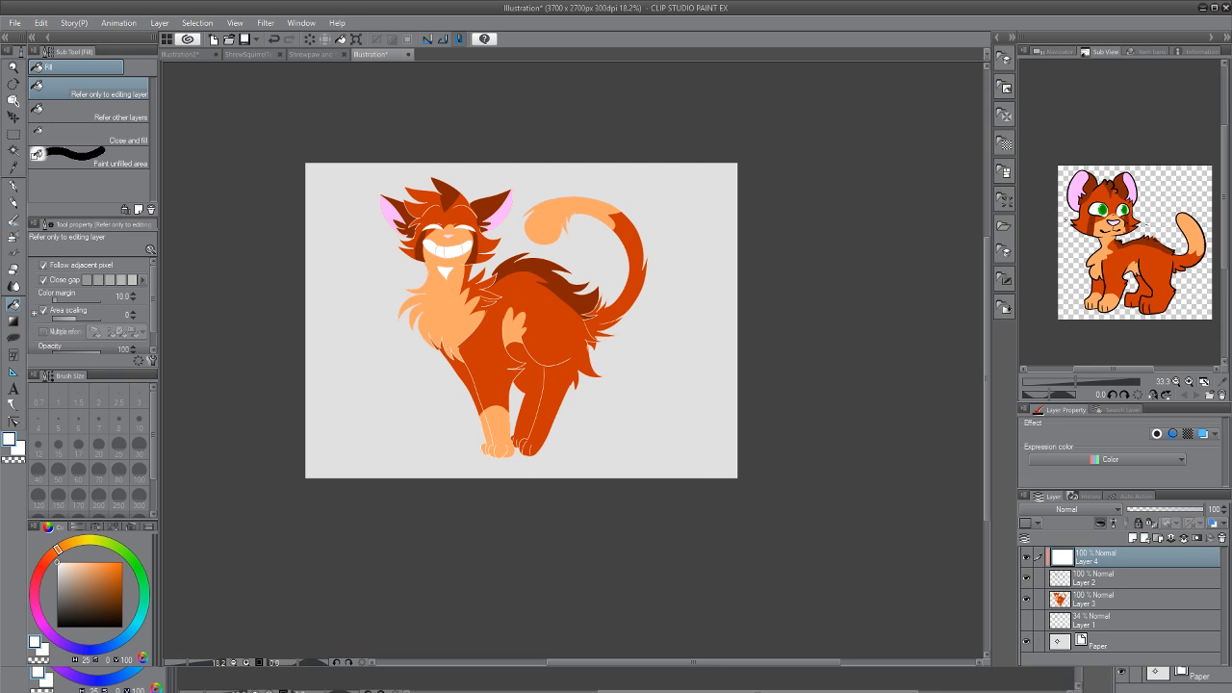
Select the Paper layer and choose a muted grey-blue as the drawing colour
{"action": "left_click", "coordinate": [1136, 643]}
{"action": "left_click", "coordinate": [1026, 641]}
{"action": "left_click", "coordinate": [1025, 642]}
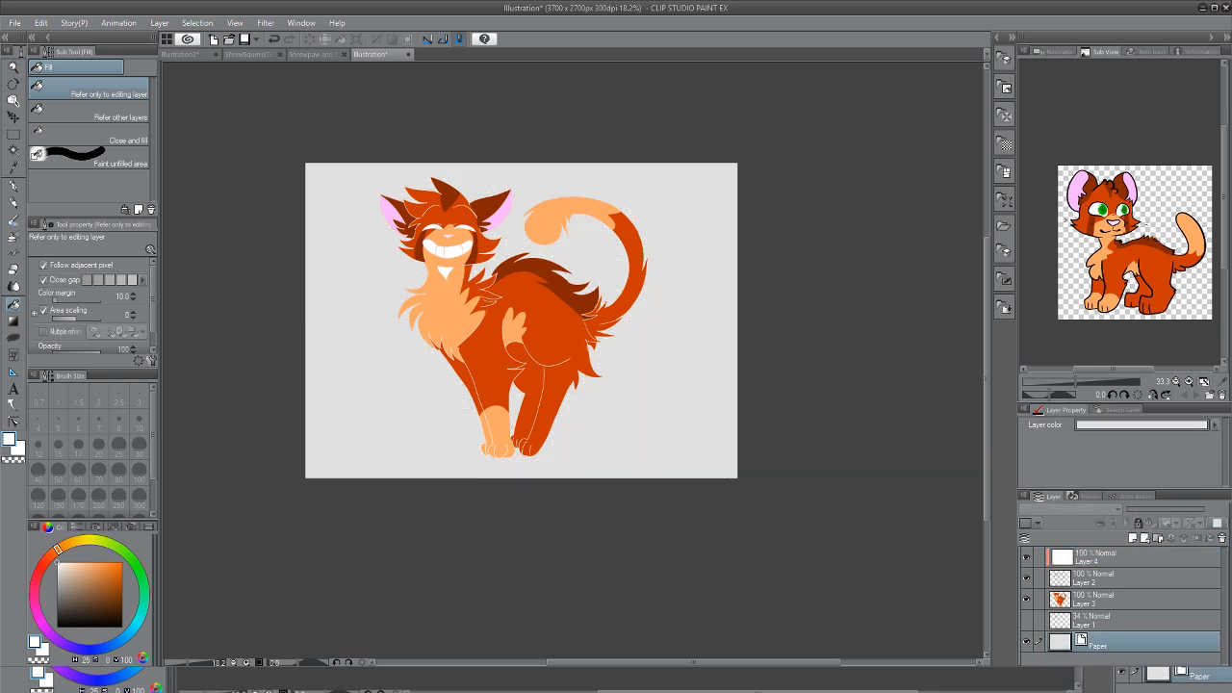
{"action": "left_click", "coordinate": [37, 612]}
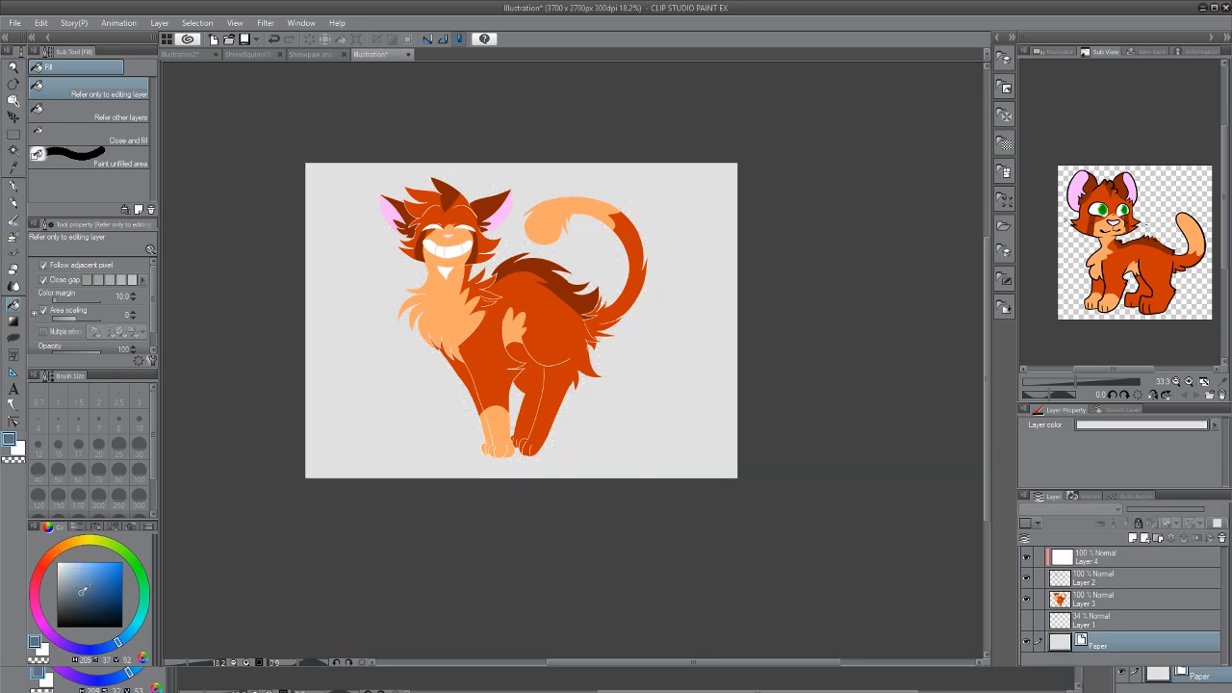
Choose a pale pink and apply it as the Paper layer's colour
{"action": "left_click", "coordinate": [80, 593]}
{"action": "mouse_move", "coordinate": [80, 593]}
{"action": "left_mouse_down"}
{"action": "mouse_move", "coordinate": [92, 571]}
{"action": "mouse_move", "coordinate": [69, 564]}
{"action": "left_mouse_up"}
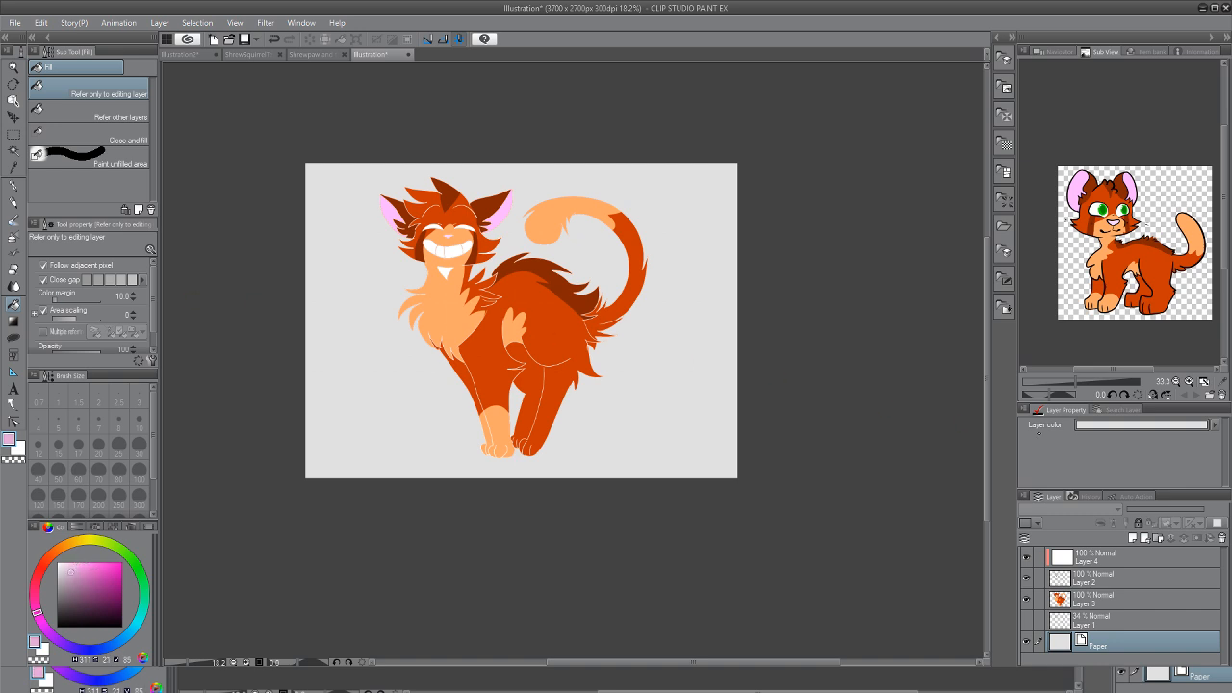
{"action": "left_click", "coordinate": [1121, 424]}
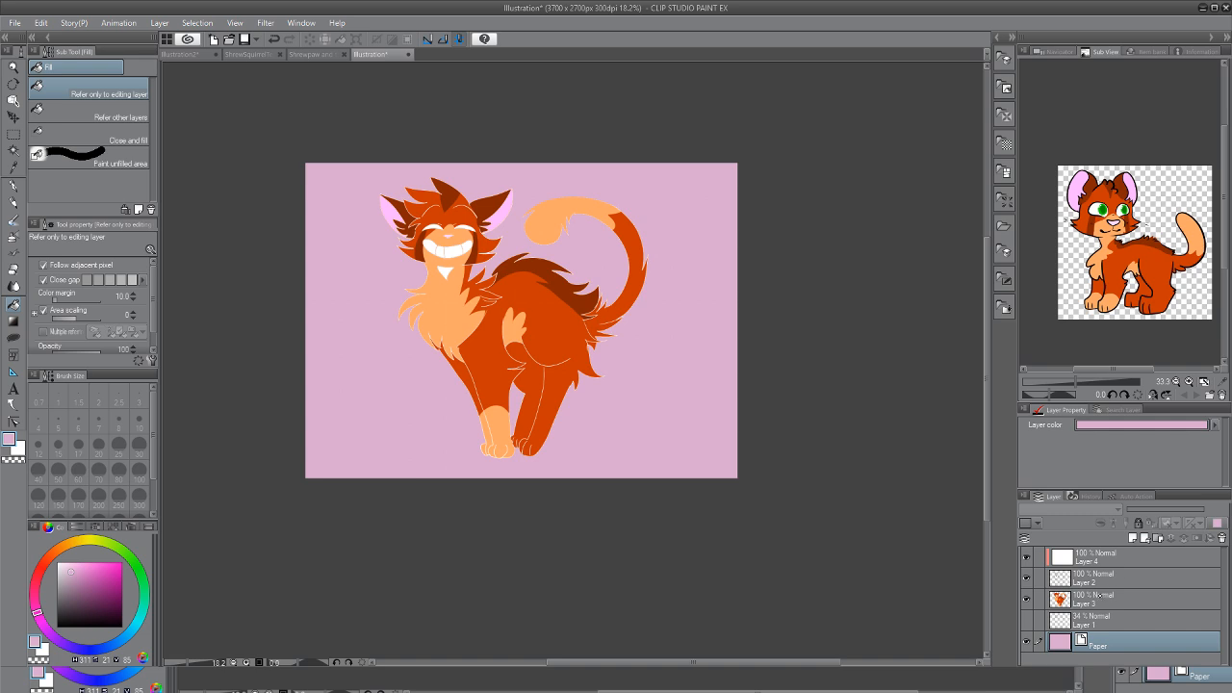
Lower the opacity of Layer 3, the cat's colour layer, to 71%
{"action": "left_click", "coordinate": [1100, 596]}
{"action": "left_click", "coordinate": [1162, 509]}
{"action": "left_click", "coordinate": [1184, 509]}
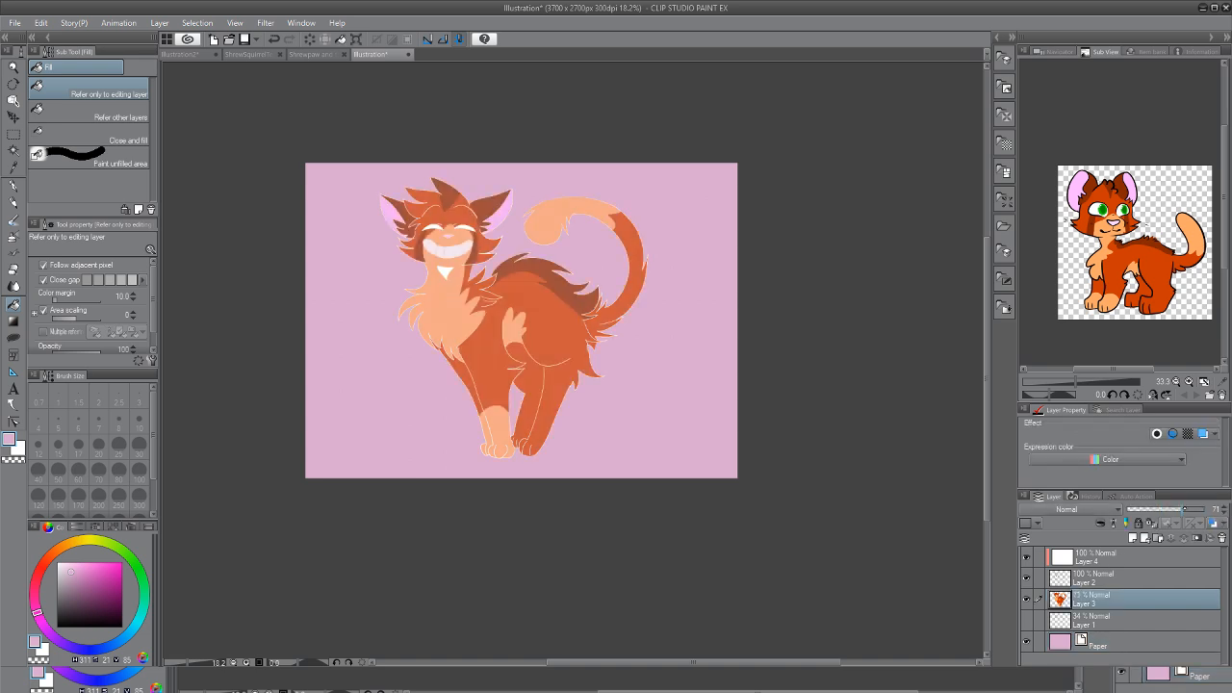
{"action": "left_click", "coordinate": [1176, 509]}
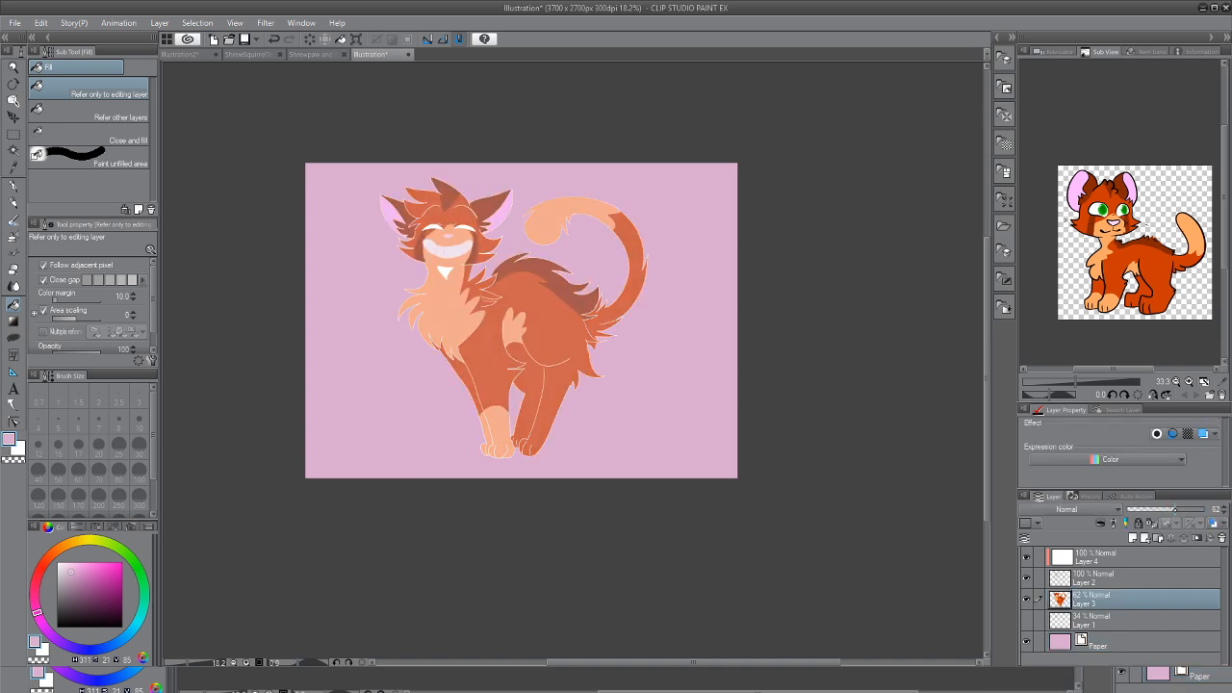
{"action": "left_click", "coordinate": [1183, 509]}
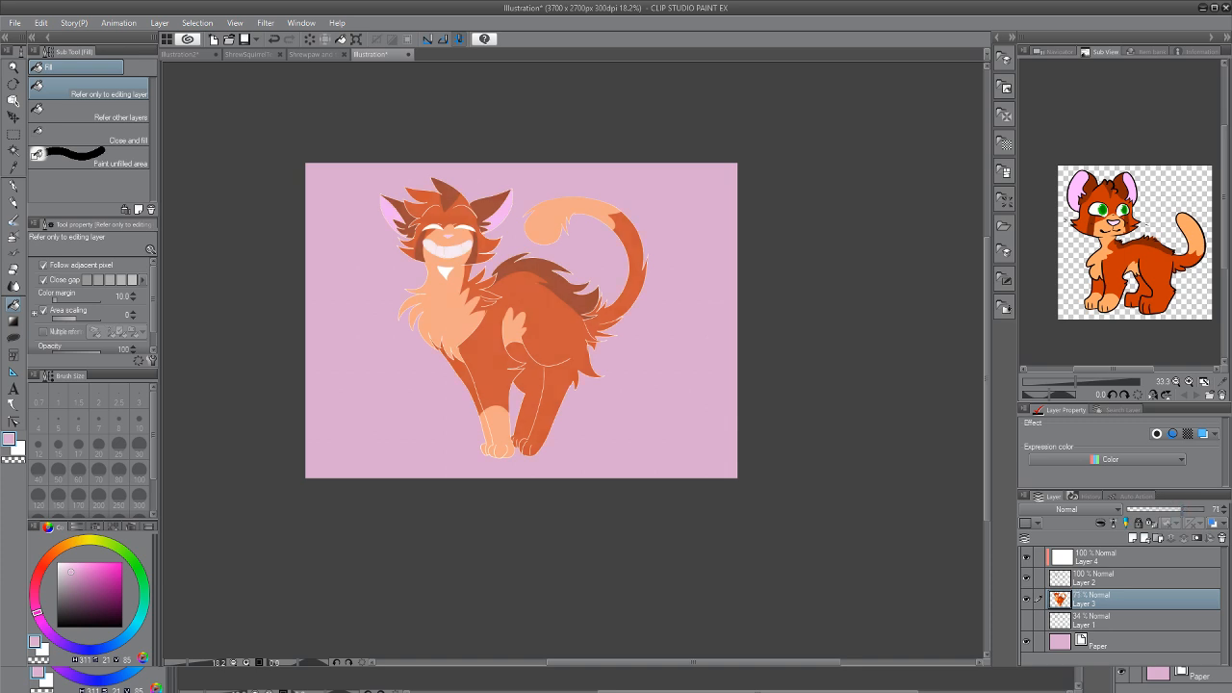
Lasso-fill wavy dark magenta bands across the background on a new layer above the paper and lighten them to a softer pink
{"action": "left_click", "coordinate": [1073, 624]}
{"action": "left_click", "coordinate": [1075, 642]}
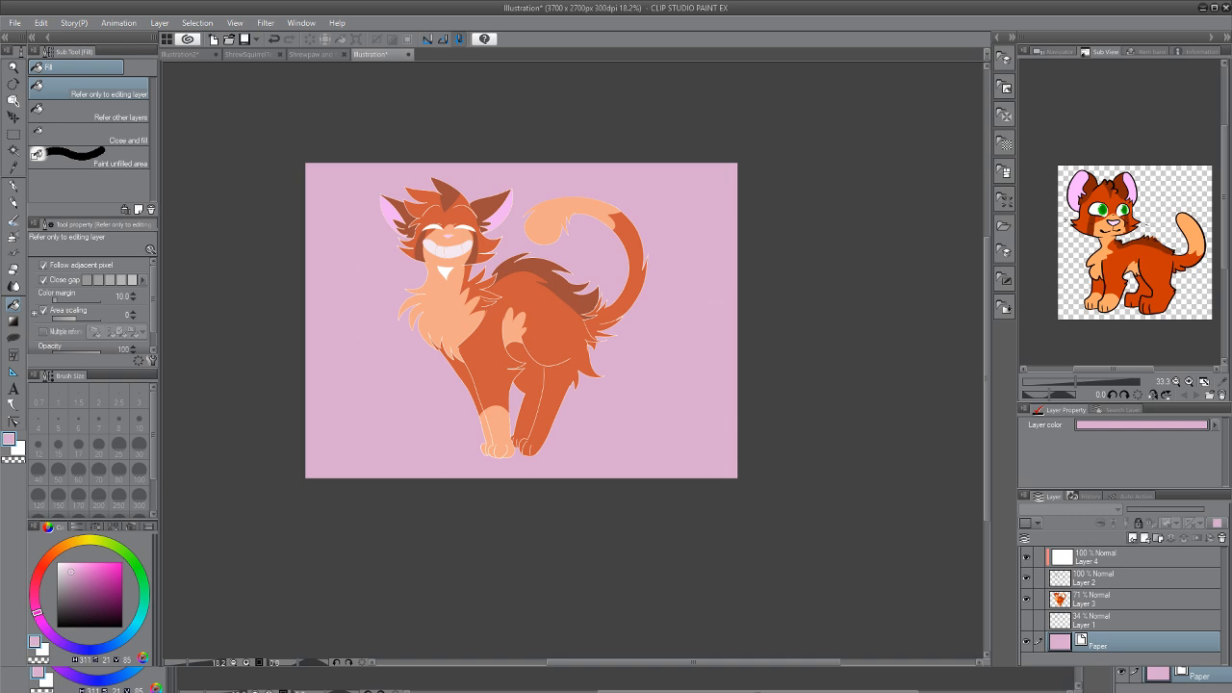
{"action": "left_click", "coordinate": [1133, 538]}
{"action": "left_click", "coordinate": [94, 587]}
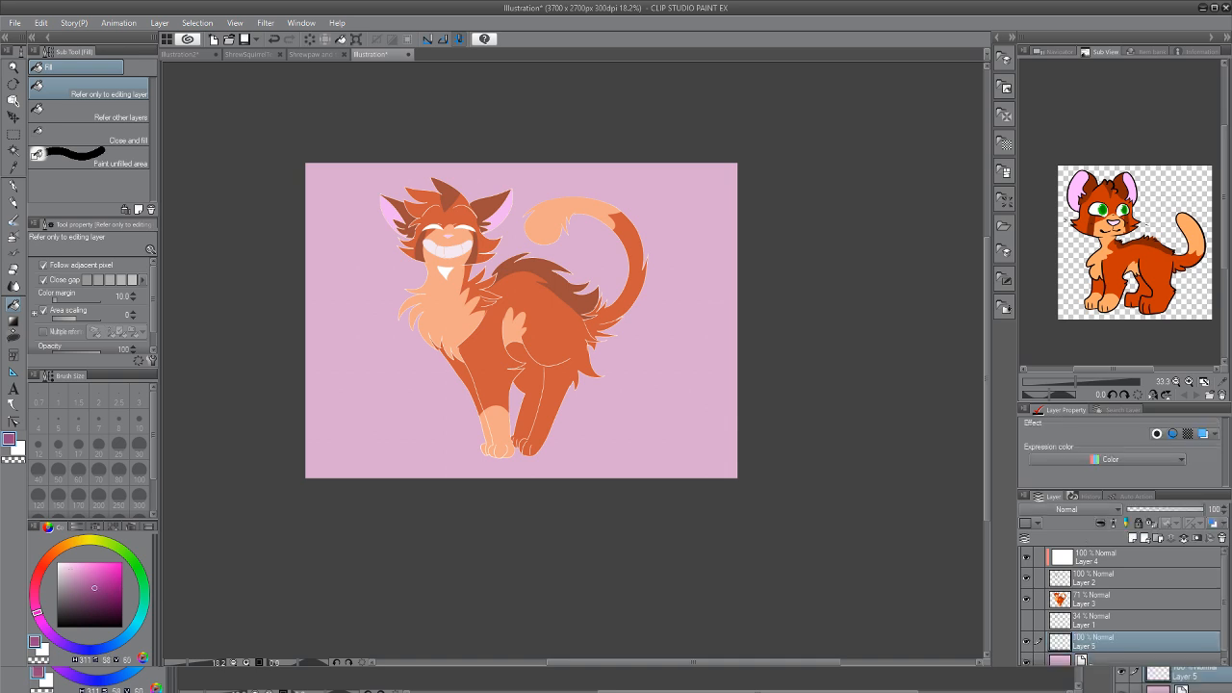
{"action": "key", "text": "u"}
{"action": "mouse_move", "coordinate": [286, 165]}
{"action": "left_mouse_down"}
{"action": "mouse_move", "coordinate": [693, 217]}
{"action": "mouse_move", "coordinate": [544, 238]}
{"action": "mouse_move", "coordinate": [258, 180]}
{"action": "mouse_move", "coordinate": [286, 165]}
{"action": "left_mouse_up"}
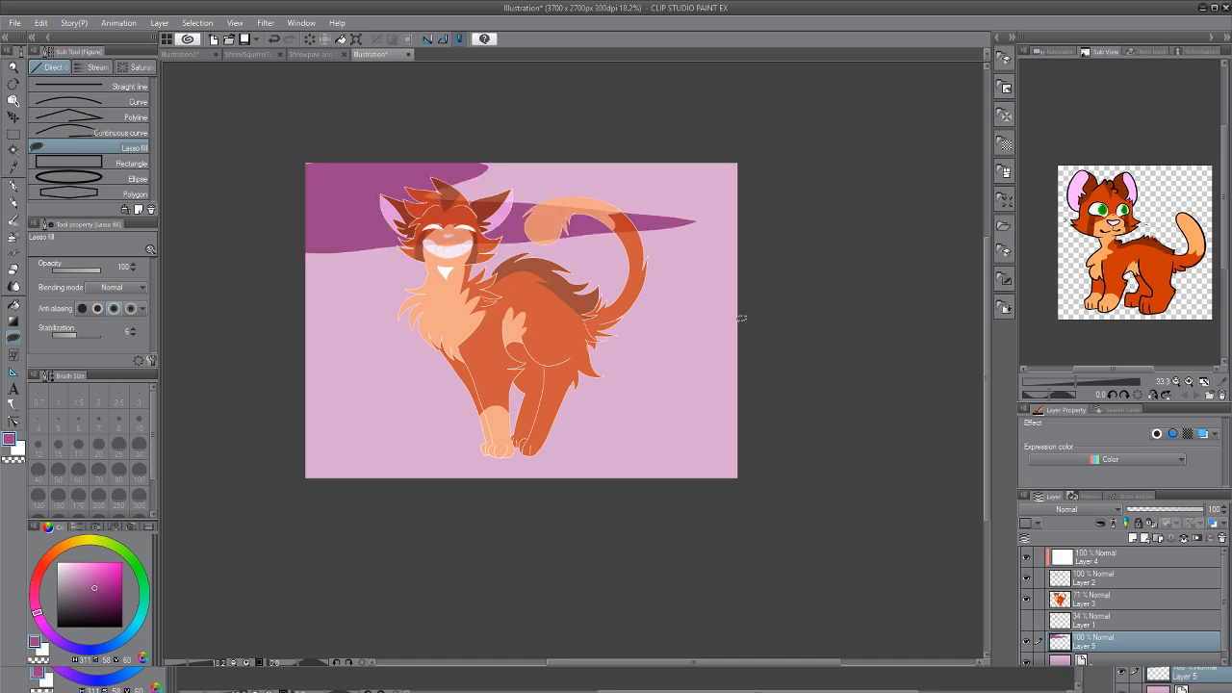
{"action": "mouse_move", "coordinate": [741, 318]}
{"action": "left_mouse_down"}
{"action": "mouse_move", "coordinate": [633, 349]}
{"action": "mouse_move", "coordinate": [512, 347]}
{"action": "mouse_move", "coordinate": [296, 376]}
{"action": "mouse_move", "coordinate": [676, 396]}
{"action": "mouse_move", "coordinate": [772, 373]}
{"action": "mouse_move", "coordinate": [742, 318]}
{"action": "left_mouse_up"}
{"action": "mouse_move", "coordinate": [712, 268]}
{"action": "left_mouse_down"}
{"action": "mouse_move", "coordinate": [492, 294]}
{"action": "mouse_move", "coordinate": [779, 275]}
{"action": "mouse_move", "coordinate": [707, 254]}
{"action": "left_mouse_up"}
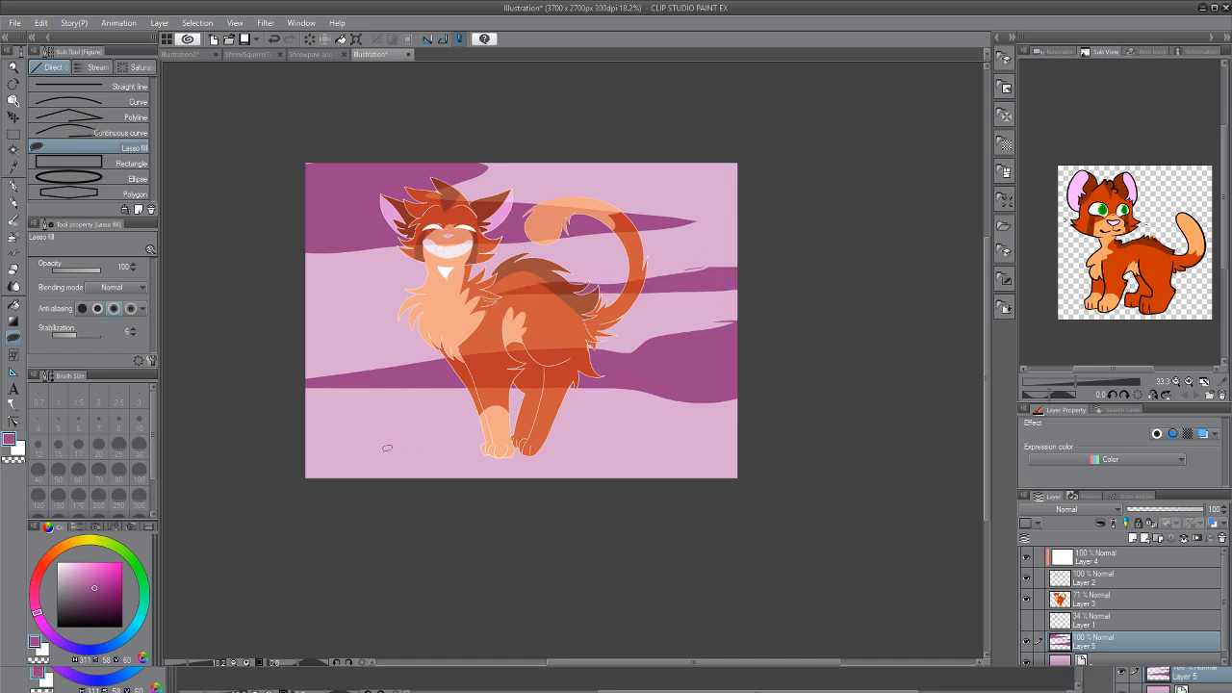
{"action": "mouse_move", "coordinate": [306, 446]}
{"action": "left_mouse_down"}
{"action": "mouse_move", "coordinate": [656, 457]}
{"action": "mouse_move", "coordinate": [444, 489]}
{"action": "mouse_move", "coordinate": [290, 447]}
{"action": "left_mouse_up"}
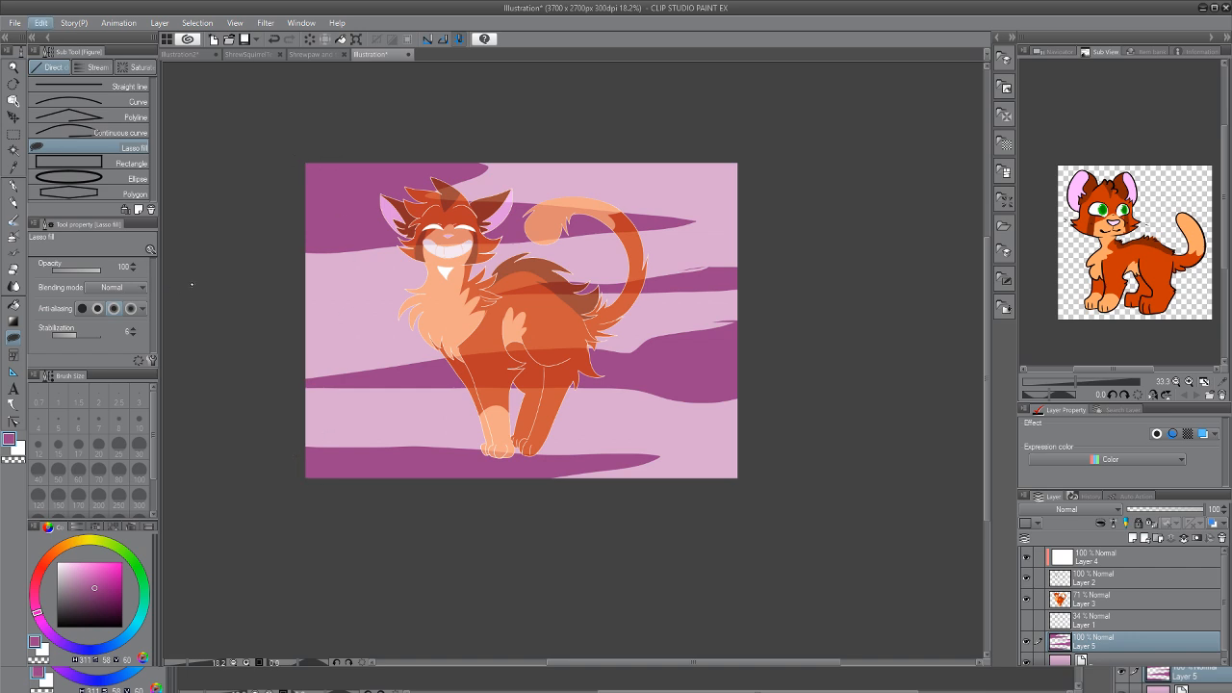
{"action": "left_click", "coordinate": [341, 304]}
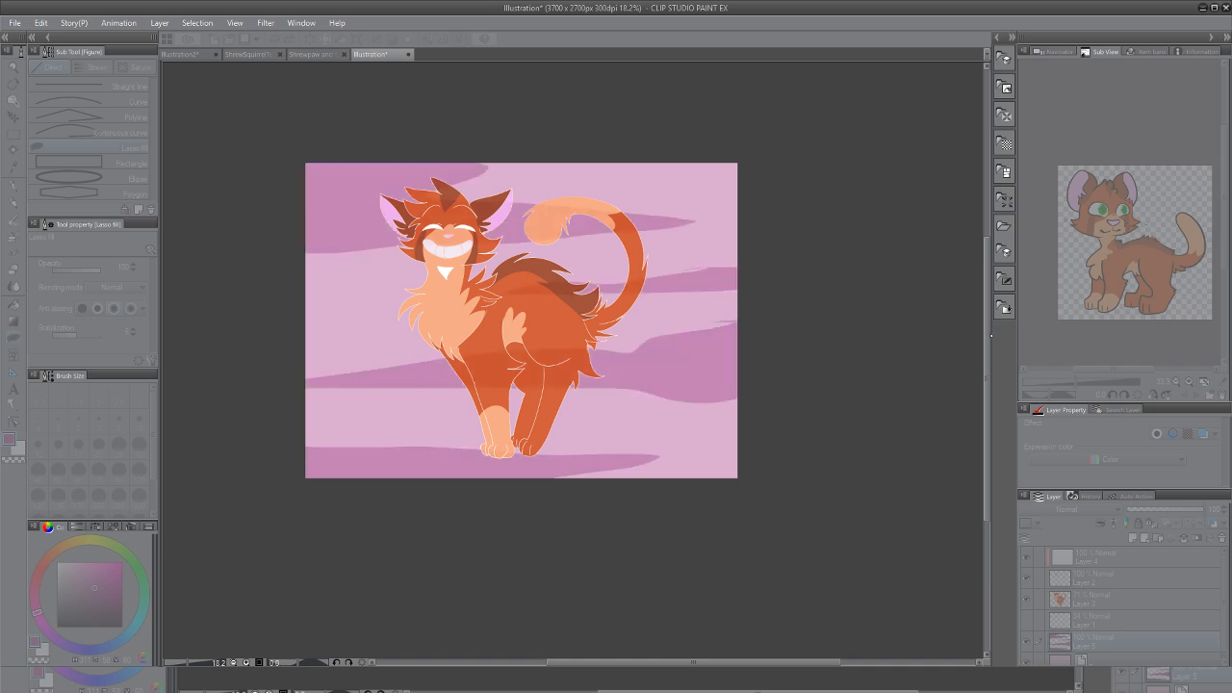
{"action": "key", "text": "Return"}
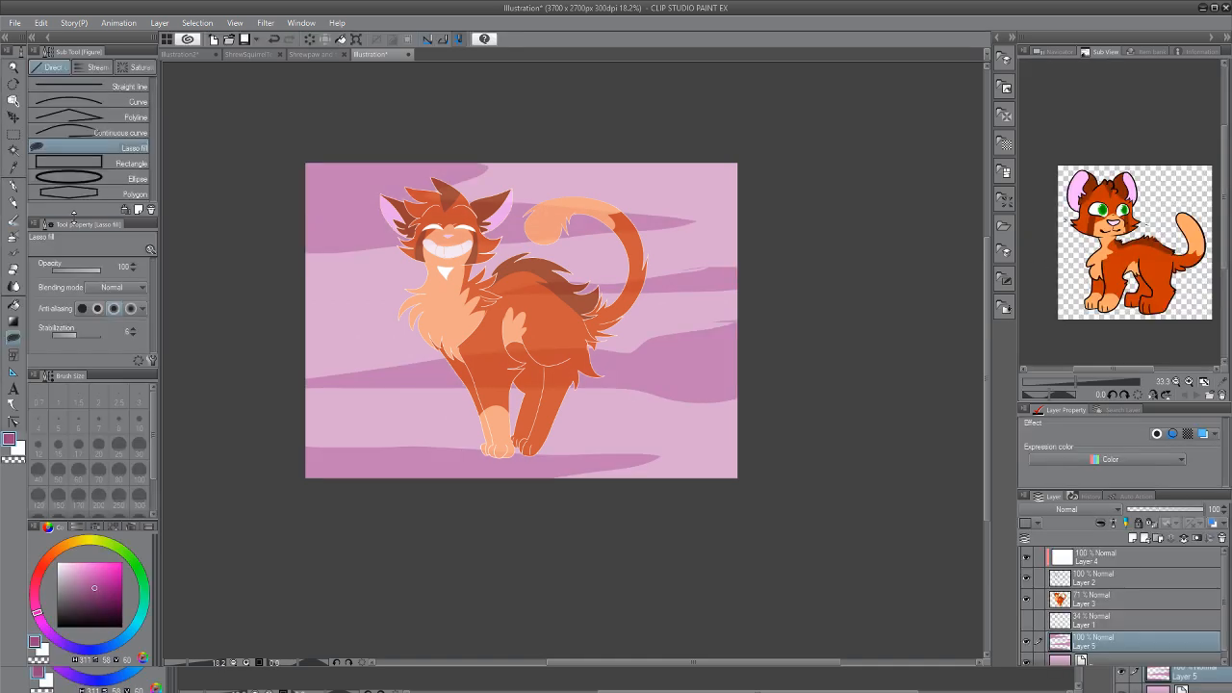
Sample the band colour and, with the G-pen at size 77, smooth the right-hand bands and add thin streaks on both sides of the cat
{"action": "key", "text": "i"}
{"action": "left_click", "coordinate": [698, 278]}
{"action": "key", "text": "p"}
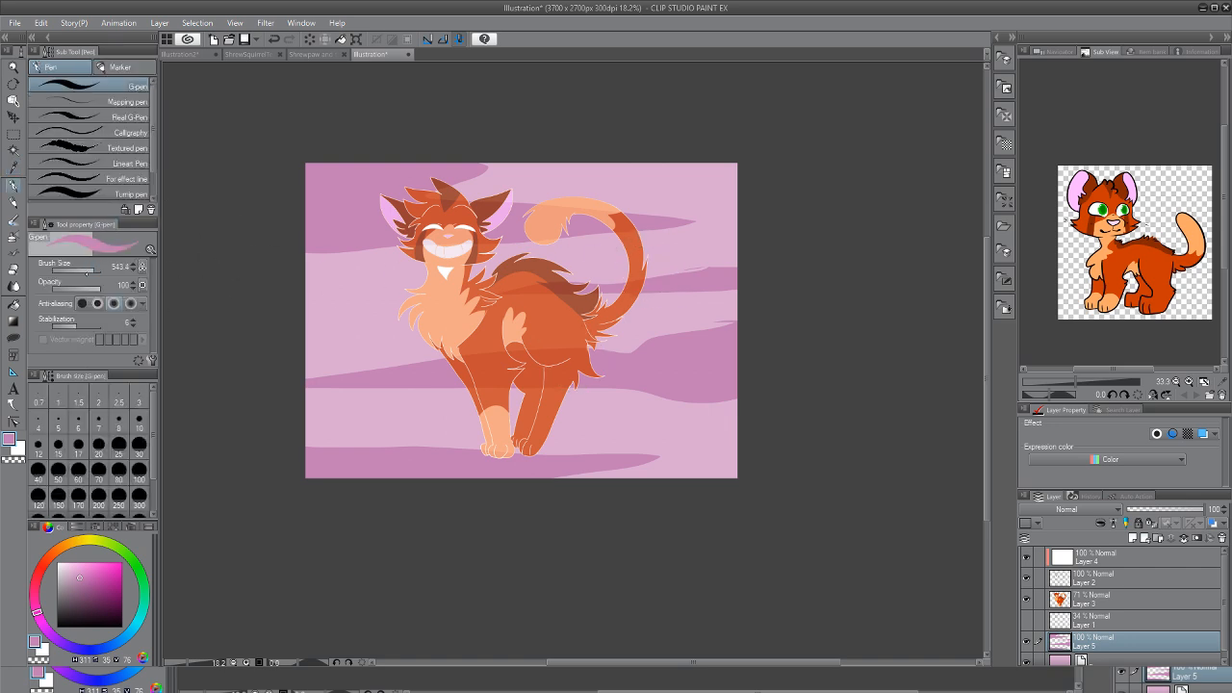
{"action": "key", "text": "bracketleft"}
{"action": "left_click_drag", "start_coordinate": [666, 271], "coordinate": [718, 264]}
{"action": "mouse_move", "coordinate": [739, 323]}
{"action": "left_mouse_down"}
{"action": "mouse_move", "coordinate": [631, 348]}
{"action": "mouse_move", "coordinate": [677, 326]}
{"action": "mouse_move", "coordinate": [638, 344]}
{"action": "left_mouse_up"}
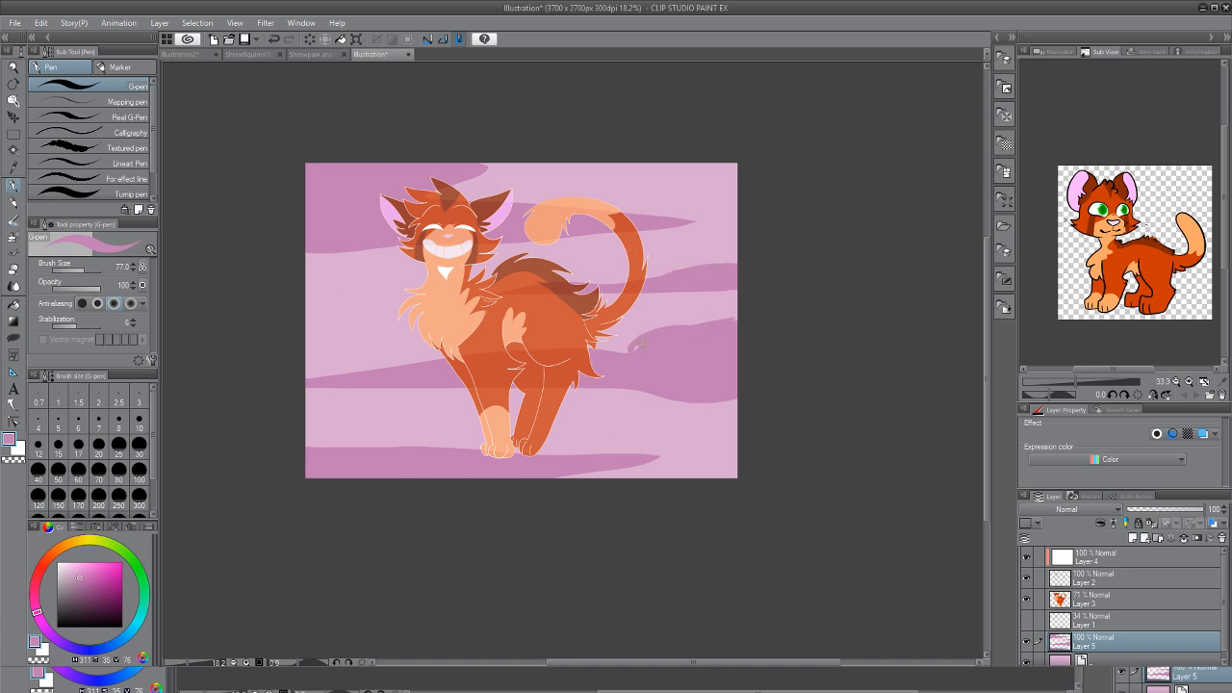
{"action": "mouse_move", "coordinate": [743, 304]}
{"action": "left_mouse_down"}
{"action": "mouse_move", "coordinate": [579, 321]}
{"action": "mouse_move", "coordinate": [739, 308]}
{"action": "left_mouse_up"}
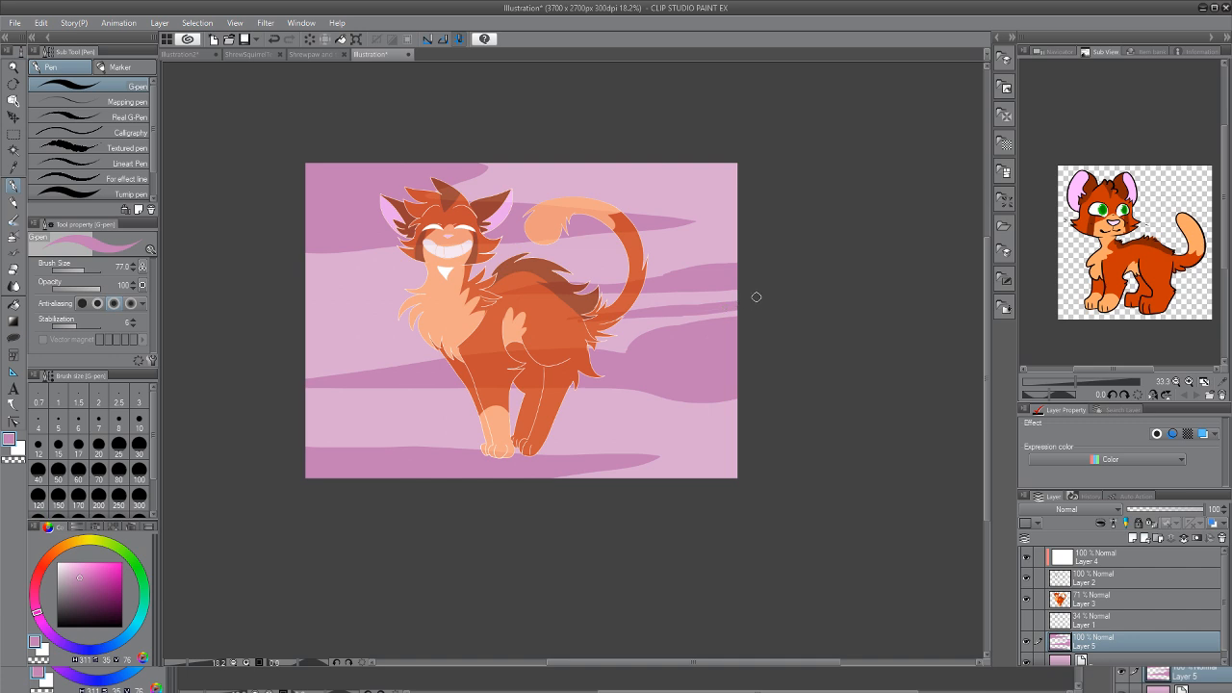
{"action": "mouse_move", "coordinate": [317, 298]}
{"action": "left_mouse_down"}
{"action": "mouse_move", "coordinate": [398, 301]}
{"action": "mouse_move", "coordinate": [307, 307]}
{"action": "mouse_move", "coordinate": [394, 300]}
{"action": "left_mouse_up"}
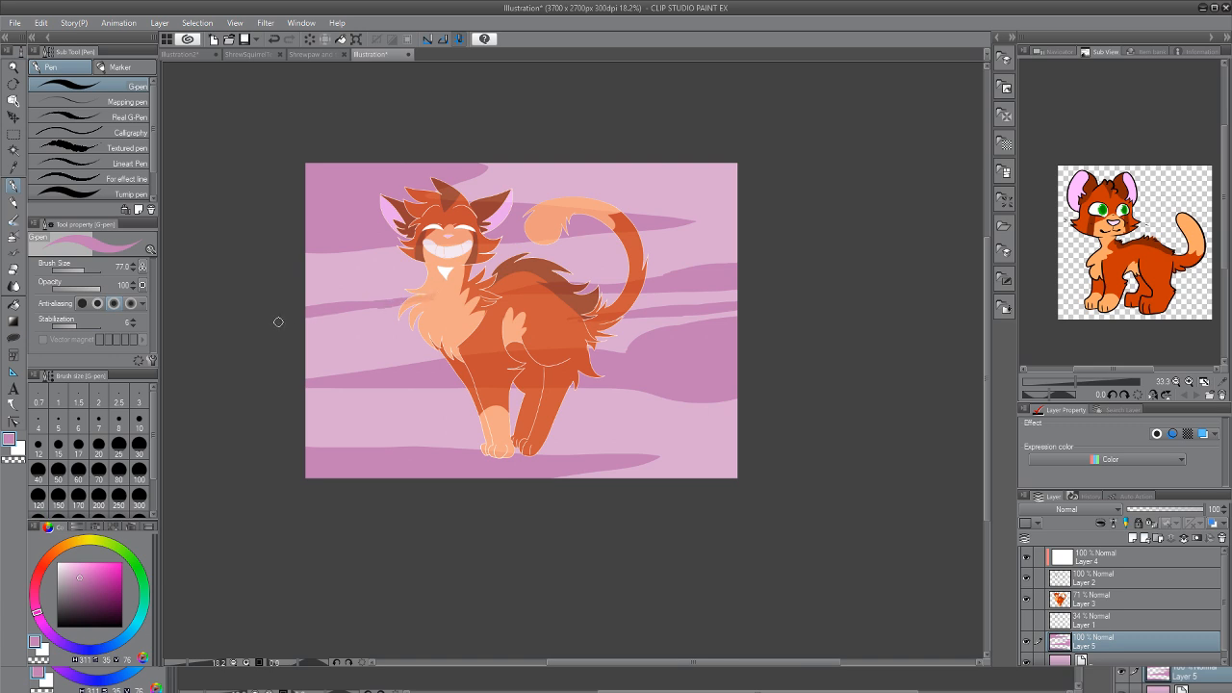
Outline and fill two more pink bands, one in the canvas's upper-right corner and one near its lower-right edge
{"action": "mouse_move", "coordinate": [734, 165]}
{"action": "left_mouse_down"}
{"action": "mouse_move", "coordinate": [556, 182]}
{"action": "mouse_move", "coordinate": [750, 192]}
{"action": "left_mouse_up"}
{"action": "key", "text": "g"}
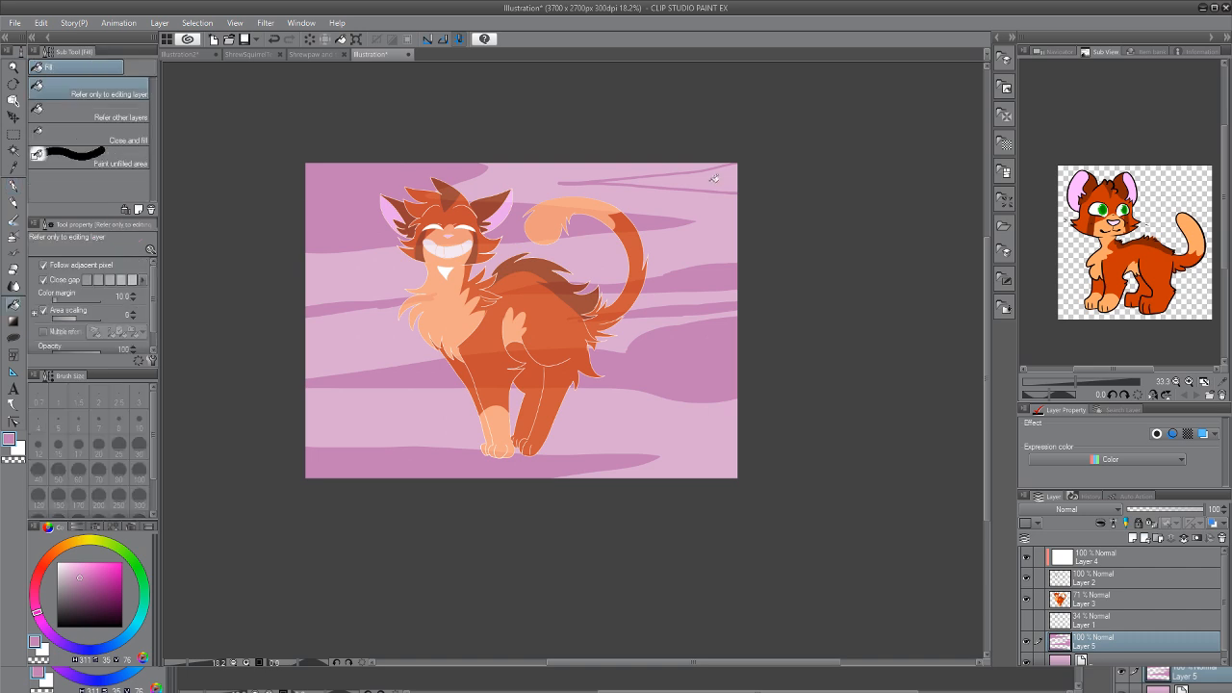
{"action": "left_click", "coordinate": [724, 175]}
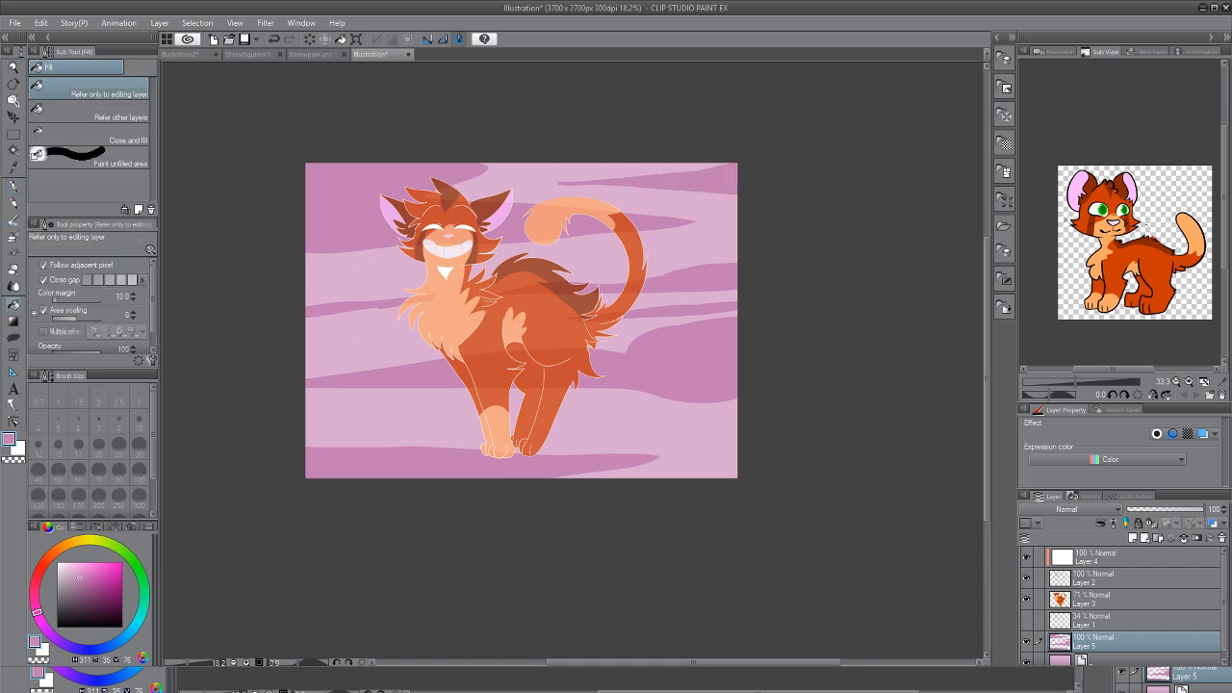
{"action": "key", "text": "p"}
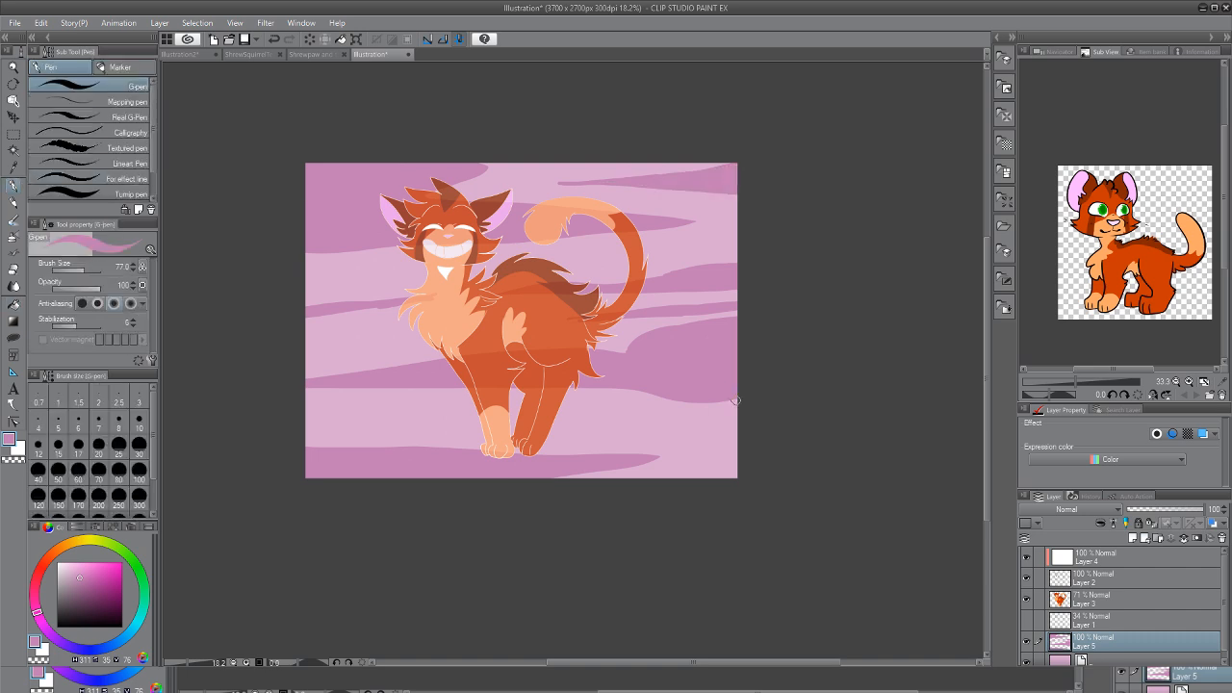
{"action": "mouse_move", "coordinate": [742, 426]}
{"action": "left_mouse_down"}
{"action": "mouse_move", "coordinate": [626, 430]}
{"action": "mouse_move", "coordinate": [753, 448]}
{"action": "left_mouse_up"}
{"action": "key", "text": "g"}
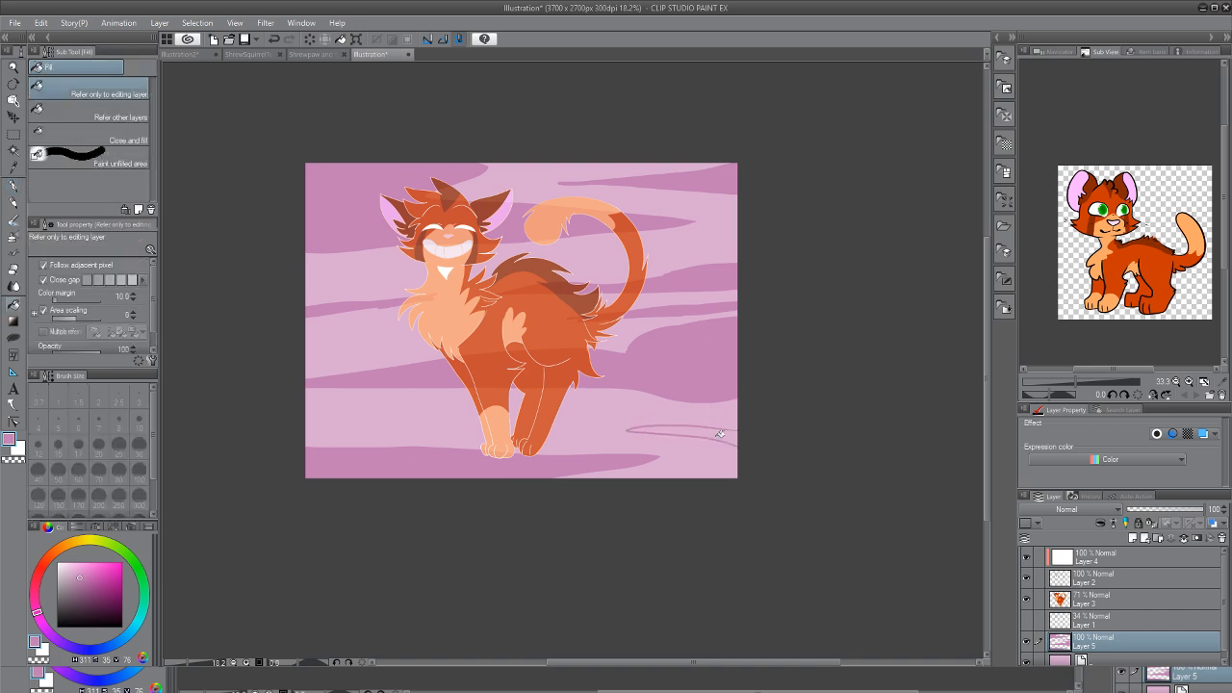
{"action": "left_click", "coordinate": [719, 434]}
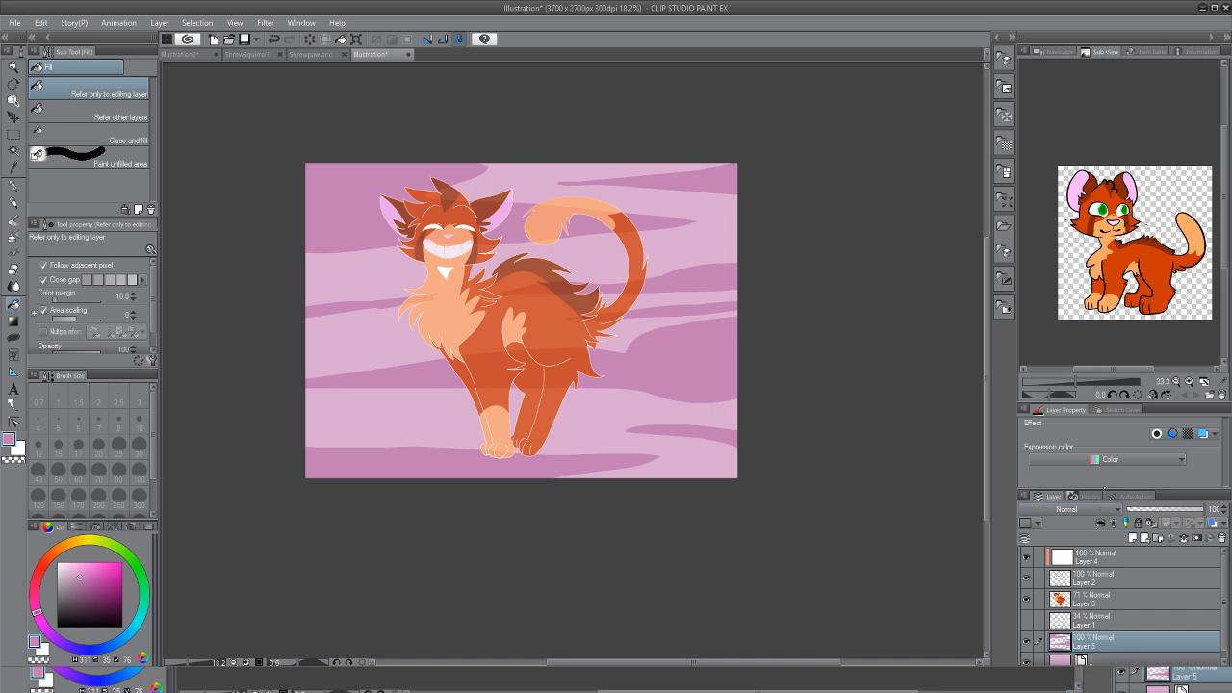
Set the band layer to Add (Glow) at 37% opacity and switch Layer 2, the cat's line art, to Add (Glow)
{"action": "left_click", "coordinate": [1052, 309]}
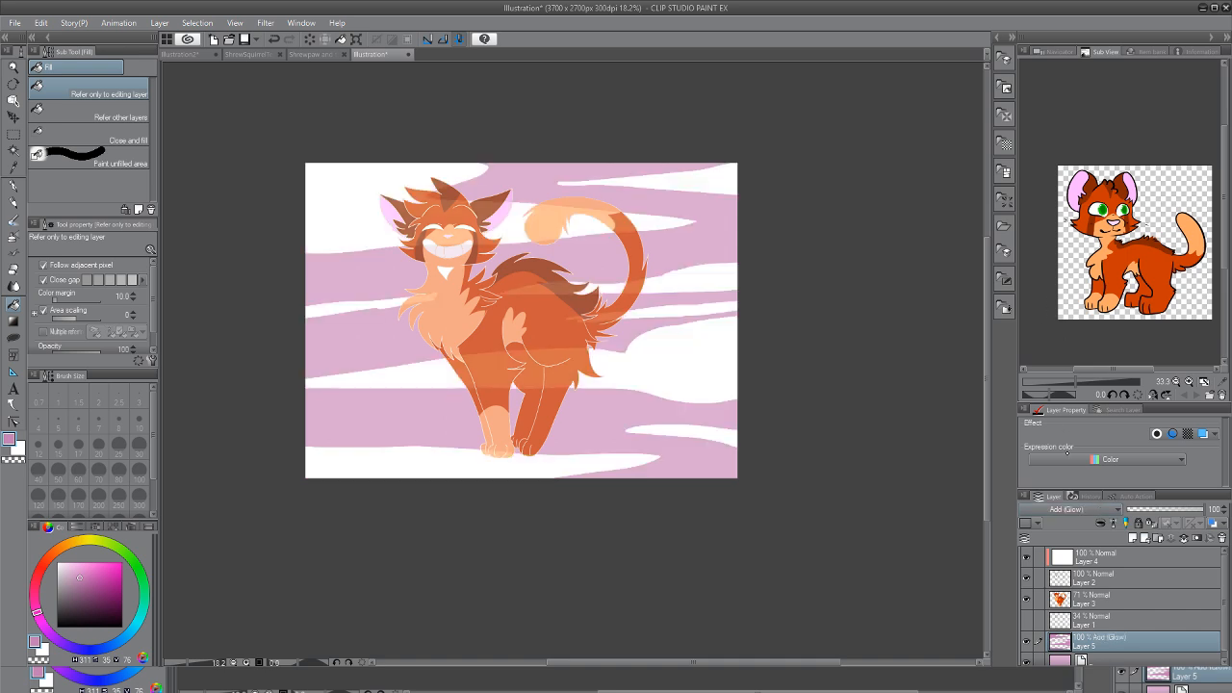
{"action": "left_click_drag", "start_coordinate": [1205, 508], "coordinate": [1156, 507]}
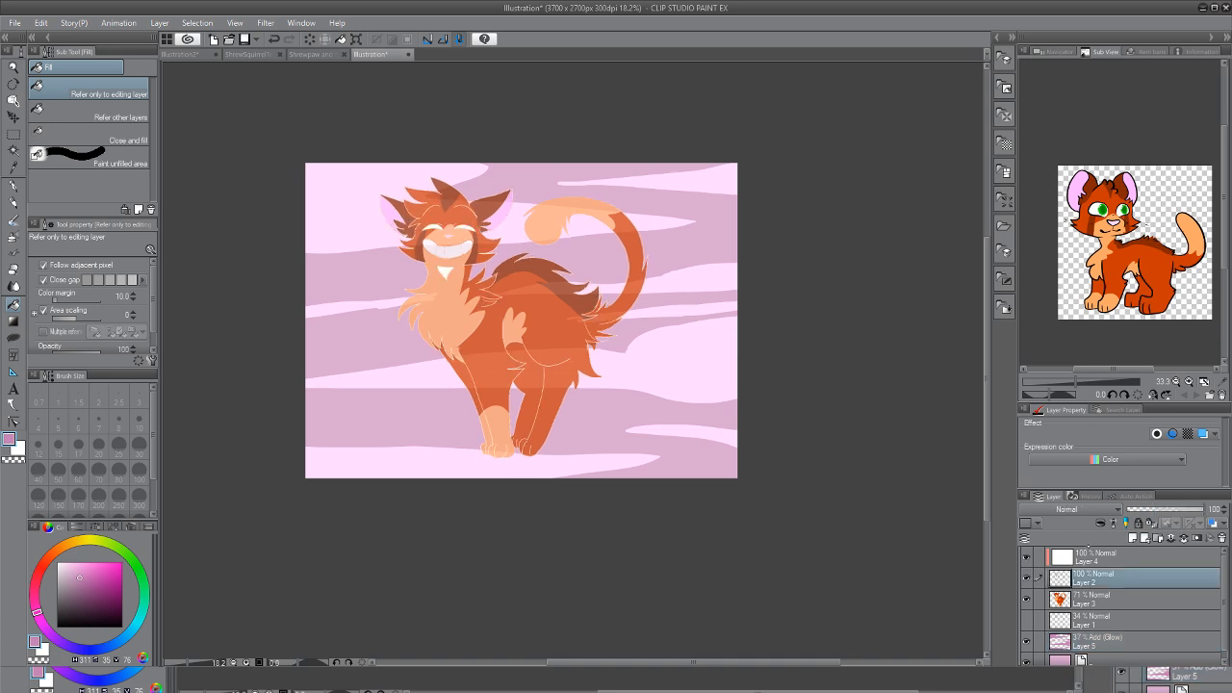
{"action": "left_click", "coordinate": [1097, 577]}
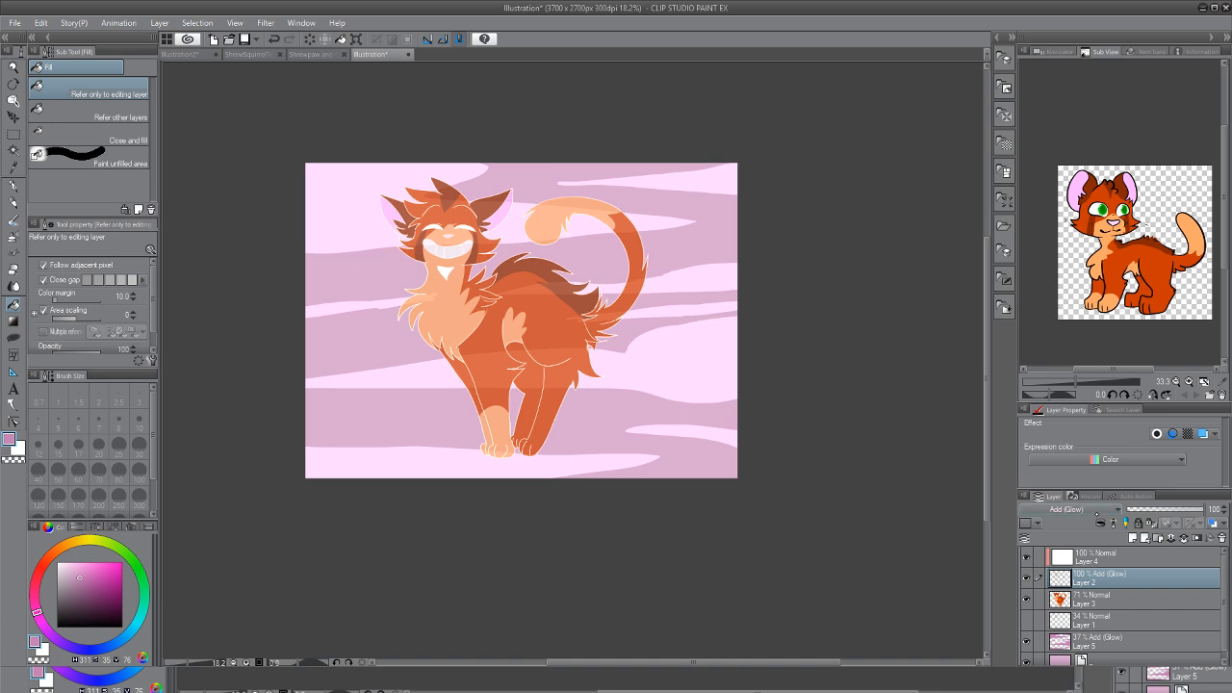
Add a new layer above Layer 2 and ready the G-pen in white at size 8.4
{"action": "key", "text": "ctrl+shift+n"}
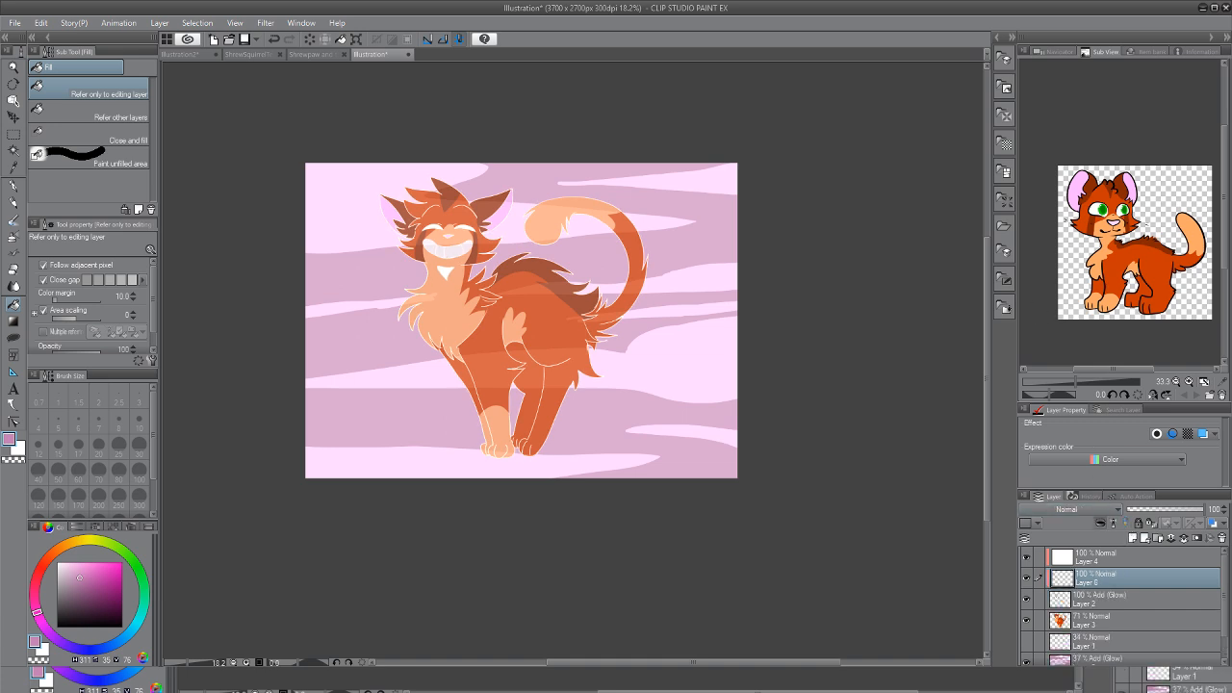
{"action": "key", "text": "p"}
{"action": "key", "text": "x"}
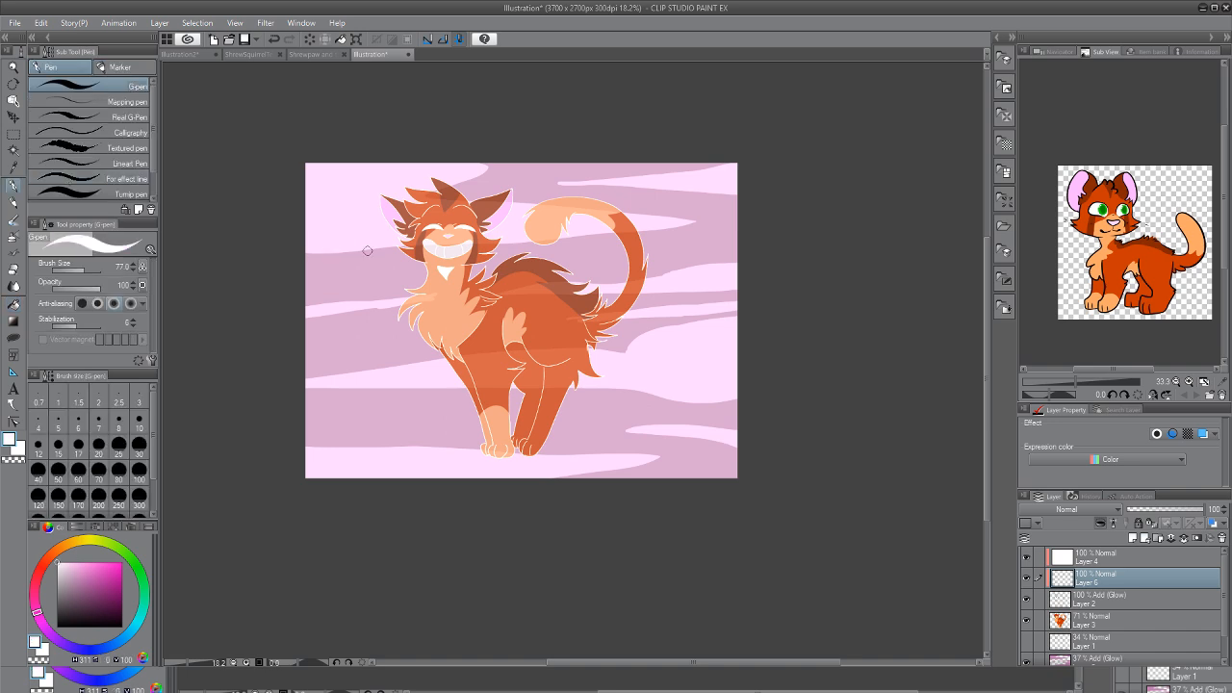
{"action": "key", "text": "["}
{"action": "key", "text": "["}
{"action": "key", "text": "["}
{"action": "key", "text": "["}
{"action": "key", "text": "["}
{"action": "key", "text": "["}
{"action": "key", "text": "["}
{"action": "key", "text": "["}
{"action": "key", "text": "["}
{"action": "key", "text": "["}
{"action": "key", "text": "["}
{"action": "key", "text": "bracketleft"}
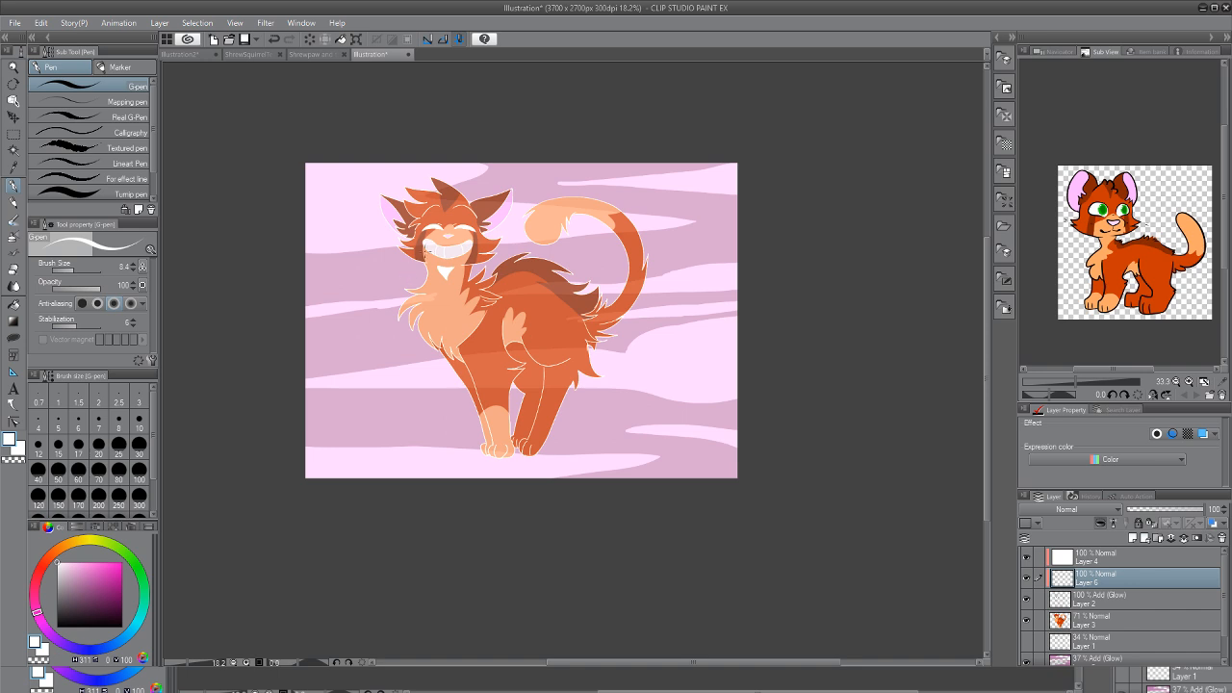
Hide Layer 6 and draw small white sparkles over and around the cat on Layer 2 with the G-pen at size 10.5
{"action": "left_click", "coordinate": [1087, 596]}
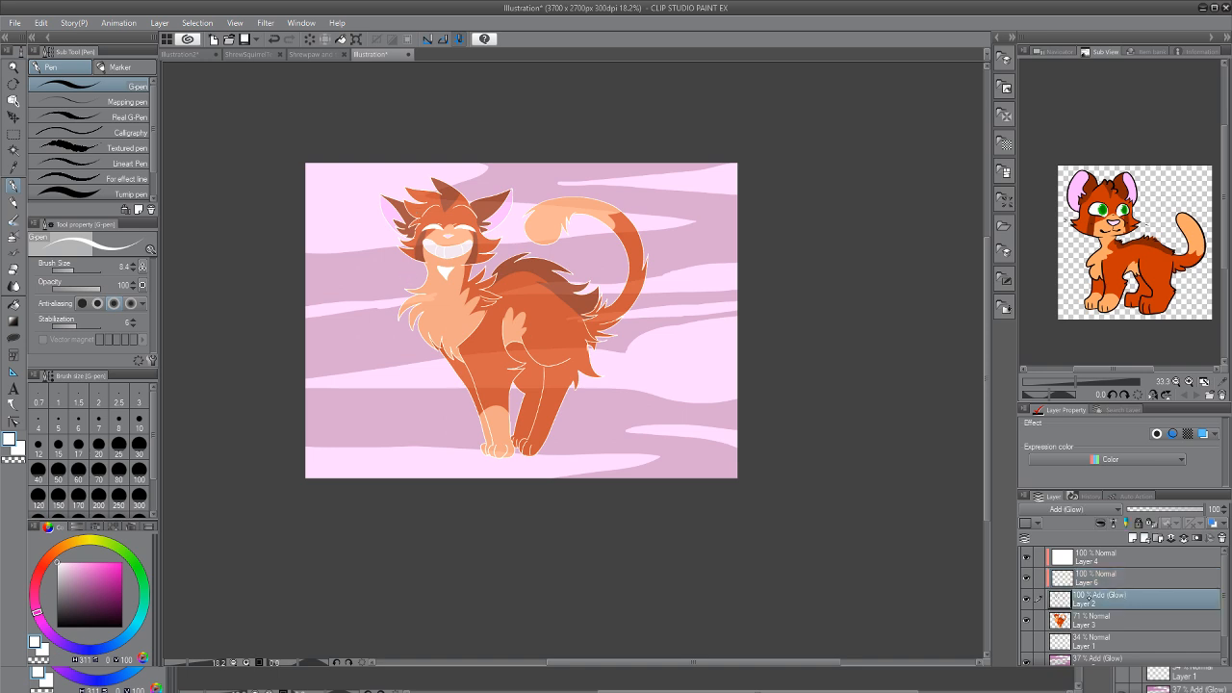
{"action": "left_click", "coordinate": [1025, 577]}
{"action": "left_click", "coordinate": [75, 269]}
{"action": "left_click_drag", "start_coordinate": [527, 189], "coordinate": [532, 196]}
{"action": "key", "text": "ctrl+z"}
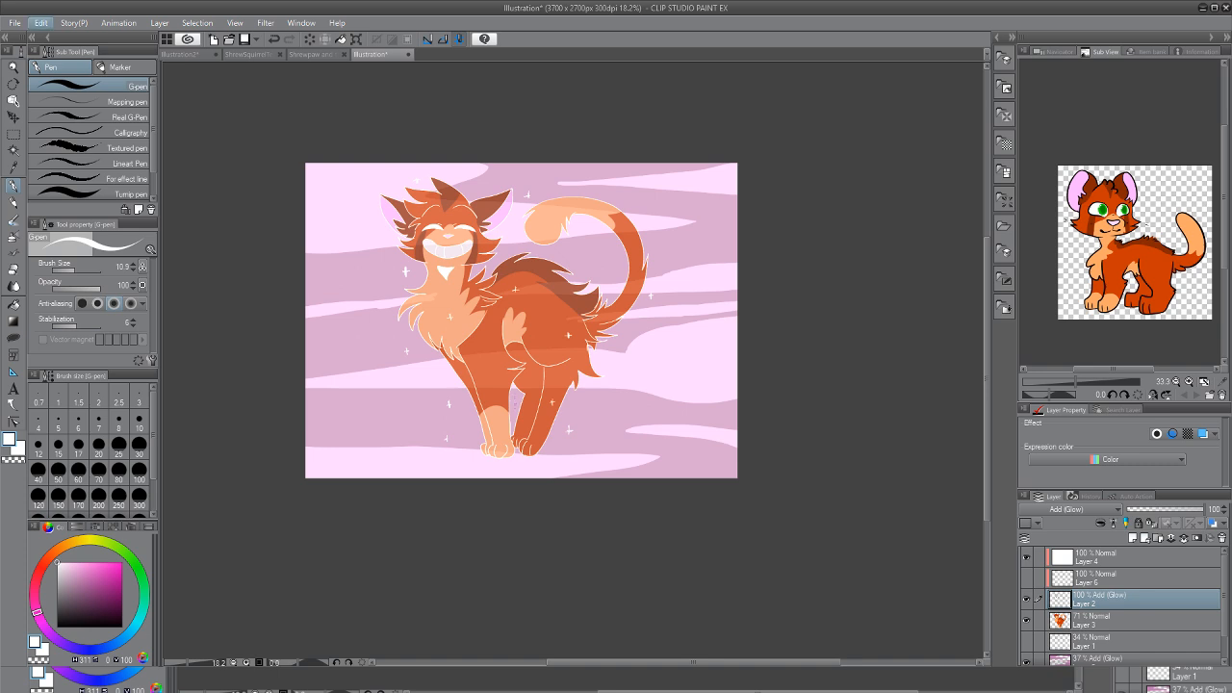
Crop the canvas to about 3028 x 2627 px, trimming the left, right and bottom edges around the cat
{"action": "key", "text": "ctrl+alt+c"}
{"action": "left_click_drag", "start_coordinate": [737, 319], "coordinate": [695, 319]}
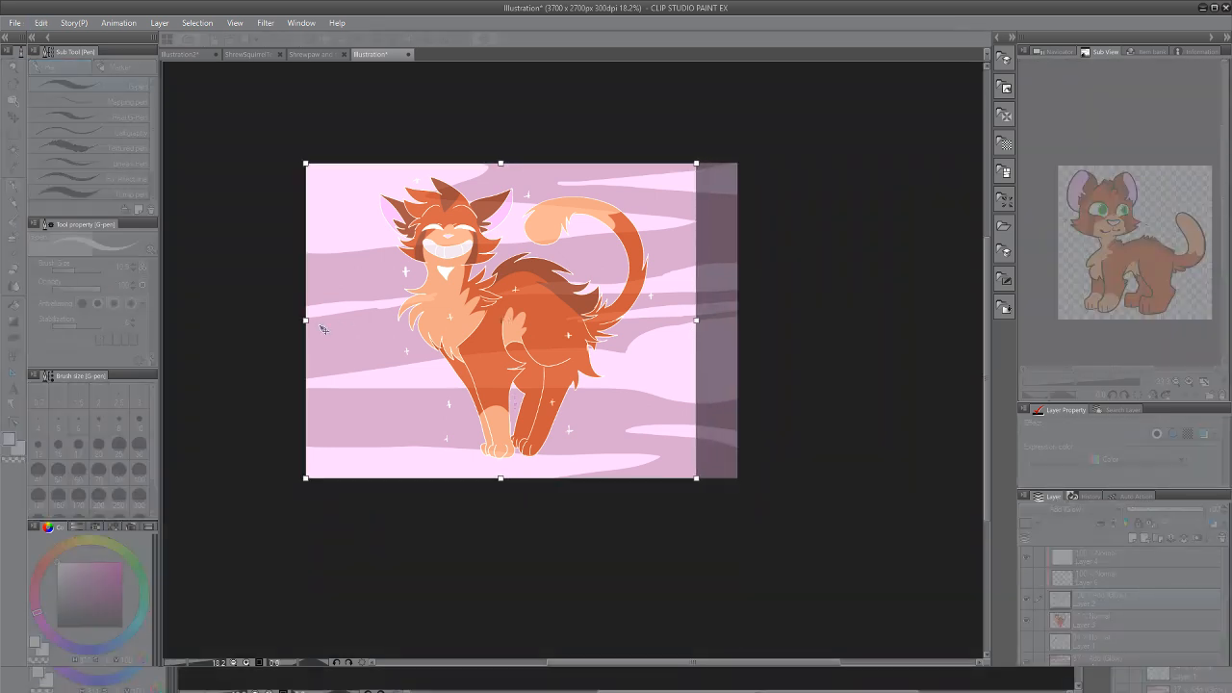
{"action": "left_click_drag", "start_coordinate": [308, 327], "coordinate": [324, 327]}
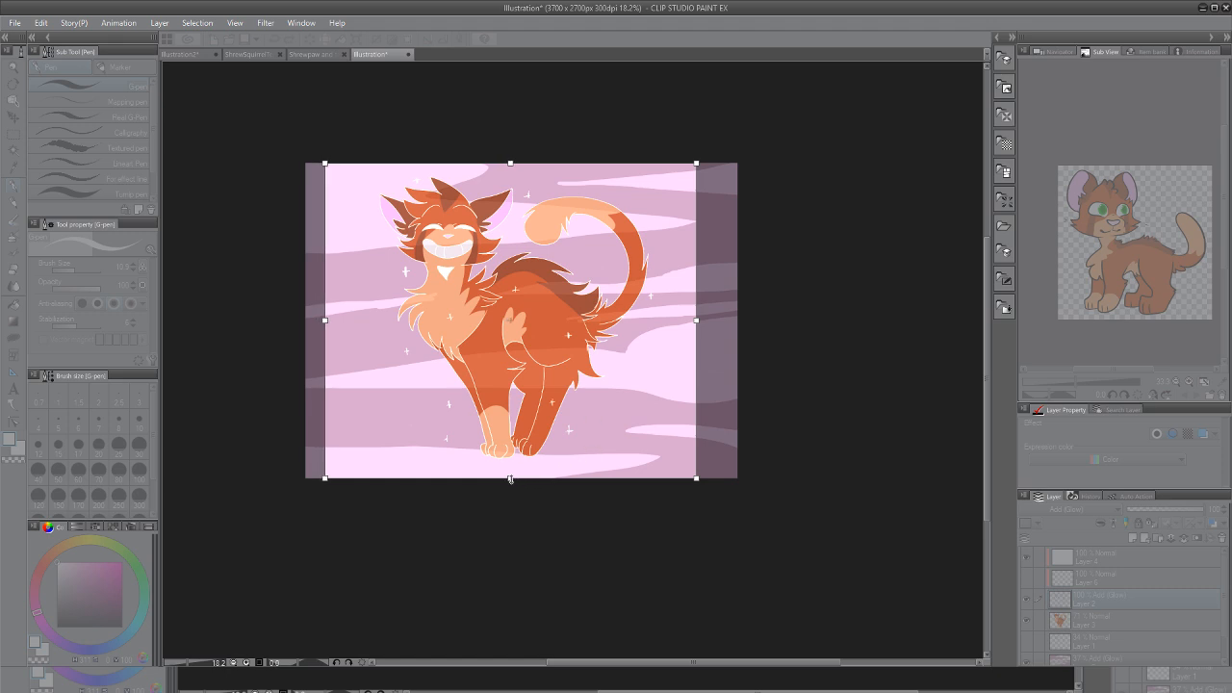
{"action": "left_click_drag", "start_coordinate": [510, 478], "coordinate": [511, 469]}
{"action": "left_click_drag", "start_coordinate": [325, 315], "coordinate": [344, 317]}
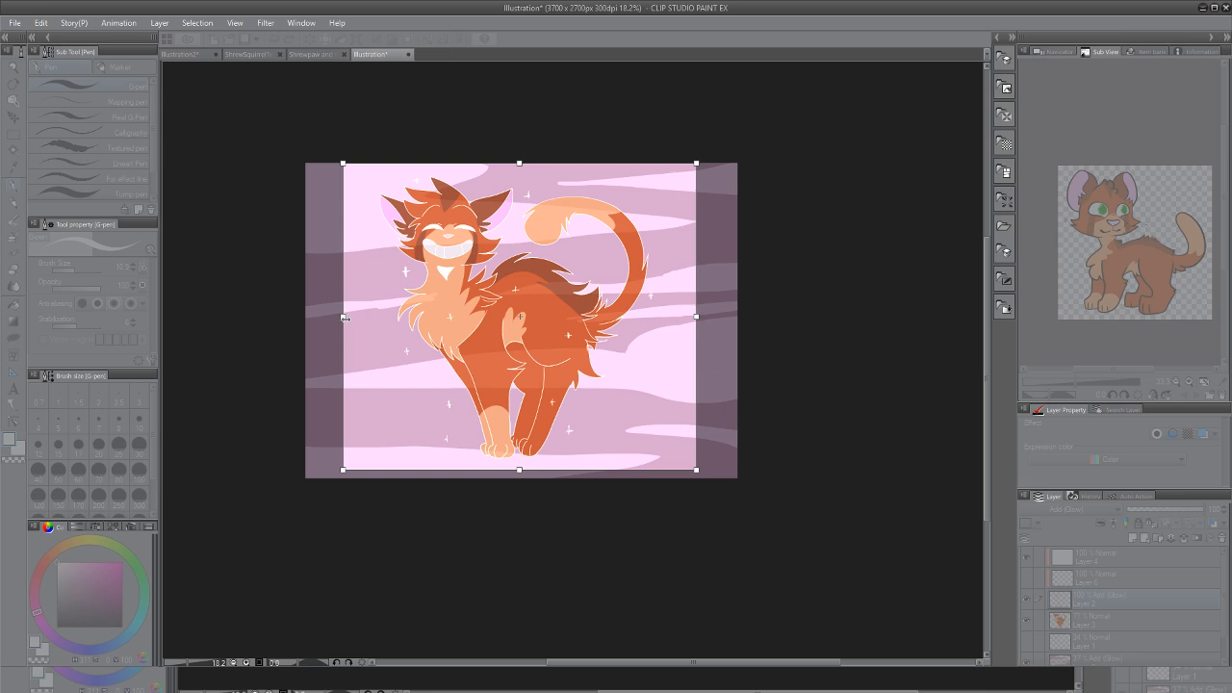
{"action": "key", "text": "Return"}
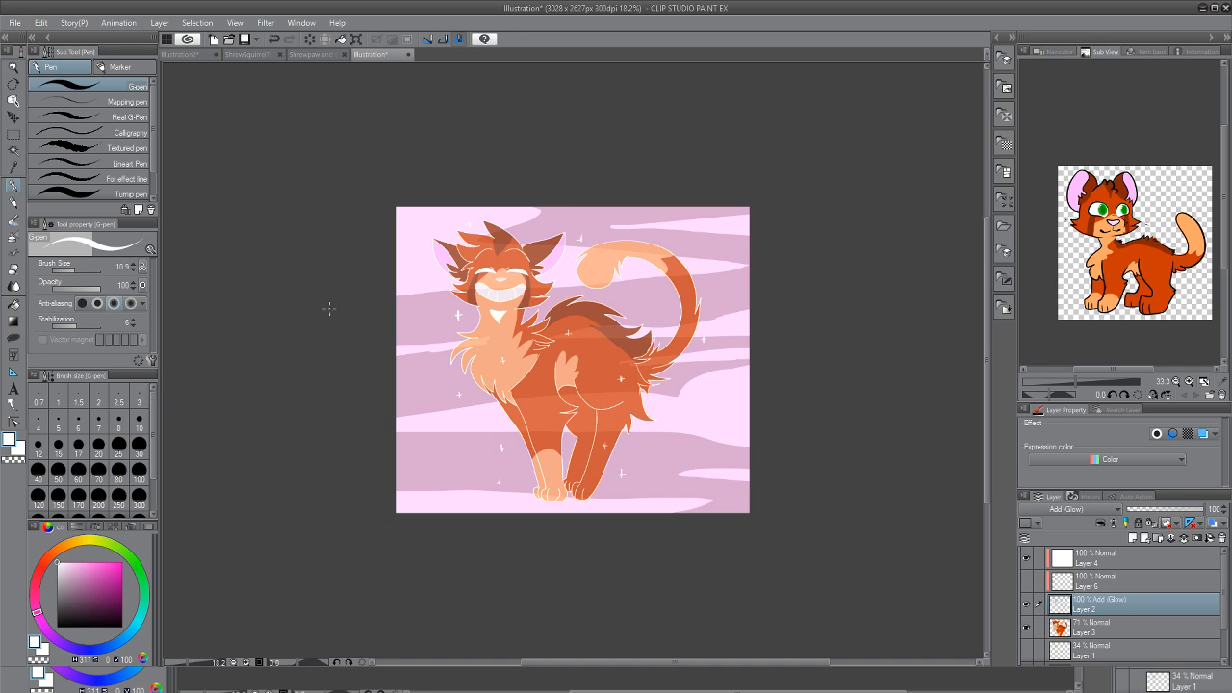
Scatter tiny white specks among the sparkles over the cat's body and tail
{"action": "scroll", "coordinate": [328, 308], "scroll_direction": "down", "scroll_amount": 2}
{"action": "scroll", "coordinate": [439, 301], "scroll_direction": "up", "scroll_amount": 3}
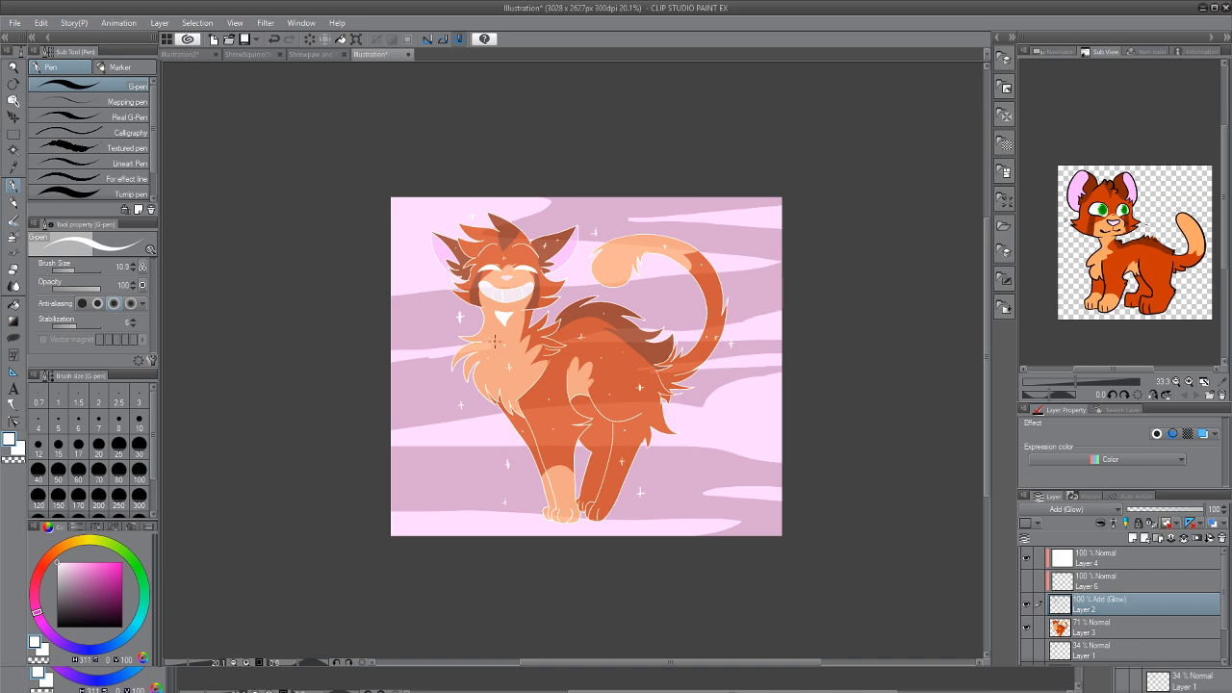
{"action": "scroll", "coordinate": [388, 77], "scroll_direction": "down", "scroll_amount": 2}
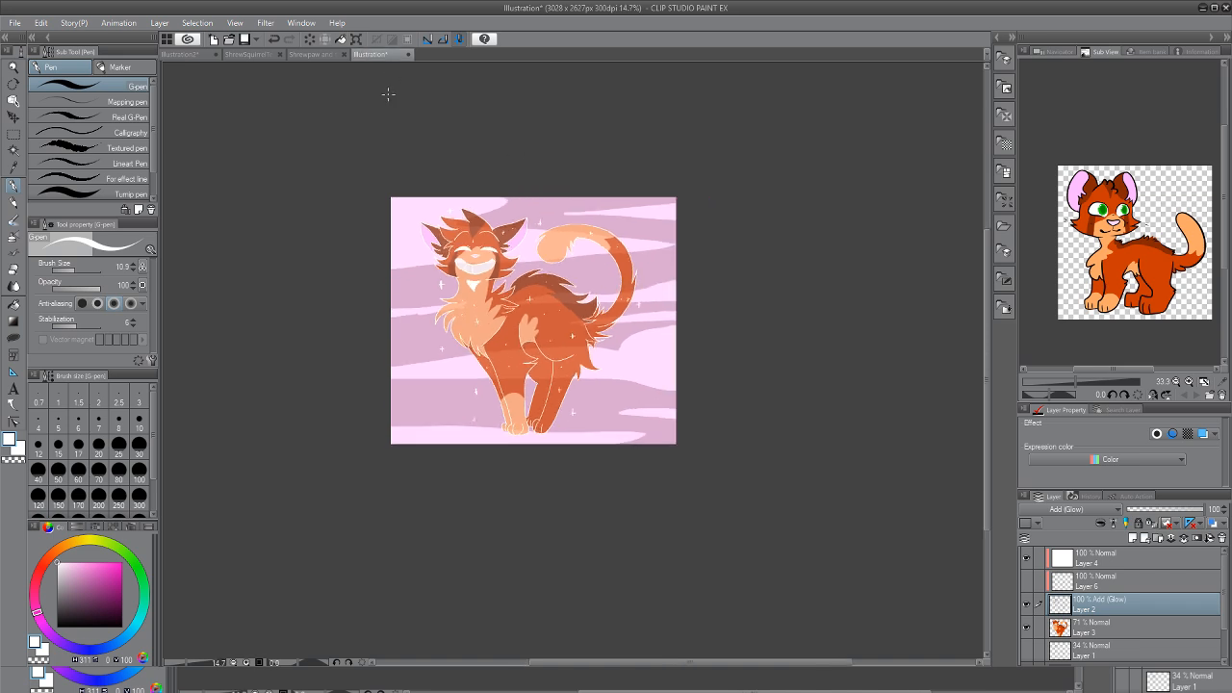
Raise Layer 3's opacity to 76% in the orange cat illustration
{"action": "scroll", "coordinate": [388, 93], "scroll_direction": "up", "scroll_amount": 1}
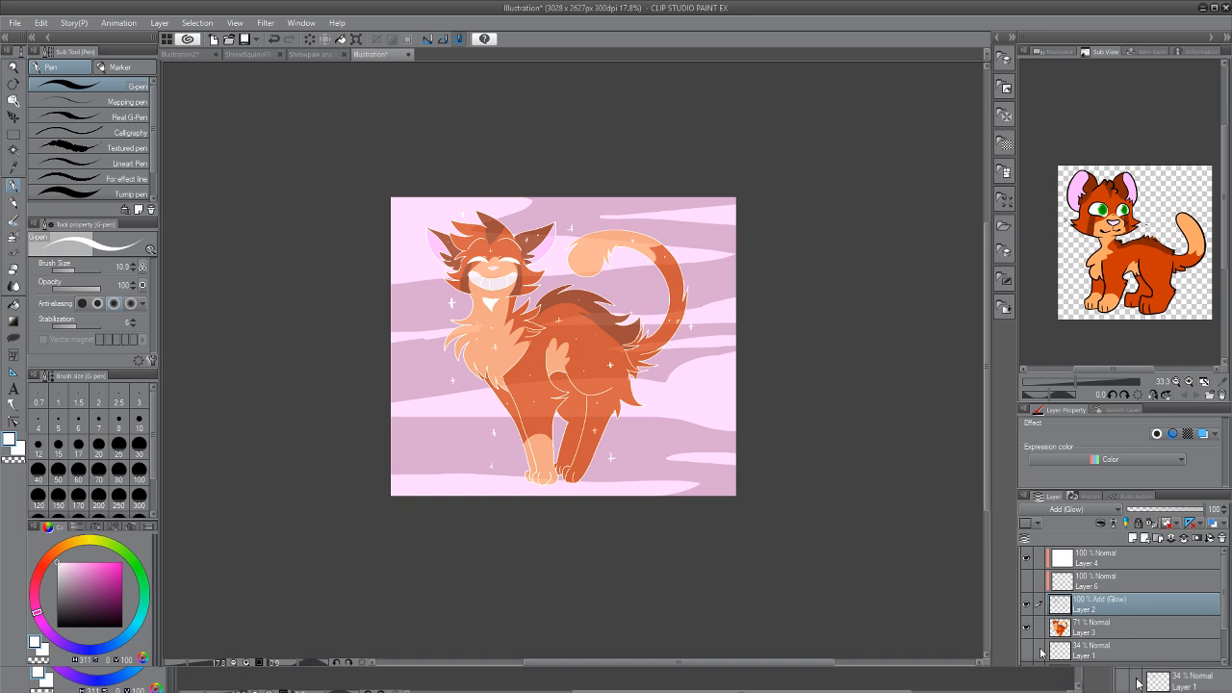
{"action": "scroll", "coordinate": [1097, 626], "scroll_direction": "down", "scroll_amount": 2}
{"action": "scroll", "coordinate": [473, 322], "scroll_direction": "up", "scroll_amount": 1}
{"action": "scroll", "coordinate": [466, 320], "scroll_direction": "down", "scroll_amount": 2}
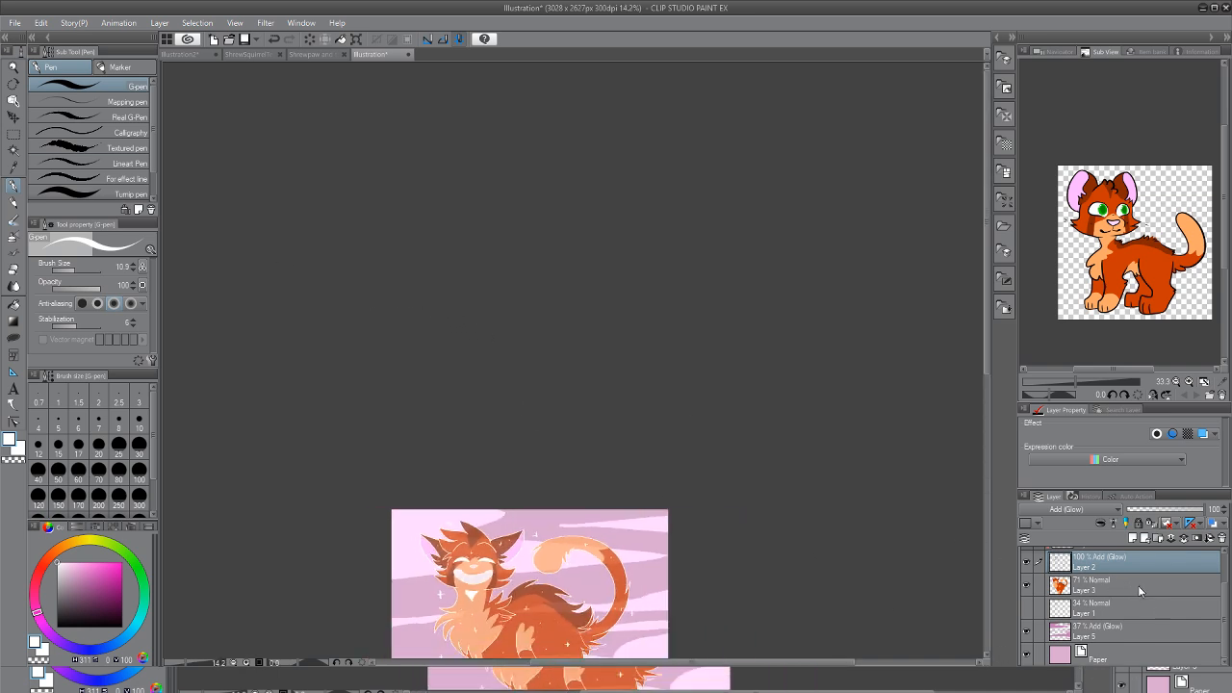
{"action": "left_click", "coordinate": [1087, 585]}
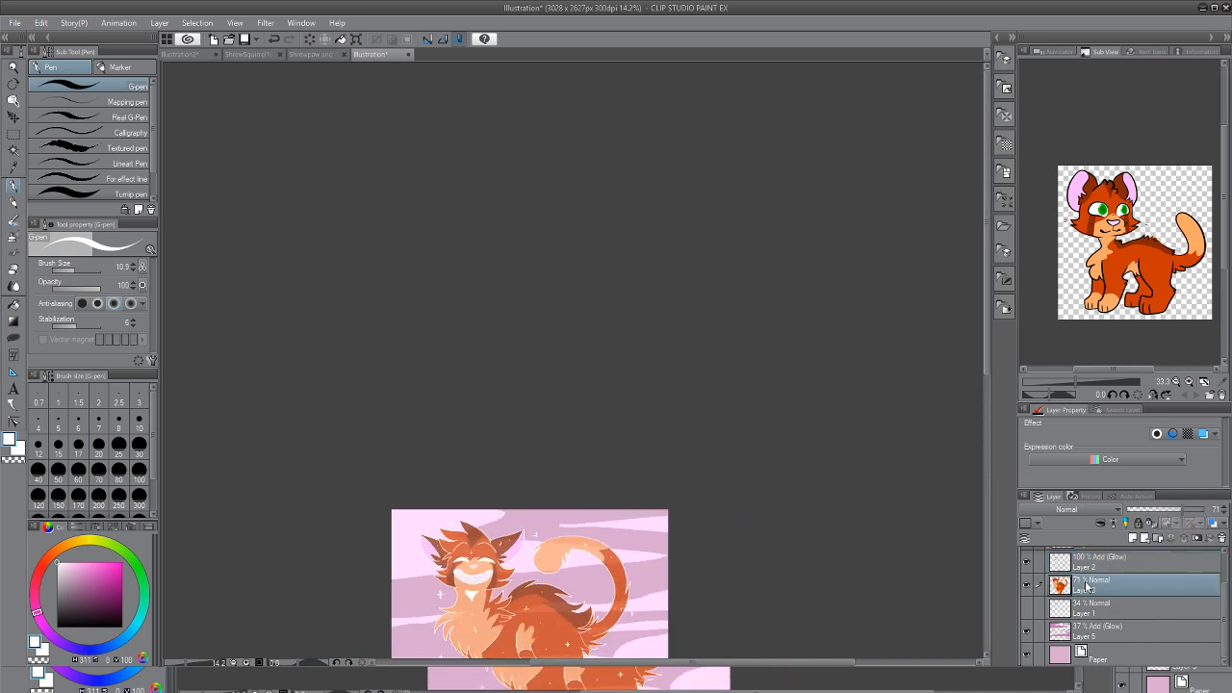
{"action": "left_click", "coordinate": [1217, 508]}
{"action": "scroll", "coordinate": [515, 556], "scroll_direction": "down", "scroll_amount": 1}
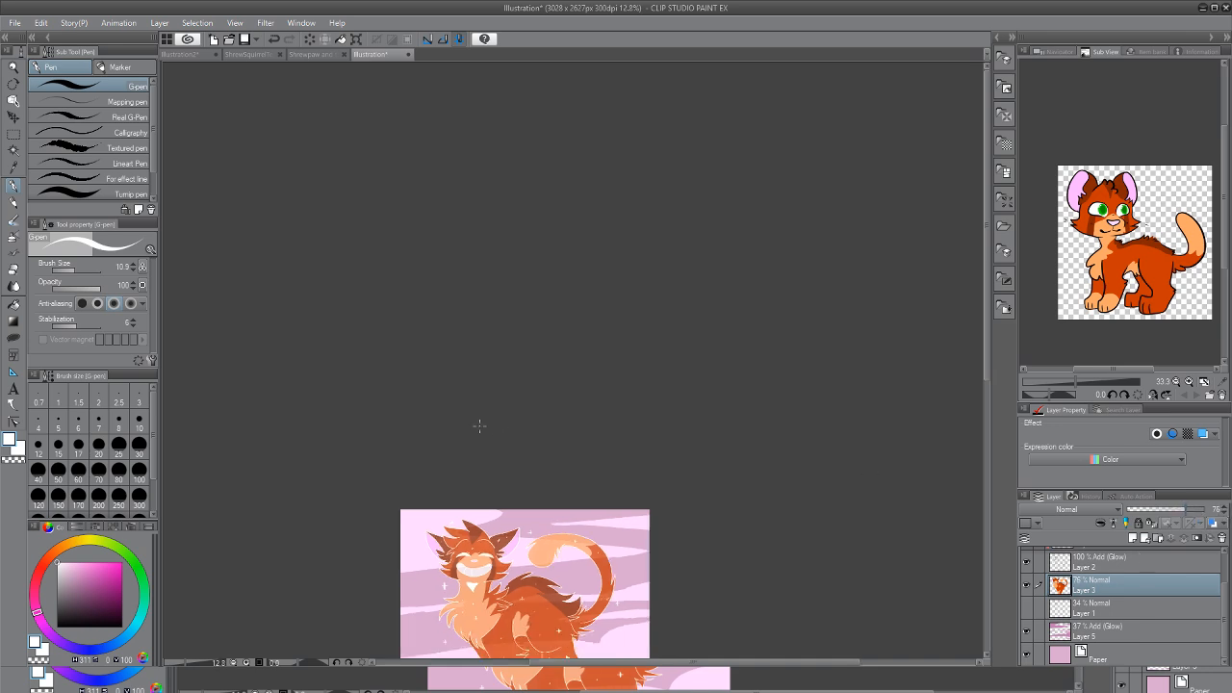
{"action": "scroll", "coordinate": [514, 556], "scroll_direction": "up", "scroll_amount": 3}
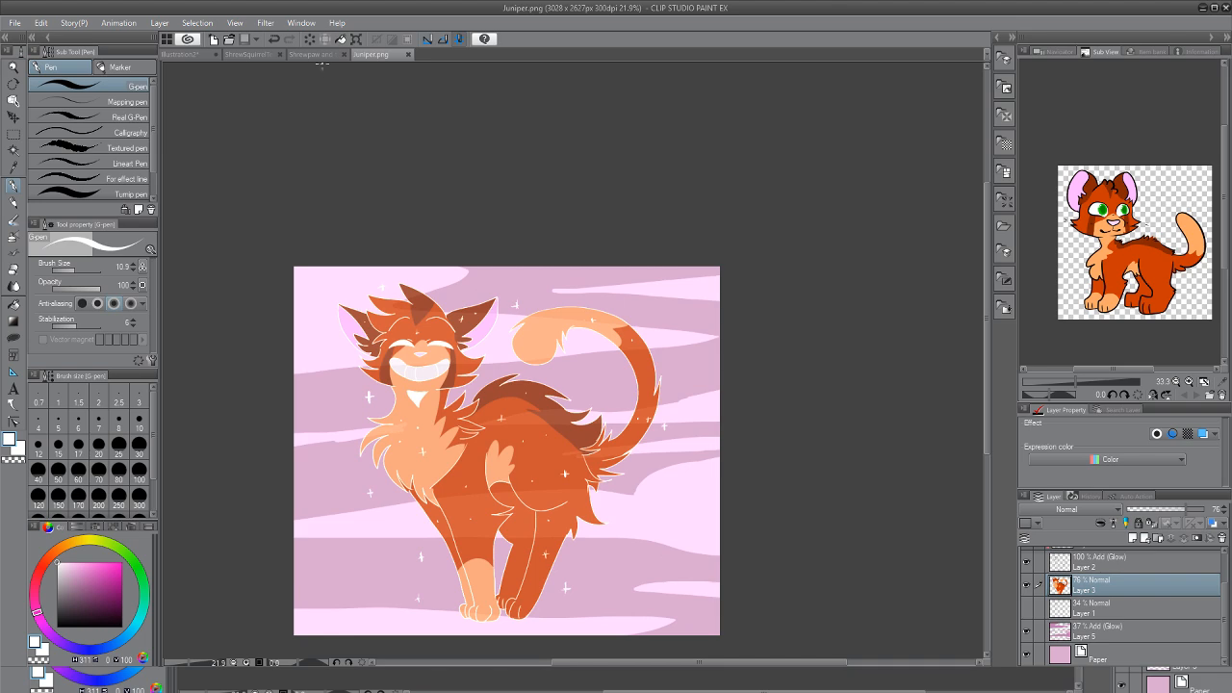
Switch to the Illustration2 document with the cats in the vine-draped cave
{"action": "left_click", "coordinate": [321, 58]}
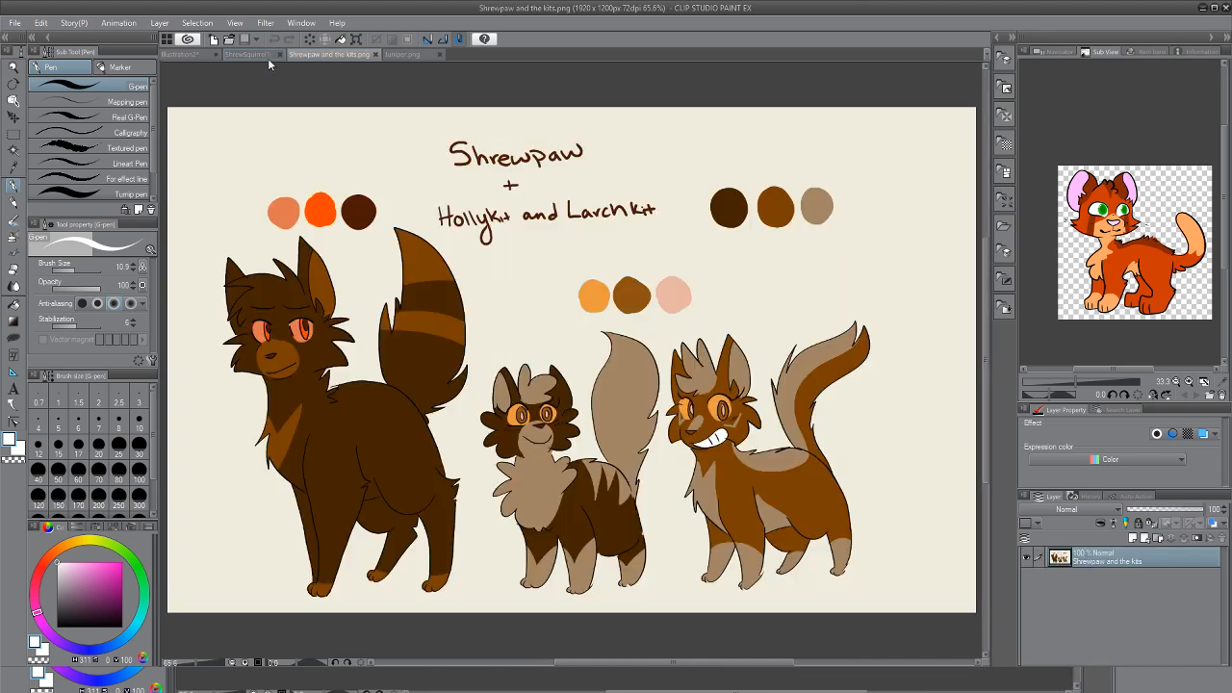
{"action": "left_click", "coordinate": [242, 54]}
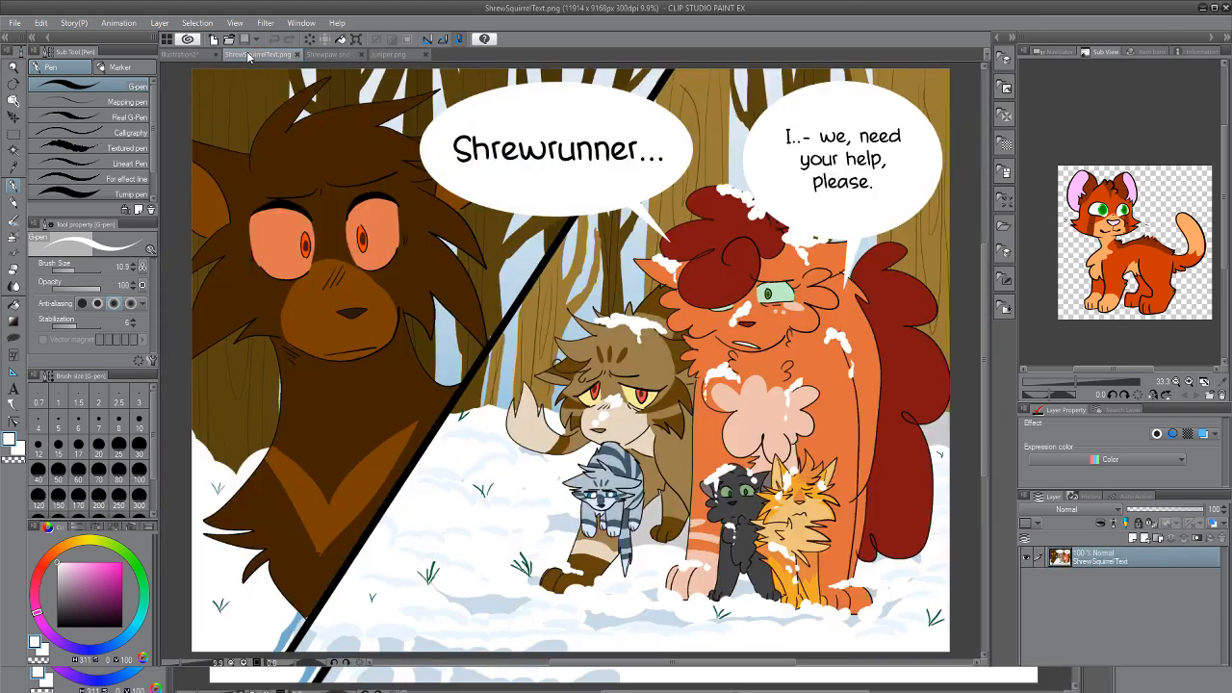
{"action": "left_click", "coordinate": [193, 55]}
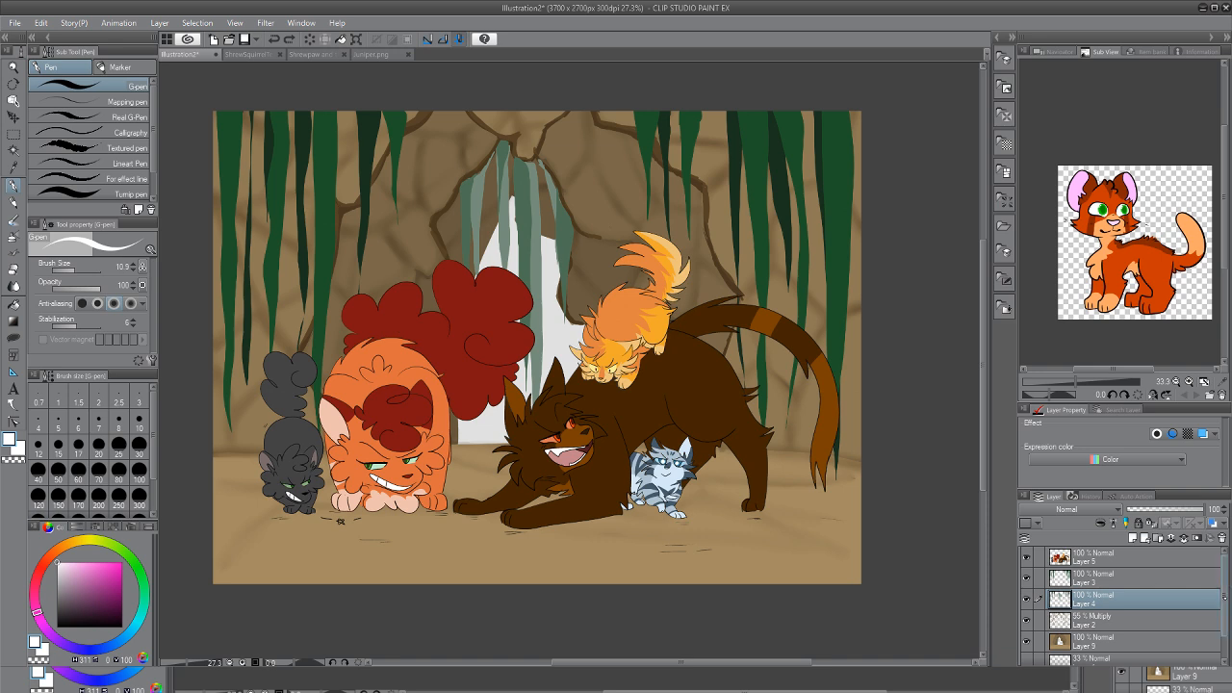
Duplicate Layer 5, the topmost layer holding the cats
{"action": "scroll", "coordinate": [1121, 596], "scroll_direction": "down", "scroll_amount": 1}
{"action": "left_click", "coordinate": [1116, 612]}
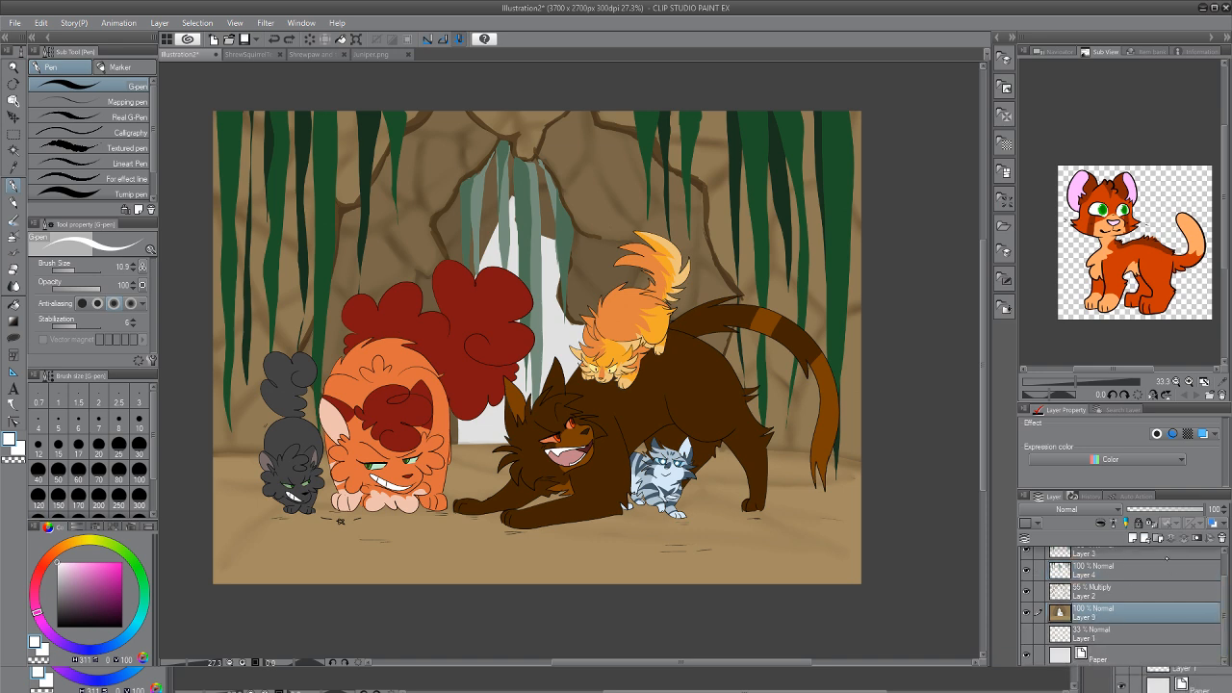
{"action": "scroll", "coordinate": [1227, 594], "scroll_direction": "up", "scroll_amount": 1}
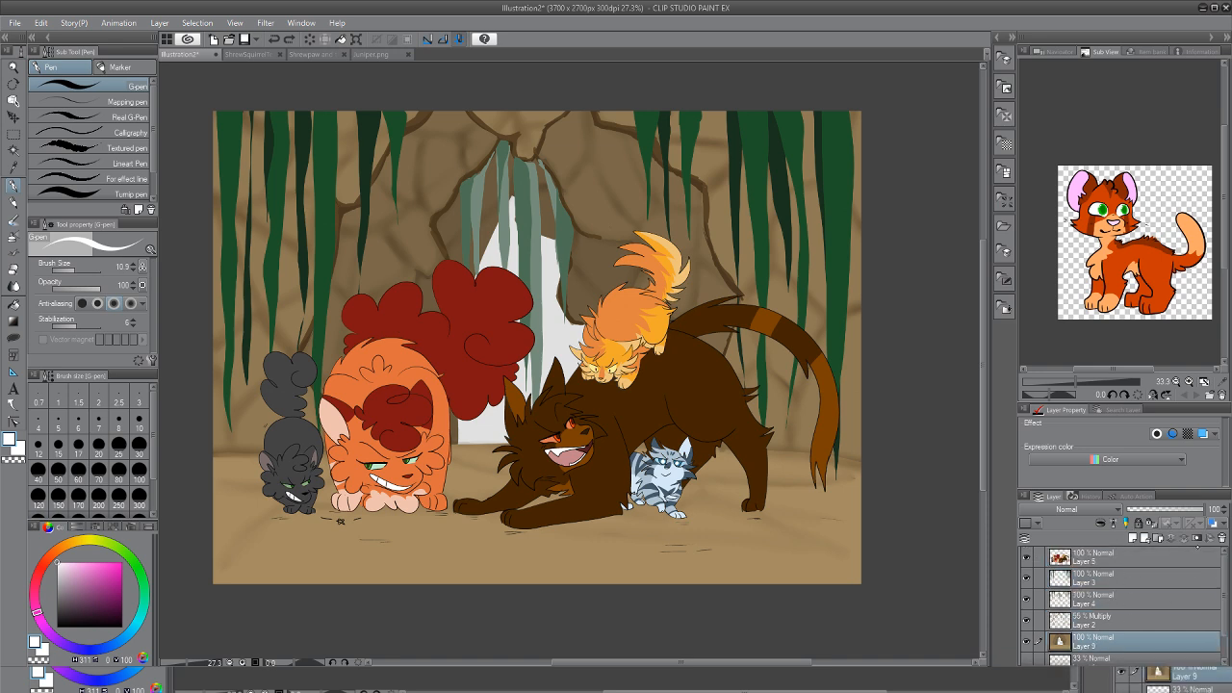
{"action": "left_click", "coordinate": [1025, 556]}
{"action": "left_click", "coordinate": [1026, 556]}
{"action": "left_click", "coordinate": [1110, 555]}
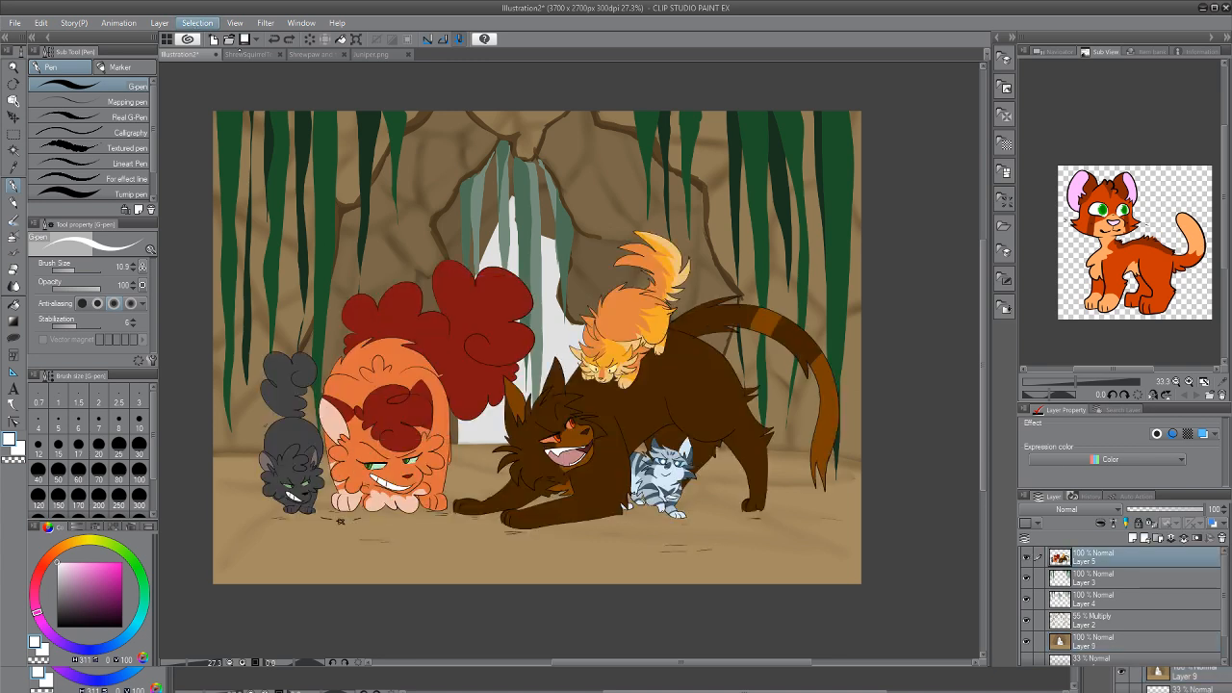
{"action": "left_click", "coordinate": [203, 103]}
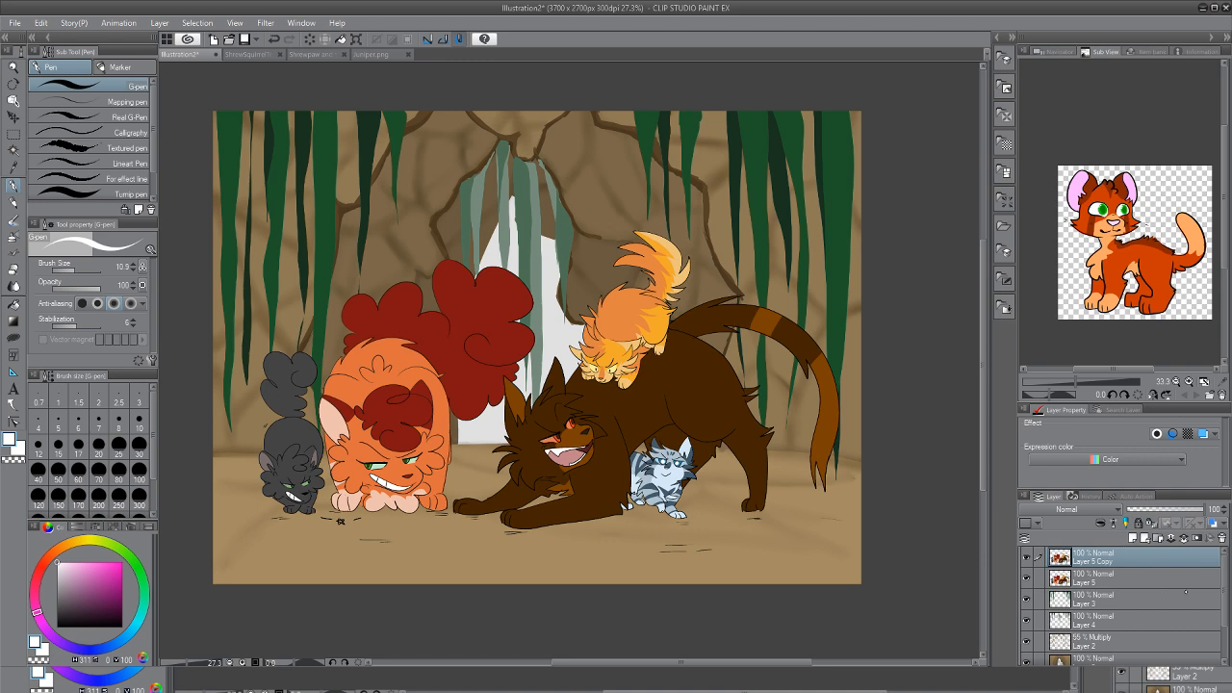
Ready the G-pen in light blue at size 12.4 and add a new layer above Layer 3
{"action": "scroll", "coordinate": [1223, 631], "scroll_direction": "down", "scroll_amount": 2}
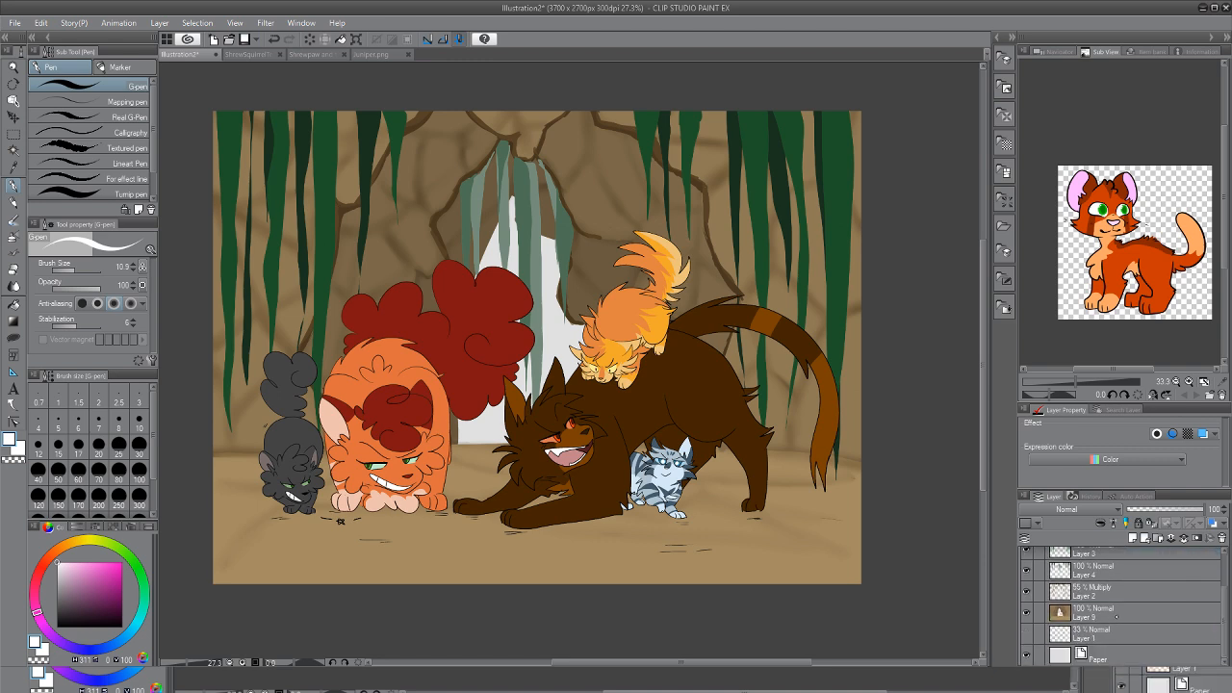
{"action": "left_click", "coordinate": [1111, 608]}
{"action": "left_click", "coordinate": [1103, 574]}
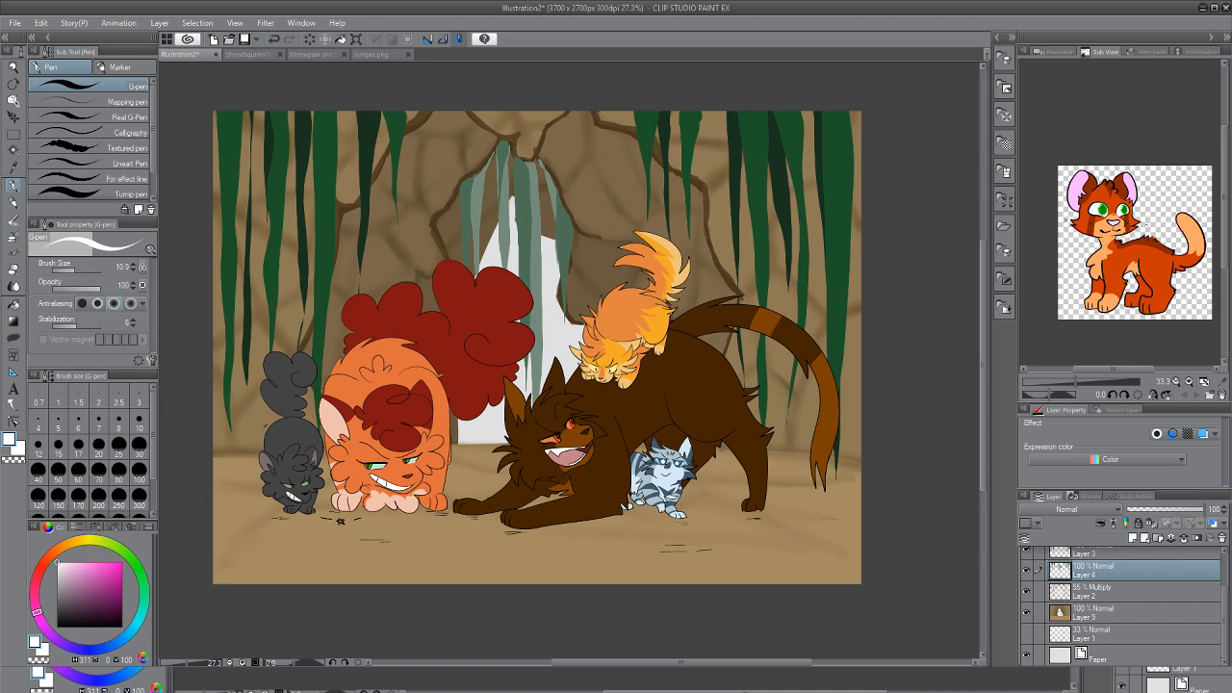
{"action": "left_click", "coordinate": [133, 626]}
{"action": "left_click_drag", "start_coordinate": [101, 567], "coordinate": [89, 573]}
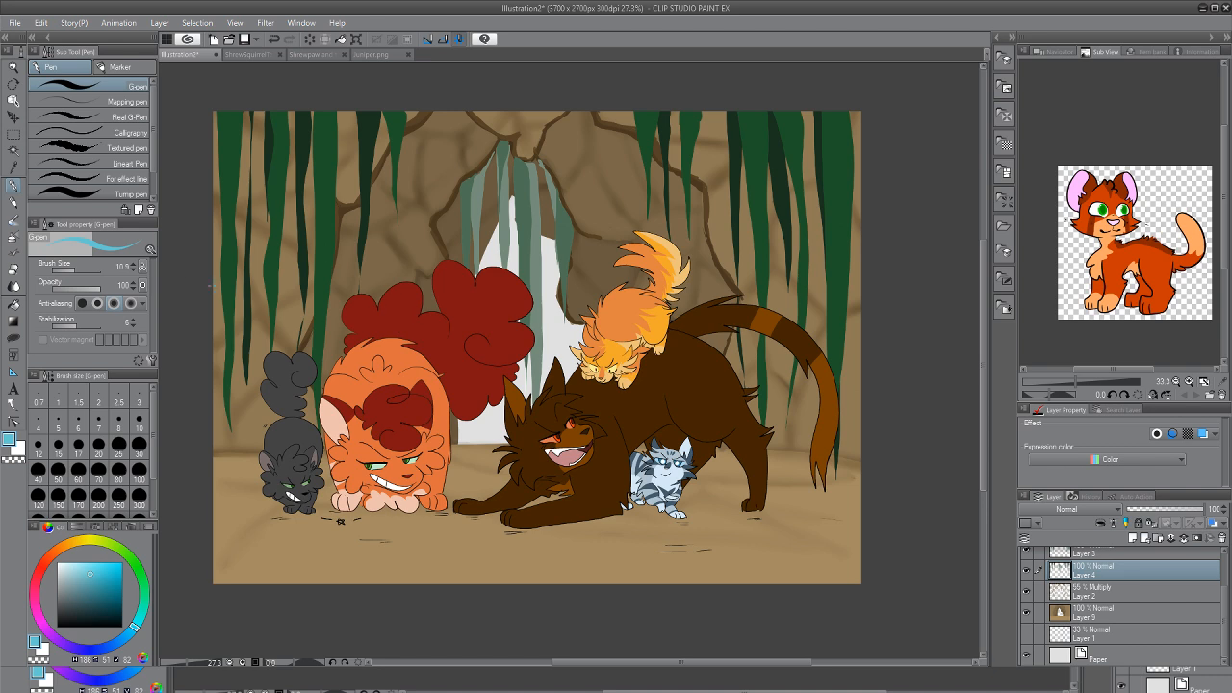
{"action": "left_click_drag", "start_coordinate": [77, 269], "coordinate": [84, 256]}
{"action": "left_click_drag", "start_coordinate": [81, 267], "coordinate": [75, 267]}
{"action": "left_click_drag", "start_coordinate": [1224, 615], "coordinate": [1228, 554]}
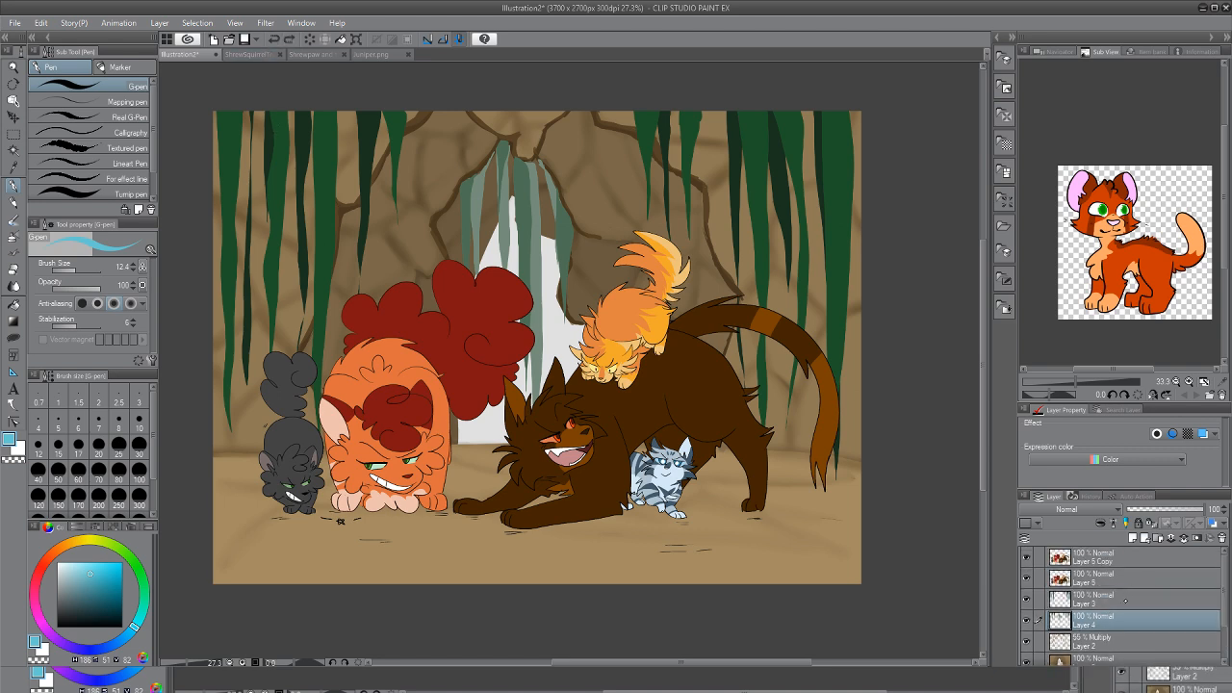
{"action": "left_click", "coordinate": [1132, 538]}
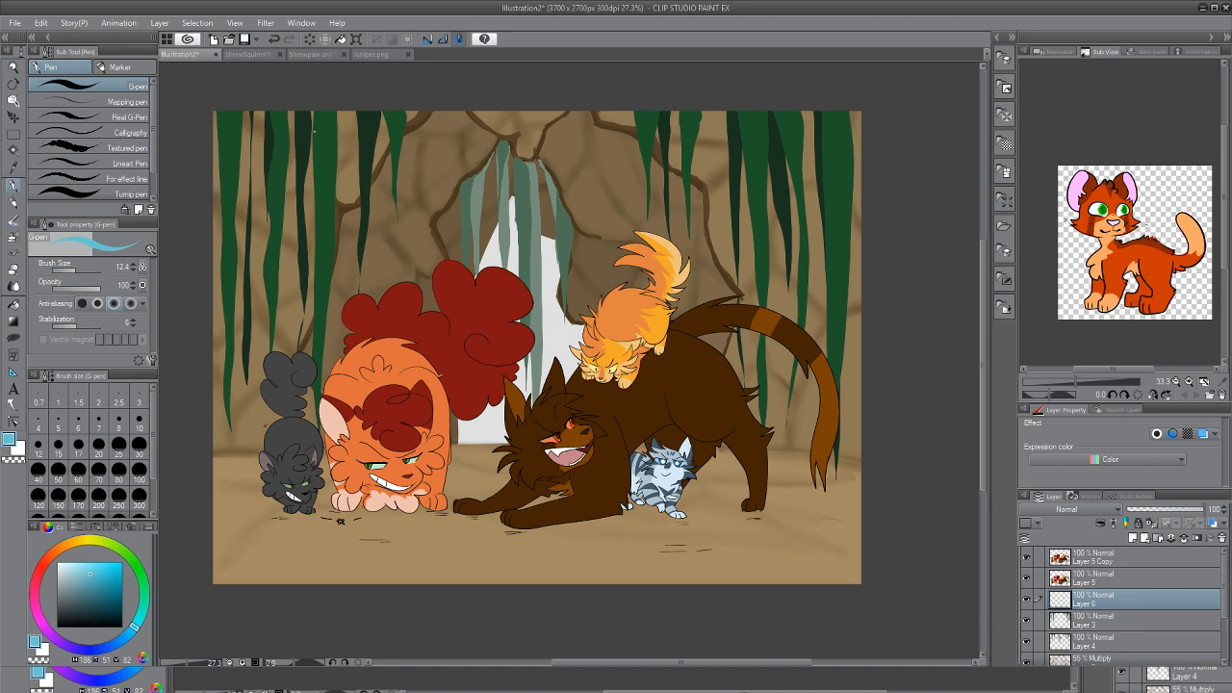
Enlarge the G-pen and draw light blue flowers on the vines, three on the left side and two on the right
{"action": "mouse_move", "coordinate": [312, 124]}
{"action": "left_mouse_down"}
{"action": "mouse_move", "coordinate": [318, 140]}
{"action": "mouse_move", "coordinate": [337, 139]}
{"action": "mouse_move", "coordinate": [306, 149]}
{"action": "mouse_move", "coordinate": [328, 152]}
{"action": "left_mouse_up"}
{"action": "key", "text": "bracketright"}
{"action": "mouse_move", "coordinate": [326, 235]}
{"action": "left_mouse_down"}
{"action": "mouse_move", "coordinate": [310, 253]}
{"action": "mouse_move", "coordinate": [330, 258]}
{"action": "mouse_move", "coordinate": [267, 265]}
{"action": "mouse_move", "coordinate": [281, 255]}
{"action": "mouse_move", "coordinate": [260, 275]}
{"action": "mouse_move", "coordinate": [278, 277]}
{"action": "mouse_move", "coordinate": [272, 250]}
{"action": "mouse_move", "coordinate": [269, 280]}
{"action": "left_mouse_up"}
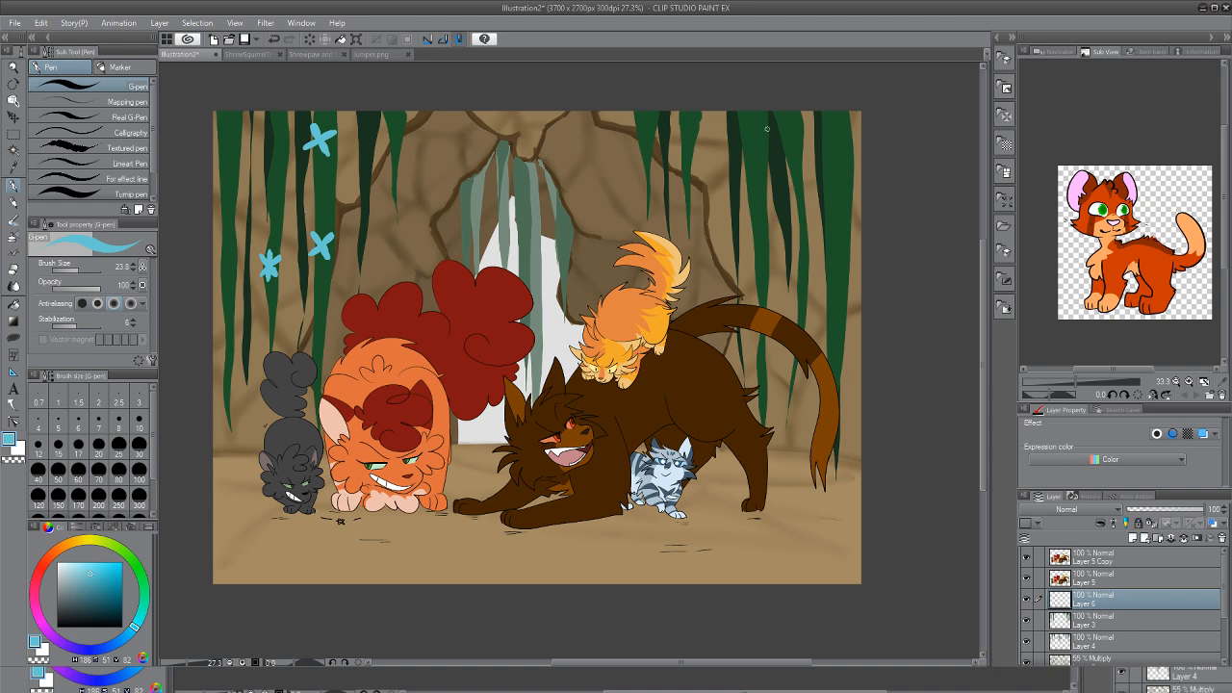
{"action": "mouse_move", "coordinate": [751, 134]}
{"action": "left_mouse_down"}
{"action": "mouse_move", "coordinate": [751, 144]}
{"action": "mouse_move", "coordinate": [764, 135]}
{"action": "mouse_move", "coordinate": [745, 157]}
{"action": "mouse_move", "coordinate": [756, 147]}
{"action": "mouse_move", "coordinate": [761, 161]}
{"action": "mouse_move", "coordinate": [757, 149]}
{"action": "left_mouse_up"}
{"action": "mouse_move", "coordinate": [827, 226]}
{"action": "left_mouse_down"}
{"action": "mouse_move", "coordinate": [842, 222]}
{"action": "mouse_move", "coordinate": [824, 244]}
{"action": "mouse_move", "coordinate": [838, 251]}
{"action": "mouse_move", "coordinate": [817, 234]}
{"action": "left_mouse_up"}
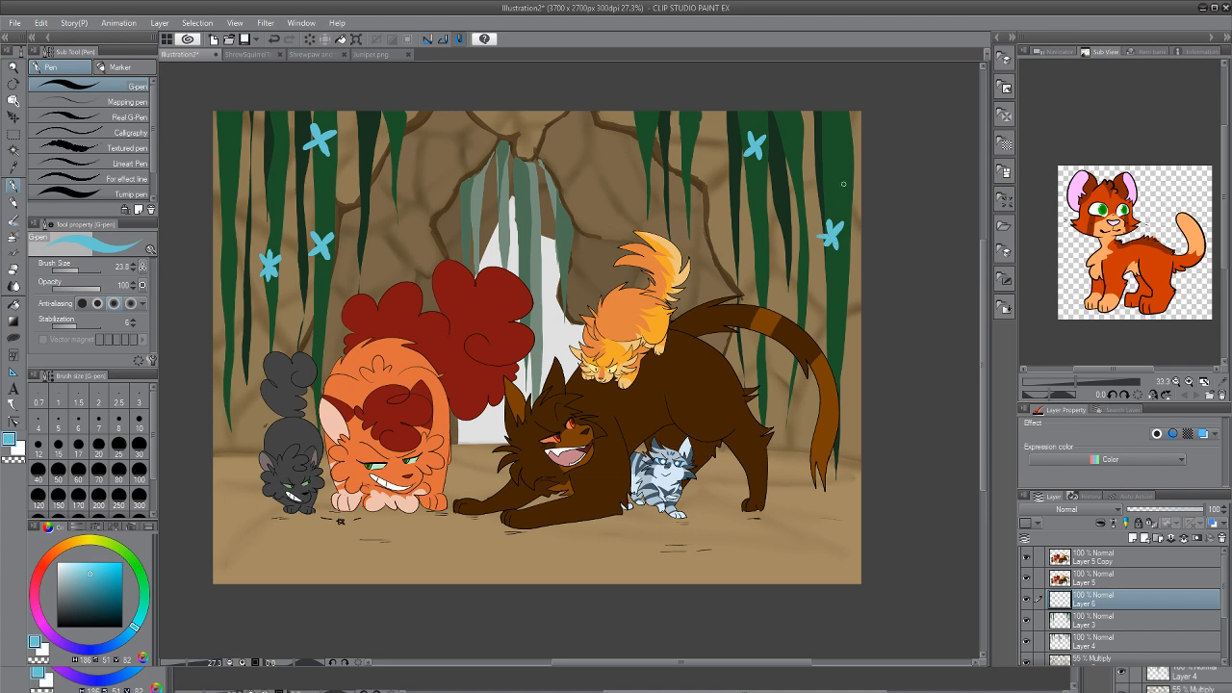
Add a flower in the upper-left corner and loose light blue petals along the outer vines on both sides
{"action": "mouse_move", "coordinate": [216, 112]}
{"action": "left_mouse_down"}
{"action": "mouse_move", "coordinate": [223, 124]}
{"action": "mouse_move", "coordinate": [238, 117]}
{"action": "mouse_move", "coordinate": [216, 136]}
{"action": "mouse_move", "coordinate": [237, 141]}
{"action": "left_mouse_up"}
{"action": "left_click_drag", "start_coordinate": [223, 301], "coordinate": [229, 315]}
{"action": "left_click_drag", "start_coordinate": [321, 314], "coordinate": [330, 300]}
{"action": "mouse_move", "coordinate": [821, 297]}
{"action": "left_mouse_down"}
{"action": "mouse_move", "coordinate": [831, 292]}
{"action": "mouse_move", "coordinate": [839, 322]}
{"action": "left_mouse_up"}
{"action": "left_click_drag", "start_coordinate": [837, 316], "coordinate": [838, 323]}
{"action": "left_click_drag", "start_coordinate": [815, 122], "coordinate": [847, 158]}
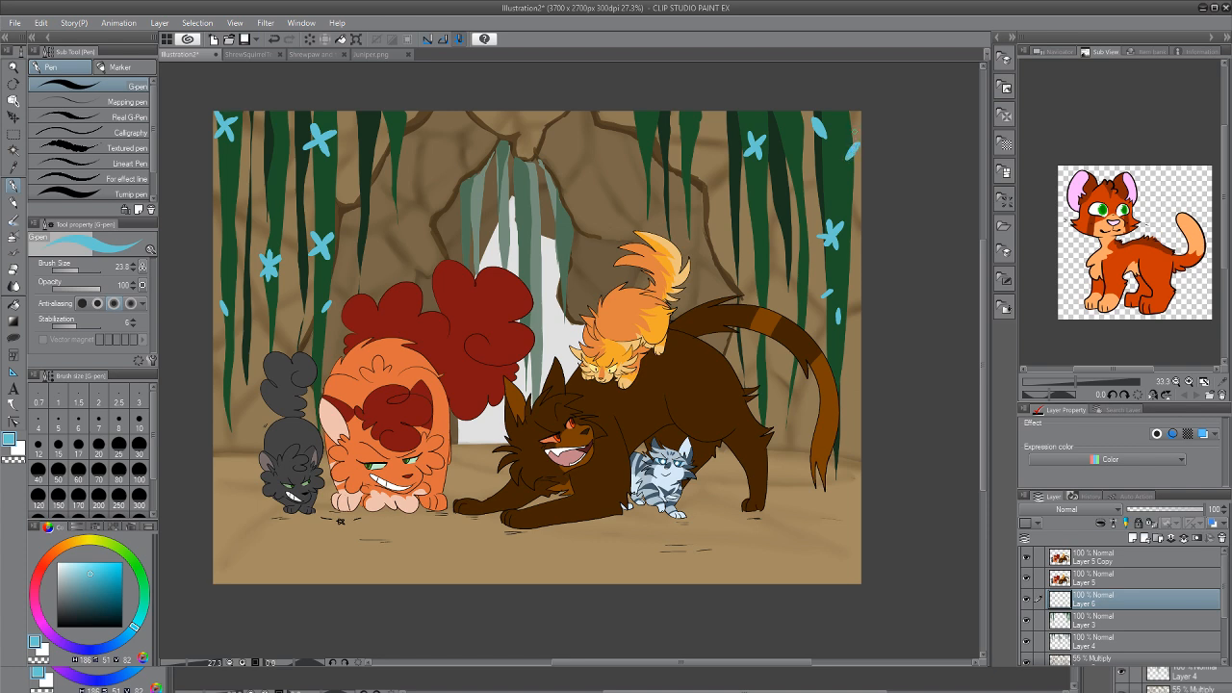
Scatter light blue petals and a small flower over the short inner vines on both sides of the cave opening
{"action": "mouse_move", "coordinate": [631, 124]}
{"action": "left_mouse_down"}
{"action": "mouse_move", "coordinate": [650, 161]}
{"action": "mouse_move", "coordinate": [676, 127]}
{"action": "mouse_move", "coordinate": [698, 152]}
{"action": "left_mouse_up"}
{"action": "mouse_move", "coordinate": [386, 146]}
{"action": "left_mouse_down"}
{"action": "mouse_move", "coordinate": [392, 135]}
{"action": "mouse_move", "coordinate": [400, 162]}
{"action": "left_mouse_up"}
{"action": "left_click", "coordinate": [273, 39]}
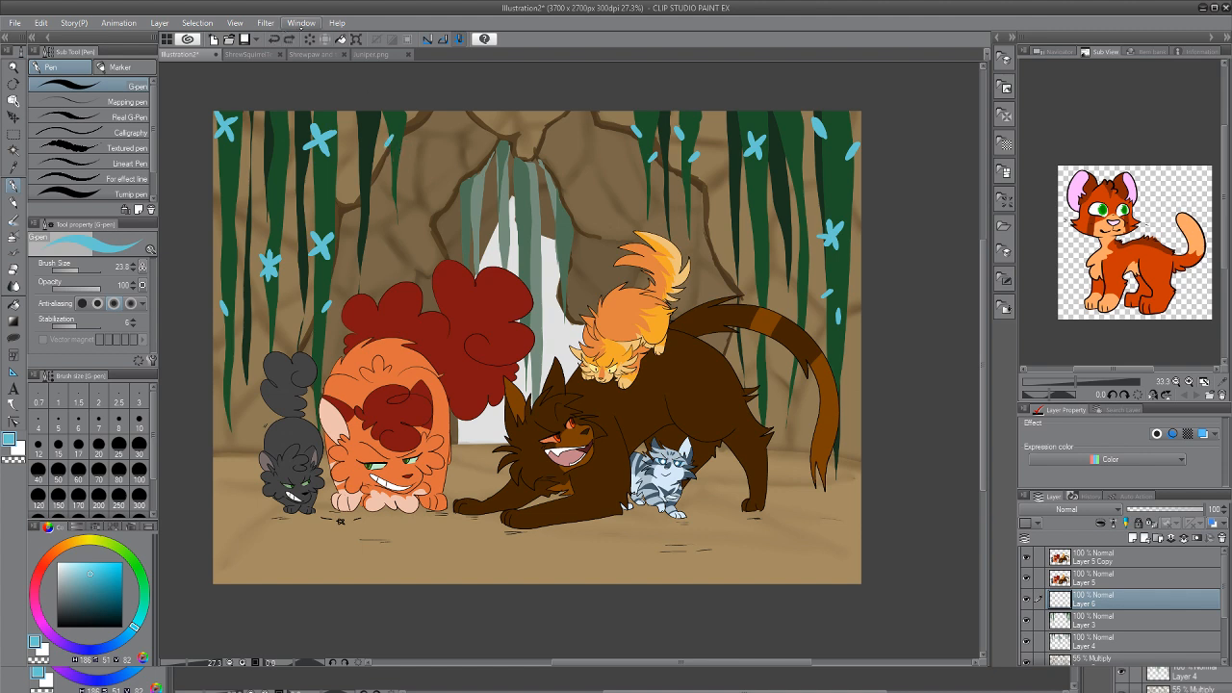
{"action": "left_click_drag", "start_coordinate": [399, 105], "coordinate": [404, 118]}
{"action": "left_click_drag", "start_coordinate": [644, 129], "coordinate": [639, 140]}
{"action": "left_click_drag", "start_coordinate": [645, 110], "coordinate": [703, 122]}
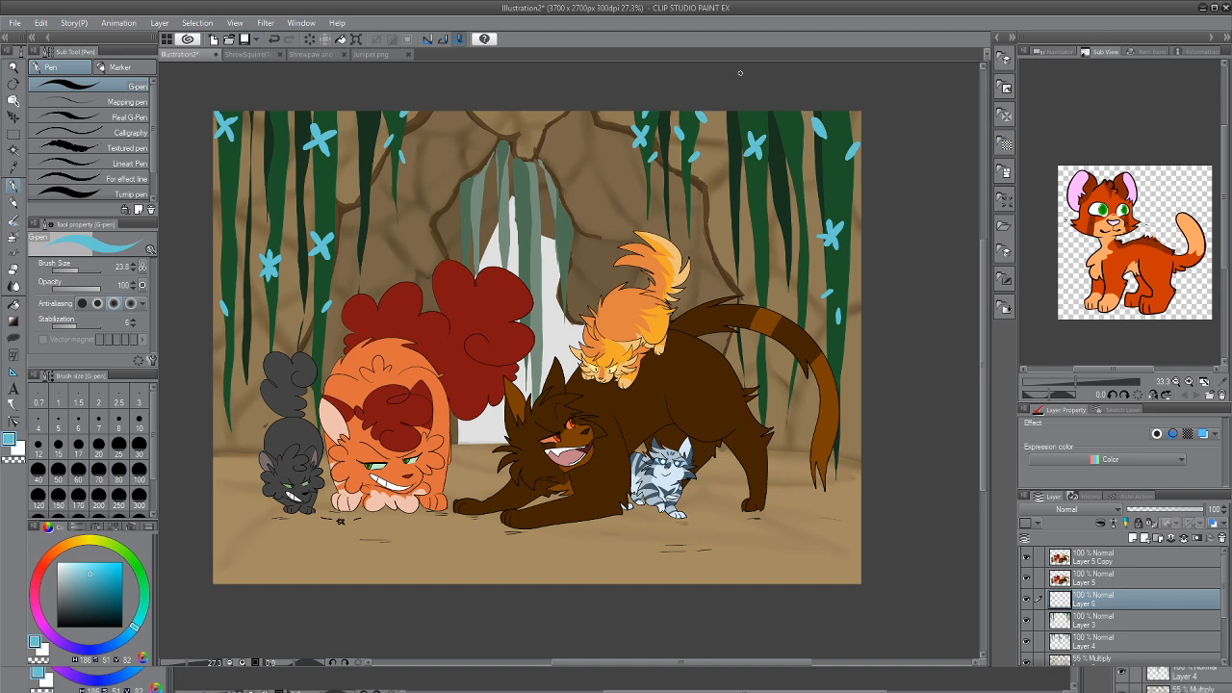
Draw four more light blue flowers lower down, two on the right vines and two on the leftmost vine
{"action": "mouse_move", "coordinate": [757, 229]}
{"action": "left_mouse_down"}
{"action": "mouse_move", "coordinate": [749, 238]}
{"action": "mouse_move", "coordinate": [759, 213]}
{"action": "mouse_move", "coordinate": [775, 230]}
{"action": "mouse_move", "coordinate": [760, 243]}
{"action": "left_mouse_up"}
{"action": "mouse_move", "coordinate": [765, 373]}
{"action": "left_mouse_down"}
{"action": "mouse_move", "coordinate": [770, 355]}
{"action": "mouse_move", "coordinate": [765, 384]}
{"action": "mouse_move", "coordinate": [777, 368]}
{"action": "left_mouse_up"}
{"action": "mouse_move", "coordinate": [227, 310]}
{"action": "left_mouse_down"}
{"action": "mouse_move", "coordinate": [238, 301]}
{"action": "mouse_move", "coordinate": [226, 328]}
{"action": "mouse_move", "coordinate": [235, 317]}
{"action": "left_mouse_up"}
{"action": "left_click_drag", "start_coordinate": [227, 218], "coordinate": [239, 244]}
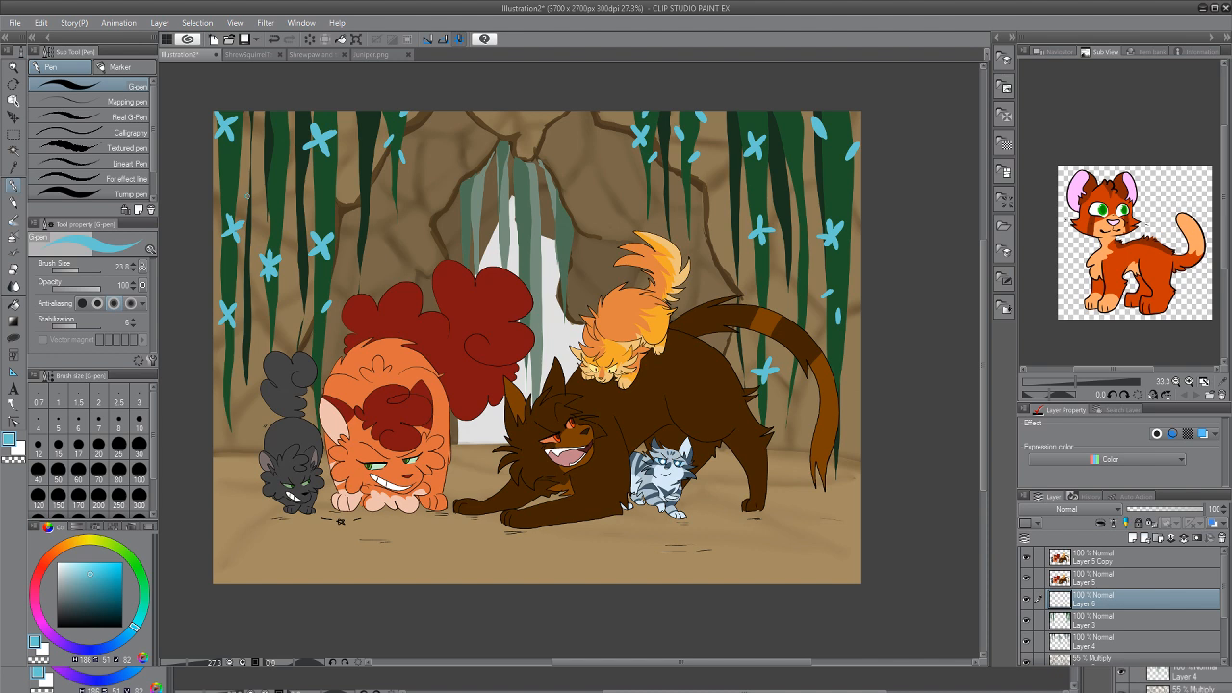
Scatter fallen light blue petals across the cave floor around the cats
{"action": "left_click_drag", "start_coordinate": [799, 498], "coordinate": [808, 496]}
{"action": "left_click_drag", "start_coordinate": [233, 526], "coordinate": [248, 520]}
{"action": "left_click_drag", "start_coordinate": [231, 526], "coordinate": [238, 529]}
{"action": "left_click_drag", "start_coordinate": [231, 448], "coordinate": [238, 456]}
{"action": "left_click_drag", "start_coordinate": [224, 445], "coordinate": [228, 450]}
{"action": "left_click_drag", "start_coordinate": [478, 539], "coordinate": [471, 547]}
{"action": "left_click_drag", "start_coordinate": [779, 550], "coordinate": [758, 554]}
{"action": "left_click_drag", "start_coordinate": [402, 525], "coordinate": [389, 528]}
{"action": "left_click_drag", "start_coordinate": [620, 567], "coordinate": [602, 574]}
Choose a paler blue and draw flowers and petals on the translucent vines in the cave opening
{"action": "left_click", "coordinate": [68, 574]}
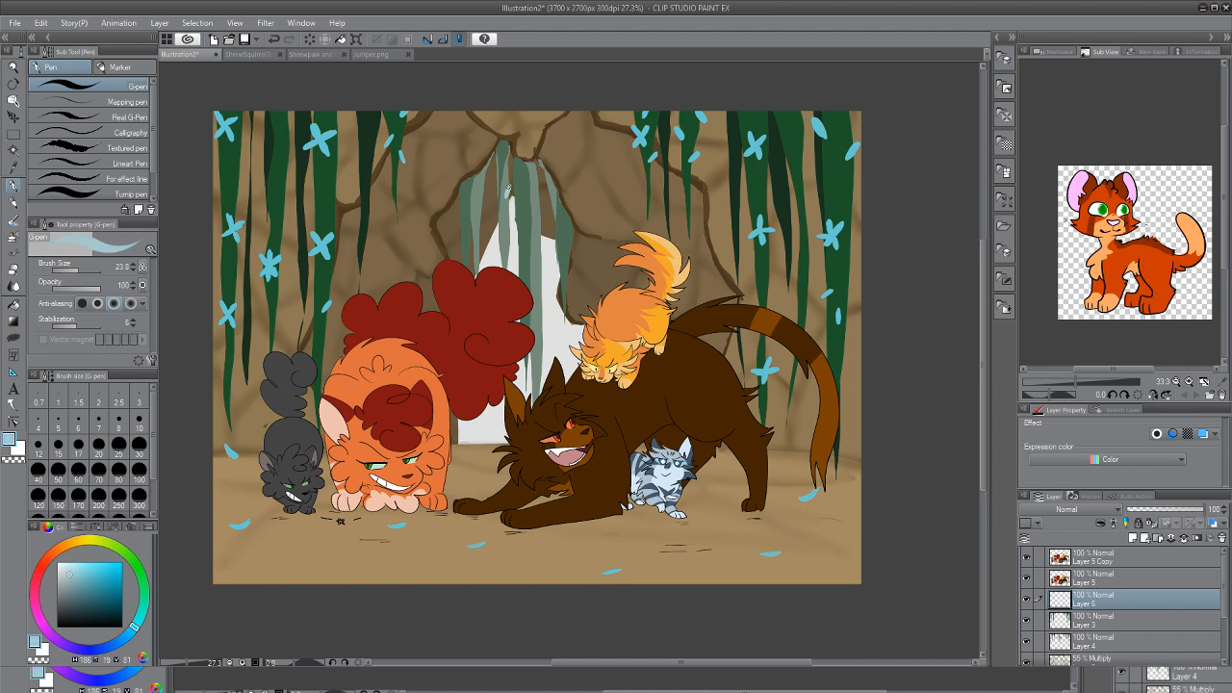
{"action": "mouse_move", "coordinate": [507, 194]}
{"action": "left_mouse_down"}
{"action": "mouse_move", "coordinate": [507, 210]}
{"action": "mouse_move", "coordinate": [516, 198]}
{"action": "mouse_move", "coordinate": [471, 202]}
{"action": "mouse_move", "coordinate": [485, 202]}
{"action": "left_mouse_up"}
{"action": "left_click_drag", "start_coordinate": [522, 270], "coordinate": [537, 275]}
{"action": "left_click_drag", "start_coordinate": [559, 205], "coordinate": [557, 235]}
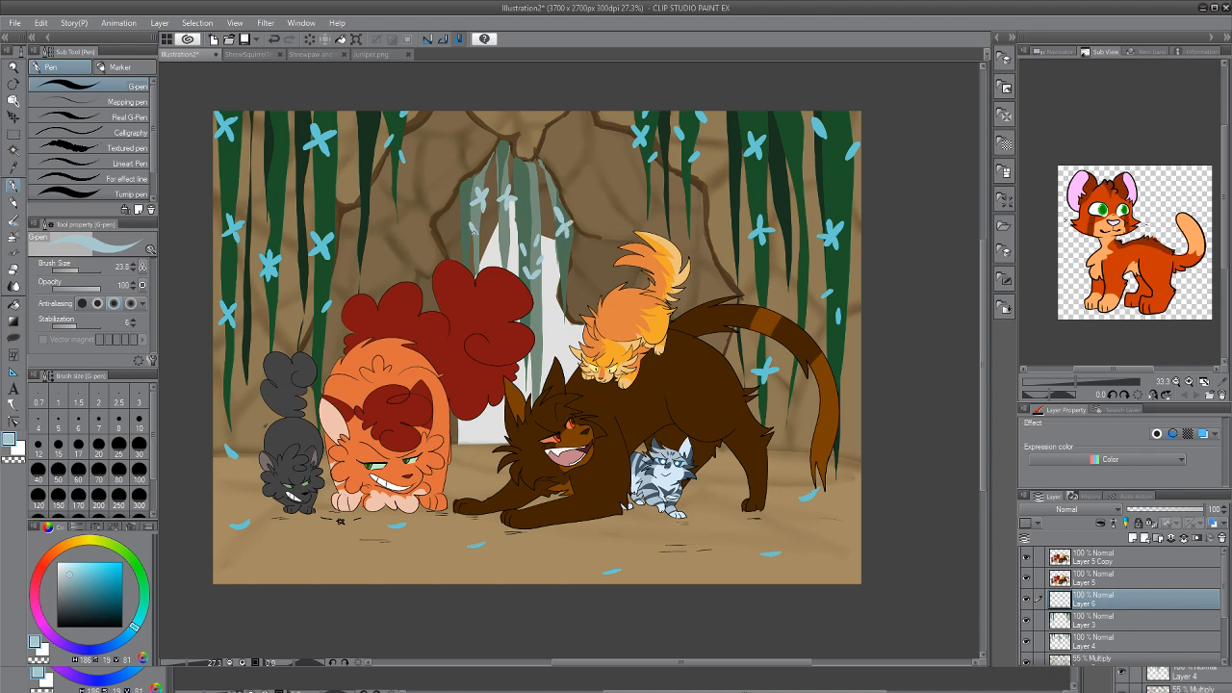
{"action": "left_click_drag", "start_coordinate": [474, 233], "coordinate": [477, 237]}
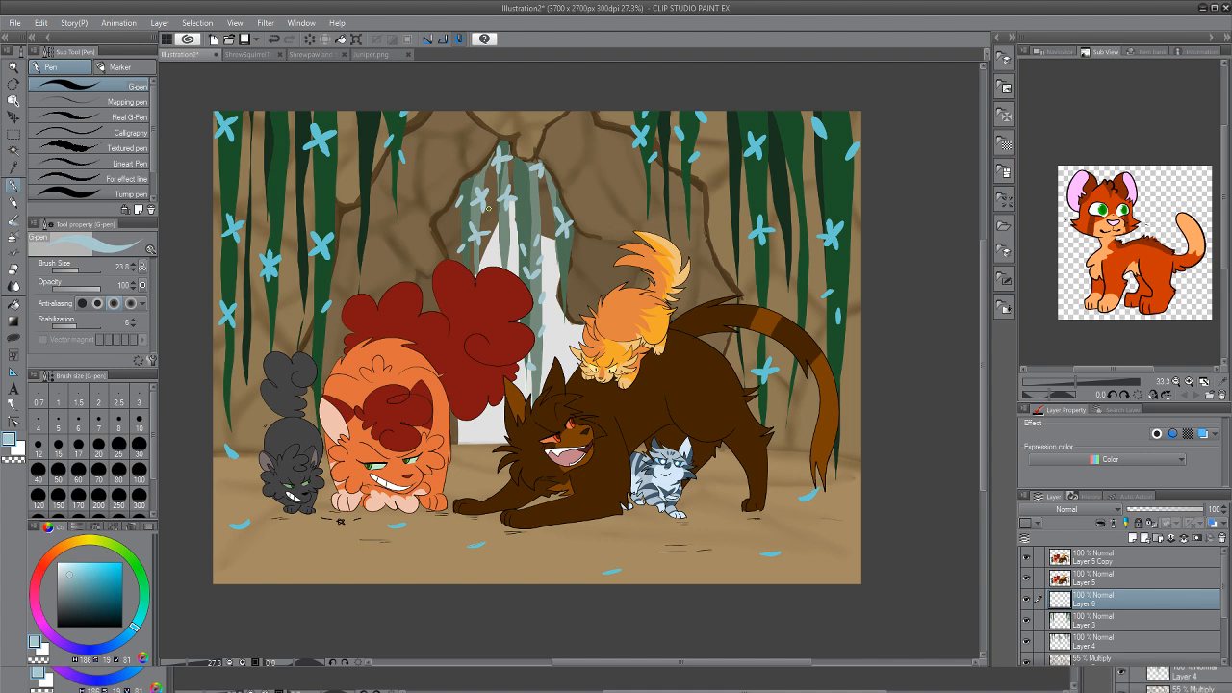
Pick the brighter blue from the drawing and add more flowers and petals to the upper vines on both sides
{"action": "left_click", "coordinate": [393, 133], "text": "alt"}
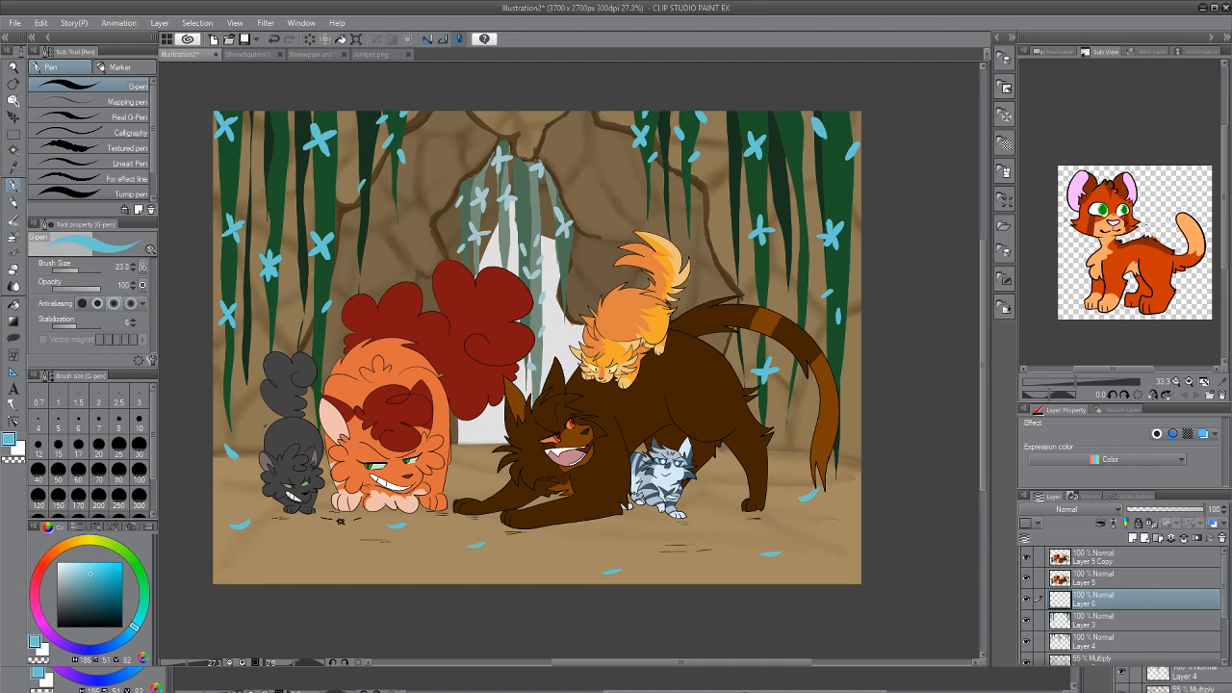
{"action": "left_click_drag", "start_coordinate": [371, 203], "coordinate": [367, 214]}
{"action": "mouse_move", "coordinate": [368, 132]}
{"action": "left_mouse_down"}
{"action": "mouse_move", "coordinate": [367, 147]}
{"action": "mouse_move", "coordinate": [357, 126]}
{"action": "mouse_move", "coordinate": [367, 131]}
{"action": "left_mouse_up"}
{"action": "left_click_drag", "start_coordinate": [663, 192], "coordinate": [666, 195]}
{"action": "left_click_drag", "start_coordinate": [774, 110], "coordinate": [777, 111]}
{"action": "left_click_drag", "start_coordinate": [813, 123], "coordinate": [821, 138]}
{"action": "mouse_move", "coordinate": [831, 137]}
{"action": "left_mouse_down"}
{"action": "mouse_move", "coordinate": [844, 123]}
{"action": "mouse_move", "coordinate": [818, 146]}
{"action": "mouse_move", "coordinate": [832, 154]}
{"action": "mouse_move", "coordinate": [825, 142]}
{"action": "left_mouse_up"}
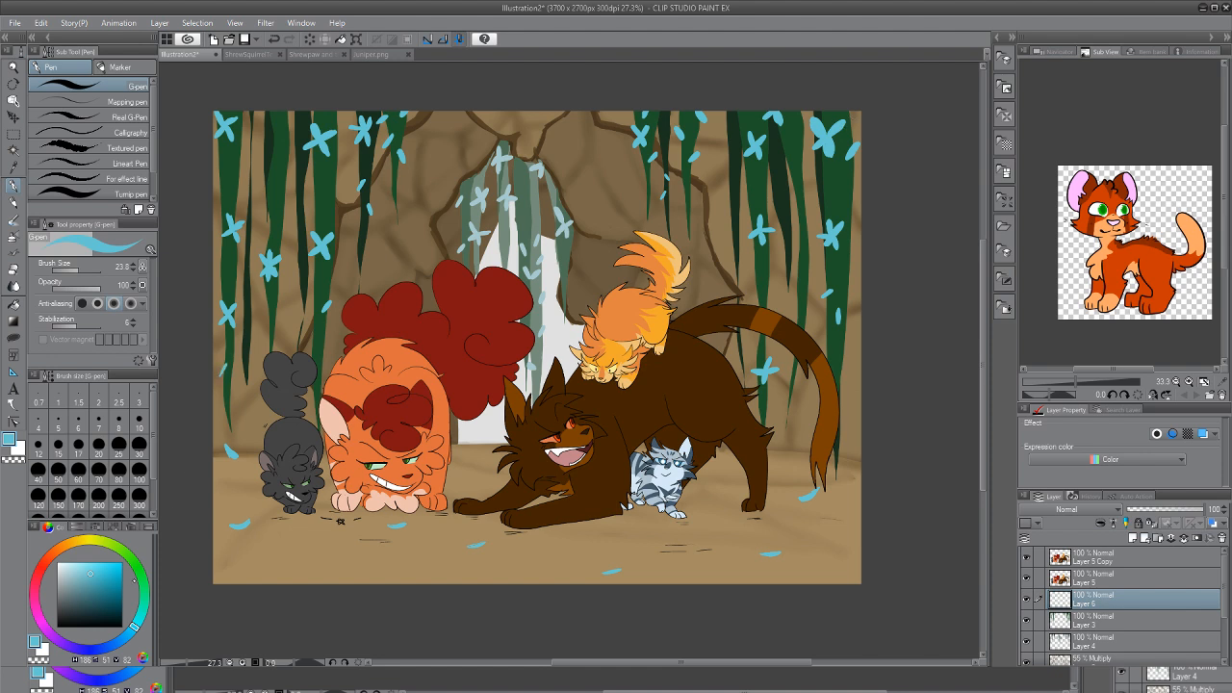
Choose a dark teal blue and add darker petals among the flowers on the left and right vines
{"action": "left_click", "coordinate": [102, 593]}
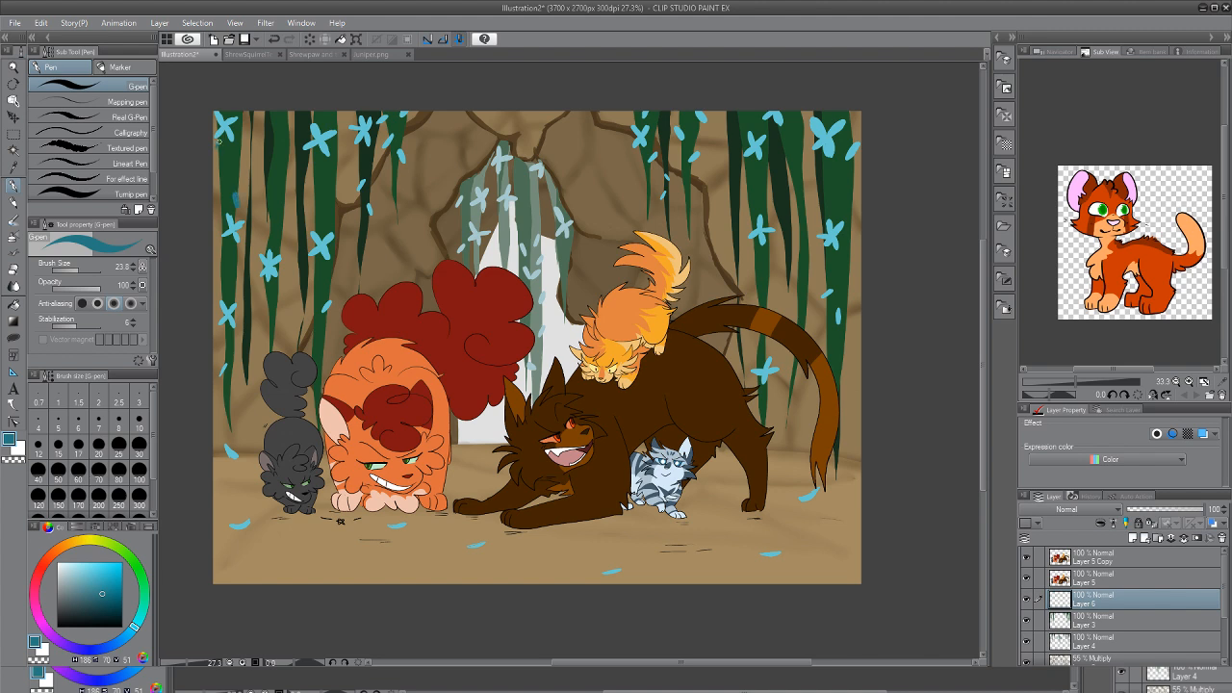
{"action": "left_click_drag", "start_coordinate": [279, 179], "coordinate": [285, 187]}
{"action": "left_click_drag", "start_coordinate": [324, 234], "coordinate": [319, 217]}
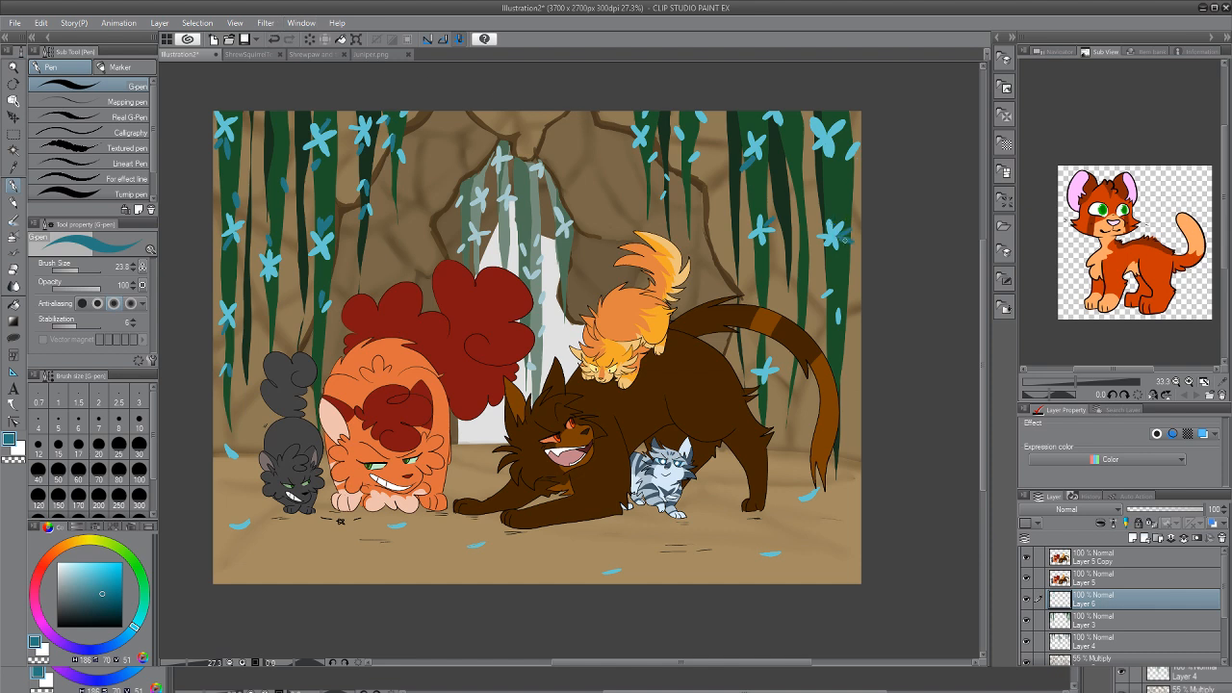
{"action": "mouse_move", "coordinate": [839, 306]}
{"action": "left_mouse_down"}
{"action": "mouse_move", "coordinate": [851, 317]}
{"action": "mouse_move", "coordinate": [828, 301]}
{"action": "left_mouse_up"}
Scatter dark teal petals across the cave floor around the cats
{"action": "mouse_move", "coordinate": [444, 557]}
{"action": "left_mouse_down"}
{"action": "mouse_move", "coordinate": [427, 564]}
{"action": "mouse_move", "coordinate": [441, 560]}
{"action": "left_mouse_up"}
{"action": "left_click_drag", "start_coordinate": [534, 536], "coordinate": [558, 536]}
{"action": "mouse_move", "coordinate": [798, 507]}
{"action": "left_mouse_down"}
{"action": "mouse_move", "coordinate": [787, 509]}
{"action": "mouse_move", "coordinate": [801, 510]}
{"action": "left_mouse_up"}
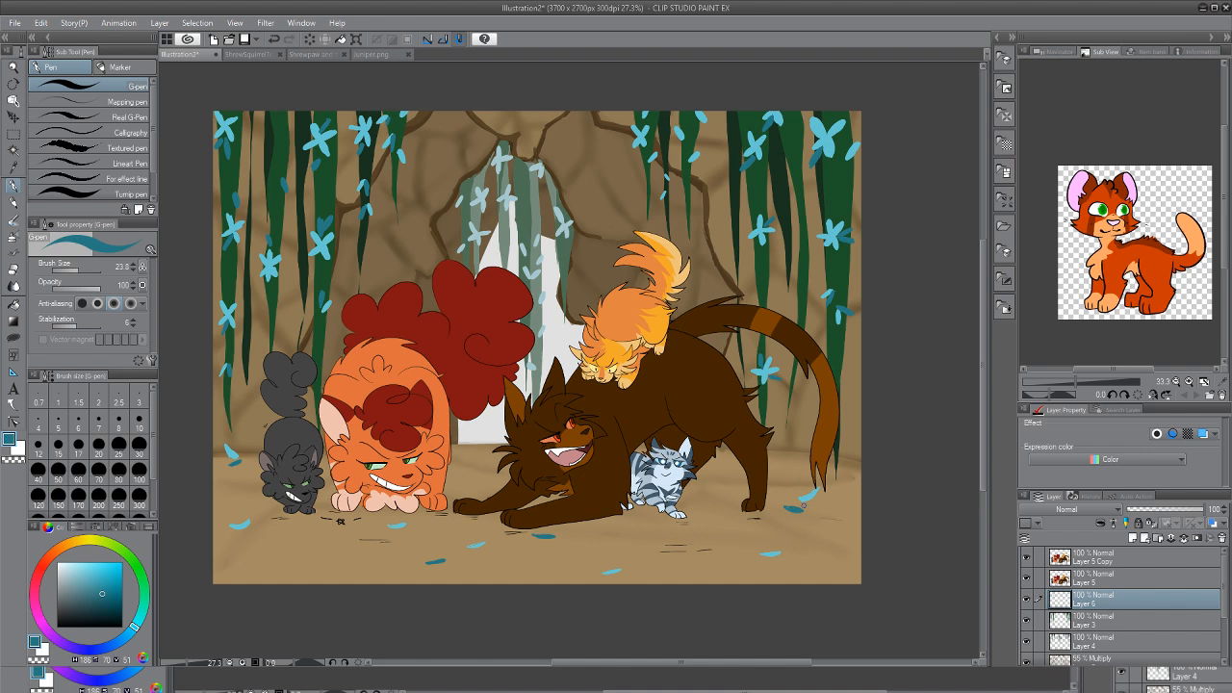
{"action": "left_click_drag", "start_coordinate": [803, 558], "coordinate": [810, 555]}
{"action": "left_click_drag", "start_coordinate": [470, 465], "coordinate": [481, 464]}
{"action": "key", "text": "e"}
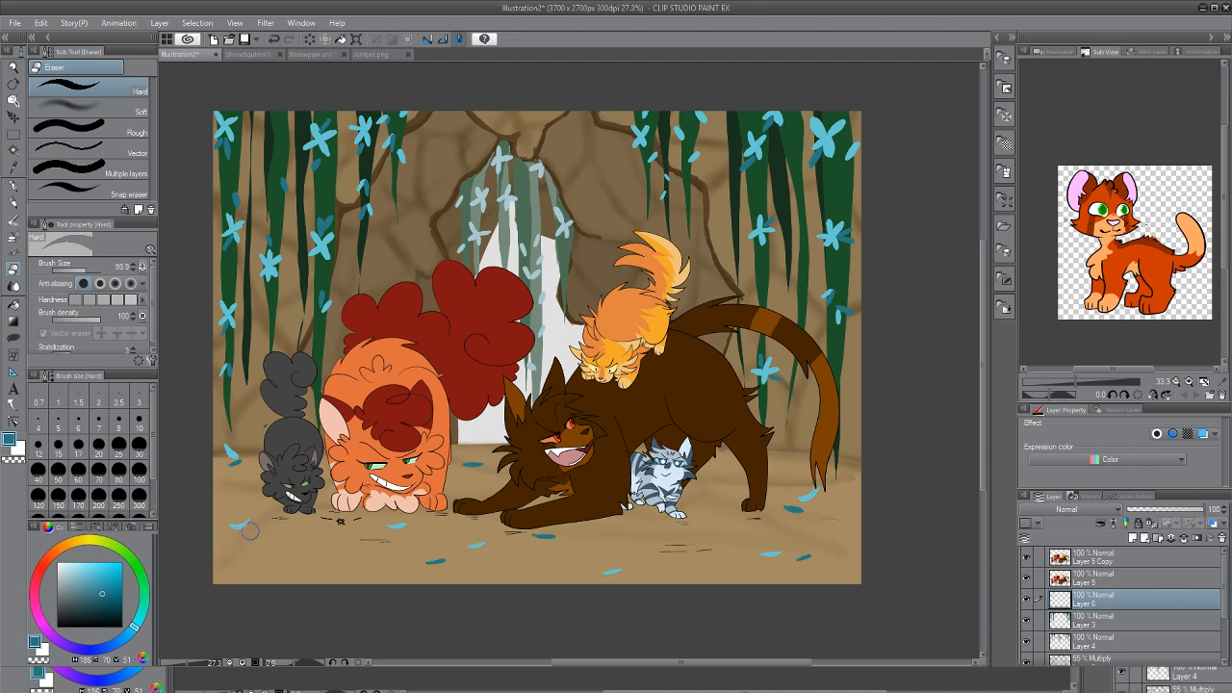
{"action": "key", "text": "p"}
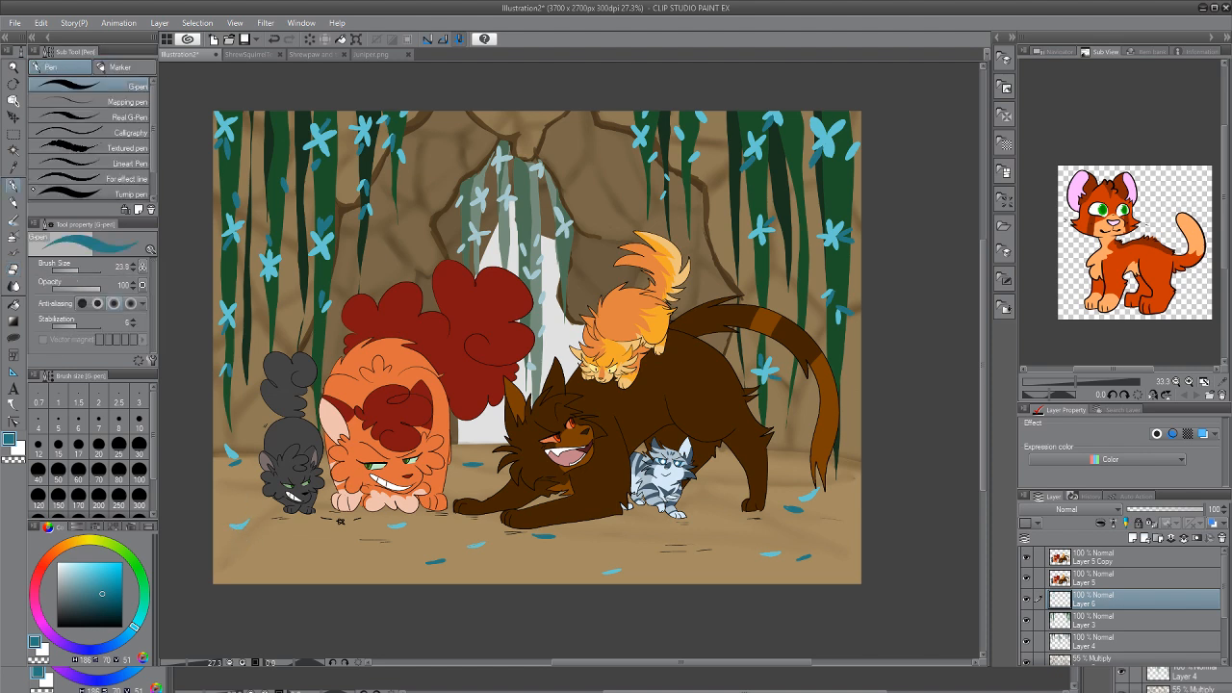
{"action": "mouse_move", "coordinate": [237, 536]}
{"action": "left_mouse_down"}
{"action": "mouse_move", "coordinate": [223, 543]}
{"action": "mouse_move", "coordinate": [237, 544]}
{"action": "left_mouse_up"}
Add a new layer above Layer 6 and ready the hard eraser
{"action": "scroll", "coordinate": [1097, 585], "scroll_direction": "down", "scroll_amount": 2}
{"action": "left_click", "coordinate": [1132, 538]}
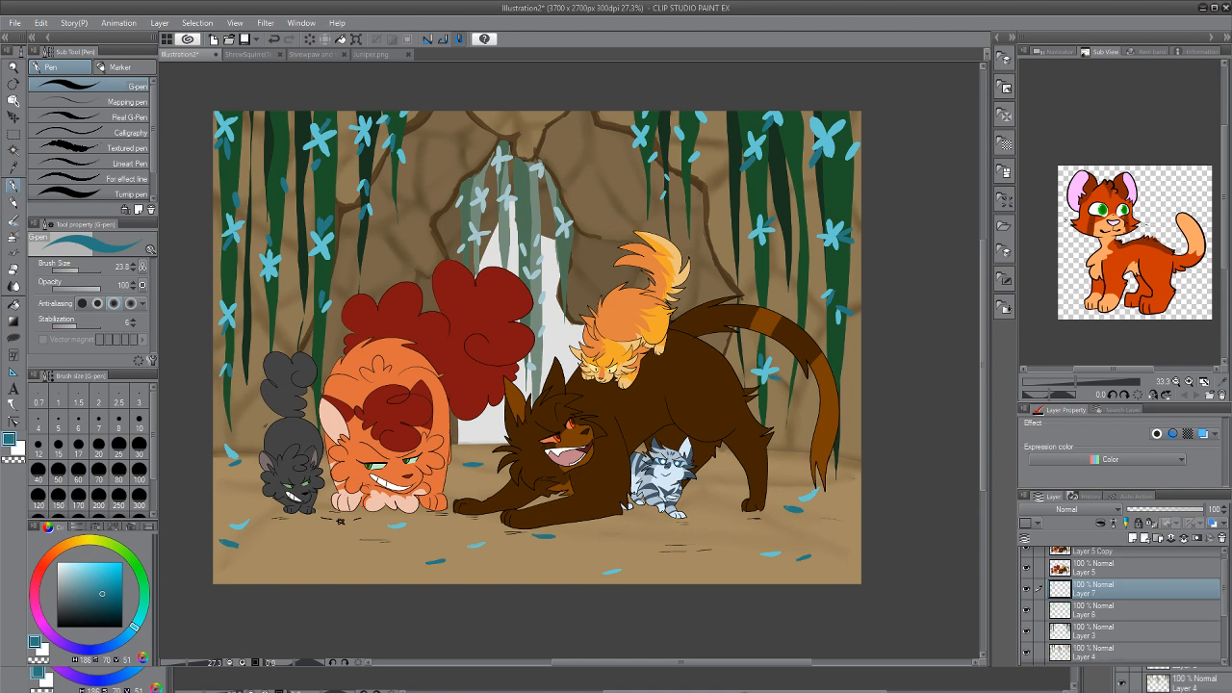
{"action": "key", "text": "e"}
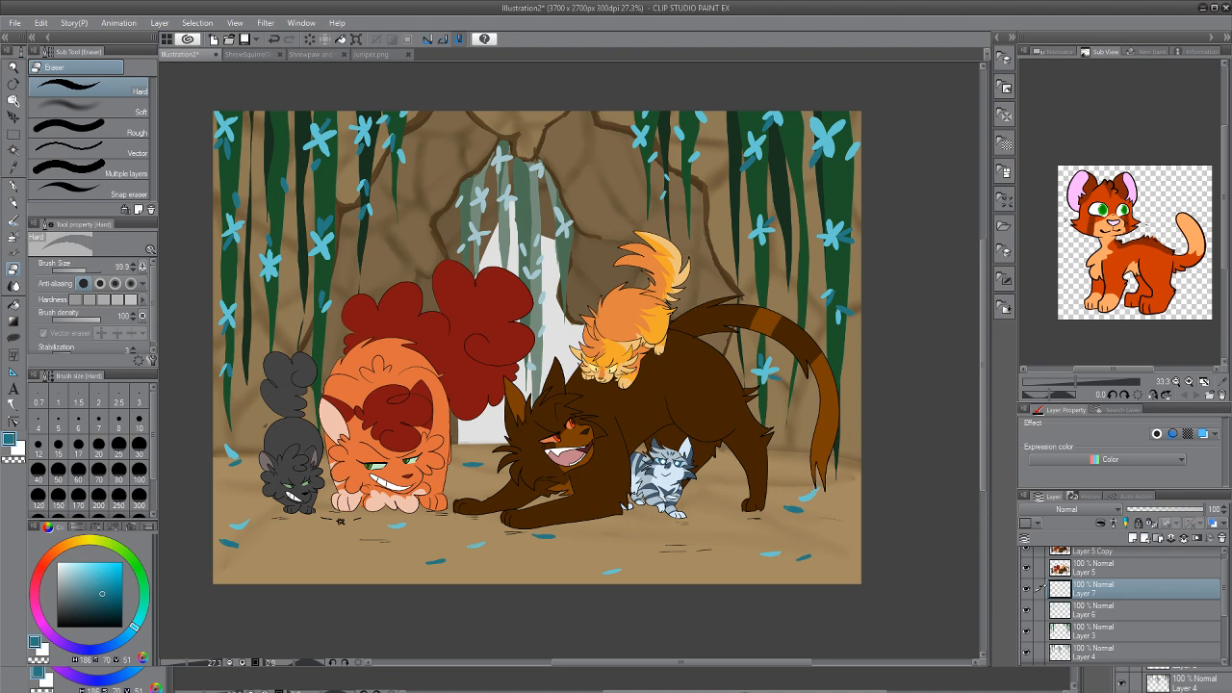
Make Layer 6 active and ready the G-pen with the light blue sampled from the vine flowers
{"action": "left_click", "coordinate": [1049, 607]}
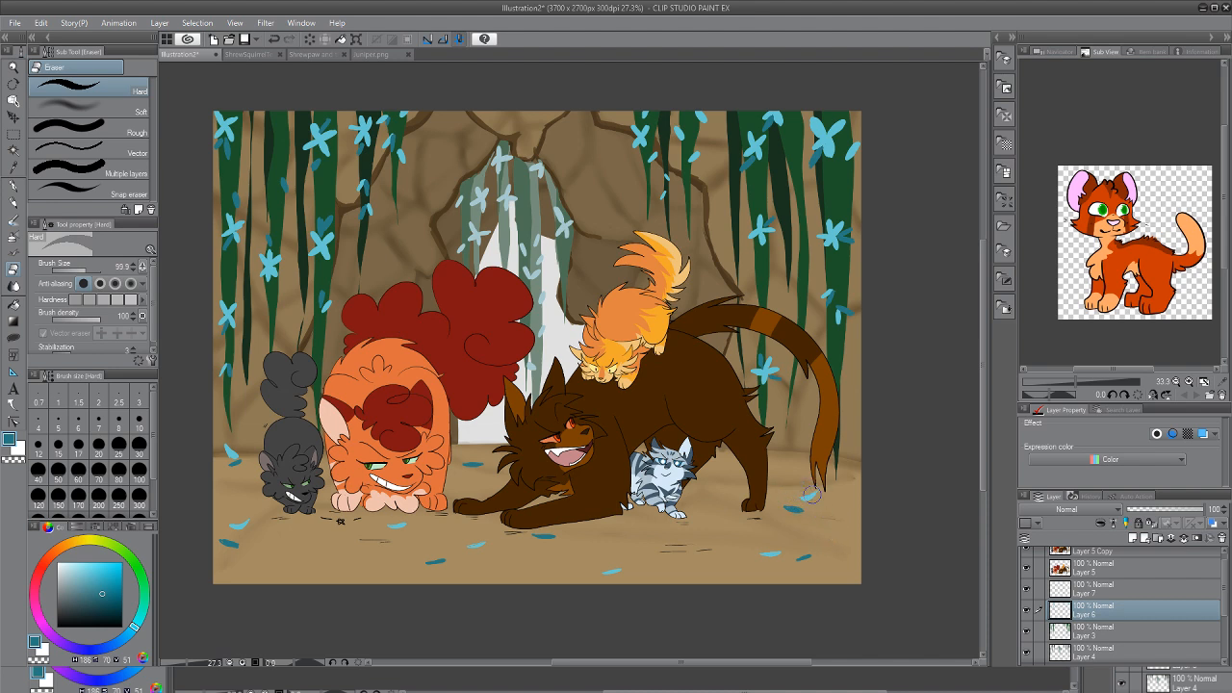
{"action": "key", "text": "i"}
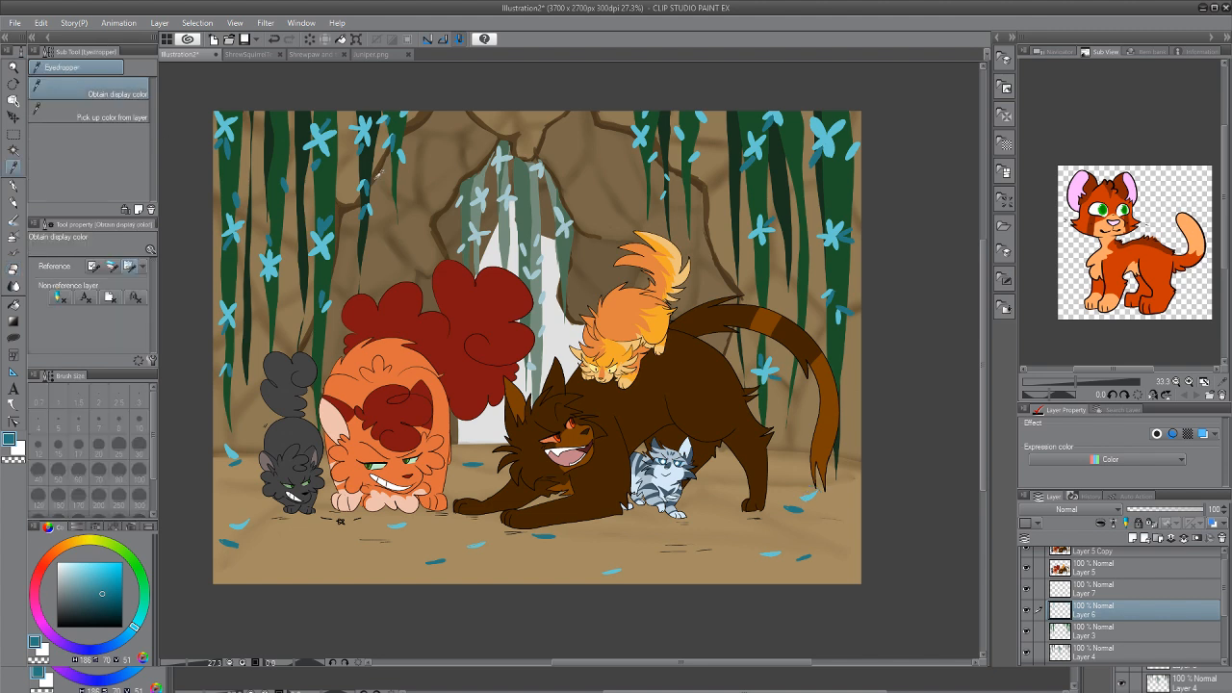
{"action": "key", "text": "p"}
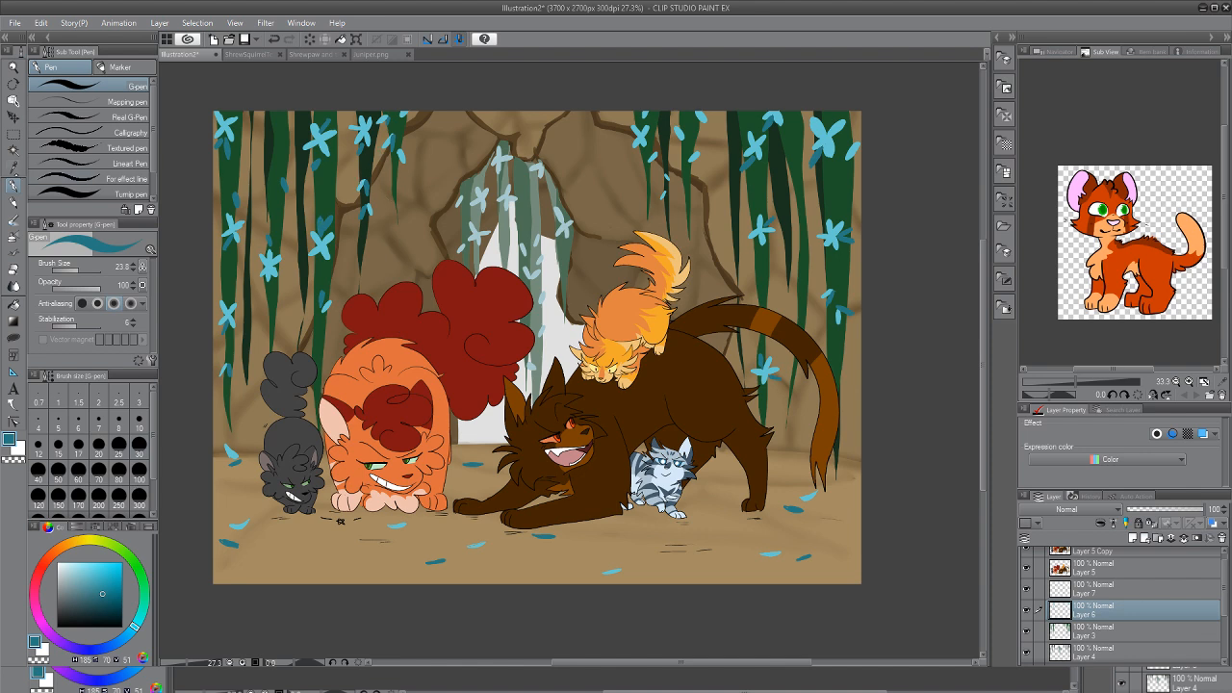
{"action": "left_click", "coordinate": [337, 137], "text": "alt"}
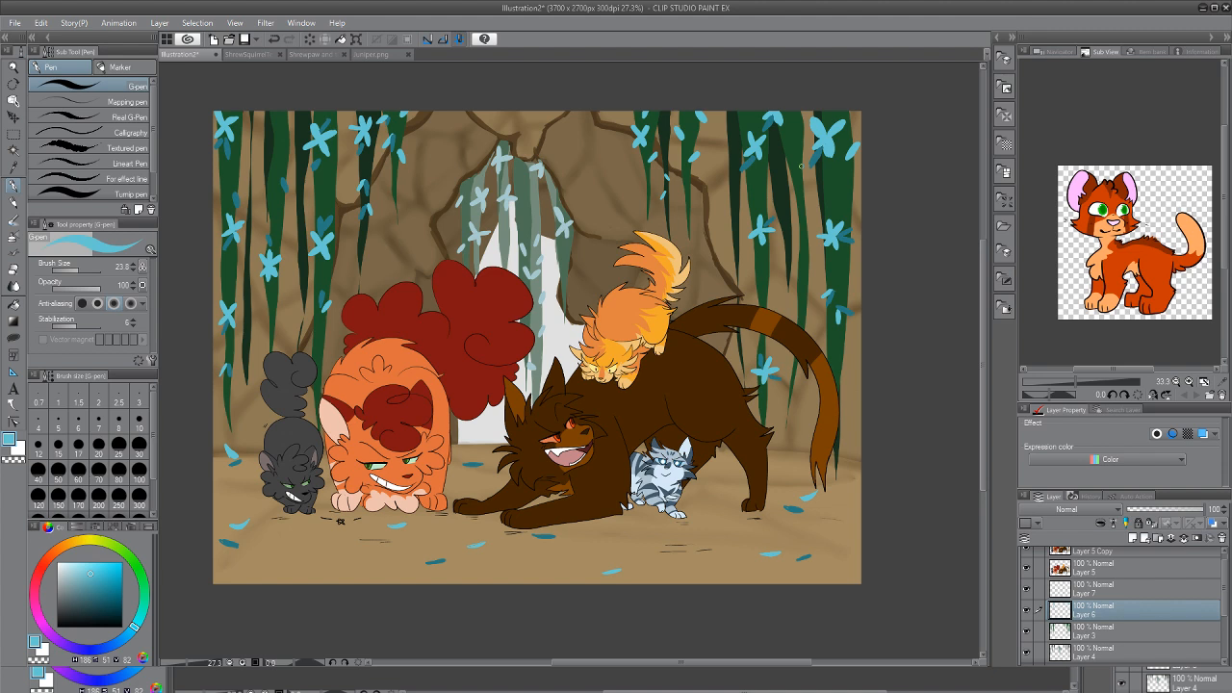
Sample the vine green and lasso-fill new hanging vines on Layer 3 over the top of the cave opening
{"action": "key", "text": "i"}
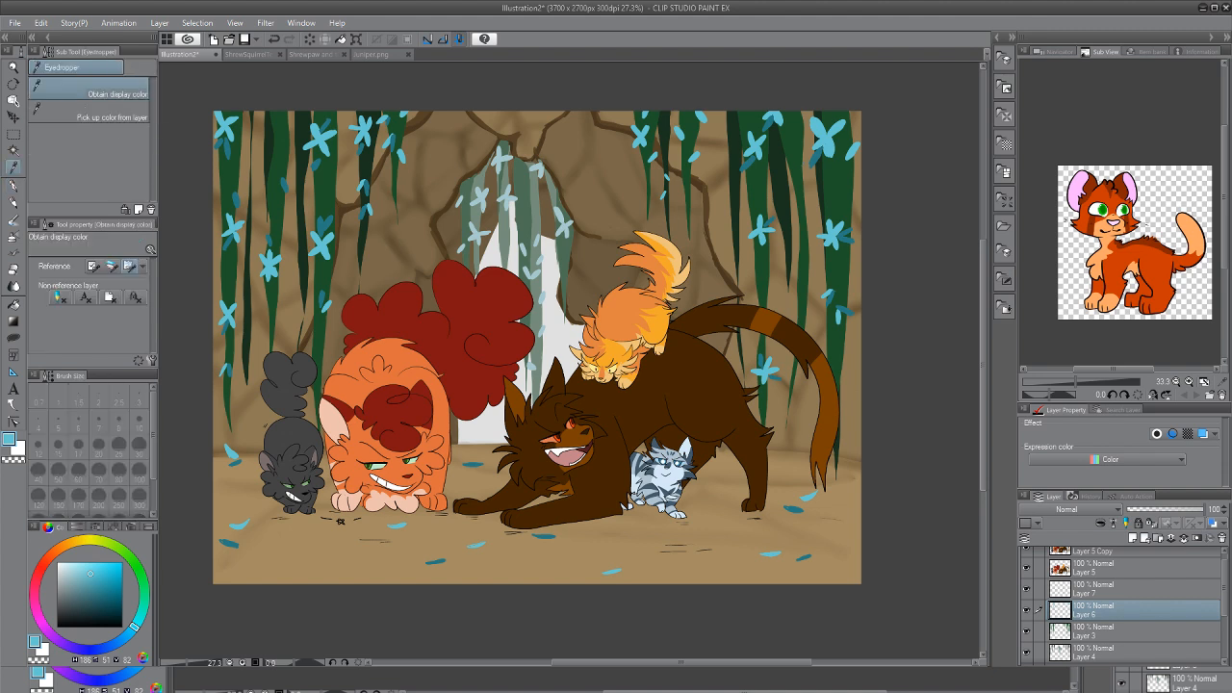
{"action": "left_click", "coordinate": [753, 120]}
{"action": "key", "text": "u"}
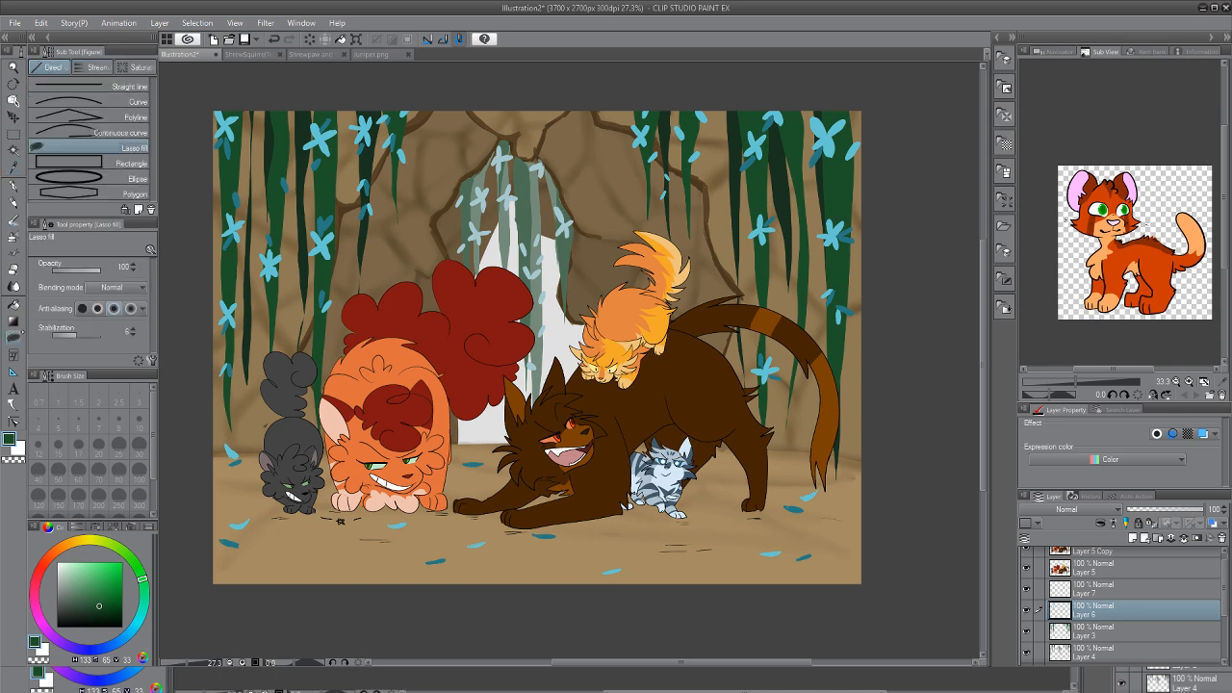
{"action": "left_click", "coordinate": [1097, 630]}
{"action": "mouse_move", "coordinate": [510, 104]}
{"action": "left_mouse_down"}
{"action": "mouse_move", "coordinate": [535, 279]}
{"action": "mouse_move", "coordinate": [541, 163]}
{"action": "mouse_move", "coordinate": [527, 106]}
{"action": "mouse_move", "coordinate": [510, 104]}
{"action": "mouse_move", "coordinate": [459, 193]}
{"action": "mouse_move", "coordinate": [473, 342]}
{"action": "mouse_move", "coordinate": [479, 116]}
{"action": "mouse_move", "coordinate": [464, 98]}
{"action": "left_mouse_up"}
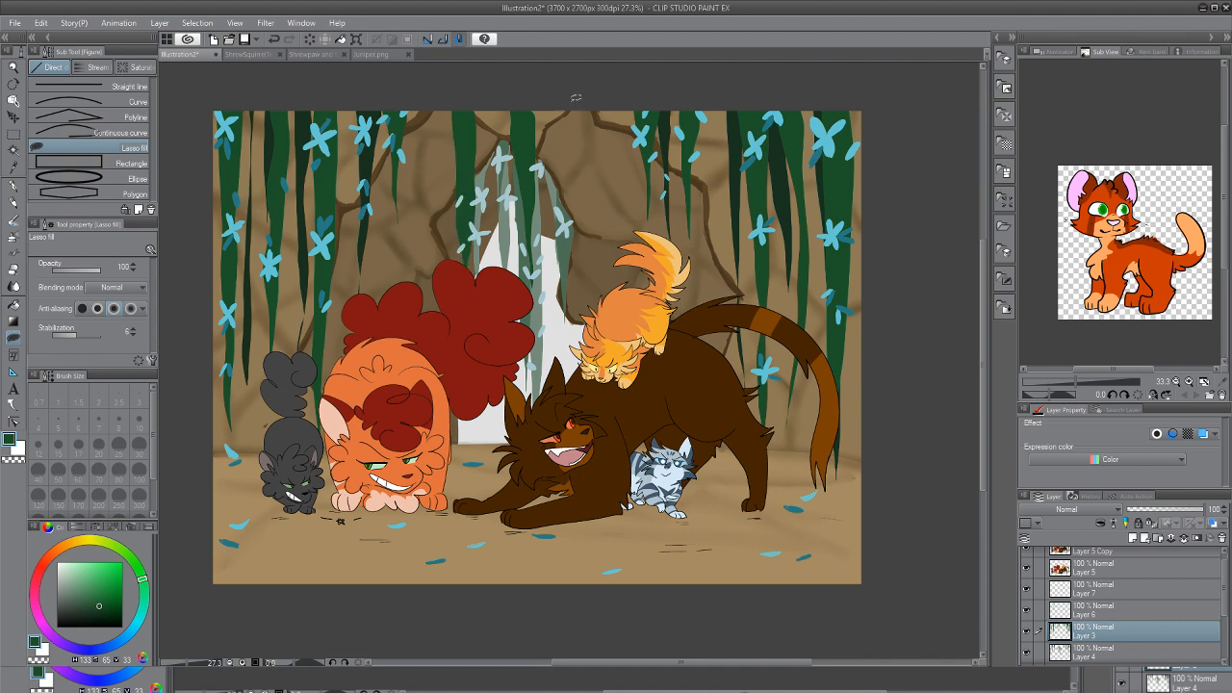
Sample the darker vine green and lasso-fill dark hanging vines on both sides of the cave opening
{"action": "key", "text": "i"}
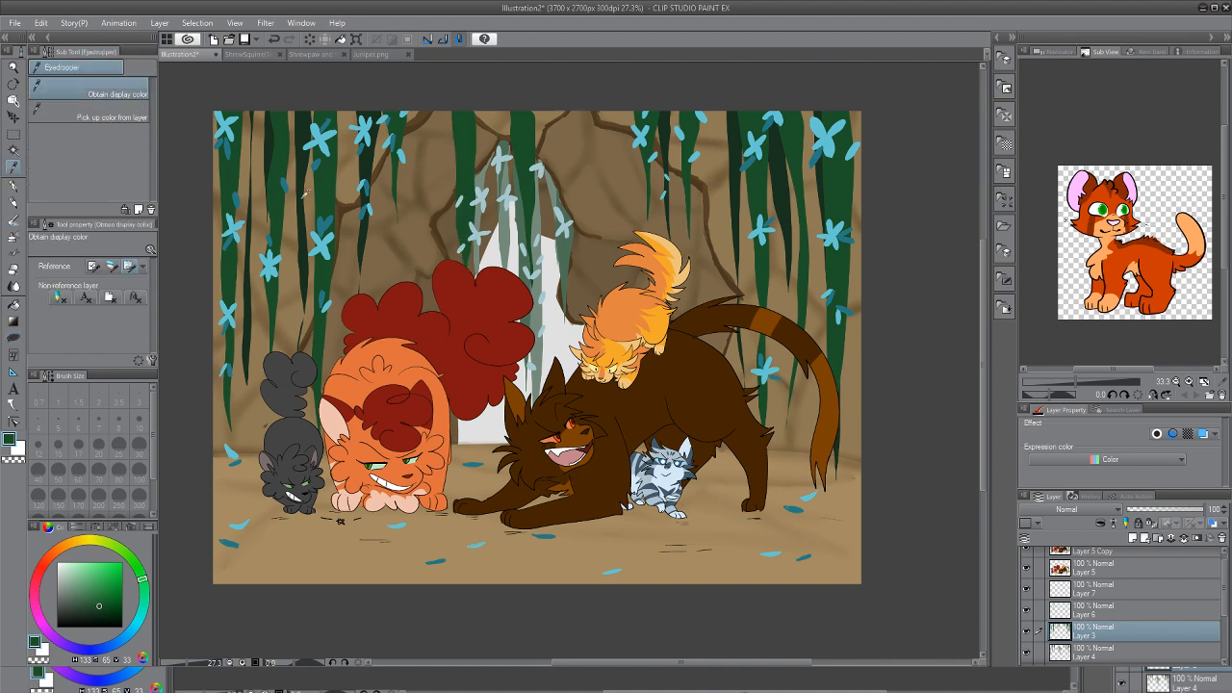
{"action": "left_click", "coordinate": [299, 186]}
{"action": "key", "text": "u"}
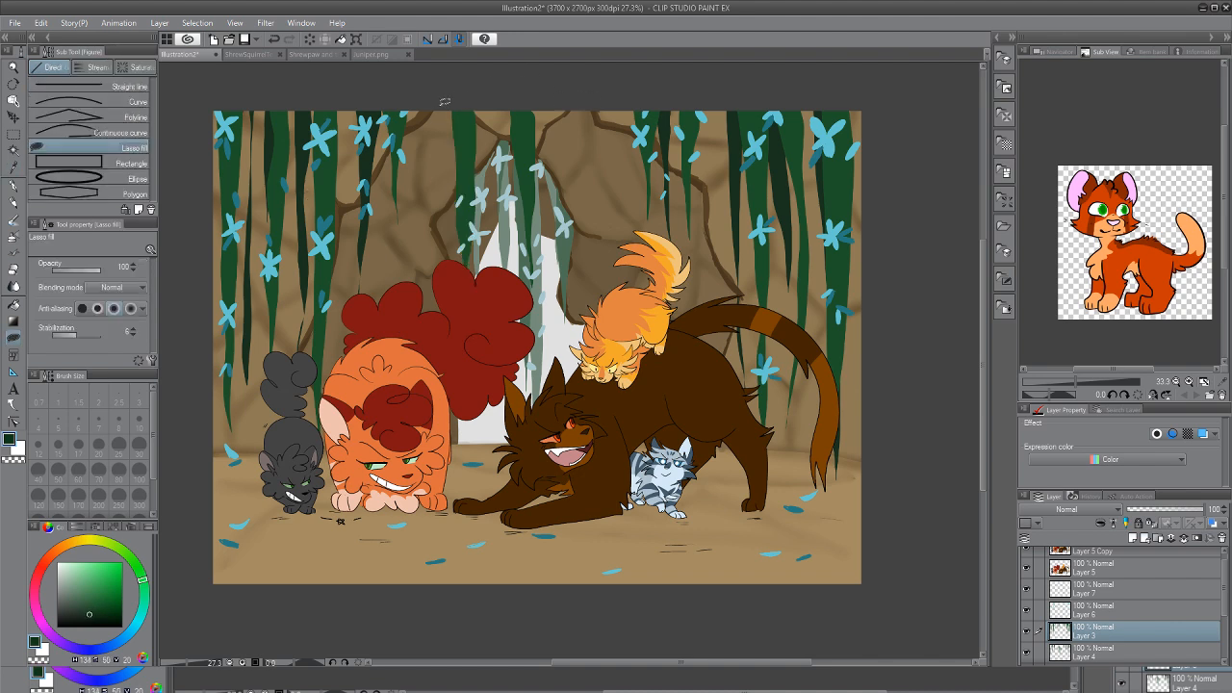
{"action": "mouse_move", "coordinate": [443, 104]}
{"action": "left_mouse_down"}
{"action": "mouse_move", "coordinate": [453, 351]}
{"action": "mouse_move", "coordinate": [443, 96]}
{"action": "left_mouse_up"}
{"action": "mouse_move", "coordinate": [539, 101]}
{"action": "left_mouse_down"}
{"action": "mouse_move", "coordinate": [561, 336]}
{"action": "mouse_move", "coordinate": [550, 236]}
{"action": "mouse_move", "coordinate": [566, 128]}
{"action": "mouse_move", "coordinate": [545, 98]}
{"action": "mouse_move", "coordinate": [599, 155]}
{"action": "mouse_move", "coordinate": [601, 332]}
{"action": "mouse_move", "coordinate": [595, 100]}
{"action": "left_mouse_up"}
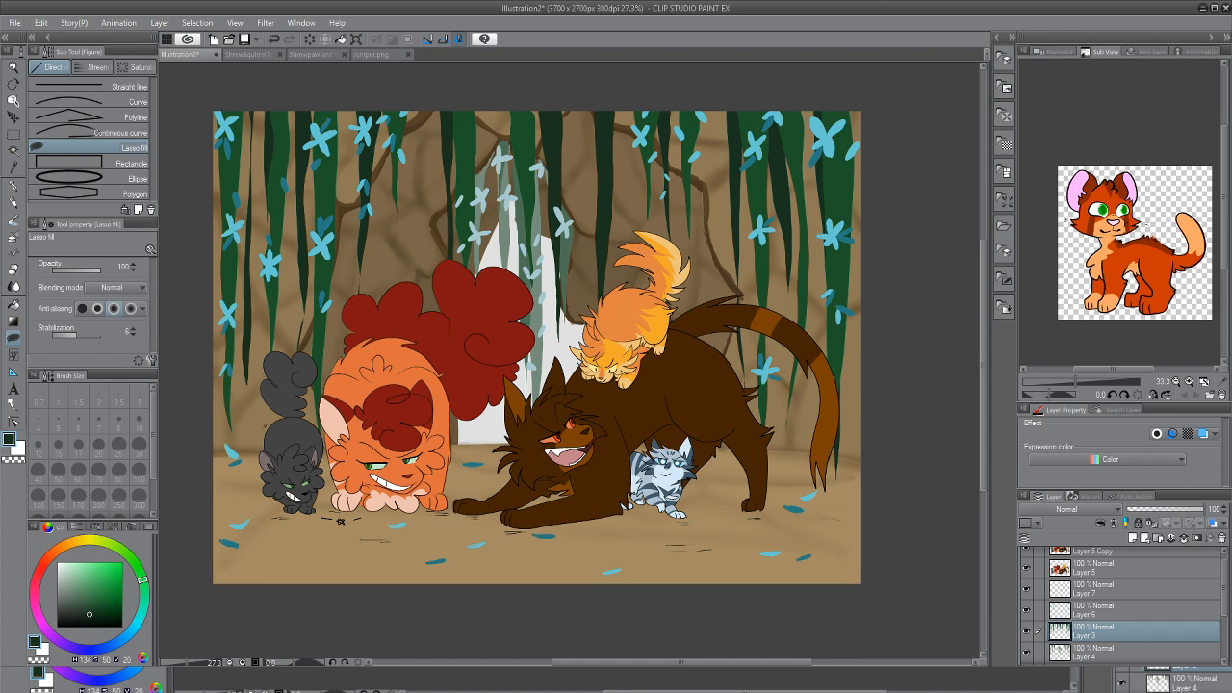
Sample the lighter vine green and lasso-fill another hanging vine to the right of the cave opening
{"action": "key", "text": "i"}
{"action": "left_click", "coordinate": [532, 139]}
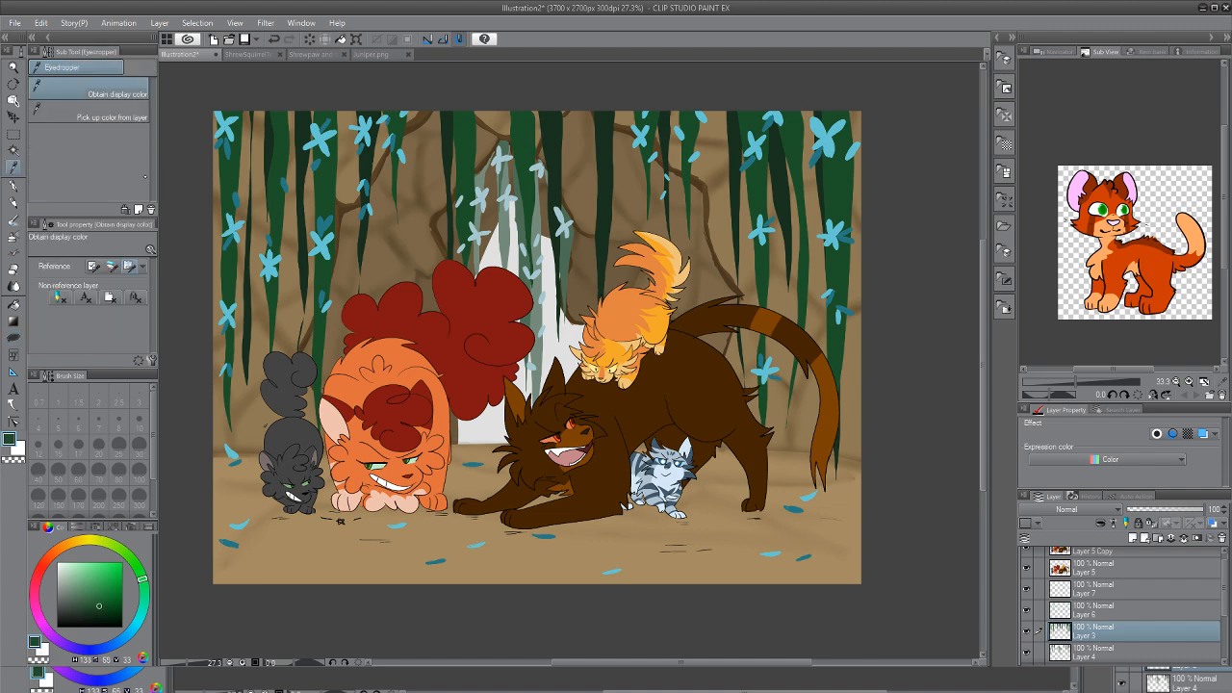
{"action": "key", "text": "u"}
{"action": "mouse_move", "coordinate": [583, 102]}
{"action": "left_mouse_down"}
{"action": "mouse_move", "coordinate": [595, 221]}
{"action": "mouse_move", "coordinate": [616, 74]}
{"action": "left_mouse_up"}
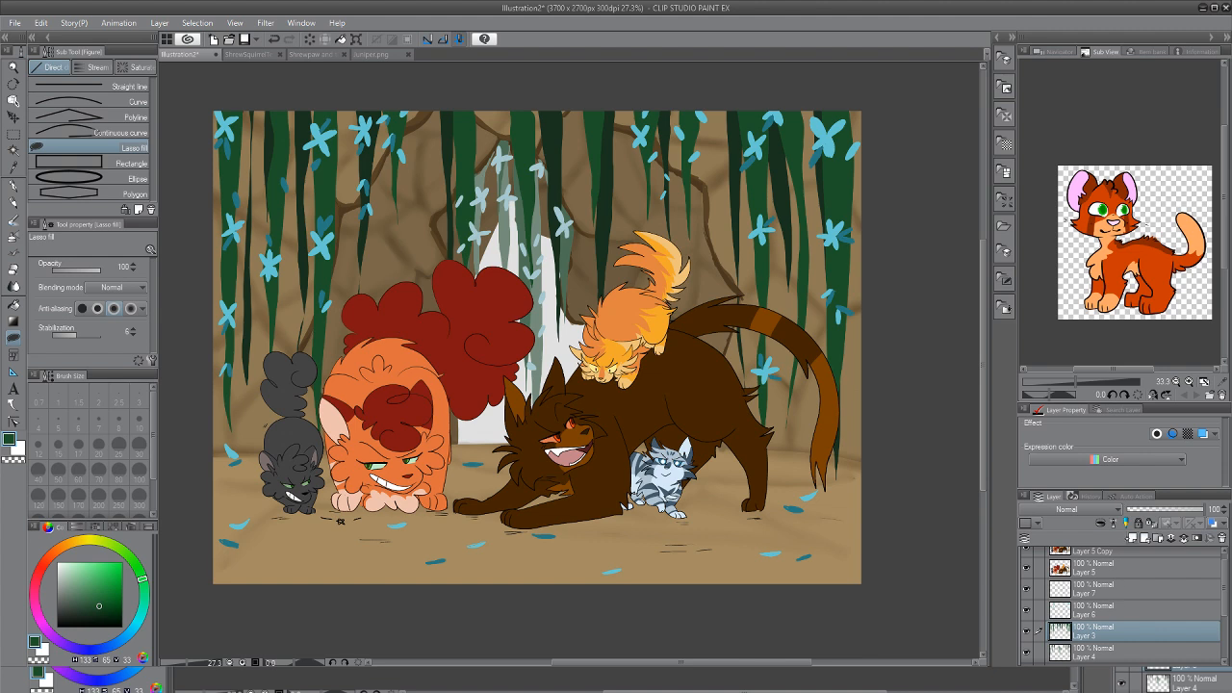
Try painting a dark brown rock on Layer 6 at the right edge of the floor, using the G-pen at size 67.5
{"action": "left_click", "coordinate": [1089, 608]}
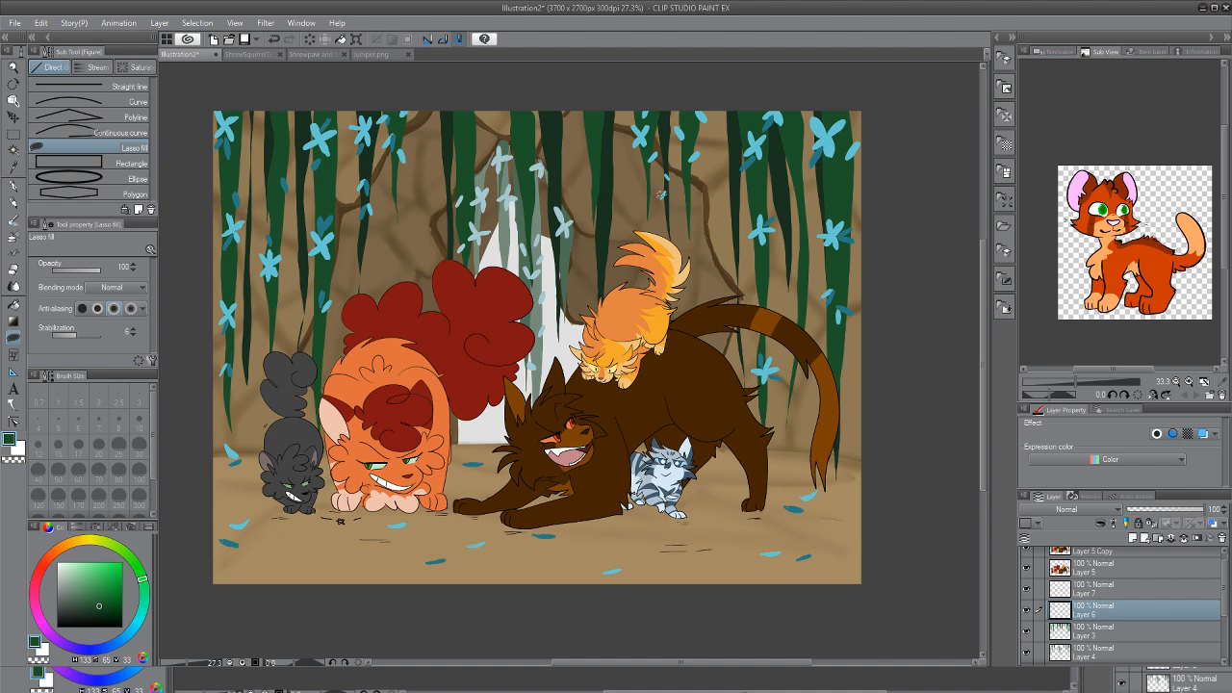
{"action": "key", "text": "i"}
{"action": "left_click", "coordinate": [714, 209]}
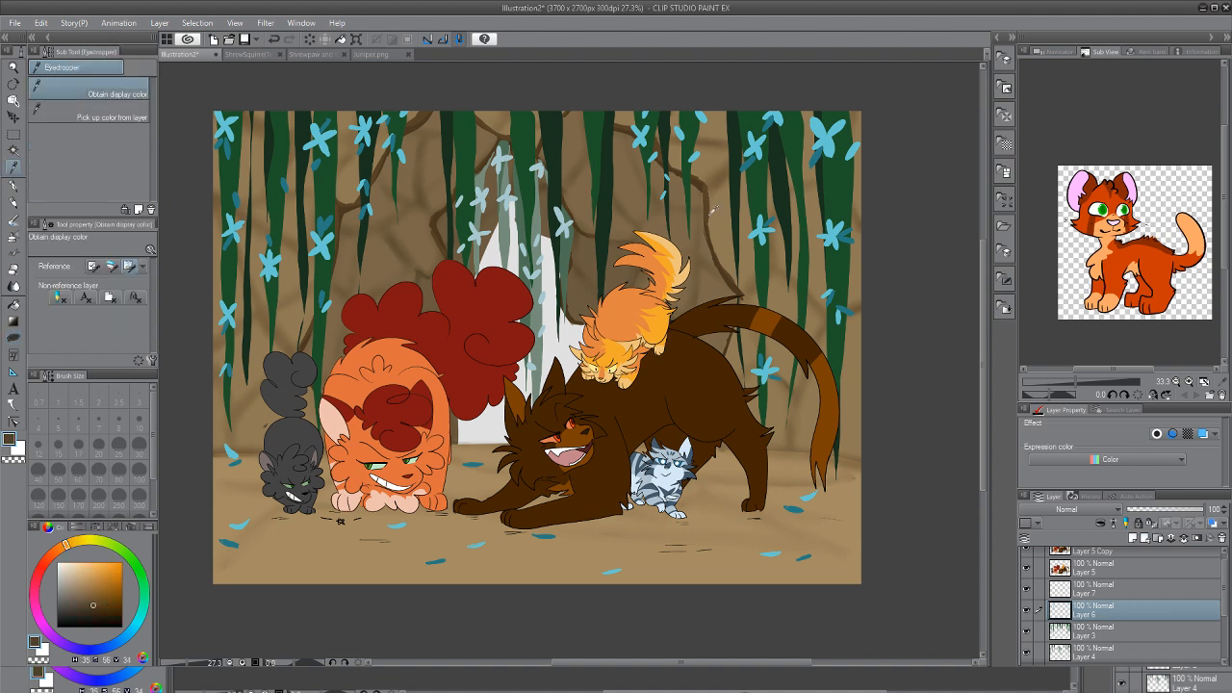
{"action": "key", "text": "p"}
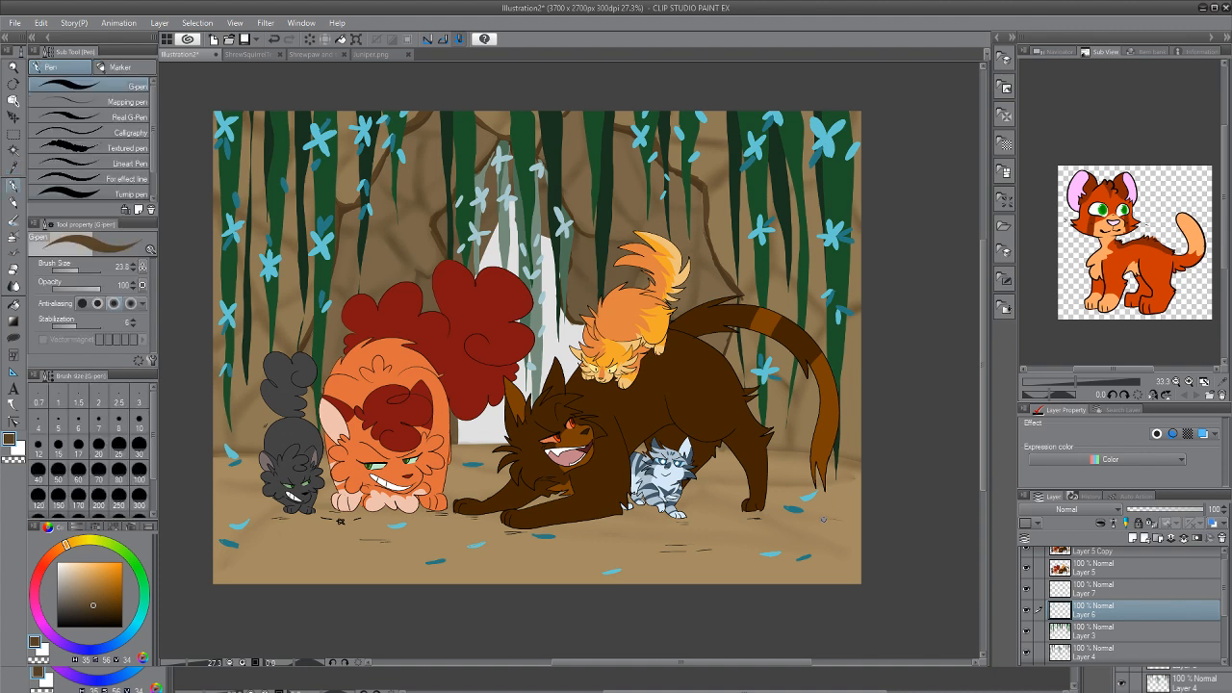
{"action": "mouse_move", "coordinate": [823, 520]}
{"action": "left_mouse_down"}
{"action": "mouse_move", "coordinate": [851, 447]}
{"action": "mouse_move", "coordinate": [866, 441]}
{"action": "left_mouse_up"}
{"action": "left_click_drag", "start_coordinate": [823, 519], "coordinate": [871, 517]}
{"action": "left_click", "coordinate": [84, 270]}
{"action": "mouse_move", "coordinate": [833, 511]}
{"action": "left_mouse_down"}
{"action": "mouse_move", "coordinate": [856, 446]}
{"action": "mouse_move", "coordinate": [833, 516]}
{"action": "mouse_move", "coordinate": [852, 522]}
{"action": "mouse_move", "coordinate": [866, 500]}
{"action": "mouse_move", "coordinate": [854, 491]}
{"action": "mouse_move", "coordinate": [828, 521]}
{"action": "mouse_move", "coordinate": [860, 519]}
{"action": "mouse_move", "coordinate": [819, 515]}
{"action": "left_mouse_up"}
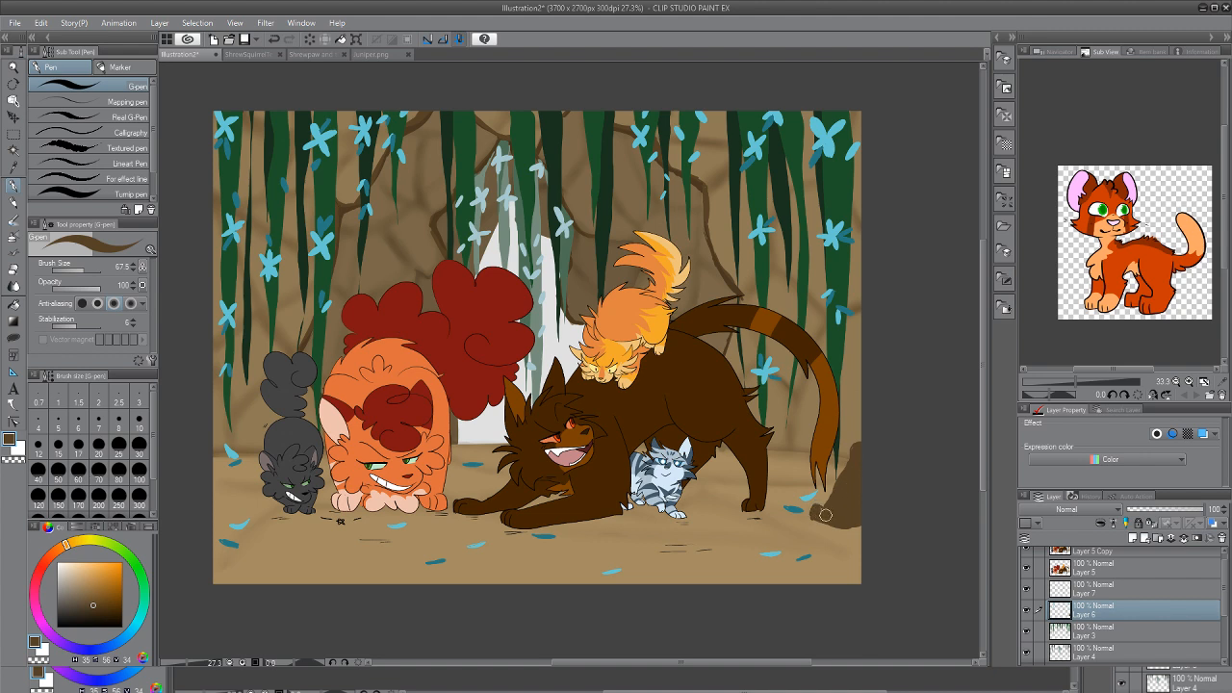
{"action": "left_click_drag", "start_coordinate": [810, 518], "coordinate": [808, 520]}
Try shading the rock with a lighter brown sampled from the drawing
{"action": "left_click", "coordinate": [860, 458], "text": "alt"}
{"action": "left_click_drag", "start_coordinate": [856, 466], "coordinate": [857, 481]}
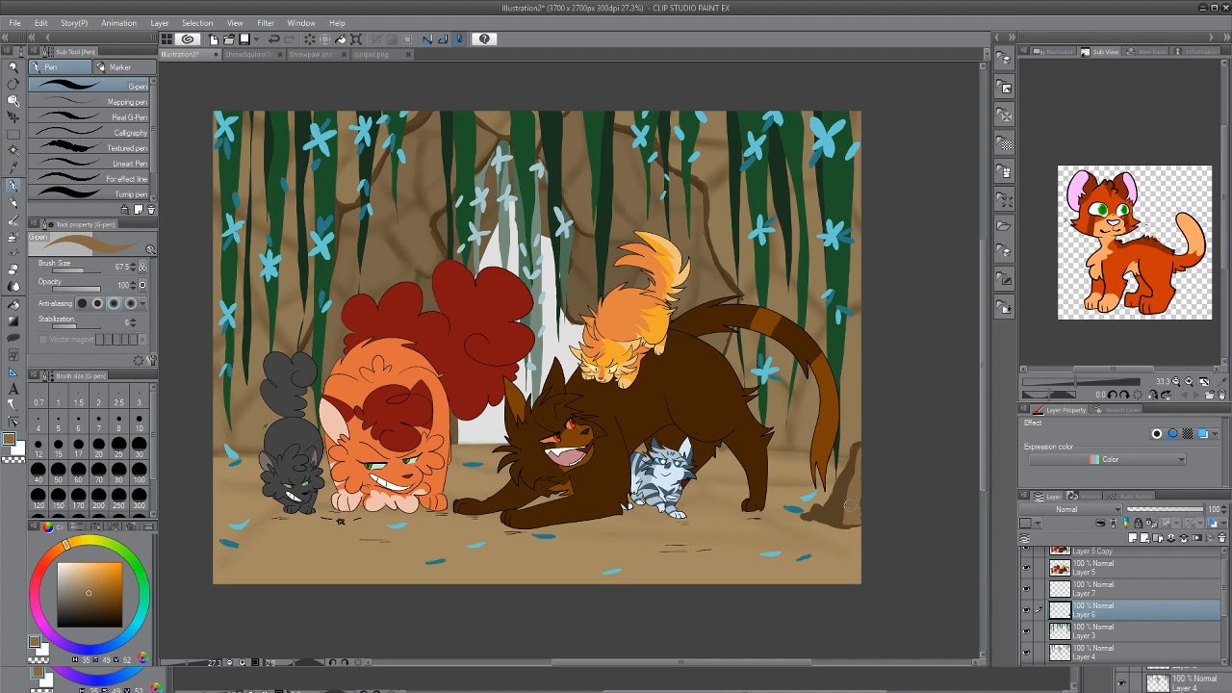
{"action": "left_click_drag", "start_coordinate": [838, 522], "coordinate": [841, 526]}
Undo the brown rock's shading, fill and outline strokes
{"action": "left_click", "coordinate": [273, 38]}
{"action": "left_click", "coordinate": [288, 39]}
{"action": "left_click", "coordinate": [273, 38]}
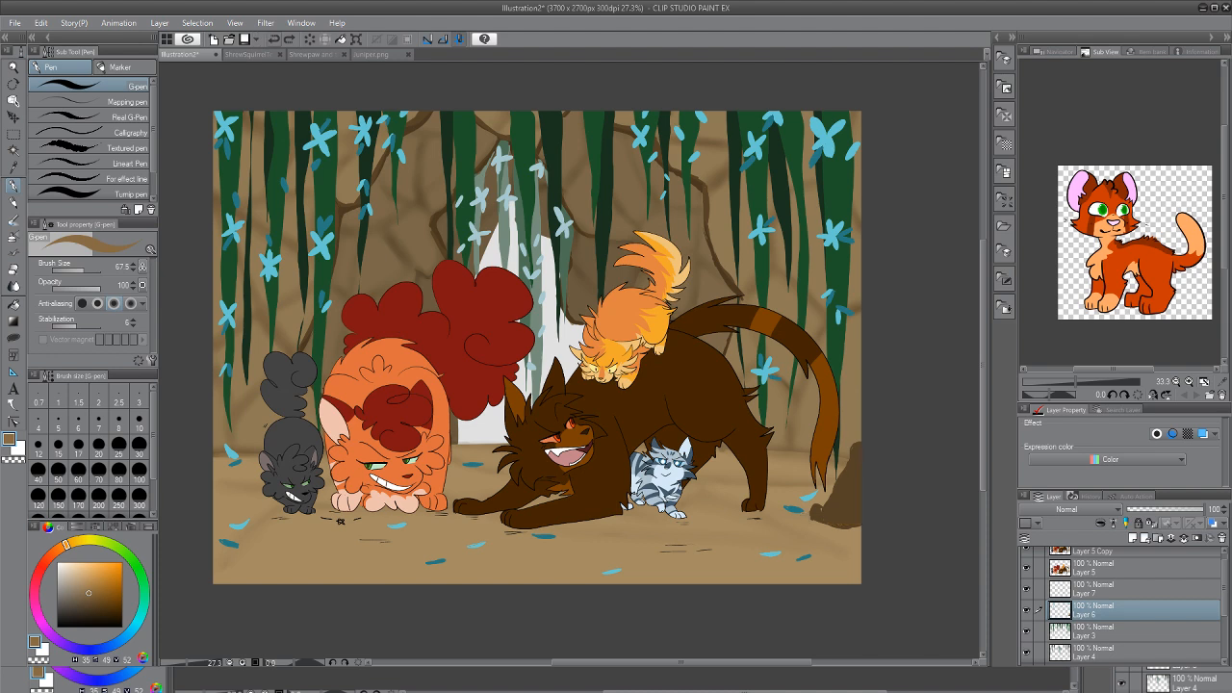
{"action": "left_click", "coordinate": [273, 39]}
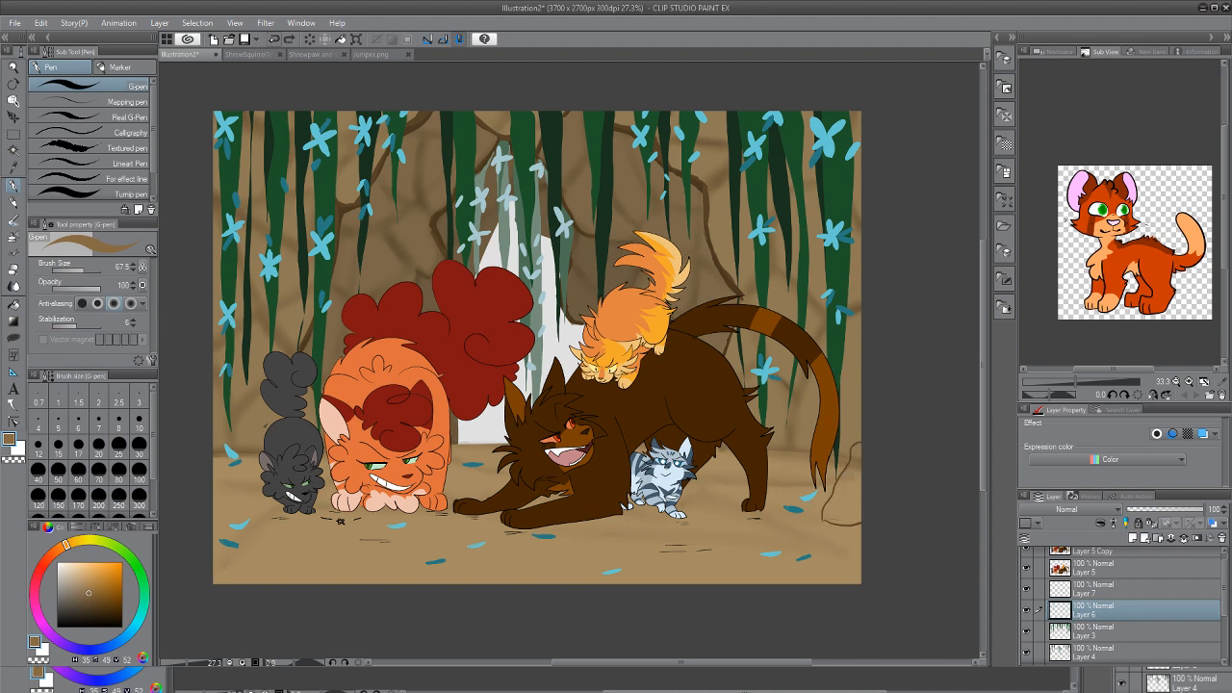
{"action": "key", "text": "ctrl+z"}
{"action": "key", "text": "ctrl+z"}
Add a new layer above Layer 9 and move it above the Multiply layer, Layer 2
{"action": "scroll", "coordinate": [1121, 604], "scroll_direction": "down", "scroll_amount": 3}
{"action": "left_click", "coordinate": [1097, 623]}
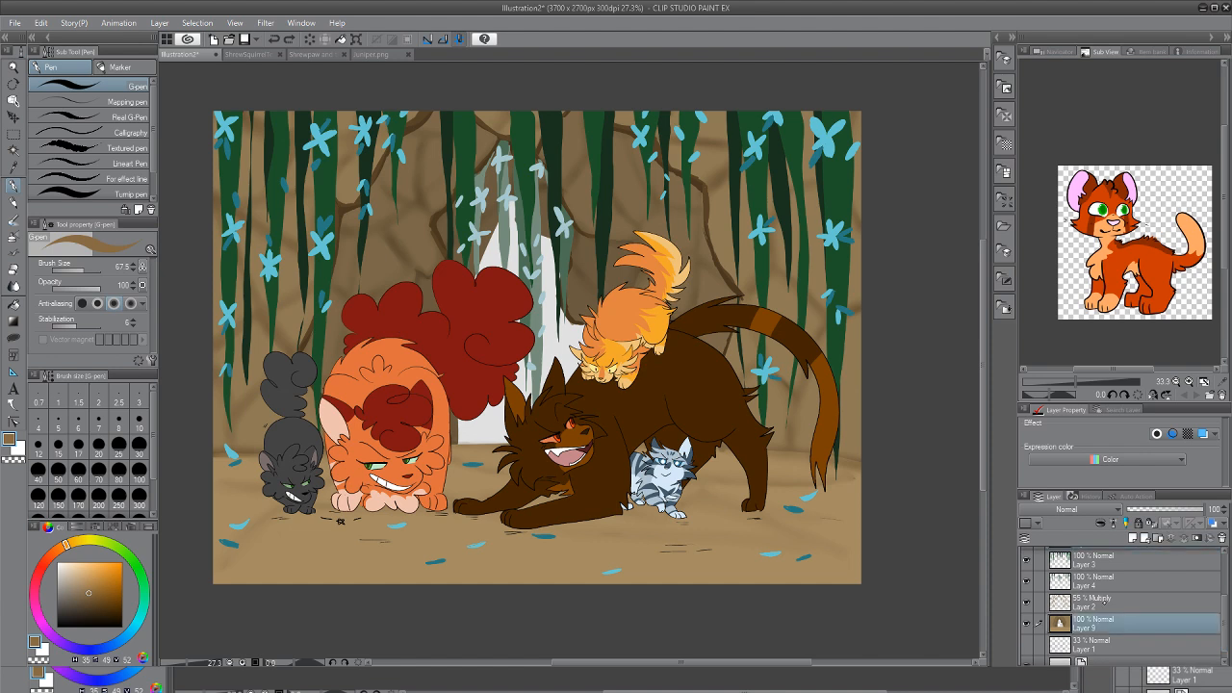
{"action": "left_click", "coordinate": [1132, 537]}
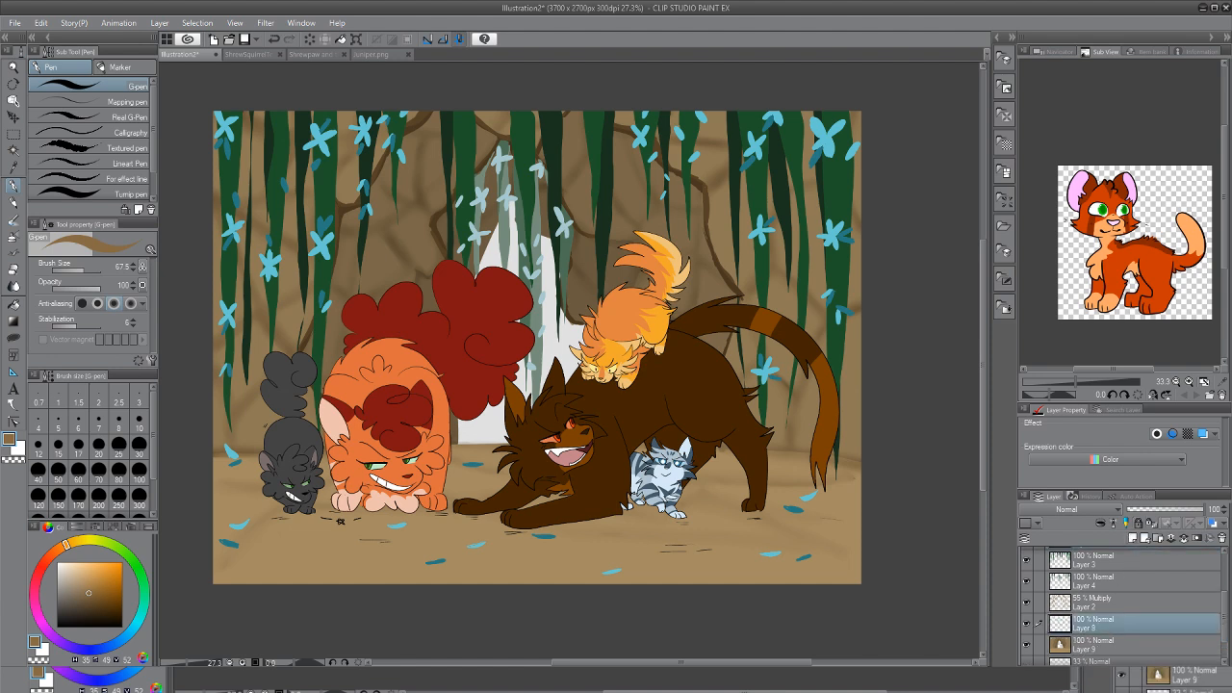
{"action": "left_click_drag", "start_coordinate": [1093, 608], "coordinate": [1097, 594]}
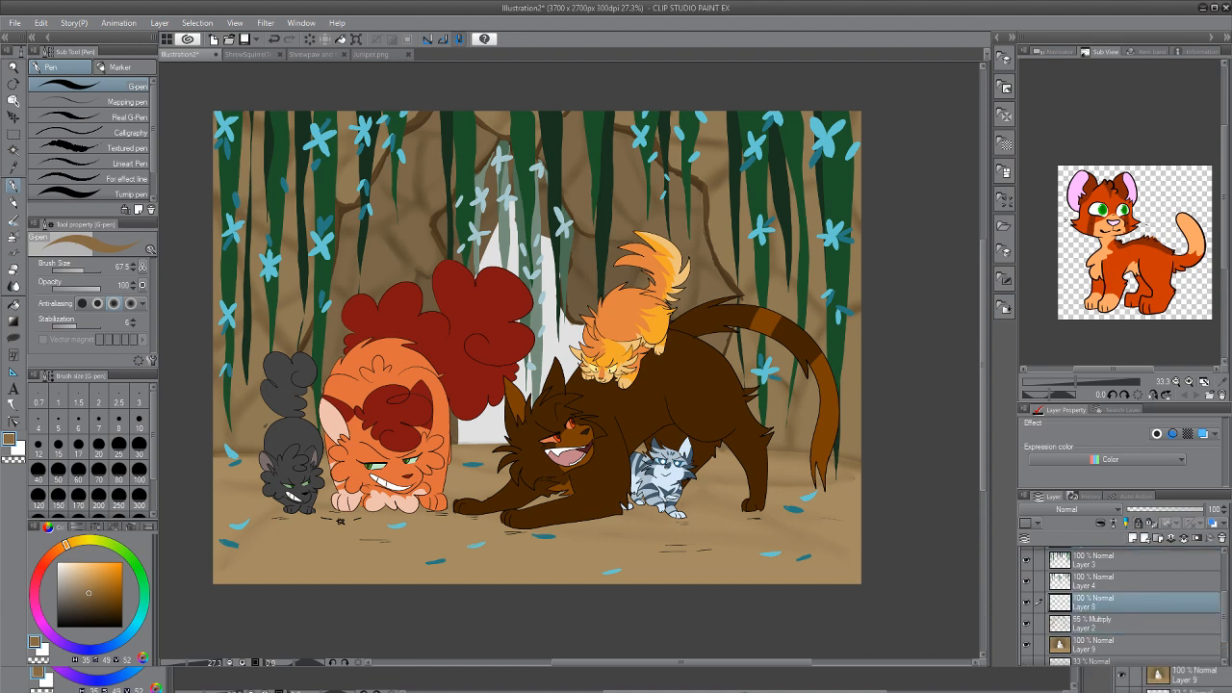
Try painting brown G-pen strokes on the floor below the black cat with a colour sampled from the cave, and undo them
{"action": "key", "text": "i"}
{"action": "left_click", "coordinate": [219, 495]}
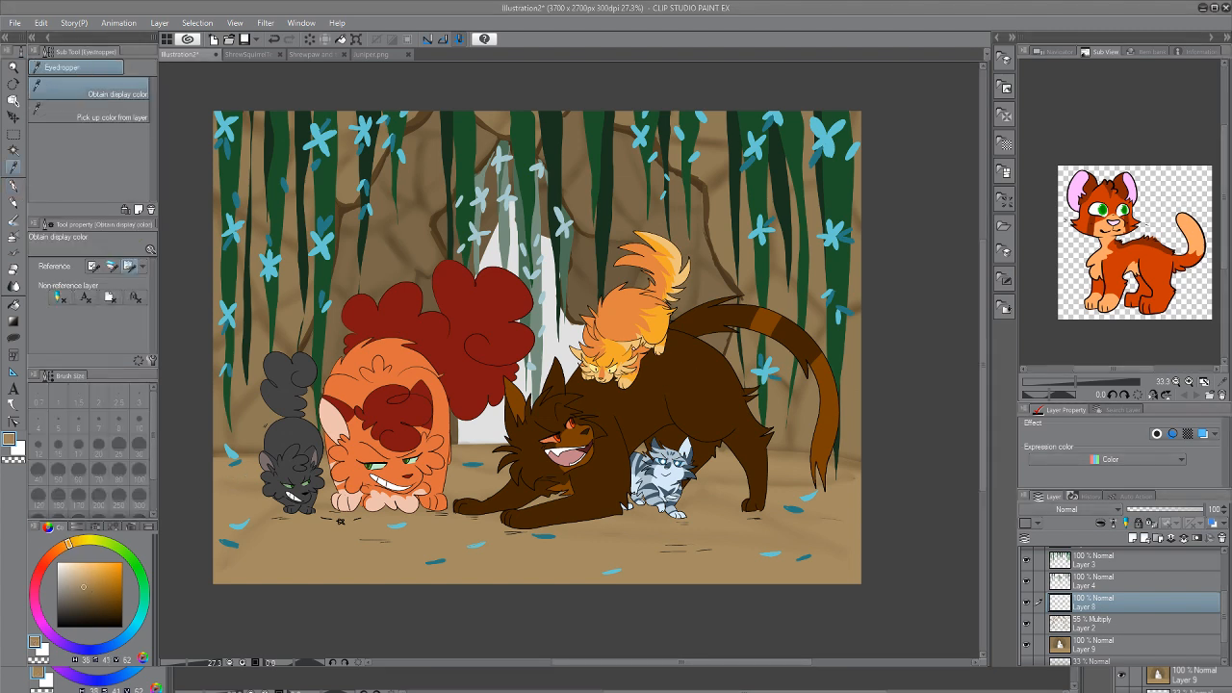
{"action": "left_click", "coordinate": [572, 200]}
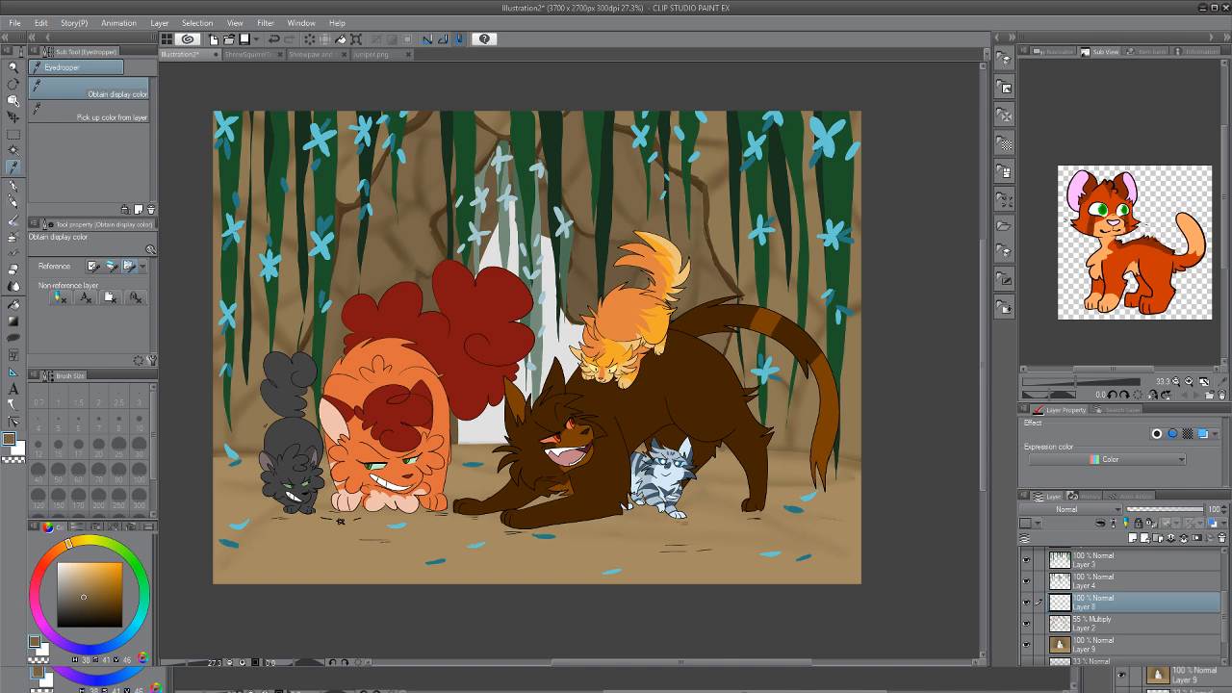
{"action": "key", "text": "p"}
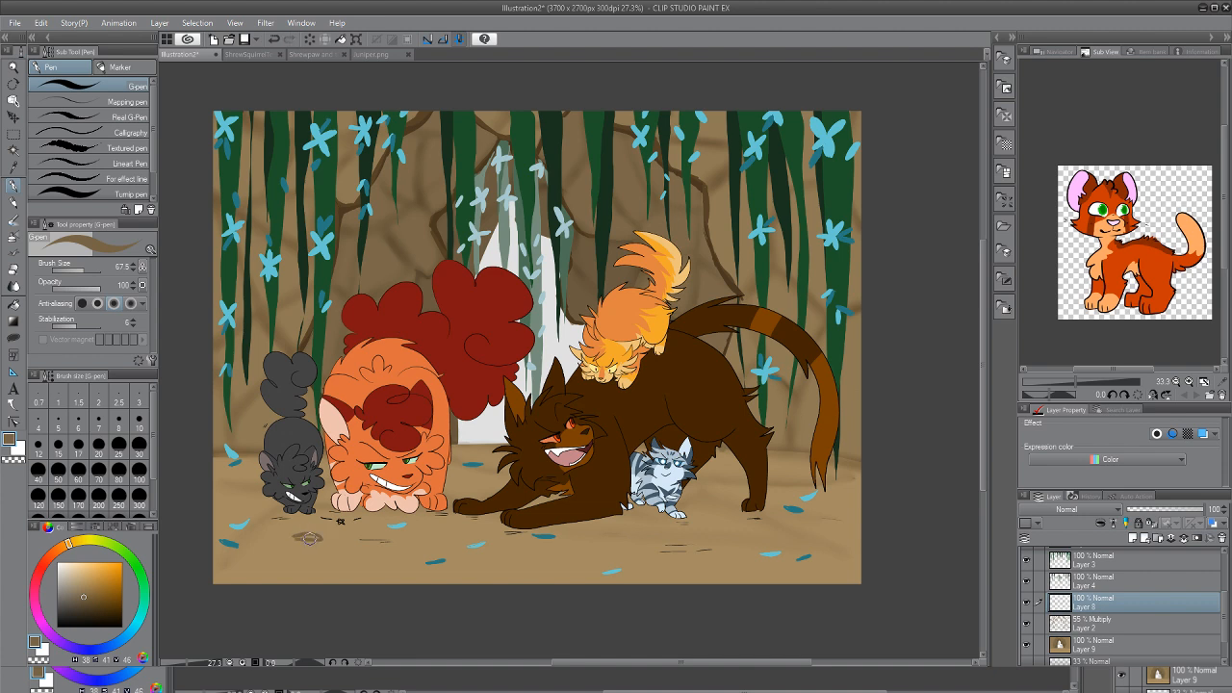
{"action": "mouse_move", "coordinate": [310, 538]}
{"action": "left_mouse_down"}
{"action": "mouse_move", "coordinate": [294, 537]}
{"action": "mouse_move", "coordinate": [318, 536]}
{"action": "mouse_move", "coordinate": [306, 536]}
{"action": "left_mouse_up"}
{"action": "left_click", "coordinate": [280, 545]}
{"action": "key", "text": "ctrl+z"}
{"action": "key", "text": "ctrl+z"}
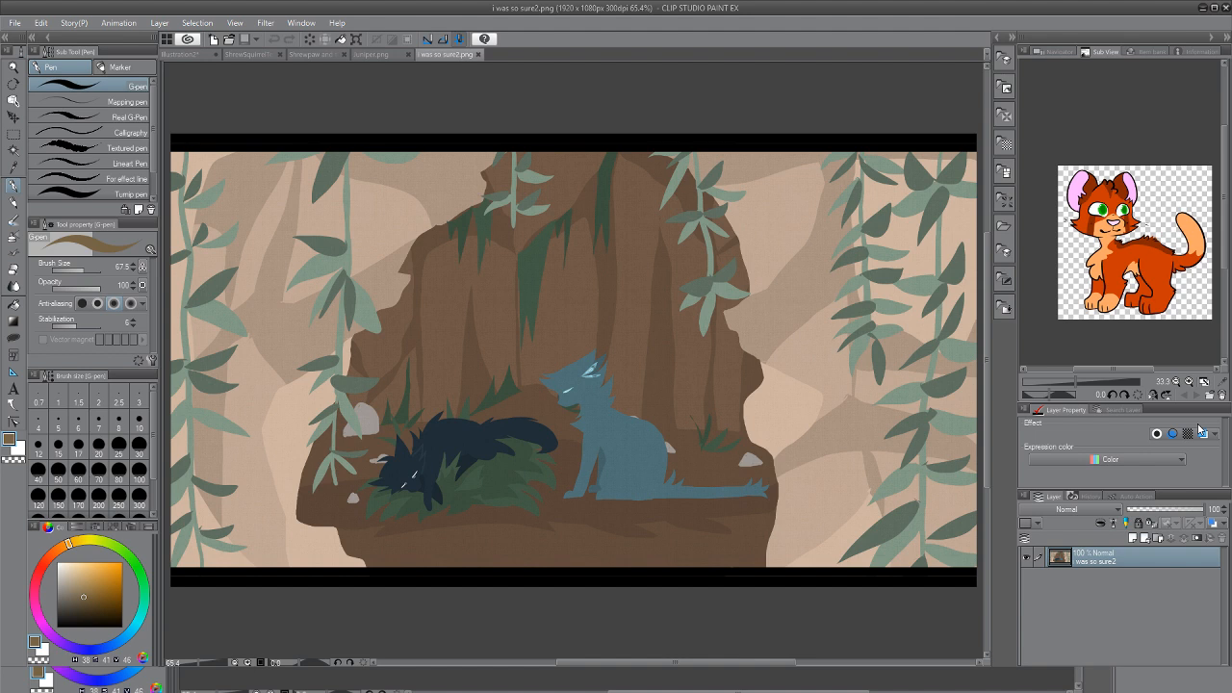
Sample the light grey of a stone in the "i was so sure2.png" reference and return to the cave illustration
{"action": "key", "text": "i"}
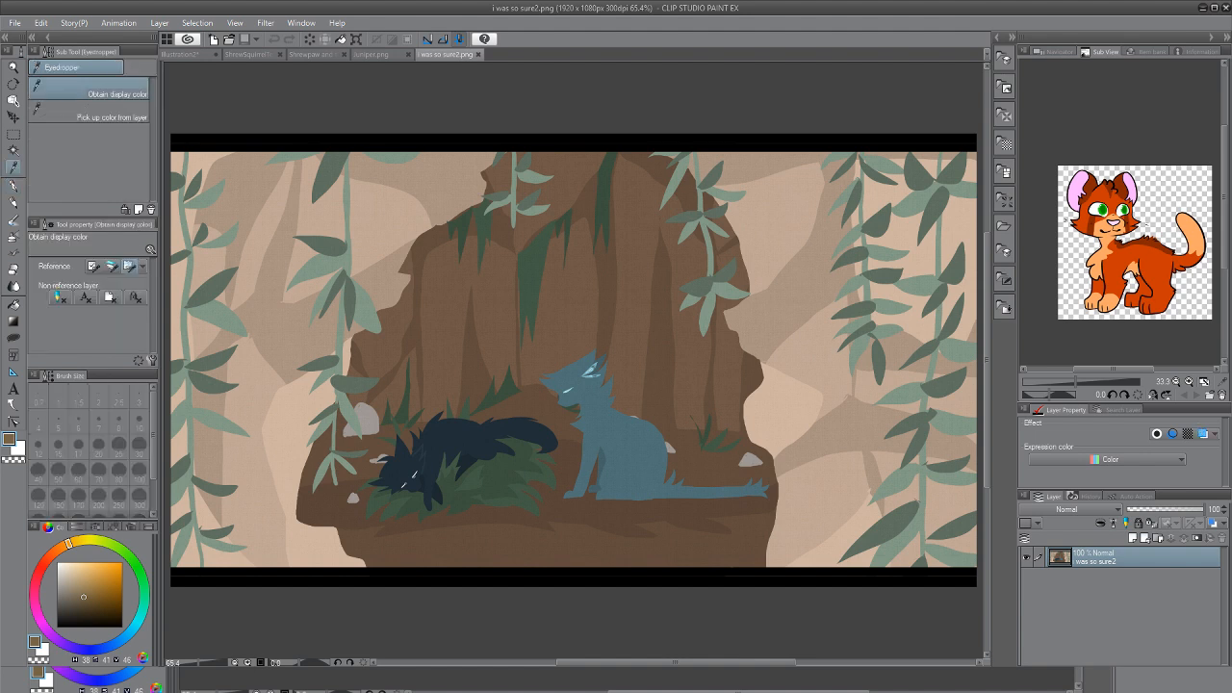
{"action": "left_click", "coordinate": [756, 447]}
{"action": "left_click", "coordinate": [370, 54]}
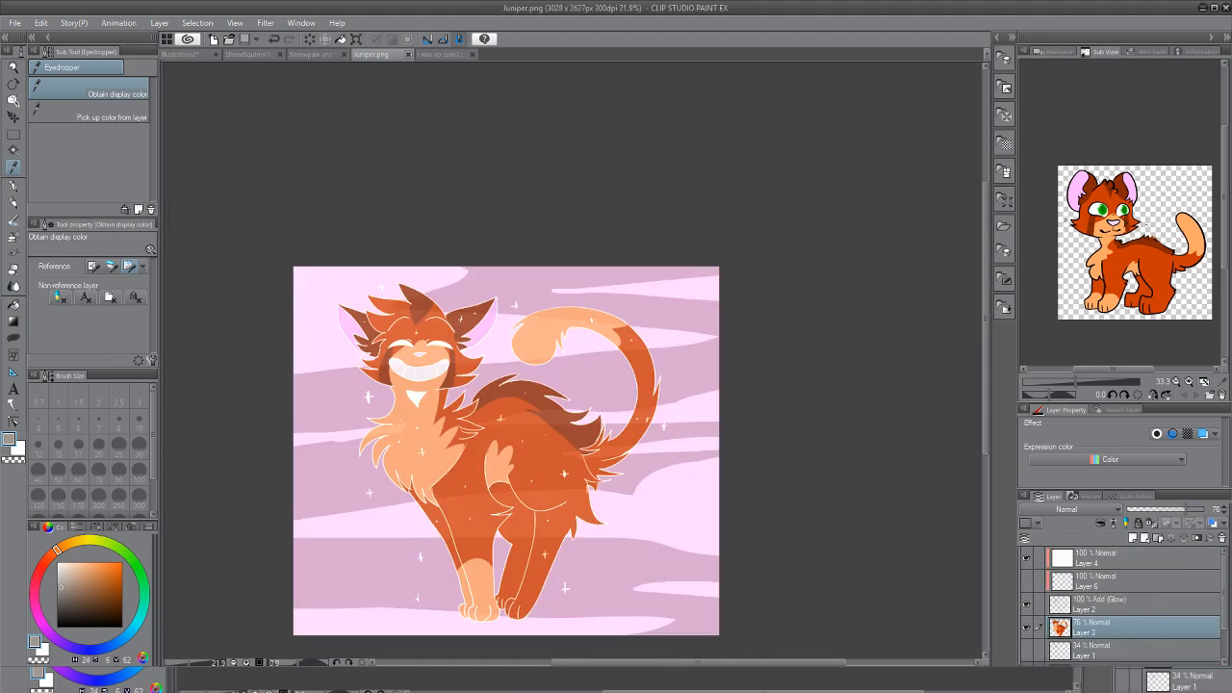
{"action": "left_click", "coordinate": [310, 54]}
{"action": "left_click", "coordinate": [250, 54]}
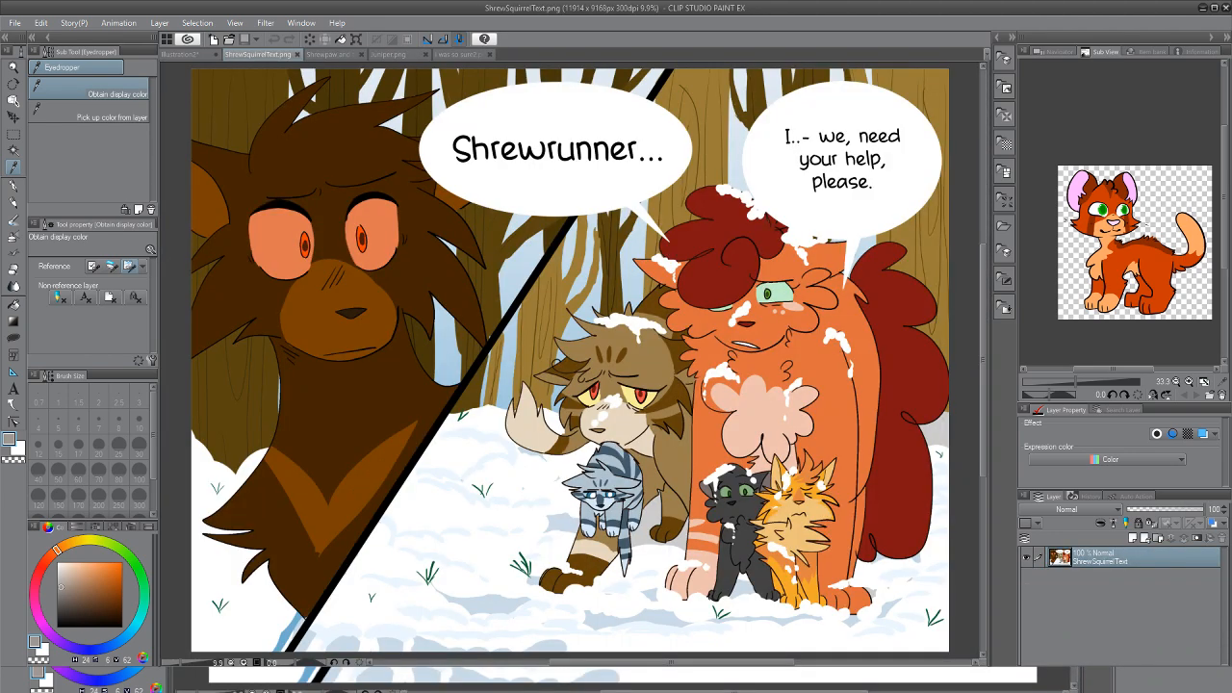
{"action": "left_click", "coordinate": [188, 53]}
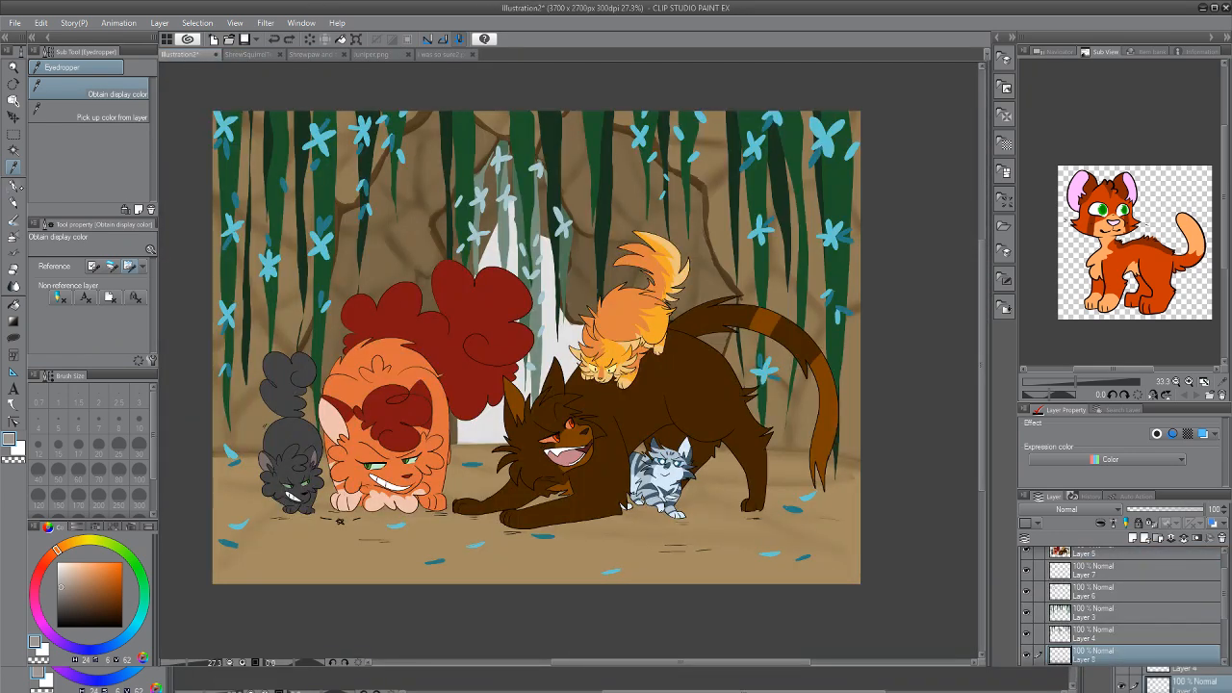
Paint grey rocks with the G-pen behind the black cat and in both lower corners of the cave floor
{"action": "key", "text": "p"}
{"action": "mouse_move", "coordinate": [242, 454]}
{"action": "left_mouse_down"}
{"action": "mouse_move", "coordinate": [277, 433]}
{"action": "mouse_move", "coordinate": [262, 442]}
{"action": "mouse_move", "coordinate": [262, 426]}
{"action": "mouse_move", "coordinate": [234, 450]}
{"action": "mouse_move", "coordinate": [252, 441]}
{"action": "mouse_move", "coordinate": [243, 427]}
{"action": "mouse_move", "coordinate": [258, 410]}
{"action": "mouse_move", "coordinate": [270, 424]}
{"action": "mouse_move", "coordinate": [260, 417]}
{"action": "mouse_move", "coordinate": [247, 440]}
{"action": "mouse_move", "coordinate": [277, 393]}
{"action": "left_mouse_up"}
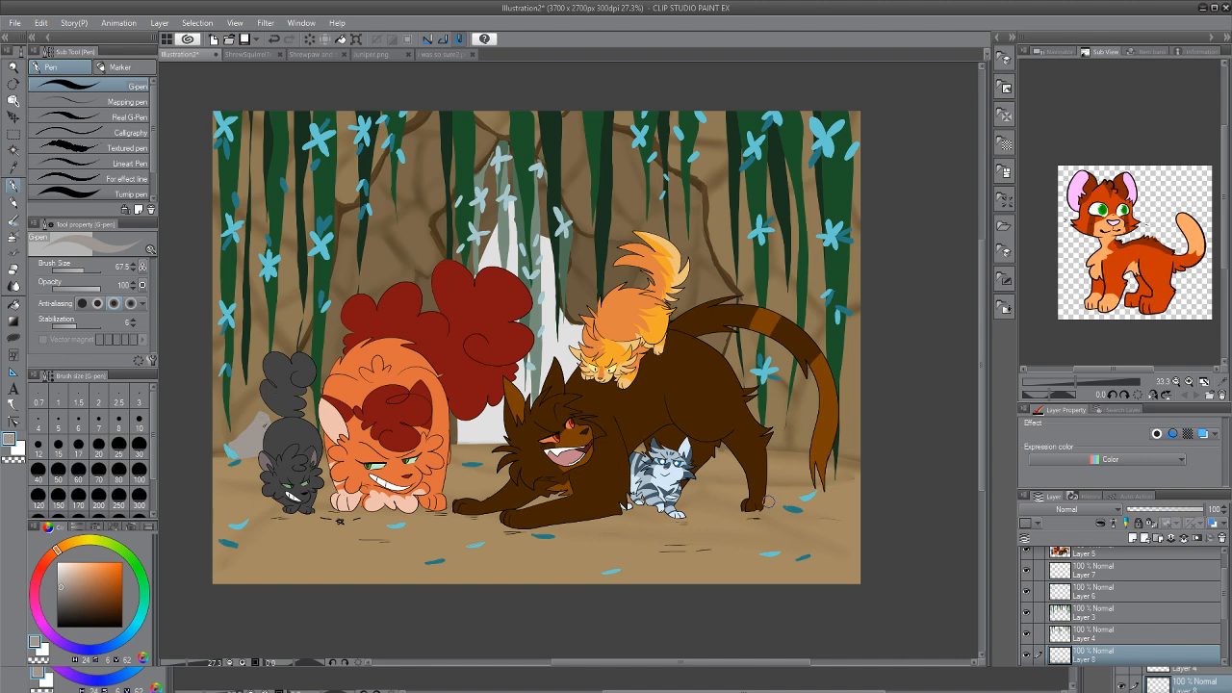
{"action": "mouse_move", "coordinate": [822, 581]}
{"action": "left_mouse_down"}
{"action": "mouse_move", "coordinate": [853, 446]}
{"action": "mouse_move", "coordinate": [868, 436]}
{"action": "mouse_move", "coordinate": [854, 573]}
{"action": "mouse_move", "coordinate": [850, 535]}
{"action": "mouse_move", "coordinate": [833, 564]}
{"action": "mouse_move", "coordinate": [845, 515]}
{"action": "mouse_move", "coordinate": [823, 577]}
{"action": "mouse_move", "coordinate": [824, 567]}
{"action": "mouse_move", "coordinate": [792, 584]}
{"action": "mouse_move", "coordinate": [824, 582]}
{"action": "left_mouse_up"}
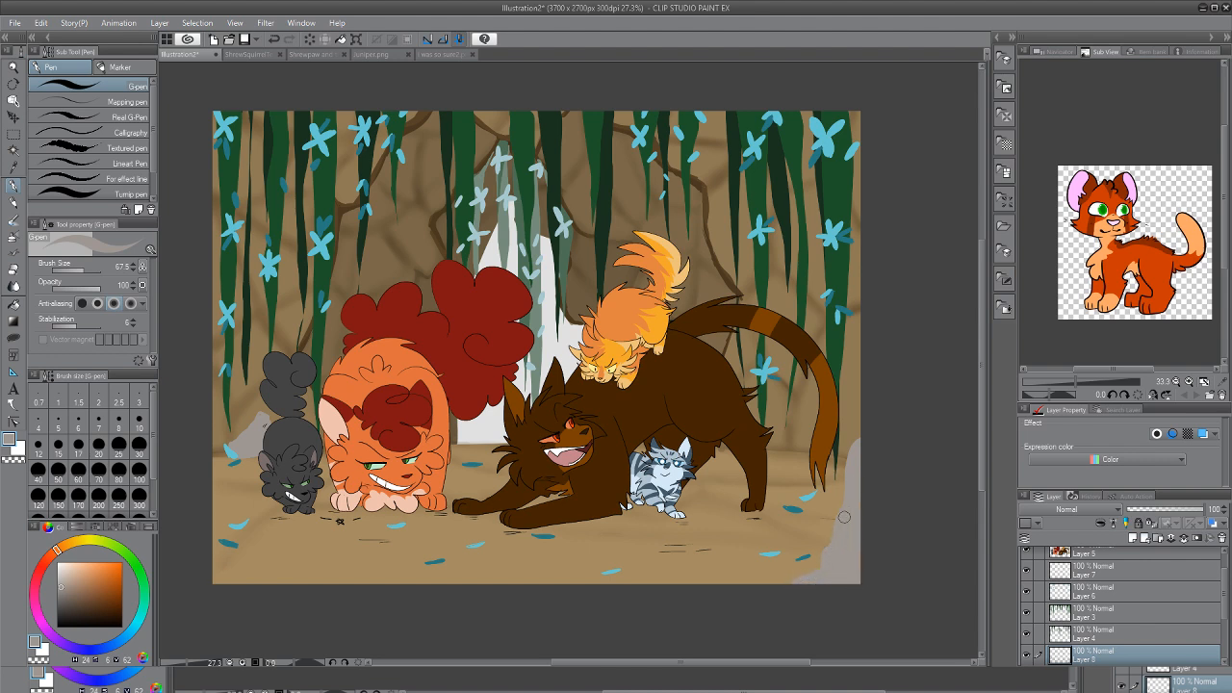
{"action": "mouse_move", "coordinate": [214, 560]}
{"action": "left_mouse_down"}
{"action": "mouse_move", "coordinate": [241, 593]}
{"action": "mouse_move", "coordinate": [198, 516]}
{"action": "mouse_move", "coordinate": [232, 576]}
{"action": "mouse_move", "coordinate": [293, 583]}
{"action": "mouse_move", "coordinate": [246, 584]}
{"action": "mouse_move", "coordinate": [202, 509]}
{"action": "mouse_move", "coordinate": [232, 564]}
{"action": "left_mouse_up"}
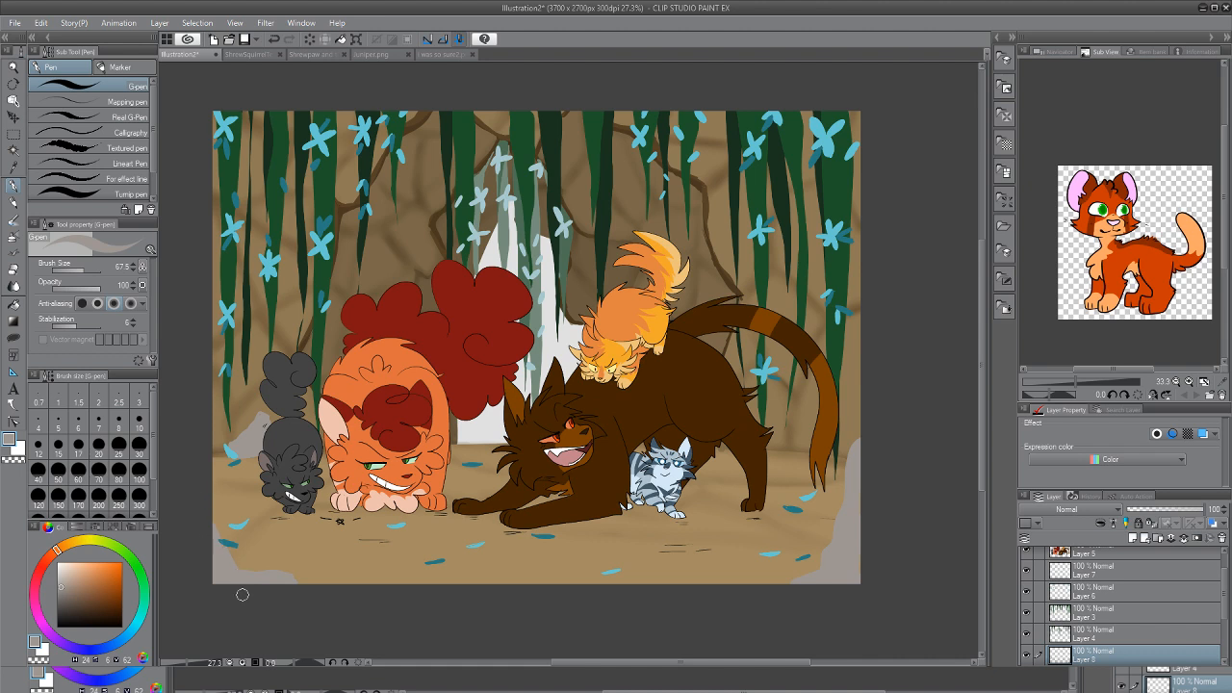
Move the rock layer above Layer 7 and paint another grey rock at the bottom centre of the floor
{"action": "left_click_drag", "start_coordinate": [1090, 652], "coordinate": [1079, 567]}
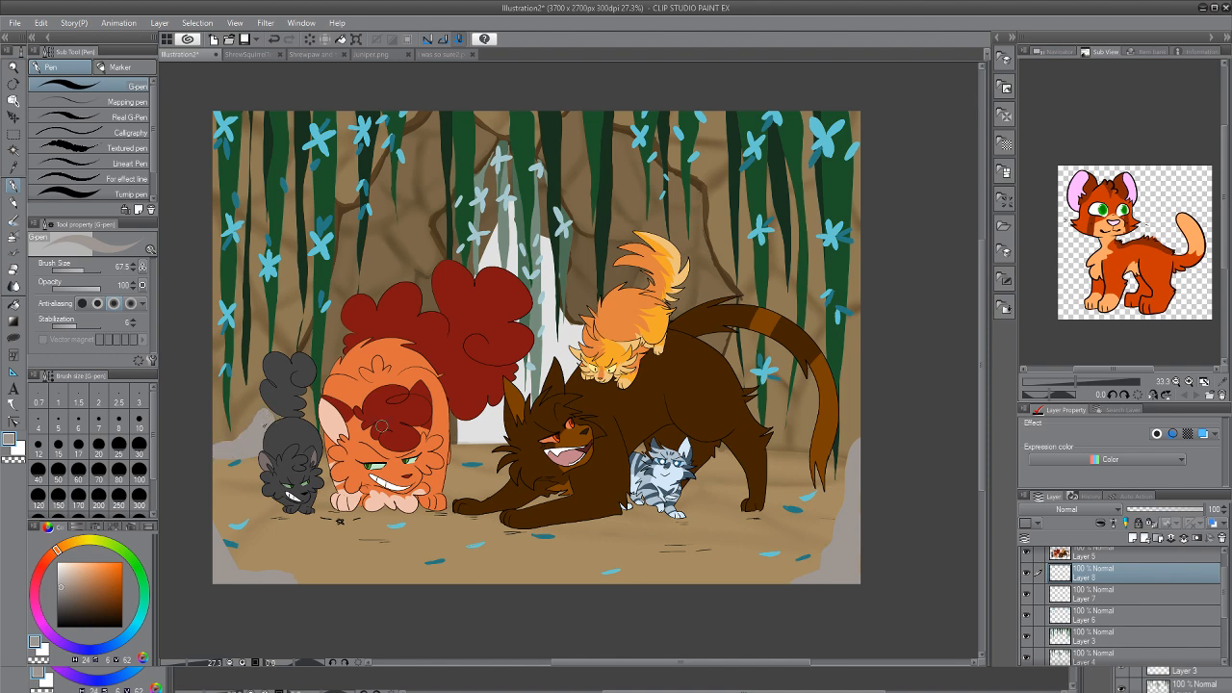
{"action": "mouse_move", "coordinate": [459, 583]}
{"action": "left_mouse_down"}
{"action": "mouse_move", "coordinate": [484, 544]}
{"action": "mouse_move", "coordinate": [544, 589]}
{"action": "mouse_move", "coordinate": [535, 556]}
{"action": "mouse_move", "coordinate": [527, 580]}
{"action": "mouse_move", "coordinate": [508, 550]}
{"action": "mouse_move", "coordinate": [464, 589]}
{"action": "mouse_move", "coordinate": [475, 568]}
{"action": "left_mouse_up"}
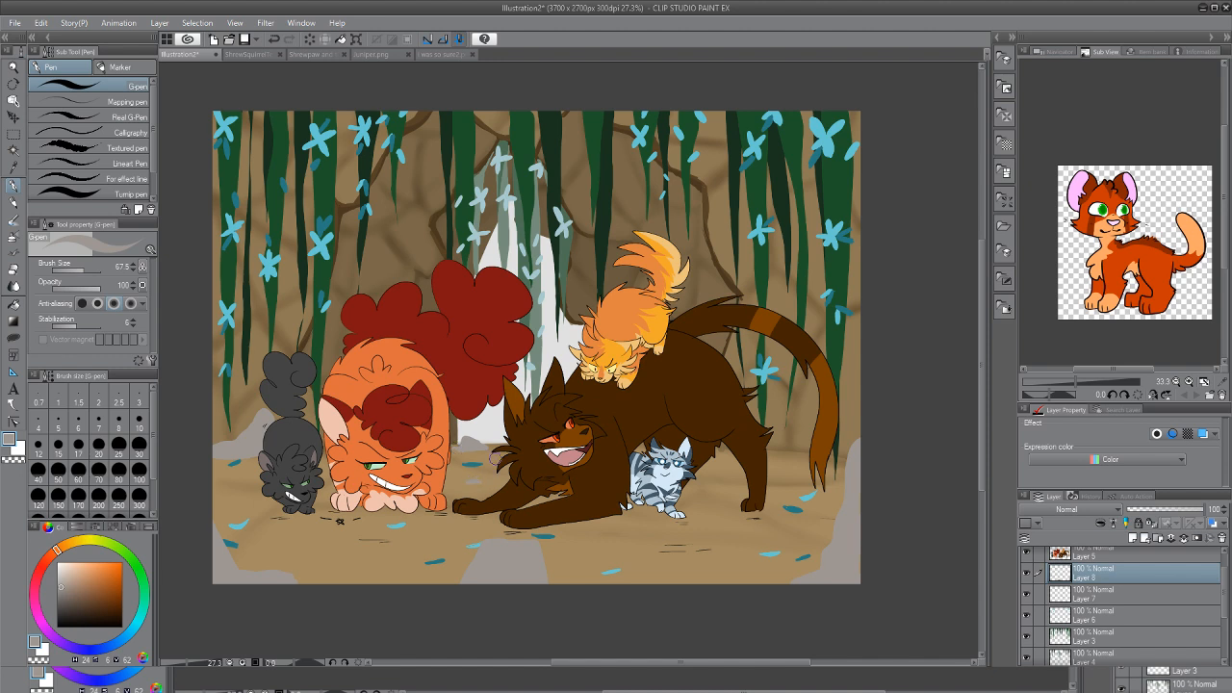
Extend the grey rocks behind the brown cat's tail and shade the bottom-centre and corner rocks with a sampled darker grey
{"action": "mouse_move", "coordinate": [784, 452]}
{"action": "left_mouse_down"}
{"action": "mouse_move", "coordinate": [787, 423]}
{"action": "mouse_move", "coordinate": [819, 388]}
{"action": "mouse_move", "coordinate": [835, 461]}
{"action": "mouse_move", "coordinate": [803, 459]}
{"action": "mouse_move", "coordinate": [793, 426]}
{"action": "mouse_move", "coordinate": [804, 414]}
{"action": "mouse_move", "coordinate": [806, 428]}
{"action": "mouse_move", "coordinate": [816, 397]}
{"action": "mouse_move", "coordinate": [829, 453]}
{"action": "left_mouse_up"}
{"action": "mouse_move", "coordinate": [820, 399]}
{"action": "left_mouse_down"}
{"action": "mouse_move", "coordinate": [843, 457]}
{"action": "mouse_move", "coordinate": [833, 378]}
{"action": "mouse_move", "coordinate": [844, 401]}
{"action": "mouse_move", "coordinate": [838, 382]}
{"action": "mouse_move", "coordinate": [842, 422]}
{"action": "mouse_move", "coordinate": [835, 379]}
{"action": "mouse_move", "coordinate": [827, 463]}
{"action": "left_mouse_up"}
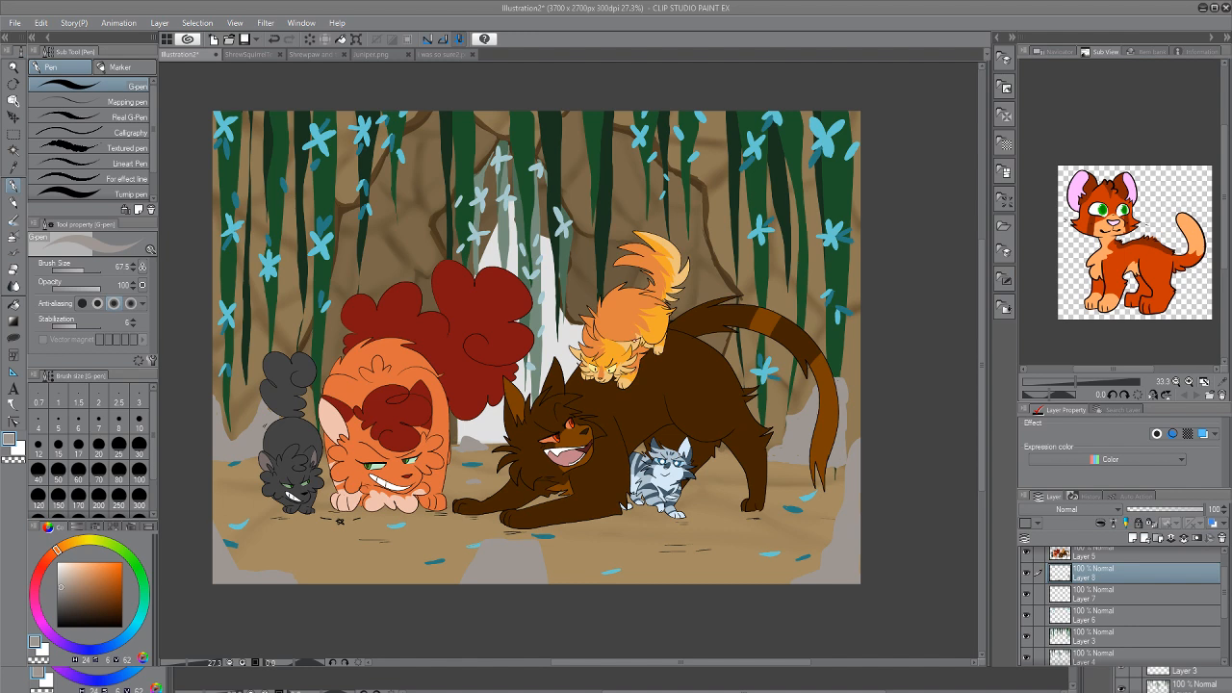
{"action": "left_click", "coordinate": [271, 395], "text": "alt"}
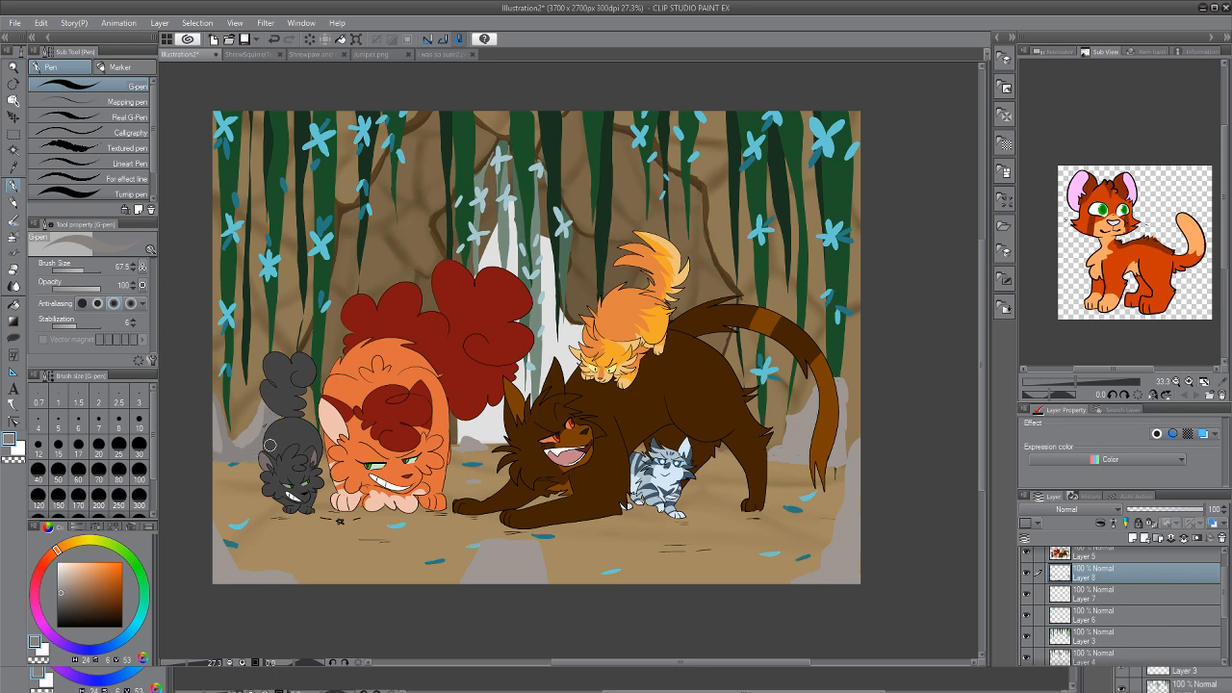
{"action": "mouse_move", "coordinate": [484, 550]}
{"action": "left_mouse_down"}
{"action": "mouse_move", "coordinate": [471, 581]}
{"action": "mouse_move", "coordinate": [502, 545]}
{"action": "mouse_move", "coordinate": [486, 577]}
{"action": "mouse_move", "coordinate": [502, 585]}
{"action": "mouse_move", "coordinate": [525, 552]}
{"action": "mouse_move", "coordinate": [529, 581]}
{"action": "mouse_move", "coordinate": [520, 544]}
{"action": "mouse_move", "coordinate": [537, 579]}
{"action": "left_mouse_up"}
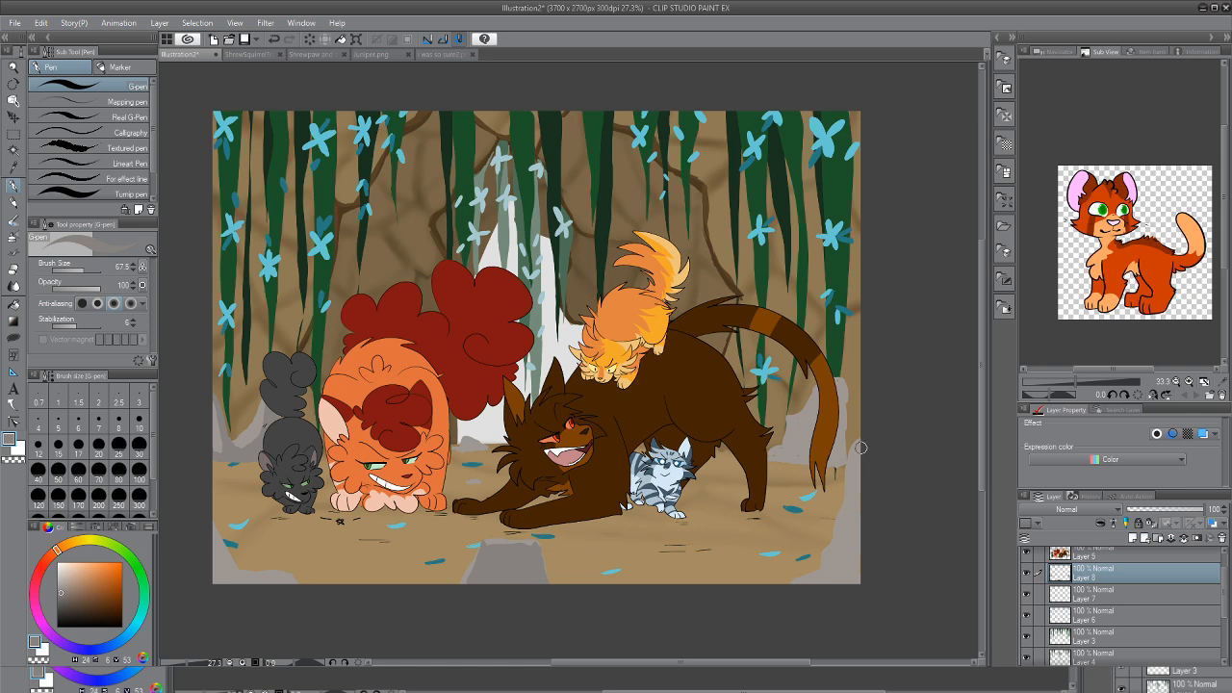
{"action": "mouse_move", "coordinate": [854, 459]}
{"action": "left_mouse_down"}
{"action": "mouse_move", "coordinate": [855, 575]}
{"action": "mouse_move", "coordinate": [844, 578]}
{"action": "mouse_move", "coordinate": [839, 532]}
{"action": "mouse_move", "coordinate": [835, 571]}
{"action": "mouse_move", "coordinate": [802, 586]}
{"action": "mouse_move", "coordinate": [857, 572]}
{"action": "left_mouse_up"}
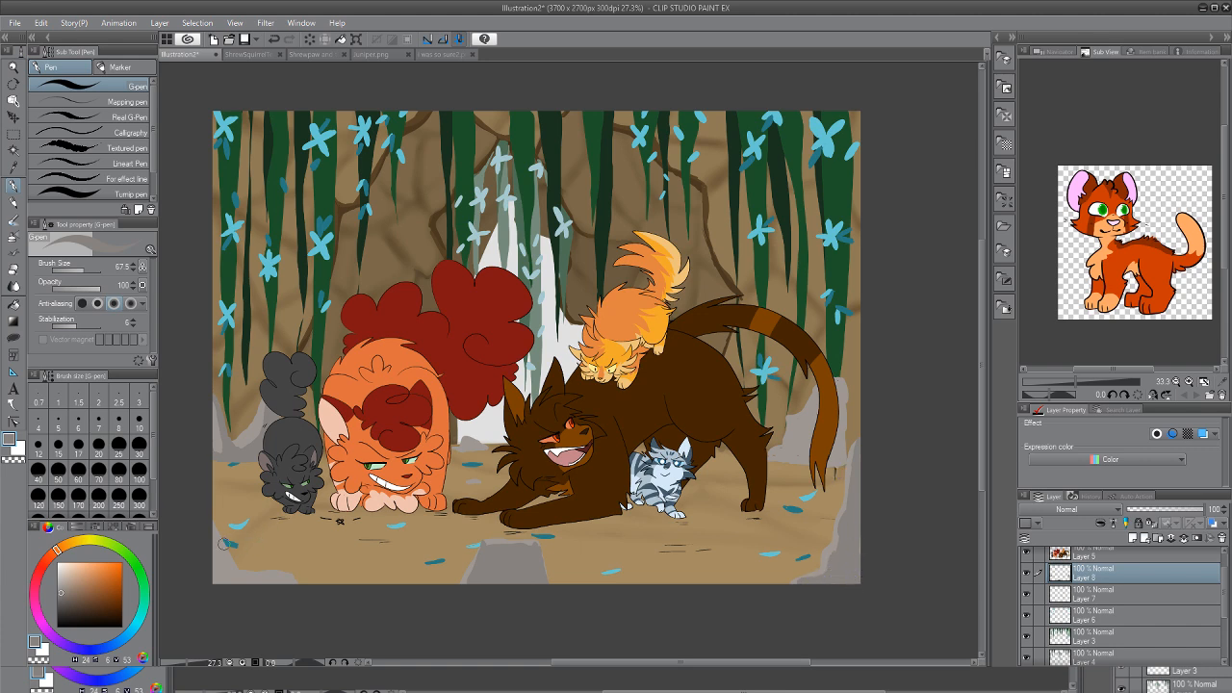
{"action": "mouse_move", "coordinate": [222, 544]}
{"action": "left_mouse_down"}
{"action": "mouse_move", "coordinate": [216, 574]}
{"action": "mouse_move", "coordinate": [231, 591]}
{"action": "mouse_move", "coordinate": [262, 579]}
{"action": "left_mouse_up"}
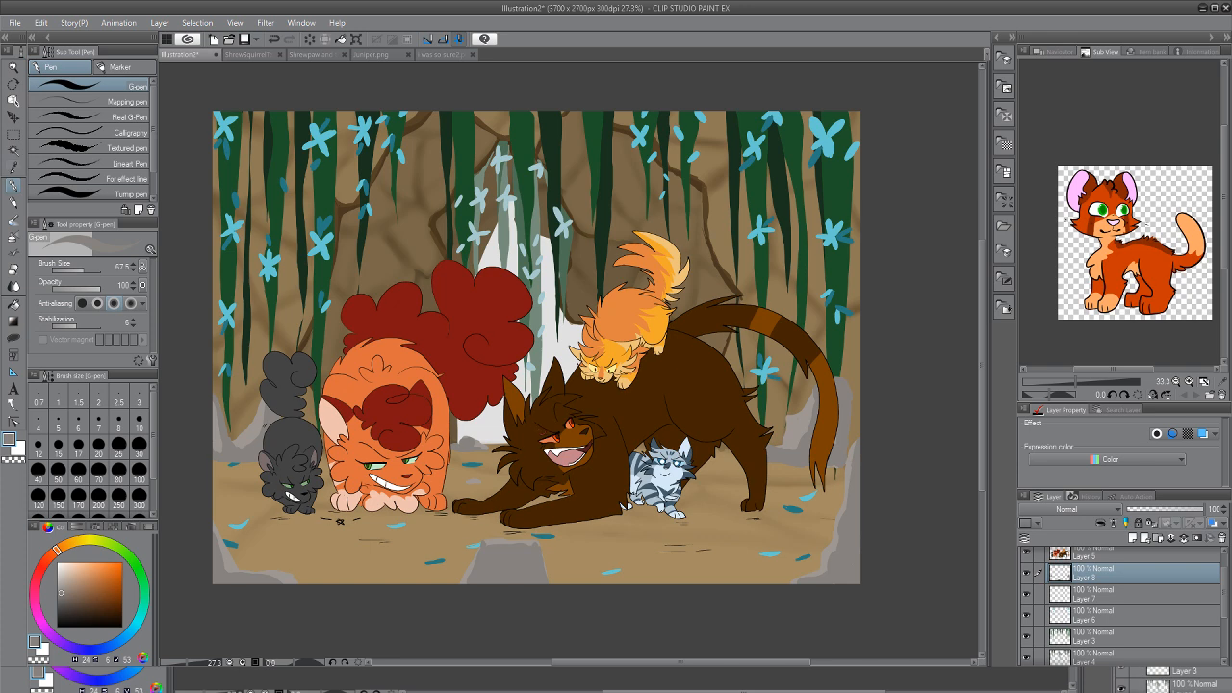
Resample the light and dark rock greys and touch up the floor rocks with the G-pen
{"action": "key", "text": "i"}
{"action": "left_click", "coordinate": [484, 438]}
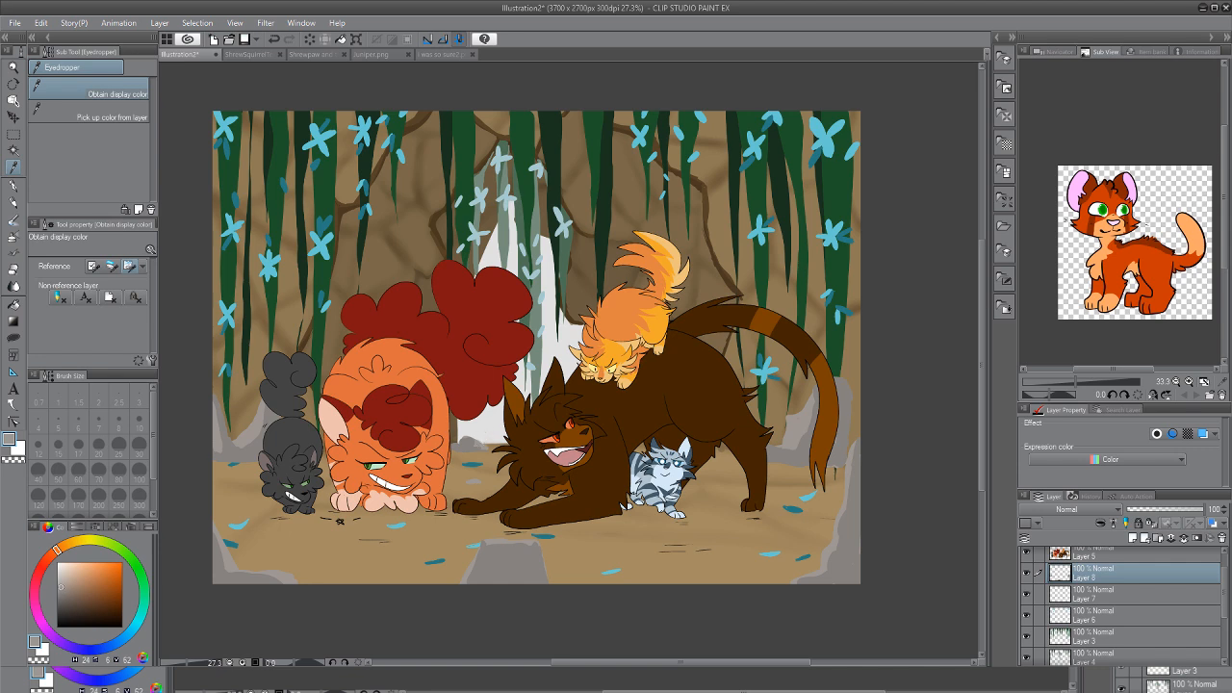
{"action": "key", "text": "p"}
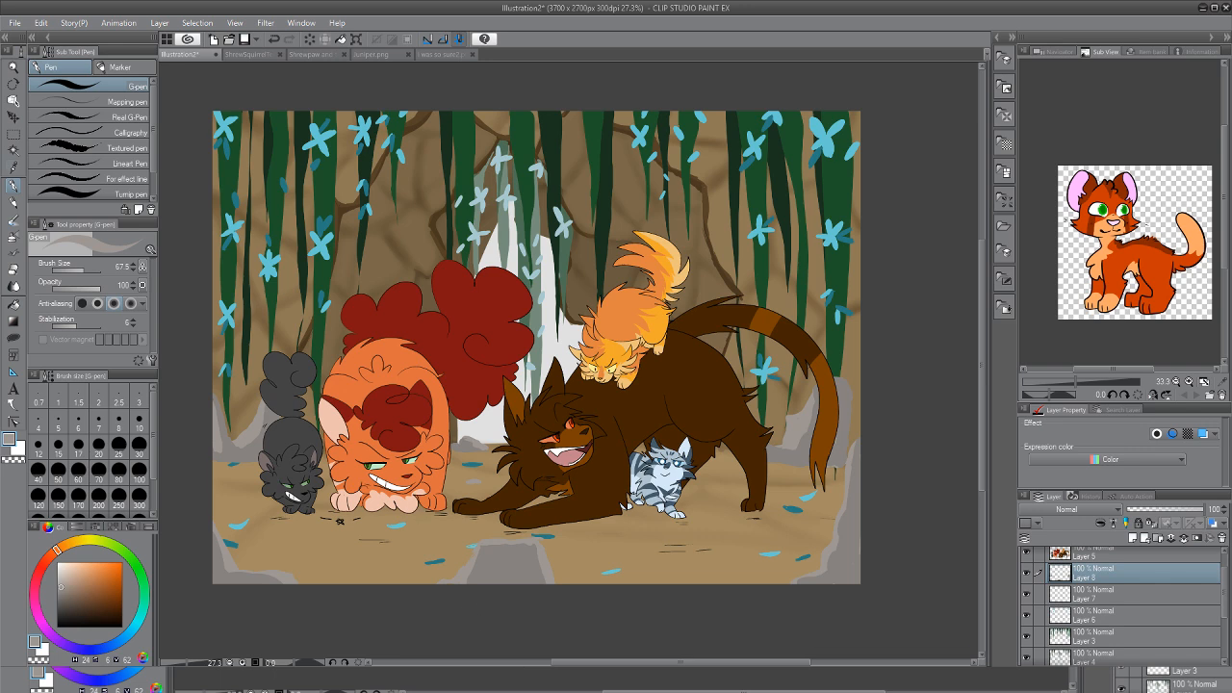
{"action": "key", "text": "i"}
{"action": "key", "text": "p"}
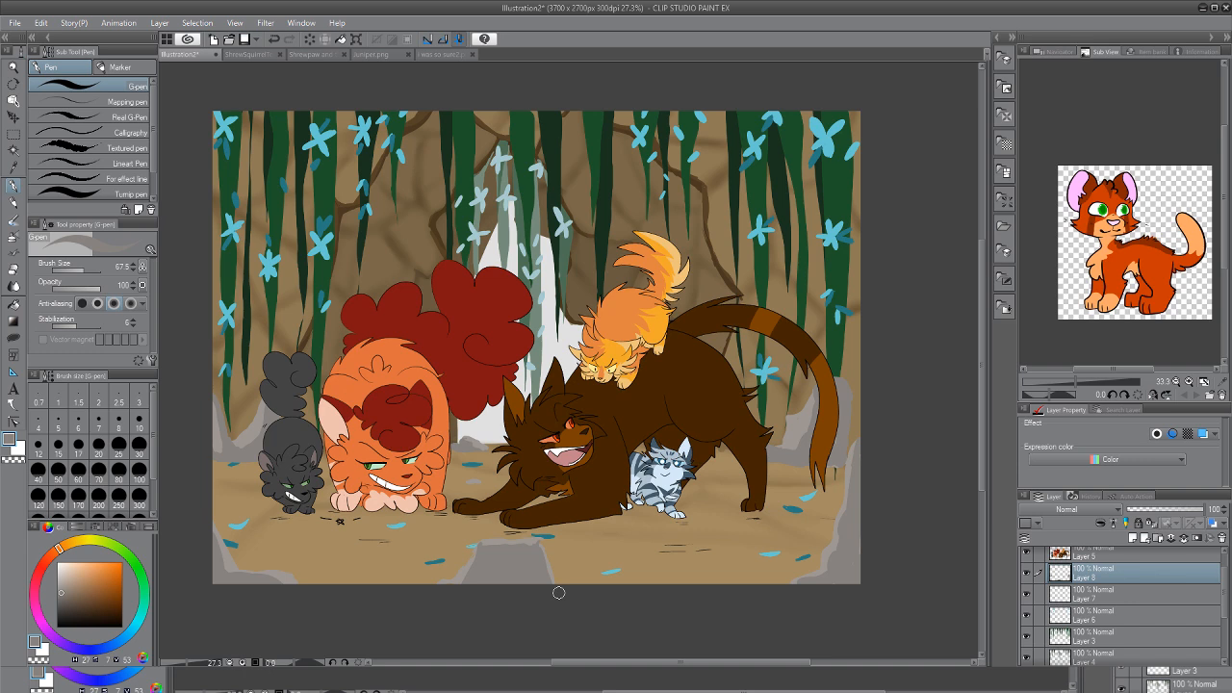
{"action": "key", "text": "i"}
{"action": "left_click", "coordinate": [218, 426]}
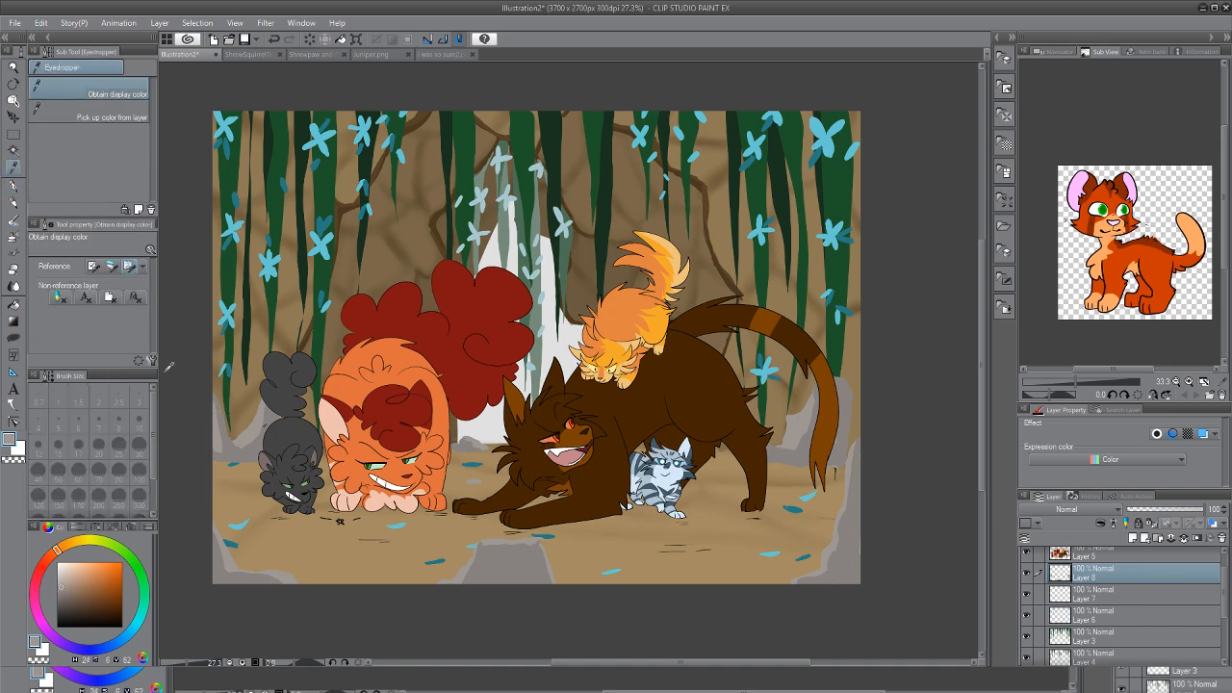
{"action": "key", "text": "p"}
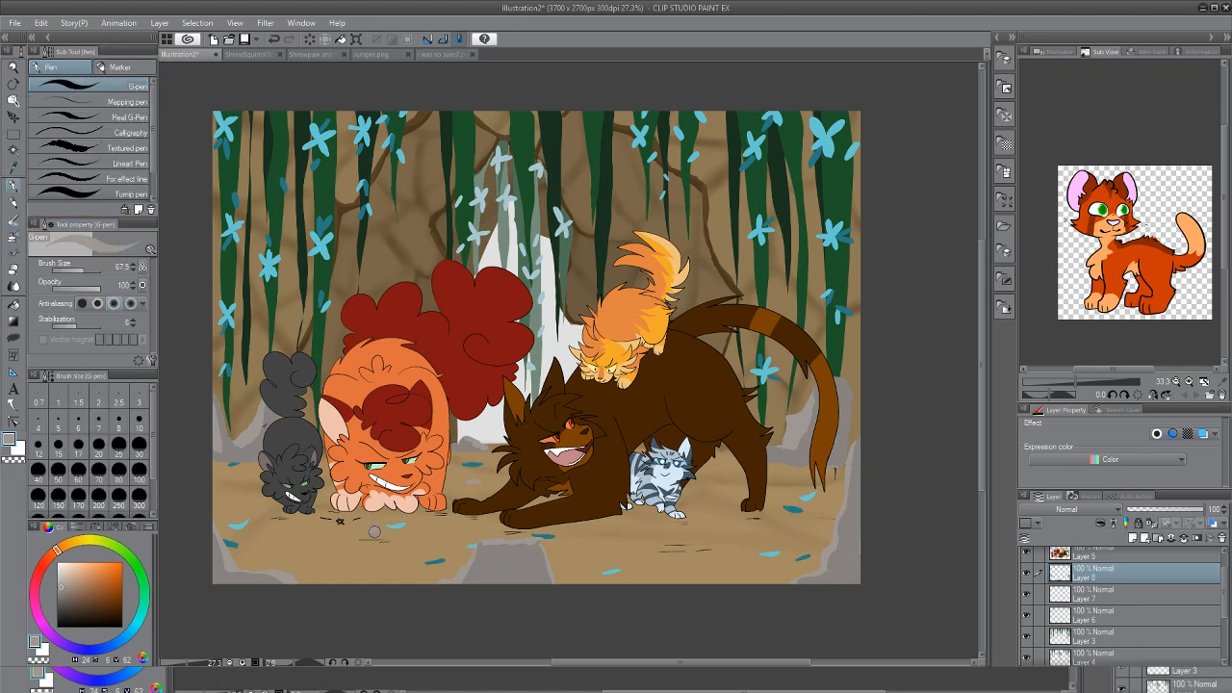
Undo the last stroke and refine the edges of the bottom-centre rock using greys resampled from the rocks behind the black cat
{"action": "left_click", "coordinate": [275, 39]}
{"action": "key", "text": "i"}
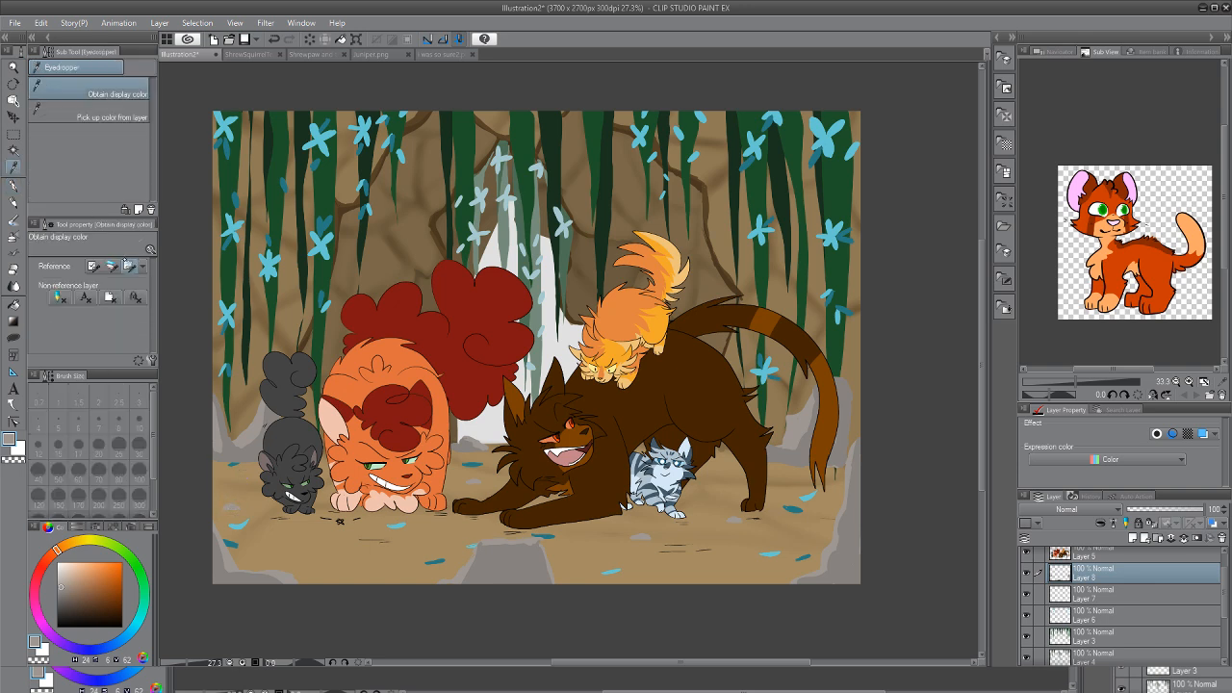
{"action": "key", "text": "p"}
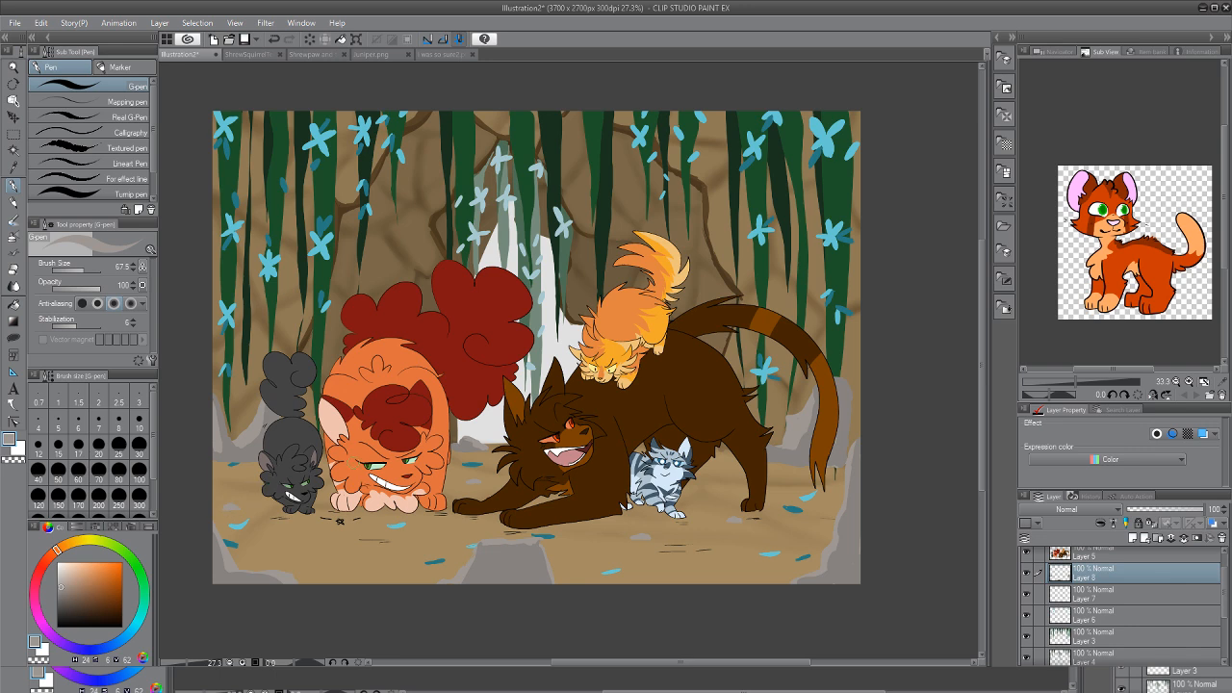
{"action": "key", "text": "i"}
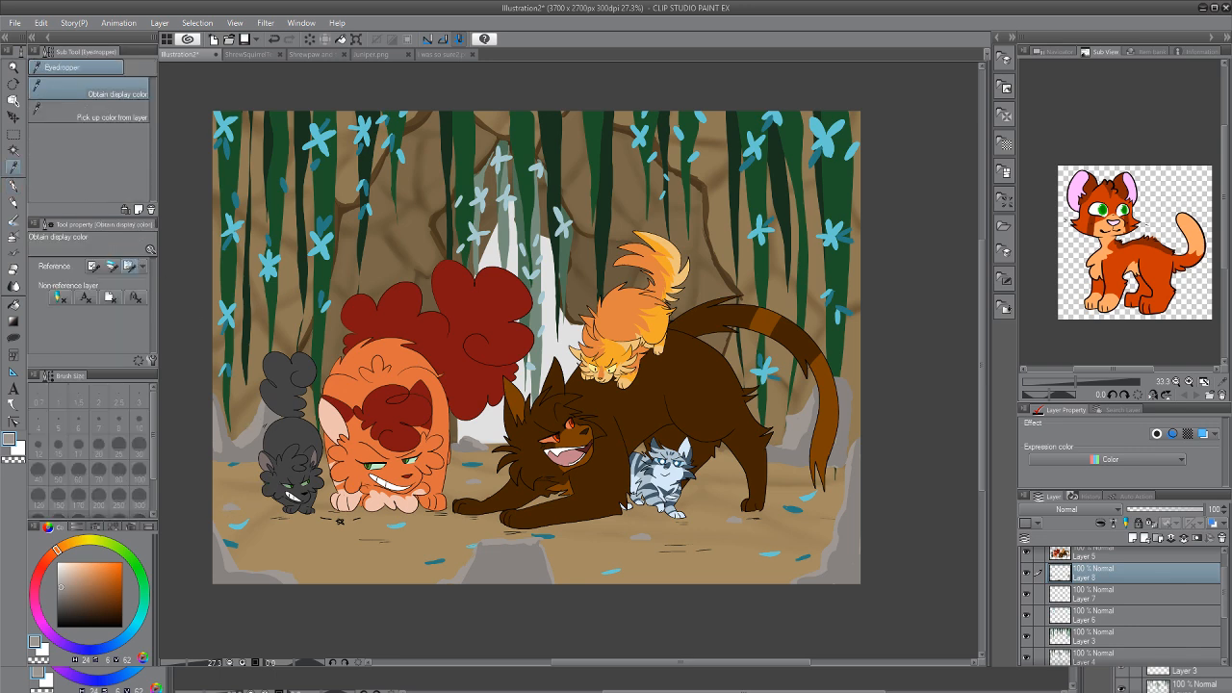
{"action": "key", "text": "p"}
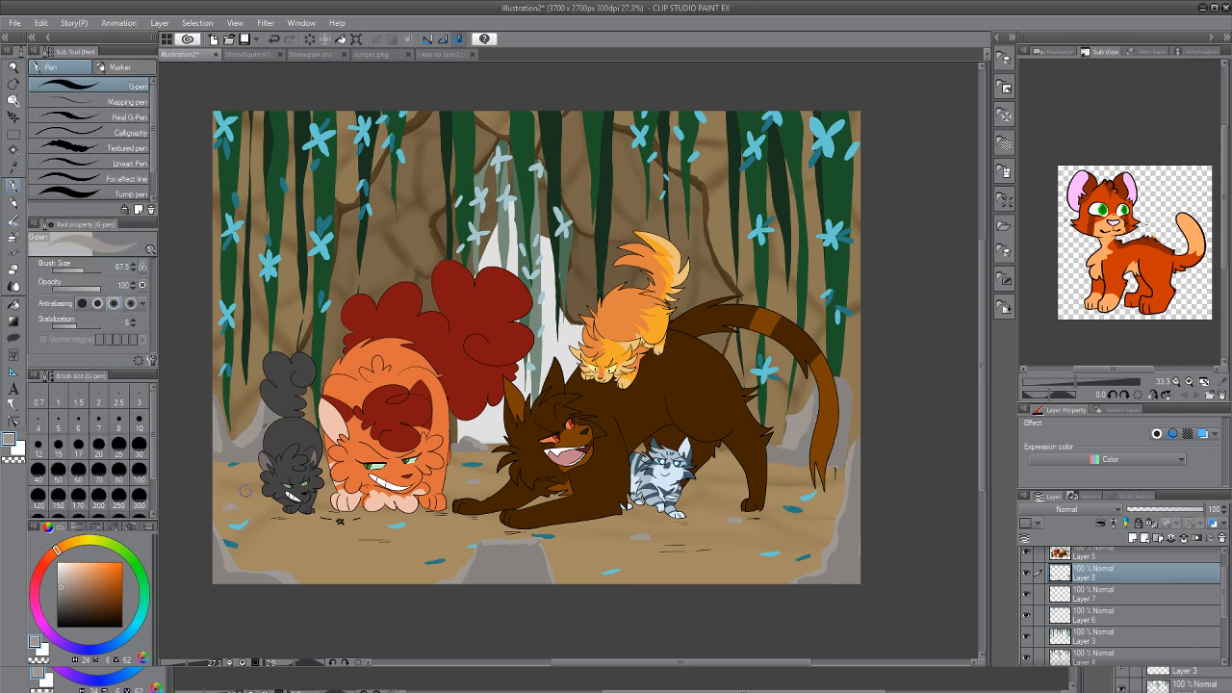
{"action": "key", "text": "i"}
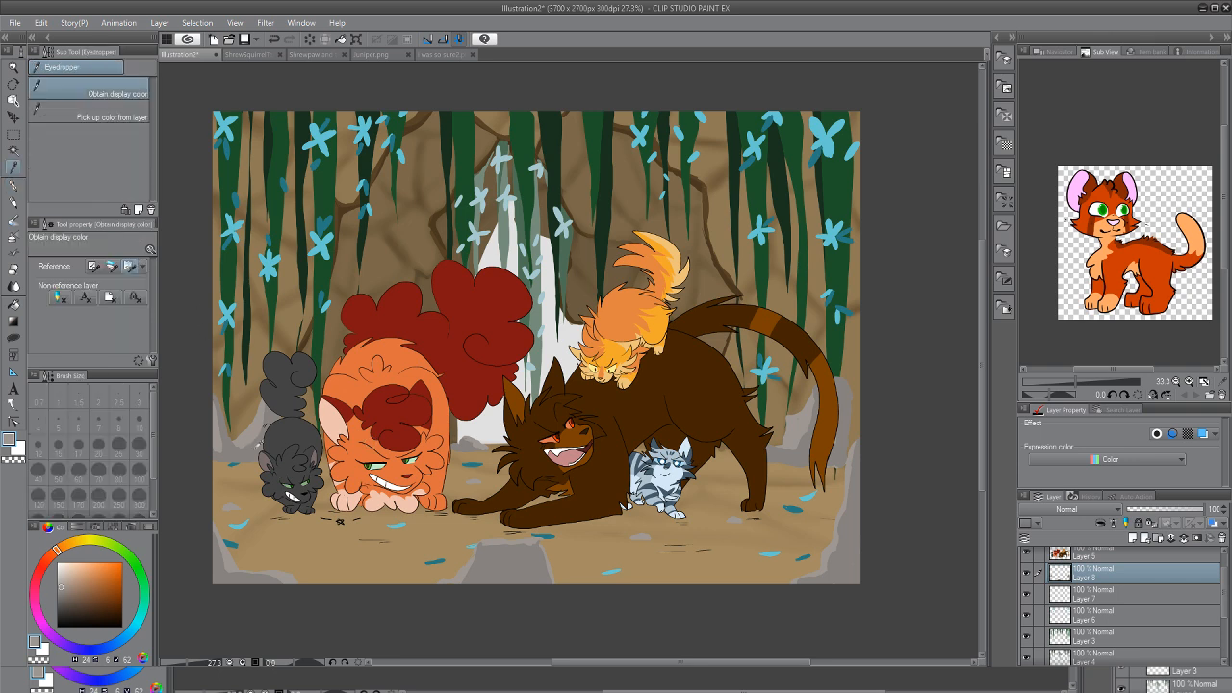
{"action": "left_click", "coordinate": [260, 445]}
{"action": "key", "text": "g"}
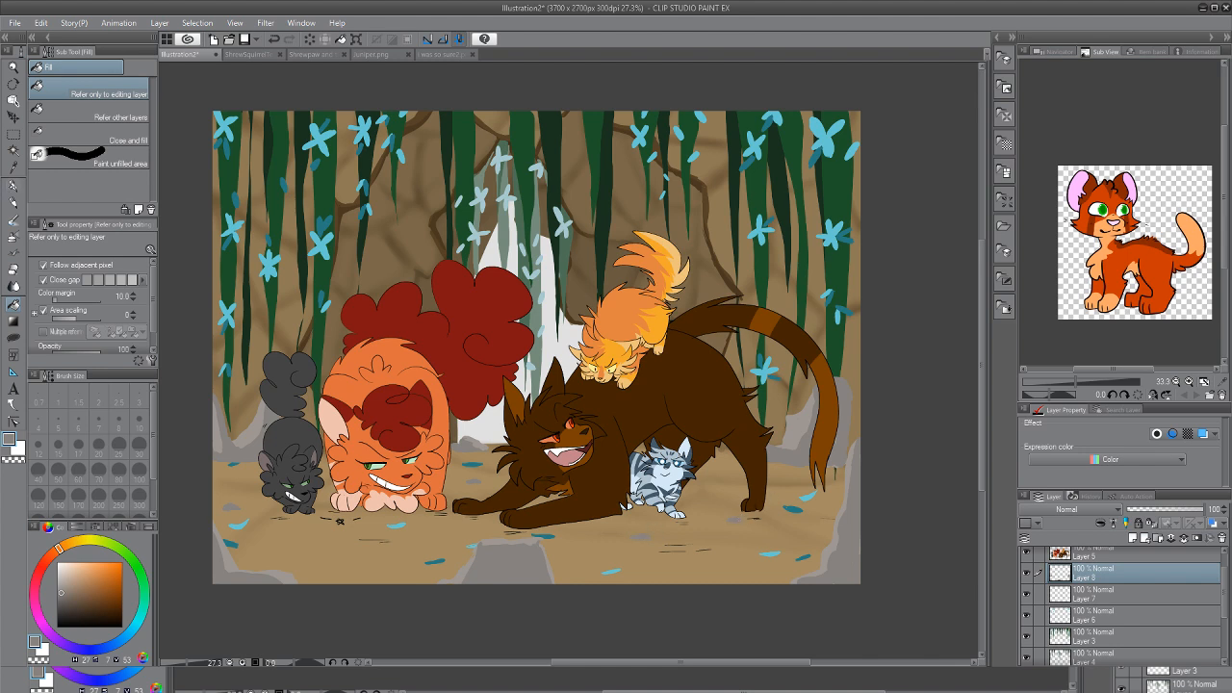
{"action": "key", "text": "p"}
{"action": "key", "text": "i"}
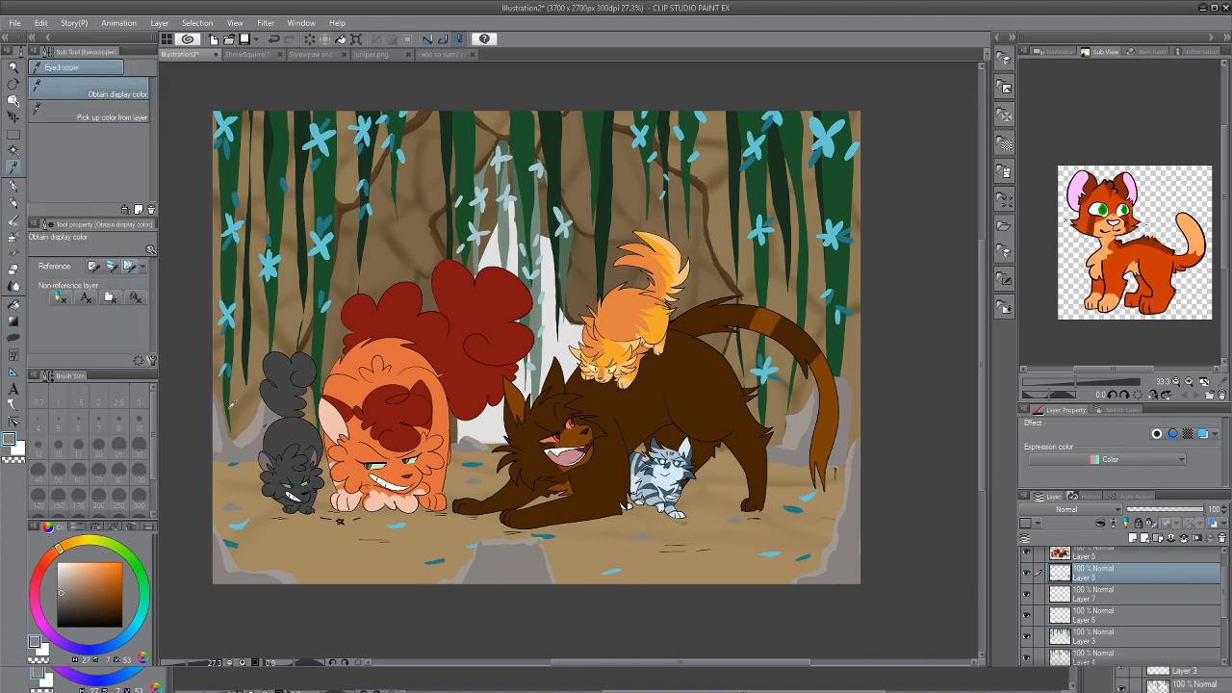
{"action": "left_click", "coordinate": [246, 426]}
{"action": "key", "text": "p"}
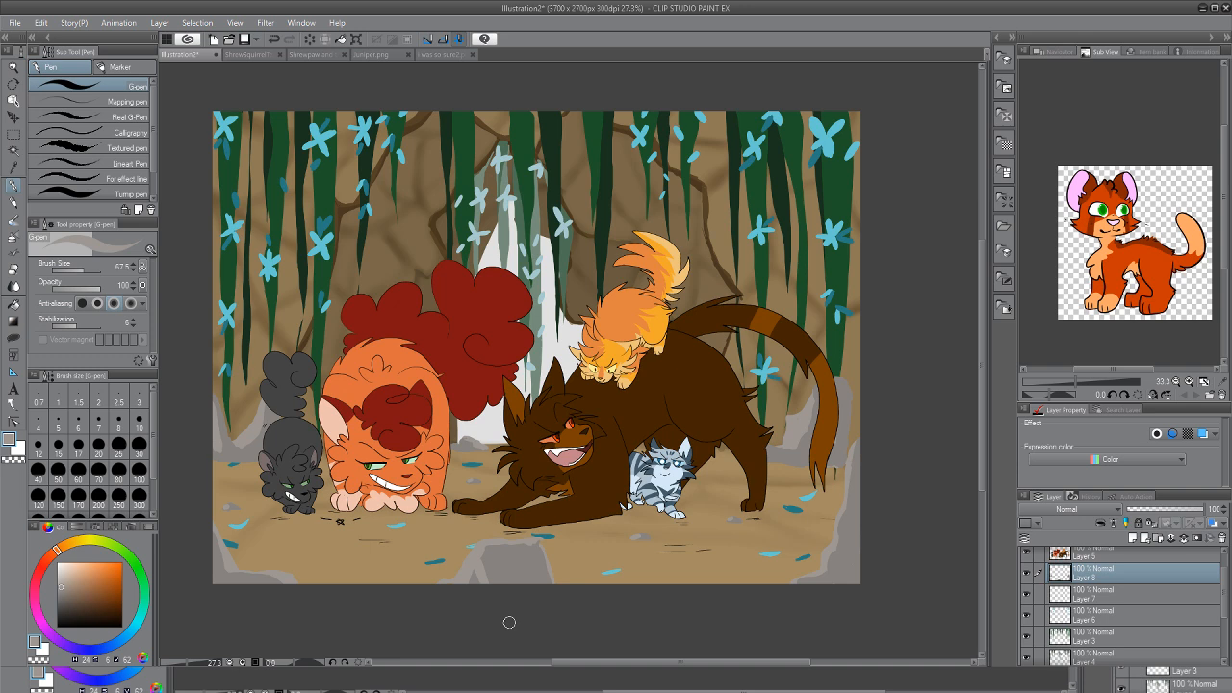
Sample the rock grey and paint small stones across the cave floor with the G-pen
{"action": "key", "text": "i"}
{"action": "left_click", "coordinate": [225, 400]}
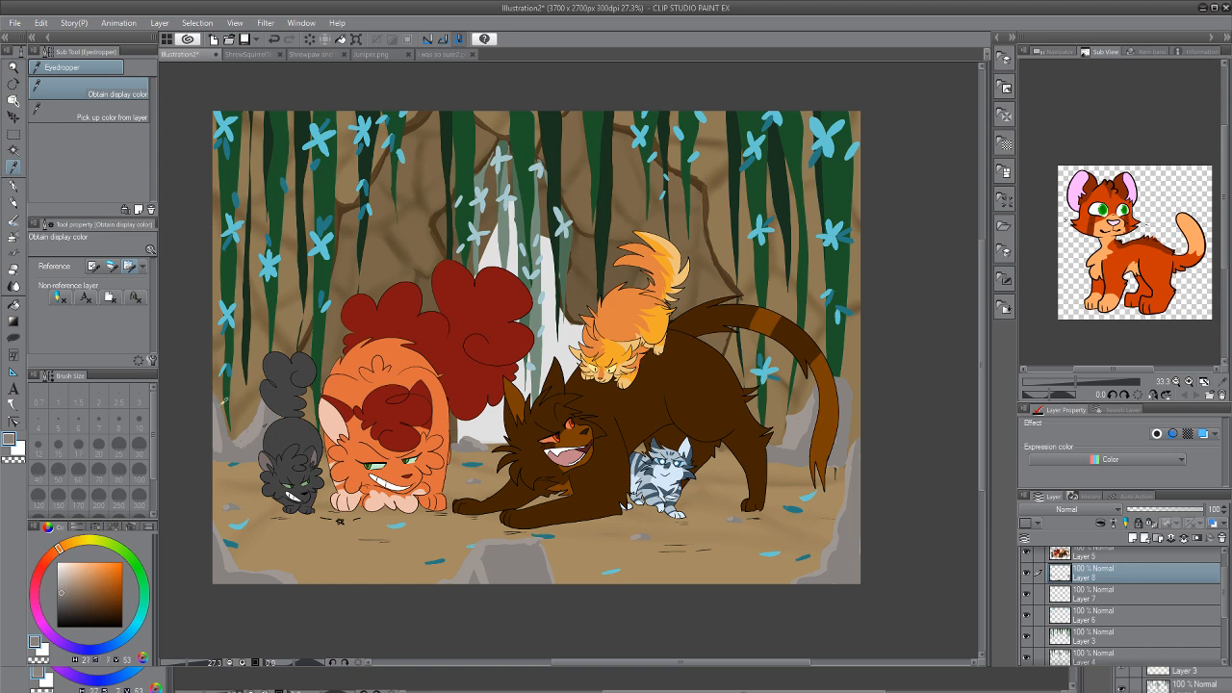
{"action": "key", "text": "p"}
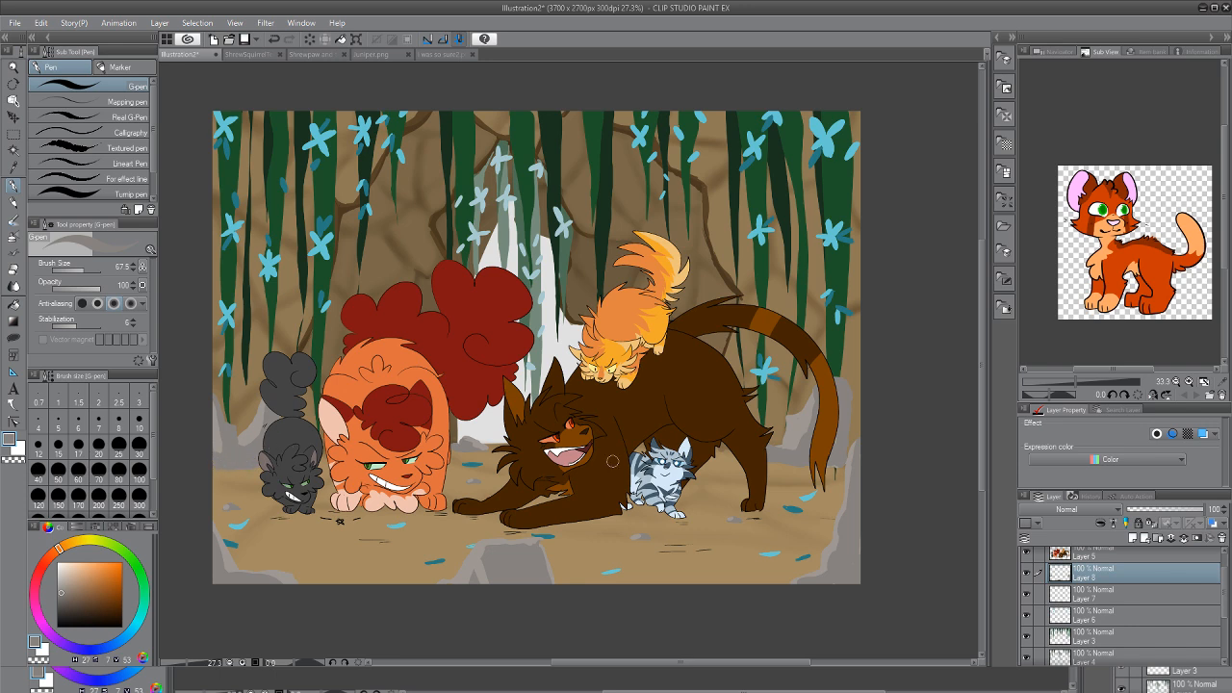
Add a new layer directly above Layer 1, beneath the cave background layer
{"action": "scroll", "coordinate": [1132, 591], "scroll_direction": "down", "scroll_amount": 3}
{"action": "left_click", "coordinate": [1136, 612]}
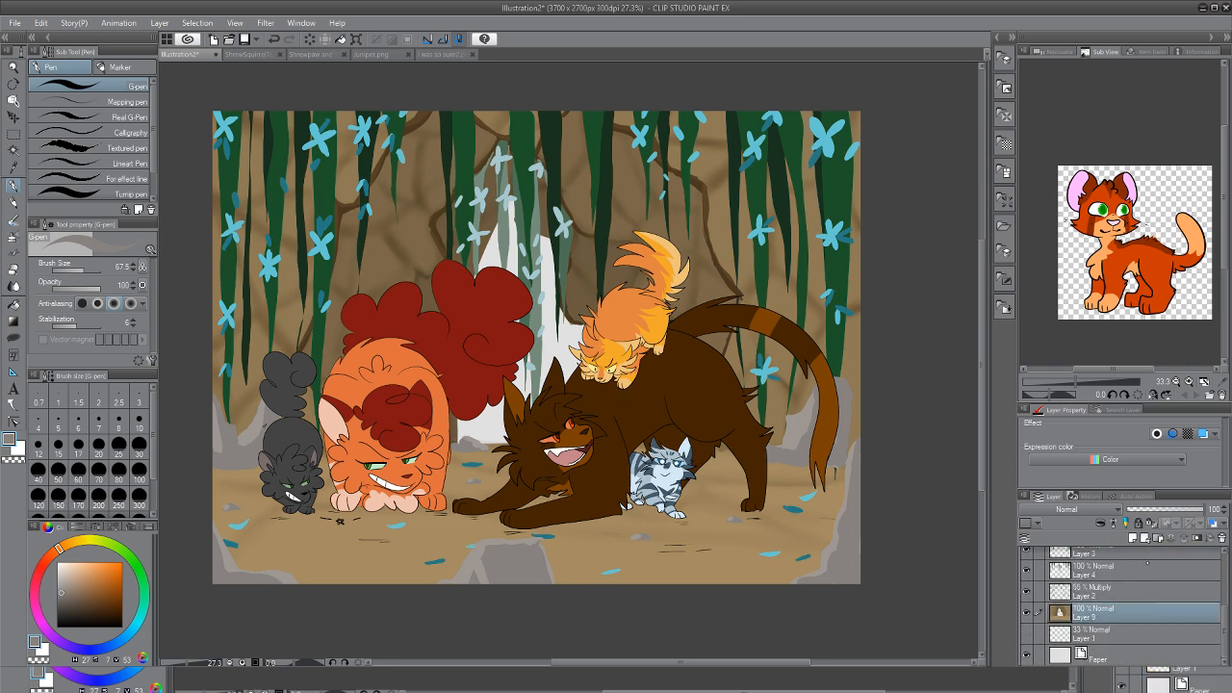
{"action": "left_click", "coordinate": [1110, 635]}
{"action": "left_click", "coordinate": [1133, 537]}
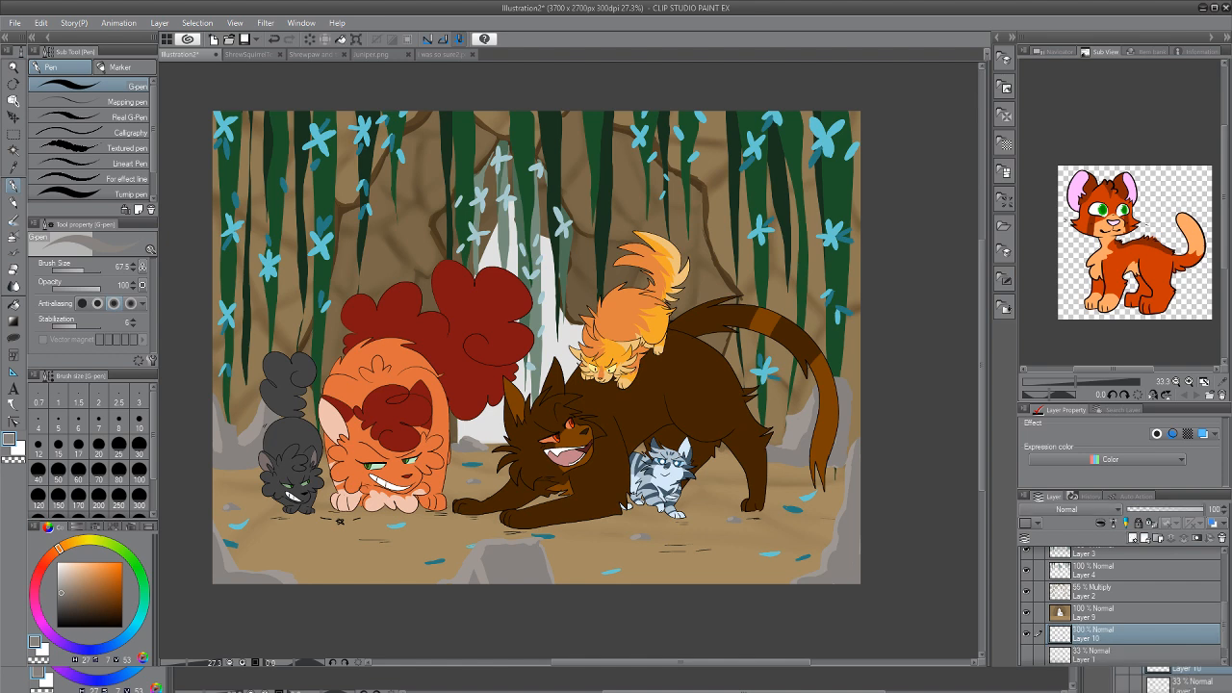
Add a layer above the cave background and paint a large white arch around the cave opening with a bigger G-pen
{"action": "left_click", "coordinate": [1136, 612]}
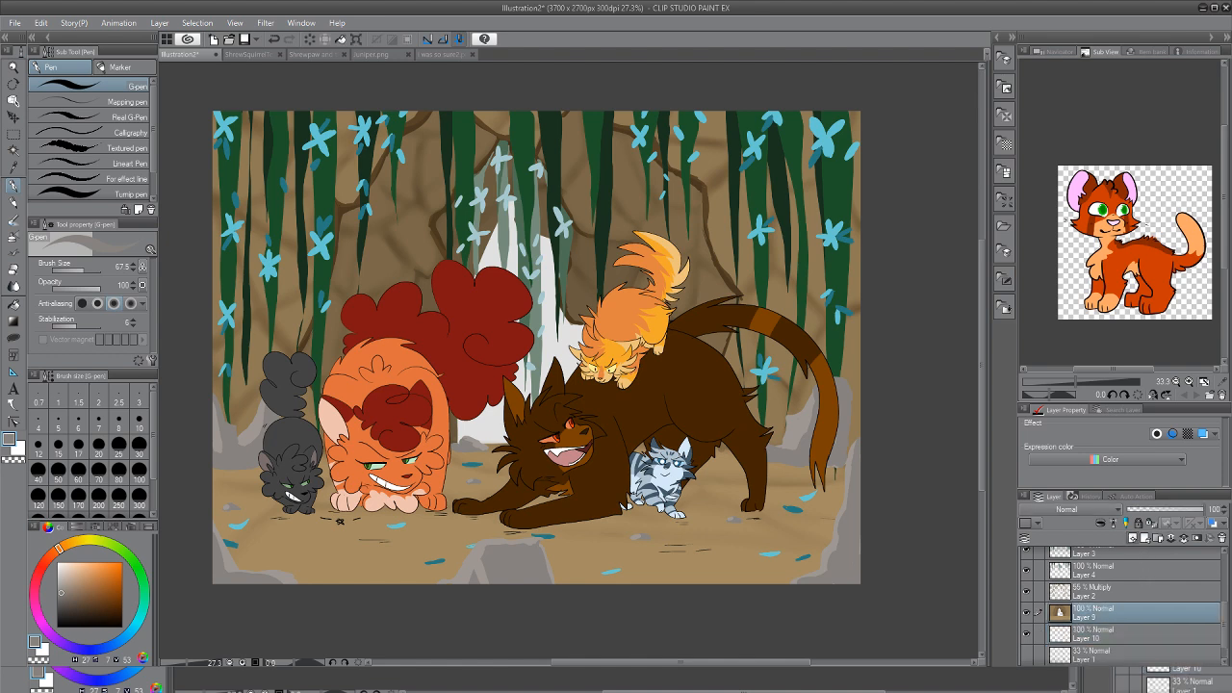
{"action": "key", "text": "ctrl+shift+n"}
{"action": "key", "text": "x"}
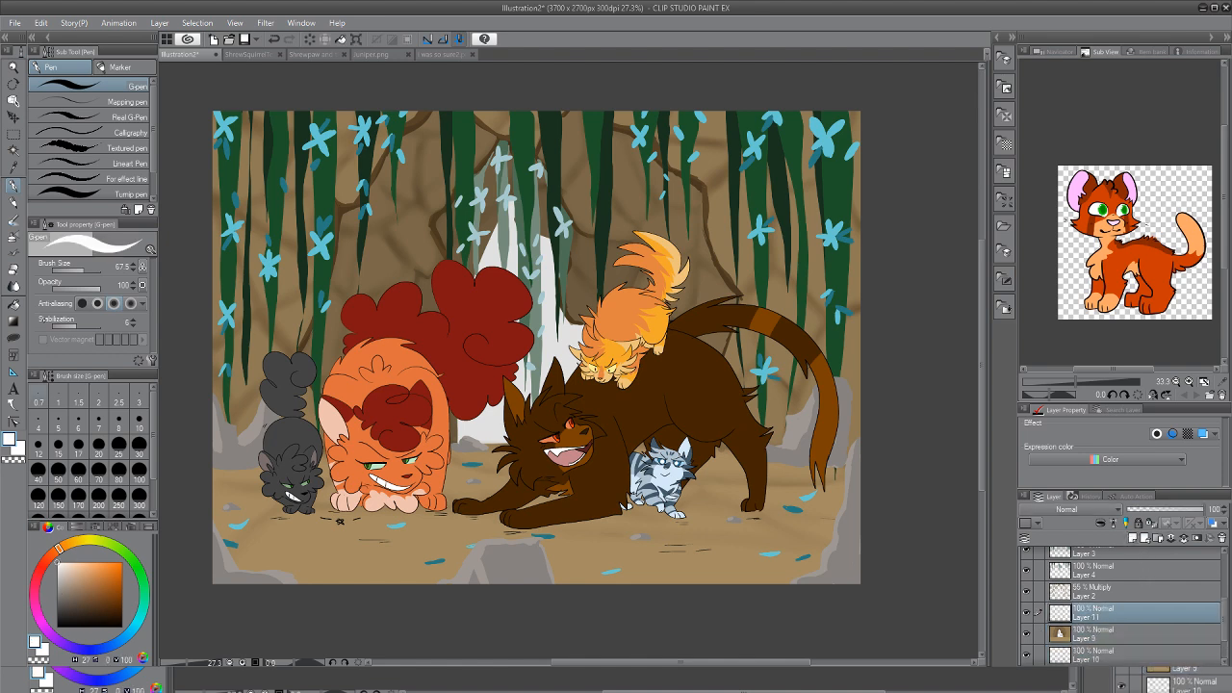
{"action": "left_click_drag", "start_coordinate": [77, 272], "coordinate": [89, 271]}
{"action": "mouse_move", "coordinate": [499, 254]}
{"action": "left_mouse_down"}
{"action": "mouse_move", "coordinate": [559, 233]}
{"action": "mouse_move", "coordinate": [495, 396]}
{"action": "mouse_move", "coordinate": [451, 234]}
{"action": "mouse_move", "coordinate": [423, 288]}
{"action": "mouse_move", "coordinate": [418, 231]}
{"action": "mouse_move", "coordinate": [473, 336]}
{"action": "mouse_move", "coordinate": [610, 289]}
{"action": "mouse_move", "coordinate": [464, 397]}
{"action": "mouse_move", "coordinate": [418, 264]}
{"action": "mouse_move", "coordinate": [575, 357]}
{"action": "left_mouse_up"}
{"action": "mouse_move", "coordinate": [396, 313]}
{"action": "left_mouse_down"}
{"action": "mouse_move", "coordinate": [449, 175]}
{"action": "mouse_move", "coordinate": [414, 270]}
{"action": "left_mouse_up"}
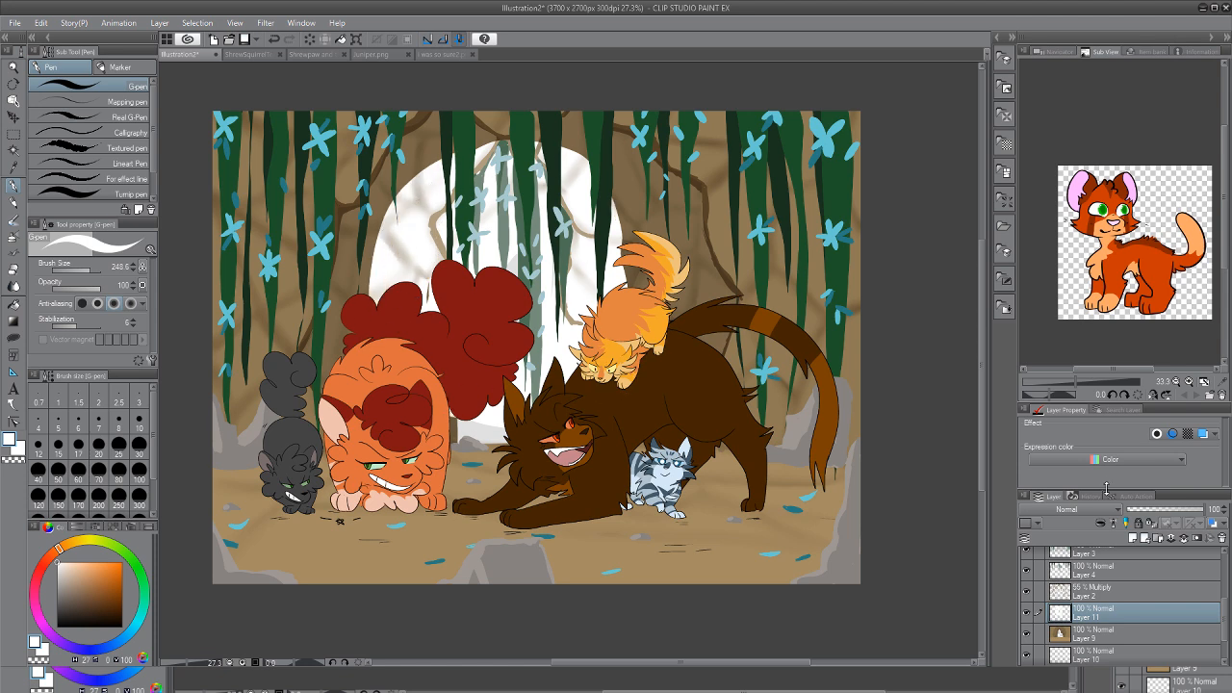
Set the white arch layer to Add (Glow) at 25% opacity and blend its edges into the cave walls
{"action": "left_click", "coordinate": [1045, 303]}
{"action": "left_click", "coordinate": [1153, 509]}
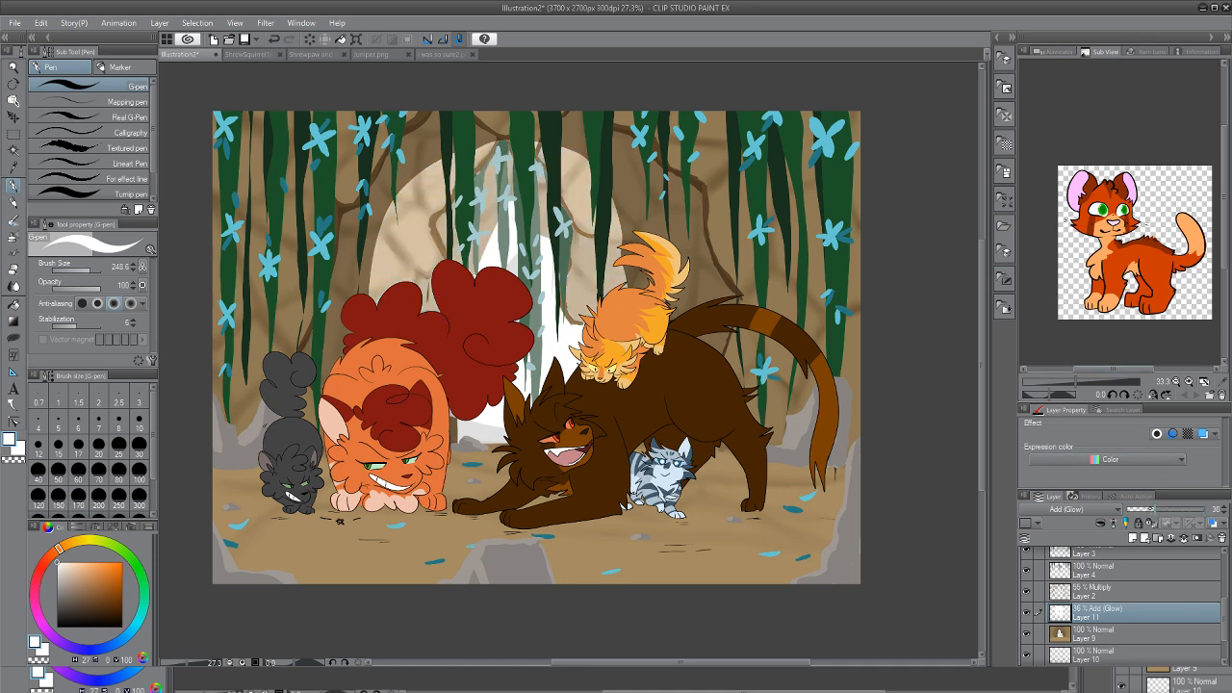
{"action": "left_click_drag", "start_coordinate": [1153, 509], "coordinate": [1145, 509]}
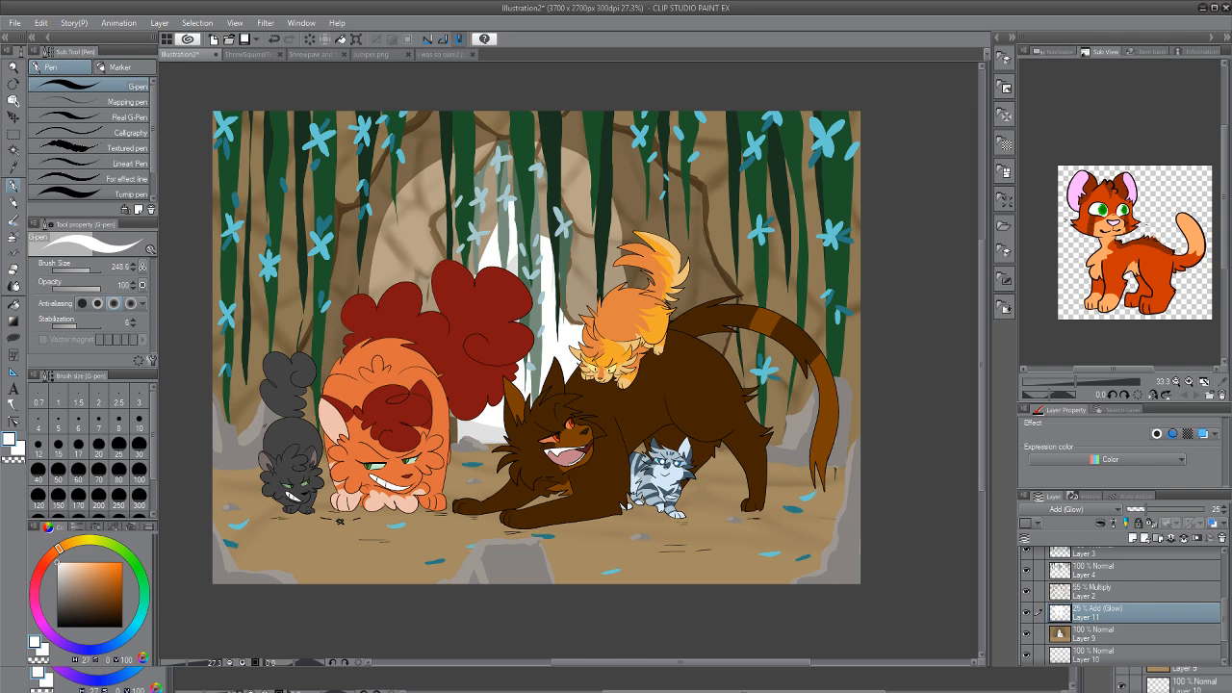
{"action": "key", "text": "j"}
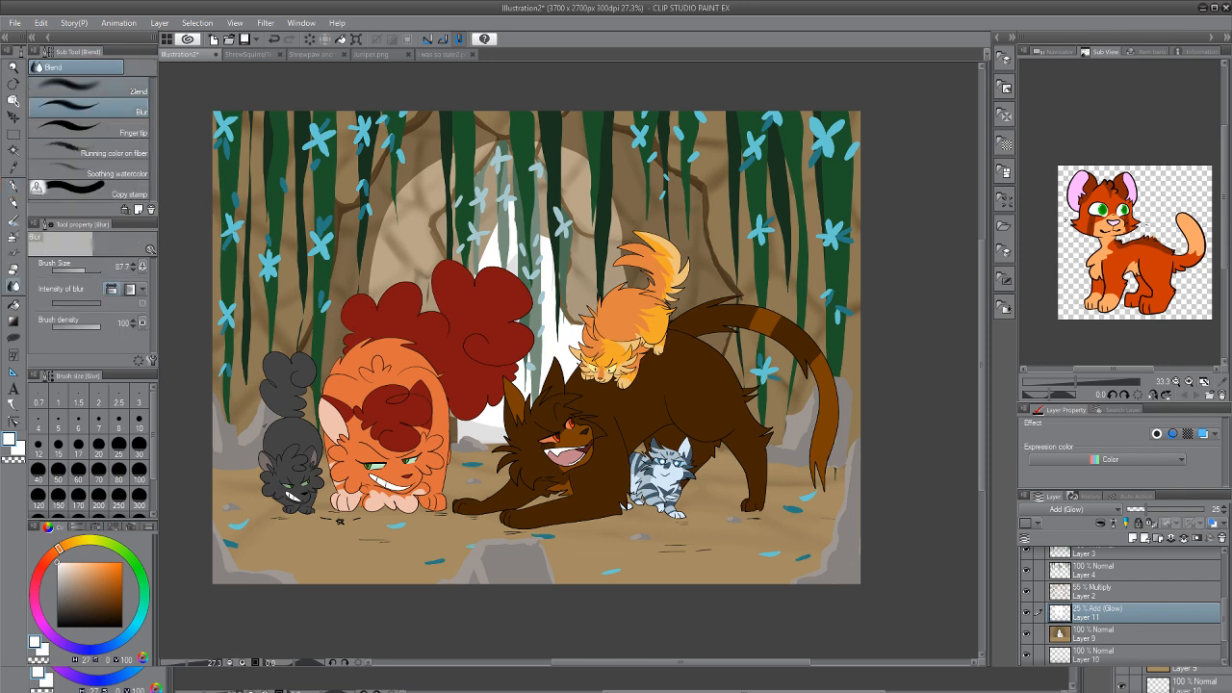
{"action": "mouse_move", "coordinate": [404, 270]}
{"action": "left_mouse_down"}
{"action": "mouse_move", "coordinate": [443, 144]}
{"action": "mouse_move", "coordinate": [366, 286]}
{"action": "mouse_move", "coordinate": [521, 131]}
{"action": "mouse_move", "coordinate": [601, 150]}
{"action": "mouse_move", "coordinate": [626, 241]}
{"action": "mouse_move", "coordinate": [679, 328]}
{"action": "left_mouse_up"}
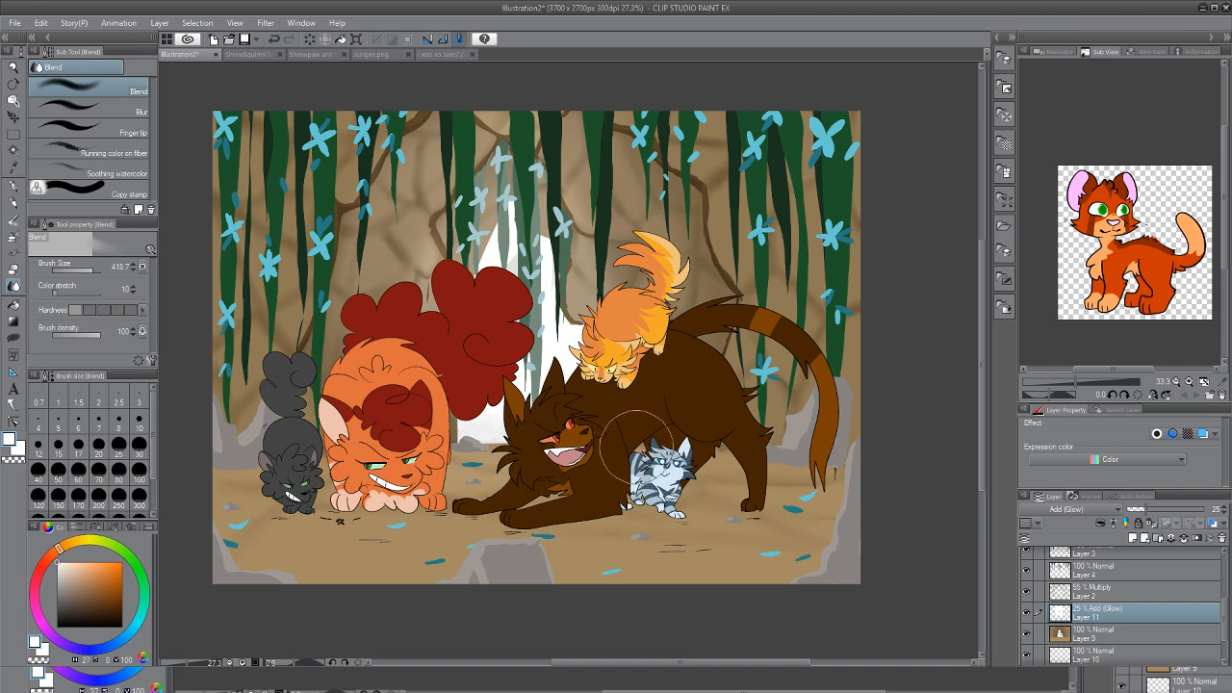
Paint white G-pen highlights along the cave wall formations on both sides of the opening and soften them with Blend
{"action": "key", "text": "p"}
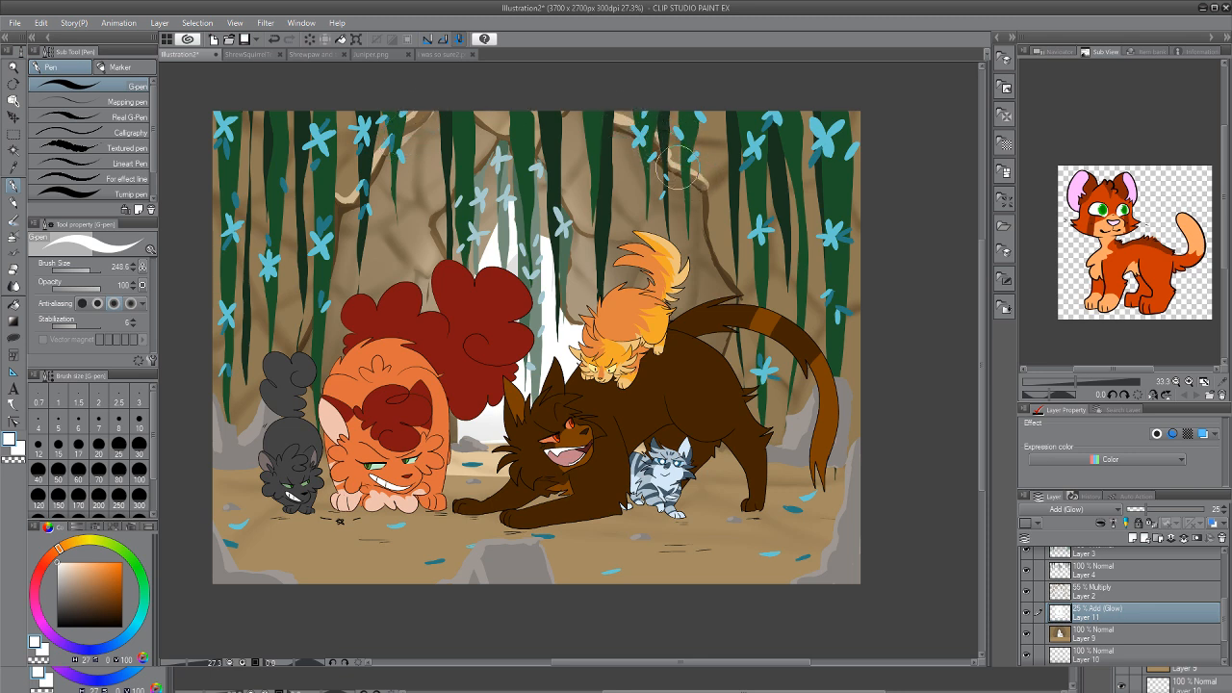
{"action": "mouse_move", "coordinate": [709, 199]}
{"action": "left_mouse_down"}
{"action": "mouse_move", "coordinate": [723, 269]}
{"action": "mouse_move", "coordinate": [714, 252]}
{"action": "mouse_move", "coordinate": [718, 235]}
{"action": "mouse_move", "coordinate": [742, 302]}
{"action": "mouse_move", "coordinate": [723, 387]}
{"action": "mouse_move", "coordinate": [715, 318]}
{"action": "left_mouse_up"}
{"action": "mouse_move", "coordinate": [342, 198]}
{"action": "left_mouse_down"}
{"action": "mouse_move", "coordinate": [310, 337]}
{"action": "mouse_move", "coordinate": [300, 342]}
{"action": "mouse_move", "coordinate": [306, 317]}
{"action": "mouse_move", "coordinate": [286, 360]}
{"action": "left_mouse_up"}
{"action": "mouse_move", "coordinate": [339, 206]}
{"action": "left_mouse_down"}
{"action": "mouse_move", "coordinate": [325, 293]}
{"action": "mouse_move", "coordinate": [337, 202]}
{"action": "mouse_move", "coordinate": [328, 262]}
{"action": "mouse_move", "coordinate": [371, 183]}
{"action": "mouse_move", "coordinate": [342, 210]}
{"action": "mouse_move", "coordinate": [403, 129]}
{"action": "mouse_move", "coordinate": [349, 190]}
{"action": "mouse_move", "coordinate": [326, 187]}
{"action": "mouse_move", "coordinate": [321, 261]}
{"action": "mouse_move", "coordinate": [277, 344]}
{"action": "mouse_move", "coordinate": [311, 285]}
{"action": "mouse_move", "coordinate": [284, 363]}
{"action": "mouse_move", "coordinate": [260, 372]}
{"action": "mouse_move", "coordinate": [239, 429]}
{"action": "mouse_move", "coordinate": [263, 375]}
{"action": "mouse_move", "coordinate": [242, 413]}
{"action": "mouse_move", "coordinate": [300, 342]}
{"action": "mouse_move", "coordinate": [335, 321]}
{"action": "left_mouse_up"}
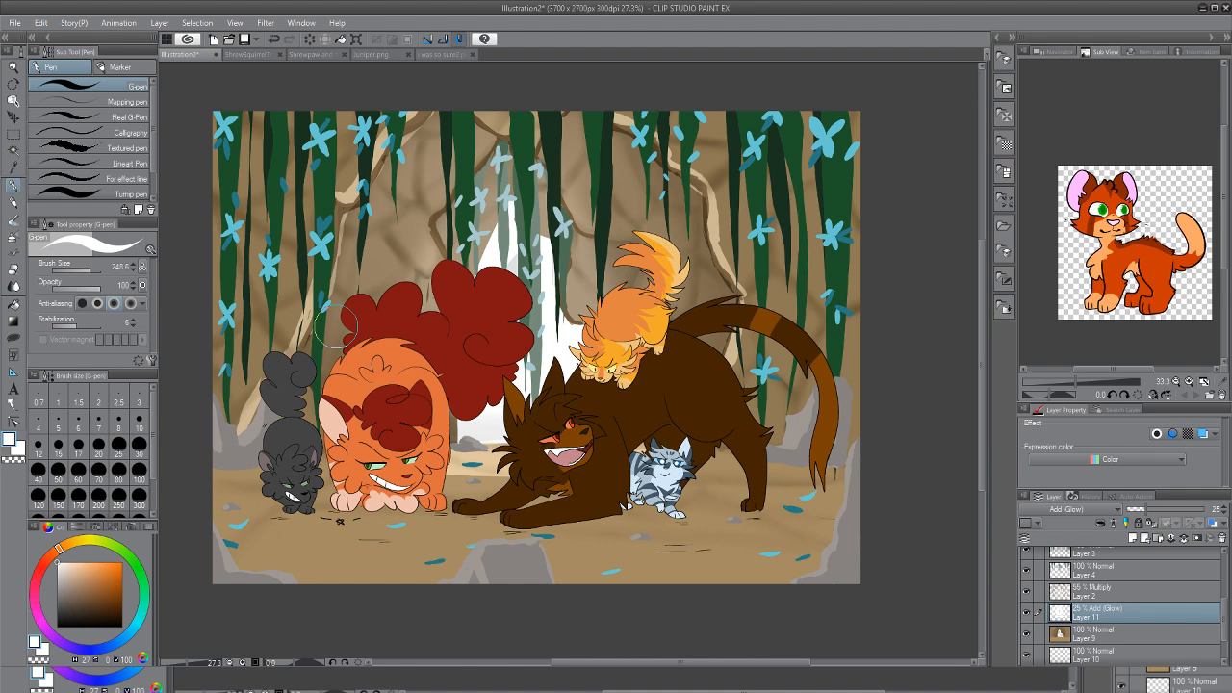
{"action": "left_click", "coordinate": [13, 286]}
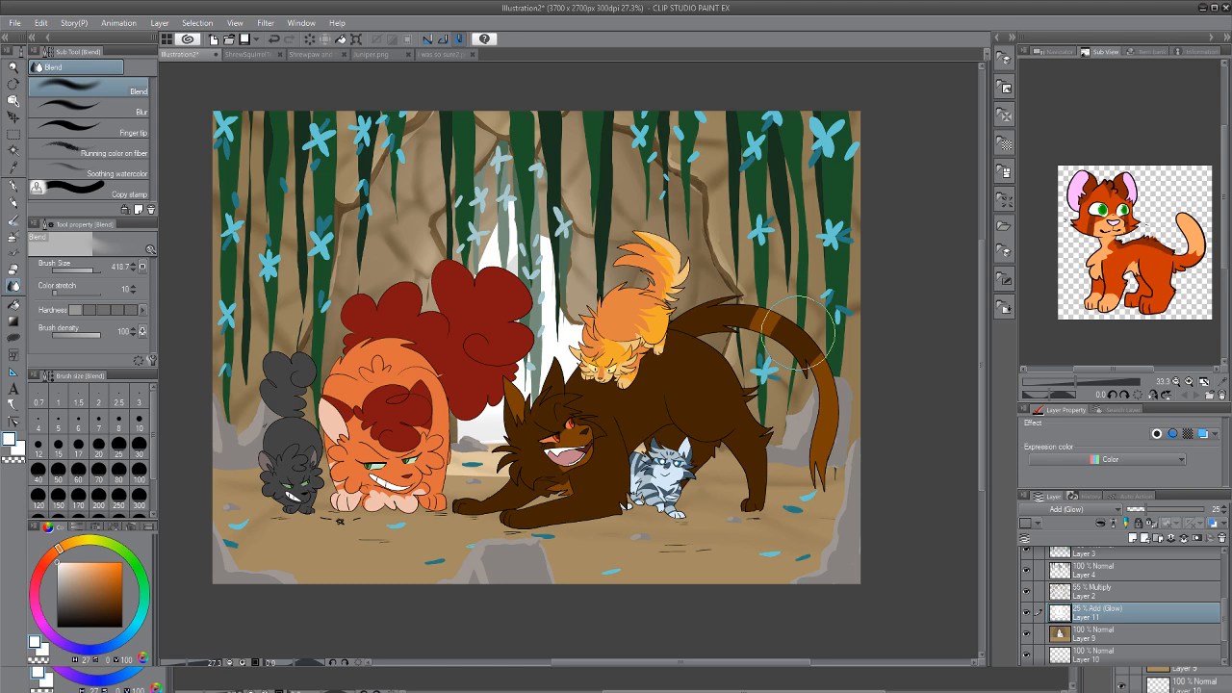
Toggle the visibility of Layer 8 and Layer 7 to check which background elements each one holds
{"action": "scroll", "coordinate": [1089, 583], "scroll_direction": "up", "scroll_amount": 5}
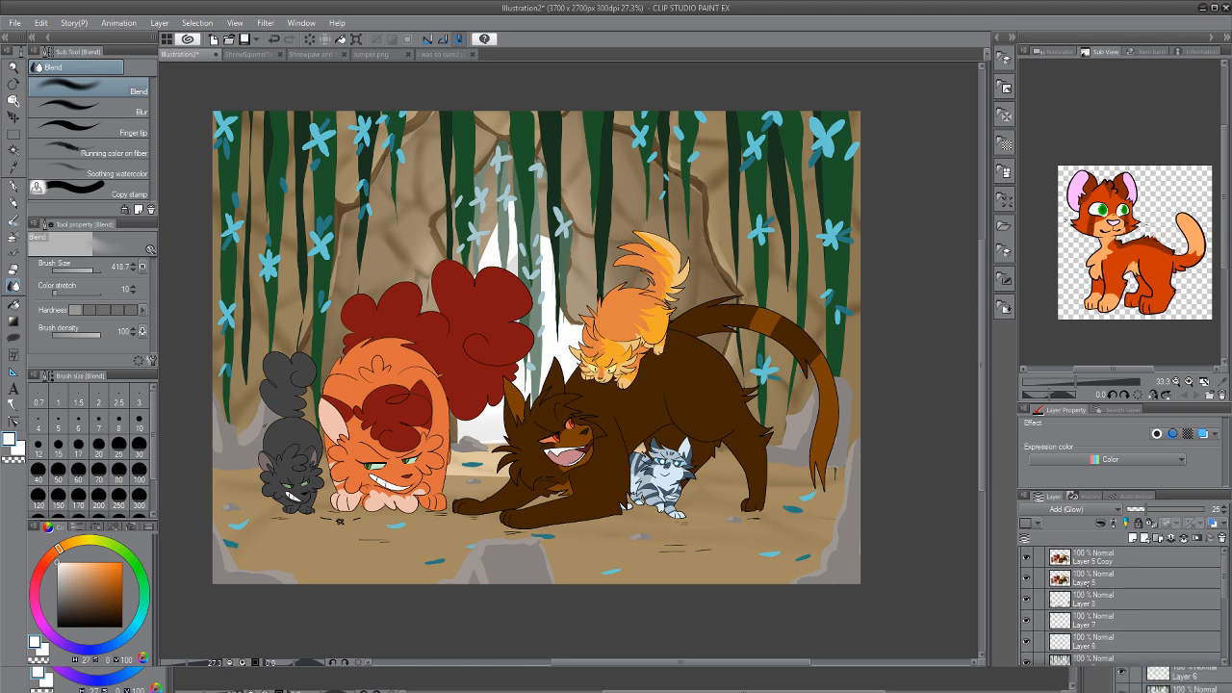
{"action": "left_click", "coordinate": [1026, 598]}
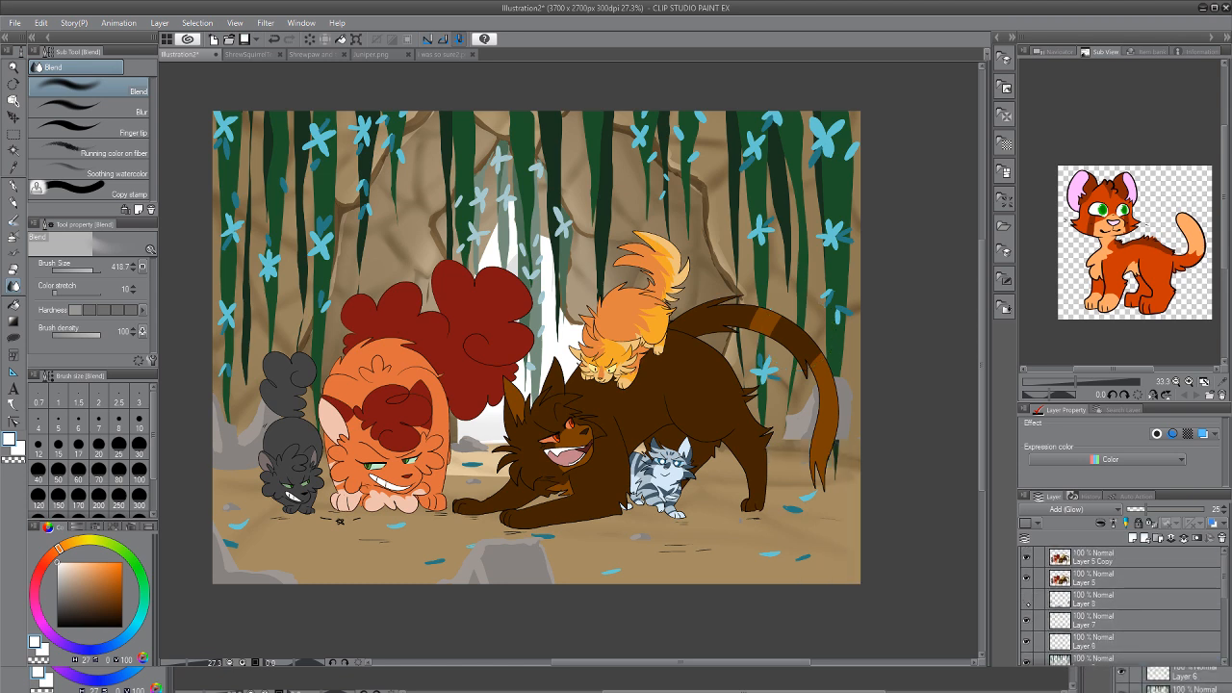
{"action": "left_click", "coordinate": [1027, 620]}
{"action": "left_click", "coordinate": [1027, 598]}
{"action": "left_click", "coordinate": [1026, 620]}
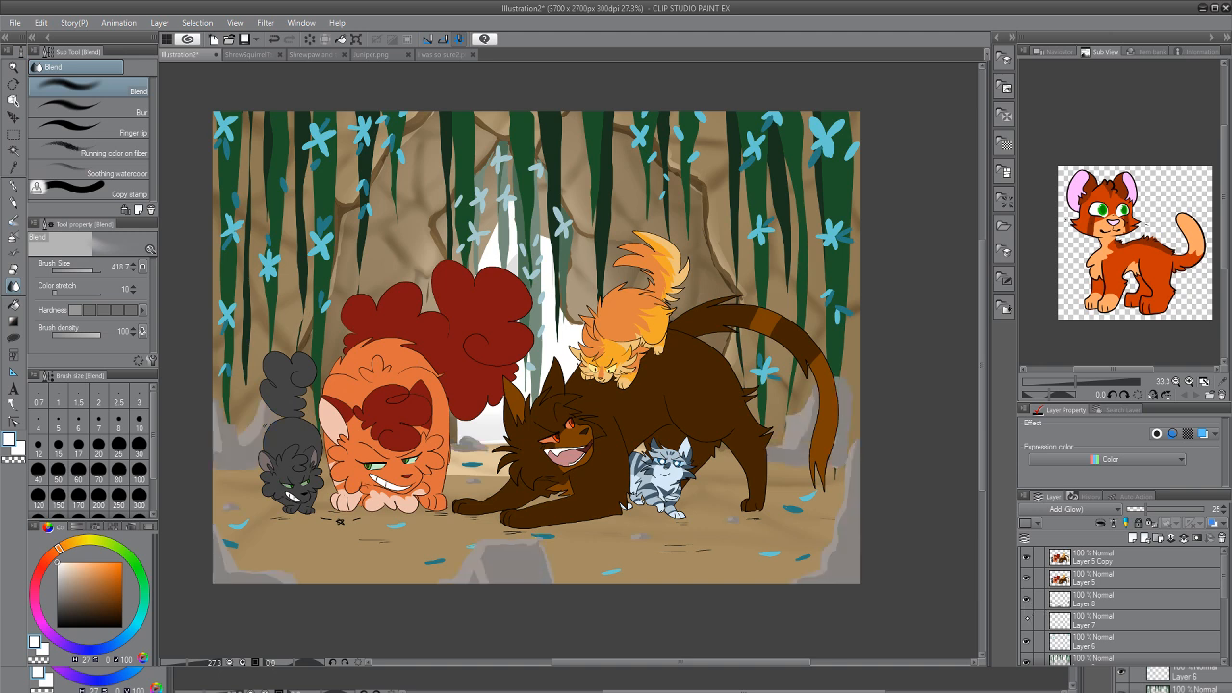
Add a layer above Layer 6 and paint long white G-pen strokes over the vines in front of the cave opening
{"action": "left_click", "coordinate": [1026, 621]}
{"action": "left_click", "coordinate": [1027, 621]}
{"action": "left_click", "coordinate": [1072, 637]}
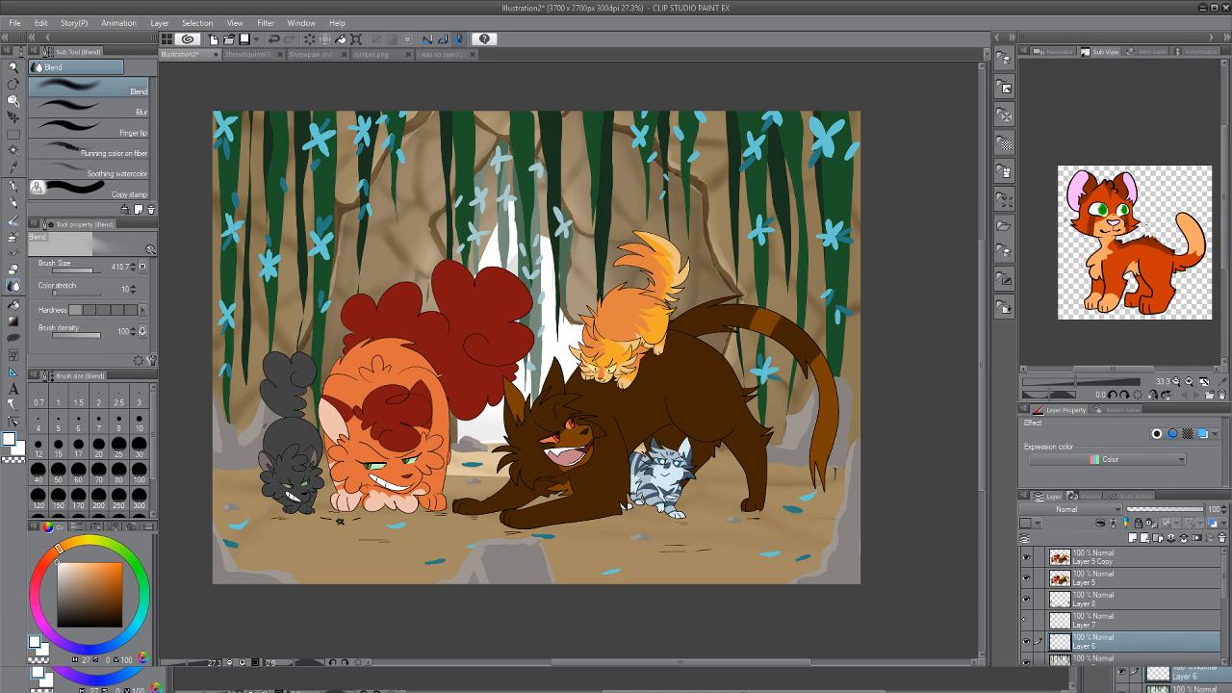
{"action": "left_click", "coordinate": [1133, 537]}
{"action": "key", "text": "p"}
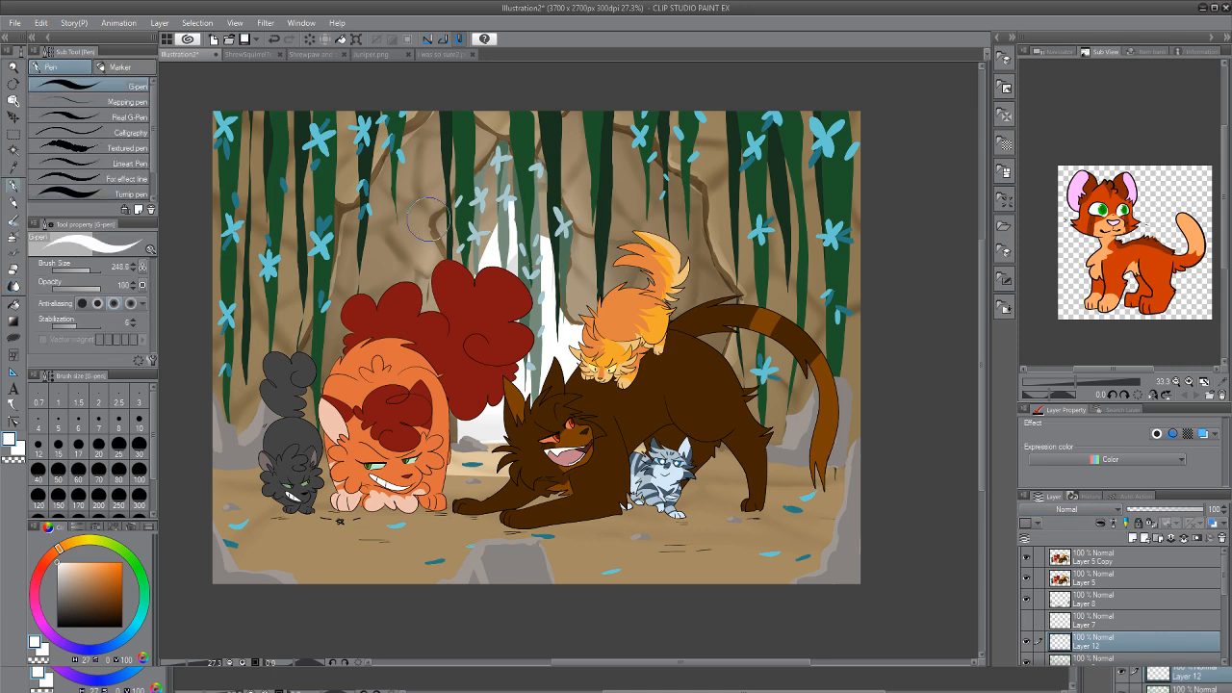
{"action": "mouse_move", "coordinate": [491, 163]}
{"action": "left_mouse_down"}
{"action": "mouse_move", "coordinate": [494, 262]}
{"action": "mouse_move", "coordinate": [493, 180]}
{"action": "mouse_move", "coordinate": [493, 255]}
{"action": "mouse_move", "coordinate": [507, 165]}
{"action": "mouse_move", "coordinate": [510, 258]}
{"action": "mouse_move", "coordinate": [508, 156]}
{"action": "mouse_move", "coordinate": [526, 255]}
{"action": "mouse_move", "coordinate": [520, 181]}
{"action": "mouse_move", "coordinate": [520, 306]}
{"action": "left_mouse_up"}
{"action": "left_click_drag", "start_coordinate": [490, 212], "coordinate": [497, 293]}
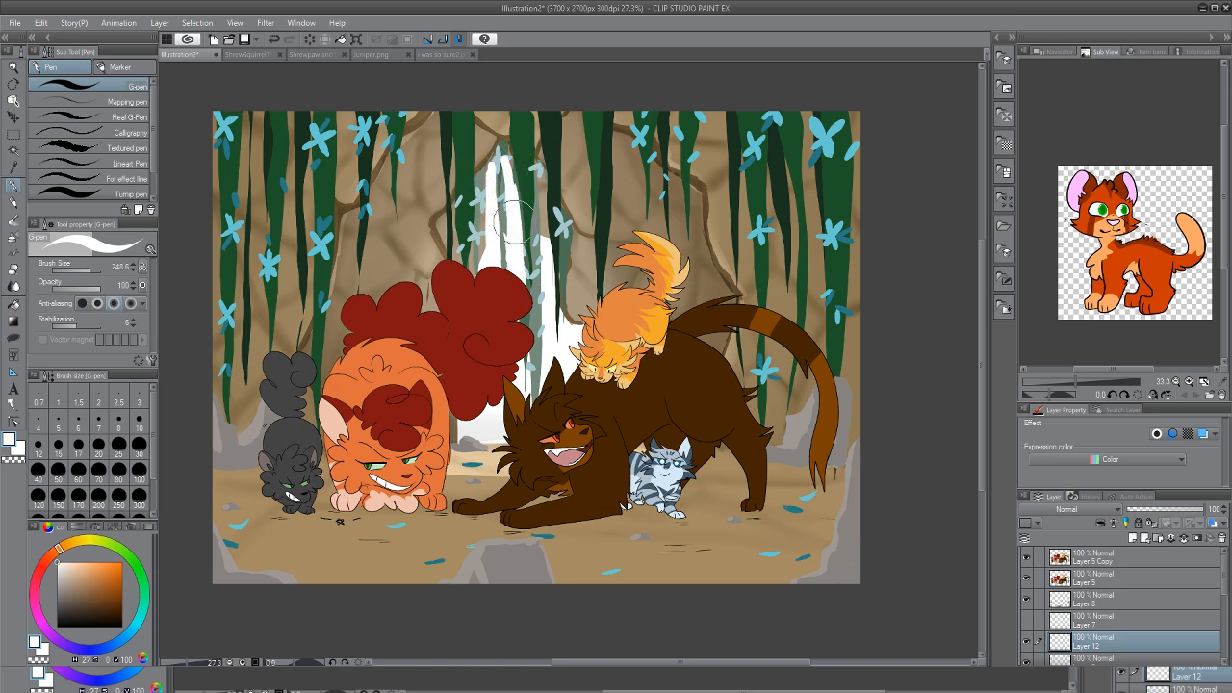
{"action": "left_click_drag", "start_coordinate": [532, 191], "coordinate": [549, 371]}
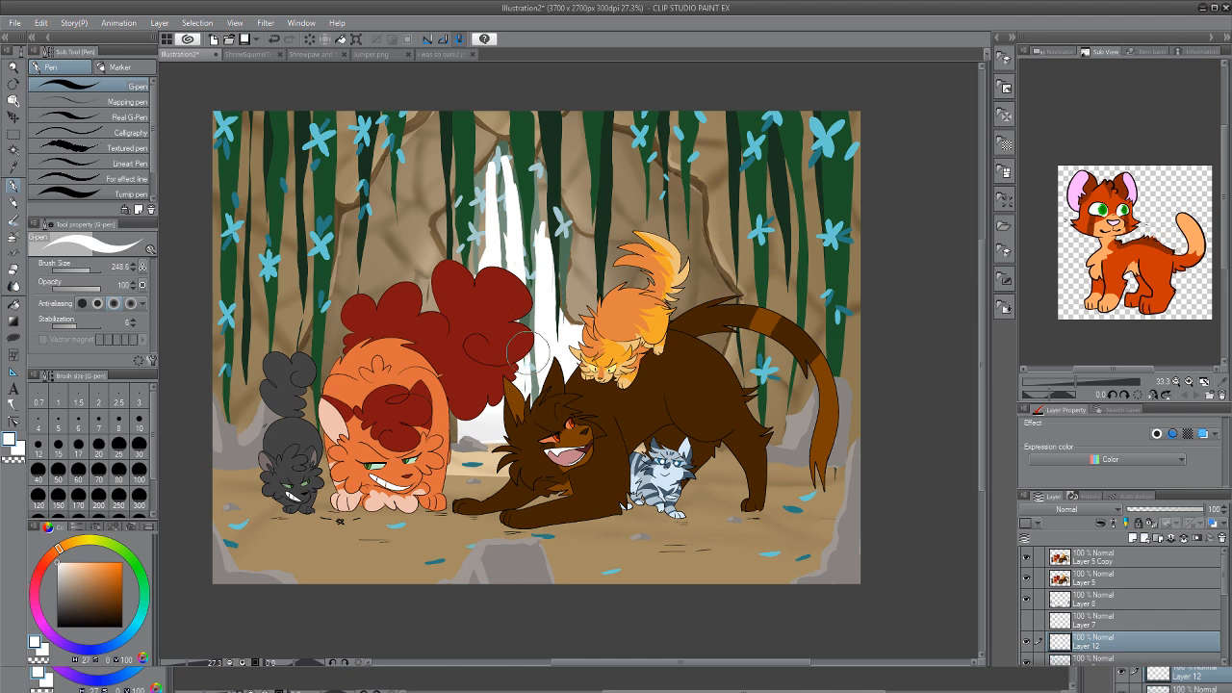
{"action": "left_click_drag", "start_coordinate": [479, 187], "coordinate": [488, 288]}
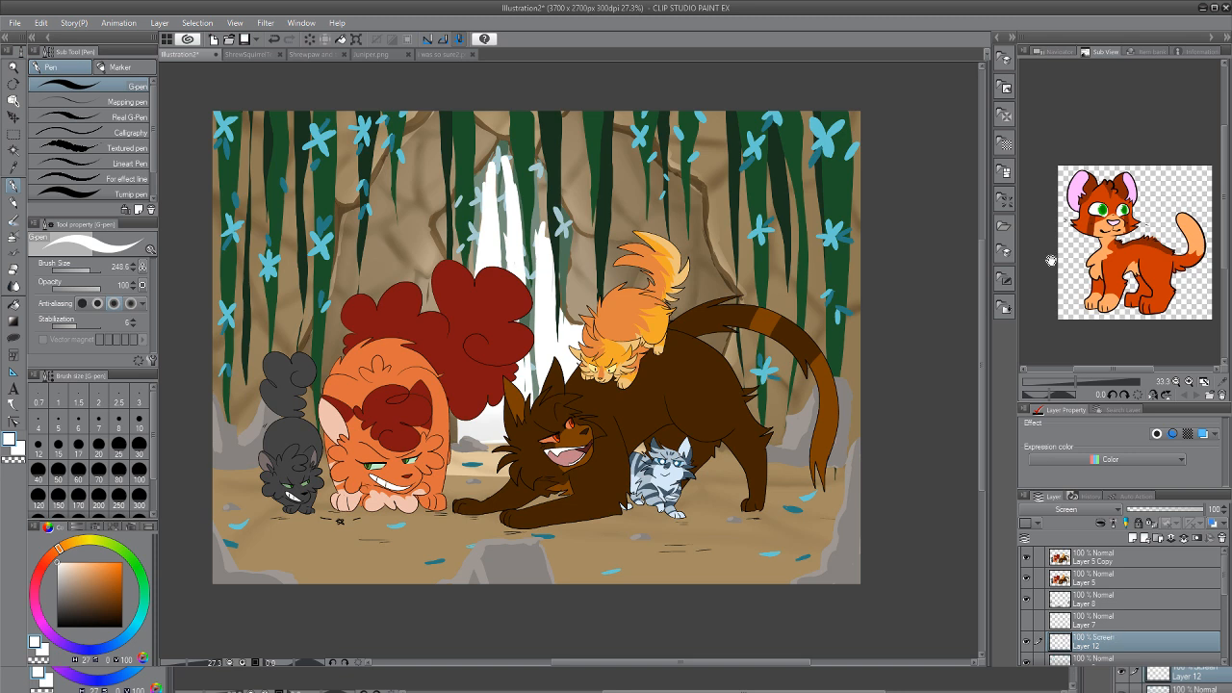
Try the white stroke layer in Screen mode at 45% opacity with an extra curved stroke over the vines beside the opening
{"action": "left_click", "coordinate": [1157, 508]}
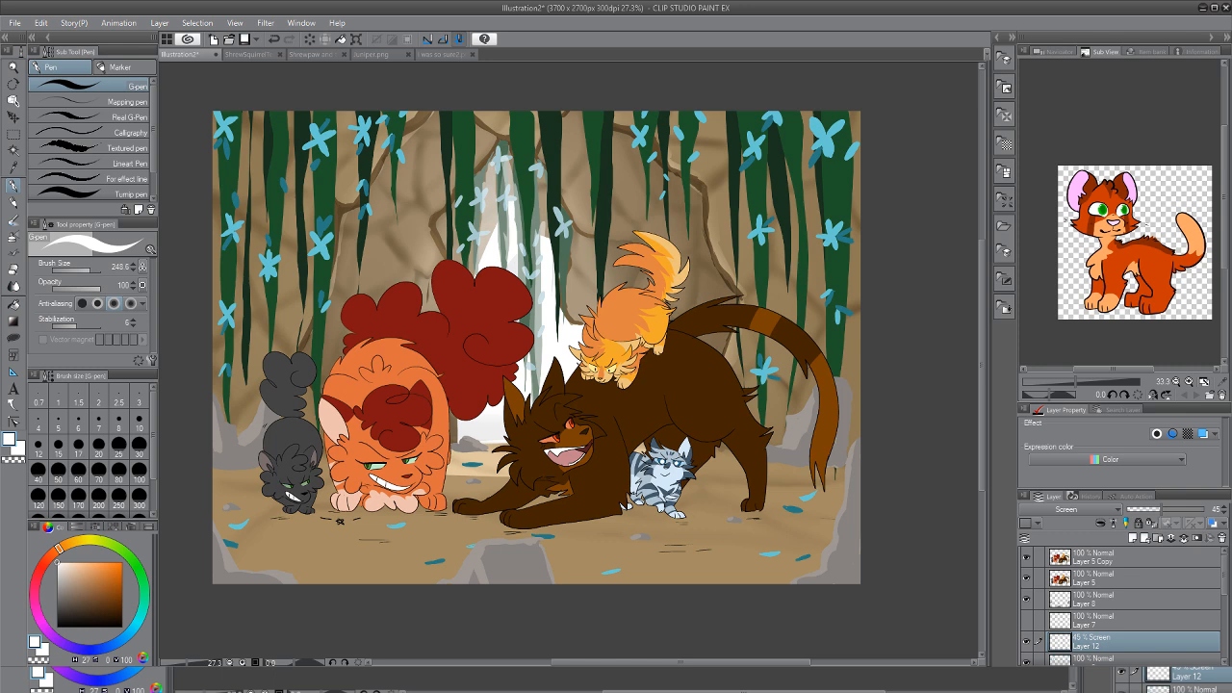
{"action": "key", "text": "e"}
{"action": "key", "text": "p"}
{"action": "left_click_drag", "start_coordinate": [467, 197], "coordinate": [474, 168]}
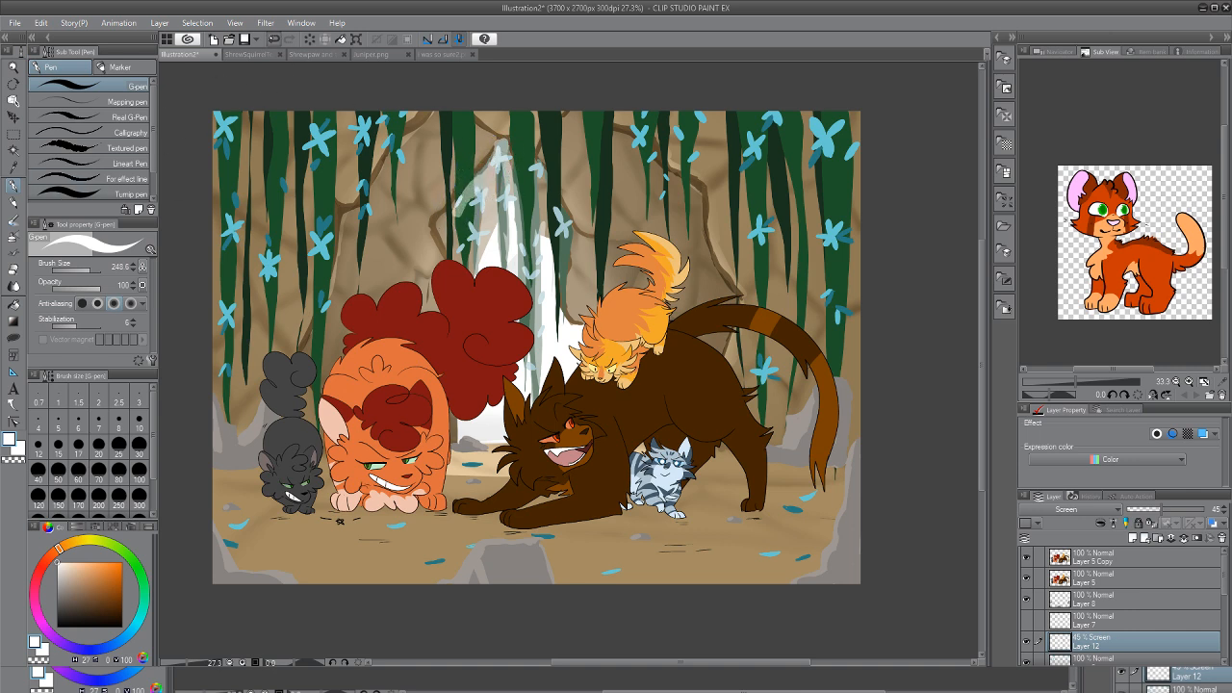
{"action": "key", "text": "ctrl+z"}
{"action": "key", "text": "ctrl+z"}
{"action": "key", "text": "e"}
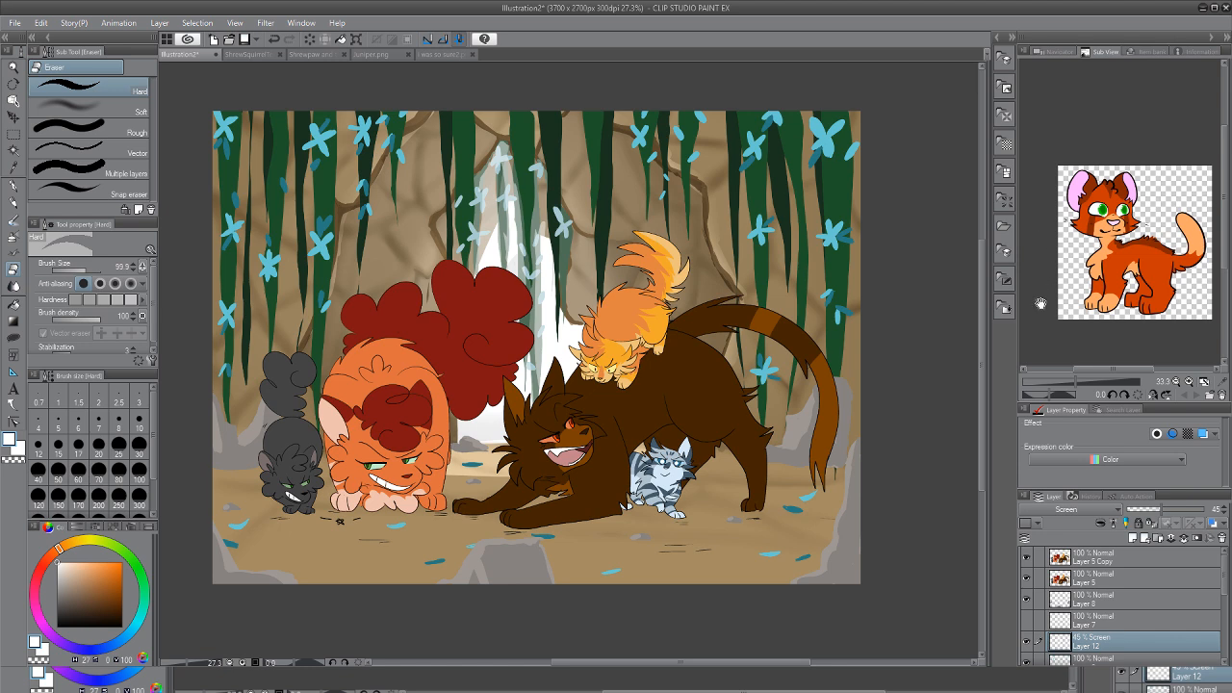
Set the white stroke layer over the vines to Add (Glow) at 26% opacity
{"action": "key", "text": "Down"}
{"action": "key", "text": "Down"}
{"action": "key", "text": "Down"}
{"action": "key", "text": "Down"}
{"action": "left_click_drag", "start_coordinate": [1160, 509], "coordinate": [1145, 509]}
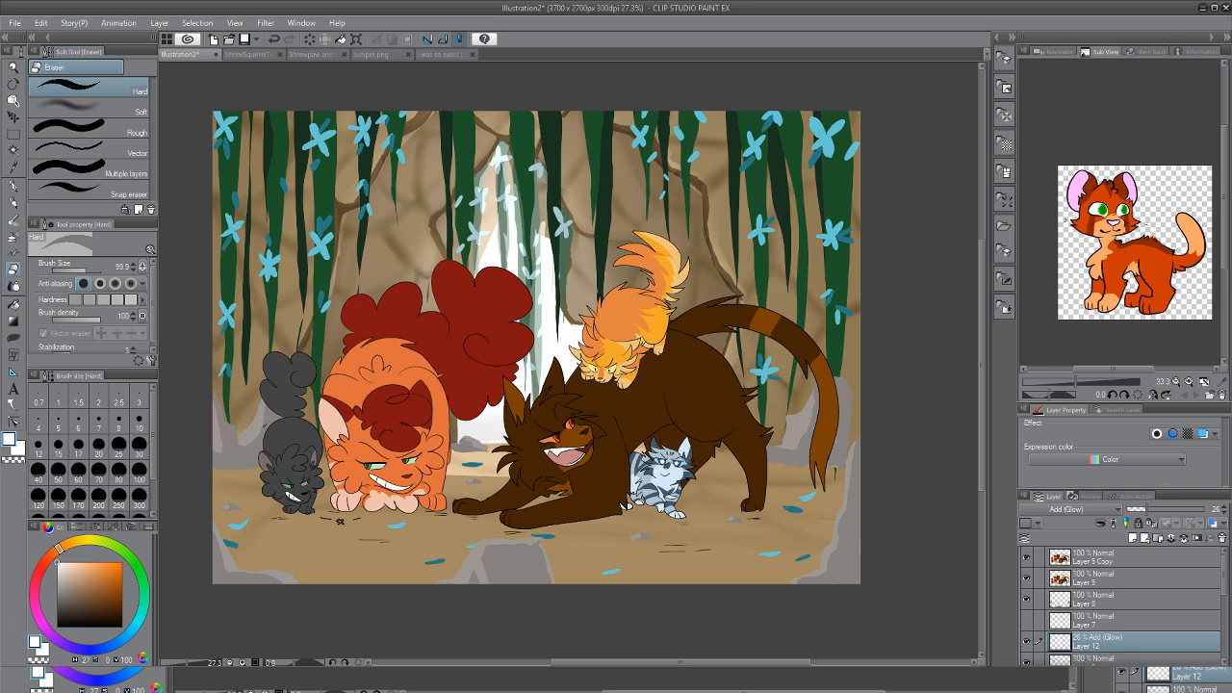
Show and select the 25% Add (Glow) Layer 11, and try blending it near the dark brown cat's front legs
{"action": "key", "text": "j"}
{"action": "scroll", "coordinate": [1228, 601], "scroll_direction": "down", "scroll_amount": 2}
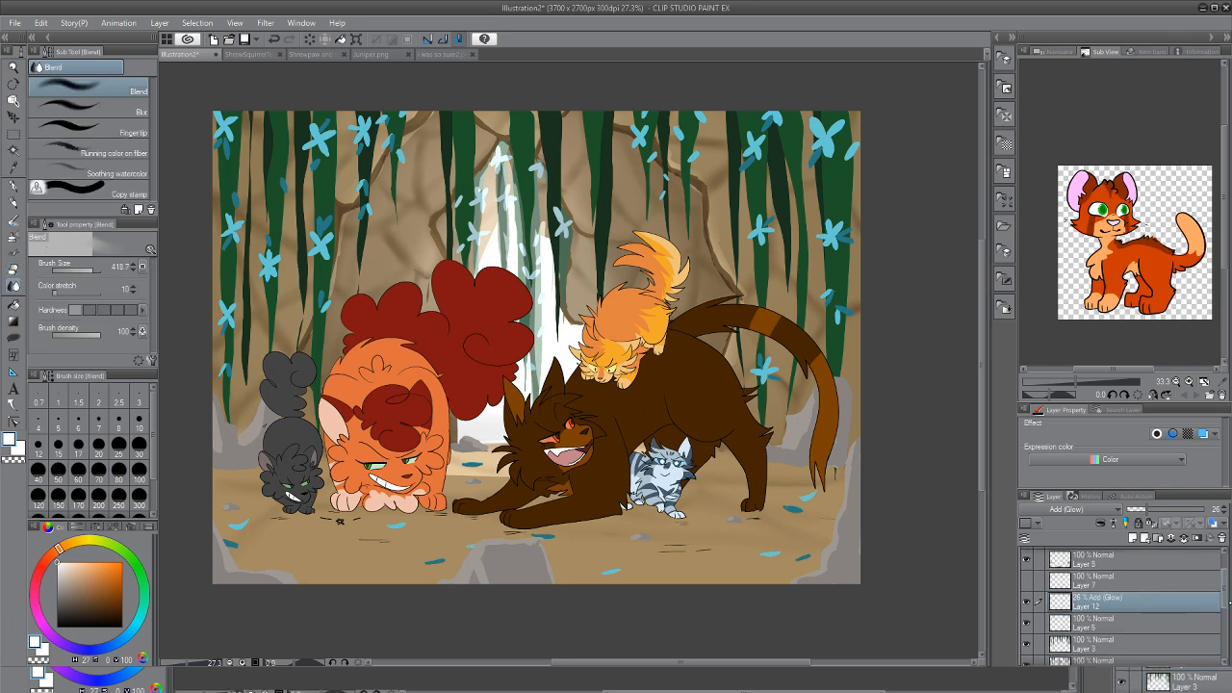
{"action": "scroll", "coordinate": [1227, 602], "scroll_direction": "down", "scroll_amount": 5}
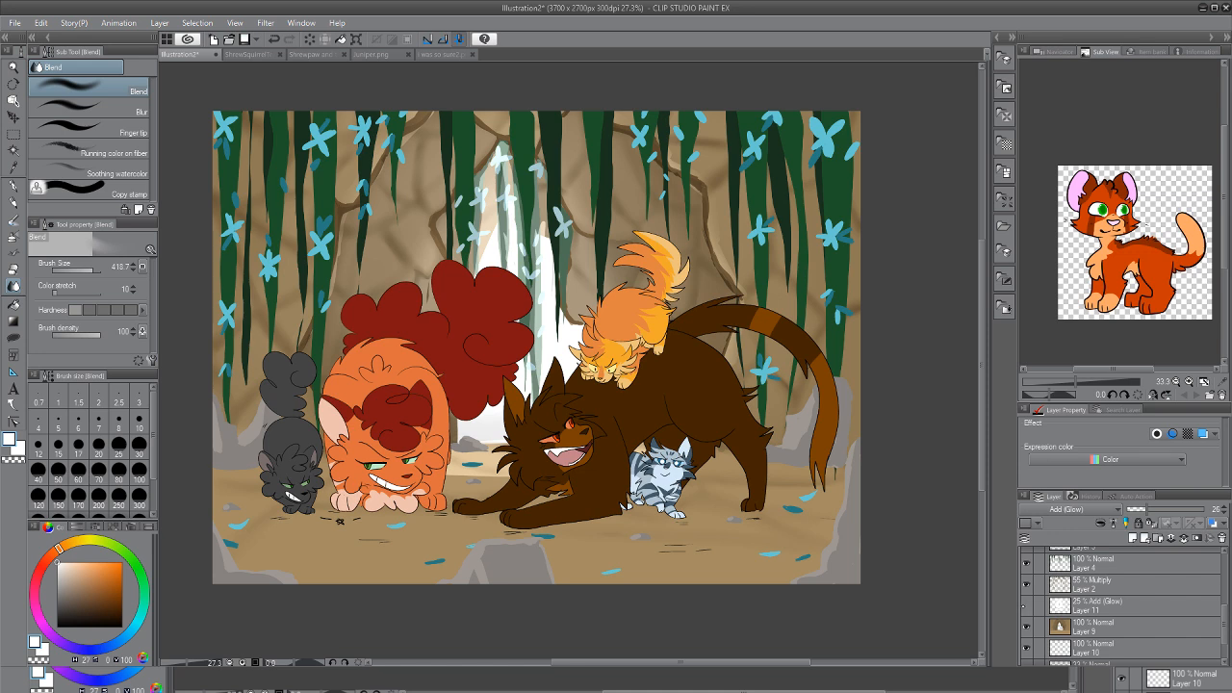
{"action": "left_click", "coordinate": [1026, 606]}
{"action": "left_click", "coordinate": [1097, 605]}
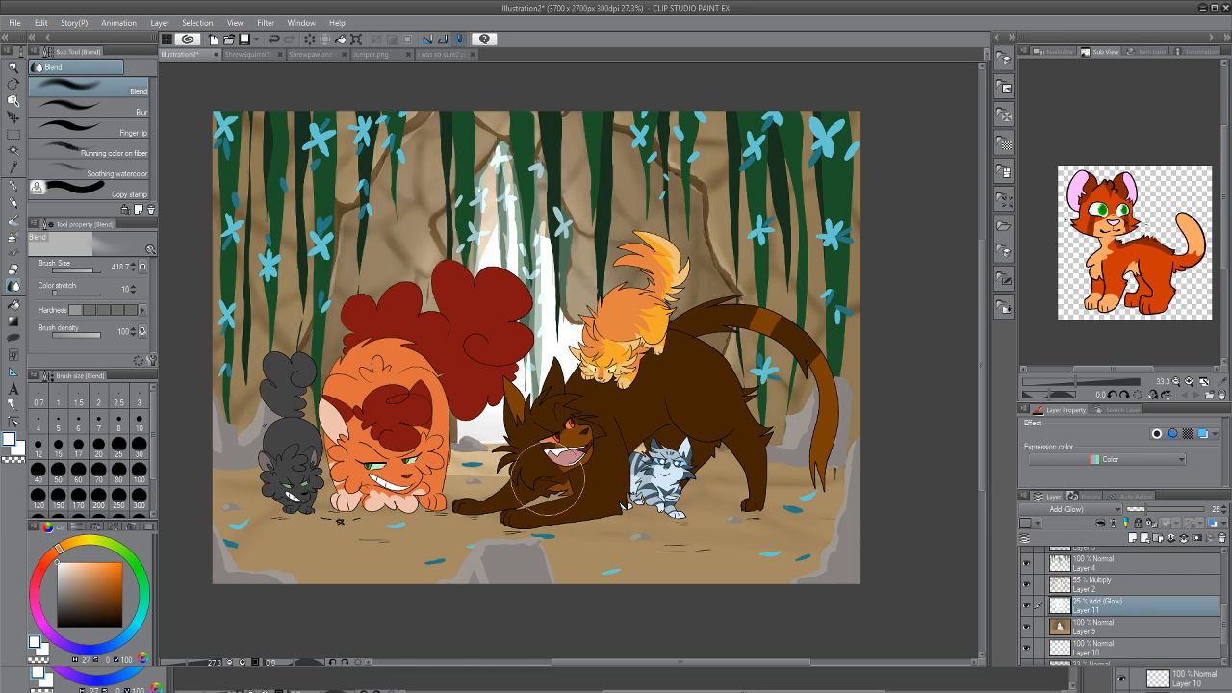
{"action": "left_click_drag", "start_coordinate": [550, 478], "coordinate": [479, 475]}
{"action": "left_click", "coordinate": [274, 39]}
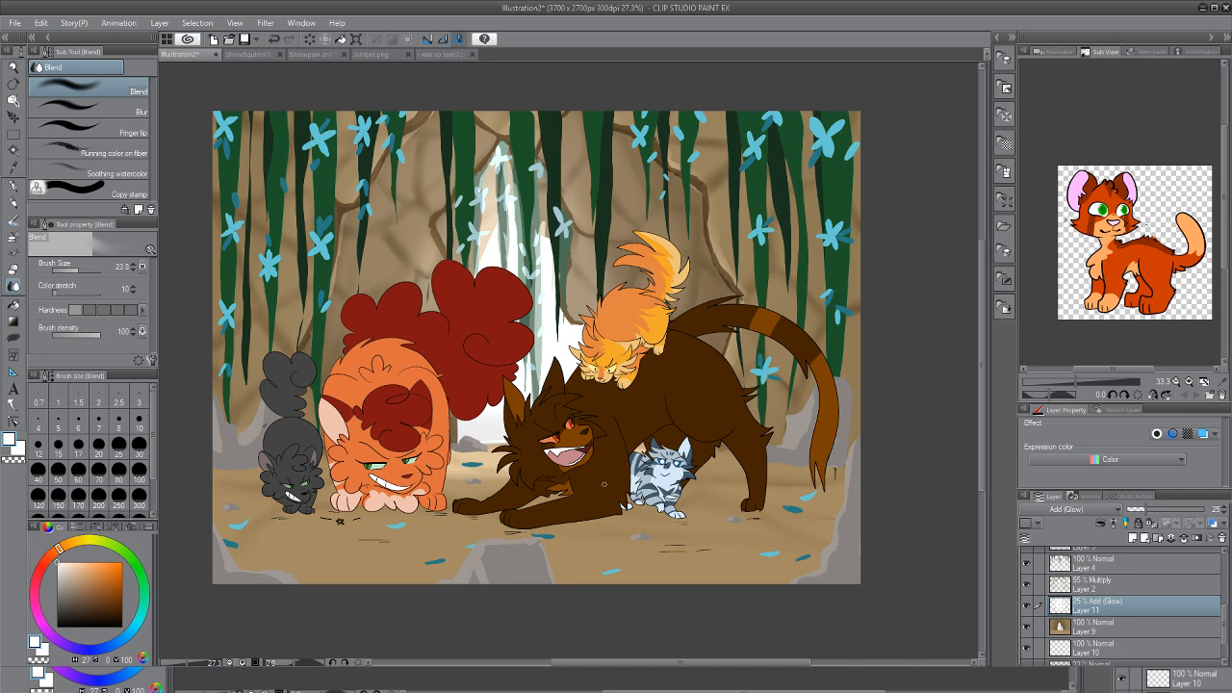
Add a layer above Layer 11 and paint a dark brown band across the foreground ground with a smaller G-pen
{"action": "left_click", "coordinate": [1133, 538]}
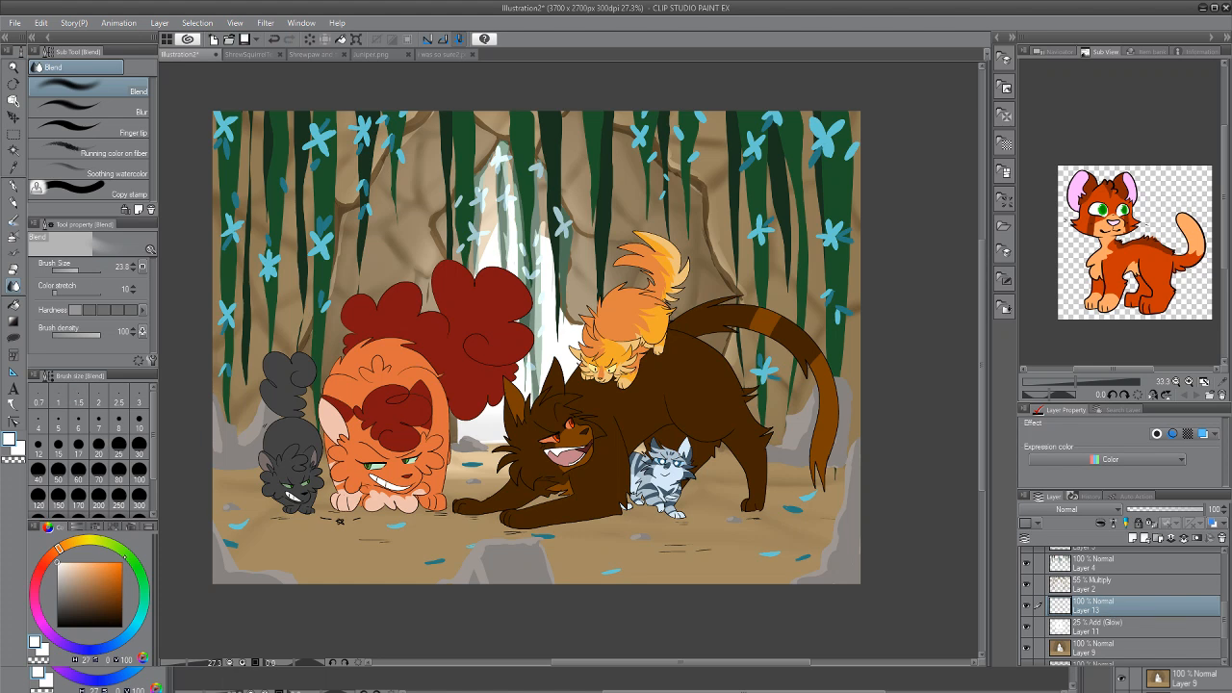
{"action": "left_click", "coordinate": [115, 604]}
{"action": "key", "text": "p"}
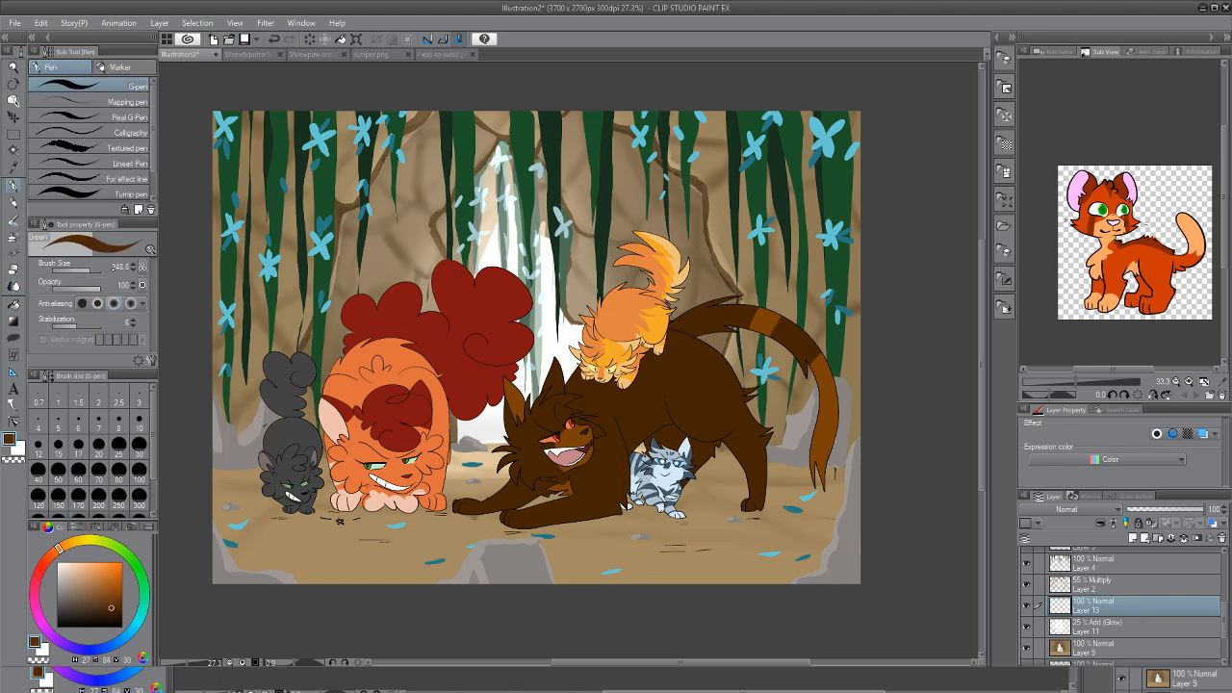
{"action": "key", "text": "bracketleft"}
{"action": "key", "text": "bracketleft"}
{"action": "key", "text": "bracketleft"}
{"action": "mouse_move", "coordinate": [364, 565]}
{"action": "left_mouse_down"}
{"action": "mouse_move", "coordinate": [322, 576]}
{"action": "mouse_move", "coordinate": [600, 594]}
{"action": "mouse_move", "coordinate": [369, 571]}
{"action": "mouse_move", "coordinate": [420, 566]}
{"action": "mouse_move", "coordinate": [444, 568]}
{"action": "mouse_move", "coordinate": [239, 575]}
{"action": "mouse_move", "coordinate": [749, 576]}
{"action": "mouse_move", "coordinate": [394, 585]}
{"action": "mouse_move", "coordinate": [766, 573]}
{"action": "mouse_move", "coordinate": [564, 570]}
{"action": "mouse_move", "coordinate": [664, 564]}
{"action": "left_mouse_up"}
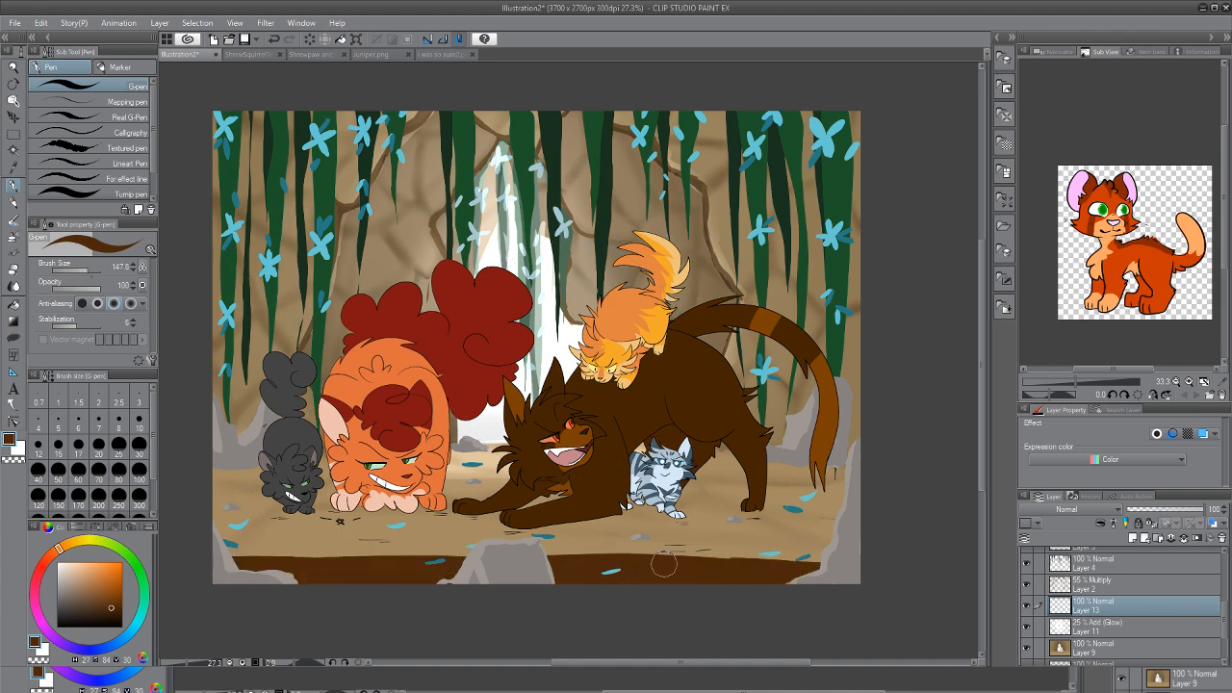
{"action": "mouse_move", "coordinate": [454, 573]}
{"action": "left_mouse_down"}
{"action": "mouse_move", "coordinate": [616, 553]}
{"action": "mouse_move", "coordinate": [235, 555]}
{"action": "mouse_move", "coordinate": [233, 565]}
{"action": "mouse_move", "coordinate": [840, 544]}
{"action": "mouse_move", "coordinate": [834, 556]}
{"action": "mouse_move", "coordinate": [203, 563]}
{"action": "left_mouse_up"}
Set the dark brown ground band's layer to Multiply at 37% opacity
{"action": "left_click", "coordinate": [1166, 509]}
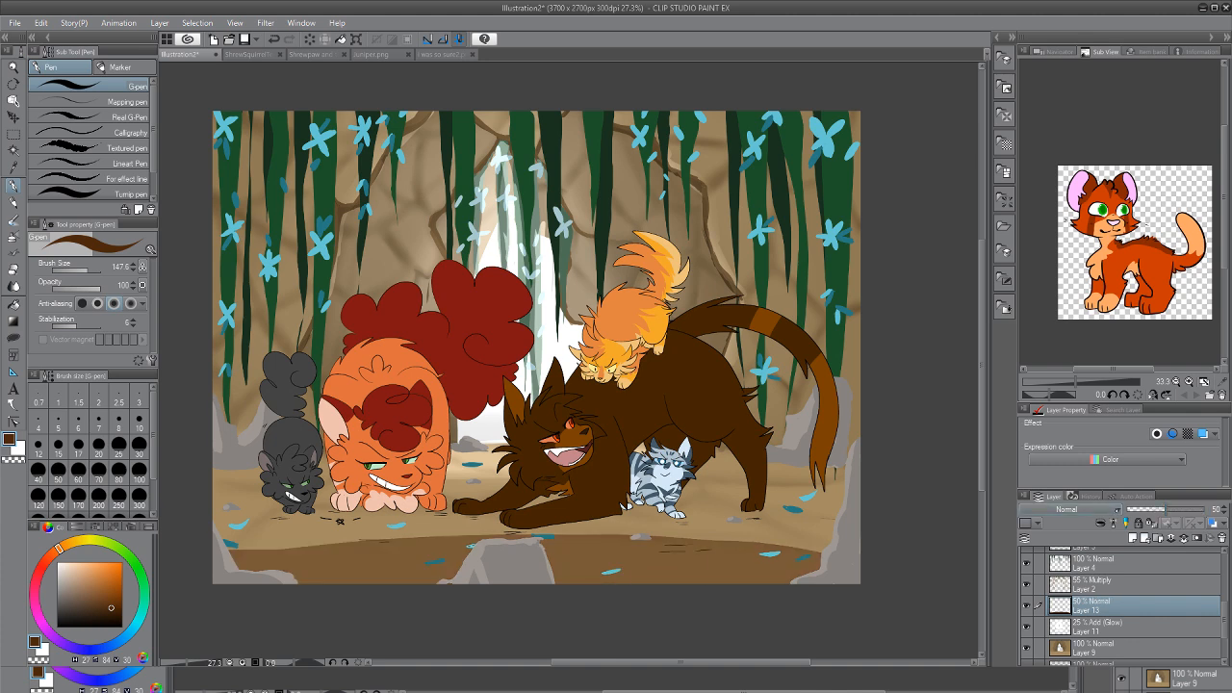
{"action": "key", "text": "ctrl+z"}
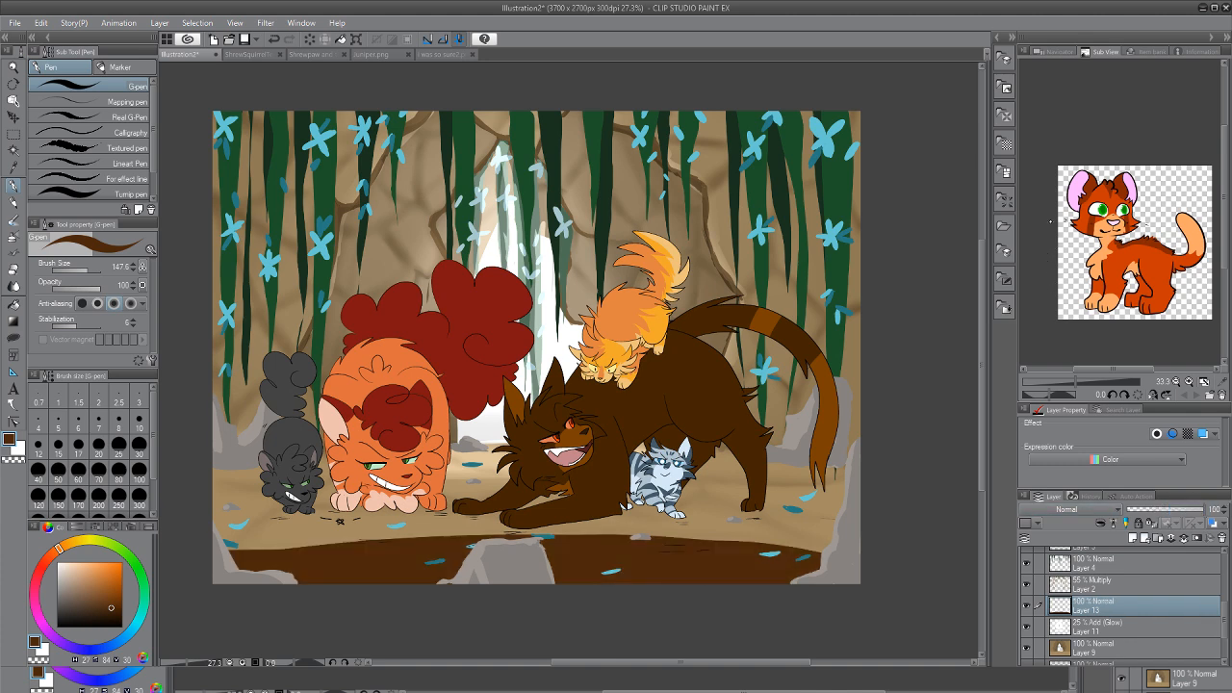
{"action": "left_click", "coordinate": [1040, 194]}
{"action": "left_click", "coordinate": [1155, 509]}
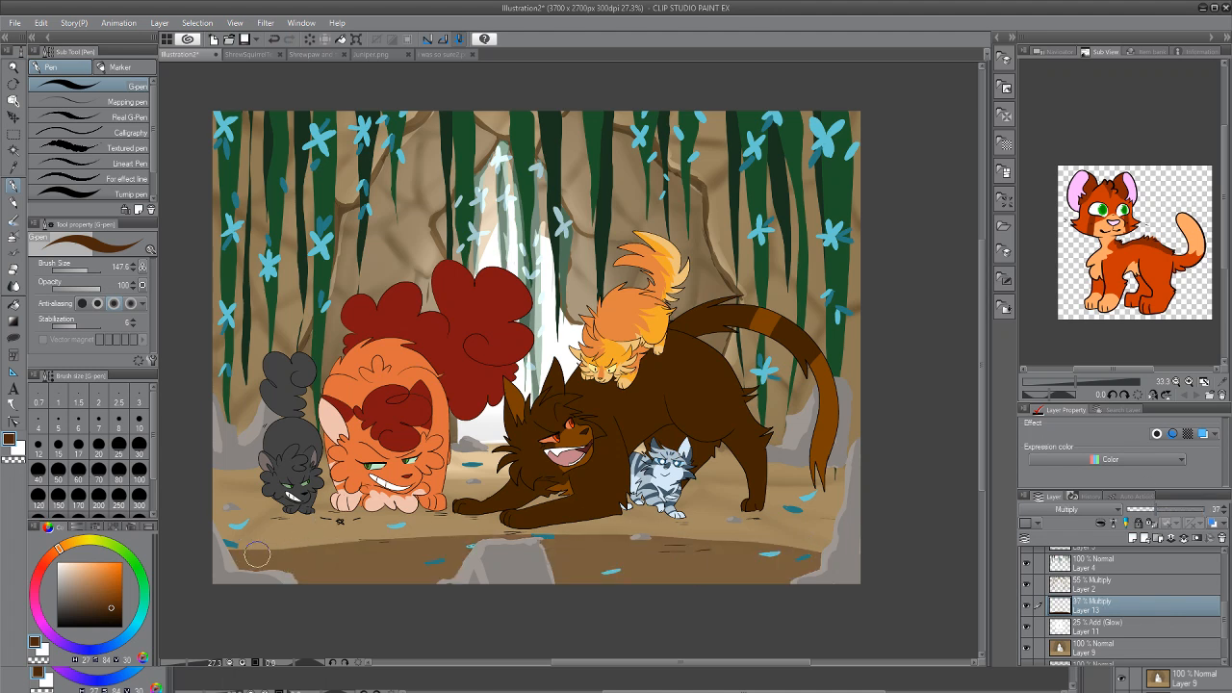
Extend the upper edge of the brown ground shadow and soften it into the cave floor with a larger Blend brush
{"action": "left_click_drag", "start_coordinate": [197, 549], "coordinate": [517, 559]}
{"action": "key", "text": "e"}
{"action": "left_click", "coordinate": [89, 104]}
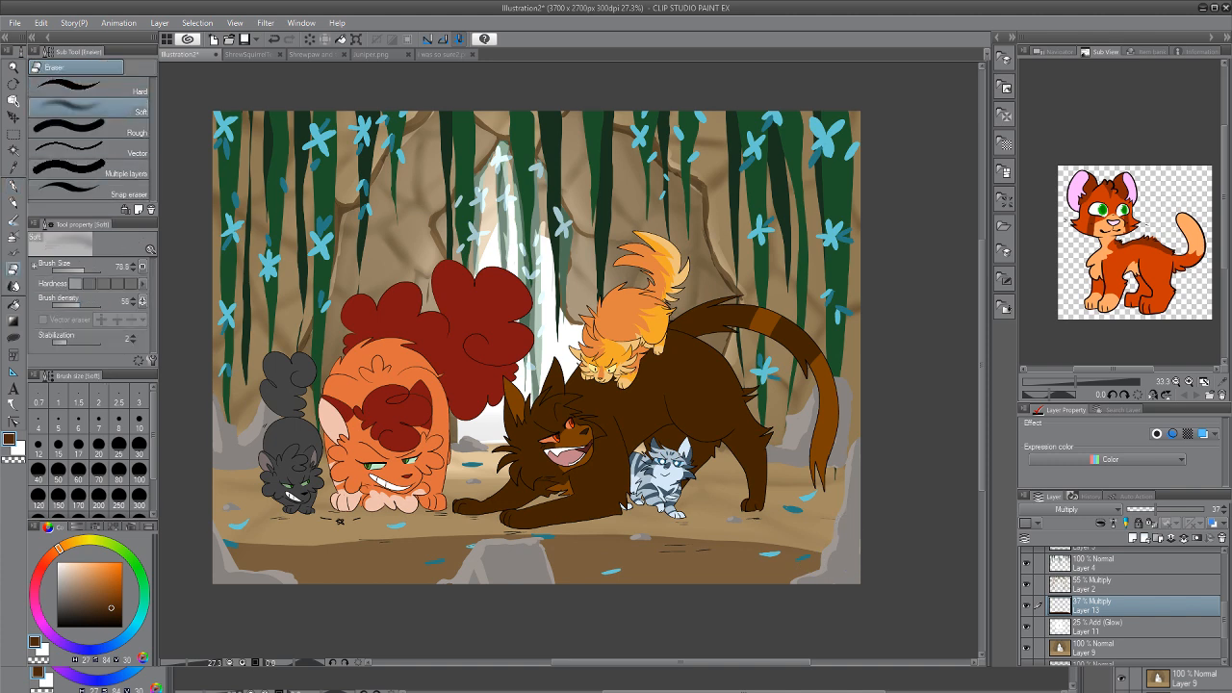
{"action": "key", "text": "j"}
{"action": "mouse_move", "coordinate": [325, 543]}
{"action": "left_mouse_down"}
{"action": "mouse_move", "coordinate": [247, 542]}
{"action": "mouse_move", "coordinate": [749, 535]}
{"action": "mouse_move", "coordinate": [830, 553]}
{"action": "mouse_move", "coordinate": [725, 535]}
{"action": "mouse_move", "coordinate": [752, 541]}
{"action": "mouse_move", "coordinate": [402, 536]}
{"action": "mouse_move", "coordinate": [823, 541]}
{"action": "left_mouse_up"}
{"action": "key", "text": "bracketright"}
{"action": "key", "text": "bracketright"}
{"action": "key", "text": "bracketright"}
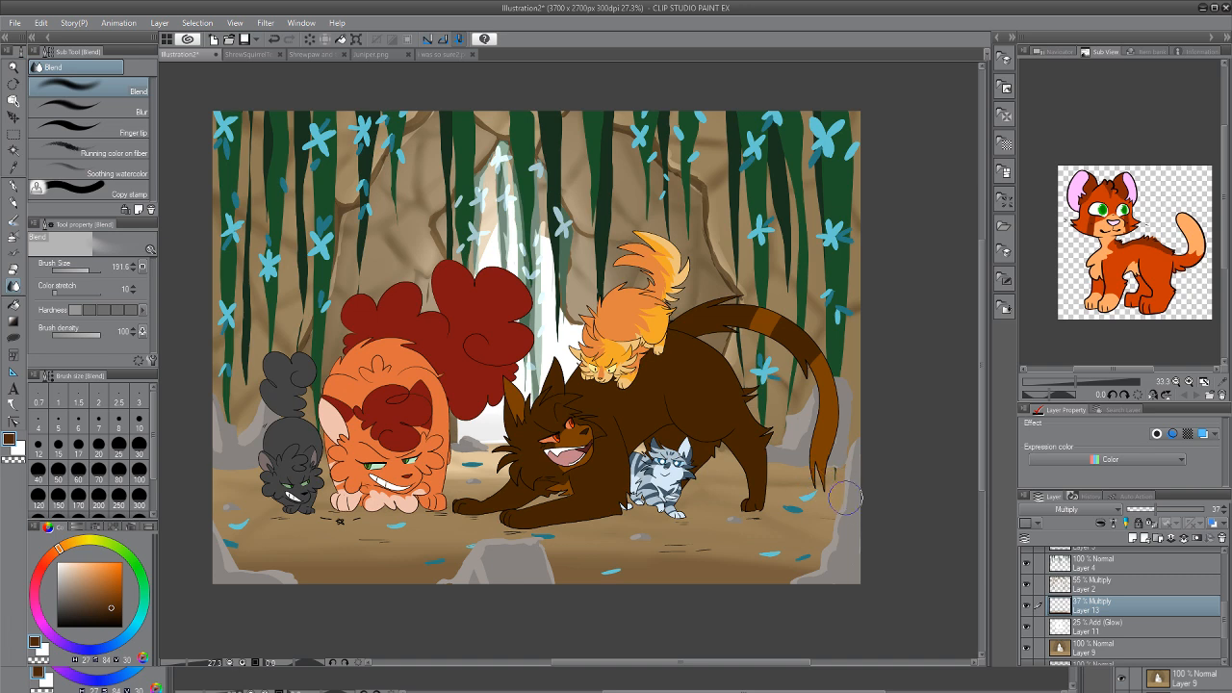
Paint brown G-pen shadows on the ground beneath the cats' paws and bodies on the Multiply layer
{"action": "key", "text": "p"}
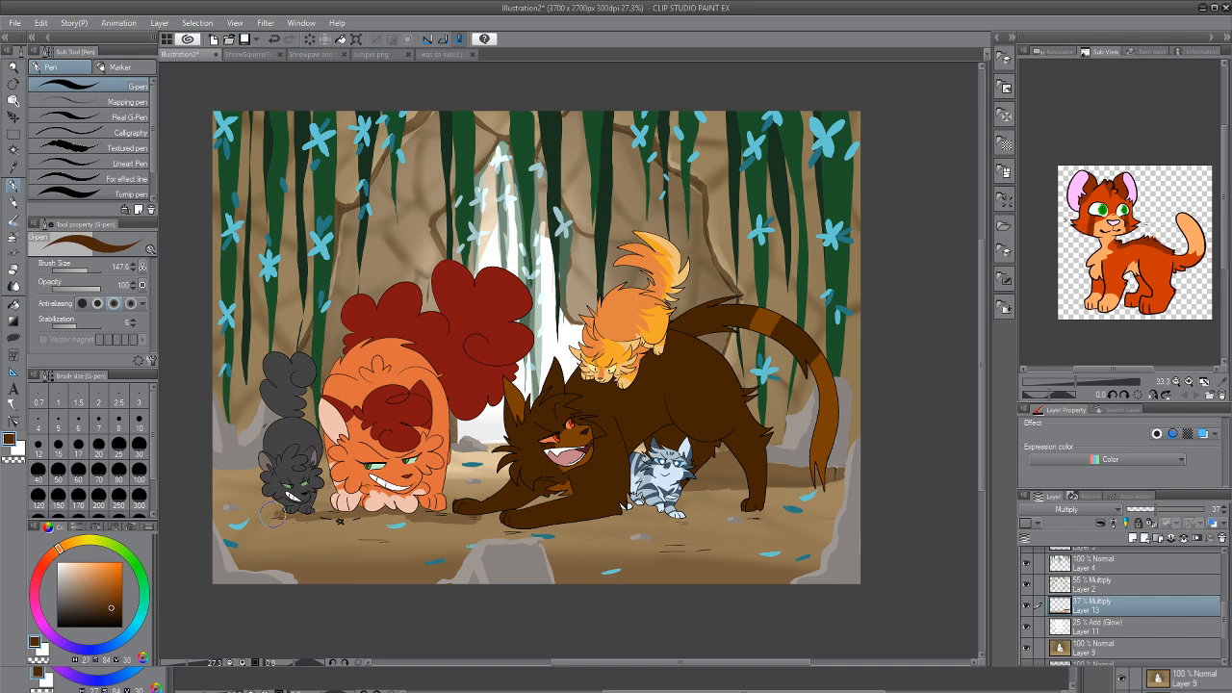
{"action": "mouse_move", "coordinate": [284, 518]}
{"action": "left_mouse_down"}
{"action": "mouse_move", "coordinate": [473, 528]}
{"action": "mouse_move", "coordinate": [497, 511]}
{"action": "mouse_move", "coordinate": [464, 521]}
{"action": "mouse_move", "coordinate": [589, 529]}
{"action": "mouse_move", "coordinate": [601, 525]}
{"action": "mouse_move", "coordinate": [573, 522]}
{"action": "mouse_move", "coordinate": [642, 511]}
{"action": "mouse_move", "coordinate": [672, 528]}
{"action": "mouse_move", "coordinate": [661, 521]}
{"action": "mouse_move", "coordinate": [728, 512]}
{"action": "mouse_move", "coordinate": [627, 522]}
{"action": "mouse_move", "coordinate": [848, 509]}
{"action": "mouse_move", "coordinate": [740, 512]}
{"action": "mouse_move", "coordinate": [845, 505]}
{"action": "mouse_move", "coordinate": [663, 499]}
{"action": "left_mouse_up"}
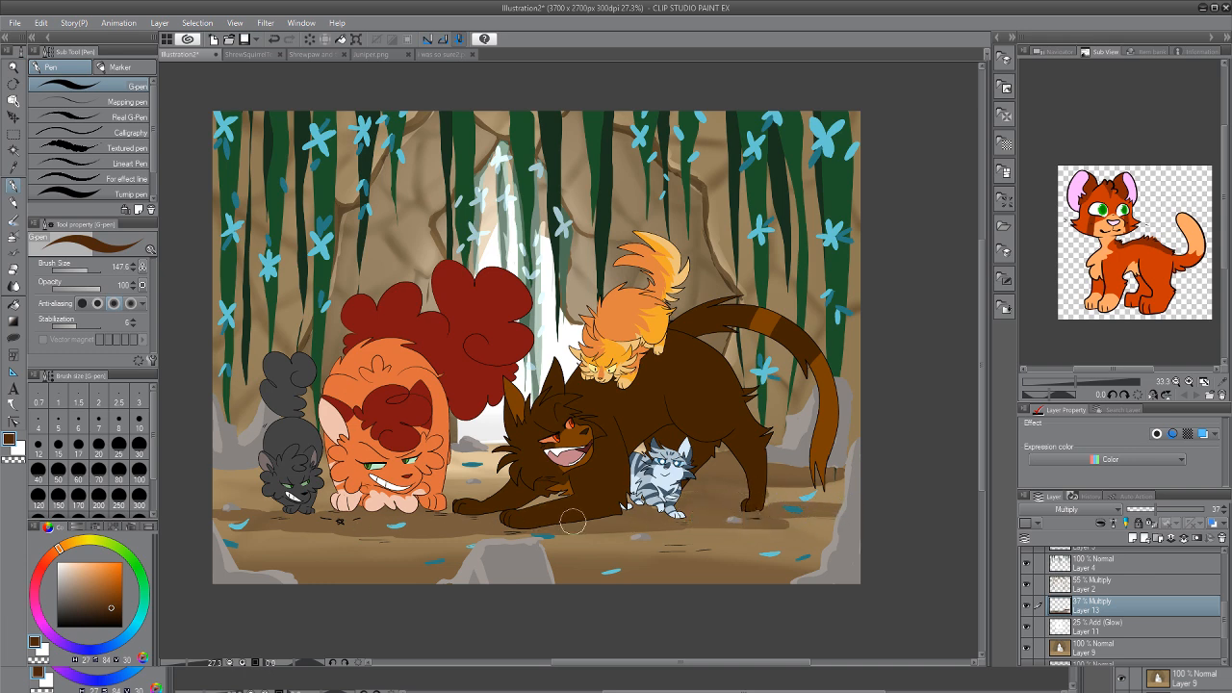
{"action": "mouse_move", "coordinate": [448, 534]}
{"action": "left_mouse_down"}
{"action": "mouse_move", "coordinate": [618, 537]}
{"action": "mouse_move", "coordinate": [456, 550]}
{"action": "mouse_move", "coordinate": [740, 533]}
{"action": "mouse_move", "coordinate": [527, 538]}
{"action": "mouse_move", "coordinate": [624, 536]}
{"action": "mouse_move", "coordinate": [550, 545]}
{"action": "mouse_move", "coordinate": [654, 567]}
{"action": "mouse_move", "coordinate": [644, 552]}
{"action": "mouse_move", "coordinate": [531, 524]}
{"action": "left_mouse_up"}
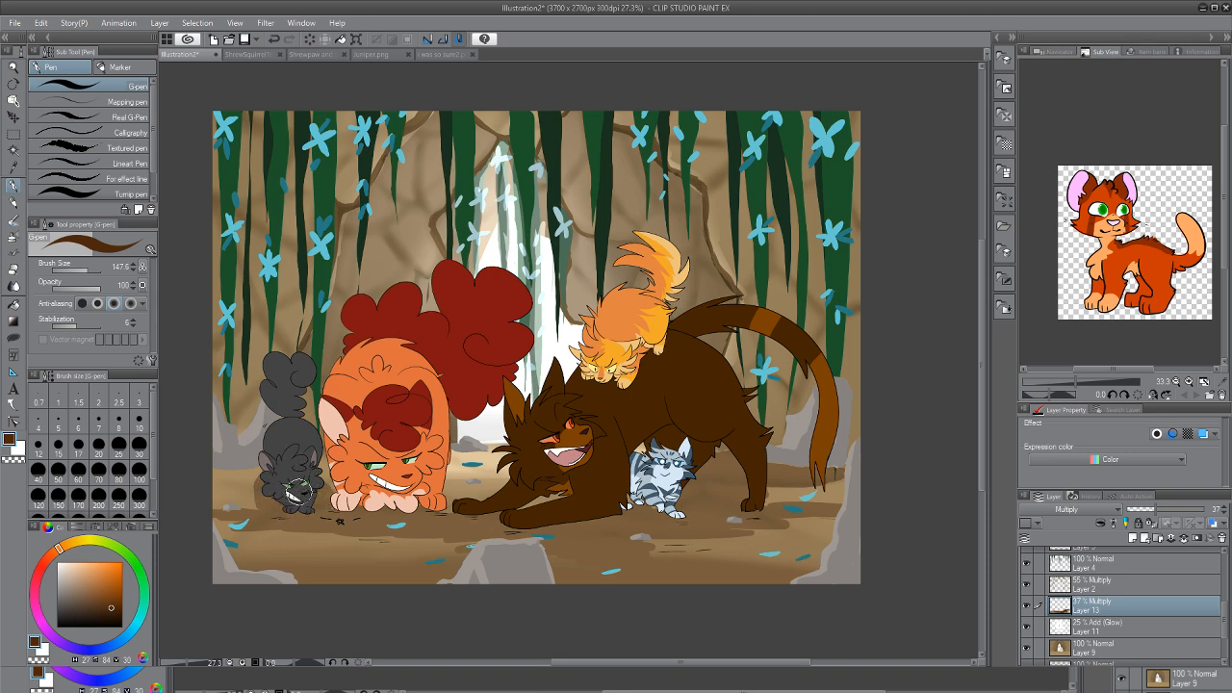
{"action": "left_click_drag", "start_coordinate": [330, 507], "coordinate": [343, 507]}
Fade the ground shadows in the foreground on both sides of the central rock with the Soft eraser
{"action": "key", "text": "e"}
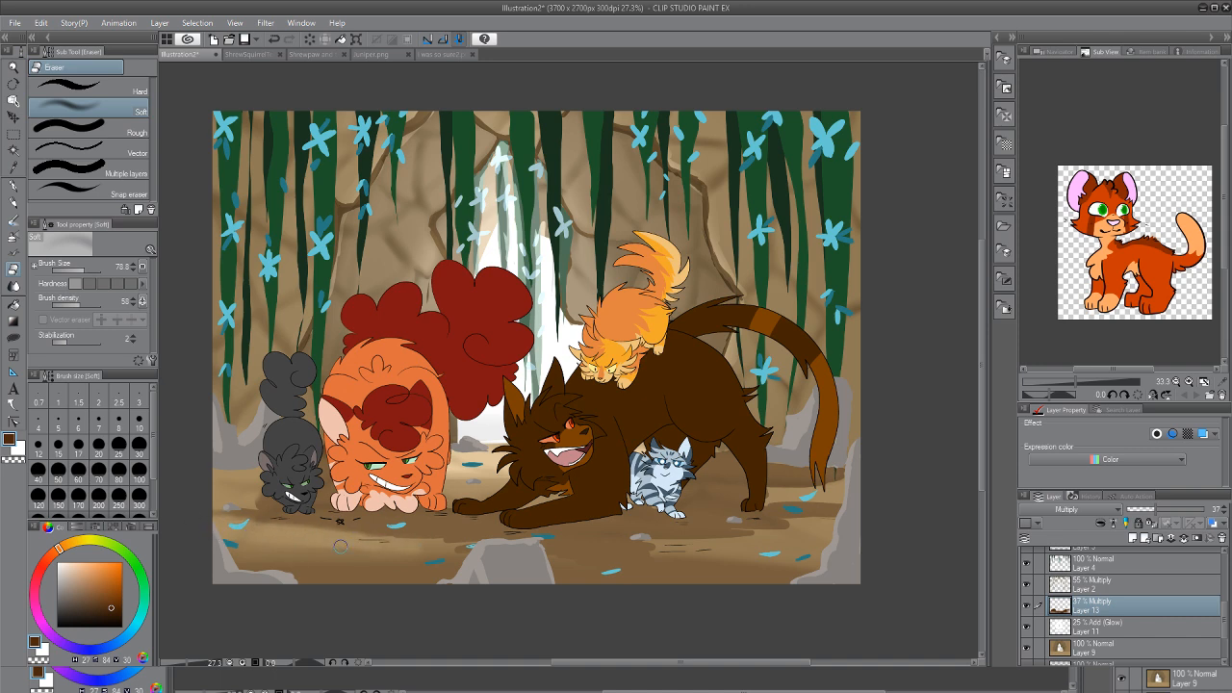
{"action": "left_click_drag", "start_coordinate": [235, 553], "coordinate": [331, 554]}
{"action": "left_click_drag", "start_coordinate": [445, 554], "coordinate": [179, 569]}
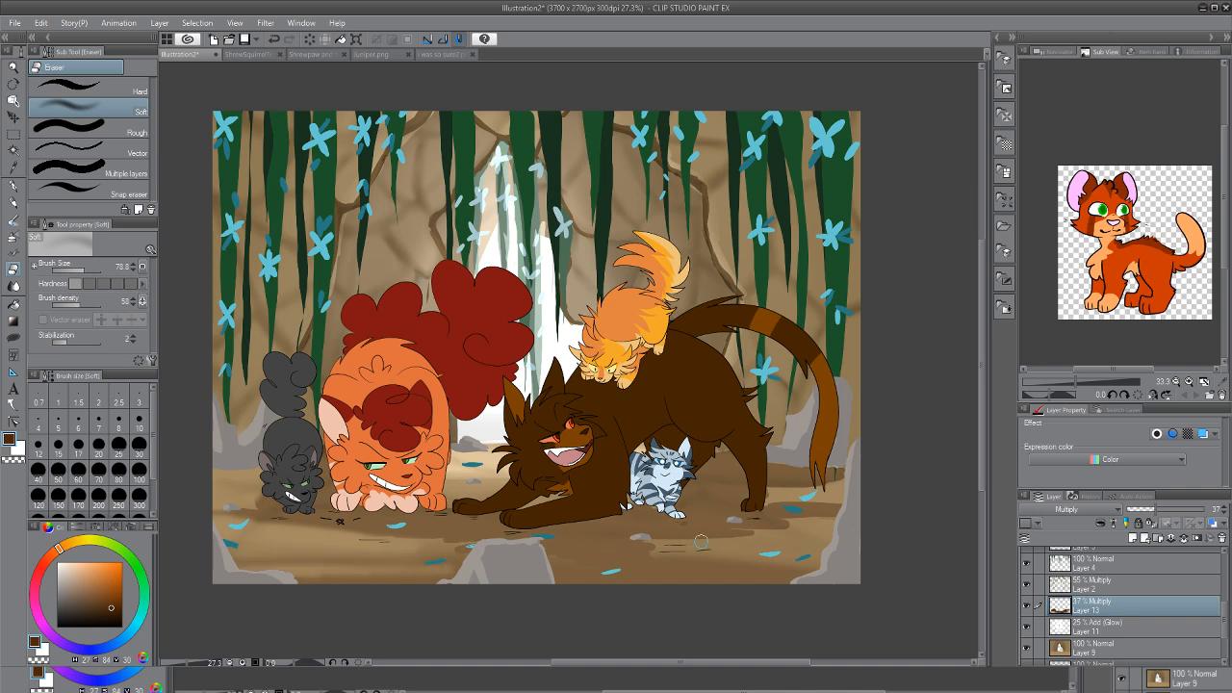
{"action": "mouse_move", "coordinate": [687, 539]}
{"action": "left_mouse_down"}
{"action": "mouse_move", "coordinate": [843, 520]}
{"action": "mouse_move", "coordinate": [605, 540]}
{"action": "mouse_move", "coordinate": [746, 544]}
{"action": "mouse_move", "coordinate": [304, 547]}
{"action": "mouse_move", "coordinate": [858, 546]}
{"action": "left_mouse_up"}
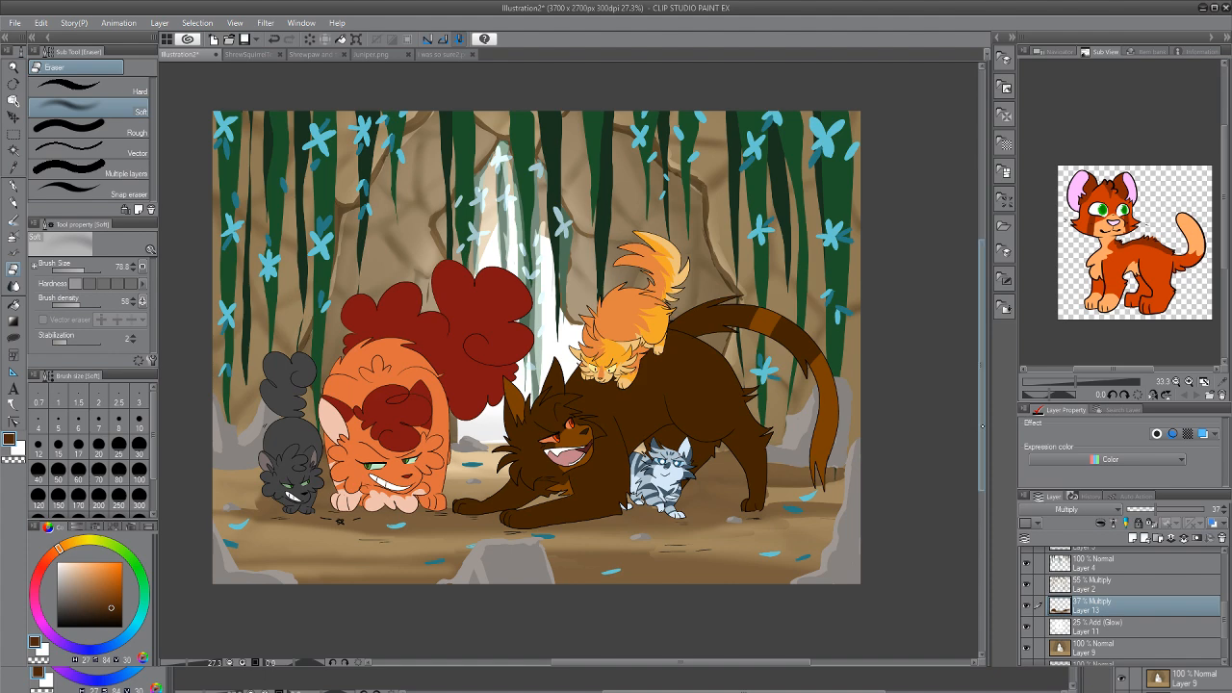
{"action": "mouse_move", "coordinate": [982, 423]}
{"action": "left_mouse_down"}
{"action": "mouse_move", "coordinate": [981, 449]}
{"action": "mouse_move", "coordinate": [981, 434]}
{"action": "left_mouse_up"}
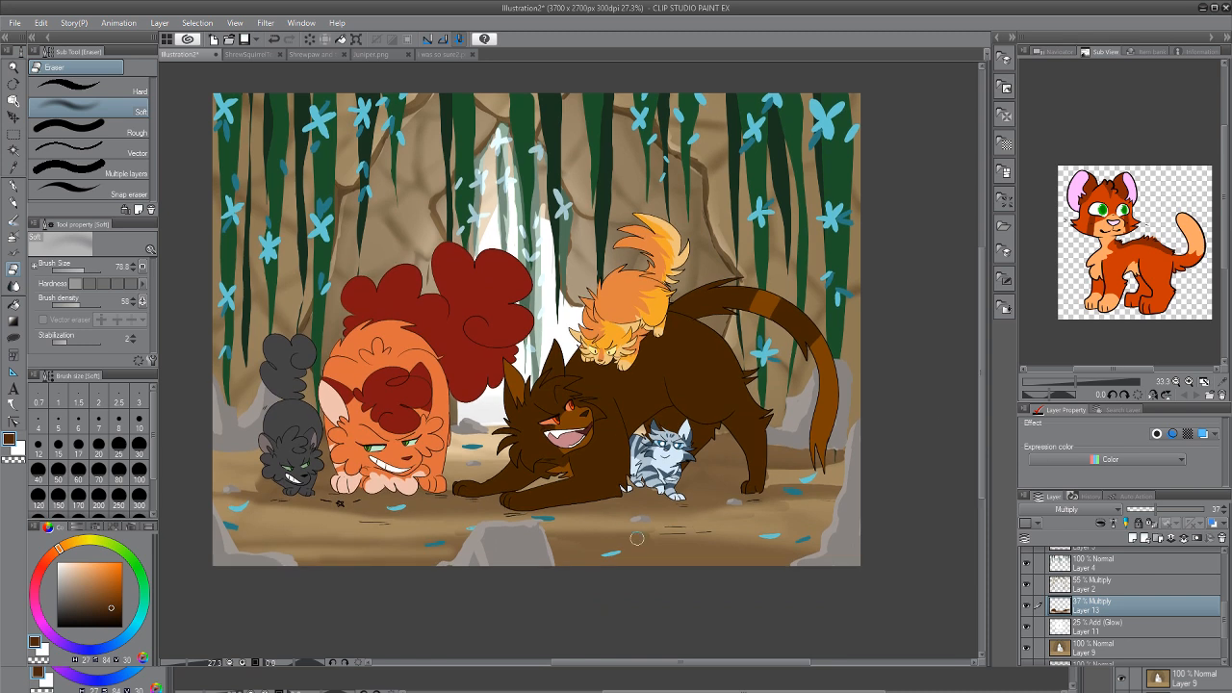
{"action": "mouse_move", "coordinate": [818, 514]}
{"action": "left_mouse_down"}
{"action": "mouse_move", "coordinate": [166, 508]}
{"action": "mouse_move", "coordinate": [618, 521]}
{"action": "mouse_move", "coordinate": [216, 525]}
{"action": "mouse_move", "coordinate": [816, 504]}
{"action": "left_mouse_up"}
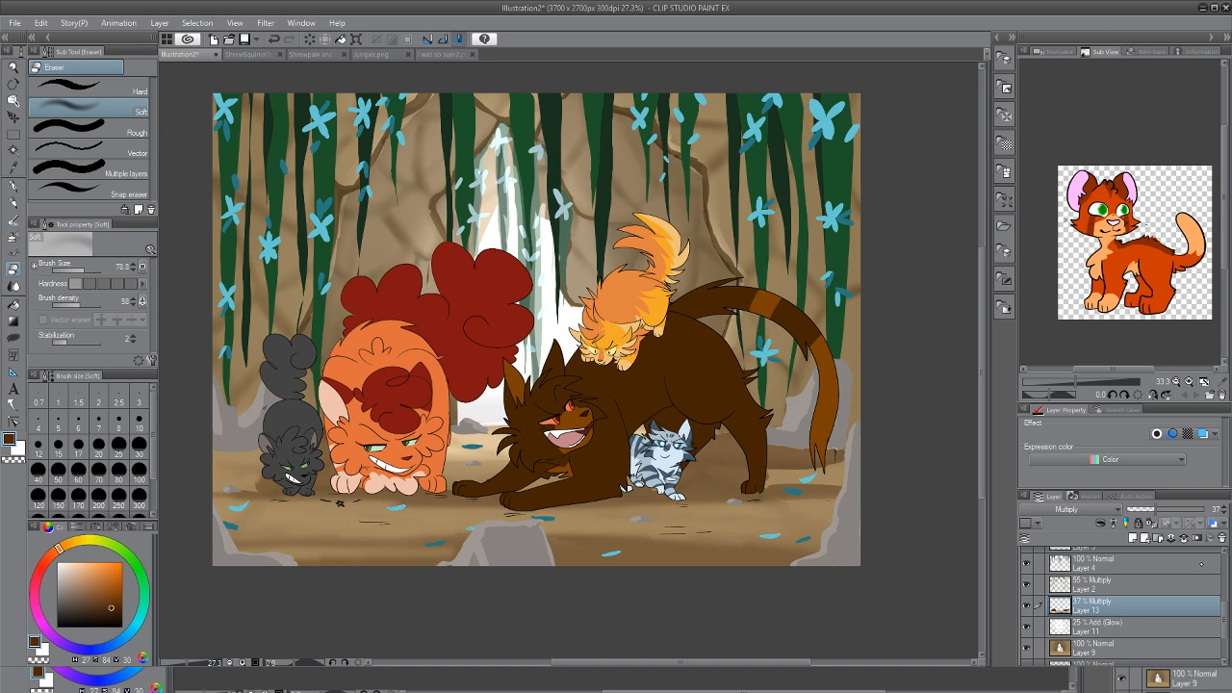
Merge Layer 5 Copy down into Layer 5 so the cats sit on a single layer
{"action": "scroll", "coordinate": [1121, 606], "scroll_direction": "up", "scroll_amount": 5}
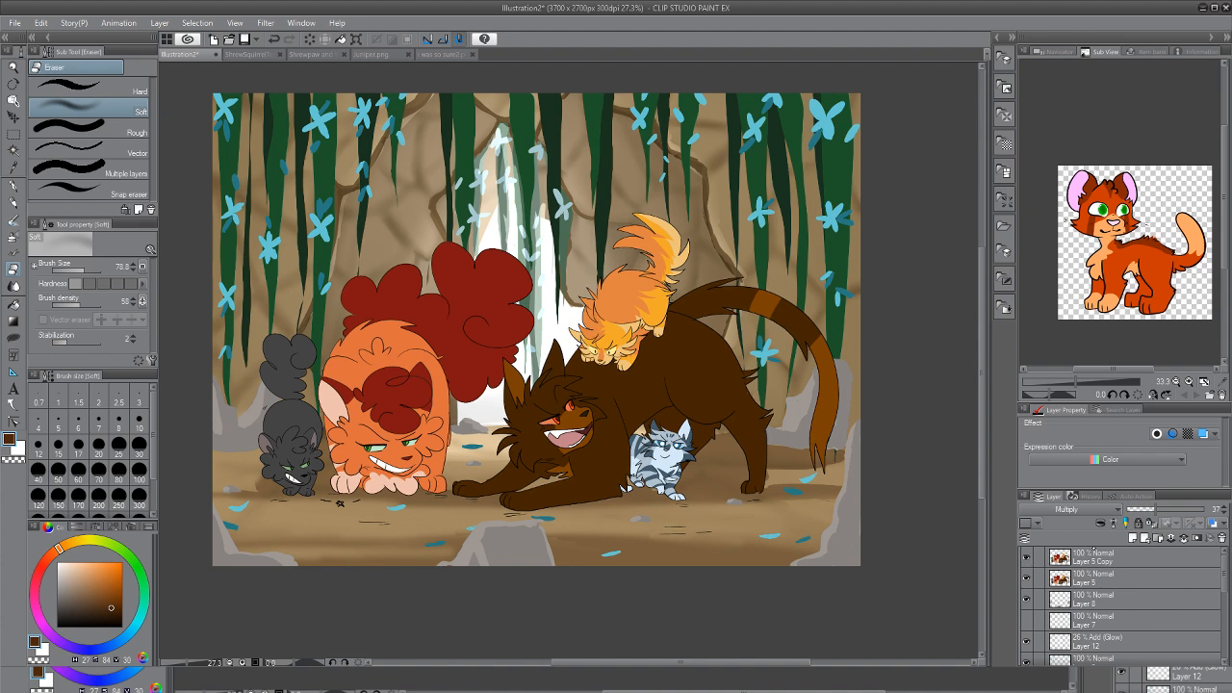
{"action": "left_click", "coordinate": [1136, 557]}
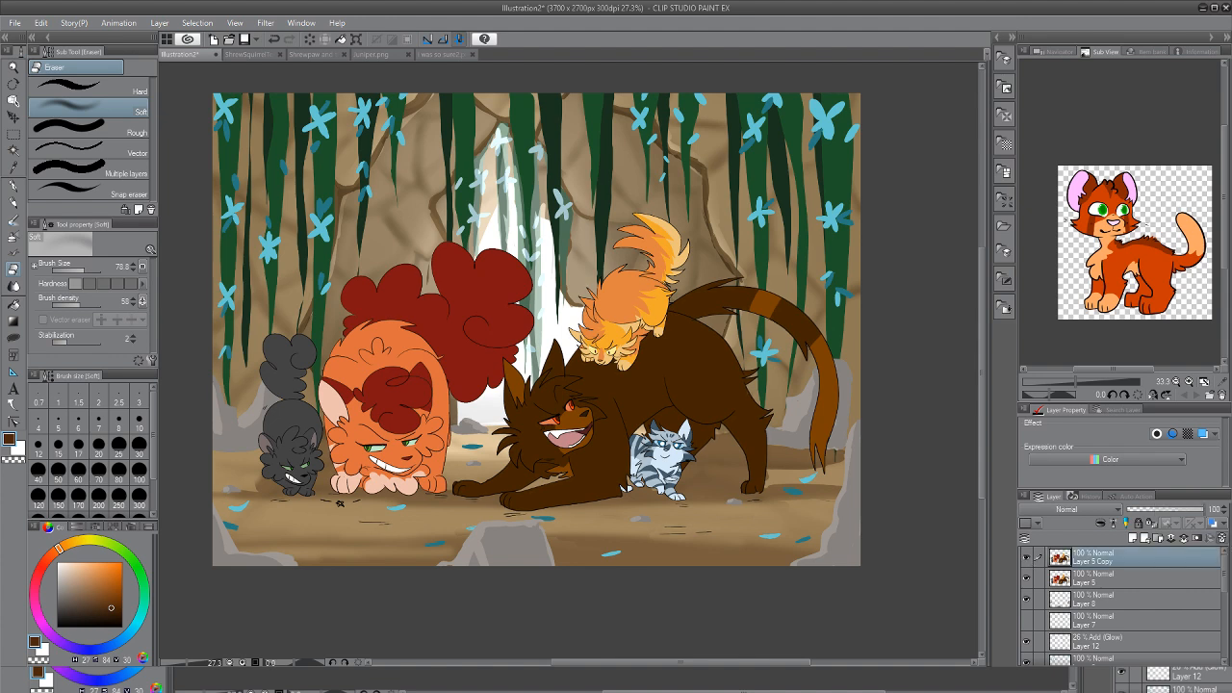
{"action": "key", "text": "ctrl+e"}
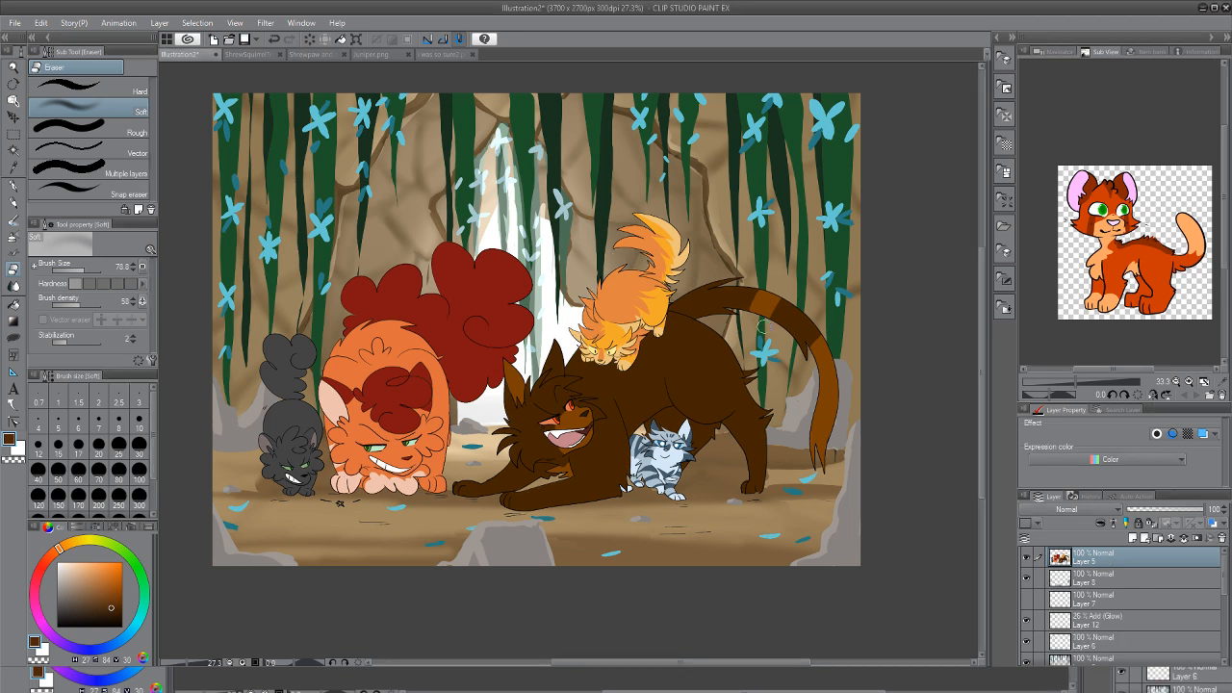
Select the empty area around the cats with Auto select, referring to the editing layer only
{"action": "key", "text": "w"}
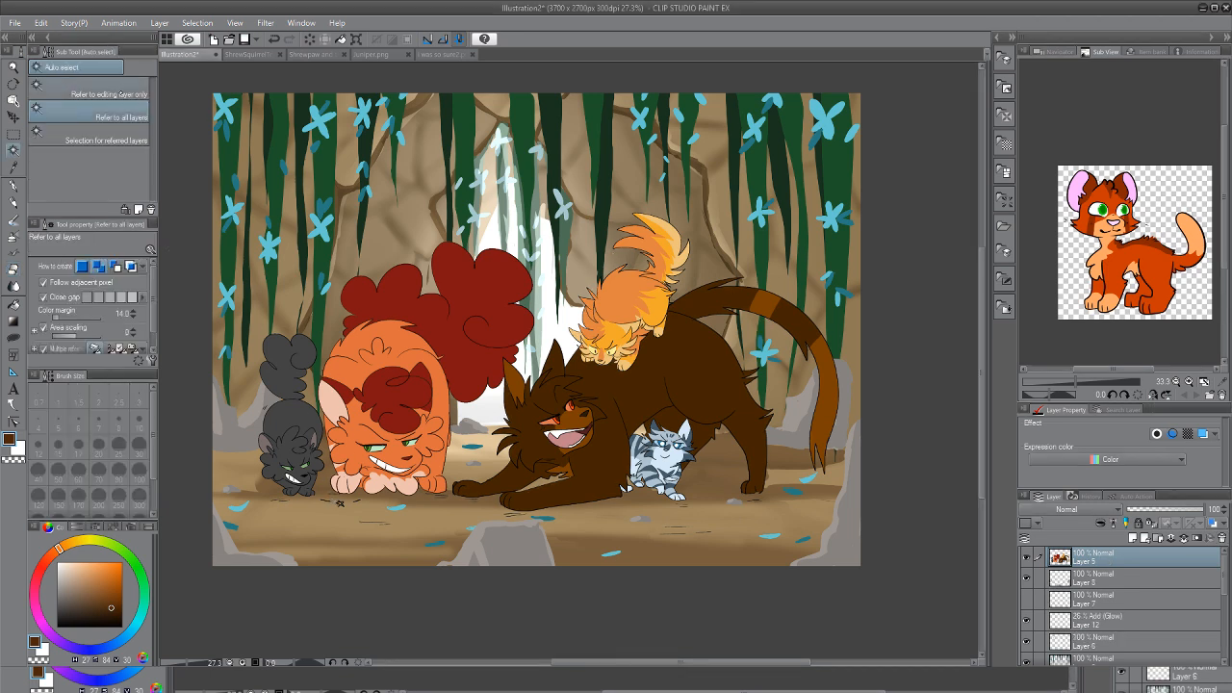
{"action": "left_click", "coordinate": [308, 481]}
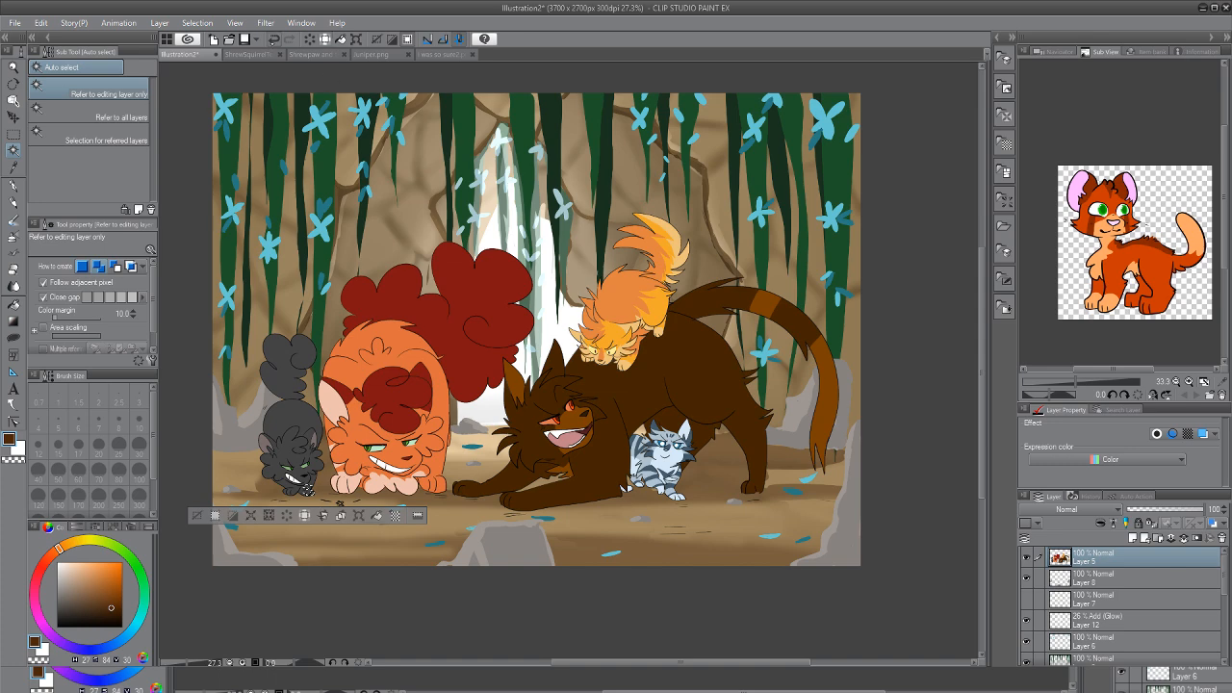
{"action": "key", "text": "ctrl+d"}
{"action": "left_click", "coordinate": [415, 526]}
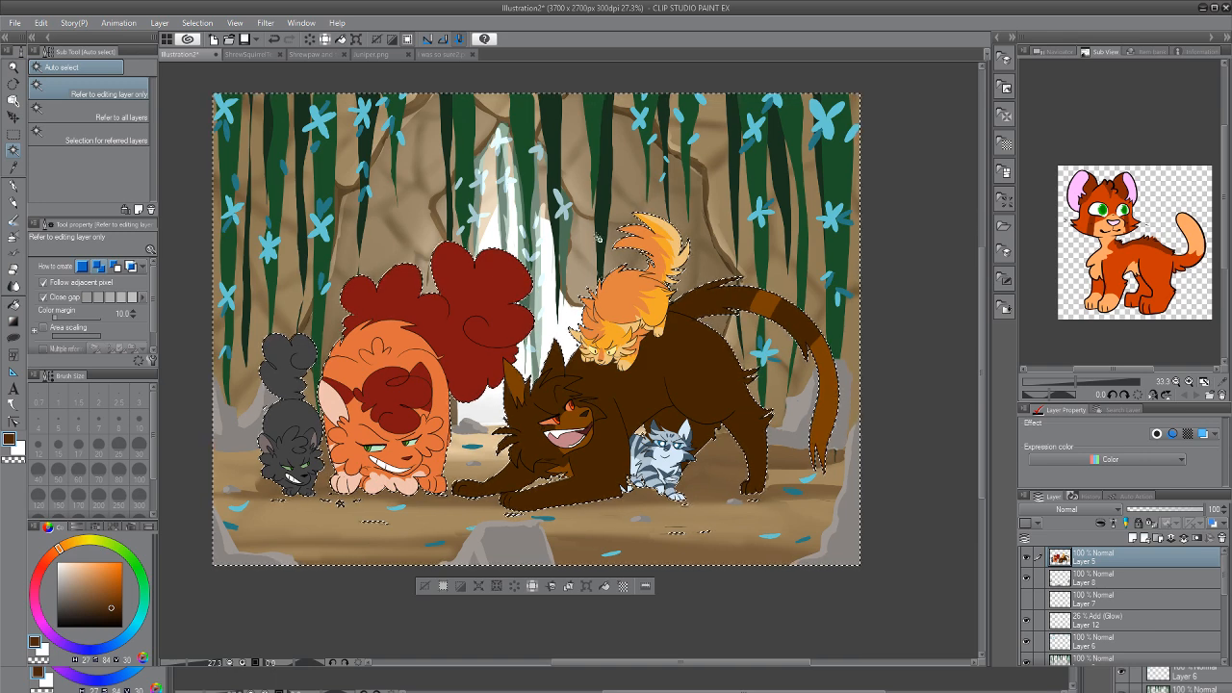
Invert the selection so it covers the cats, and pick a light peach drawing colour
{"action": "key", "text": "ctrl+shift+i"}
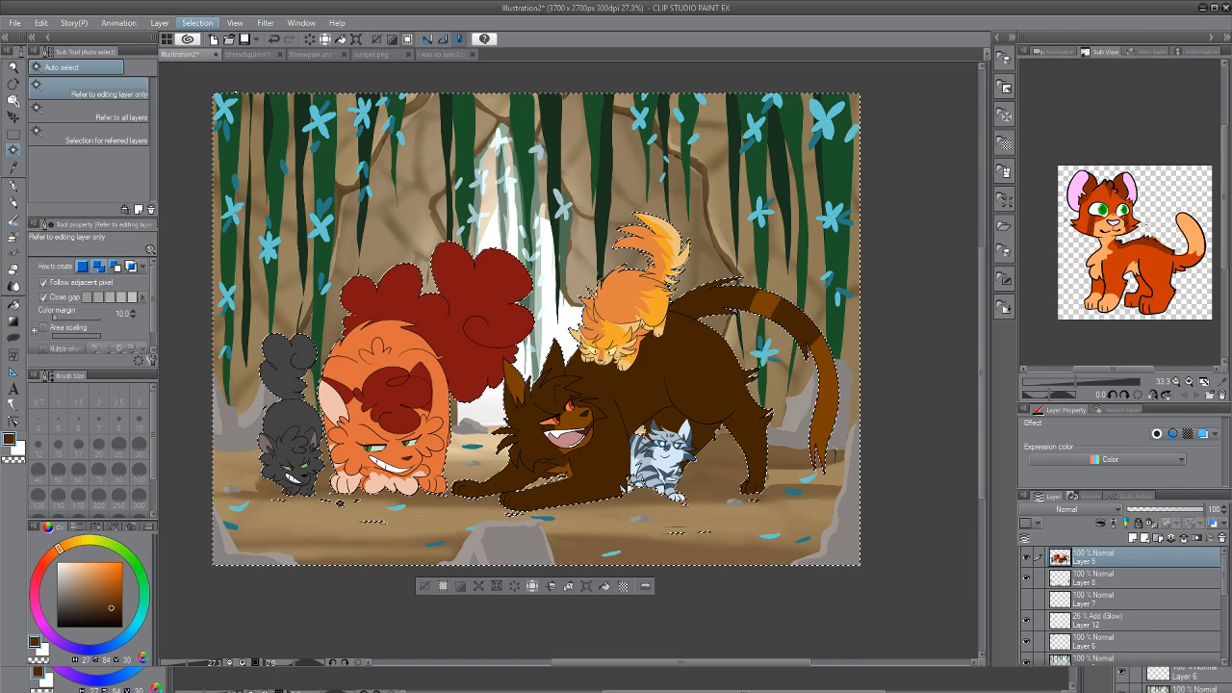
{"action": "left_click", "coordinate": [80, 561]}
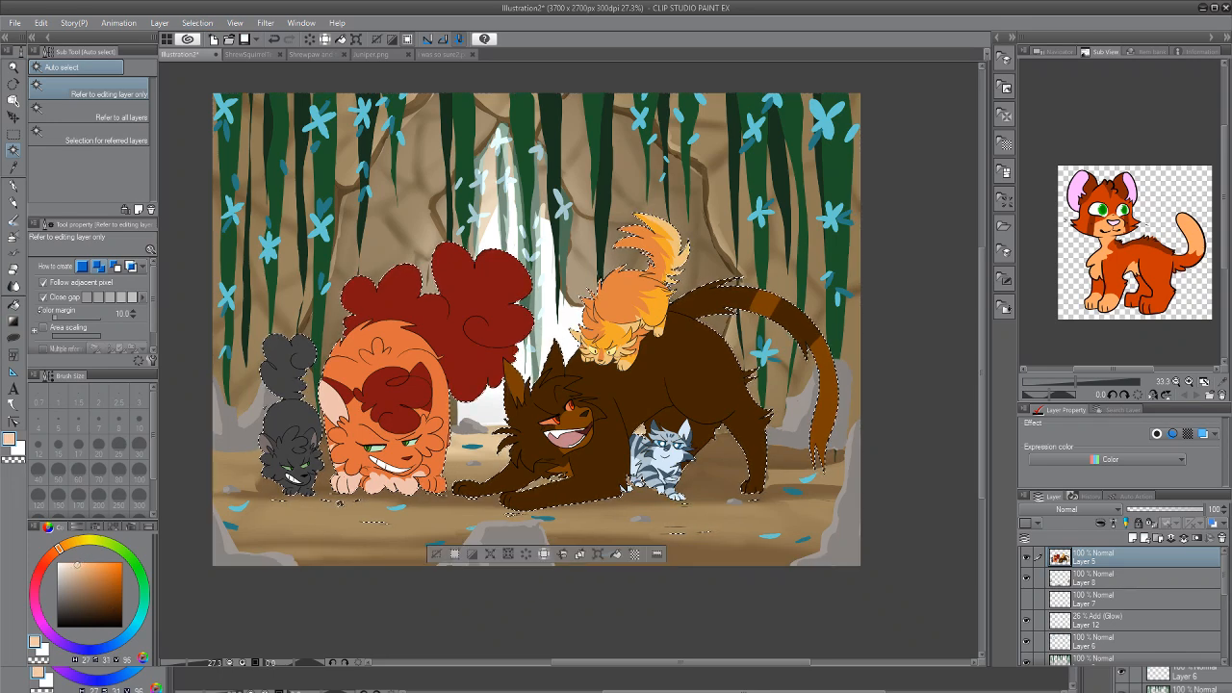
{"action": "key", "text": "g"}
{"action": "left_click_drag", "start_coordinate": [525, 452], "coordinate": [526, 452]}
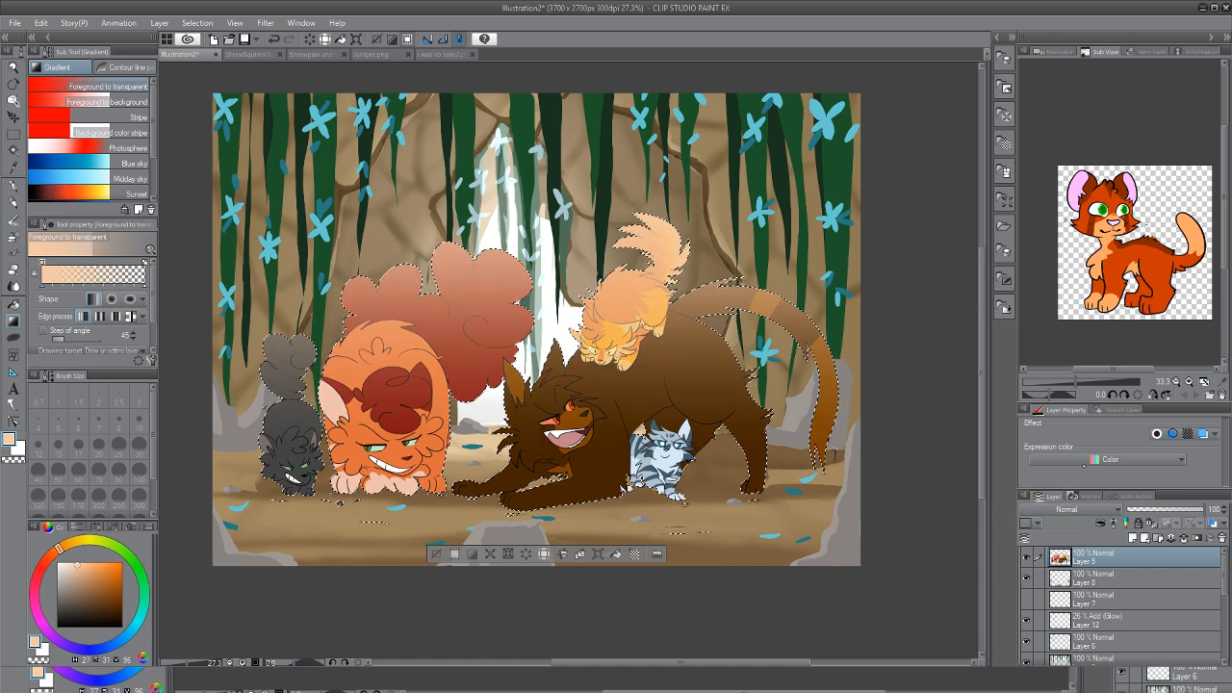
{"action": "scroll", "coordinate": [1066, 509], "scroll_direction": "down", "scroll_amount": 12}
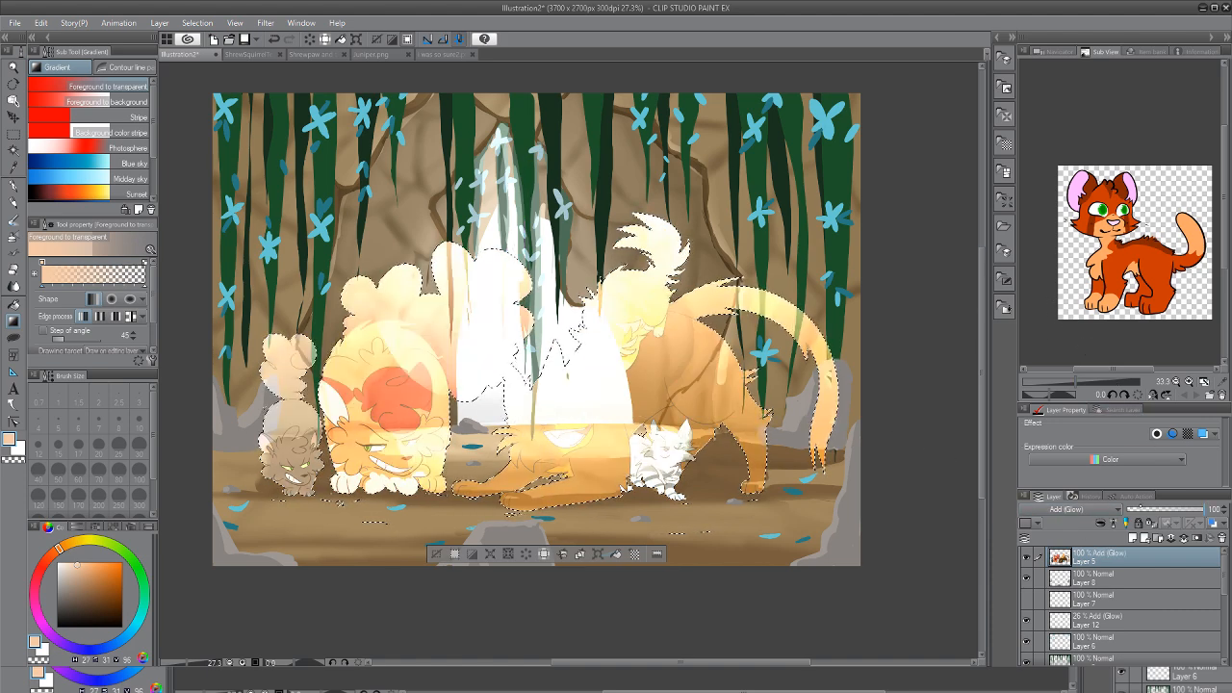
{"action": "scroll", "coordinate": [1067, 509], "scroll_direction": "up", "scroll_amount": 12}
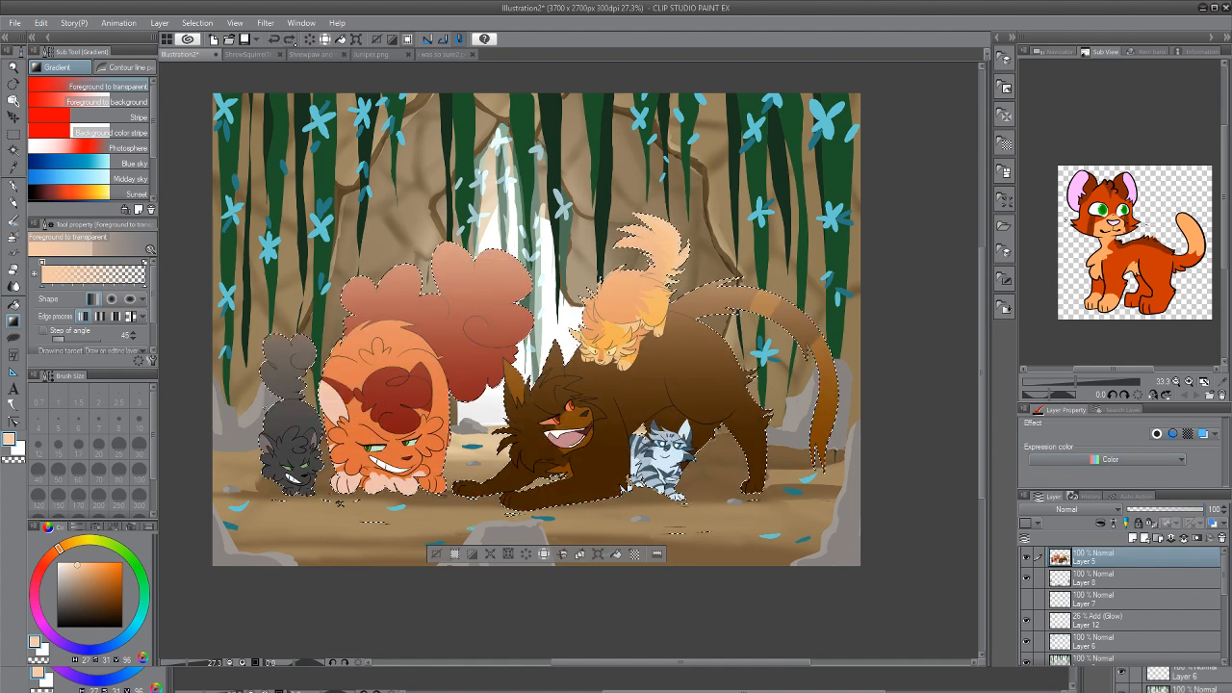
Add a new layer above the cats and apply a peach foreground-to-transparent gradient from above within the cat selection
{"action": "left_click", "coordinate": [1133, 537]}
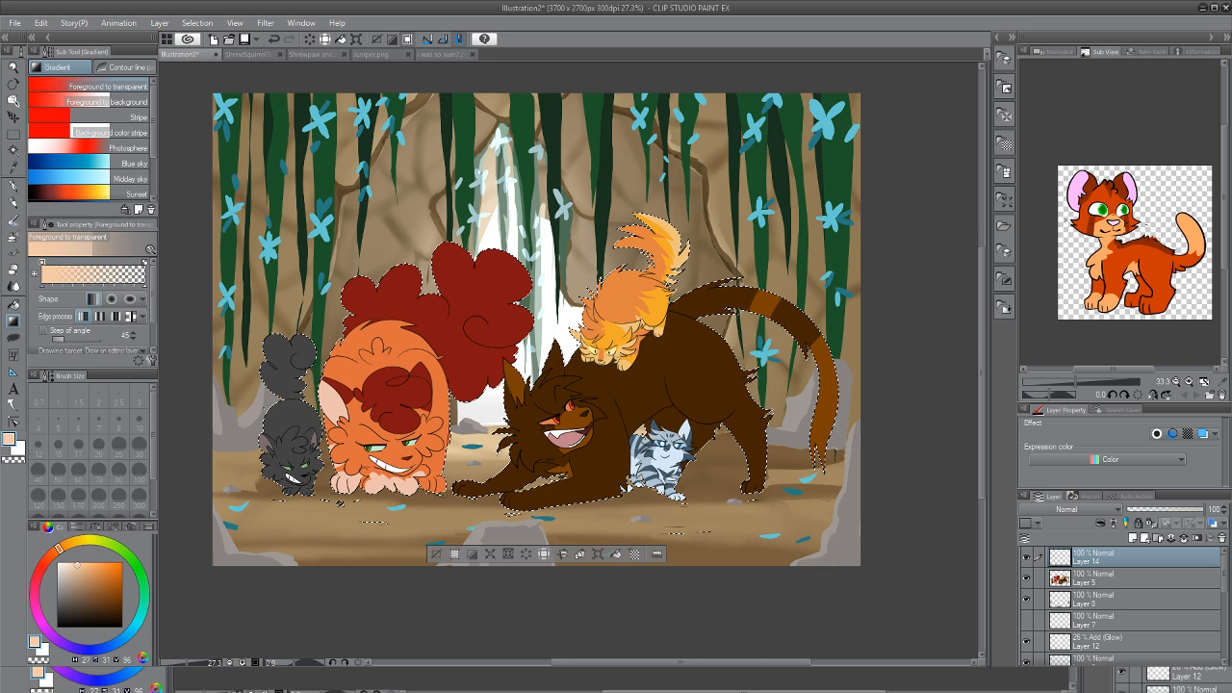
{"action": "key", "text": "j"}
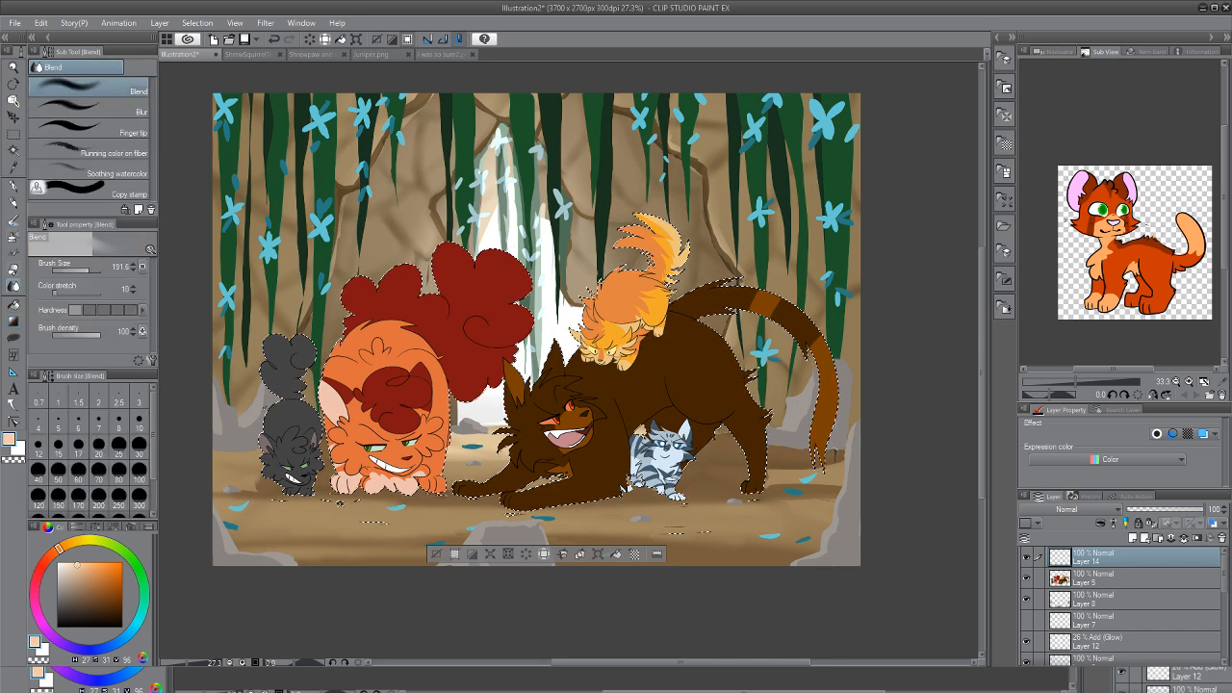
{"action": "key", "text": "g"}
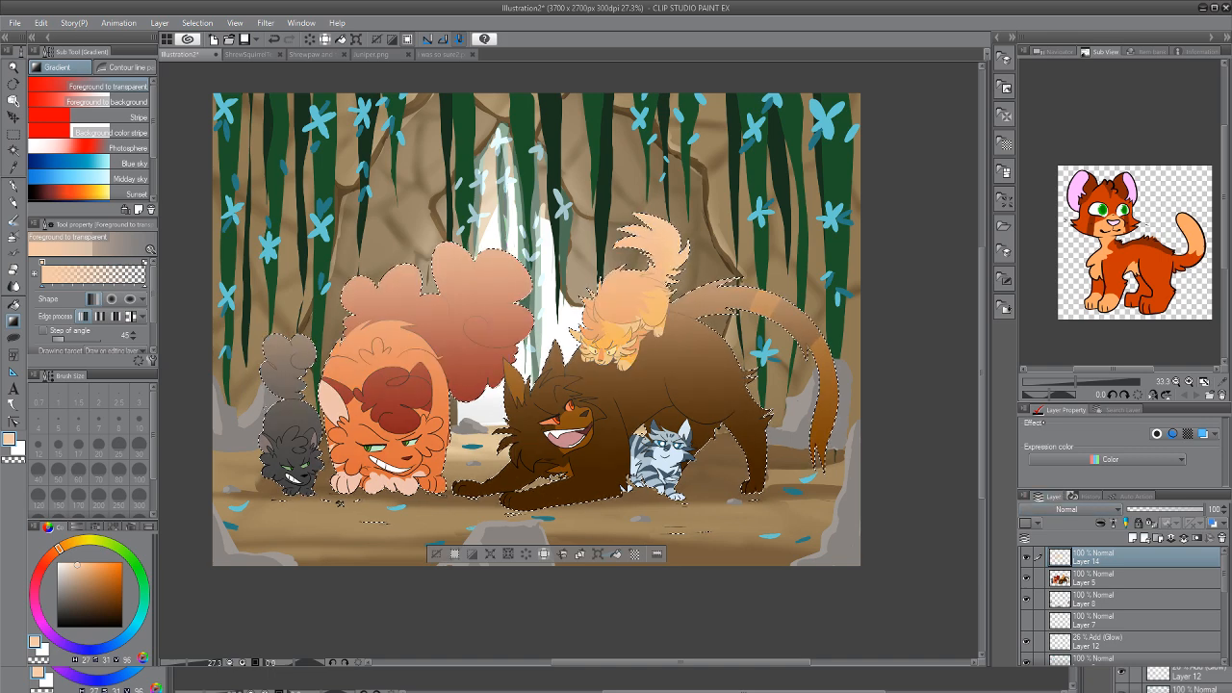
Set the peach gradient layer to Add (Glow) blending at 57% opacity
{"action": "left_click", "coordinate": [1068, 509]}
{"action": "left_click", "coordinate": [1088, 362]}
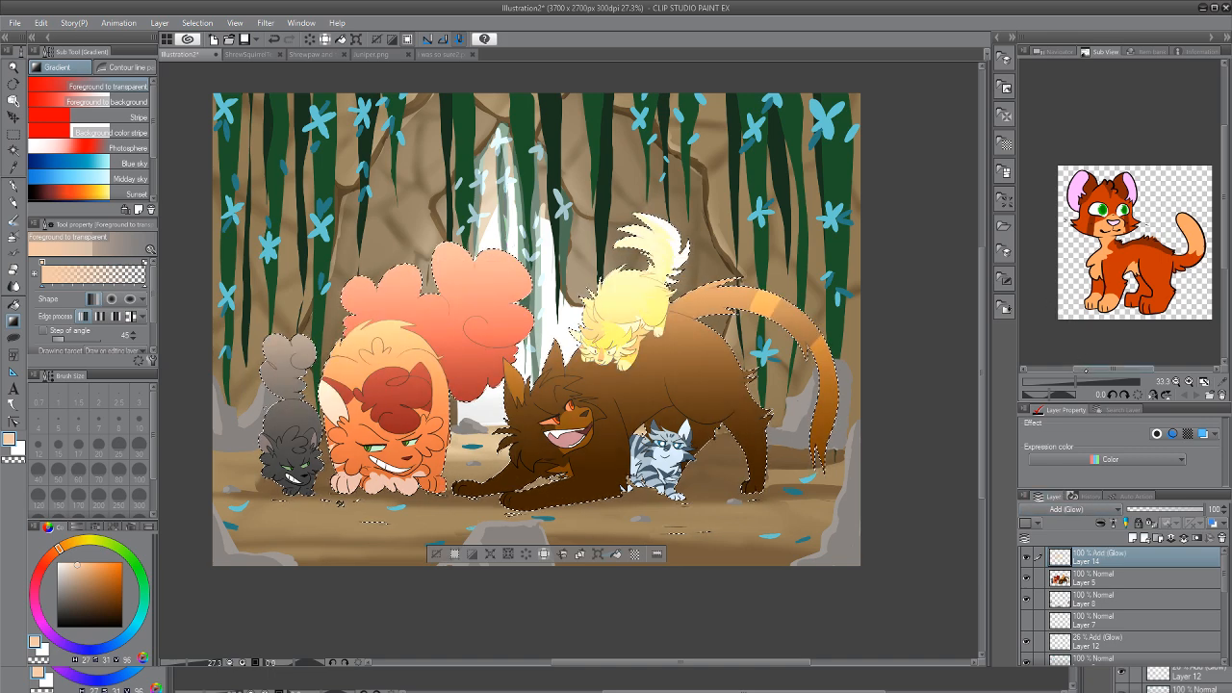
{"action": "left_click", "coordinate": [1165, 509]}
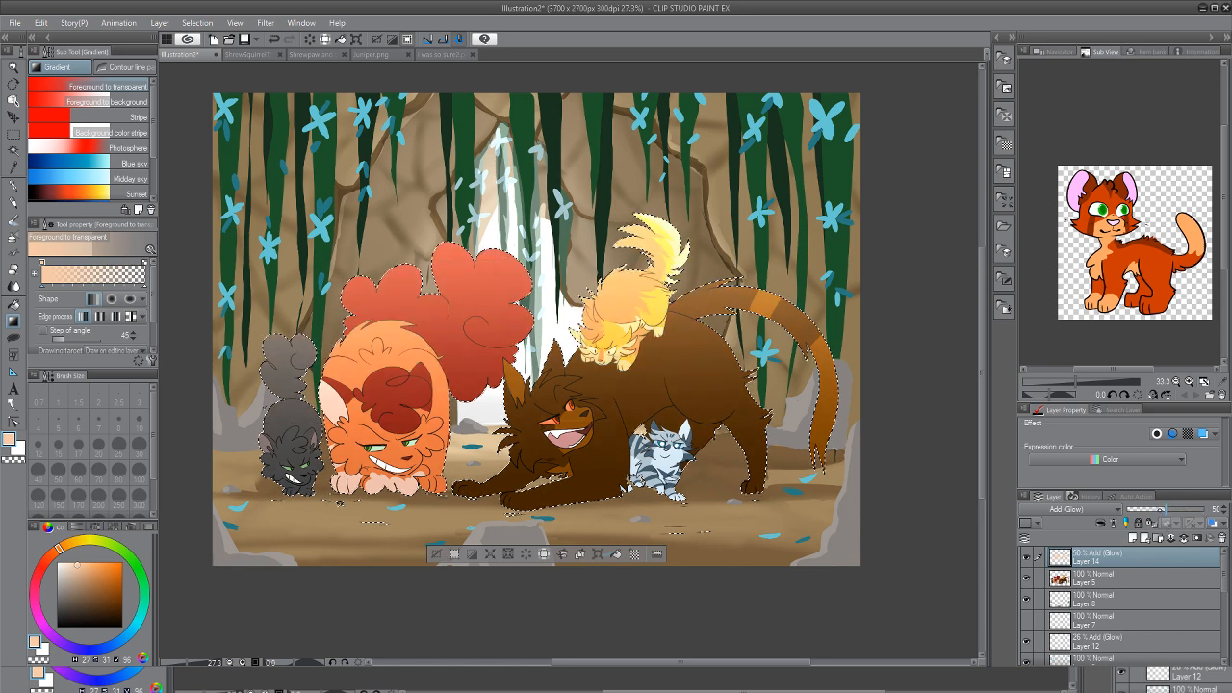
{"action": "left_click_drag", "start_coordinate": [1165, 509], "coordinate": [1171, 509]}
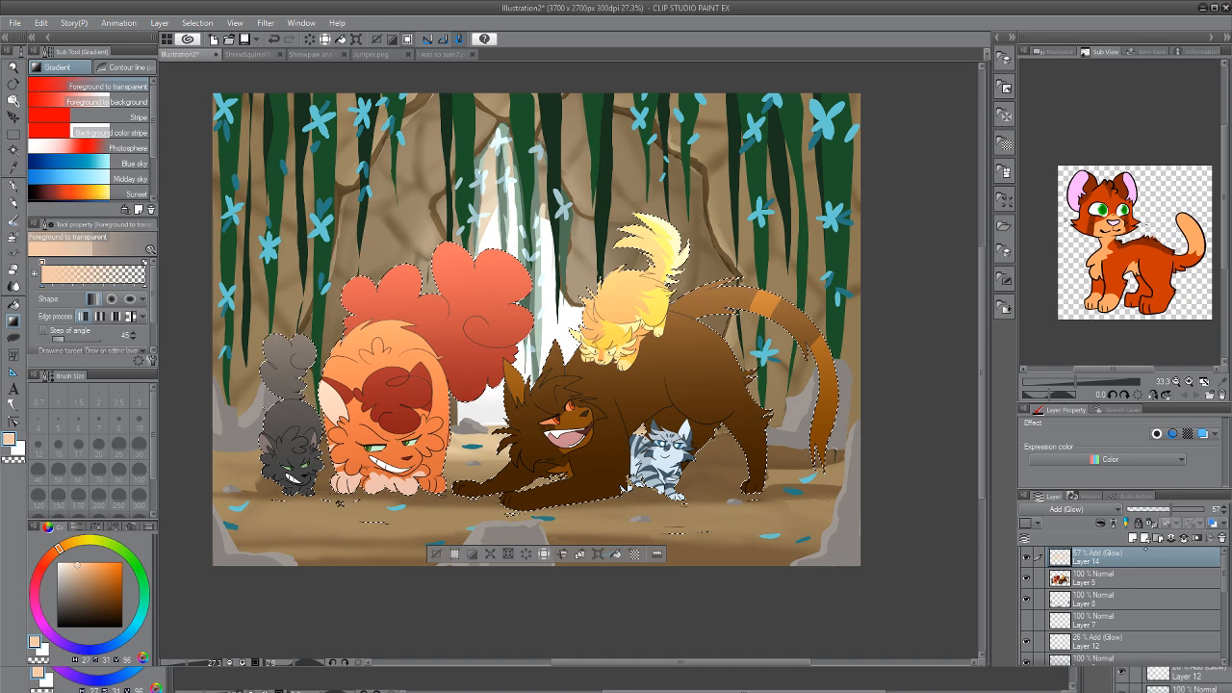
Switch to the Soft eraser and enlarge its brush to about 210
{"action": "key", "text": "e"}
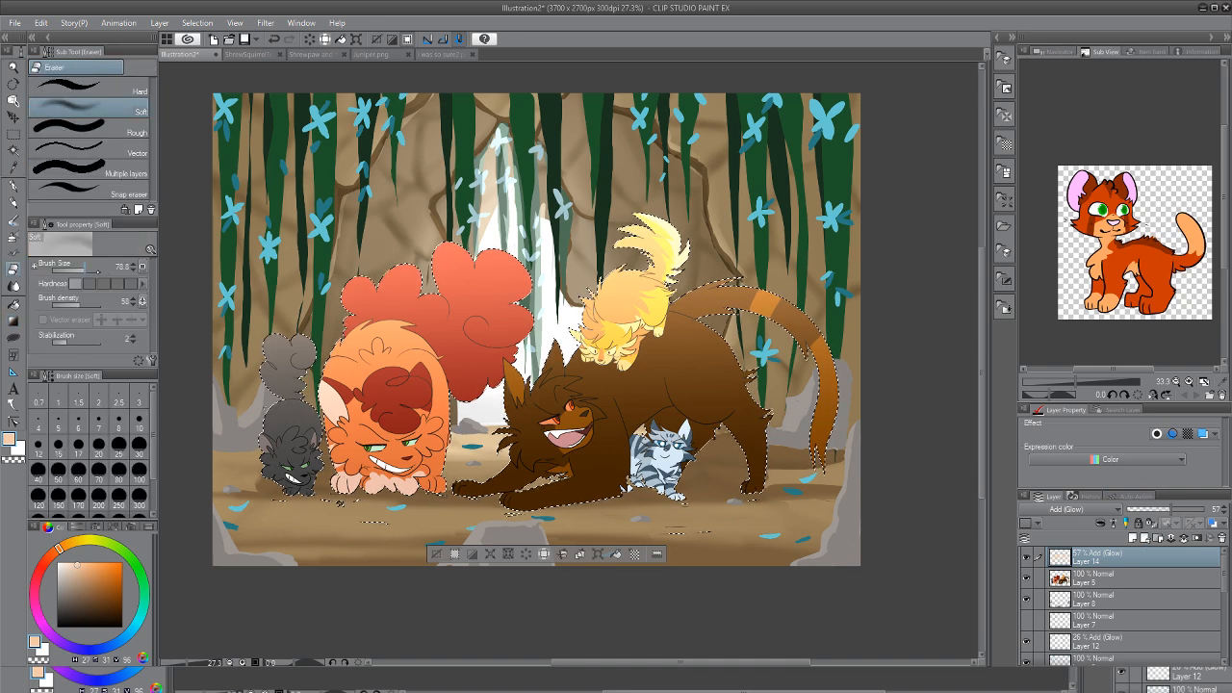
{"action": "left_click_drag", "start_coordinate": [135, 283], "coordinate": [175, 284]}
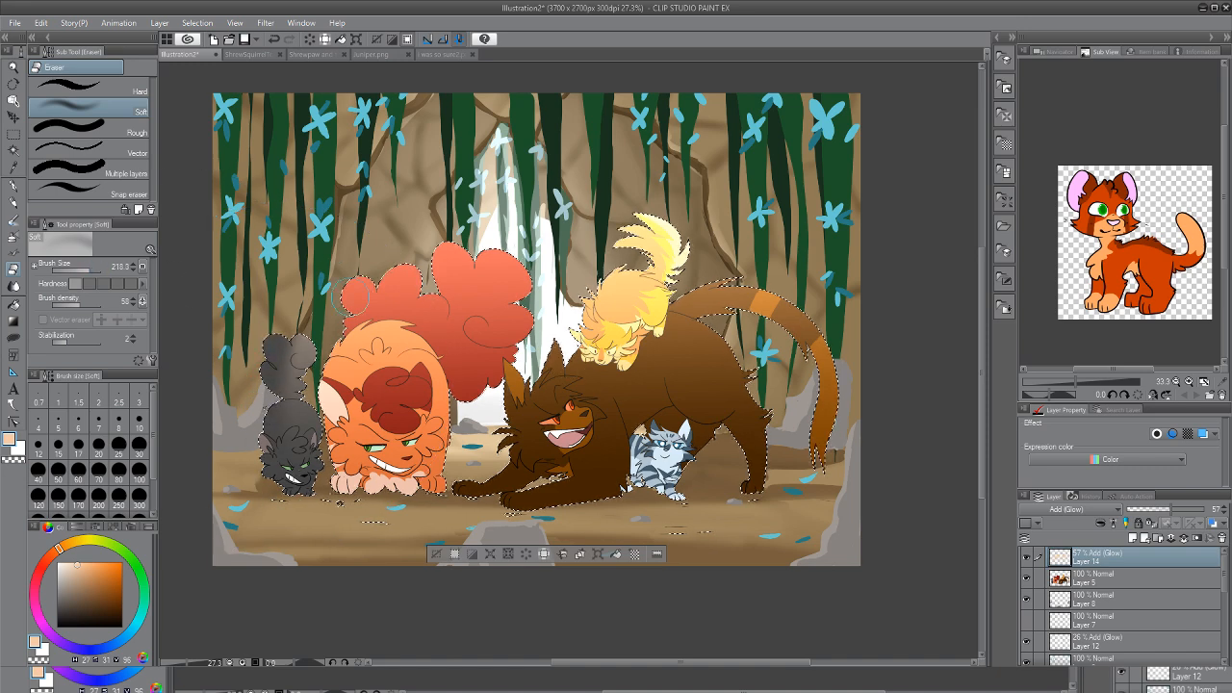
{"action": "left_click_drag", "start_coordinate": [444, 260], "coordinate": [539, 236]}
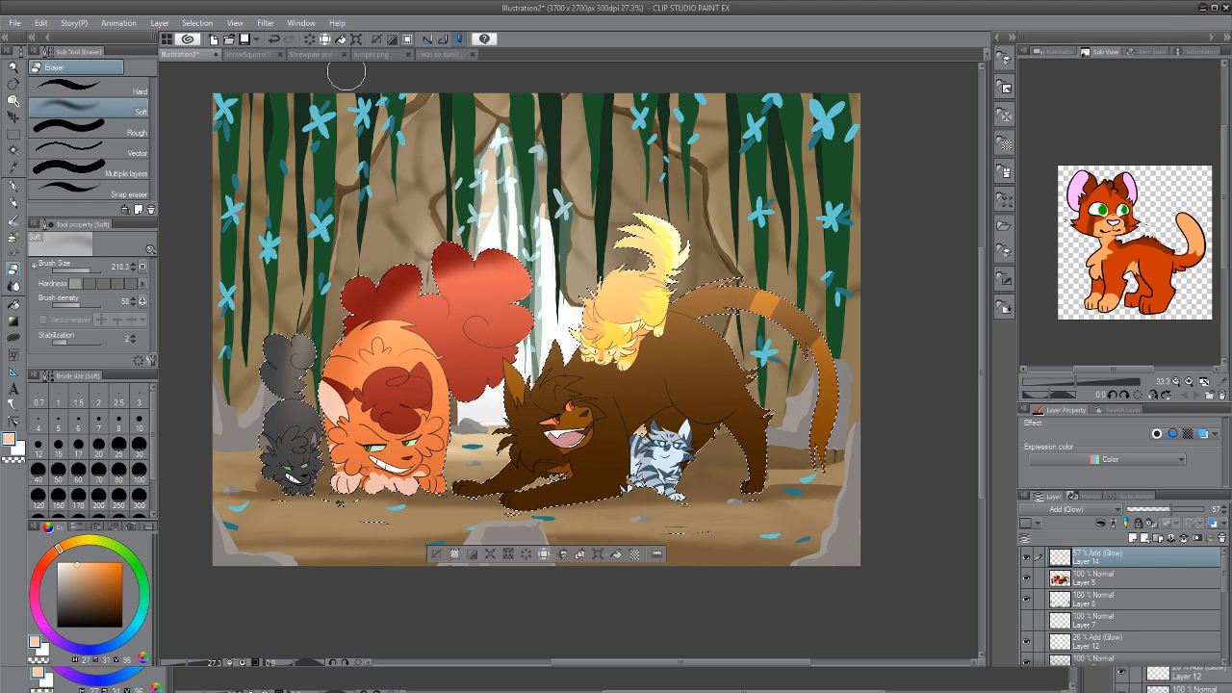
{"action": "key", "text": "ctrl+z"}
{"action": "key", "text": "ctrl+z"}
Soften the glow on the red tail's outer edge, the grey cat and the brown cat's body with the eraser, and lower layer opacity to 37%
{"action": "mouse_move", "coordinate": [352, 408]}
{"action": "left_mouse_down"}
{"action": "mouse_move", "coordinate": [370, 337]}
{"action": "mouse_move", "coordinate": [332, 318]}
{"action": "mouse_move", "coordinate": [366, 285]}
{"action": "mouse_move", "coordinate": [385, 303]}
{"action": "mouse_move", "coordinate": [362, 328]}
{"action": "left_mouse_up"}
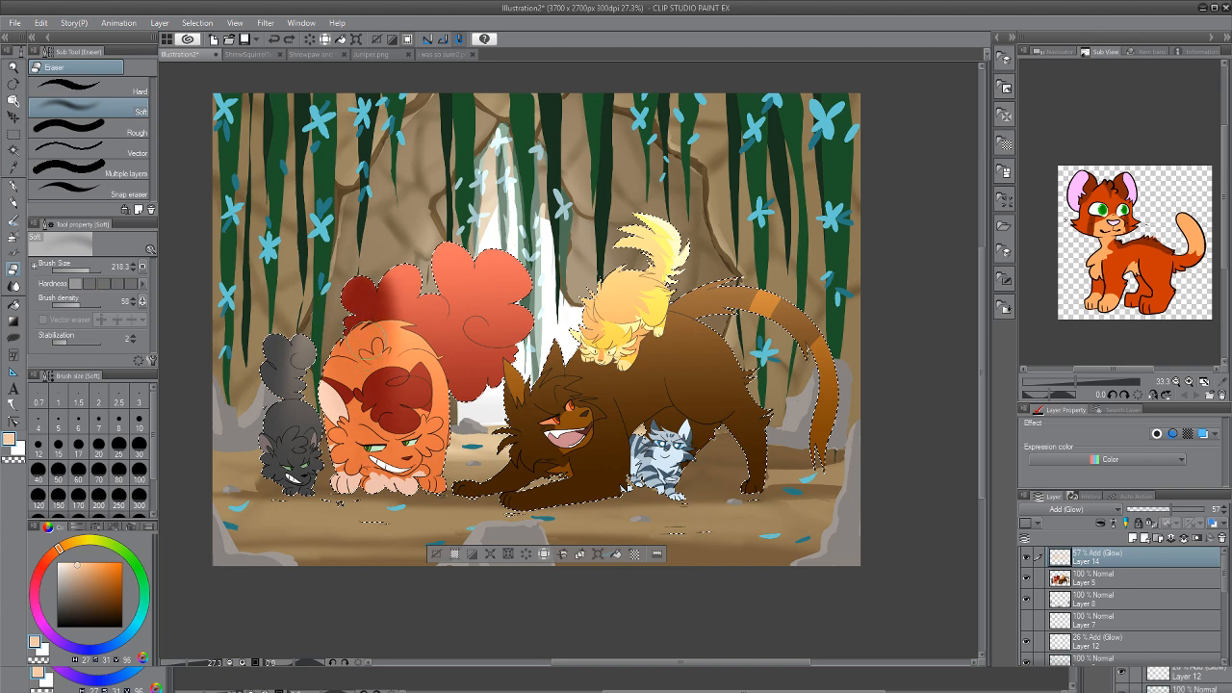
{"action": "mouse_move", "coordinate": [274, 420]}
{"action": "left_mouse_down"}
{"action": "mouse_move", "coordinate": [278, 396]}
{"action": "mouse_move", "coordinate": [306, 449]}
{"action": "left_mouse_up"}
{"action": "mouse_move", "coordinate": [724, 389]}
{"action": "left_mouse_down"}
{"action": "mouse_move", "coordinate": [668, 308]}
{"action": "mouse_move", "coordinate": [611, 380]}
{"action": "mouse_move", "coordinate": [654, 383]}
{"action": "mouse_move", "coordinate": [679, 368]}
{"action": "mouse_move", "coordinate": [717, 390]}
{"action": "mouse_move", "coordinate": [664, 397]}
{"action": "left_mouse_up"}
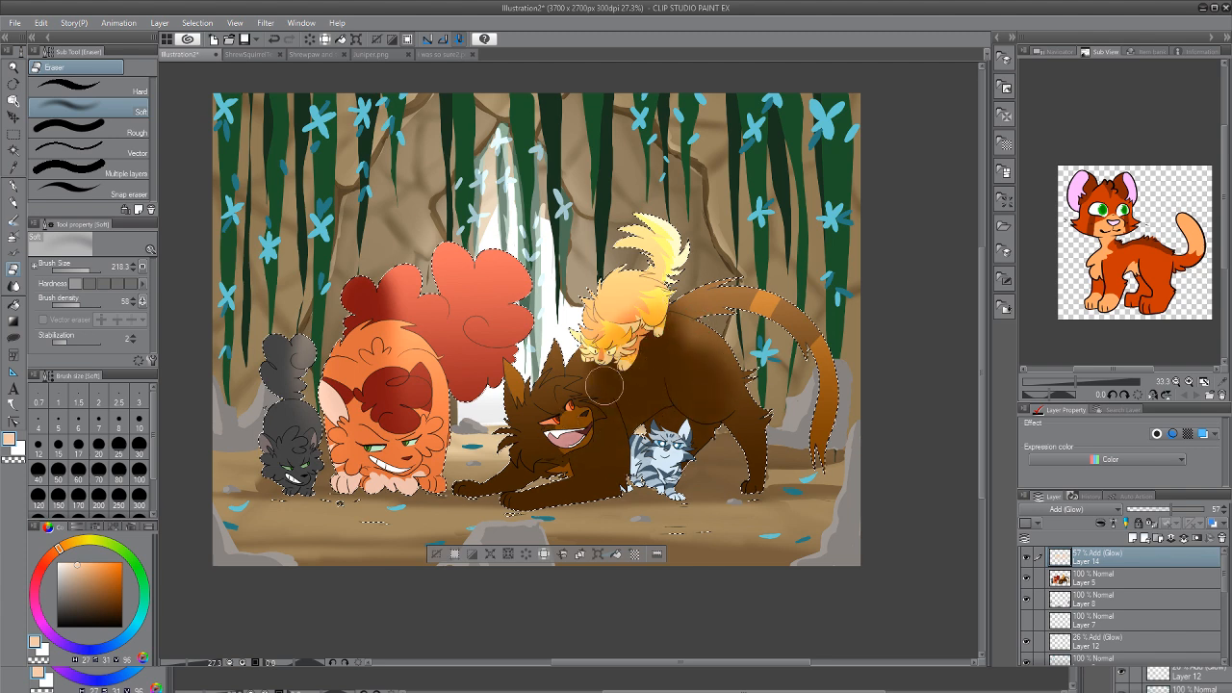
{"action": "mouse_move", "coordinate": [578, 394]}
{"action": "left_mouse_down"}
{"action": "mouse_move", "coordinate": [724, 374]}
{"action": "mouse_move", "coordinate": [712, 380]}
{"action": "left_mouse_up"}
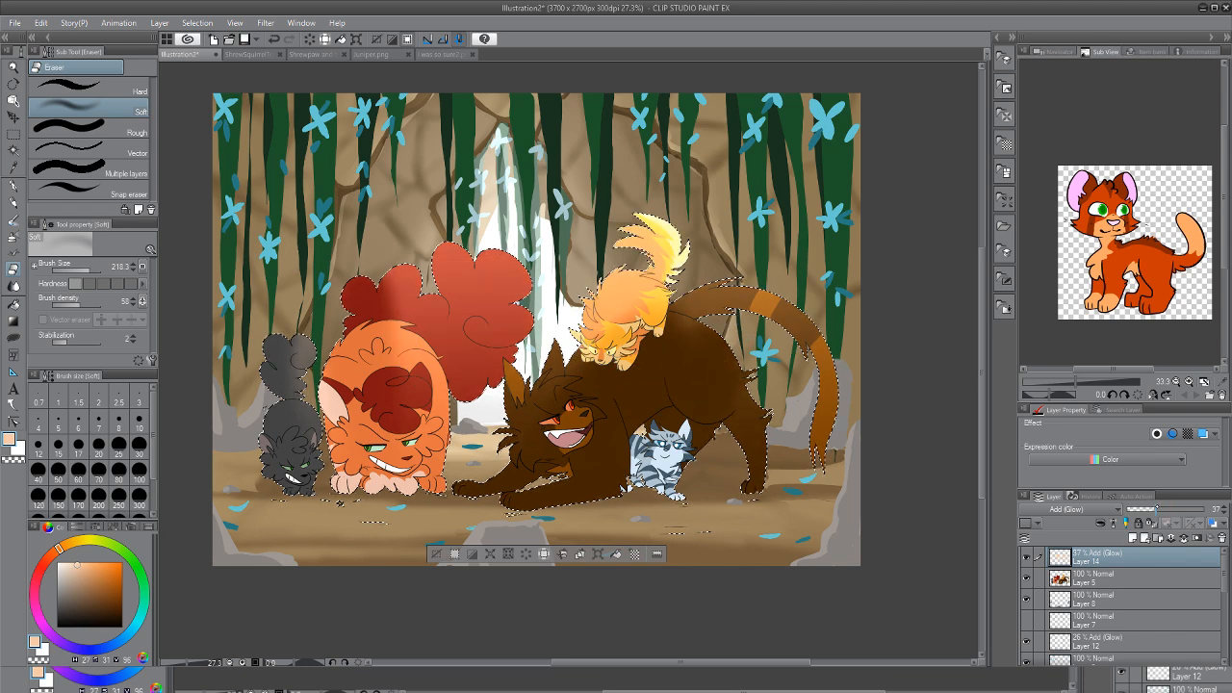
{"action": "key", "text": "m"}
{"action": "left_click", "coordinate": [181, 105]}
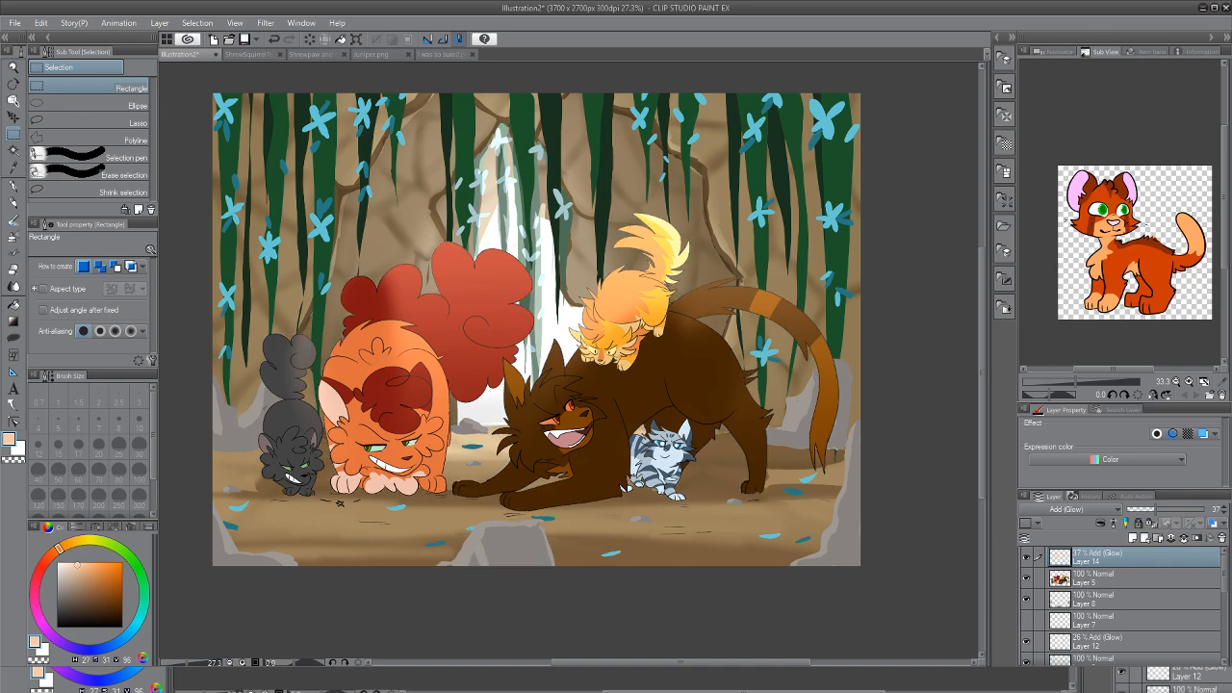
{"action": "key", "text": "ctrl+z"}
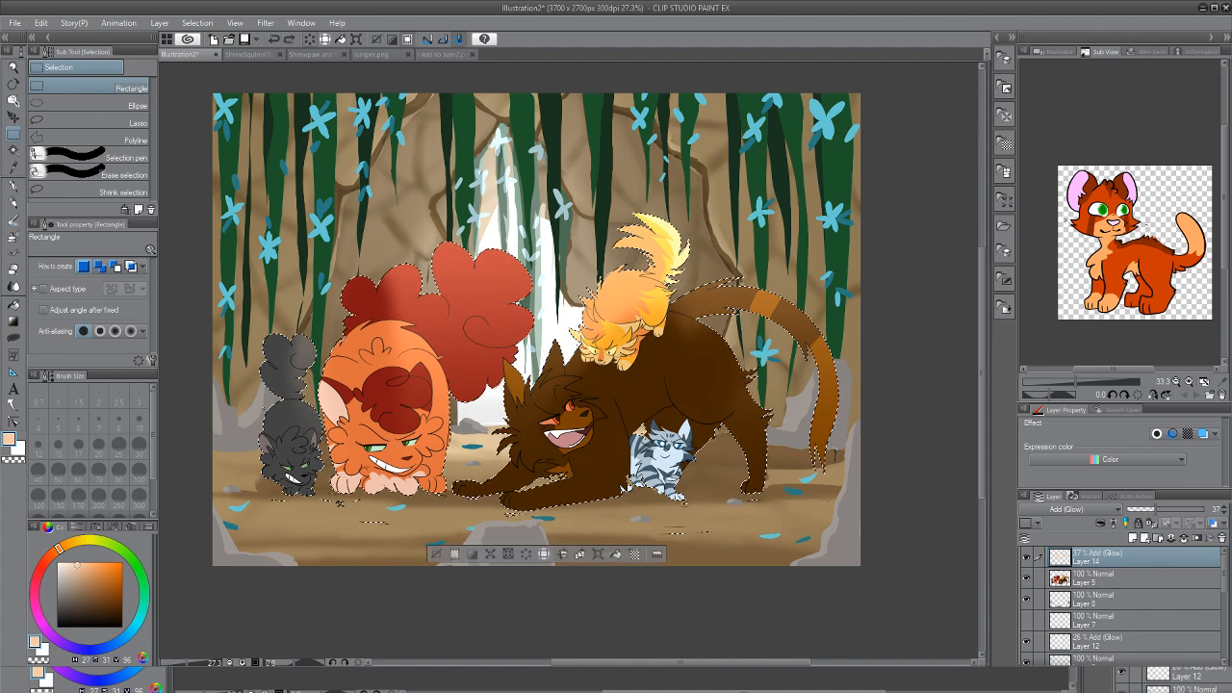
Add a layer directly above the cats, apply a brown foreground-to-transparent gradient rising from their paws, and set it to Multiply at 55% opacity
{"action": "key", "text": "ctrl+shift+n"}
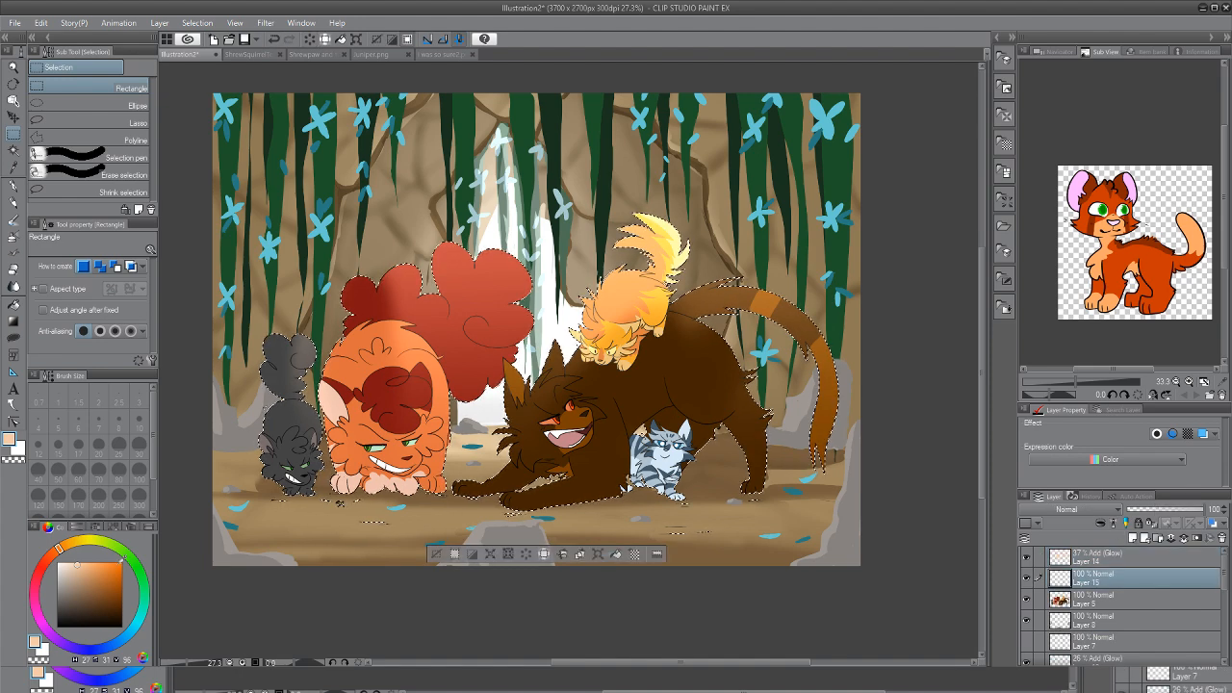
{"action": "left_click", "coordinate": [106, 606]}
{"action": "key", "text": "g"}
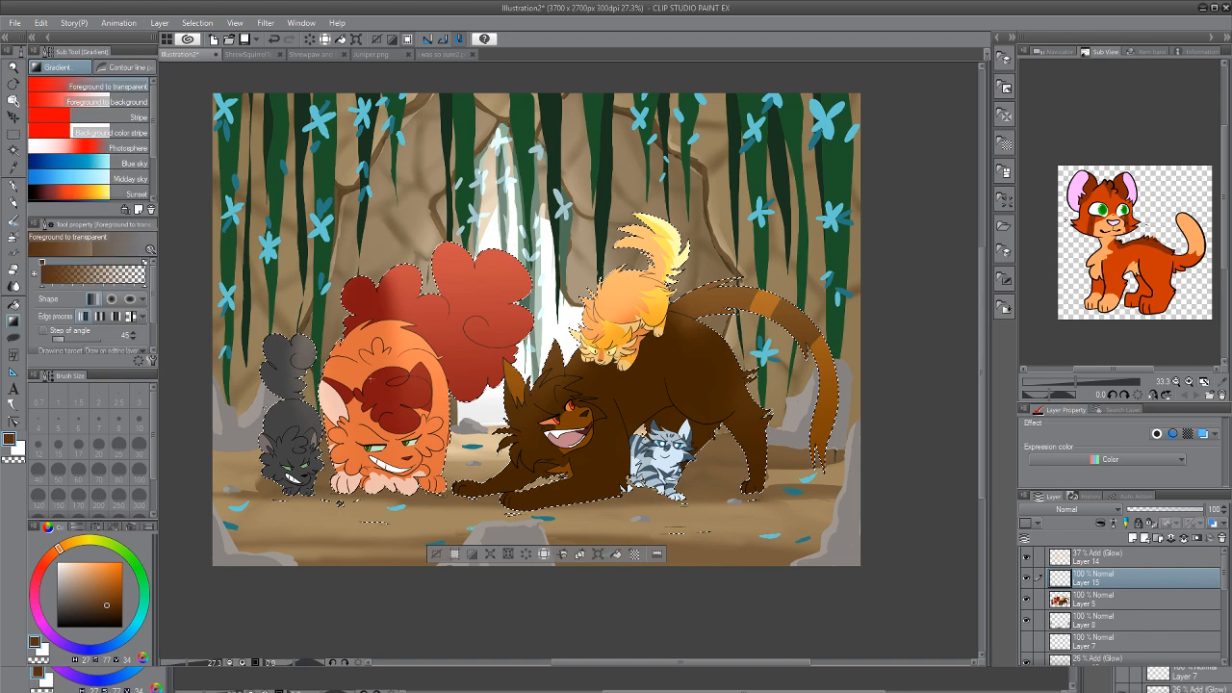
{"action": "left_click_drag", "start_coordinate": [557, 370], "coordinate": [557, 368]}
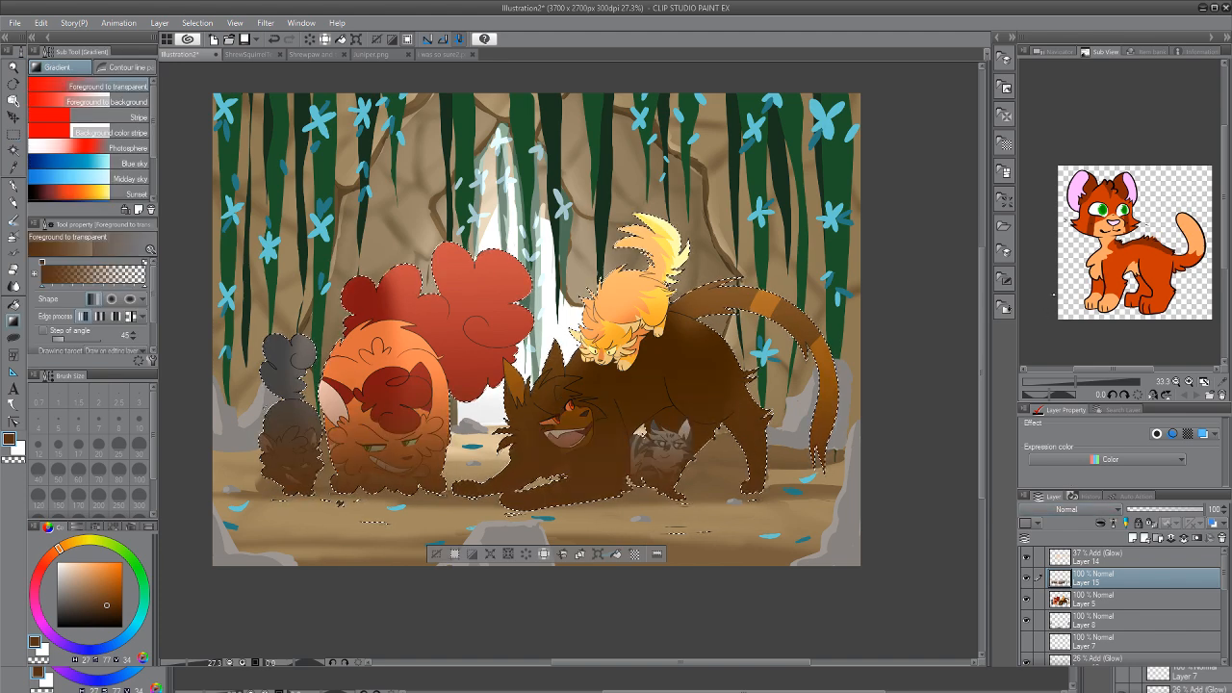
{"action": "left_click", "coordinate": [1040, 188]}
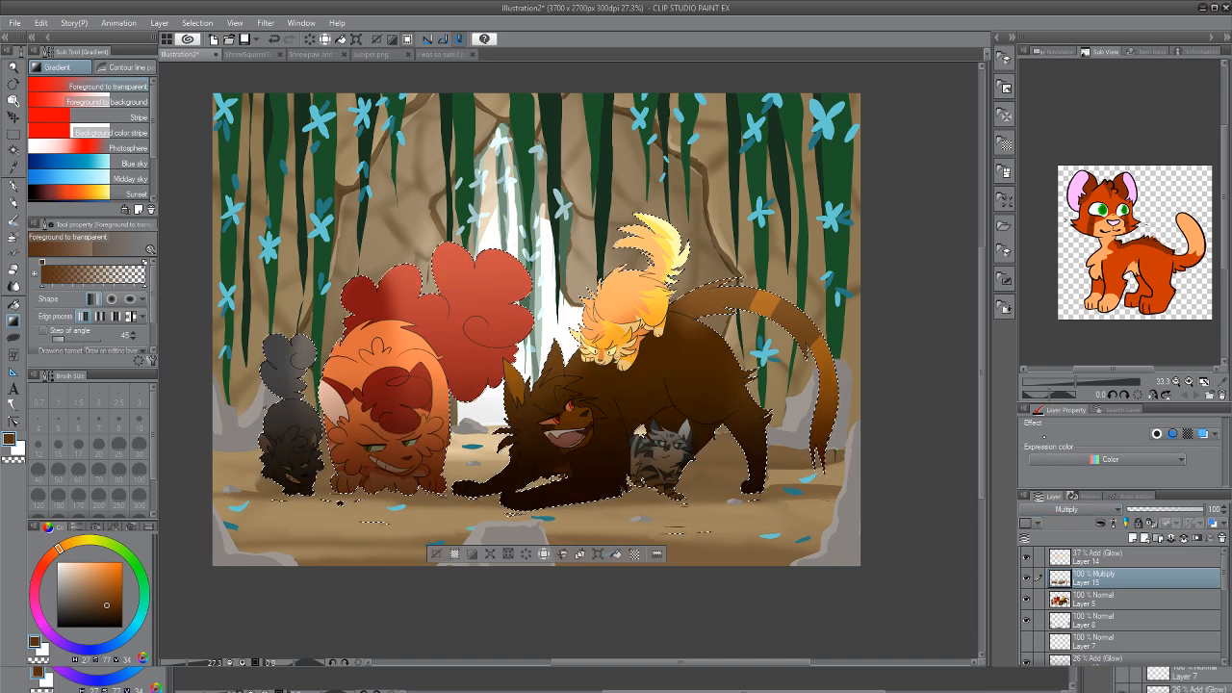
{"action": "mouse_move", "coordinate": [1169, 509]}
{"action": "left_mouse_down"}
{"action": "mouse_move", "coordinate": [1155, 509]}
{"action": "mouse_move", "coordinate": [1169, 509]}
{"action": "left_mouse_up"}
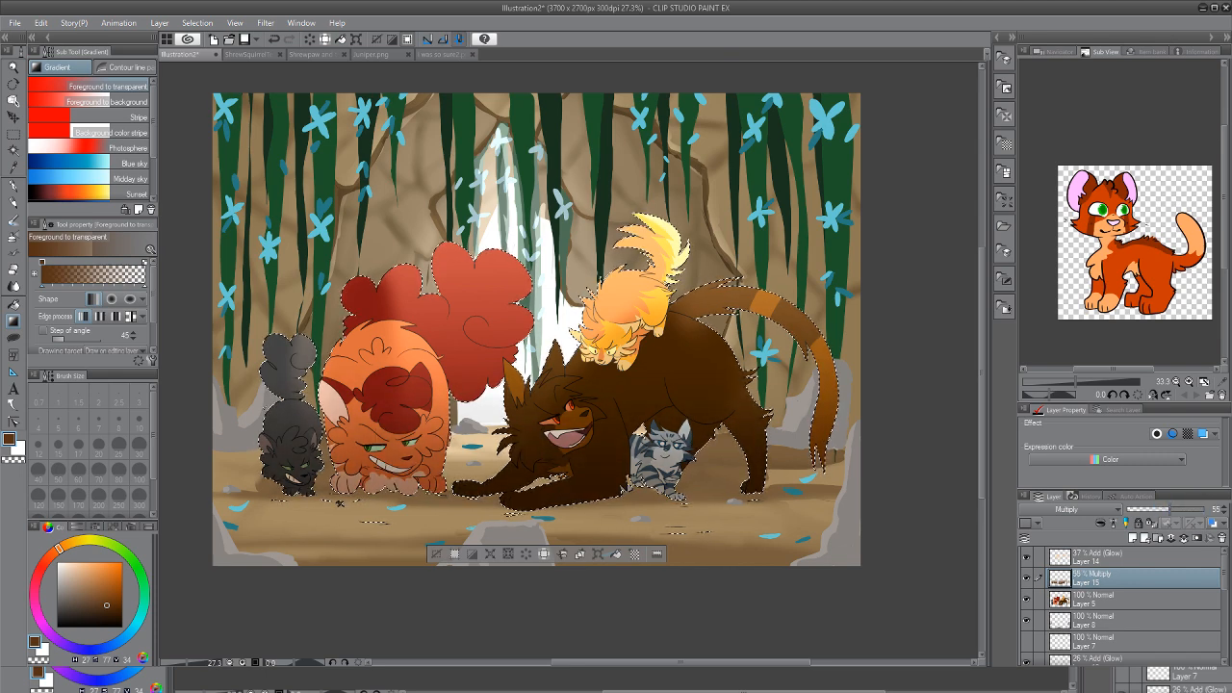
Erase the Multiply shading over the cats' faces, and trim the Layer 14 glow on the yellow cat with the Soft eraser
{"action": "key", "text": "e"}
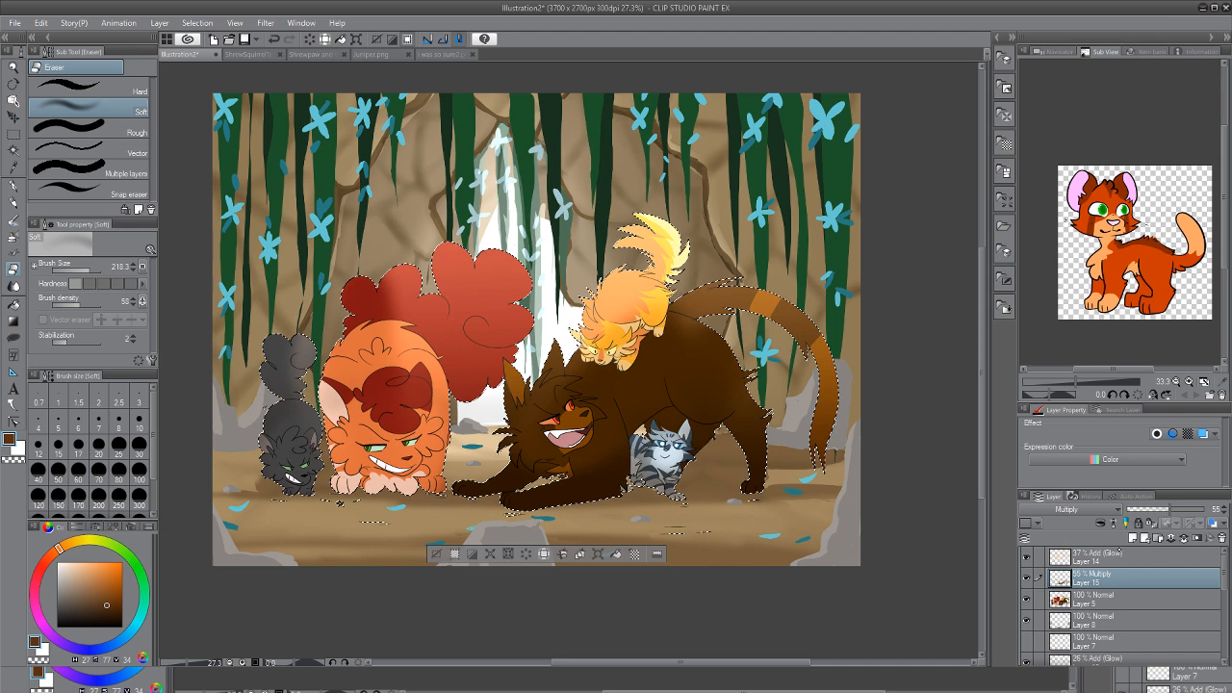
{"action": "key", "text": "alt+bracketright"}
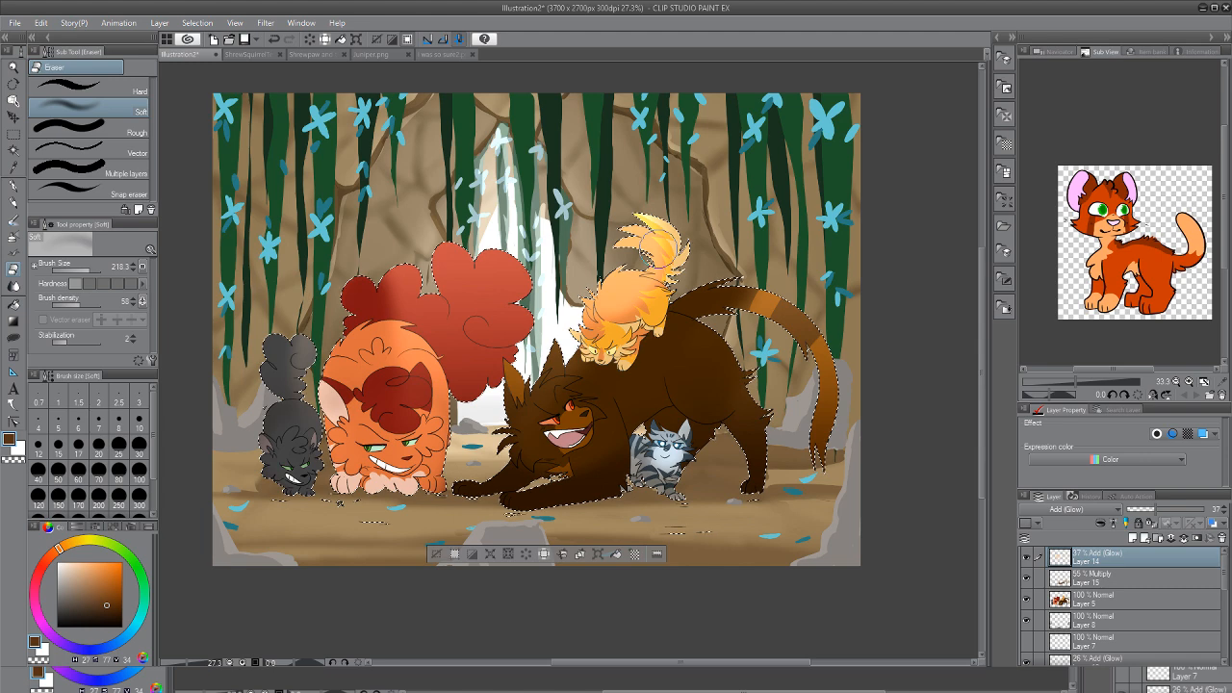
Deselect the cats and set the Add (Glow) layer's opacity to 53%
{"action": "key", "text": "m"}
{"action": "left_click", "coordinate": [339, 502]}
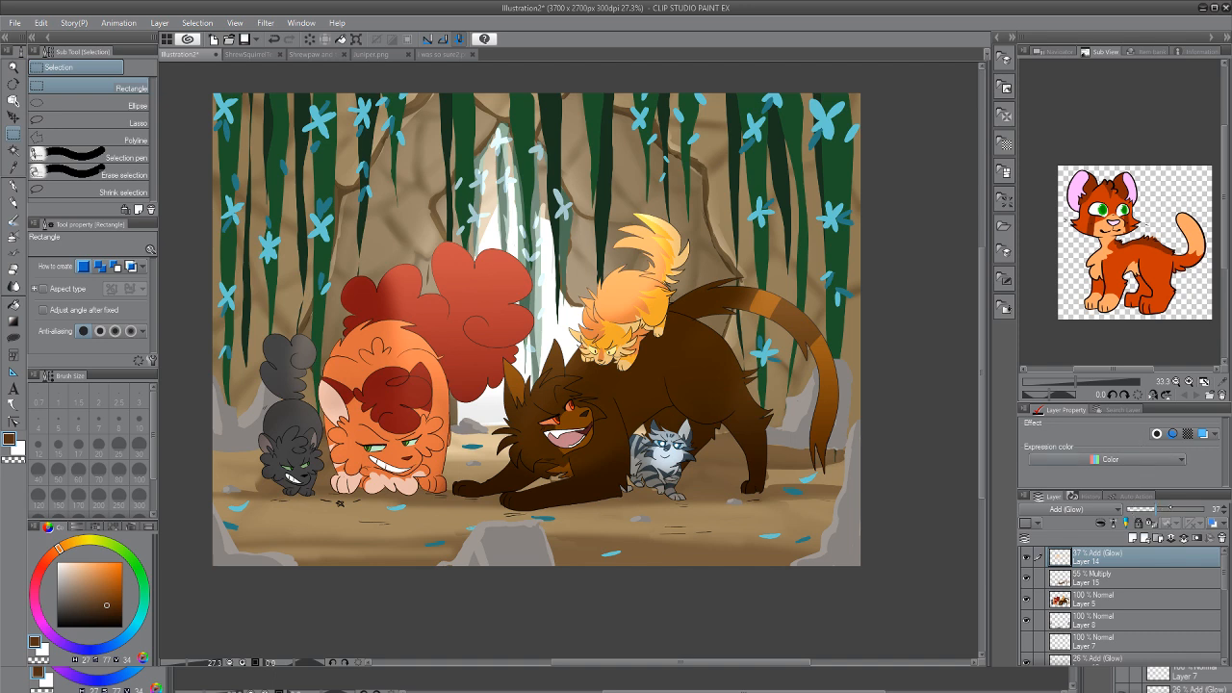
{"action": "left_click_drag", "start_coordinate": [1170, 507], "coordinate": [1173, 508]}
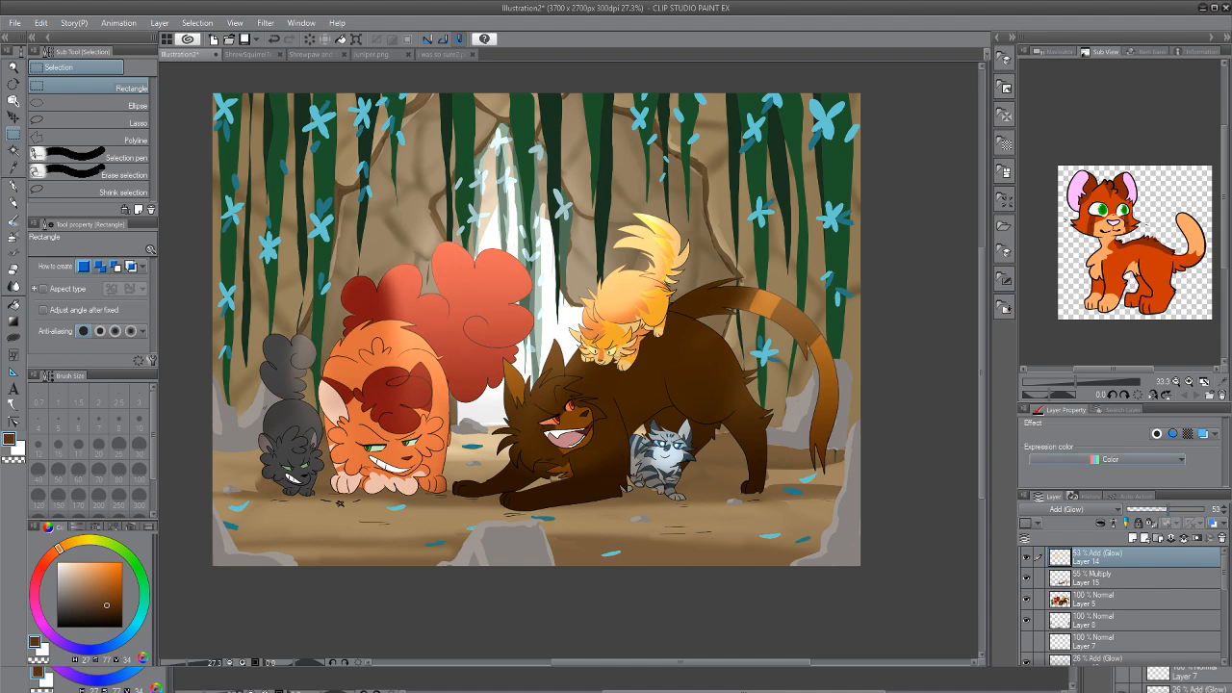
Add an empty layer at the top of the stack, return to the Add (Glow) layer, and ready the G-pen with white
{"action": "left_click", "coordinate": [1133, 538]}
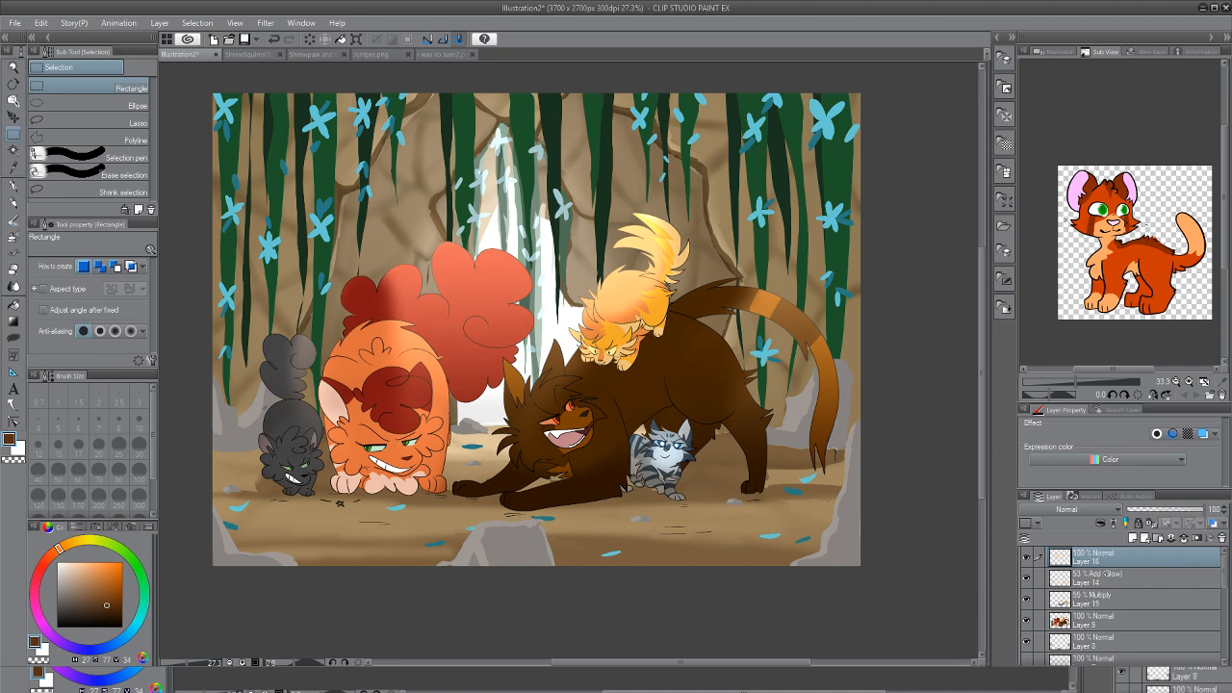
{"action": "left_click", "coordinate": [1136, 577]}
{"action": "key", "text": "x"}
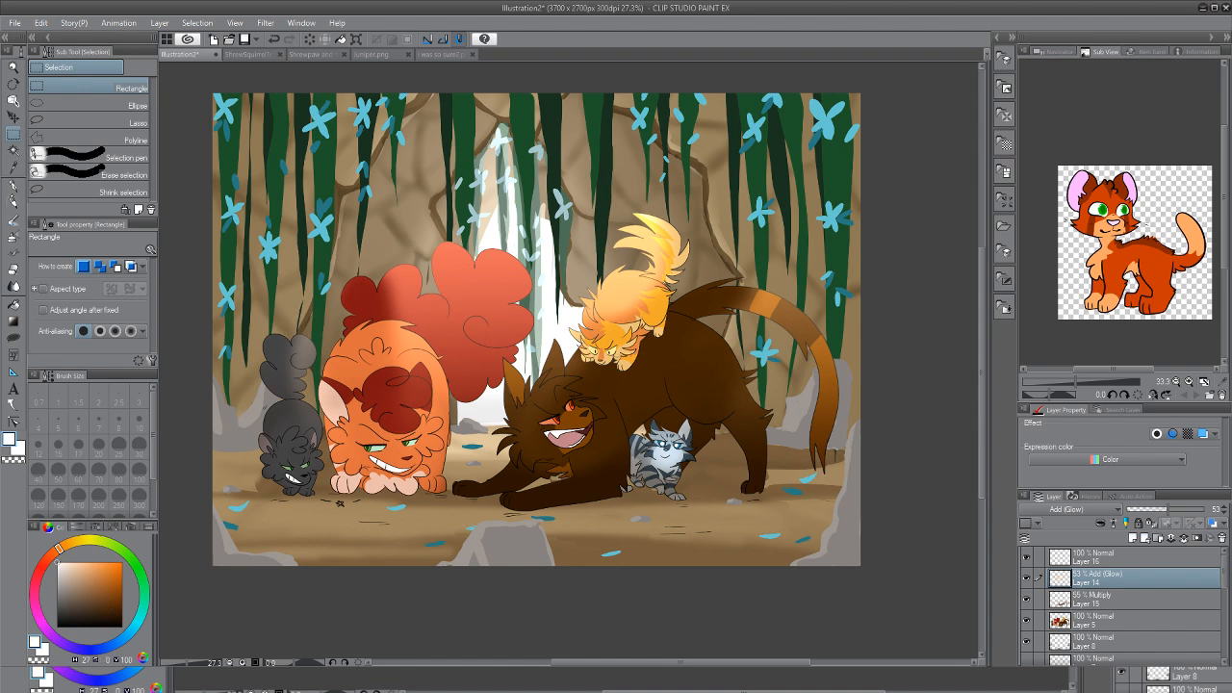
{"action": "key", "text": "p"}
Try a long diagonal white light ray across the scene on the Add (Glow) layer, and undo it
{"action": "left_click_drag", "start_coordinate": [627, 97], "coordinate": [352, 505]}
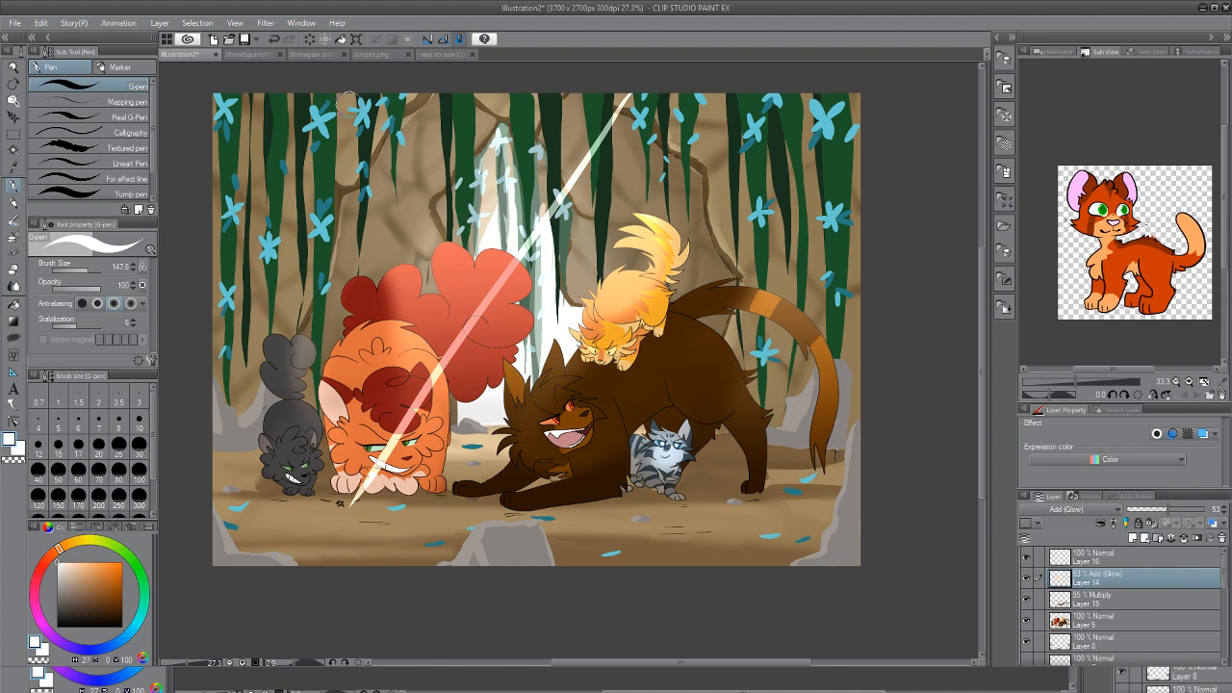
{"action": "left_click", "coordinate": [274, 39]}
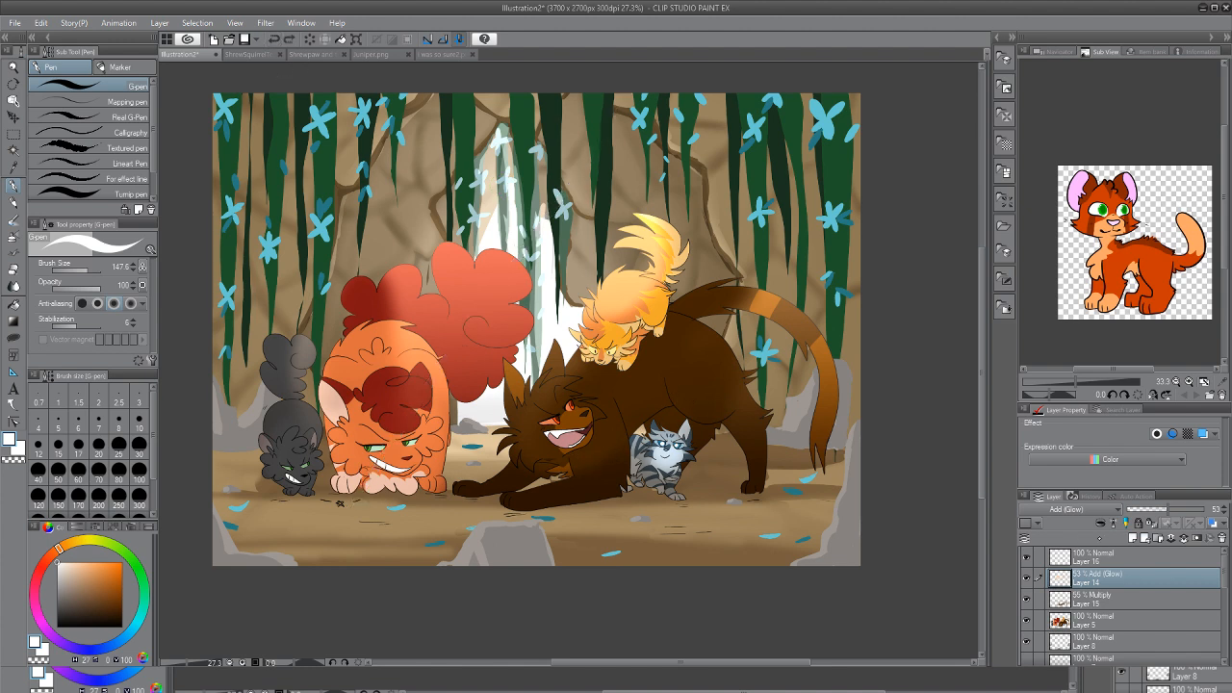
Add a layer above the 53% Add (Glow) layer and draw thin white light rays radiating from the cave opening with the G-pen
{"action": "left_click", "coordinate": [1140, 537]}
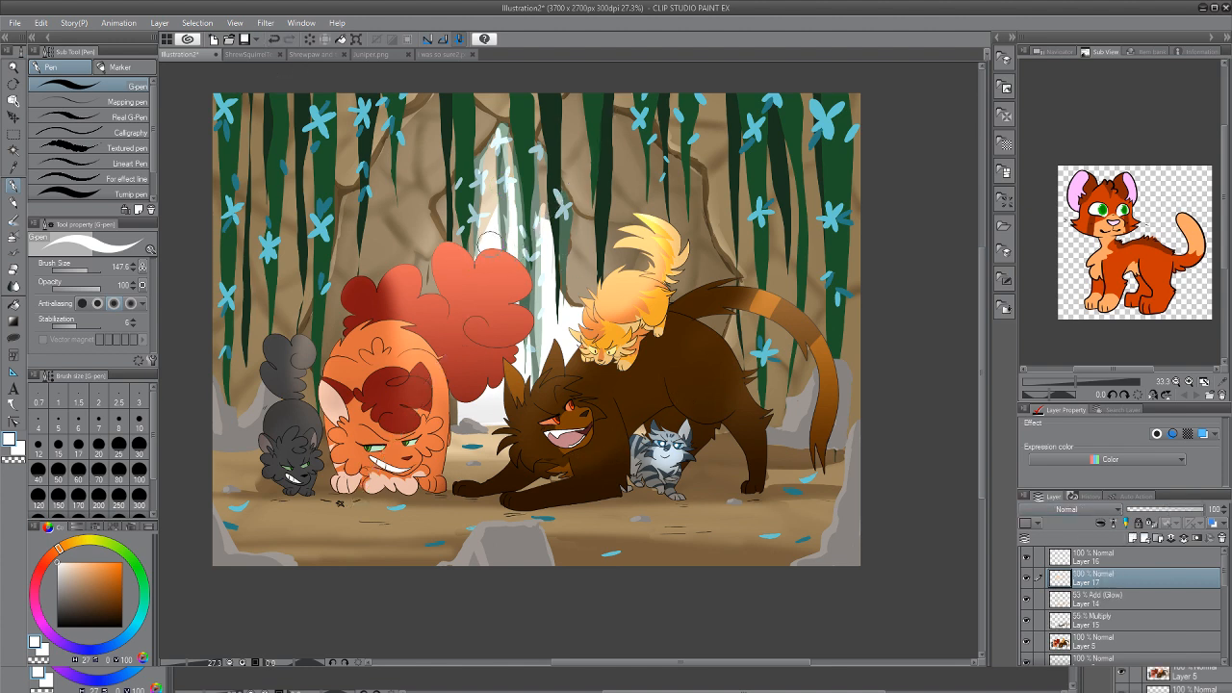
{"action": "left_click_drag", "start_coordinate": [482, 244], "coordinate": [274, 232]}
{"action": "mouse_move", "coordinate": [479, 220]}
{"action": "left_mouse_down"}
{"action": "mouse_move", "coordinate": [387, 133]}
{"action": "mouse_move", "coordinate": [359, 152]}
{"action": "left_mouse_up"}
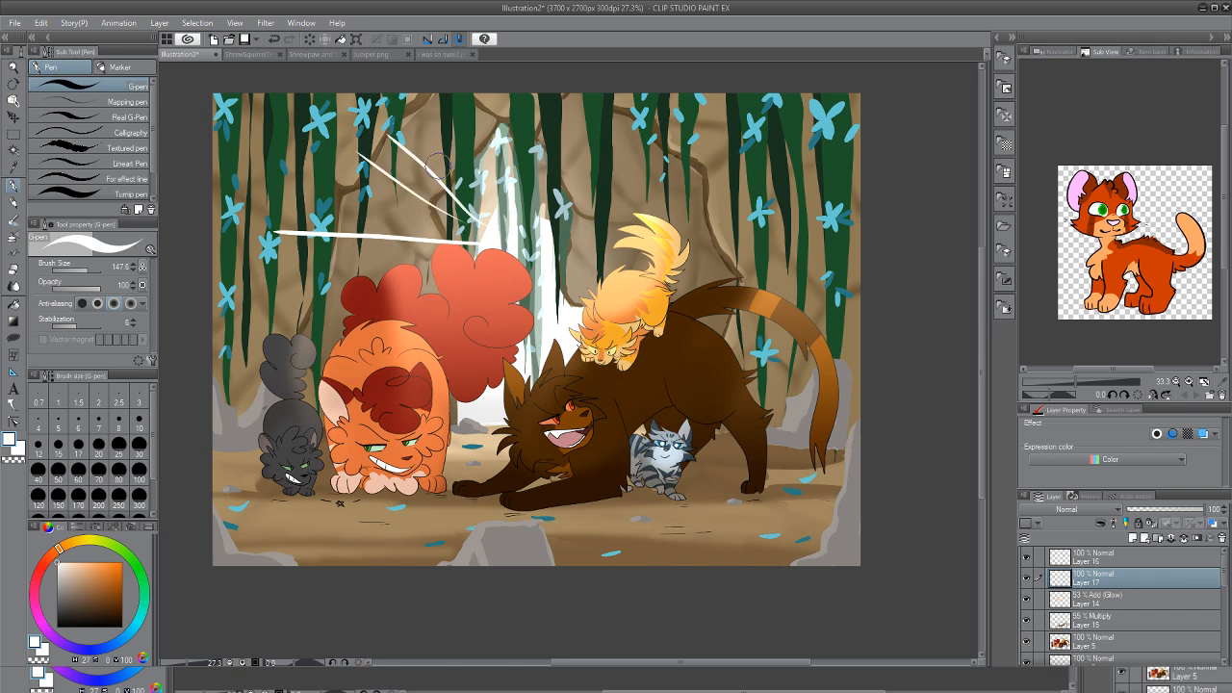
{"action": "mouse_move", "coordinate": [554, 216]}
{"action": "left_mouse_down"}
{"action": "mouse_move", "coordinate": [612, 113]}
{"action": "mouse_move", "coordinate": [605, 185]}
{"action": "mouse_move", "coordinate": [627, 162]}
{"action": "left_mouse_up"}
{"action": "left_click_drag", "start_coordinate": [565, 292], "coordinate": [662, 231]}
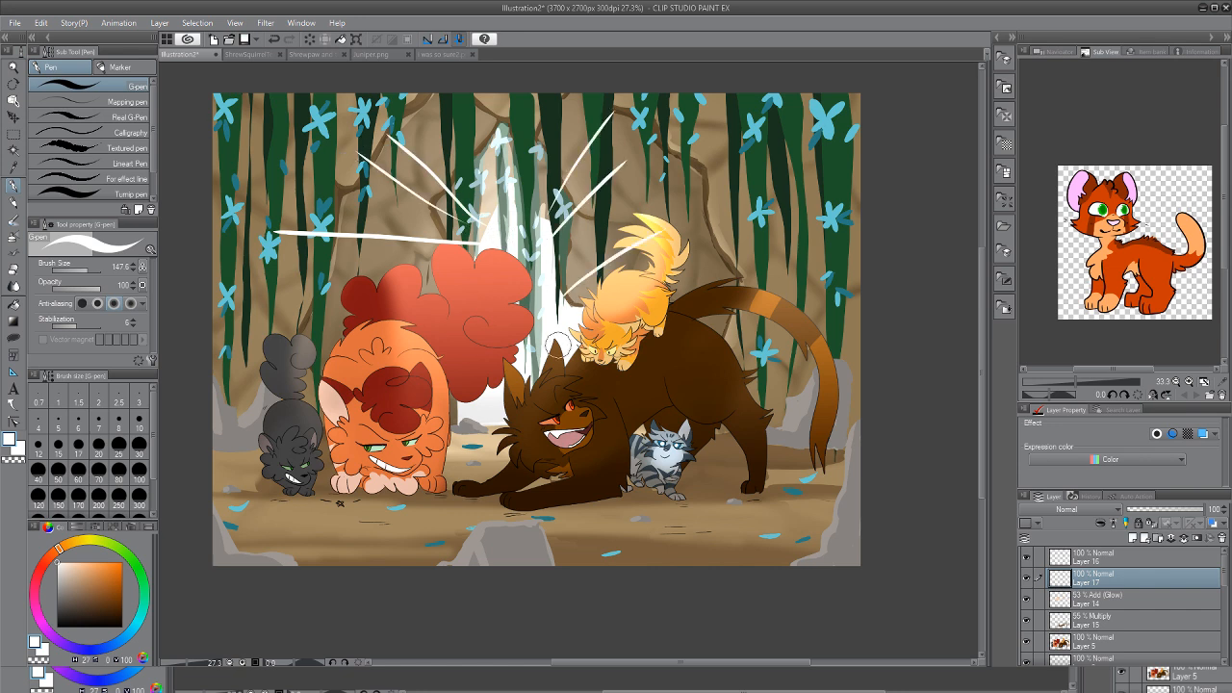
{"action": "left_click_drag", "start_coordinate": [502, 364], "coordinate": [404, 328]}
{"action": "left_click_drag", "start_coordinate": [486, 402], "coordinate": [390, 385]}
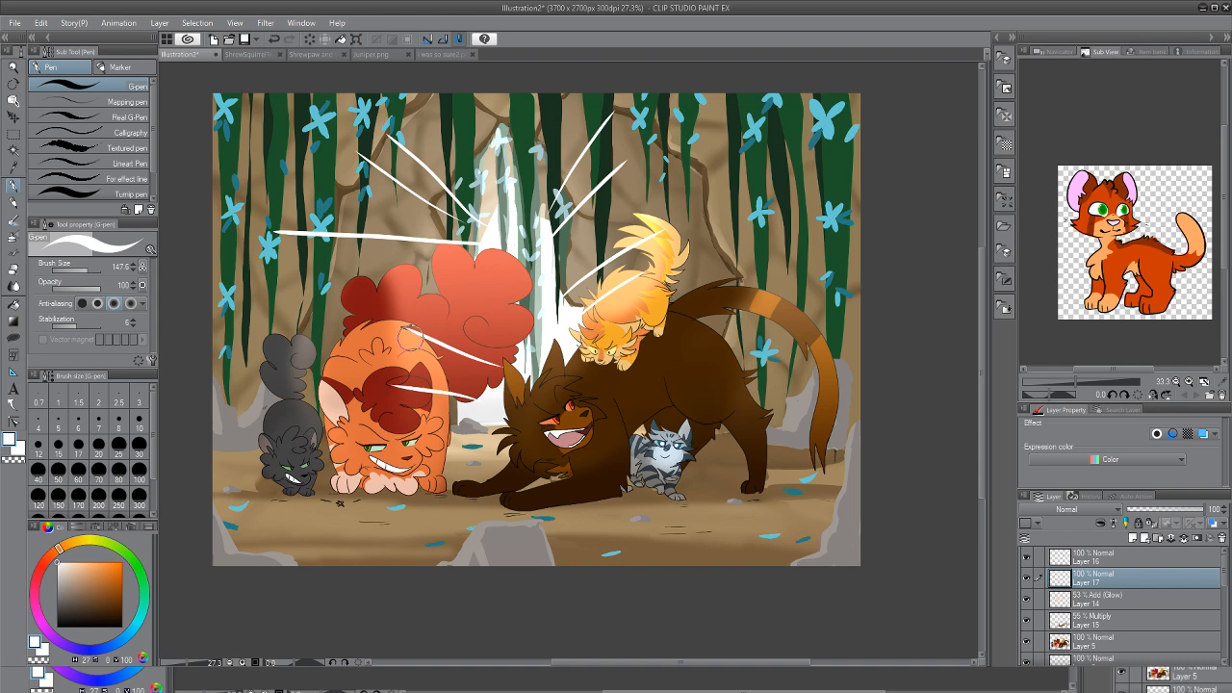
Soften the white light rays on the new layer with a blur filter
{"action": "key", "text": "e"}
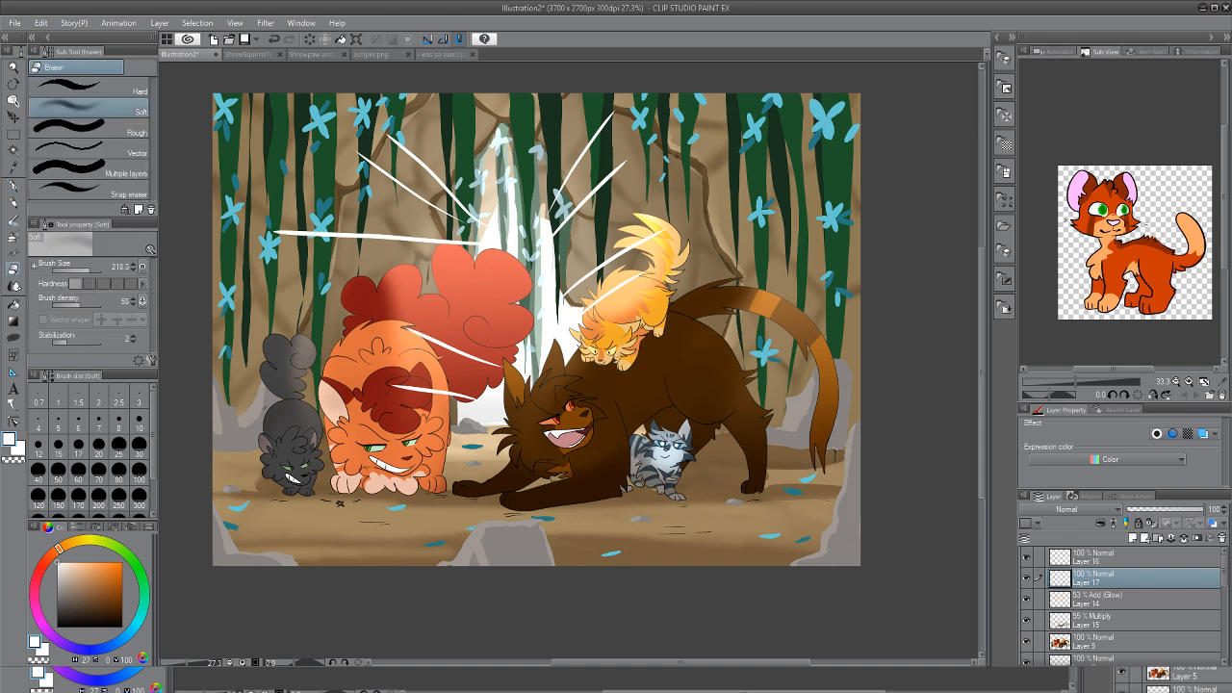
{"action": "key", "text": "j"}
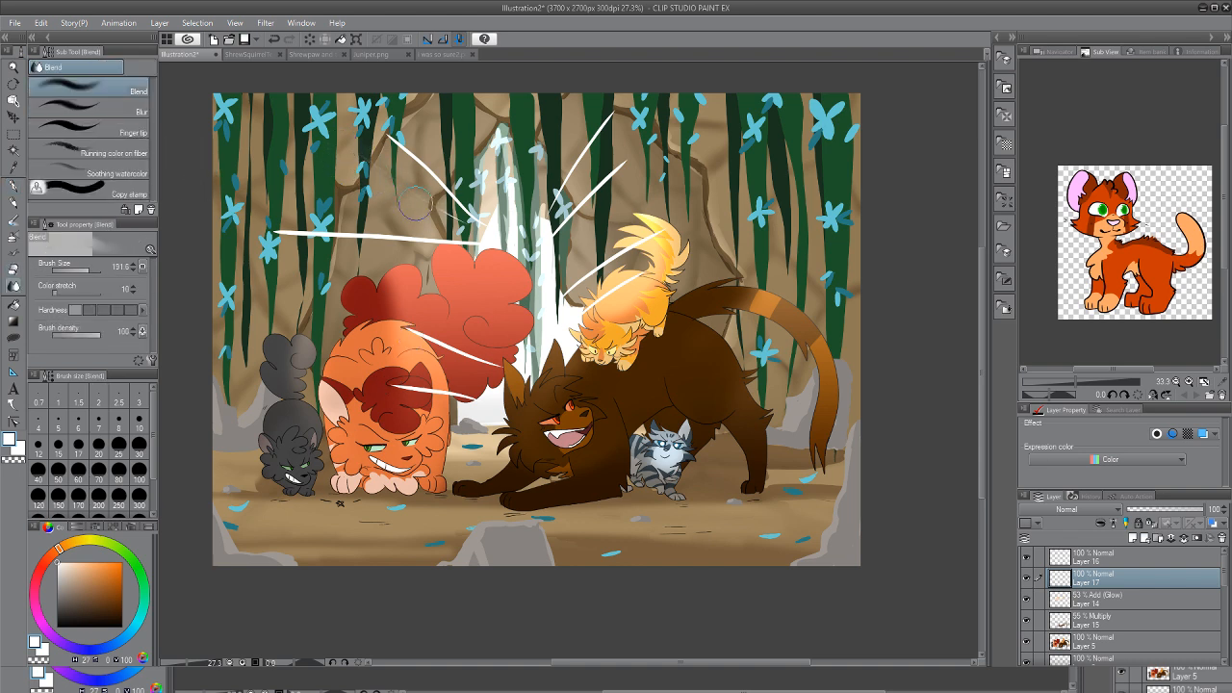
{"action": "key", "text": "j"}
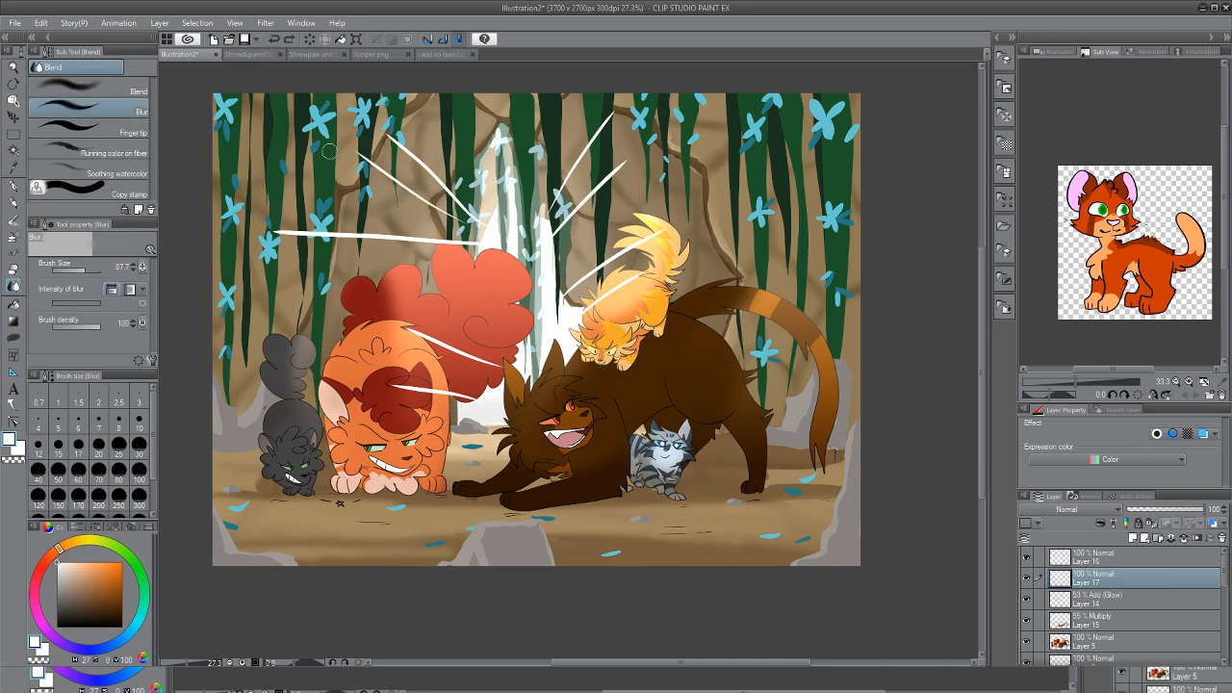
{"action": "left_click", "coordinate": [129, 134]}
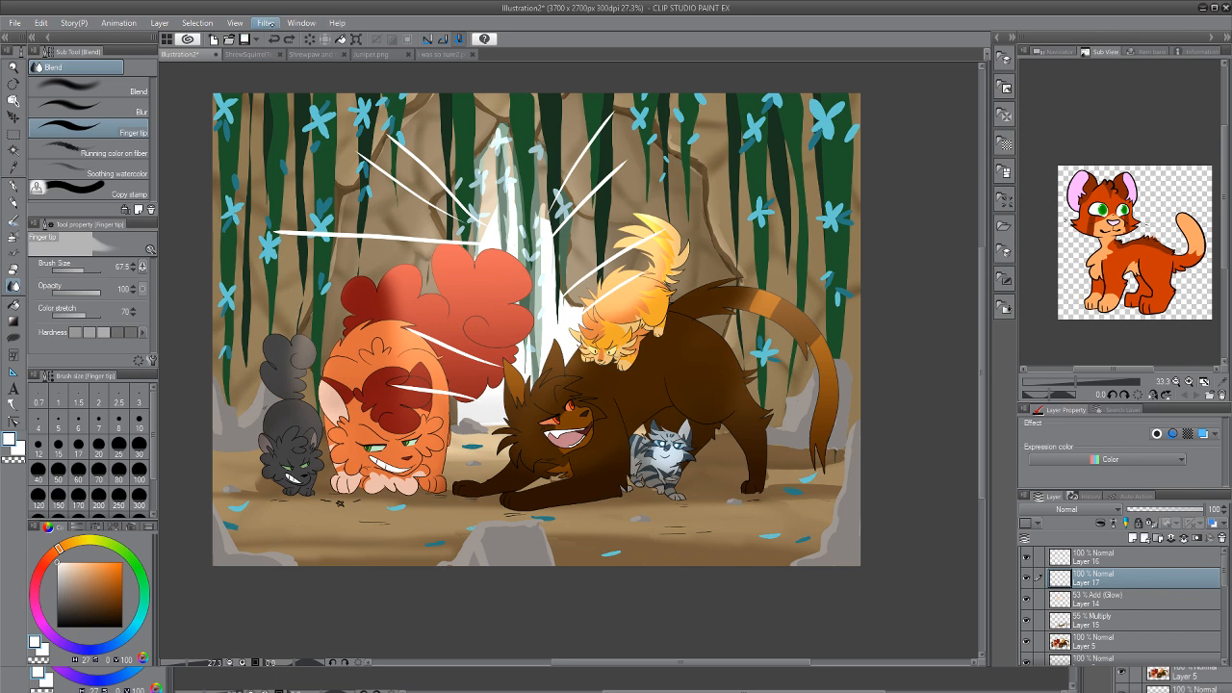
{"action": "left_click", "coordinate": [435, 88]}
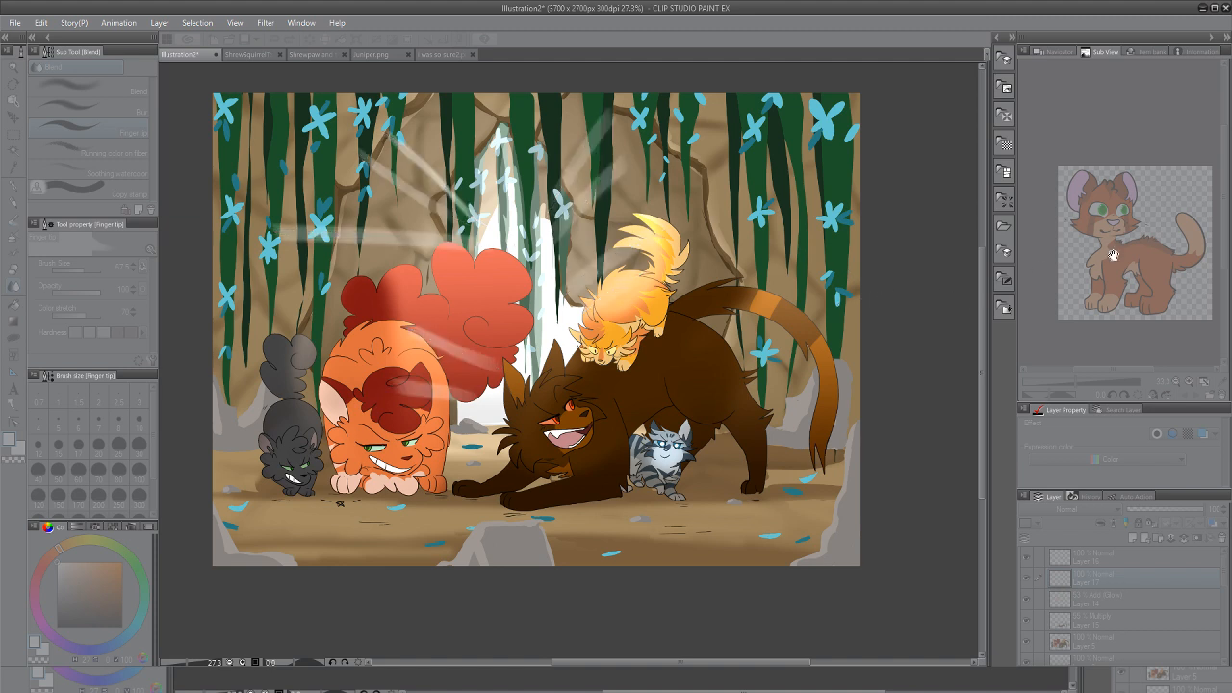
{"action": "key", "text": "Return"}
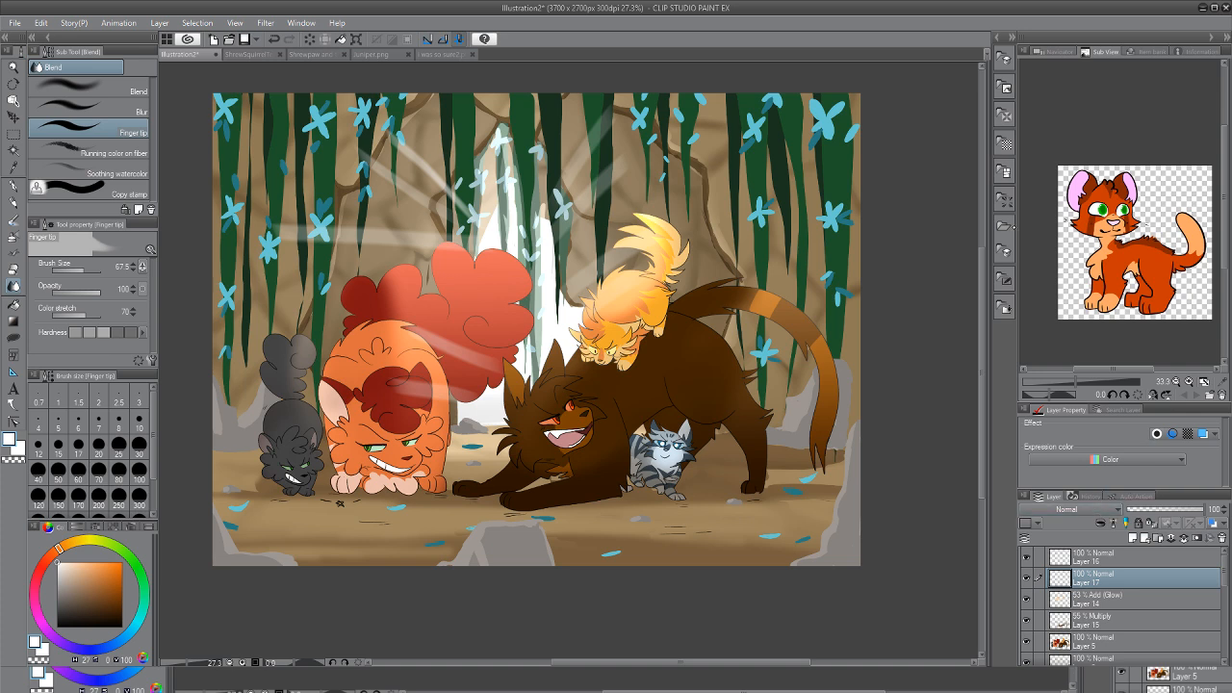
Try the ray layer as Add (Glow) at 50% opacity, faded with the Soft eraser, and undo all the light rays
{"action": "left_click", "coordinate": [1051, 311]}
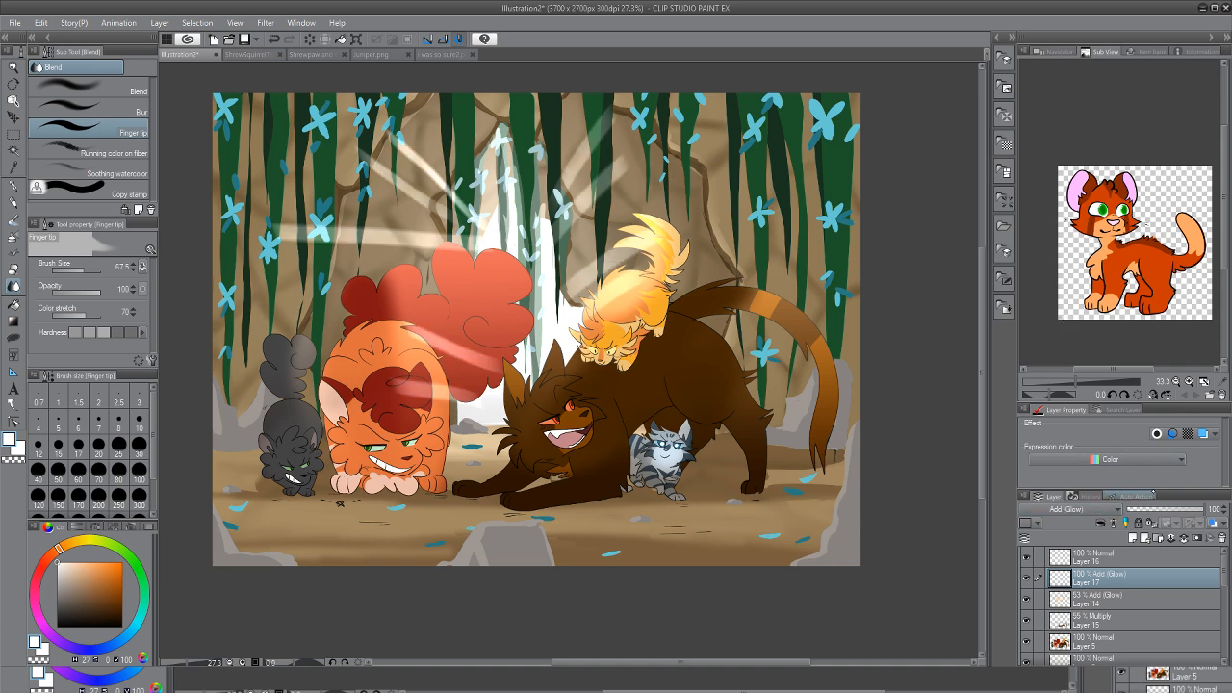
{"action": "left_click", "coordinate": [1166, 509]}
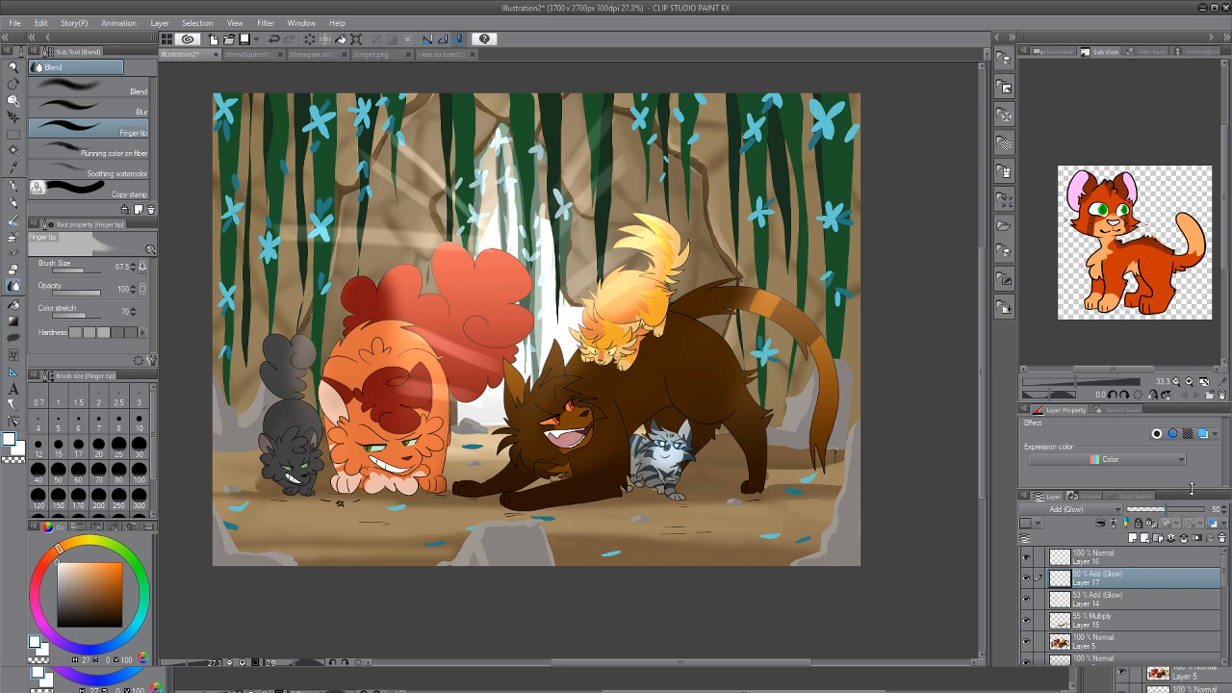
{"action": "key", "text": "e"}
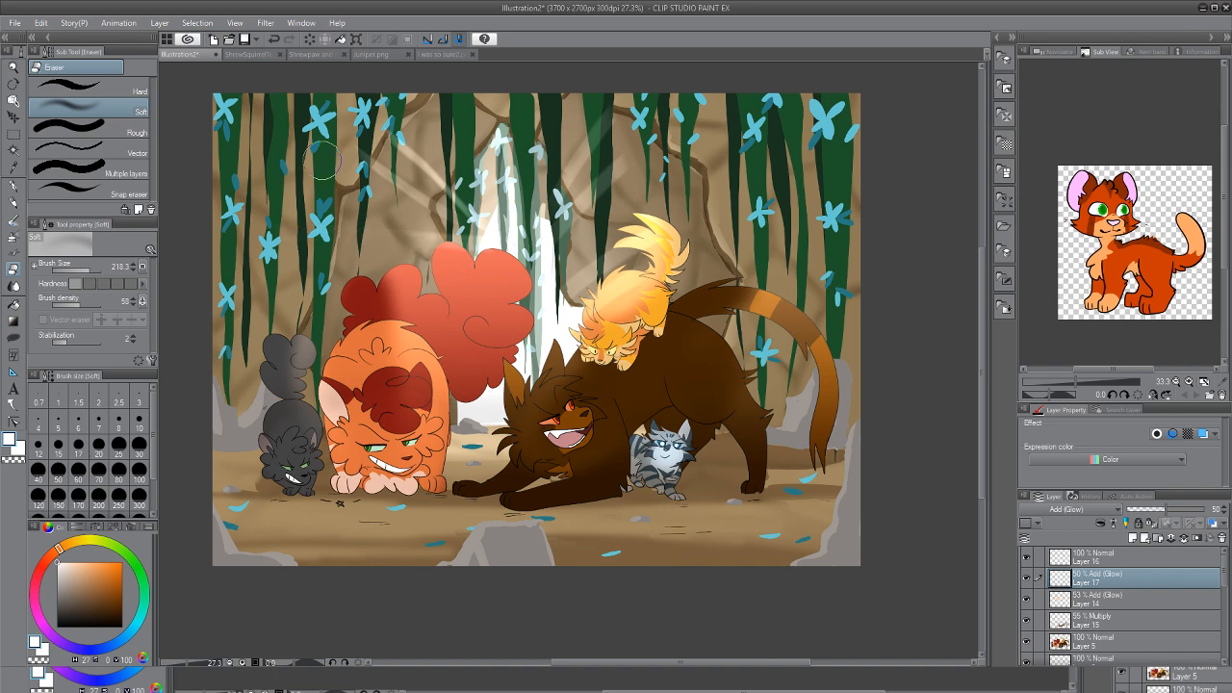
{"action": "mouse_move", "coordinate": [506, 269]}
{"action": "left_mouse_down"}
{"action": "mouse_move", "coordinate": [663, 102]}
{"action": "mouse_move", "coordinate": [615, 172]}
{"action": "mouse_move", "coordinate": [559, 306]}
{"action": "left_mouse_up"}
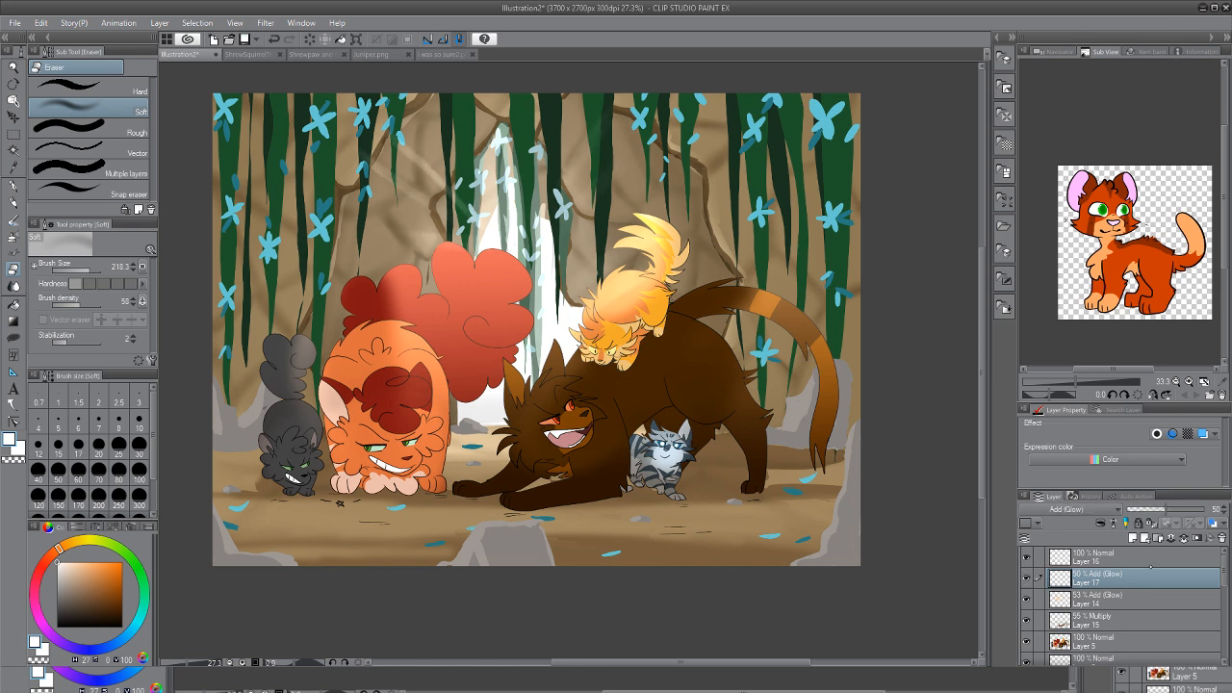
{"action": "key", "text": "ctrl+z"}
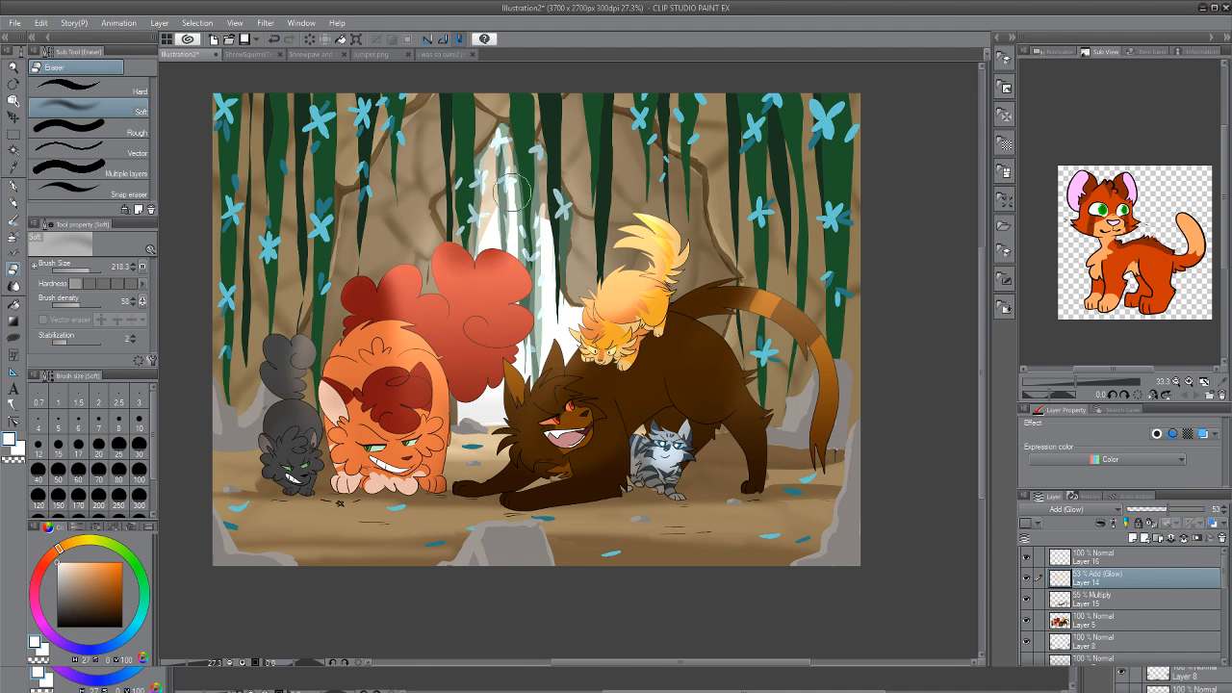
{"action": "left_click", "coordinate": [275, 40]}
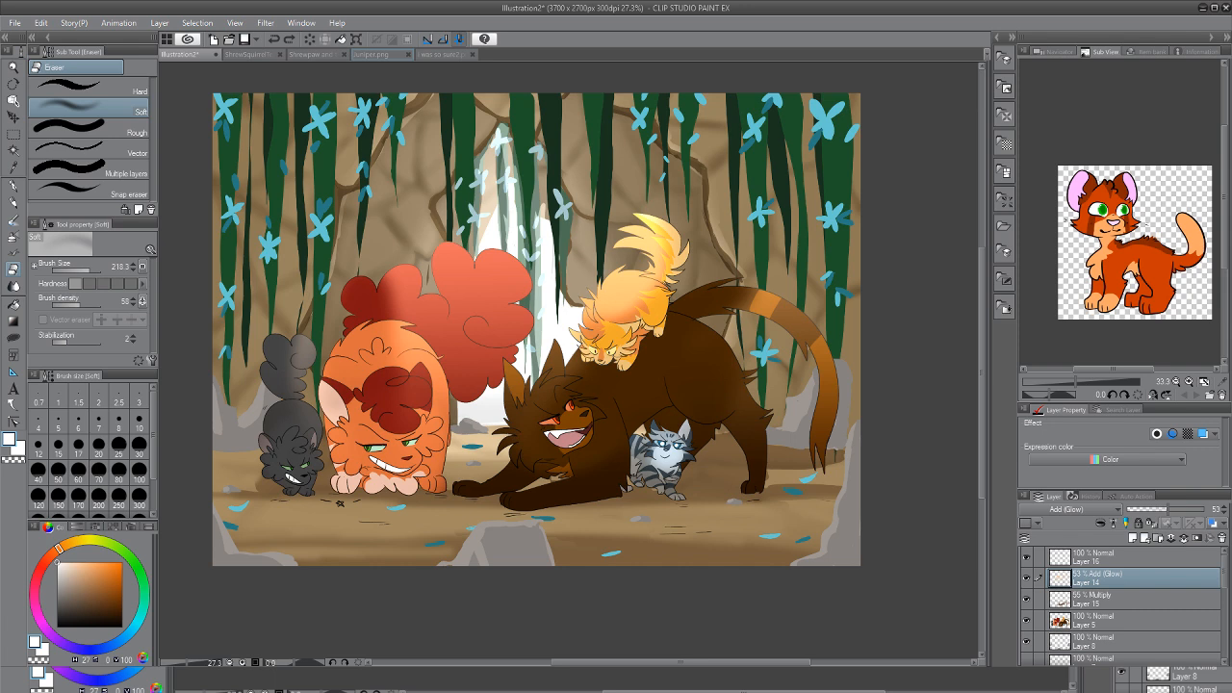
Delete the 53% Add (Glow) layer over the cats and add an empty layer above the Multiply shading
{"action": "left_click", "coordinate": [1025, 577]}
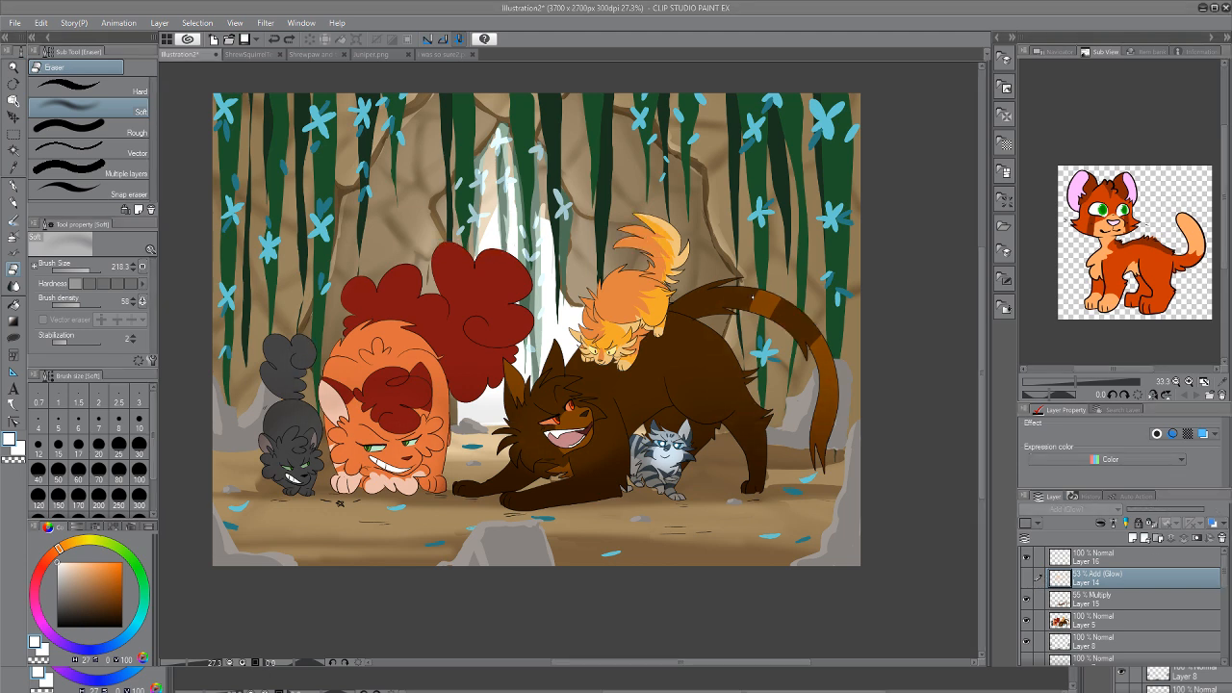
{"action": "left_click", "coordinate": [1222, 538]}
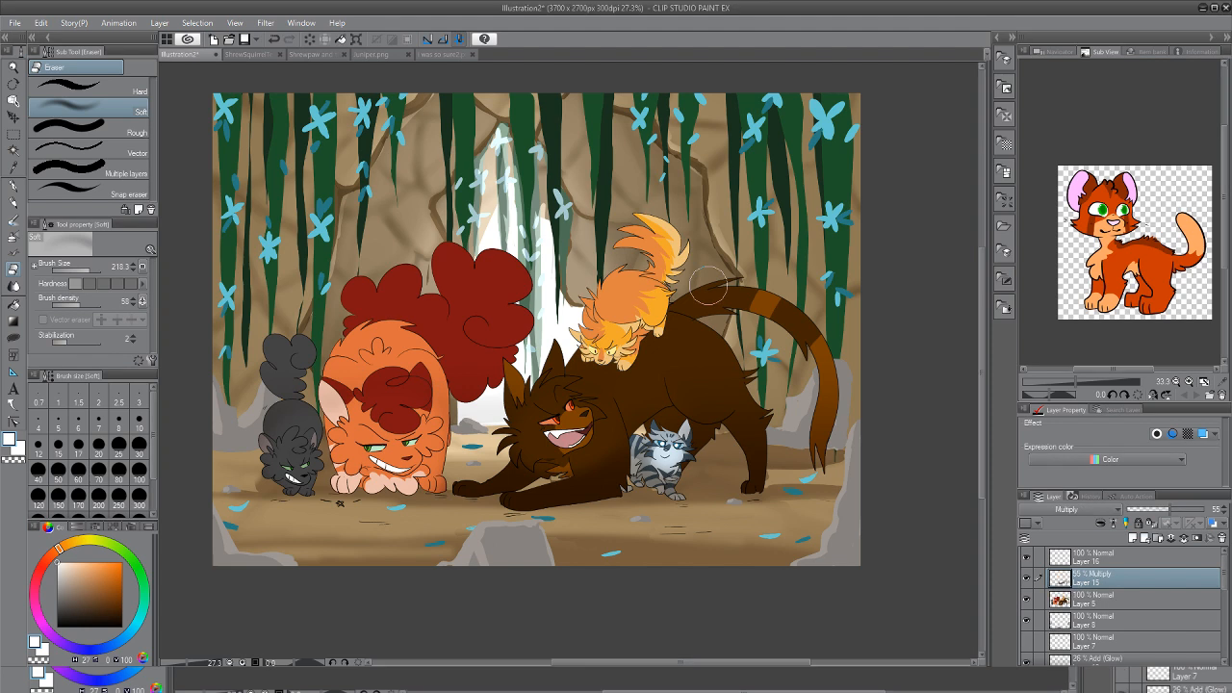
{"action": "left_click", "coordinate": [1134, 538]}
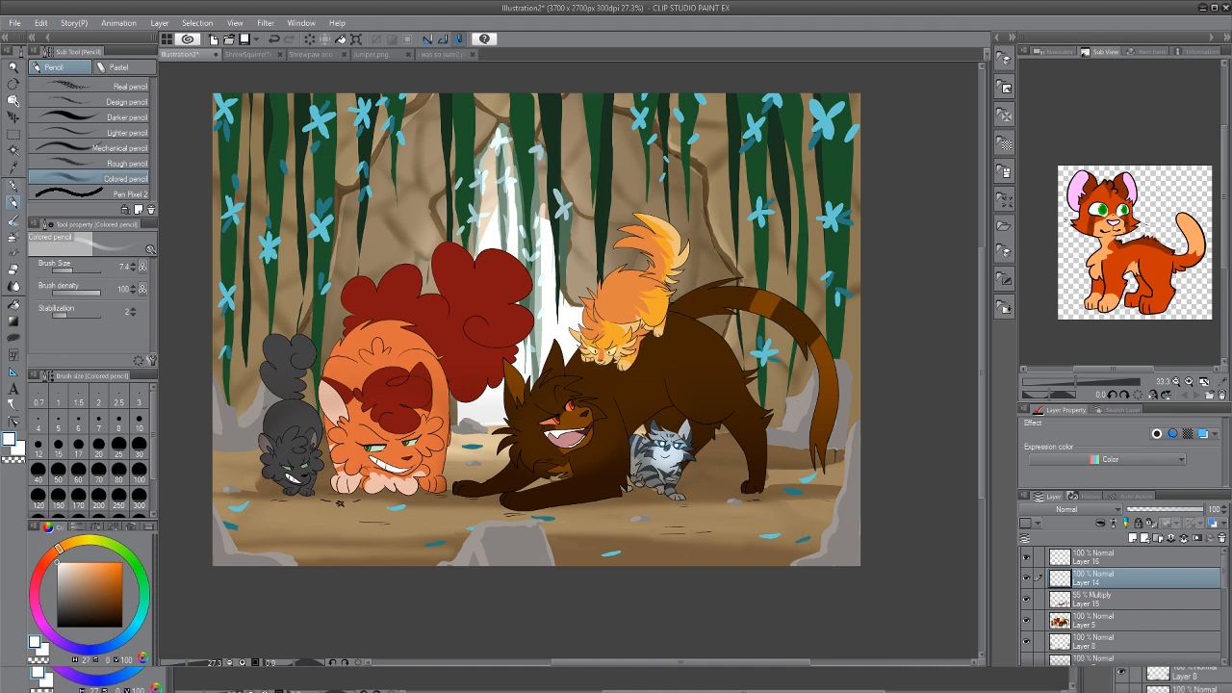
Paint a broad white arched band across the middle of the scene and the cats' upper bodies with a large G-pen
{"action": "left_click", "coordinate": [14, 184]}
{"action": "left_click", "coordinate": [95, 266]}
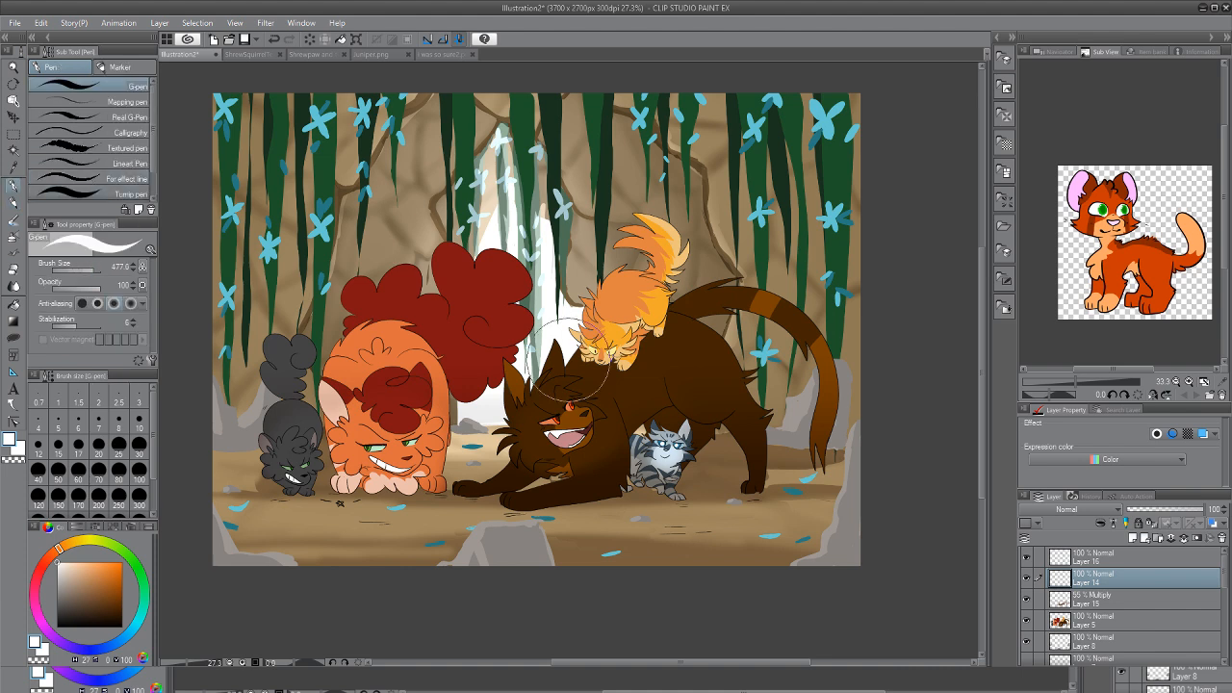
{"action": "mouse_move", "coordinate": [222, 441]}
{"action": "left_mouse_down"}
{"action": "mouse_move", "coordinate": [372, 342]}
{"action": "mouse_move", "coordinate": [524, 322]}
{"action": "left_mouse_up"}
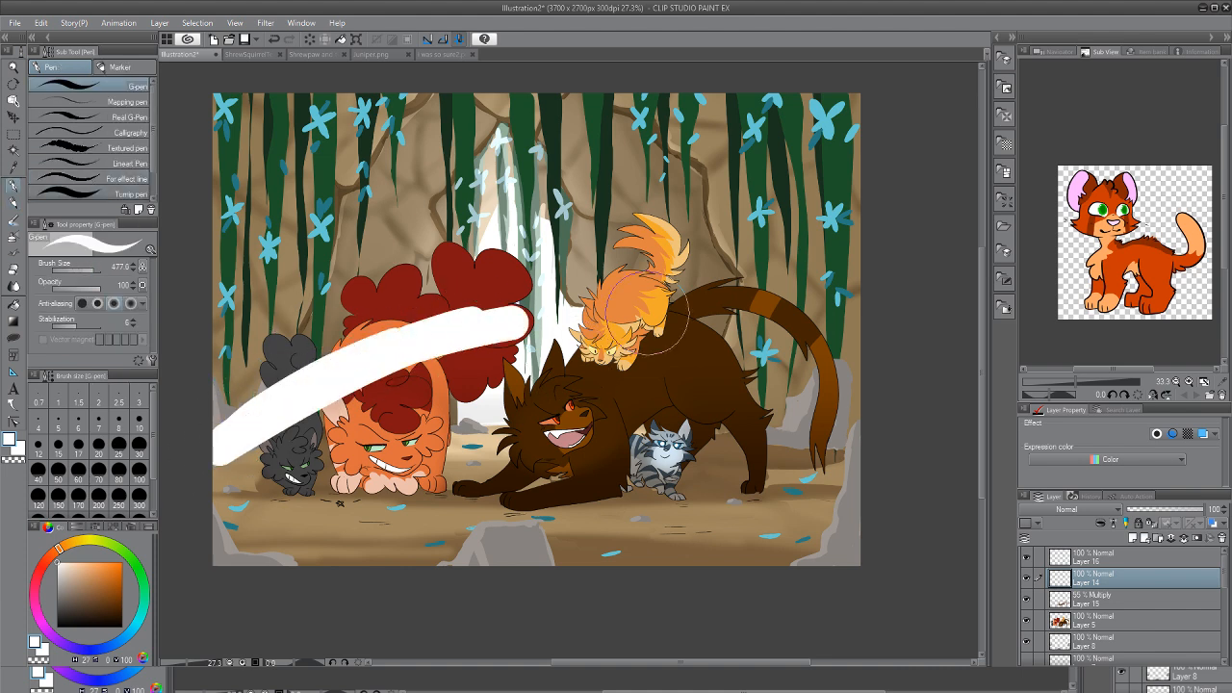
{"action": "mouse_move", "coordinate": [639, 317]}
{"action": "left_mouse_down"}
{"action": "mouse_move", "coordinate": [760, 342]}
{"action": "mouse_move", "coordinate": [266, 381]}
{"action": "mouse_move", "coordinate": [797, 376]}
{"action": "mouse_move", "coordinate": [584, 366]}
{"action": "mouse_move", "coordinate": [279, 381]}
{"action": "mouse_move", "coordinate": [935, 404]}
{"action": "mouse_move", "coordinate": [461, 324]}
{"action": "mouse_move", "coordinate": [237, 362]}
{"action": "mouse_move", "coordinate": [887, 342]}
{"action": "mouse_move", "coordinate": [507, 287]}
{"action": "mouse_move", "coordinate": [338, 306]}
{"action": "mouse_move", "coordinate": [903, 324]}
{"action": "mouse_move", "coordinate": [329, 315]}
{"action": "mouse_move", "coordinate": [474, 250]}
{"action": "mouse_move", "coordinate": [911, 330]}
{"action": "mouse_move", "coordinate": [421, 282]}
{"action": "mouse_move", "coordinate": [198, 404]}
{"action": "mouse_move", "coordinate": [193, 435]}
{"action": "mouse_move", "coordinate": [336, 375]}
{"action": "mouse_move", "coordinate": [836, 418]}
{"action": "mouse_move", "coordinate": [709, 357]}
{"action": "left_mouse_up"}
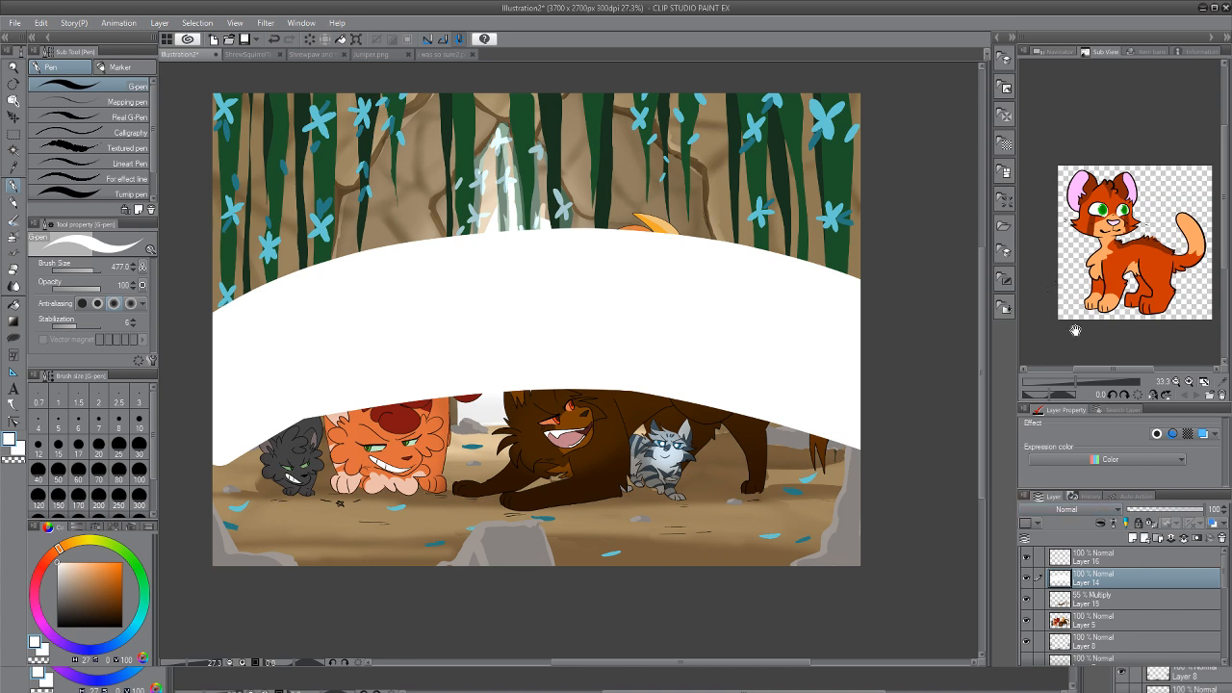
Set the white band's layer to Add (Glow) at 19% opacity
{"action": "left_click", "coordinate": [1086, 509]}
{"action": "left_click", "coordinate": [1083, 639]}
{"action": "left_click_drag", "start_coordinate": [1202, 509], "coordinate": [1133, 509]}
Smooth the hard edges of the glowing band over the cats with an enlarged Blend brush
{"action": "key", "text": "e"}
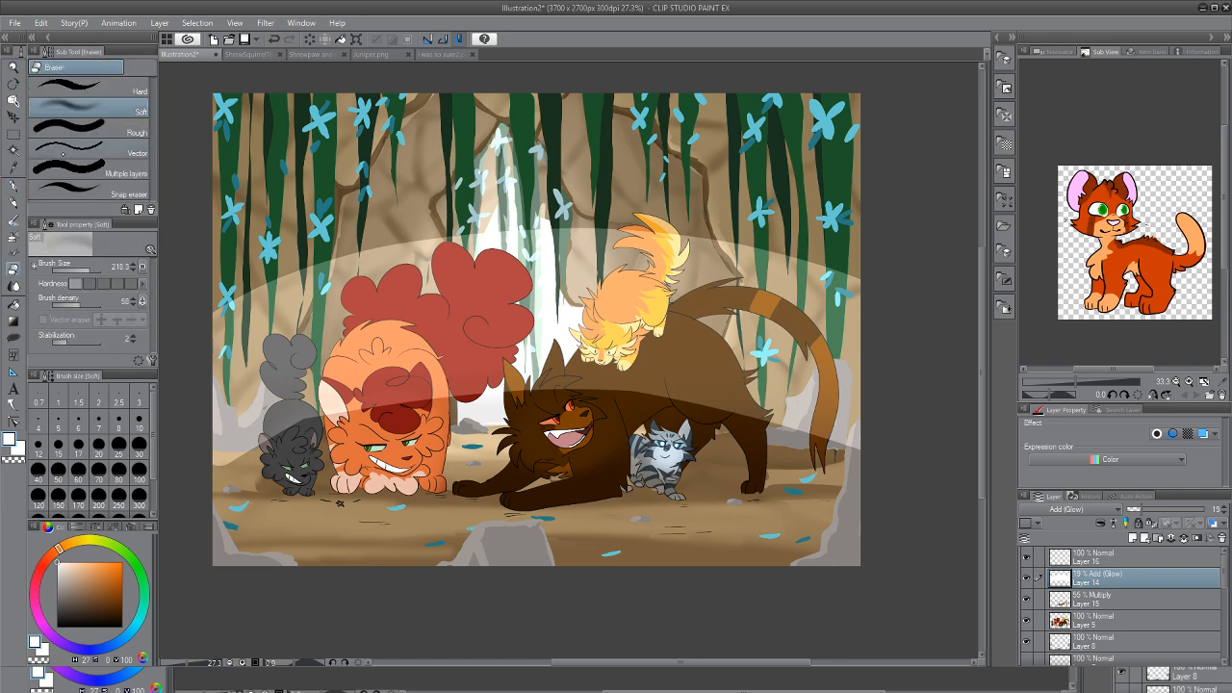
{"action": "key", "text": "j"}
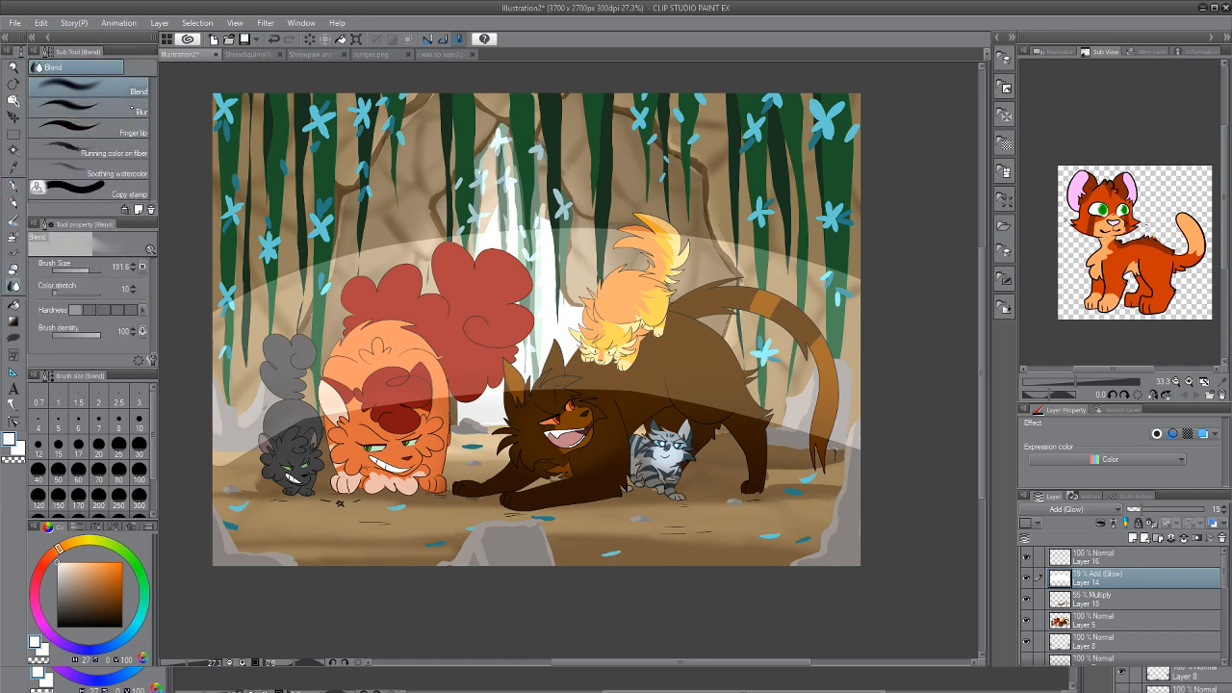
{"action": "left_click_drag", "start_coordinate": [574, 363], "coordinate": [616, 364]}
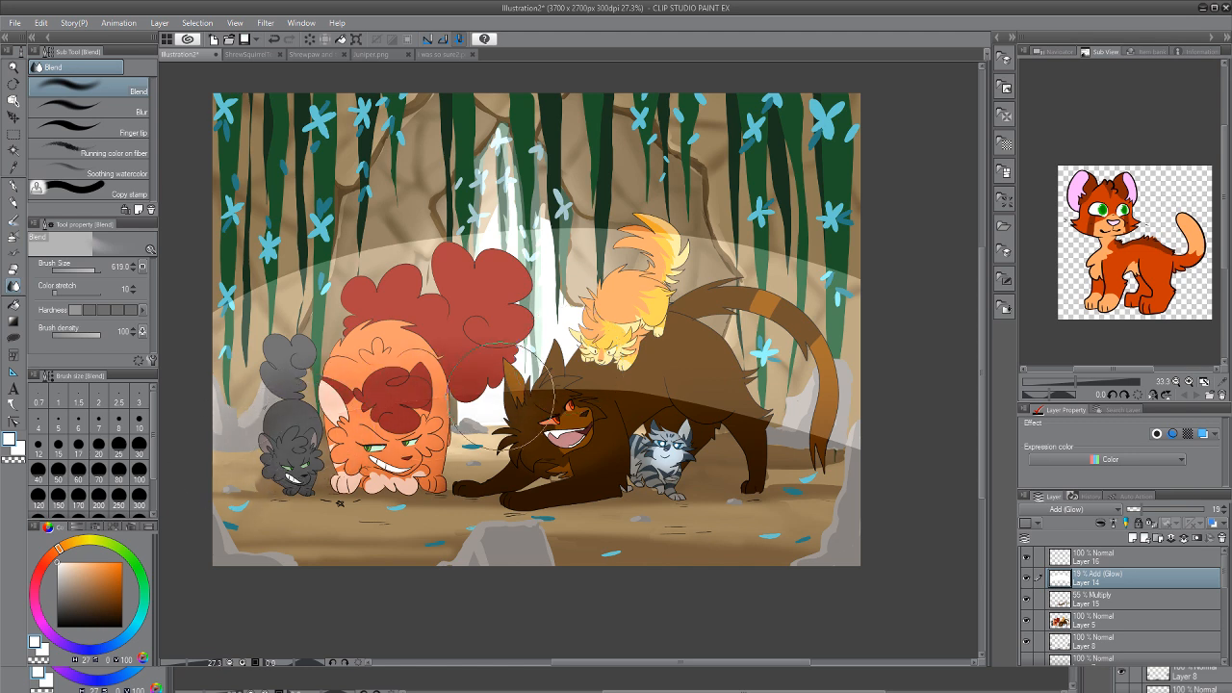
{"action": "mouse_move", "coordinate": [481, 385]}
{"action": "left_mouse_down"}
{"action": "mouse_move", "coordinate": [741, 404]}
{"action": "mouse_move", "coordinate": [869, 440]}
{"action": "mouse_move", "coordinate": [556, 390]}
{"action": "mouse_move", "coordinate": [255, 385]}
{"action": "mouse_move", "coordinate": [308, 298]}
{"action": "mouse_move", "coordinate": [476, 262]}
{"action": "mouse_move", "coordinate": [420, 238]}
{"action": "mouse_move", "coordinate": [750, 253]}
{"action": "mouse_move", "coordinate": [876, 304]}
{"action": "mouse_move", "coordinate": [775, 264]}
{"action": "mouse_move", "coordinate": [404, 244]}
{"action": "mouse_move", "coordinate": [591, 286]}
{"action": "left_mouse_up"}
Trim the glow from the cats' faces and lower bodies with the Soft eraser, undoing a stray eraser stroke
{"action": "key", "text": "e"}
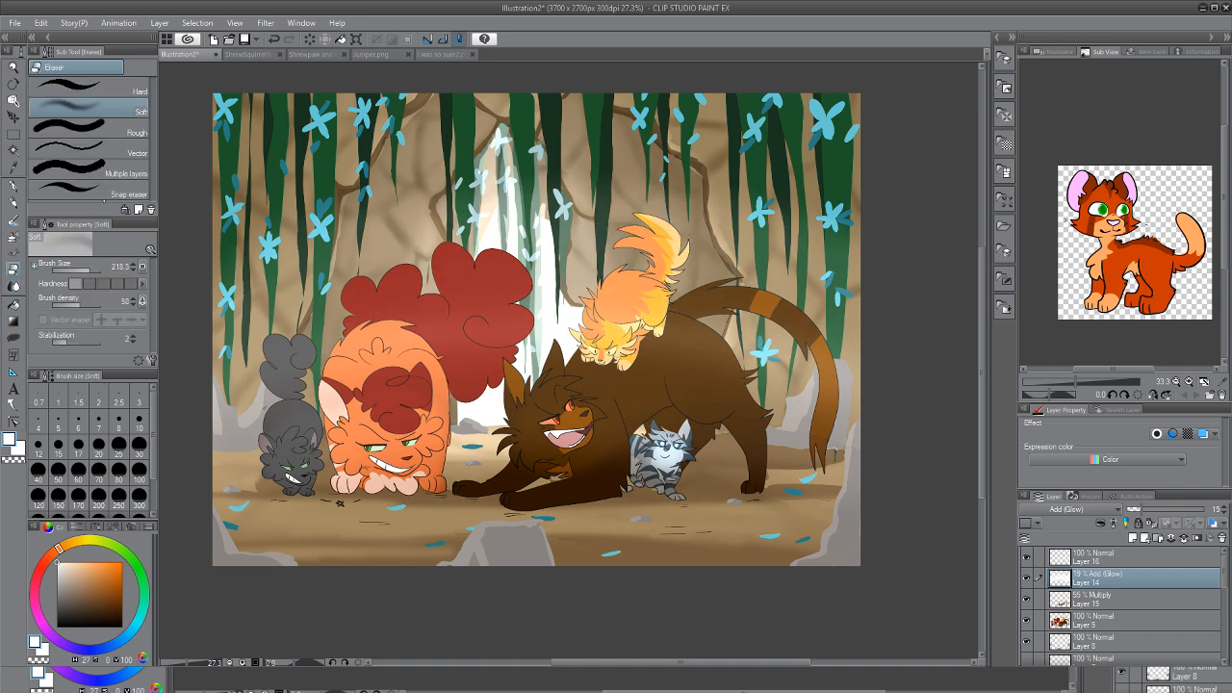
{"action": "mouse_move", "coordinate": [303, 364]}
{"action": "left_mouse_down"}
{"action": "mouse_move", "coordinate": [385, 452]}
{"action": "mouse_move", "coordinate": [394, 433]}
{"action": "mouse_move", "coordinate": [375, 423]}
{"action": "mouse_move", "coordinate": [346, 473]}
{"action": "mouse_move", "coordinate": [295, 495]}
{"action": "left_mouse_up"}
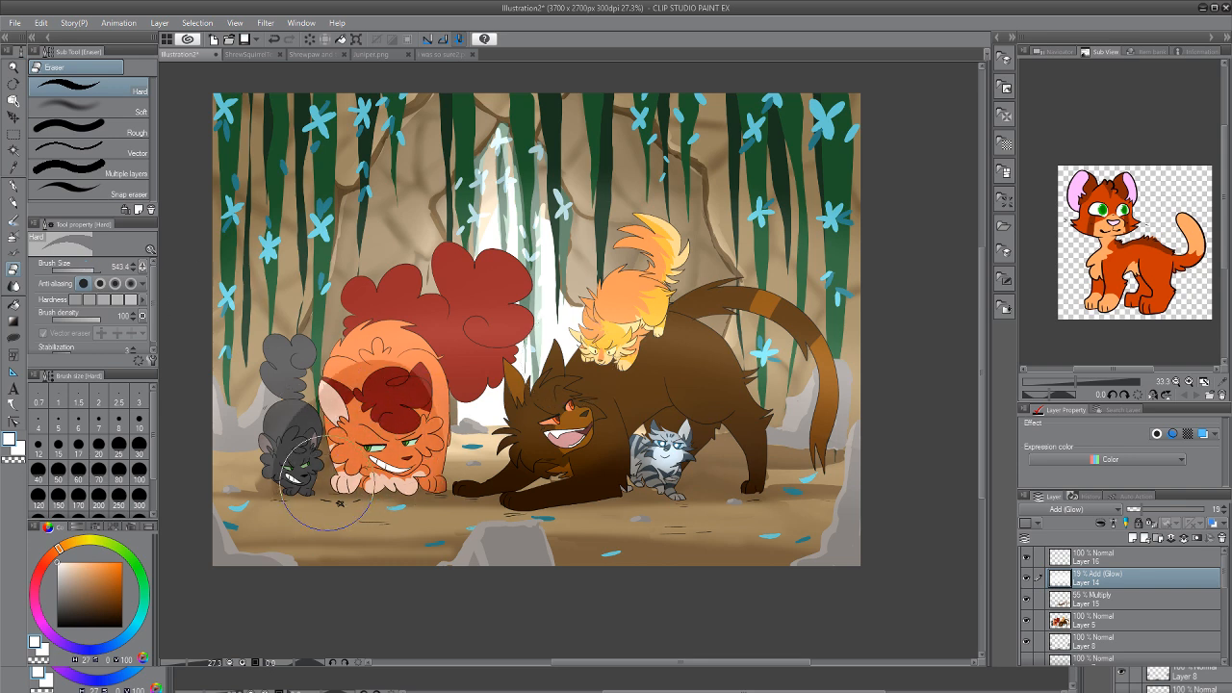
{"action": "key", "text": "ctrl+z"}
{"action": "left_click", "coordinate": [115, 109]}
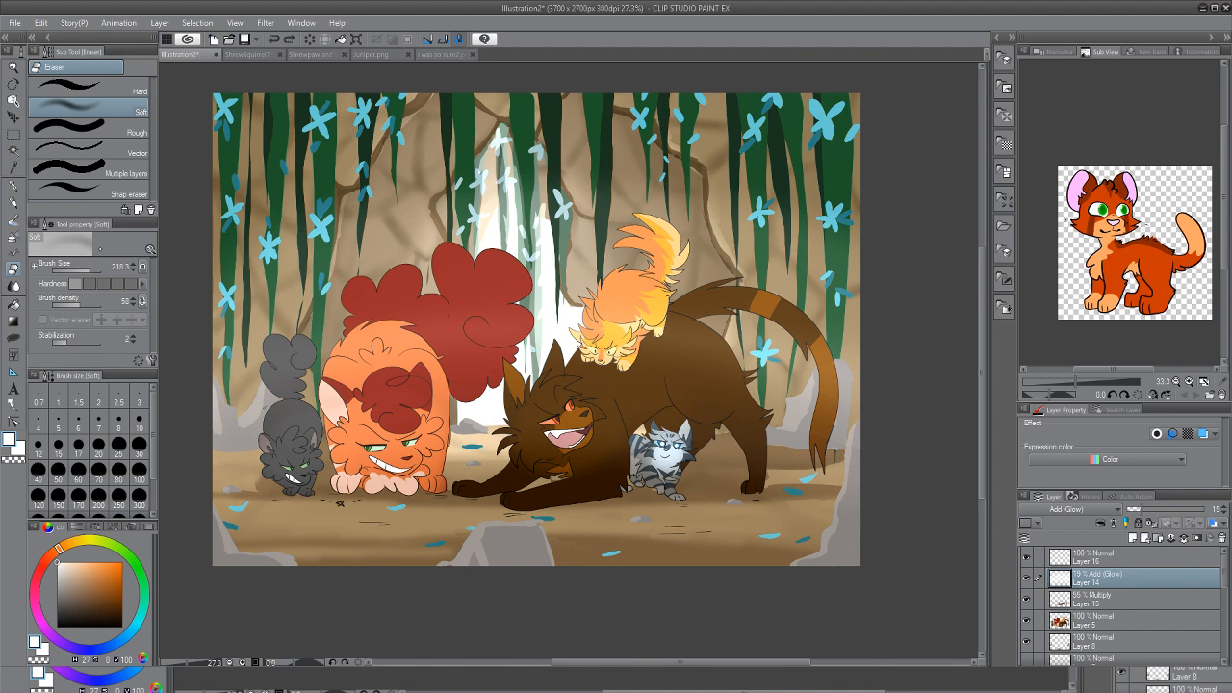
{"action": "left_click_drag", "start_coordinate": [87, 268], "coordinate": [102, 270]}
{"action": "mouse_move", "coordinate": [292, 457]}
{"action": "left_mouse_down"}
{"action": "mouse_move", "coordinate": [315, 504]}
{"action": "mouse_move", "coordinate": [243, 505]}
{"action": "mouse_move", "coordinate": [428, 401]}
{"action": "mouse_move", "coordinate": [428, 486]}
{"action": "mouse_move", "coordinate": [227, 468]}
{"action": "mouse_move", "coordinate": [396, 348]}
{"action": "mouse_move", "coordinate": [400, 396]}
{"action": "mouse_move", "coordinate": [310, 417]}
{"action": "mouse_move", "coordinate": [535, 414]}
{"action": "mouse_move", "coordinate": [582, 441]}
{"action": "mouse_move", "coordinate": [583, 468]}
{"action": "mouse_move", "coordinate": [524, 475]}
{"action": "mouse_move", "coordinate": [582, 402]}
{"action": "mouse_move", "coordinate": [726, 431]}
{"action": "mouse_move", "coordinate": [647, 486]}
{"action": "mouse_move", "coordinate": [685, 471]}
{"action": "mouse_move", "coordinate": [796, 464]}
{"action": "mouse_move", "coordinate": [577, 482]}
{"action": "mouse_move", "coordinate": [767, 475]}
{"action": "mouse_move", "coordinate": [743, 422]}
{"action": "mouse_move", "coordinate": [642, 383]}
{"action": "mouse_move", "coordinate": [571, 391]}
{"action": "mouse_move", "coordinate": [665, 334]}
{"action": "mouse_move", "coordinate": [395, 404]}
{"action": "mouse_move", "coordinate": [511, 374]}
{"action": "mouse_move", "coordinate": [280, 415]}
{"action": "mouse_move", "coordinate": [592, 331]}
{"action": "mouse_move", "coordinate": [678, 369]}
{"action": "mouse_move", "coordinate": [705, 305]}
{"action": "mouse_move", "coordinate": [701, 240]}
{"action": "mouse_move", "coordinate": [700, 331]}
{"action": "mouse_move", "coordinate": [864, 369]}
{"action": "left_mouse_up"}
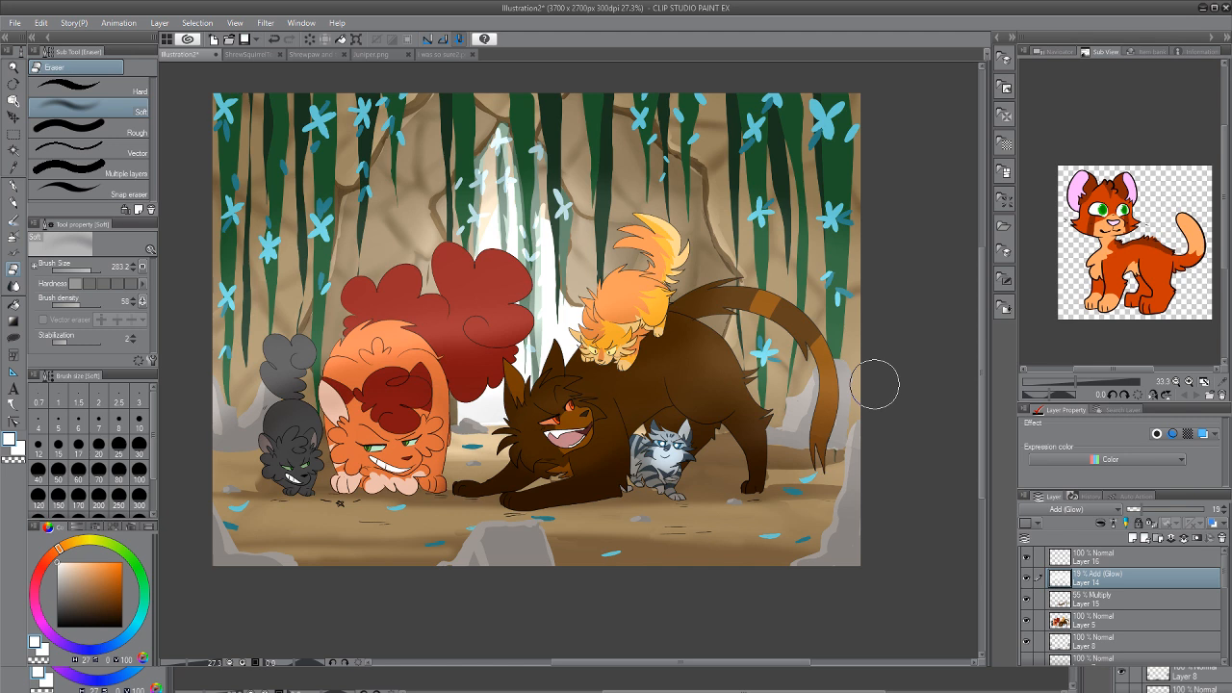
Hide the 19% Add (Glow) layer, compare the scene without the Multiply shading, and set the Multiply layer's opacity to 67%
{"action": "left_click", "coordinate": [1025, 577]}
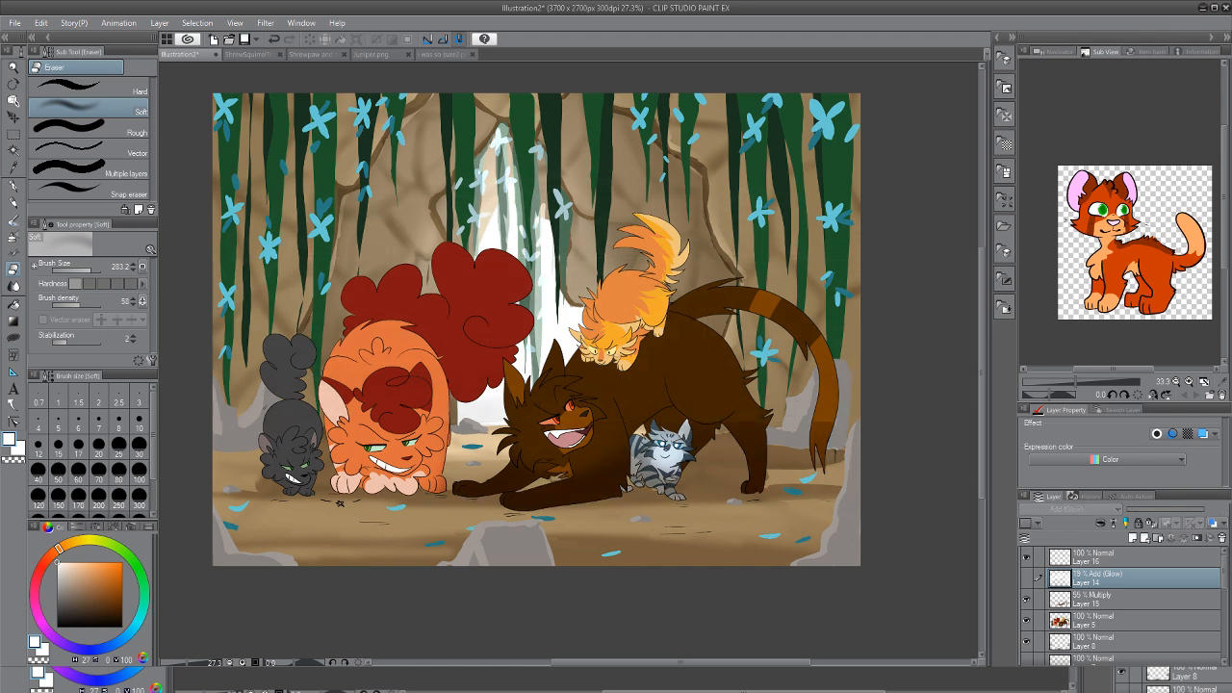
{"action": "left_click", "coordinate": [1026, 598]}
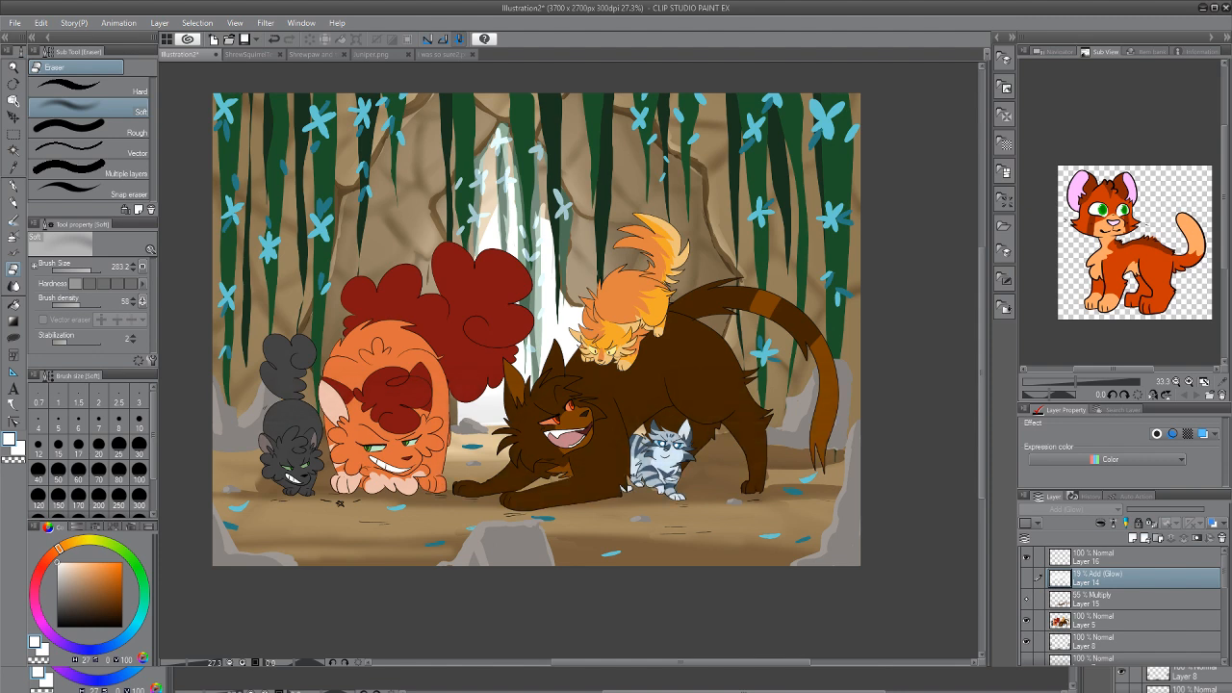
{"action": "left_click", "coordinate": [1025, 597]}
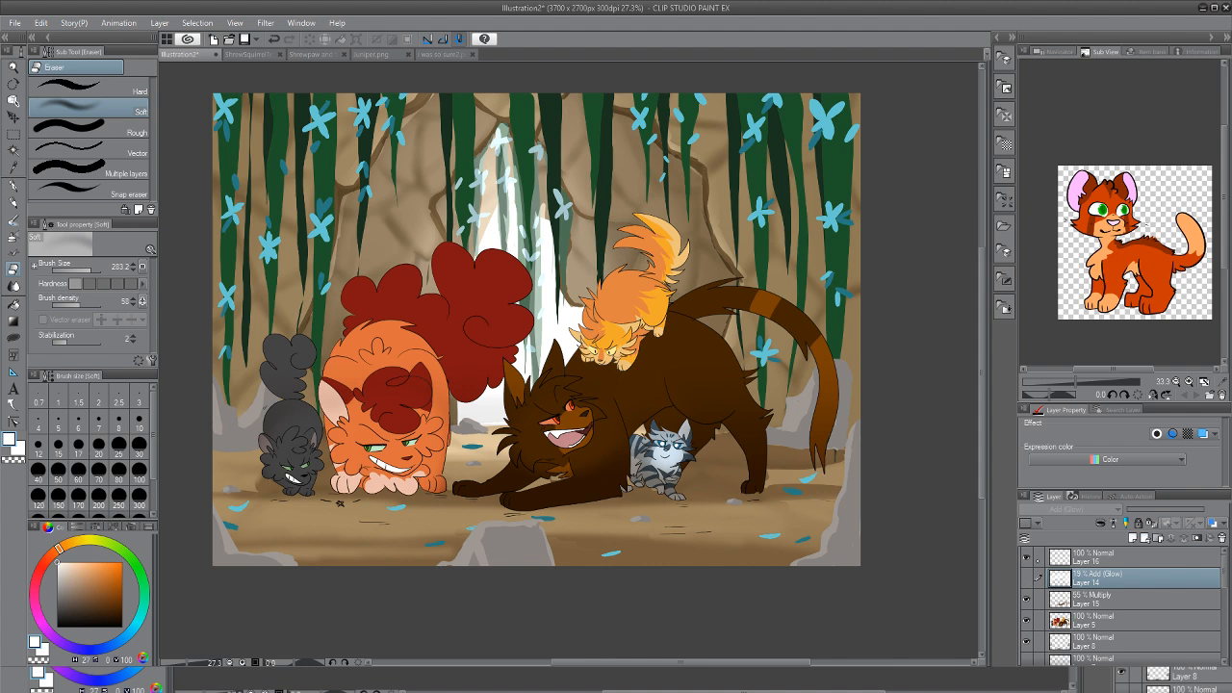
{"action": "left_click", "coordinate": [1092, 597]}
{"action": "left_click_drag", "start_coordinate": [1169, 509], "coordinate": [1176, 509]}
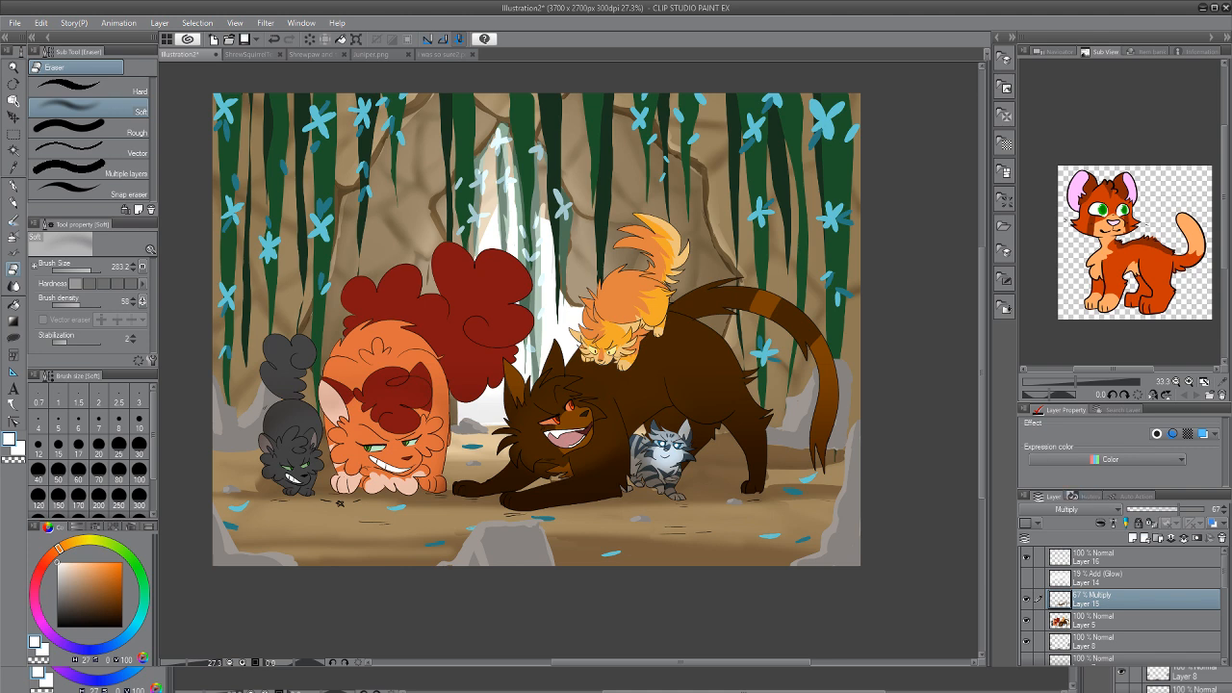
Erase the Multiply shading from the dark brown cat's body and legs with the Hard eraser at size 113.8
{"action": "left_click", "coordinate": [77, 86]}
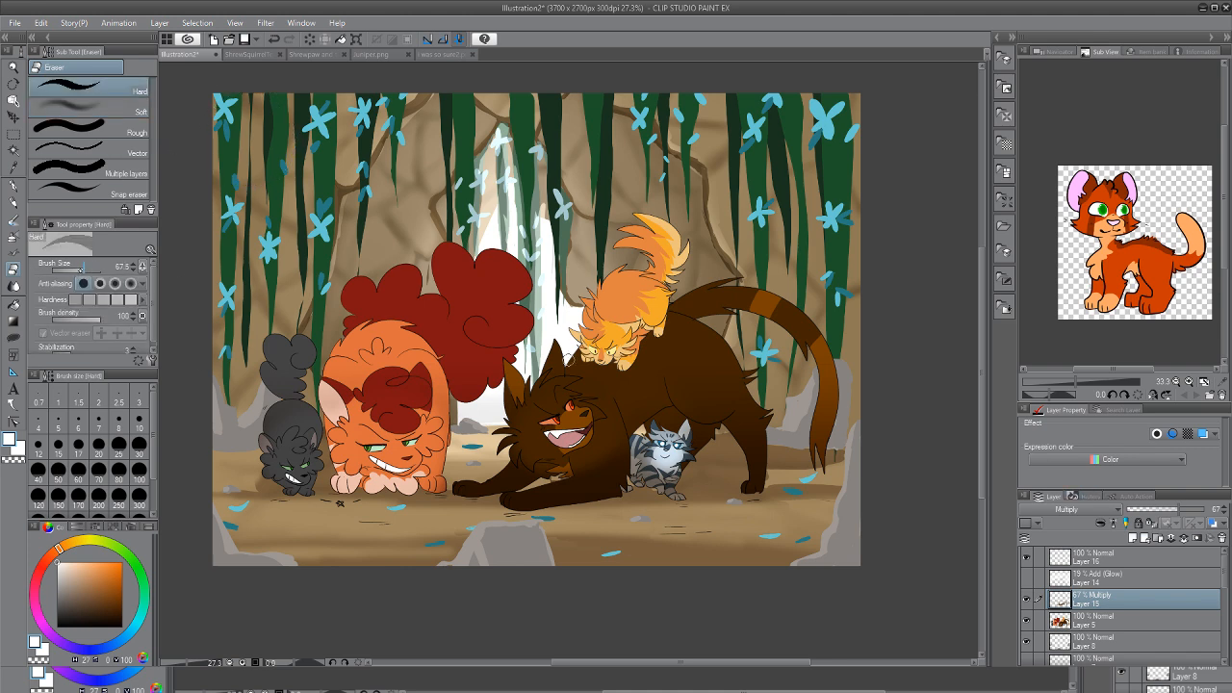
{"action": "left_click", "coordinate": [81, 269]}
{"action": "left_click_drag", "start_coordinate": [673, 456], "coordinate": [654, 452]}
{"action": "key", "text": "bracketright"}
{"action": "key", "text": "bracketright"}
{"action": "key", "text": "bracketright"}
{"action": "key", "text": "bracketright"}
{"action": "key", "text": "bracketright"}
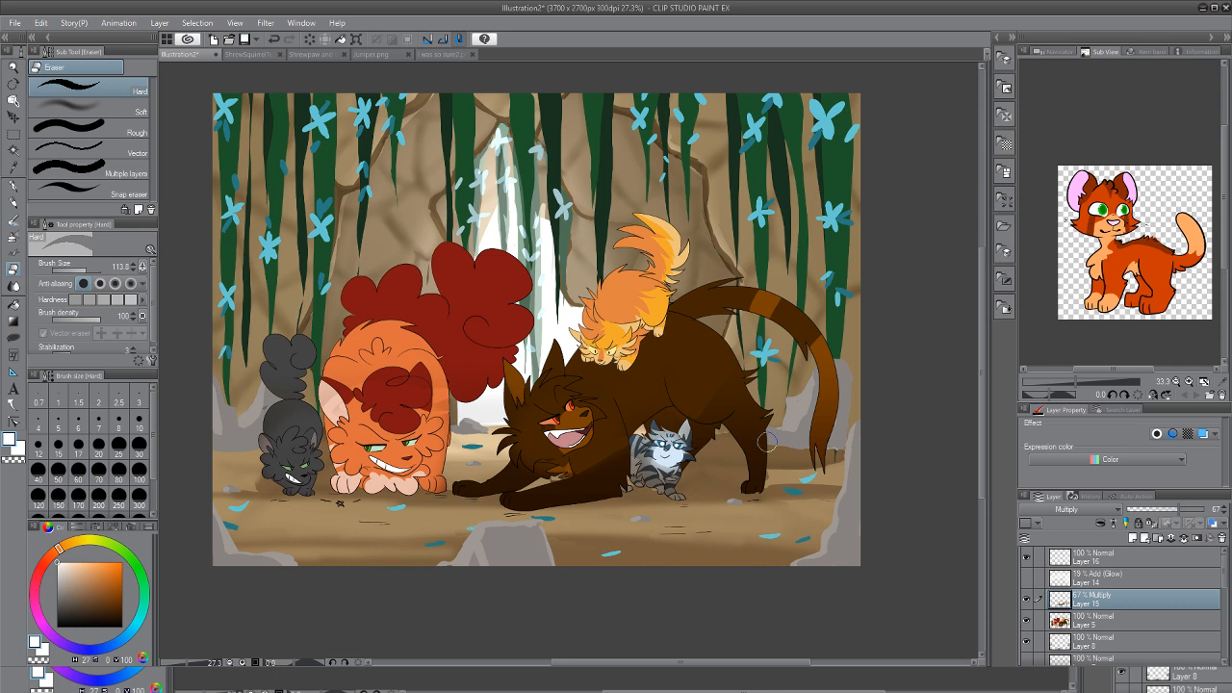
{"action": "mouse_move", "coordinate": [510, 497]}
{"action": "left_mouse_down"}
{"action": "mouse_move", "coordinate": [559, 506]}
{"action": "mouse_move", "coordinate": [570, 482]}
{"action": "mouse_move", "coordinate": [582, 495]}
{"action": "mouse_move", "coordinate": [612, 454]}
{"action": "mouse_move", "coordinate": [608, 508]}
{"action": "mouse_move", "coordinate": [610, 445]}
{"action": "mouse_move", "coordinate": [604, 492]}
{"action": "mouse_move", "coordinate": [620, 453]}
{"action": "mouse_move", "coordinate": [606, 486]}
{"action": "mouse_move", "coordinate": [491, 487]}
{"action": "mouse_move", "coordinate": [435, 503]}
{"action": "mouse_move", "coordinate": [485, 483]}
{"action": "left_mouse_up"}
{"action": "mouse_move", "coordinate": [741, 487]}
{"action": "left_mouse_down"}
{"action": "mouse_move", "coordinate": [757, 452]}
{"action": "mouse_move", "coordinate": [742, 471]}
{"action": "mouse_move", "coordinate": [736, 438]}
{"action": "mouse_move", "coordinate": [704, 432]}
{"action": "left_mouse_up"}
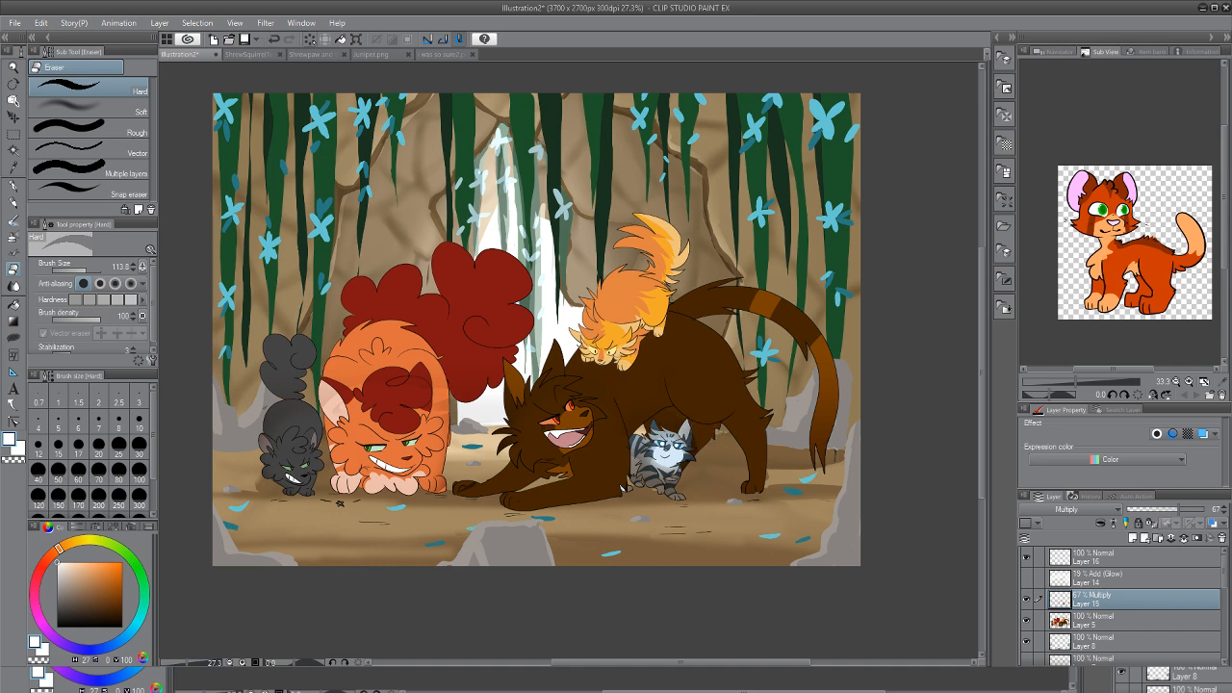
{"action": "left_click_drag", "start_coordinate": [771, 479], "coordinate": [742, 432]}
Undo the last erasing and remove the Multiply shading layer
{"action": "left_click", "coordinate": [274, 38]}
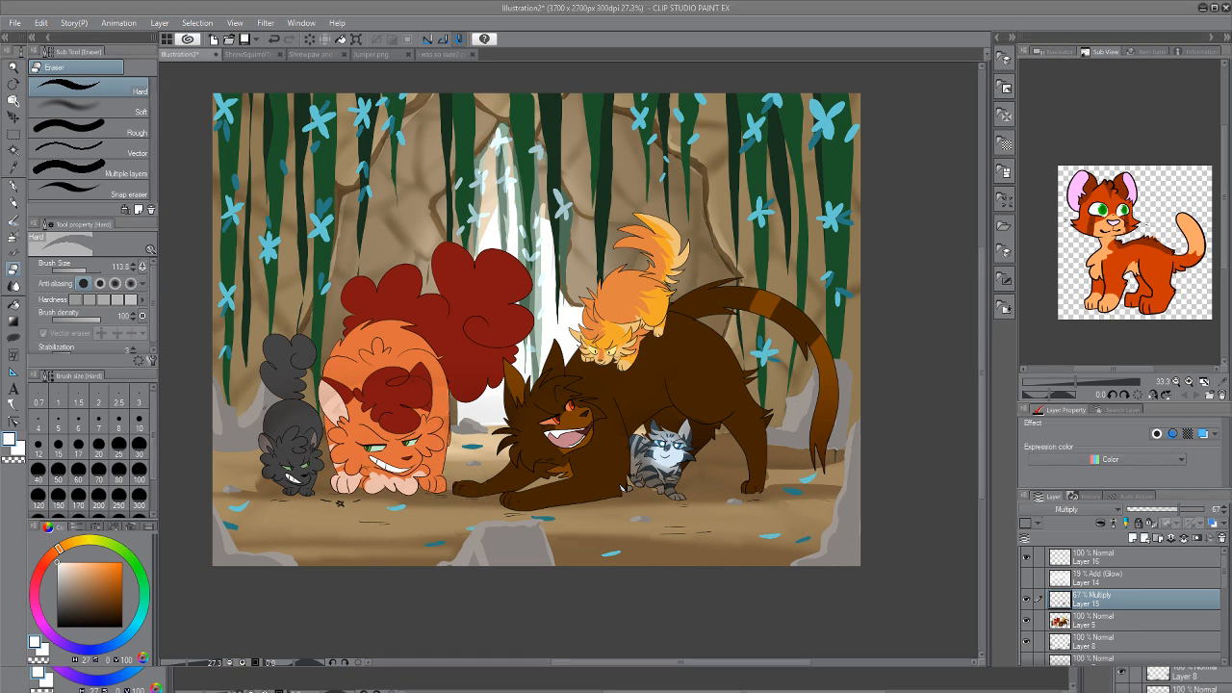
{"action": "key", "text": "ctrl+z"}
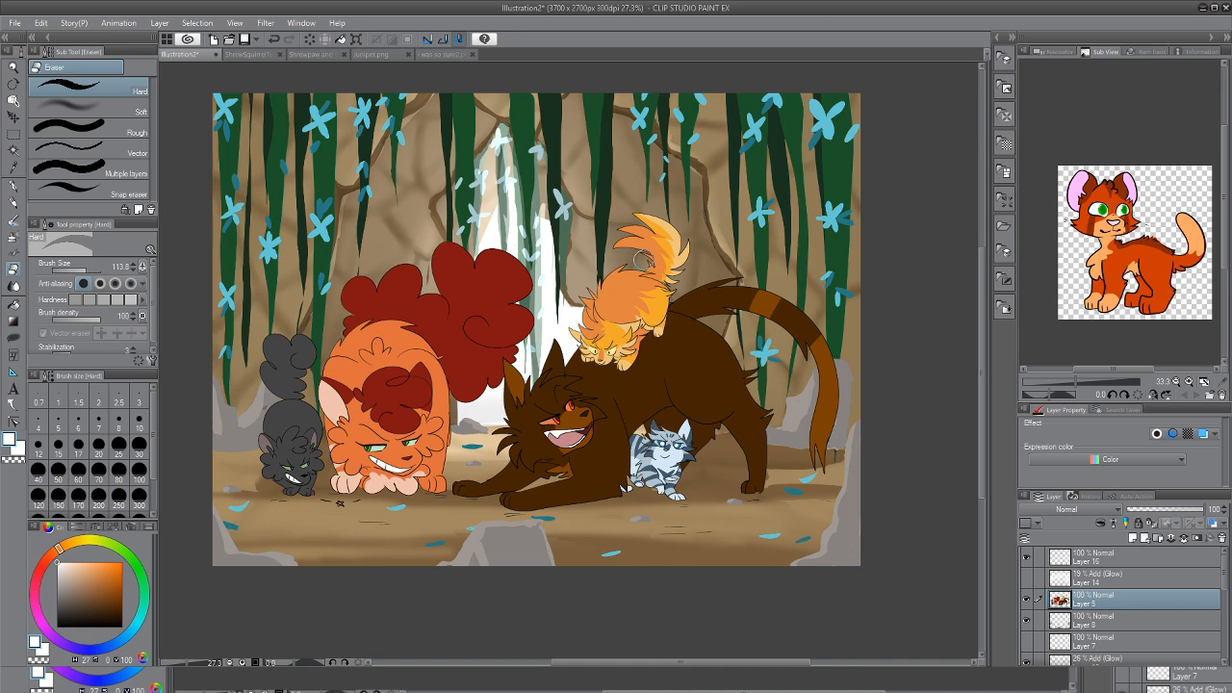
Examine the whole cave scene without the shading layer at reduced zoom levels
{"action": "scroll", "coordinate": [495, 171], "scroll_direction": "down", "scroll_amount": 3}
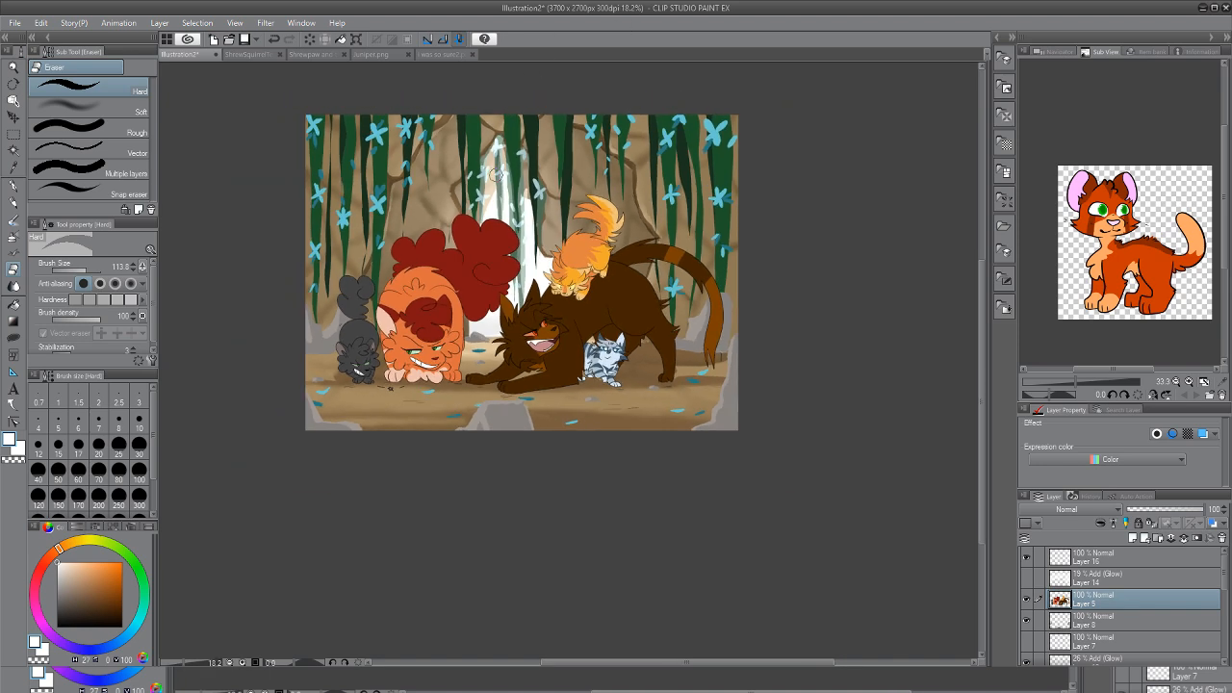
{"action": "scroll", "coordinate": [496, 173], "scroll_direction": "up", "scroll_amount": 1}
{"action": "scroll", "coordinate": [495, 174], "scroll_direction": "down", "scroll_amount": 1}
{"action": "scroll", "coordinate": [486, 173], "scroll_direction": "up", "scroll_amount": 1}
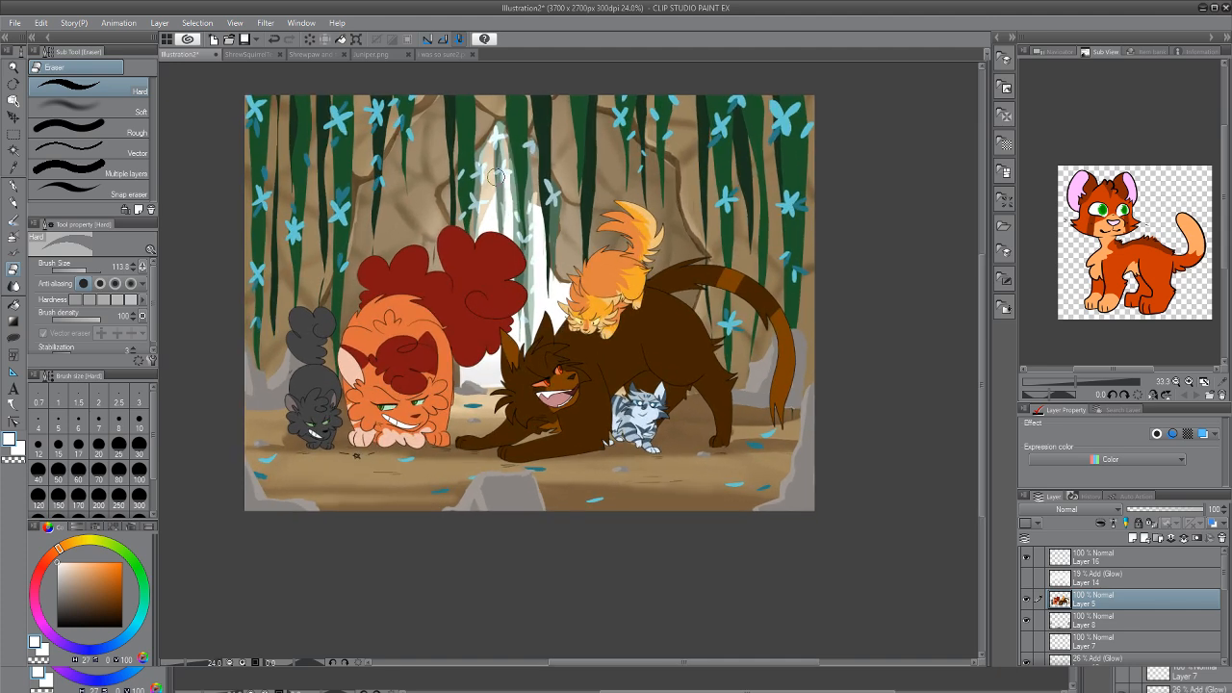
{"action": "scroll", "coordinate": [701, 358], "scroll_direction": "down", "scroll_amount": 2}
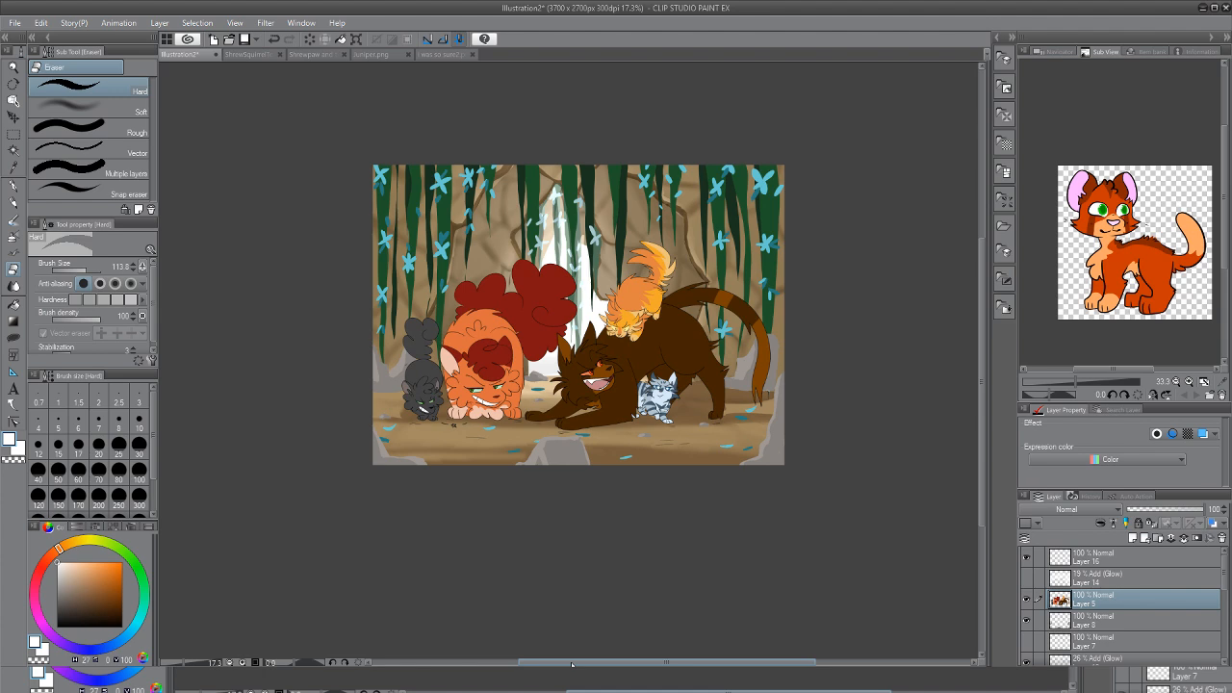
{"action": "left_click_drag", "start_coordinate": [571, 664], "coordinate": [609, 664]}
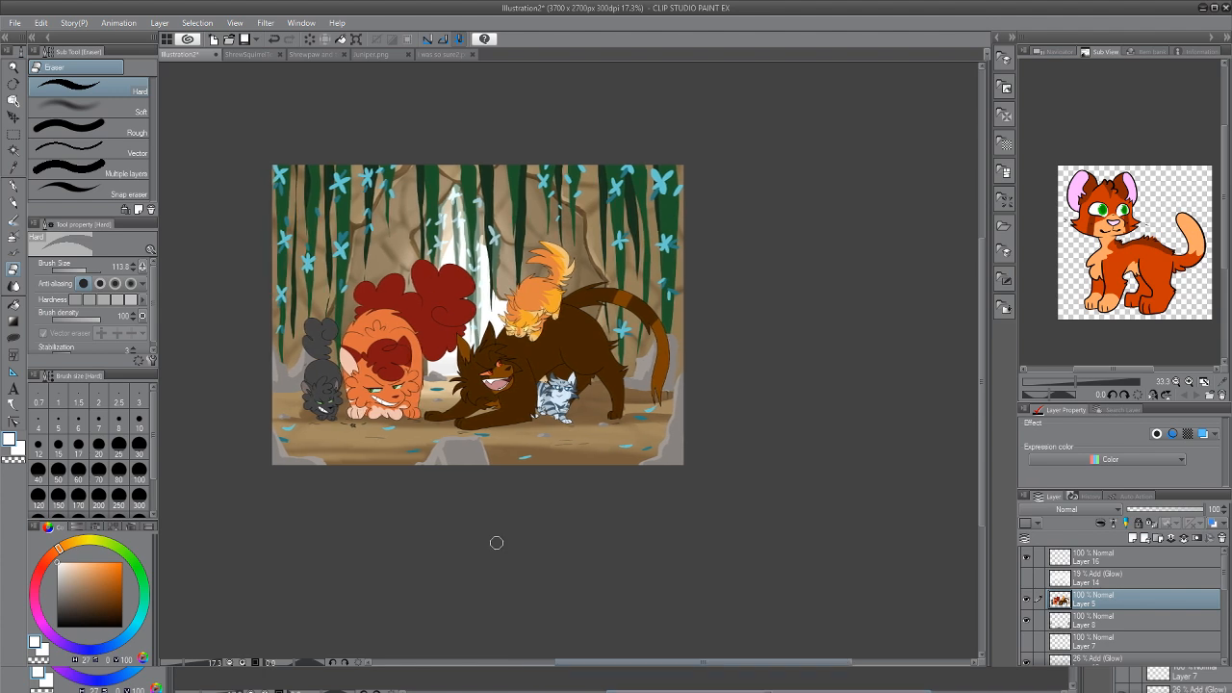
{"action": "scroll", "coordinate": [237, 362], "scroll_direction": "down", "scroll_amount": 1}
{"action": "scroll", "coordinate": [256, 365], "scroll_direction": "up", "scroll_amount": 1}
{"action": "scroll", "coordinate": [393, 422], "scroll_direction": "up", "scroll_amount": 1}
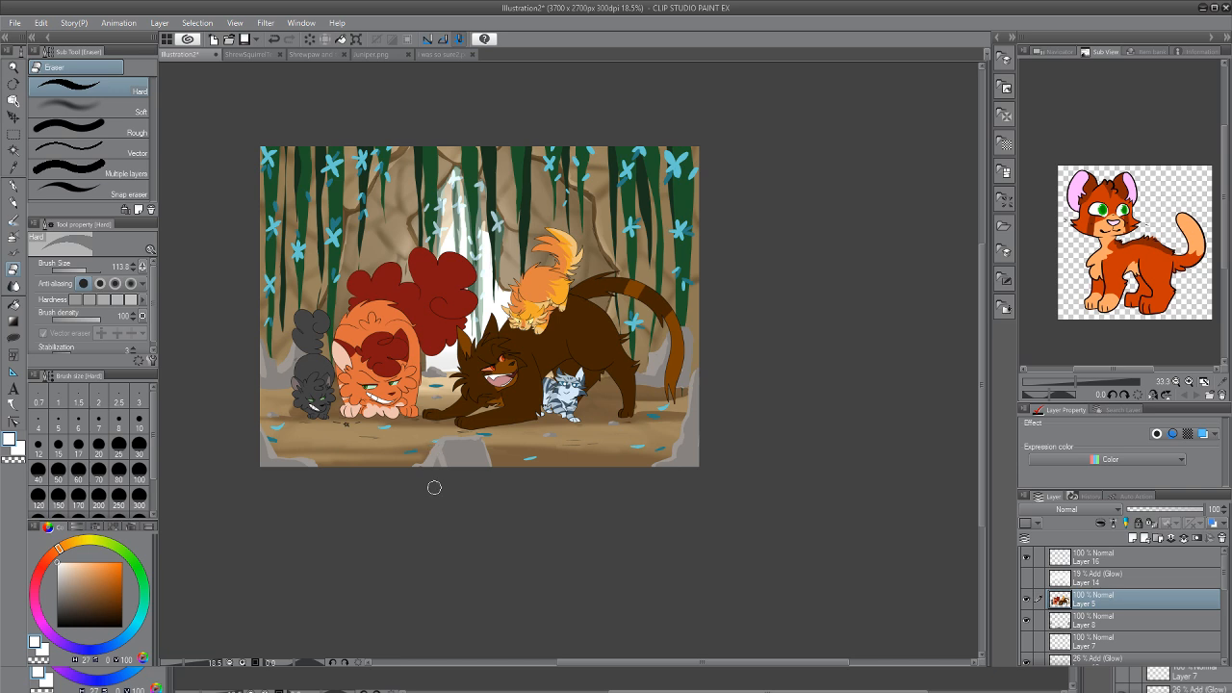
{"action": "scroll", "coordinate": [1135, 607], "scroll_direction": "down", "scroll_amount": 2}
{"action": "scroll", "coordinate": [1135, 606], "scroll_direction": "up", "scroll_amount": 2}
Draw thin brown lines across the ground with a smaller G-pen in a color sampled from it, and merge the visible layers
{"action": "key", "text": "i"}
{"action": "left_click", "coordinate": [290, 412]}
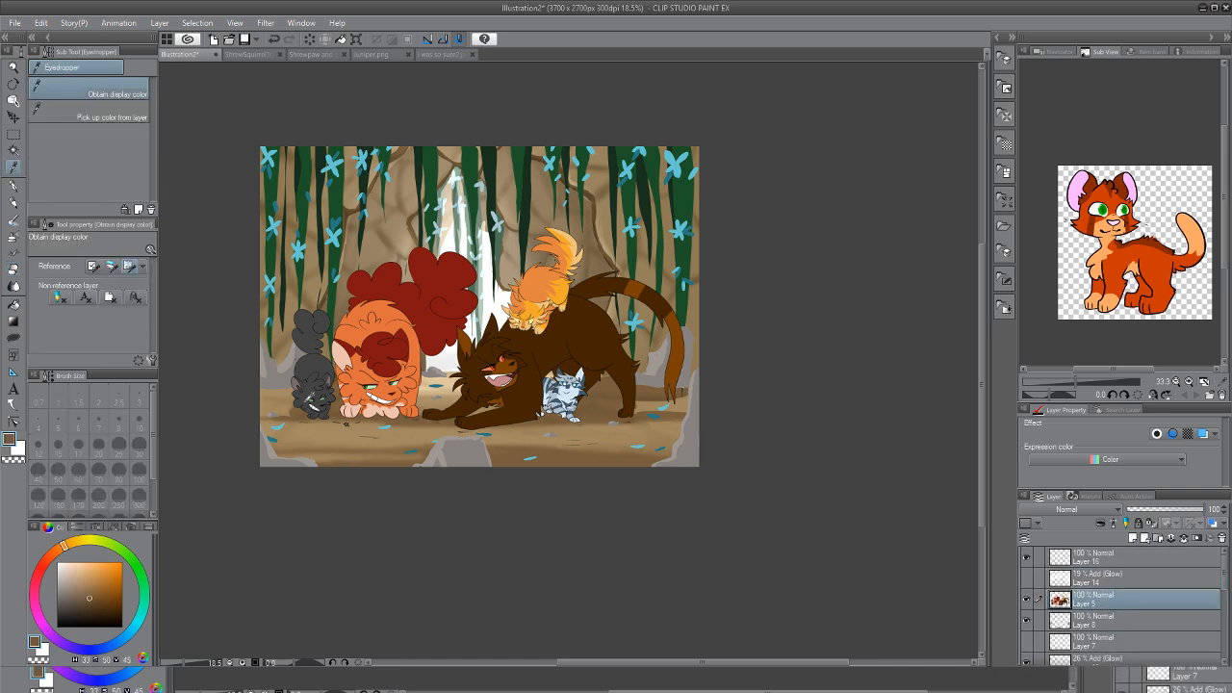
{"action": "key", "text": "p"}
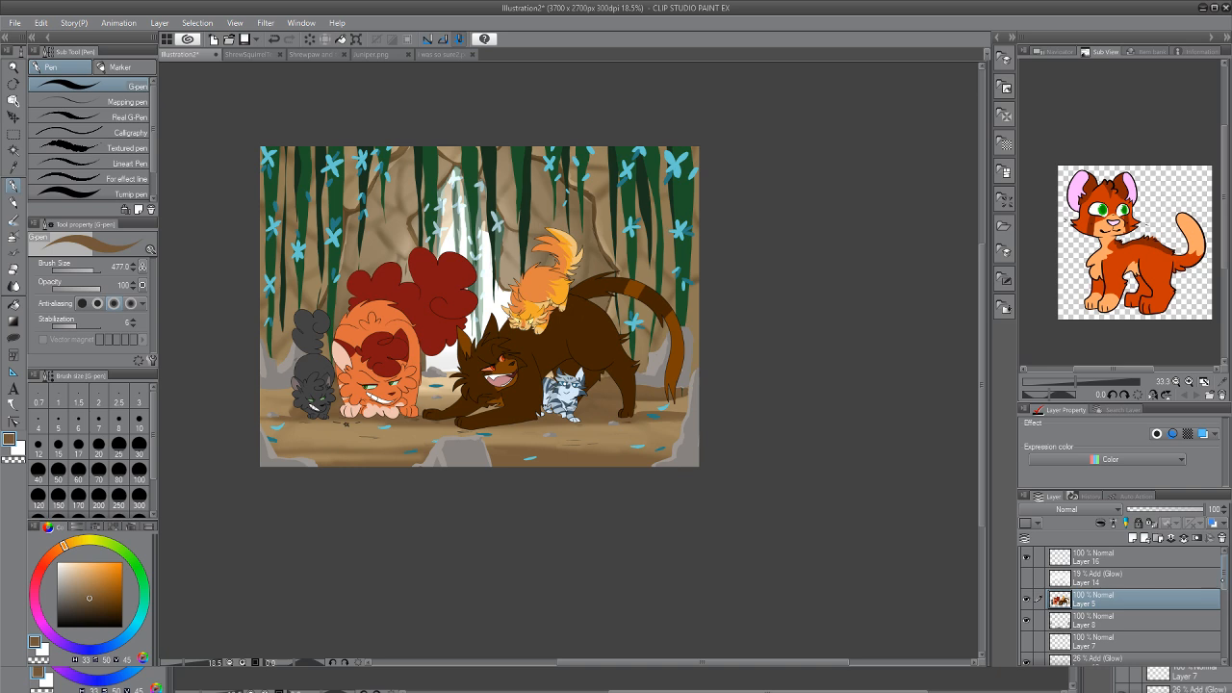
{"action": "scroll", "coordinate": [1121, 606], "scroll_direction": "down", "scroll_amount": 1}
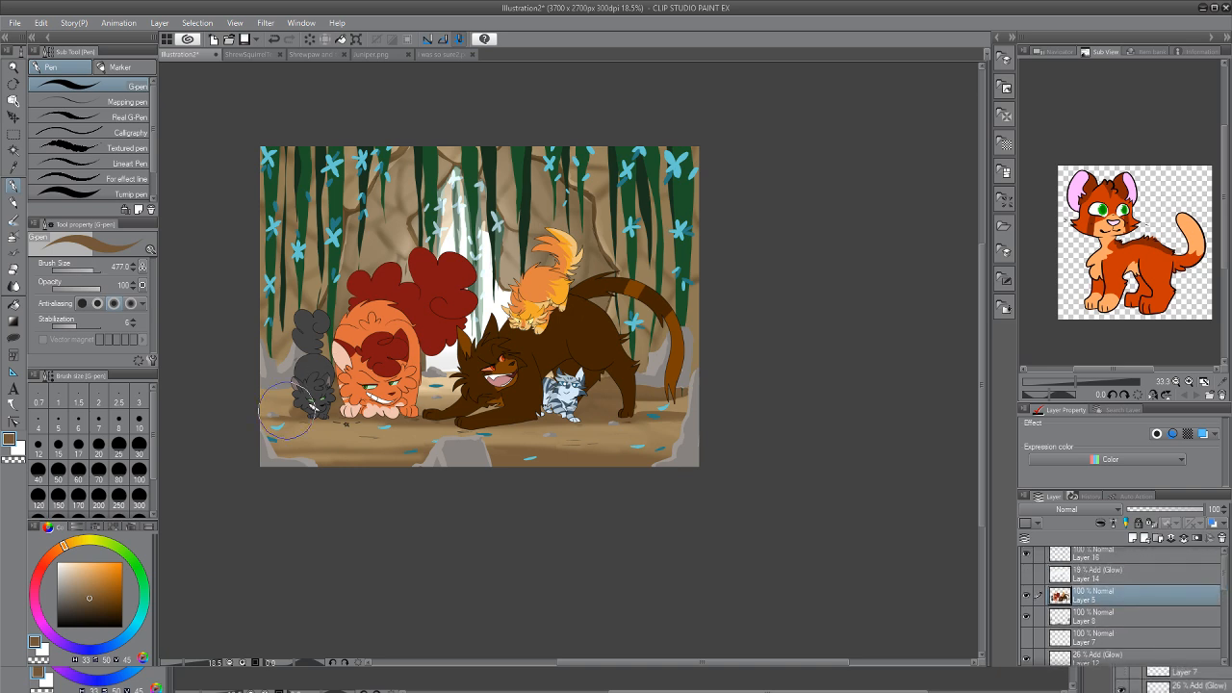
{"action": "left_click", "coordinate": [91, 268]}
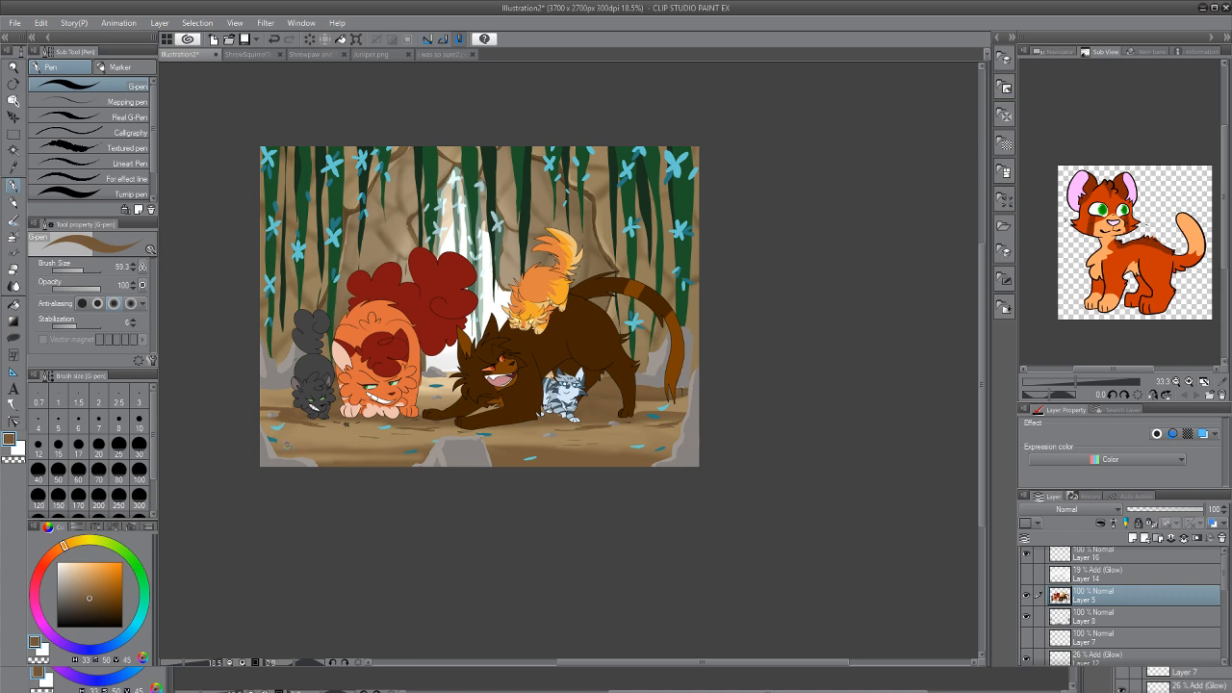
{"action": "left_click_drag", "start_coordinate": [286, 444], "coordinate": [398, 441]}
{"action": "left_click_drag", "start_coordinate": [511, 440], "coordinate": [558, 439]}
{"action": "scroll", "coordinate": [623, 145], "scroll_direction": "down", "scroll_amount": 1}
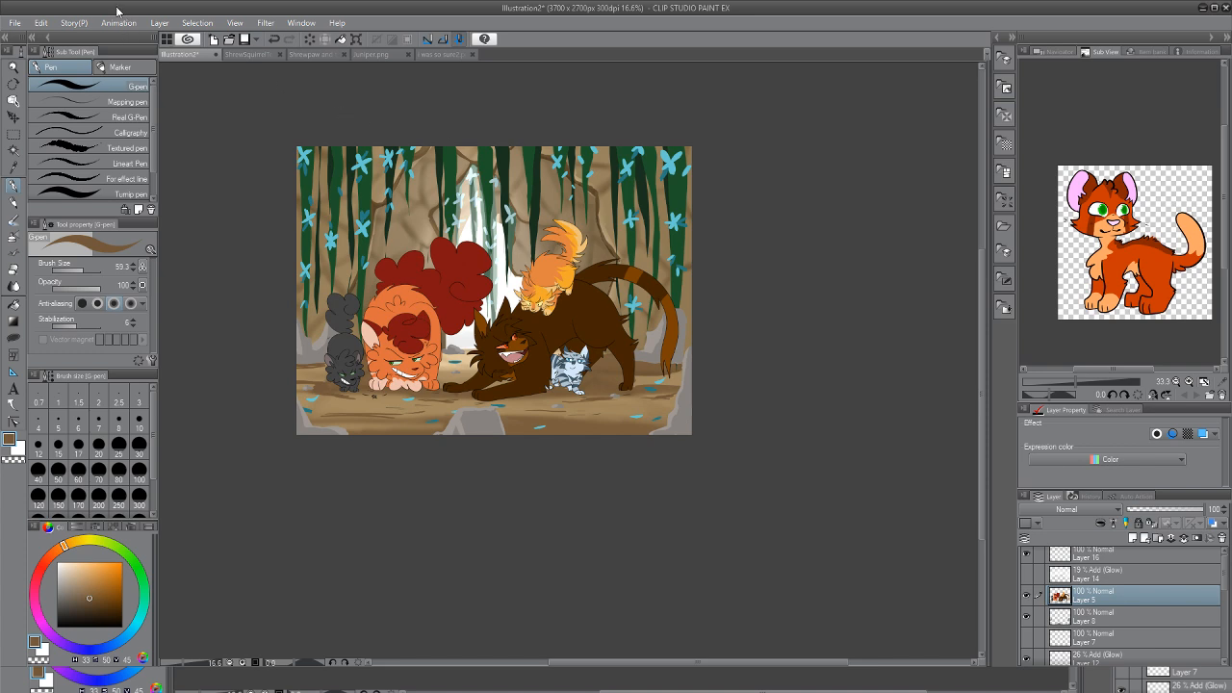
{"action": "scroll", "coordinate": [420, 196], "scroll_direction": "up", "scroll_amount": 2}
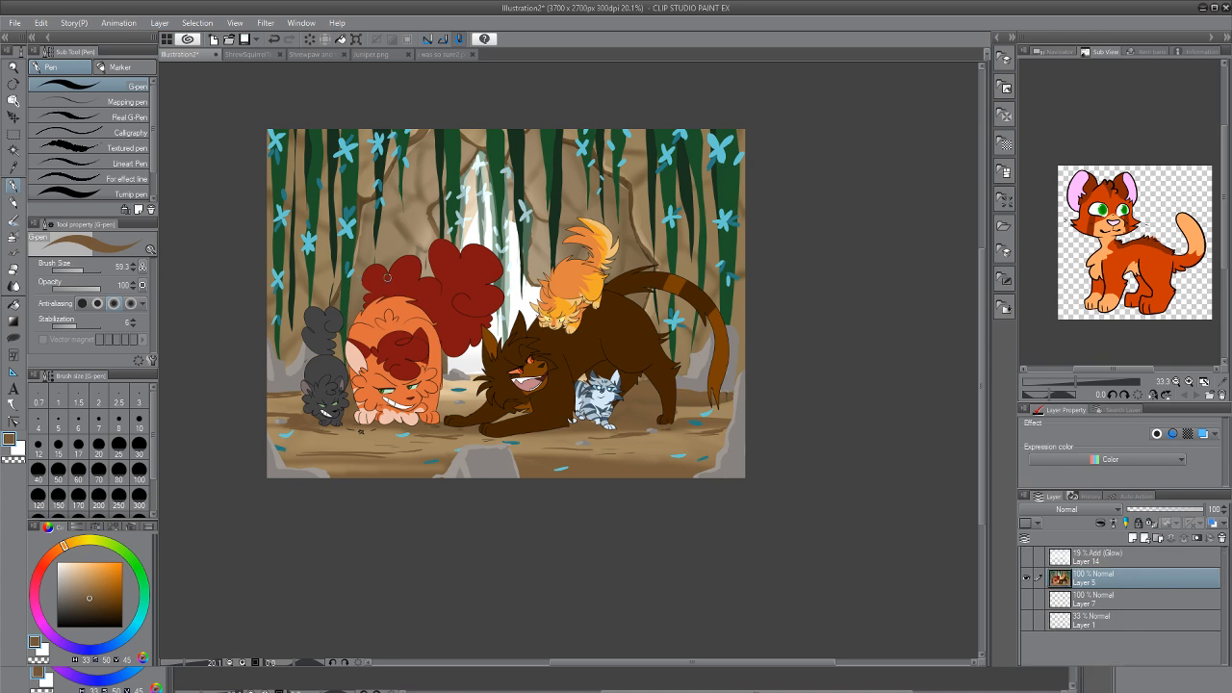
Add a new layer above the merged artwork, filled with muted blue and set to Overlay at 38% opacity
{"action": "left_click", "coordinate": [1132, 538]}
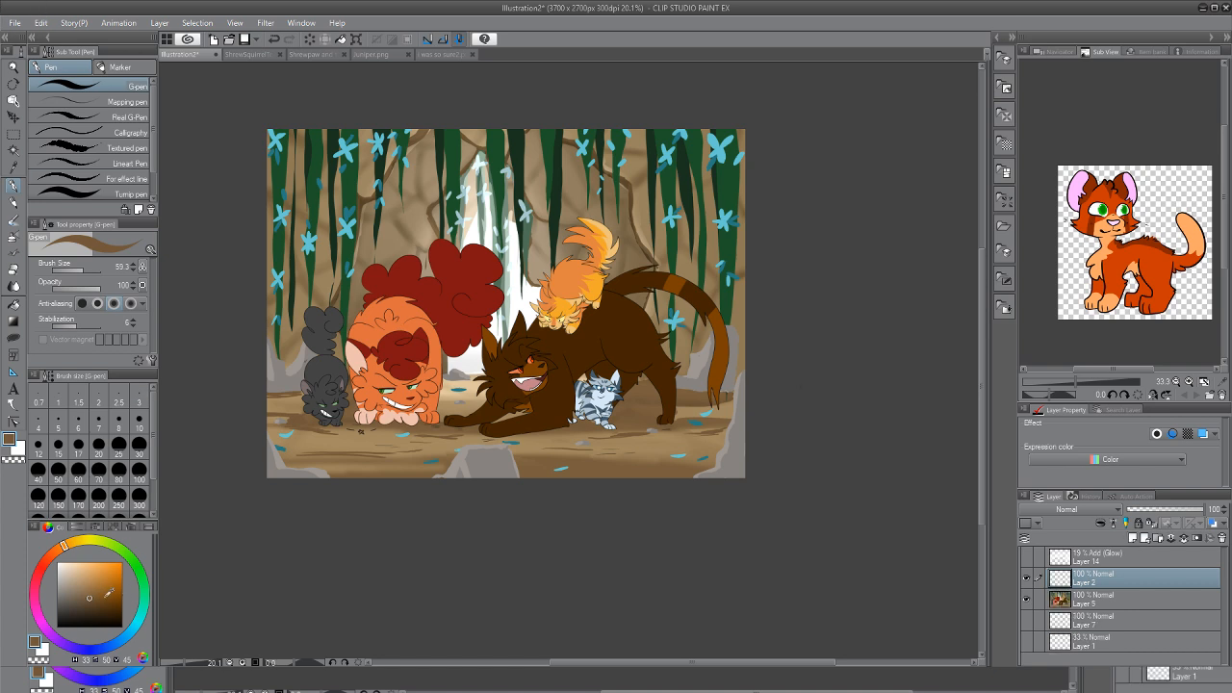
{"action": "left_click", "coordinate": [15, 306]}
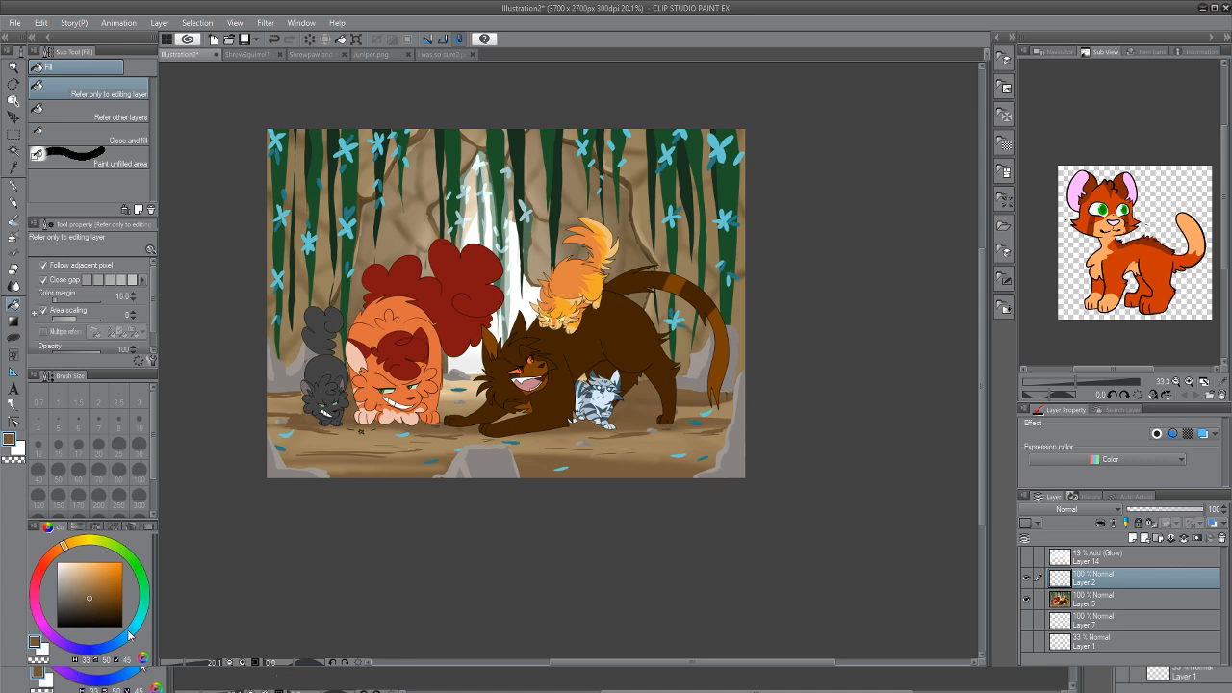
{"action": "left_click", "coordinate": [129, 635]}
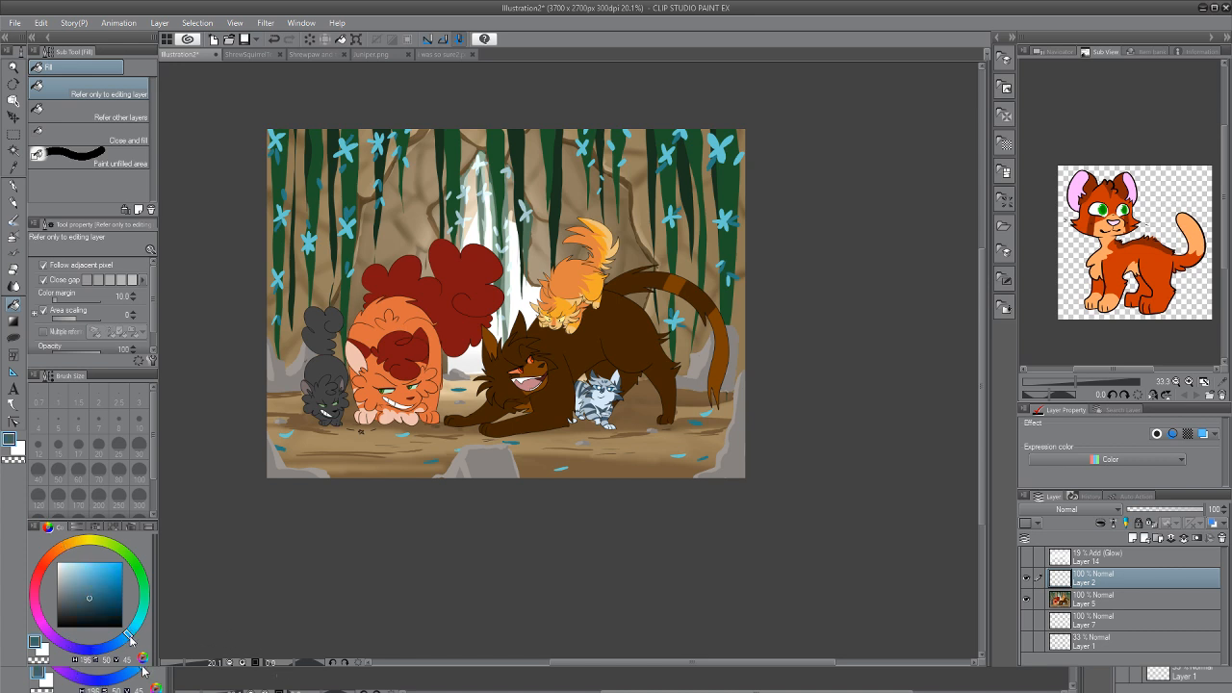
{"action": "mouse_move", "coordinate": [89, 586]}
{"action": "left_mouse_down"}
{"action": "mouse_move", "coordinate": [97, 569]}
{"action": "mouse_move", "coordinate": [82, 580]}
{"action": "left_mouse_up"}
{"action": "left_click", "coordinate": [497, 258]}
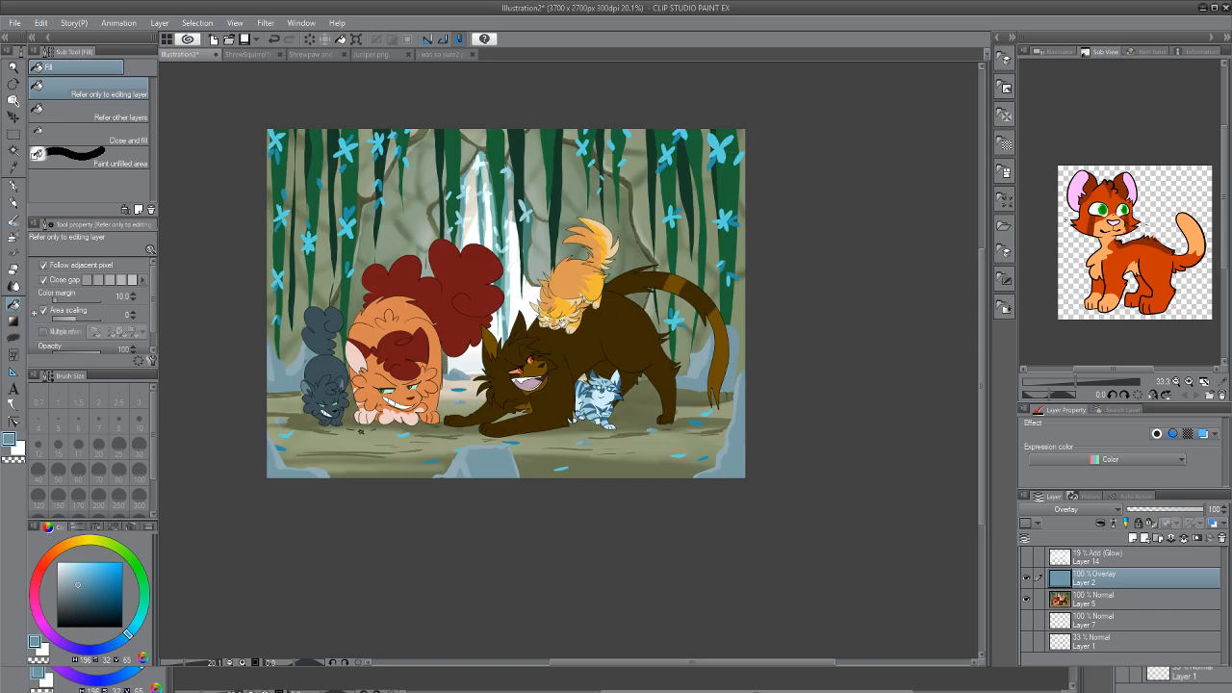
{"action": "scroll", "coordinate": [560, 323], "scroll_direction": "up", "scroll_amount": 1}
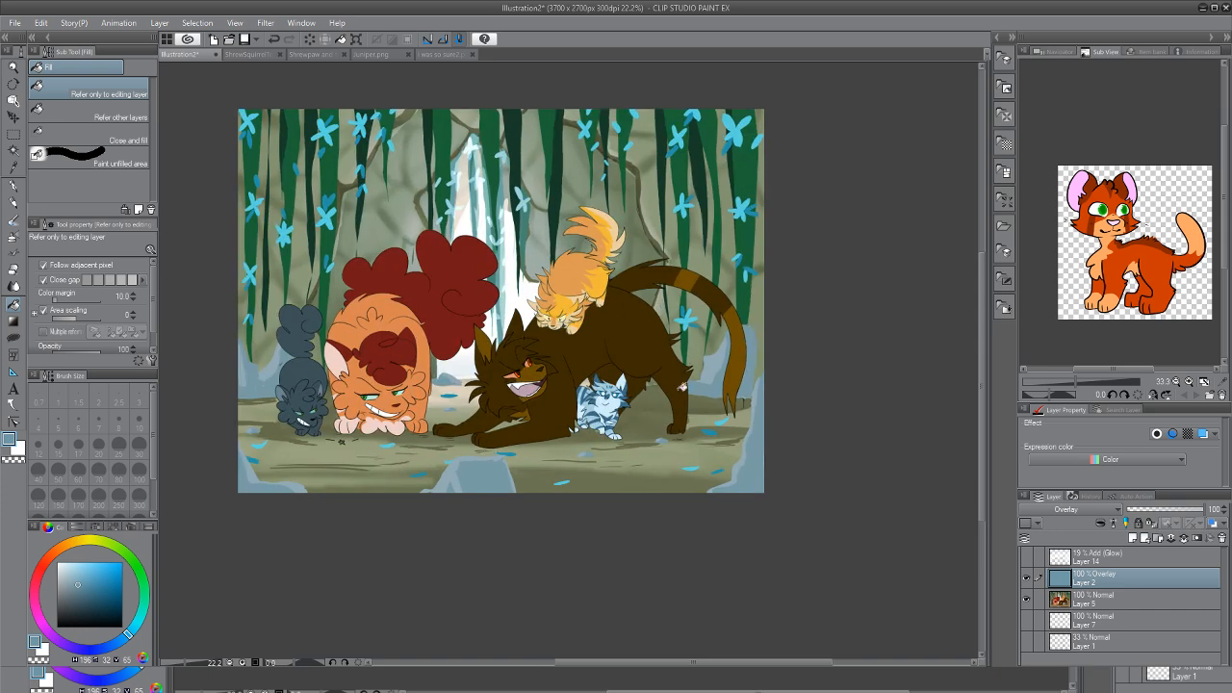
{"action": "left_click", "coordinate": [1155, 509]}
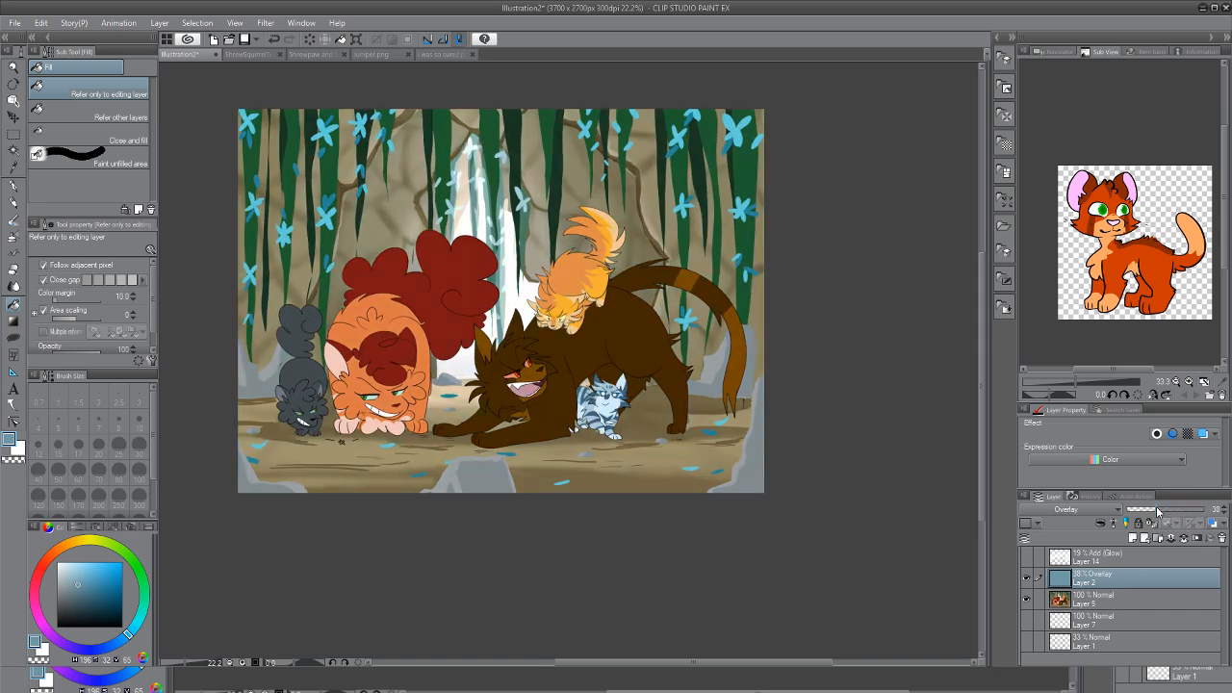
Refill the Overlay layer with orange, trying lighter tints down to a pale orange of hue 34, saturation 44, value 93
{"action": "left_click_drag", "start_coordinate": [44, 555], "coordinate": [64, 546]}
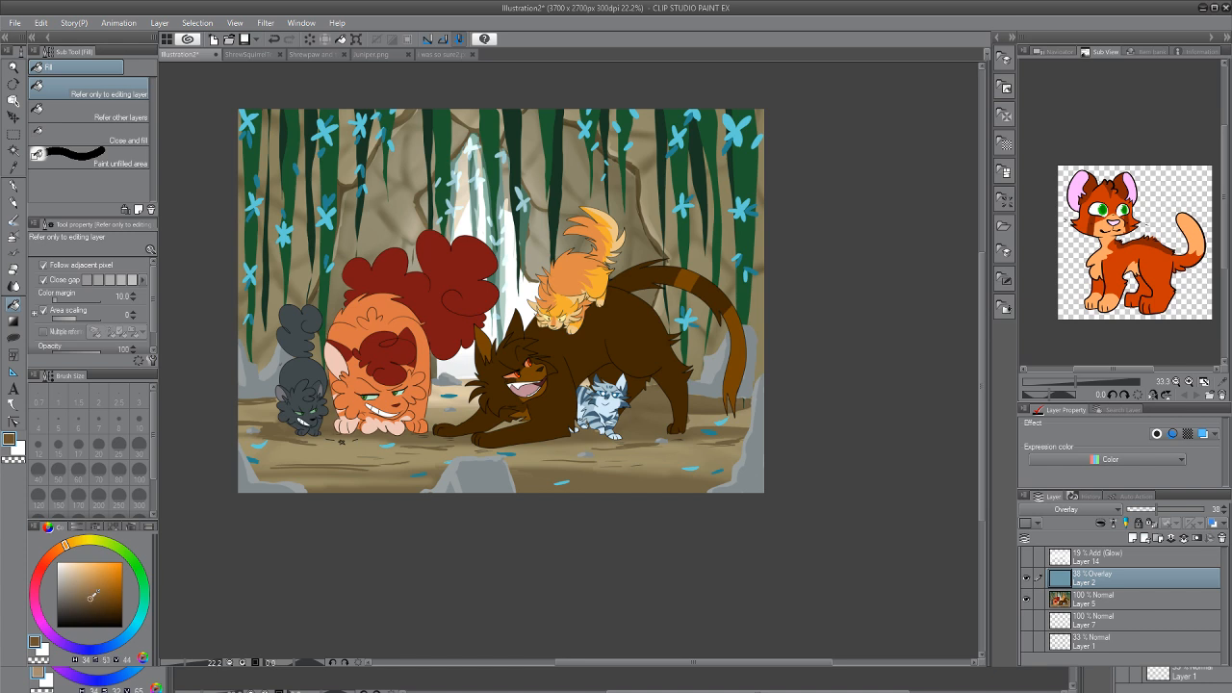
{"action": "left_click_drag", "start_coordinate": [113, 596], "coordinate": [113, 569]}
{"action": "left_click", "coordinate": [555, 356]}
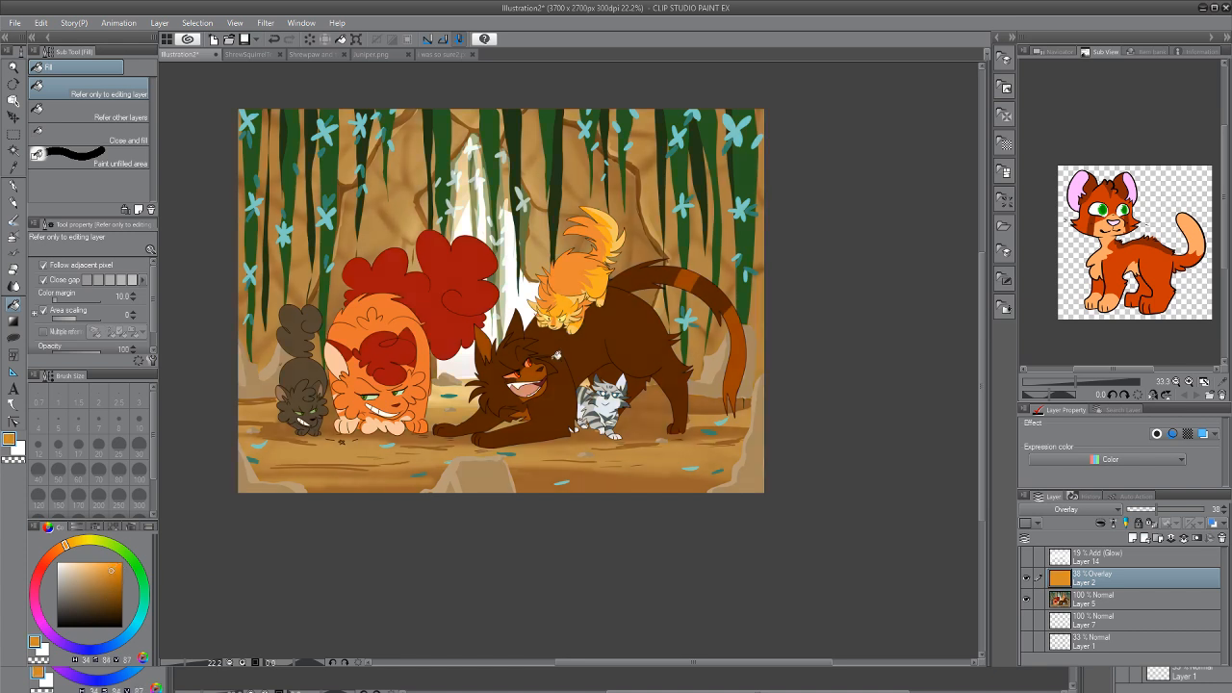
{"action": "scroll", "coordinate": [558, 358], "scroll_direction": "up", "scroll_amount": 1}
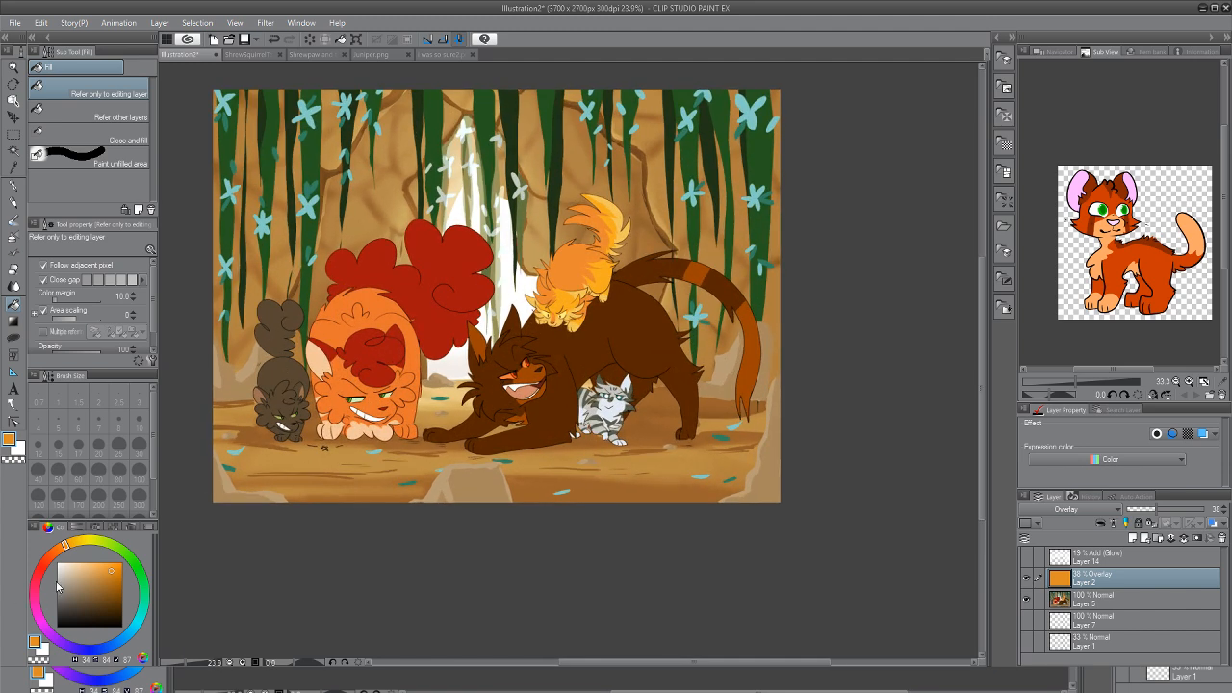
{"action": "left_click", "coordinate": [88, 569]}
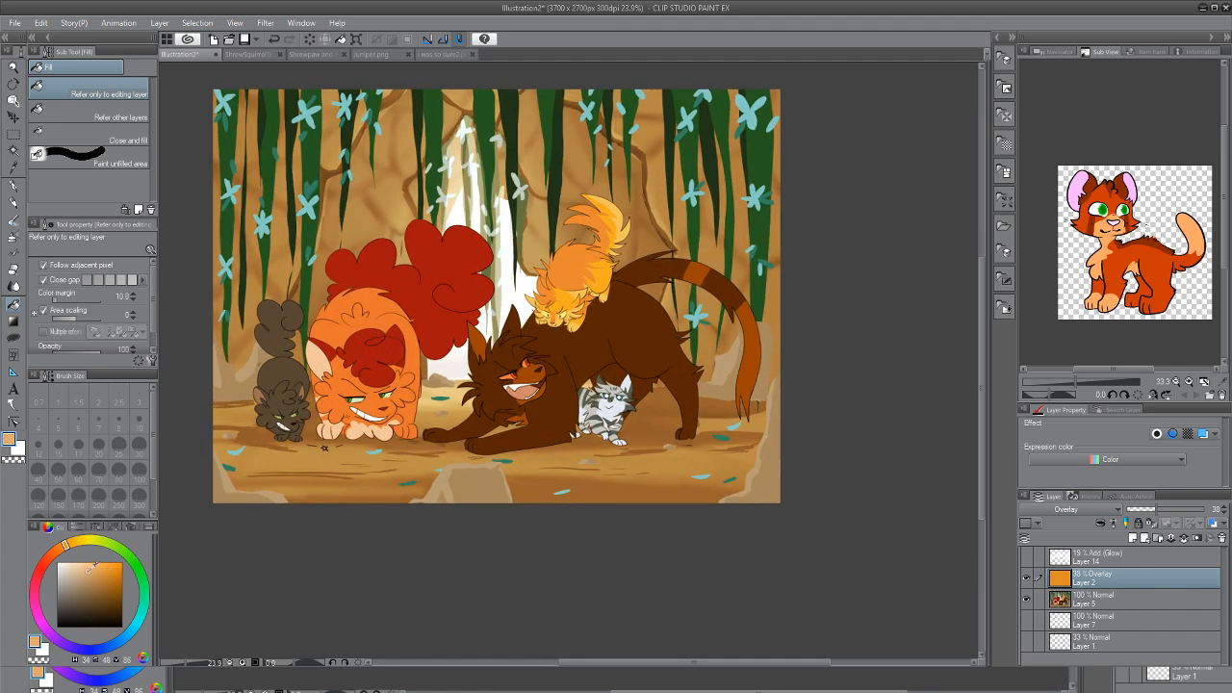
{"action": "left_click", "coordinate": [385, 316]}
{"action": "scroll", "coordinate": [388, 333], "scroll_direction": "down", "scroll_amount": 2}
{"action": "scroll", "coordinate": [392, 352], "scroll_direction": "up", "scroll_amount": 1}
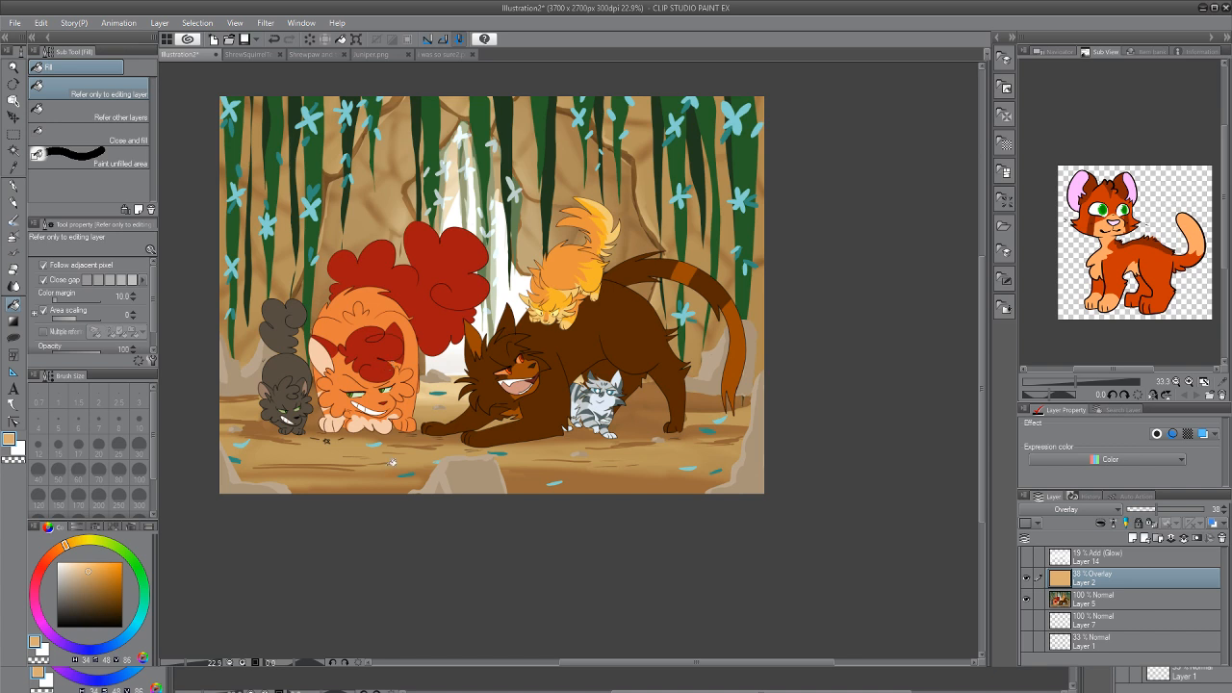
{"action": "left_click", "coordinate": [85, 567]}
{"action": "left_click", "coordinate": [403, 318]}
Examine the cave scene with its pale orange Overlay tint at several zoom levels
{"action": "scroll", "coordinate": [403, 317], "scroll_direction": "down", "scroll_amount": 4}
{"action": "scroll", "coordinate": [403, 318], "scroll_direction": "up", "scroll_amount": 4}
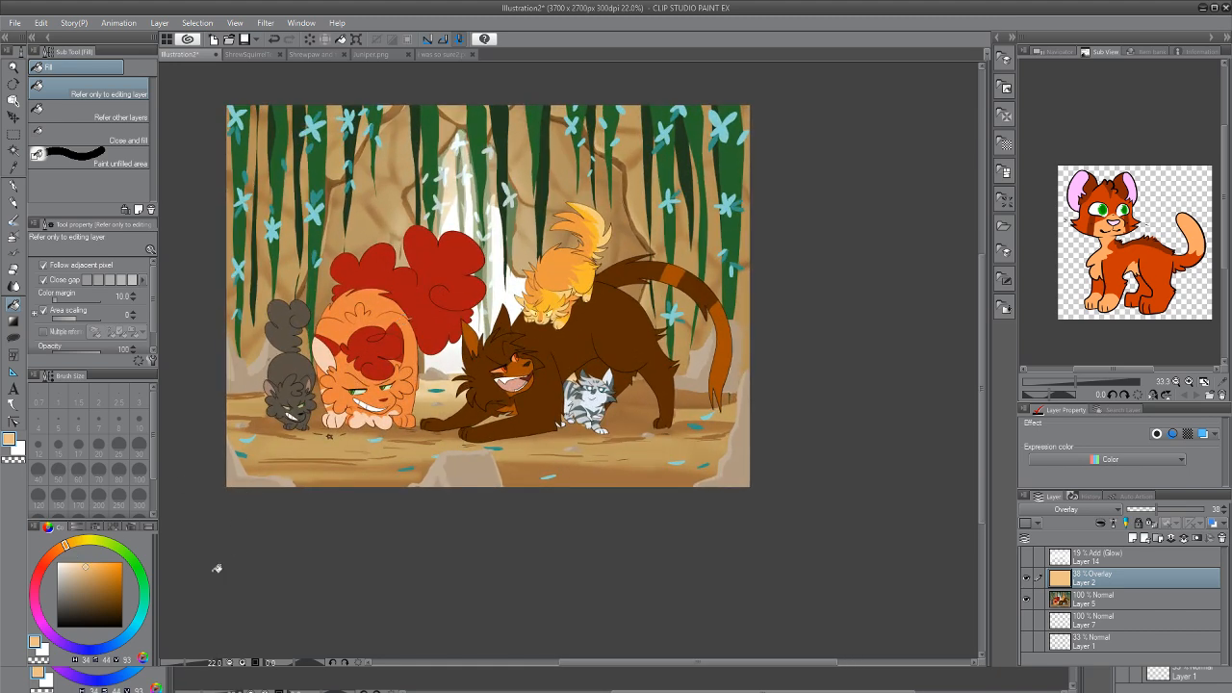
{"action": "scroll", "coordinate": [547, 242], "scroll_direction": "down", "scroll_amount": 4}
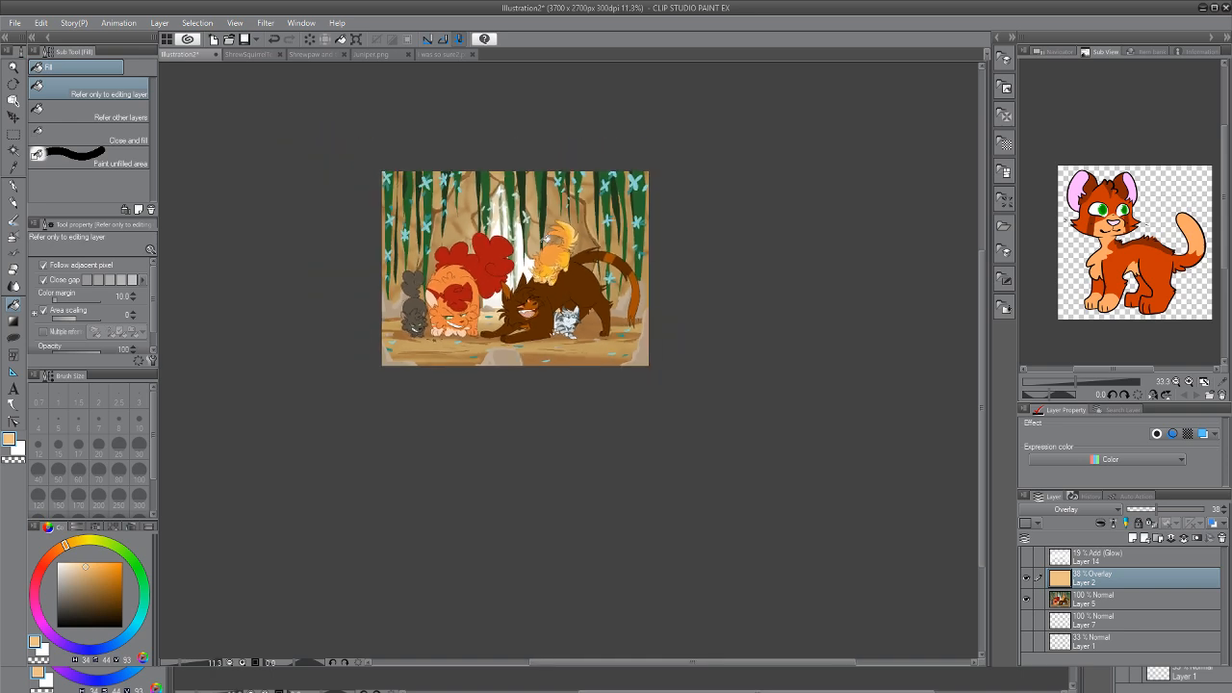
{"action": "scroll", "coordinate": [545, 239], "scroll_direction": "up", "scroll_amount": 3}
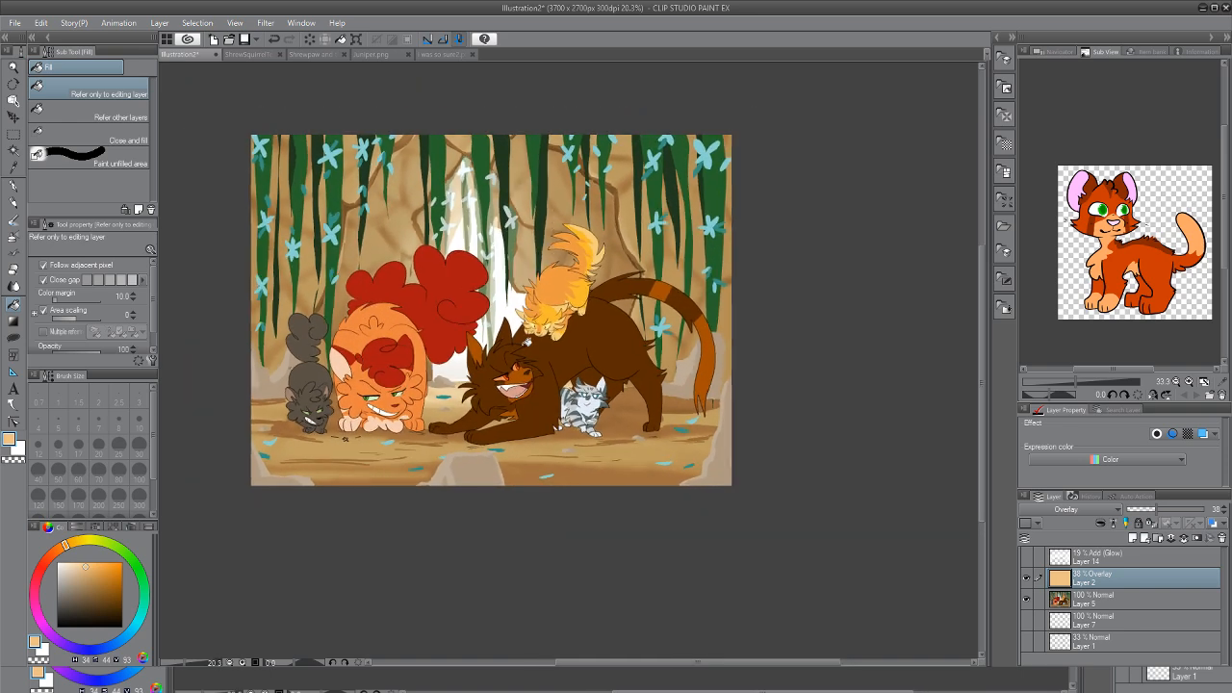
{"action": "scroll", "coordinate": [526, 341], "scroll_direction": "down", "scroll_amount": 1}
{"action": "scroll", "coordinate": [526, 342], "scroll_direction": "up", "scroll_amount": 4}
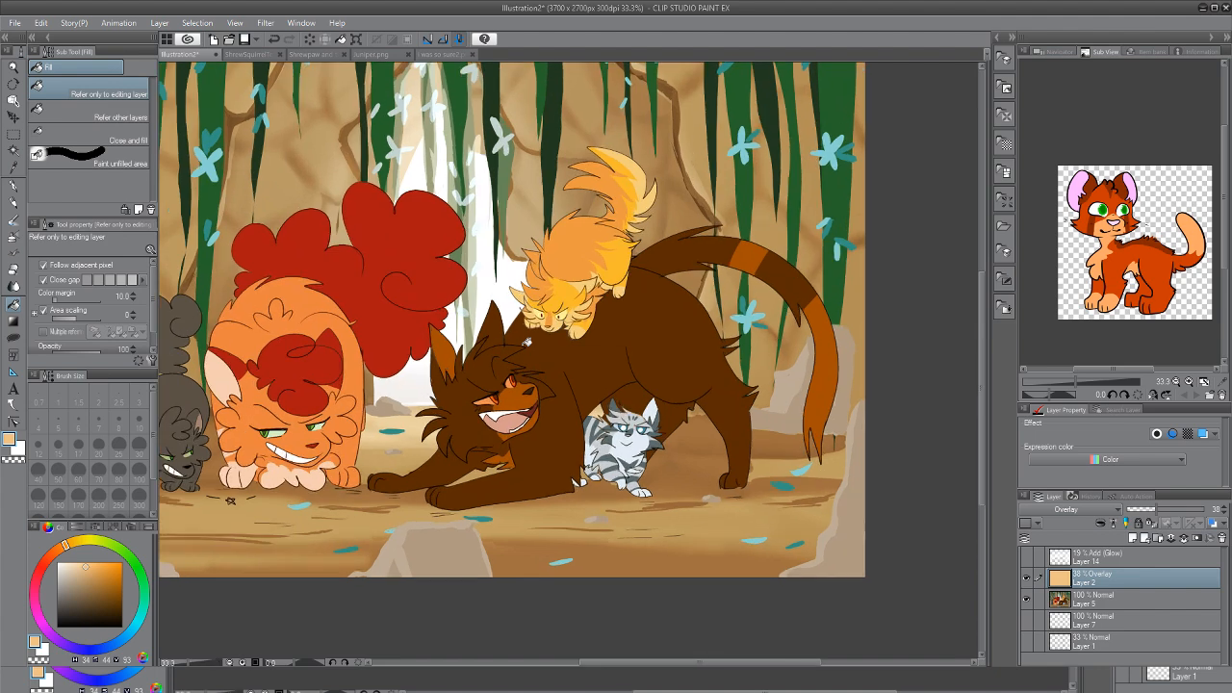
{"action": "scroll", "coordinate": [526, 342], "scroll_direction": "down", "scroll_amount": 3}
{"action": "scroll", "coordinate": [468, 367], "scroll_direction": "up", "scroll_amount": 2}
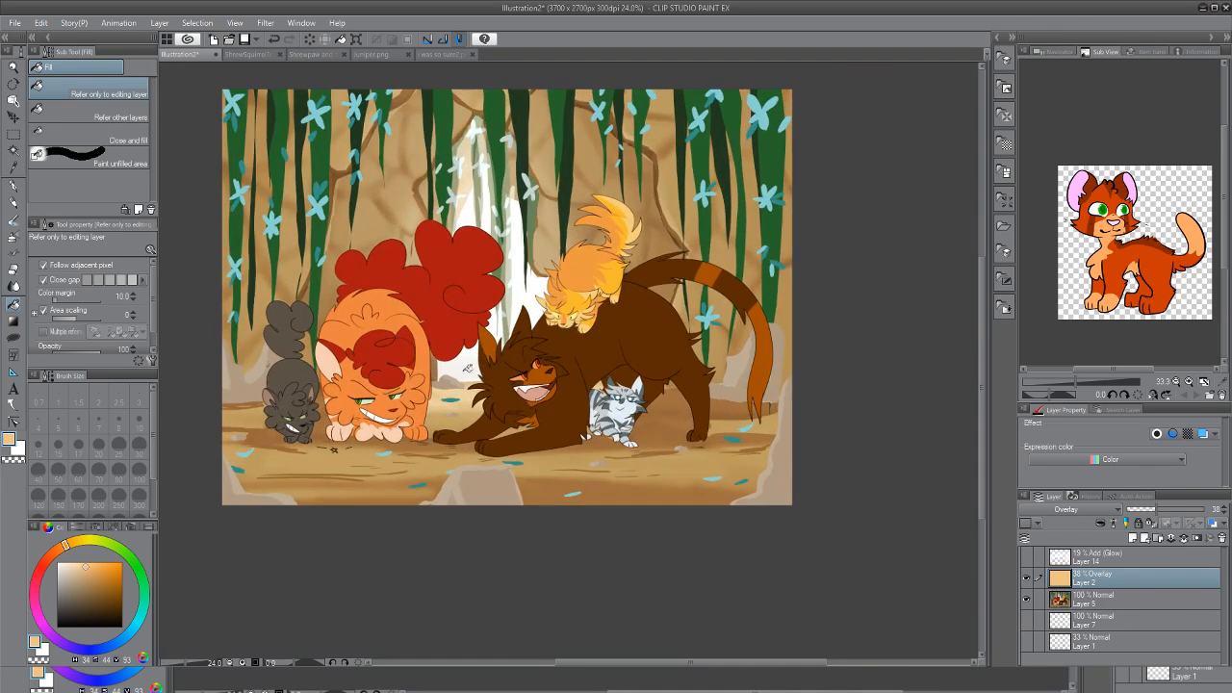
{"action": "scroll", "coordinate": [468, 367], "scroll_direction": "up", "scroll_amount": 1}
{"action": "scroll", "coordinate": [464, 376], "scroll_direction": "down", "scroll_amount": 2}
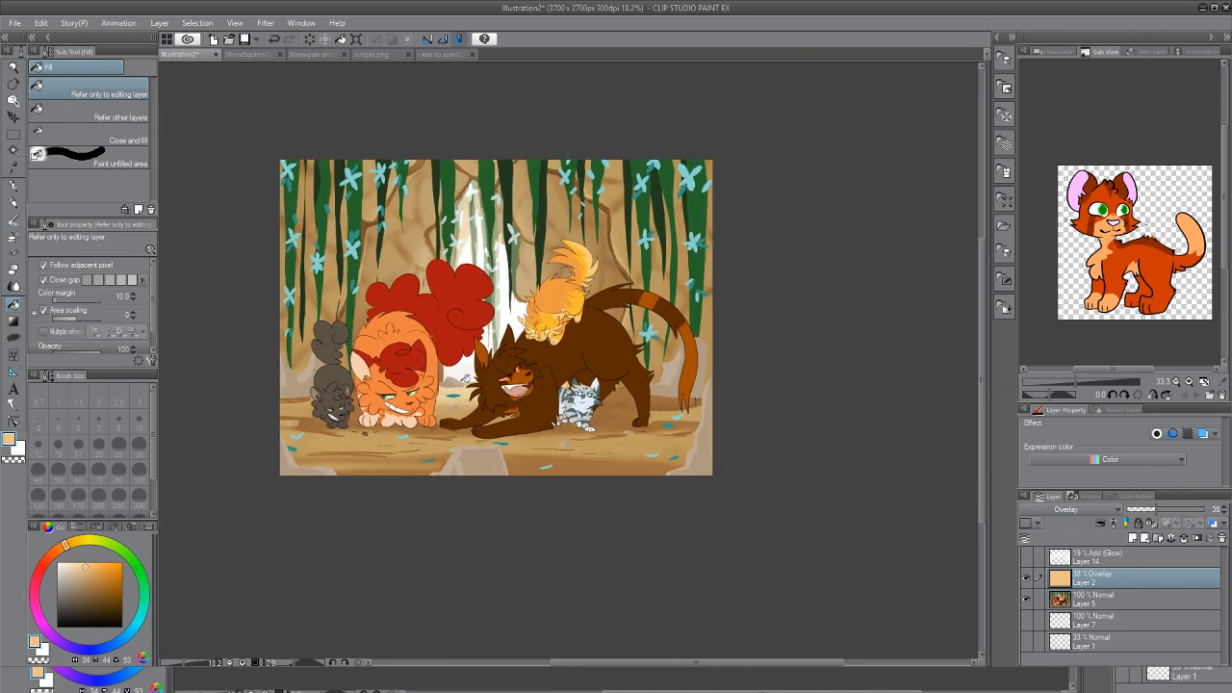
{"action": "scroll", "coordinate": [465, 376], "scroll_direction": "up", "scroll_amount": 2}
{"action": "scroll", "coordinate": [459, 388], "scroll_direction": "down", "scroll_amount": 1}
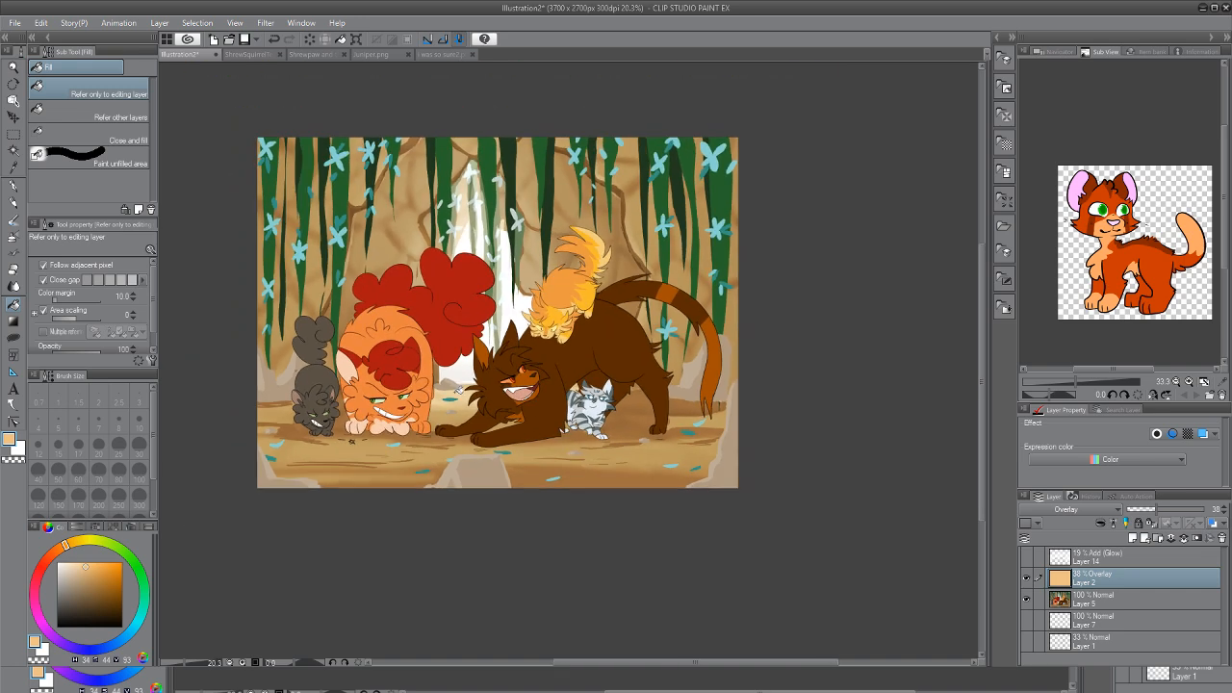
{"action": "scroll", "coordinate": [459, 389], "scroll_direction": "up", "scroll_amount": 1}
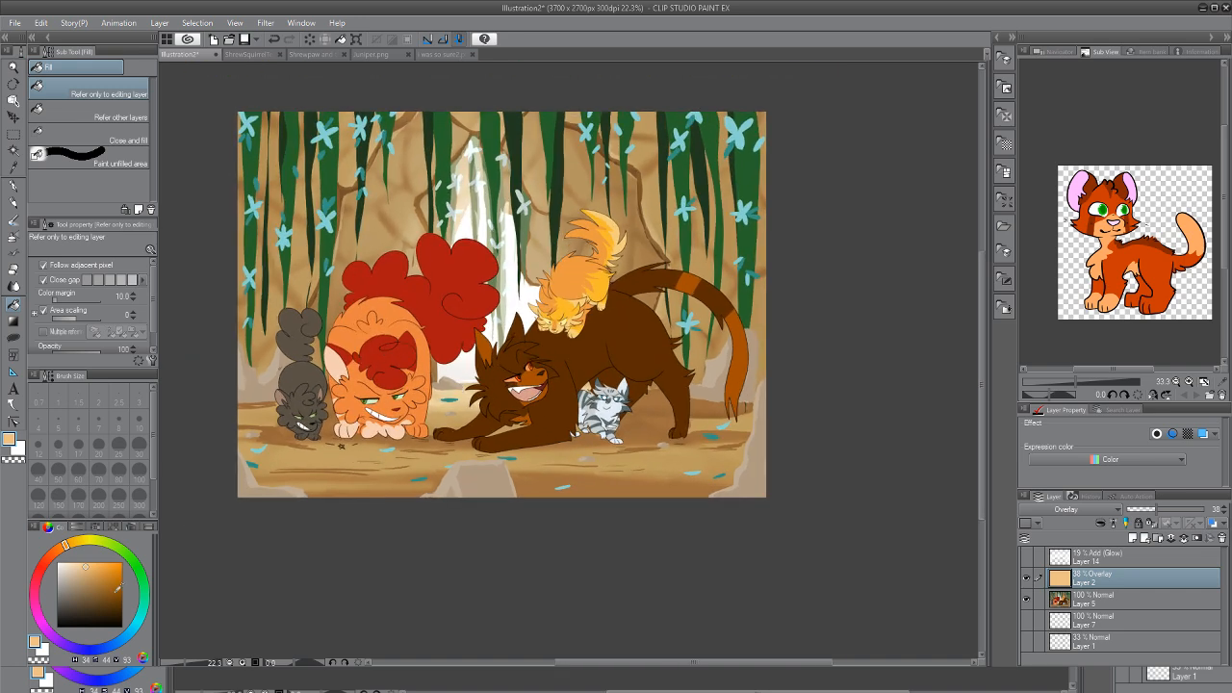
Refill the Overlay layer with a paler orange of hue 34, saturation 29, value 93, and compare the scene with the tint hidden and shown
{"action": "left_click", "coordinate": [75, 566]}
{"action": "scroll", "coordinate": [370, 313], "scroll_direction": "down", "scroll_amount": 4}
{"action": "scroll", "coordinate": [371, 313], "scroll_direction": "up", "scroll_amount": 5}
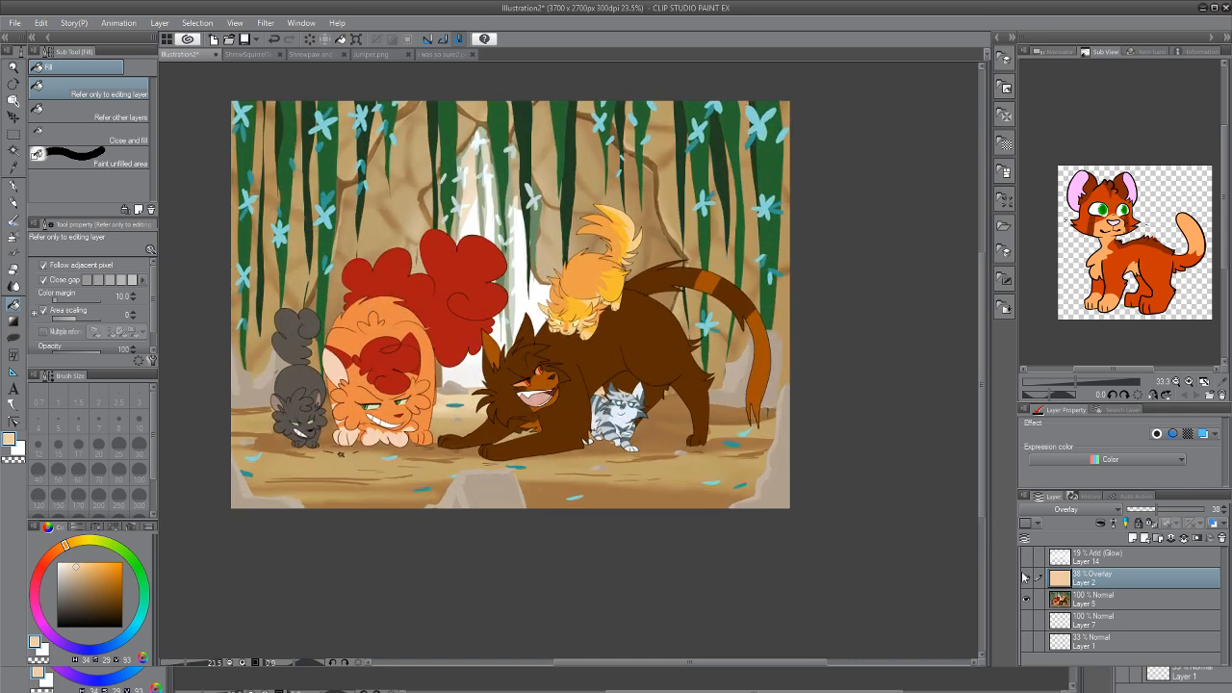
{"action": "left_click", "coordinate": [1024, 577]}
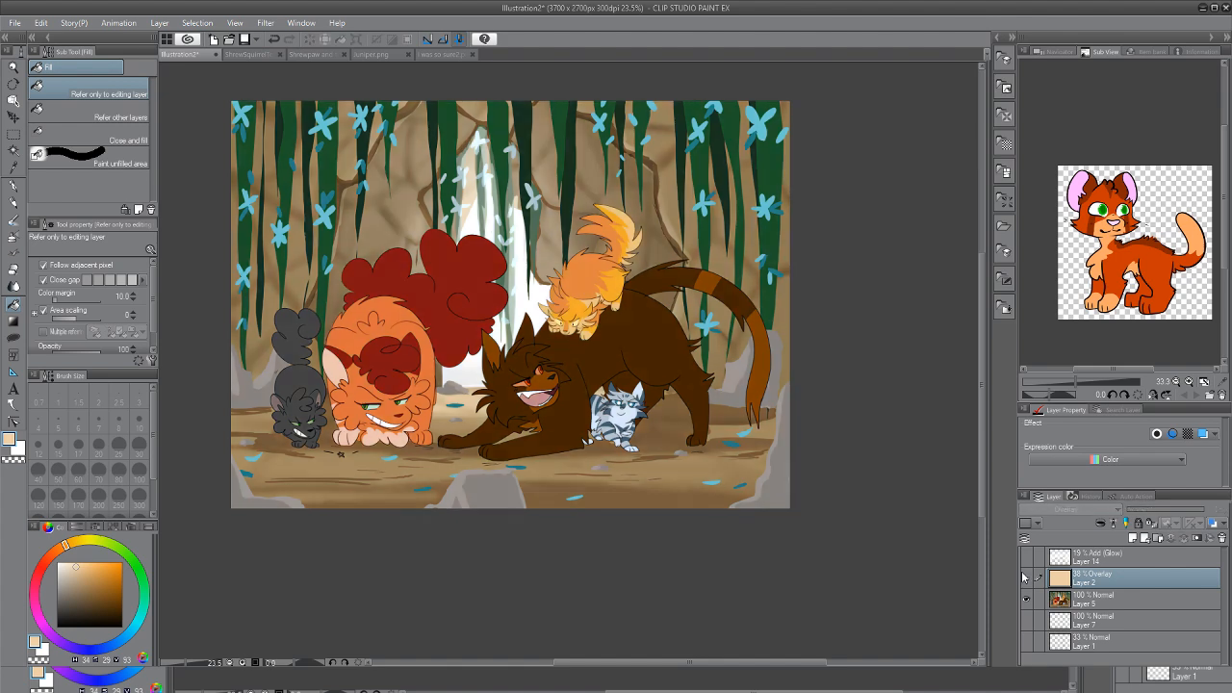
{"action": "left_click", "coordinate": [1025, 576]}
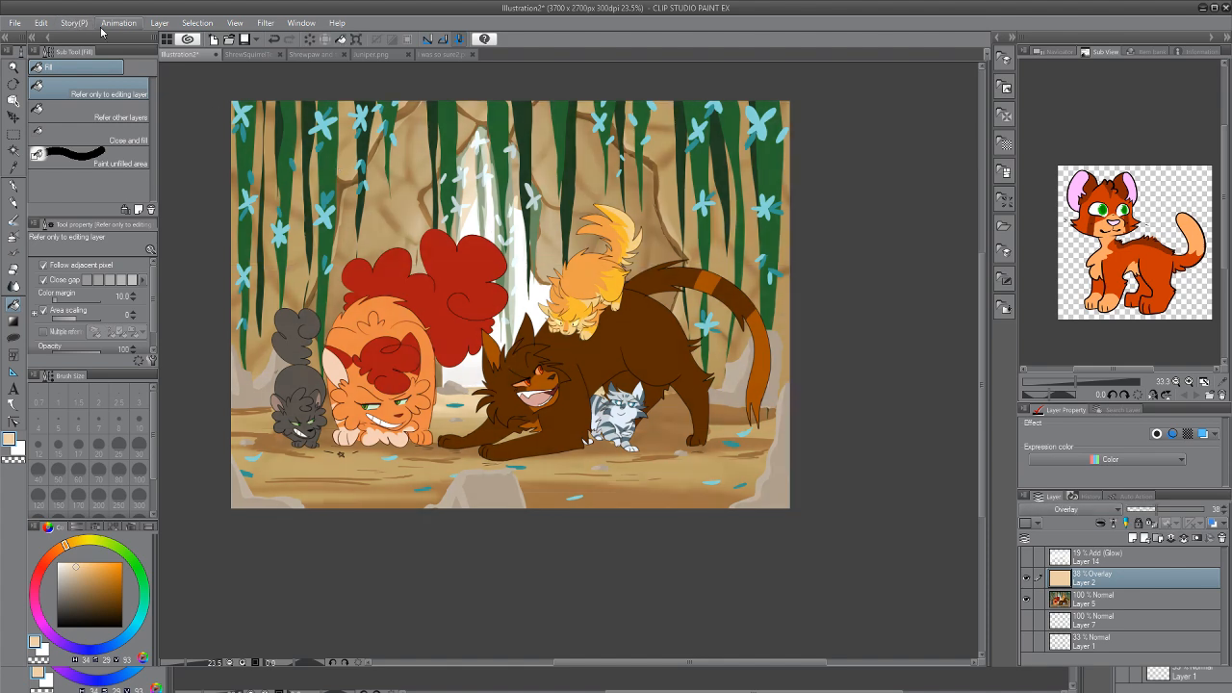
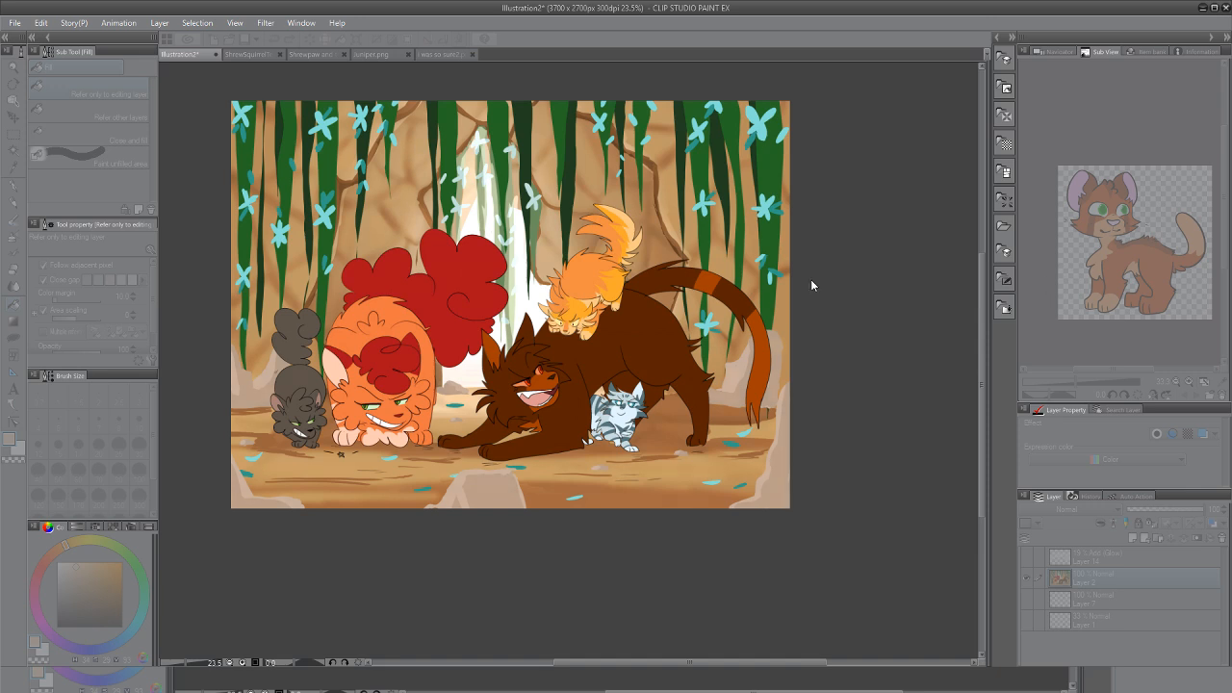
Compare the merged cave scene with and without its warmer color correction at several zoom levels
{"action": "scroll", "coordinate": [812, 280], "scroll_direction": "down", "scroll_amount": 2}
{"action": "scroll", "coordinate": [684, 318], "scroll_direction": "up", "scroll_amount": 1}
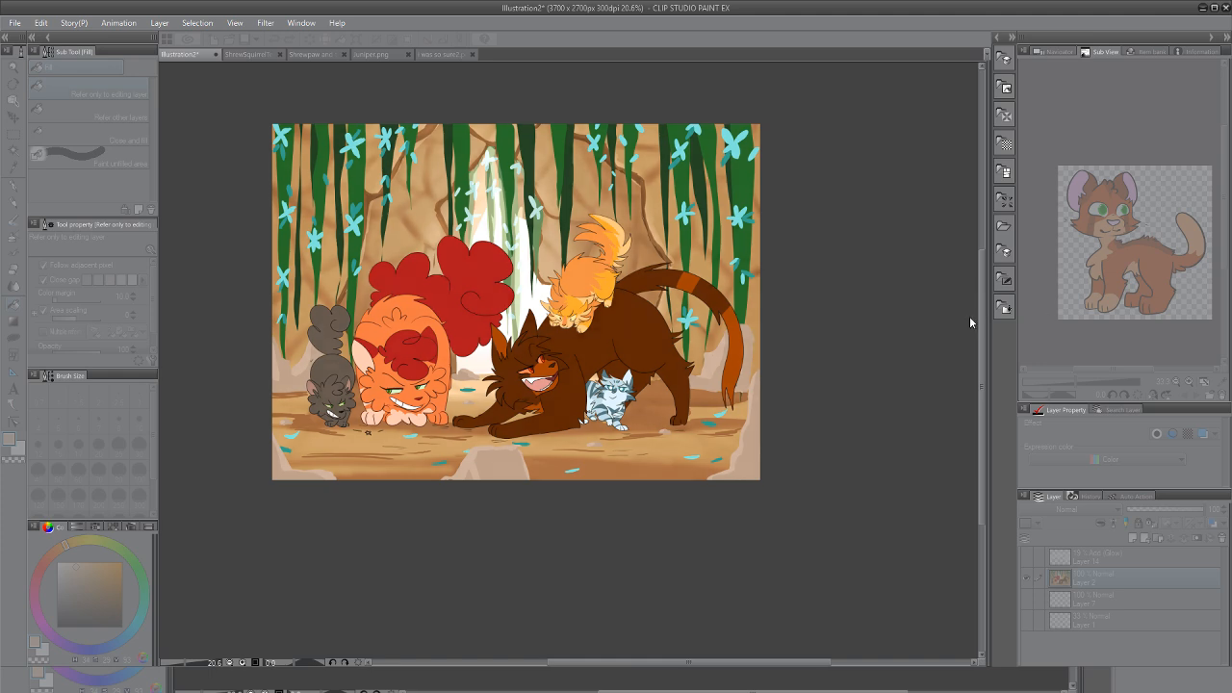
{"action": "scroll", "coordinate": [969, 317], "scroll_direction": "down", "scroll_amount": 1}
{"action": "scroll", "coordinate": [968, 317], "scroll_direction": "up", "scroll_amount": 2}
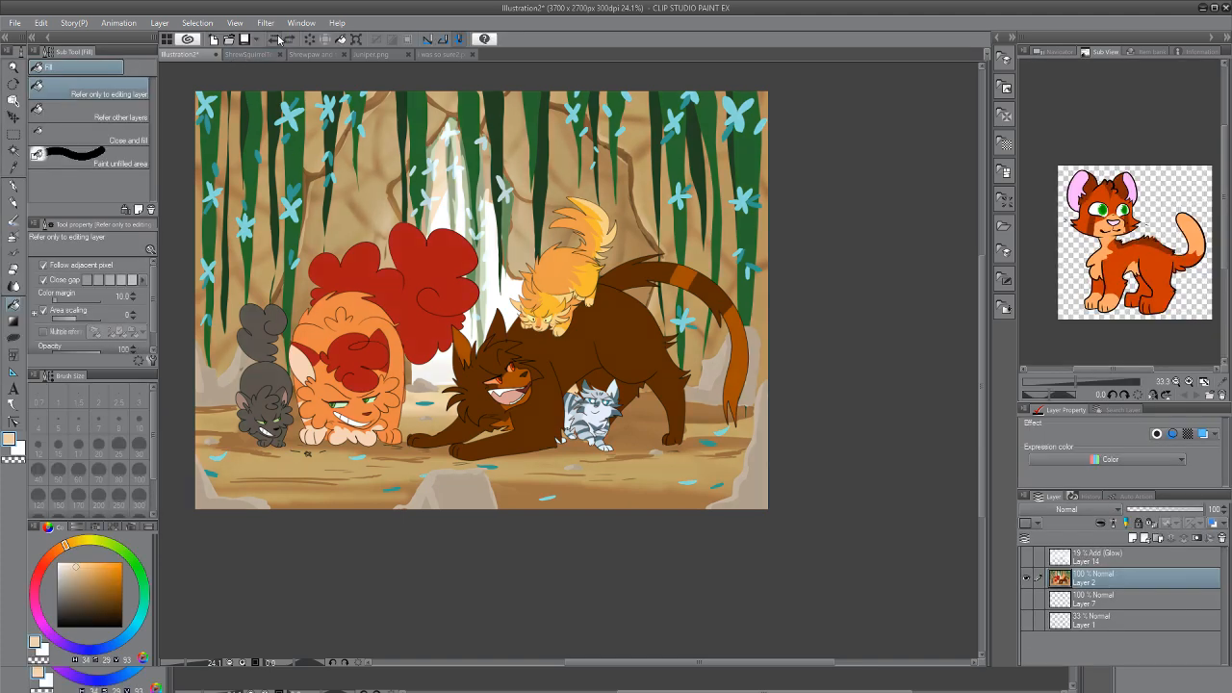
{"action": "scroll", "coordinate": [350, 205], "scroll_direction": "down", "scroll_amount": 2}
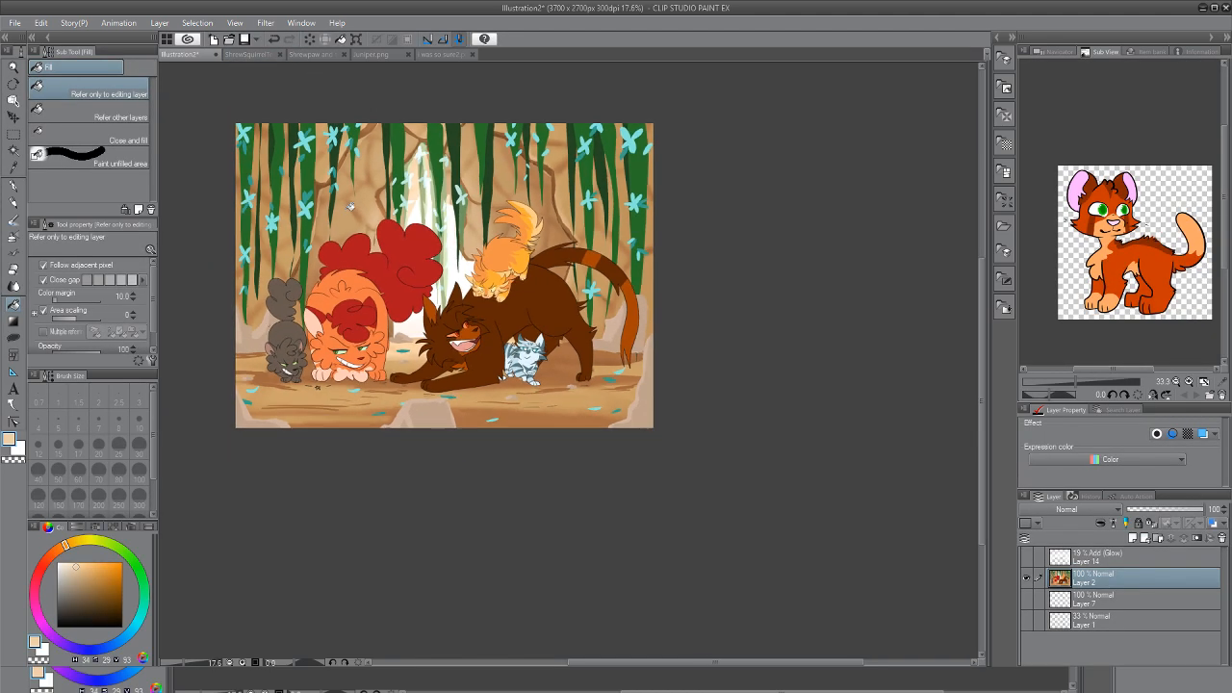
{"action": "scroll", "coordinate": [350, 206], "scroll_direction": "up", "scroll_amount": 2}
{"action": "scroll", "coordinate": [351, 212], "scroll_direction": "down", "scroll_amount": 2}
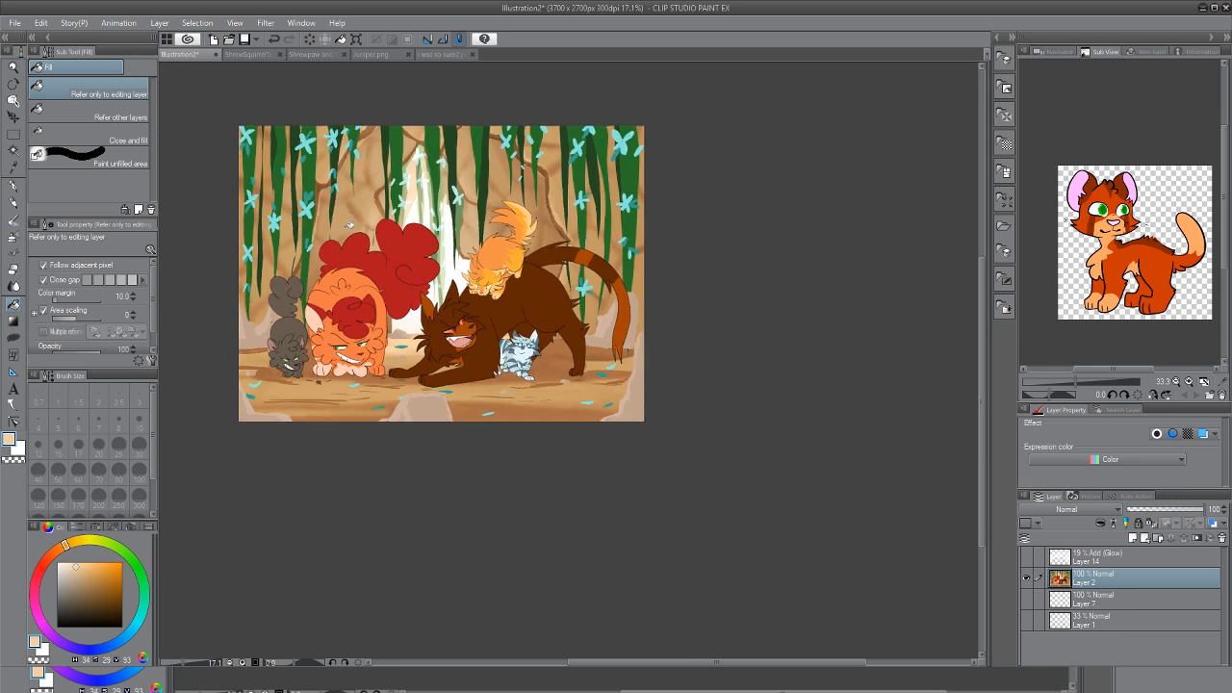
{"action": "scroll", "coordinate": [350, 279], "scroll_direction": "up", "scroll_amount": 1}
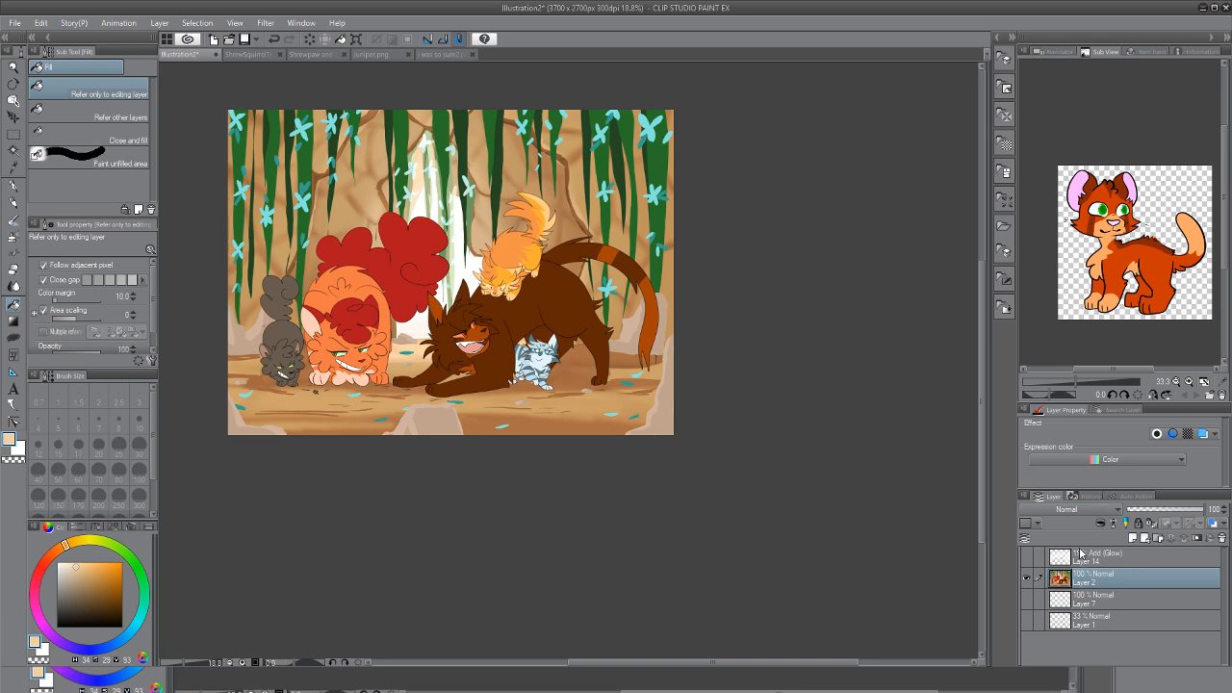
Check the effect of the 19% Add (Glow) layer on the scene and delete that layer
{"action": "left_click", "coordinate": [1078, 556]}
{"action": "left_click", "coordinate": [1028, 559]}
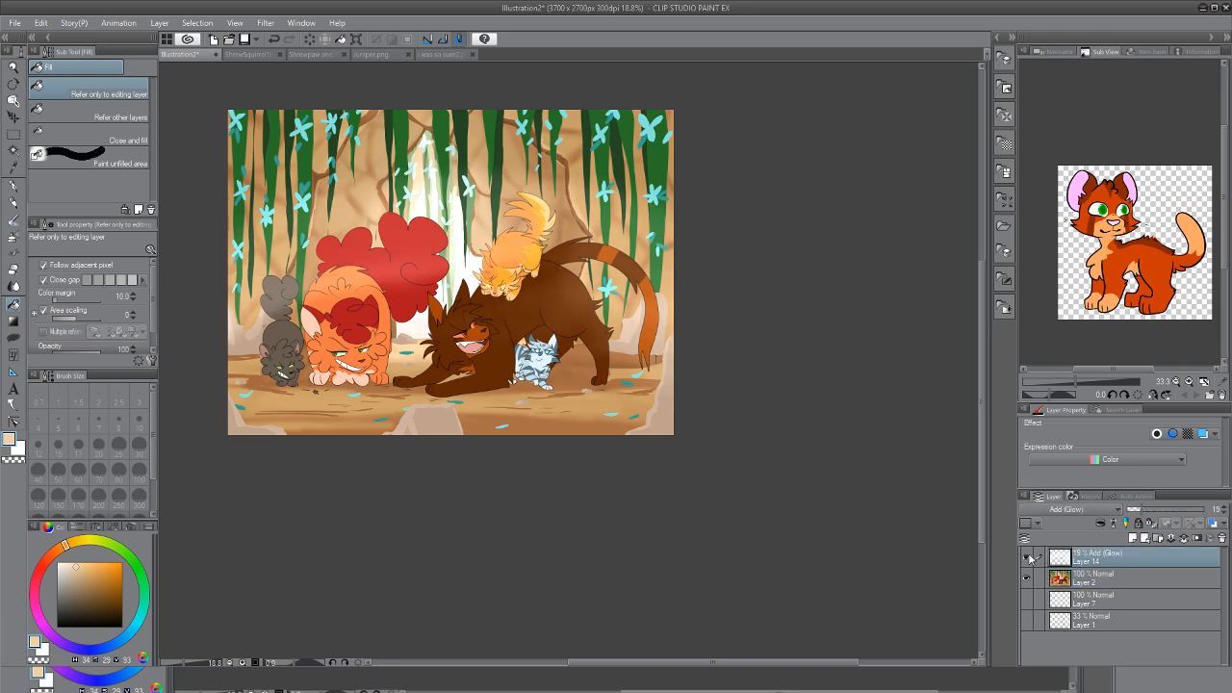
{"action": "left_click", "coordinate": [1028, 558]}
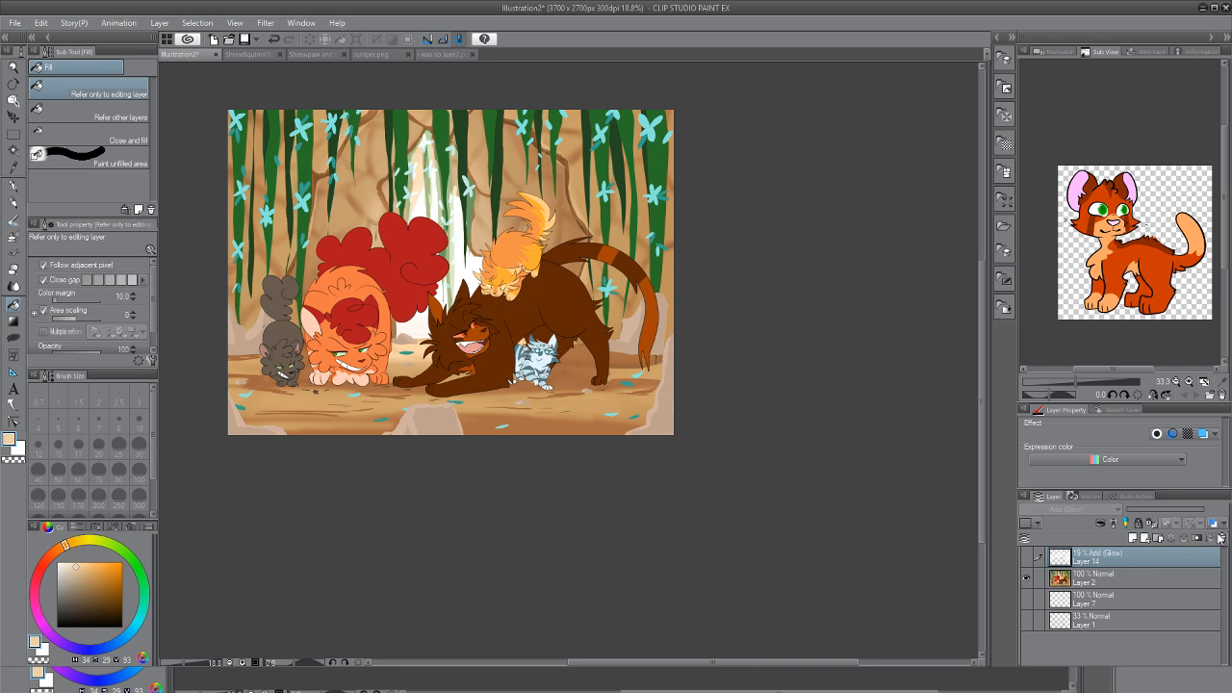
{"action": "key", "text": "Delete"}
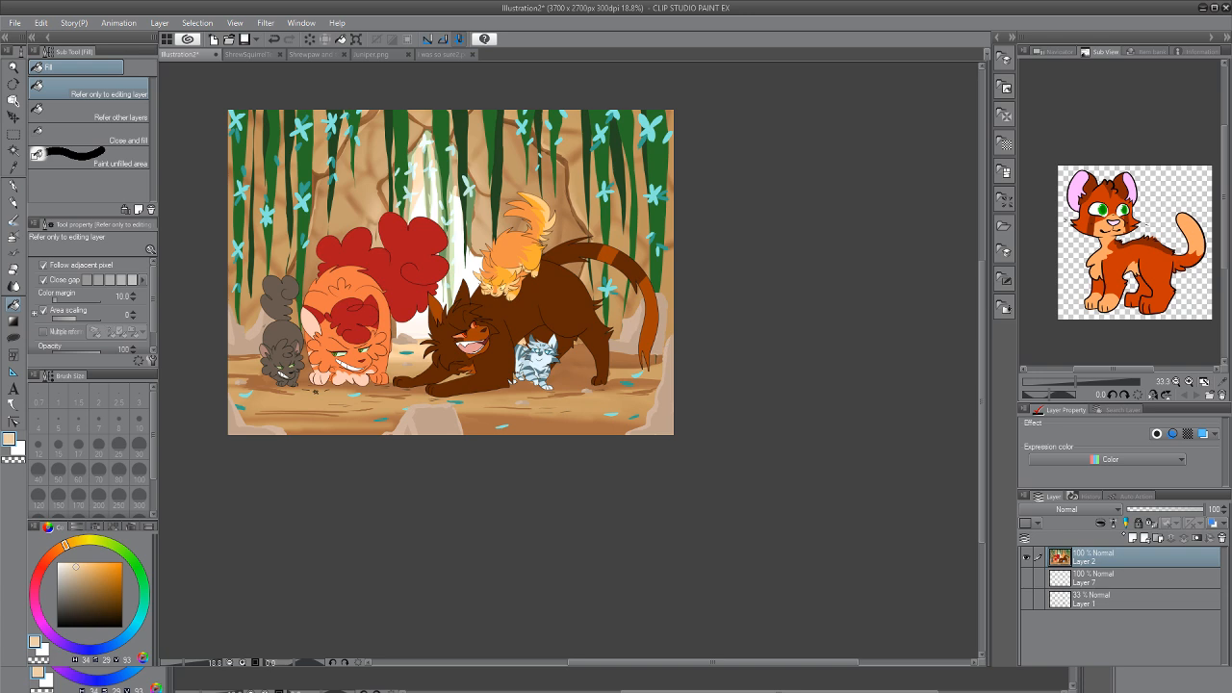
Add a new layer with a dark red foreground-to-transparent gradient, hue 350, saturation 53, value 43, along the scene's bottom edge, redoing the first attempt
{"action": "left_click", "coordinate": [1132, 536]}
{"action": "left_click", "coordinate": [38, 576]}
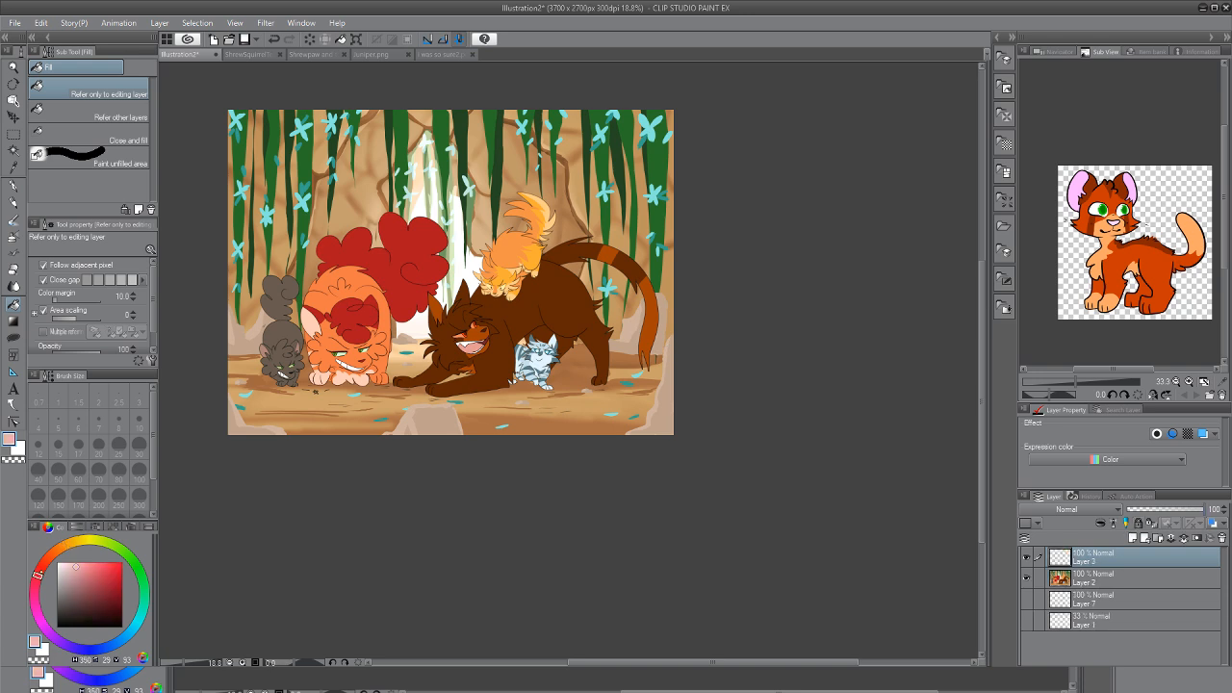
{"action": "mouse_move", "coordinate": [95, 583]}
{"action": "left_mouse_down"}
{"action": "mouse_move", "coordinate": [105, 602]}
{"action": "mouse_move", "coordinate": [91, 600]}
{"action": "left_mouse_up"}
{"action": "key", "text": "g"}
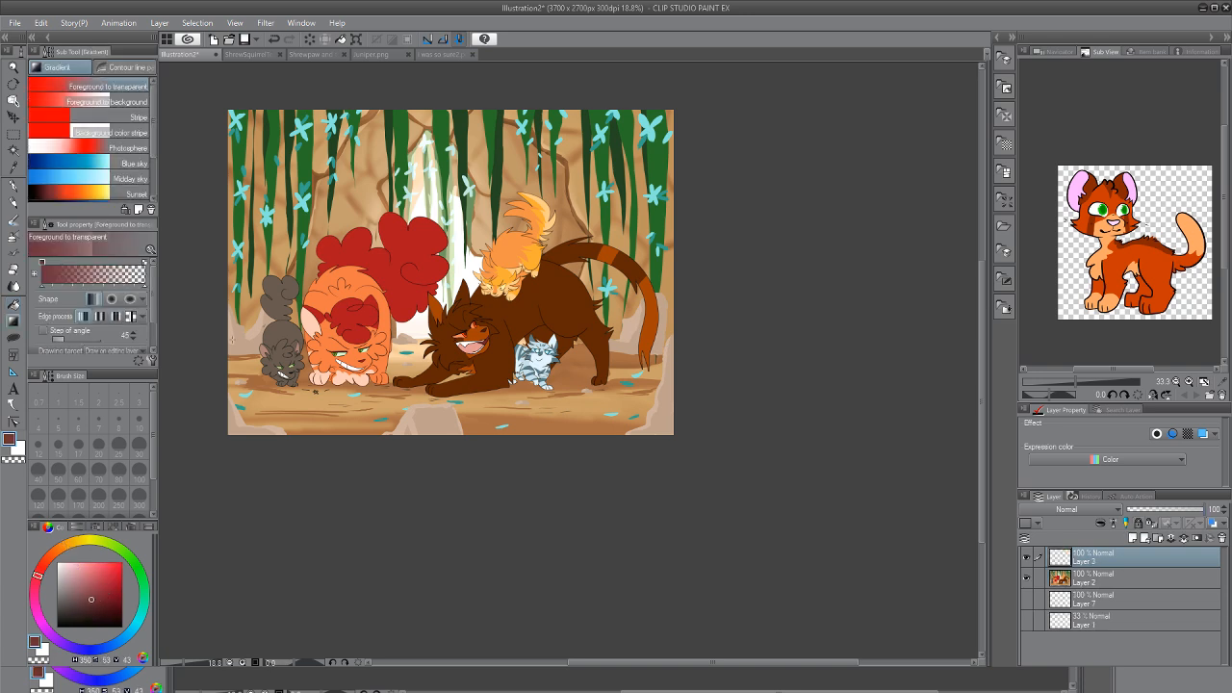
{"action": "left_click_drag", "start_coordinate": [434, 396], "coordinate": [440, 459]}
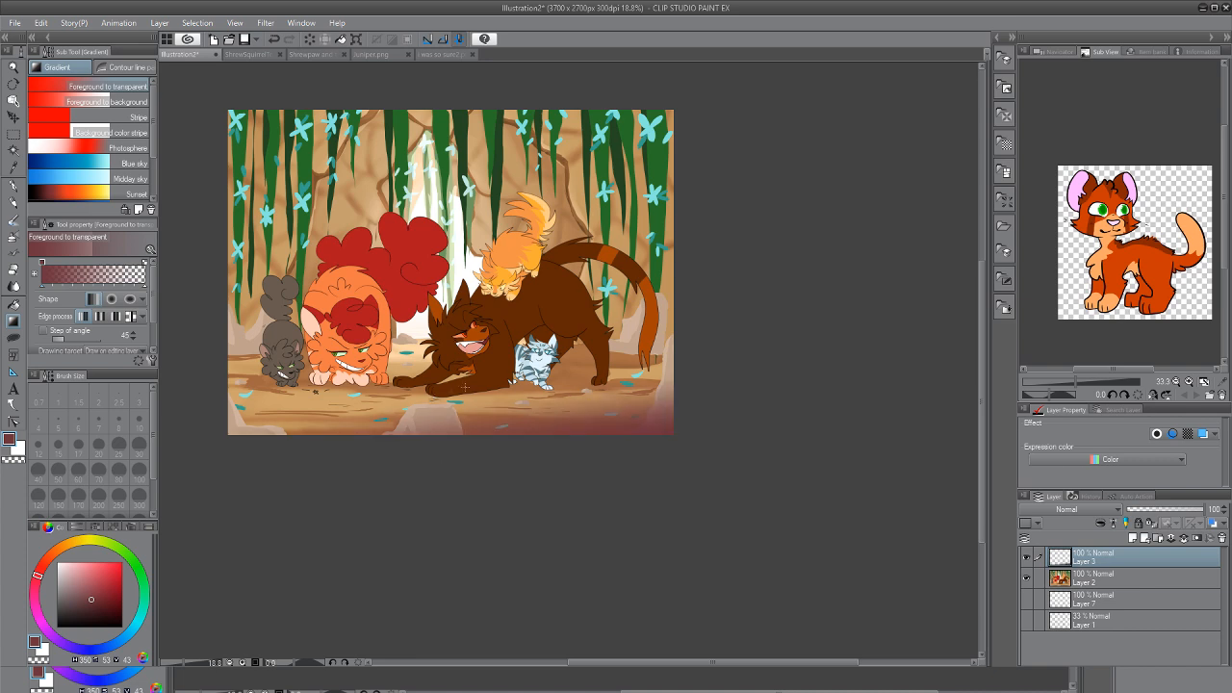
{"action": "left_click", "coordinate": [274, 39]}
{"action": "left_click_drag", "start_coordinate": [442, 383], "coordinate": [443, 439]}
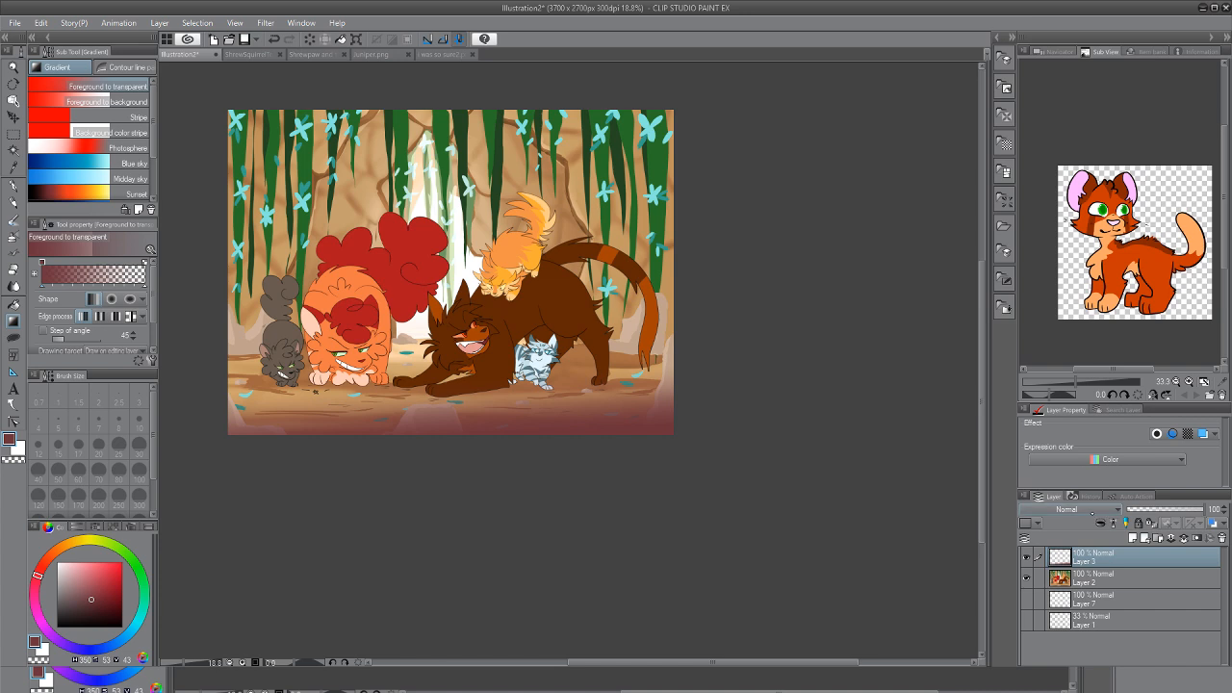
Set the dark red gradient layer to Multiply at 45% opacity and add a short gradient pass rising from the artwork's bottom edge
{"action": "left_click", "coordinate": [1037, 197]}
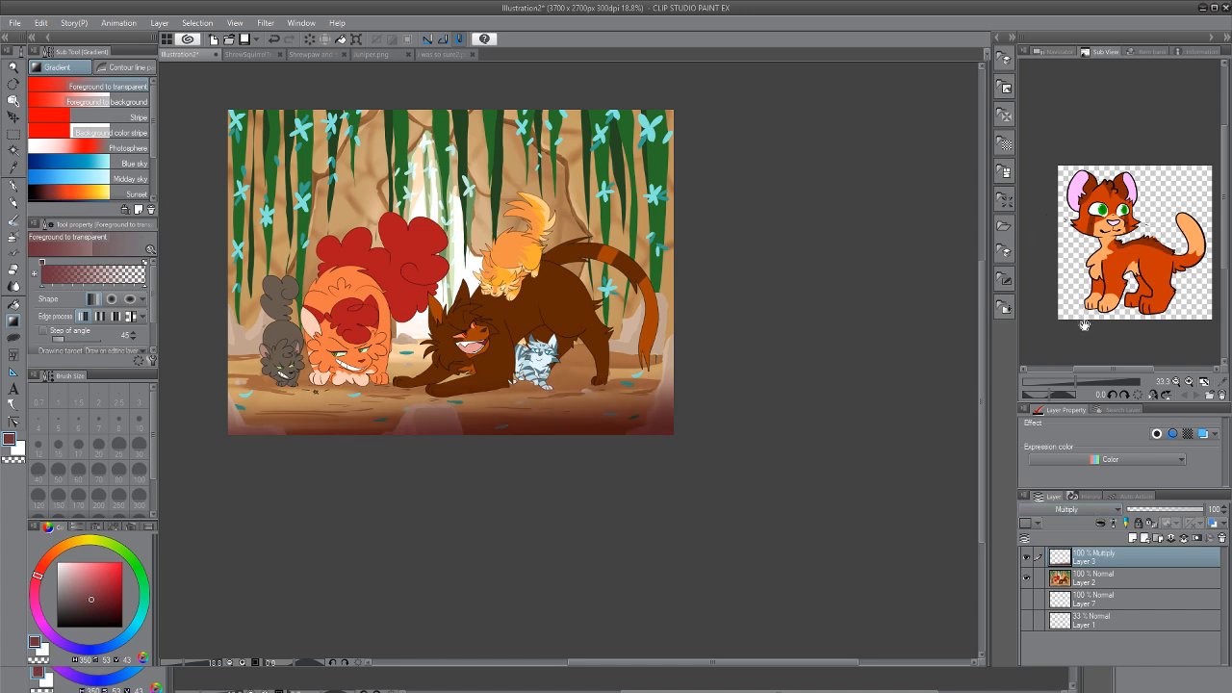
{"action": "left_click", "coordinate": [1161, 509]}
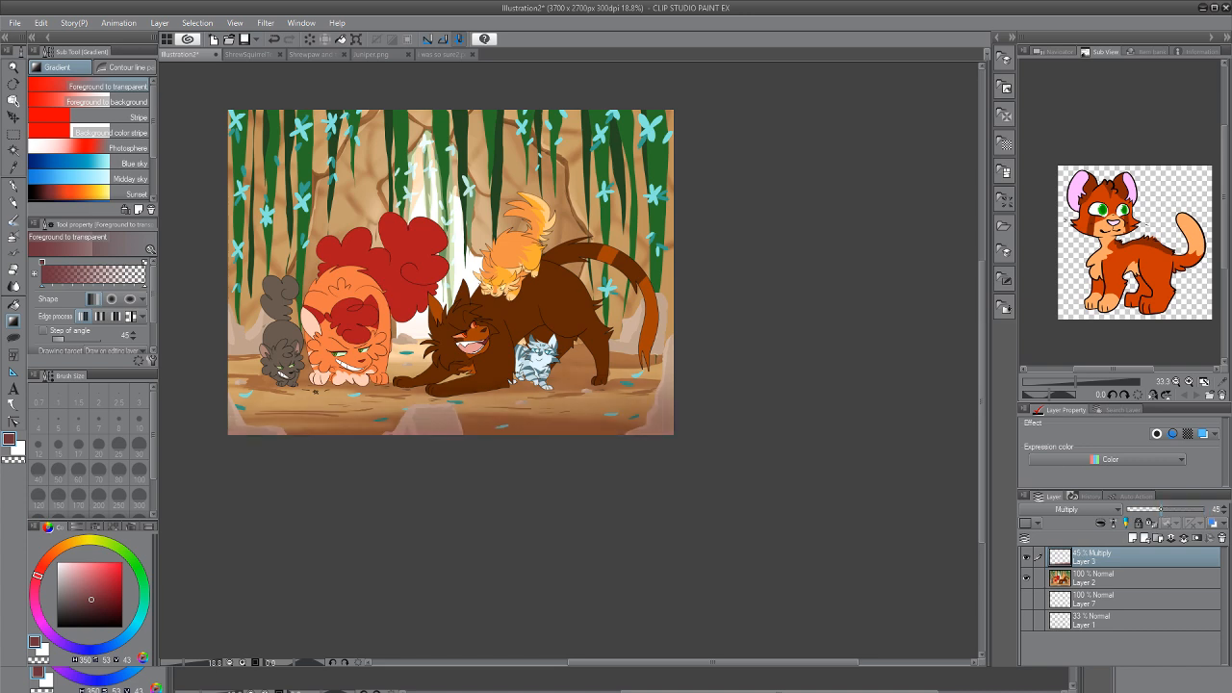
{"action": "left_click_drag", "start_coordinate": [311, 444], "coordinate": [311, 403]}
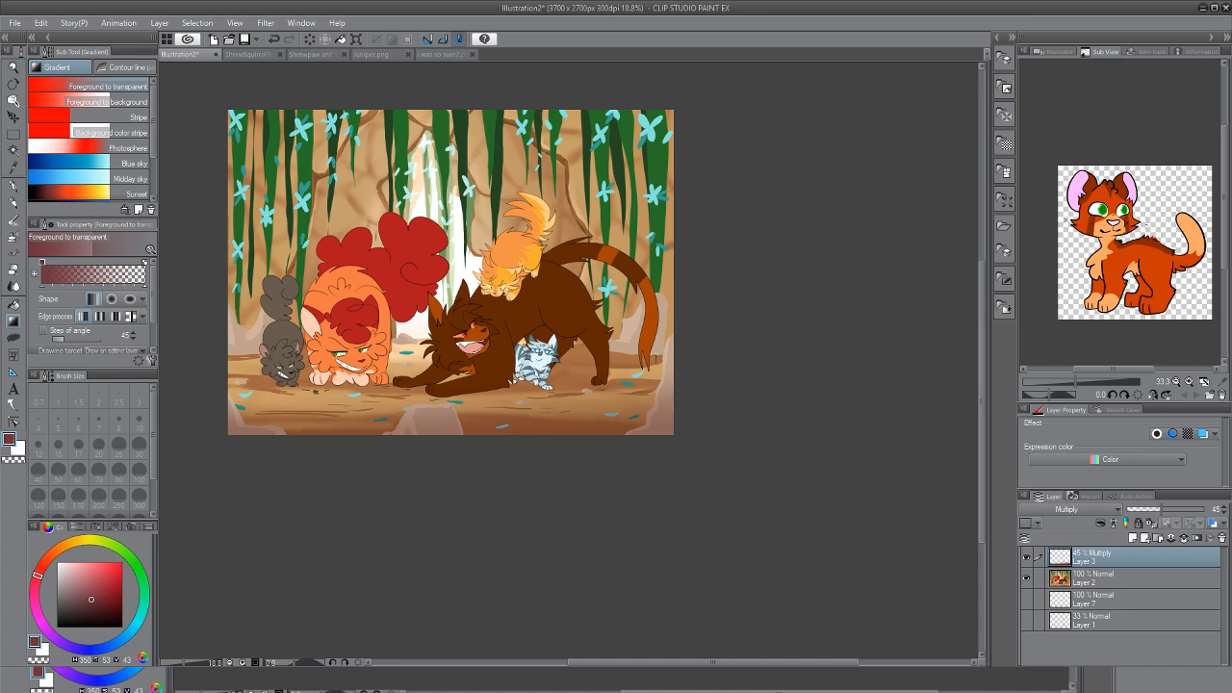
Add a Screen layer at 65% opacity with a pale pink gradient, hue 350, saturation 10, value 87, fading down from the scene's top edge
{"action": "left_click_drag", "start_coordinate": [68, 568], "coordinate": [71, 559]}
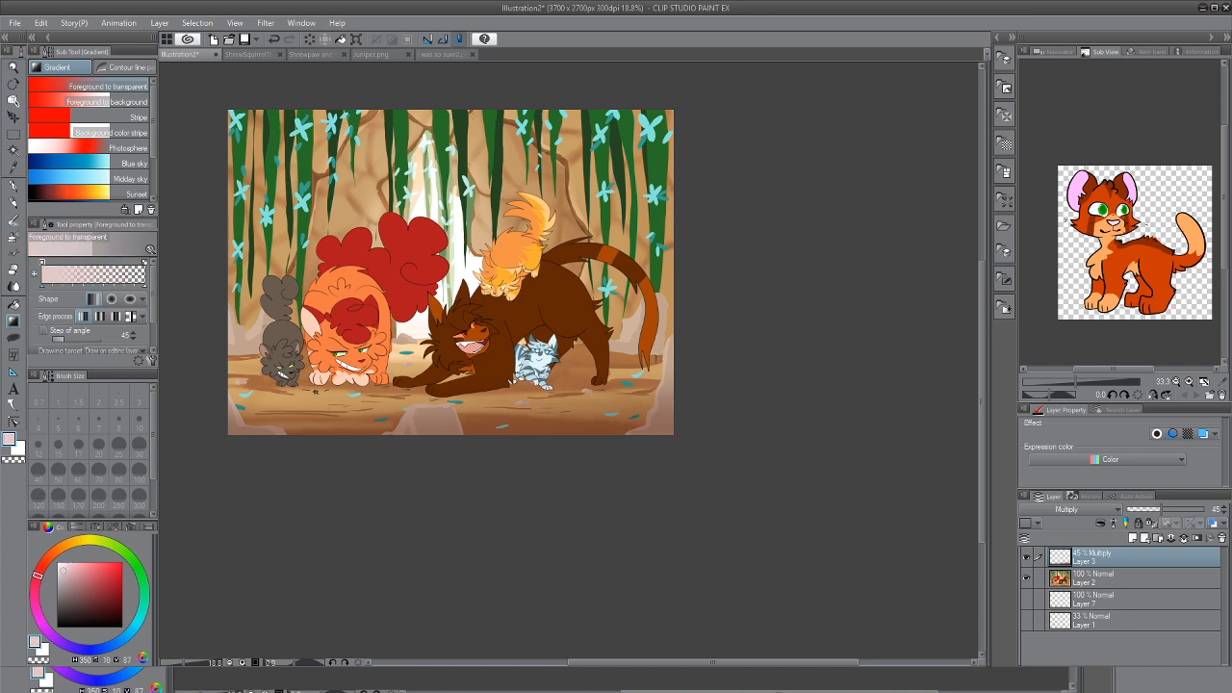
{"action": "left_click_drag", "start_coordinate": [470, 89], "coordinate": [471, 204]}
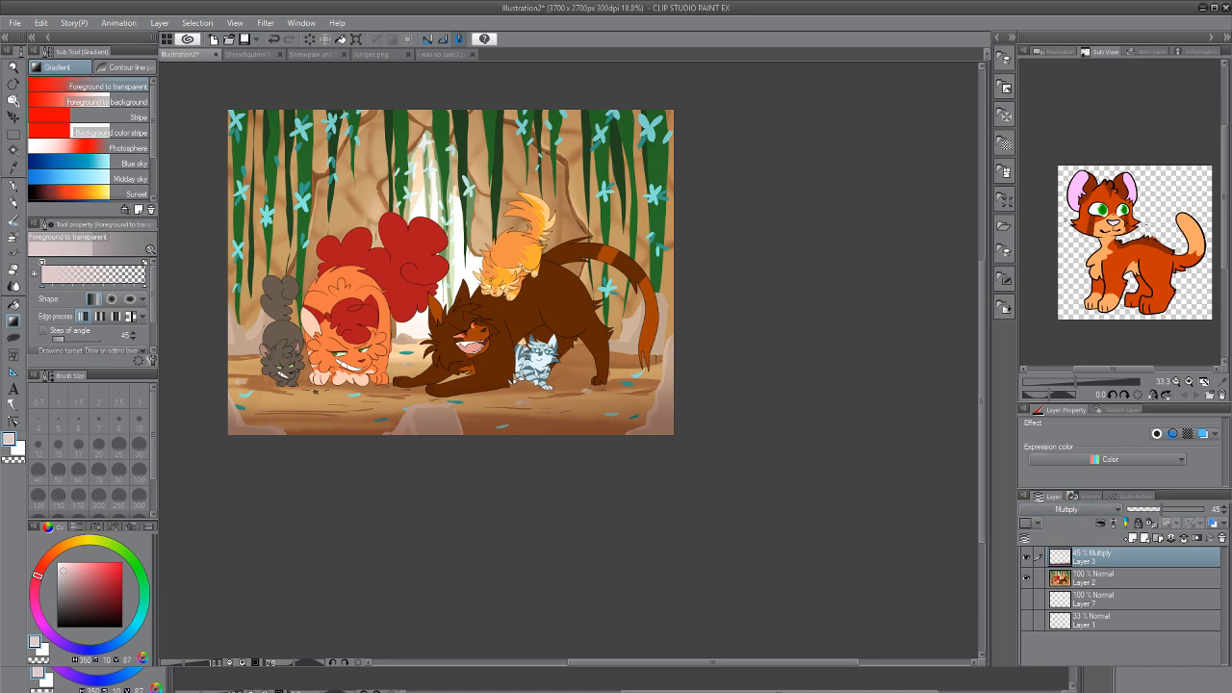
{"action": "key", "text": "ctrl+shift+n"}
{"action": "left_click_drag", "start_coordinate": [436, 99], "coordinate": [441, 212]}
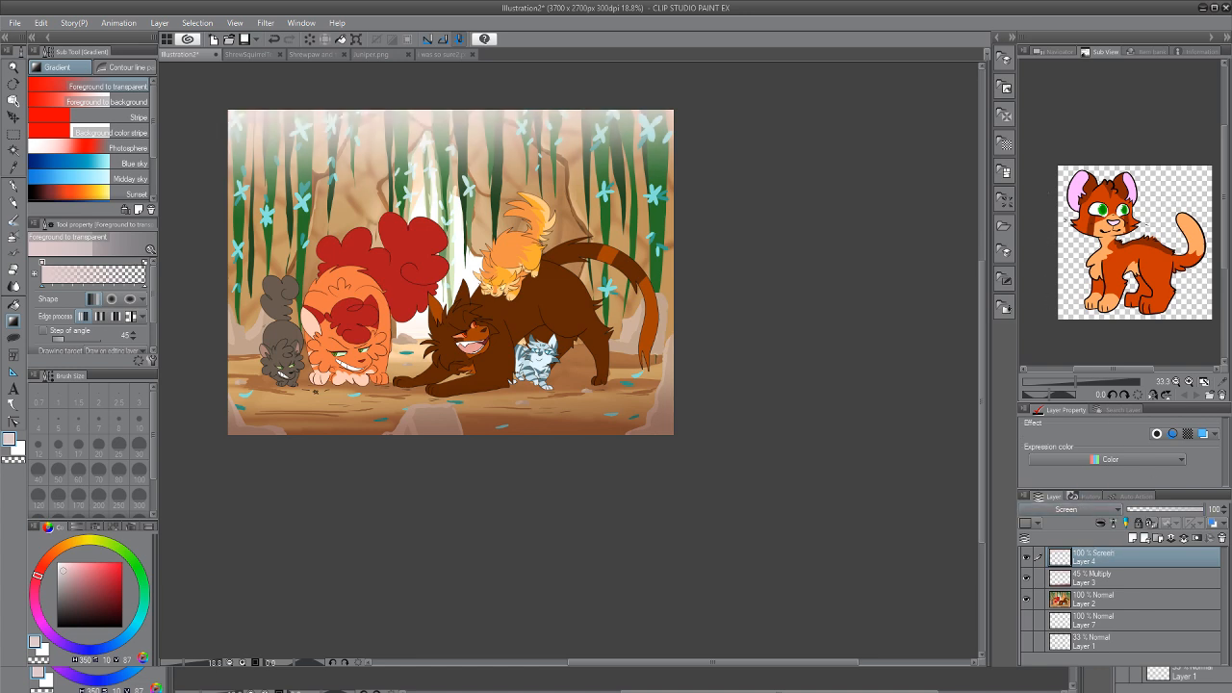
{"action": "left_click_drag", "start_coordinate": [1204, 509], "coordinate": [1176, 509]}
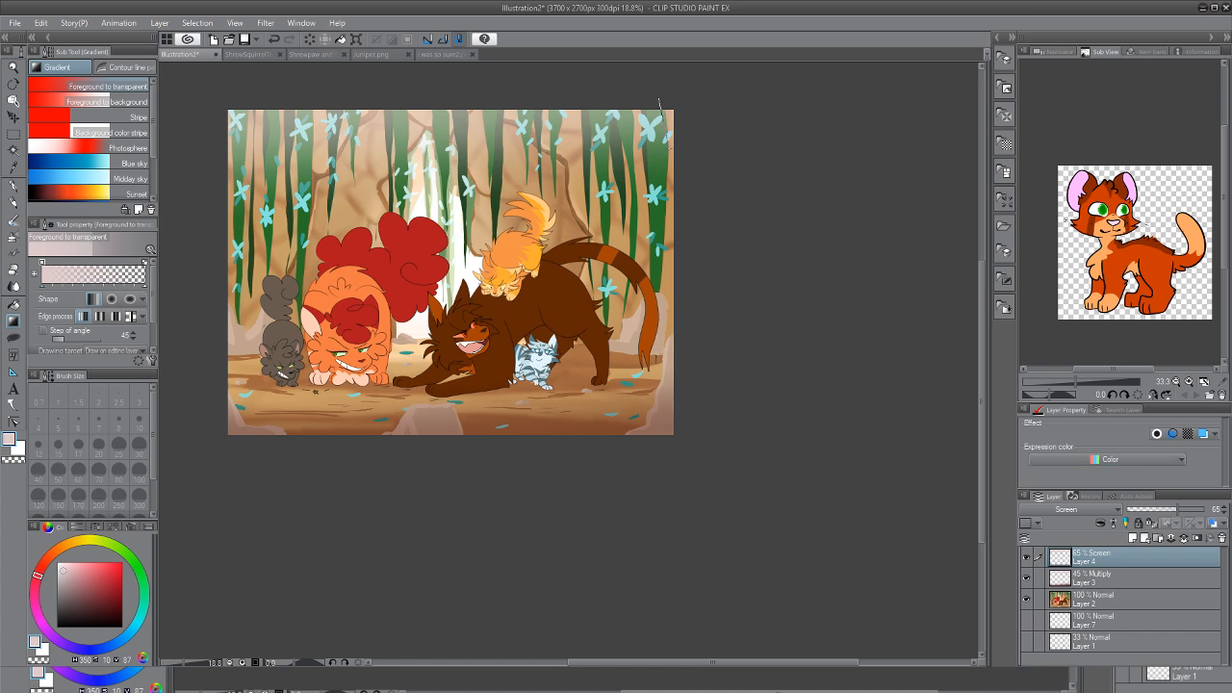
Add a shorter pale pink gradient pass down from the artwork's top edge on the Screen layer, replacing the first attempt
{"action": "left_click_drag", "start_coordinate": [662, 108], "coordinate": [671, 156]}
{"action": "left_click", "coordinate": [275, 38]}
{"action": "left_click_drag", "start_coordinate": [639, 106], "coordinate": [638, 169]}
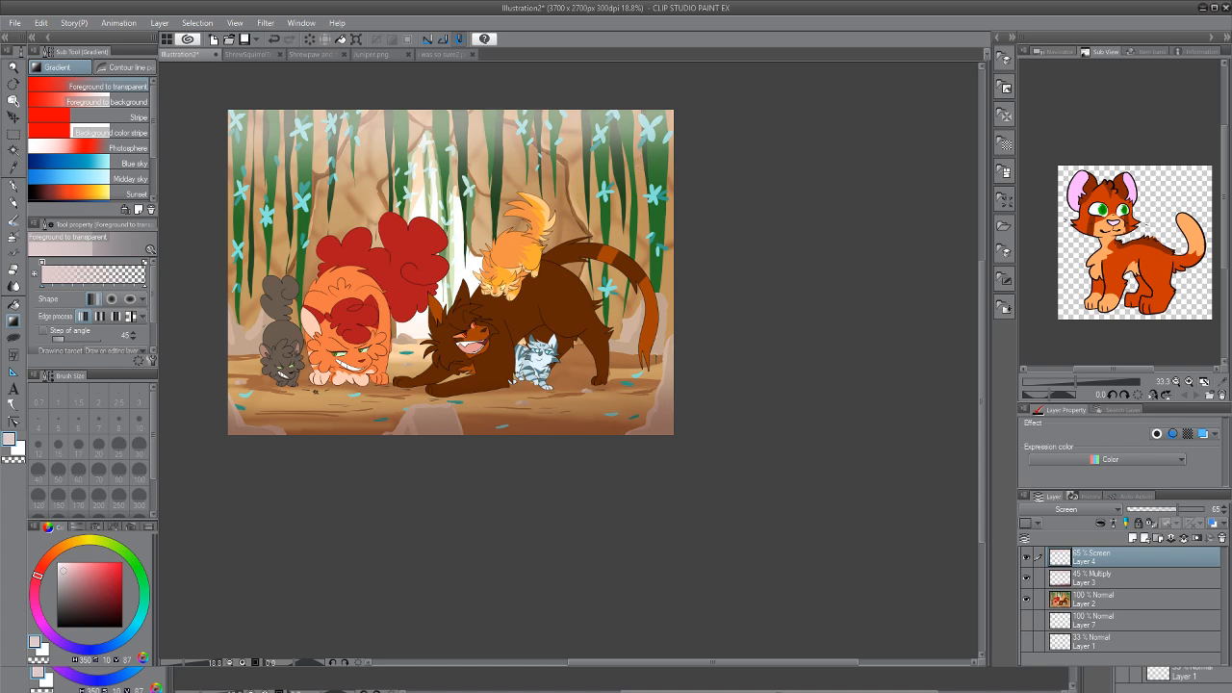
Lower the Multiply gradient layer to 41% opacity, trying Soft light blending before returning it to Multiply
{"action": "left_click", "coordinate": [1140, 578]}
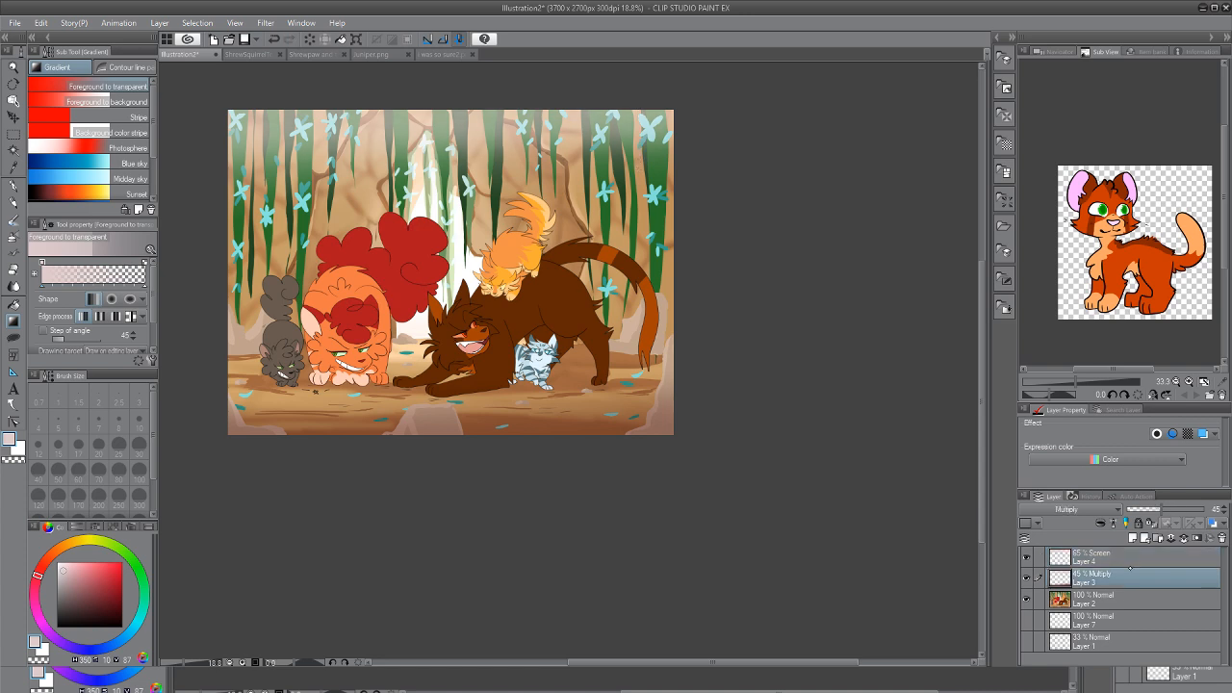
{"action": "left_click_drag", "start_coordinate": [1161, 509], "coordinate": [1156, 509]}
{"action": "left_click", "coordinate": [1037, 326]}
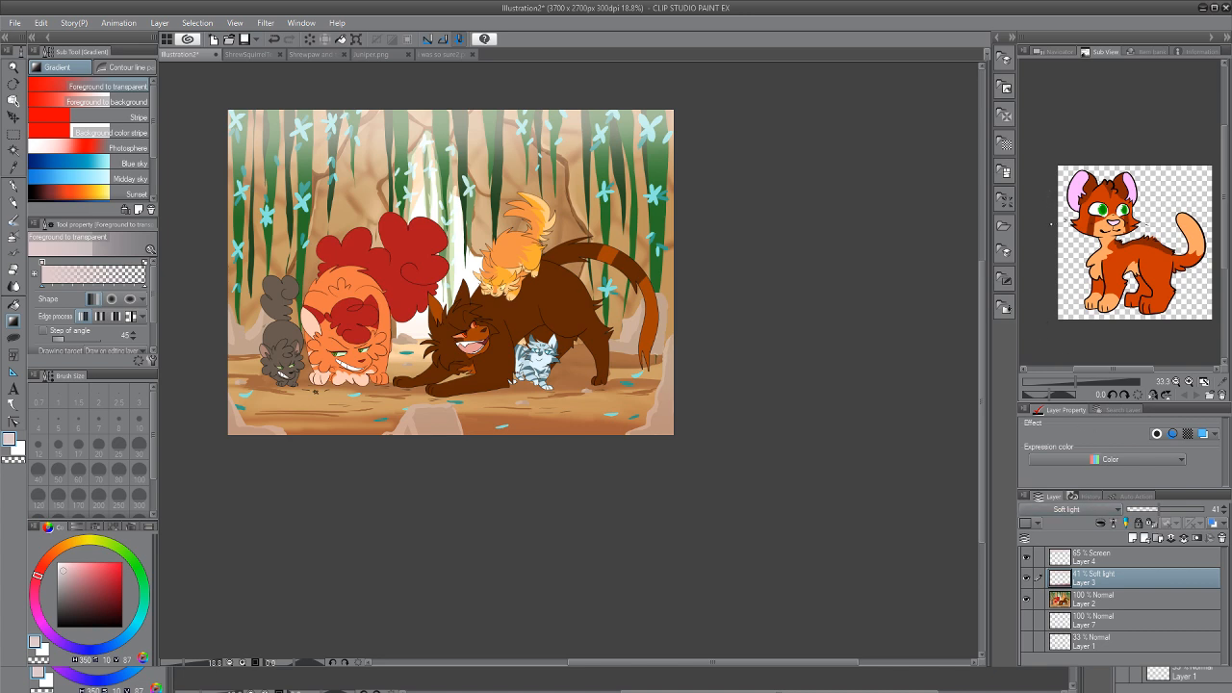
{"action": "left_click", "coordinate": [1046, 310]}
{"action": "key", "text": "m"}
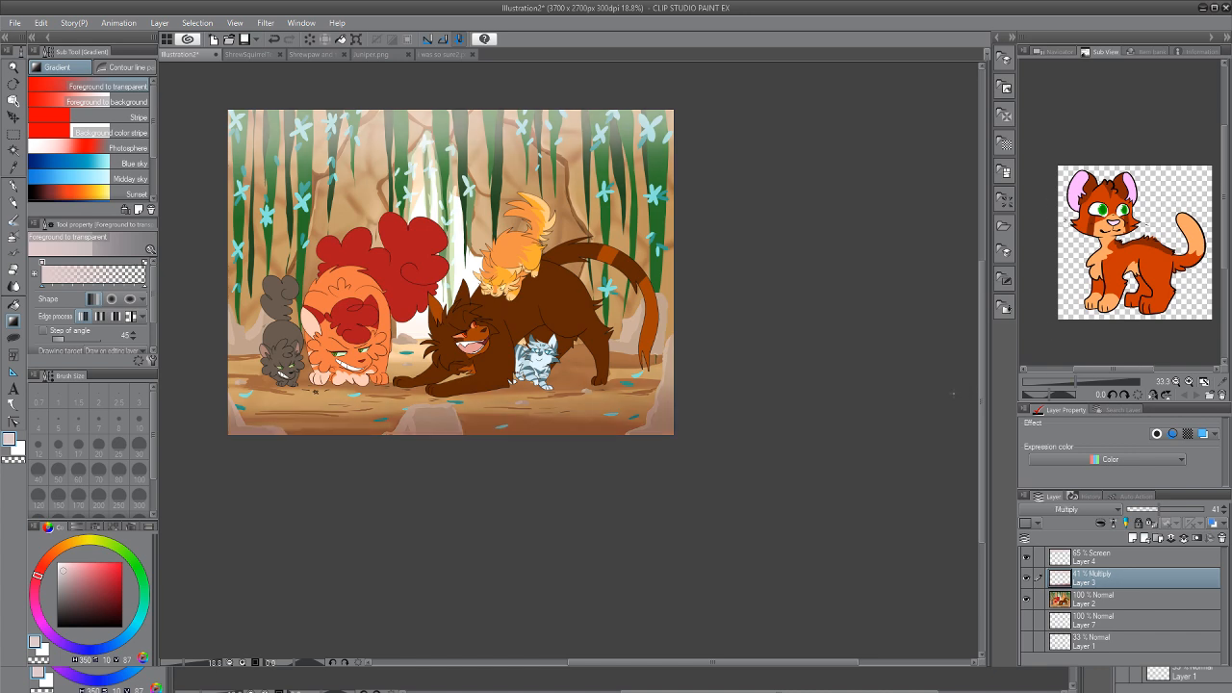
Erase the Multiply tint with the Soft eraser along the ground below the brown cat, after undoing a first pass over the bottom rocks
{"action": "key", "text": "e"}
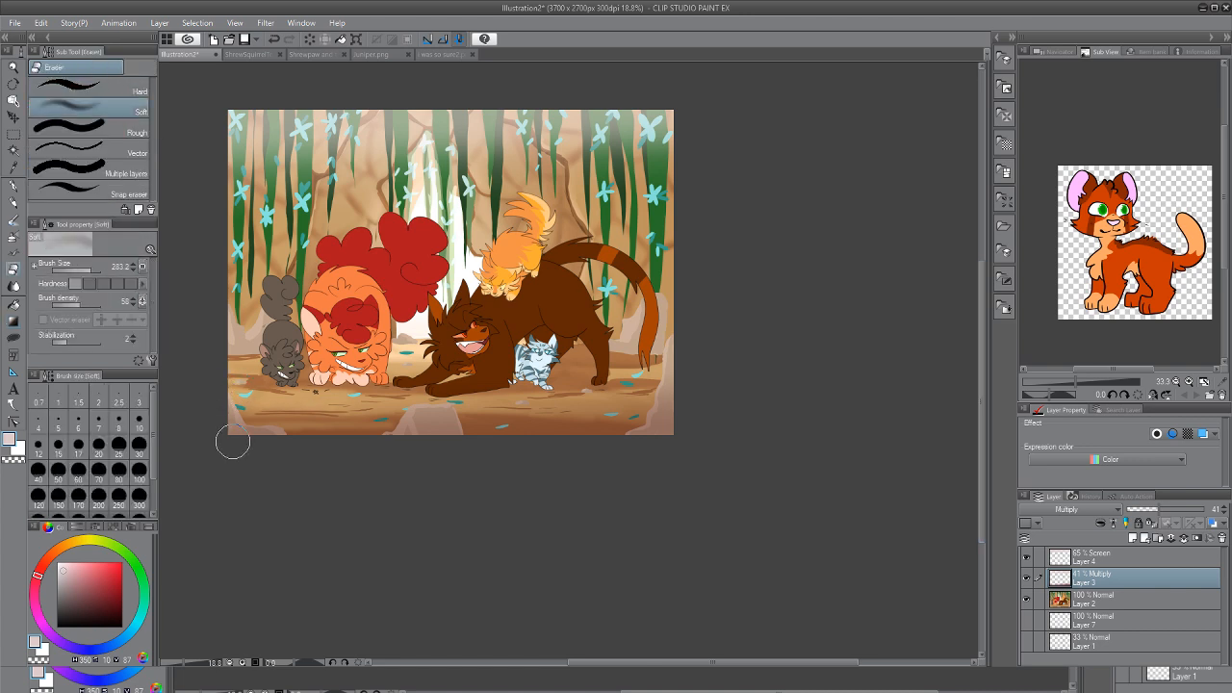
{"action": "left_click_drag", "start_coordinate": [404, 425], "coordinate": [435, 422]}
{"action": "left_click_drag", "start_coordinate": [661, 421], "coordinate": [668, 385]}
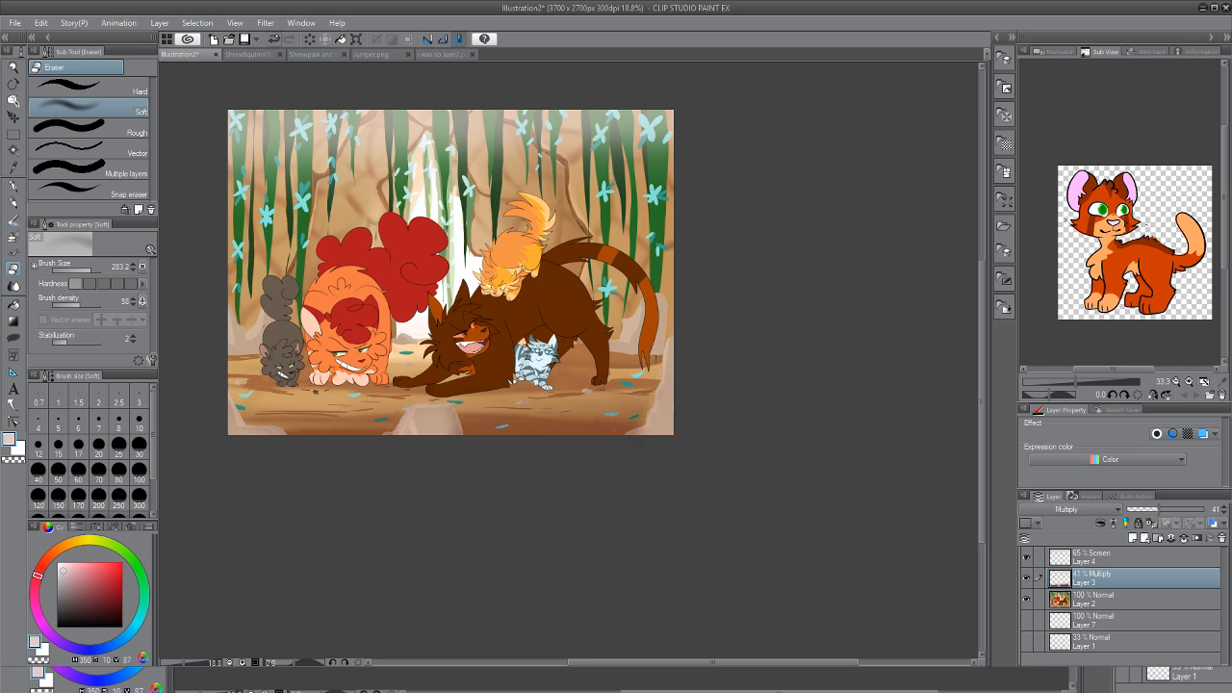
{"action": "left_click", "coordinate": [274, 39]}
{"action": "left_click", "coordinate": [273, 38]}
{"action": "left_click", "coordinate": [274, 38]}
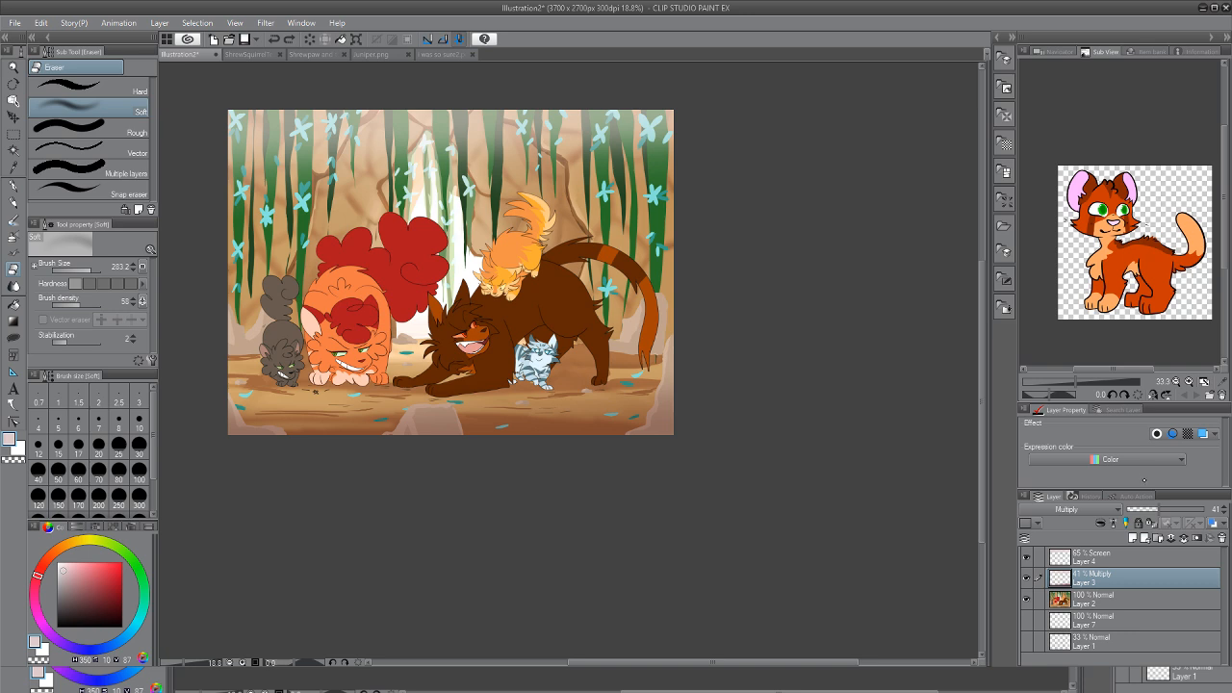
{"action": "mouse_move", "coordinate": [506, 394]}
{"action": "left_mouse_down"}
{"action": "mouse_move", "coordinate": [464, 410]}
{"action": "mouse_move", "coordinate": [614, 408]}
{"action": "mouse_move", "coordinate": [473, 402]}
{"action": "mouse_move", "coordinate": [537, 386]}
{"action": "mouse_move", "coordinate": [298, 416]}
{"action": "mouse_move", "coordinate": [430, 407]}
{"action": "mouse_move", "coordinate": [272, 400]}
{"action": "mouse_move", "coordinate": [616, 383]}
{"action": "left_mouse_up"}
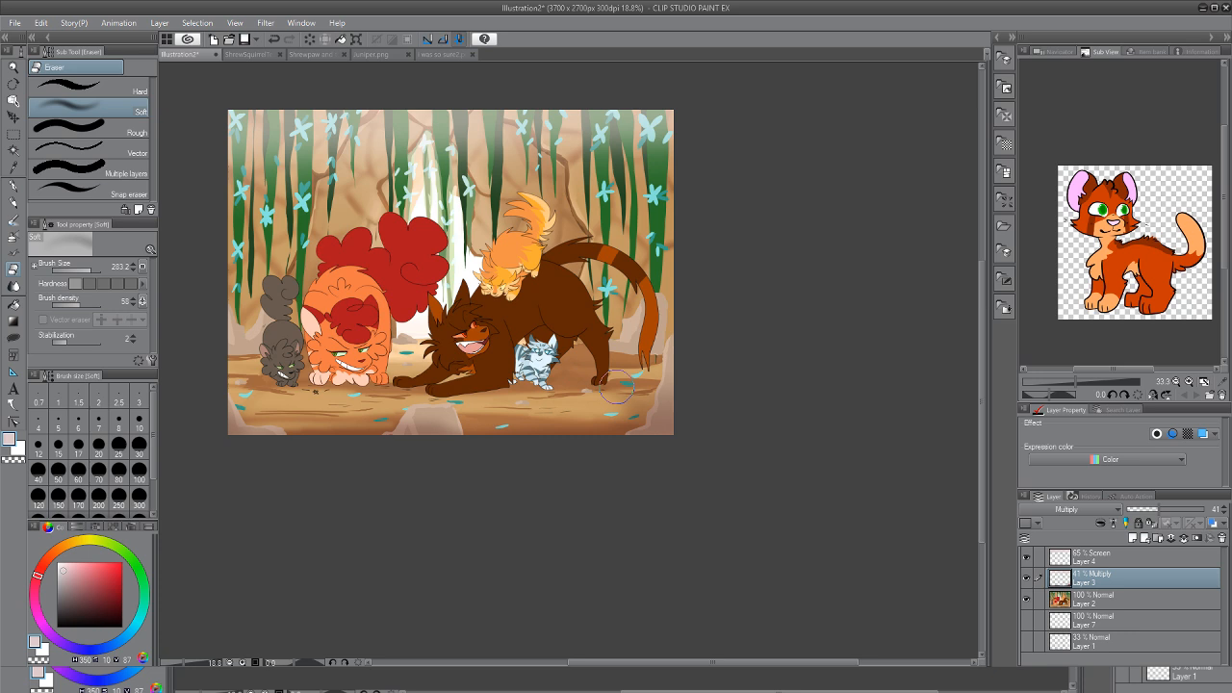
Add a new layer above the Screen layer, choose black and draw a rectangle frame across the canvas, leaving narrow strips above and below
{"action": "key", "text": "ctrl+shift+n"}
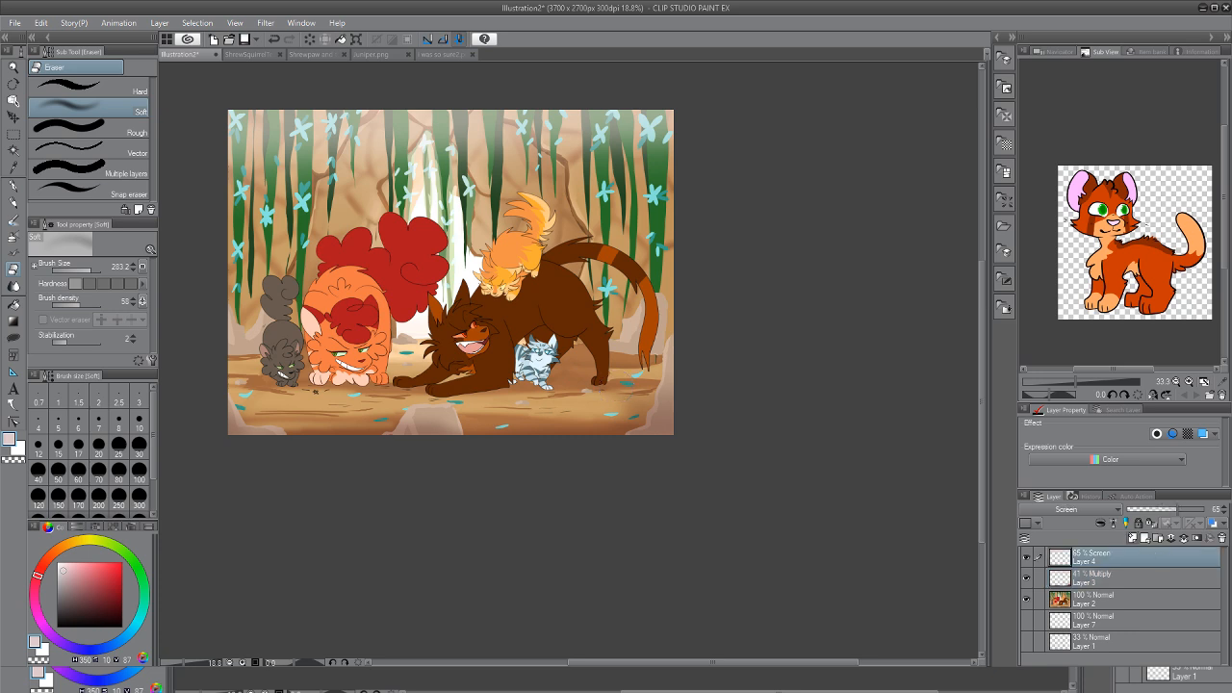
{"action": "key", "text": "x"}
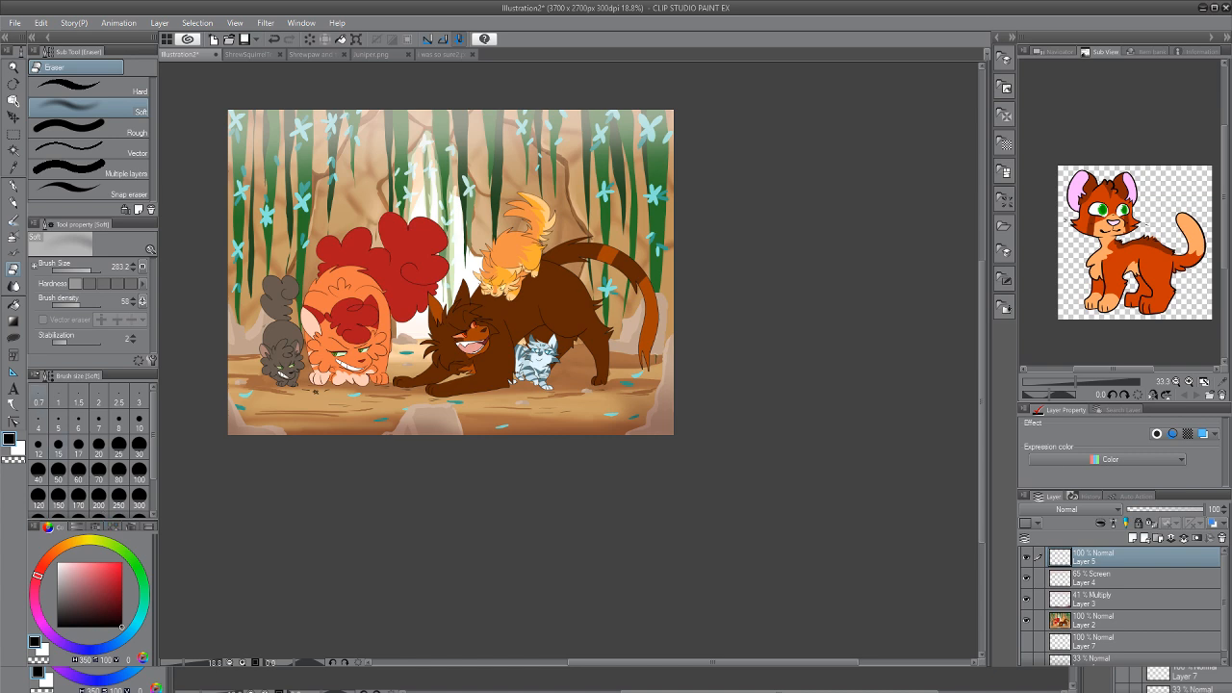
{"action": "key", "text": "u"}
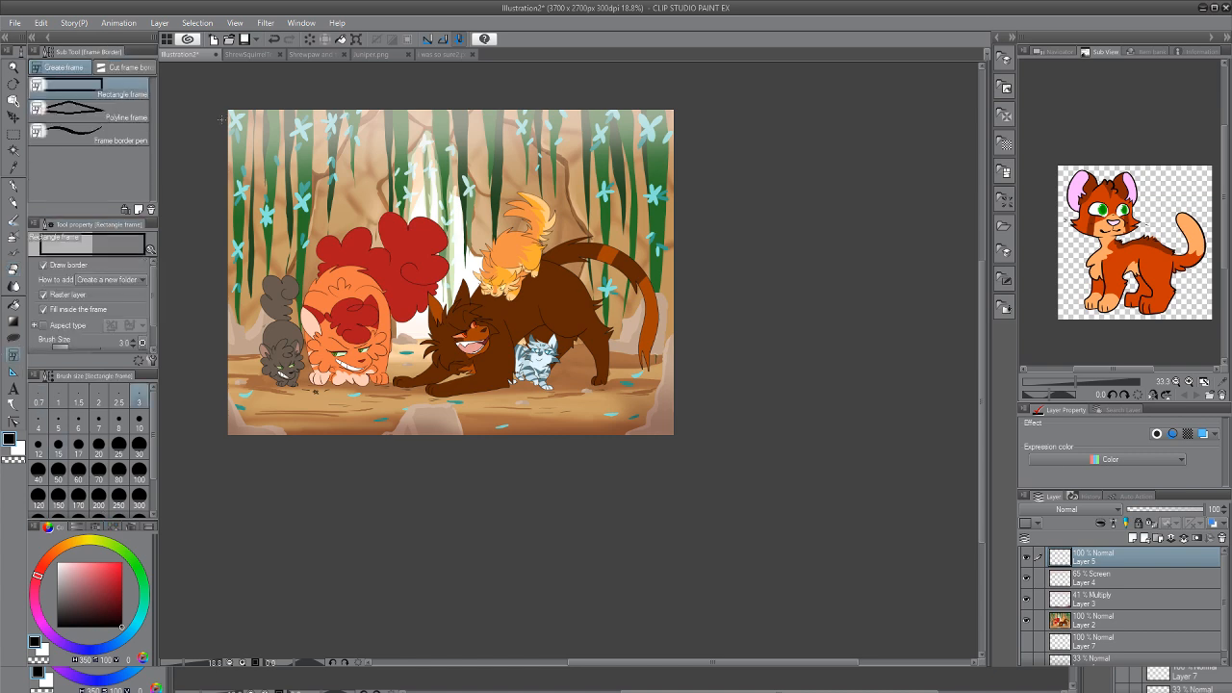
{"action": "left_click_drag", "start_coordinate": [221, 119], "coordinate": [710, 424]}
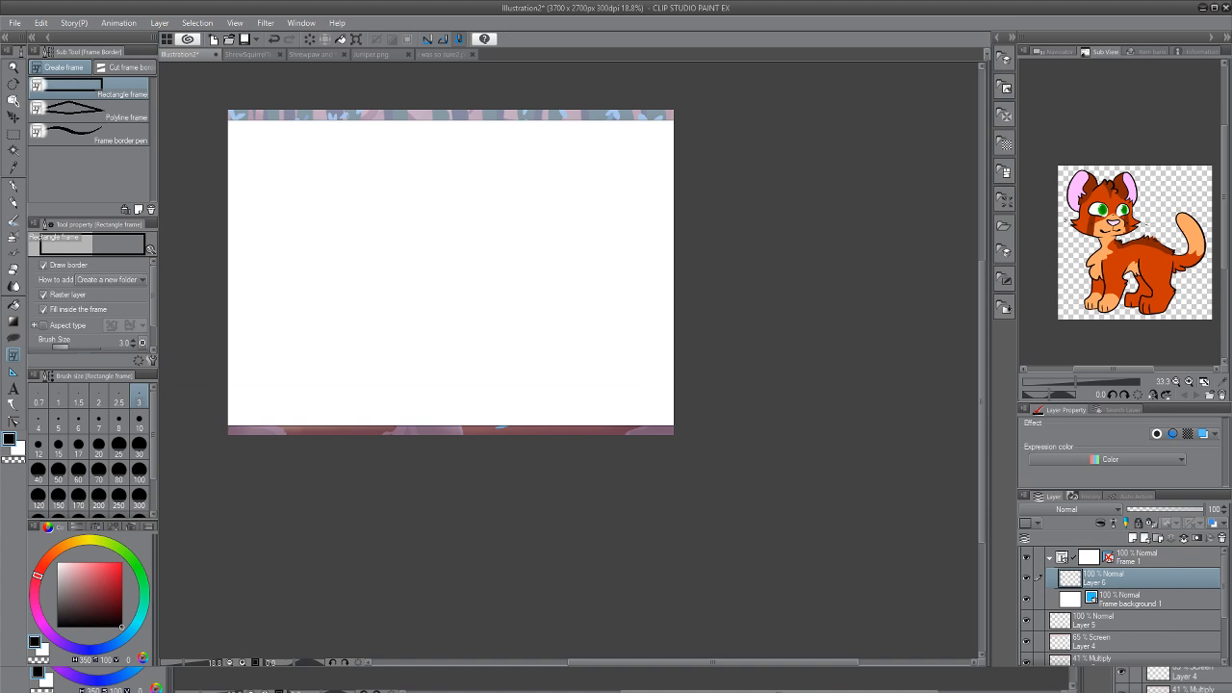
Undo the white-filled frame, turn off Fill inside the frame, and redraw the rectangle frame with narrow strips above and below
{"action": "key", "text": "ctrl+z"}
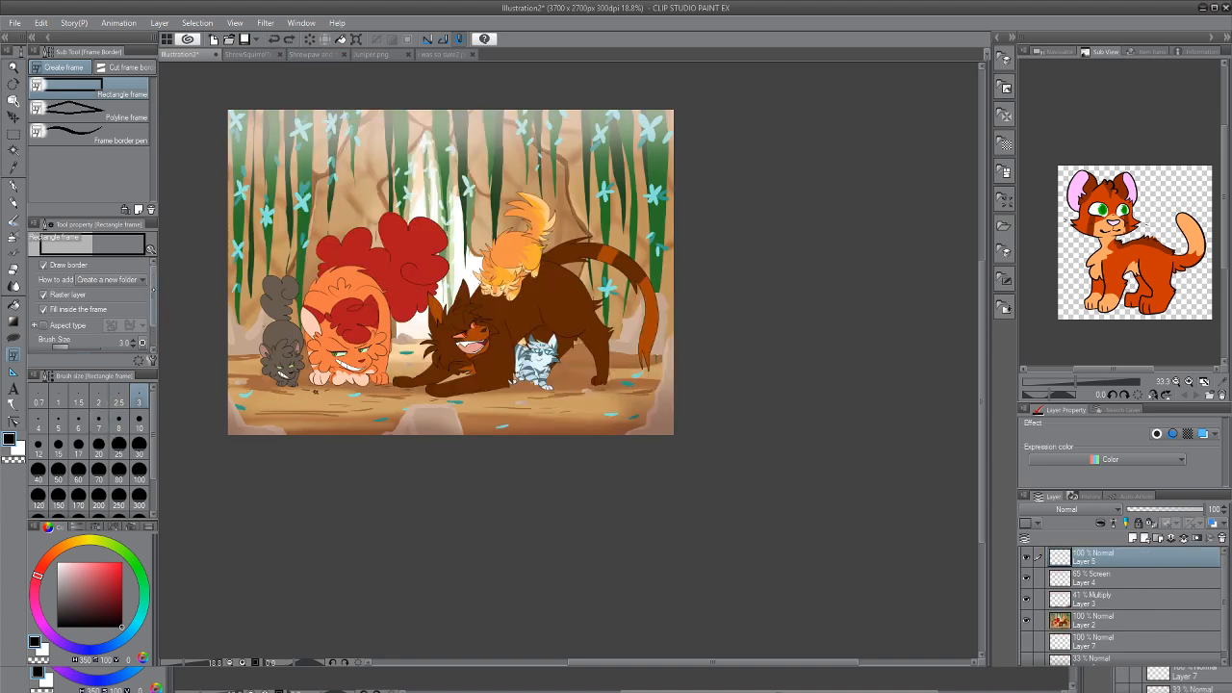
{"action": "left_click_drag", "start_coordinate": [152, 293], "coordinate": [153, 309]}
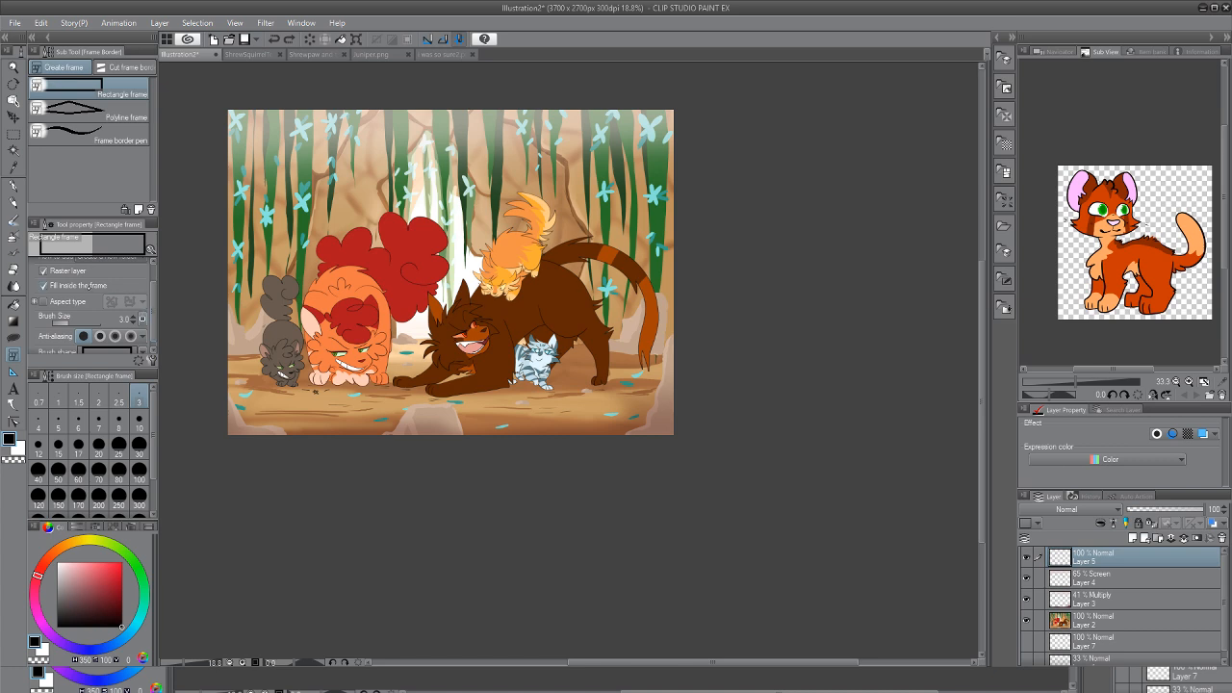
{"action": "left_click", "coordinate": [89, 286]}
{"action": "left_click_drag", "start_coordinate": [214, 119], "coordinate": [689, 421]}
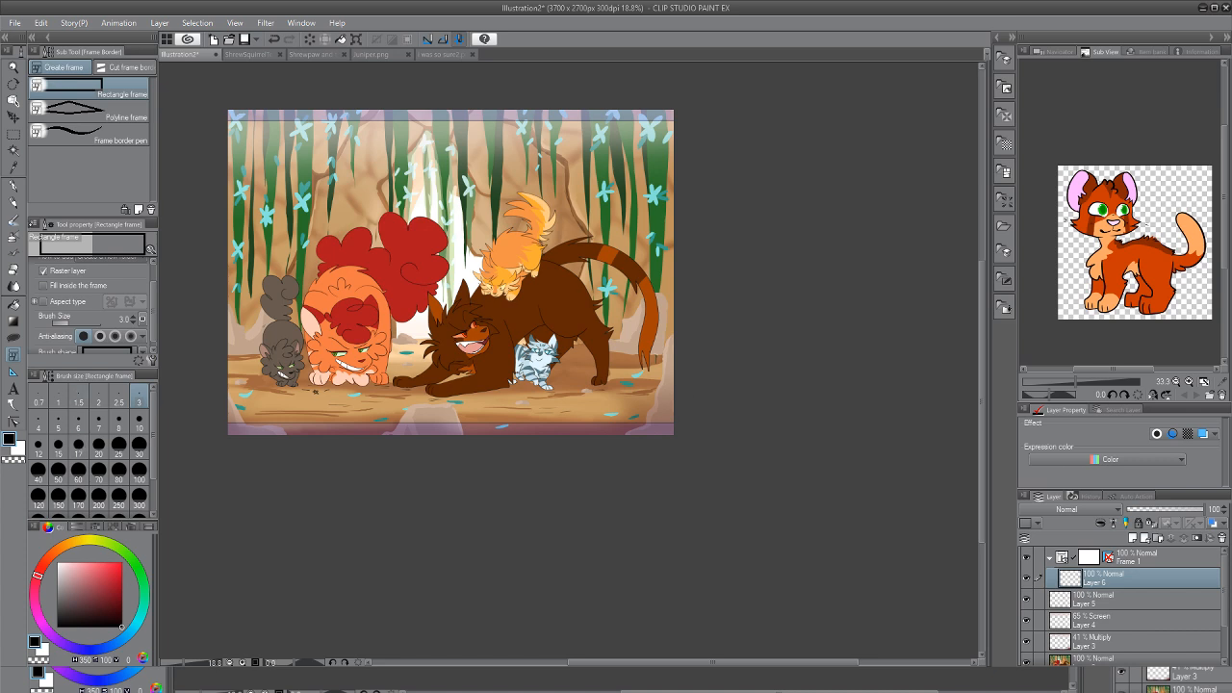
Try filling the strip above the frame with black, and undo both the fill and the frame
{"action": "key", "text": "g"}
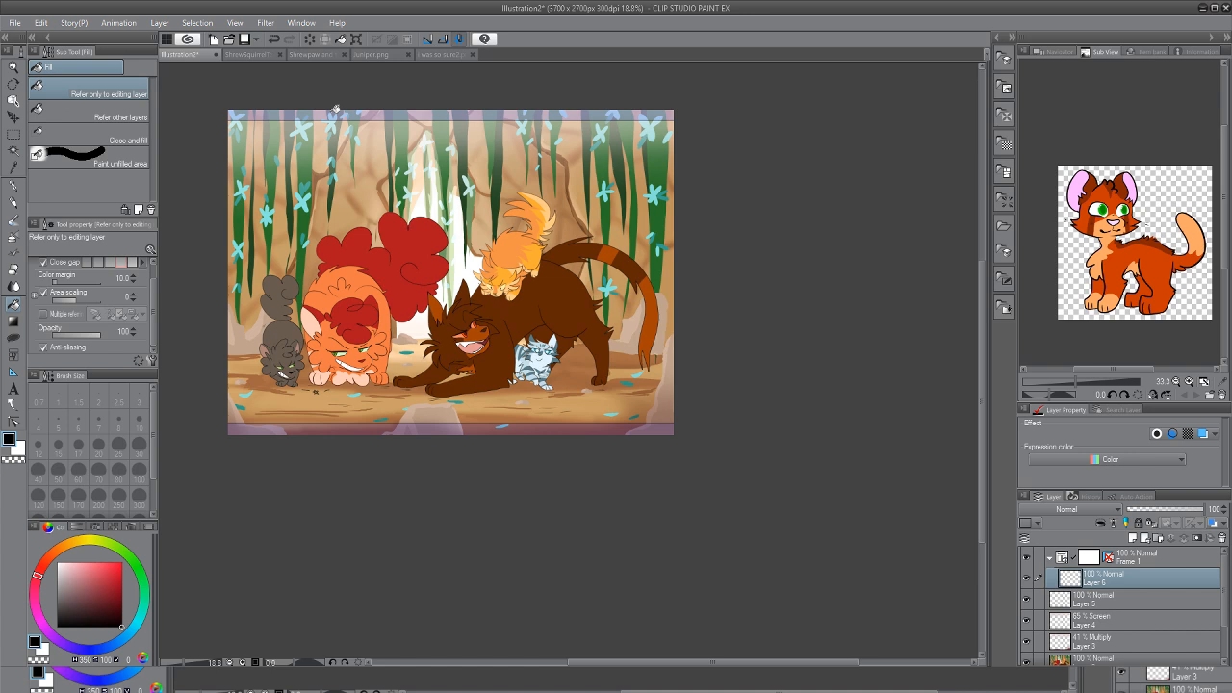
{"action": "left_click", "coordinate": [336, 109]}
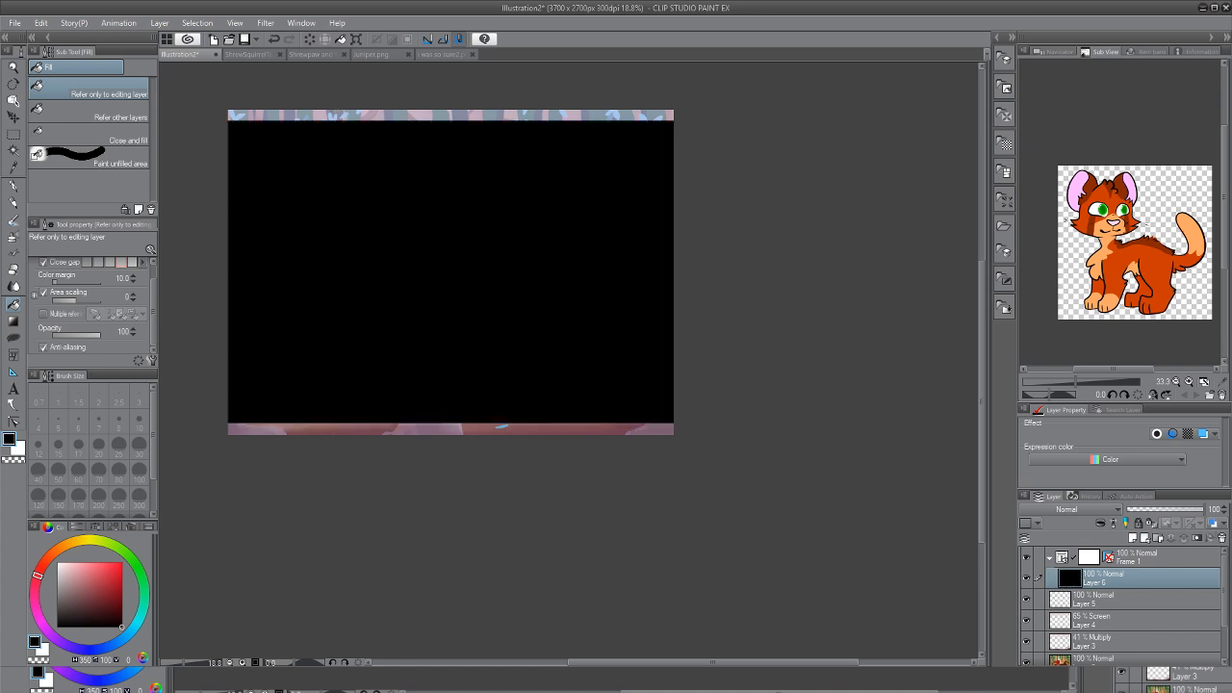
{"action": "key", "text": "ctrl+z"}
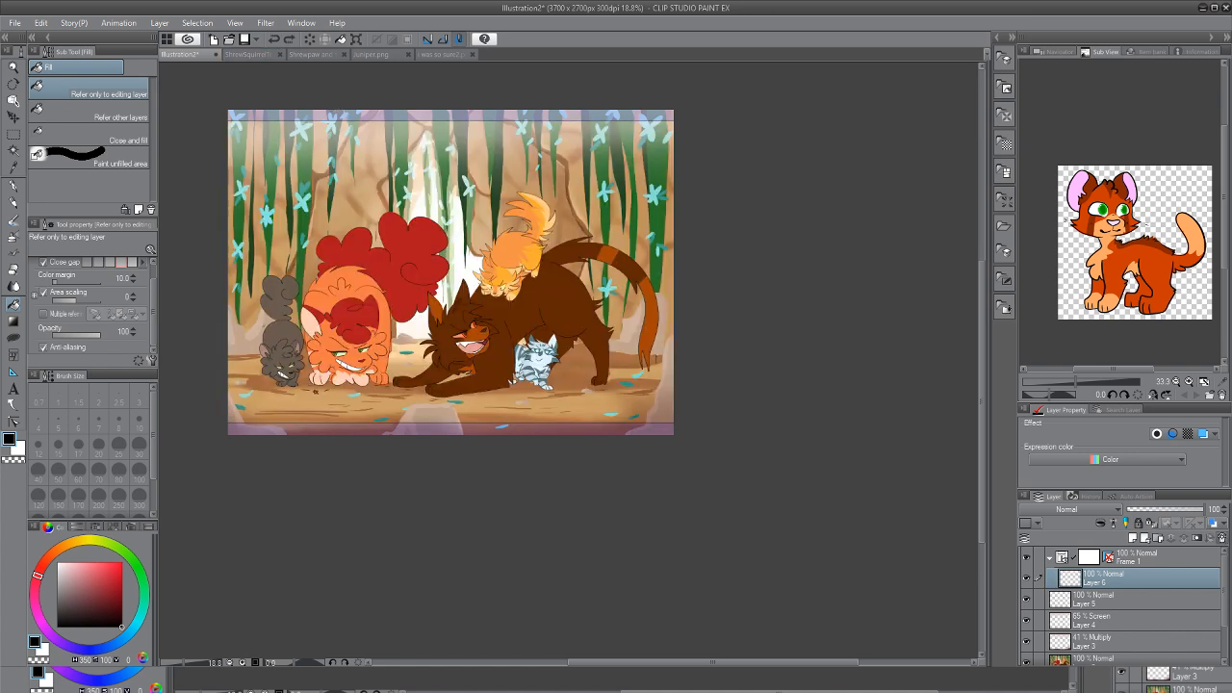
{"action": "key", "text": "ctrl+z"}
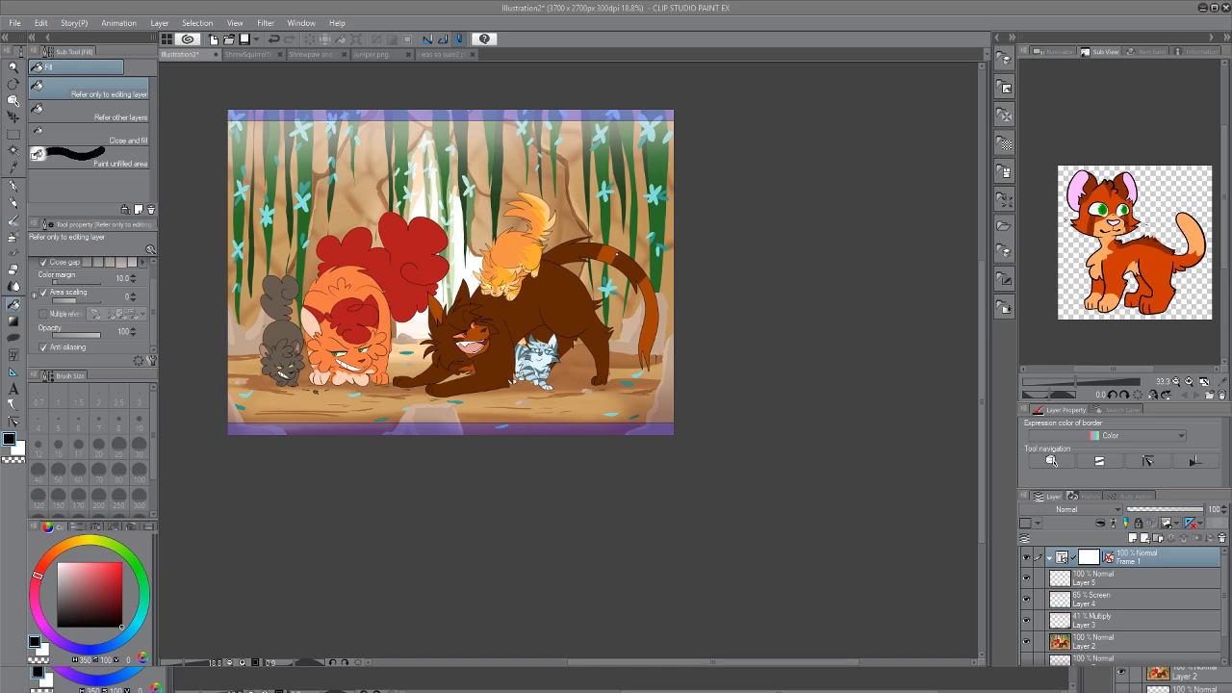
{"action": "key", "text": "ctrl+z"}
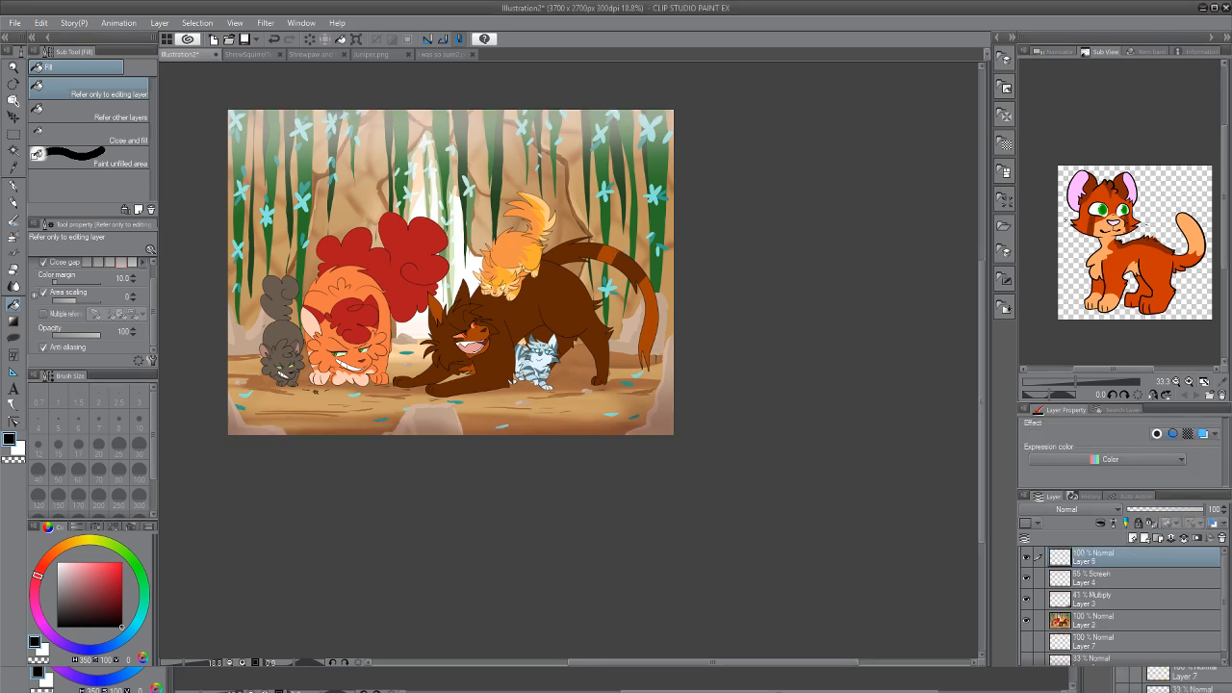
Add a new layer and draw a black Rectangle figure outline across the canvas, leaving narrow strips above and below
{"action": "left_click", "coordinate": [1133, 538]}
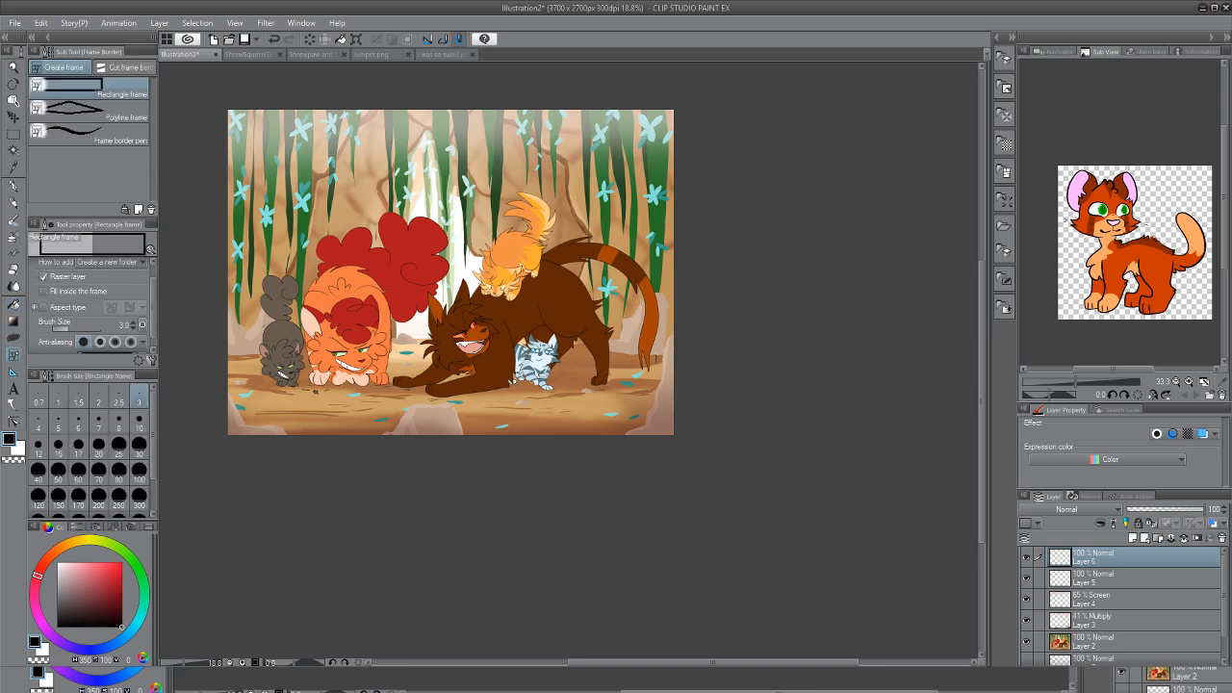
{"action": "left_click", "coordinate": [14, 336]}
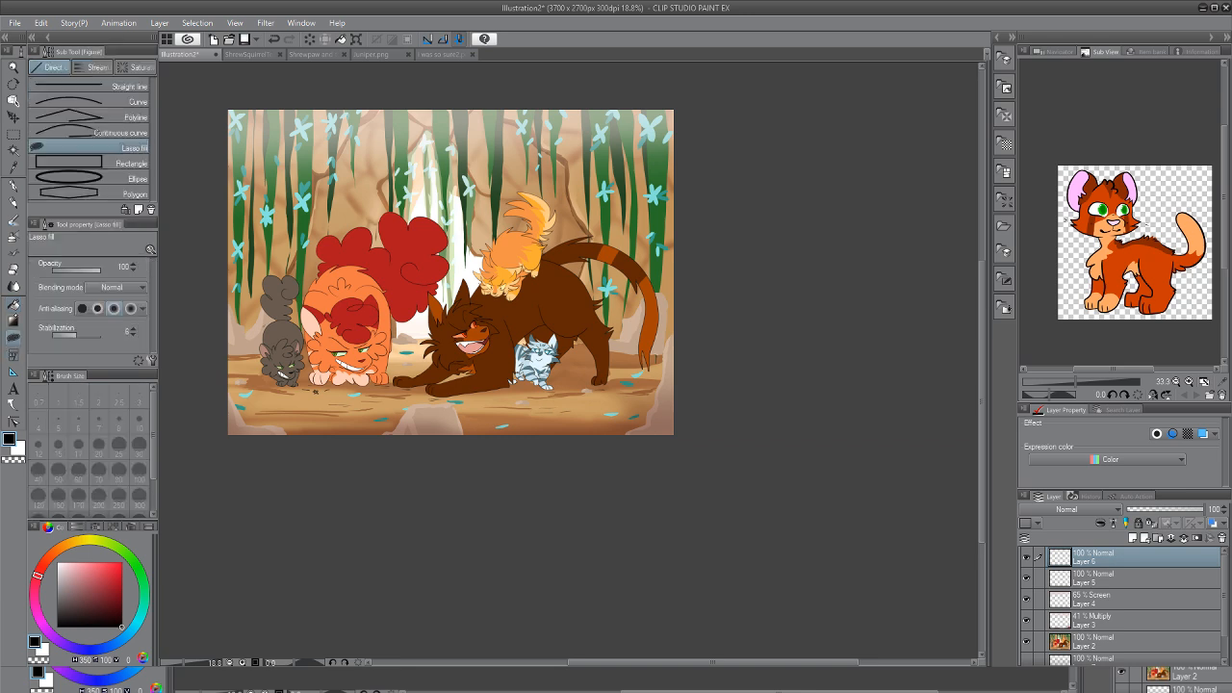
{"action": "left_click", "coordinate": [122, 163]}
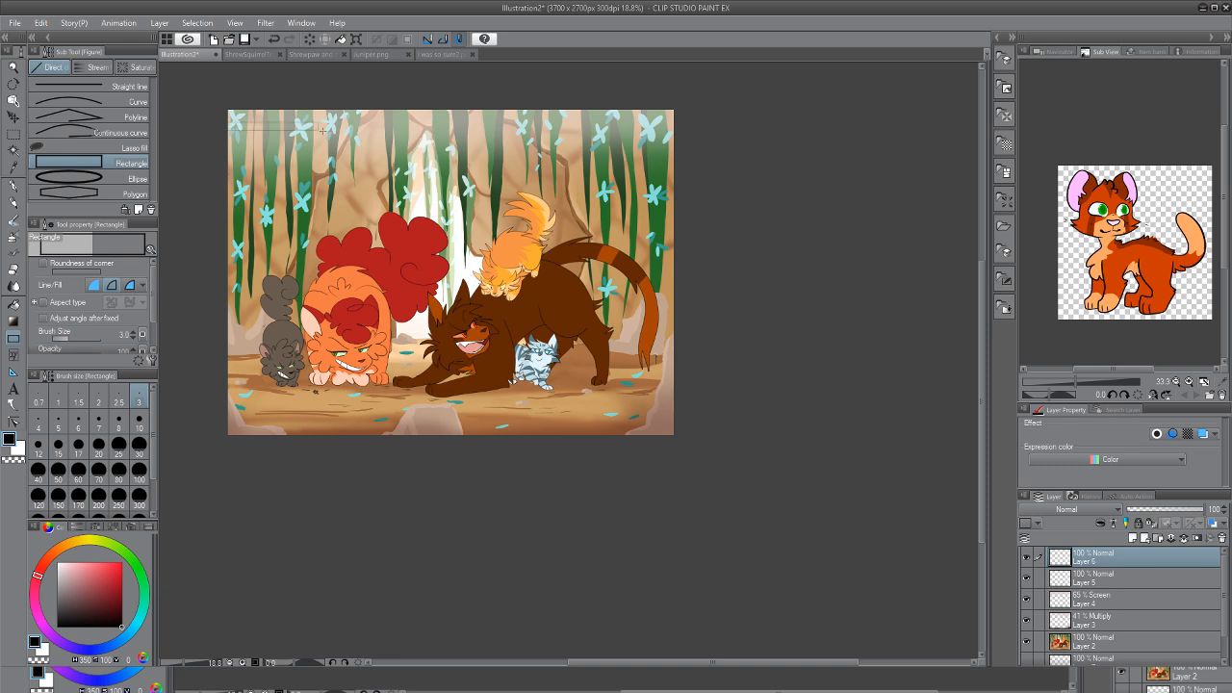
{"action": "left_click_drag", "start_coordinate": [673, 384], "coordinate": [684, 425]}
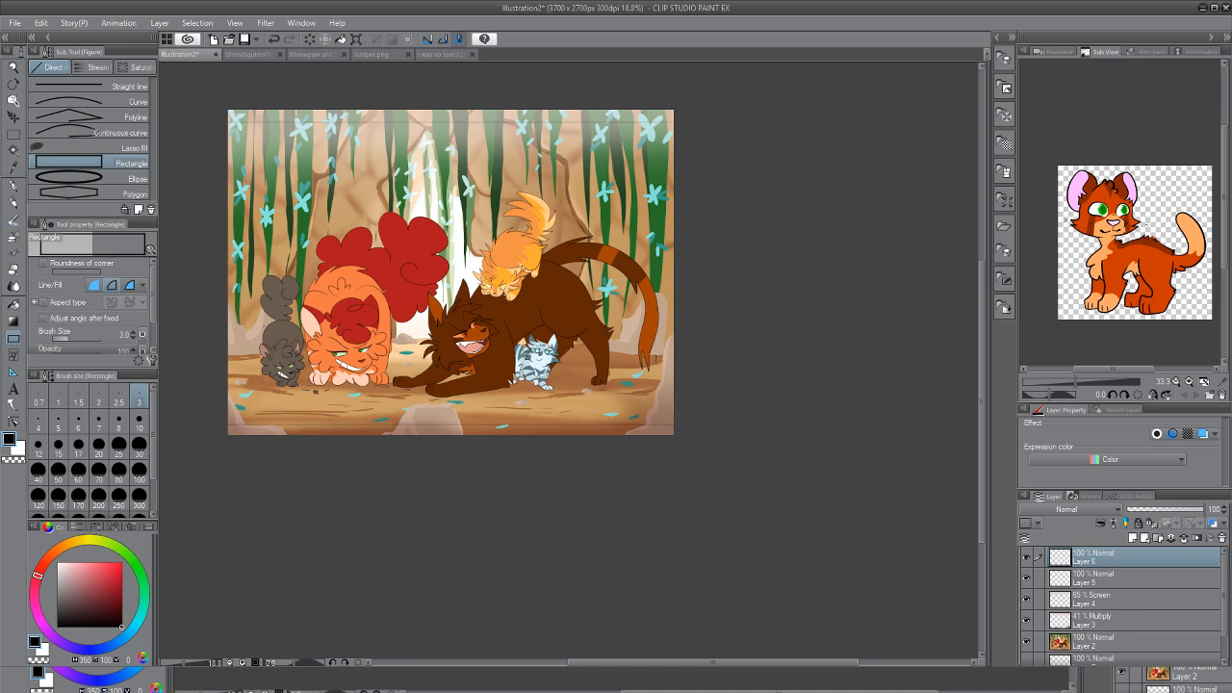
Fill the strips above and below the rectangle outline with black to form letterbox bars
{"action": "left_click", "coordinate": [13, 305]}
{"action": "left_click", "coordinate": [473, 117]}
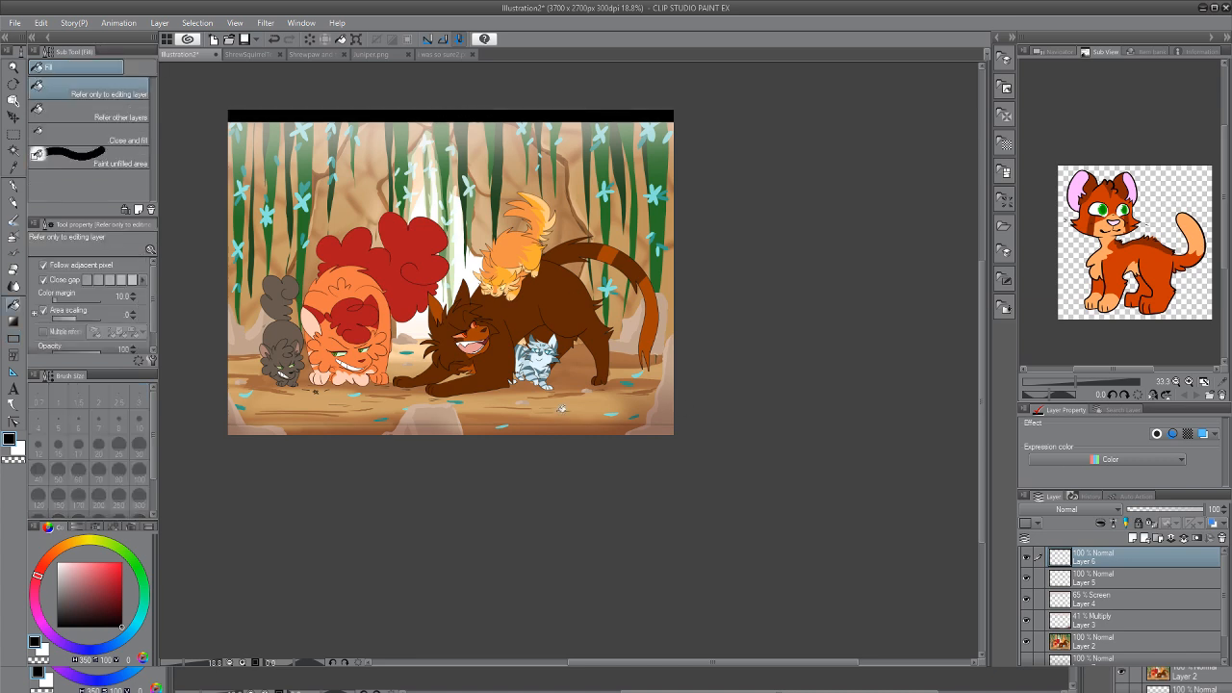
{"action": "left_click", "coordinate": [551, 429]}
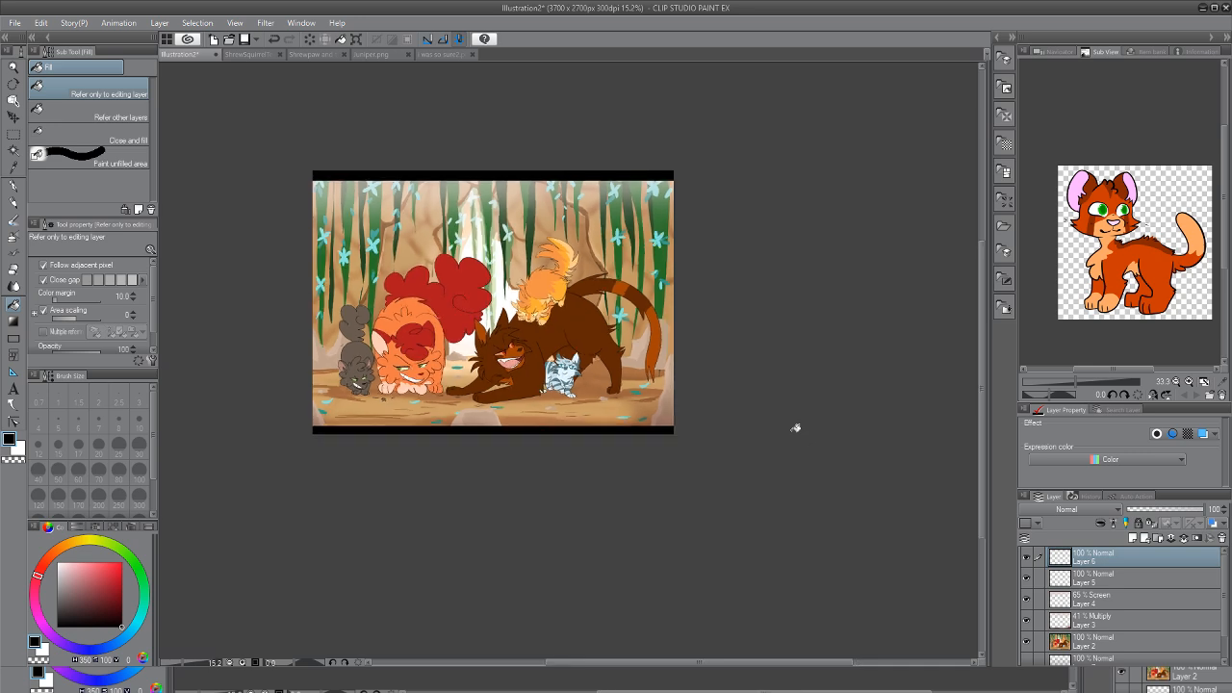
{"action": "scroll", "coordinate": [620, 357], "scroll_direction": "up", "scroll_amount": 2}
{"action": "scroll", "coordinate": [621, 357], "scroll_direction": "down", "scroll_amount": 1}
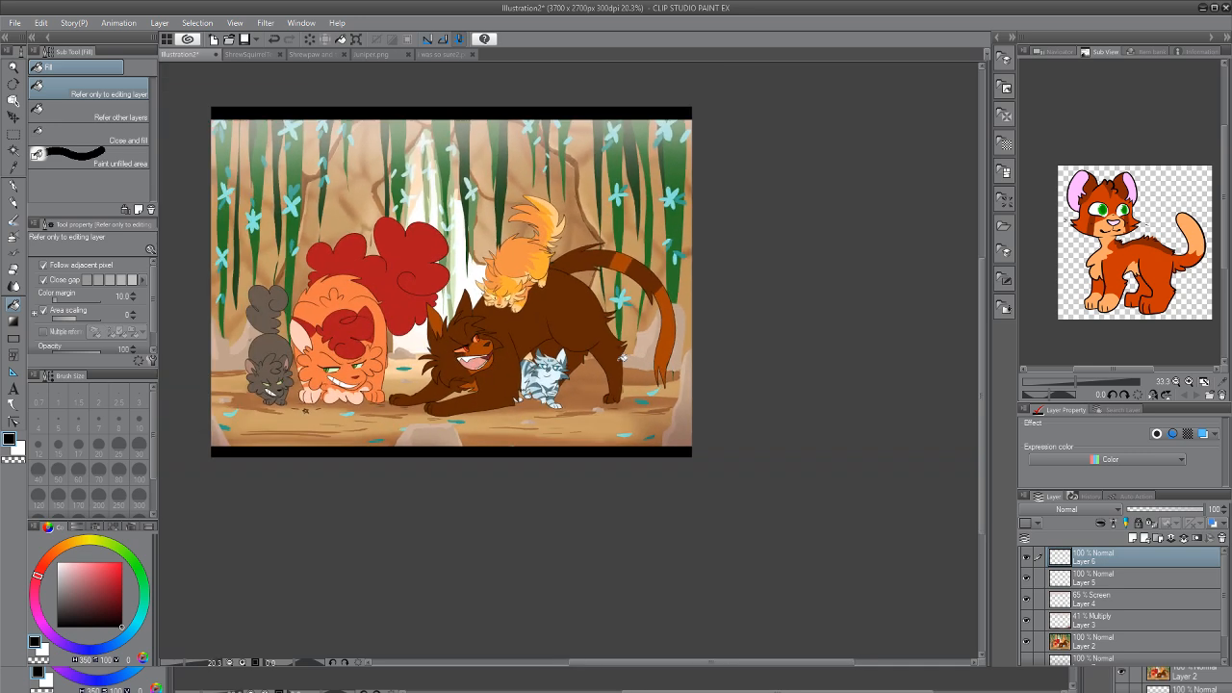
{"action": "scroll", "coordinate": [378, 352], "scroll_direction": "down", "scroll_amount": 1}
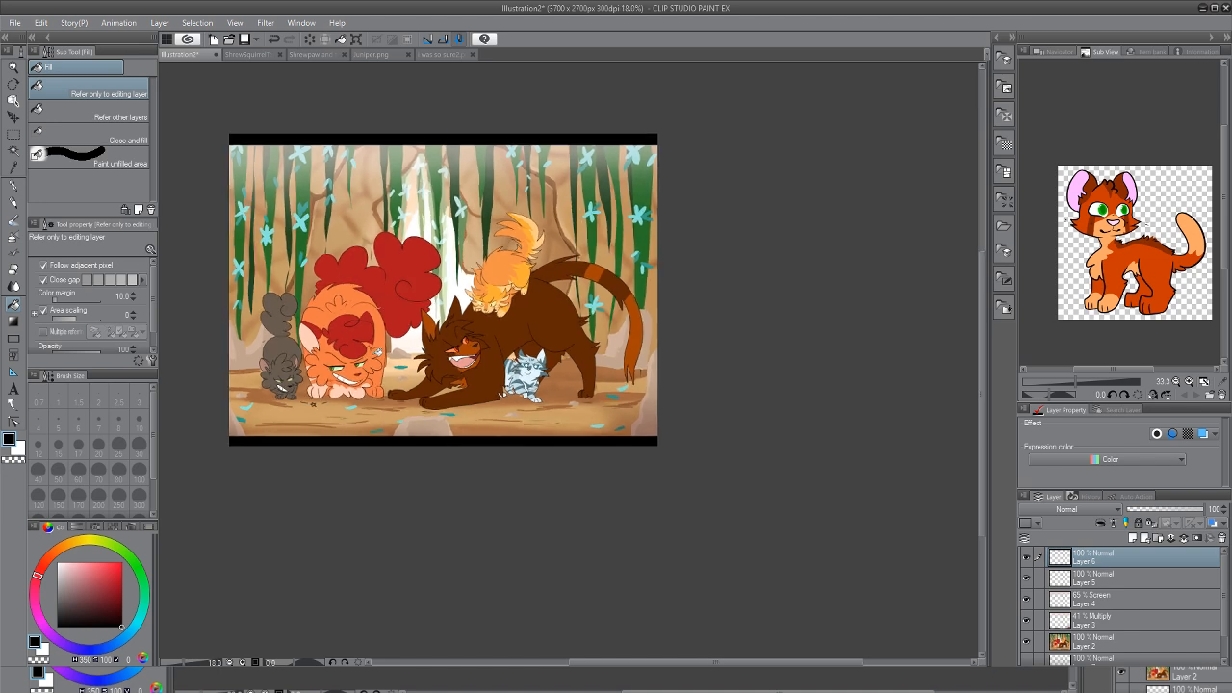
{"action": "scroll", "coordinate": [378, 352], "scroll_direction": "up", "scroll_amount": 1}
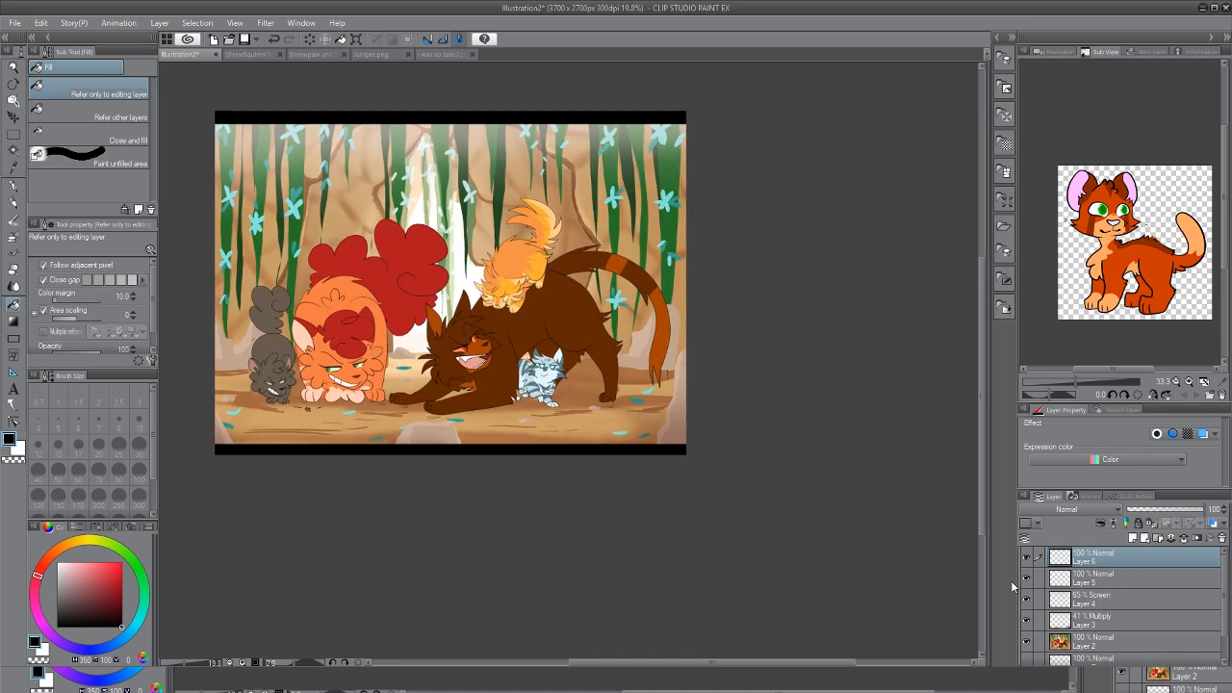
Add a layer beneath the black bars' layer, place the Drawing paper texture over the artwork and scale its pattern down
{"action": "left_click", "coordinate": [1070, 581]}
{"action": "left_click", "coordinate": [1137, 538]}
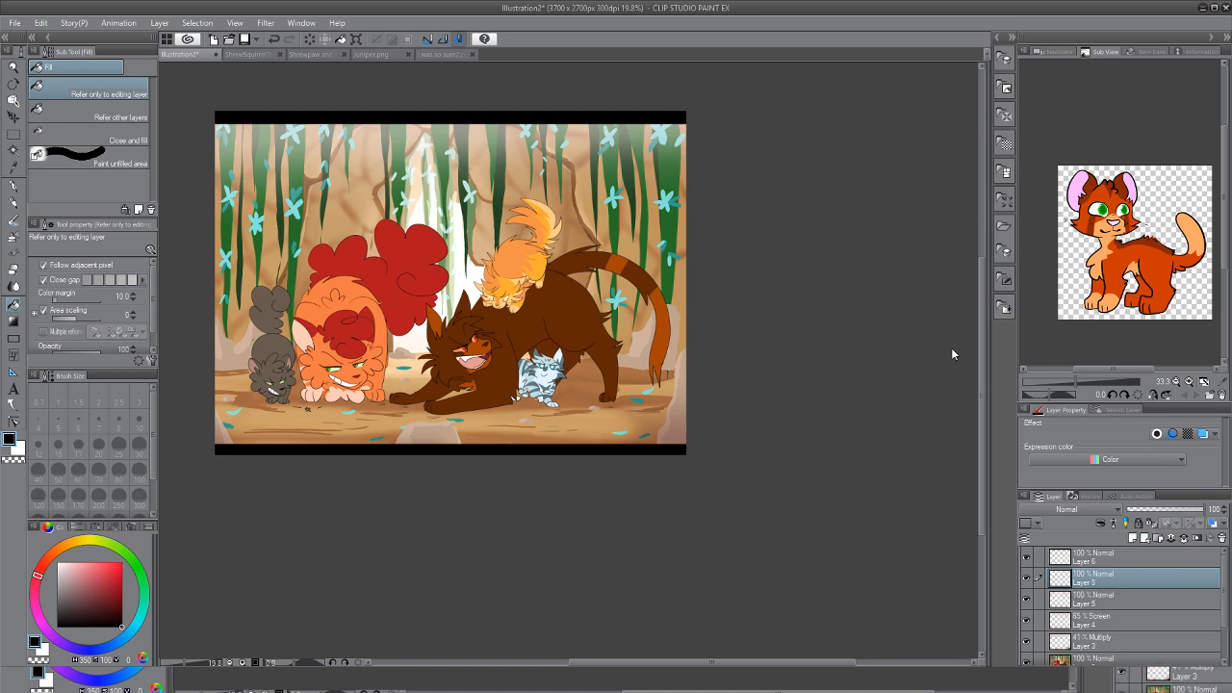
{"action": "left_click", "coordinate": [998, 42]}
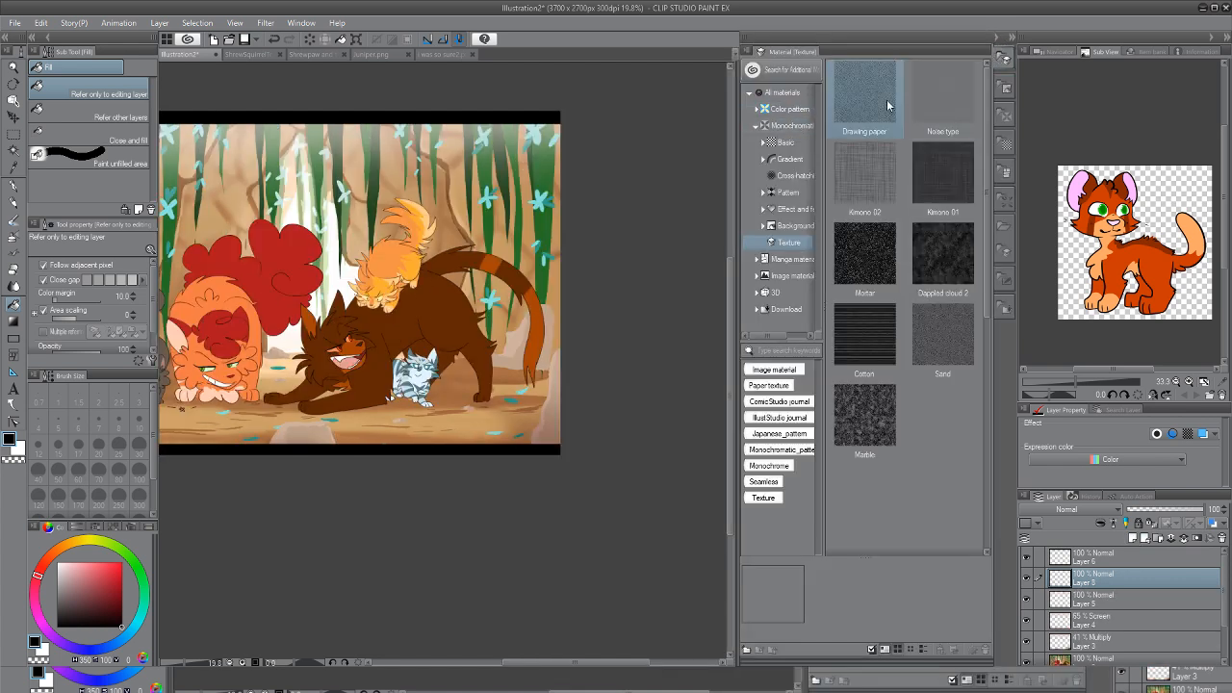
{"action": "left_click", "coordinate": [887, 105]}
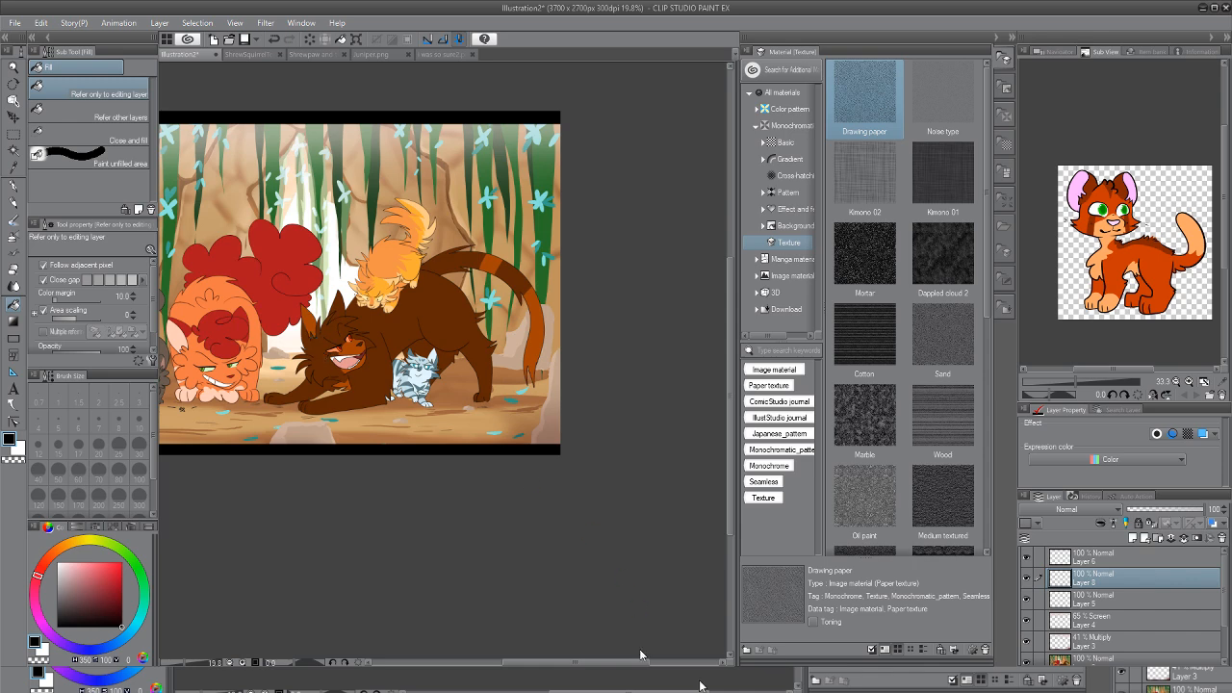
{"action": "left_click_drag", "start_coordinate": [603, 662], "coordinate": [561, 662]}
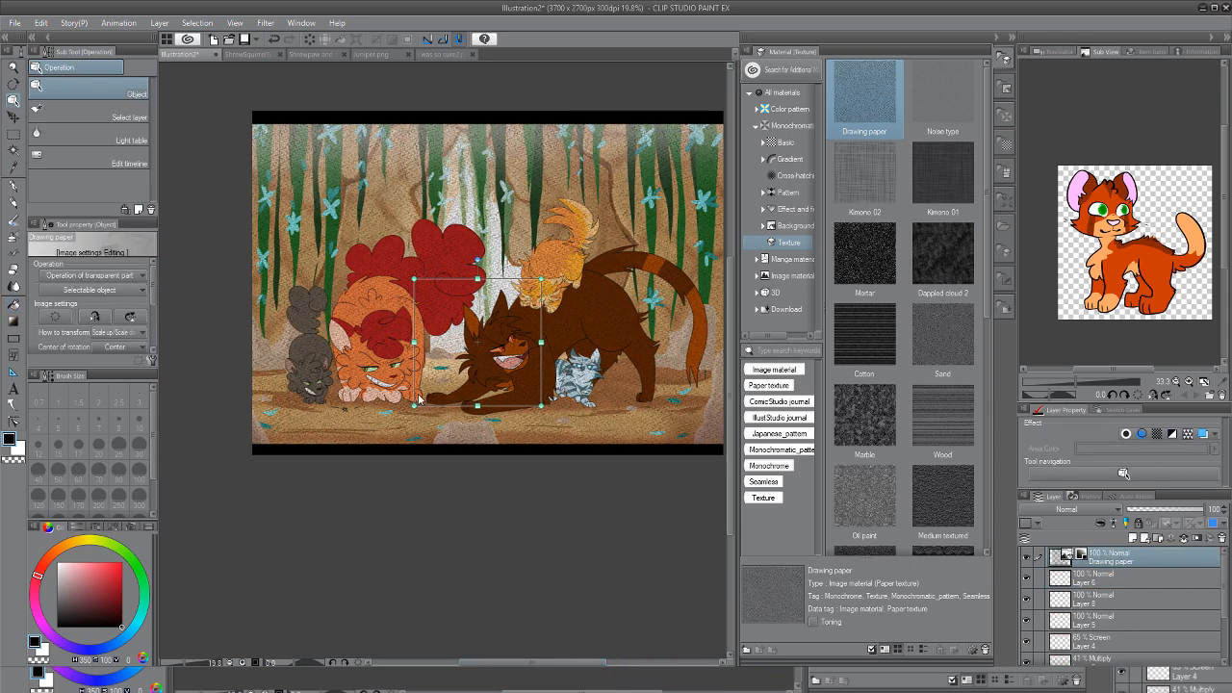
{"action": "left_click_drag", "start_coordinate": [414, 404], "coordinate": [510, 317]}
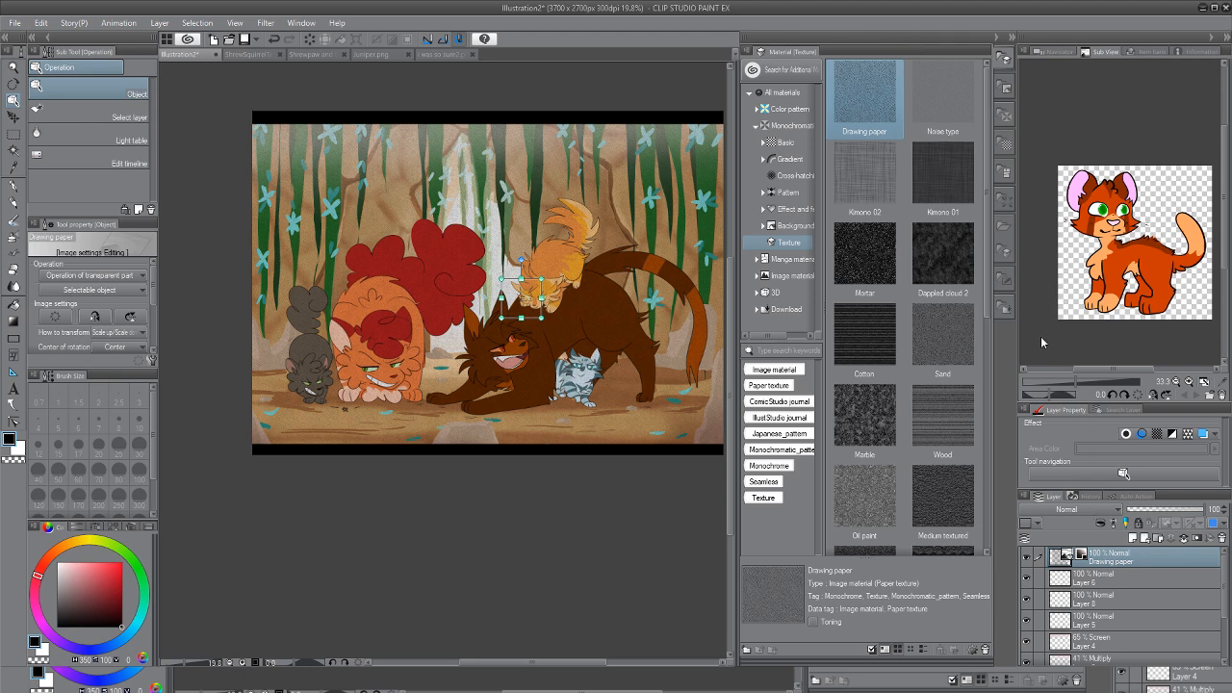
Set the Drawing paper layer's blending mode to Overlay and check the texture across the scene
{"action": "scroll", "coordinate": [542, 421], "scroll_direction": "down", "scroll_amount": 2}
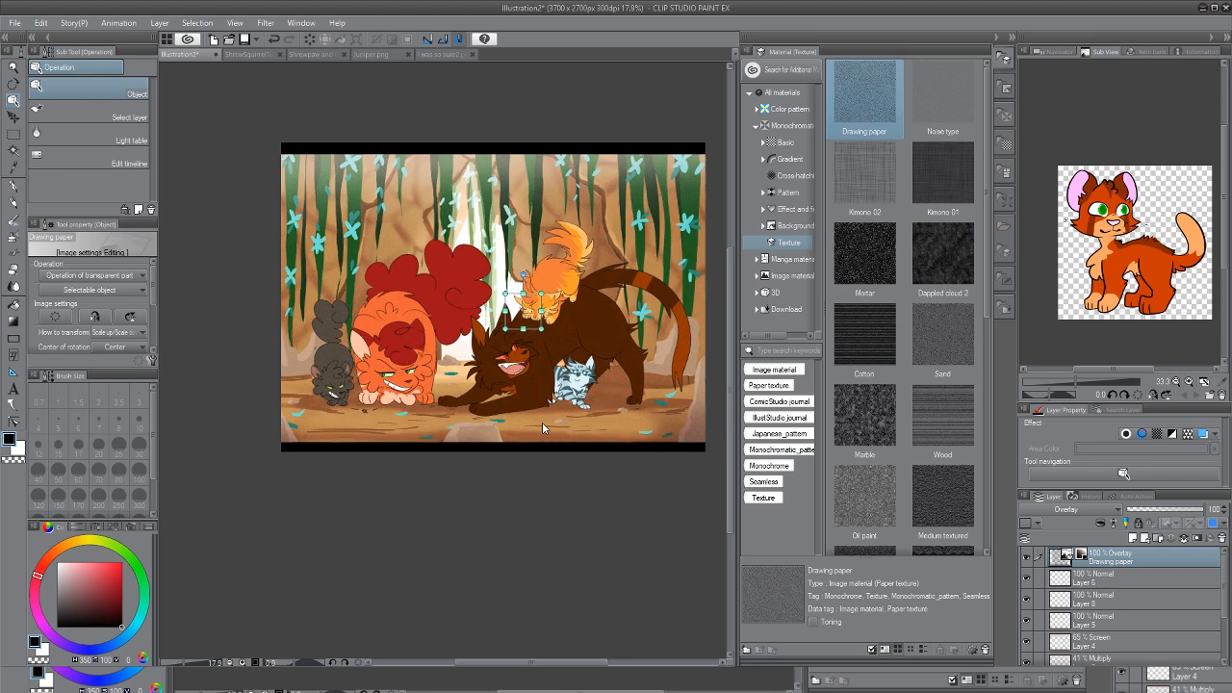
{"action": "scroll", "coordinate": [542, 421], "scroll_direction": "up", "scroll_amount": 1}
{"action": "scroll", "coordinate": [577, 498], "scroll_direction": "up", "scroll_amount": 1}
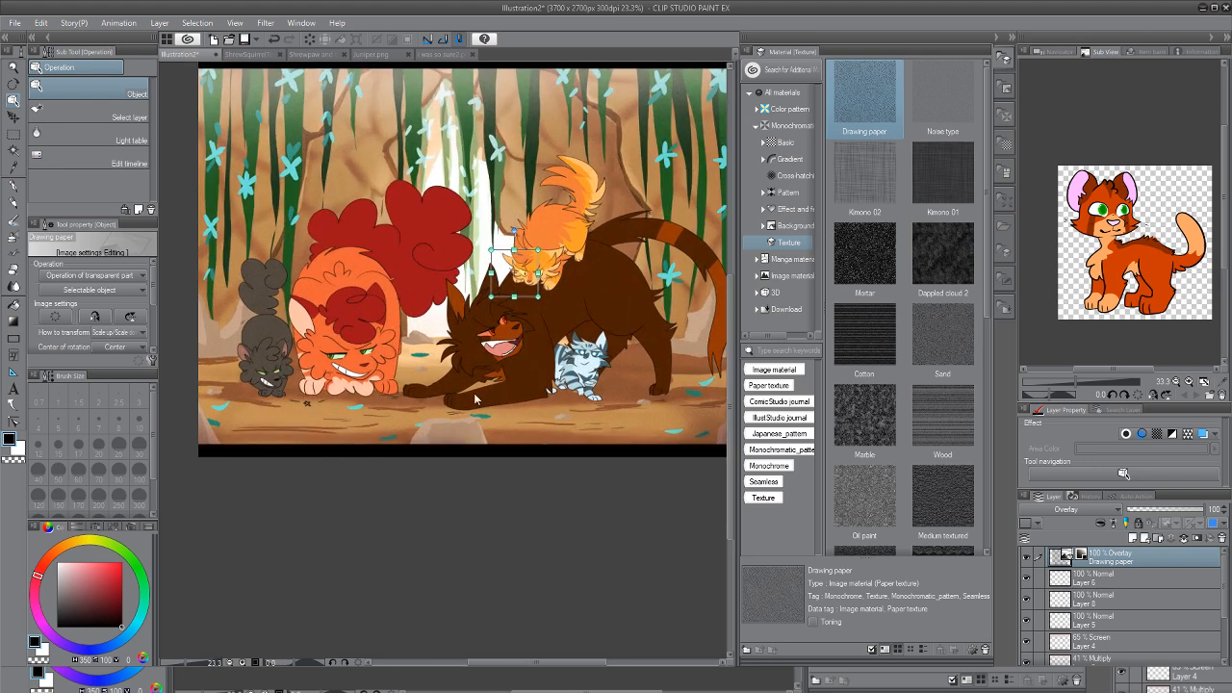
{"action": "scroll", "coordinate": [504, 418], "scroll_direction": "down", "scroll_amount": 1}
{"action": "scroll", "coordinate": [504, 417], "scroll_direction": "down", "scroll_amount": 2}
{"action": "scroll", "coordinate": [504, 418], "scroll_direction": "up", "scroll_amount": 3}
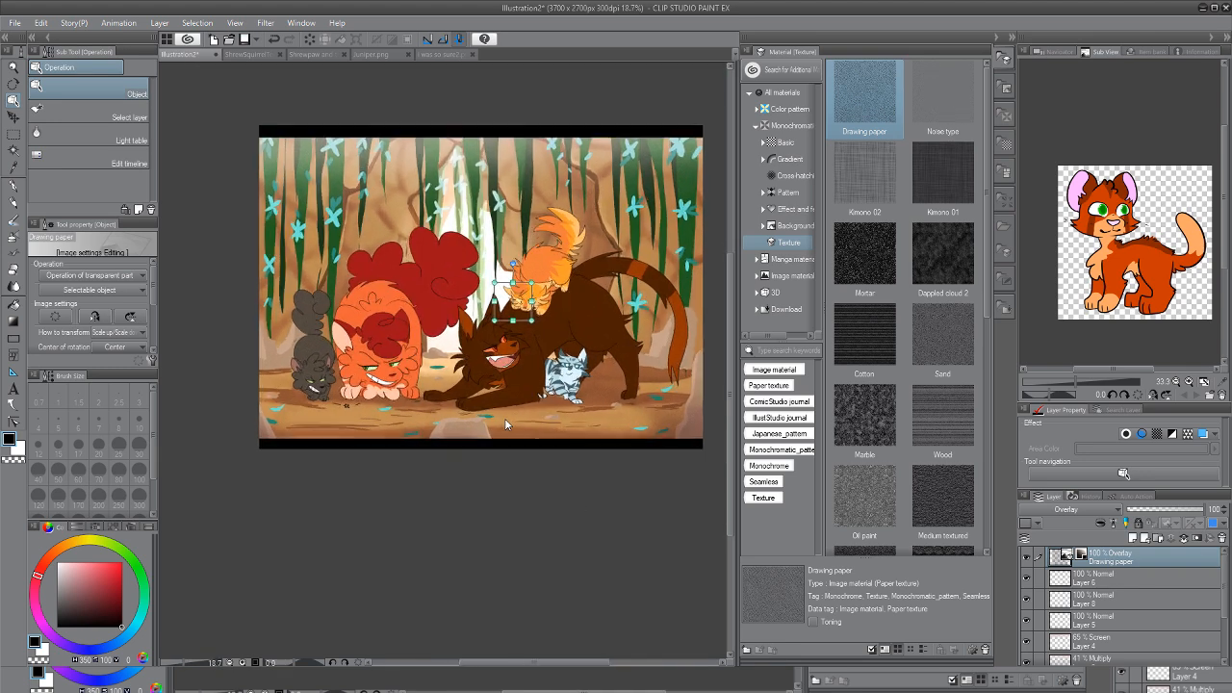
{"action": "scroll", "coordinate": [504, 418], "scroll_direction": "down", "scroll_amount": 1}
{"action": "key", "text": "m"}
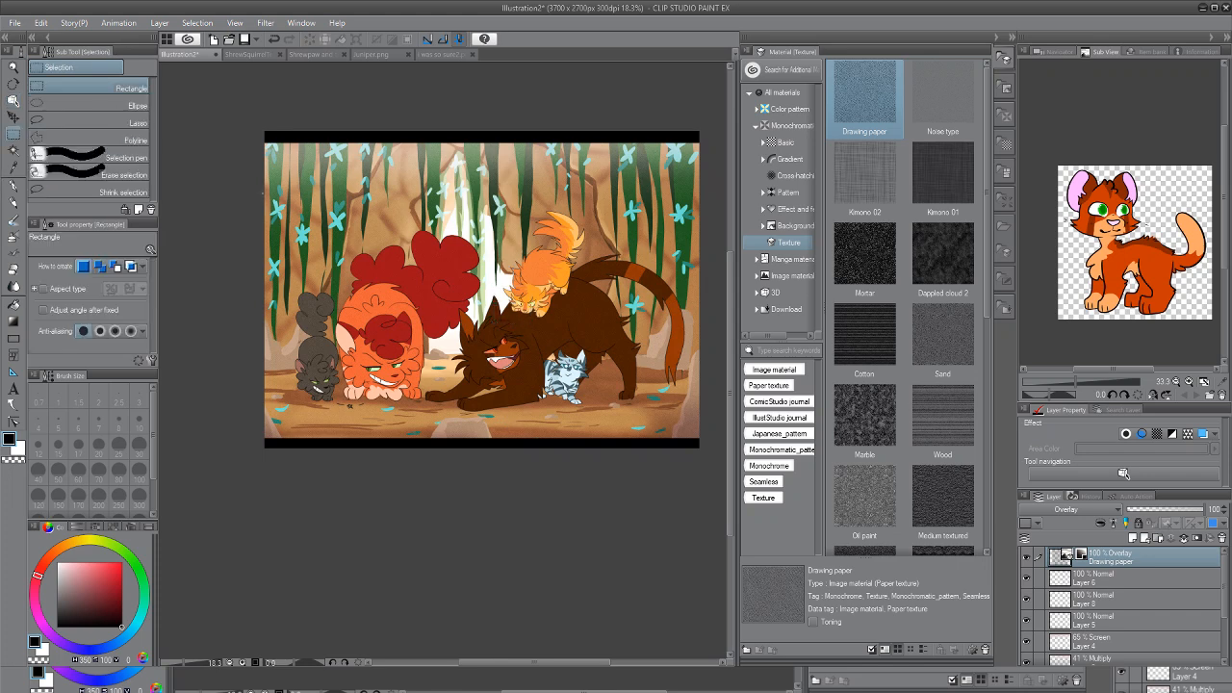
{"action": "scroll", "coordinate": [252, 220], "scroll_direction": "down", "scroll_amount": 1}
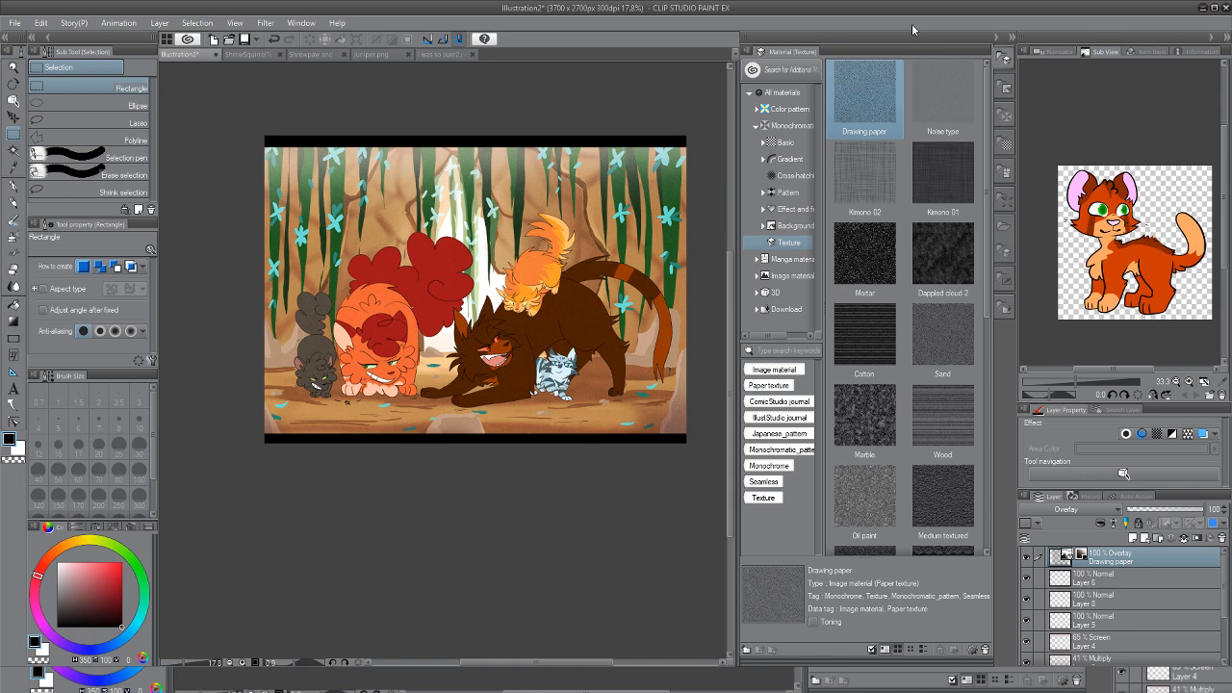
Hide the materials list and lower the Drawing paper layer's opacity to 78%
{"action": "left_click", "coordinate": [995, 39]}
{"action": "scroll", "coordinate": [900, 164], "scroll_direction": "up", "scroll_amount": 3}
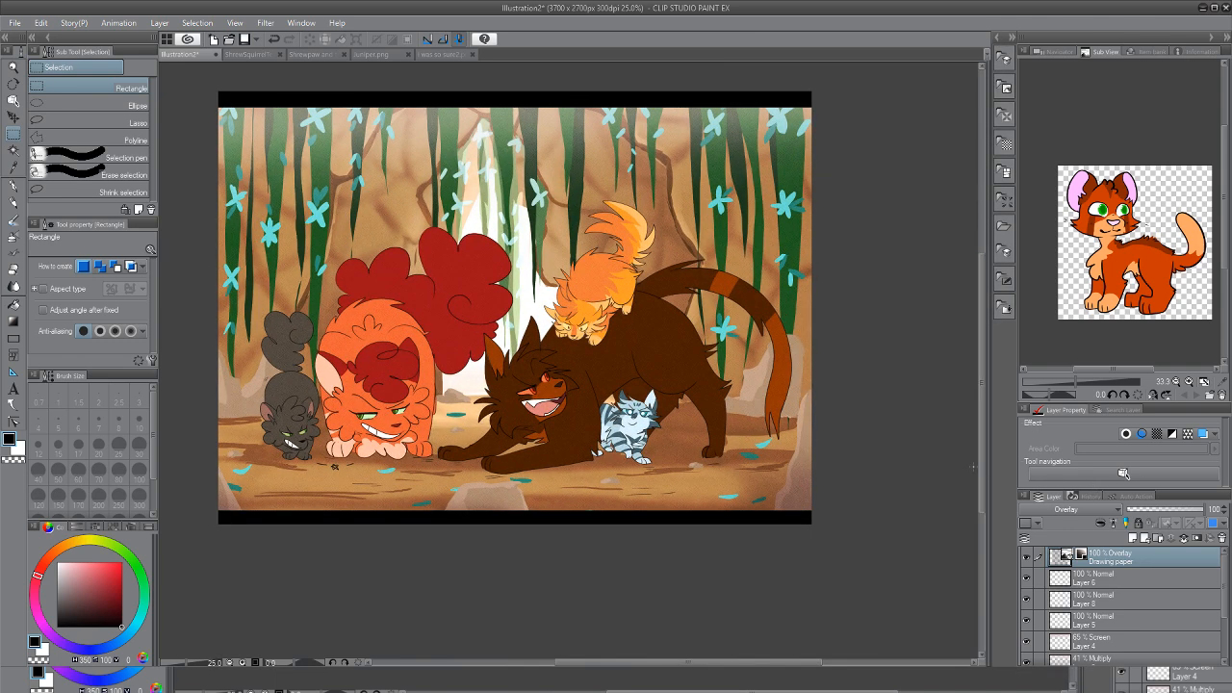
{"action": "scroll", "coordinate": [957, 476], "scroll_direction": "down", "scroll_amount": 1}
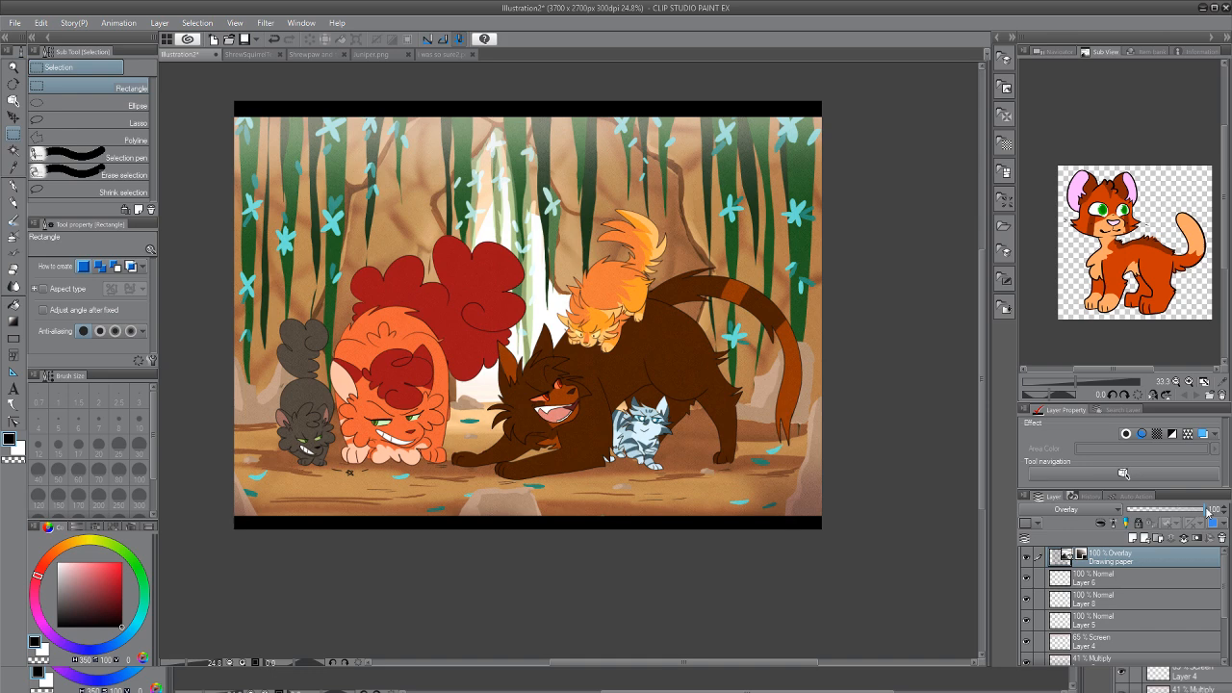
{"action": "left_click", "coordinate": [1194, 511]}
{"action": "mouse_move", "coordinate": [1193, 511]}
{"action": "left_mouse_down"}
{"action": "mouse_move", "coordinate": [1167, 515]}
{"action": "mouse_move", "coordinate": [1187, 514]}
{"action": "left_mouse_up"}
{"action": "scroll", "coordinate": [577, 308], "scroll_direction": "down", "scroll_amount": 2}
{"action": "scroll", "coordinate": [481, 288], "scroll_direction": "up", "scroll_amount": 2}
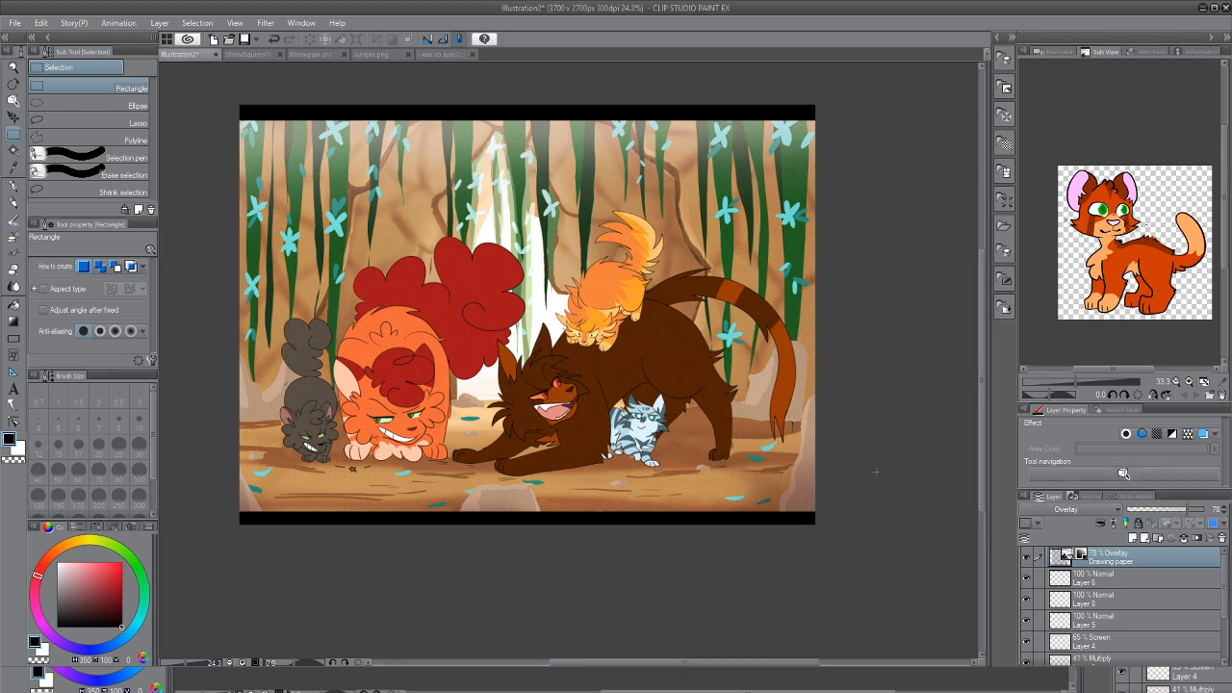
Add a layer above the Drawing paper layer and choose the Flat marker with a dark red colour
{"action": "left_click", "coordinate": [1133, 537]}
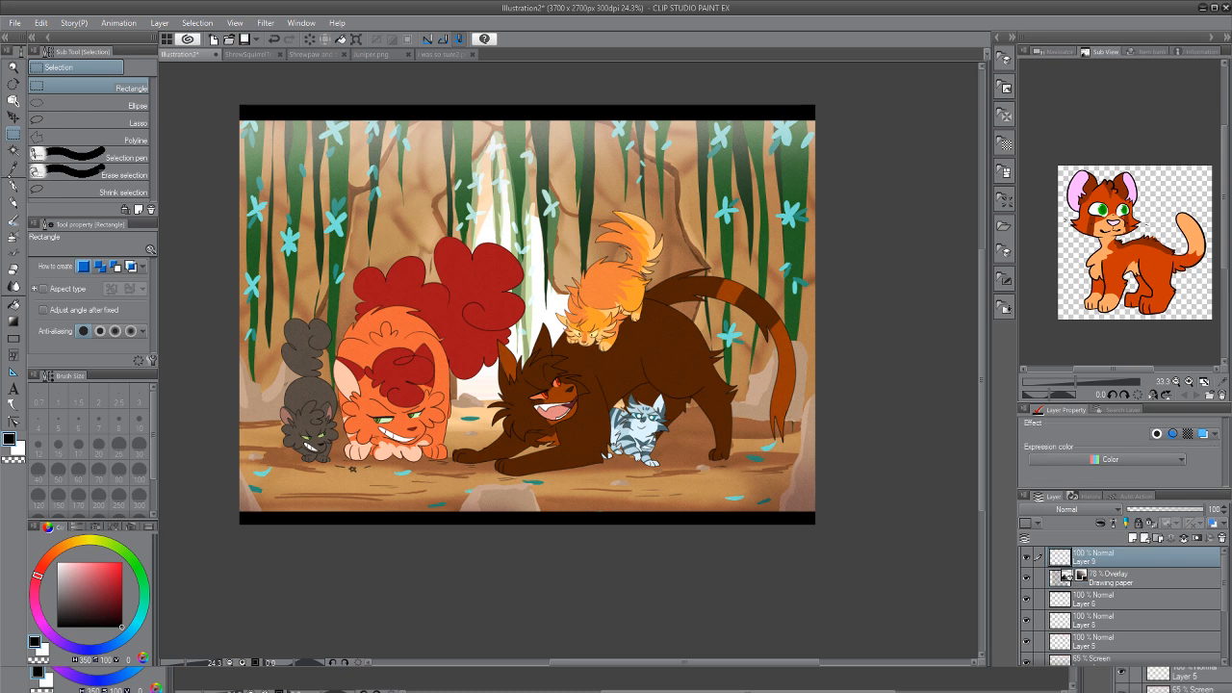
{"action": "left_click", "coordinate": [12, 201]}
{"action": "left_click", "coordinate": [43, 179]}
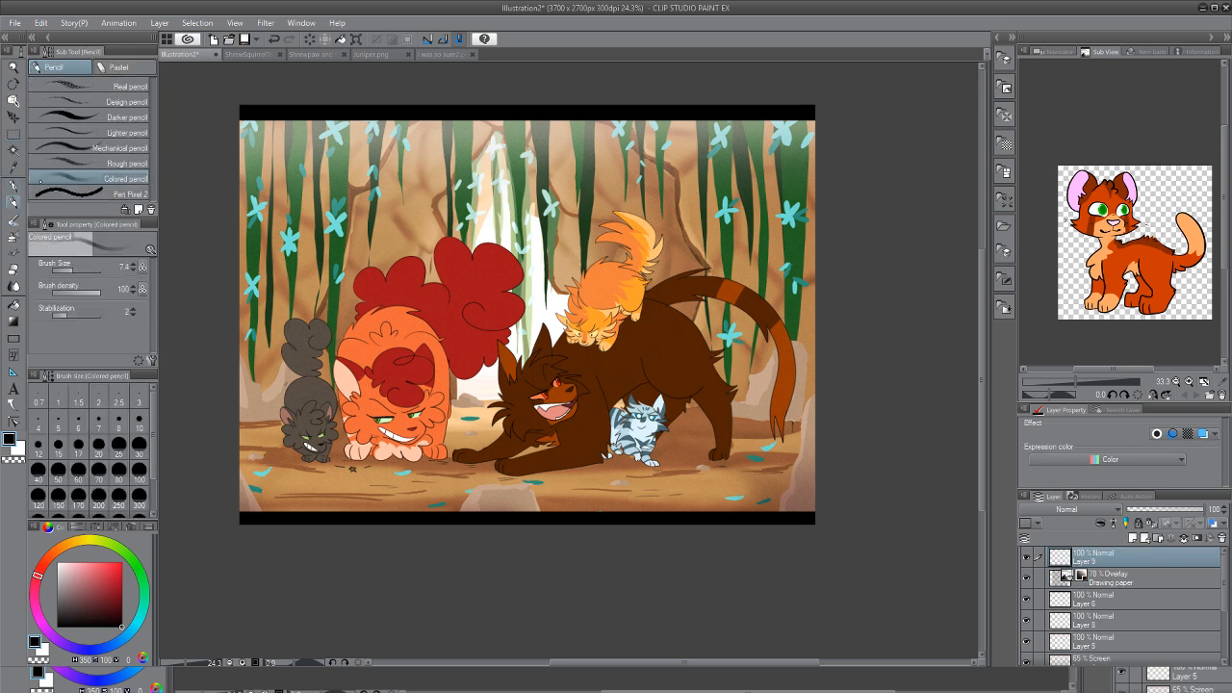
{"action": "left_click", "coordinate": [13, 186]}
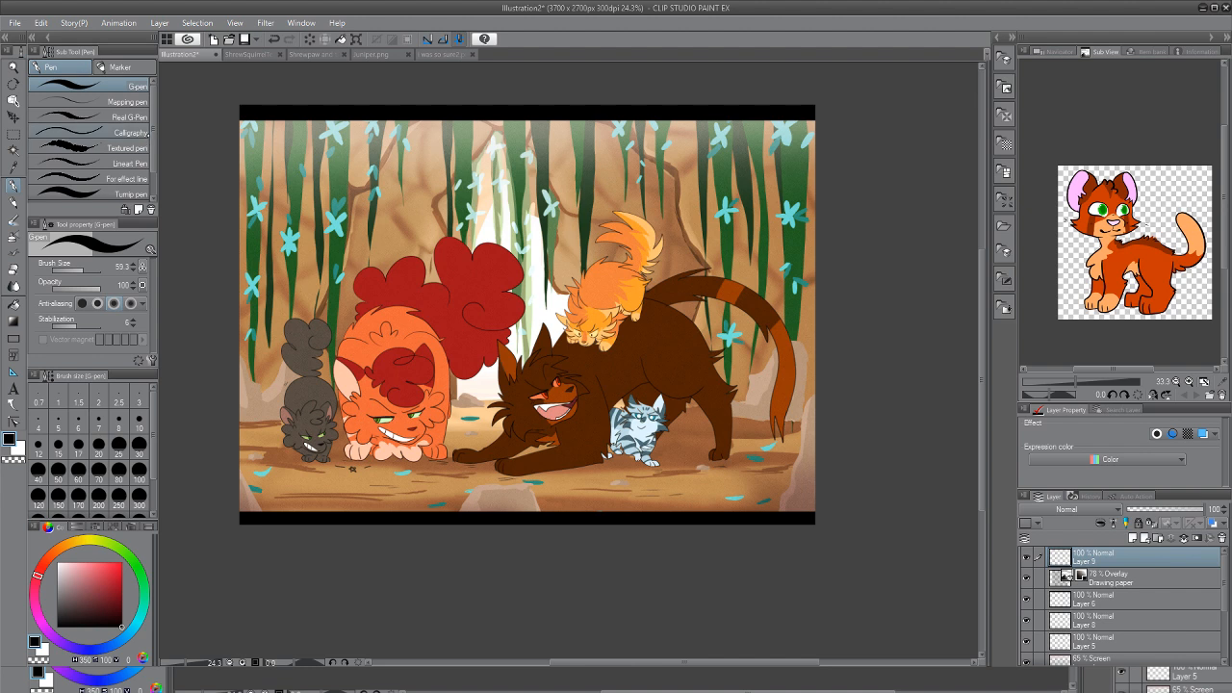
{"action": "left_click", "coordinate": [116, 68]}
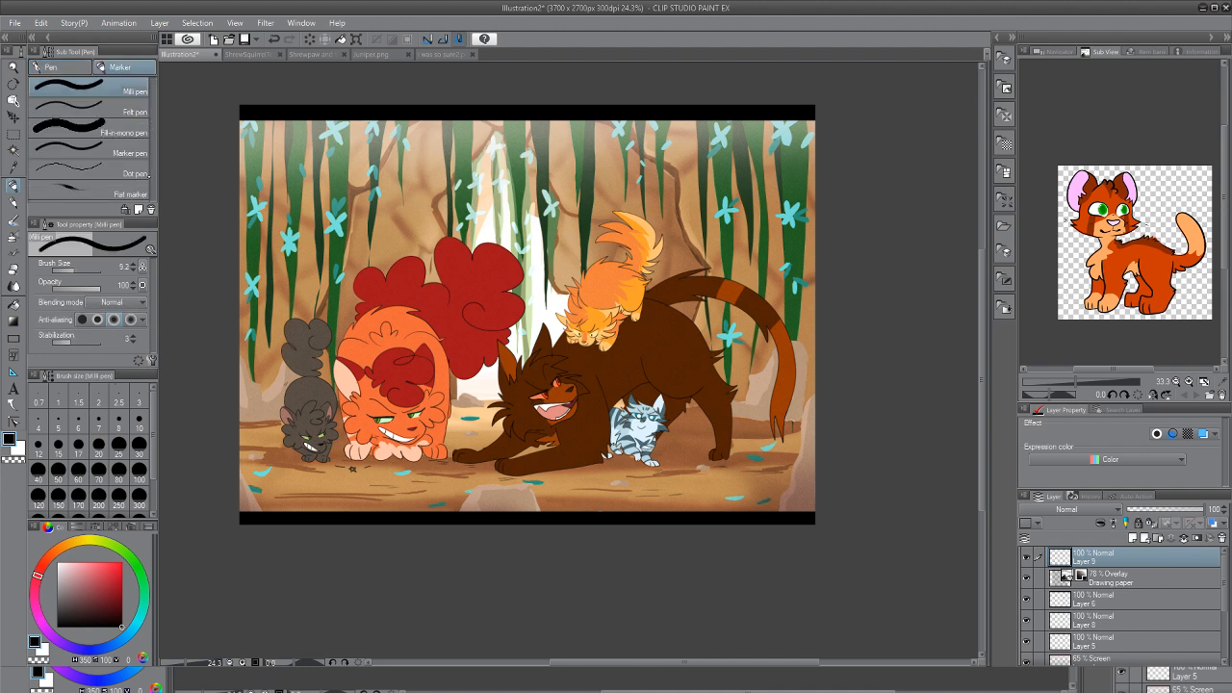
{"action": "left_click", "coordinate": [87, 191]}
{"action": "left_click", "coordinate": [122, 584]}
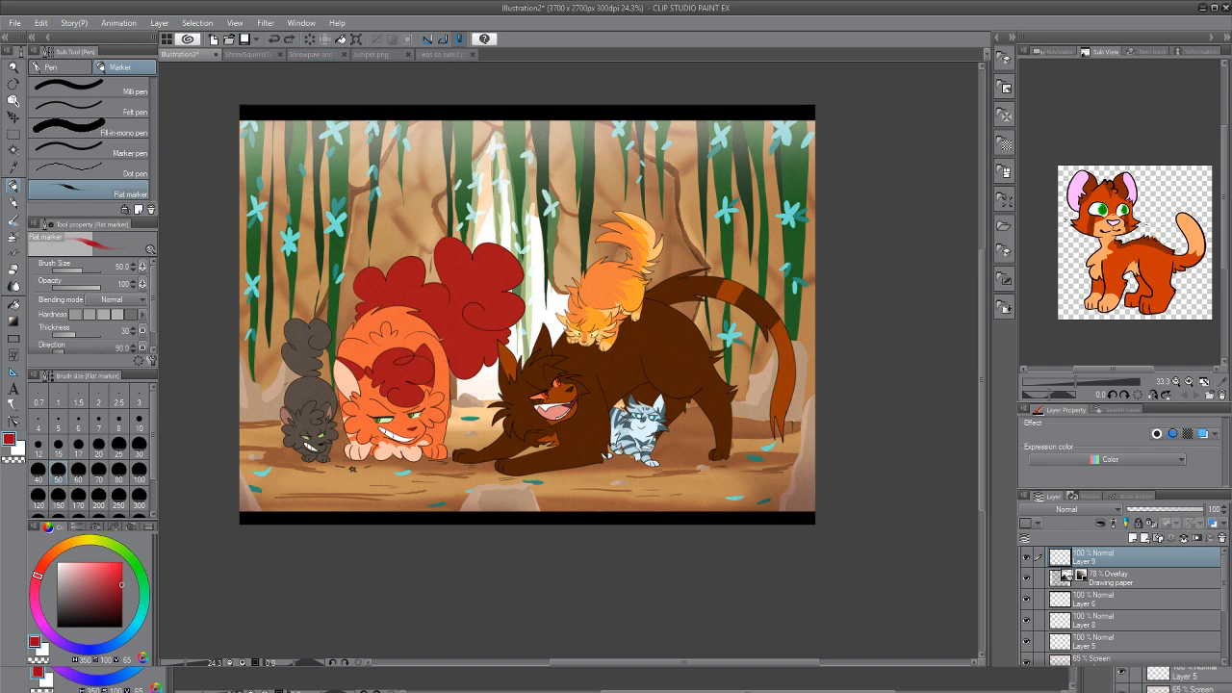
Switch to the Milli pen and enlarge its brush size to 27.1
{"action": "left_click", "coordinate": [86, 85]}
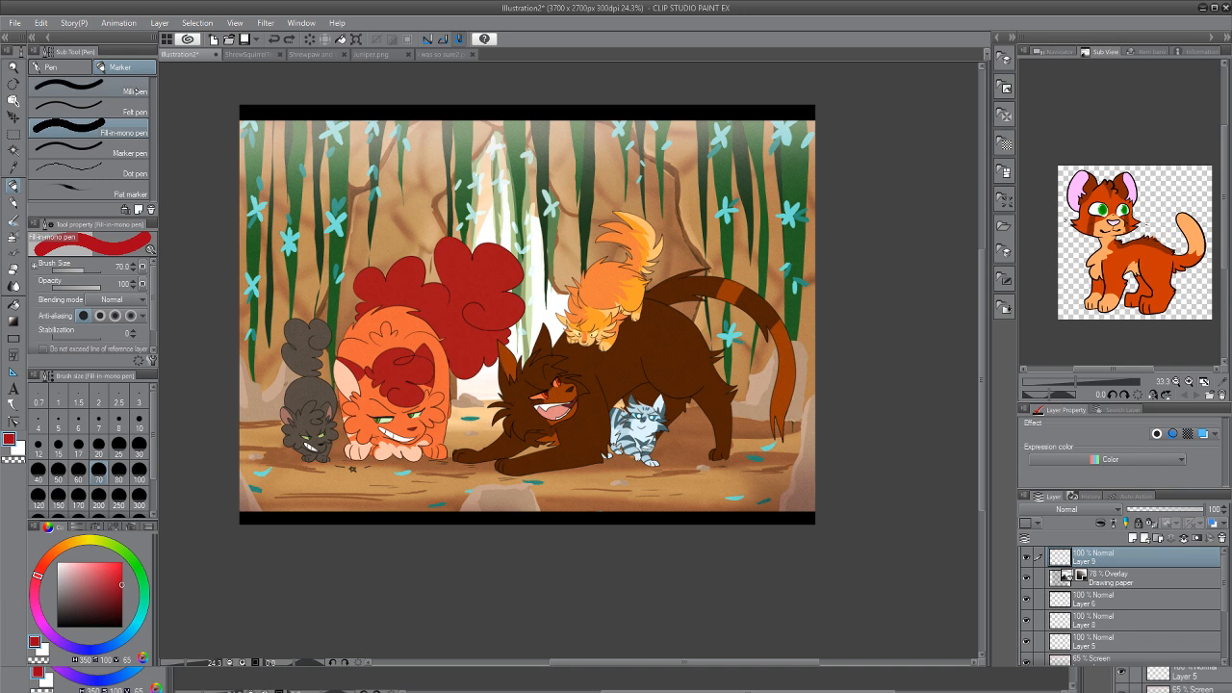
{"action": "key", "text": "bracketright"}
{"action": "key", "text": "bracketright"}
{"action": "key", "text": "bracketright"}
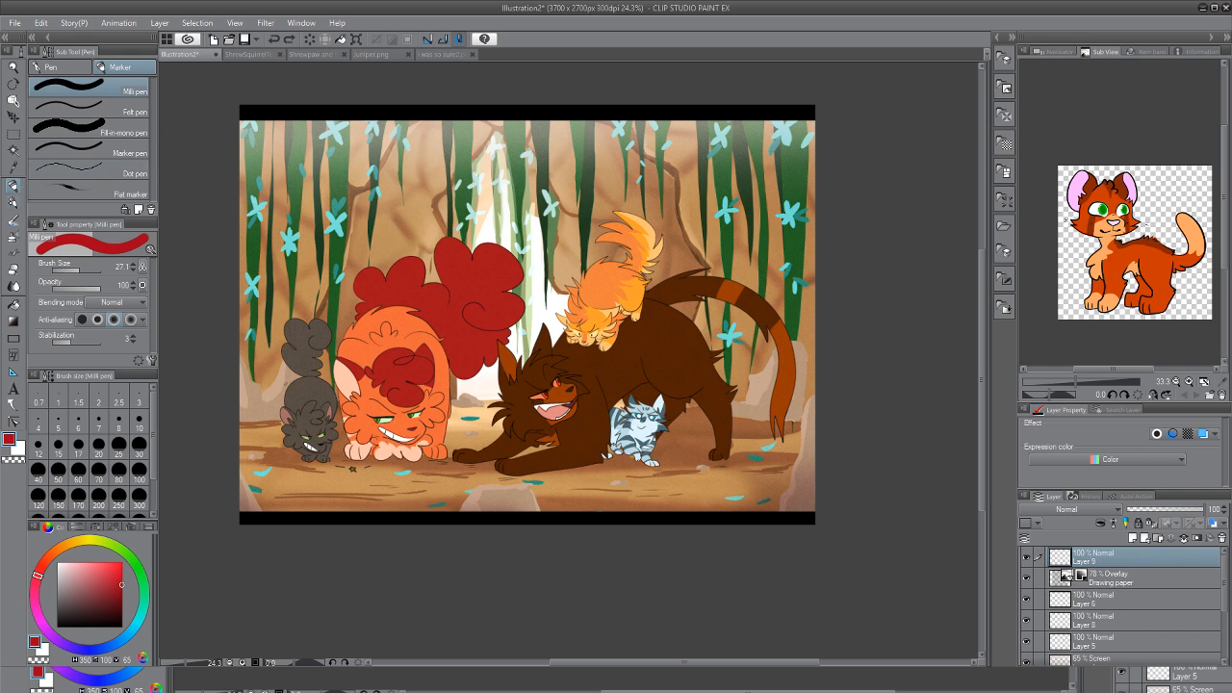
{"action": "key", "text": "p"}
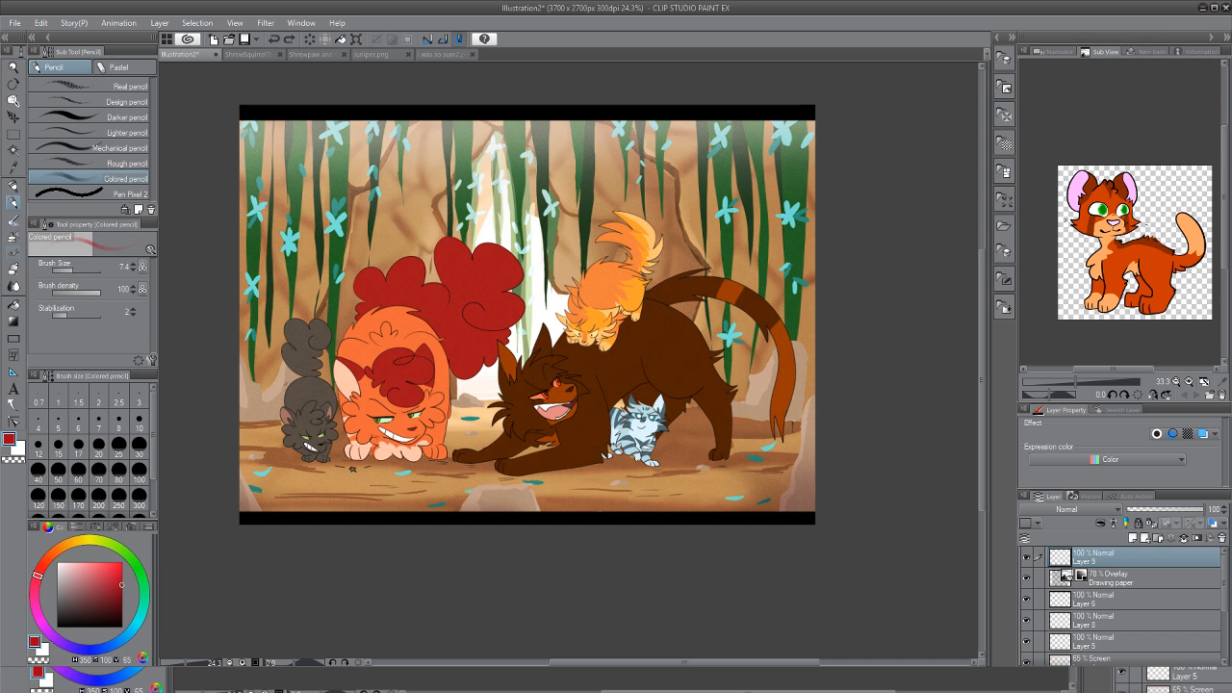
{"action": "key", "text": "e"}
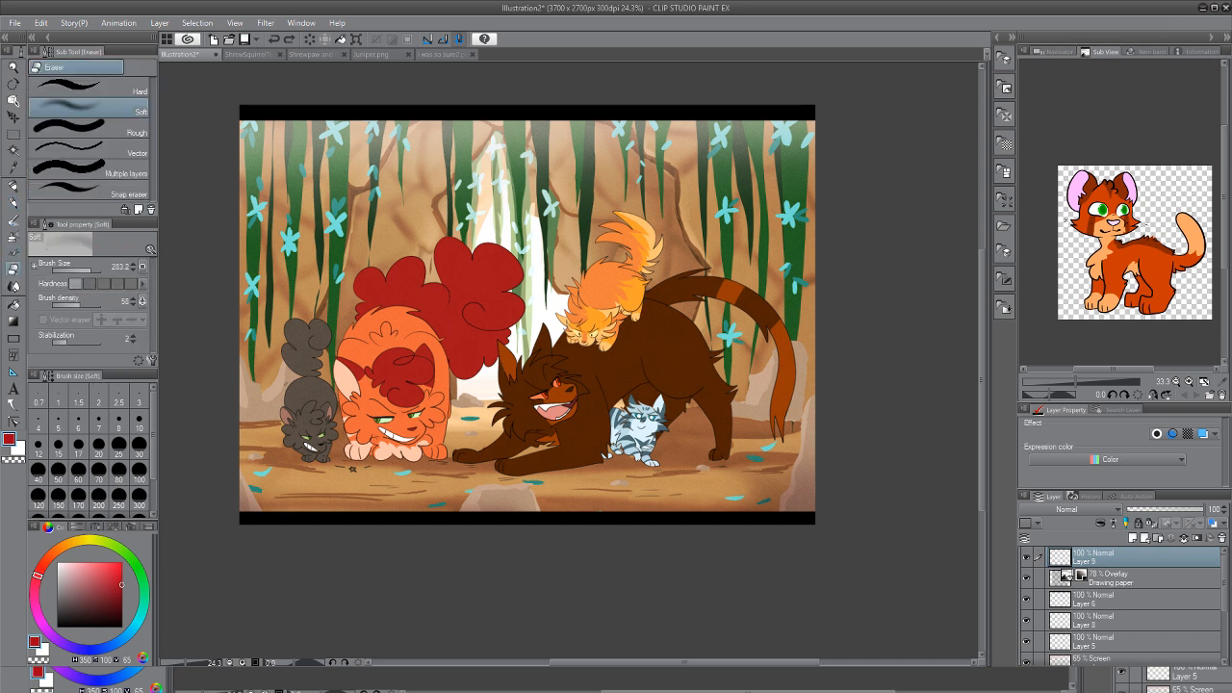
{"action": "key", "text": "j"}
{"action": "left_click", "coordinate": [106, 149]}
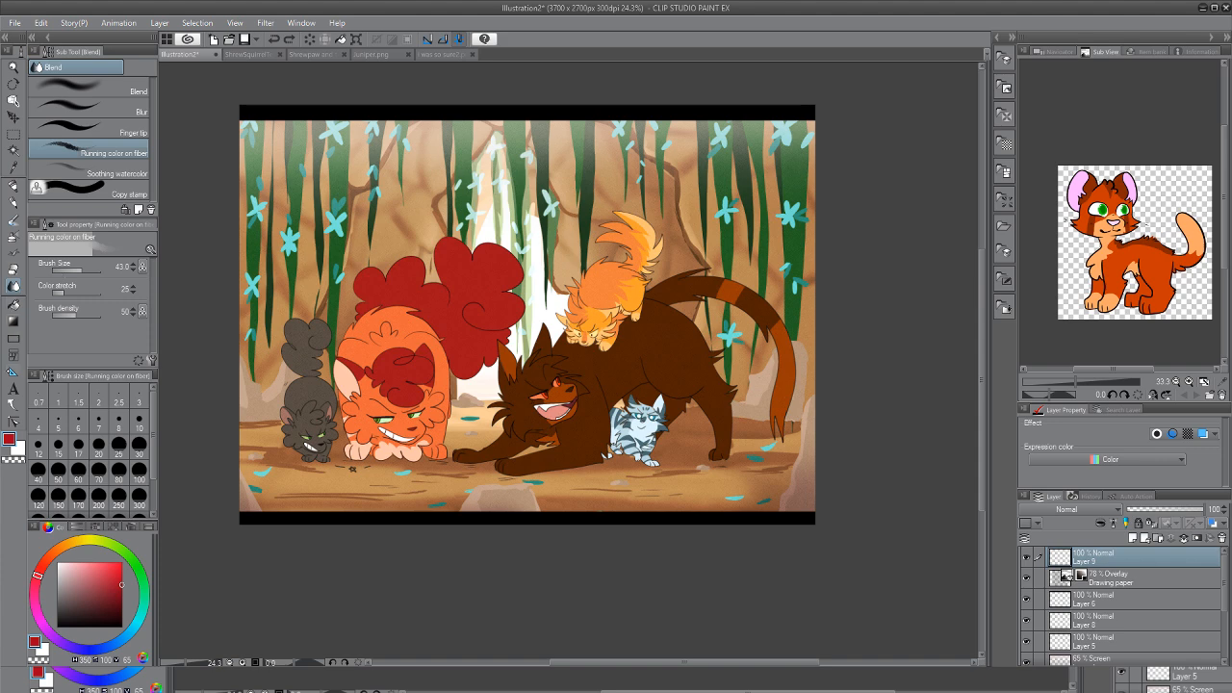
{"action": "key", "text": "t"}
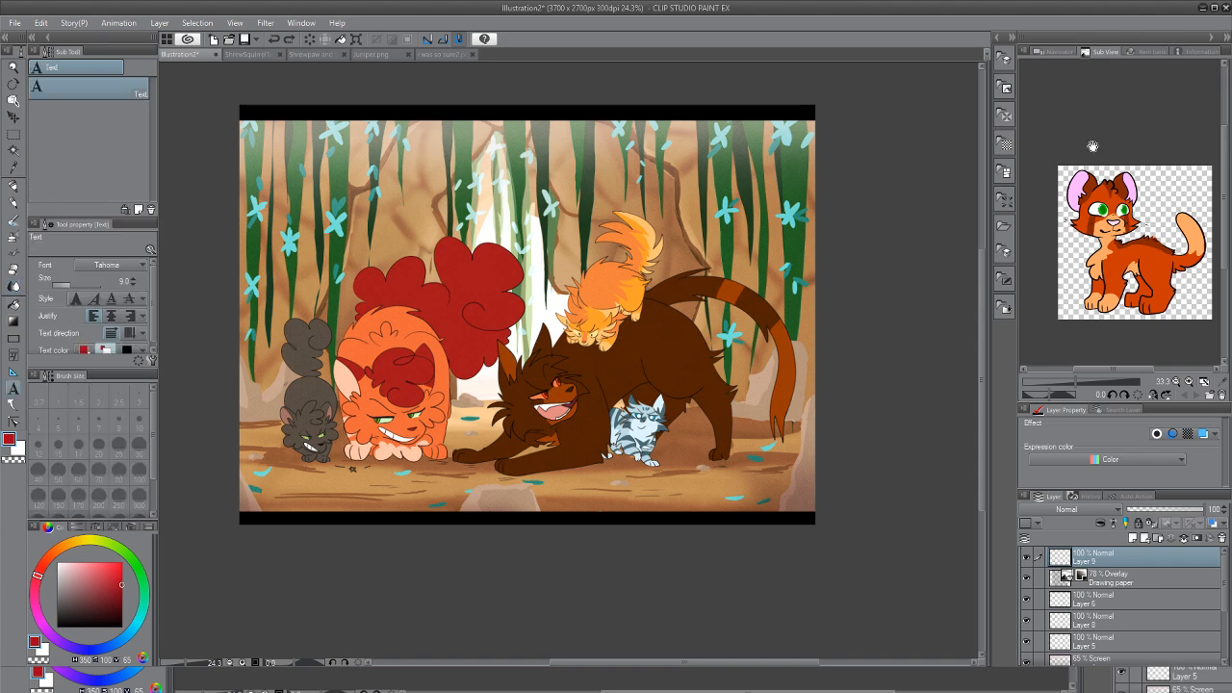
{"action": "left_click", "coordinate": [997, 38]}
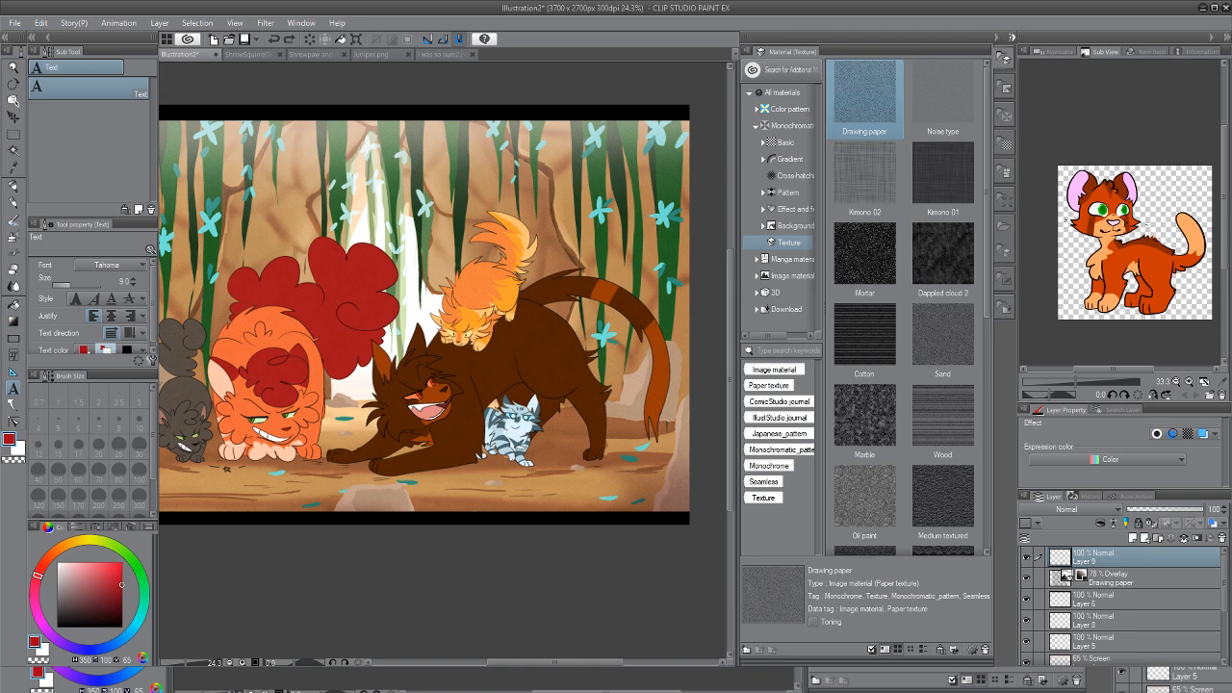
{"action": "left_click", "coordinate": [1012, 38]}
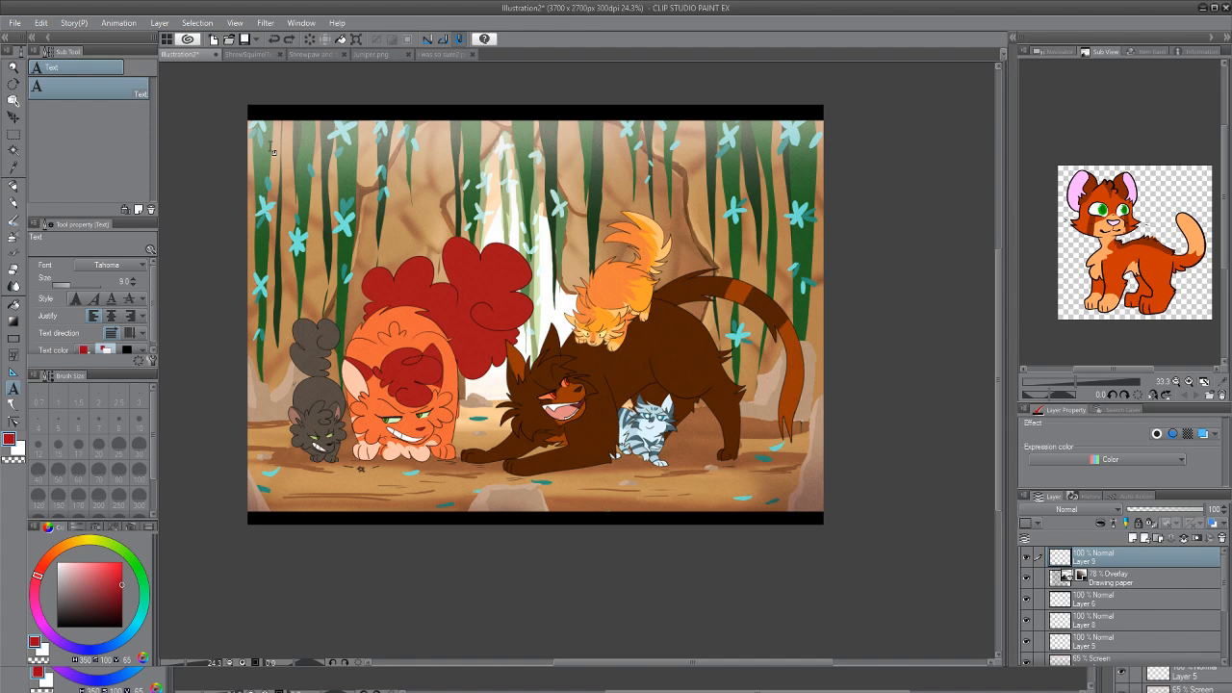
{"action": "scroll", "coordinate": [332, 212], "scroll_direction": "down", "scroll_amount": 2}
{"action": "scroll", "coordinate": [293, 178], "scroll_direction": "up", "scroll_amount": 2}
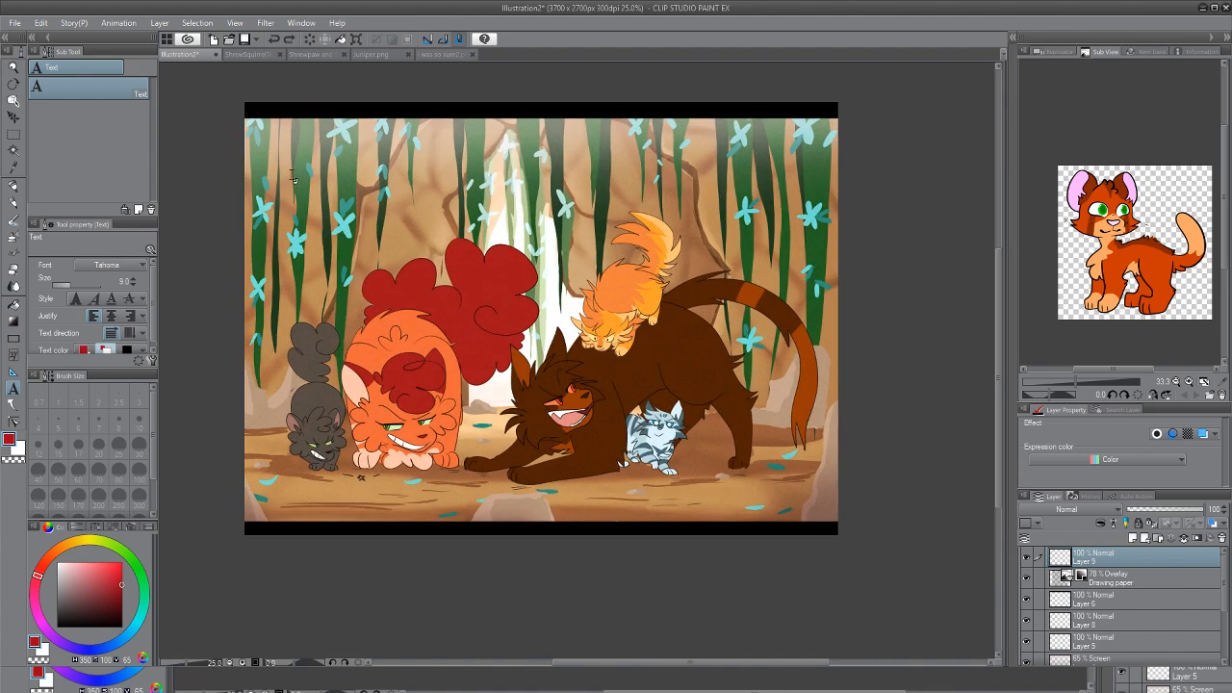
Add the downloaded マーカー/Maker brush to the Marker sub tools and hide the materials list
{"action": "mouse_move", "coordinate": [715, 683]}
{"action": "left_click", "coordinate": [1013, 39]}
{"action": "left_click", "coordinate": [785, 308]}
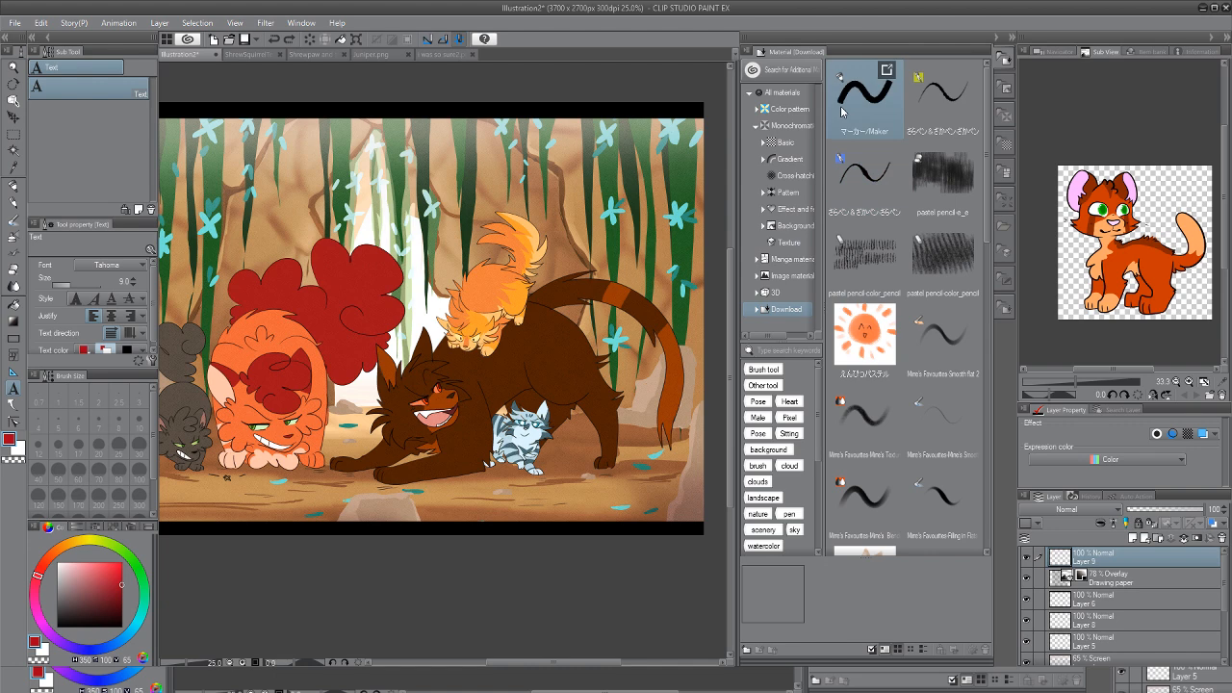
{"action": "left_click", "coordinate": [13, 190]}
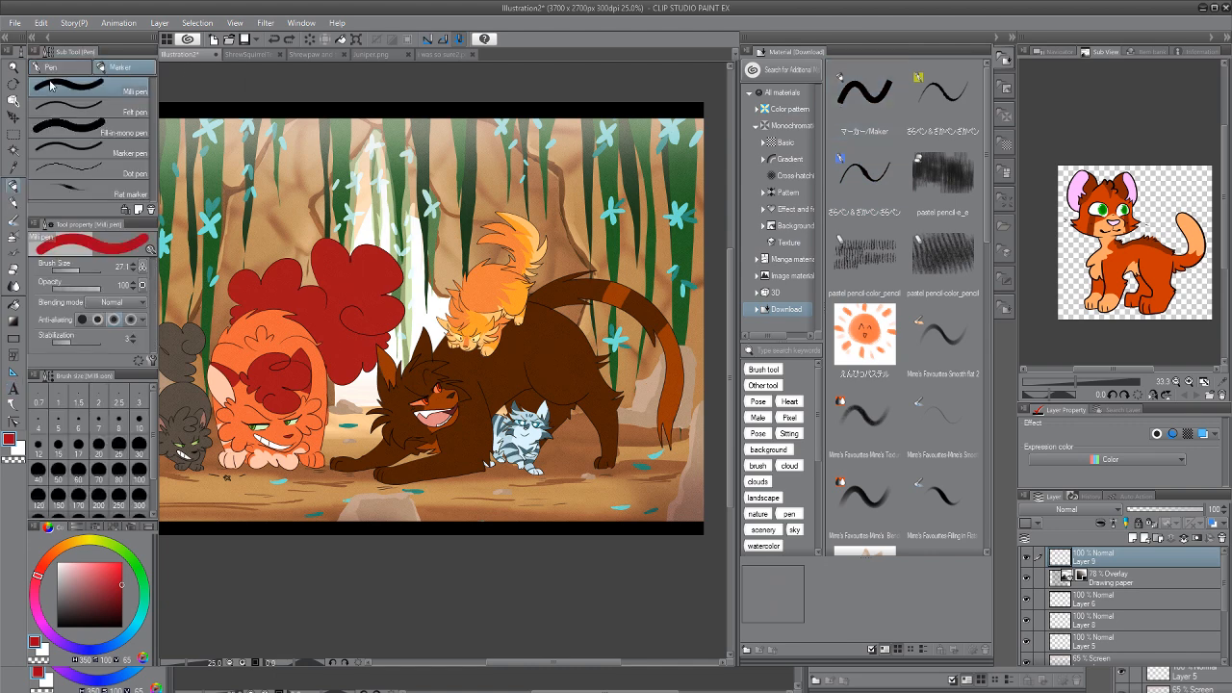
{"action": "left_click", "coordinate": [864, 101]}
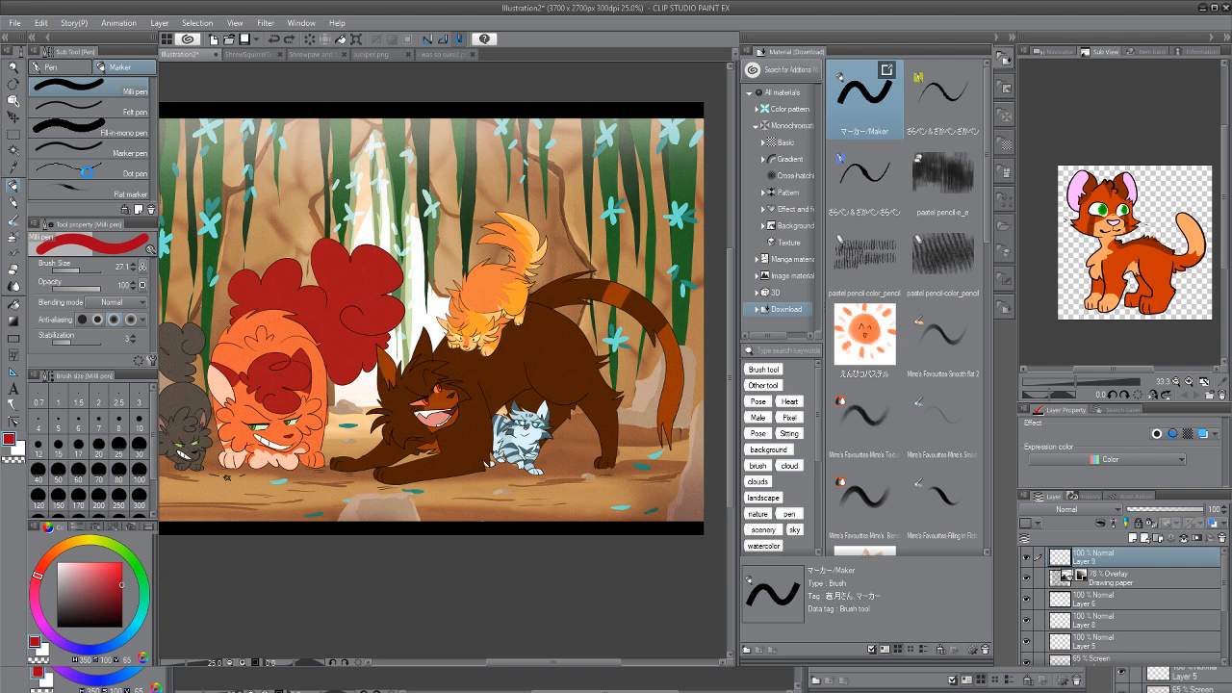
{"action": "left_click_drag", "start_coordinate": [87, 171], "coordinate": [89, 176]}
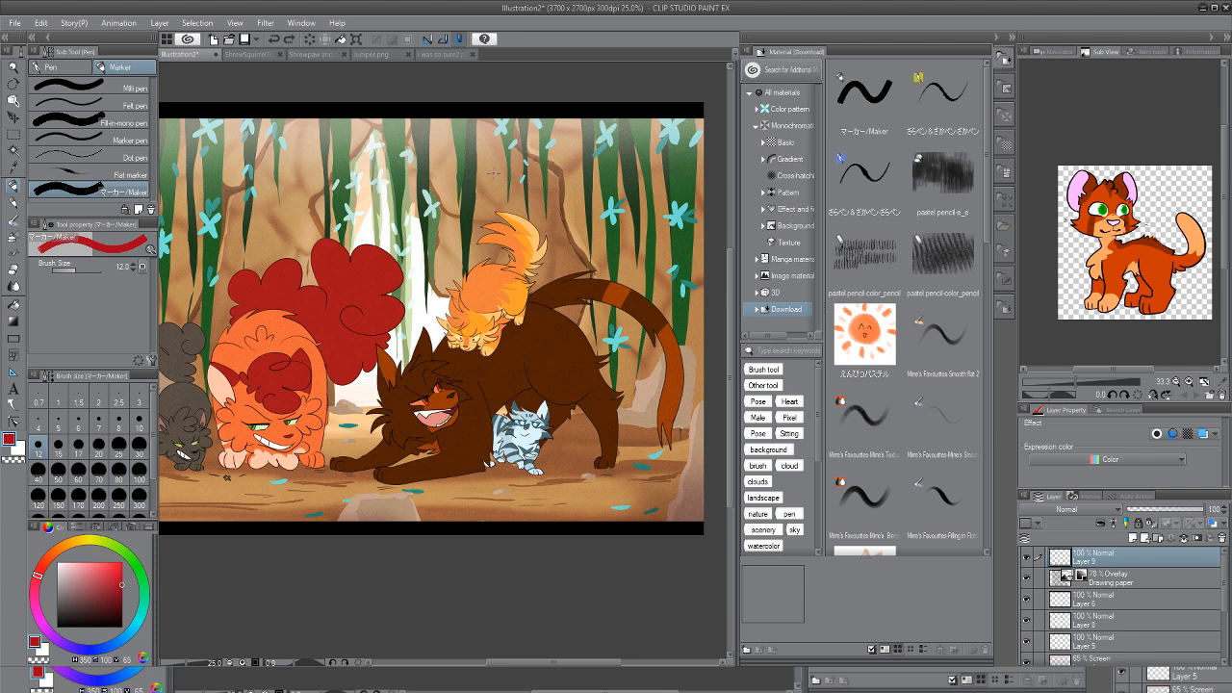
{"action": "left_click", "coordinate": [997, 42]}
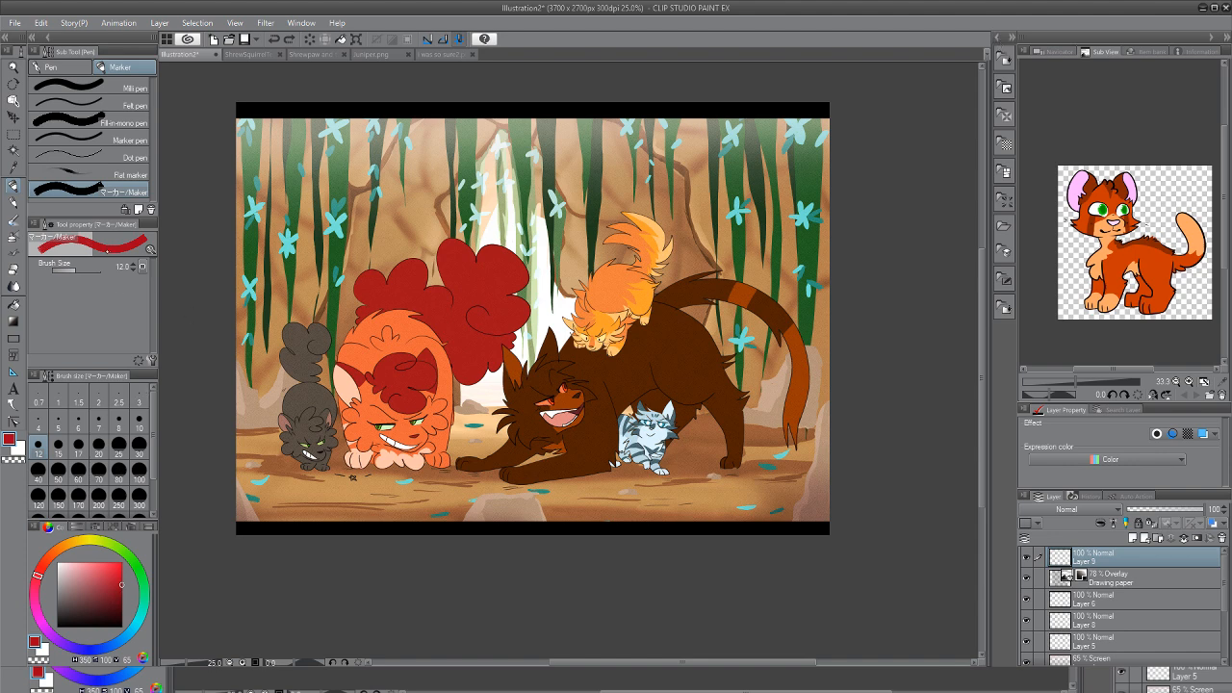
{"action": "left_click", "coordinate": [81, 270]}
{"action": "left_click_drag", "start_coordinate": [270, 157], "coordinate": [314, 227]}
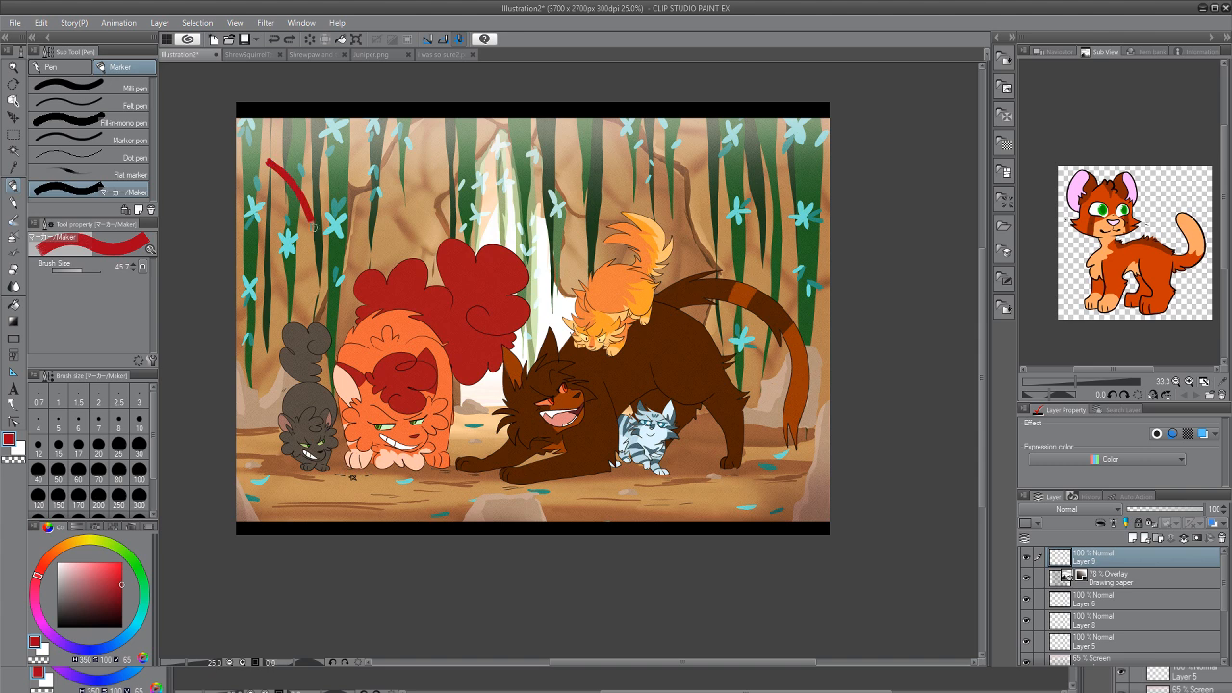
{"action": "key", "text": "ctrl+z"}
Draw a thick black arrow pointing down between the grey and orange cats with the marker at brush size 129.6
{"action": "left_click", "coordinate": [74, 567]}
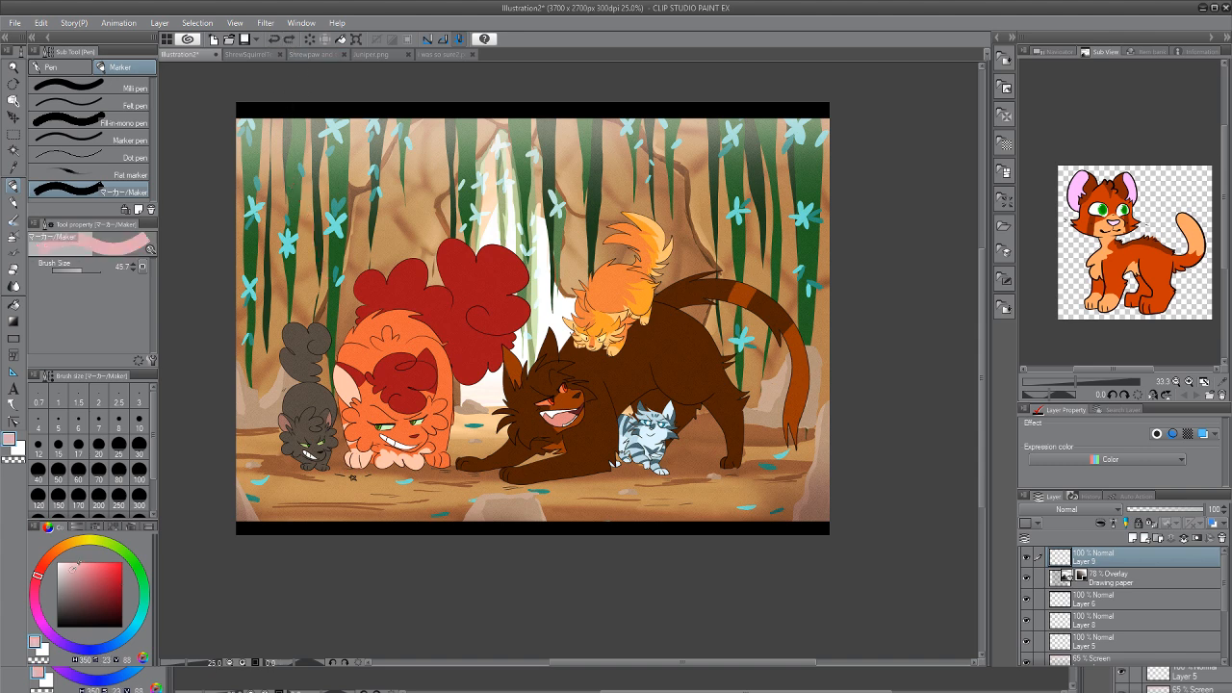
{"action": "mouse_move", "coordinate": [72, 570]}
{"action": "left_mouse_down"}
{"action": "mouse_move", "coordinate": [61, 564]}
{"action": "mouse_move", "coordinate": [122, 628]}
{"action": "left_mouse_up"}
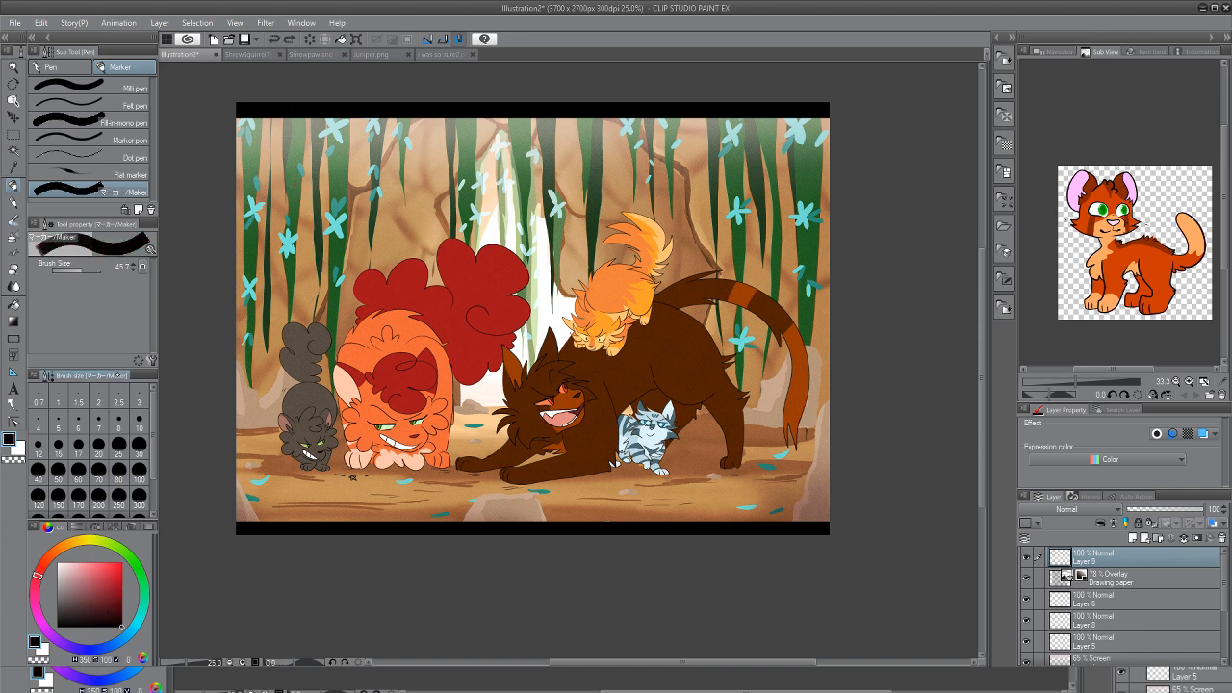
{"action": "left_click", "coordinate": [91, 270]}
{"action": "mouse_move", "coordinate": [286, 152]}
{"action": "left_mouse_down"}
{"action": "mouse_move", "coordinate": [317, 173]}
{"action": "mouse_move", "coordinate": [332, 240]}
{"action": "left_mouse_up"}
{"action": "left_click", "coordinate": [274, 40]}
{"action": "key", "text": "bracketleft"}
{"action": "mouse_move", "coordinate": [279, 152]}
{"action": "left_mouse_down"}
{"action": "mouse_move", "coordinate": [320, 183]}
{"action": "mouse_move", "coordinate": [347, 246]}
{"action": "mouse_move", "coordinate": [378, 202]}
{"action": "left_mouse_up"}
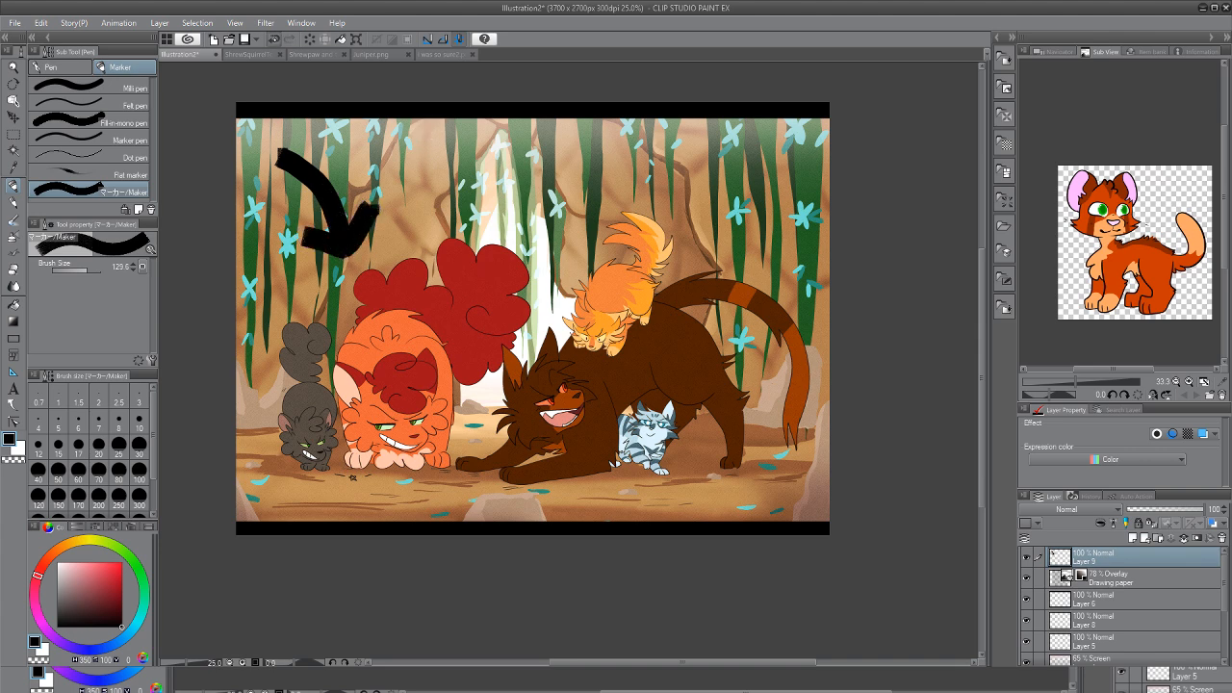
{"action": "left_click", "coordinate": [275, 39]}
{"action": "left_click", "coordinate": [275, 40]}
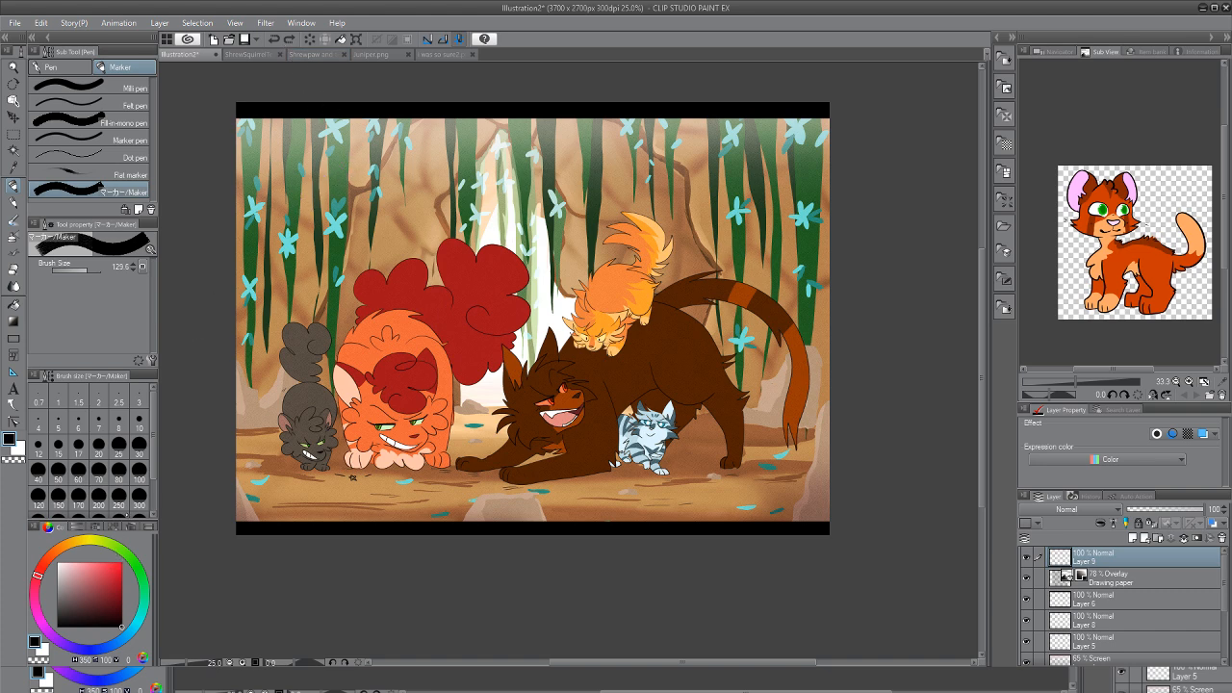
{"action": "mouse_move", "coordinate": [339, 181]}
{"action": "left_mouse_down"}
{"action": "mouse_move", "coordinate": [325, 207]}
{"action": "mouse_move", "coordinate": [325, 293]}
{"action": "mouse_move", "coordinate": [356, 257]}
{"action": "left_mouse_up"}
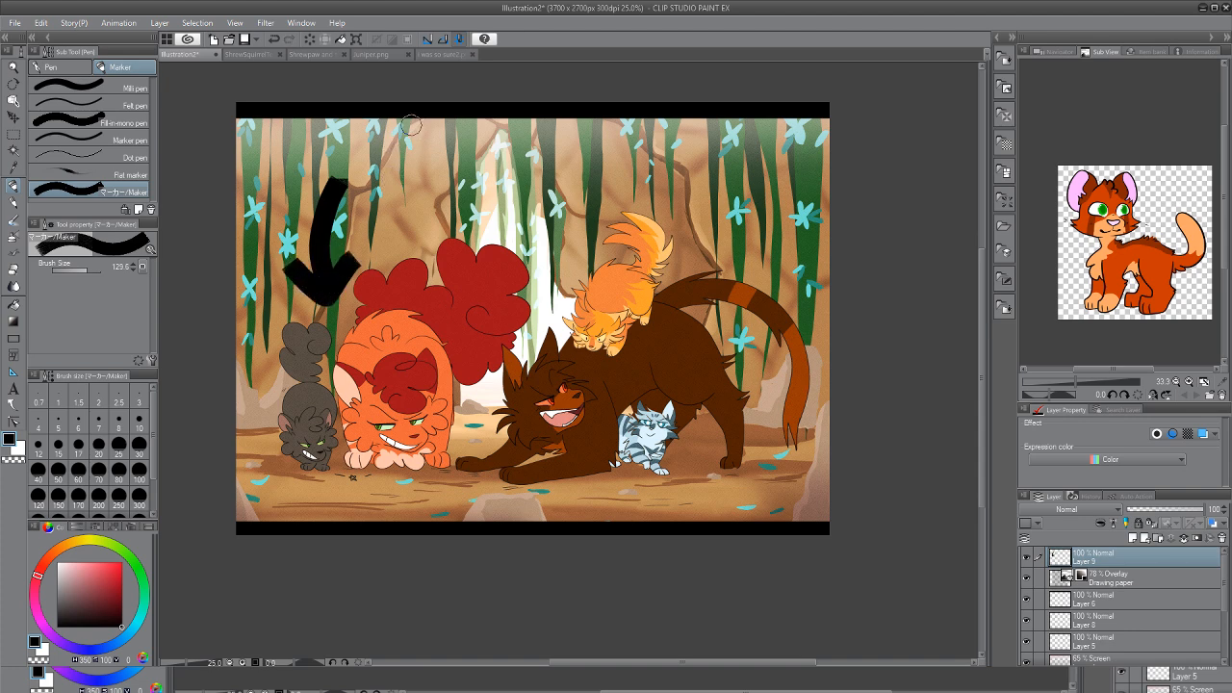
Try lettering "DA" in black at brush size 27.1 above the orange cat, and undo it
{"action": "left_click_drag", "start_coordinate": [84, 270], "coordinate": [80, 271]}
{"action": "mouse_move", "coordinate": [377, 143]}
{"action": "left_mouse_down"}
{"action": "mouse_move", "coordinate": [362, 198]}
{"action": "mouse_move", "coordinate": [438, 140]}
{"action": "mouse_move", "coordinate": [446, 187]}
{"action": "left_mouse_up"}
{"action": "left_click_drag", "start_coordinate": [420, 169], "coordinate": [439, 165]}
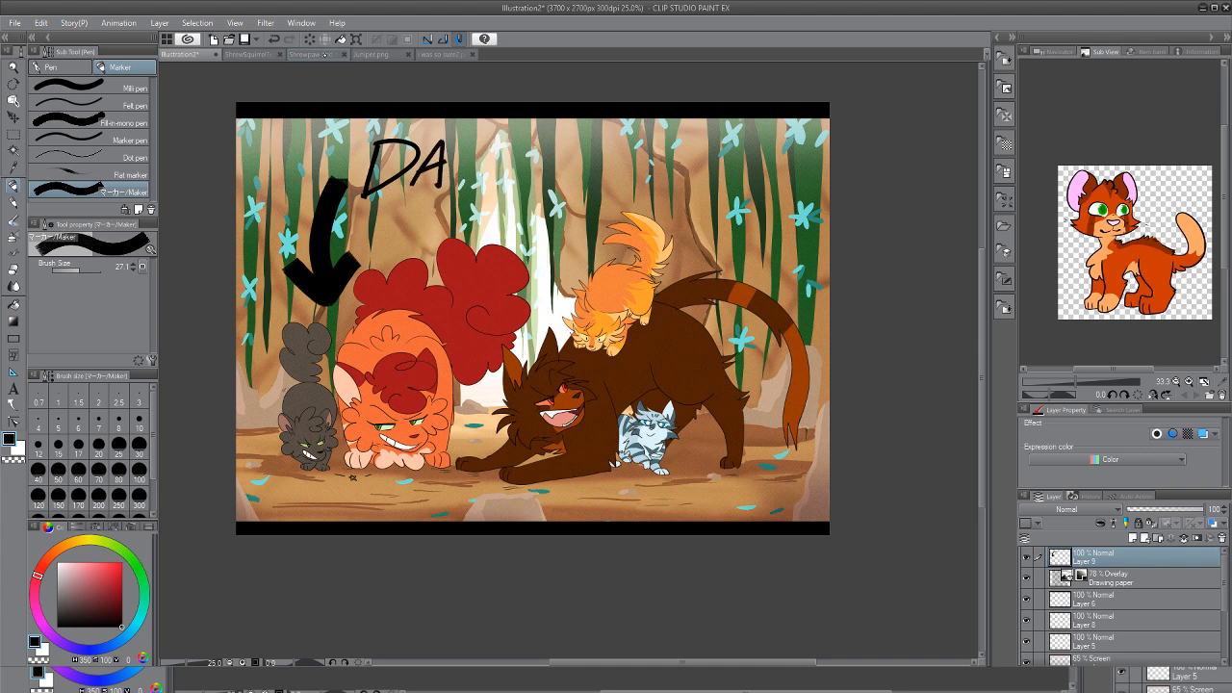
{"action": "left_click", "coordinate": [274, 39]}
{"action": "left_click", "coordinate": [274, 39]}
{"action": "left_click", "coordinate": [274, 39]}
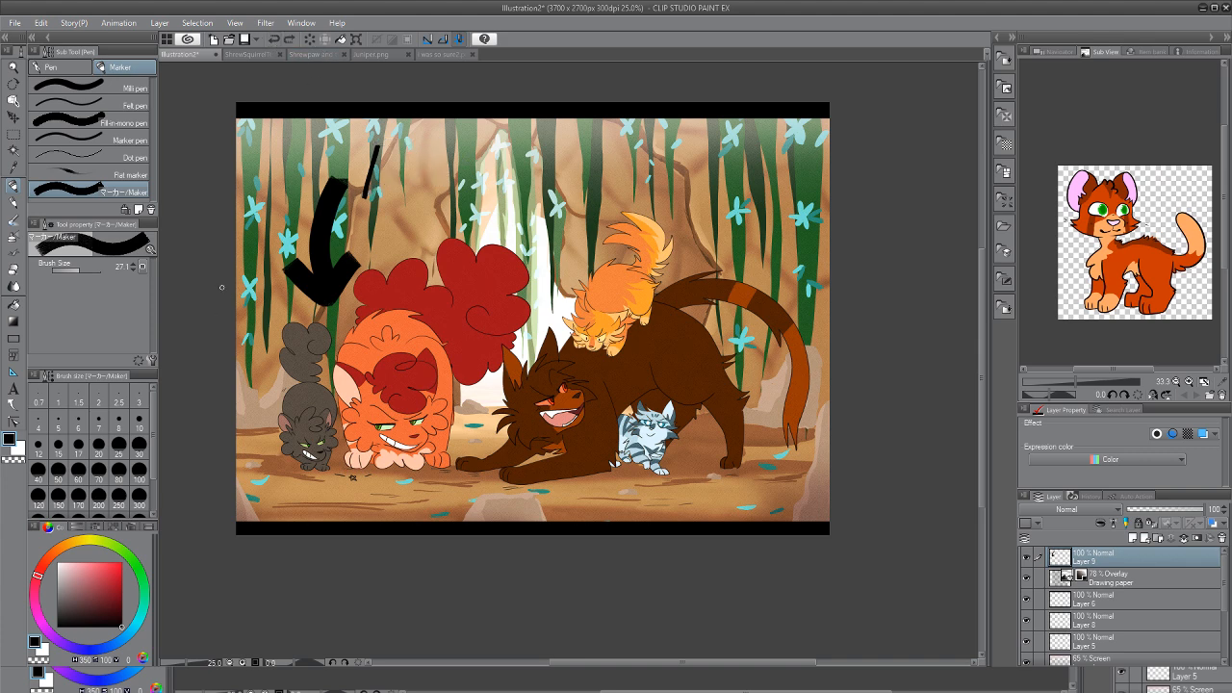
{"action": "left_click", "coordinate": [274, 38]}
Try lettering "DANGER" in bright red at brush size 67.5 across the upper part of the scene
{"action": "left_click", "coordinate": [122, 569]}
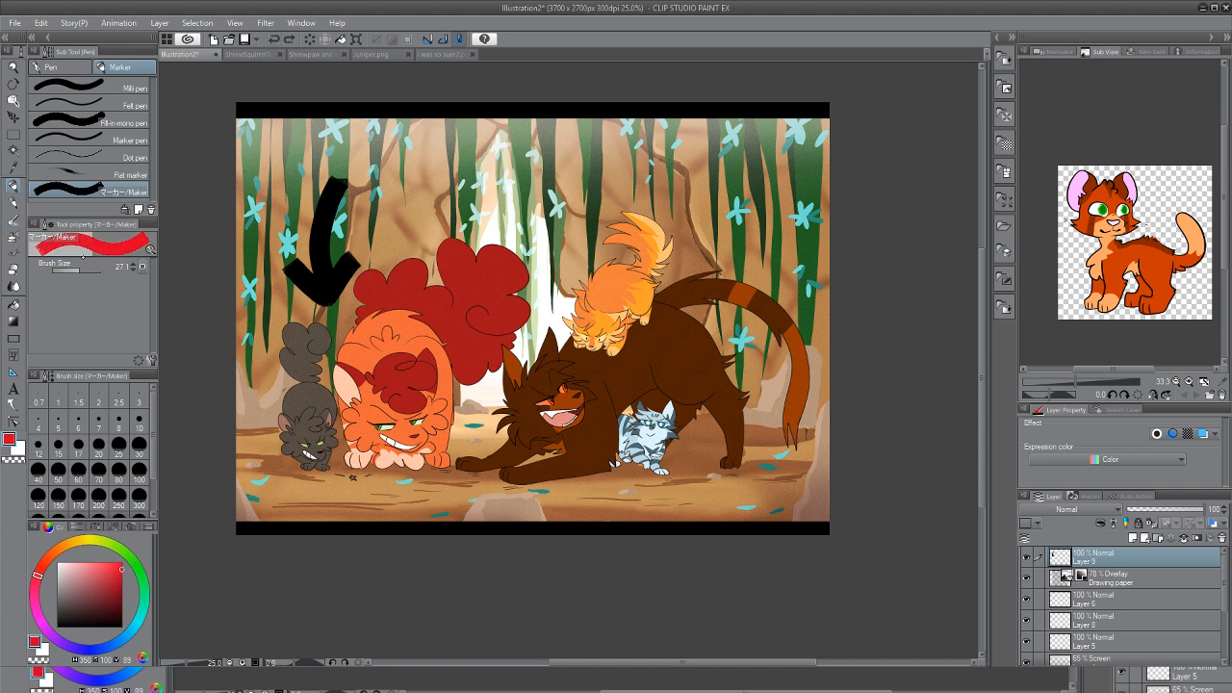
{"action": "left_click", "coordinate": [83, 260]}
{"action": "mouse_move", "coordinate": [371, 146]}
{"action": "left_mouse_down"}
{"action": "mouse_move", "coordinate": [404, 151]}
{"action": "mouse_move", "coordinate": [362, 195]}
{"action": "mouse_move", "coordinate": [432, 160]}
{"action": "mouse_move", "coordinate": [436, 171]}
{"action": "mouse_move", "coordinate": [481, 160]}
{"action": "mouse_move", "coordinate": [518, 171]}
{"action": "mouse_move", "coordinate": [571, 134]}
{"action": "left_mouse_up"}
{"action": "left_click", "coordinate": [409, 179]}
{"action": "left_click_drag", "start_coordinate": [545, 162], "coordinate": [595, 165]}
{"action": "left_click_drag", "start_coordinate": [595, 135], "coordinate": [649, 163]}
Undo all of the large red lettering, keeping the black arrow
{"action": "left_click", "coordinate": [273, 38]}
{"action": "left_click", "coordinate": [273, 39]}
{"action": "left_click", "coordinate": [273, 38]}
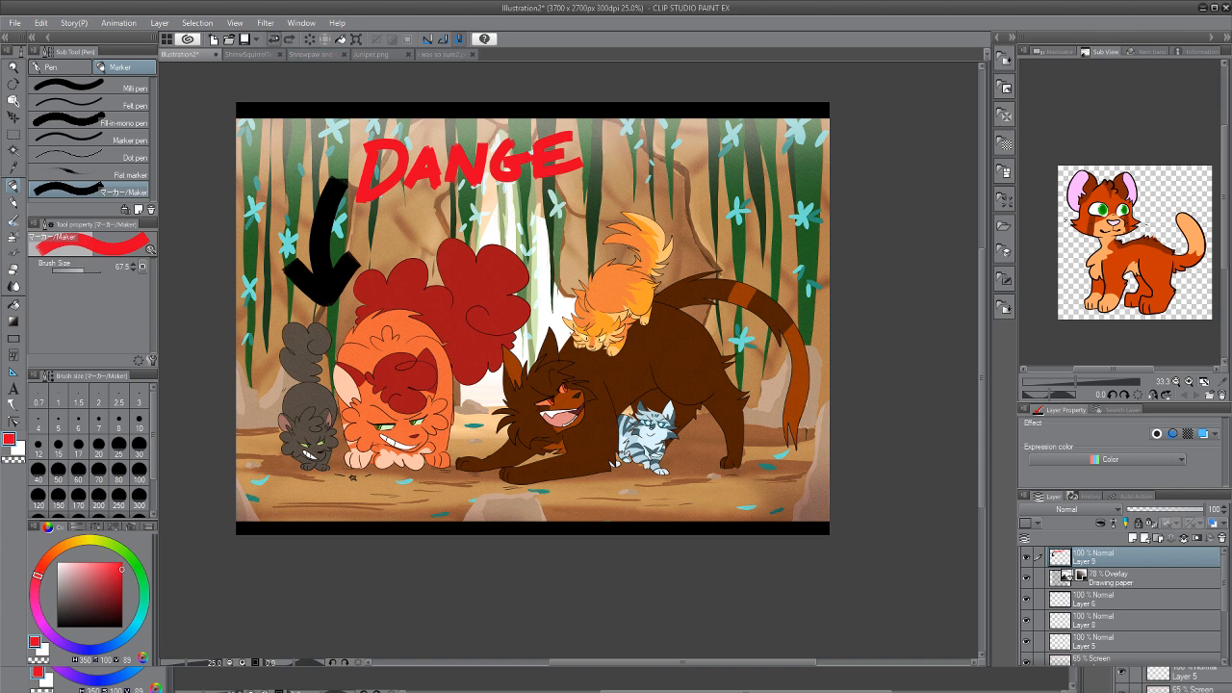
{"action": "left_click", "coordinate": [273, 38]}
{"action": "left_click", "coordinate": [273, 38]}
{"action": "left_click", "coordinate": [273, 39]}
{"action": "left_click", "coordinate": [273, 38]}
{"action": "left_click", "coordinate": [273, 38]}
{"action": "left_click", "coordinate": [273, 38]}
{"action": "left_click", "coordinate": [273, 38]}
{"action": "left_click", "coordinate": [273, 38]}
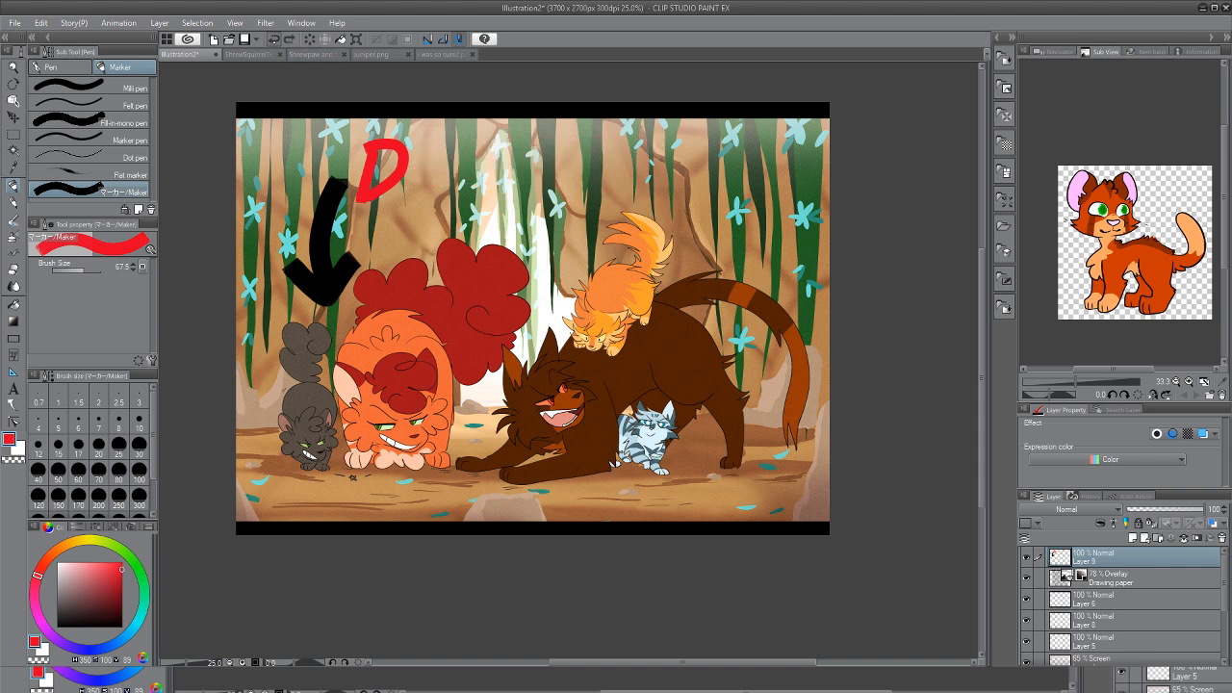
{"action": "left_click", "coordinate": [273, 39]}
{"action": "left_click", "coordinate": [273, 38]}
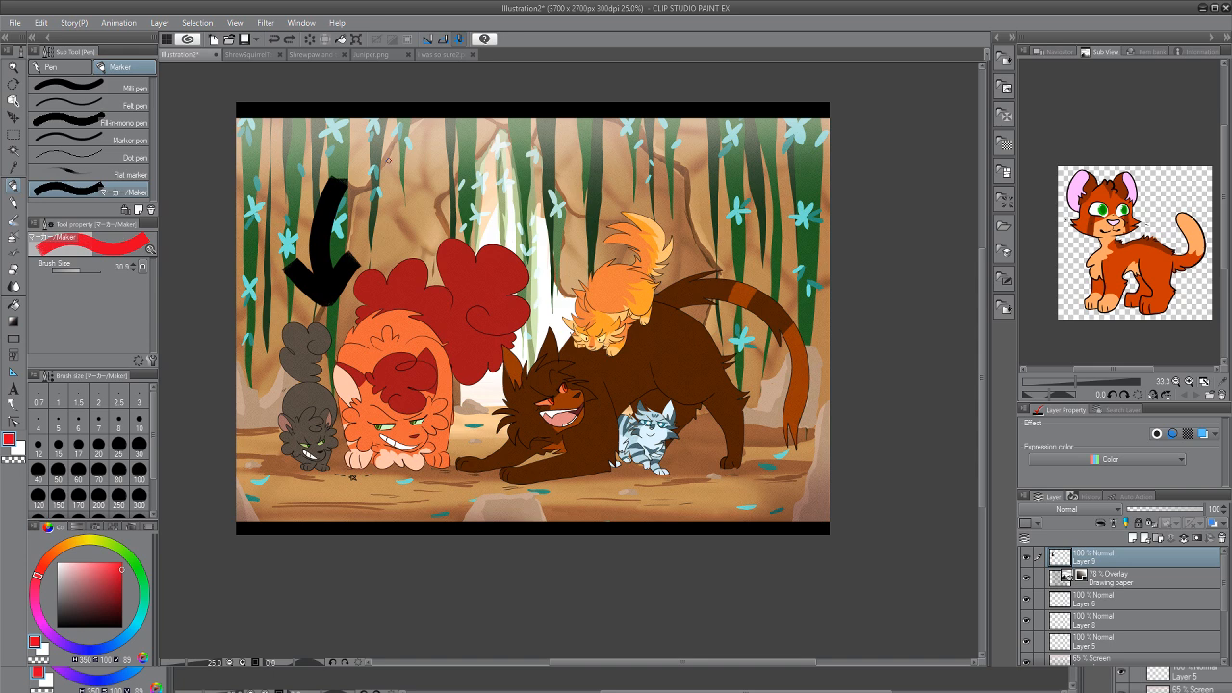
Try smaller red "DANGER" lettering at brush size 30.5 beside the black arrow
{"action": "mouse_move", "coordinate": [371, 164]}
{"action": "left_mouse_down"}
{"action": "mouse_move", "coordinate": [360, 206]}
{"action": "mouse_move", "coordinate": [394, 175]}
{"action": "mouse_move", "coordinate": [363, 204]}
{"action": "left_mouse_up"}
{"action": "mouse_move", "coordinate": [408, 164]}
{"action": "left_mouse_down"}
{"action": "mouse_move", "coordinate": [393, 200]}
{"action": "mouse_move", "coordinate": [416, 200]}
{"action": "left_mouse_up"}
{"action": "left_click_drag", "start_coordinate": [396, 186], "coordinate": [413, 185]}
{"action": "mouse_move", "coordinate": [425, 200]}
{"action": "left_mouse_down"}
{"action": "mouse_move", "coordinate": [444, 162]}
{"action": "mouse_move", "coordinate": [458, 196]}
{"action": "mouse_move", "coordinate": [471, 196]}
{"action": "left_mouse_up"}
{"action": "left_click_drag", "start_coordinate": [466, 187], "coordinate": [491, 183]}
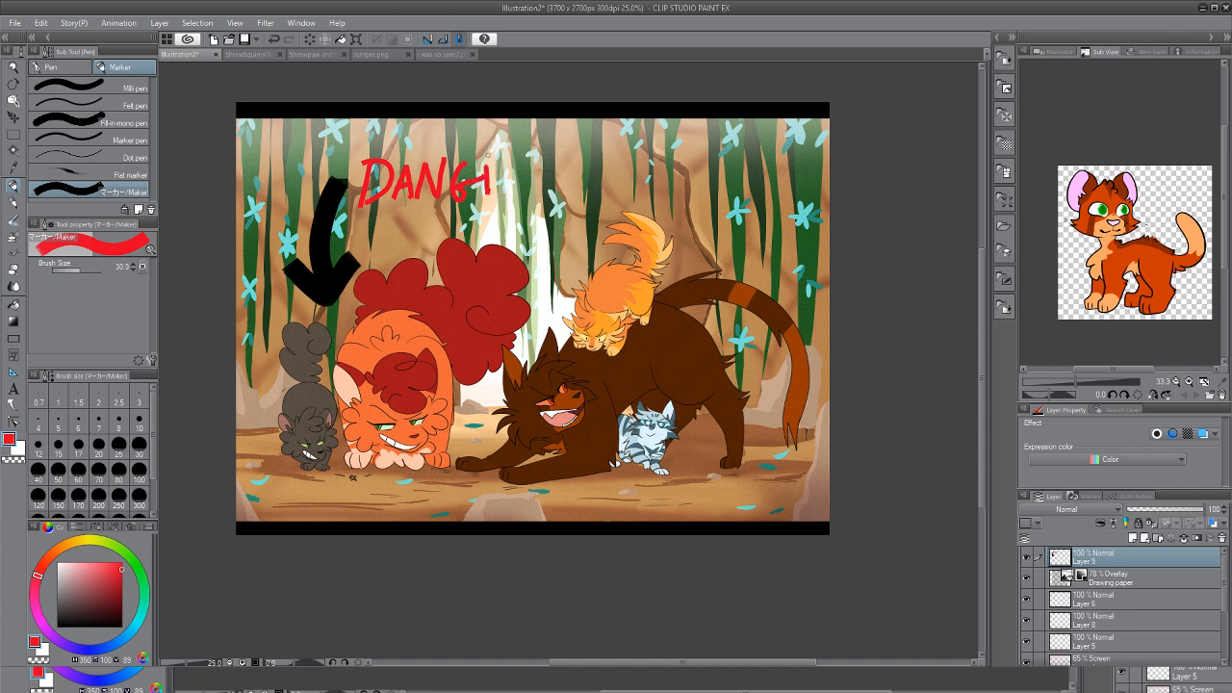
Undo every stroke of the smaller red lettering beside the arrow
{"action": "left_click", "coordinate": [273, 39]}
{"action": "left_click", "coordinate": [273, 38]}
{"action": "left_click", "coordinate": [273, 38]}
{"action": "left_click", "coordinate": [273, 38]}
{"action": "left_click", "coordinate": [273, 39]}
{"action": "left_click", "coordinate": [273, 39]}
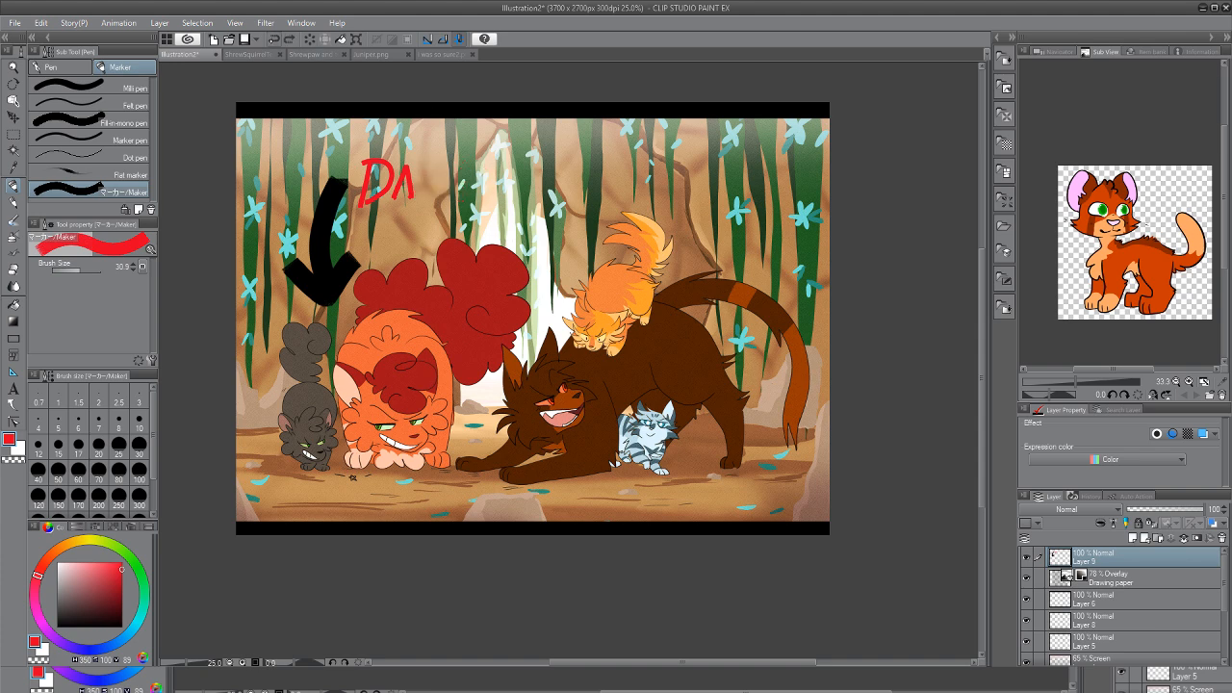
{"action": "left_click", "coordinate": [274, 39]}
{"action": "left_click", "coordinate": [273, 39]}
{"action": "left_click", "coordinate": [273, 39]}
{"action": "left_click", "coordinate": [273, 39]}
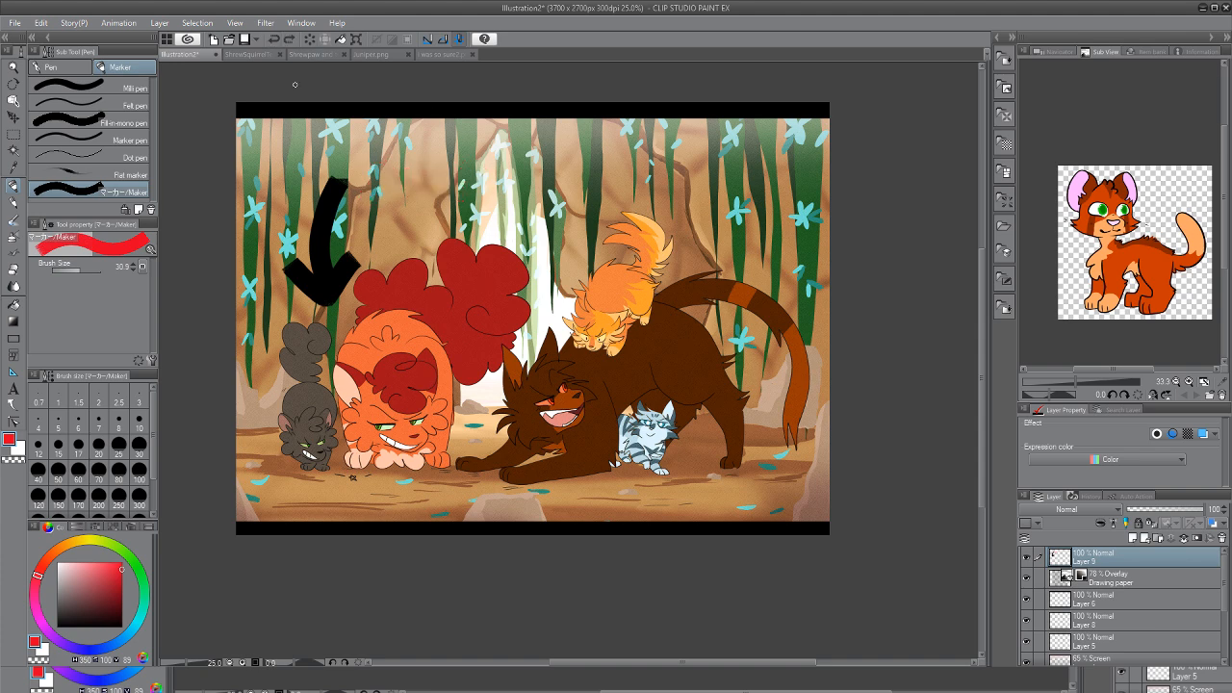
Circle the orange cat's head and front paws in red with the marker at brush size 30.5
{"action": "left_click_drag", "start_coordinate": [421, 347], "coordinate": [476, 423]}
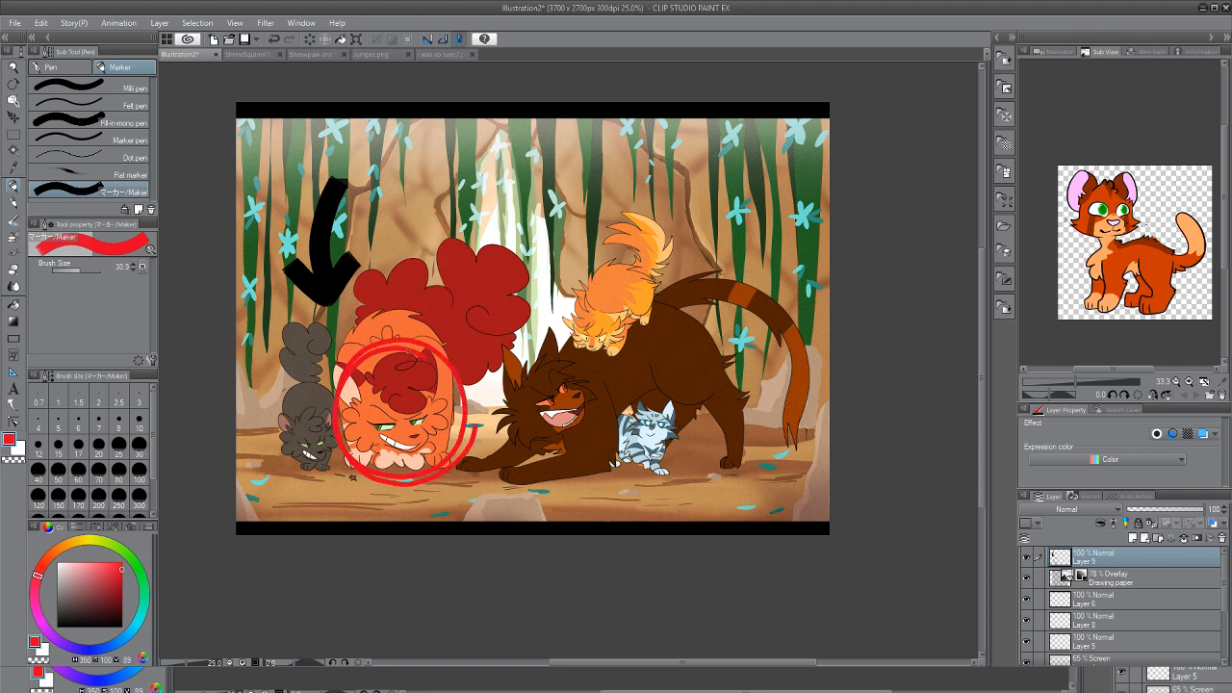
Circle the grey cat in red at brush size 30.5 and try red "PLOTT" lettering beside the arrow
{"action": "mouse_move", "coordinate": [295, 377]}
{"action": "left_mouse_down"}
{"action": "mouse_move", "coordinate": [254, 423]}
{"action": "mouse_move", "coordinate": [356, 430]}
{"action": "mouse_move", "coordinate": [293, 486]}
{"action": "left_mouse_up"}
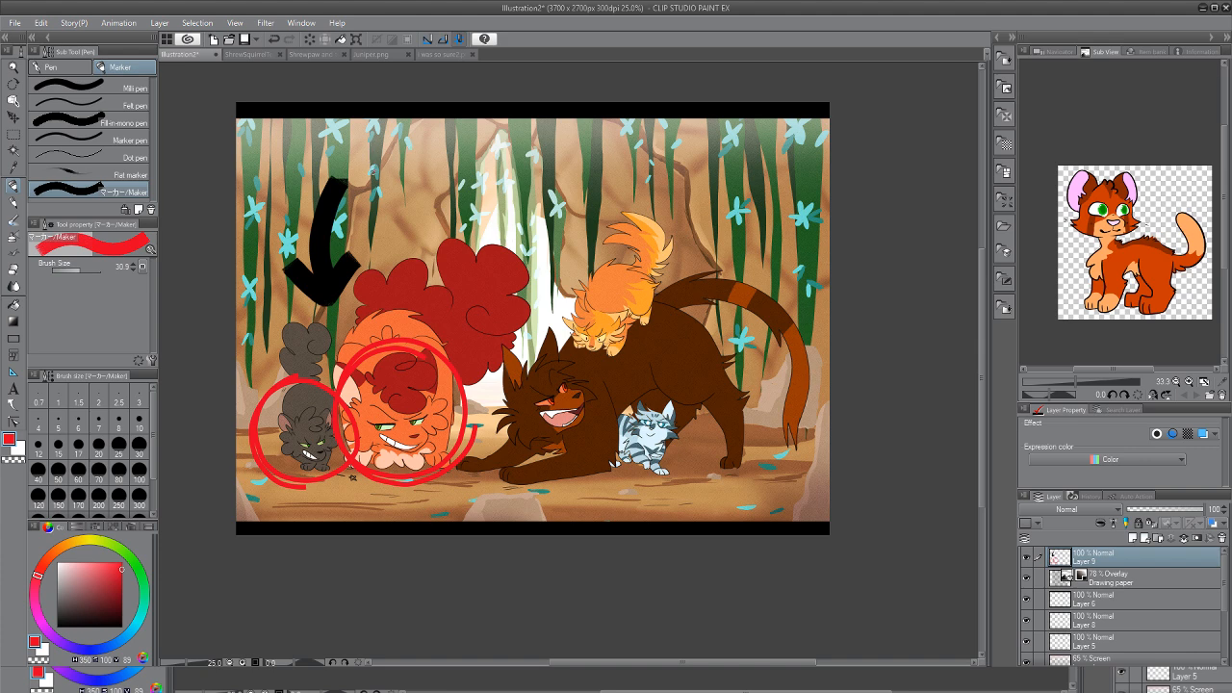
{"action": "mouse_move", "coordinate": [372, 163]}
{"action": "left_mouse_down"}
{"action": "mouse_move", "coordinate": [376, 198]}
{"action": "mouse_move", "coordinate": [381, 183]}
{"action": "mouse_move", "coordinate": [424, 197]}
{"action": "mouse_move", "coordinate": [432, 174]}
{"action": "mouse_move", "coordinate": [470, 153]}
{"action": "mouse_move", "coordinate": [462, 184]}
{"action": "mouse_move", "coordinate": [496, 145]}
{"action": "mouse_move", "coordinate": [486, 174]}
{"action": "mouse_move", "coordinate": [522, 144]}
{"action": "left_mouse_up"}
{"action": "mouse_move", "coordinate": [509, 151]}
{"action": "left_mouse_down"}
{"action": "mouse_move", "coordinate": [511, 171]}
{"action": "mouse_move", "coordinate": [556, 137]}
{"action": "left_mouse_up"}
Undo the red lettering beside the arrow back to its first letter "P"
{"action": "left_click", "coordinate": [274, 38]}
{"action": "left_click", "coordinate": [275, 39]}
{"action": "left_click", "coordinate": [275, 38]}
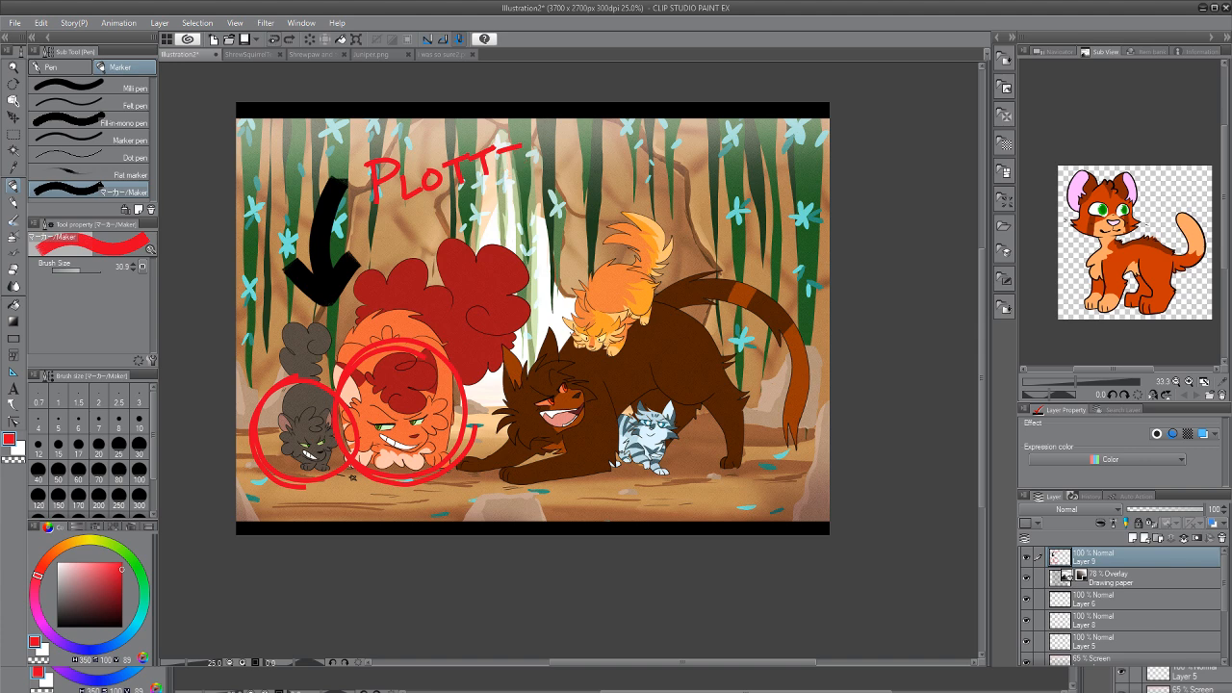
{"action": "left_click", "coordinate": [274, 38]}
{"action": "left_click", "coordinate": [274, 38]}
{"action": "left_click", "coordinate": [274, 38]}
{"action": "left_click", "coordinate": [274, 39]}
{"action": "left_click", "coordinate": [274, 38]}
{"action": "left_click", "coordinate": [274, 39]}
{"action": "left_click", "coordinate": [274, 39]}
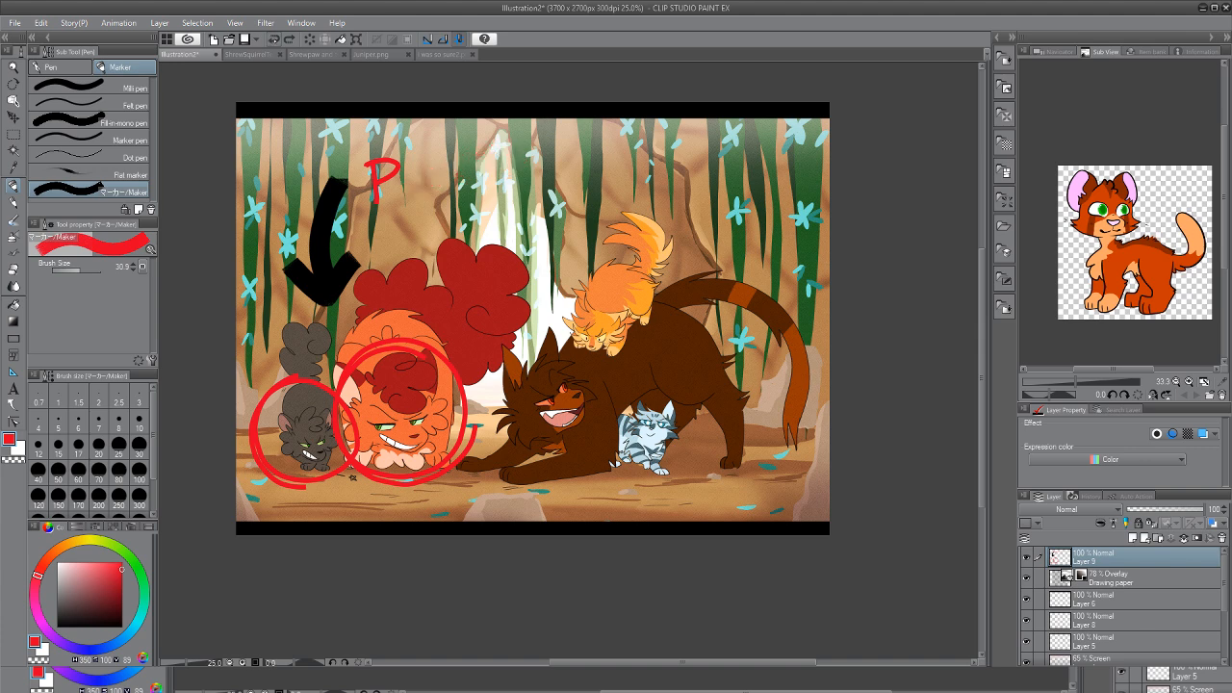
Letter the rest of the red word after the "P" so it reads "PLOTTING"
{"action": "mouse_move", "coordinate": [392, 183]}
{"action": "left_mouse_down"}
{"action": "mouse_move", "coordinate": [408, 202]}
{"action": "mouse_move", "coordinate": [445, 172]}
{"action": "mouse_move", "coordinate": [438, 200]}
{"action": "mouse_move", "coordinate": [484, 168]}
{"action": "left_mouse_up"}
{"action": "mouse_move", "coordinate": [472, 171]}
{"action": "left_mouse_down"}
{"action": "mouse_move", "coordinate": [467, 196]}
{"action": "mouse_move", "coordinate": [497, 171]}
{"action": "left_mouse_up"}
{"action": "left_click_drag", "start_coordinate": [515, 189], "coordinate": [539, 176]}
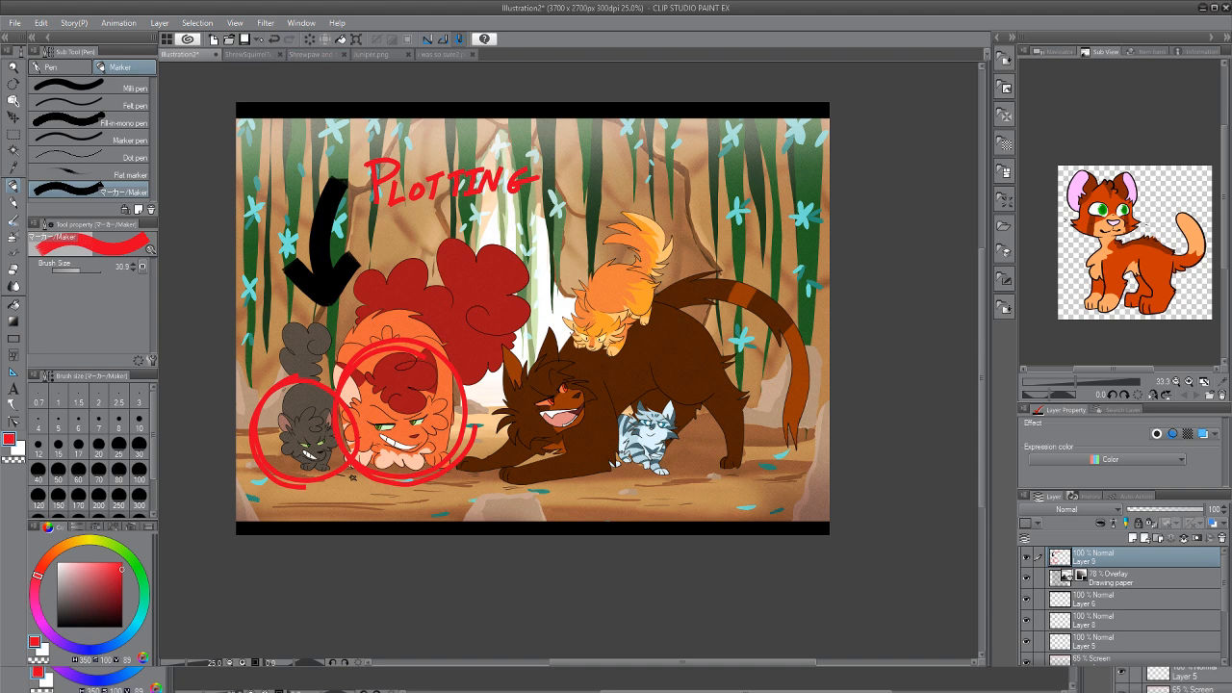
Remove the whole red "PLOTTING" lettering and both red circles, keeping the arrow, and switch the marker colour to black
{"action": "left_click", "coordinate": [273, 38]}
{"action": "left_click", "coordinate": [273, 39]}
{"action": "left_click", "coordinate": [274, 39]}
{"action": "left_click", "coordinate": [273, 38]}
{"action": "left_click", "coordinate": [273, 38]}
{"action": "left_click", "coordinate": [273, 39]}
{"action": "left_click", "coordinate": [274, 38]}
{"action": "left_click", "coordinate": [273, 38]}
{"action": "left_click", "coordinate": [274, 38]}
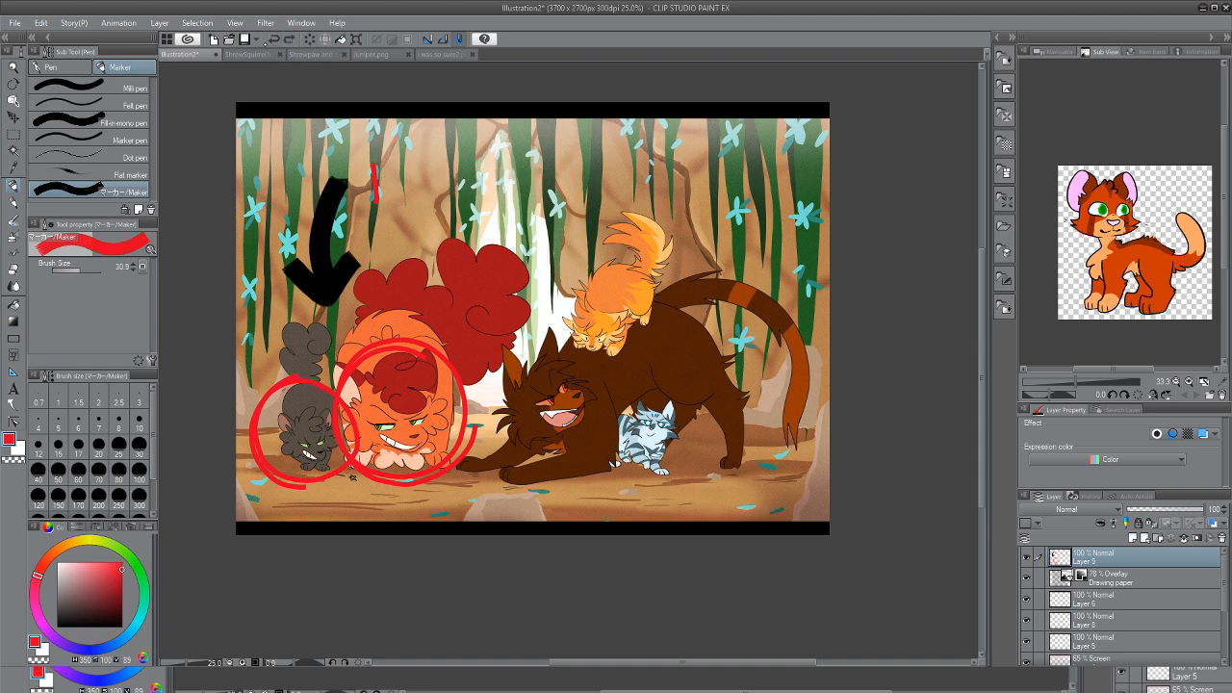
{"action": "left_click", "coordinate": [273, 38]}
{"action": "left_click", "coordinate": [273, 38]}
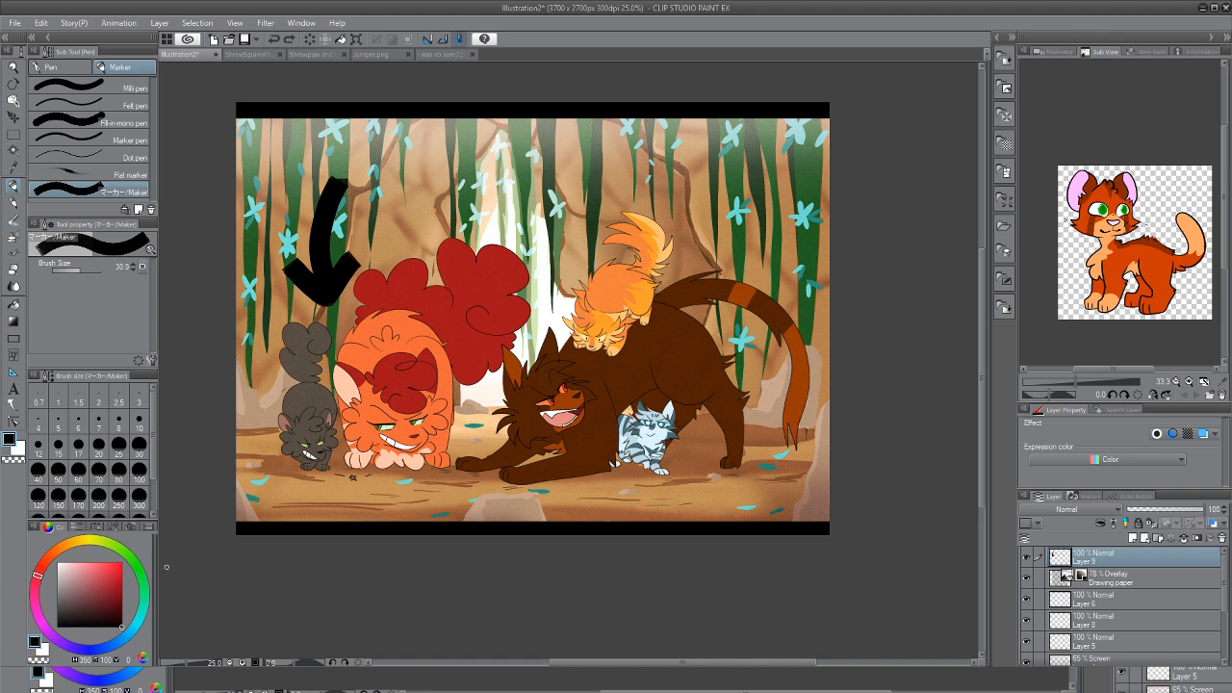
Circle the grey cat and the orange cat's head and front paws in black with the marker at brush size 30.5
{"action": "mouse_move", "coordinate": [304, 382]}
{"action": "left_mouse_down"}
{"action": "mouse_move", "coordinate": [319, 383]}
{"action": "mouse_move", "coordinate": [354, 470]}
{"action": "mouse_move", "coordinate": [423, 339]}
{"action": "mouse_move", "coordinate": [336, 471]}
{"action": "mouse_move", "coordinate": [351, 364]}
{"action": "left_mouse_up"}
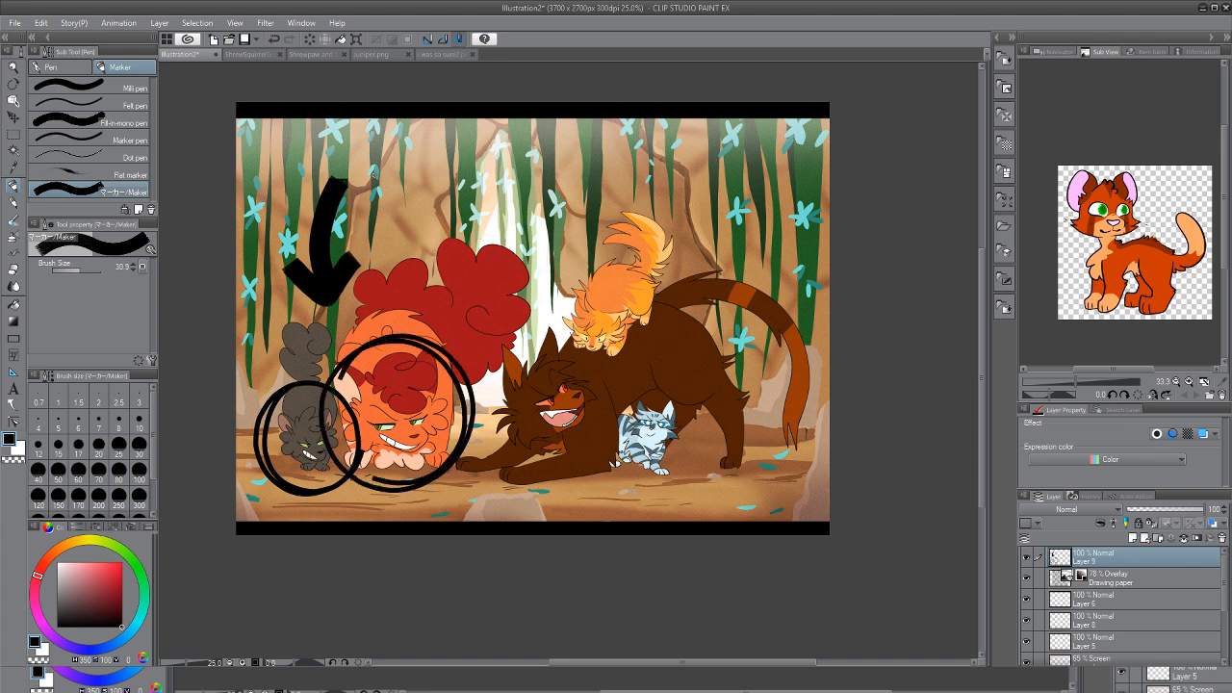
Try black "PLOTTING" lettering at brush size 30.5 beside the top of the arrow
{"action": "mouse_move", "coordinate": [371, 172]}
{"action": "left_mouse_down"}
{"action": "mouse_move", "coordinate": [371, 200]}
{"action": "mouse_move", "coordinate": [377, 183]}
{"action": "mouse_move", "coordinate": [404, 196]}
{"action": "left_mouse_up"}
{"action": "mouse_move", "coordinate": [414, 177]}
{"action": "left_mouse_down"}
{"action": "mouse_move", "coordinate": [404, 183]}
{"action": "mouse_move", "coordinate": [436, 168]}
{"action": "mouse_move", "coordinate": [429, 189]}
{"action": "mouse_move", "coordinate": [454, 159]}
{"action": "mouse_move", "coordinate": [448, 183]}
{"action": "mouse_move", "coordinate": [472, 154]}
{"action": "mouse_move", "coordinate": [469, 179]}
{"action": "mouse_move", "coordinate": [478, 173]}
{"action": "left_mouse_up"}
{"action": "left_click_drag", "start_coordinate": [474, 177], "coordinate": [503, 147]}
{"action": "mouse_move", "coordinate": [519, 144]}
{"action": "left_mouse_down"}
{"action": "mouse_move", "coordinate": [509, 159]}
{"action": "mouse_move", "coordinate": [535, 156]}
{"action": "left_mouse_up"}
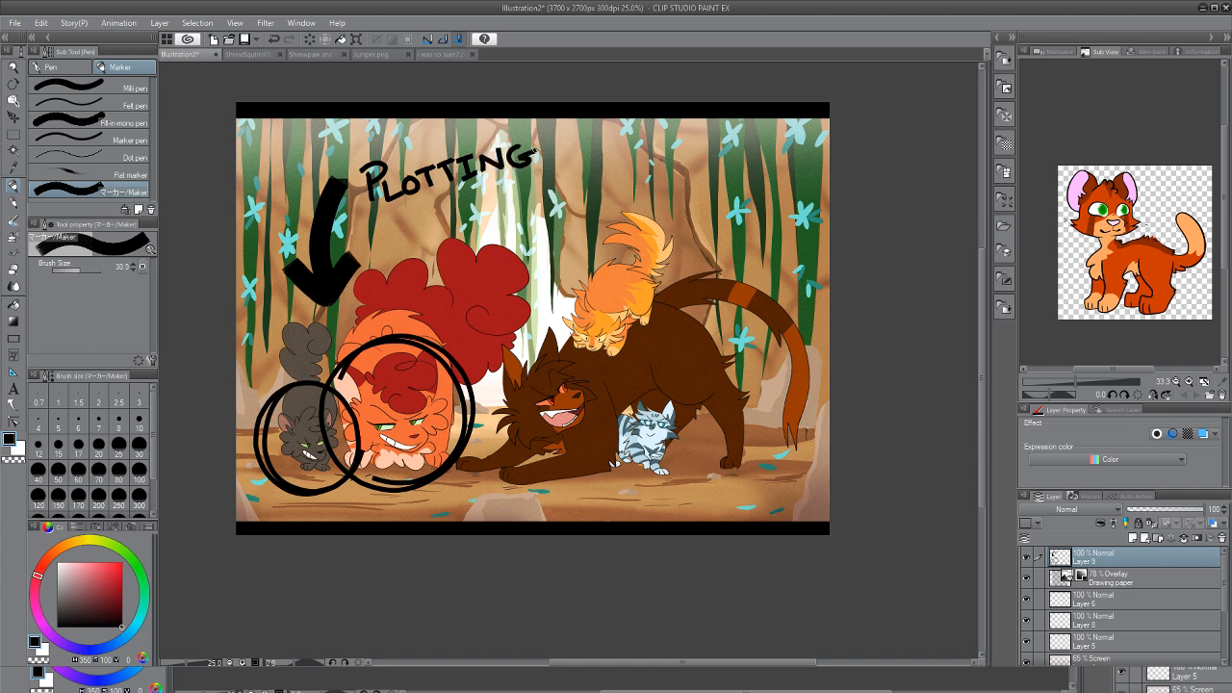
Undo the last letters of the black "PLOTTING" and try lettering its ending again
{"action": "left_click", "coordinate": [273, 39]}
{"action": "left_click", "coordinate": [274, 39]}
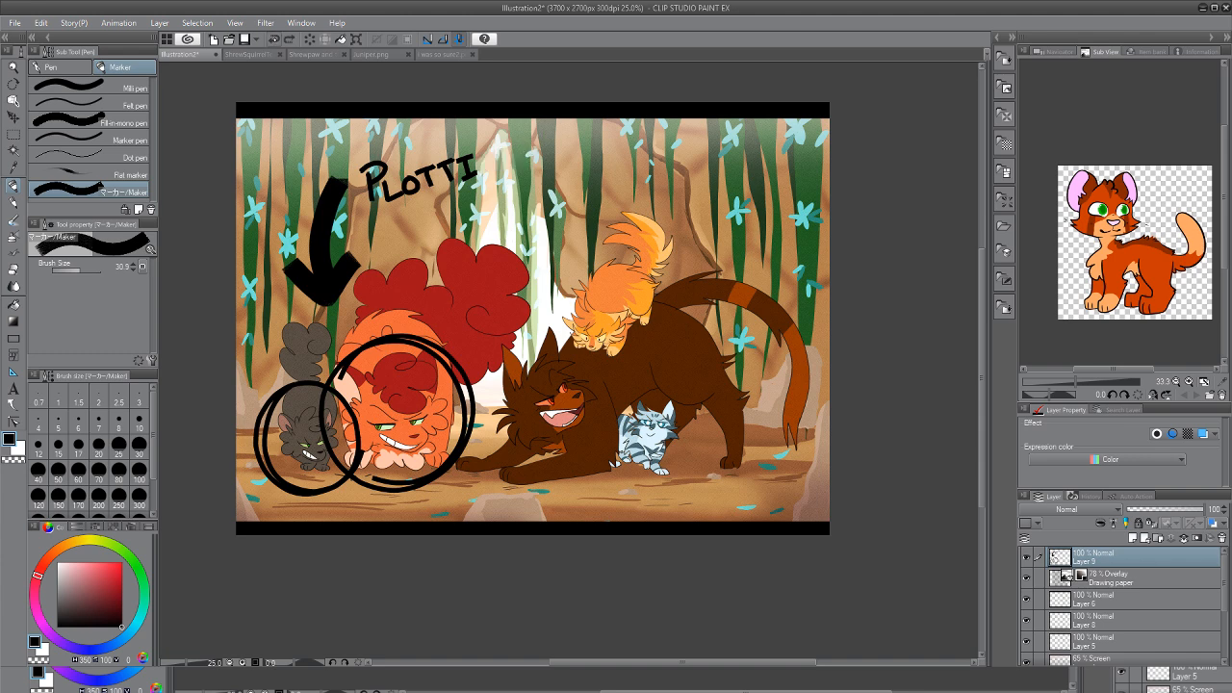
{"action": "left_click", "coordinate": [273, 38]}
{"action": "left_click", "coordinate": [274, 39]}
{"action": "left_click", "coordinate": [273, 38]}
{"action": "left_click", "coordinate": [274, 38]}
{"action": "mouse_move", "coordinate": [439, 164]}
{"action": "left_mouse_down"}
{"action": "mouse_move", "coordinate": [443, 186]}
{"action": "mouse_move", "coordinate": [475, 152]}
{"action": "mouse_move", "coordinate": [491, 173]}
{"action": "mouse_move", "coordinate": [506, 152]}
{"action": "left_mouse_up"}
Undo every remaining stroke of the black "PLOTTING" lettering, keeping the arrow and the two black circles
{"action": "left_click", "coordinate": [274, 39]}
{"action": "left_click", "coordinate": [274, 39]}
{"action": "left_click", "coordinate": [273, 38]}
{"action": "left_click", "coordinate": [273, 38]}
{"action": "left_click", "coordinate": [274, 38]}
{"action": "left_click", "coordinate": [273, 39]}
{"action": "left_click", "coordinate": [273, 38]}
{"action": "left_click", "coordinate": [274, 39]}
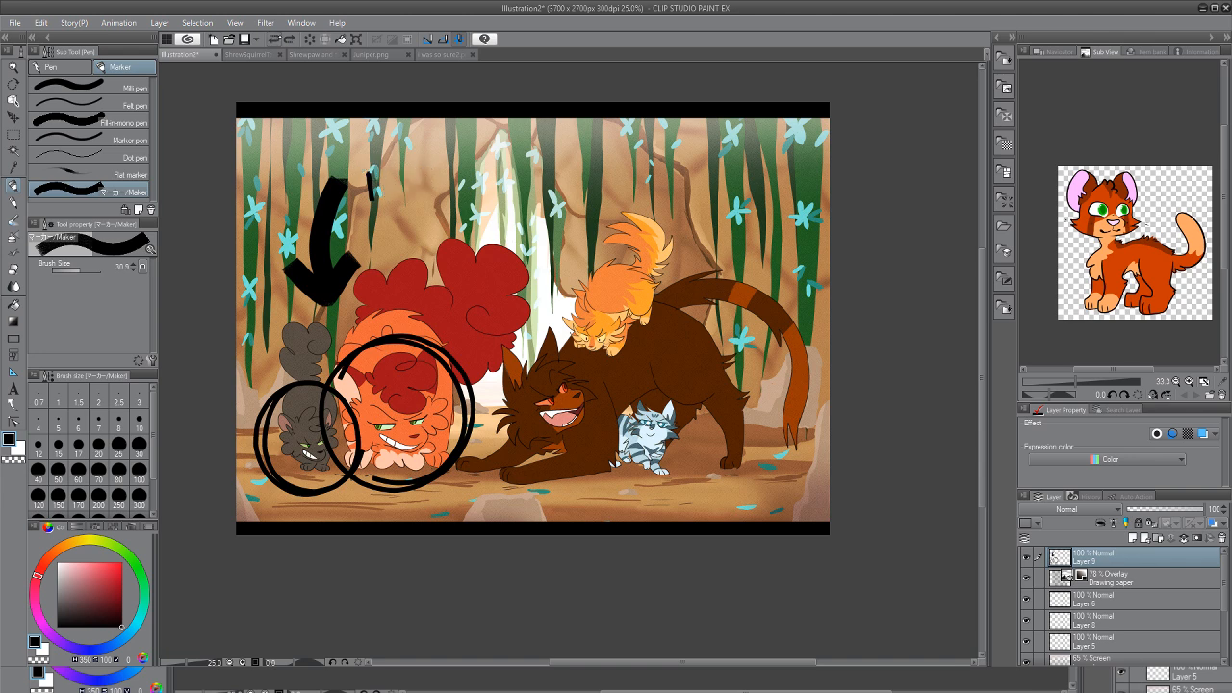
{"action": "left_click", "coordinate": [274, 39]}
Letter "SCHEMING" in black at brush size 30.5 beside the top of the arrow and underline the word
{"action": "mouse_move", "coordinate": [382, 165]}
{"action": "left_mouse_down"}
{"action": "mouse_move", "coordinate": [364, 196]}
{"action": "mouse_move", "coordinate": [405, 174]}
{"action": "mouse_move", "coordinate": [422, 193]}
{"action": "left_mouse_up"}
{"action": "left_click_drag", "start_coordinate": [433, 171], "coordinate": [433, 181]}
{"action": "left_click_drag", "start_coordinate": [437, 171], "coordinate": [441, 193]}
{"action": "mouse_move", "coordinate": [434, 171]}
{"action": "left_mouse_down"}
{"action": "mouse_move", "coordinate": [456, 170]}
{"action": "mouse_move", "coordinate": [458, 192]}
{"action": "left_mouse_up"}
{"action": "mouse_move", "coordinate": [462, 189]}
{"action": "left_mouse_down"}
{"action": "mouse_move", "coordinate": [479, 165]}
{"action": "mouse_move", "coordinate": [488, 186]}
{"action": "mouse_move", "coordinate": [510, 164]}
{"action": "left_mouse_up"}
{"action": "mouse_move", "coordinate": [500, 167]}
{"action": "left_mouse_down"}
{"action": "mouse_move", "coordinate": [501, 188]}
{"action": "mouse_move", "coordinate": [517, 169]}
{"action": "left_mouse_up"}
{"action": "mouse_move", "coordinate": [518, 169]}
{"action": "left_mouse_down"}
{"action": "mouse_move", "coordinate": [535, 183]}
{"action": "mouse_move", "coordinate": [538, 156]}
{"action": "mouse_move", "coordinate": [568, 179]}
{"action": "mouse_move", "coordinate": [581, 169]}
{"action": "left_mouse_up"}
{"action": "left_click_drag", "start_coordinate": [415, 206], "coordinate": [496, 198]}
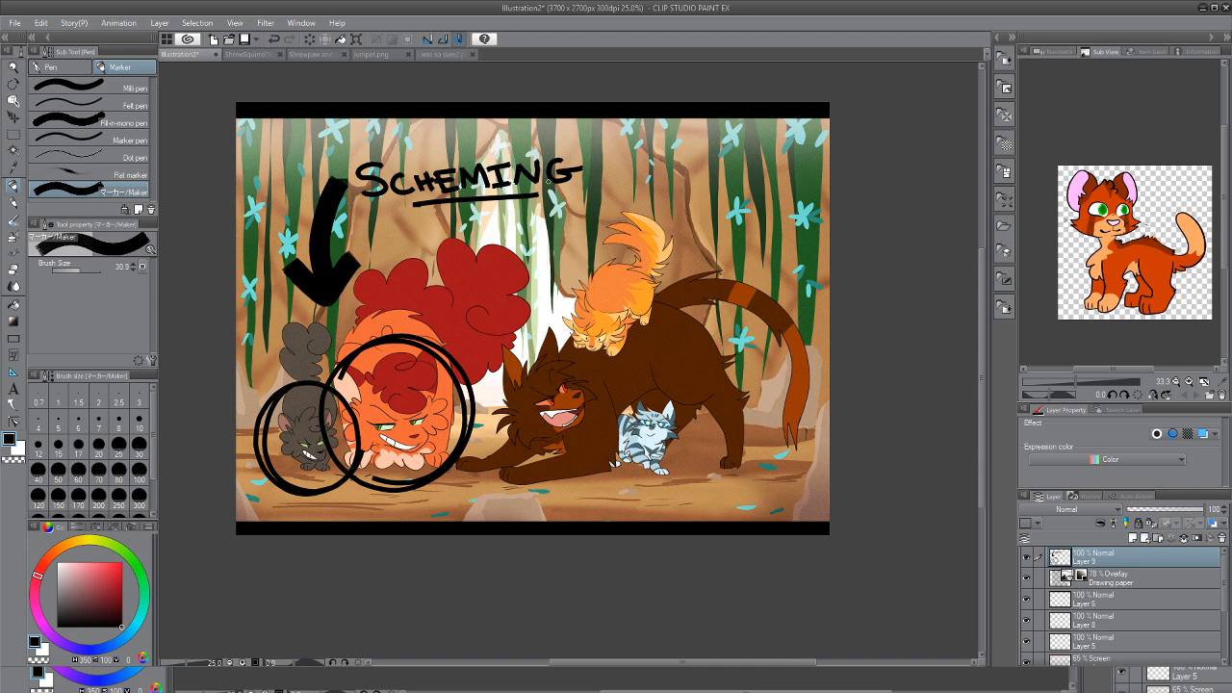
{"action": "scroll", "coordinate": [289, 183], "scroll_direction": "down", "scroll_amount": 3}
{"action": "scroll", "coordinate": [285, 190], "scroll_direction": "up", "scroll_amount": 3}
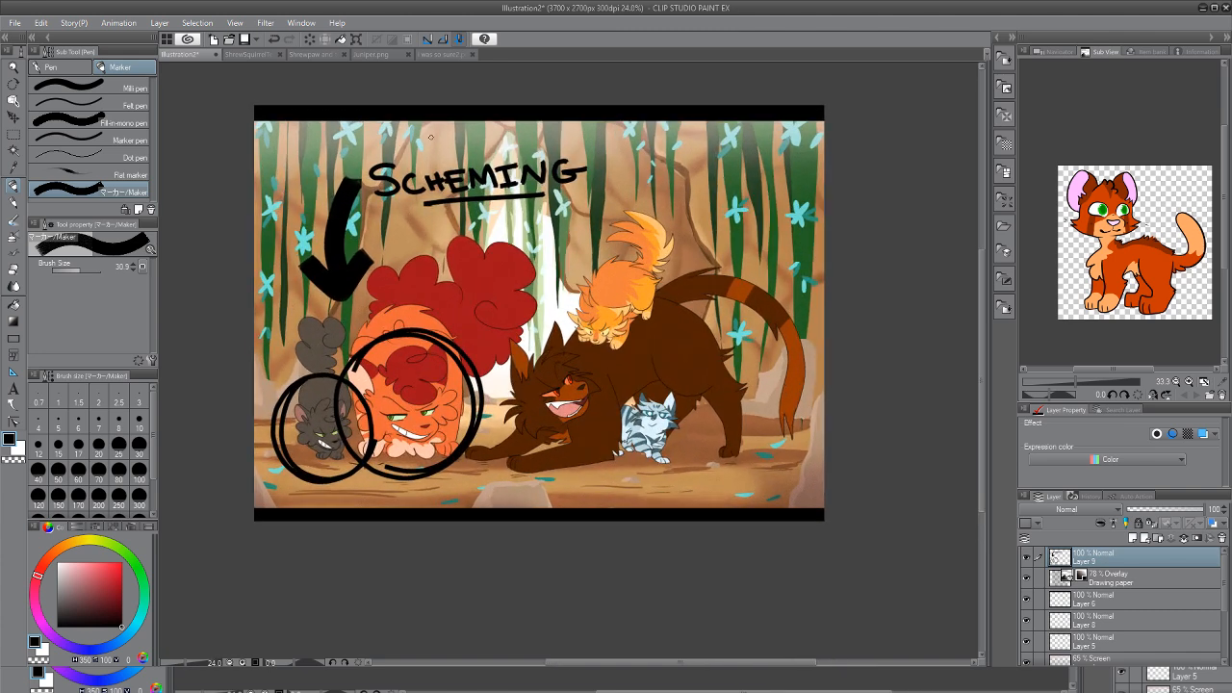
{"action": "scroll", "coordinate": [428, 171], "scroll_direction": "down", "scroll_amount": 1}
{"action": "scroll", "coordinate": [479, 276], "scroll_direction": "up", "scroll_amount": 2}
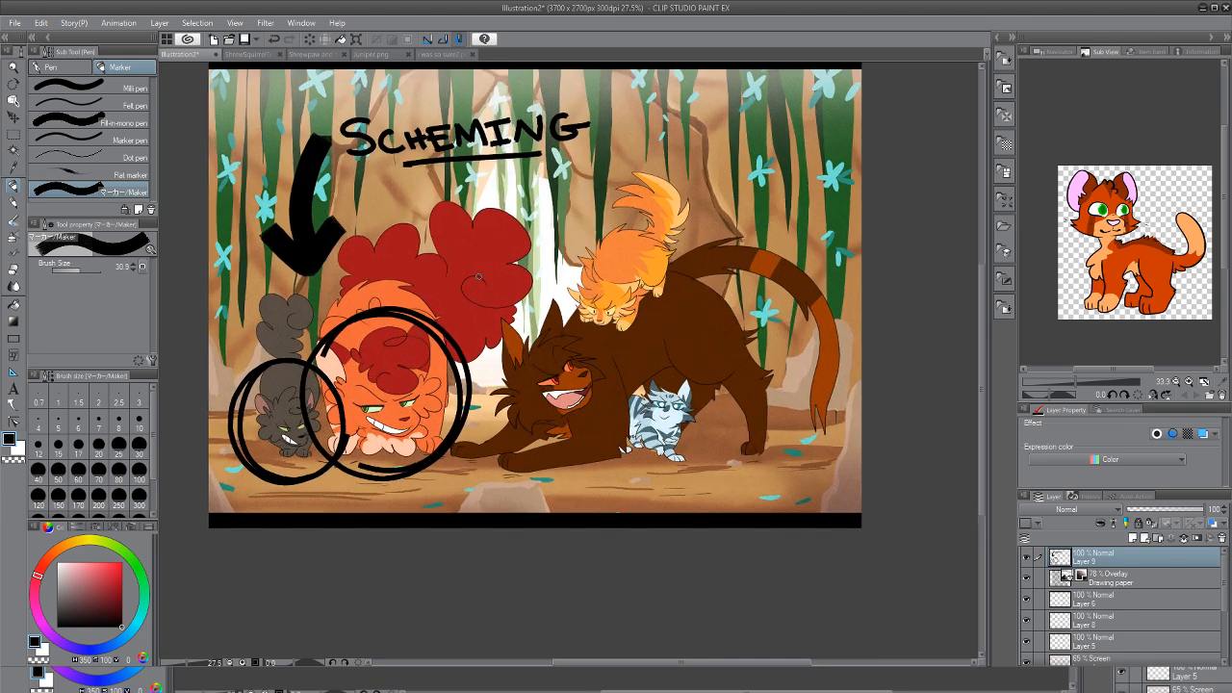